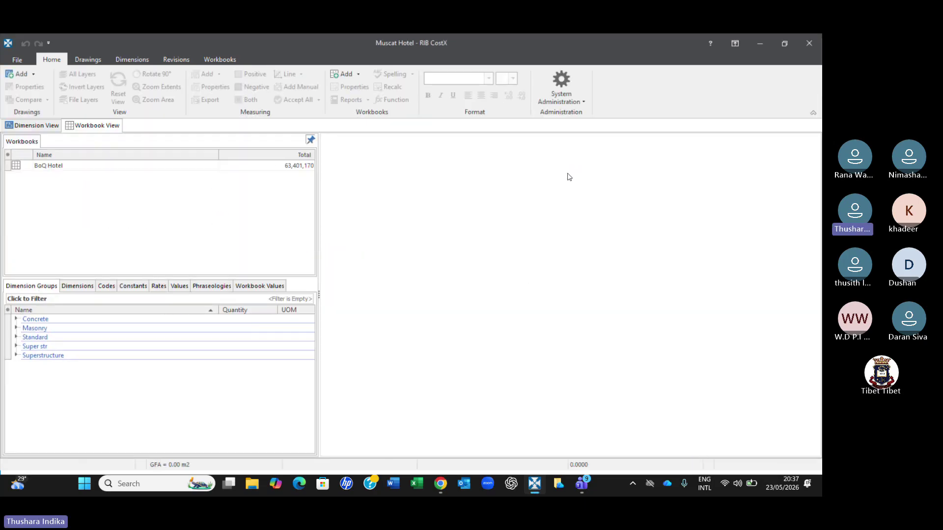
- Switch to the project's dimension view and open the foundation layout drawing S-AD-05-102
click(28, 62)
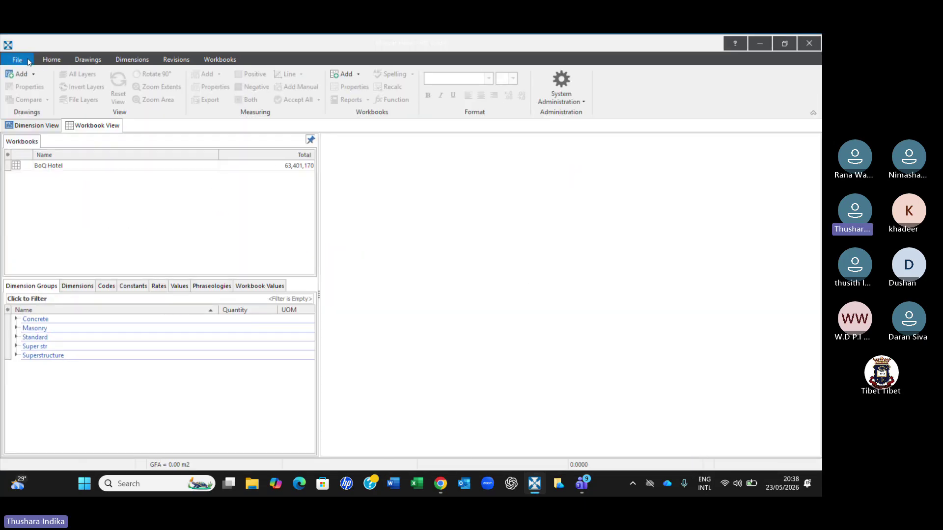
click(151, 141)
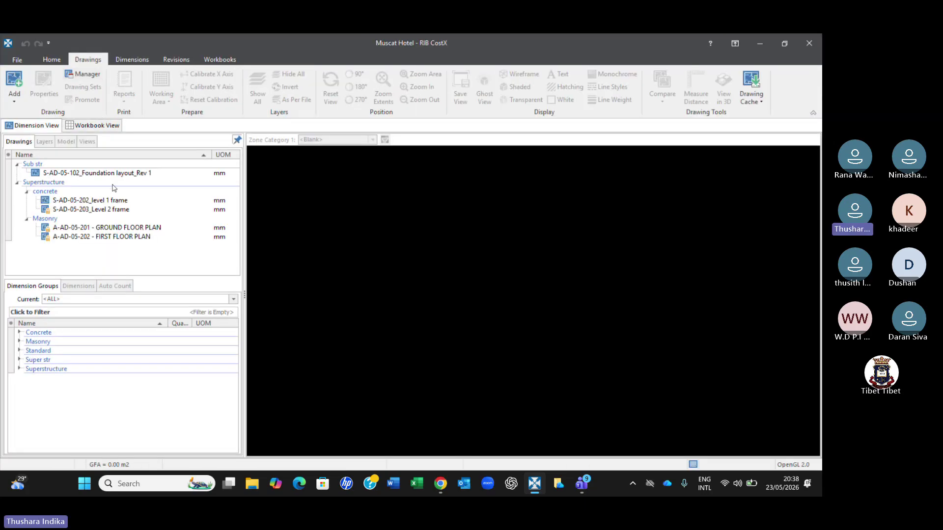
click(147, 176)
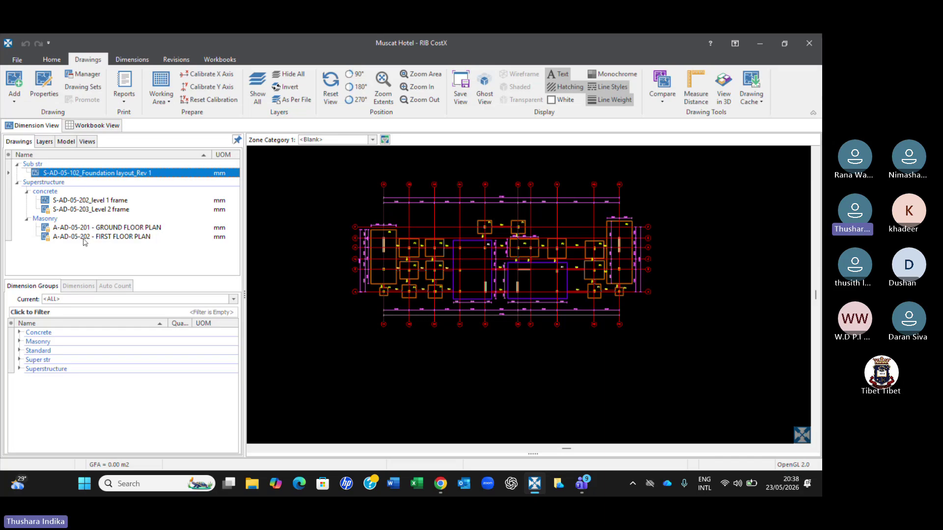
- Examine the dimension groups in the Standard, Masonry and Concrete folders
mouse_move(85, 241)
click(19, 360)
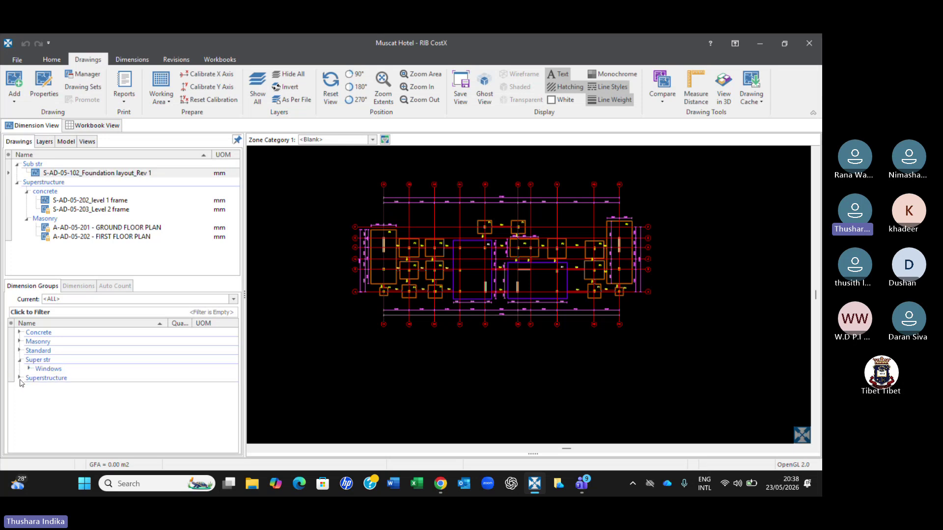
click(21, 361)
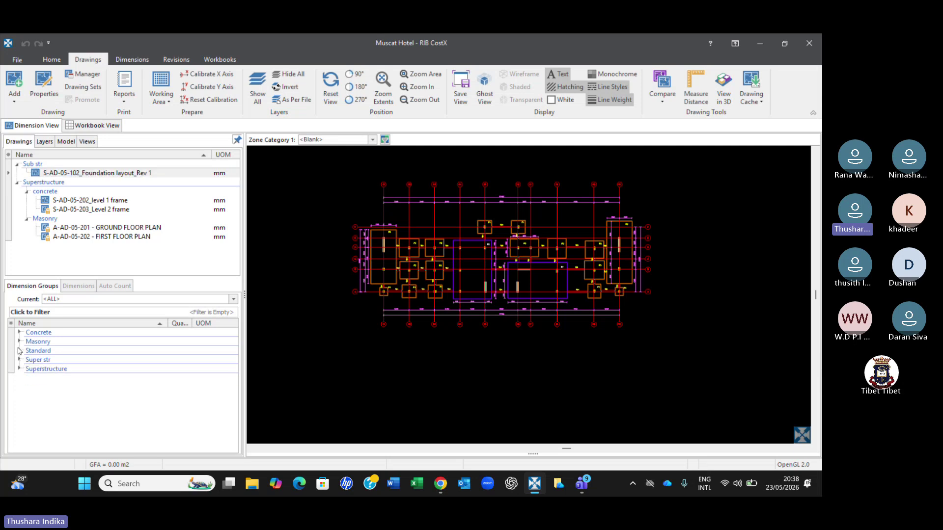
click(19, 351)
click(19, 341)
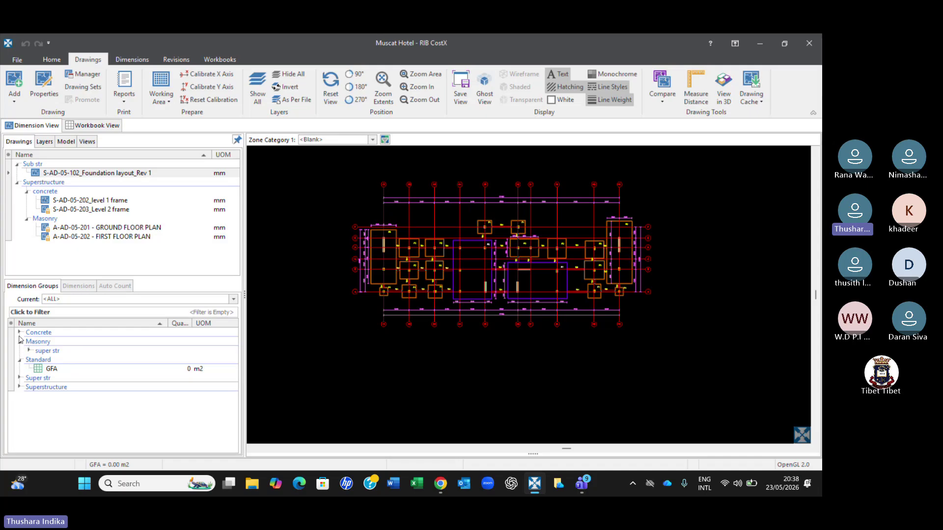
click(19, 333)
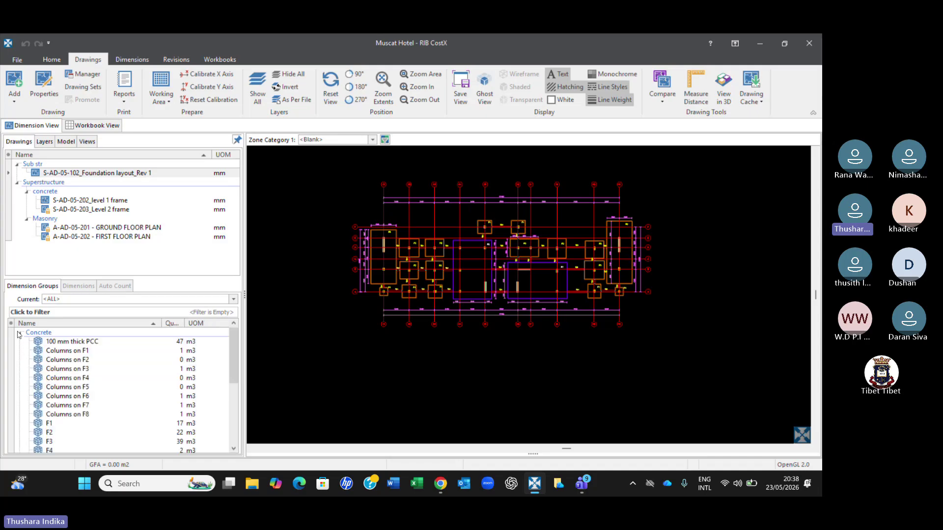
scroll(84, 385, down, 1)
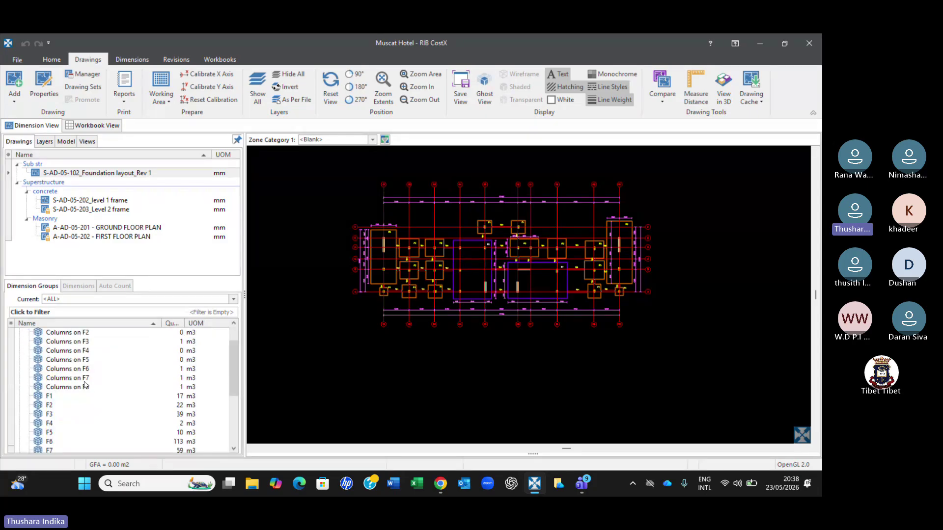
scroll(85, 386, down, 4)
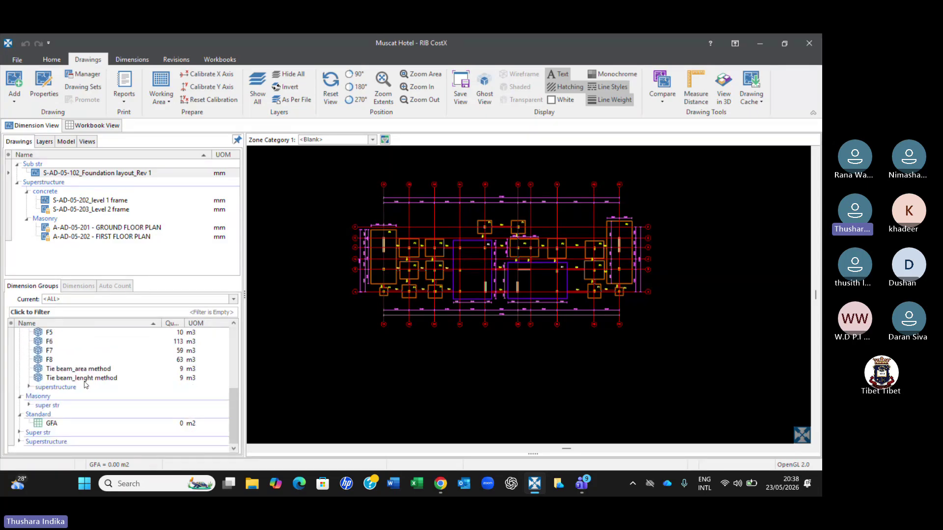
- Look through the door folder under Superstructure and the window dimension groups under Super str
click(20, 442)
scroll(20, 442, down, 1)
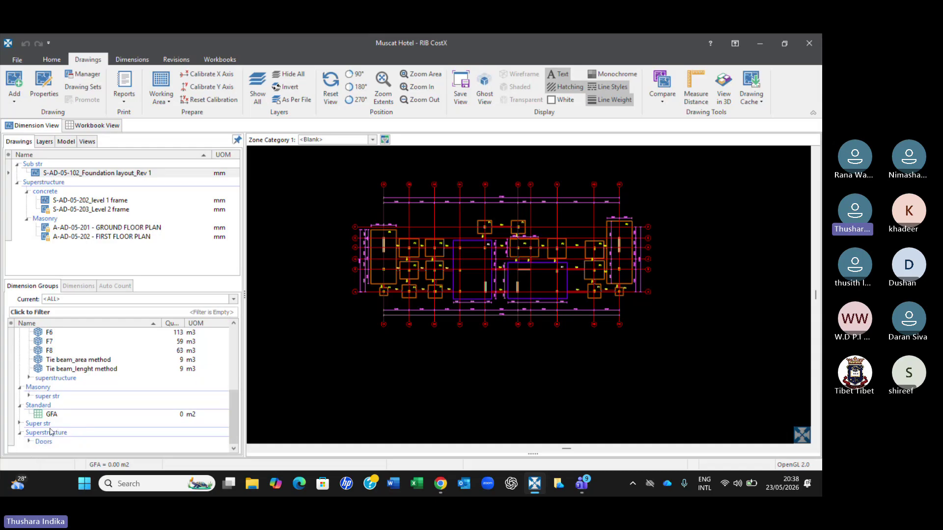
click(20, 424)
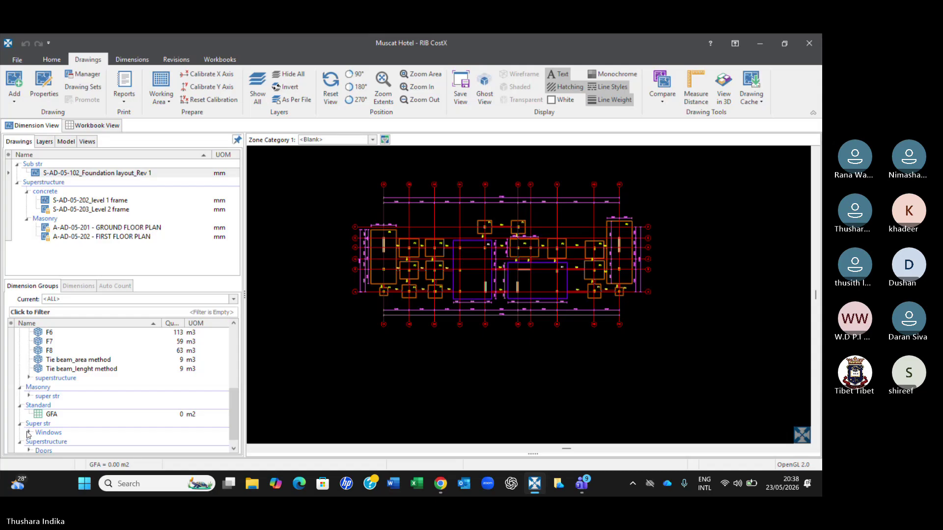
click(27, 433)
scroll(112, 429, down, 1)
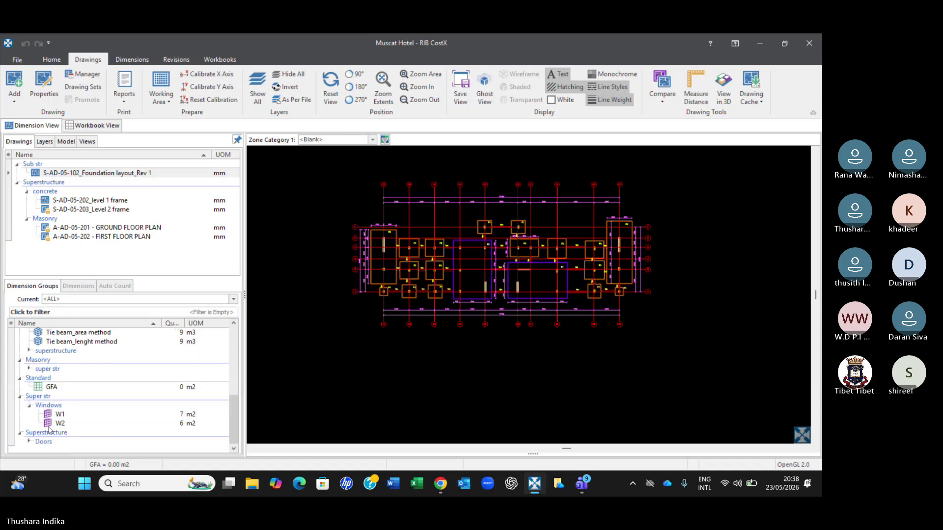
scroll(20, 437, up, 1)
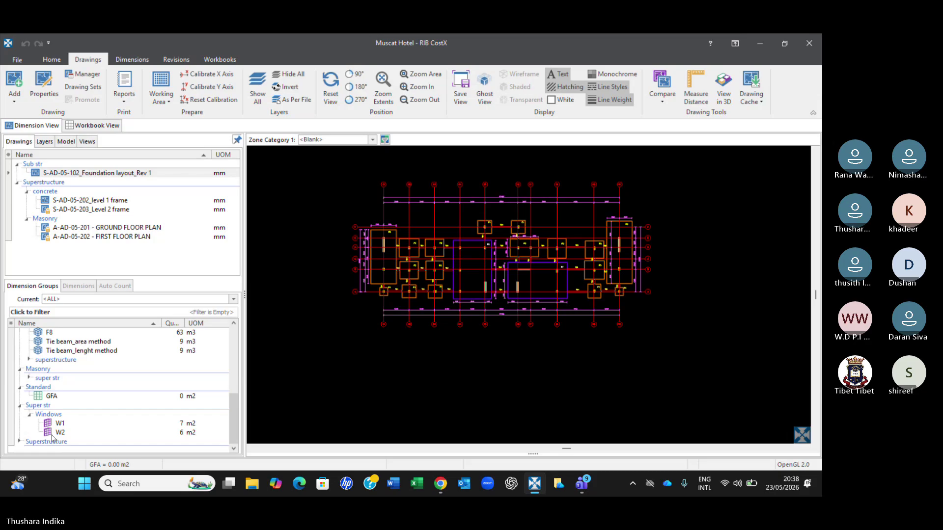
- Review the concrete superstructure slab groups and select the 250 mm thick slab group
scroll(77, 415, up, 6)
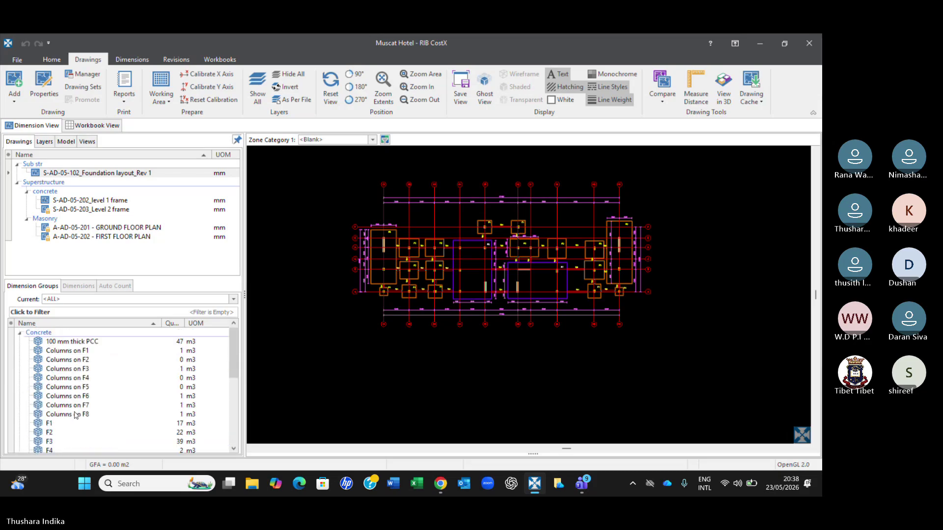
scroll(76, 415, down, 5)
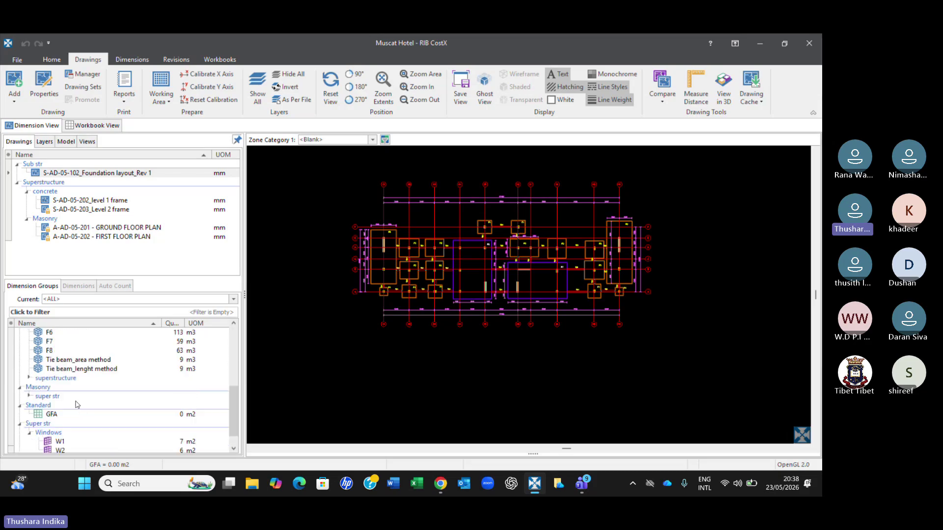
click(29, 378)
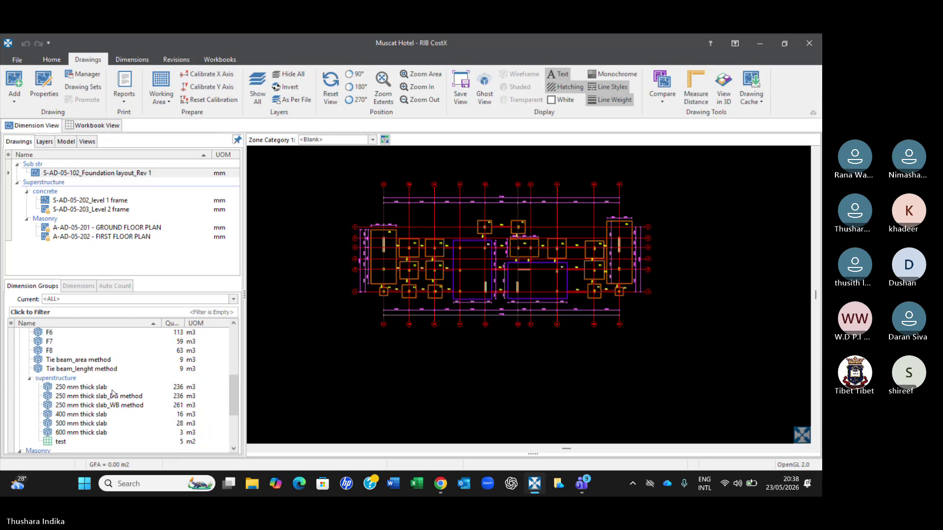
click(90, 387)
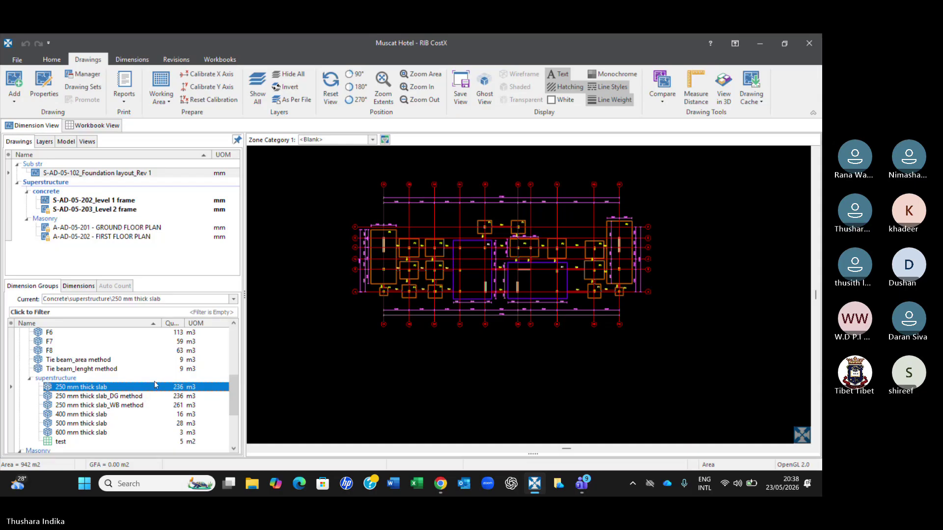
- Open the masonry drawing A-AD-05-201 - GROUND FLOOR PLAN
mouse_move(75, 391)
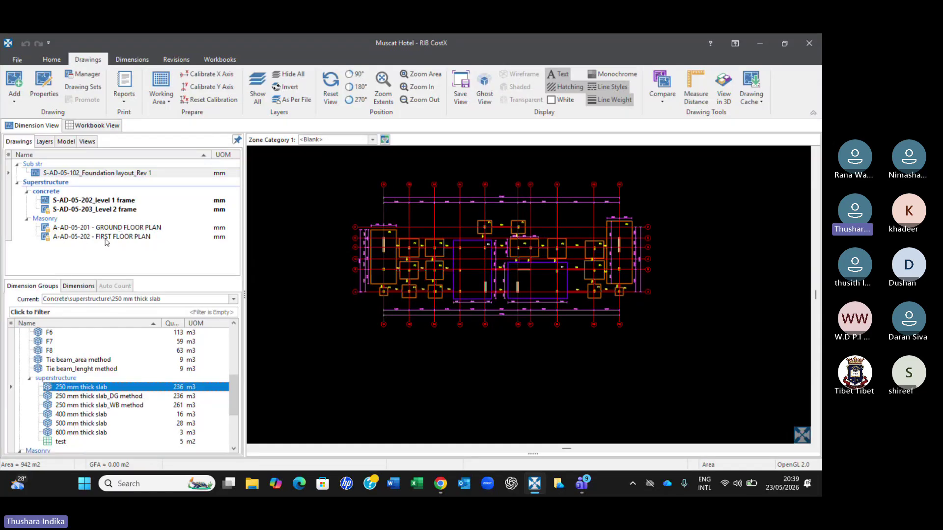
mouse_move(106, 242)
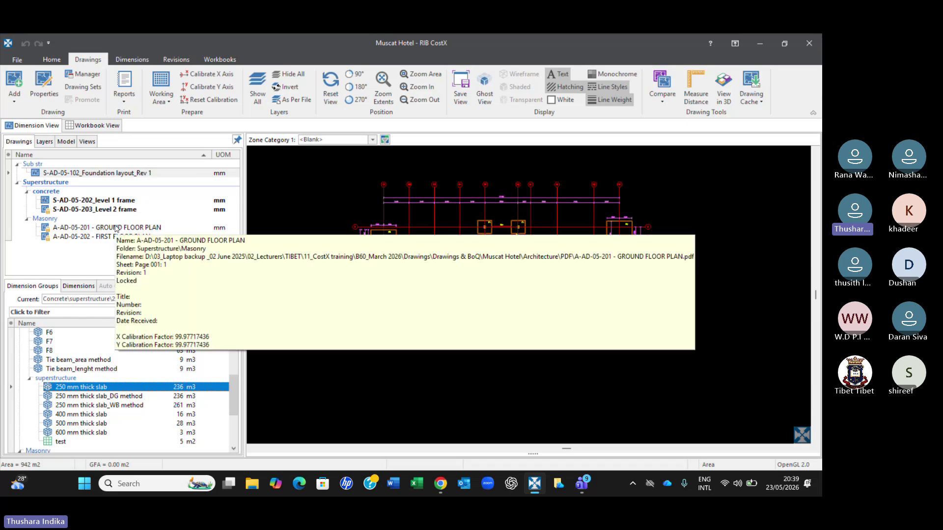
double_click(111, 228)
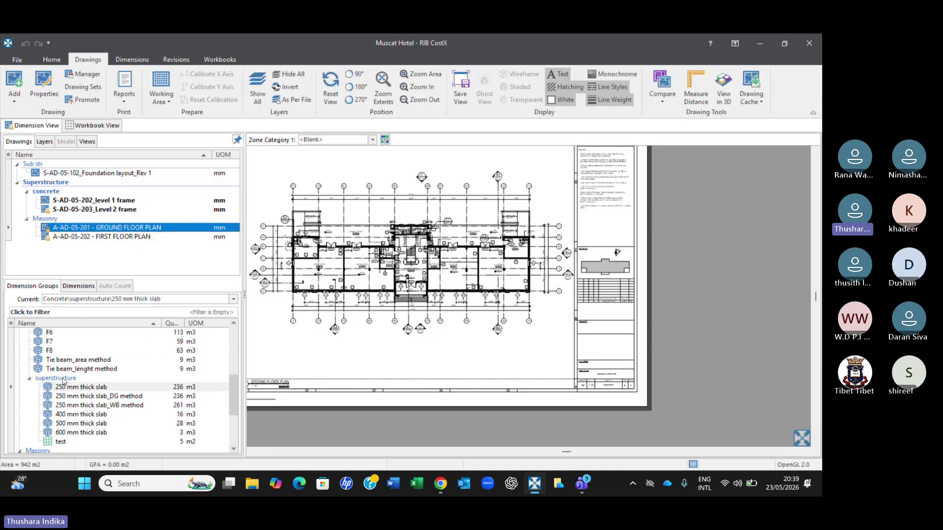
- Display the measured Wall type 1 dimensions of the Masonry super str folder on the ground floor plan
scroll(74, 389, down, 1)
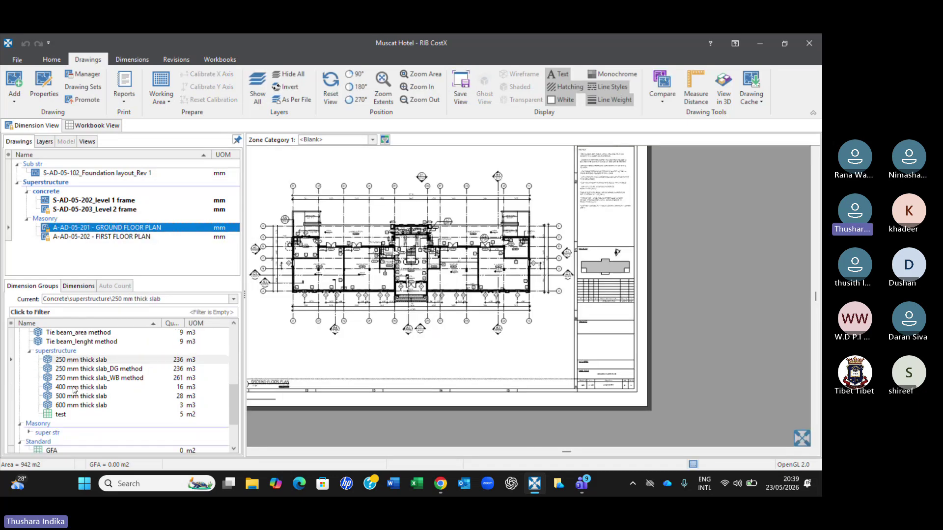
scroll(74, 390, down, 2)
click(30, 378)
click(80, 388)
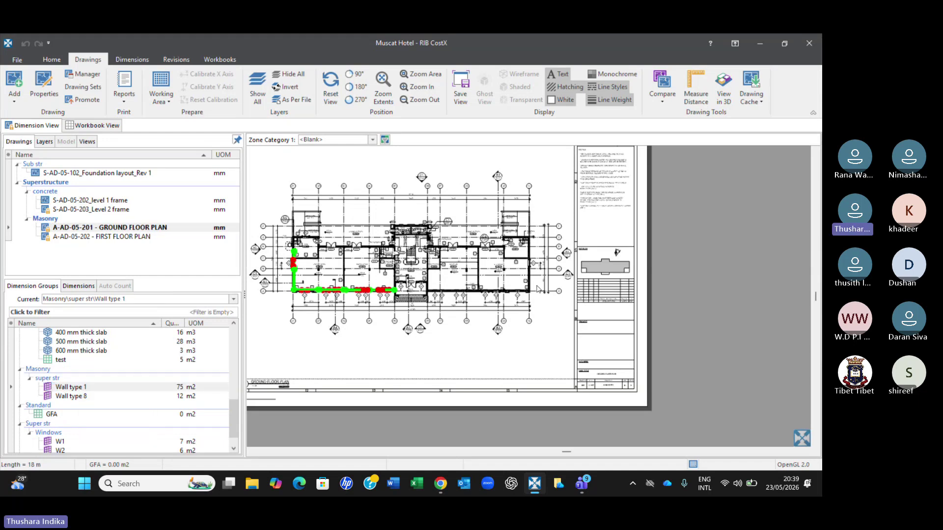
scroll(294, 253, up, 3)
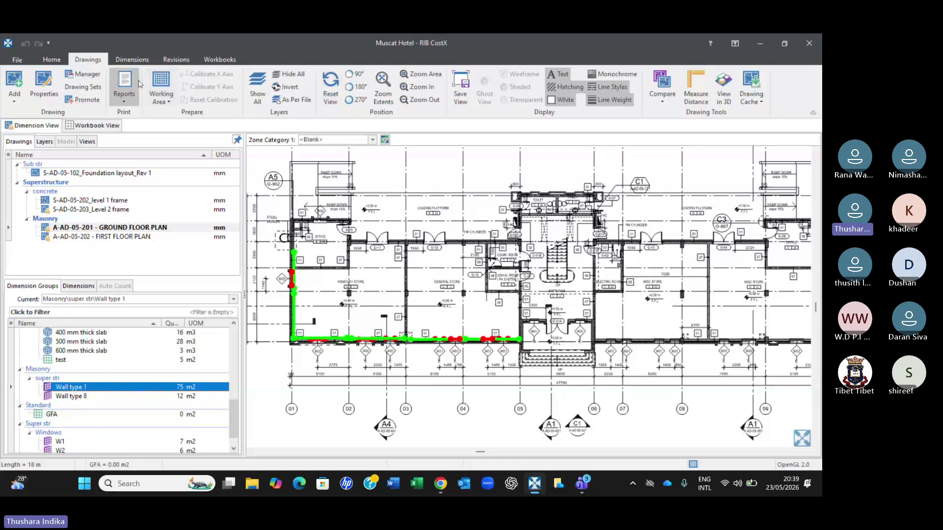
- Set the dimension type to Point and try to measure Wall type 1 along the armoury store's outer wall
click(133, 59)
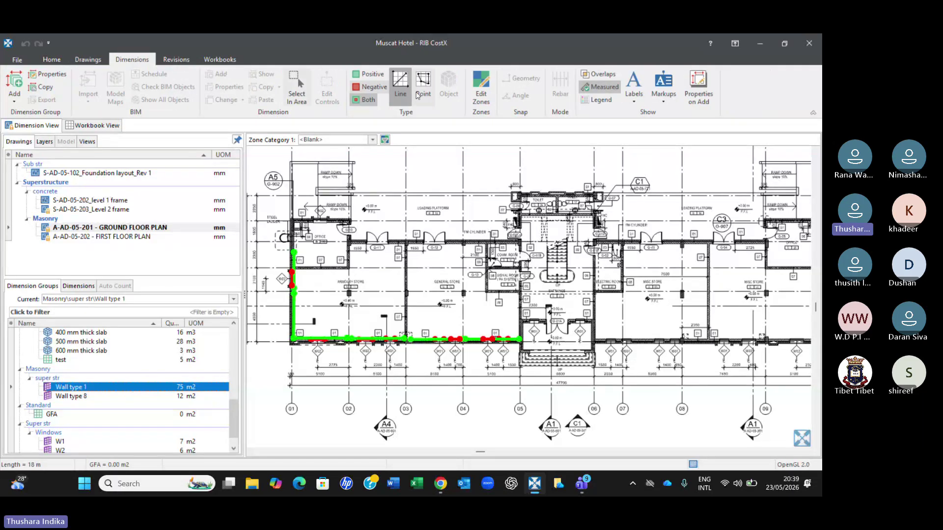
click(428, 85)
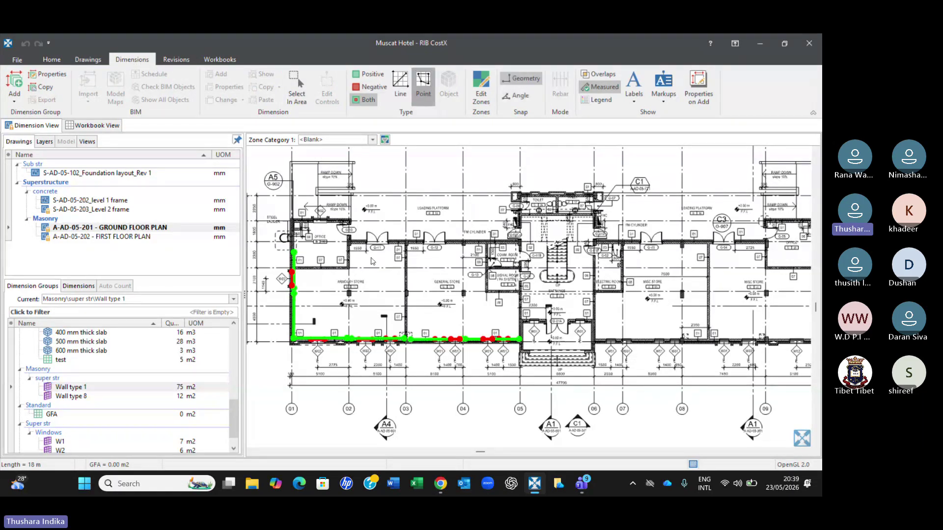
scroll(318, 251, up, 4)
mouse_move(266, 301)
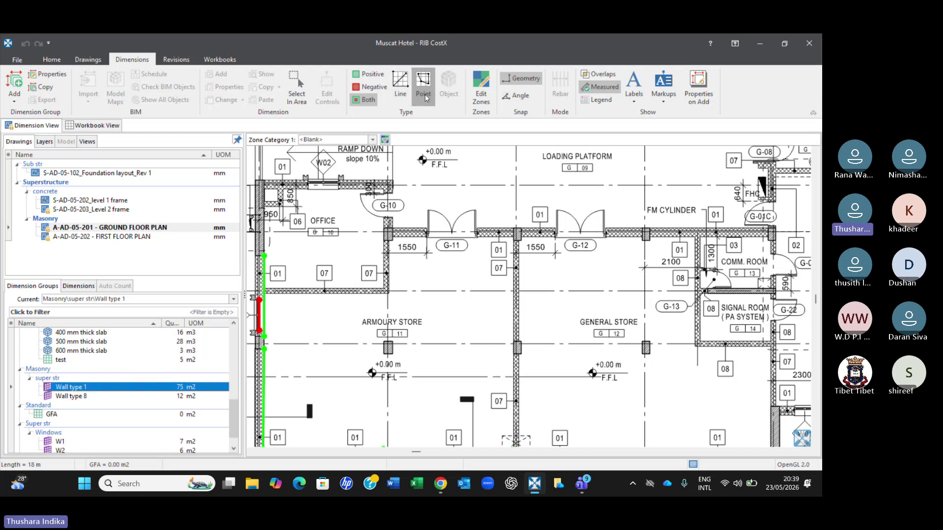
click(269, 299)
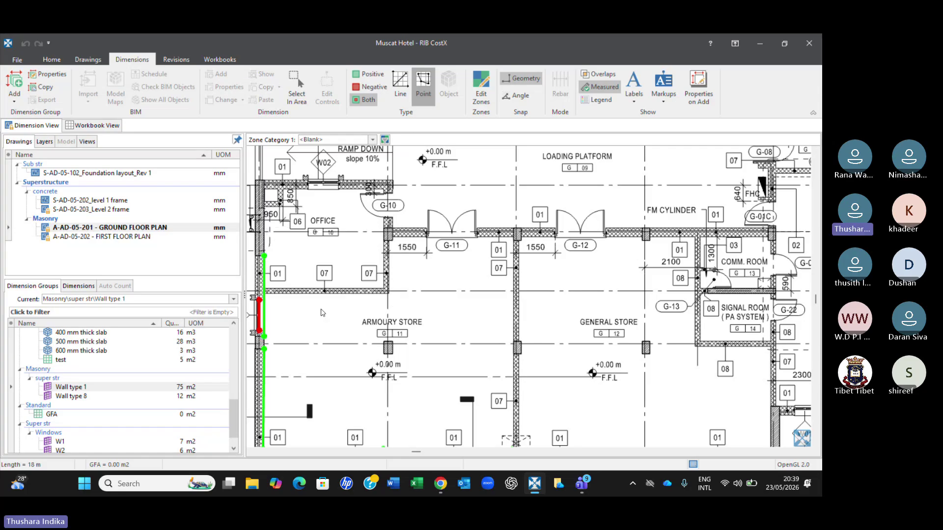
scroll(322, 313, down, 2)
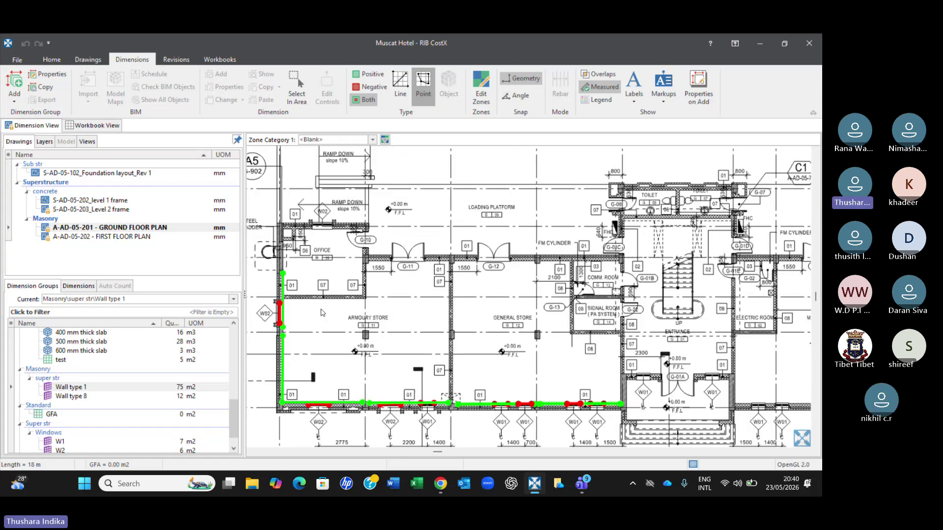
- Check the drawing properties of the ground floor plan and close them without changes
click(69, 387)
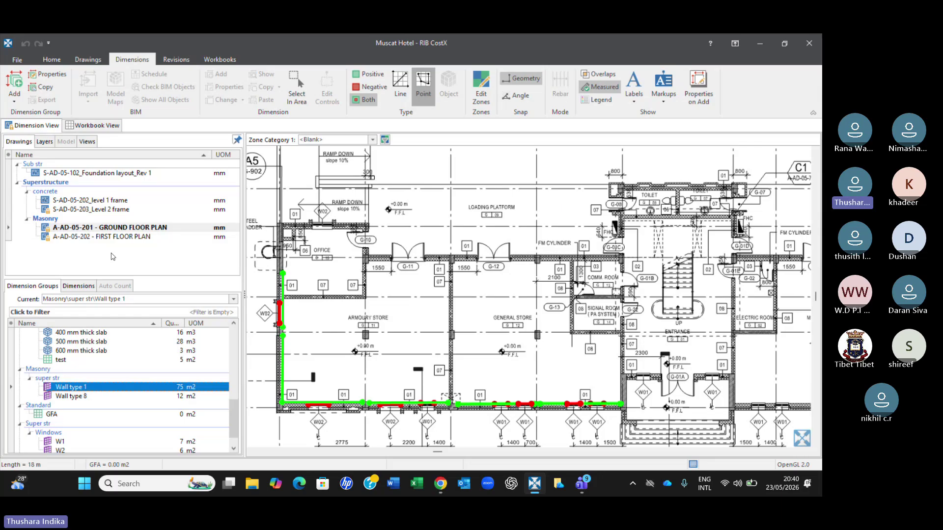
double_click(100, 228)
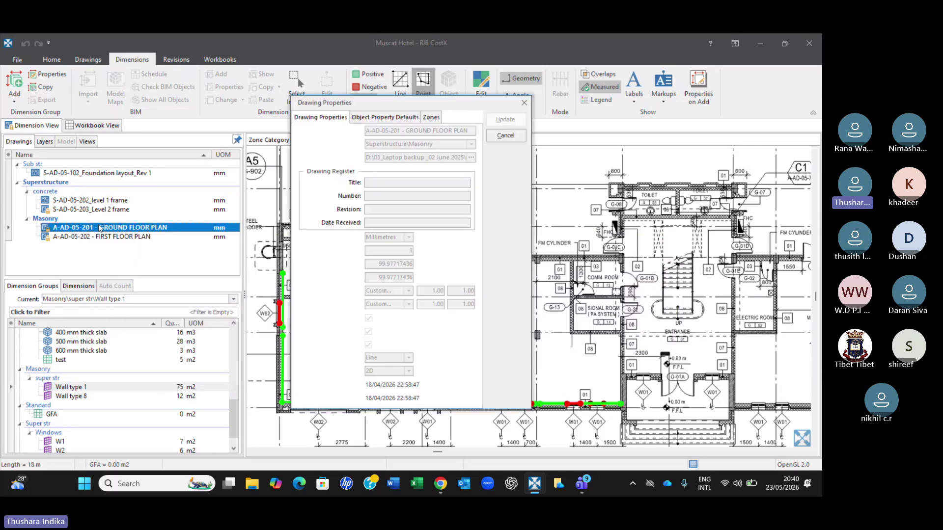
key(Escape)
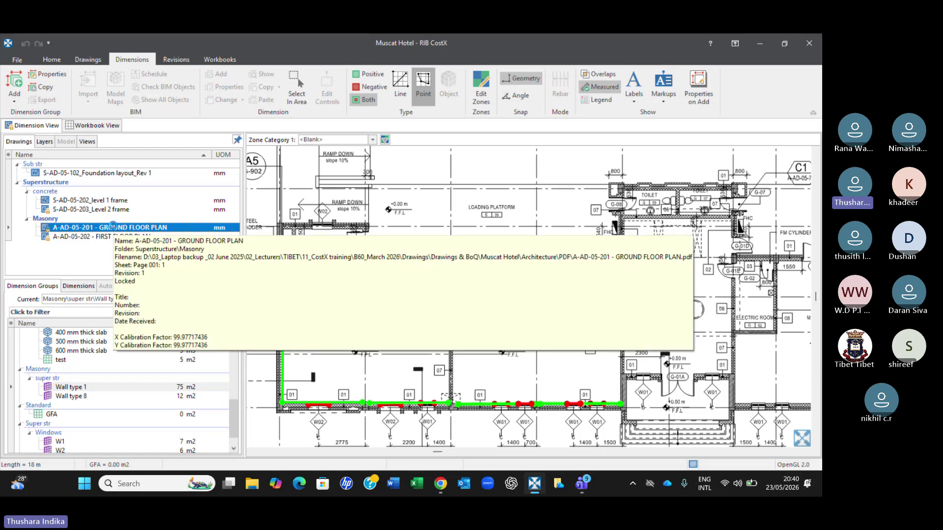
- Promote the A-AD-05-201 ground floor plan to a new revision, keeping the same drawing file
right_click(114, 229)
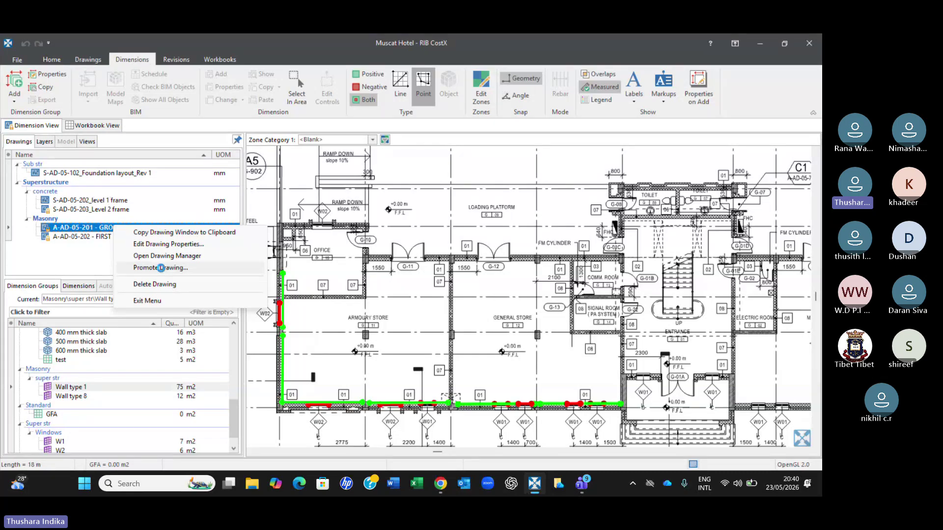
click(163, 269)
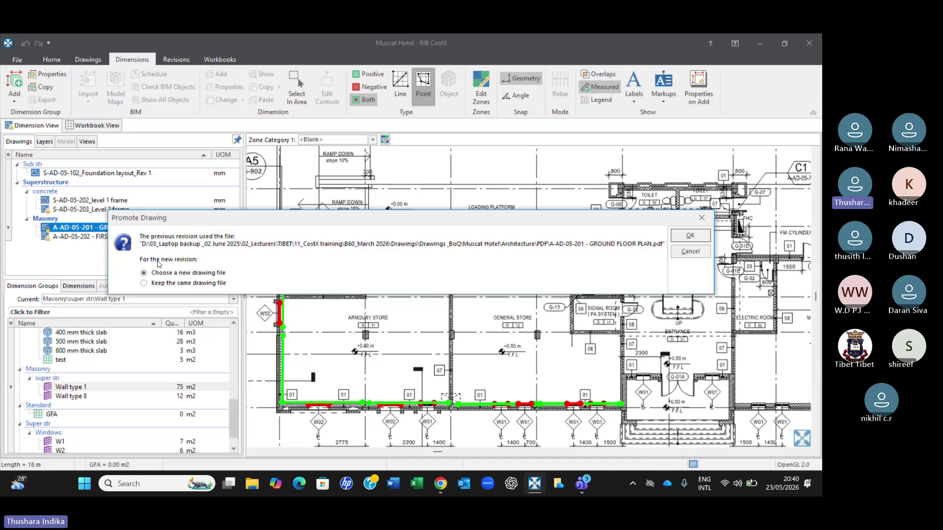
click(147, 283)
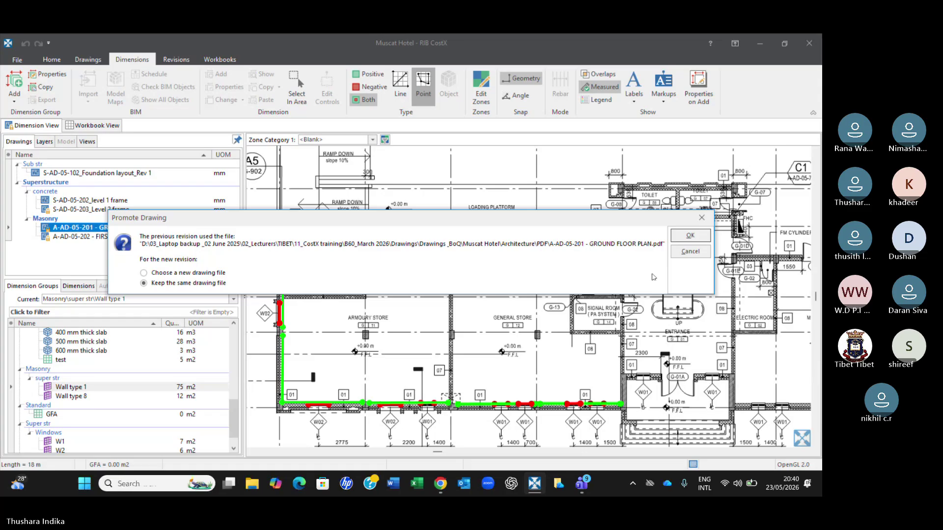
click(689, 235)
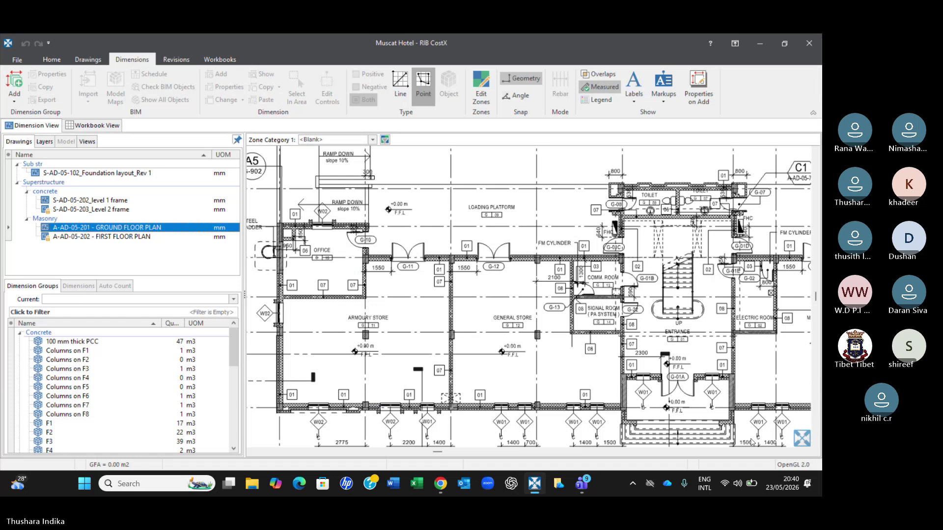
- Switch to the Teams meeting window, unmute the microphone, and return to the Muscat Hotel project in CostX
mouse_move(579, 484)
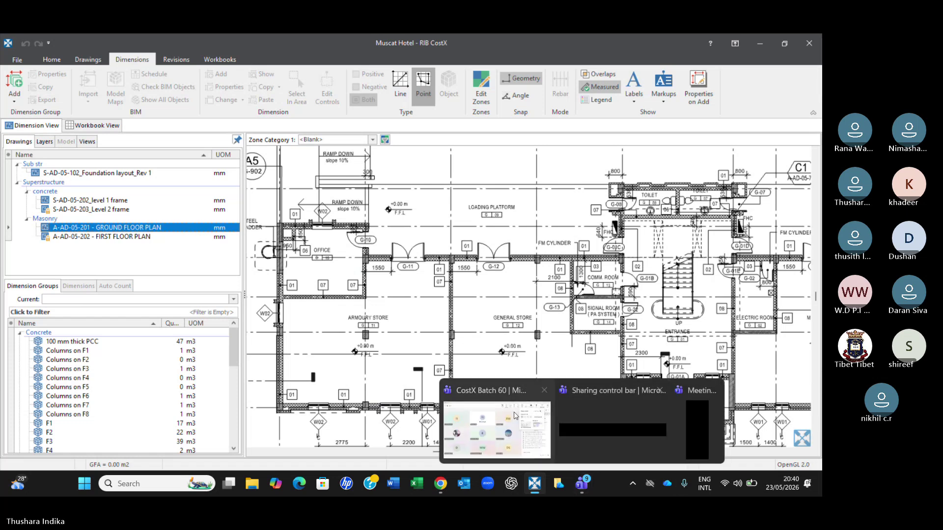
click(497, 432)
click(712, 66)
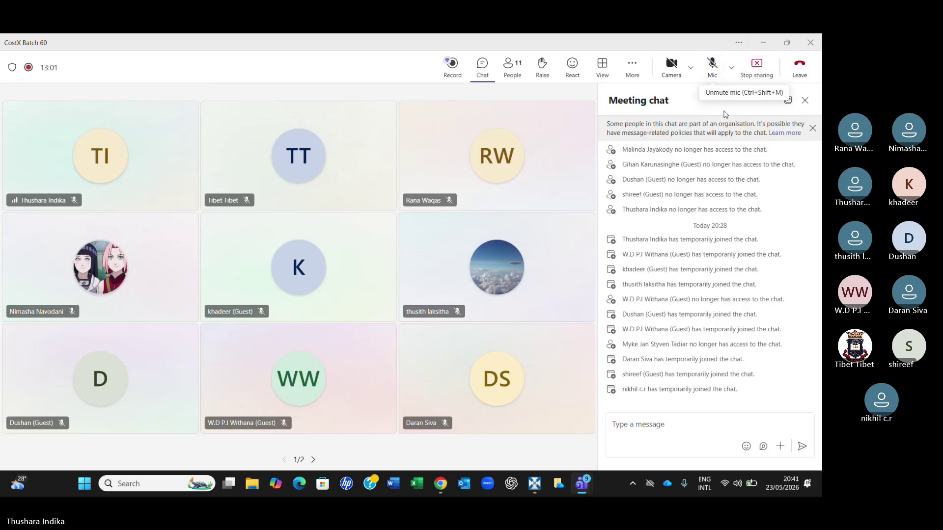
click(717, 69)
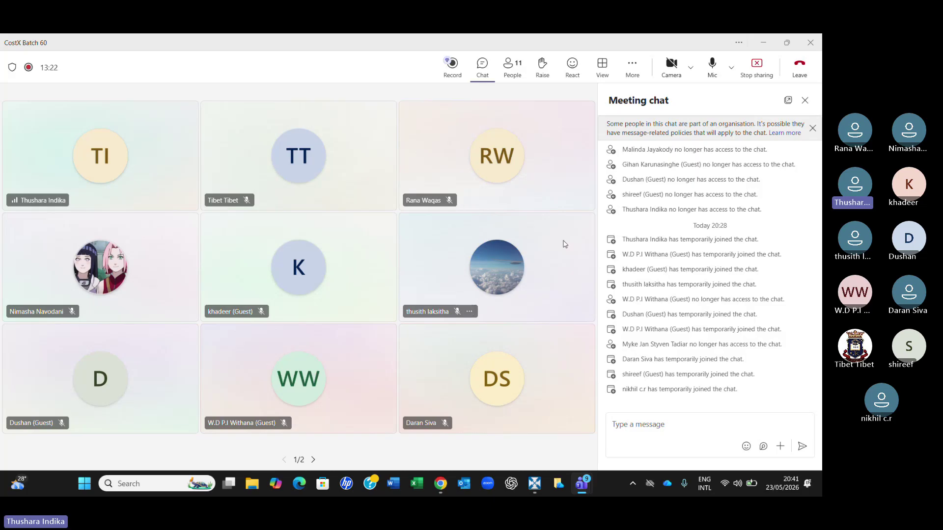
click(529, 485)
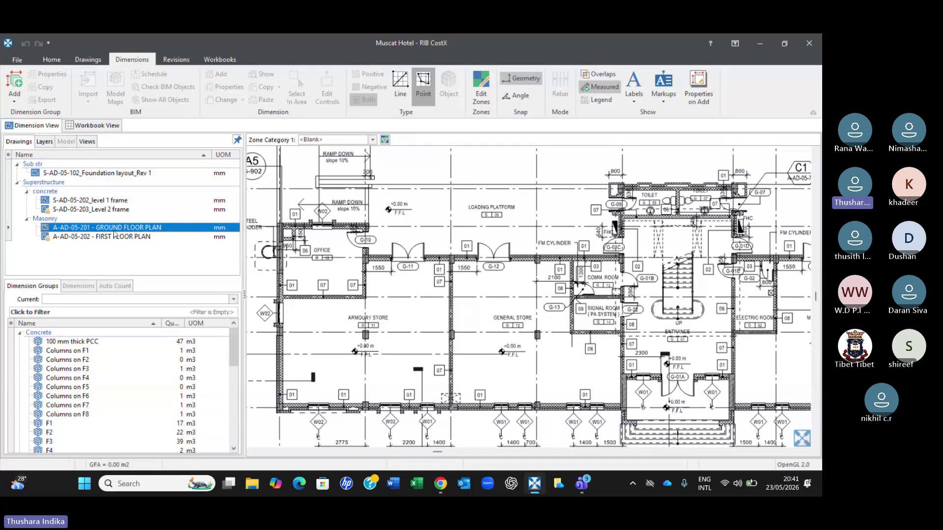
- Make Wall type 1 of the Masonry super str folder the current dimension group and select its measured wall beside the armoury store window
mouse_move(108, 229)
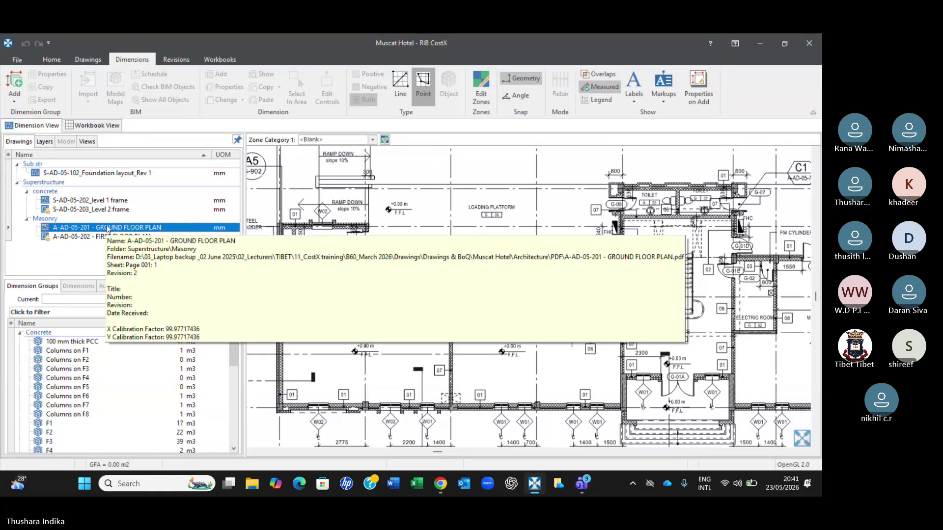
scroll(99, 352, down, 5)
scroll(100, 353, down, 2)
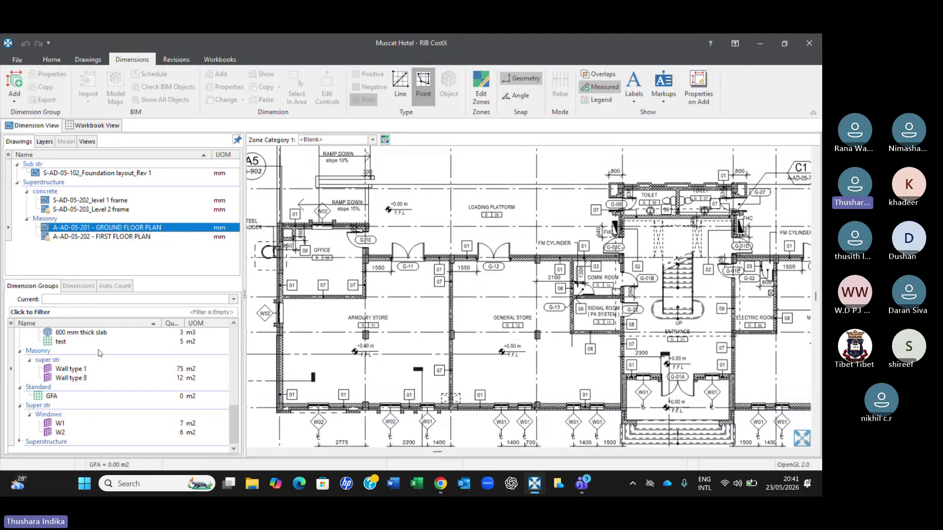
click(86, 371)
mouse_move(87, 371)
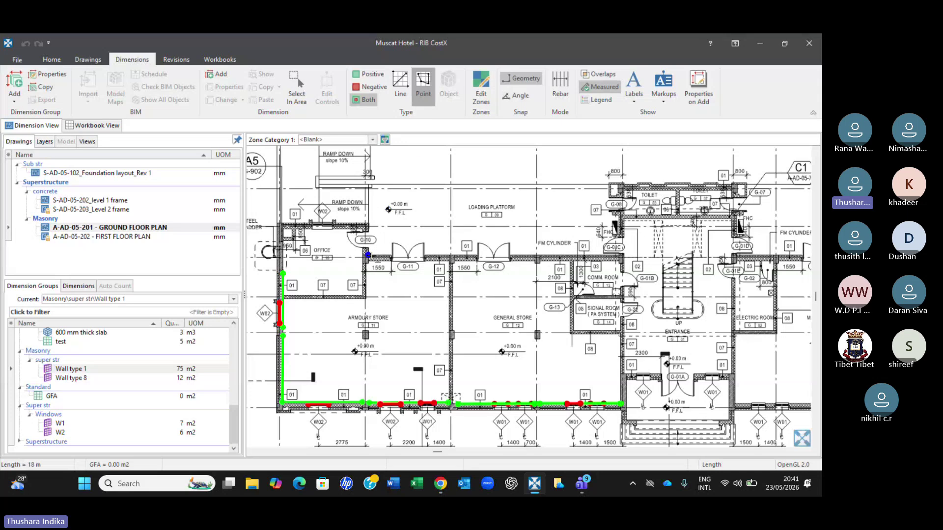
click(284, 304)
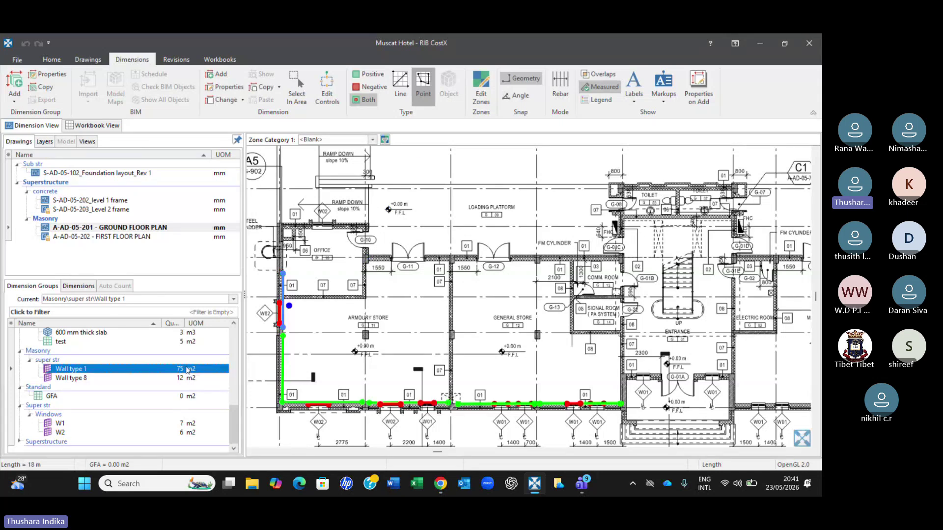
- Measure Wall type 1 along the short wall between the office and door G-11, and about 4.56 m along the wall between office and armoury store
click(367, 265)
double_click(368, 297)
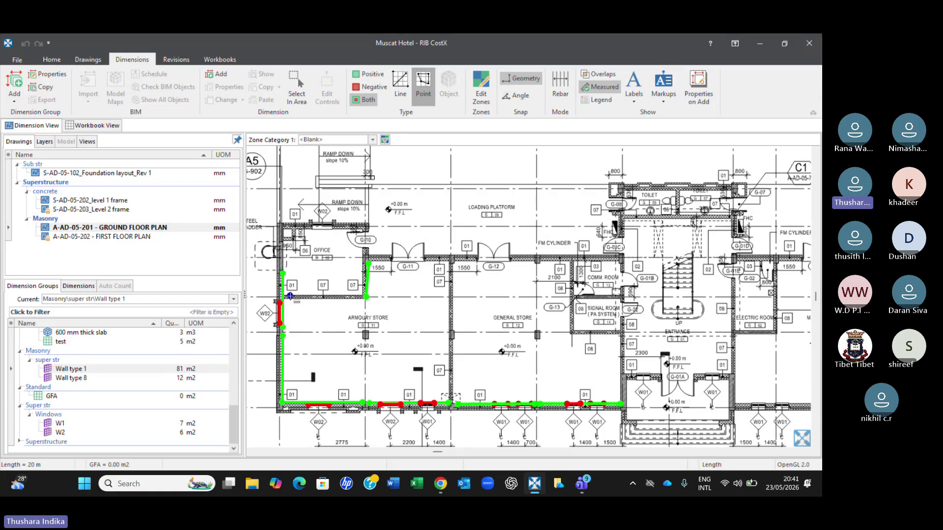
click(288, 297)
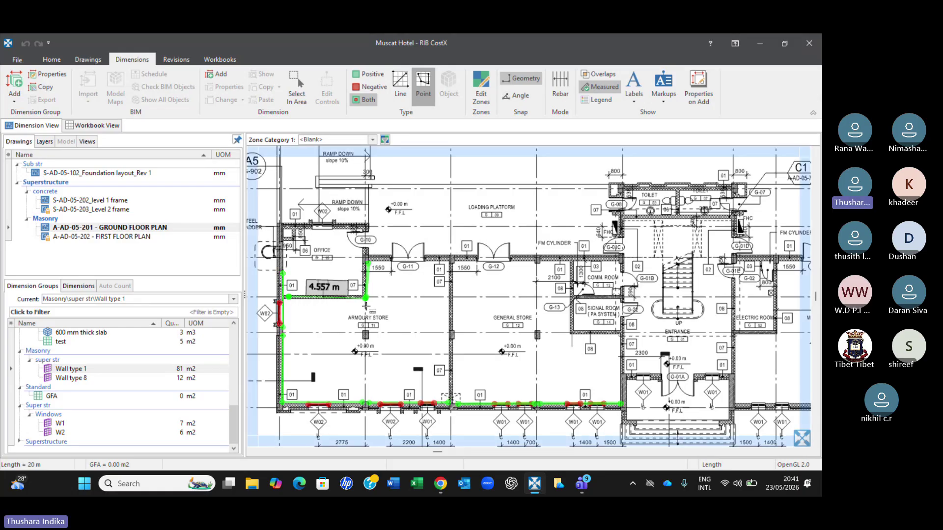
double_click(372, 301)
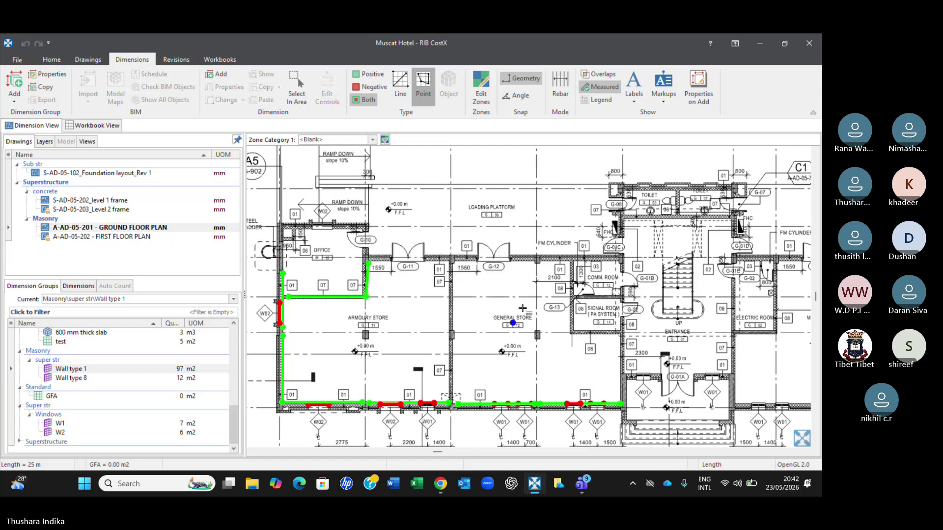
click(319, 301)
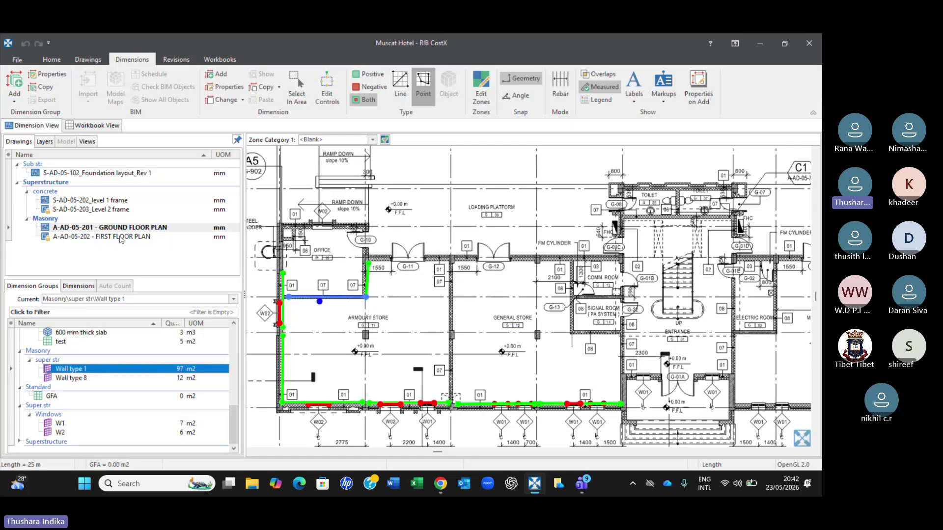
- Check whether the A-AD-05-202 first floor plan and the S-AD-05-203 Level 2 frame drawings can be promoted, leaving both unchanged
click(106, 238)
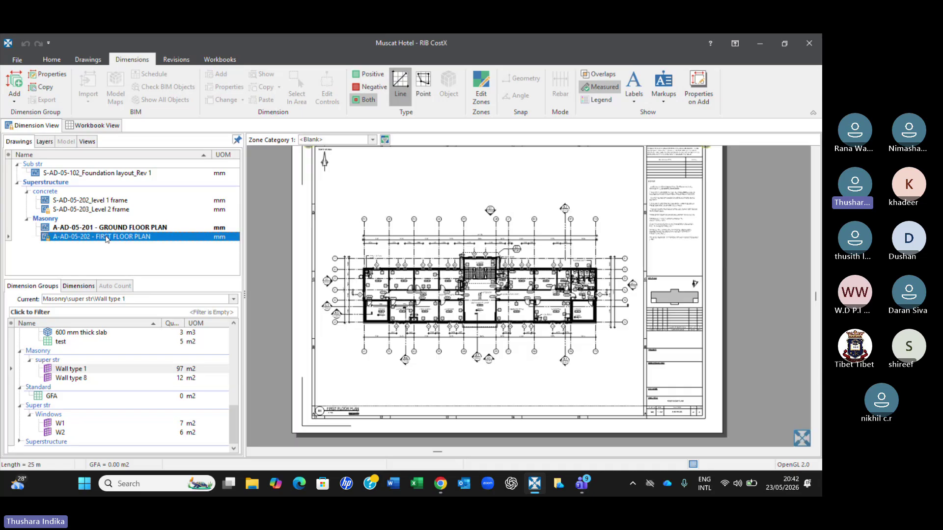
right_click(107, 238)
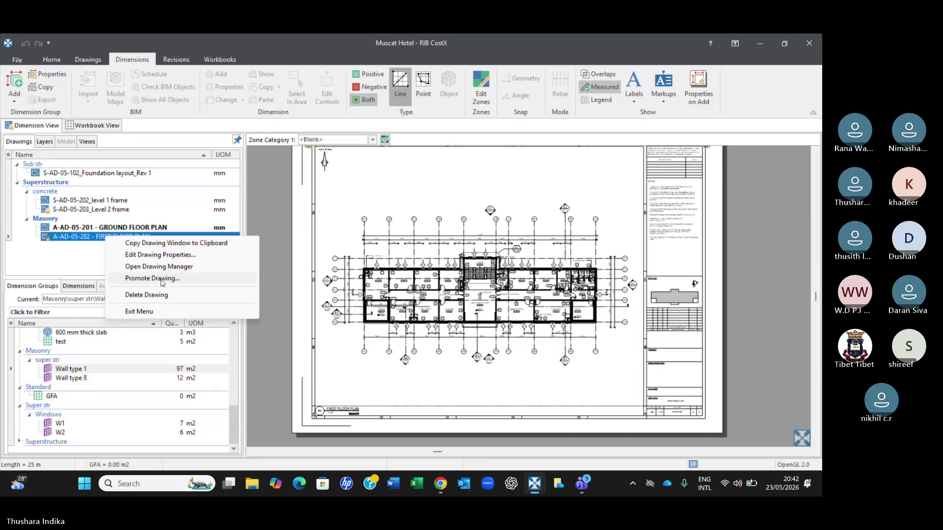
click(64, 256)
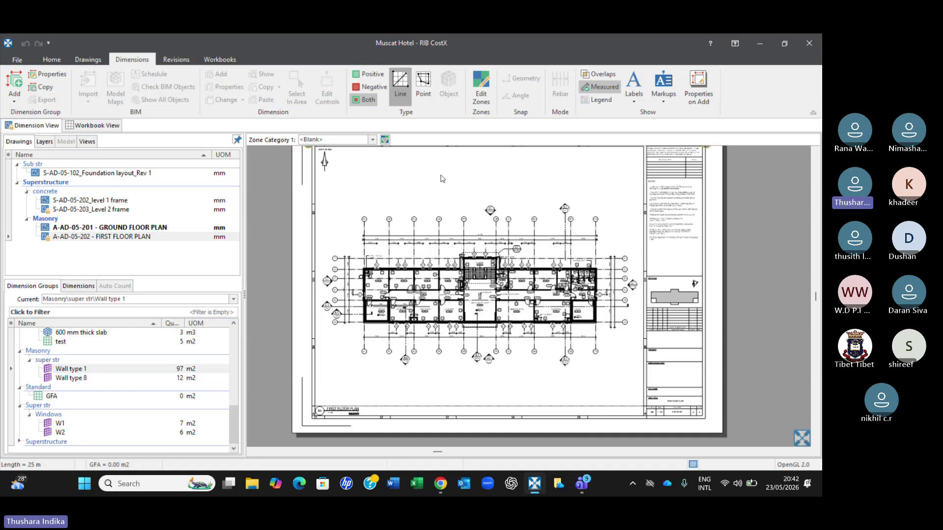
click(142, 237)
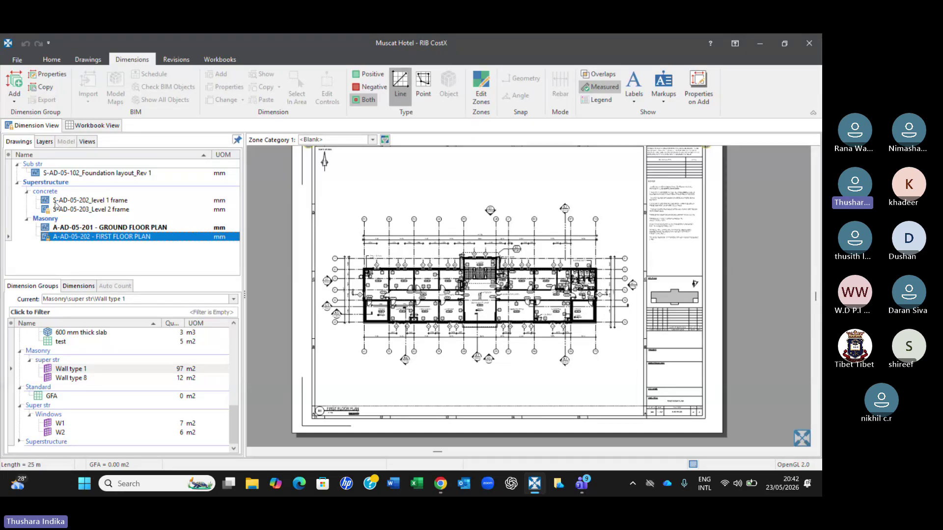
click(95, 212)
right_click(95, 212)
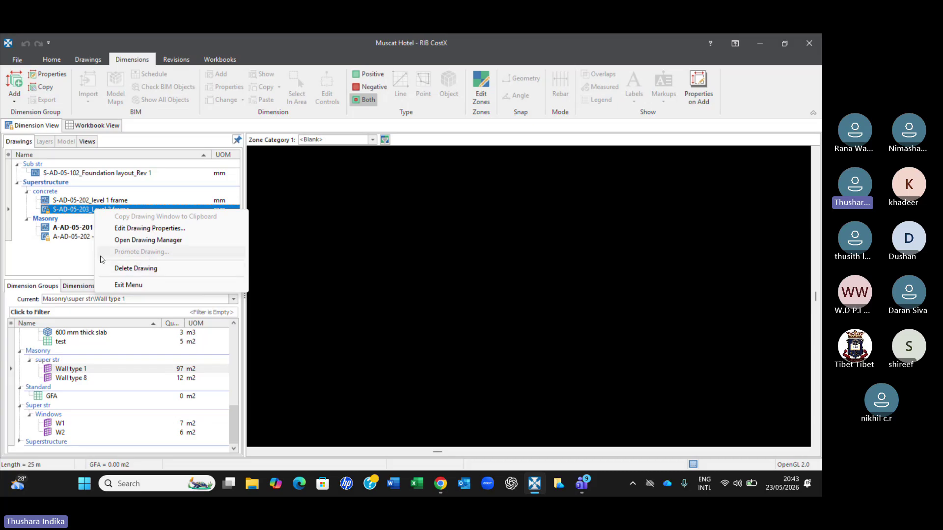
click(56, 270)
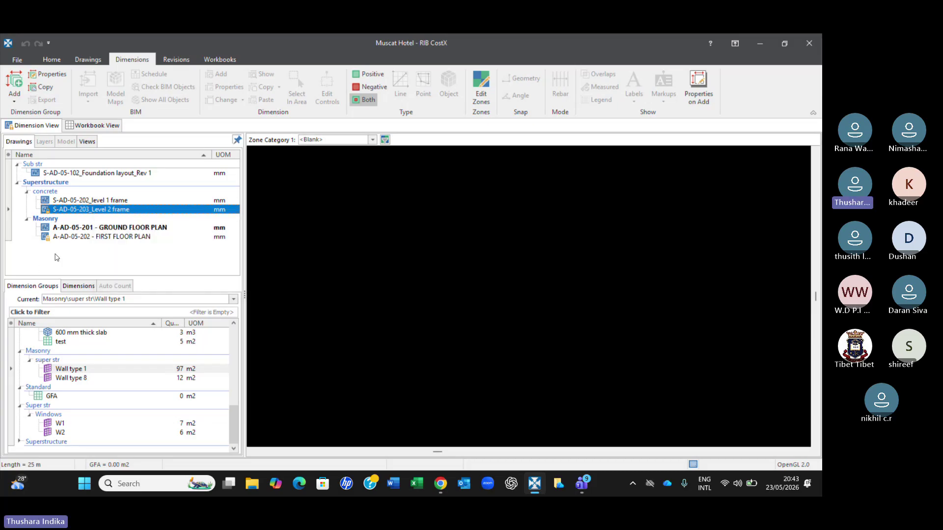
- Promote the A-AD-05-202 first floor plan to a new revision, keeping the same drawing file
click(58, 237)
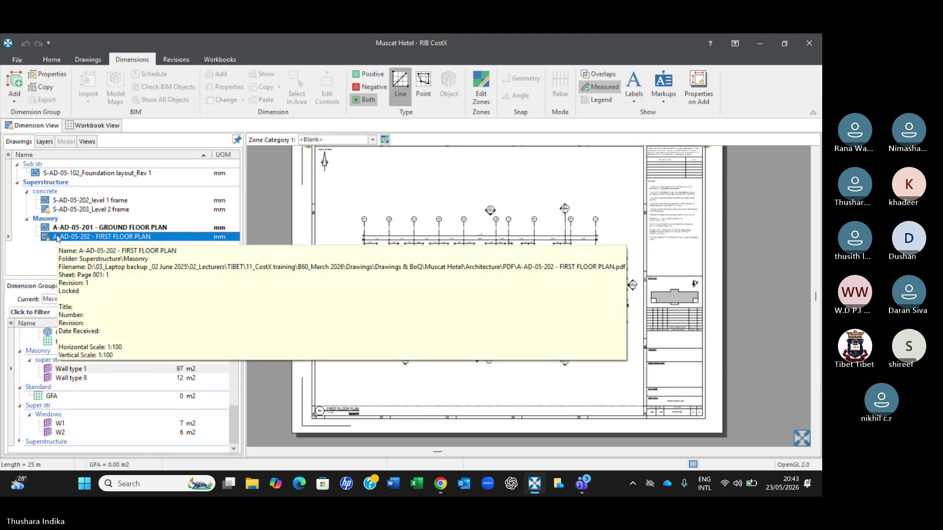
right_click(130, 237)
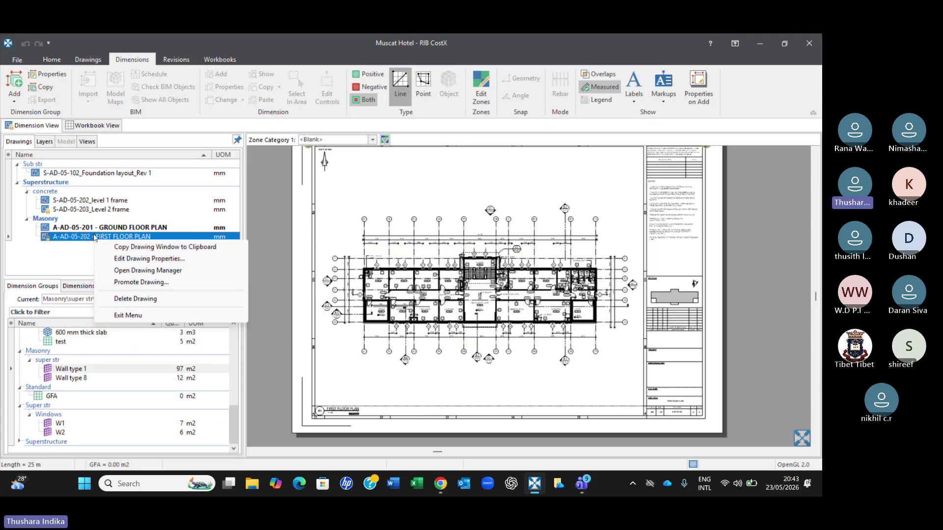
click(133, 282)
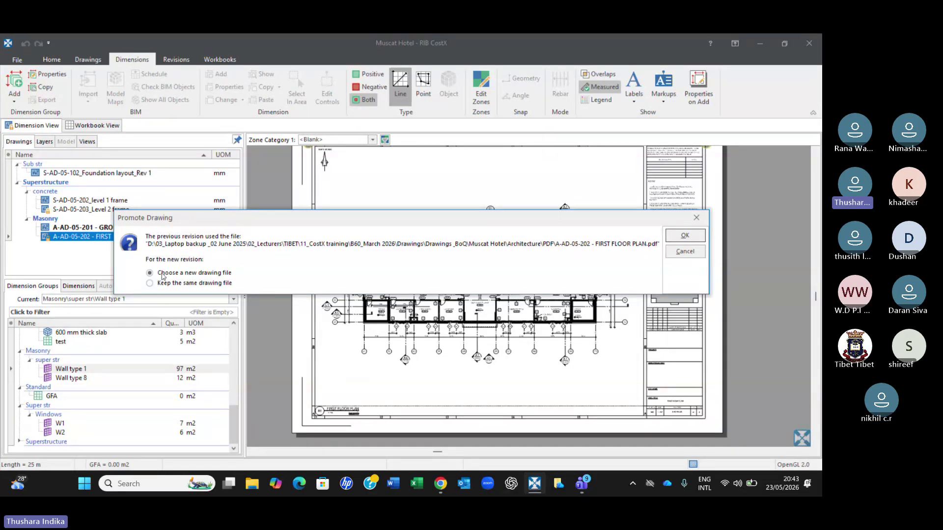
mouse_move(213, 218)
mouse_down()
mouse_move(288, 295)
mouse_move(288, 314)
mouse_up()
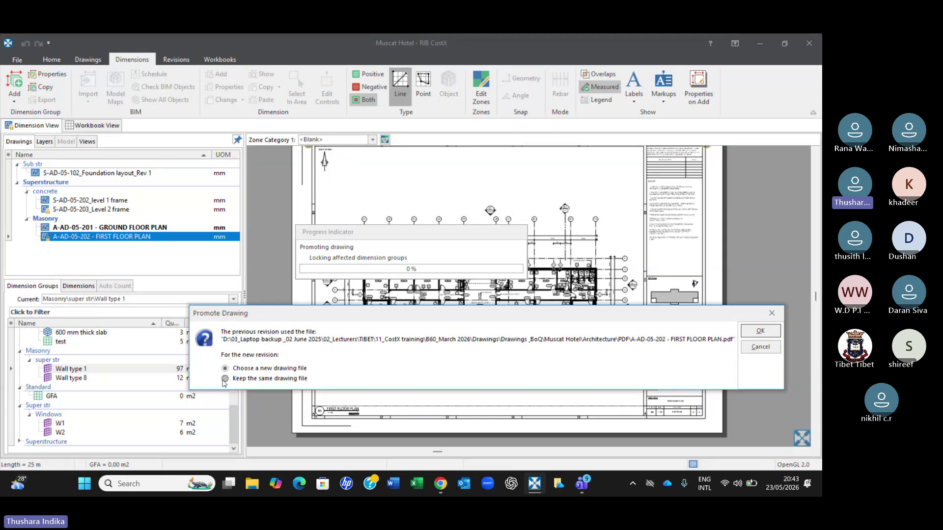
click(747, 331)
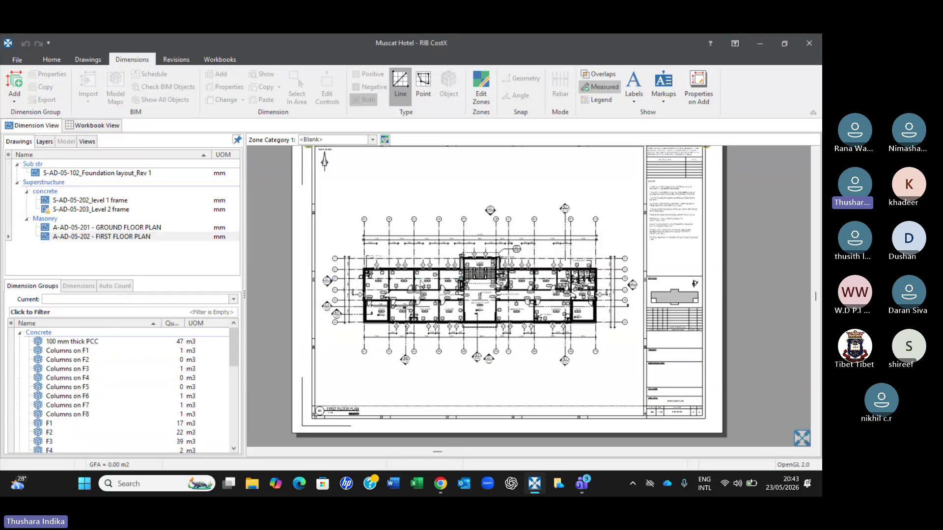
click(103, 236)
- Open the BoQ Hotel workbook and recalculate it
mouse_move(169, 375)
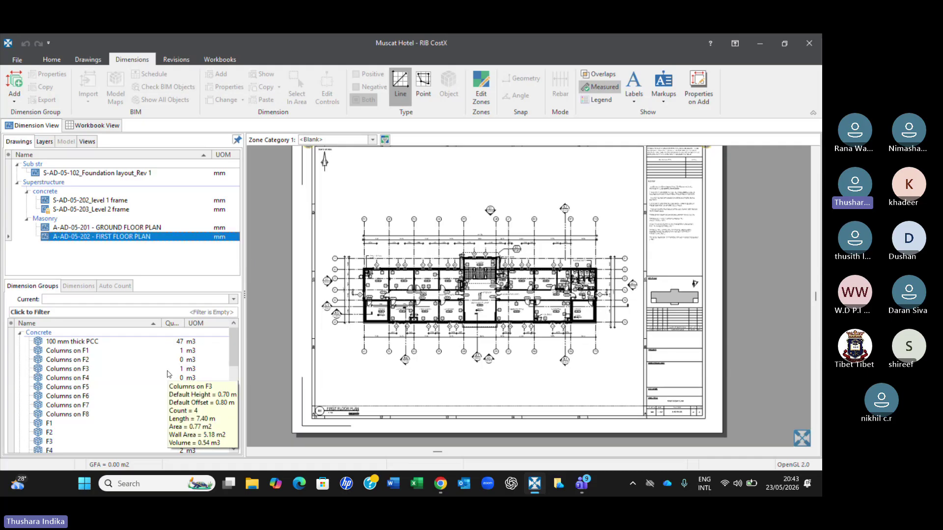
scroll(169, 374, down, 2)
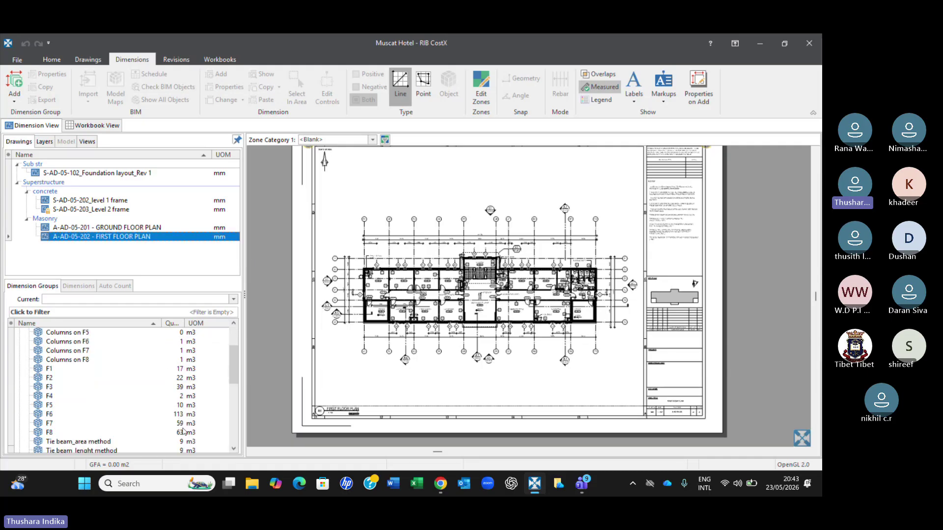
mouse_move(183, 431)
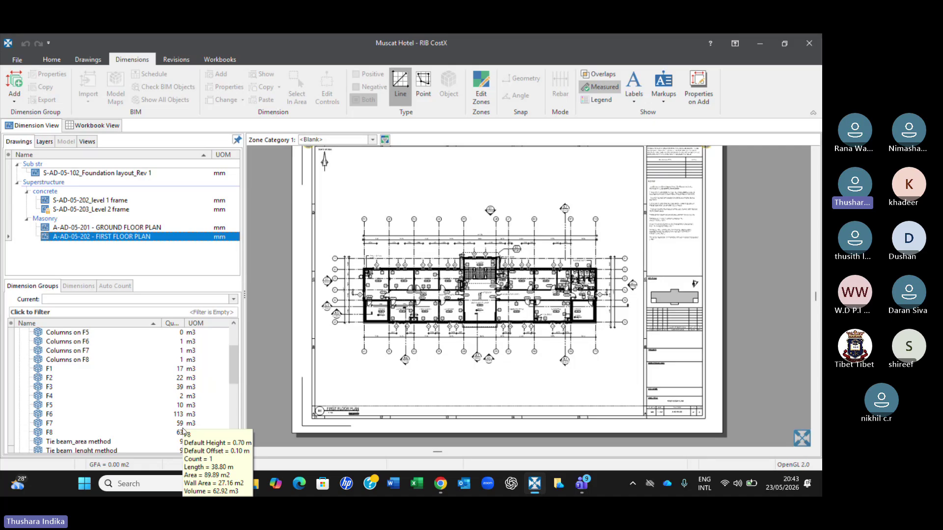
click(220, 59)
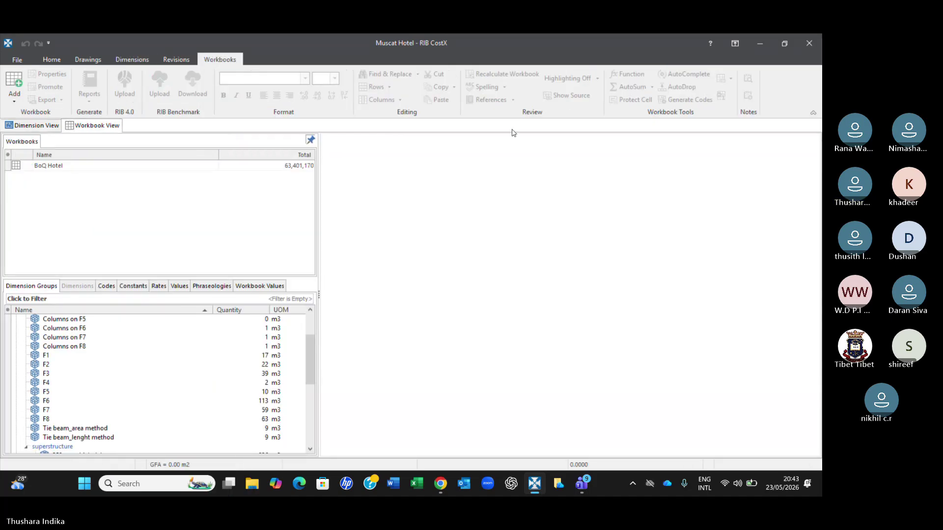
double_click(42, 167)
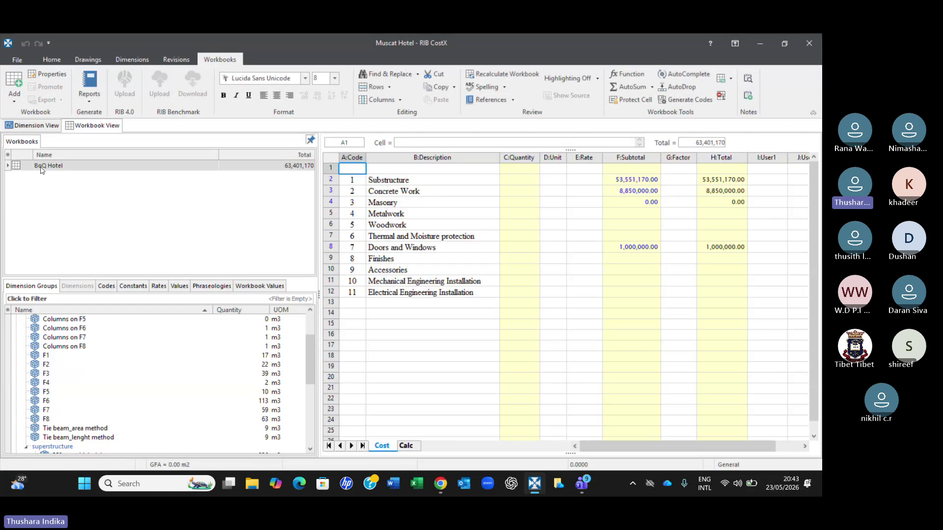
click(497, 73)
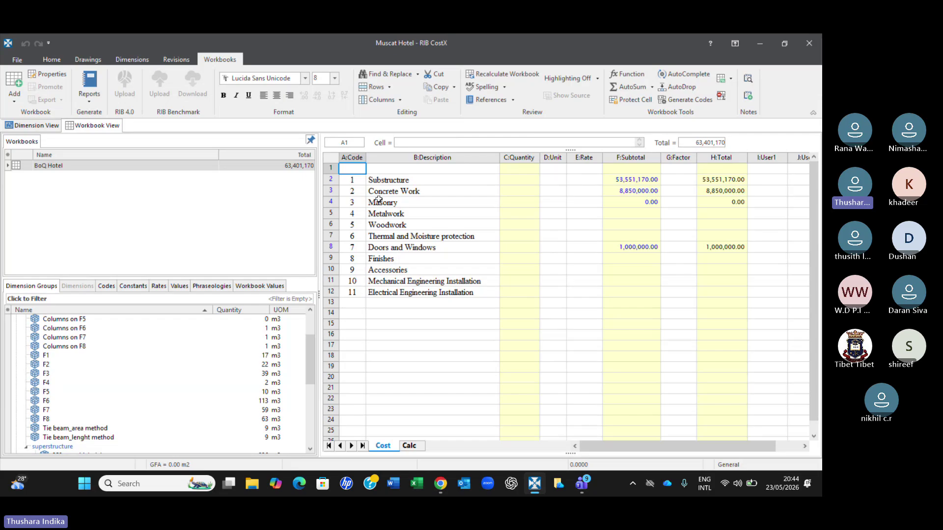
- Open the Masonry section of the bill and inspect the quantity formula of the Type 1 block work
click(635, 204)
double_click(635, 204)
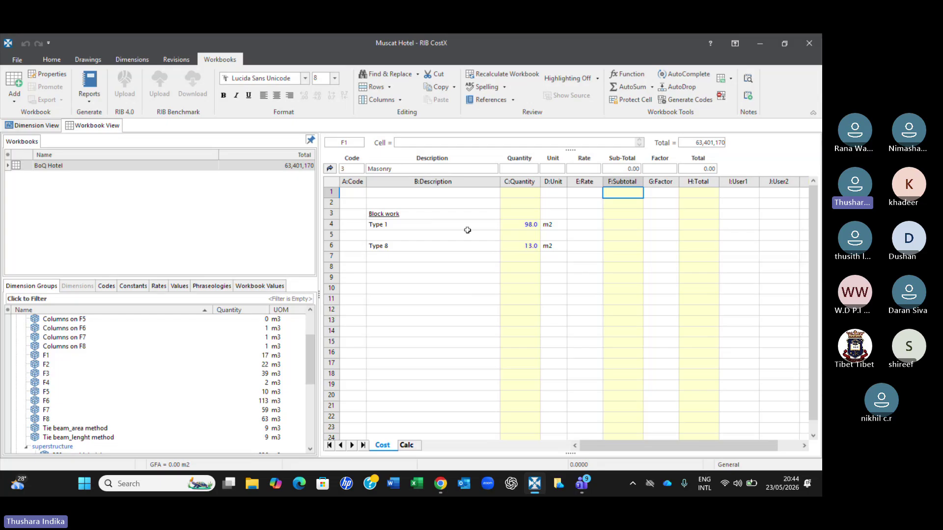
click(521, 225)
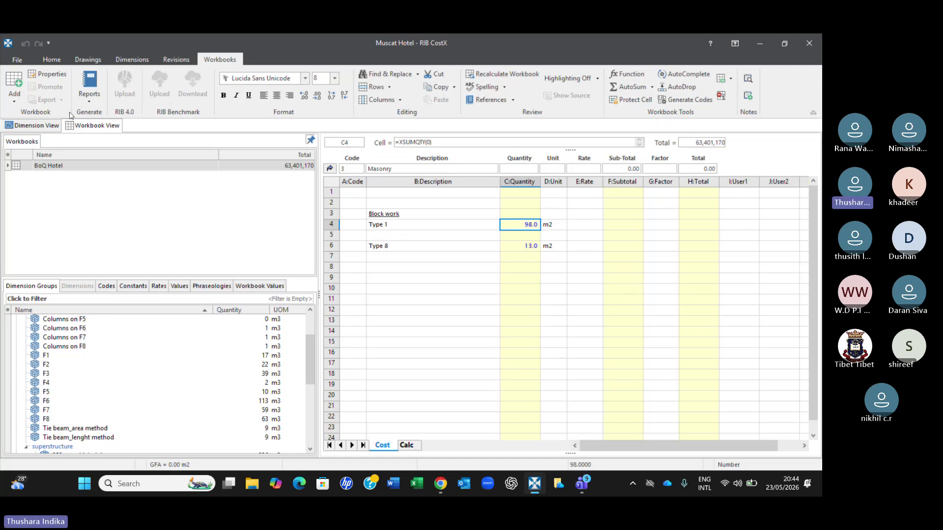
- Return to the drawings and display the S-AD-05-202_level 1 frame drawing of the Superstructure concrete folder
click(140, 61)
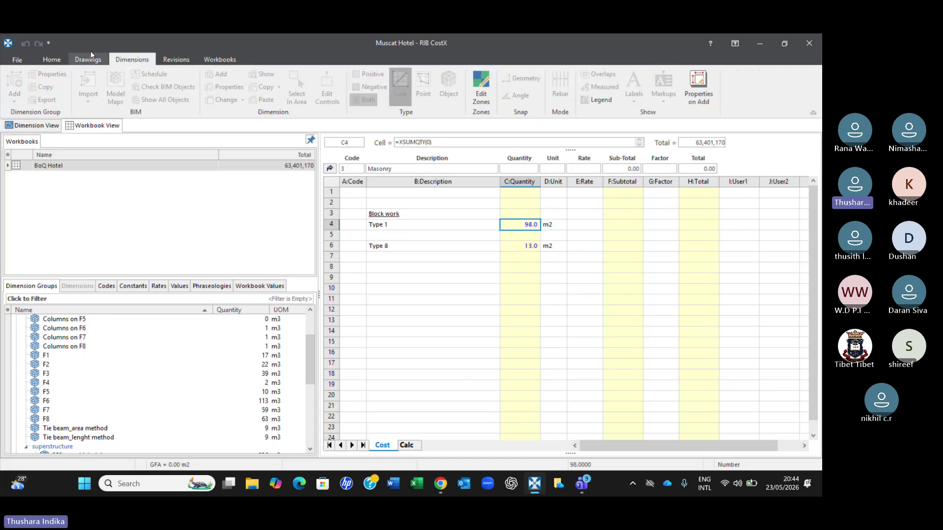
click(89, 59)
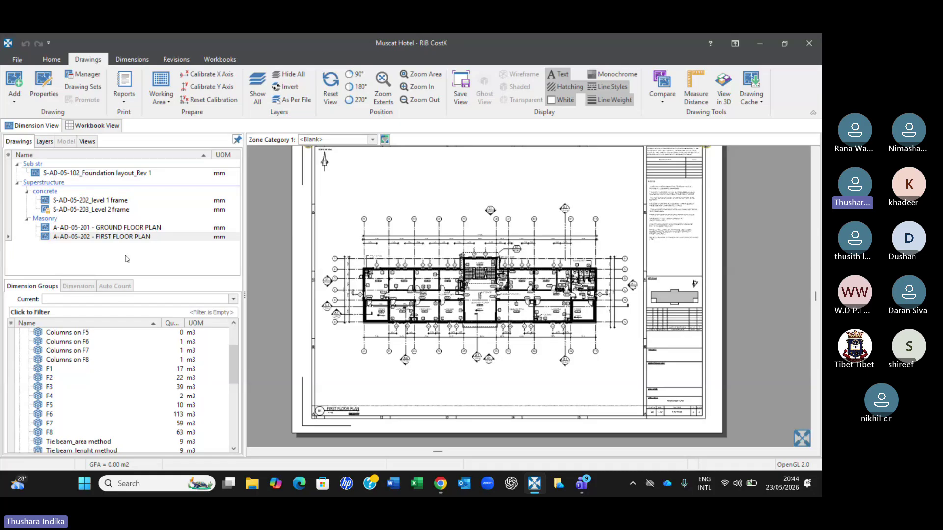
mouse_move(117, 201)
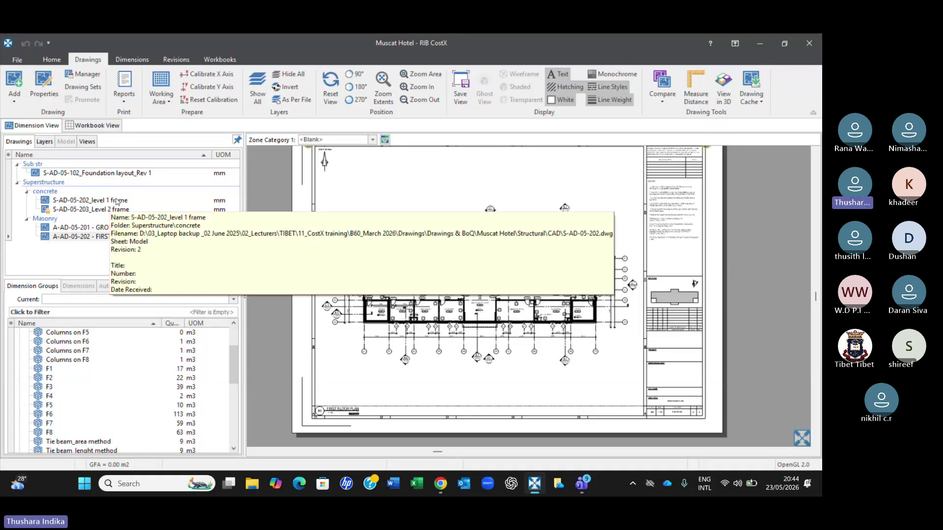
click(105, 201)
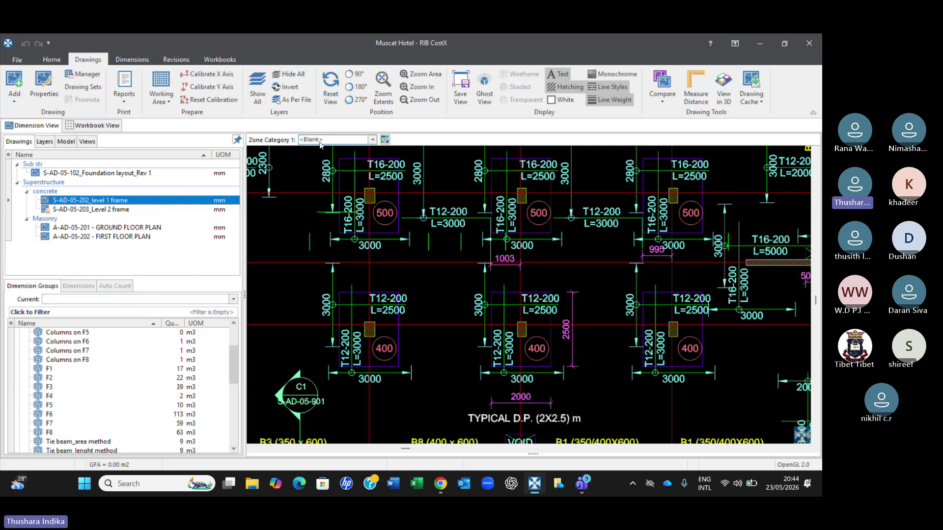
- Check the zones available under Zone Category 1 and leave it set to <Blank>
click(372, 141)
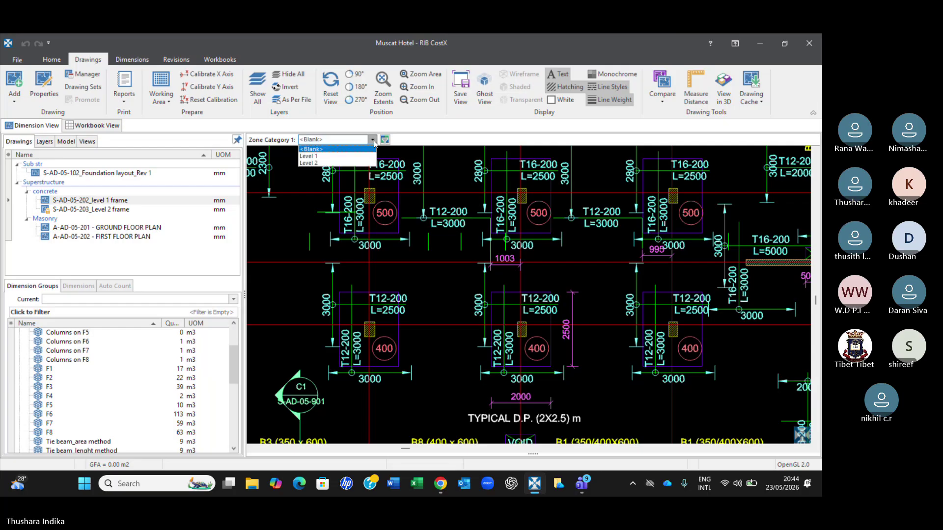
click(295, 163)
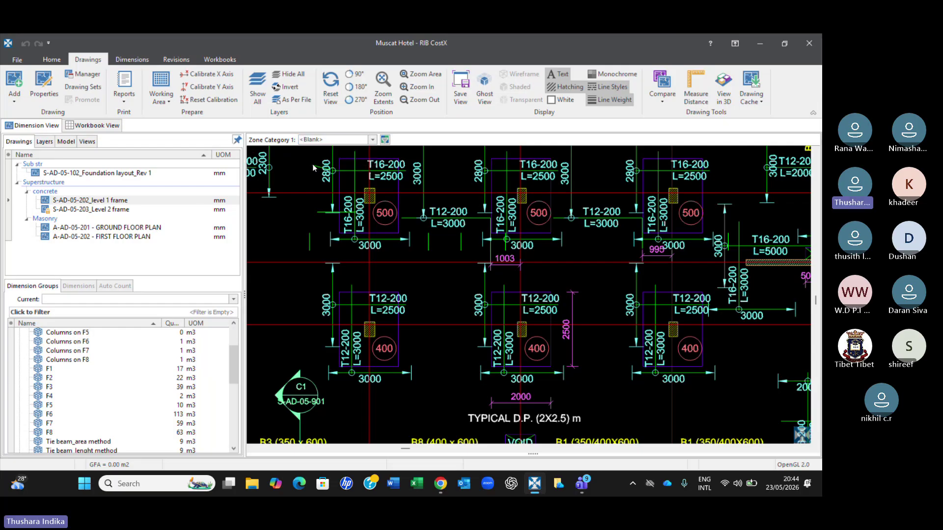
click(28, 256)
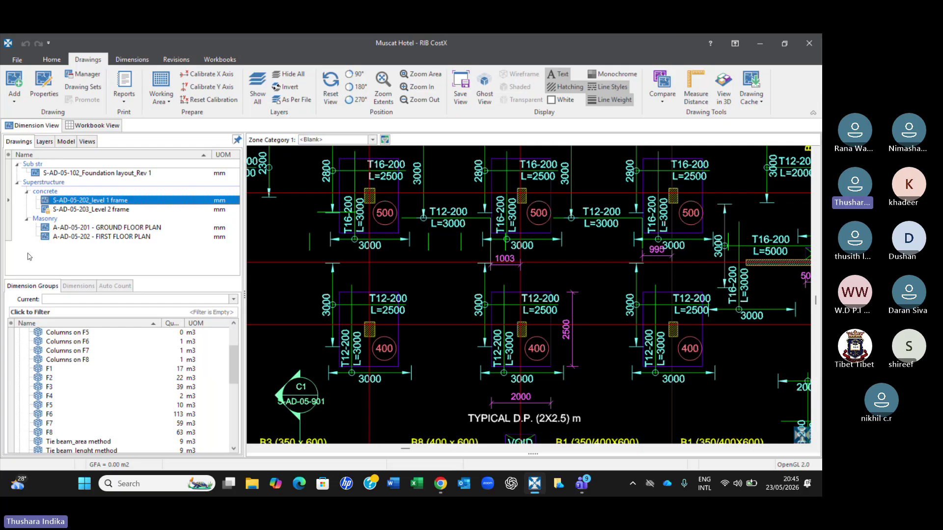
- Make the W1 windows dimension group current and display the A-AD-05-201 ground floor plan to view its measured windows
scroll(156, 338, down, 3)
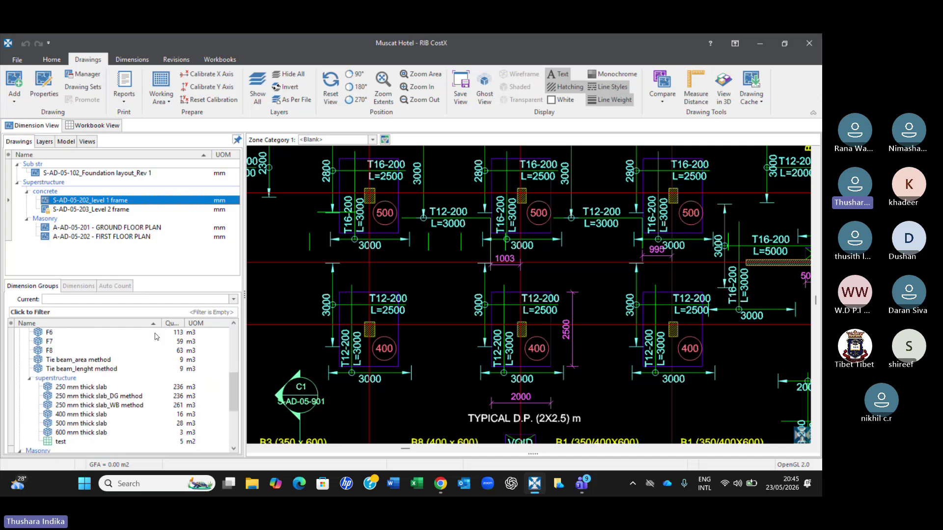
scroll(122, 393, down, 2)
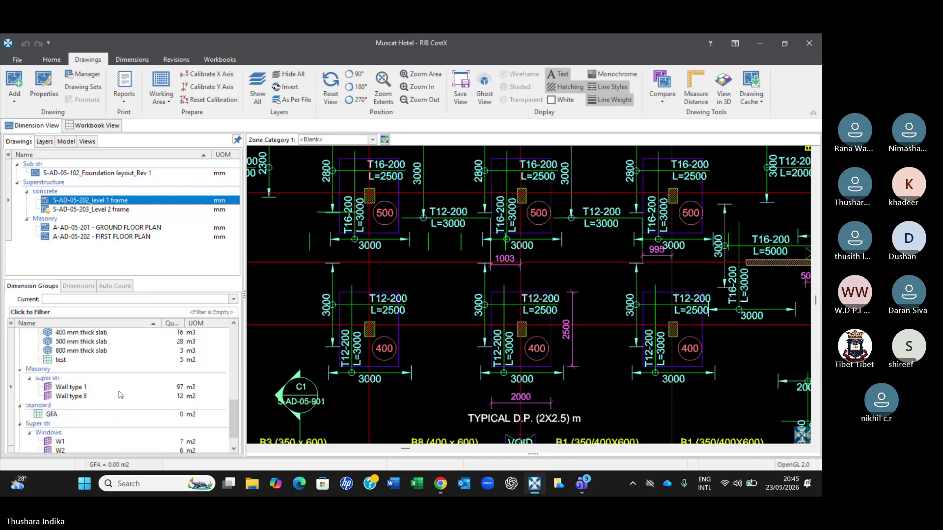
scroll(120, 395, down, 1)
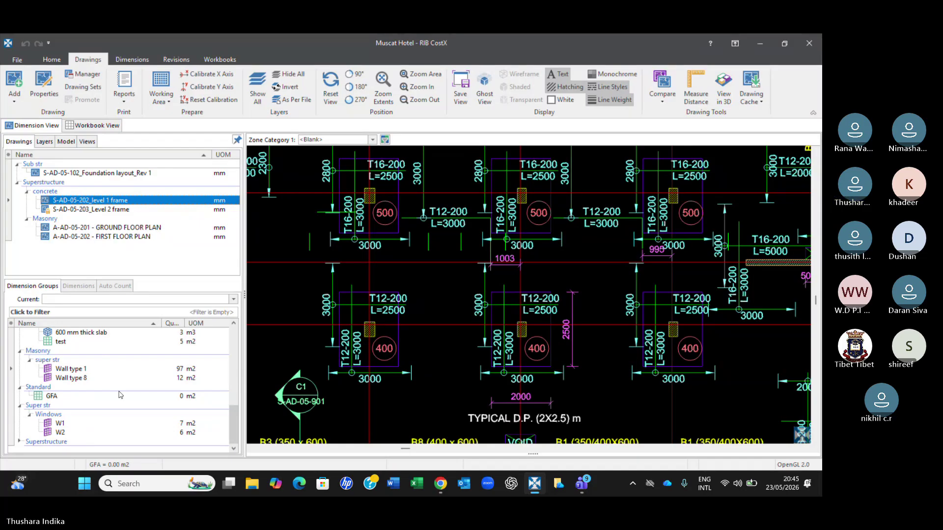
click(60, 424)
scroll(480, 240, down, 5)
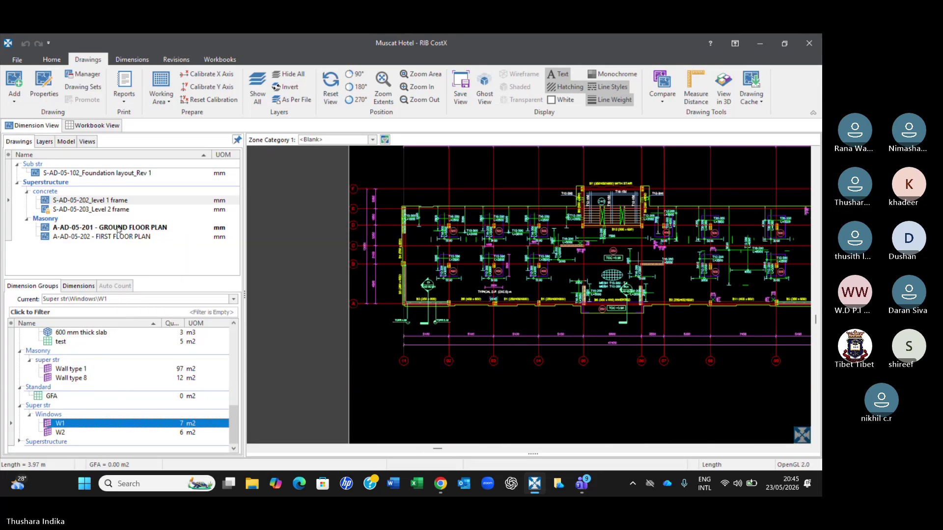
click(118, 229)
scroll(353, 290, down, 3)
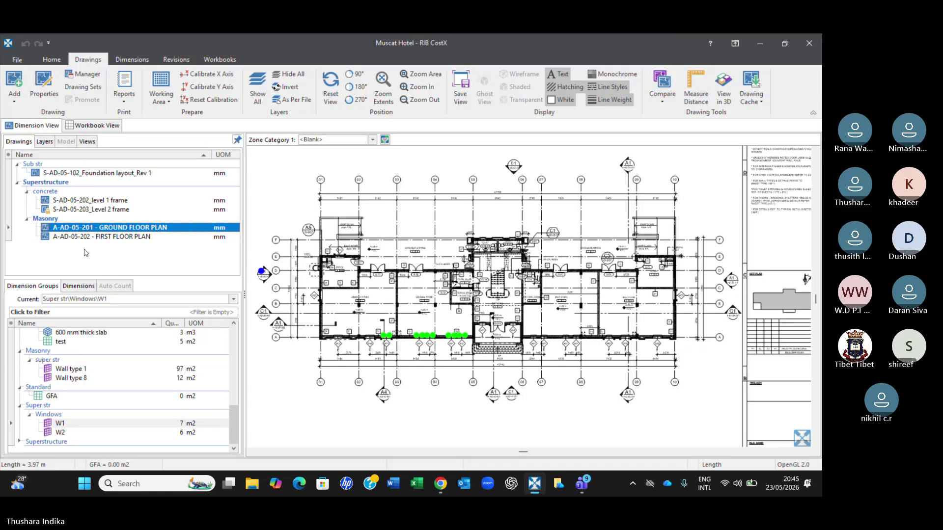
mouse_move(68, 229)
mouse_move(119, 175)
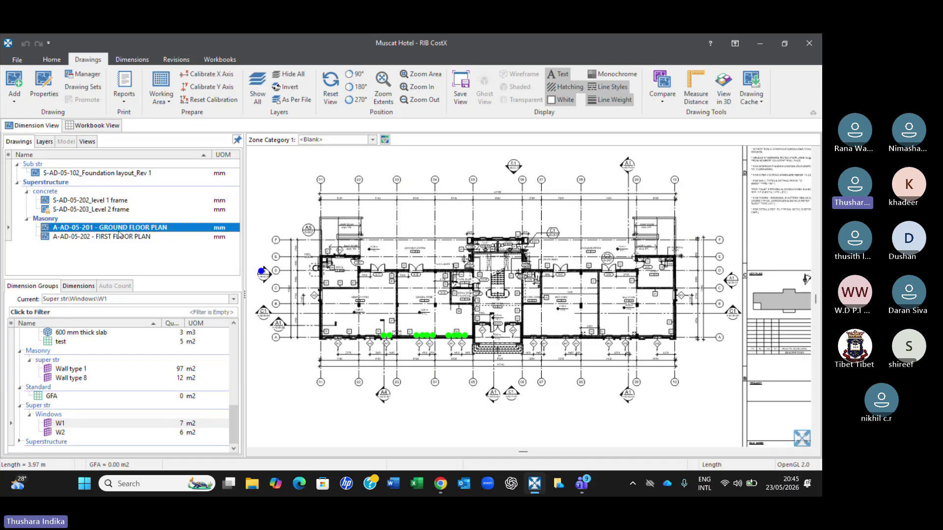
mouse_move(146, 231)
- Switch to the Teams meeting, hide its chat, and return to CostX
mouse_move(591, 482)
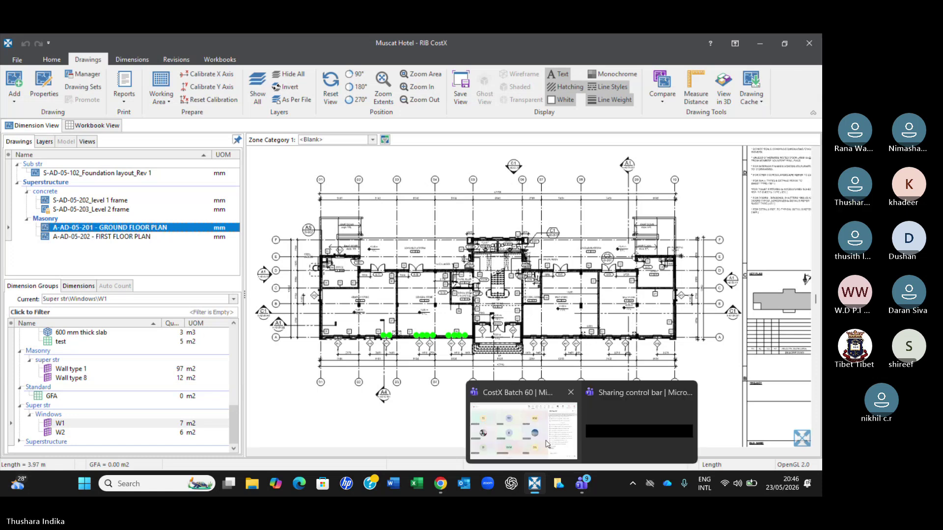
mouse_move(547, 443)
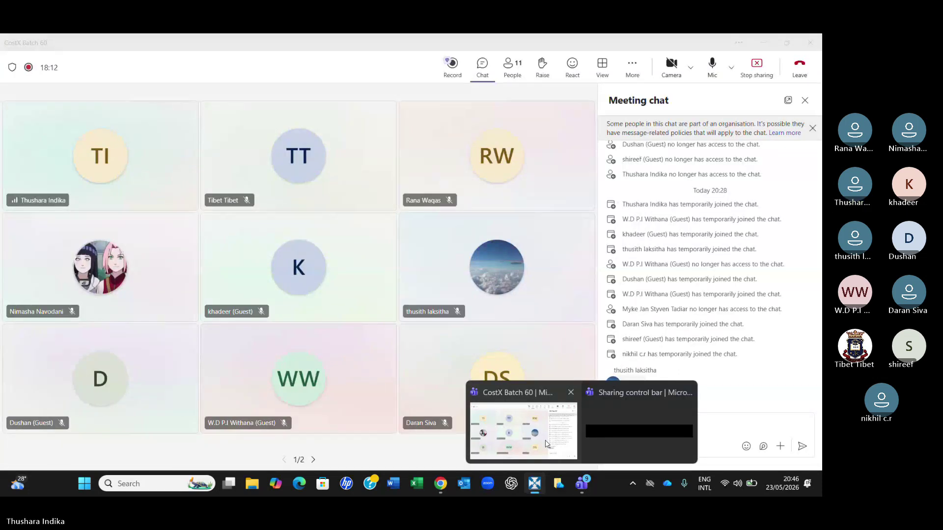
click(546, 443)
click(481, 65)
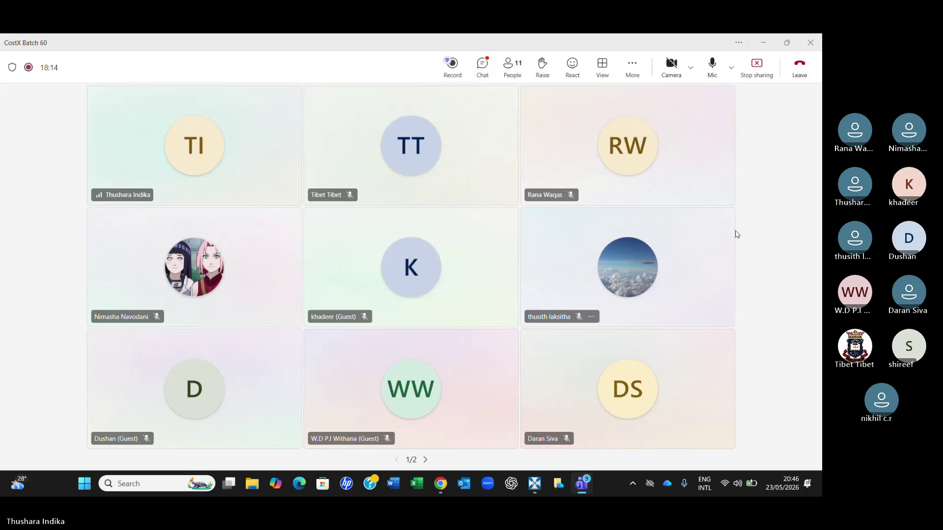
mouse_move(582, 484)
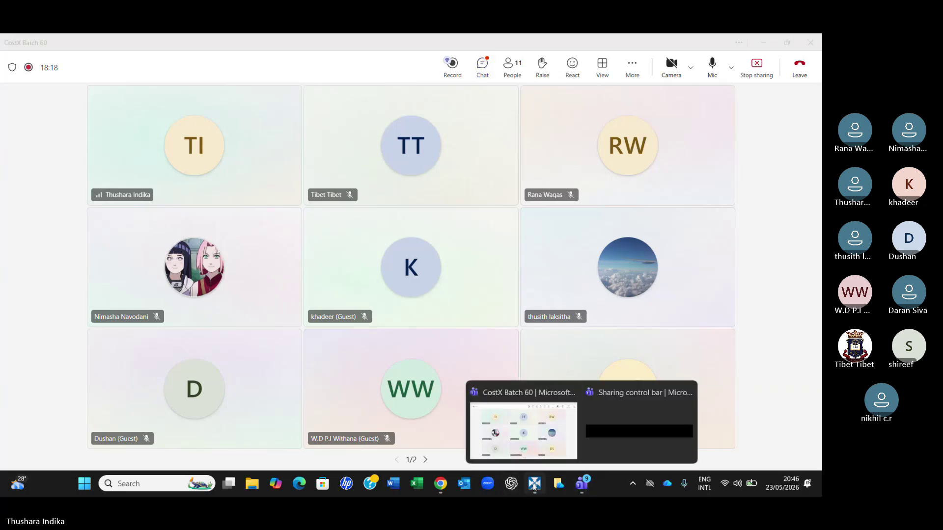
click(534, 485)
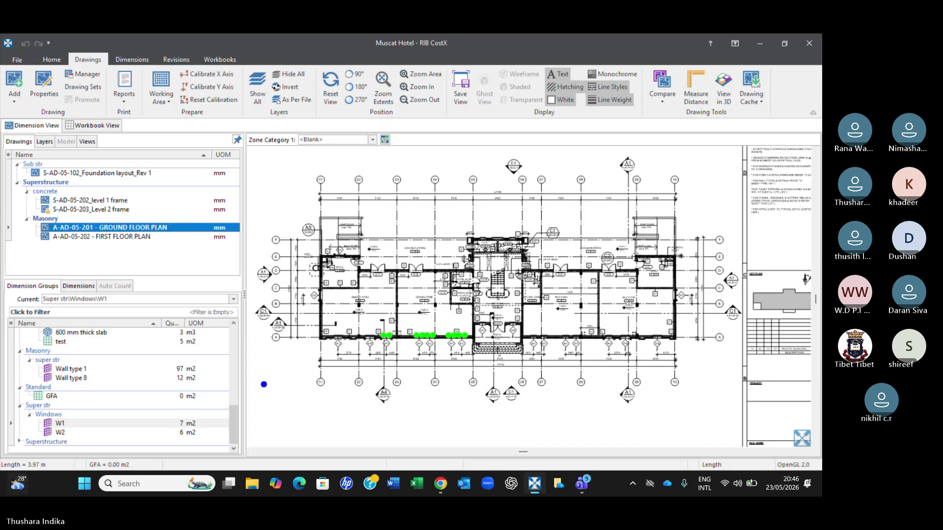
- Make the GFA dimension group of the Standard folder current and look through the dimension and drawing commands
click(50, 396)
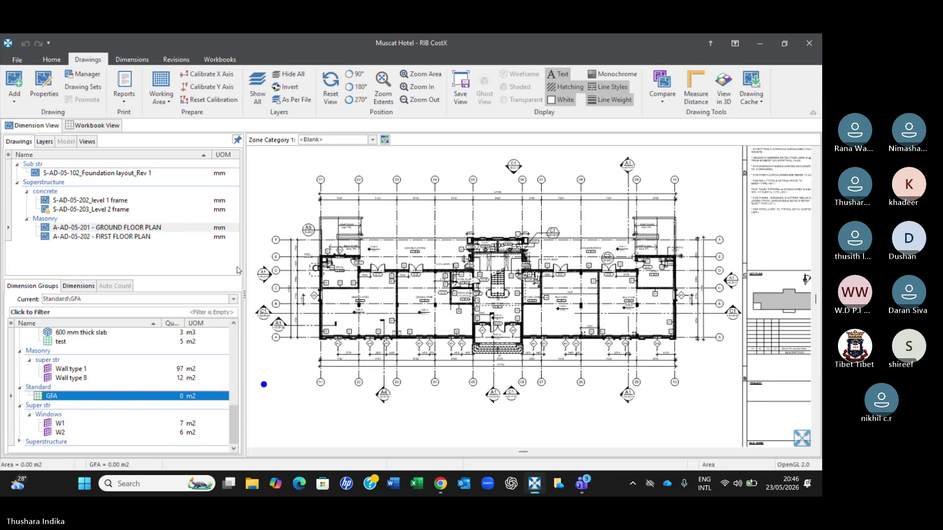
click(132, 59)
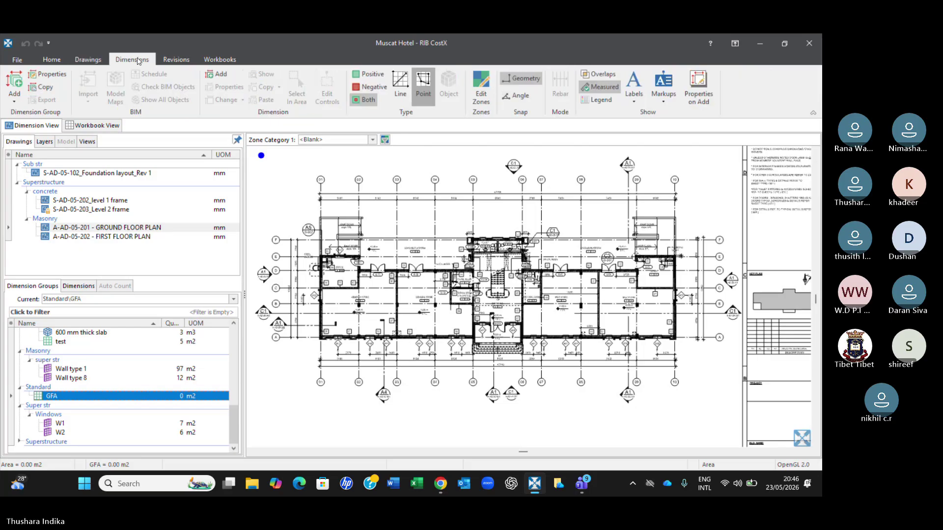
click(88, 59)
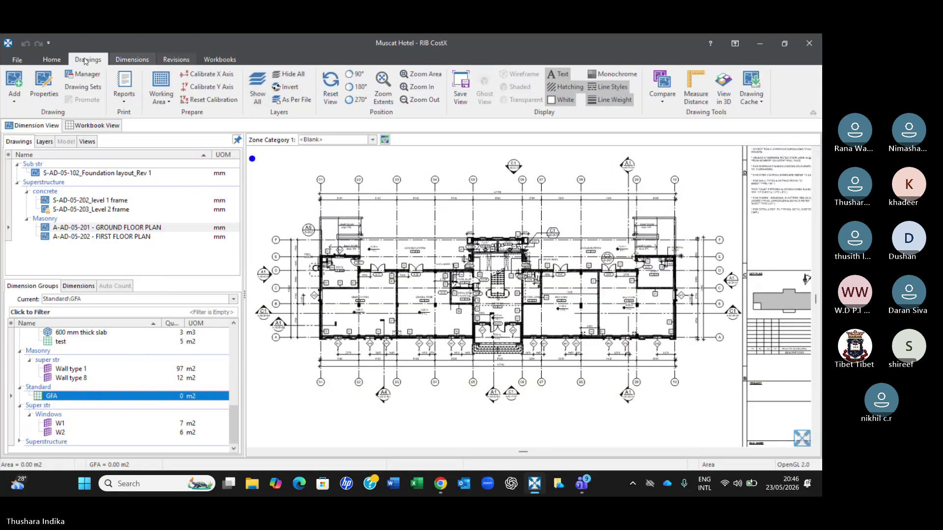
click(56, 63)
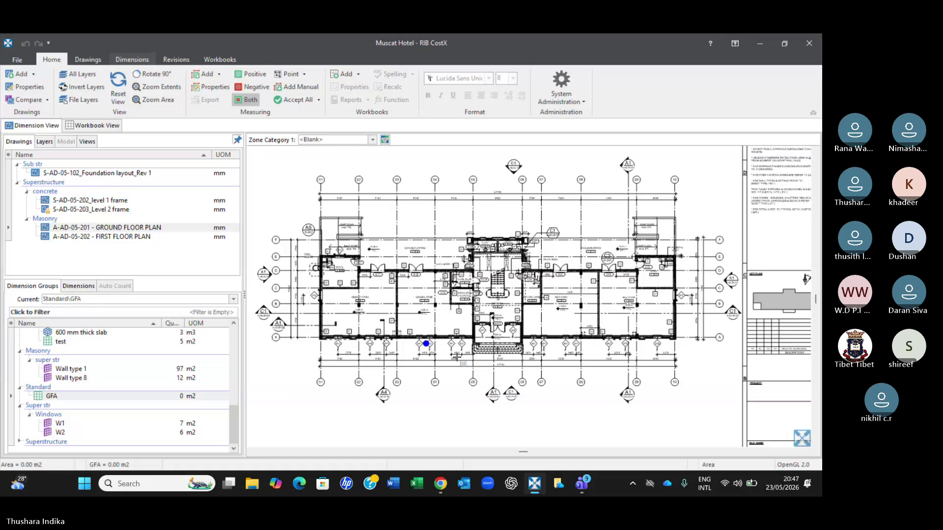
- Check the participants and their replies in the Teams meeting chat, and return to CostX
key(alt+Tab)
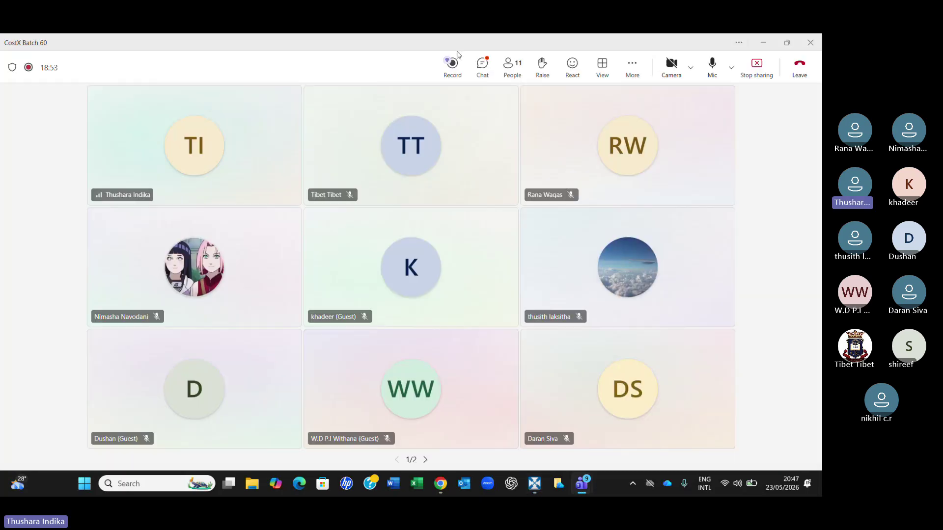
click(481, 61)
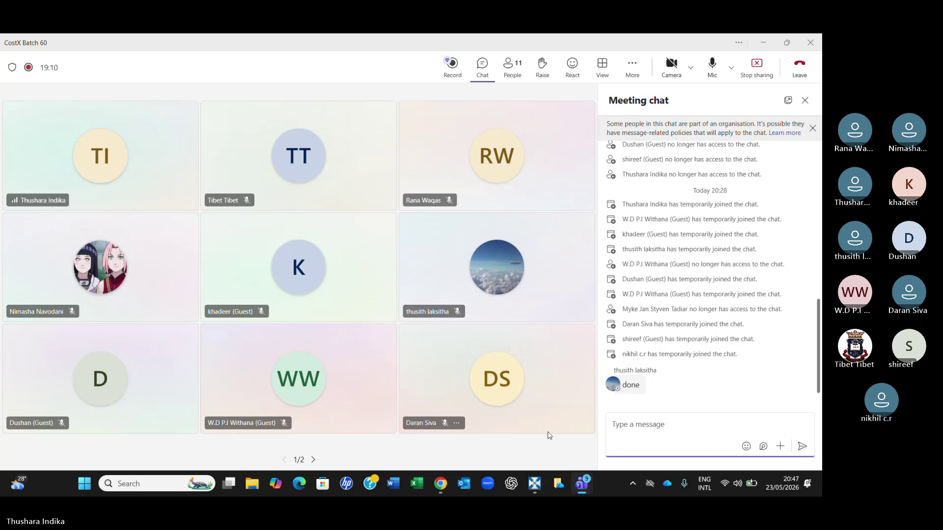
click(536, 484)
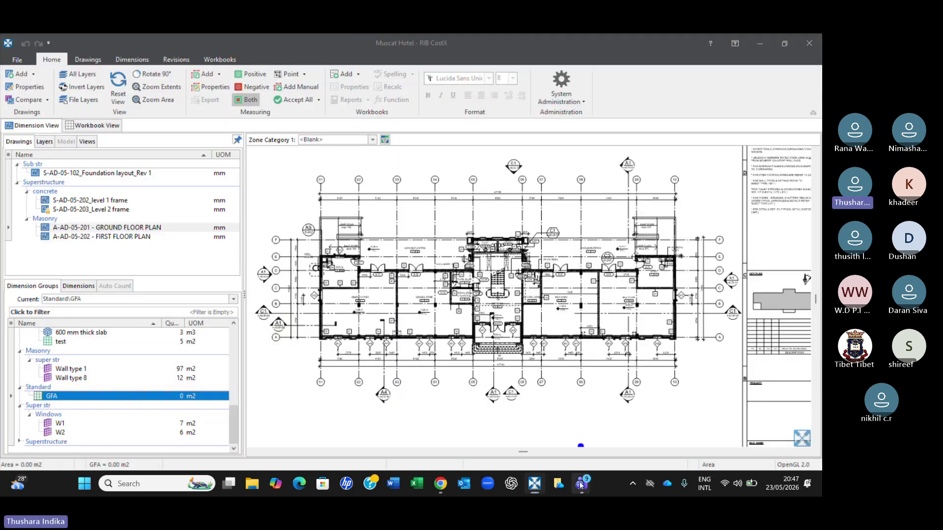
mouse_move(582, 484)
click(523, 431)
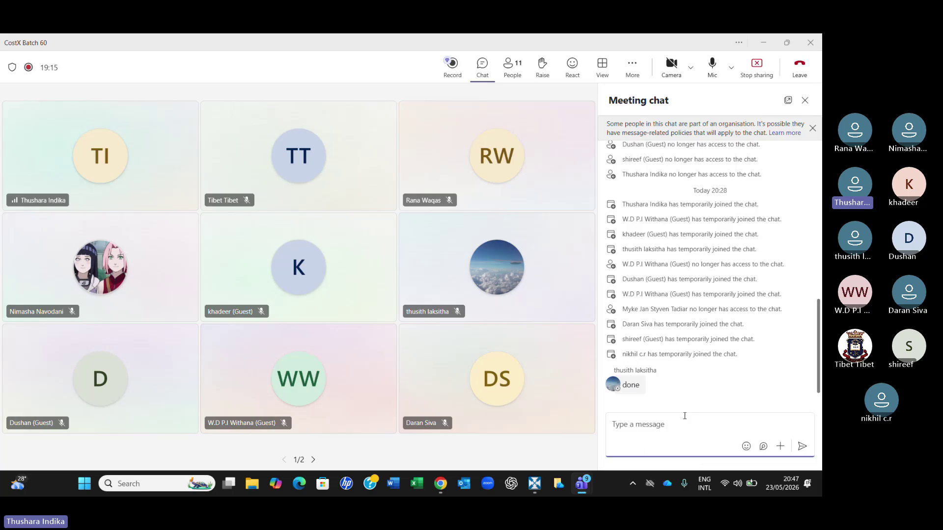
click(521, 79)
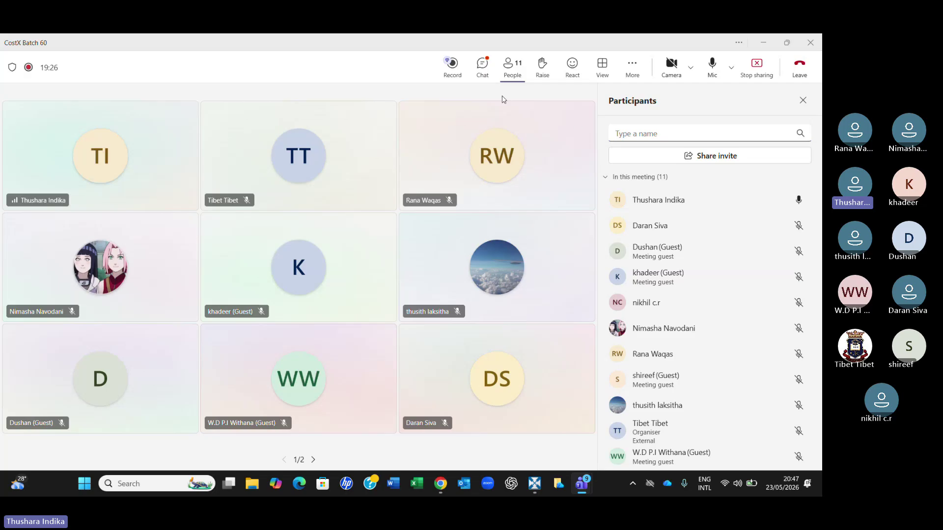
click(482, 63)
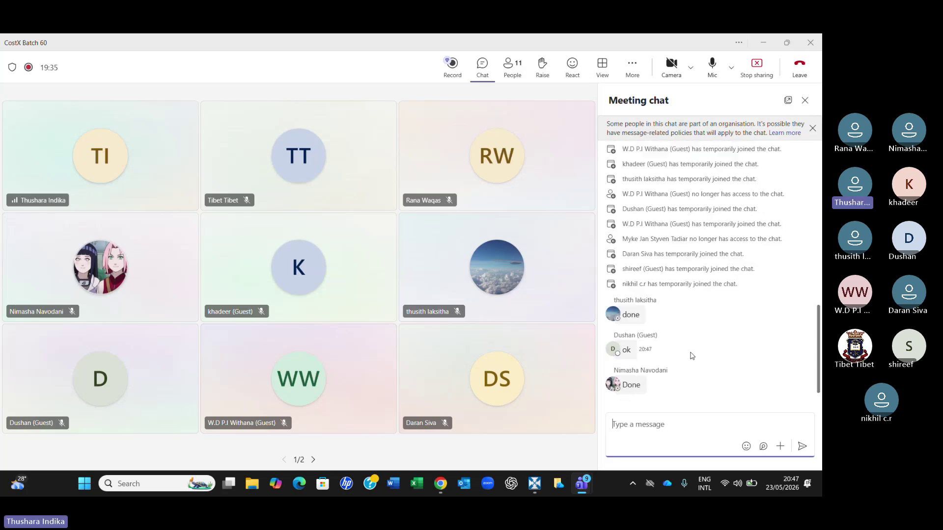
click(536, 485)
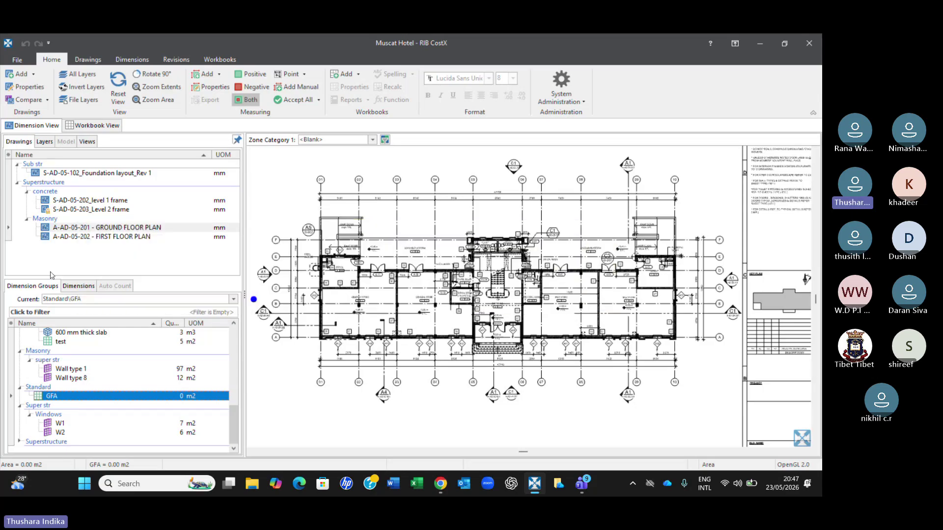
- Select the S-AD-05-203_Level 2 frame drawing and check whether it can be promoted
mouse_move(53, 211)
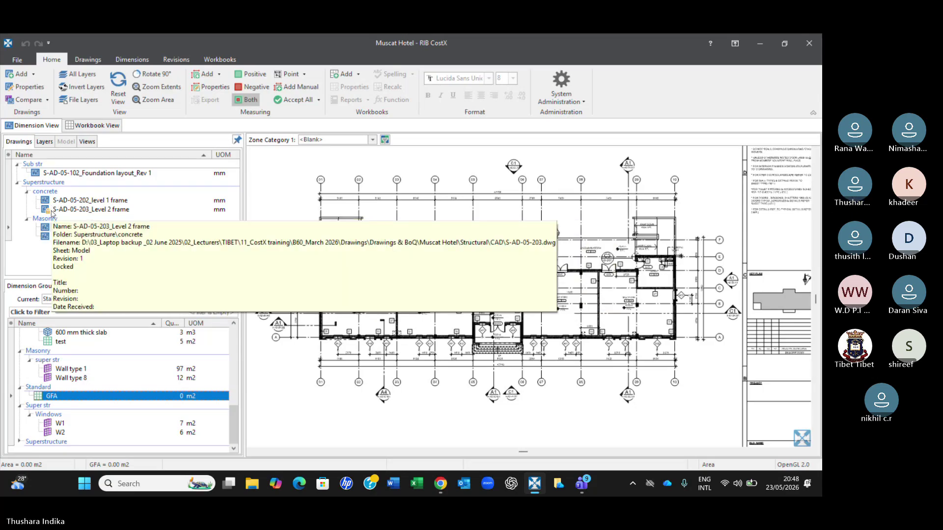
right_click(68, 211)
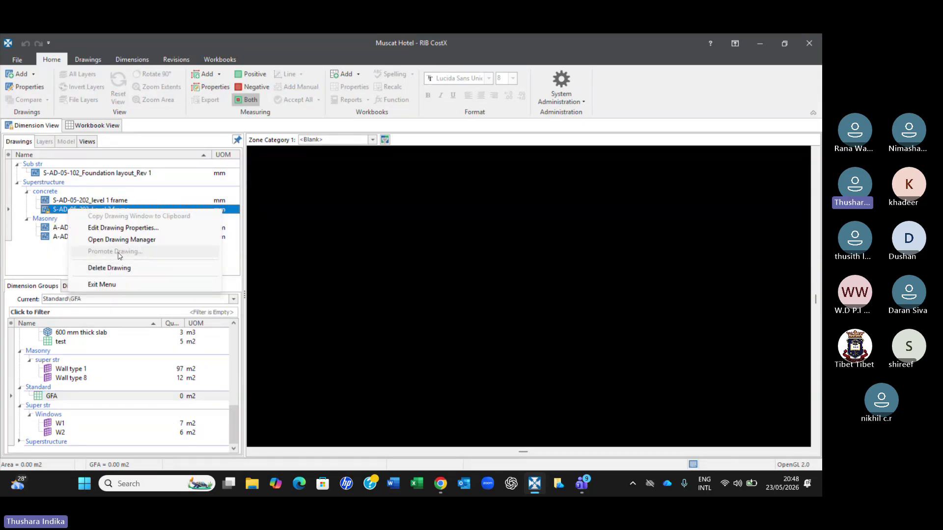
click(48, 250)
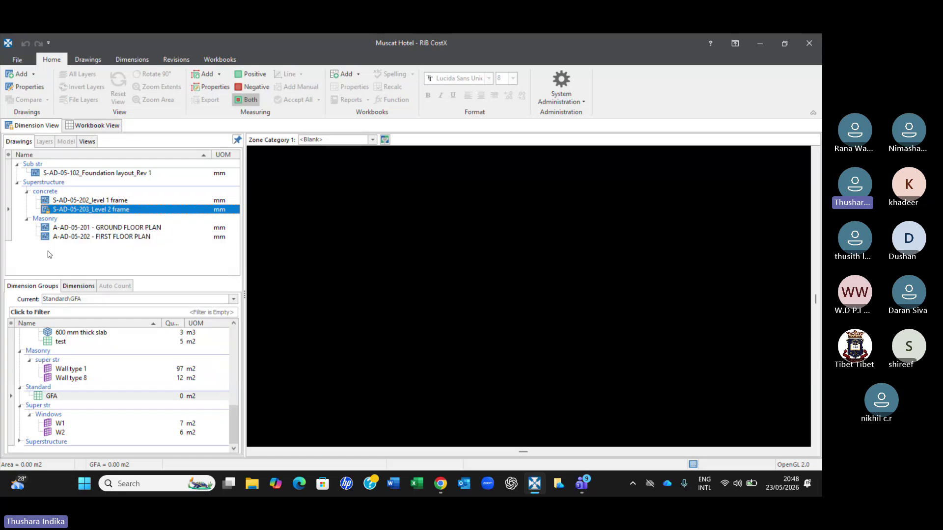
mouse_move(79, 212)
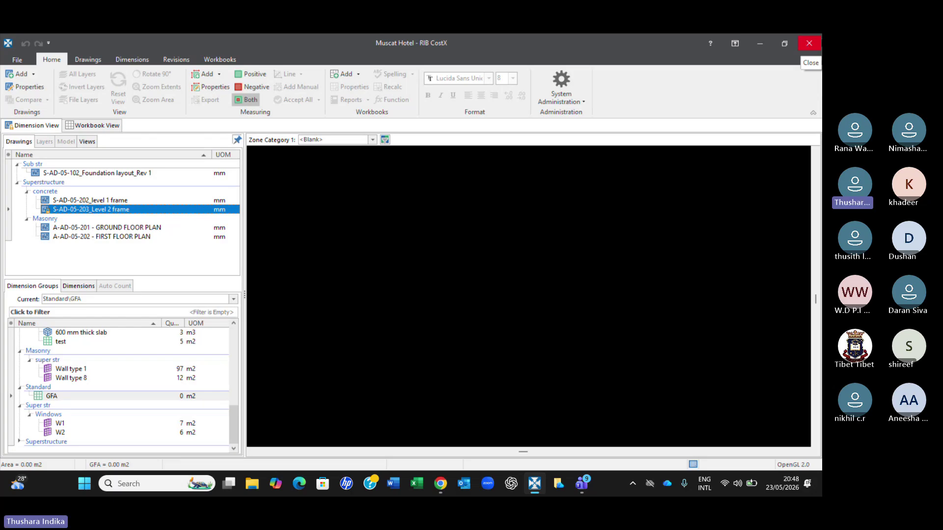
- Open the 3D measure building in place of Muscat Hotel and display its 3D Training Module 5 Structural Drawing
click(810, 43)
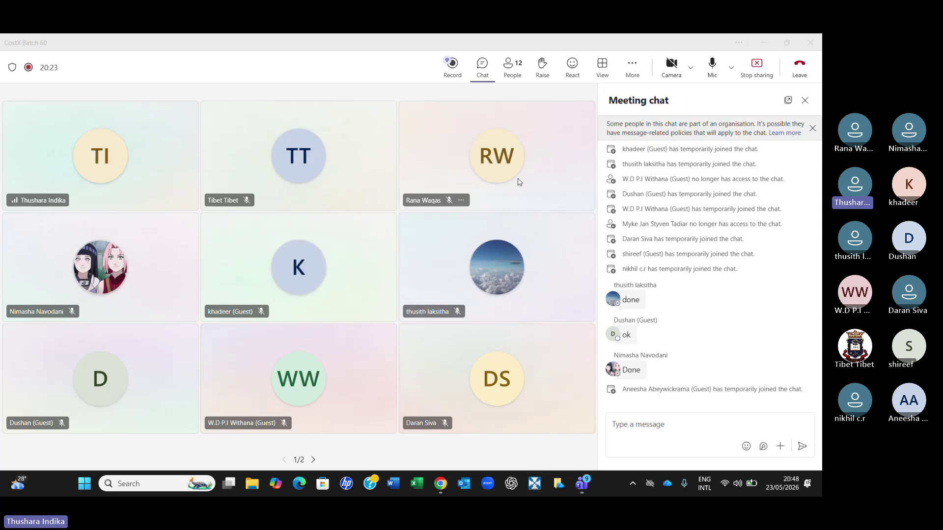
click(535, 484)
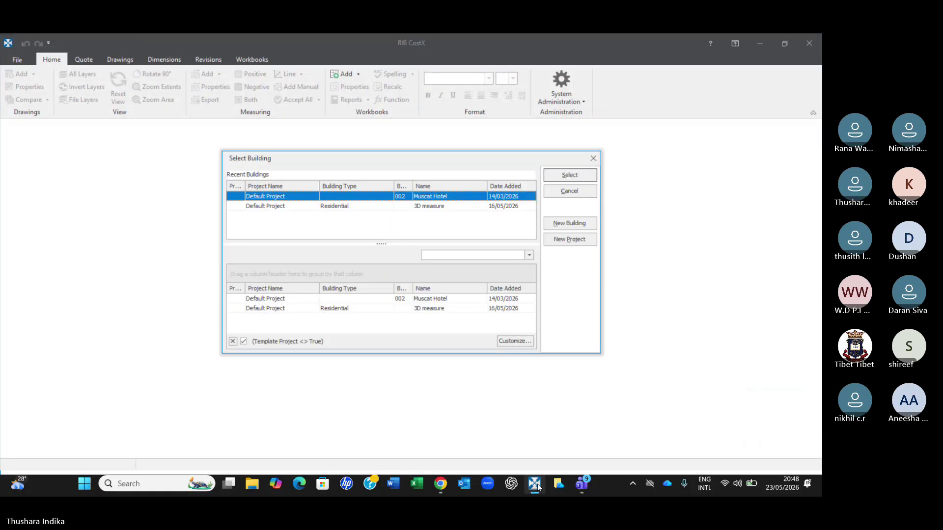
click(333, 207)
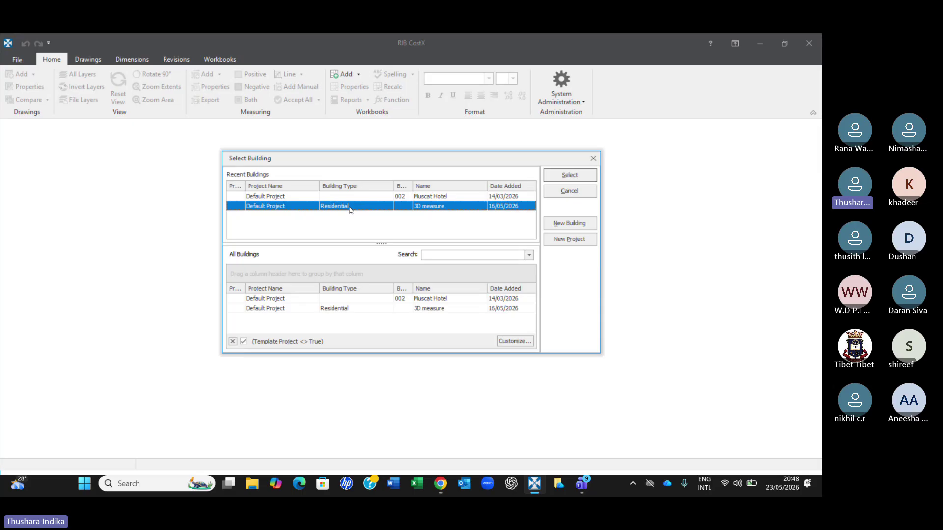
click(570, 175)
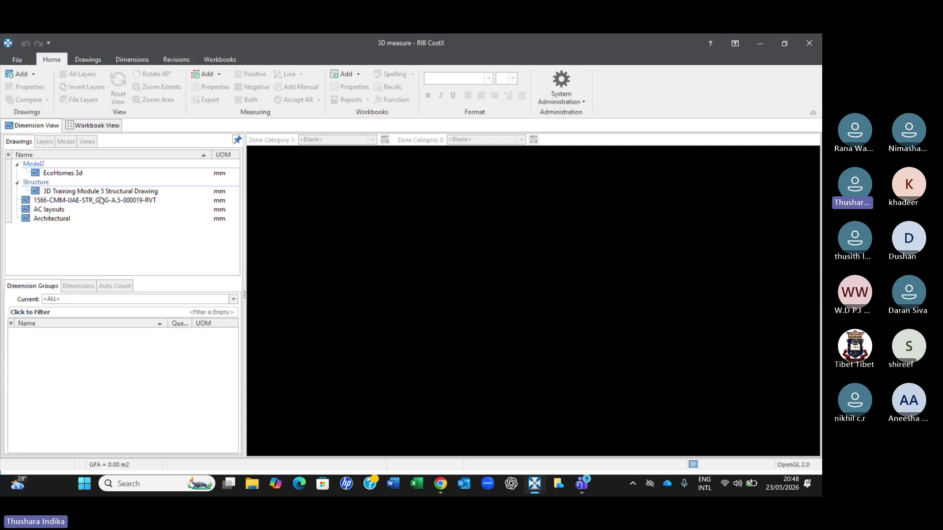
mouse_move(87, 193)
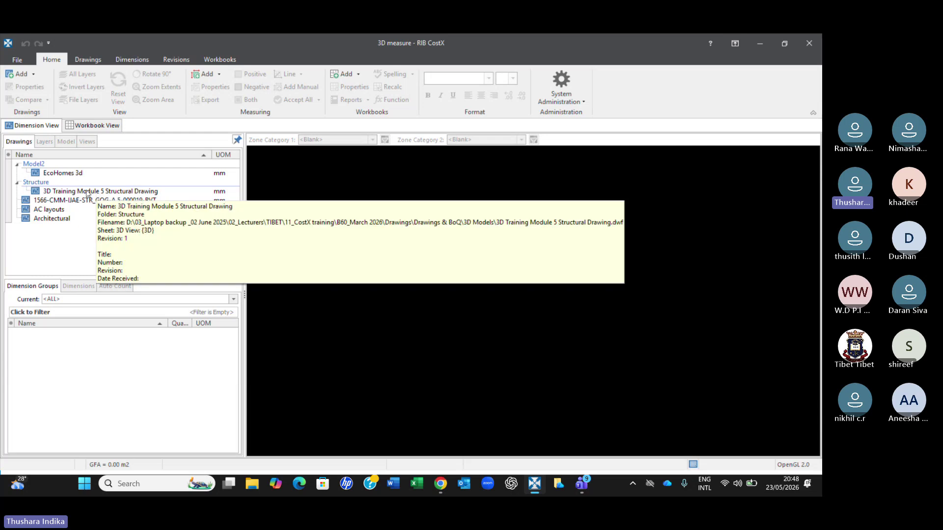
click(81, 192)
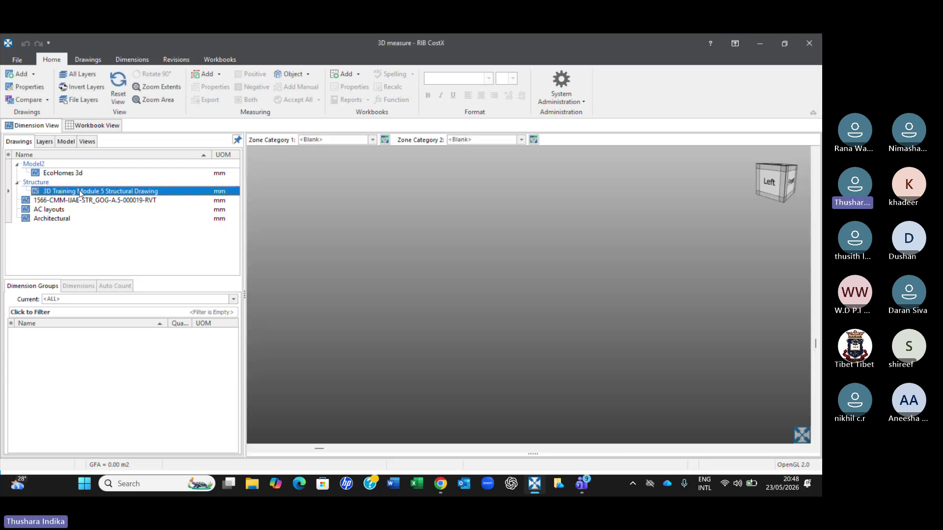
- Examine the 3D Training Module 5 Structural Drawing as a whole and up close around its slabs, columns and piles
click(366, 258)
scroll(422, 283, down, 1)
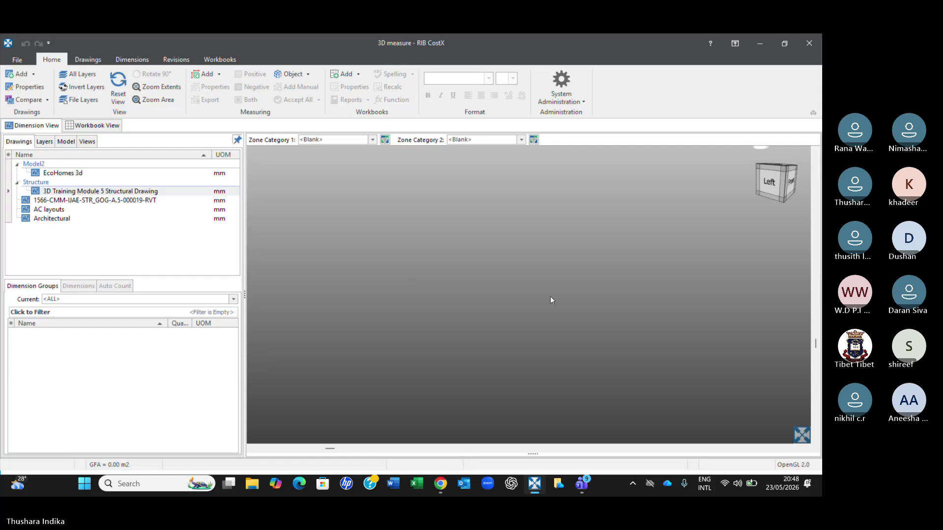
scroll(550, 297, down, 3)
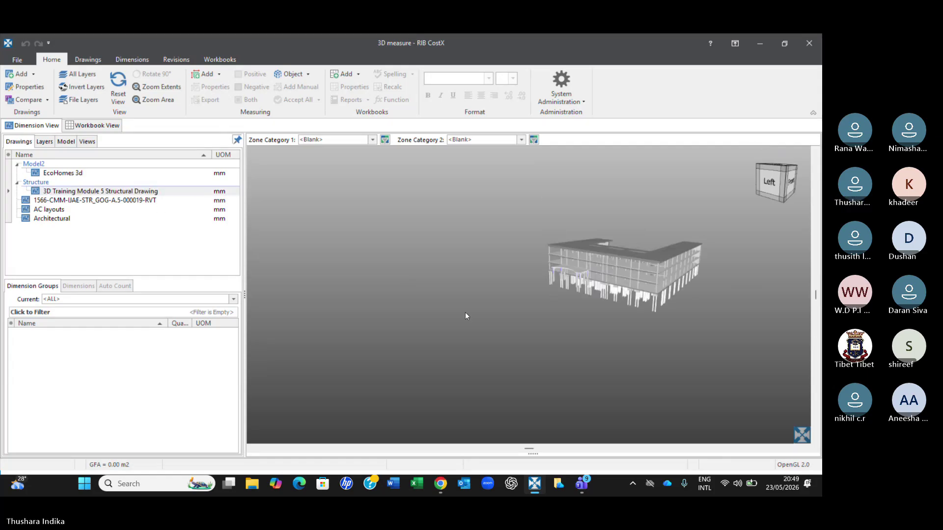
scroll(491, 298, up, 2)
middle_drag(595, 269, 411, 285)
scroll(431, 279, up, 3)
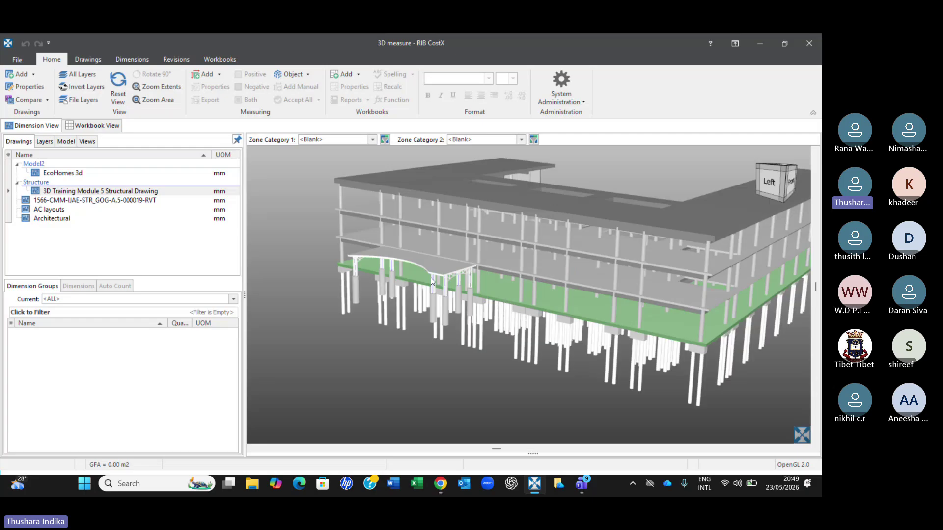
scroll(562, 250, down, 2)
middle_drag(561, 252, 508, 254)
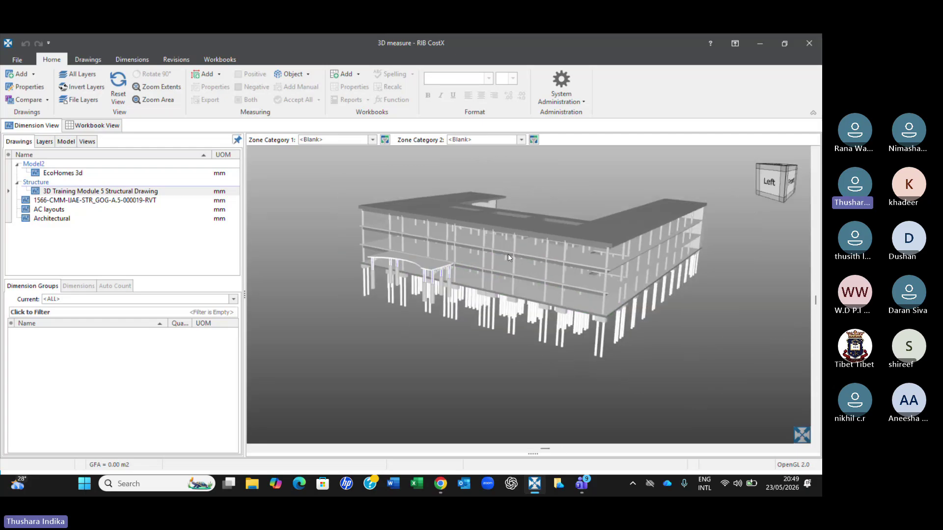
- Display the EcoHomes 3d drawing of the Model2 folder with the whole house in view
click(79, 191)
click(69, 173)
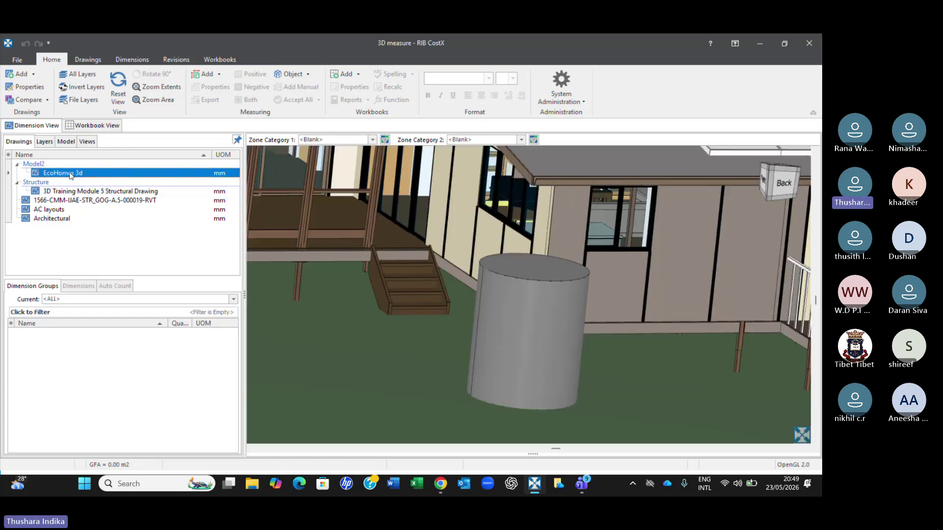
scroll(500, 228, down, 5)
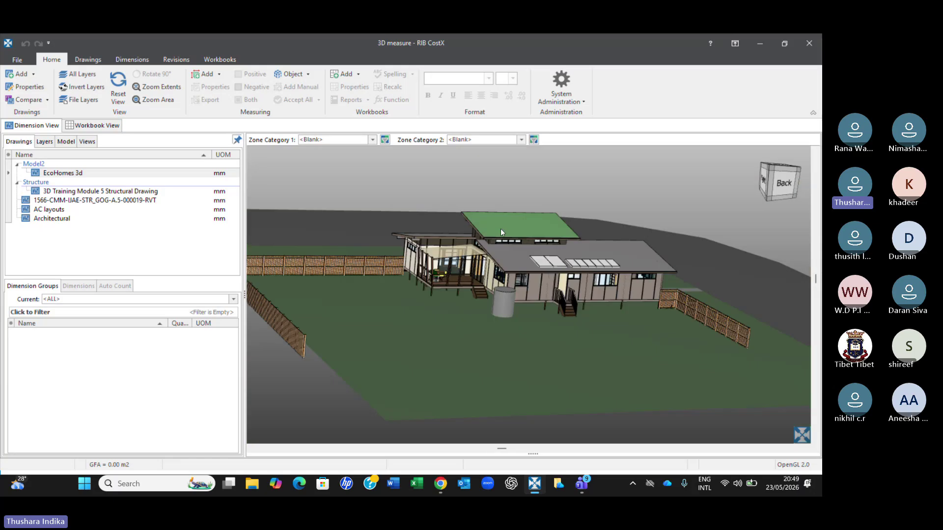
scroll(500, 228, up, 4)
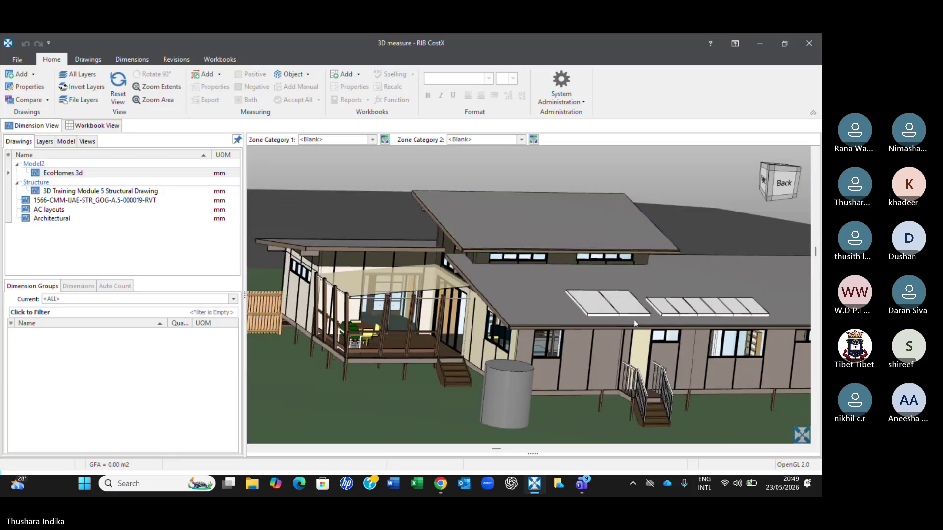
scroll(617, 299, down, 2)
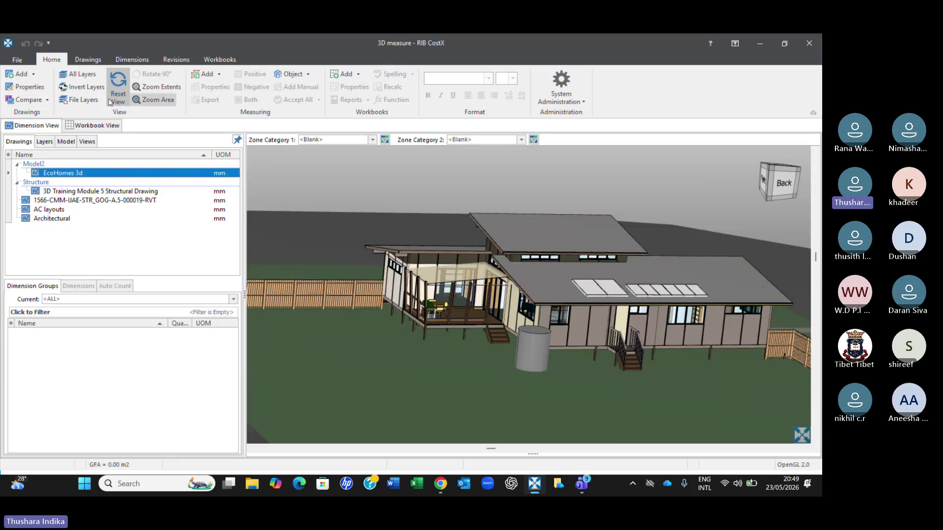
- Look through the drawing display options and the object commands available for the upper roof
click(87, 59)
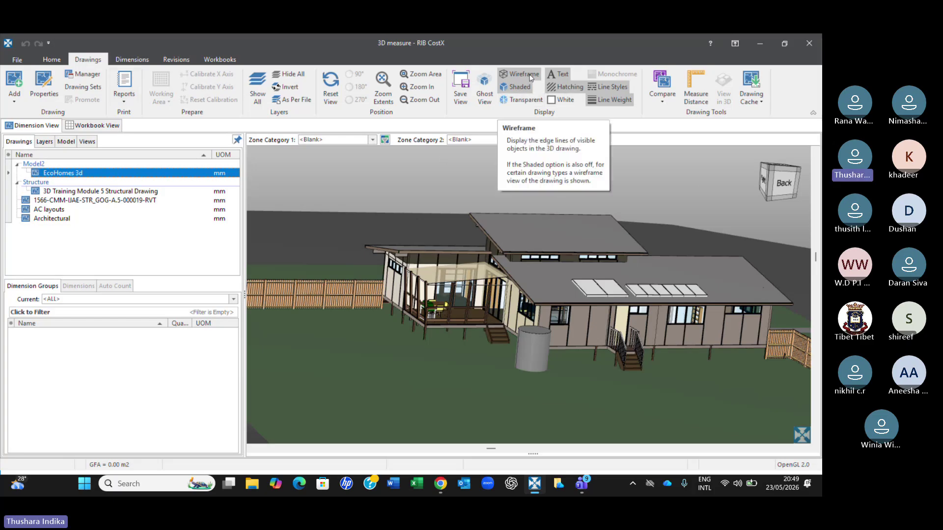
click(550, 270)
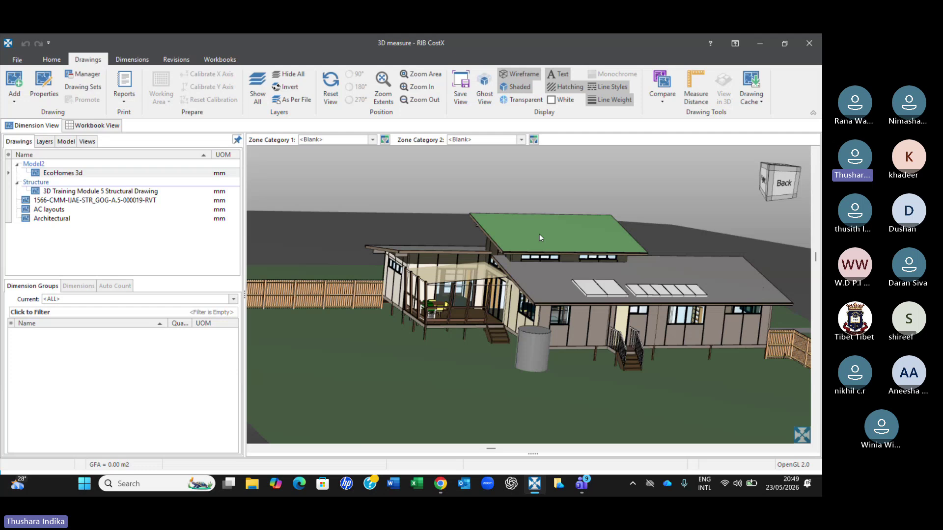
scroll(547, 234, up, 2)
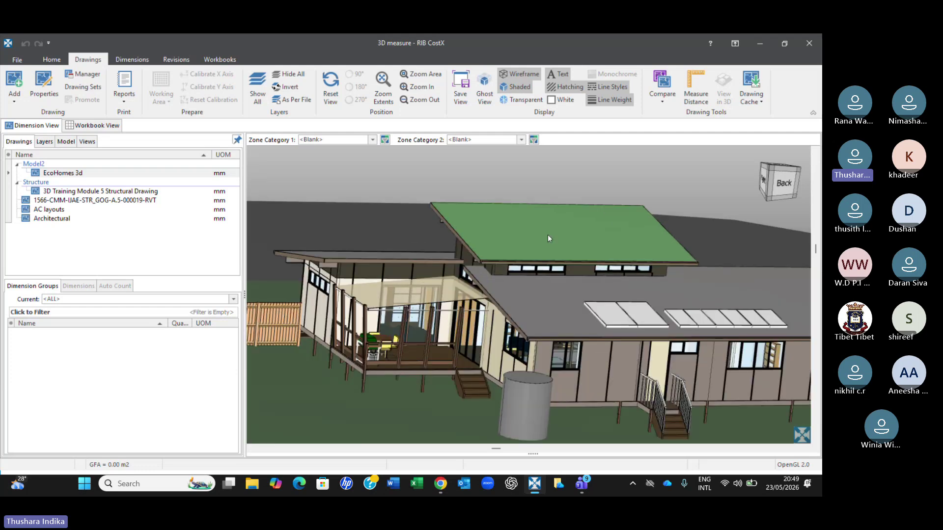
right_click(511, 228)
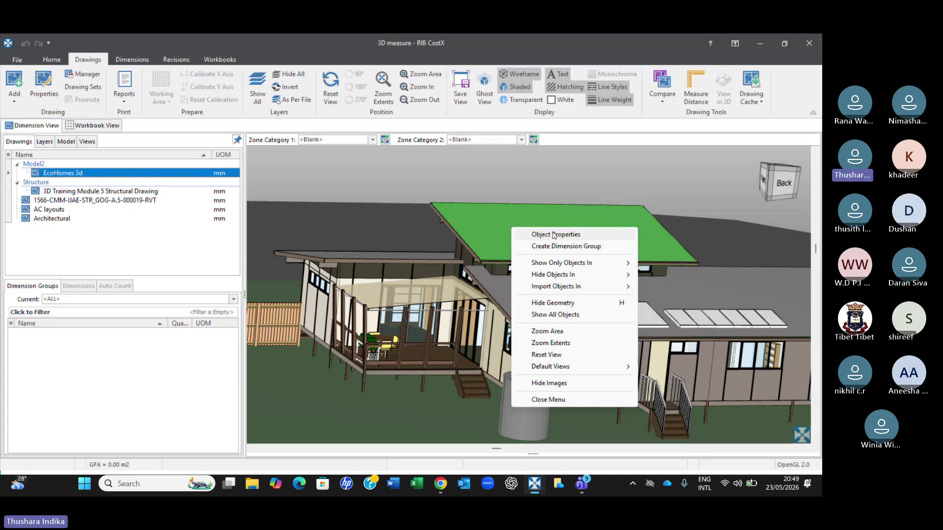
click(488, 225)
scroll(487, 225, down, 3)
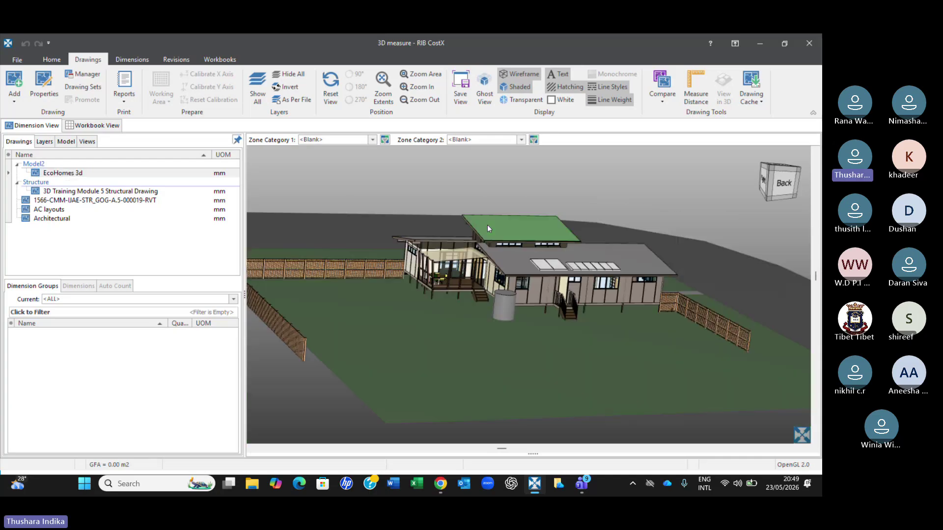
scroll(515, 227, up, 2)
right_click(514, 229)
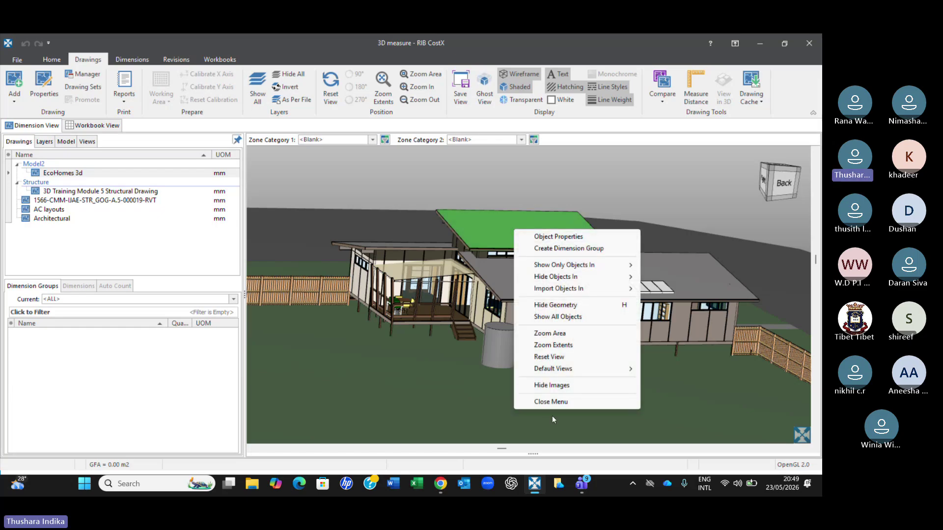
click(357, 382)
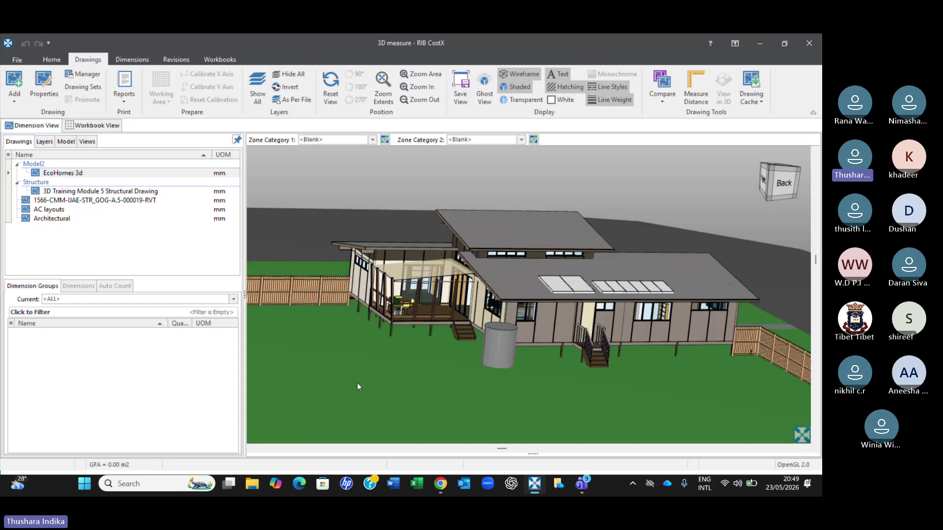
- Compare the commands offered for the ground object with those offered for empty space around the model
right_click(355, 382)
click(340, 385)
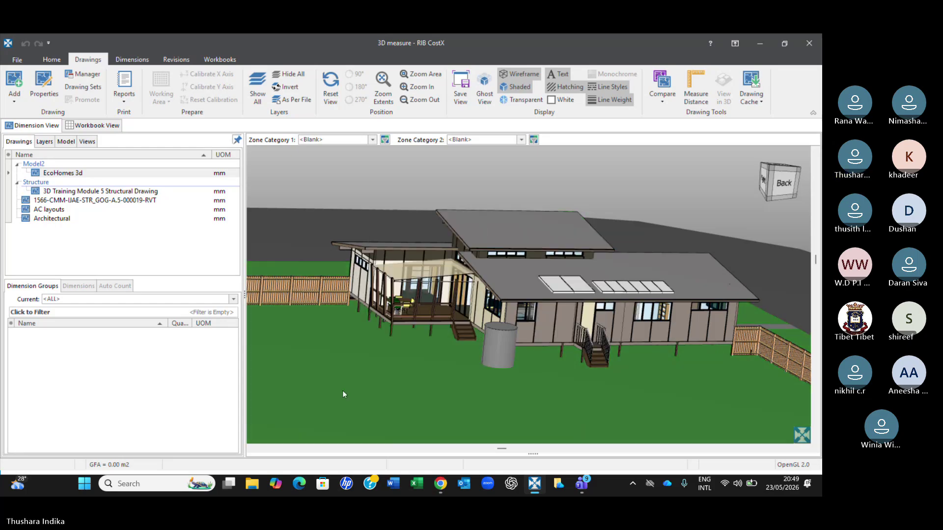
right_click(342, 391)
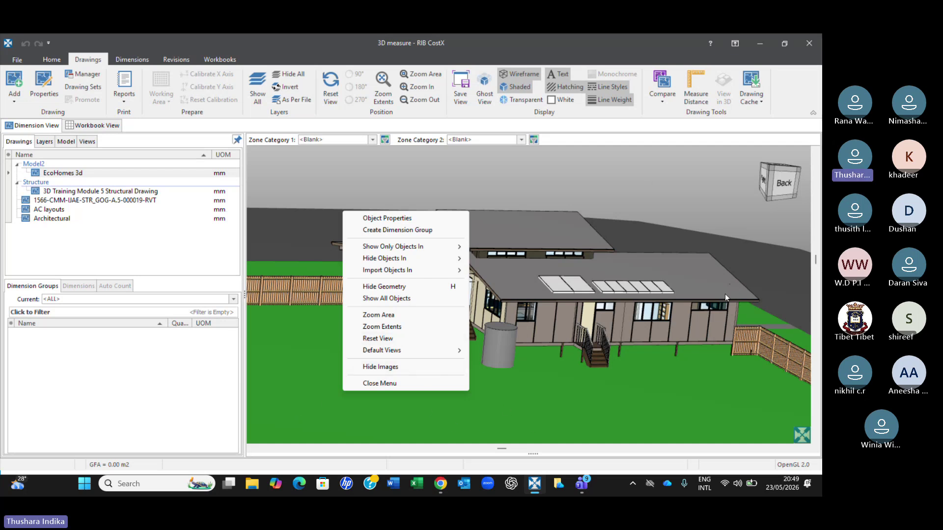
click(644, 183)
scroll(644, 191, down, 4)
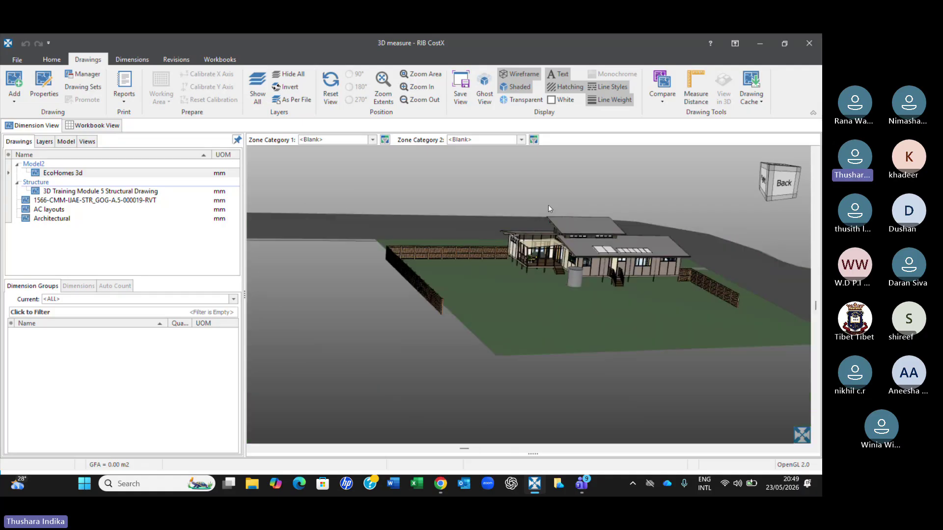
right_click(319, 348)
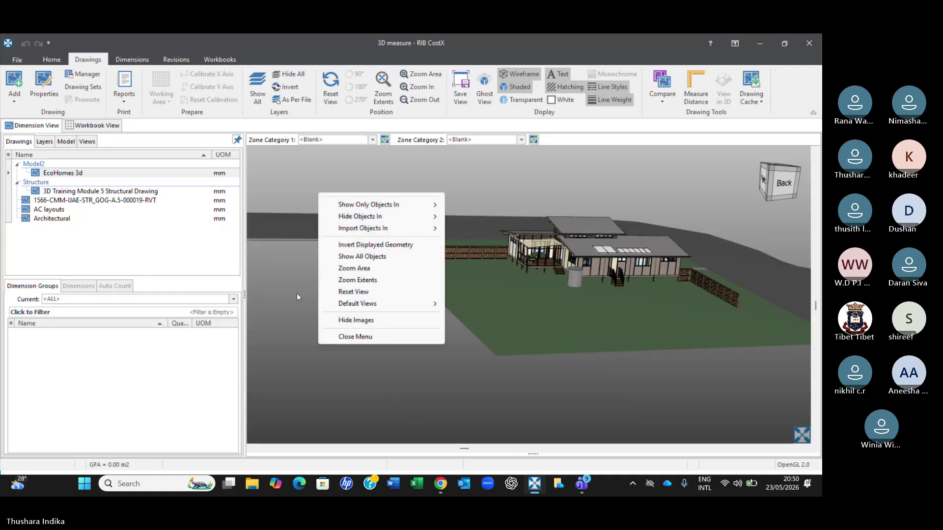
click(297, 293)
right_click(315, 341)
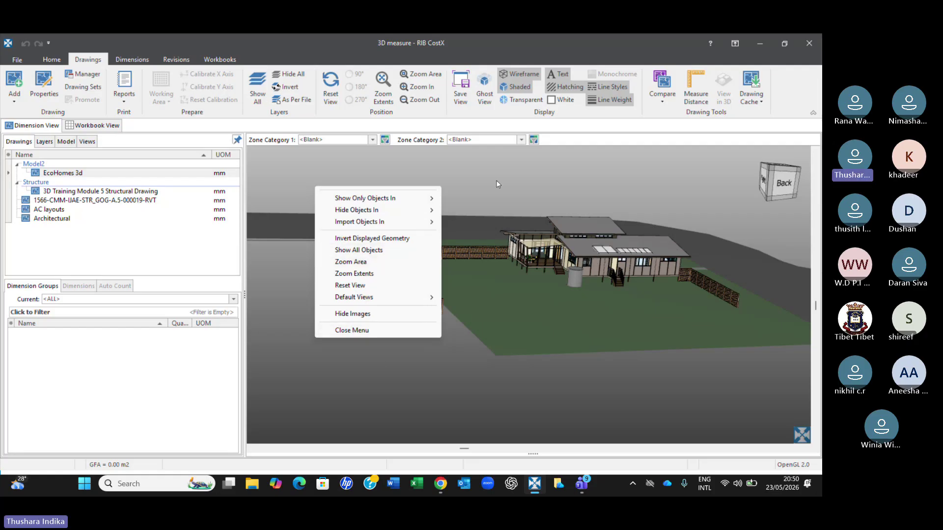
click(708, 289)
- Hide all objects in the Roofs category, using the upper roof as the reference object
scroll(703, 284, up, 5)
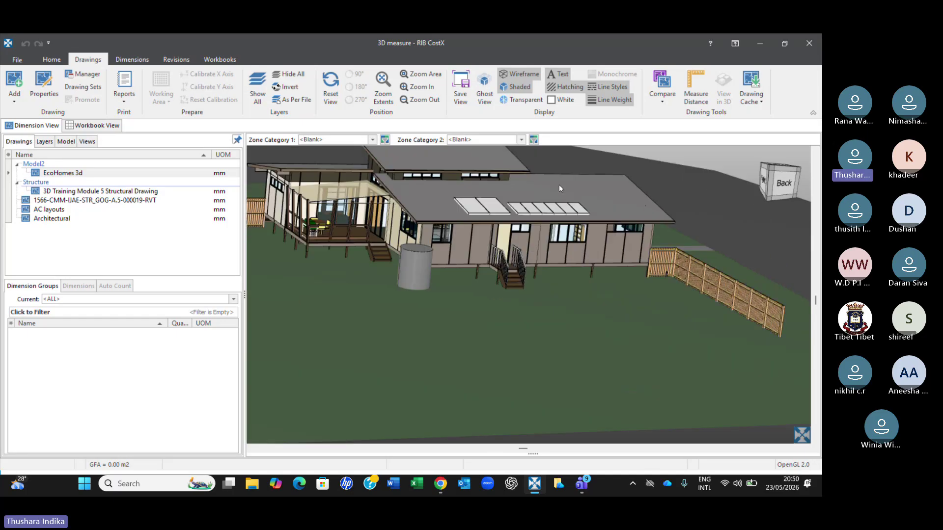
scroll(492, 294, up, 2)
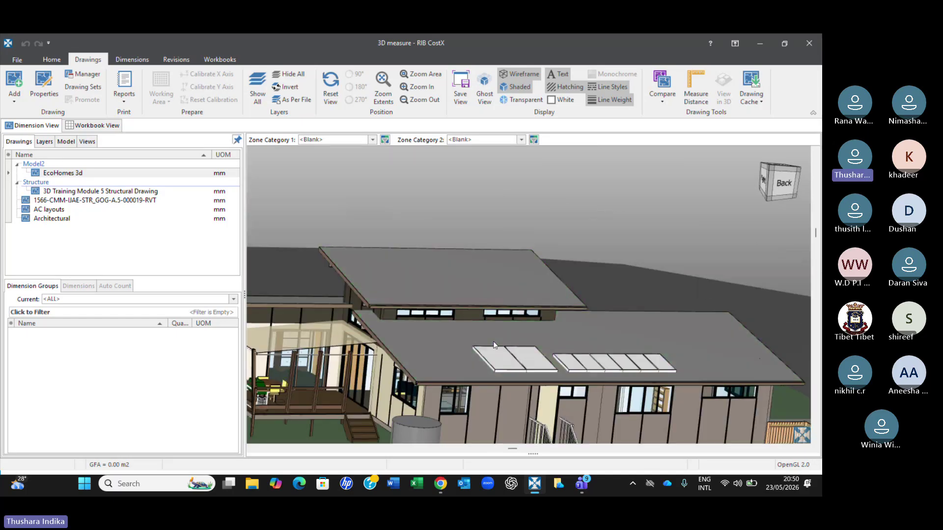
scroll(493, 345, down, 2)
scroll(520, 282, down, 2)
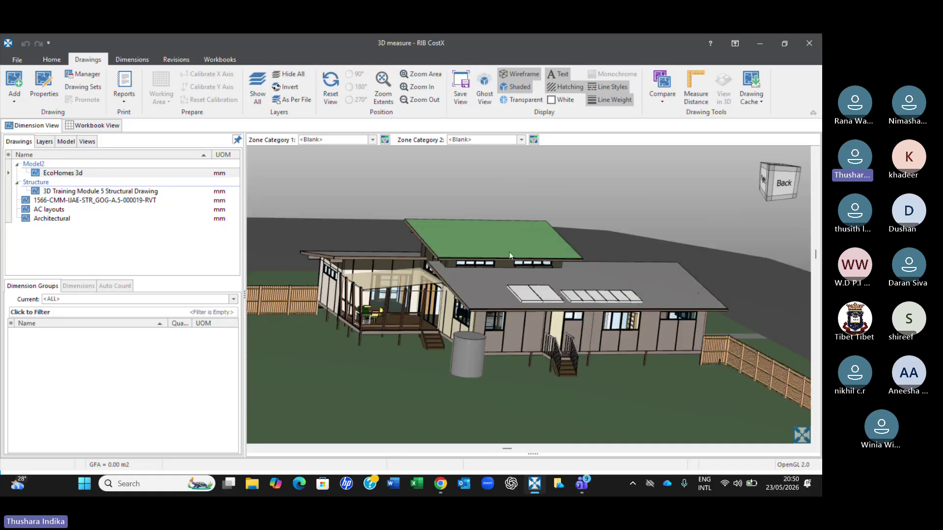
right_click(510, 255)
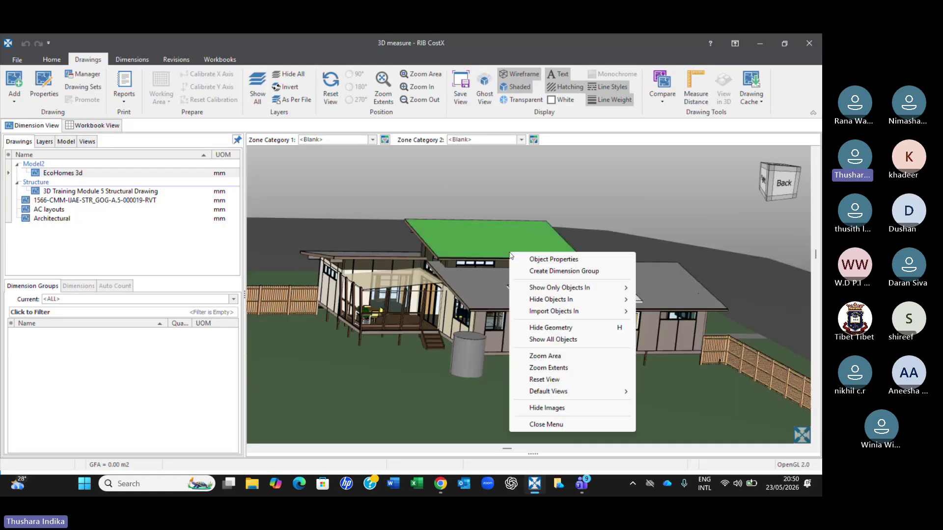
mouse_move(529, 303)
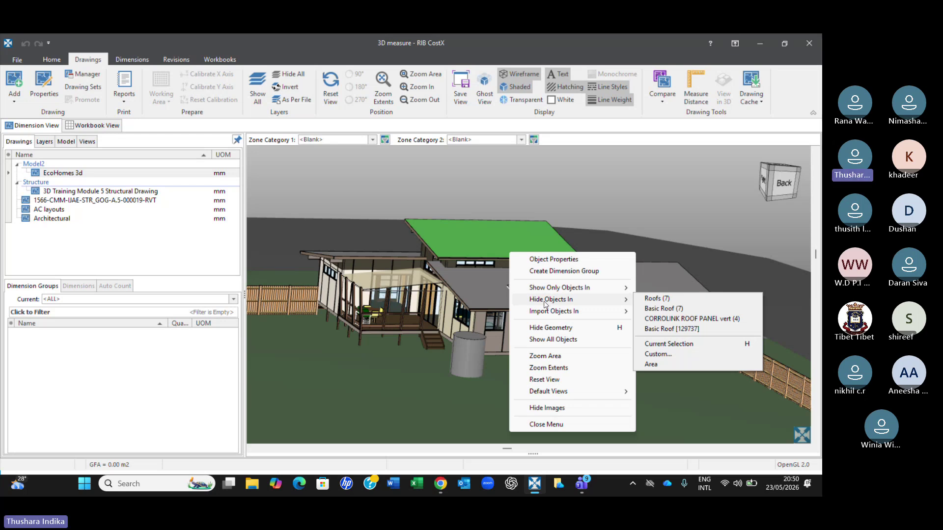
click(675, 298)
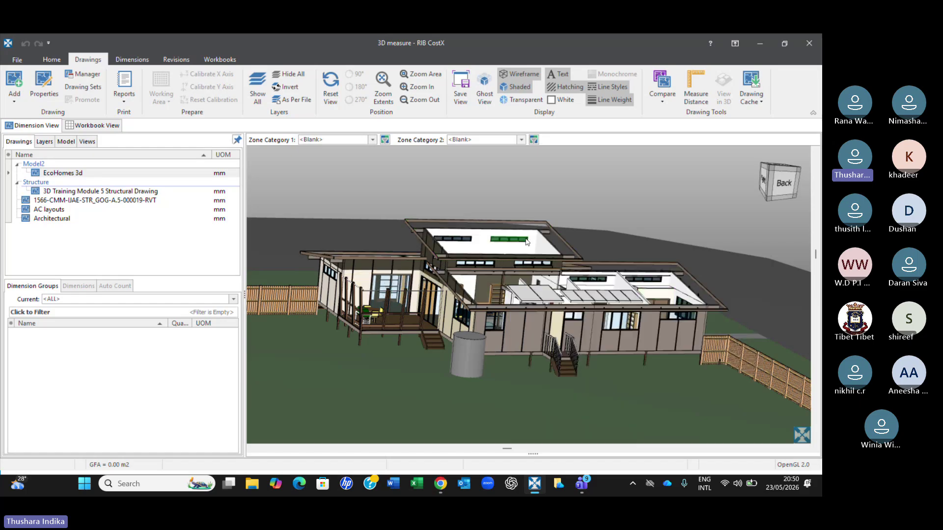
- Examine the house without its roofs from several angles, including the upper walls and rooms
scroll(526, 241, down, 5)
drag(526, 241, 614, 334)
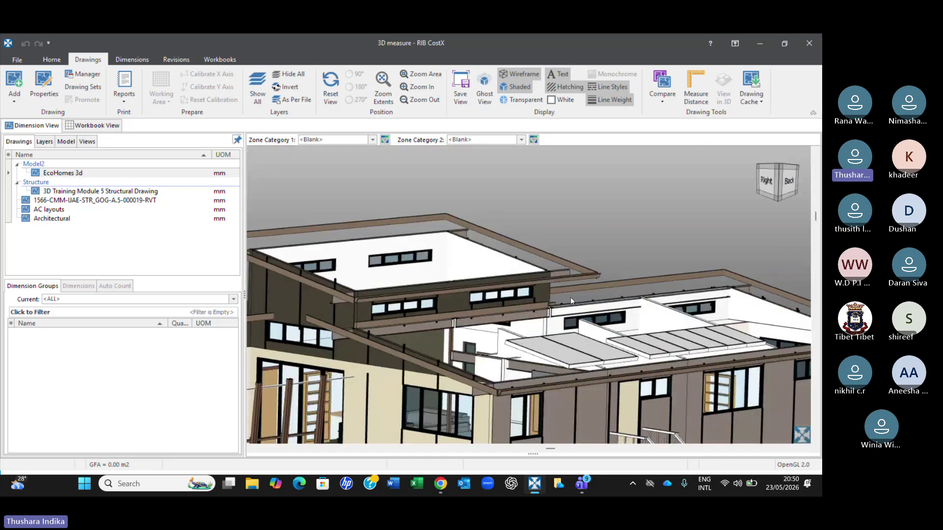
scroll(570, 297, down, 4)
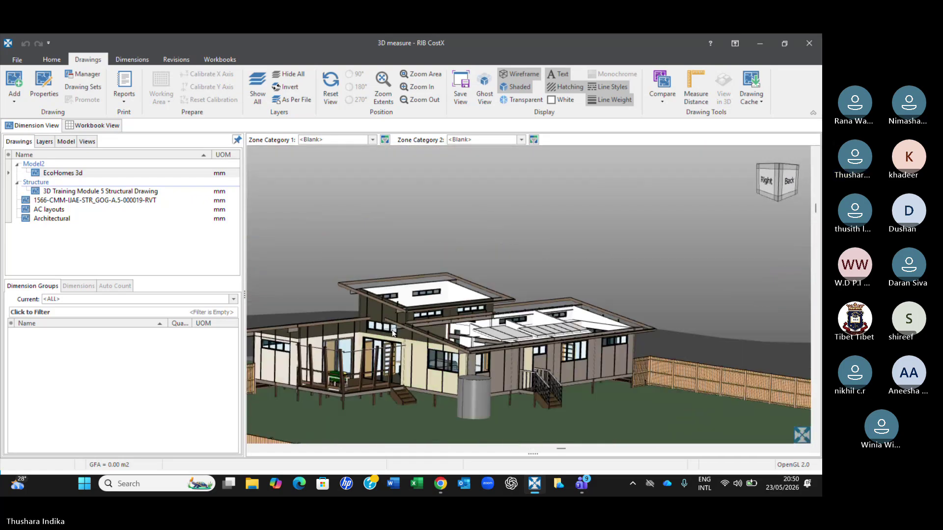
scroll(518, 303, up, 5)
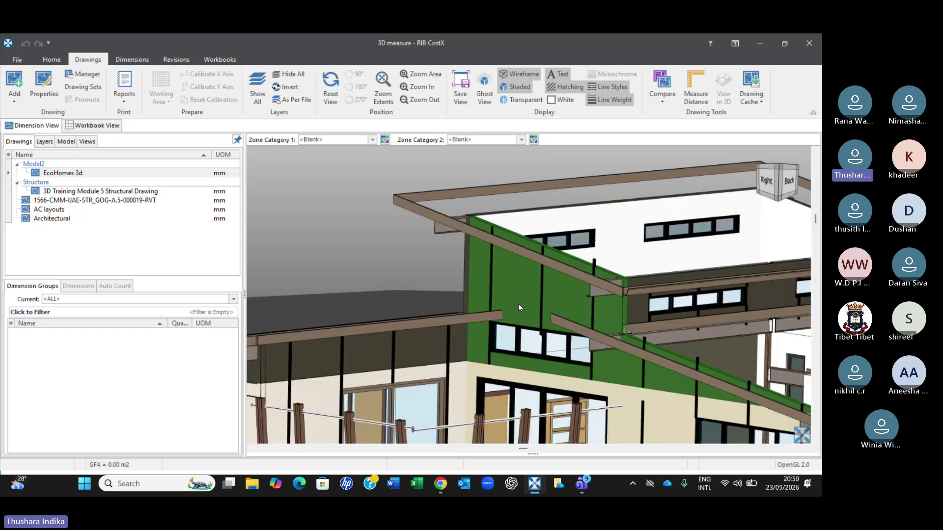
scroll(479, 335, down, 5)
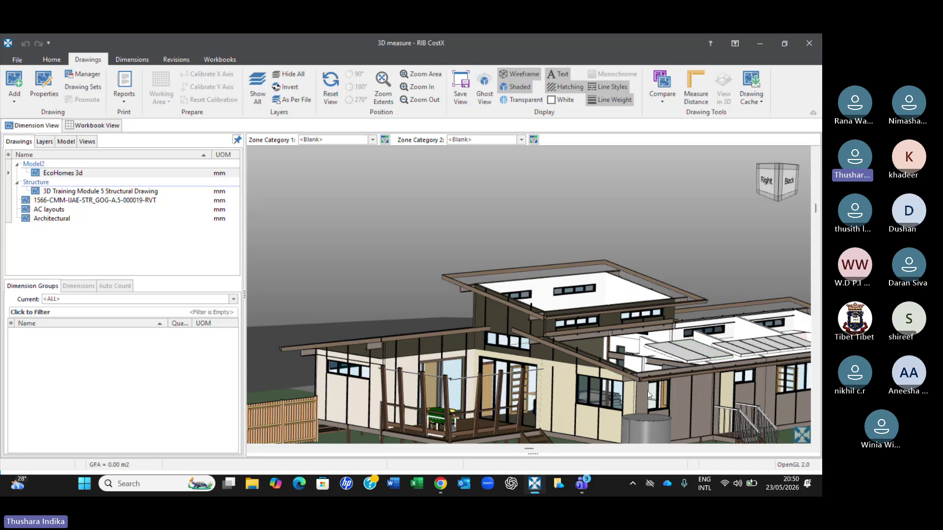
middle_drag(647, 391, 493, 290)
- Show all objects of the EcoHomes model again
right_click(500, 278)
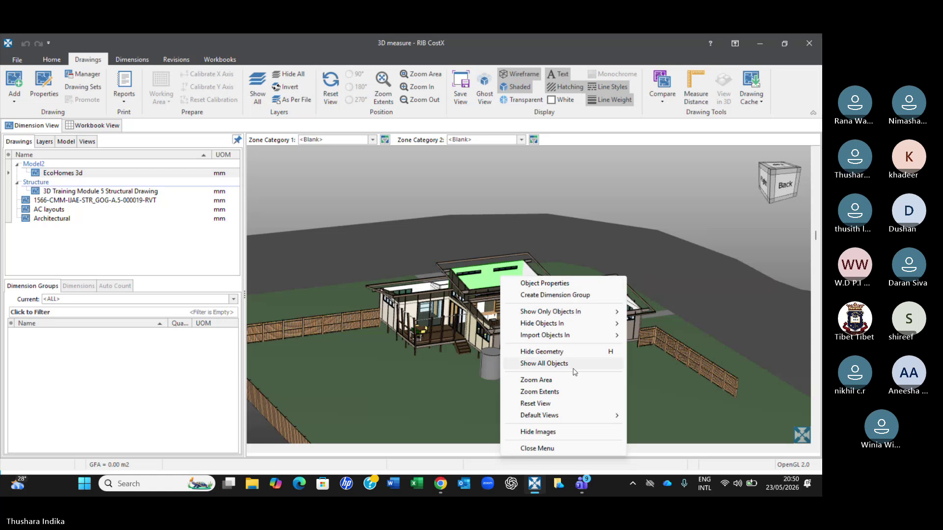
click(543, 365)
scroll(579, 339, up, 3)
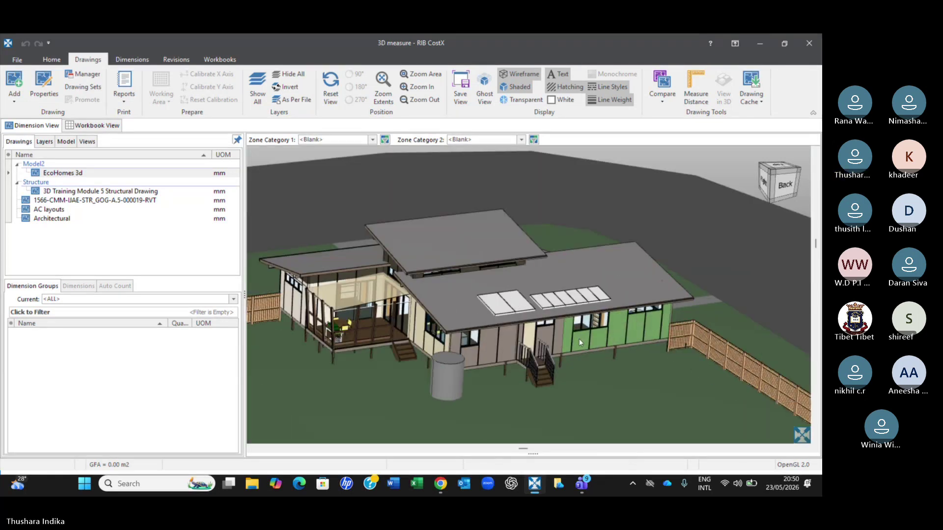
- Examine the exterior wall panels along the back of the house
scroll(579, 339, up, 3)
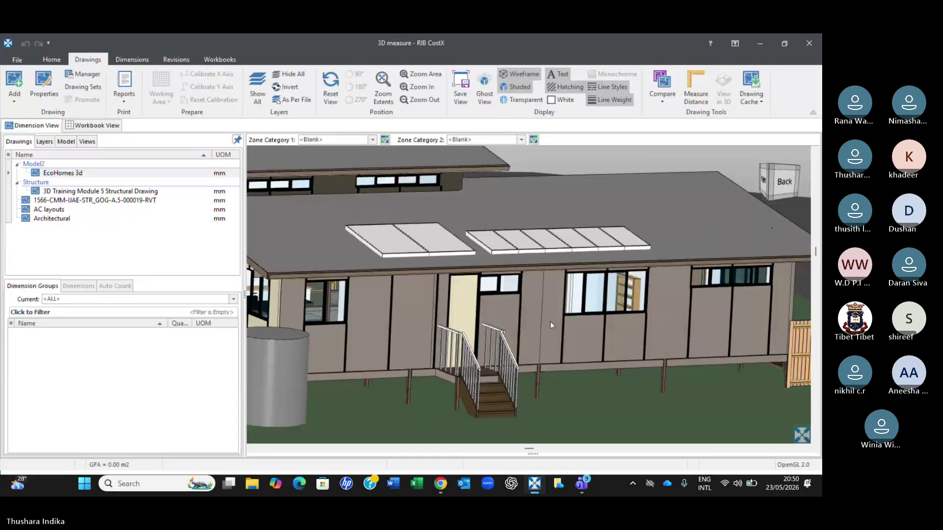
scroll(550, 317, down, 2)
scroll(553, 317, down, 2)
scroll(557, 316, up, 1)
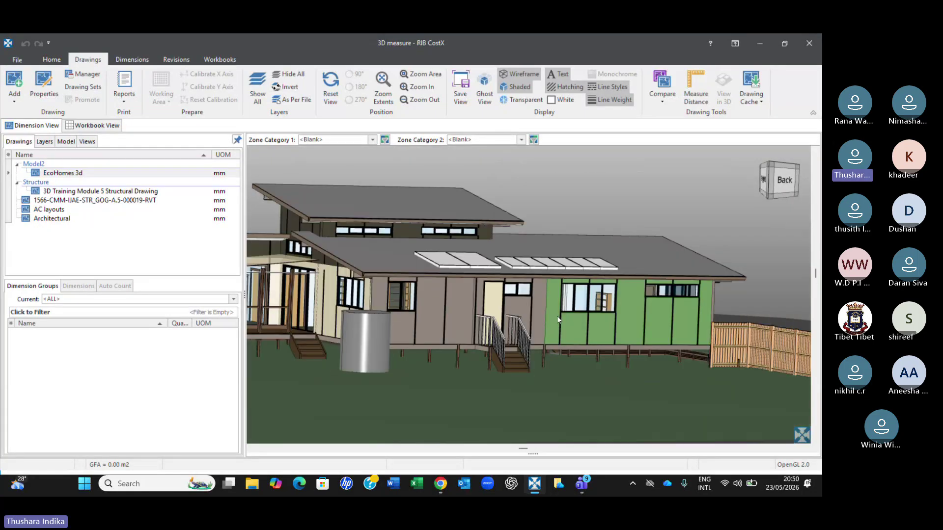
middle_drag(557, 316, 591, 351)
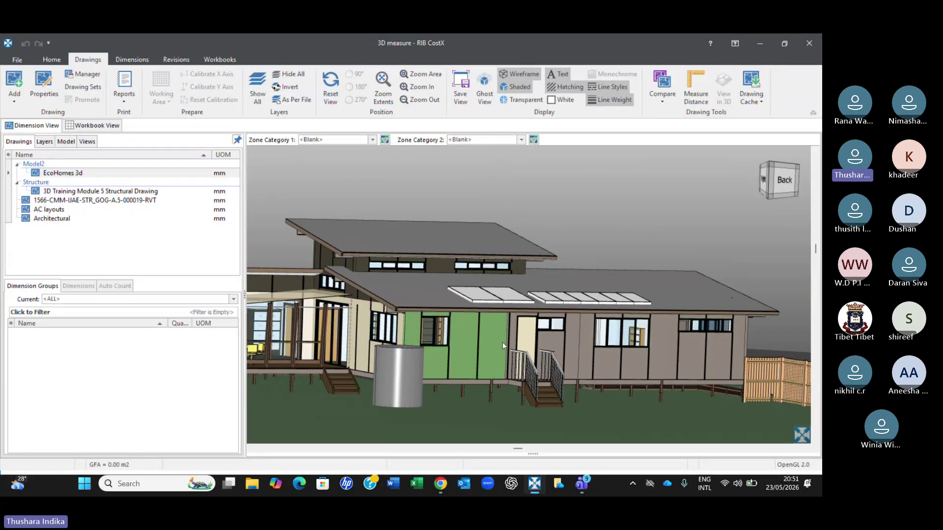
- Hide all EXTERNAL WALL PANEL F2 objects, using a panel on the back wall of the house as the reference object
right_click(463, 342)
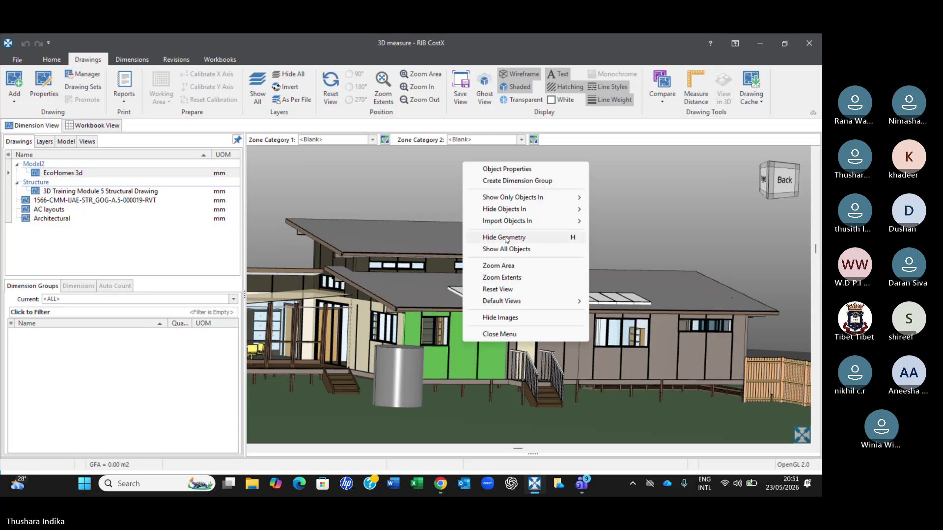
mouse_move(512, 209)
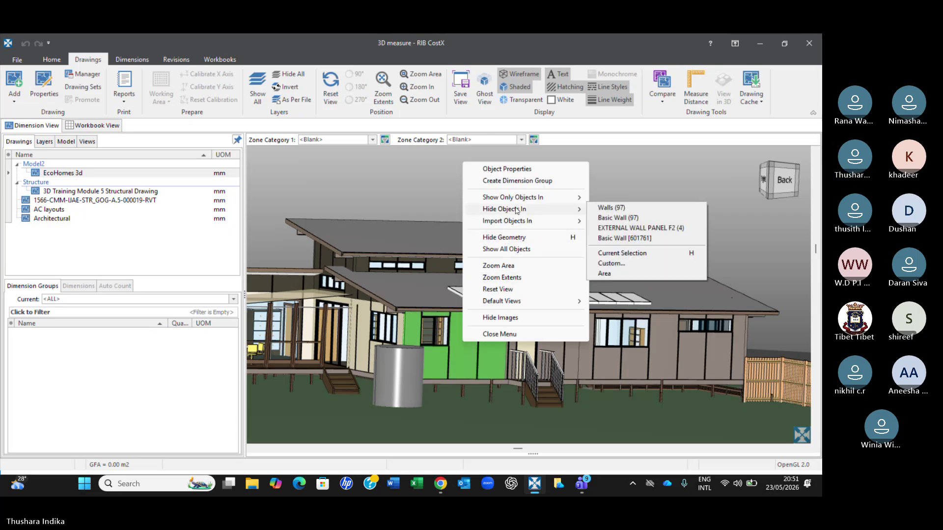
click(644, 230)
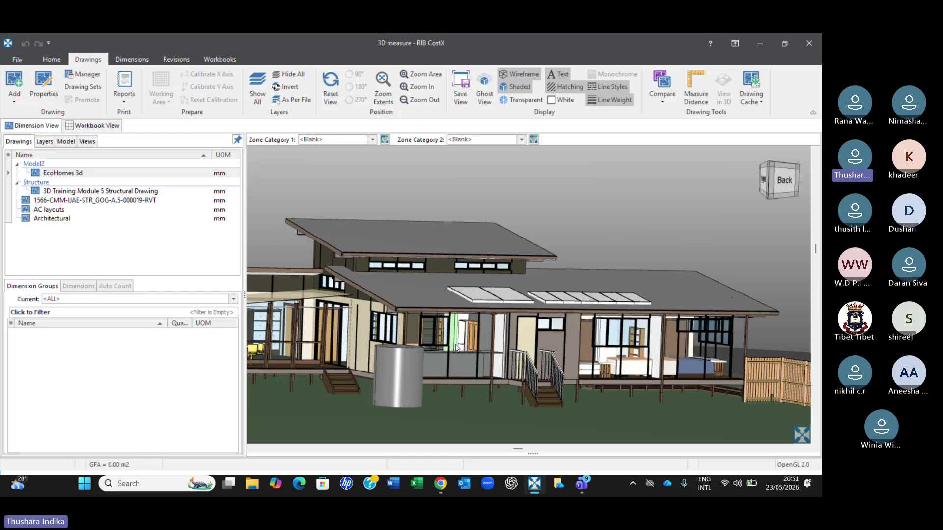
scroll(455, 348, up, 5)
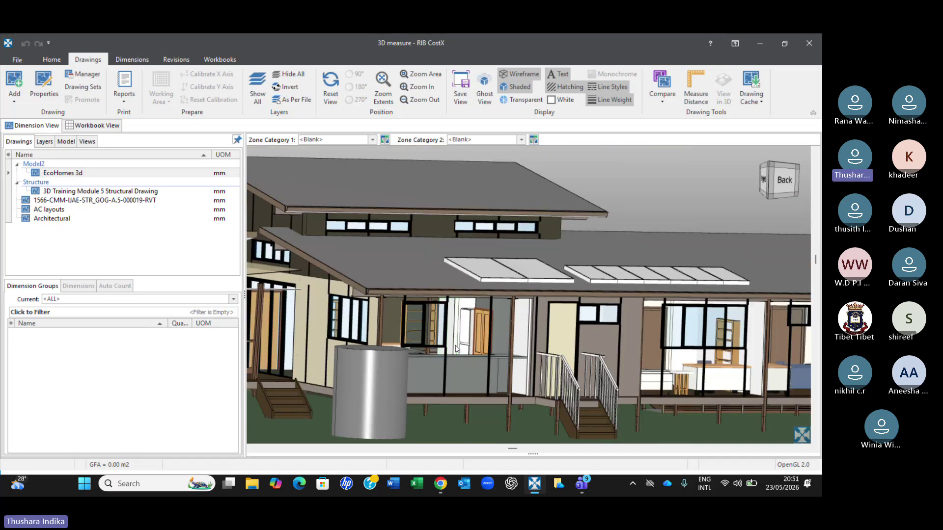
drag(456, 347, 689, 353)
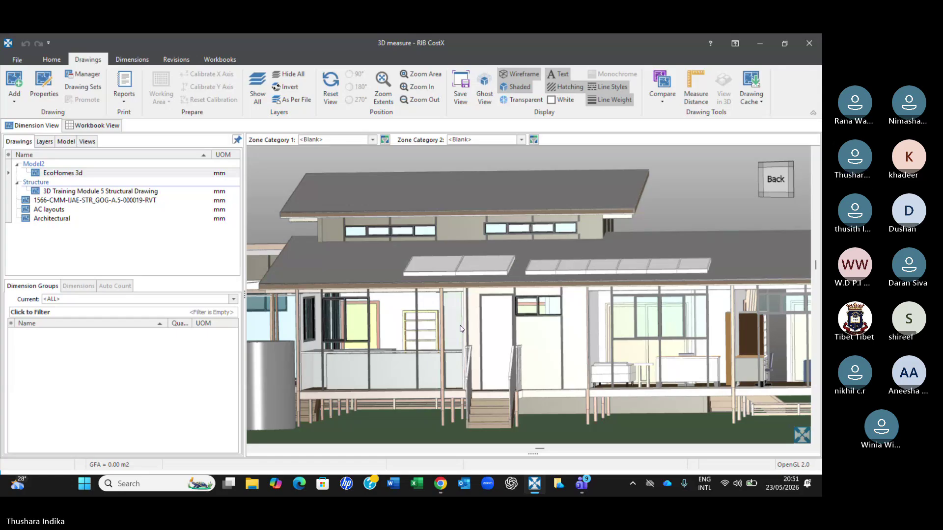
drag(462, 329, 547, 313)
scroll(547, 313, down, 4)
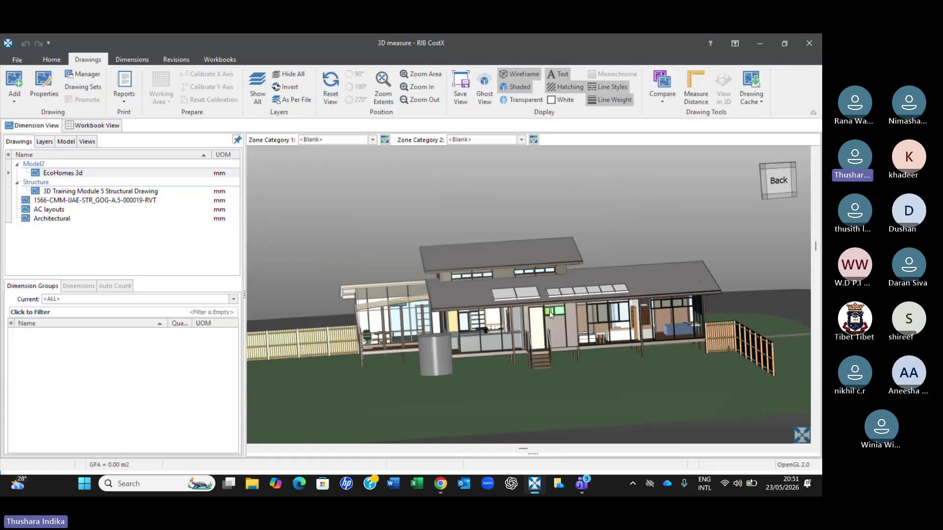
scroll(550, 315, up, 3)
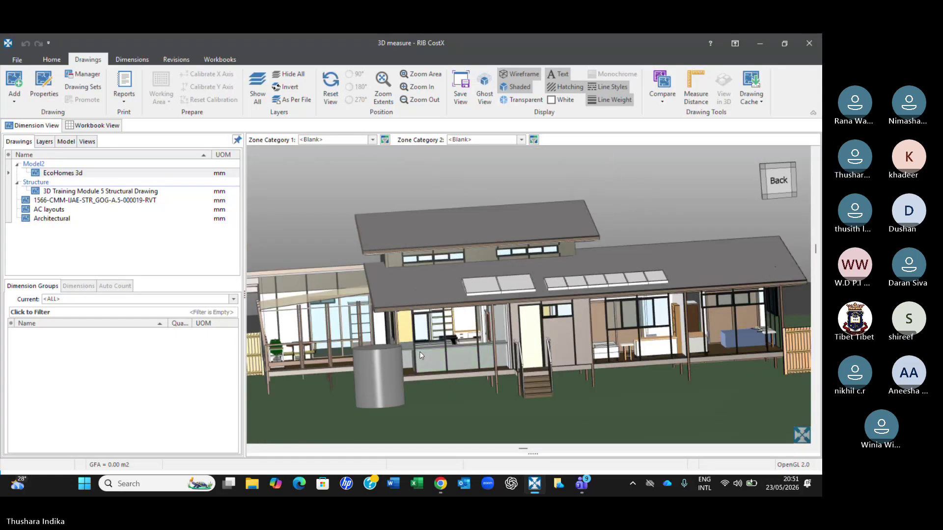
- Show all objects of the EcoHomes house again, including the hidden external wall panels
right_click(628, 258)
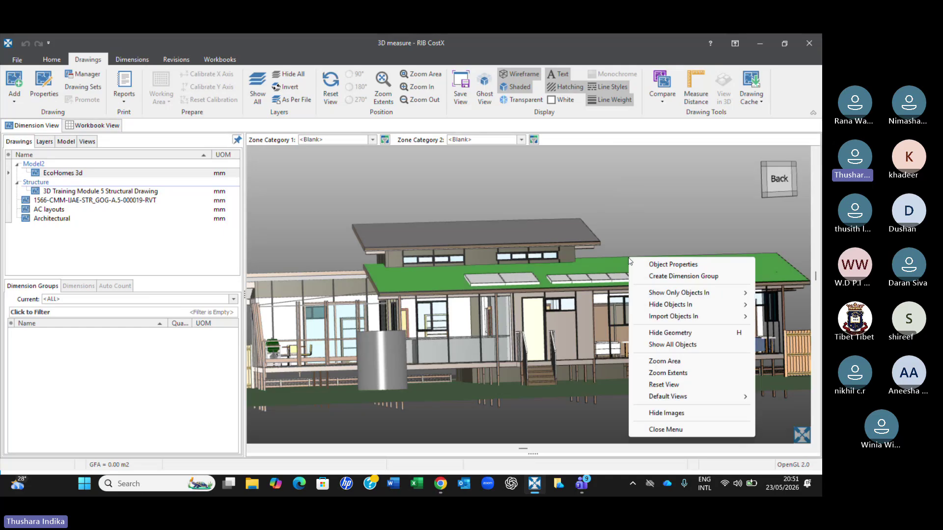
click(672, 345)
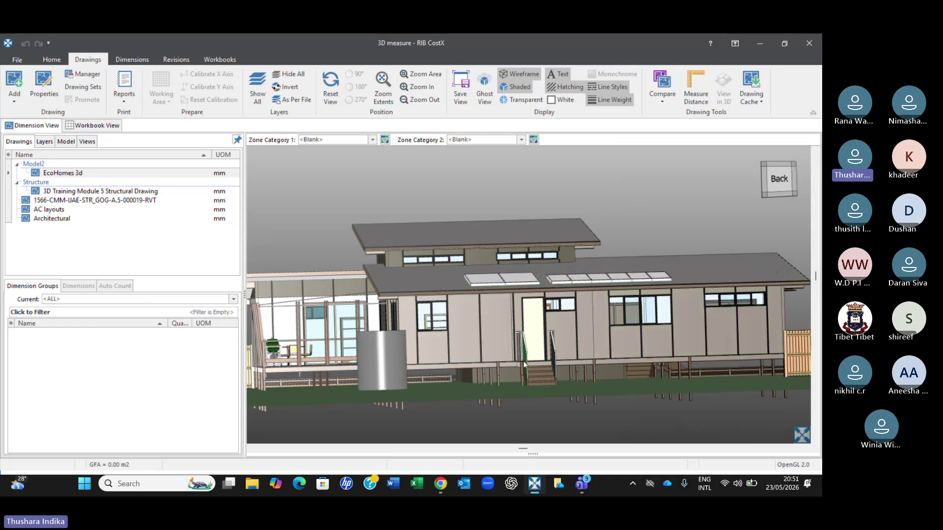
scroll(523, 361, down, 5)
drag(506, 362, 512, 378)
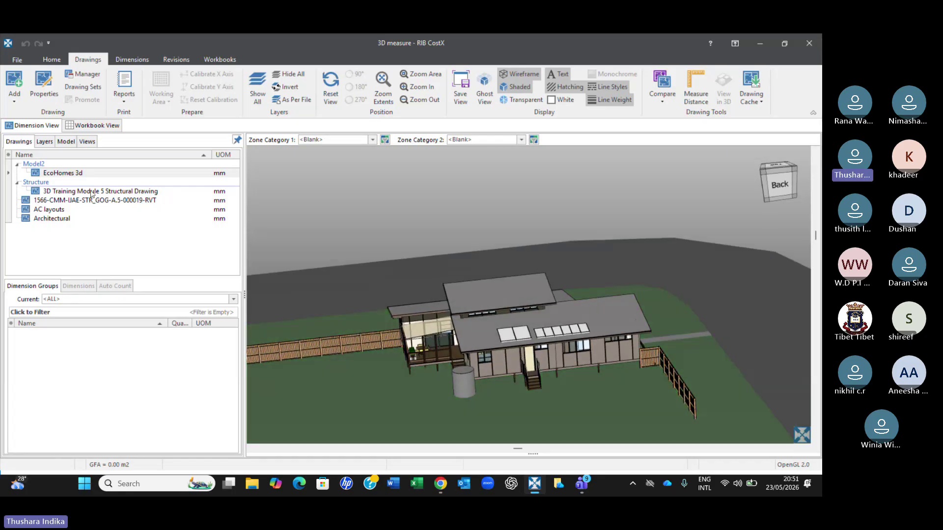
- Open the 3D Training Module 5 Structural Drawing in the viewer
click(118, 192)
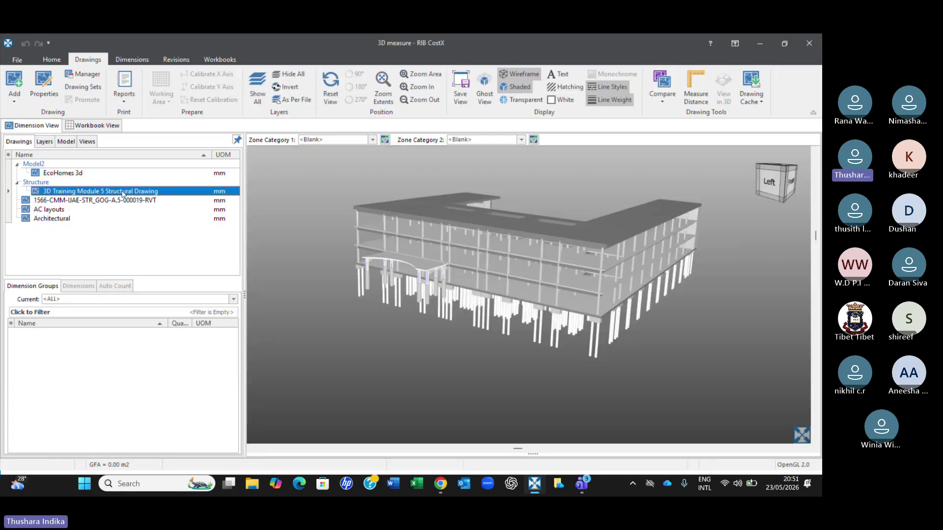
drag(523, 231, 544, 258)
scroll(546, 273, up, 2)
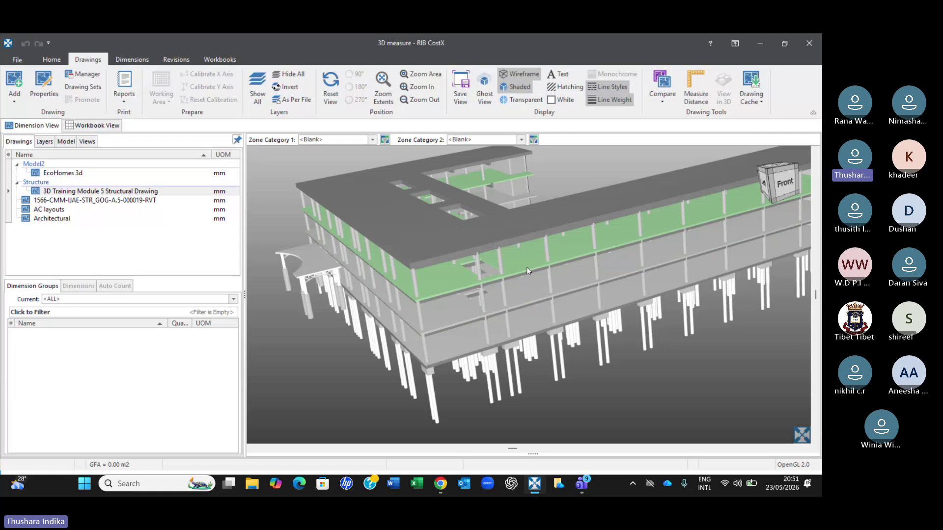
- Hide the Concrete Deck - 400mm with Tapered Insulation 2 type, using the roof slab as the reference object
right_click(530, 291)
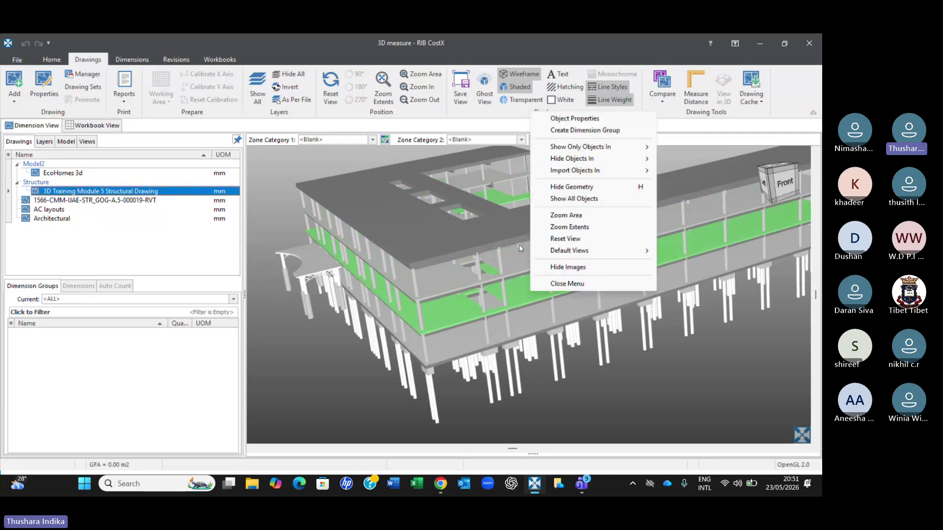
click(507, 226)
right_click(506, 226)
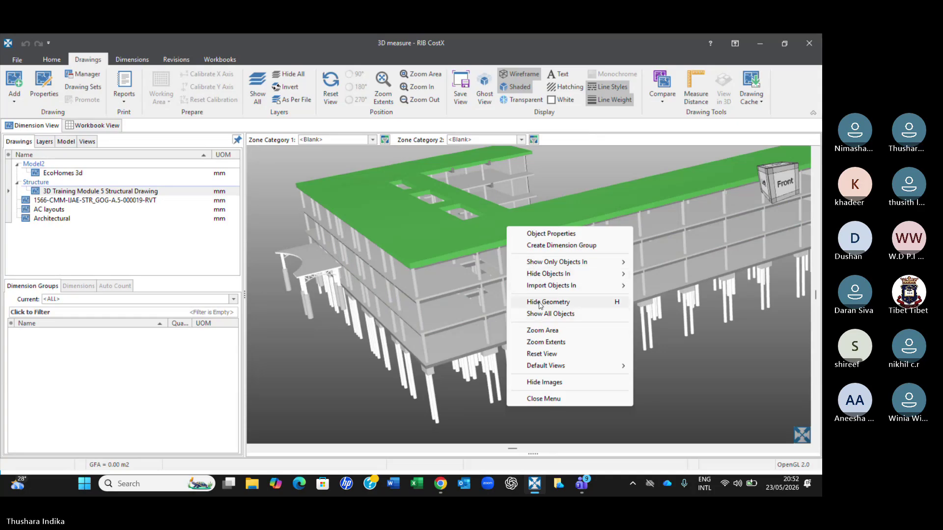
mouse_move(562, 278)
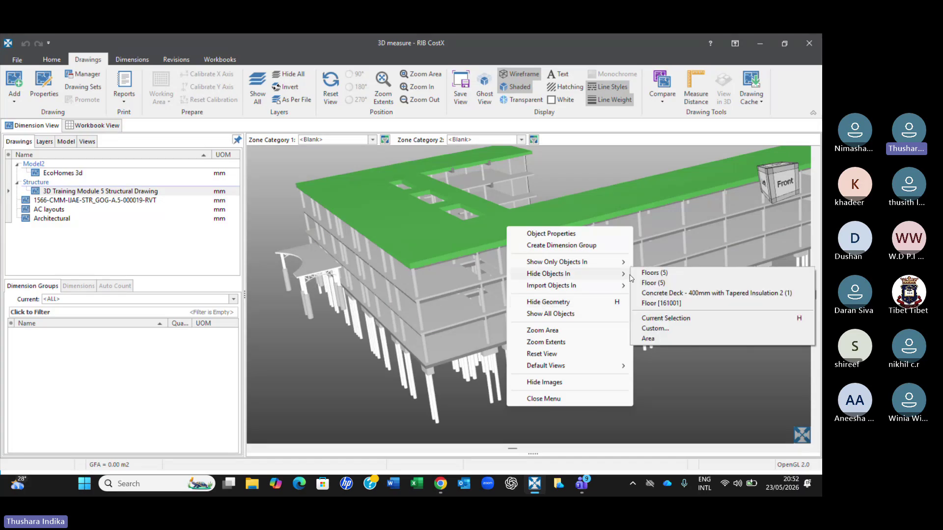
click(677, 294)
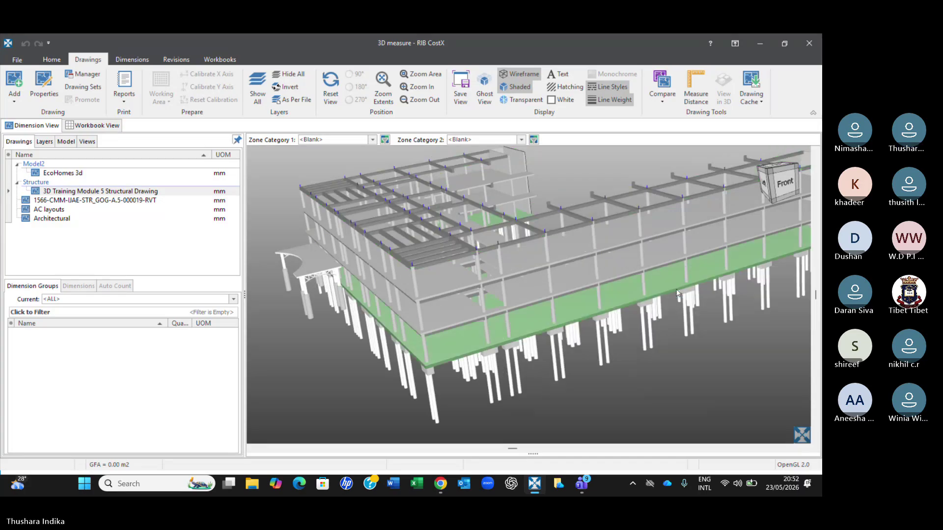
- Examine the exposed roof beams, floor slabs and columns of the structural model from several angles
drag(494, 202, 447, 166)
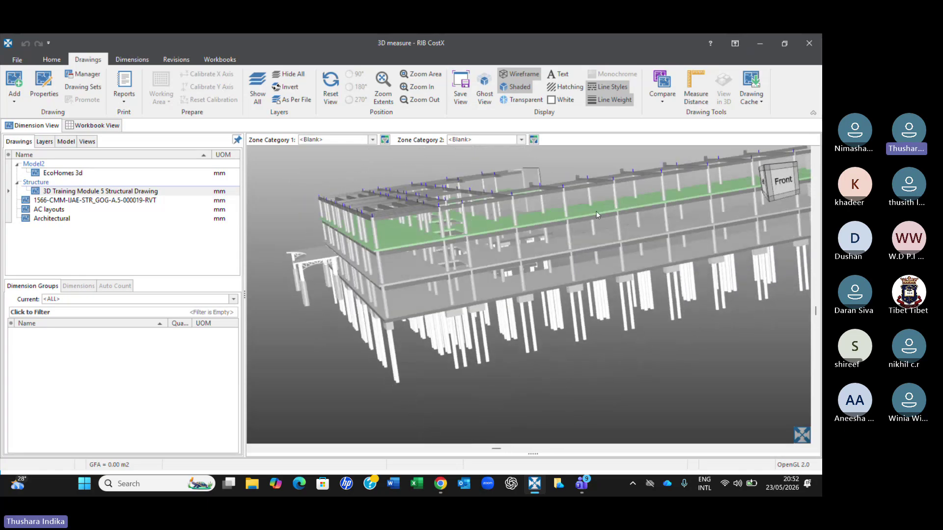
scroll(573, 224, down, 3)
scroll(594, 241, down, 3)
drag(593, 241, 485, 189)
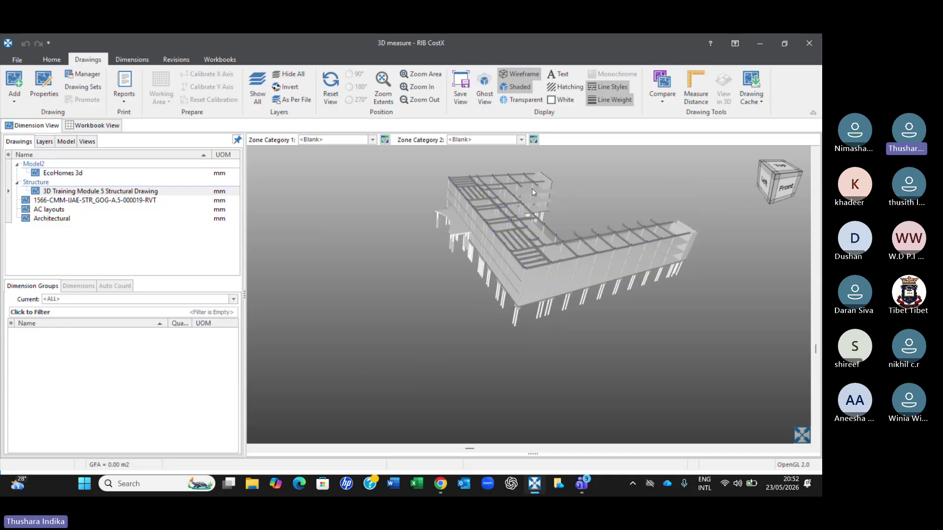
scroll(533, 192, up, 2)
scroll(533, 199, up, 3)
scroll(532, 202, down, 3)
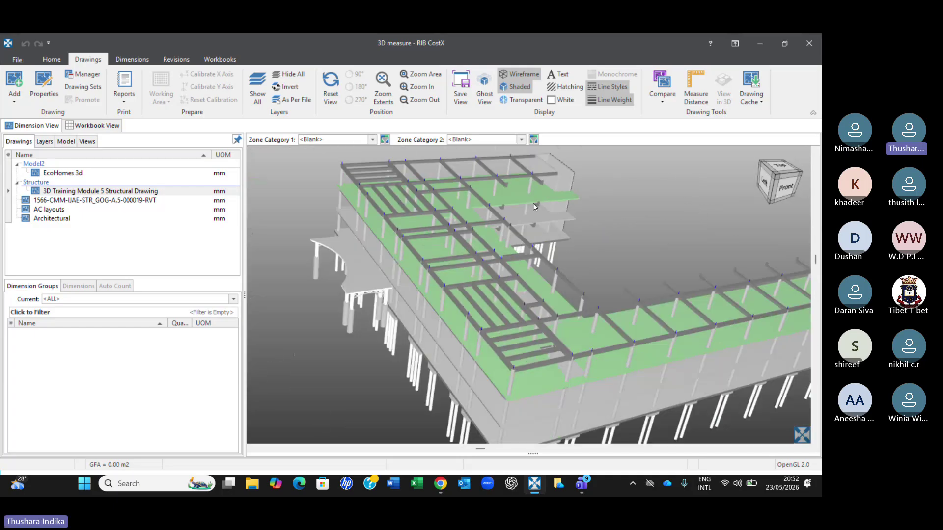
drag(604, 261, 549, 265)
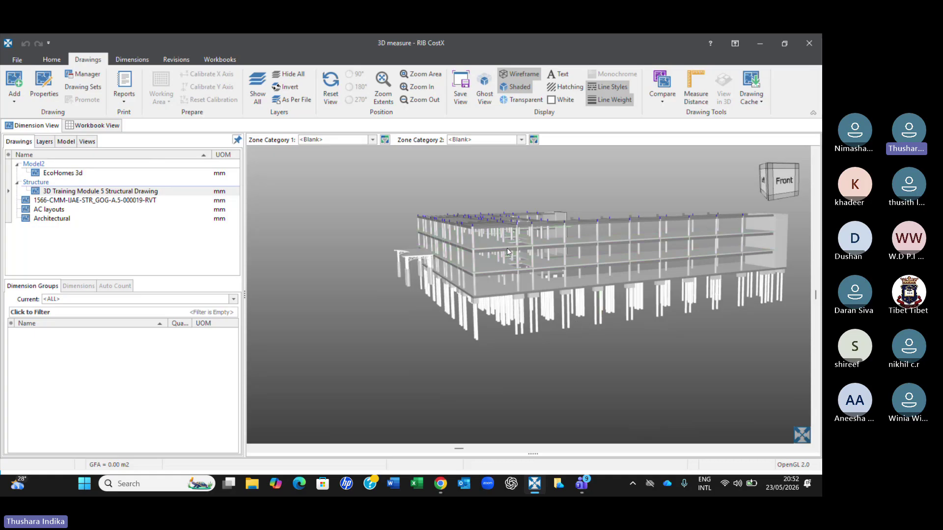
drag(507, 248, 508, 271)
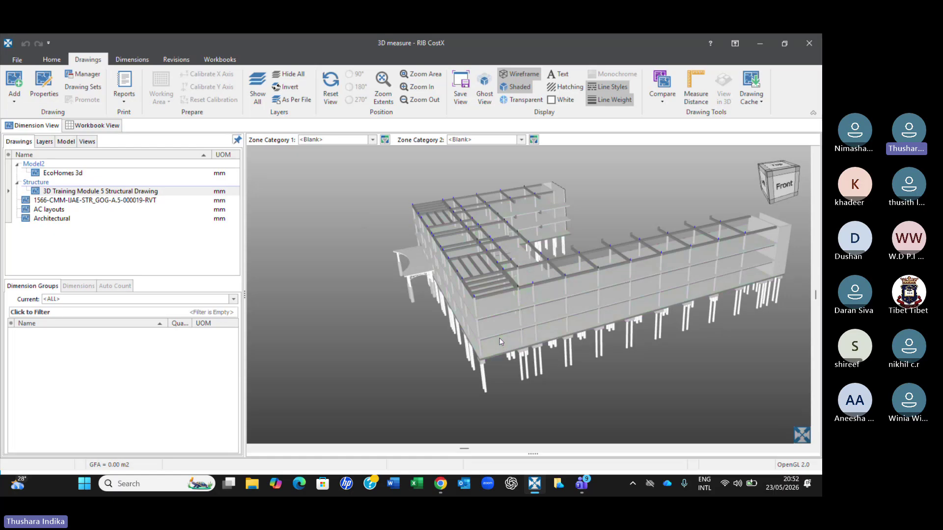
drag(500, 342, 500, 315)
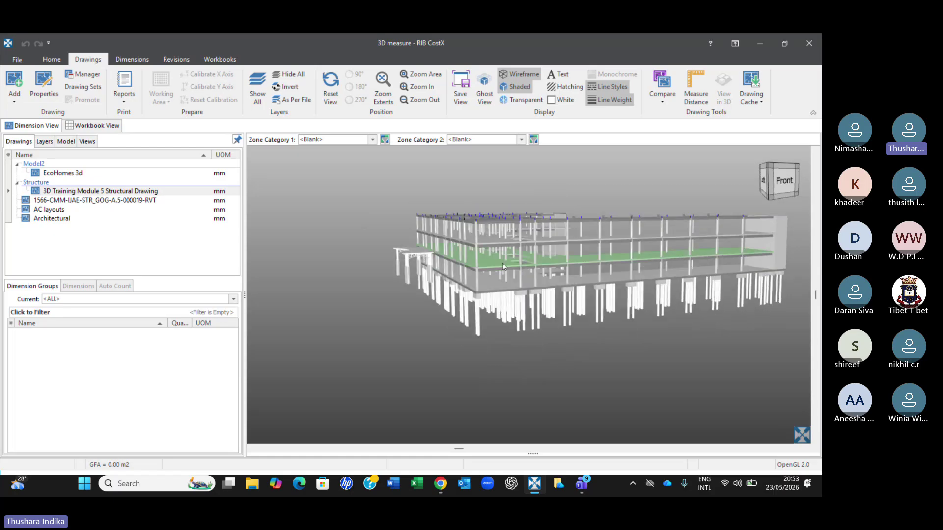
- Show only the objects in the Structural Columns category, using a round corner column as the reference object
scroll(502, 266, up, 5)
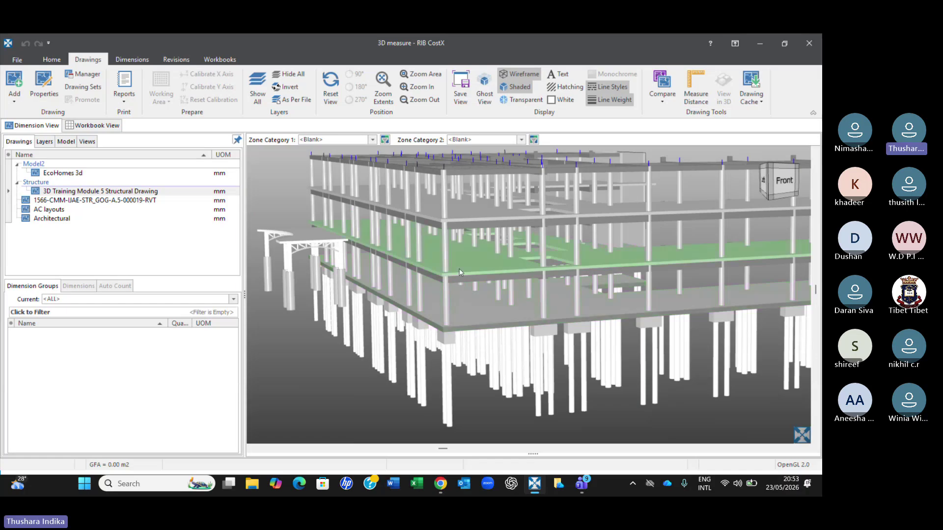
scroll(458, 255, down, 2)
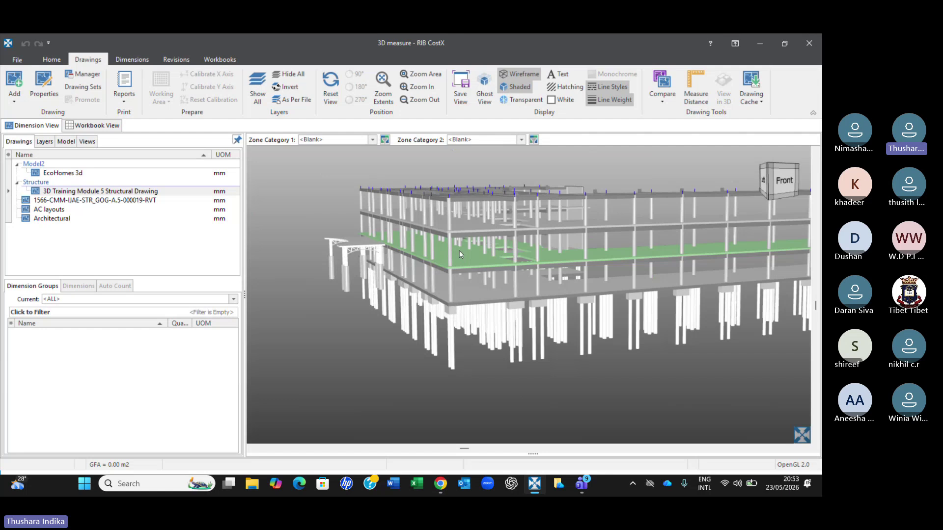
scroll(454, 246, up, 3)
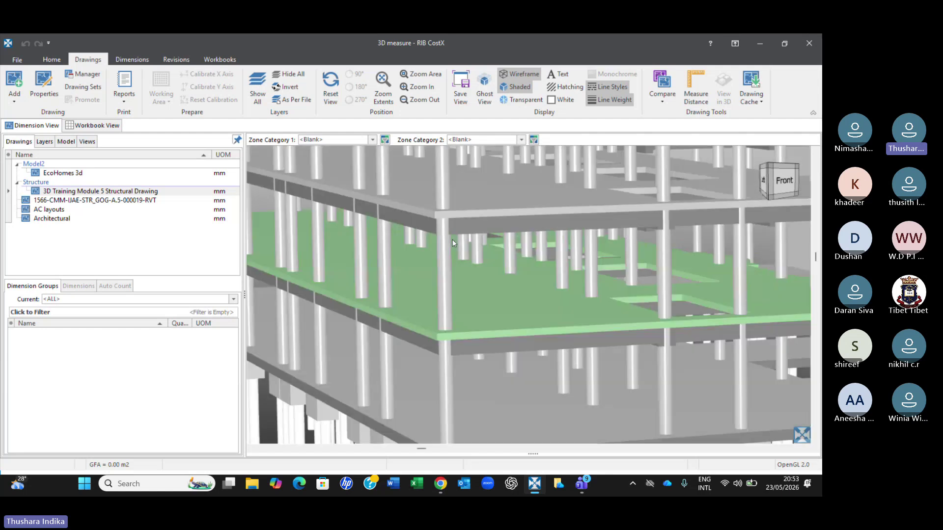
right_click(443, 269)
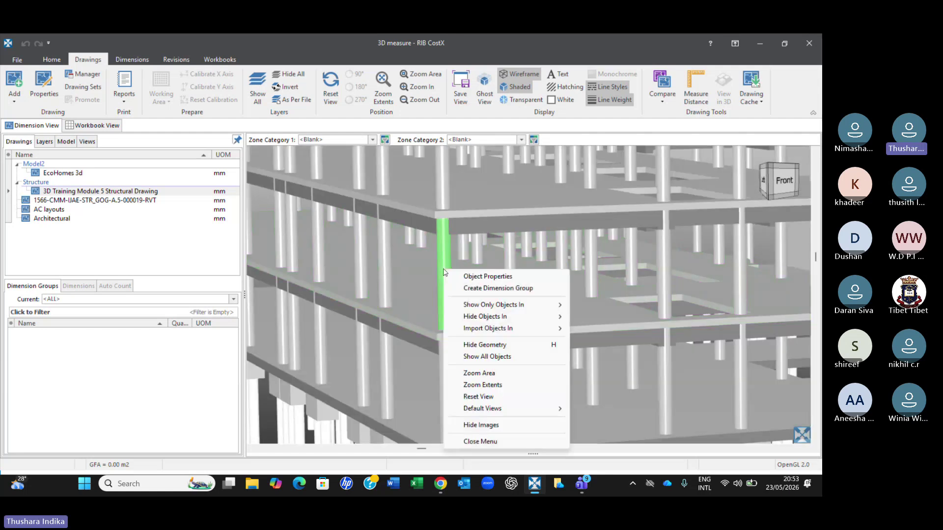
mouse_move(490, 305)
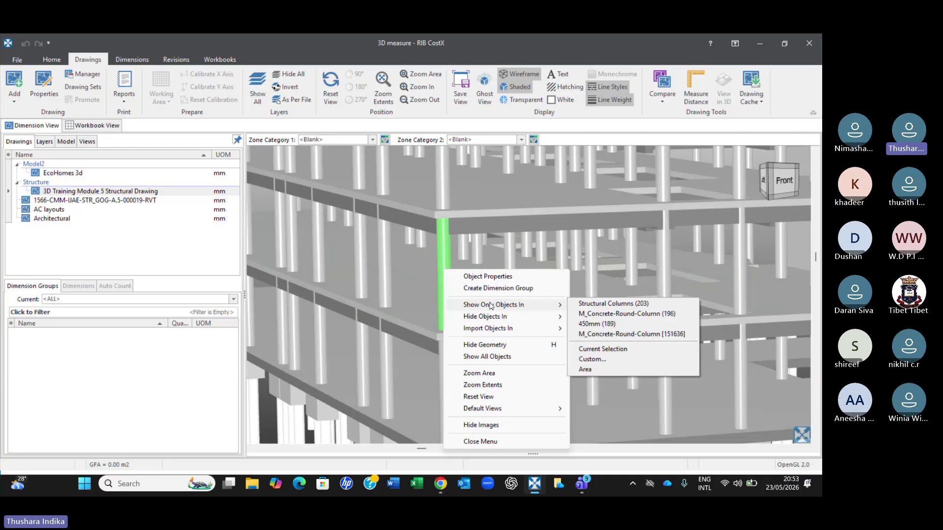
click(594, 304)
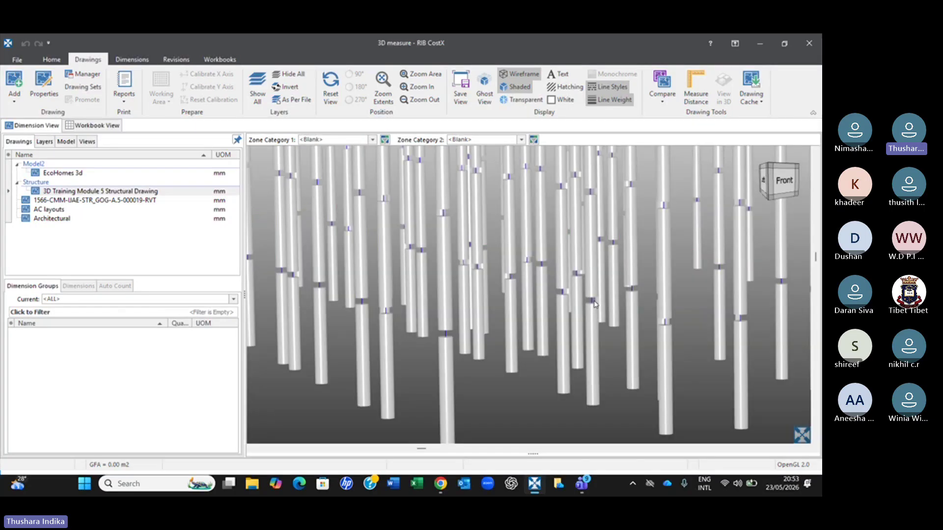
middle_drag(701, 325, 658, 325)
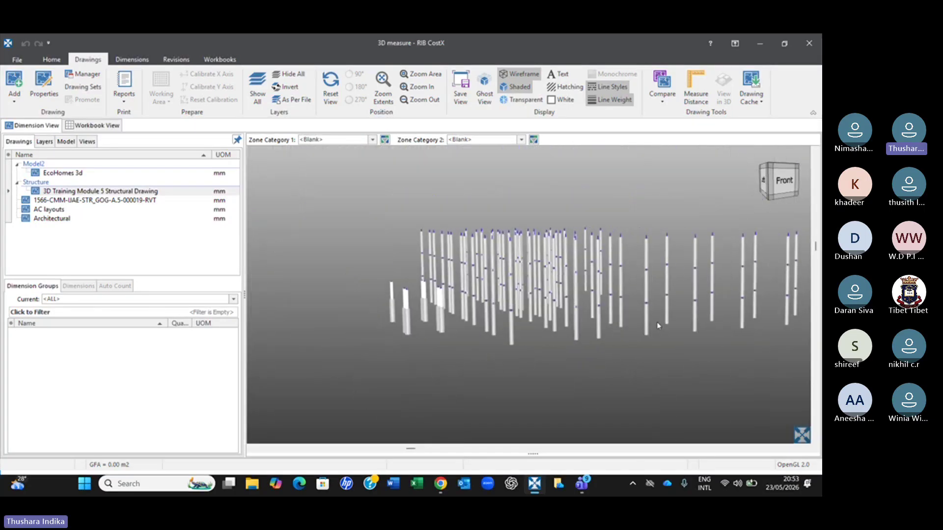
scroll(559, 329, up, 2)
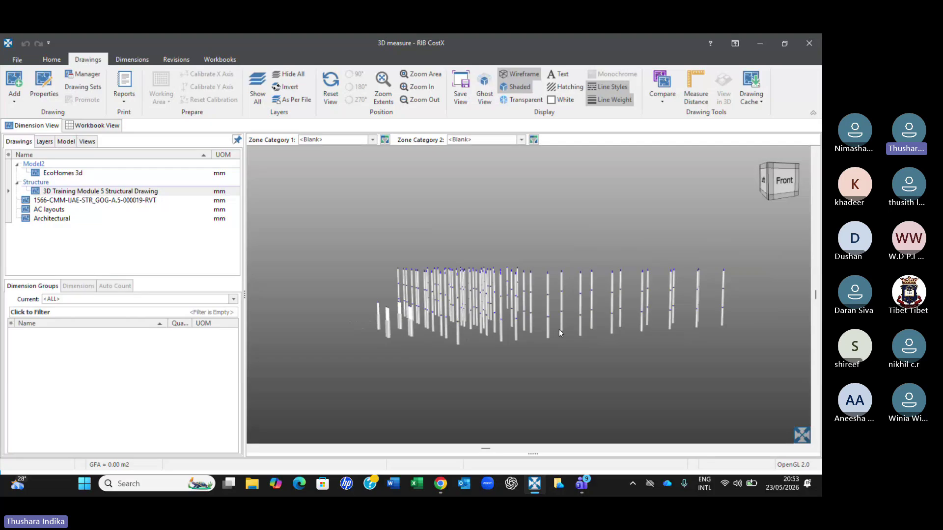
scroll(559, 329, up, 3)
scroll(559, 329, down, 2)
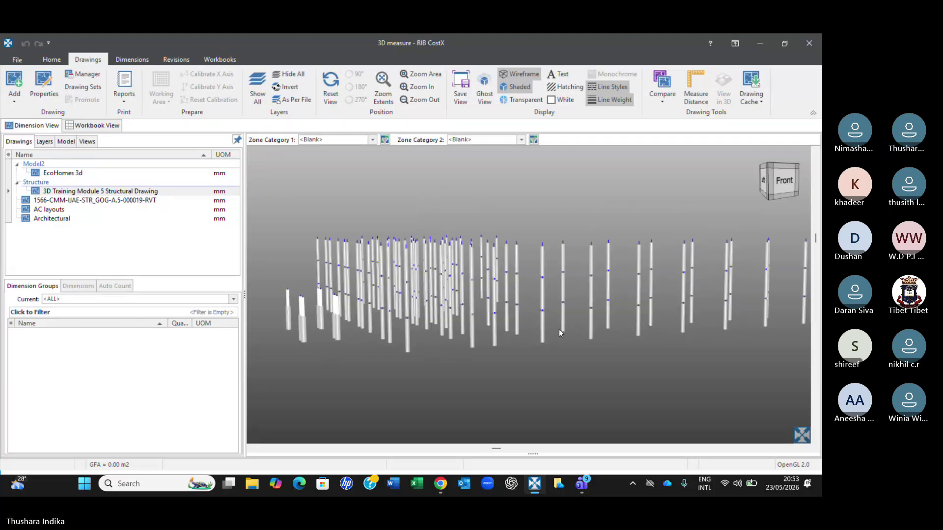
- Show all objects of the structural model again, restoring the roof slab, floors and piles
right_click(522, 269)
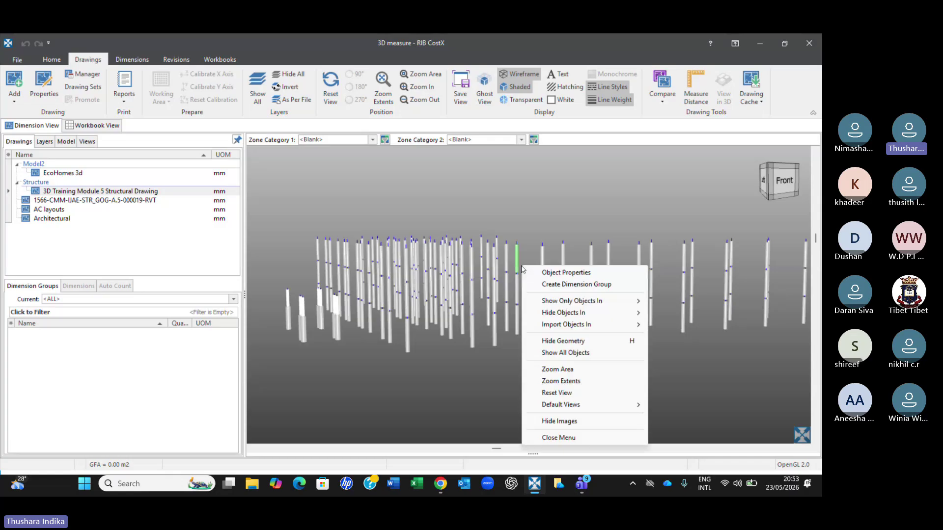
click(563, 354)
scroll(563, 355, down, 2)
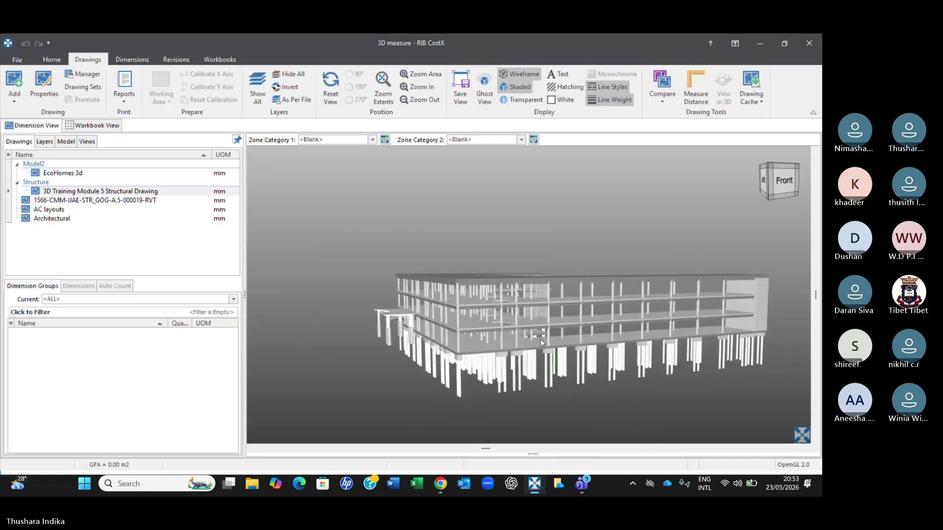
drag(527, 329, 482, 310)
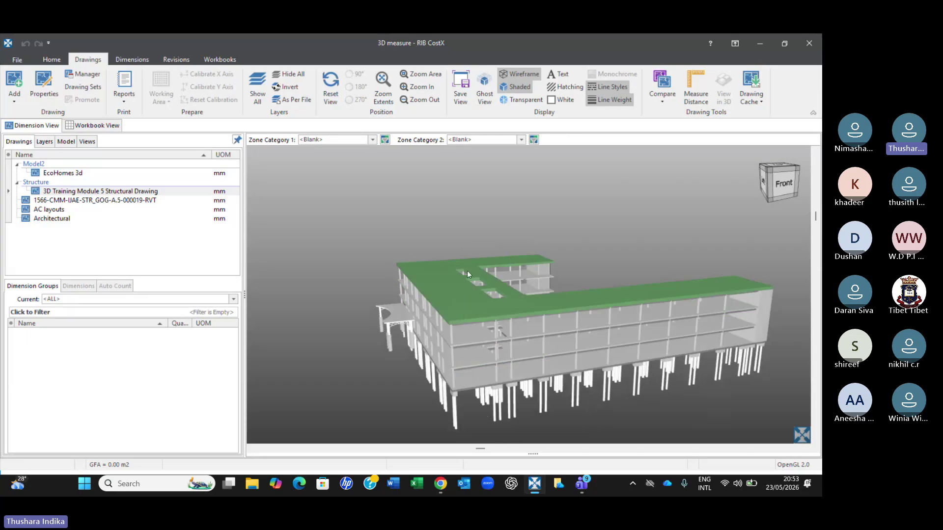
scroll(520, 334, up, 5)
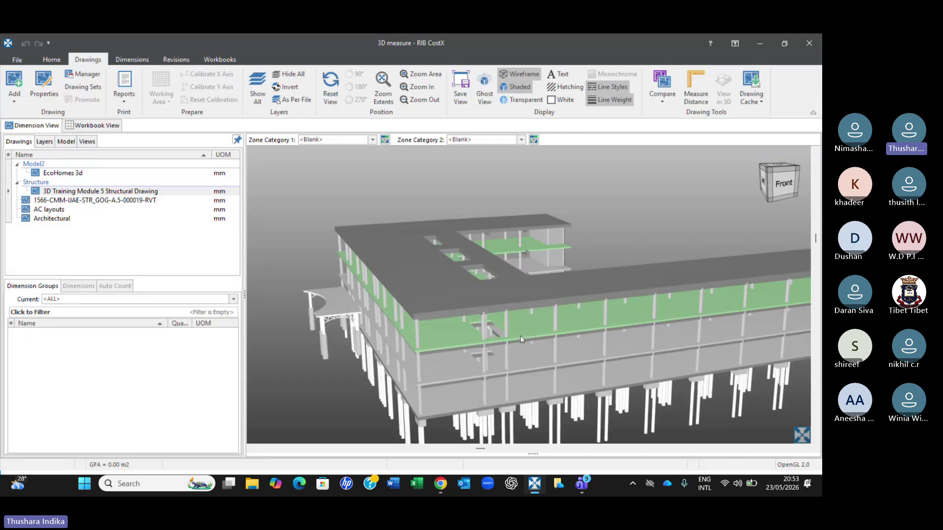
- Hide all objects in the Floors category of the structural model, using an upper floor slab as the reference object
right_click(529, 333)
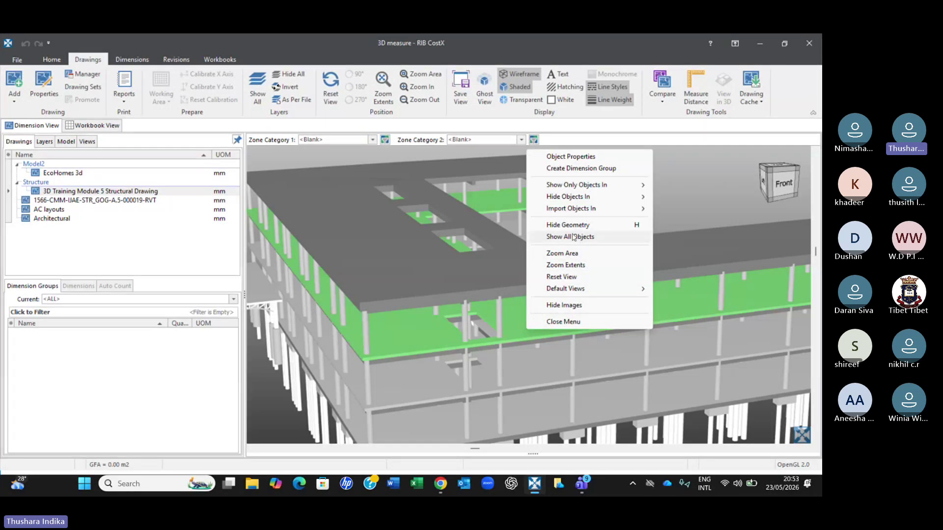
mouse_move(567, 196)
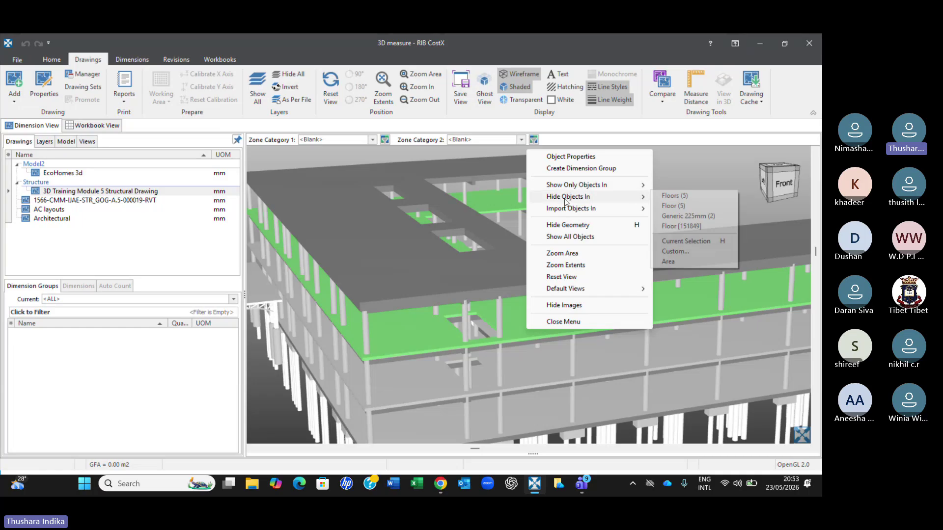
click(684, 196)
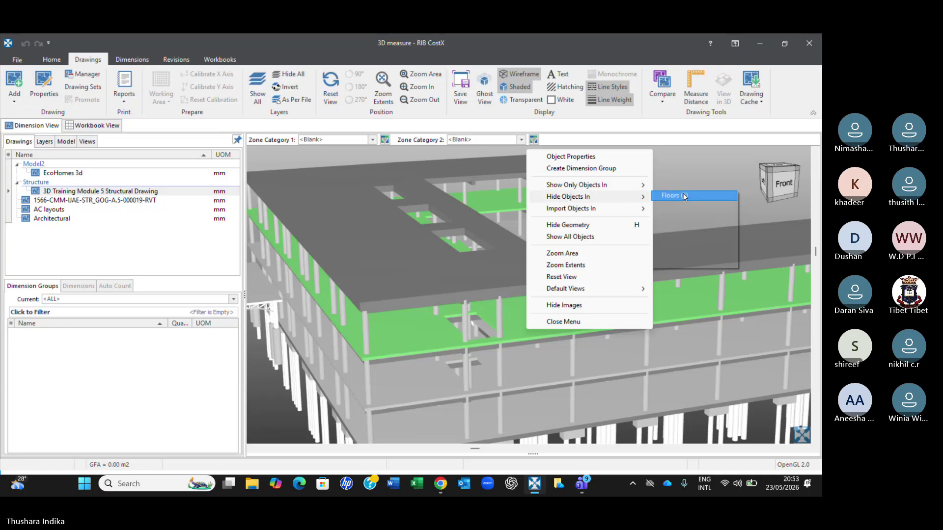
- Examine the exposed beams, columns and foundations of the structural frame from several angles and at close range
mouse_move(606, 270)
mouse_down()
mouse_move(591, 299)
mouse_move(535, 230)
mouse_move(453, 278)
mouse_move(665, 256)
mouse_move(617, 280)
mouse_up()
middle_drag(617, 281, 530, 272)
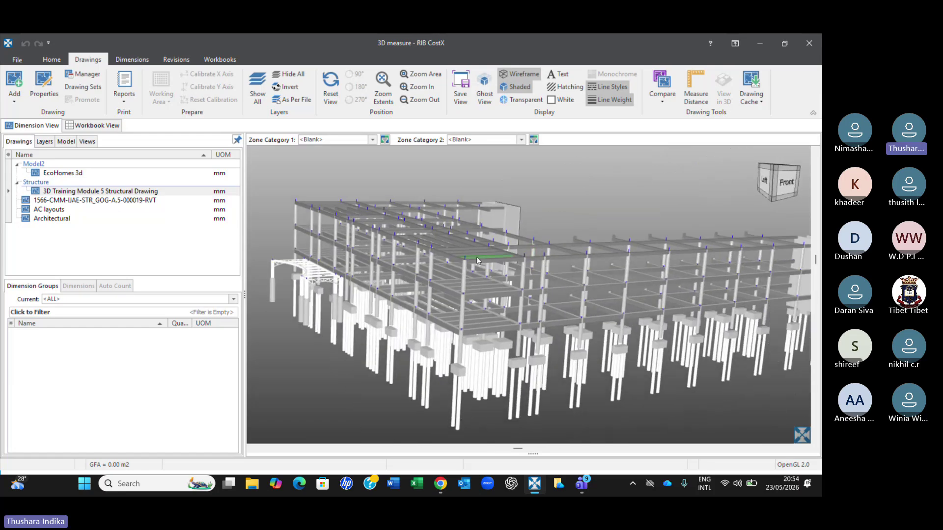
drag(505, 285, 458, 279)
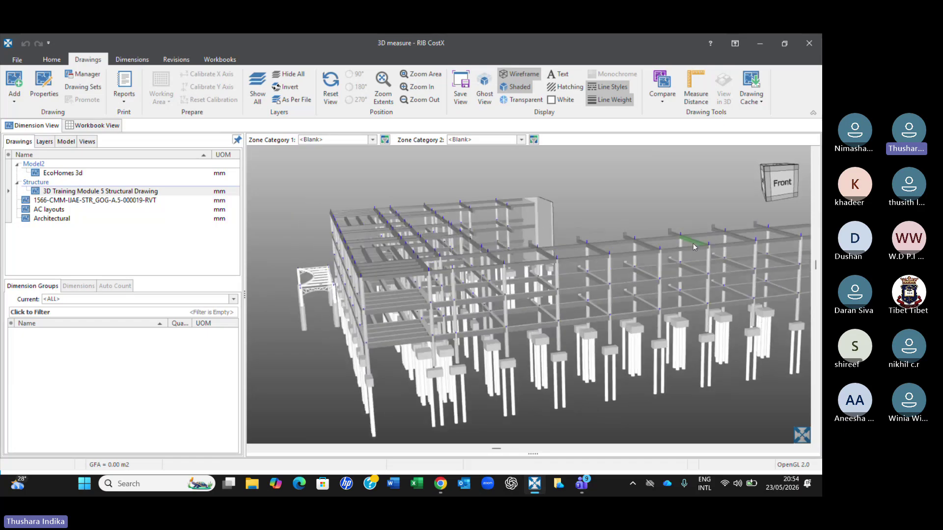
drag(694, 243, 597, 304)
scroll(597, 265, up, 3)
scroll(464, 303, up, 5)
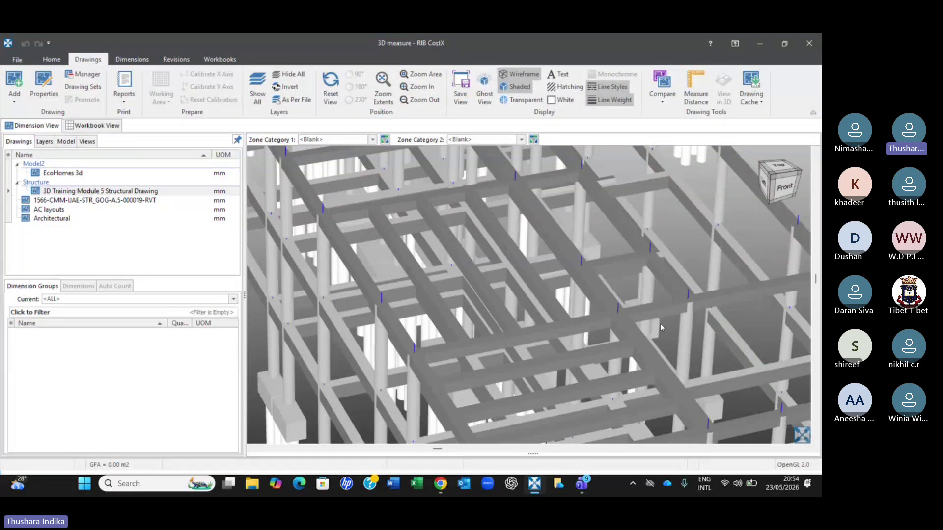
scroll(660, 323, down, 3)
scroll(606, 332, up, 2)
scroll(575, 326, down, 2)
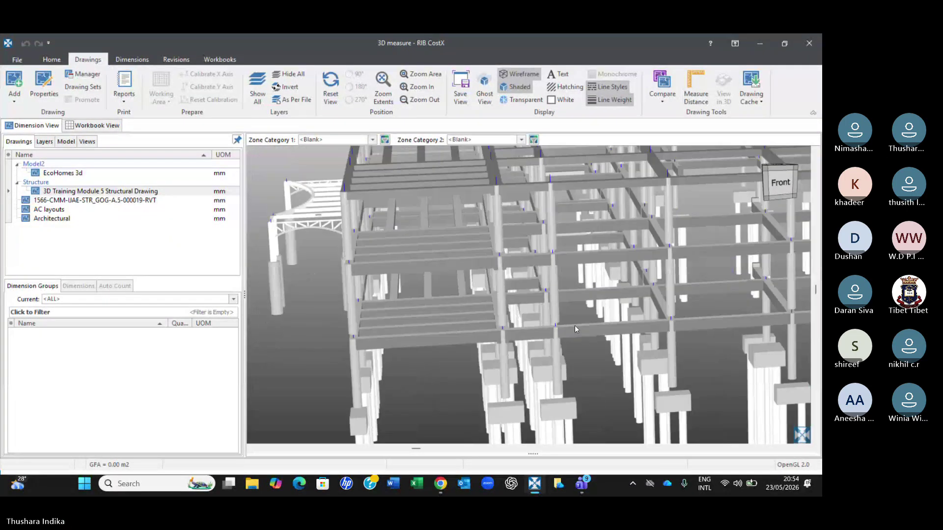
scroll(570, 325, down, 2)
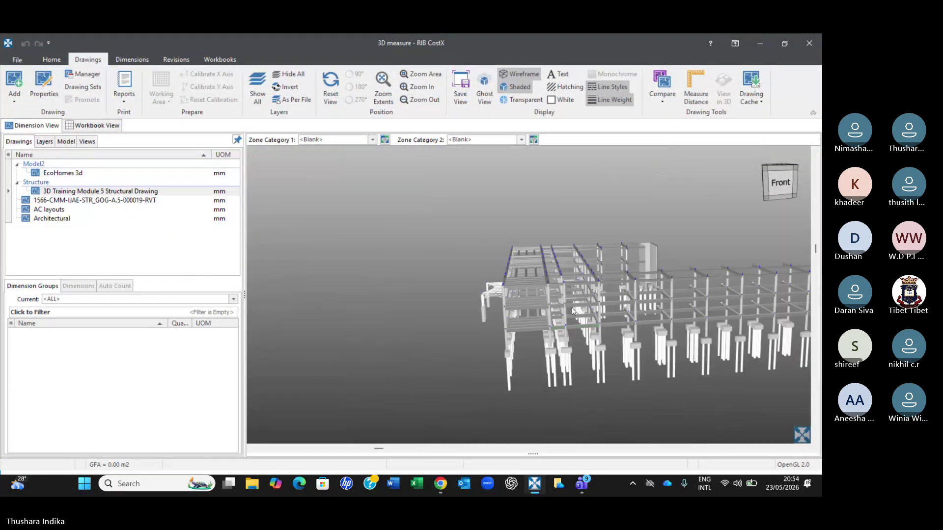
- Show all objects of the structural model again, restoring the hidden floors
scroll(573, 309, up, 2)
right_click(560, 191)
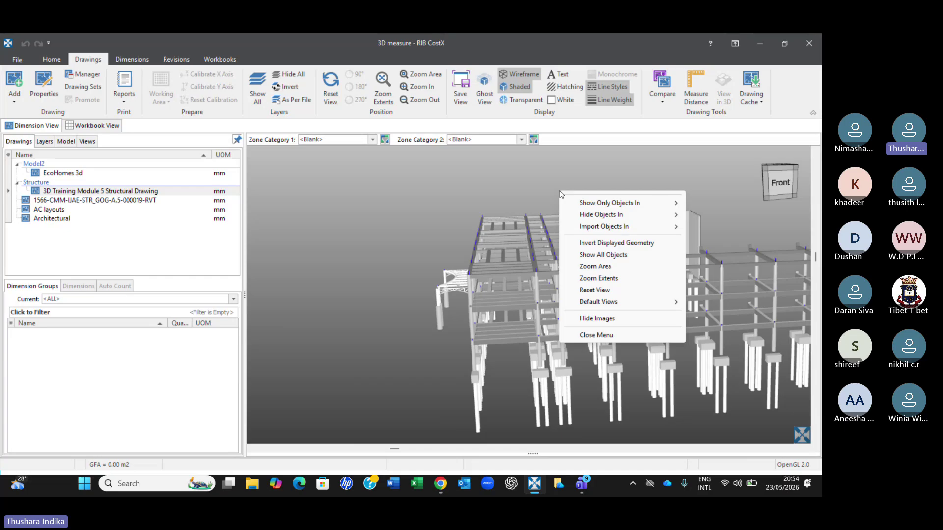
click(603, 254)
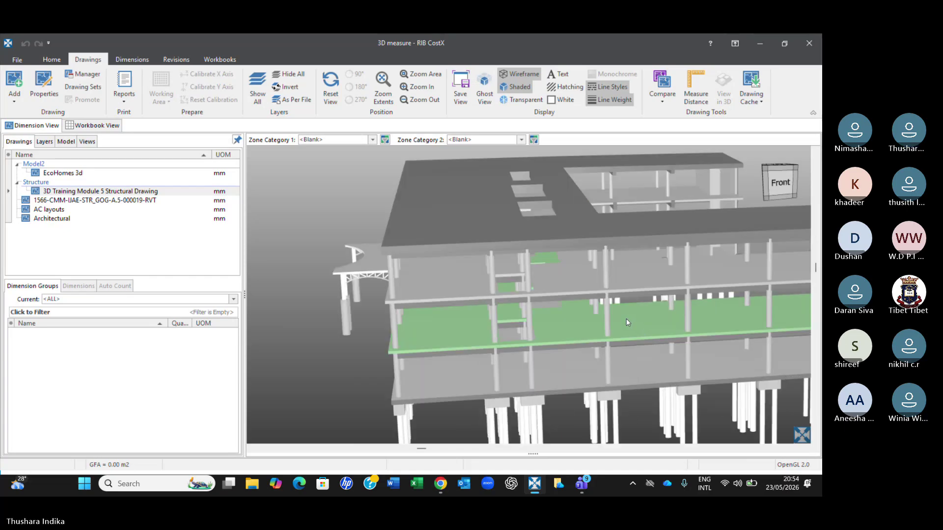
- Hide the entire Structural Foundations category, using a 400mm diameter steel pipe pile beneath the front of the building as the reference object
scroll(564, 332, up, 3)
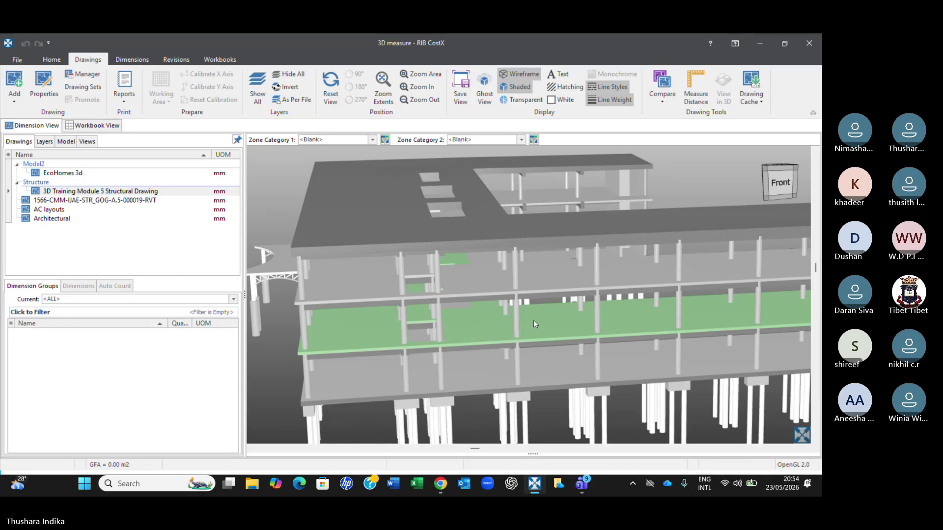
scroll(535, 319, down, 3)
scroll(570, 292, up, 1)
scroll(545, 275, down, 2)
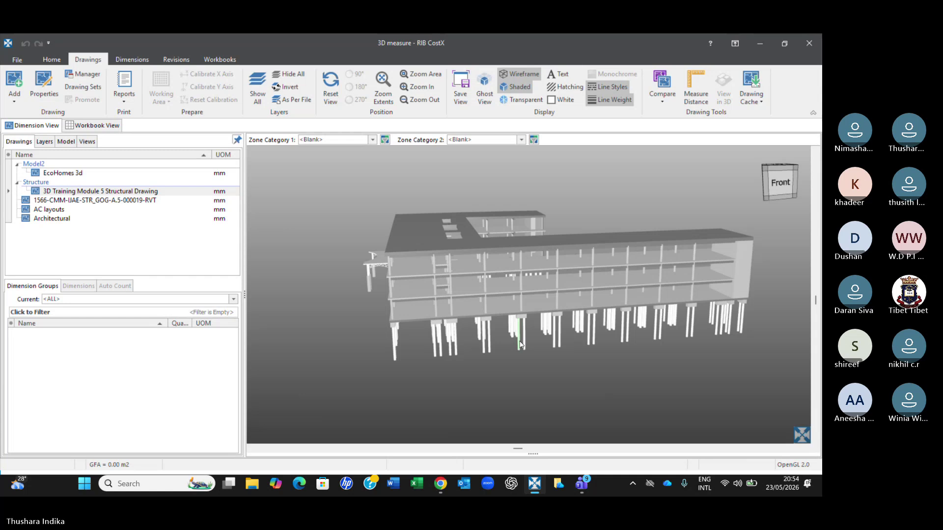
scroll(521, 345, up, 3)
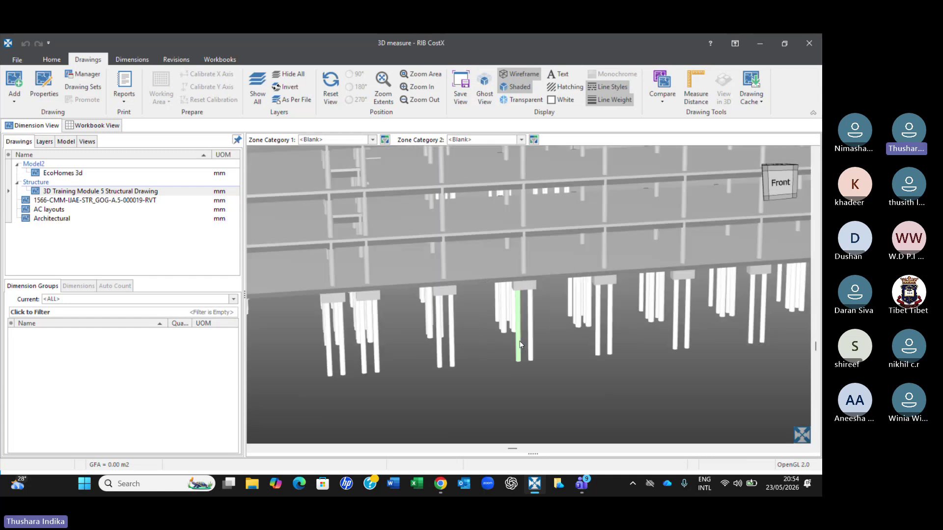
scroll(521, 343, down, 3)
right_click(526, 324)
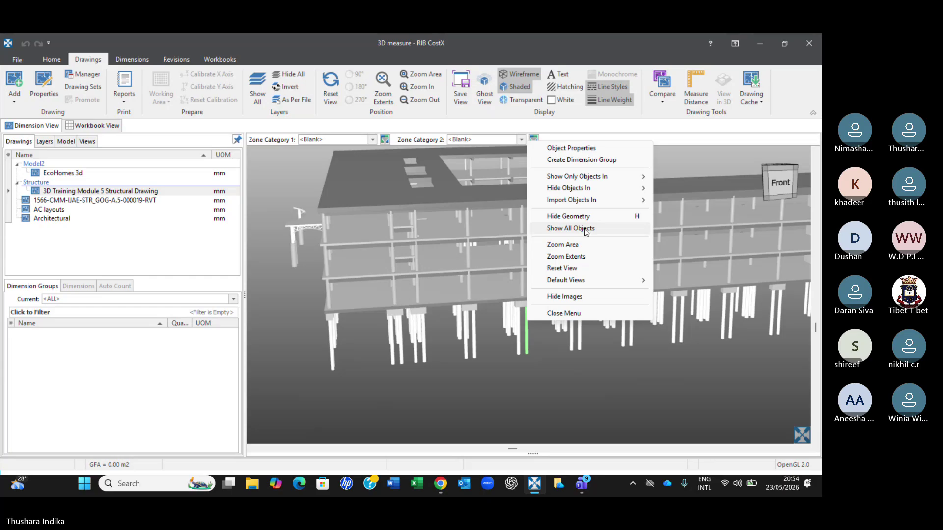
mouse_move(588, 191)
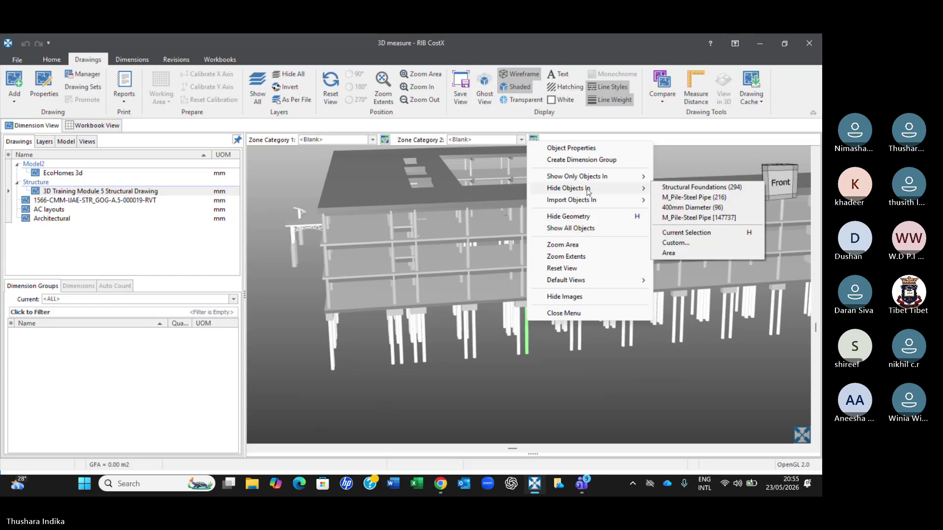
click(675, 189)
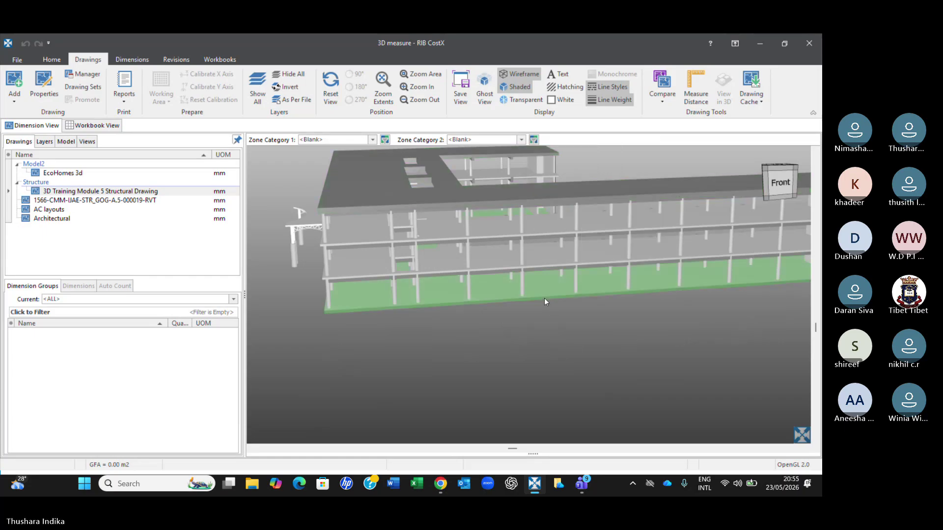
- Restore all objects, and show only the single pile M_Pile-Steel Pipe [150040] beneath the building
right_click(560, 242)
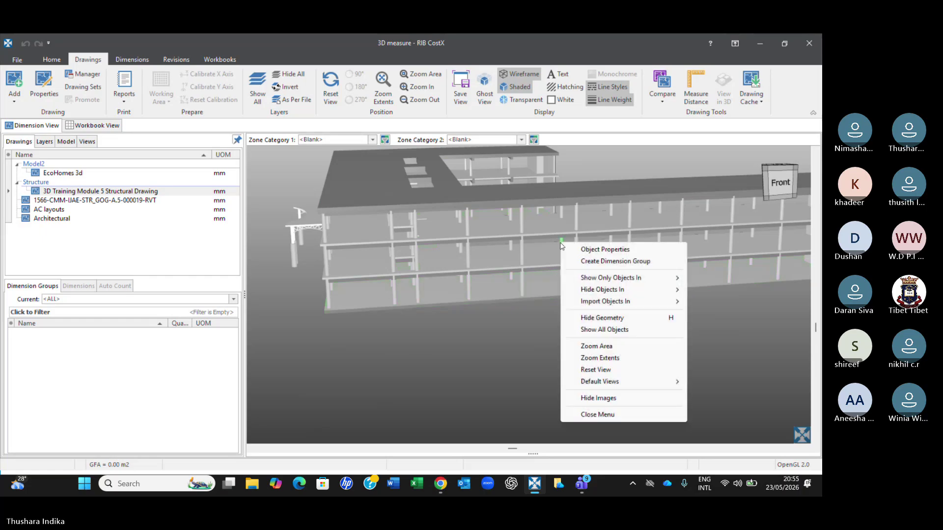
click(596, 332)
right_click(577, 323)
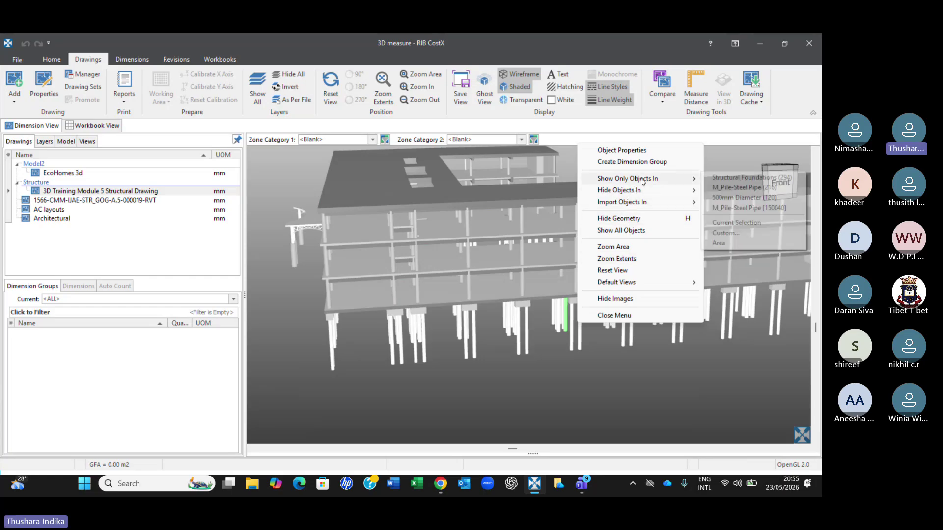
mouse_move(672, 182)
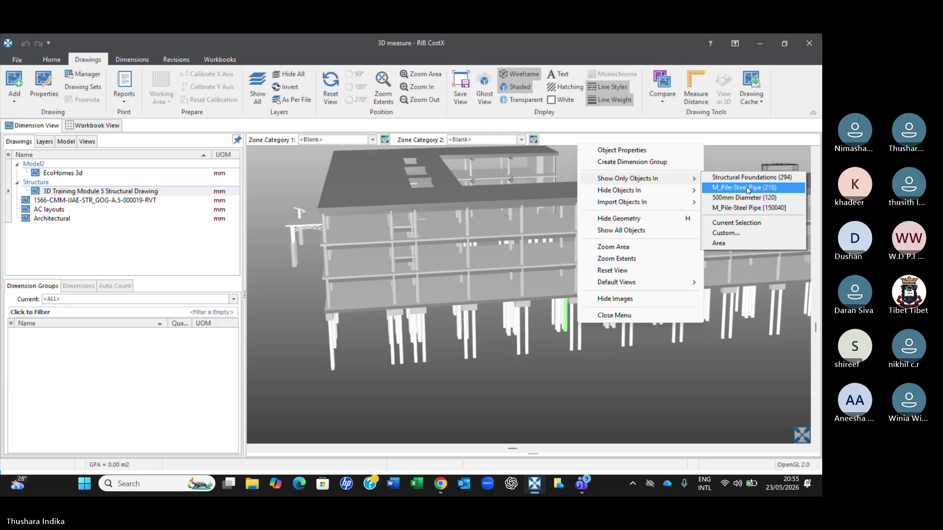
click(756, 209)
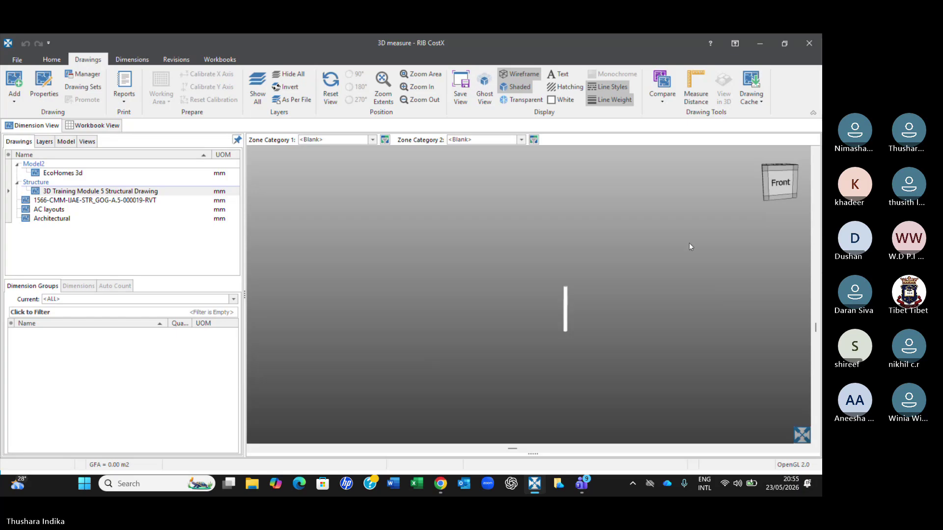
- Restore all objects, and show only the Structural Foundations category, using a 400mm diameter pile as the reference object
right_click(579, 285)
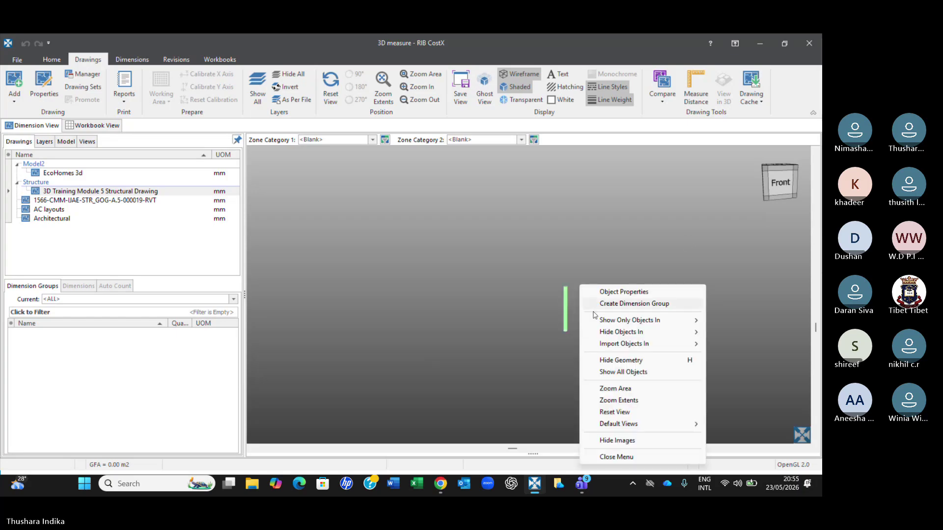
click(602, 373)
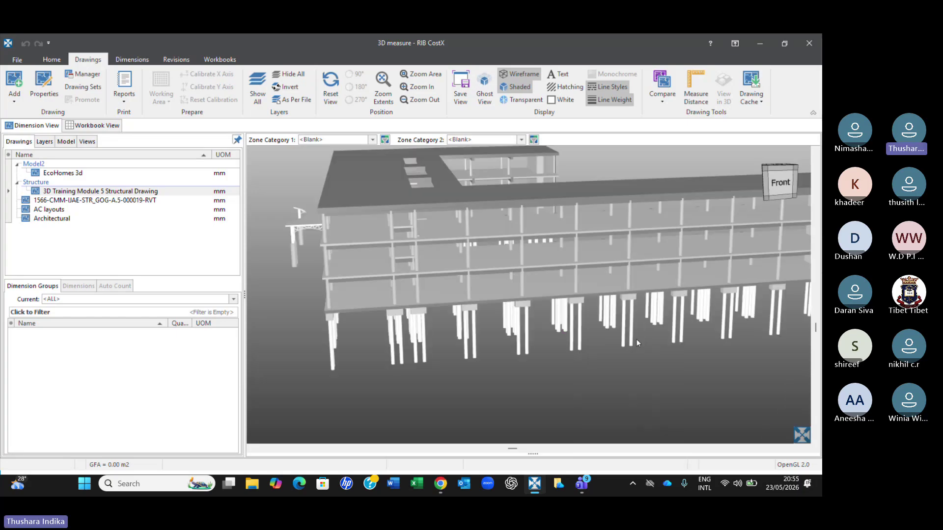
right_click(632, 314)
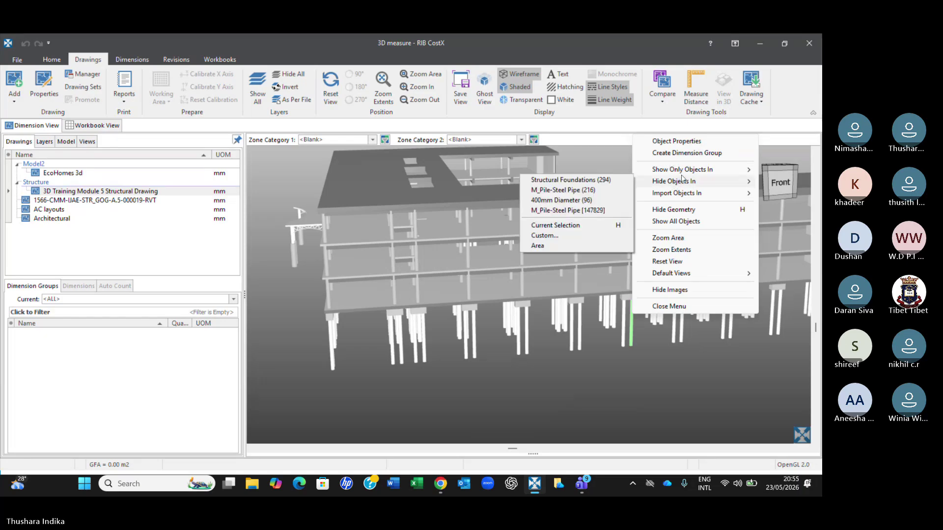
click(594, 170)
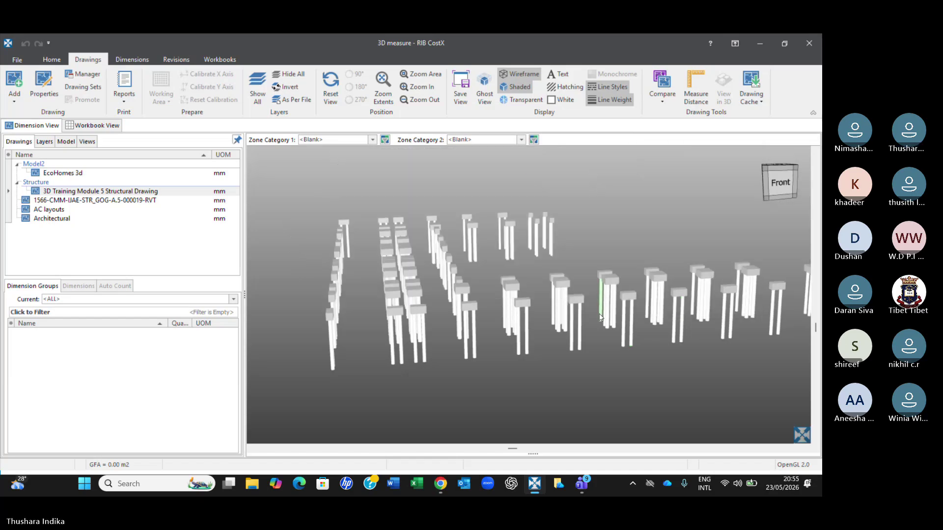
- Examine the isolated pile caps and piles of the structural model from several angles and distances
scroll(600, 316, down, 2)
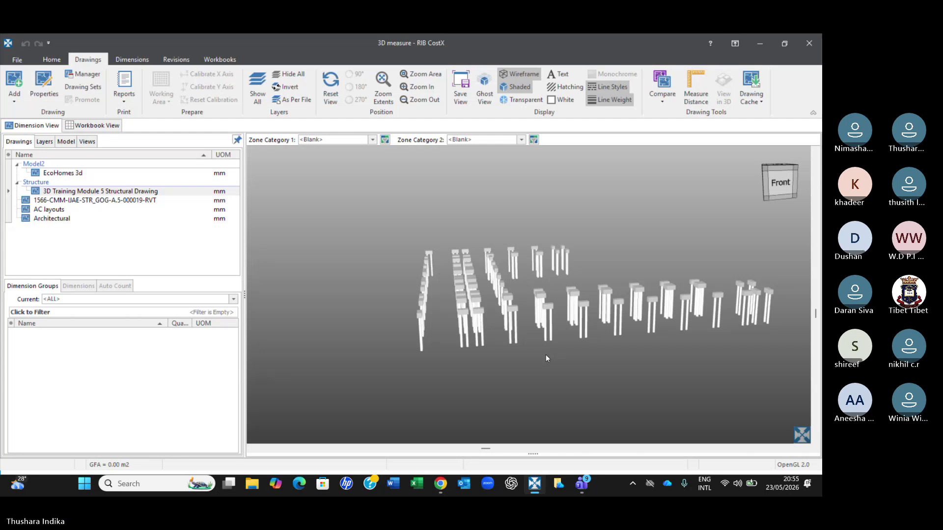
scroll(339, 282, up, 3)
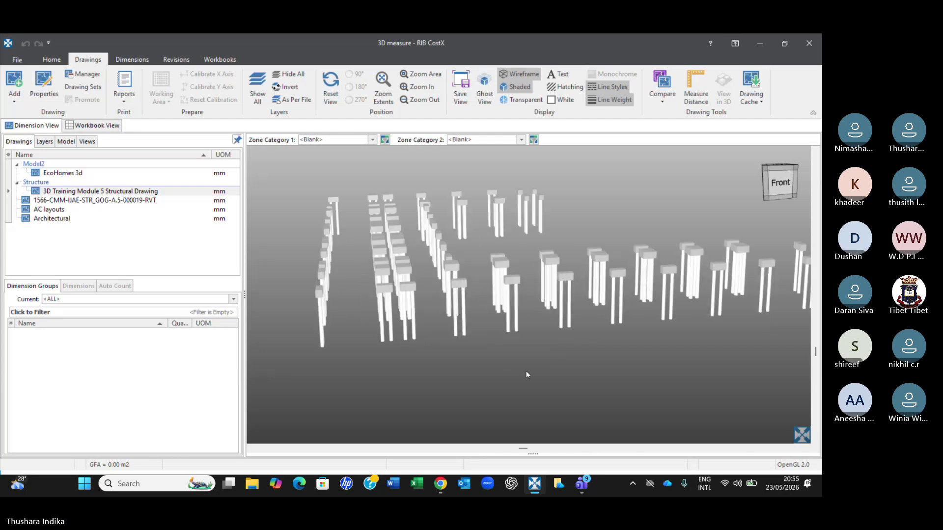
mouse_move(526, 370)
mouse_down()
mouse_move(527, 355)
mouse_move(510, 364)
mouse_move(540, 377)
mouse_up()
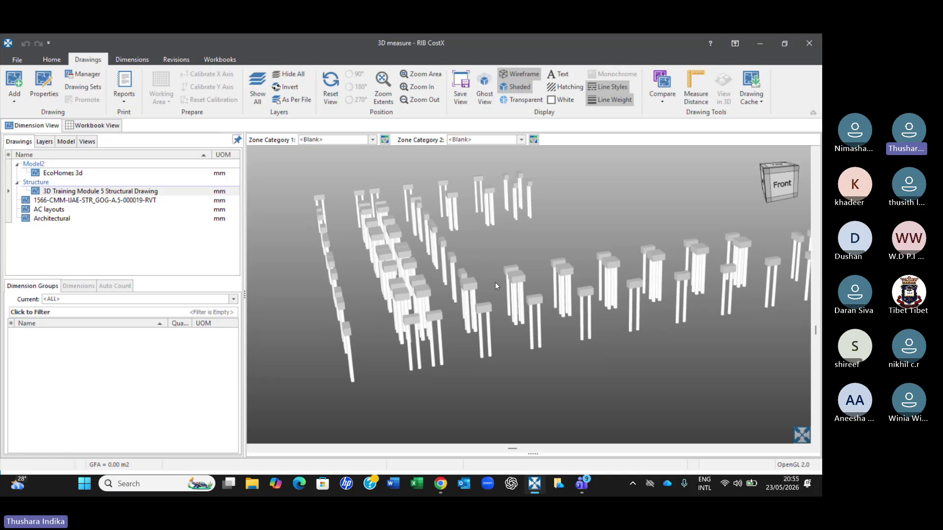
scroll(470, 234, up, 2)
scroll(470, 235, down, 2)
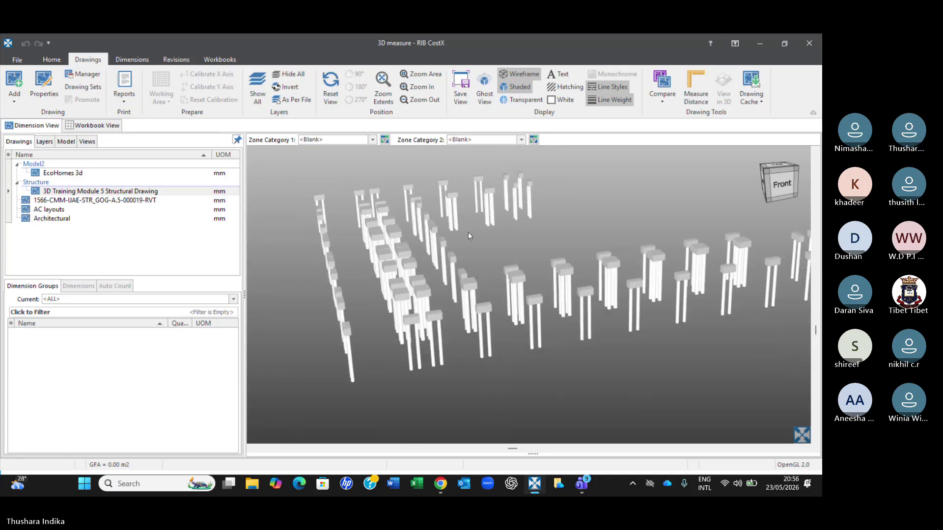
drag(461, 358, 446, 347)
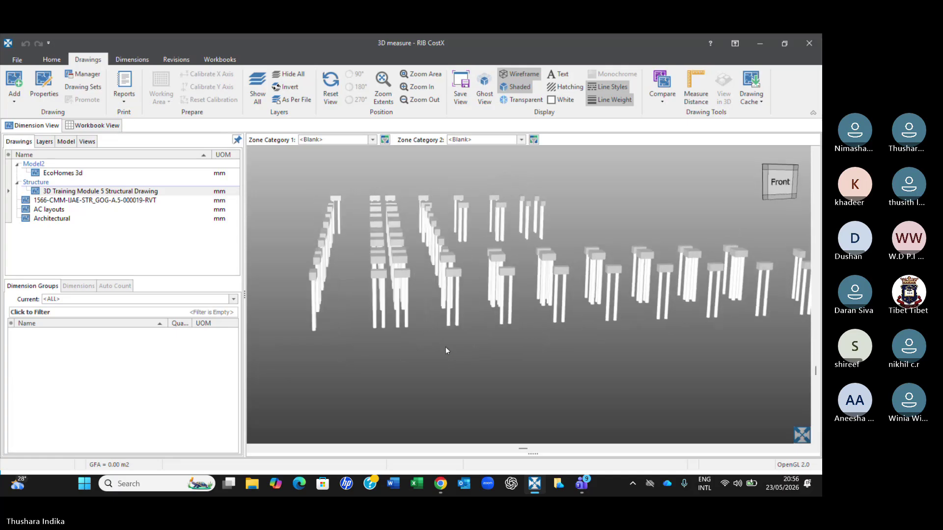
scroll(555, 213, down, 3)
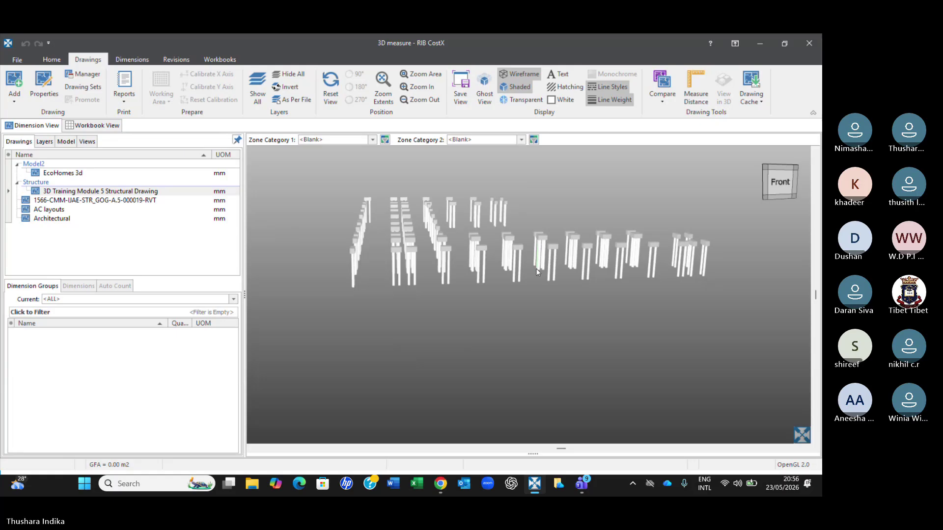
scroll(538, 268, up, 2)
scroll(480, 236, up, 2)
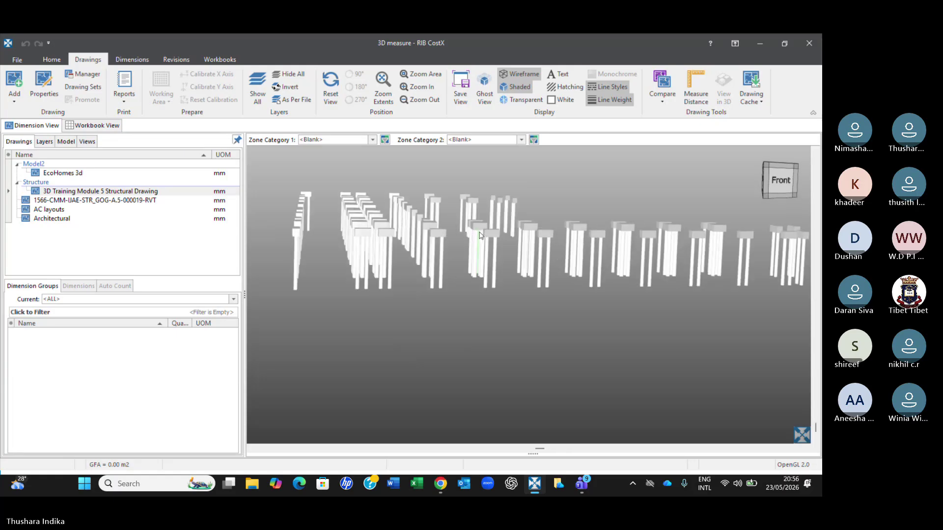
drag(480, 236, 563, 195)
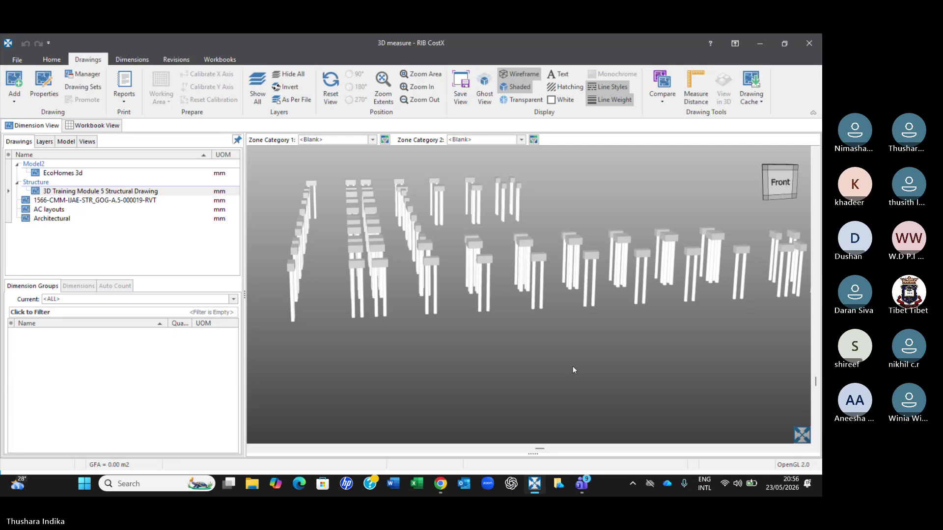
- Open the object properties of a two-pile cap in the front row to read its dimensions and classification levels
drag(451, 276, 502, 293)
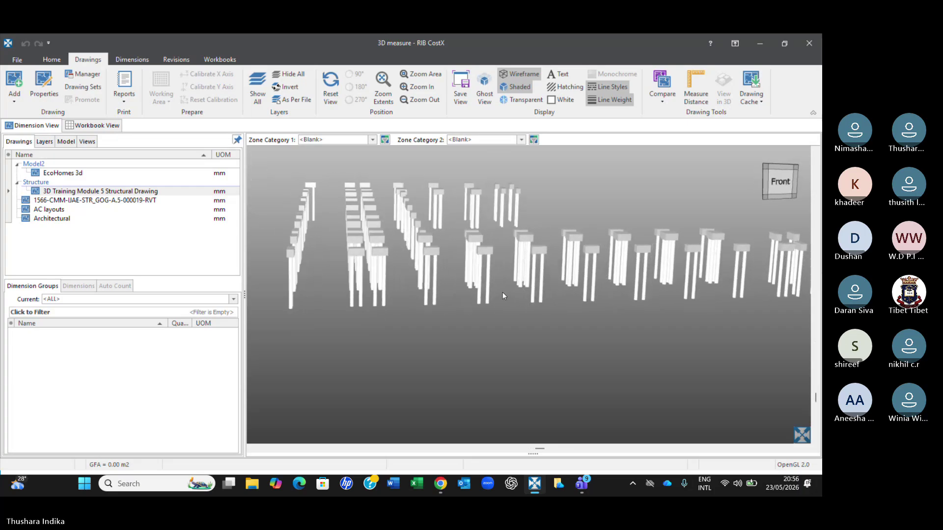
right_click(487, 253)
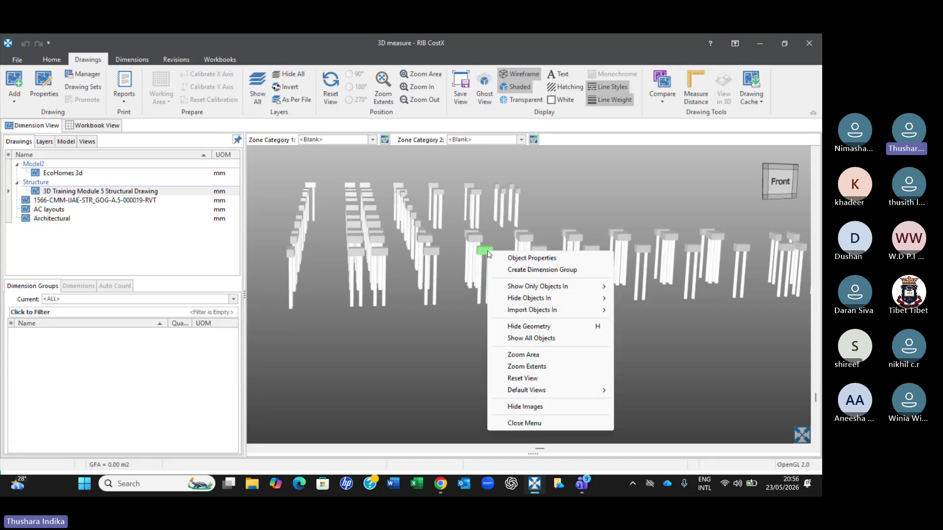
click(529, 259)
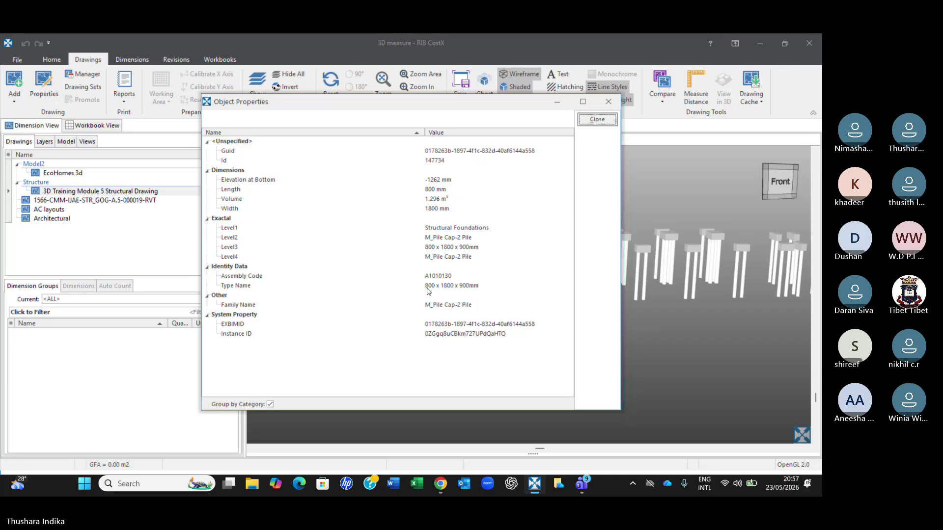
- Close the pile cap's object properties, then mute the microphone in the Teams meeting and return to CostX
click(609, 102)
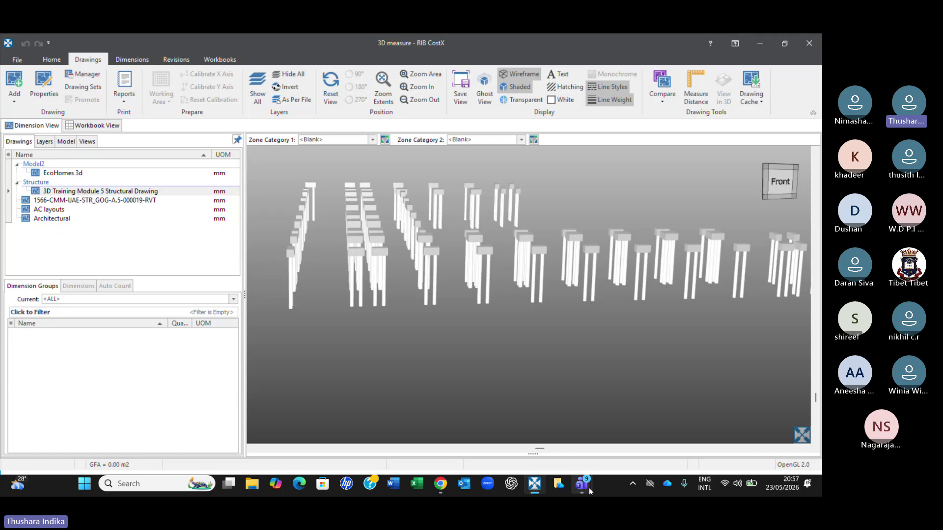
mouse_move(588, 487)
click(522, 432)
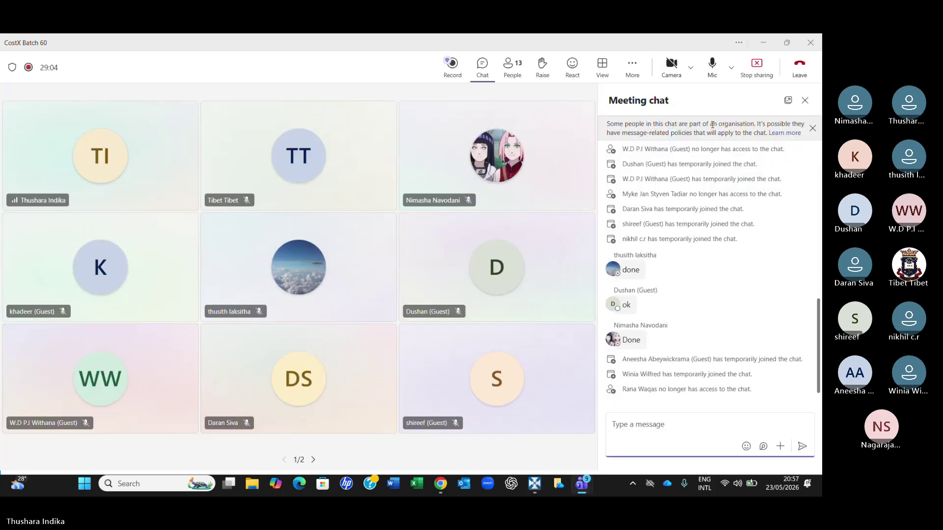
click(713, 64)
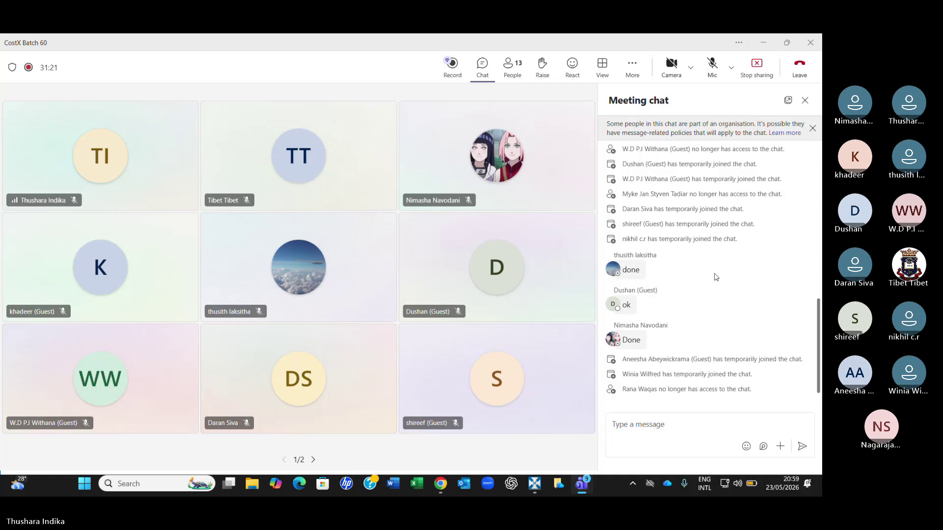
mouse_move(531, 488)
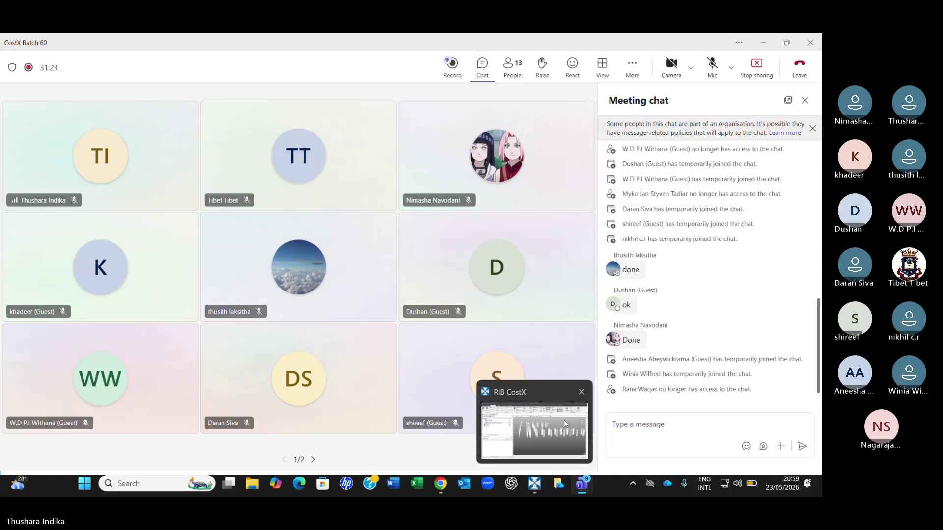
click(565, 424)
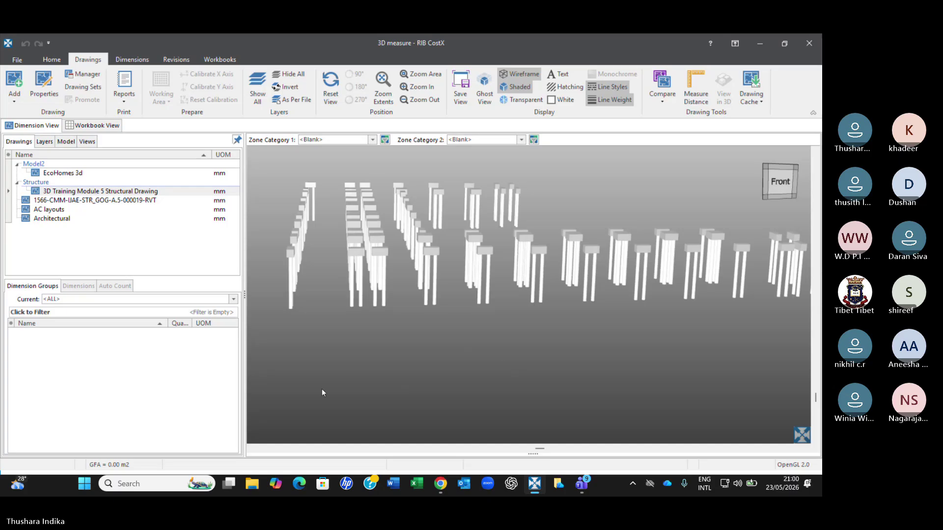
- Switch to the Teams meeting, unmute the microphone and return to the structural model in CostX
mouse_move(584, 493)
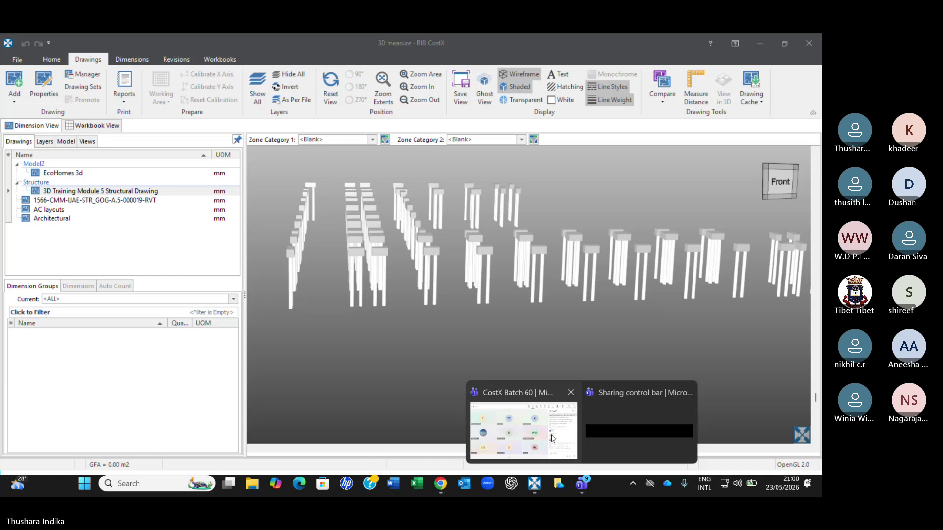
click(535, 425)
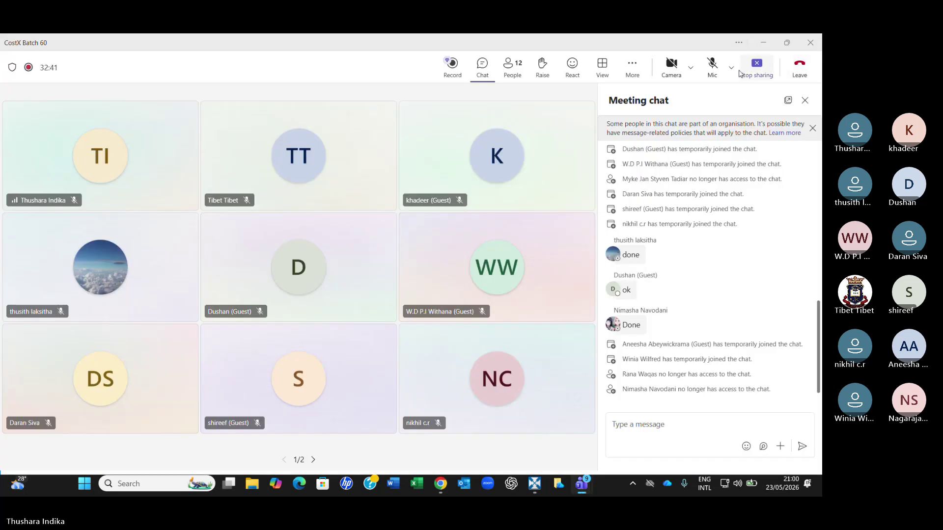
click(713, 66)
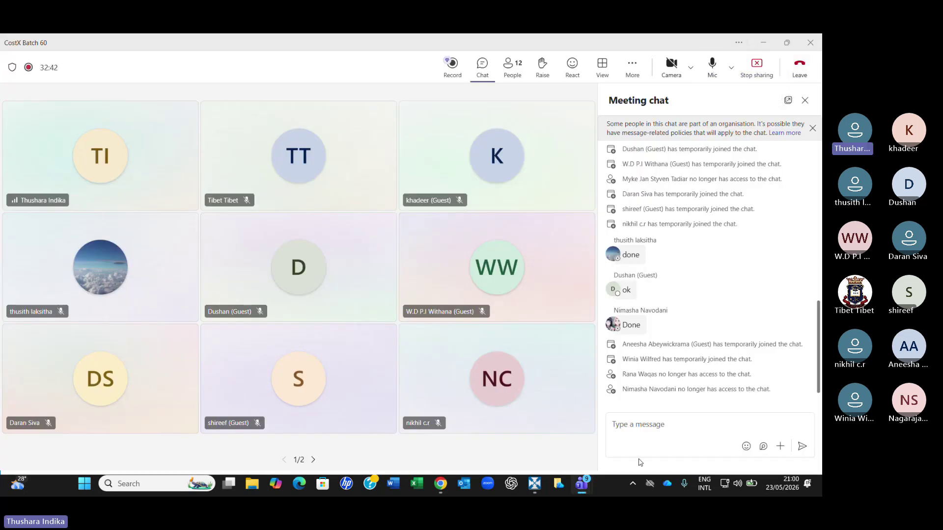
click(535, 484)
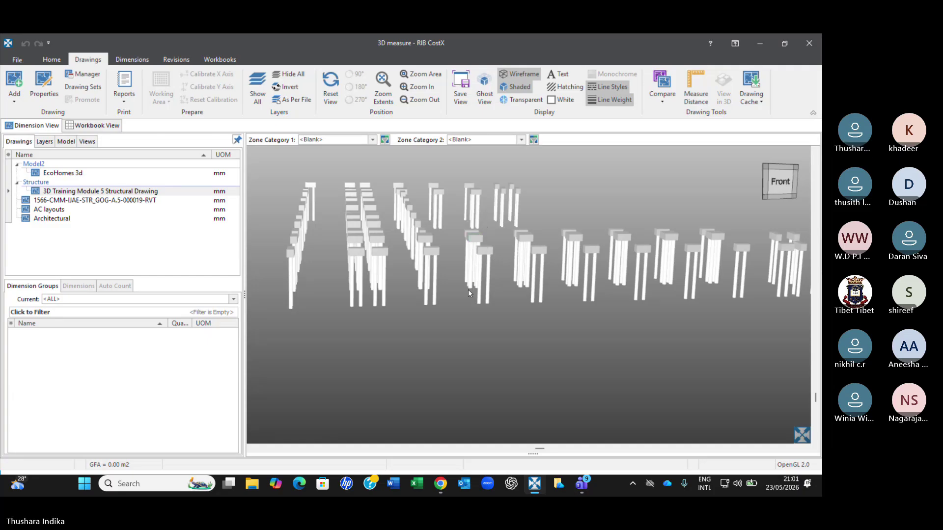
- Show only the M_Pile Cap-4 Pile objects, using a four-pile cap in the second row as the reference object
scroll(473, 241, up, 3)
scroll(475, 243, down, 2)
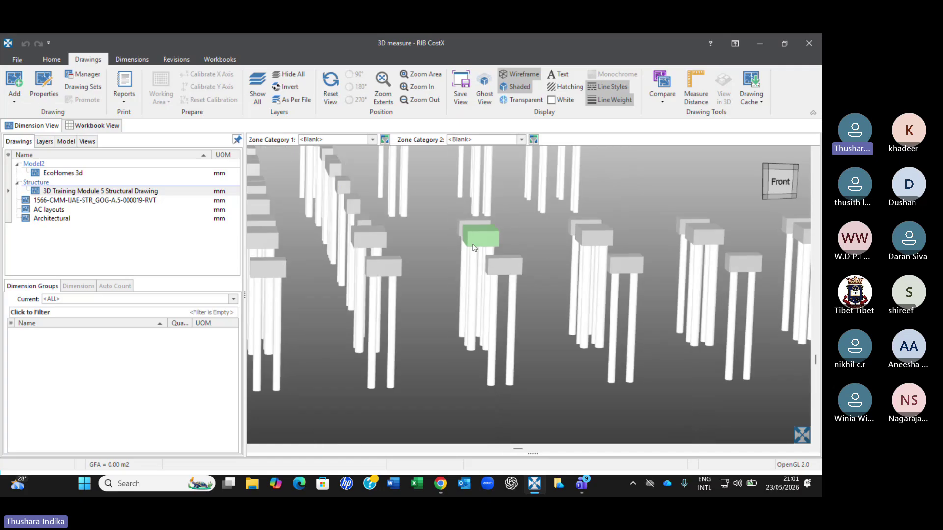
right_click(479, 233)
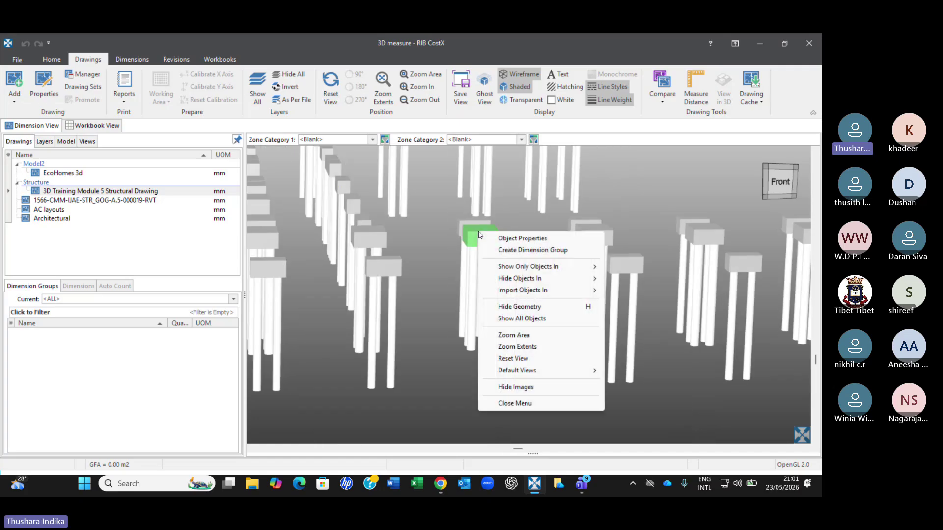
mouse_move(511, 269)
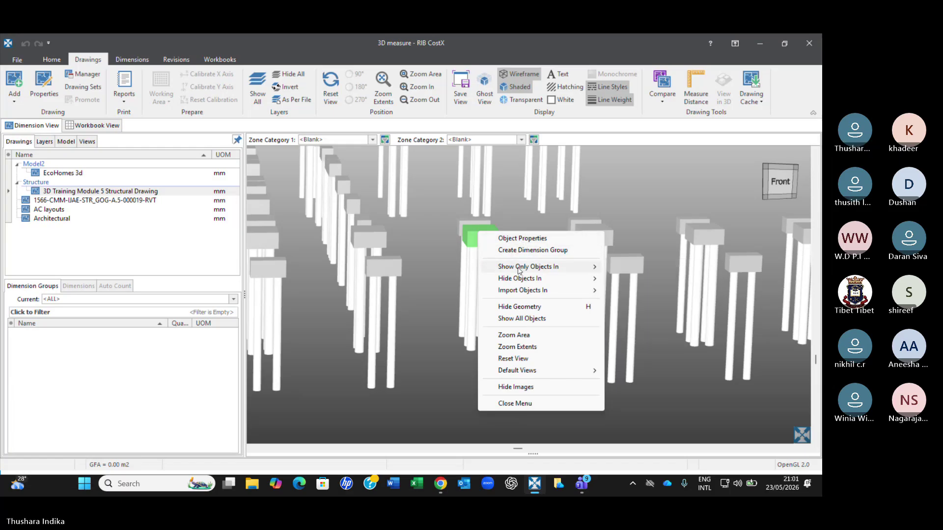
mouse_move(551, 270)
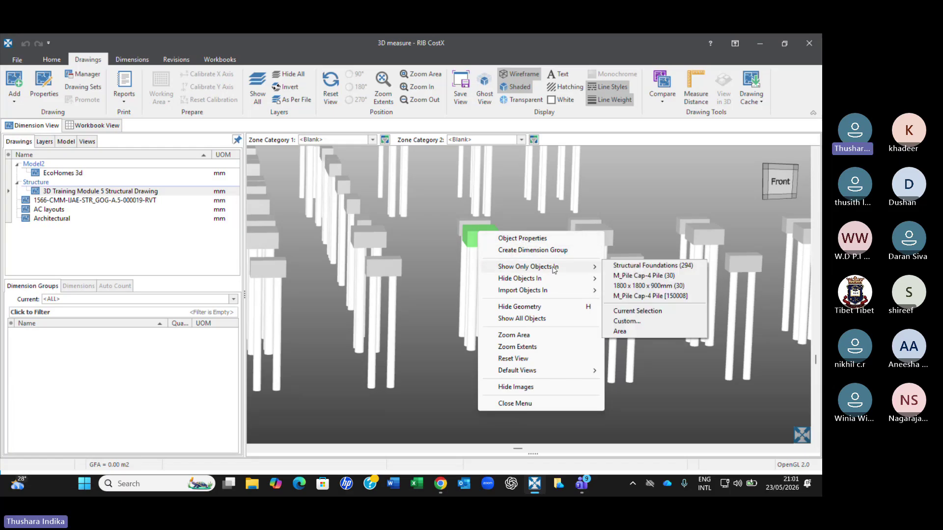
click(634, 276)
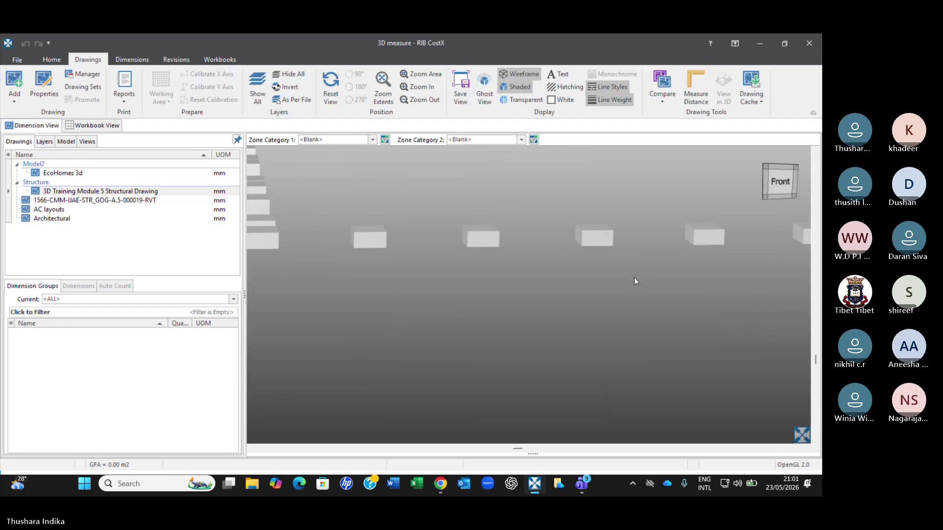
- Examine the layout of the isolated four-pile caps up close and from farther away
scroll(635, 278, down, 5)
scroll(626, 279, up, 2)
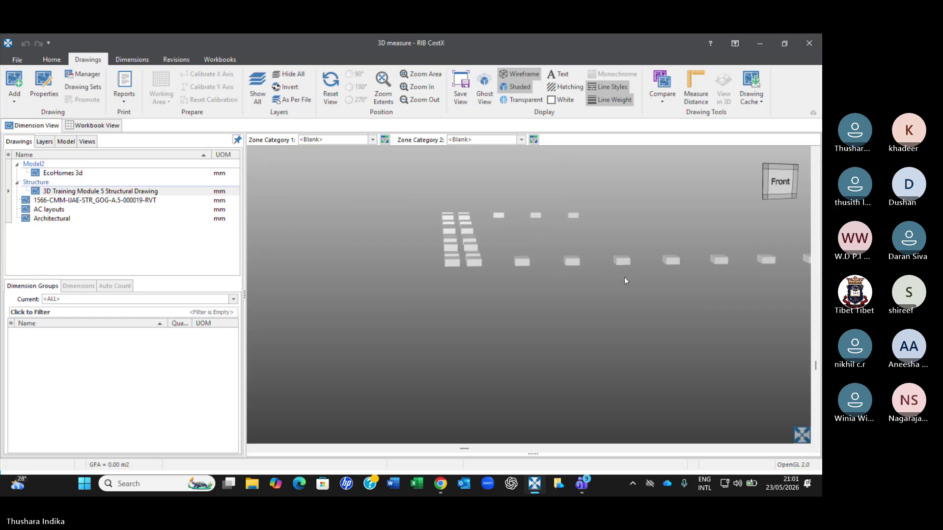
middle_drag(624, 278, 497, 298)
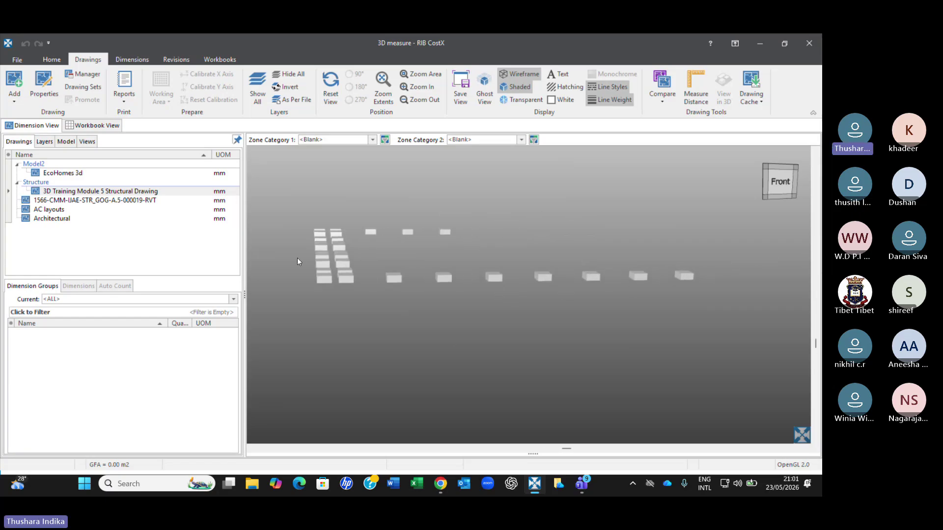
scroll(300, 225, up, 2)
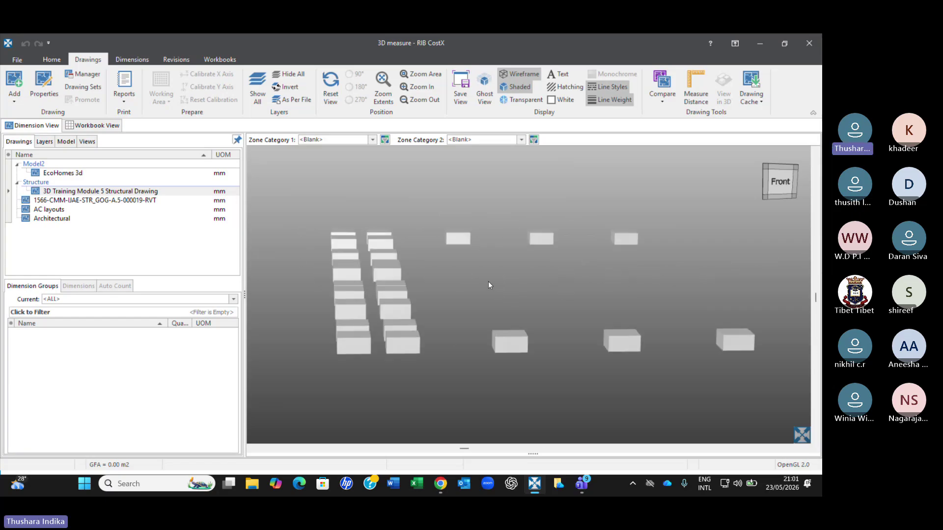
scroll(485, 283, down, 2)
middle_drag(483, 288, 427, 249)
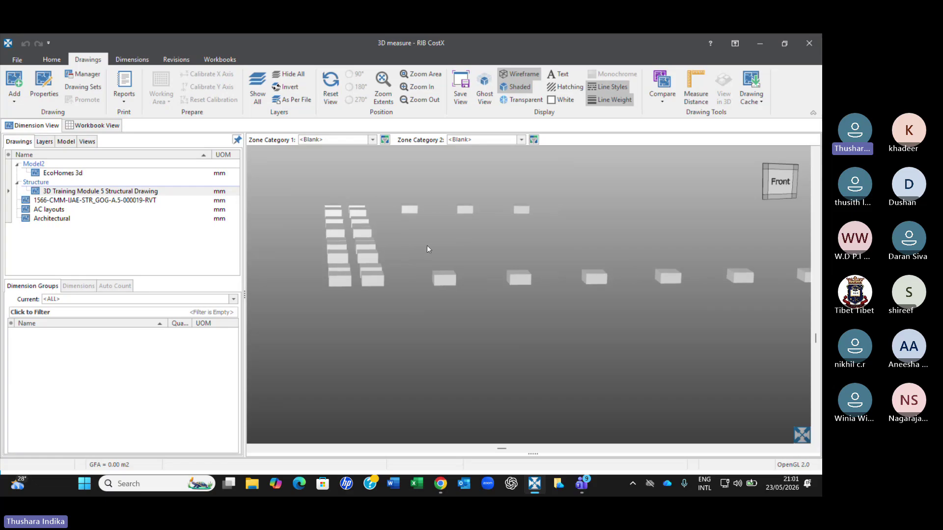
scroll(431, 252, down, 2)
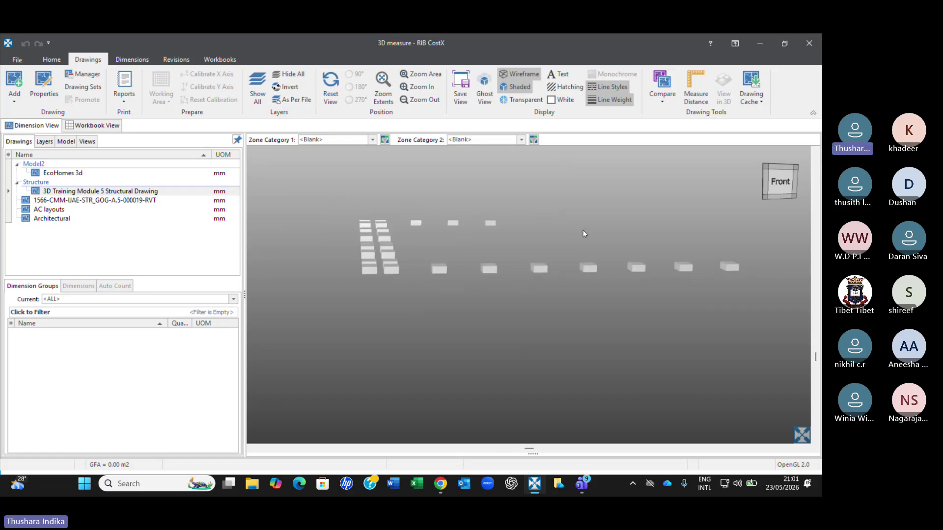
scroll(522, 244, up, 2)
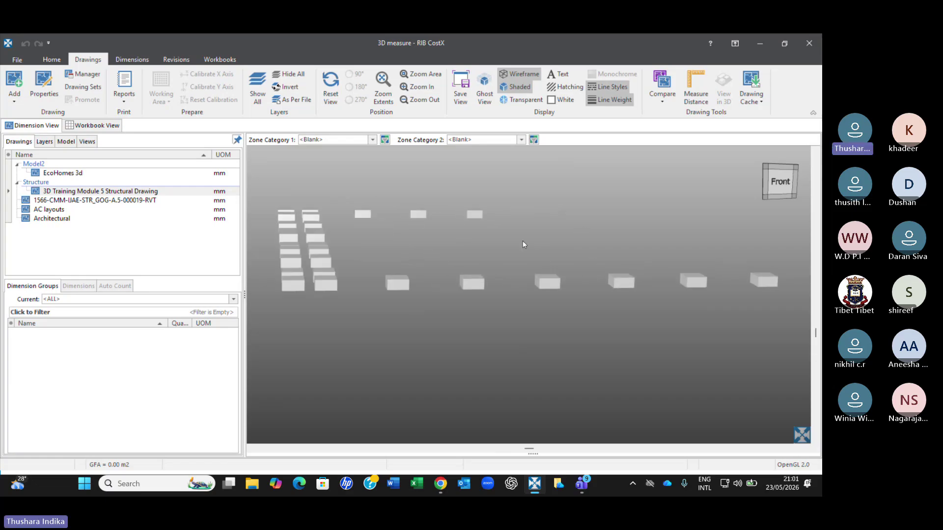
scroll(522, 244, down, 2)
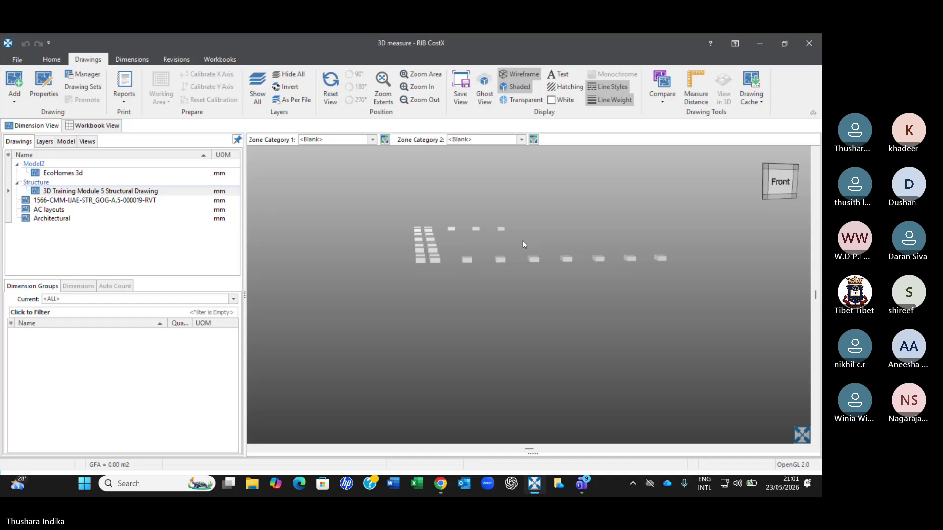
scroll(523, 243, up, 2)
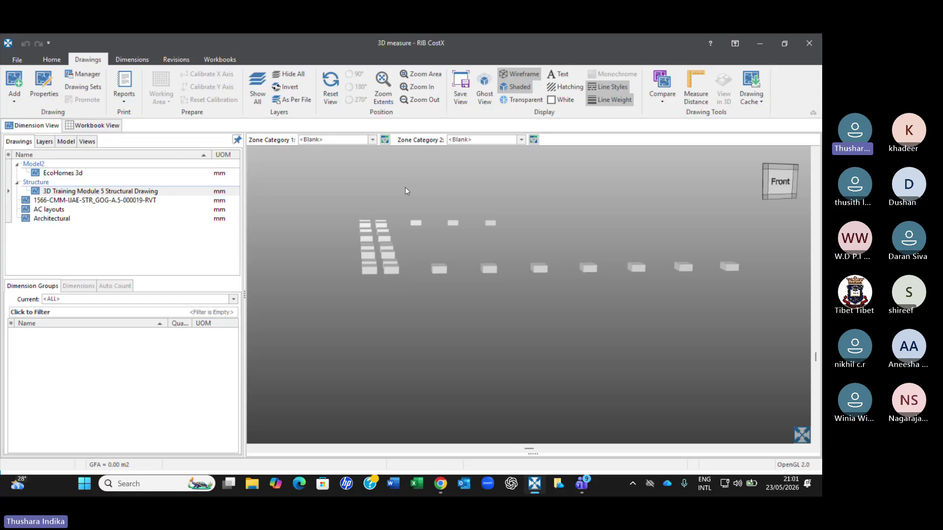
scroll(437, 285, up, 2)
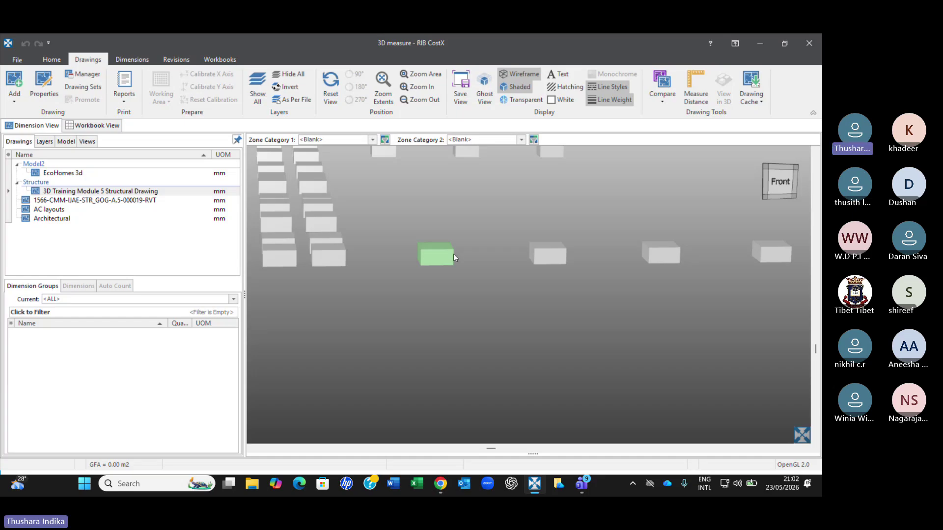
scroll(453, 255, down, 5)
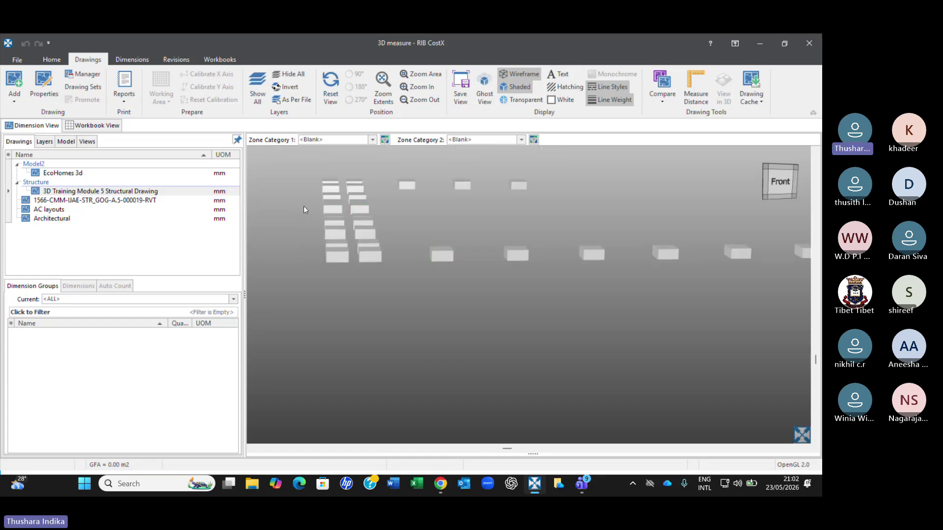
scroll(310, 179, up, 2)
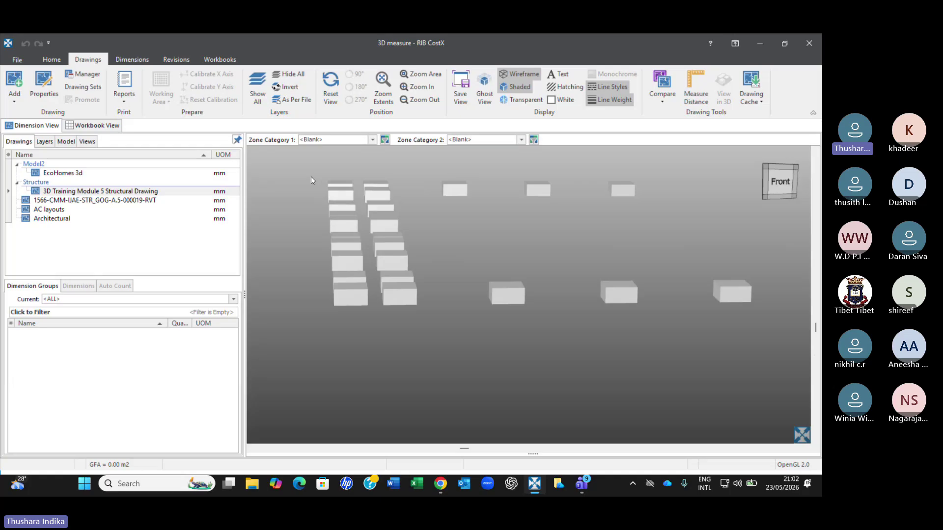
scroll(521, 301, up, 3)
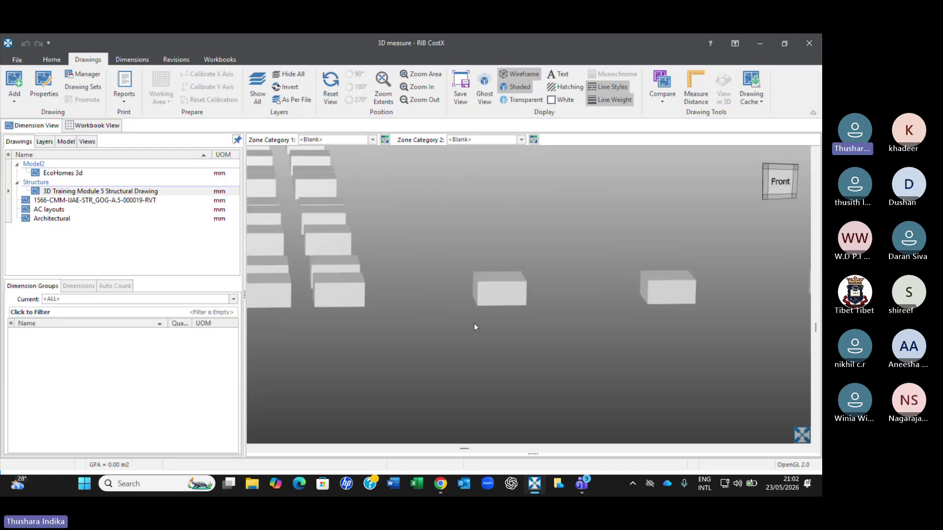
scroll(474, 324, down, 2)
mouse_move(496, 313)
mouse_down()
mouse_move(496, 302)
mouse_move(478, 315)
mouse_up()
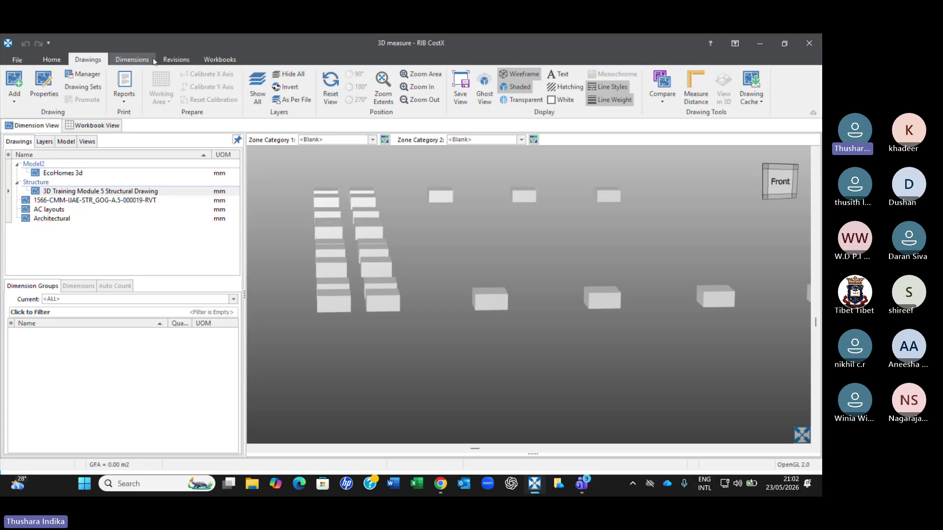
- Import dimensions for the visible objects only, using the BIM template BIM Import Revit General.xslt
click(124, 64)
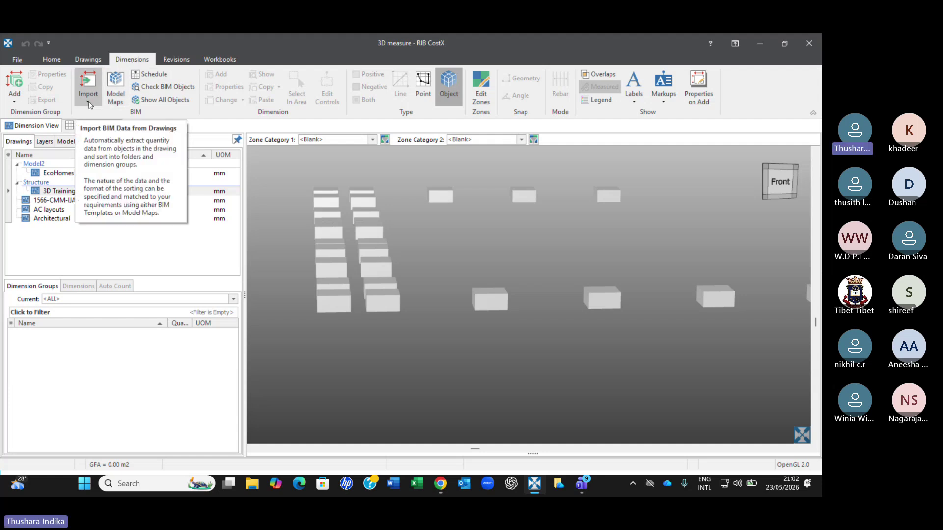
click(89, 103)
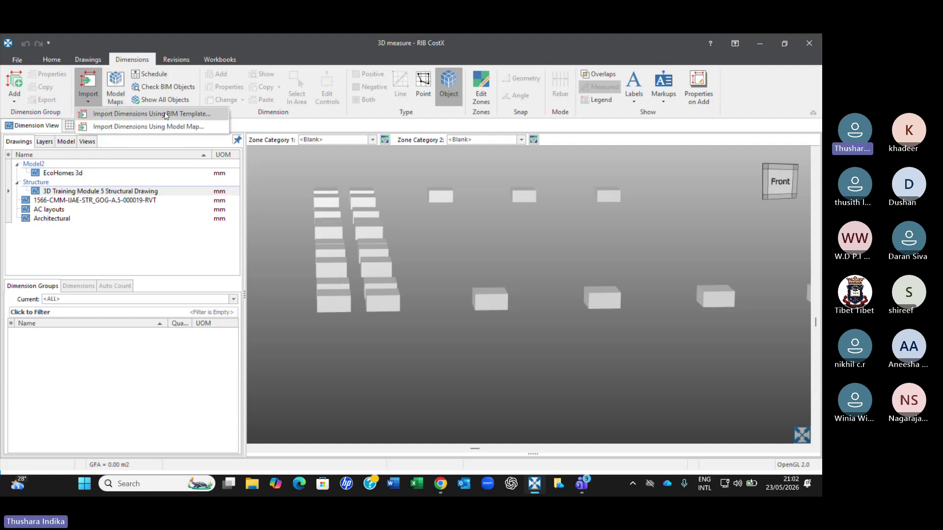
click(167, 115)
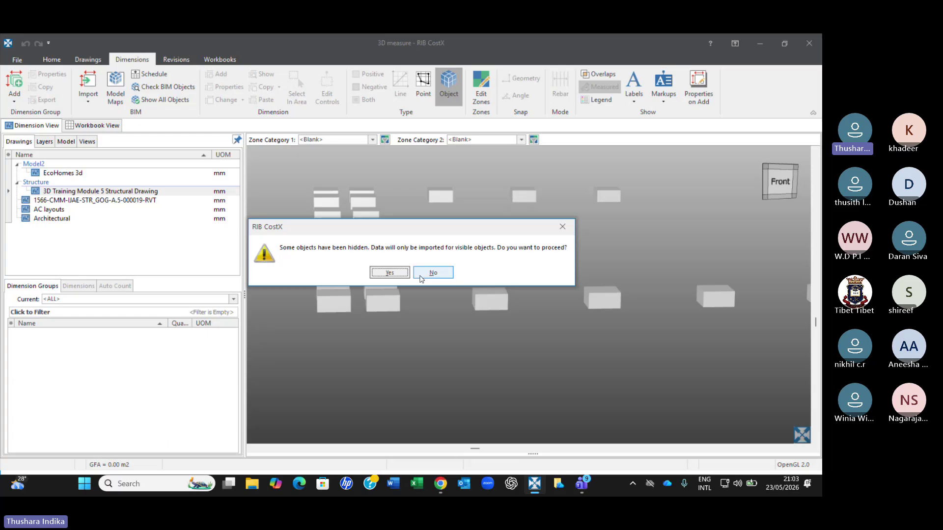
click(389, 273)
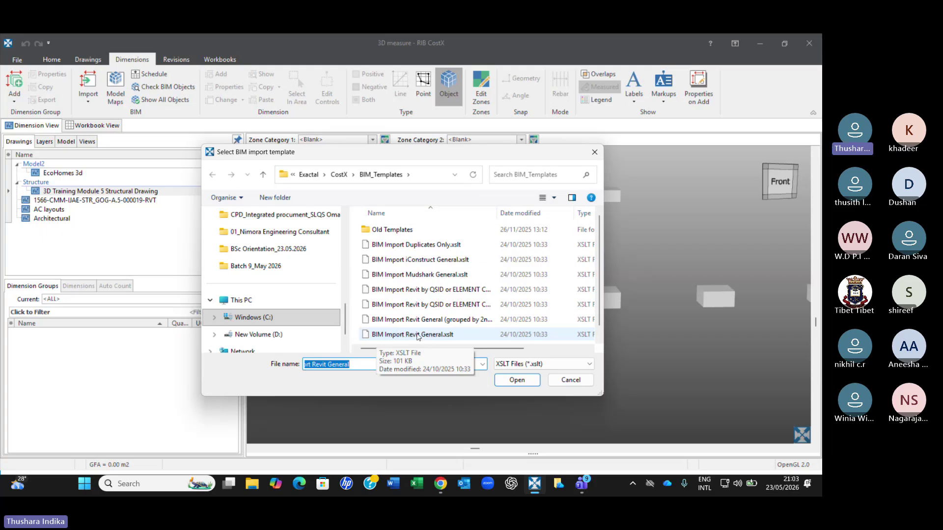
click(427, 335)
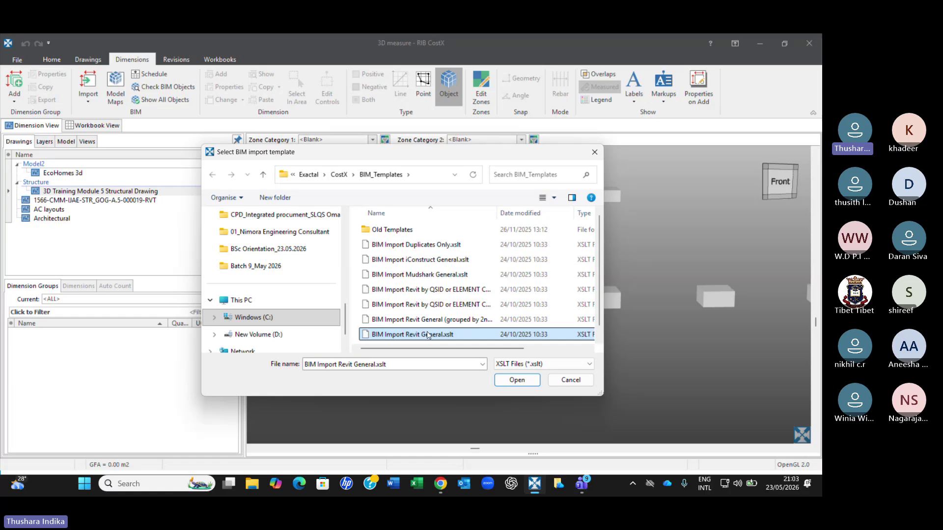
click(517, 380)
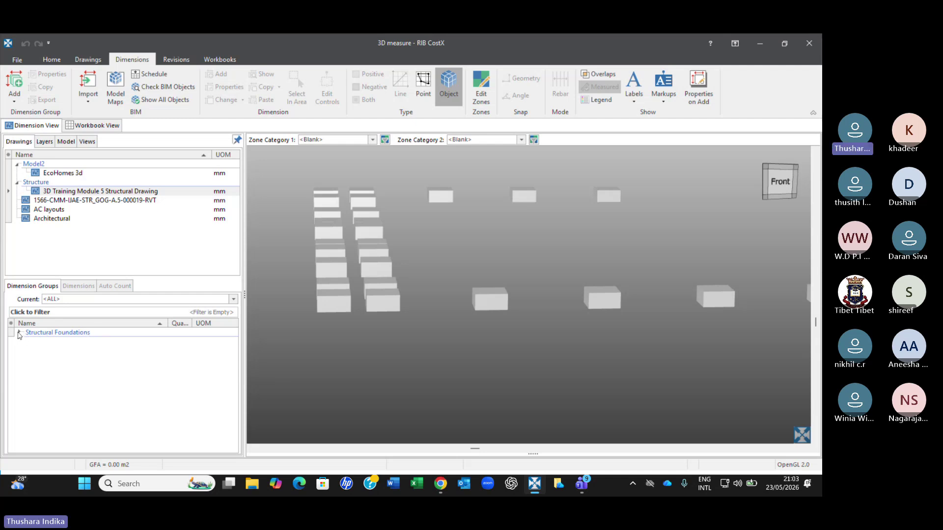
- Expand the Structural Foundations folder and select the M_Pile Cap-4 Pile 1800 x 1800 x 900mm dimension group to highlight its measured objects
click(19, 333)
click(20, 333)
click(20, 333)
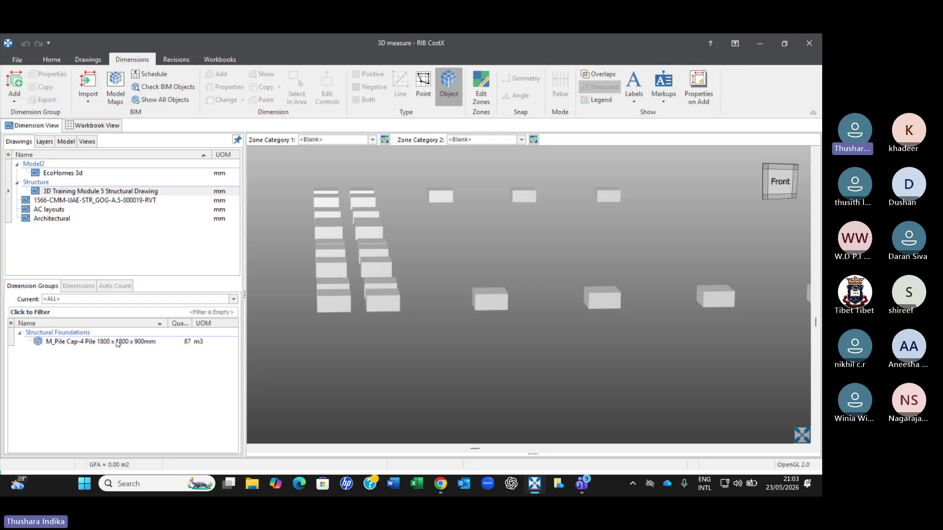
click(143, 344)
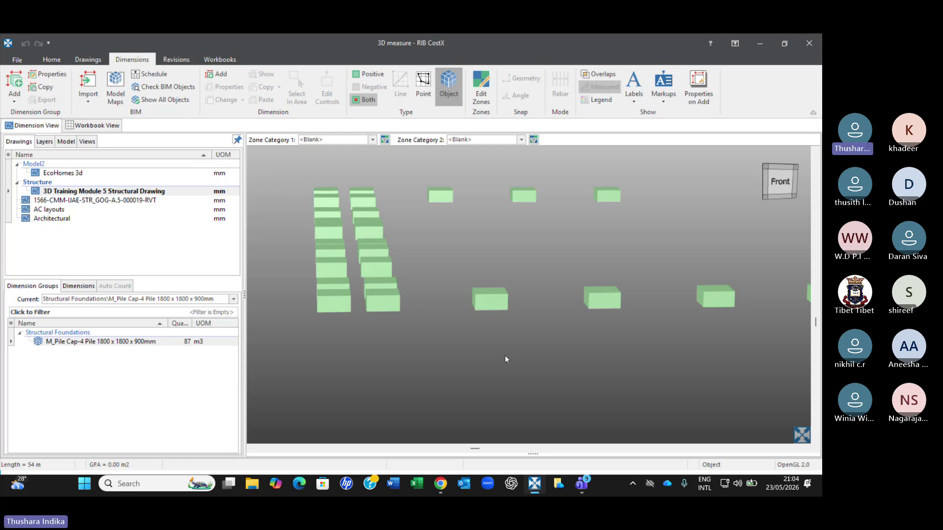
- Examine the objects measured in the M_Pile Cap-4 Pile 1800 x 1800 x 900mm group, selecting the nearest corner pile cap
click(98, 342)
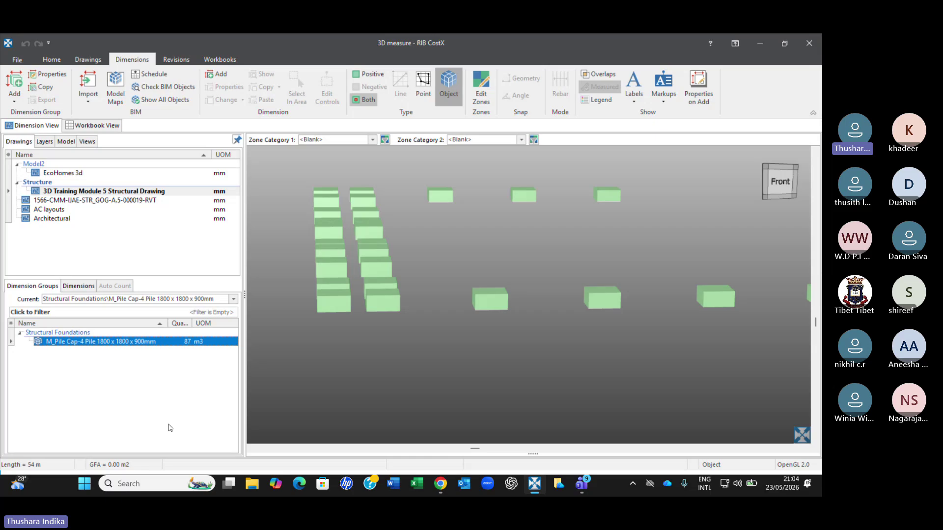
click(370, 253)
click(334, 333)
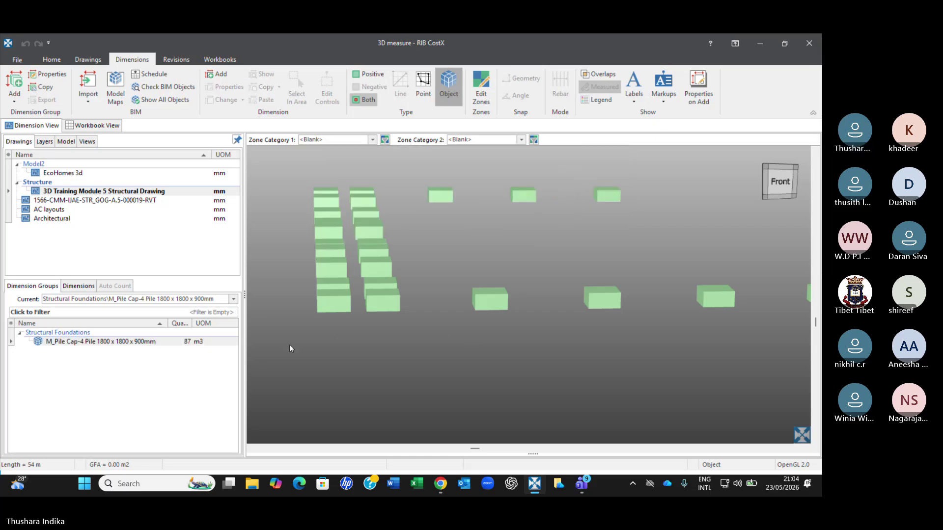
click(49, 341)
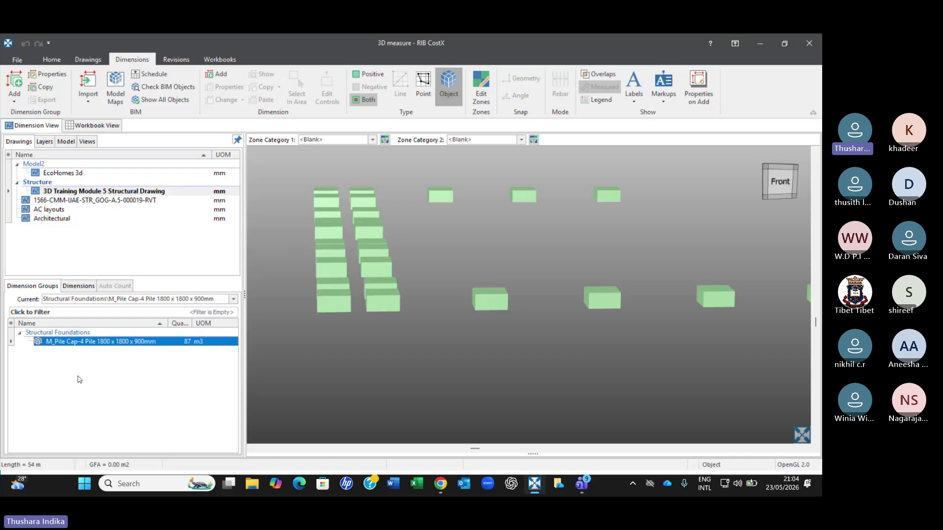
click(385, 158)
click(466, 303)
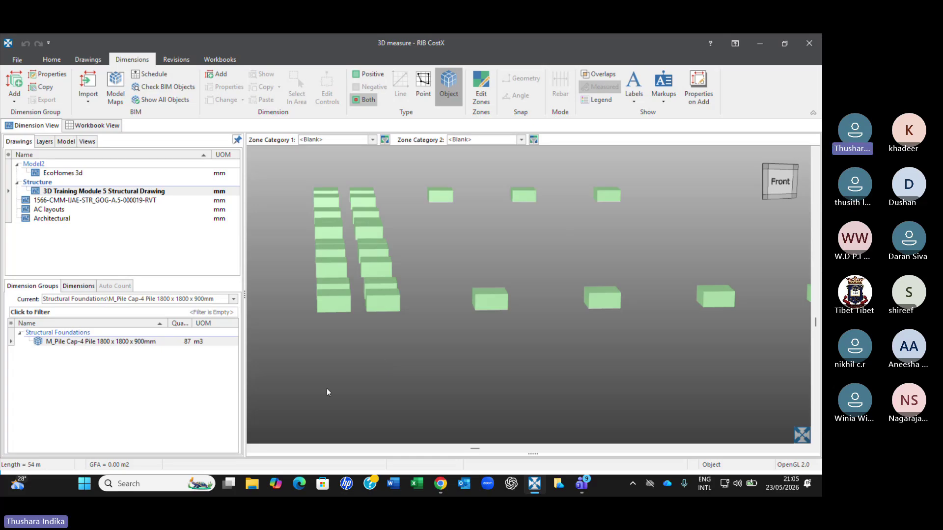
click(74, 341)
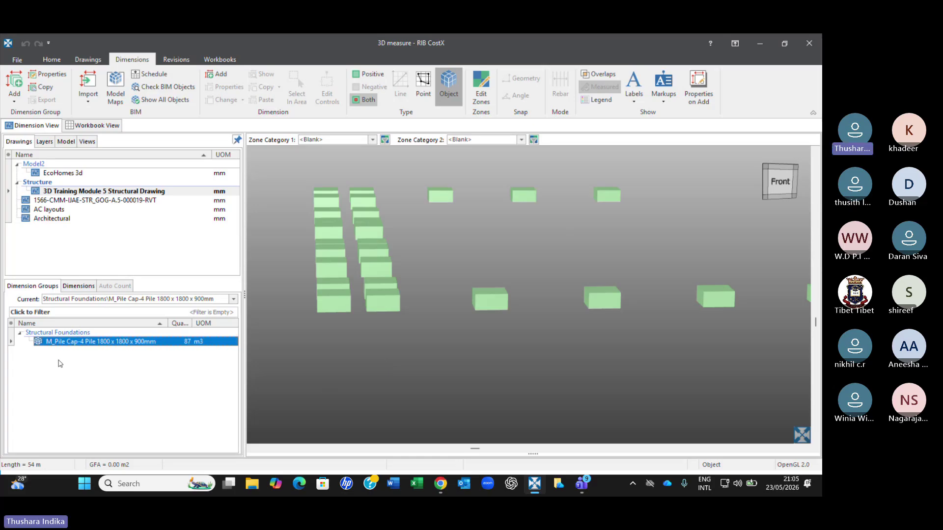
click(341, 307)
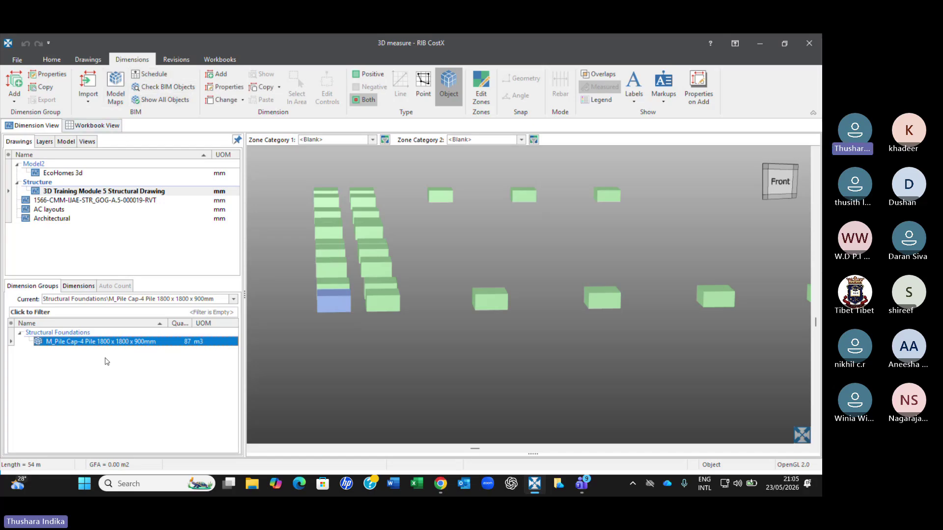
mouse_move(95, 344)
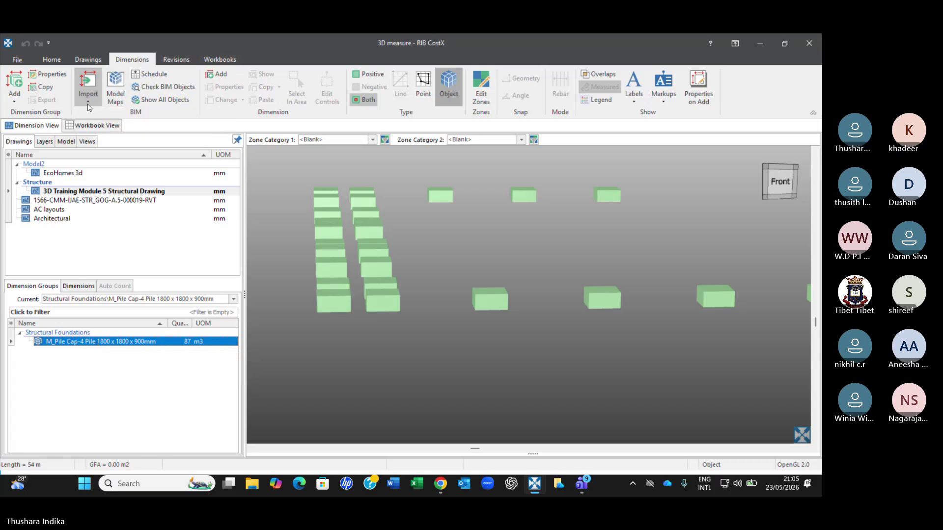
- Try to repeat the dimension import for visible objects only, using the BIM template BIM Import Revit General.xslt
click(87, 106)
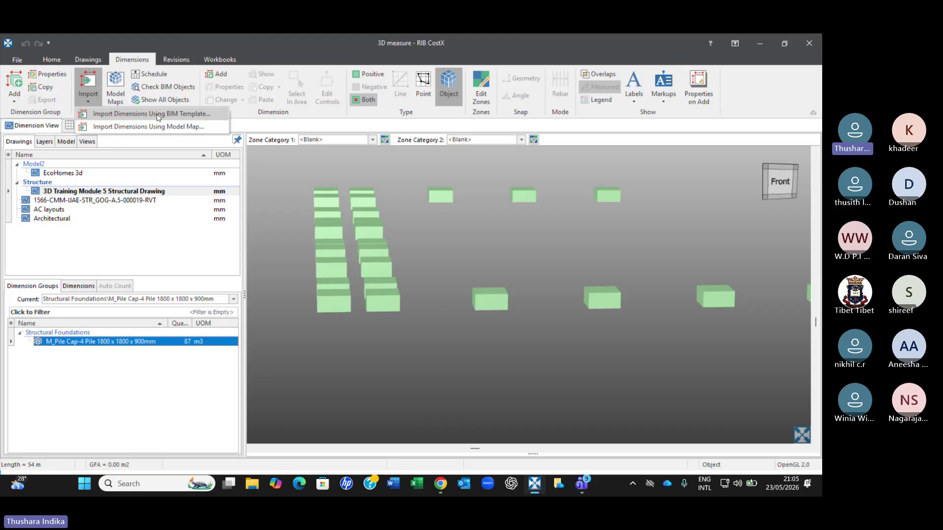
click(158, 117)
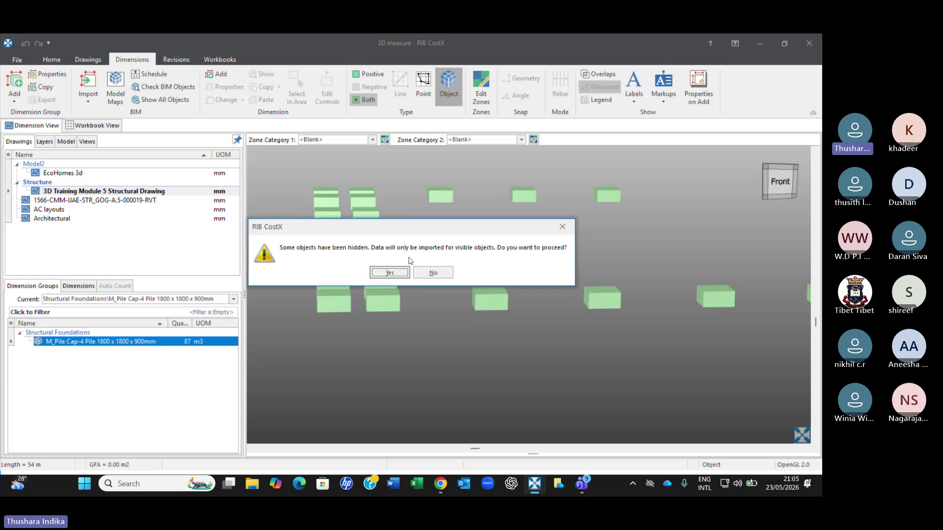
click(388, 273)
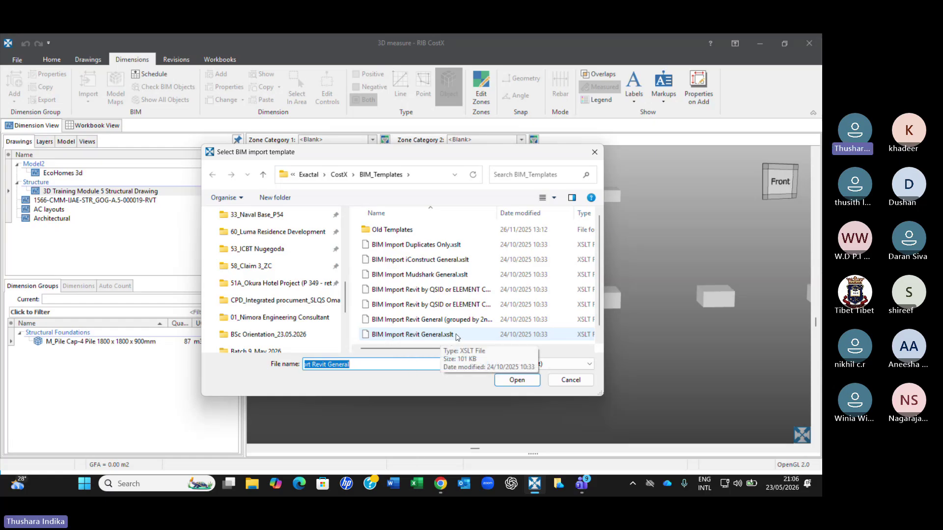
click(426, 336)
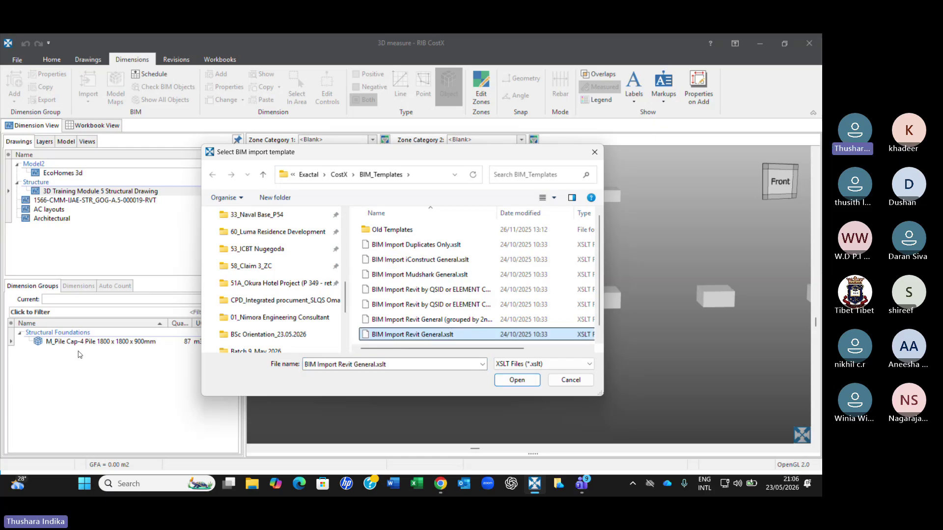
key(Return)
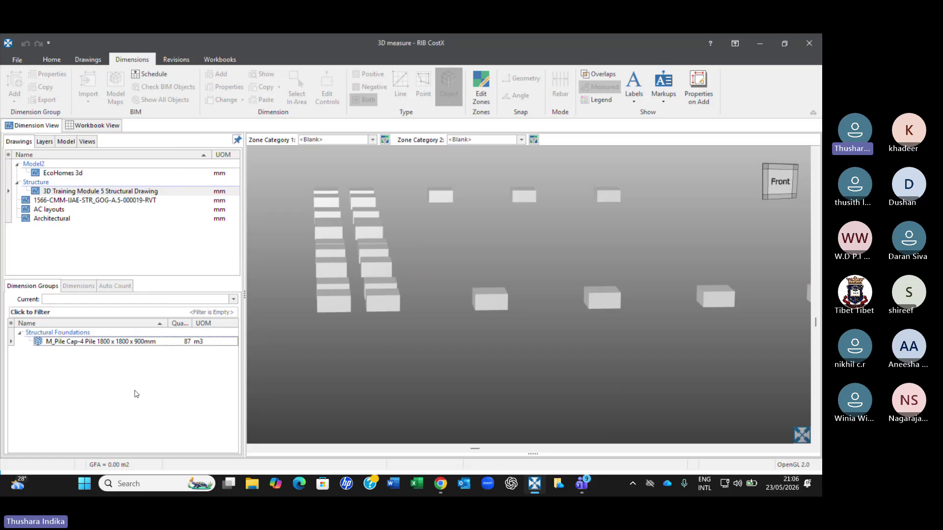
mouse_move(138, 345)
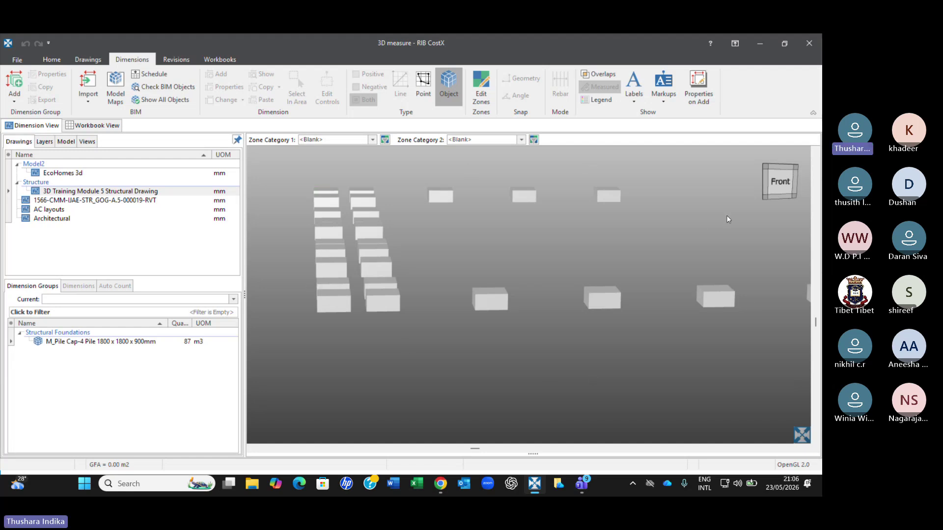
click(45, 356)
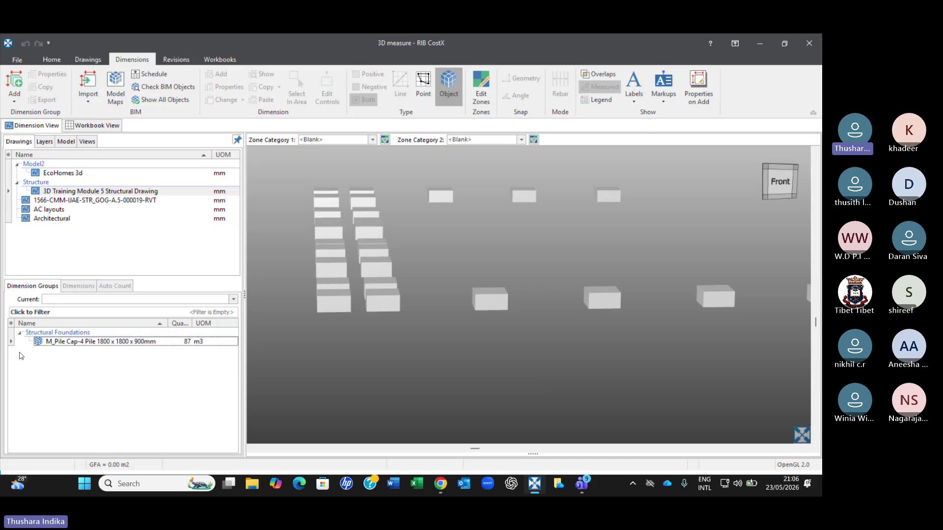
click(378, 349)
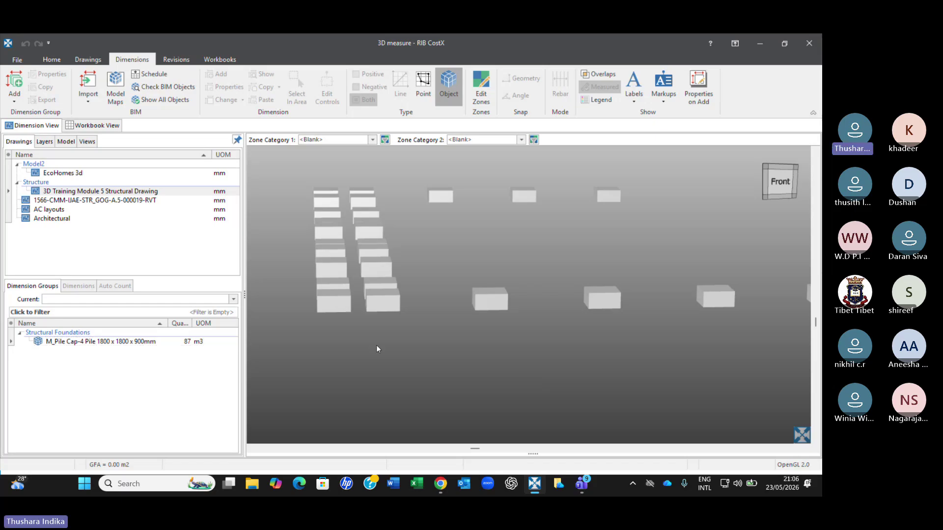
click(91, 376)
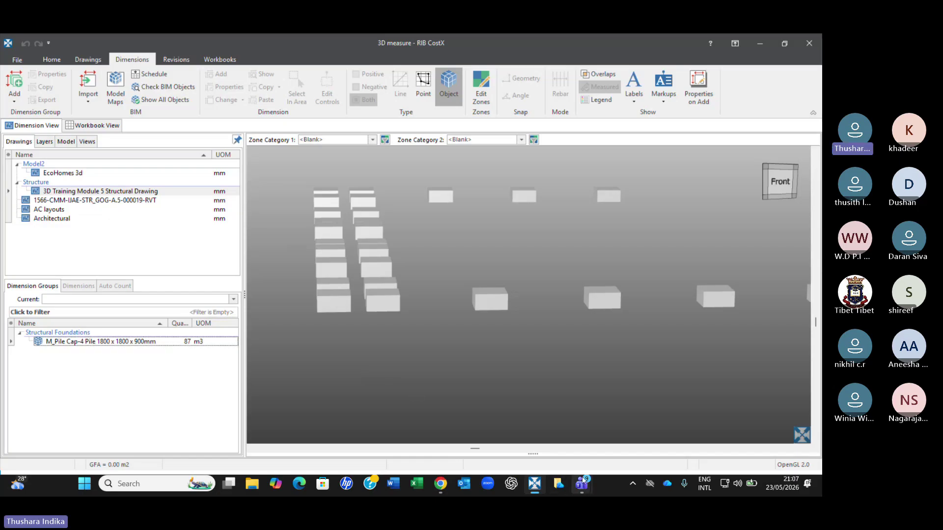
- Switch to Microsoft Teams, read the participants' replies in the meeting chat, and return to RIB CostX
mouse_move(582, 483)
click(534, 434)
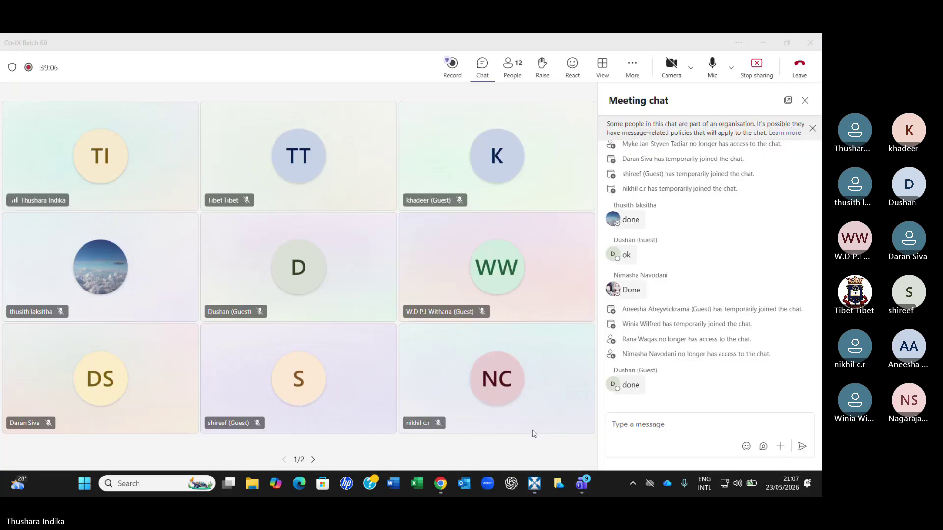
click(485, 75)
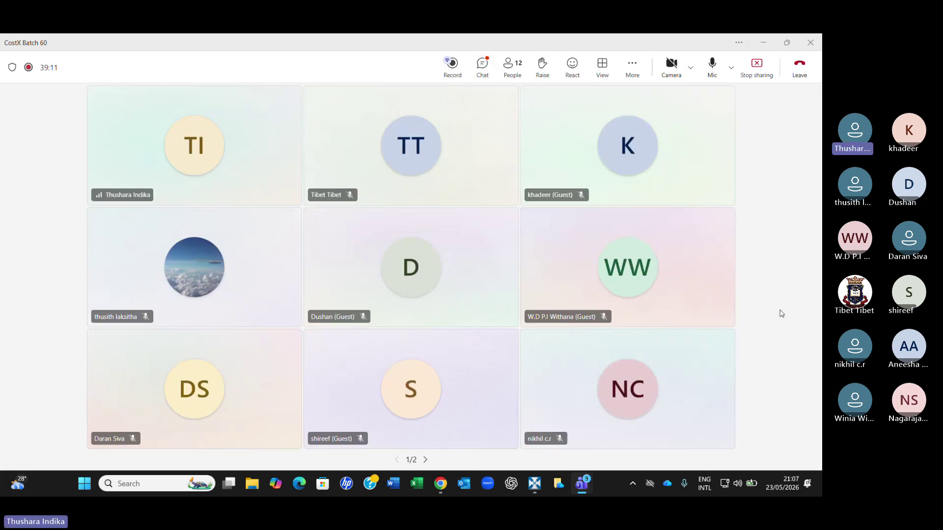
click(482, 67)
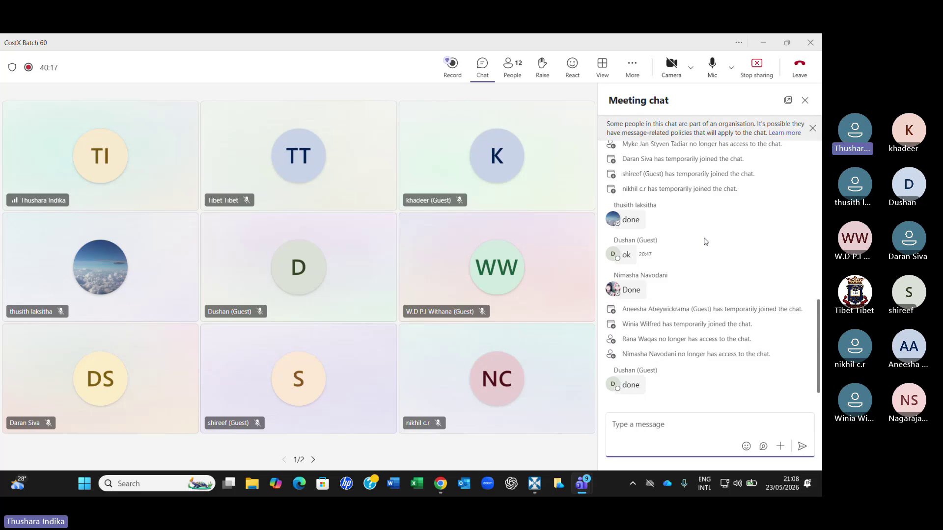
click(533, 486)
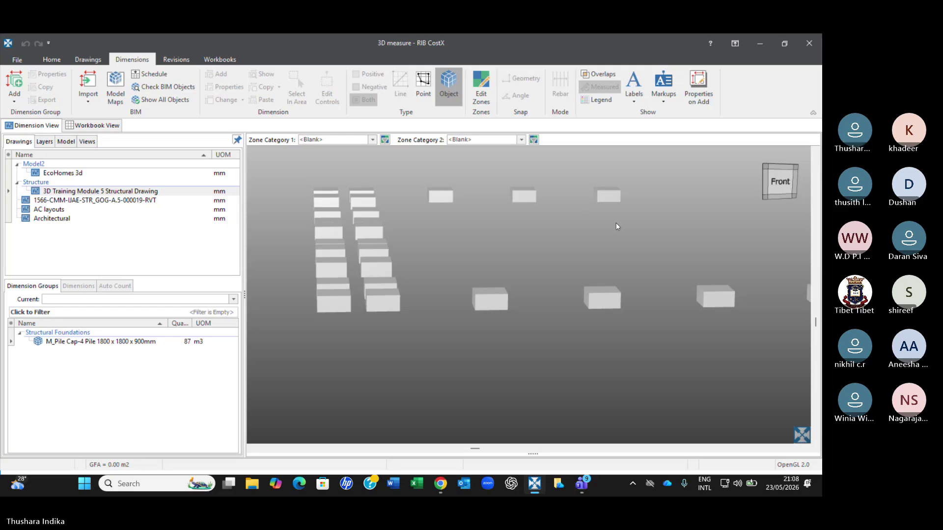
- Show all objects of the structural model again and view the pile caps beneath the lowest slab up close
right_click(434, 254)
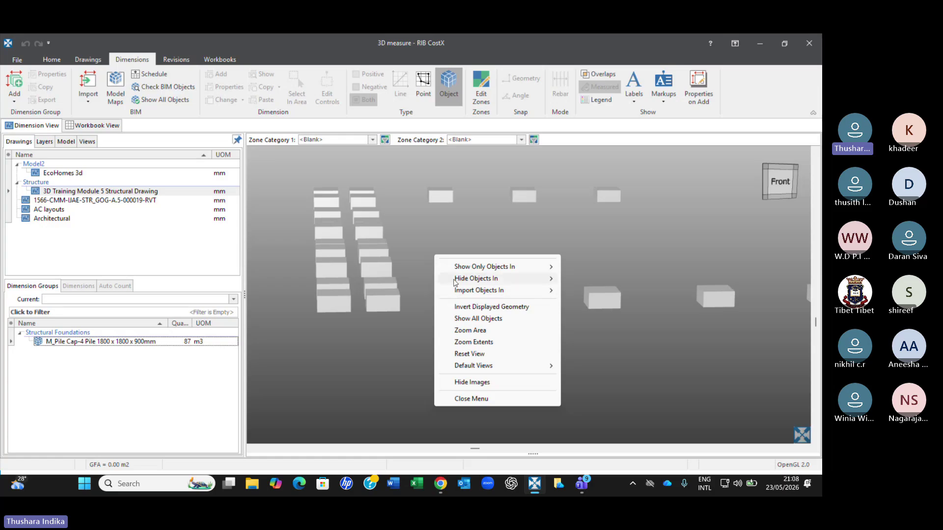
click(474, 318)
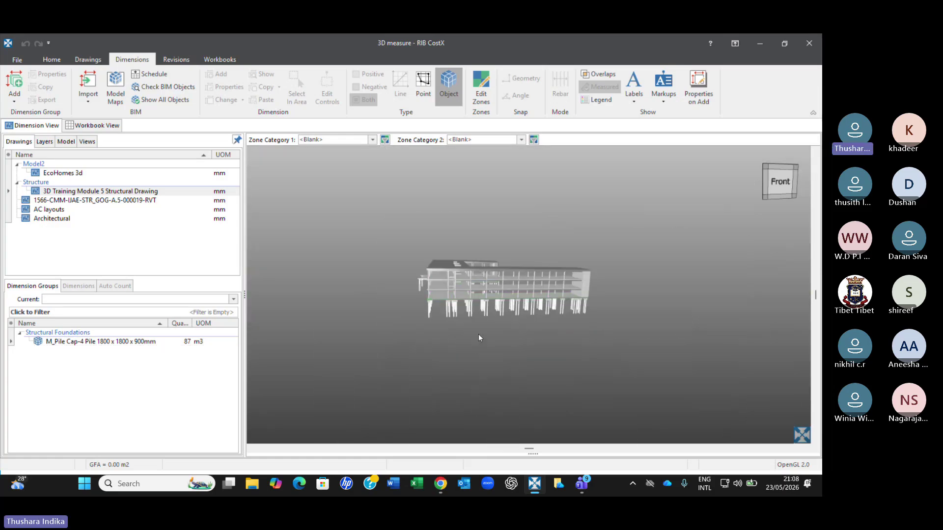
scroll(481, 326, up, 4)
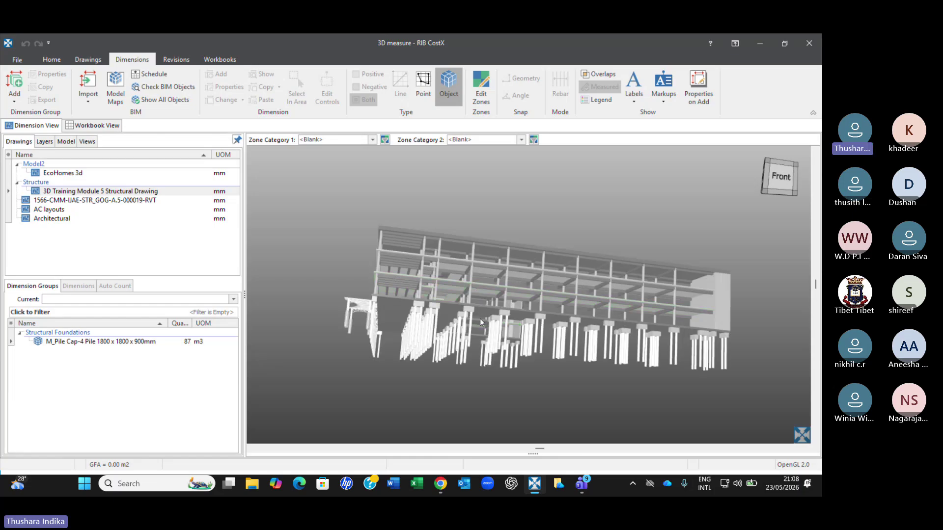
scroll(469, 315, up, 5)
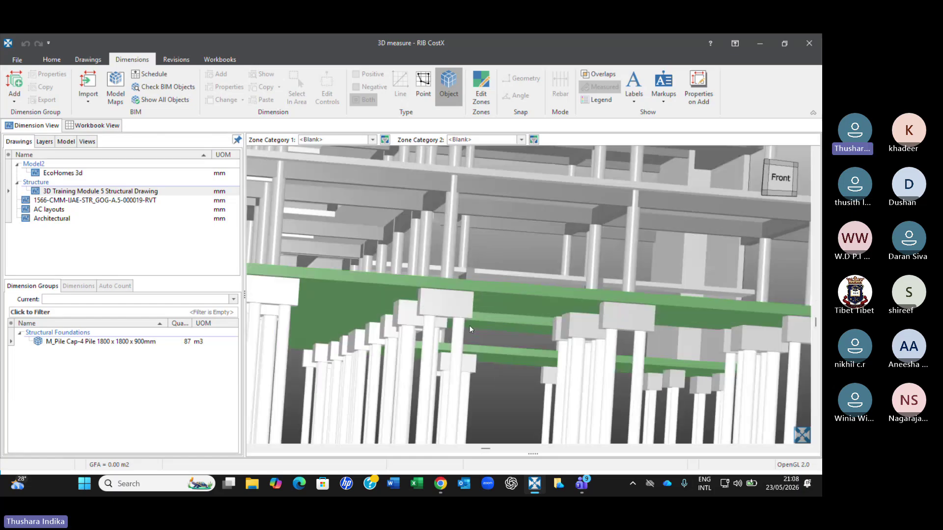
- Isolate a single two-pile cap beneath the slab using Current Selection, and restore the display of all objects
right_click(451, 307)
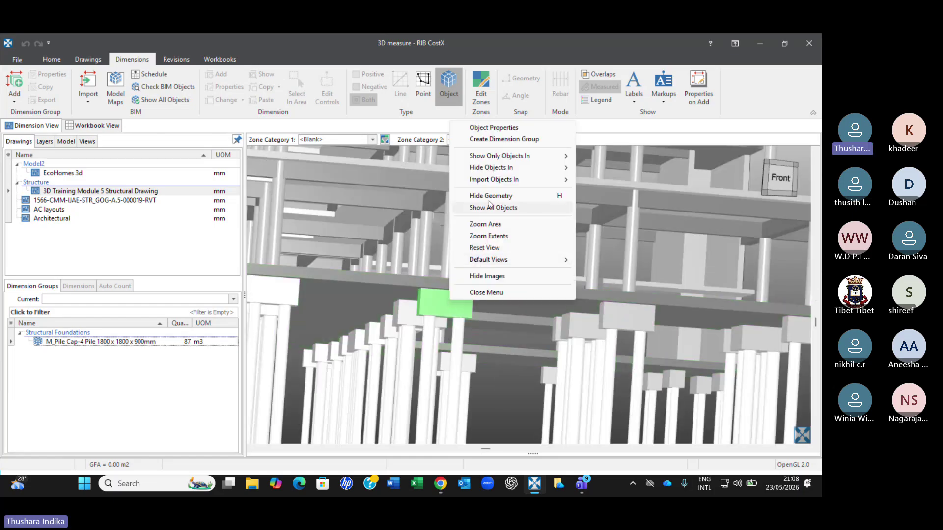
mouse_move(493, 156)
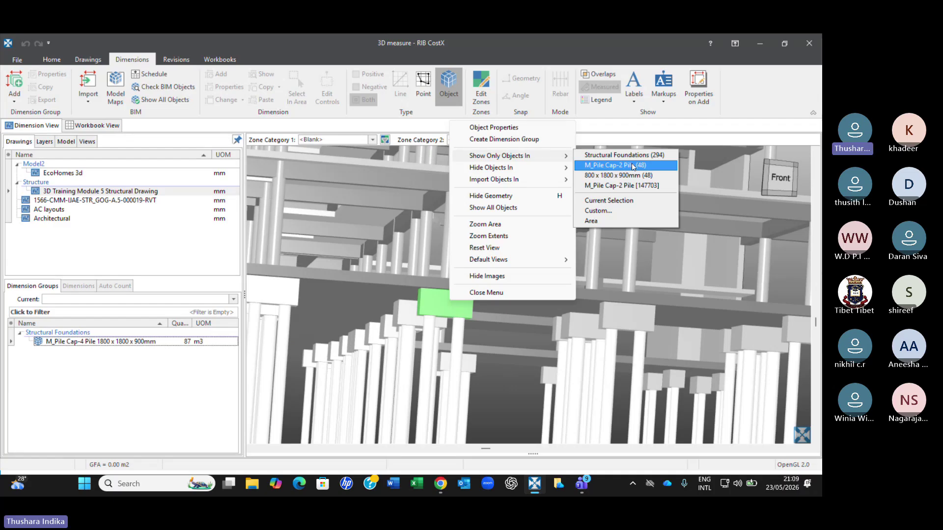
click(607, 201)
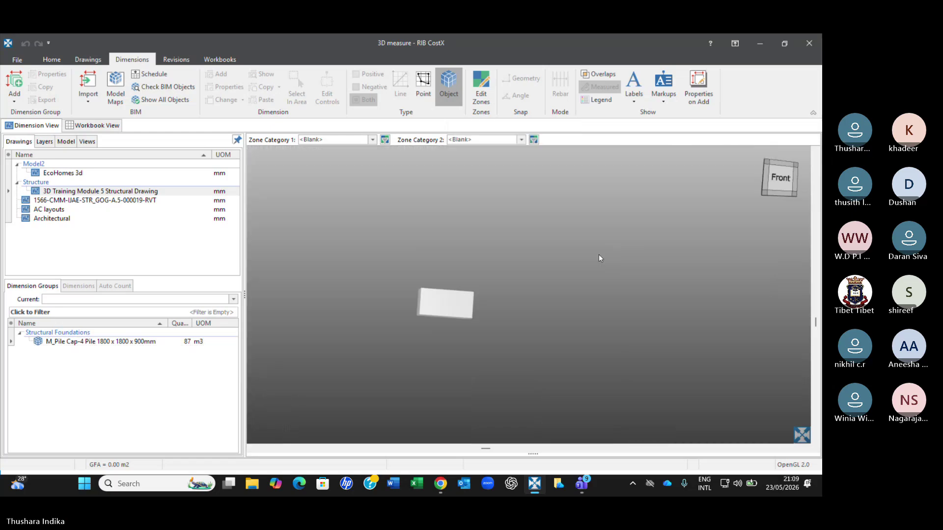
right_click(553, 304)
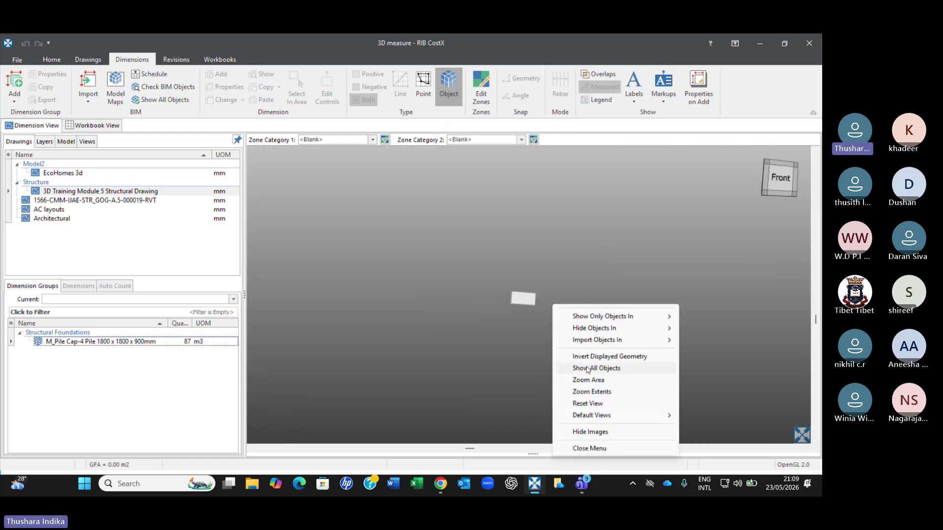
click(584, 367)
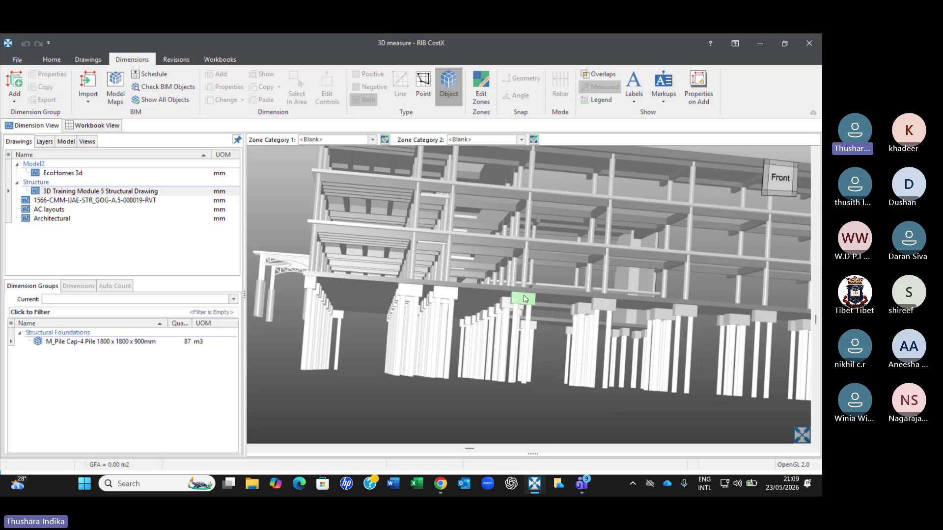
- Show only the M_Pile Cap-2 Pile objects, using a two-pile cap beneath the slab as the reference, and inspect their layout
right_click(523, 303)
mouse_move(590, 151)
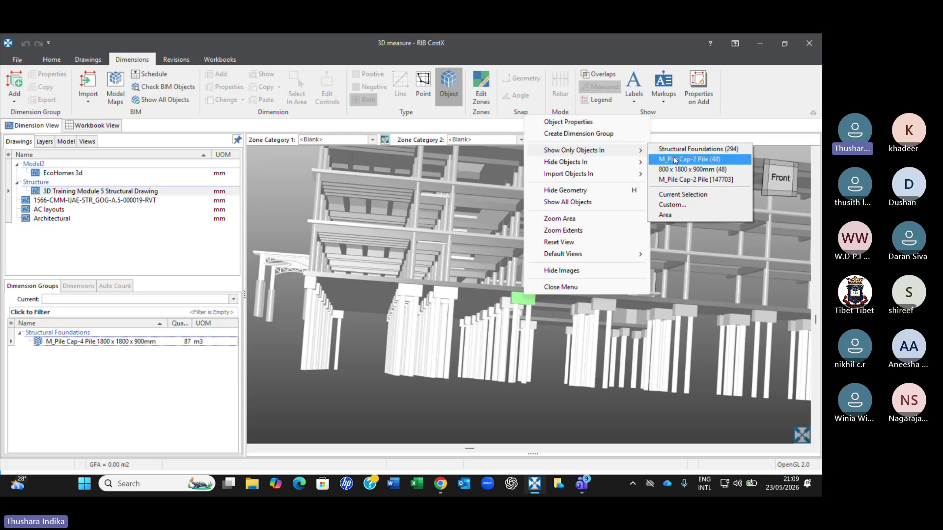
click(678, 160)
drag(589, 363, 565, 380)
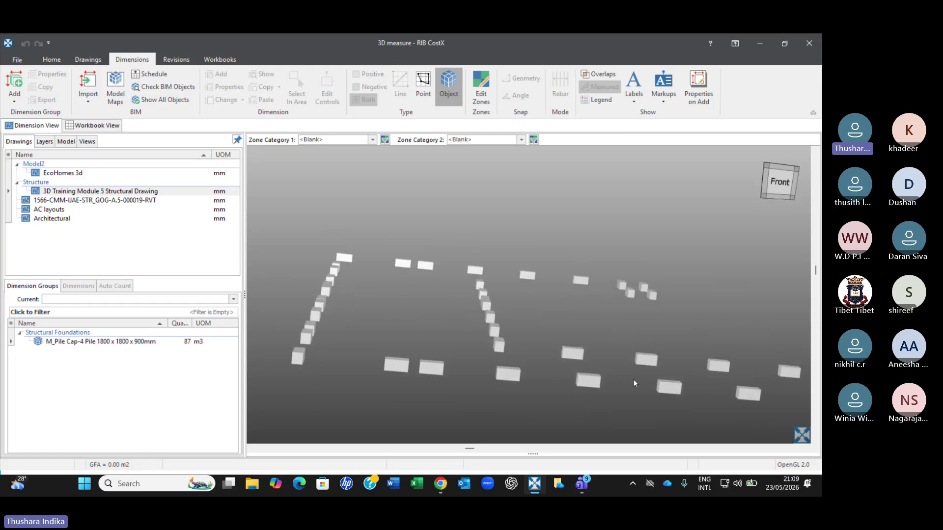
scroll(654, 391, down, 3)
middle_drag(654, 391, 499, 292)
drag(498, 292, 311, 330)
scroll(473, 284, up, 5)
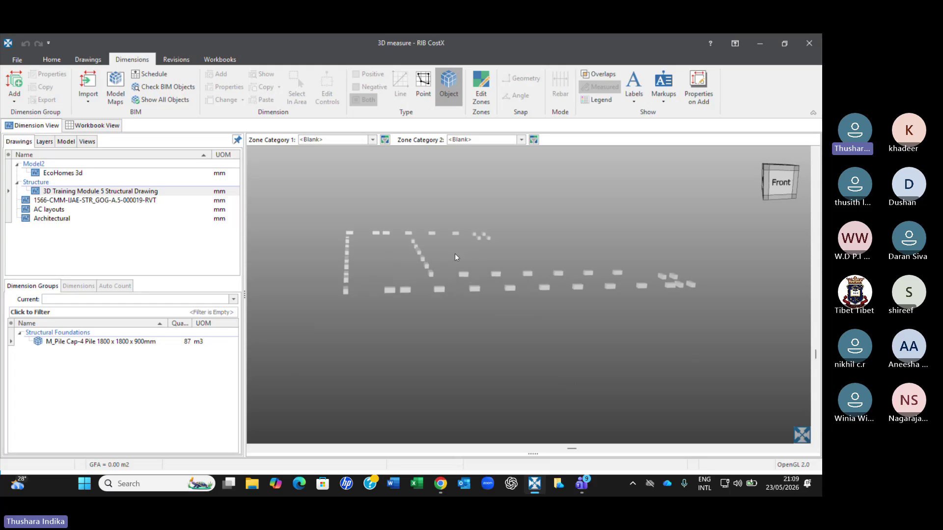
mouse_move(464, 281)
mouse_down()
mouse_move(478, 285)
mouse_move(467, 283)
mouse_up()
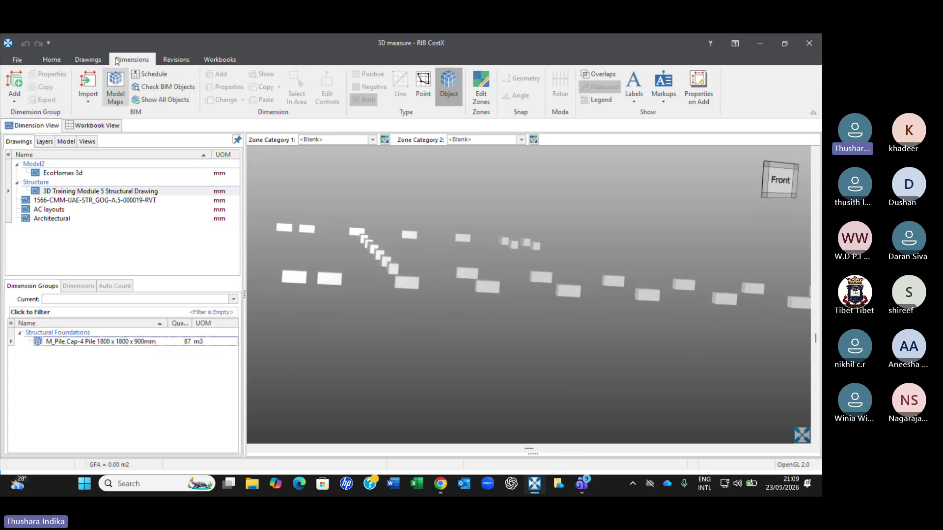
click(93, 101)
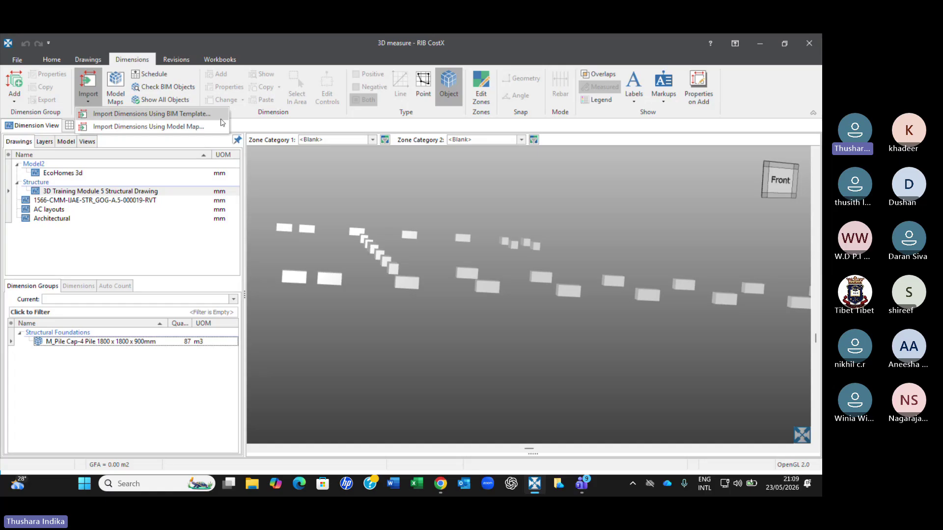
click(209, 114)
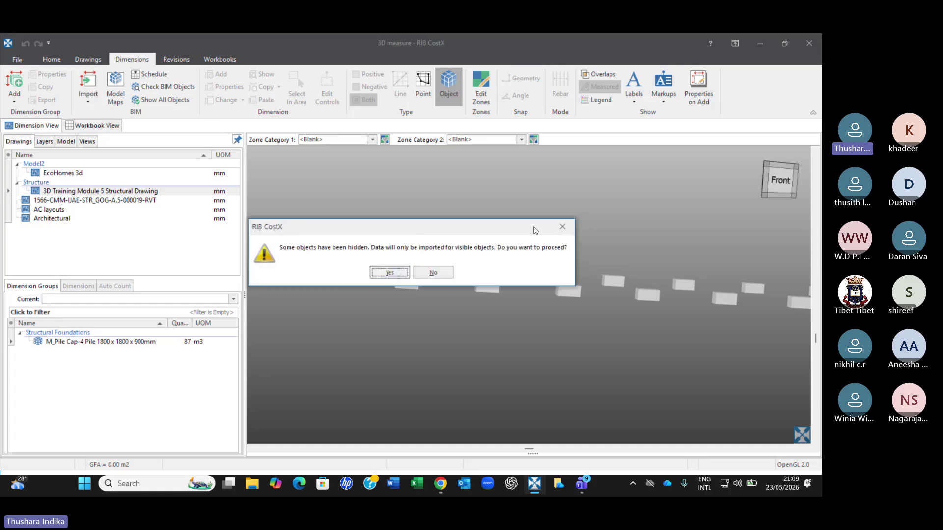
click(390, 273)
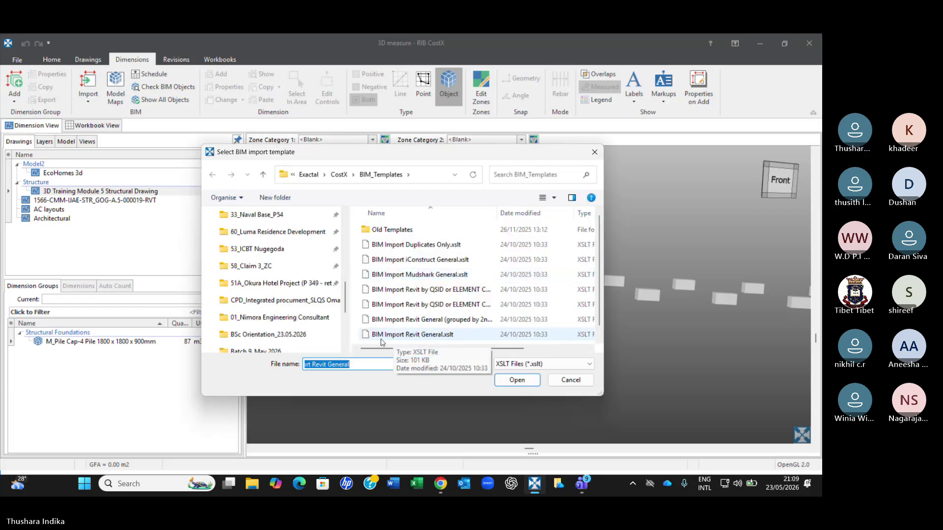
click(453, 336)
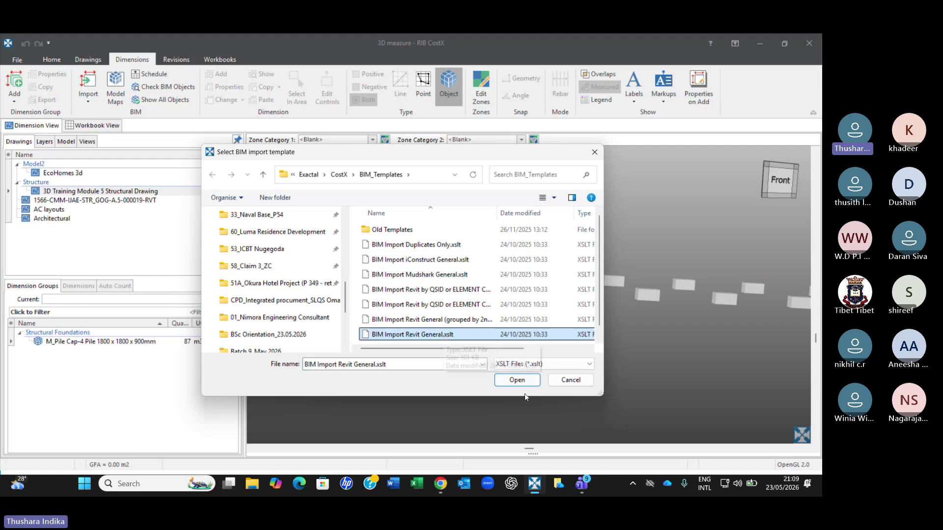
click(517, 381)
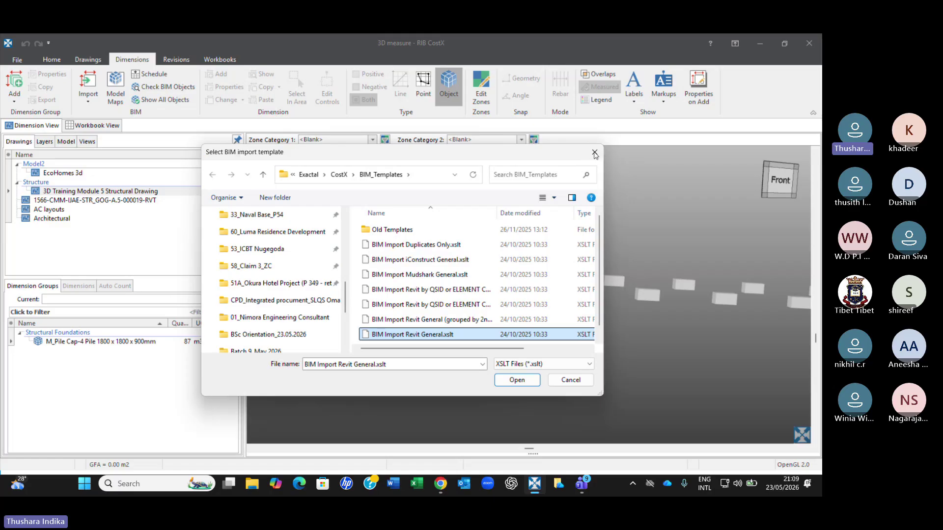
click(594, 155)
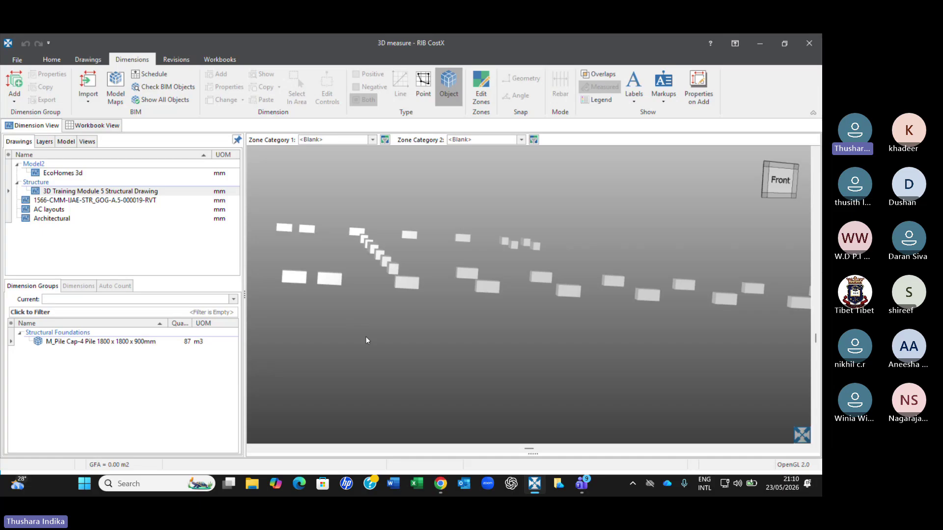
scroll(367, 337, down, 2)
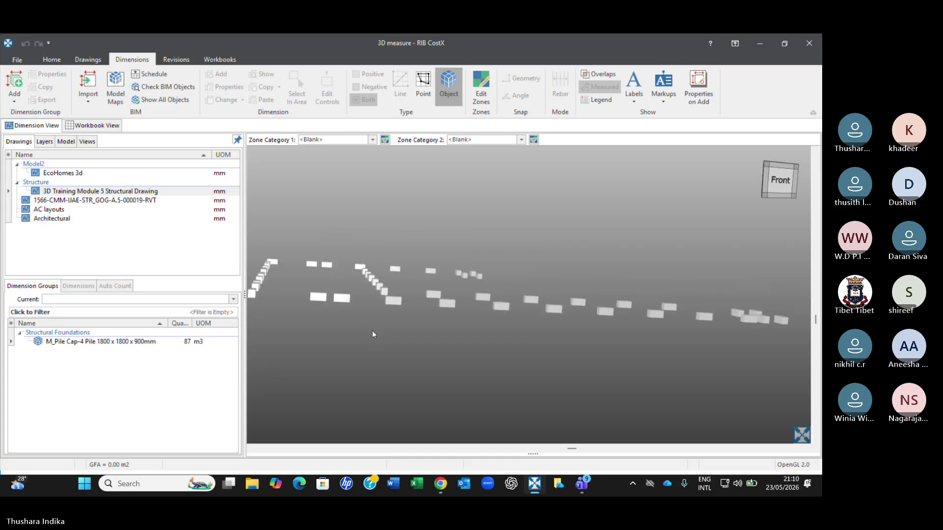
middle_drag(373, 329, 426, 295)
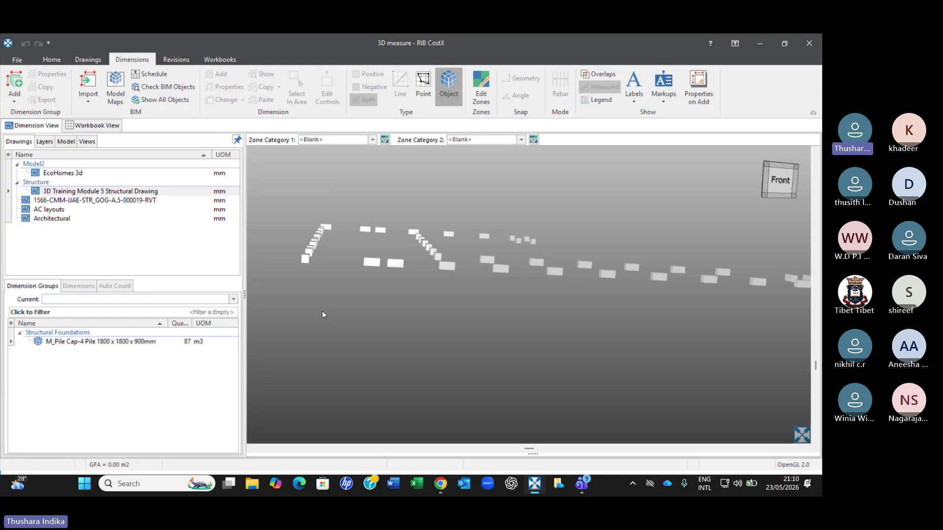
click(197, 340)
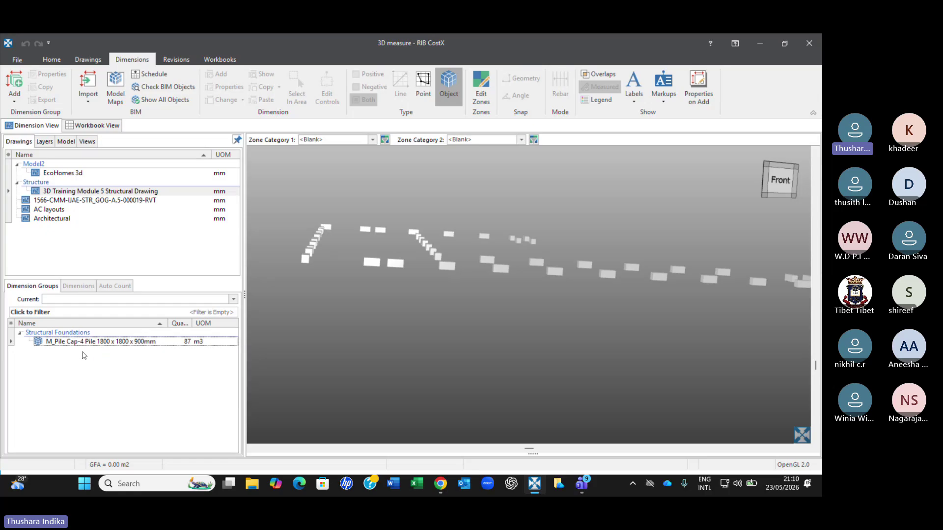
- Generate a workbook named Pile caps from the dimension groups, with all available zones included
mouse_move(83, 345)
click(219, 60)
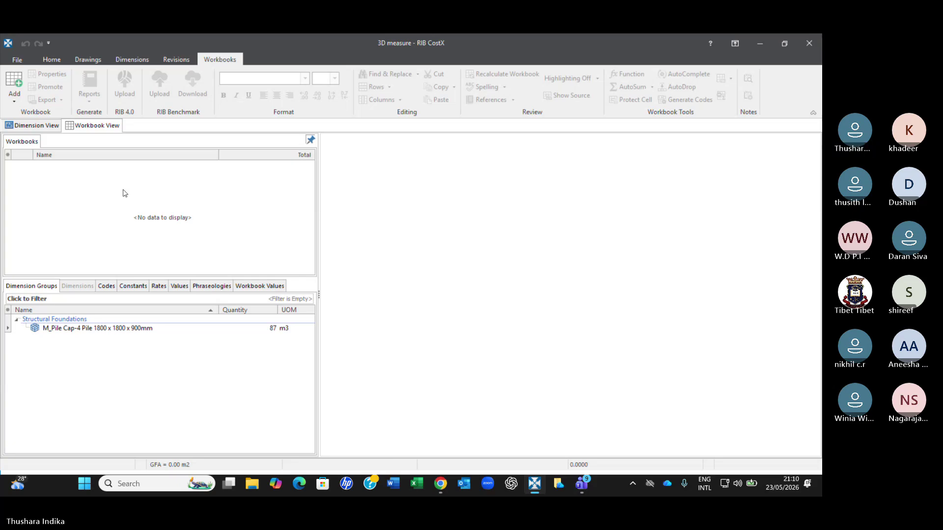
click(15, 101)
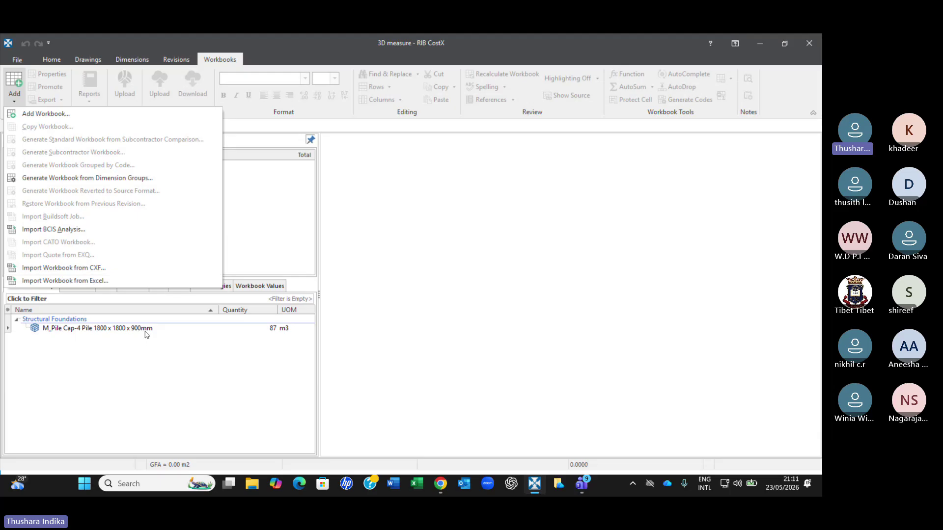
mouse_move(142, 332)
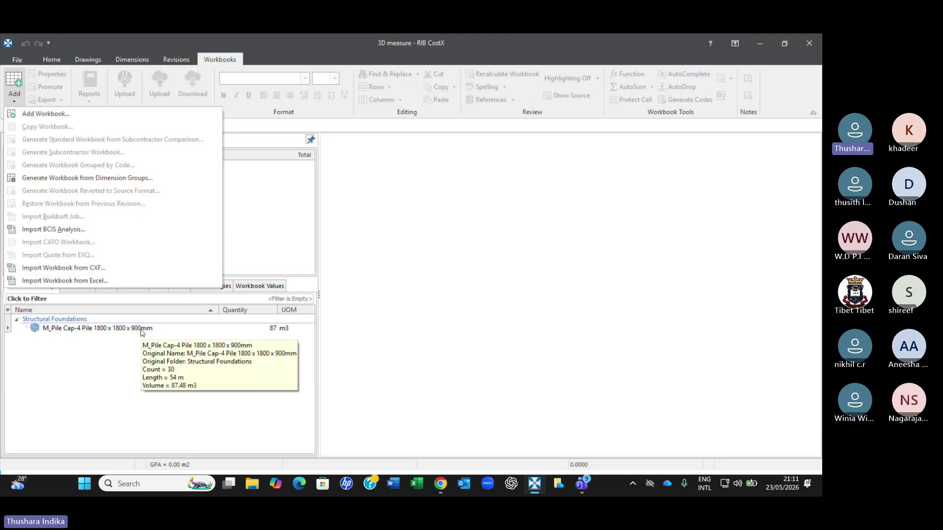
click(86, 179)
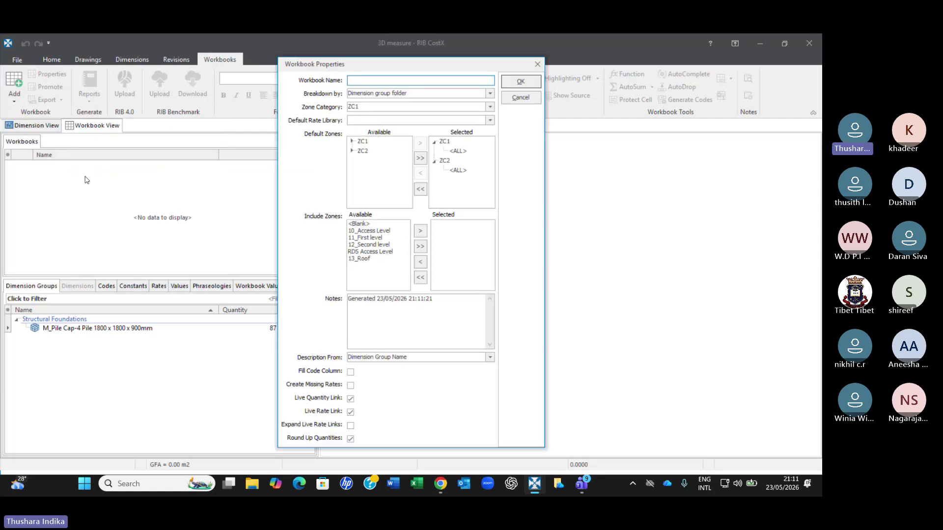
text(Pile caps)
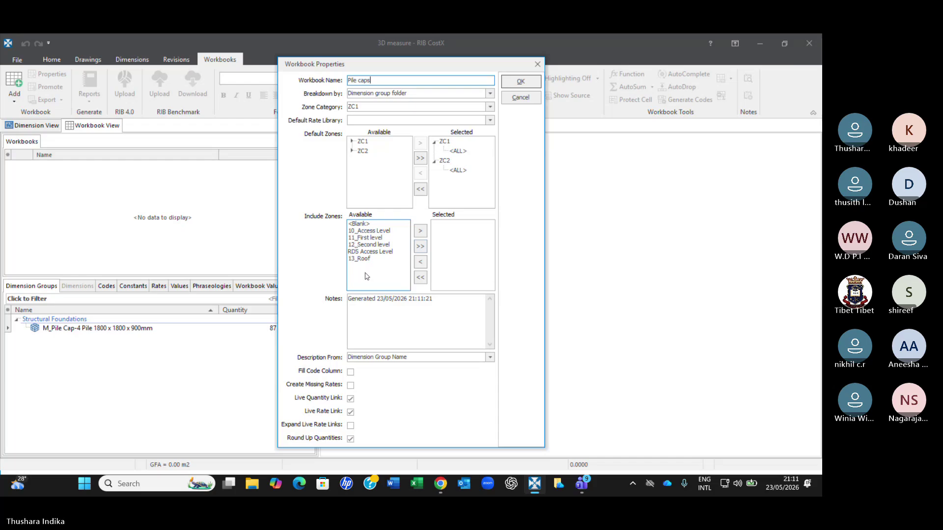
click(420, 247)
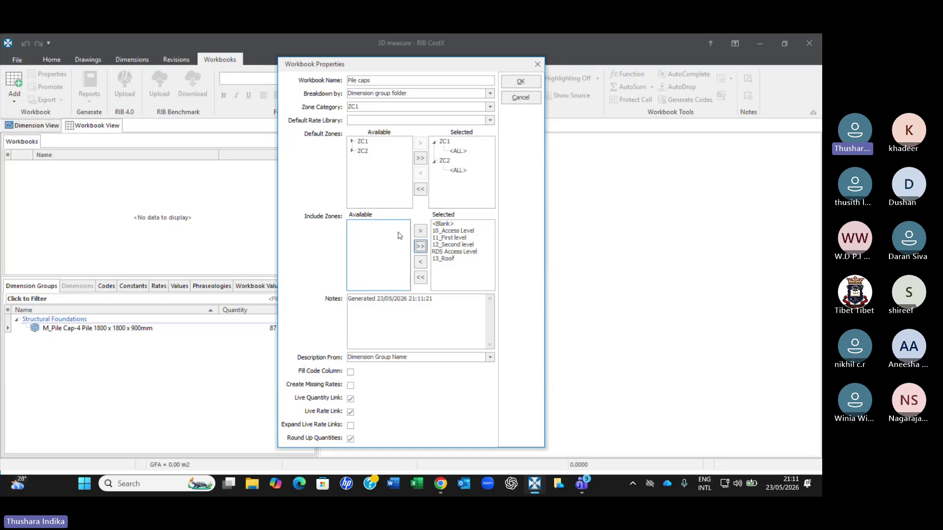
click(421, 278)
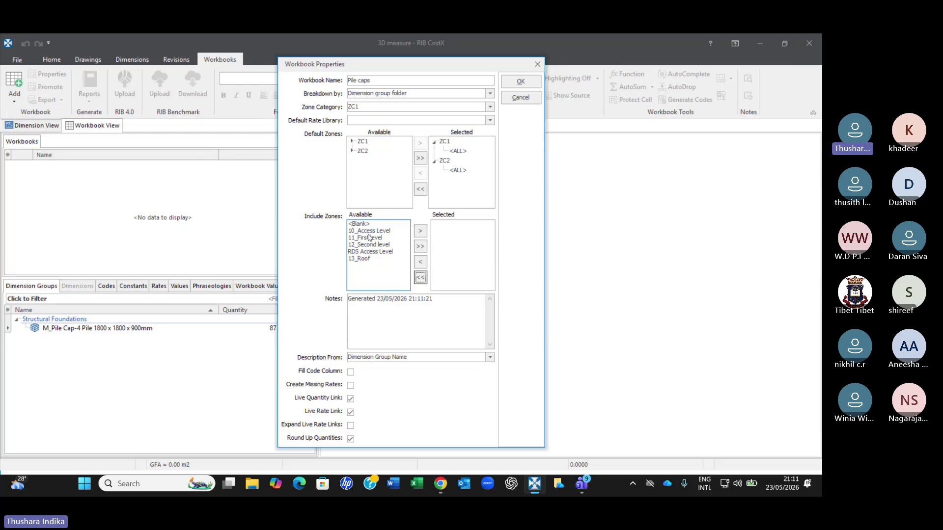
click(421, 246)
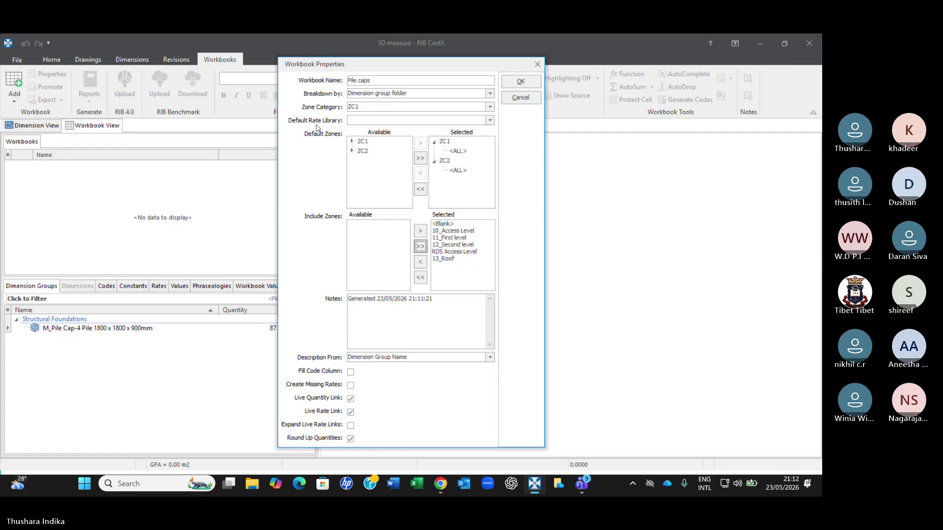
click(523, 81)
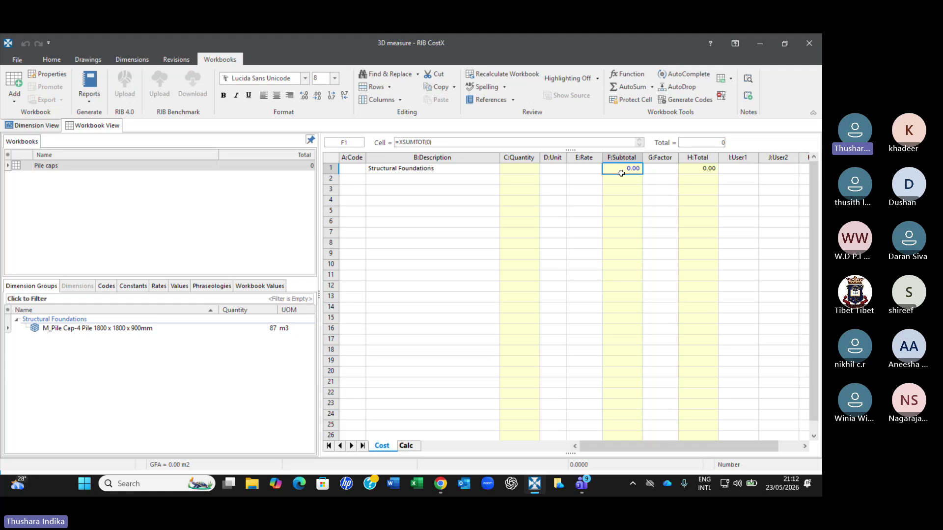
- Open the Structural Foundations breakdown in the Pile caps workbook and examine the formula behind the four-pile cap's quantity
click(621, 198)
click(622, 168)
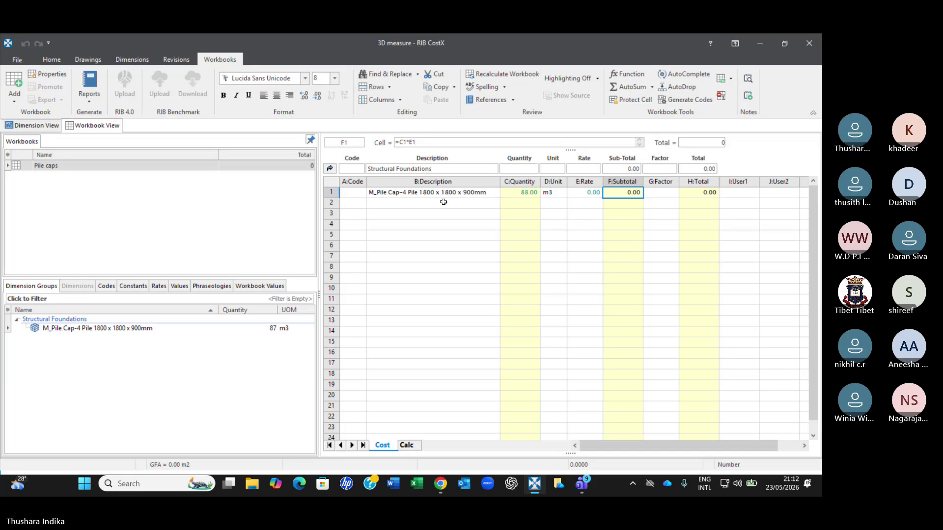
click(528, 195)
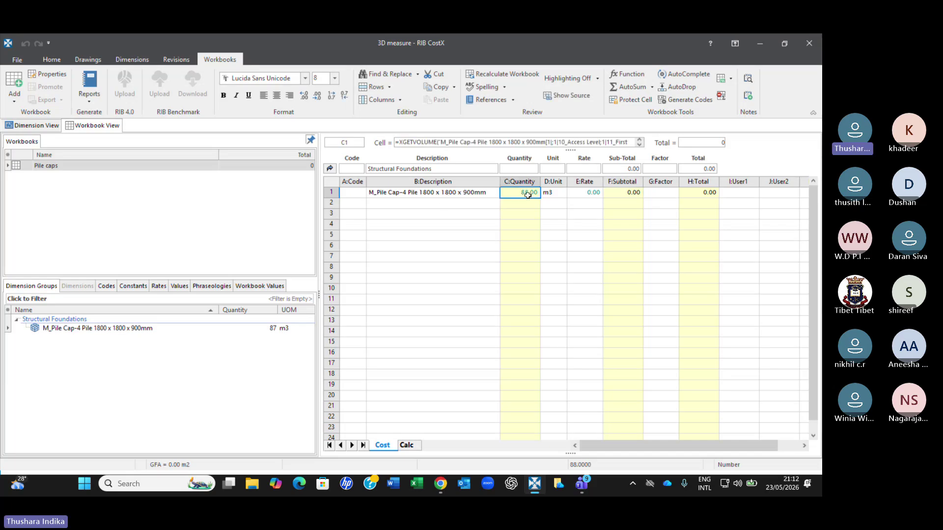
double_click(528, 195)
click(524, 225)
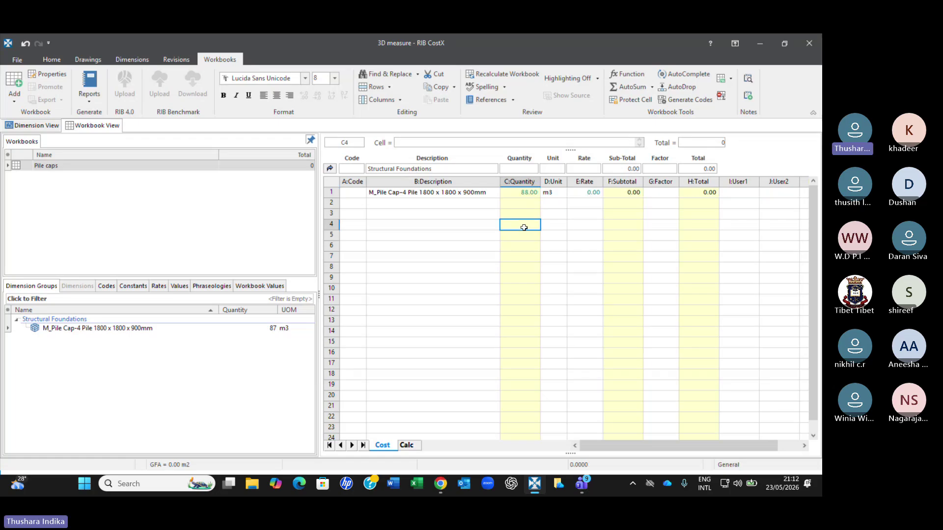
click(523, 195)
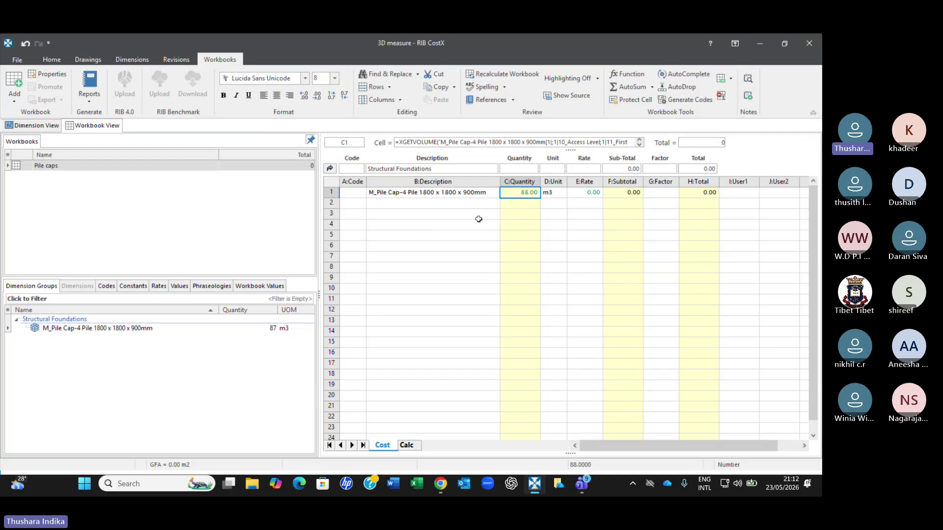
double_click(534, 194)
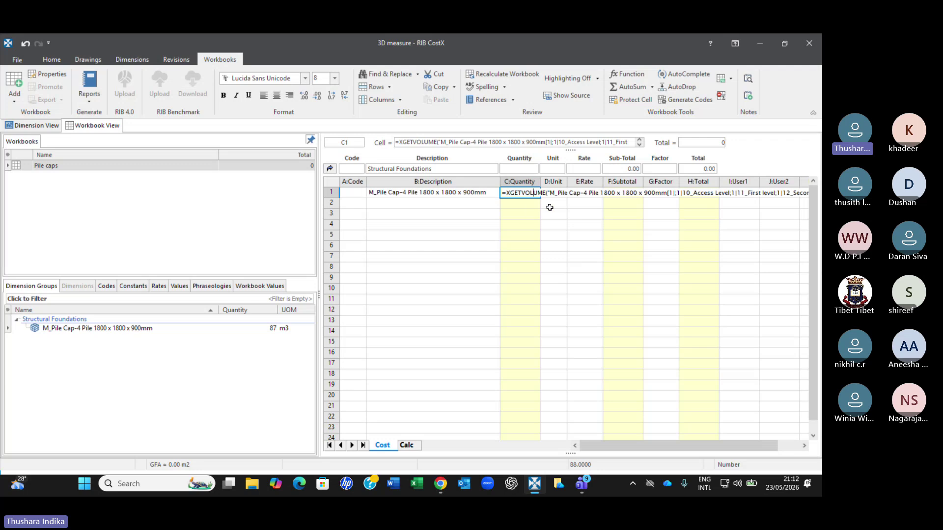
key(Return)
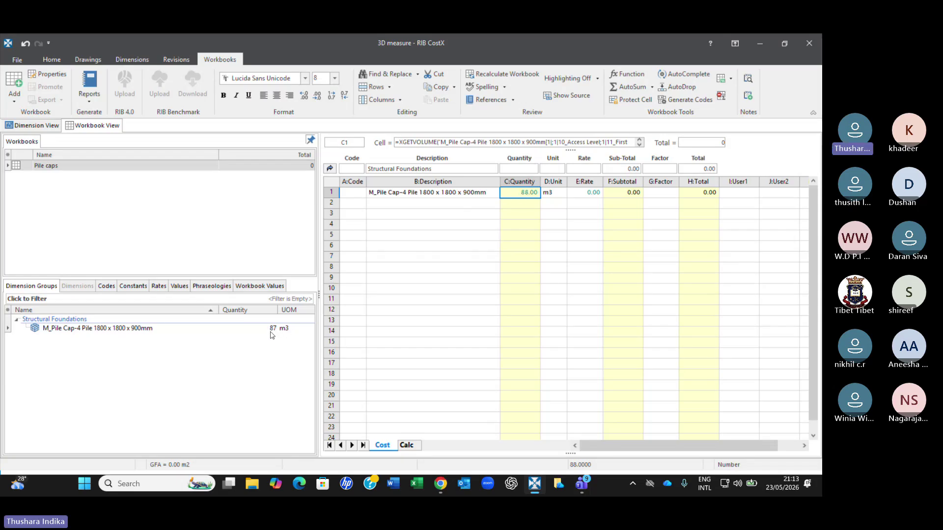
mouse_move(272, 335)
- Return to the workbook's top level, reopen the Structural Foundations breakdown, and compare the pile cap description with its dimension group
click(330, 170)
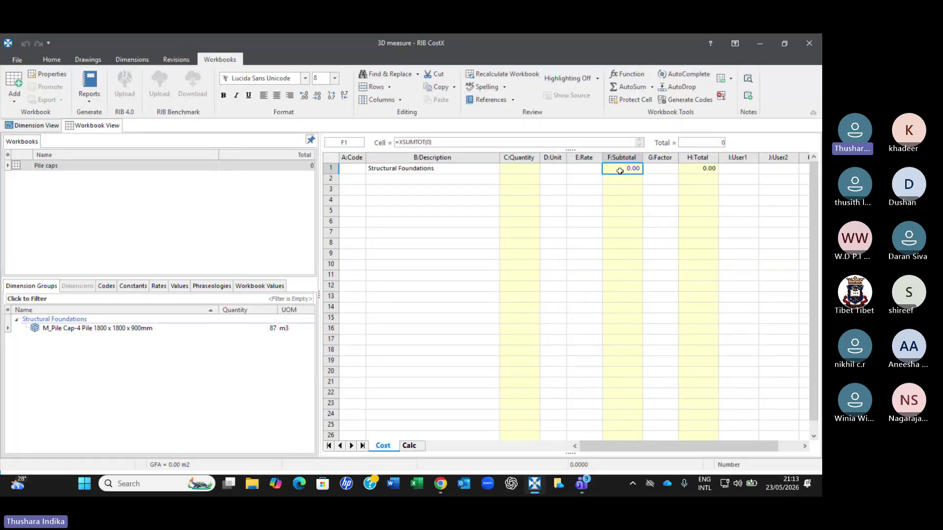
double_click(628, 170)
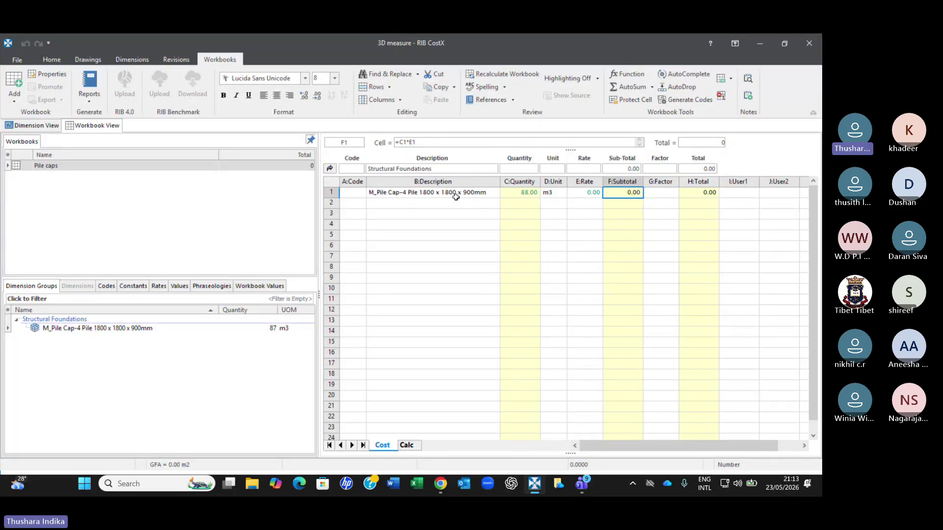
click(425, 192)
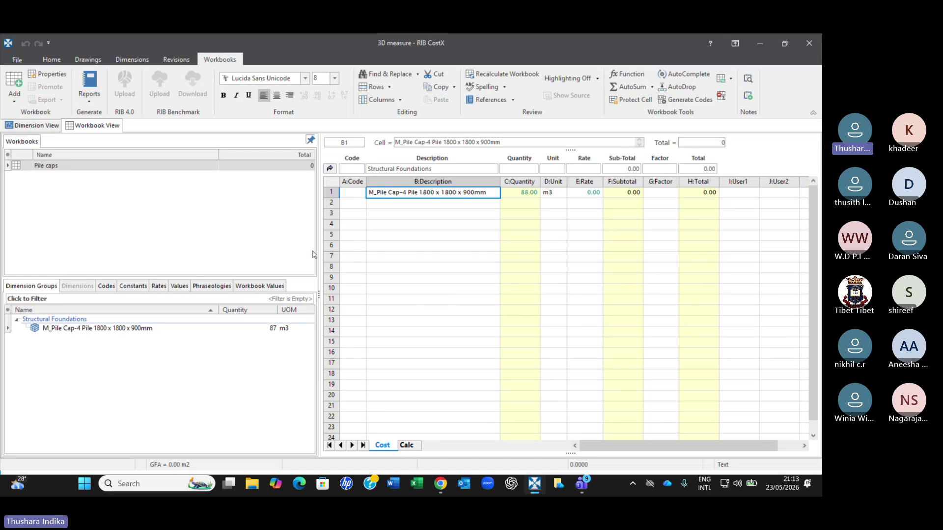
mouse_move(69, 333)
- Go back to the workbook's top level and review the Generate Workbook from Dimension Groups command
click(329, 169)
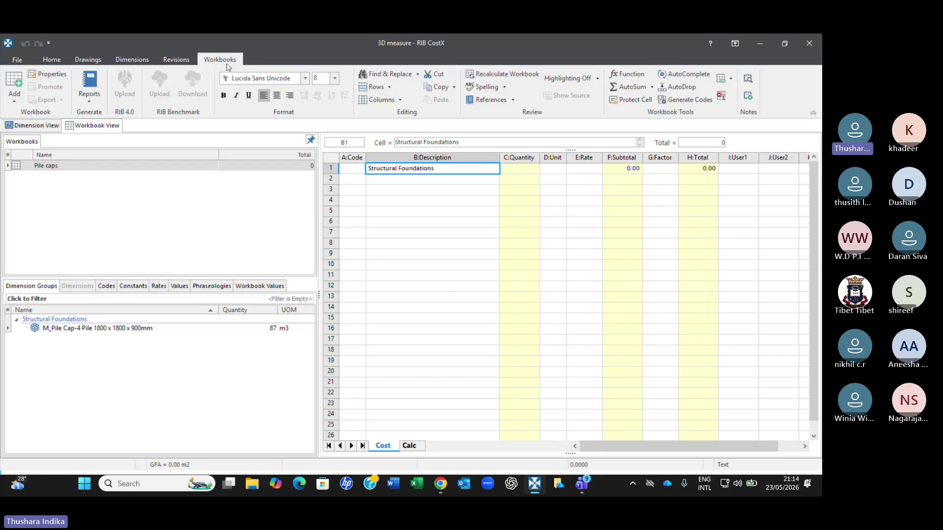
click(14, 101)
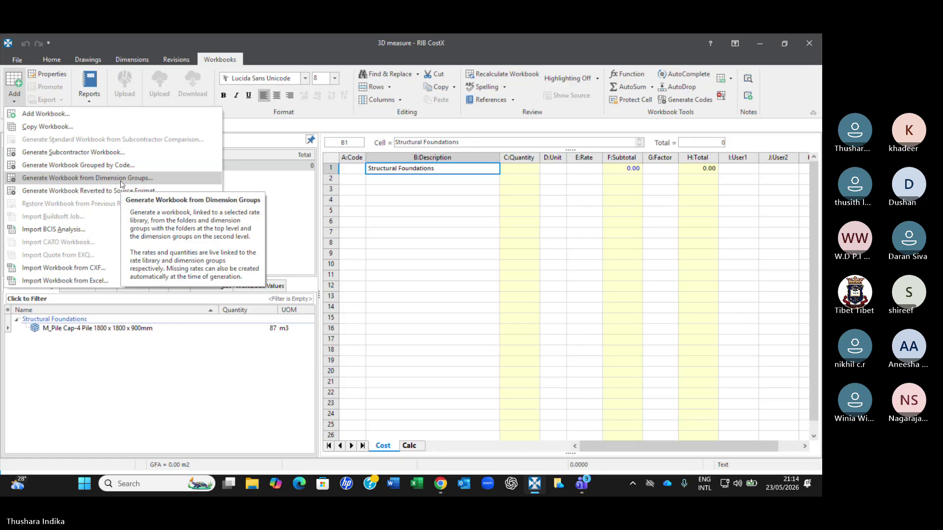
click(121, 180)
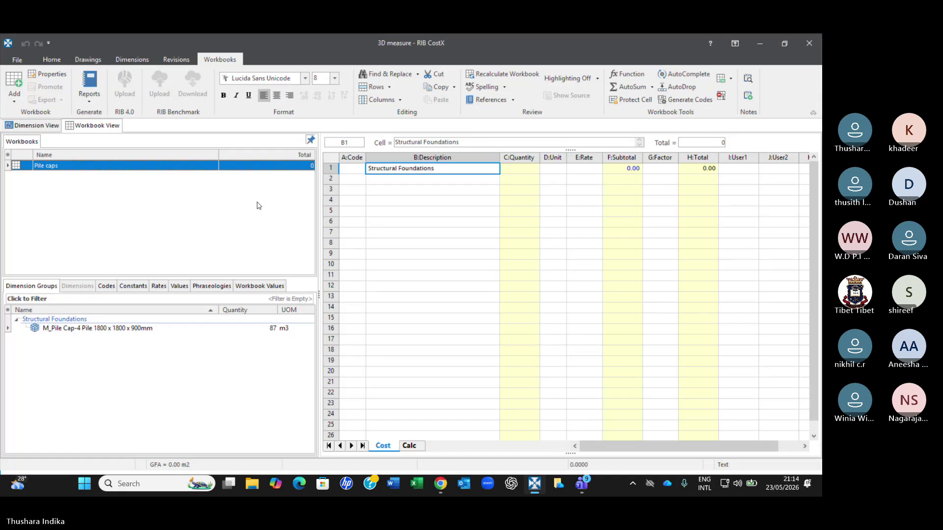
- Switch to Microsoft Teams, read the participants' replies in the meeting chat, and return to RIB CostX
click(583, 484)
click(559, 459)
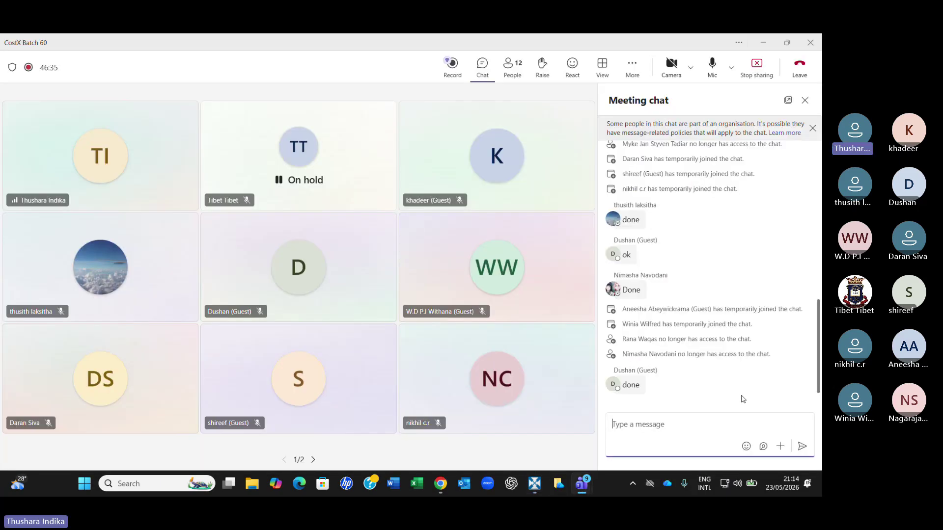
scroll(712, 368, up, 1)
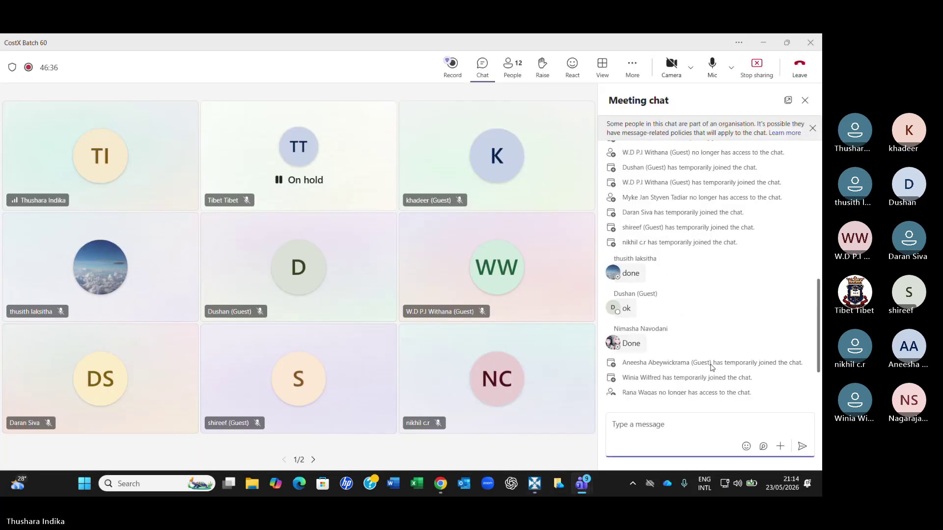
click(536, 484)
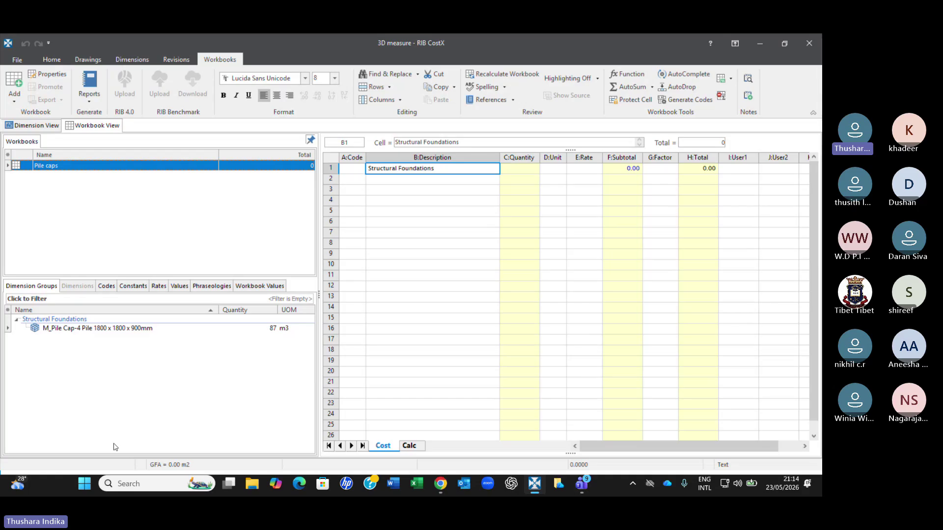
- Review the four-pile cap dimension group and its quantity, and switch to Microsoft Teams to check the meeting chat
mouse_move(127, 330)
mouse_move(269, 334)
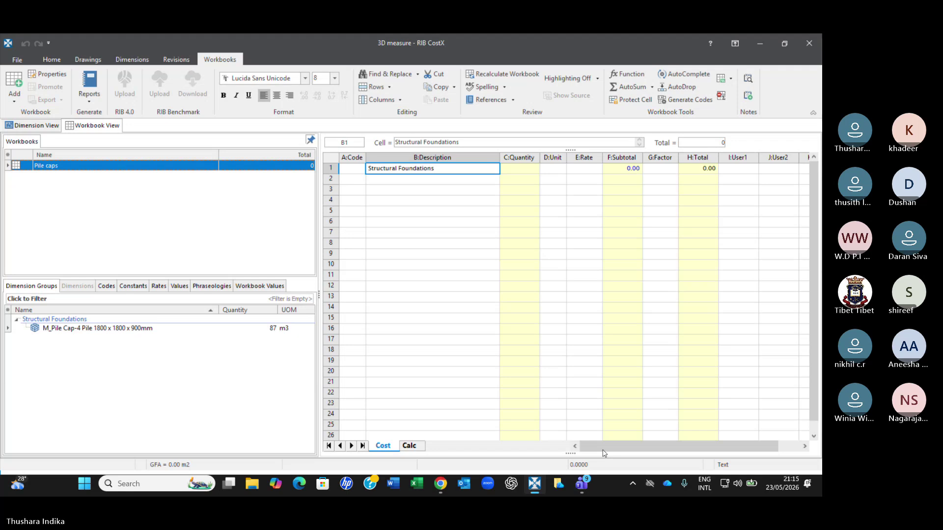
mouse_move(582, 484)
click(525, 418)
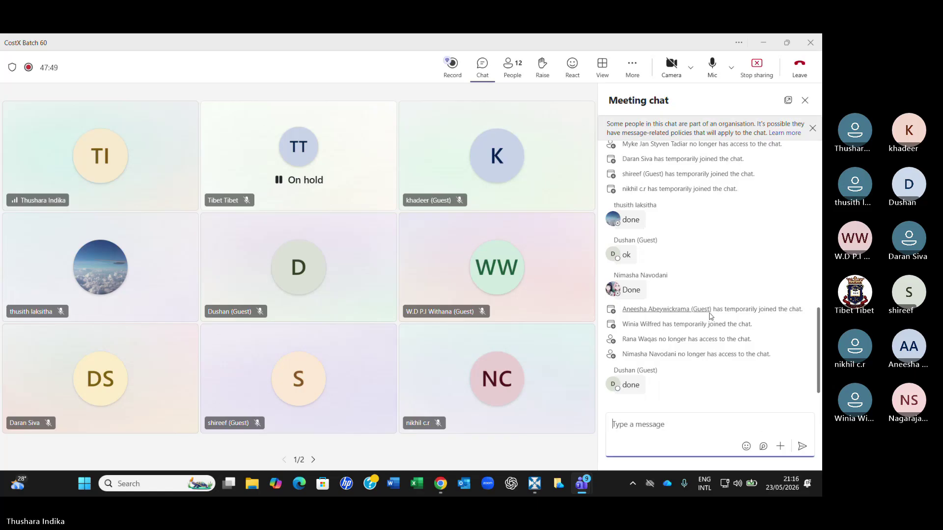
- Check the meeting chat and the second page of participants, and switch back to RIB CostX
mouse_move(711, 317)
click(313, 461)
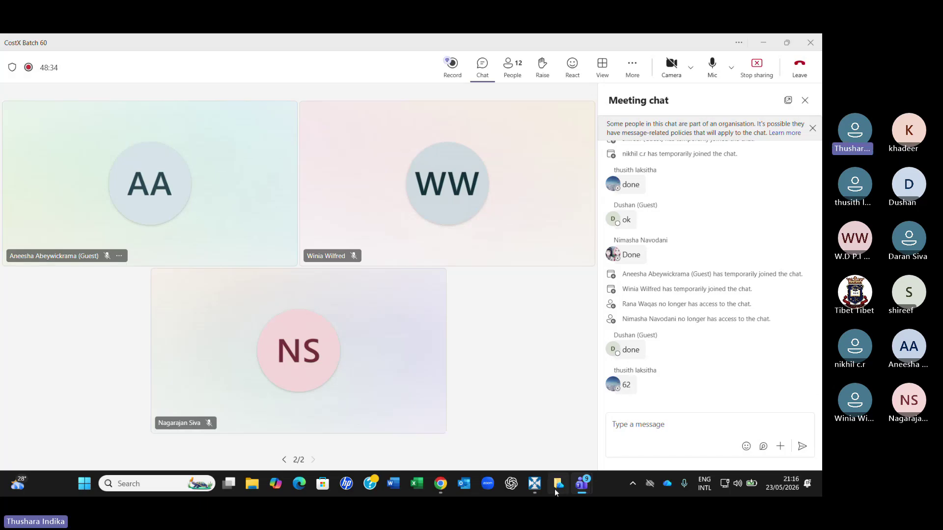
click(537, 487)
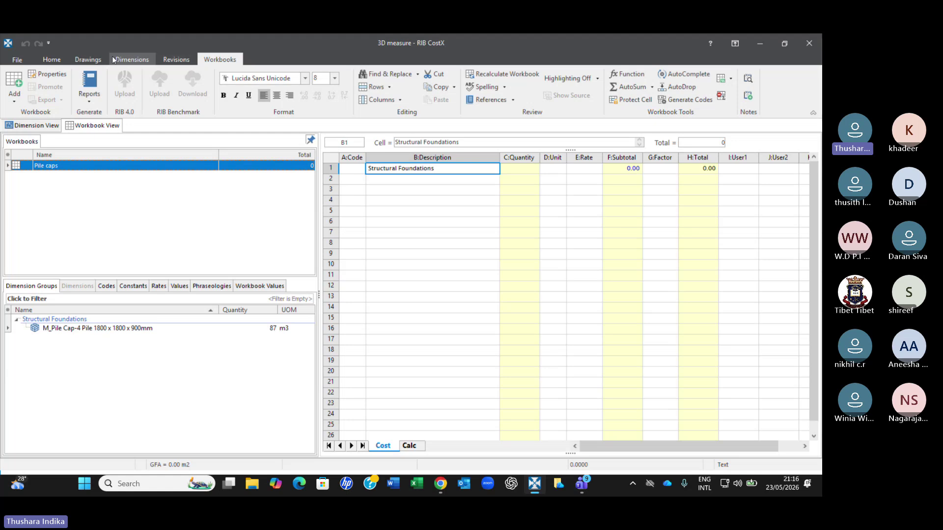
- Review the four-pile cap dimension group's quantities beside the model and the available options for importing dimensions
click(89, 59)
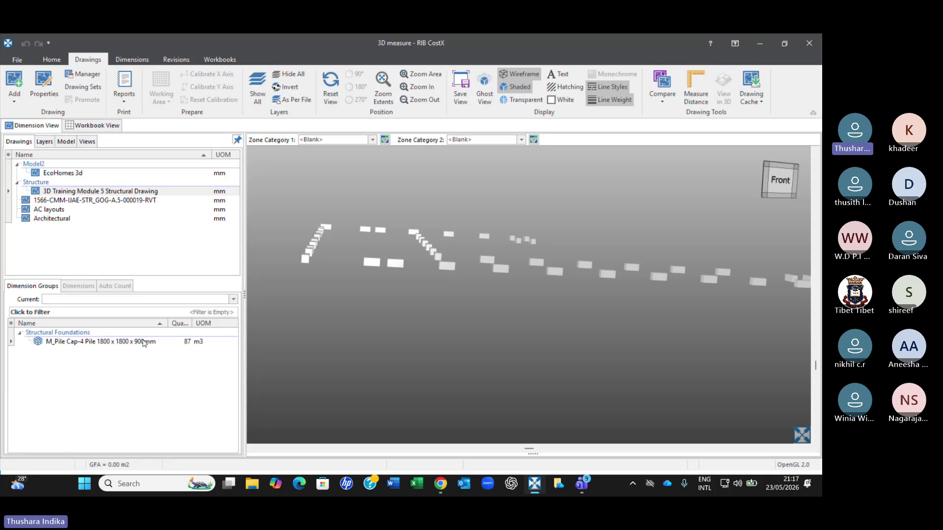
mouse_move(143, 342)
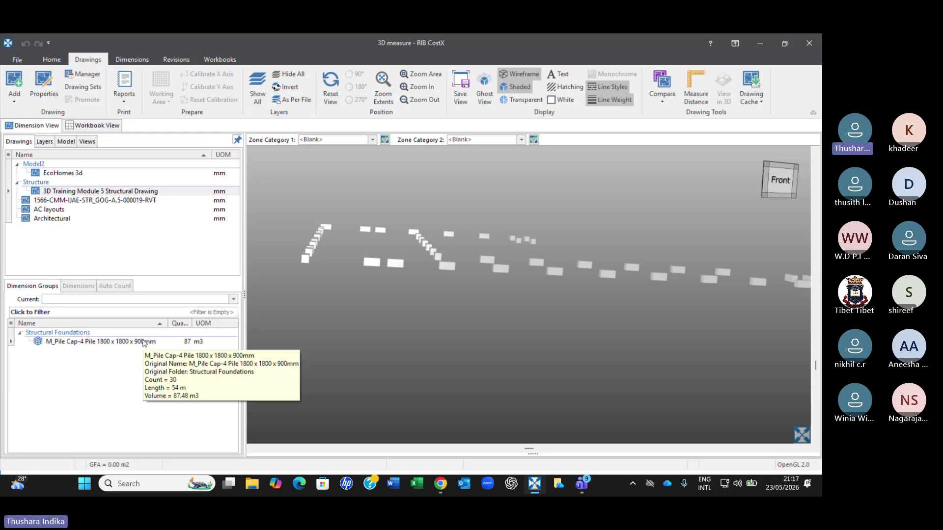
click(132, 59)
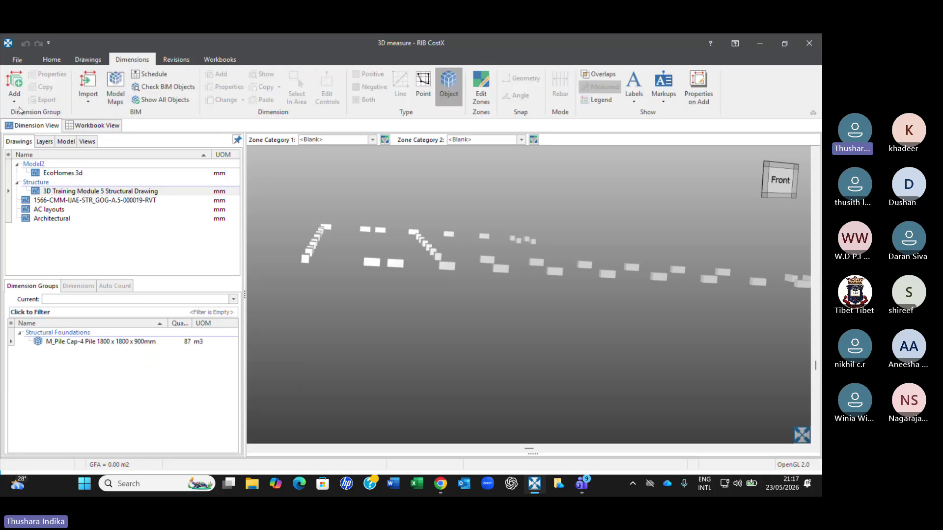
click(87, 102)
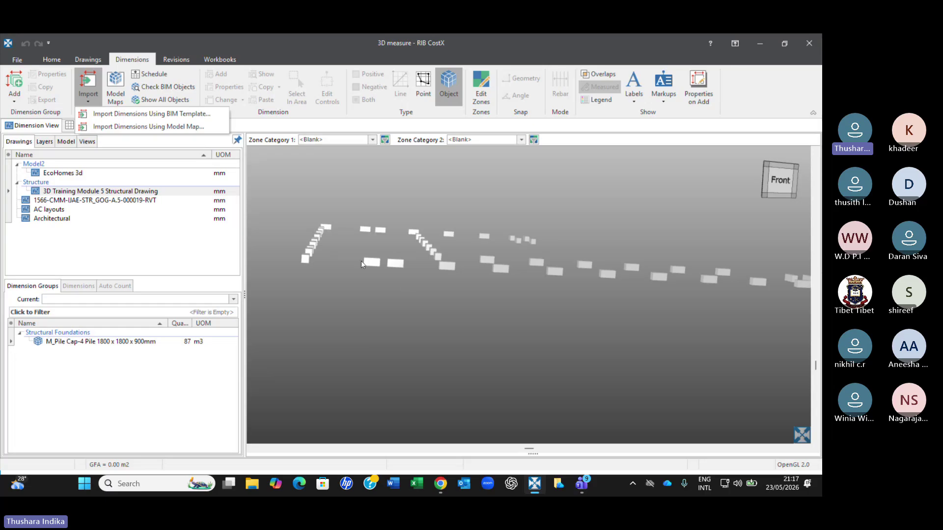
- Delete the Structural Foundations folder from the dimension groups and show all objects in the structural model
click(50, 333)
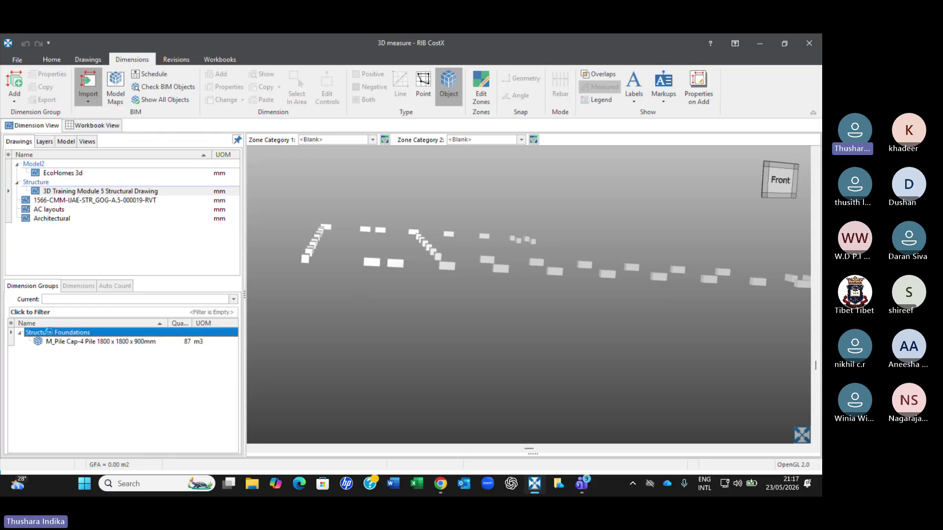
right_click(51, 335)
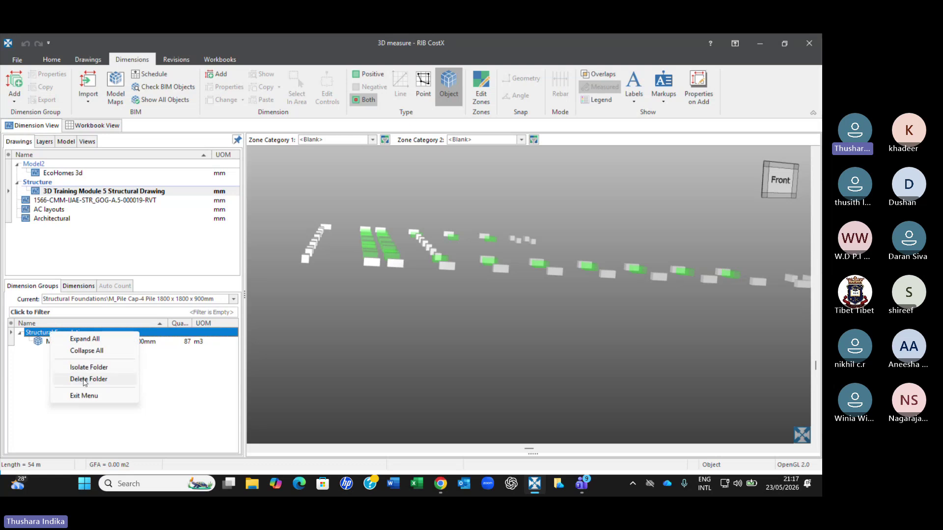
click(85, 380)
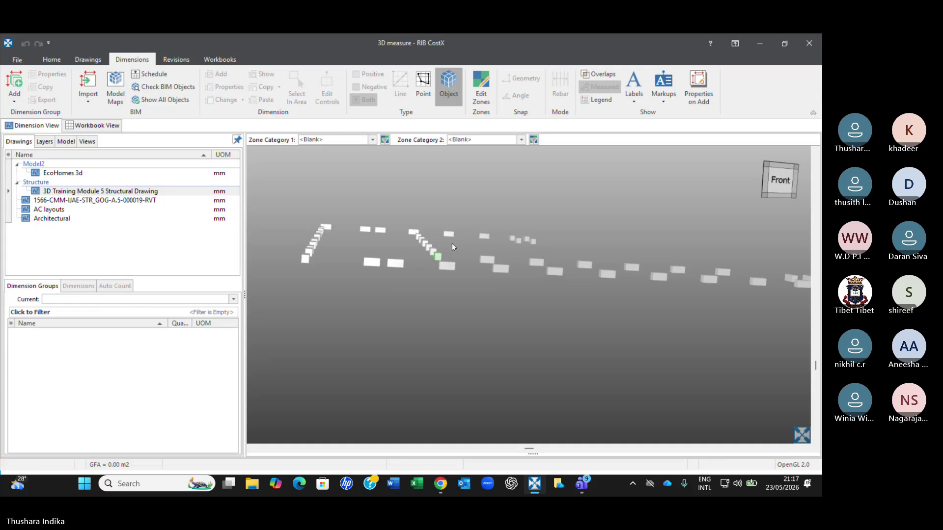
right_click(415, 265)
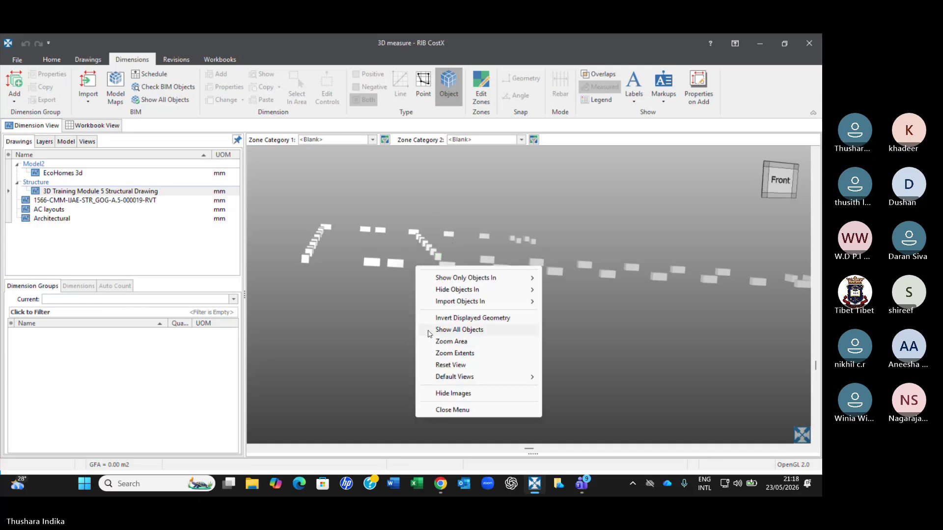
click(456, 334)
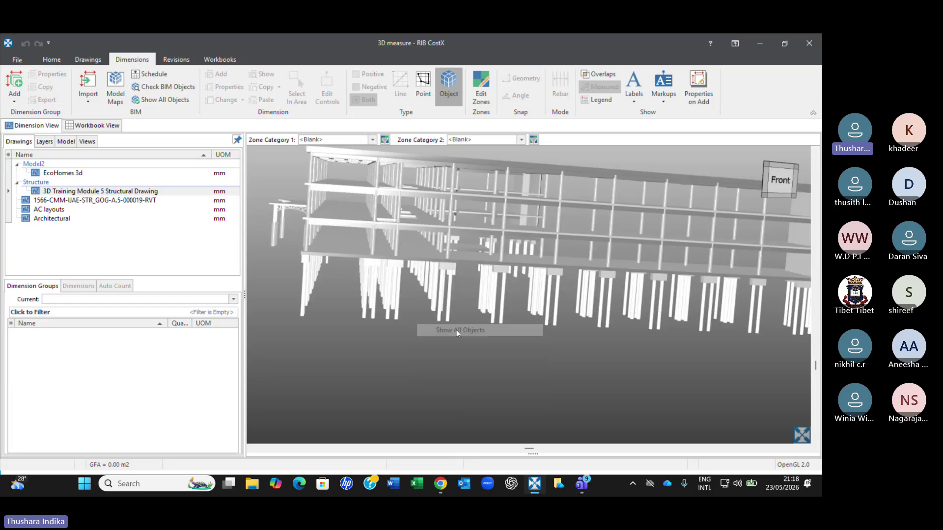
- Show only the objects in the Structural Columns category, picked through a round column at the building's front
mouse_move(384, 215)
mouse_down()
mouse_move(379, 225)
mouse_move(376, 216)
mouse_up()
scroll(388, 207, down, 3)
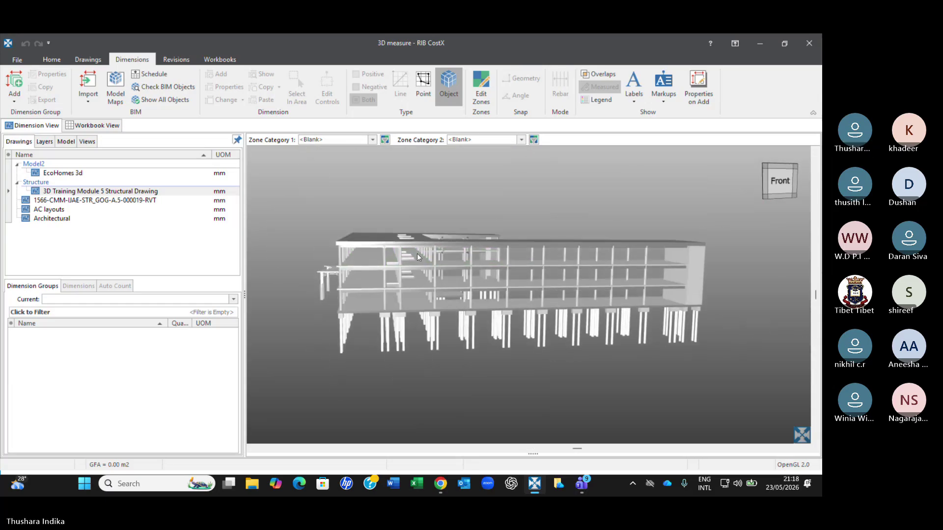
scroll(421, 268, up, 2)
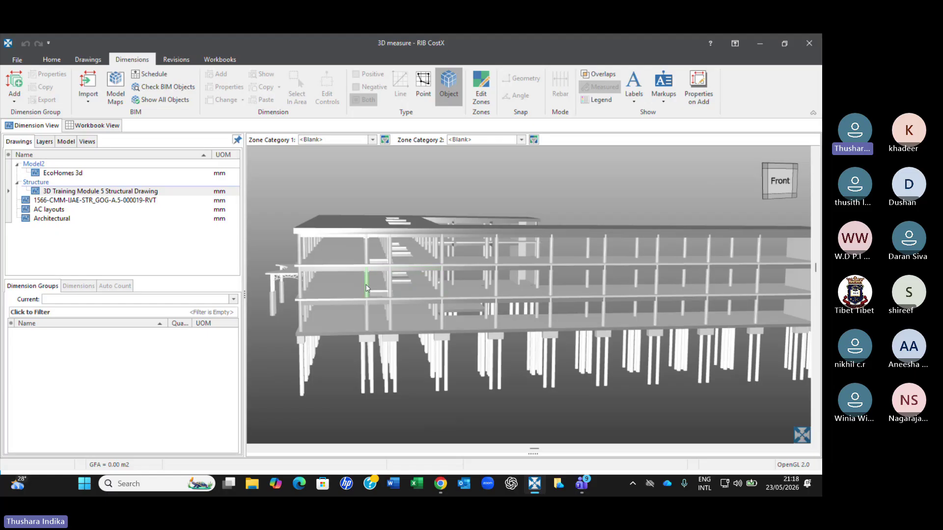
scroll(366, 289, up, 1)
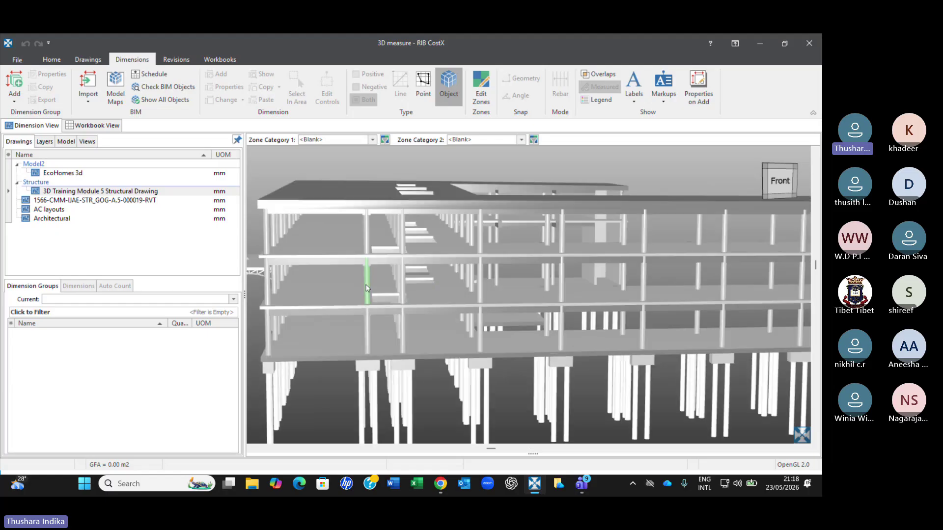
right_click(367, 232)
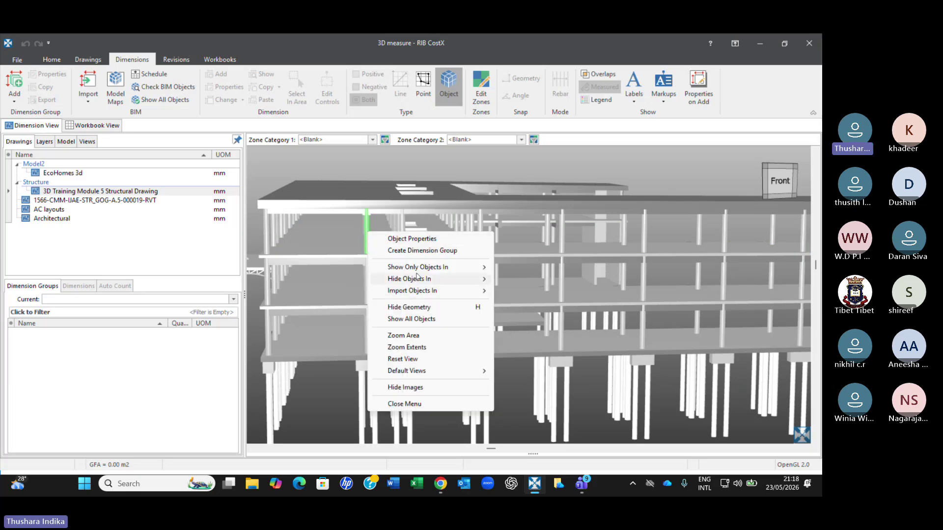
mouse_move(418, 267)
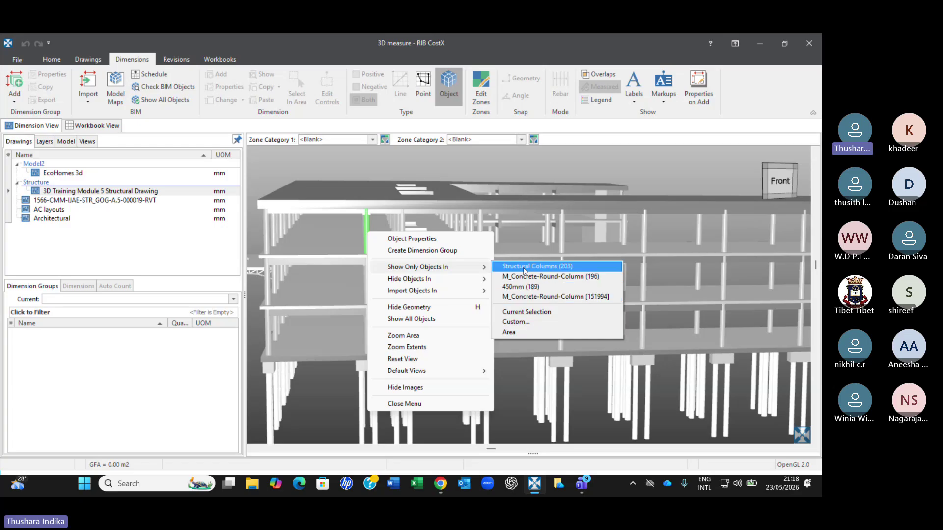
click(538, 267)
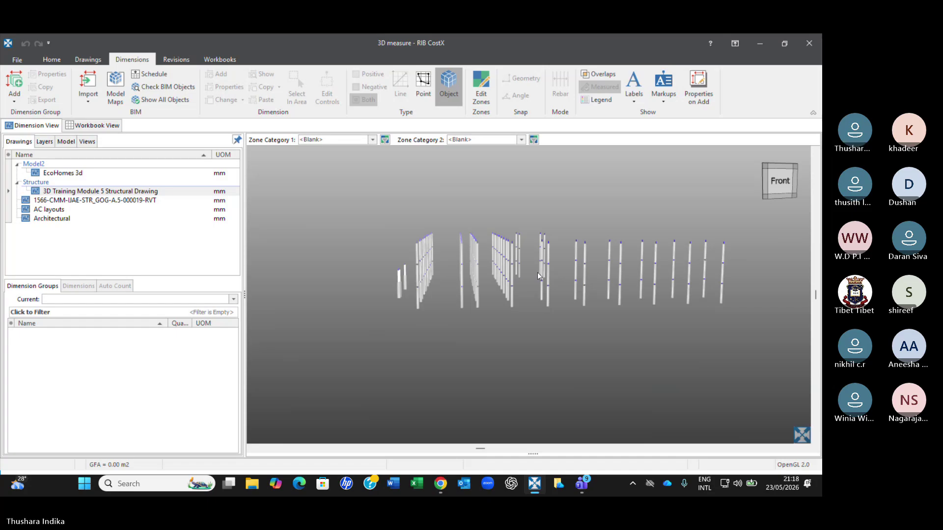
- Inspect the isolated columns up close and restore all objects in the structural model
scroll(538, 272, up, 2)
scroll(537, 273, down, 2)
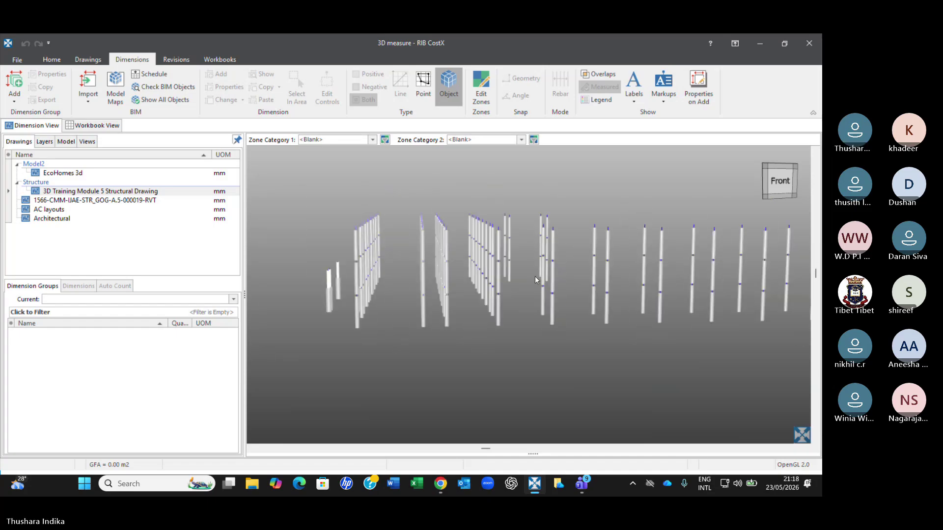
scroll(348, 286, up, 3)
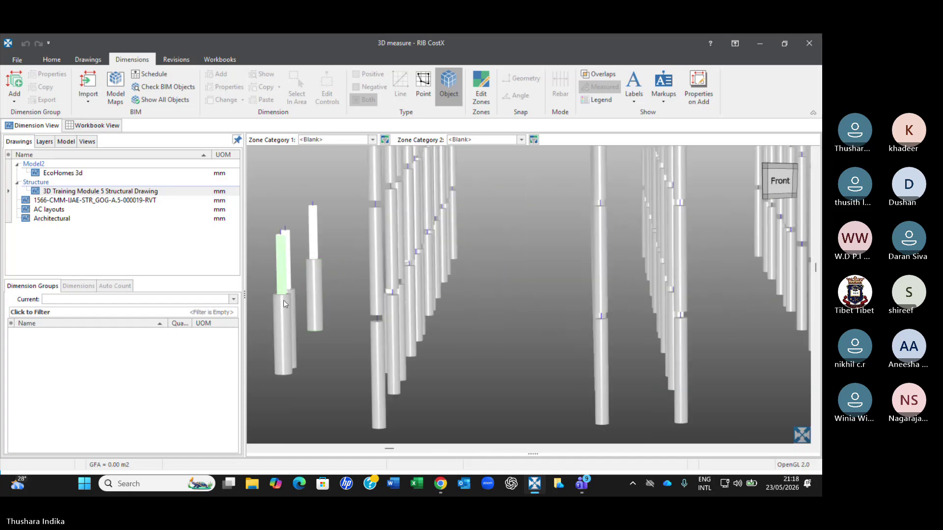
scroll(309, 259, down, 4)
right_click(405, 325)
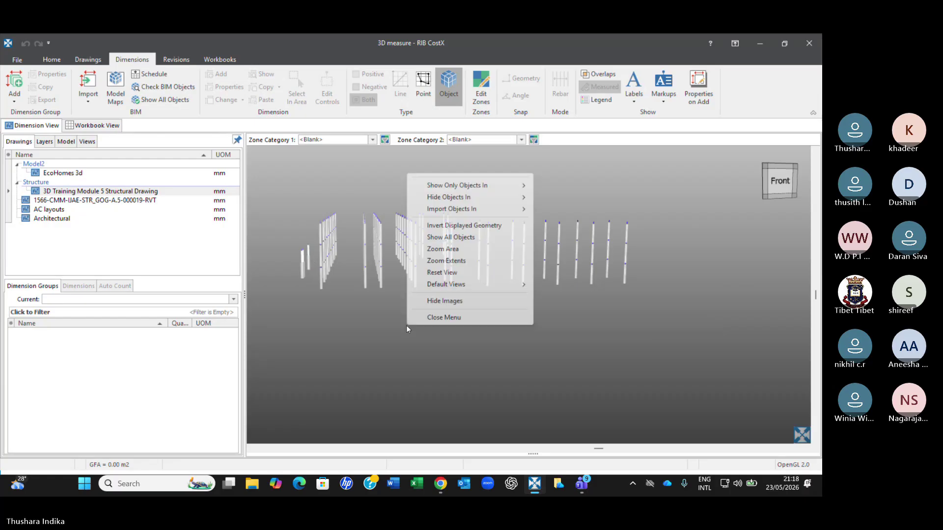
click(446, 237)
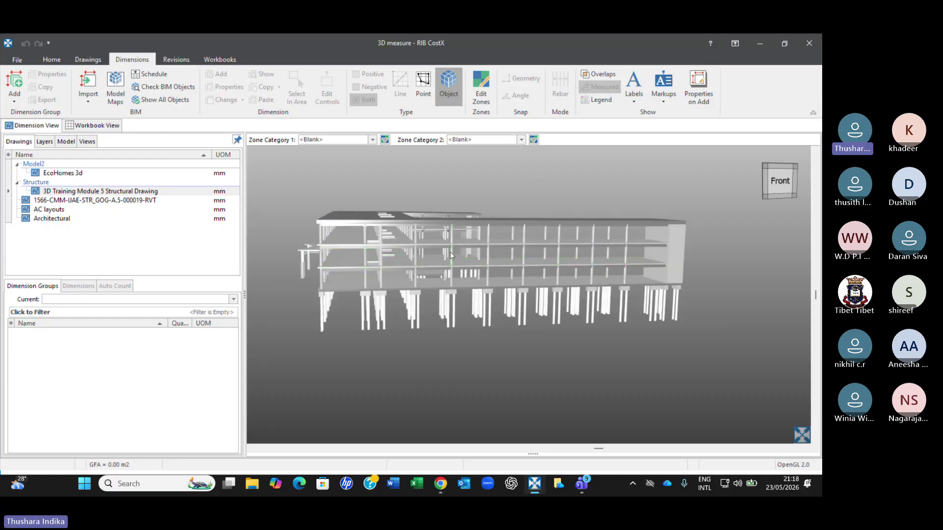
- Isolate the Structural Columns category again, using a round column on the middle floor, and inspect the columns
scroll(450, 255, up, 4)
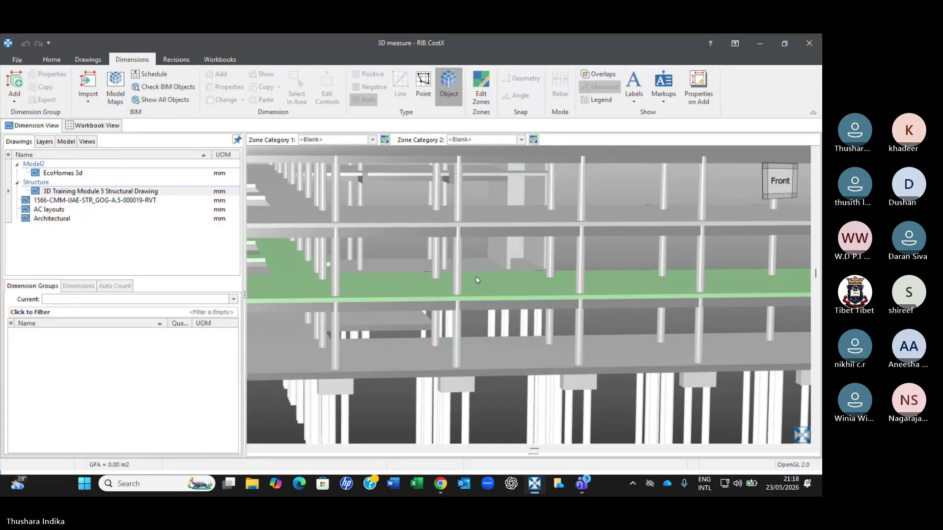
right_click(458, 259)
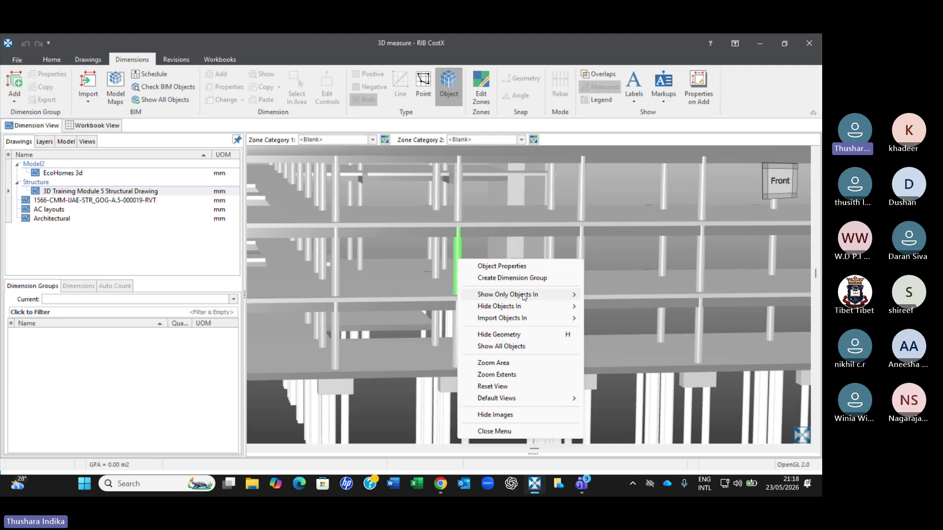
mouse_move(524, 297)
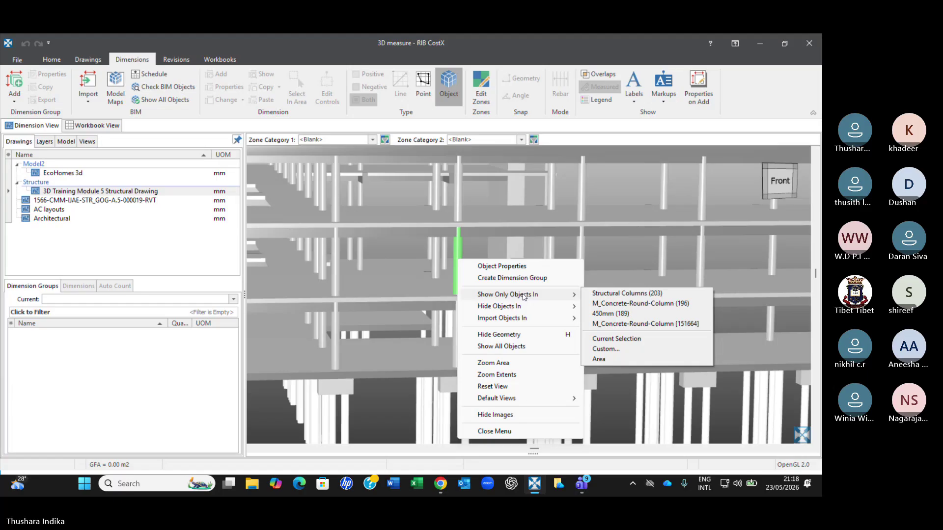
click(614, 294)
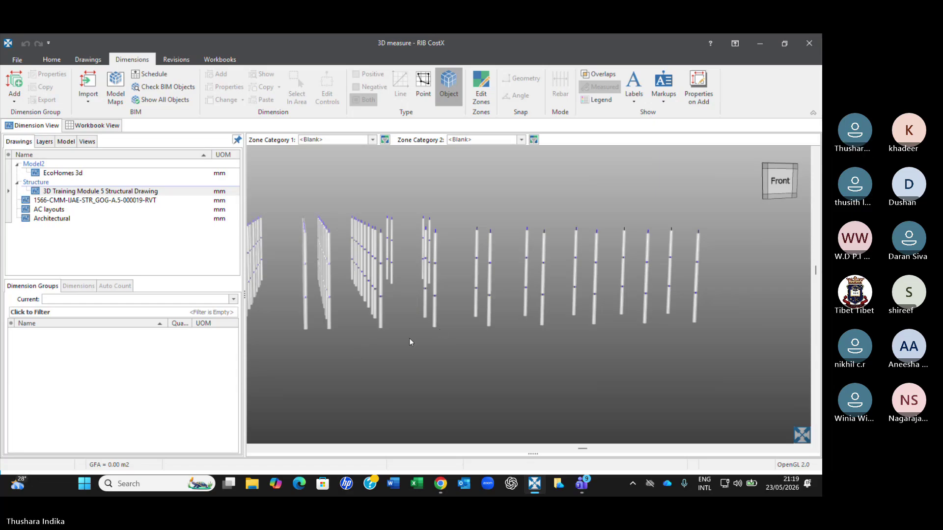
middle_drag(410, 342, 487, 287)
scroll(487, 287, up, 3)
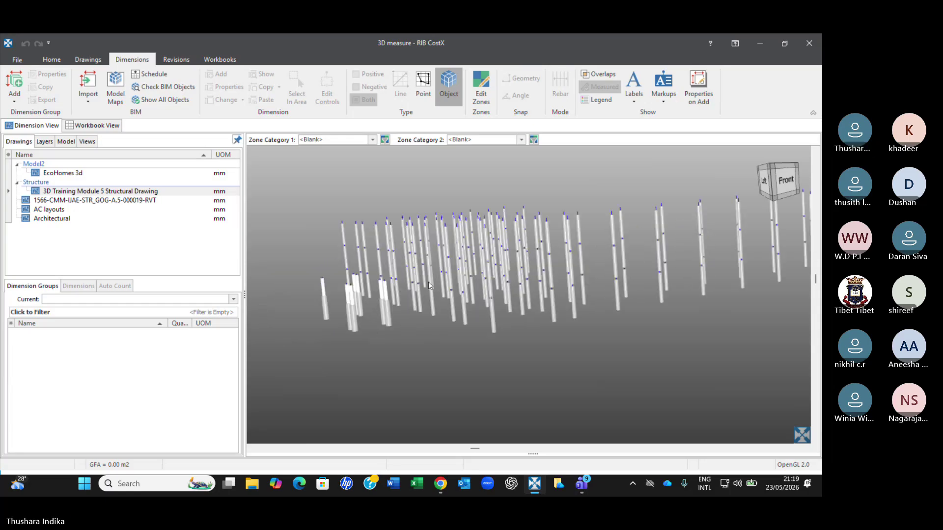
middle_drag(428, 282, 375, 316)
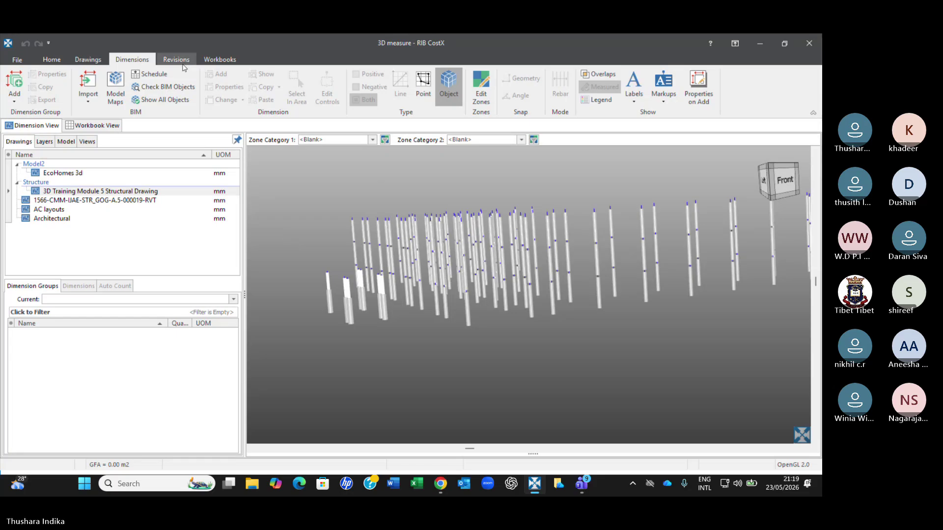
- Import dimensions for the visible columns only, using the BIM template BIM Import Revit General.xslt
click(89, 102)
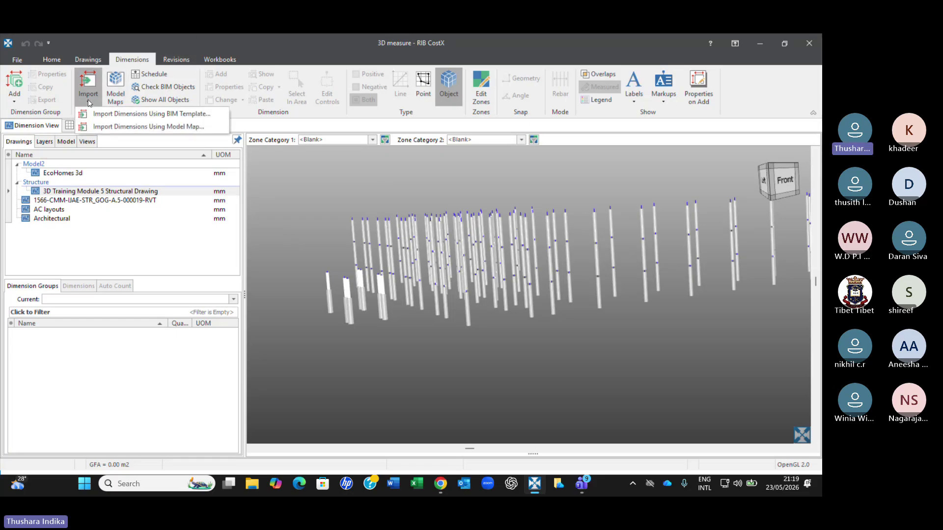
click(149, 115)
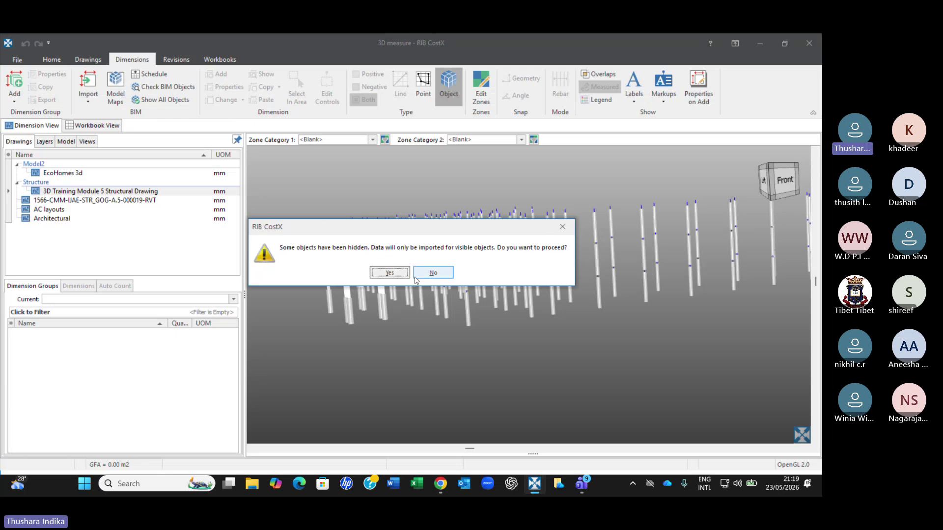
click(397, 273)
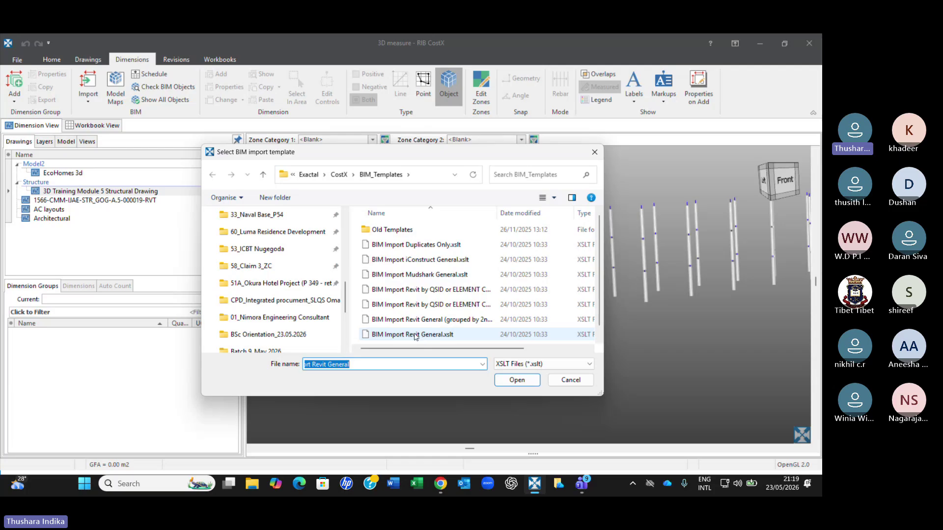
click(414, 335)
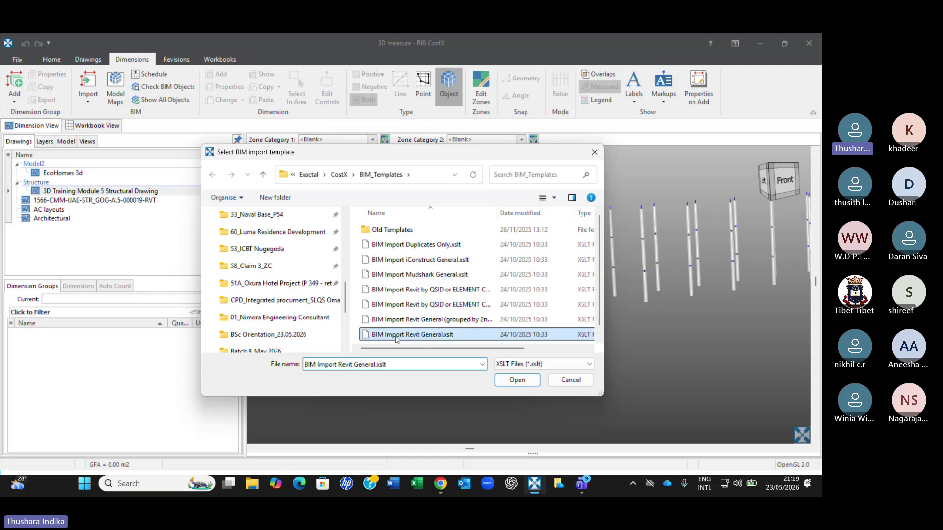
click(517, 380)
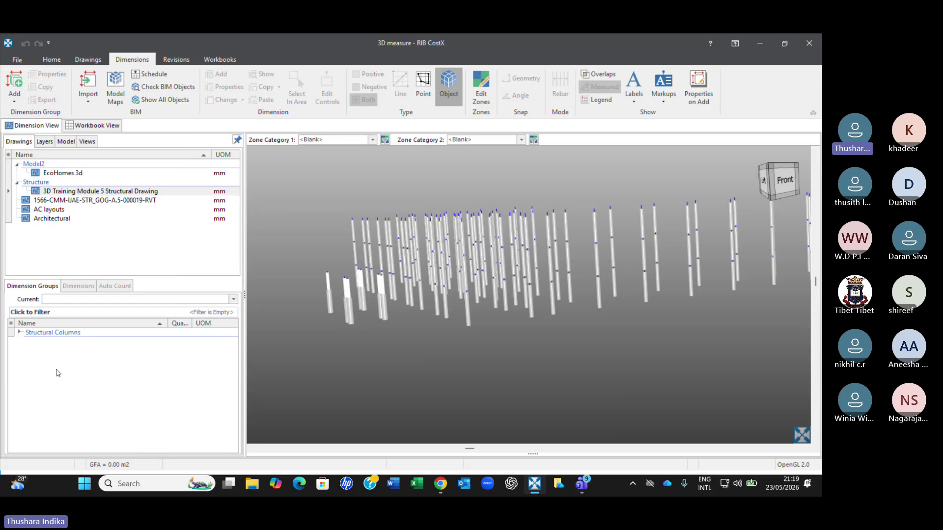
- Expand the imported Structural Columns folder and examine the 450mm round column group's objects in the model
click(20, 332)
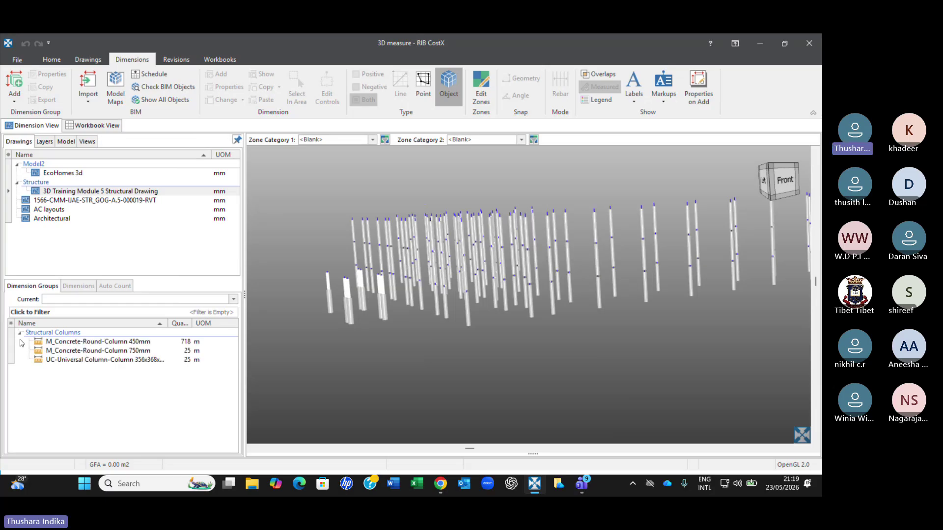
click(101, 346)
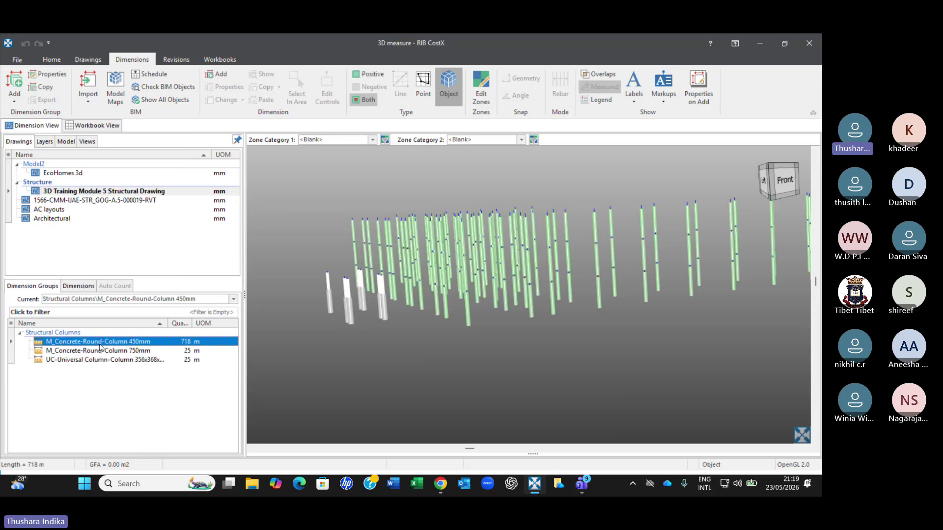
drag(326, 314, 322, 311)
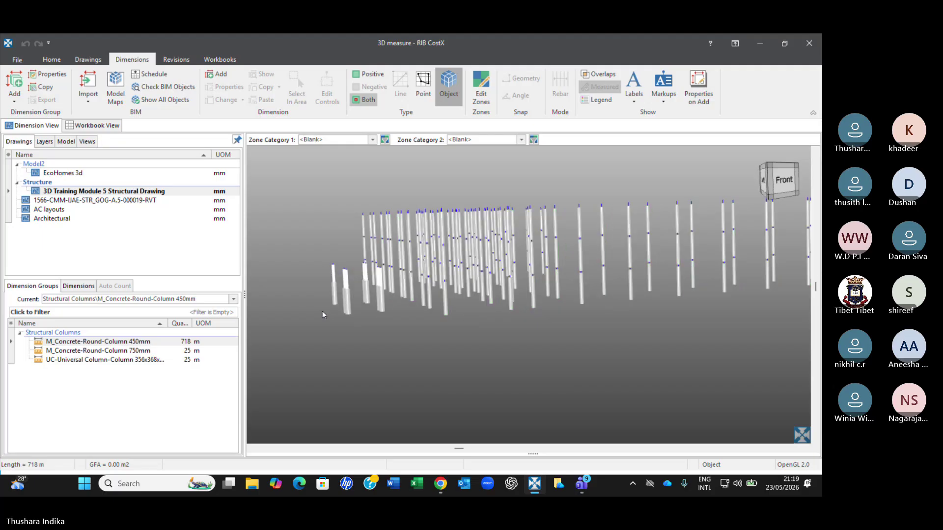
- Examine in the model which columns belong to the 450mm round, 750mm round and UC-Universal Column groups
scroll(685, 299, down, 2)
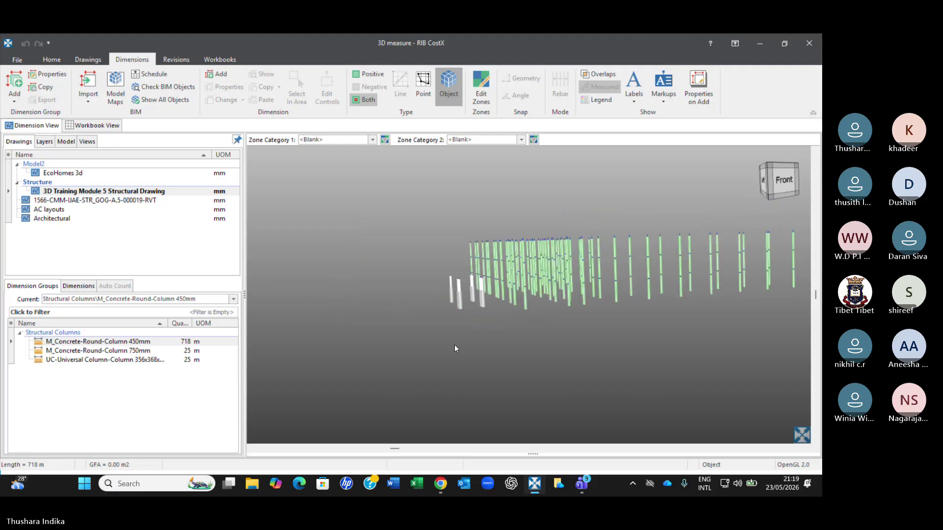
drag(453, 343, 444, 337)
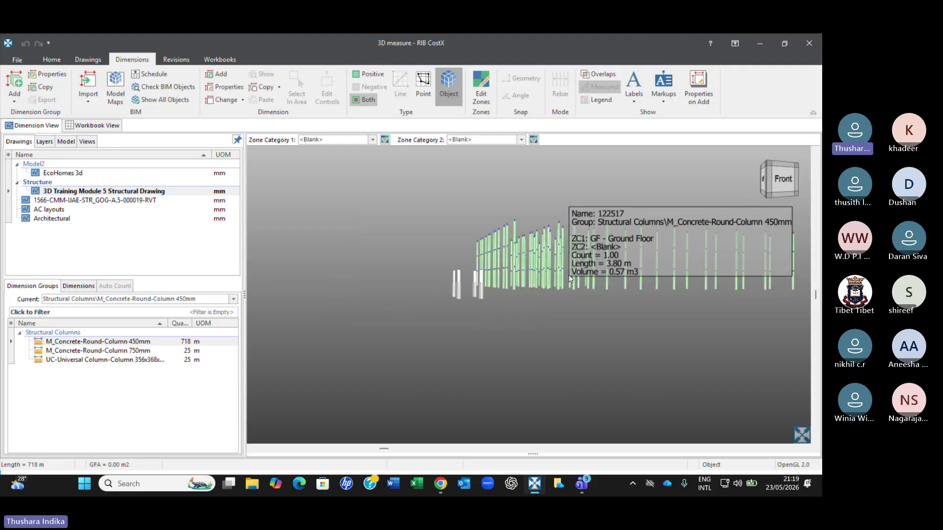
click(139, 342)
click(147, 352)
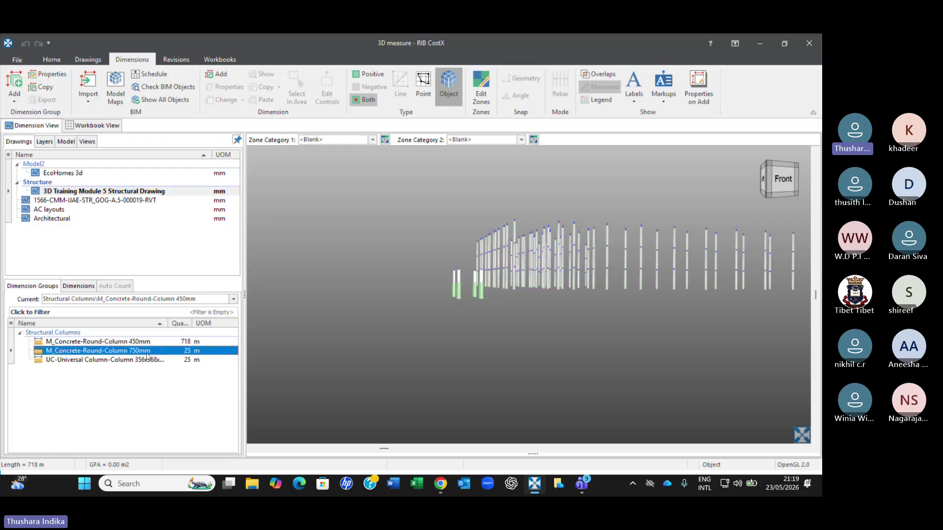
click(142, 360)
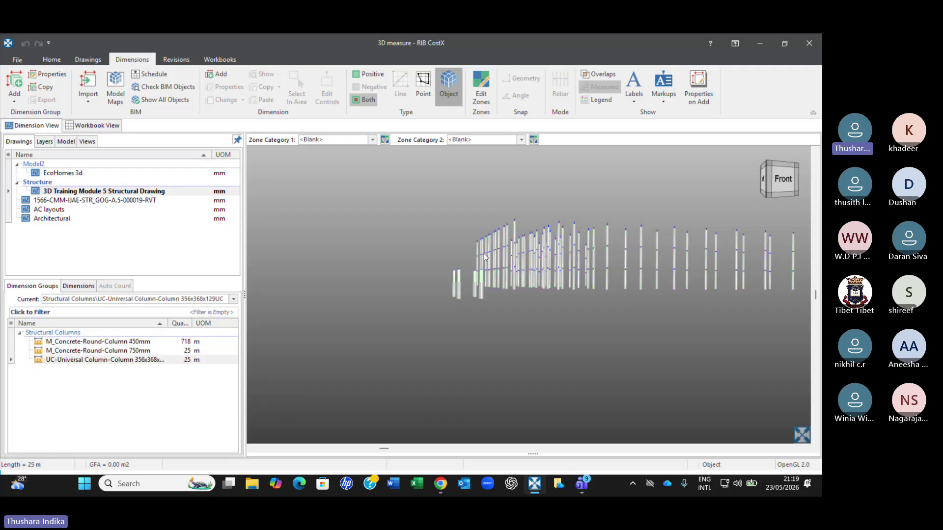
scroll(484, 253, up, 6)
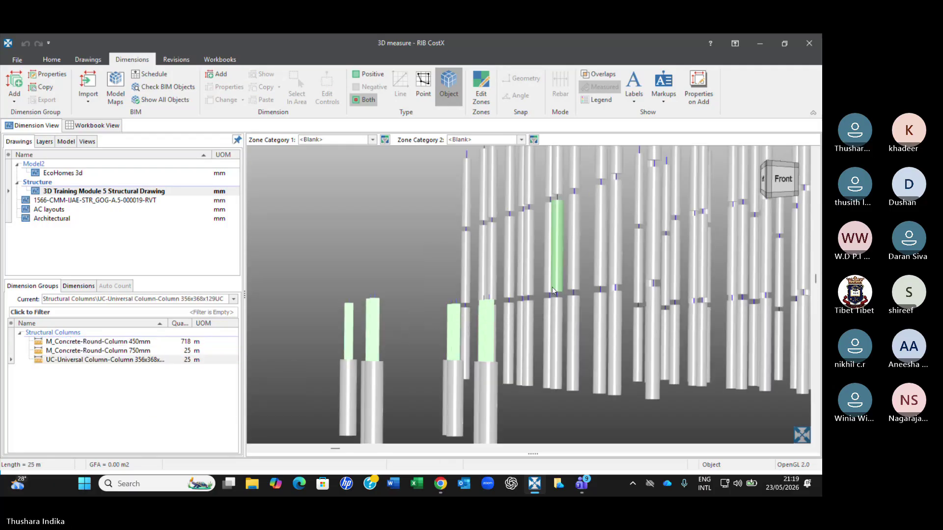
scroll(552, 287, down, 10)
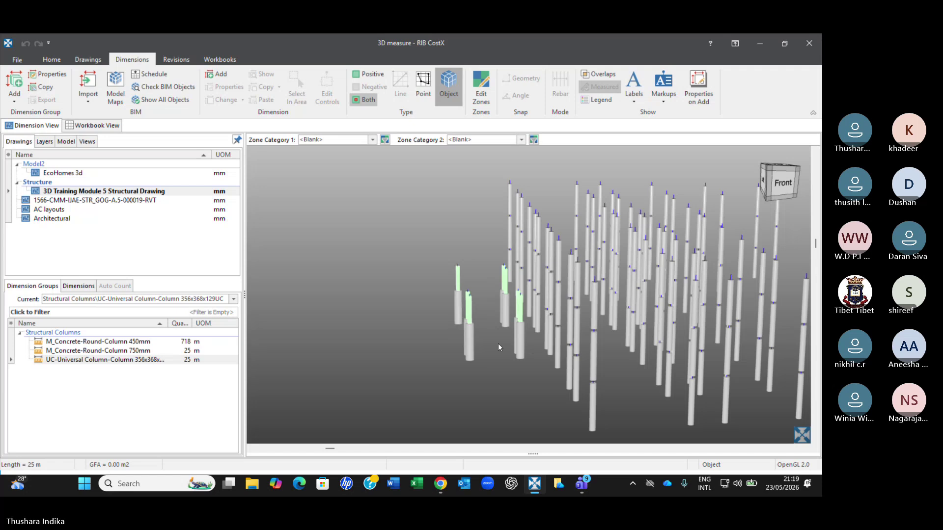
drag(498, 343, 333, 303)
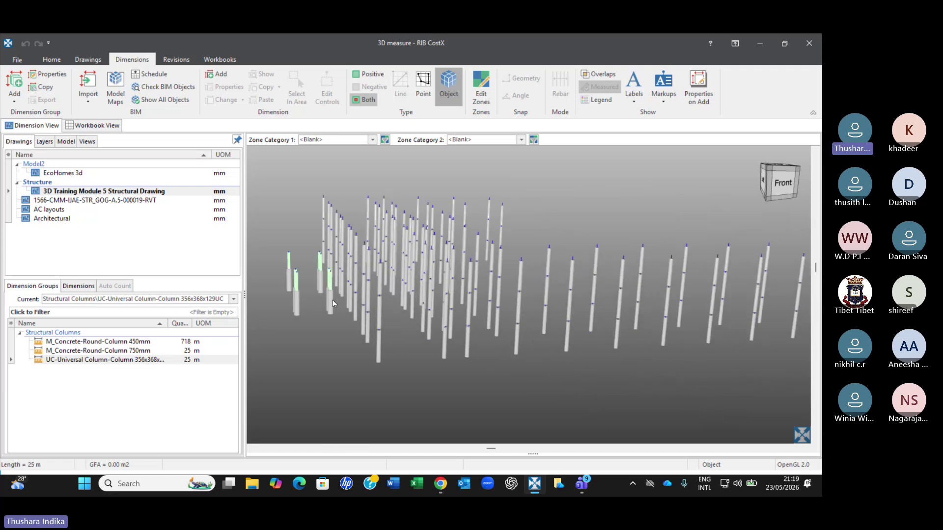
click(113, 360)
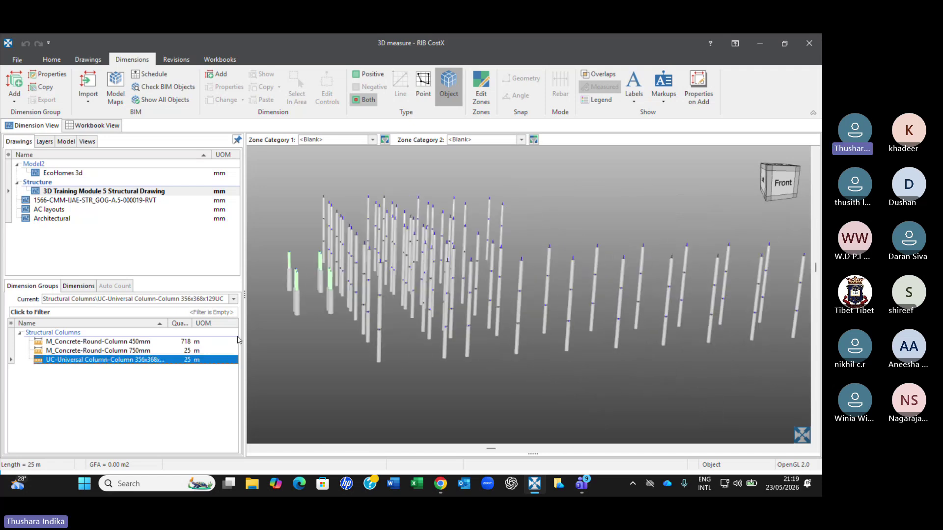
- Review the dimension group properties of M_Concrete-Round-Column 750mm without changing them
click(127, 343)
double_click(125, 351)
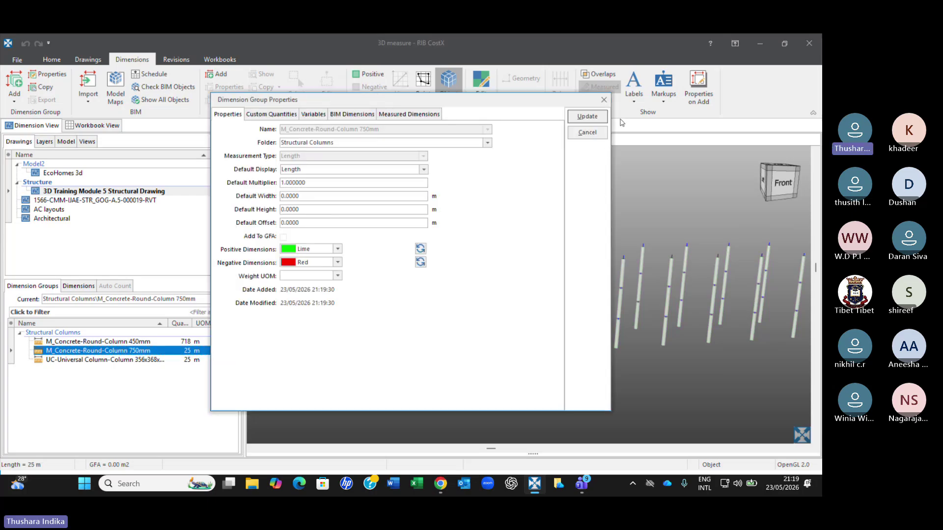
click(604, 99)
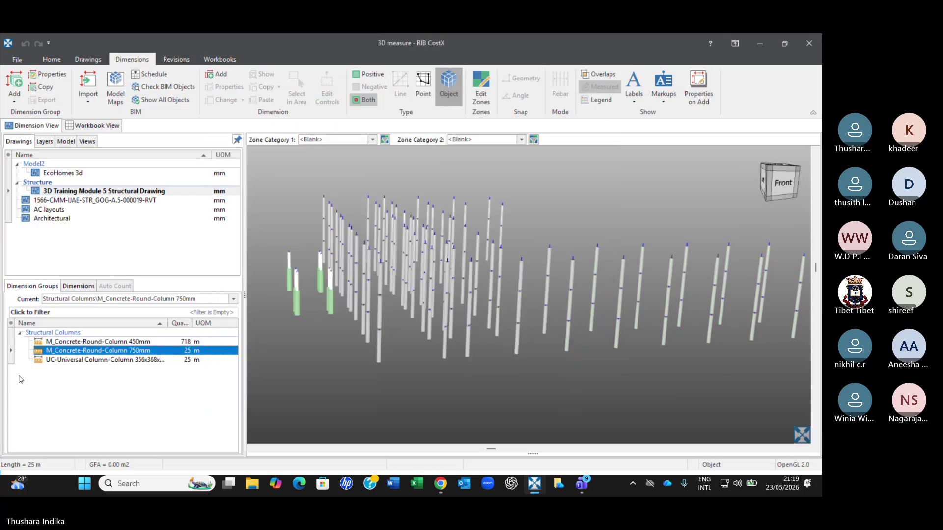
- Set the default display of the UC-Universal Column-Column 356x368x129UC group to Volume and check its quantities
click(135, 362)
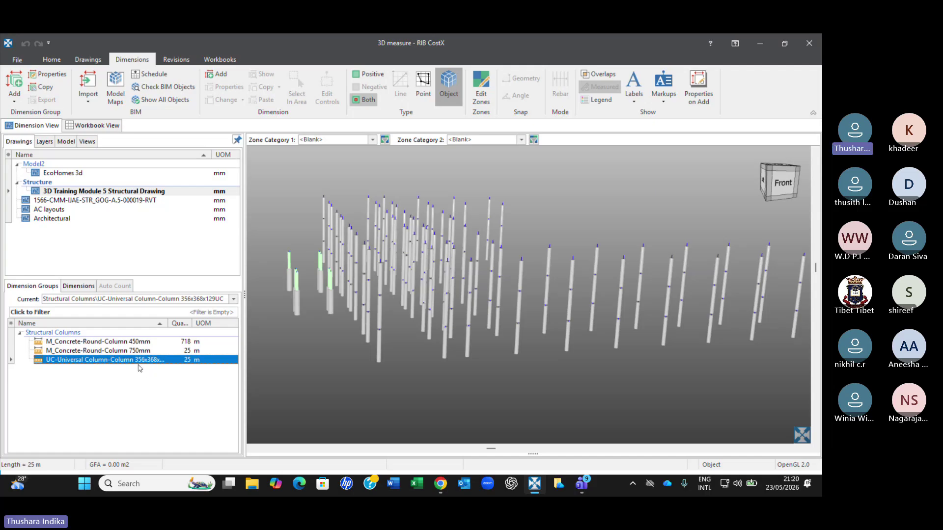
mouse_move(150, 368)
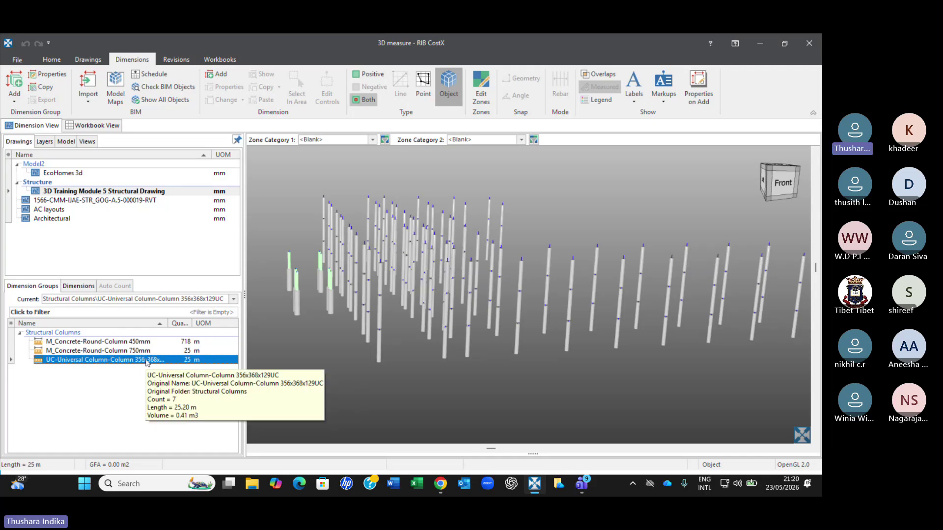
double_click(133, 364)
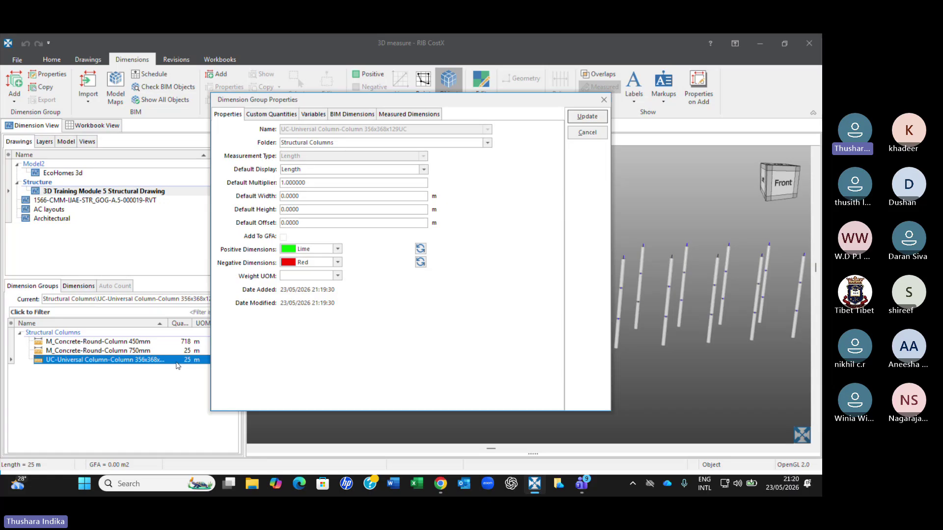
click(423, 170)
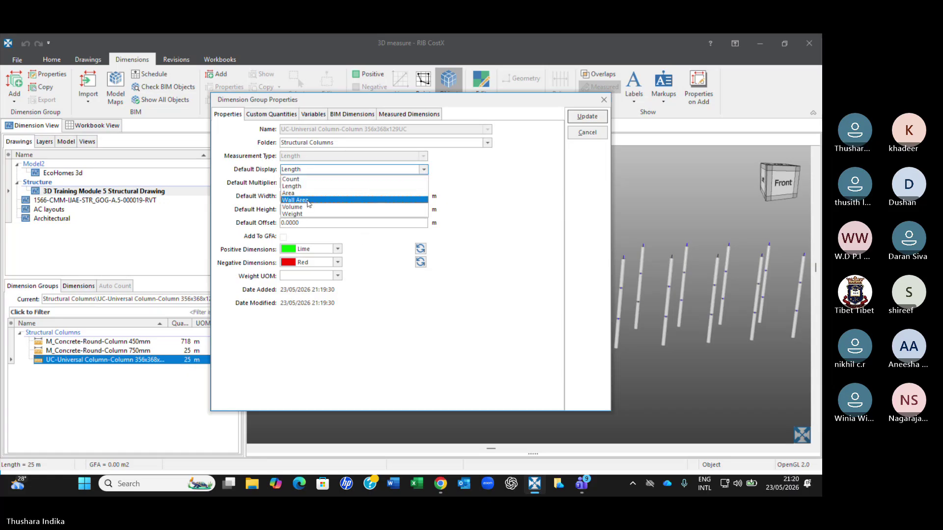
click(387, 207)
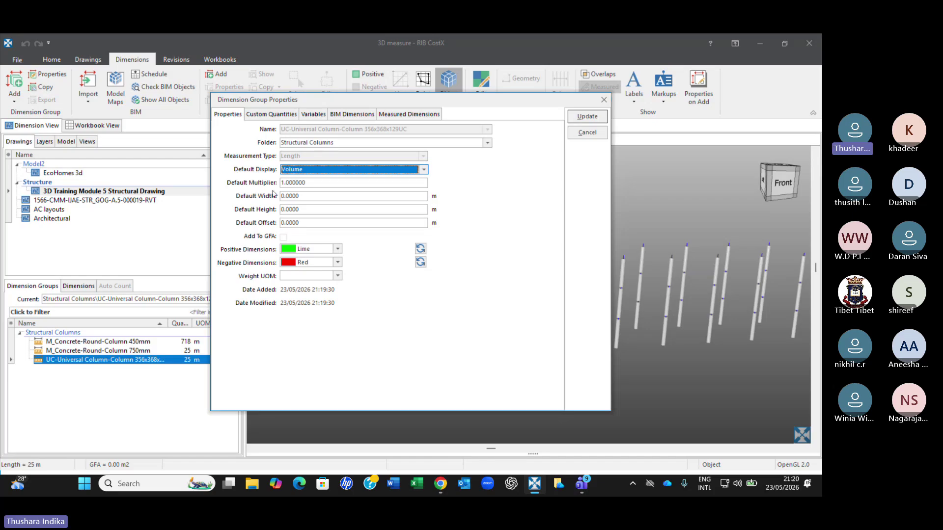
click(599, 118)
mouse_move(194, 363)
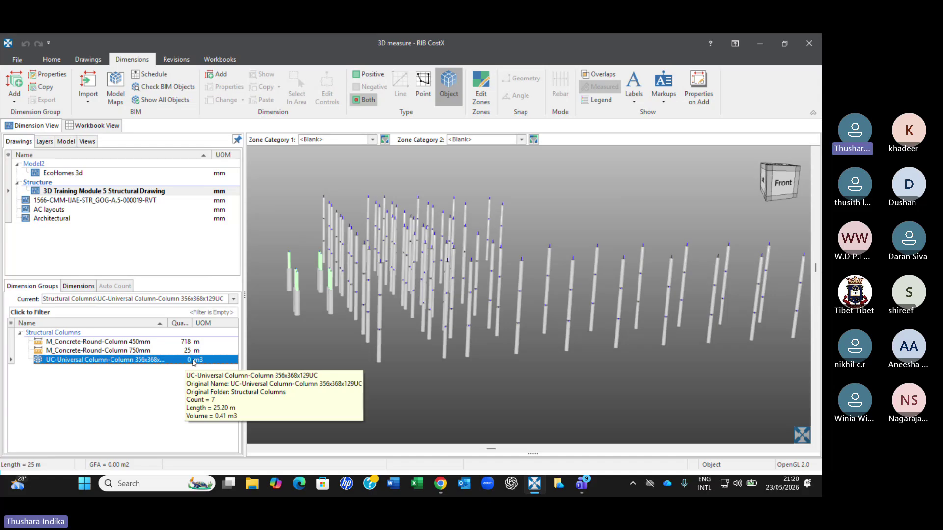
- Set the default display of the M_Concrete-Round-Column 450mm group to Volume
click(186, 343)
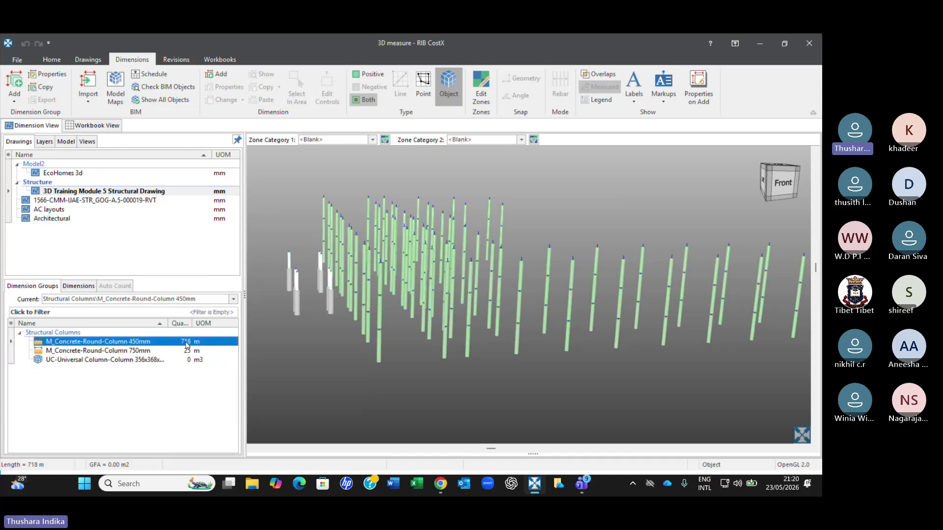
right_click(183, 344)
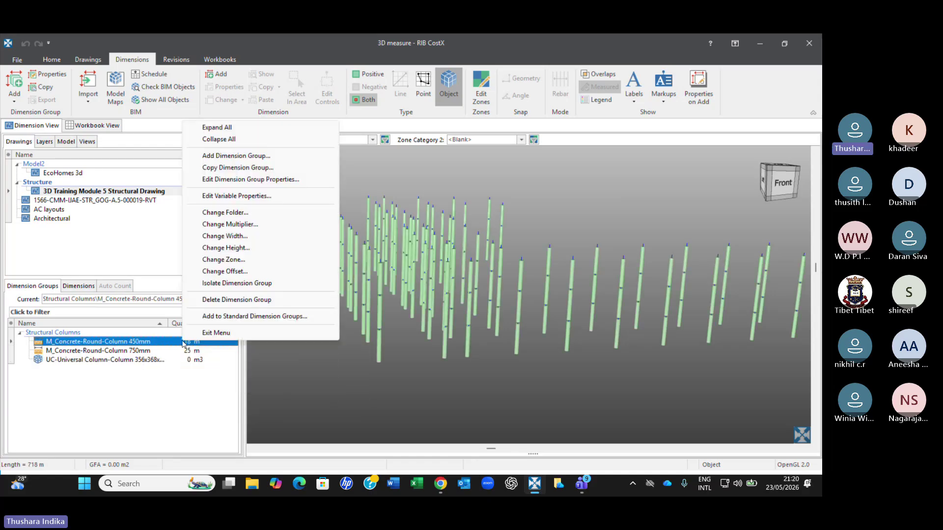
click(170, 348)
double_click(170, 349)
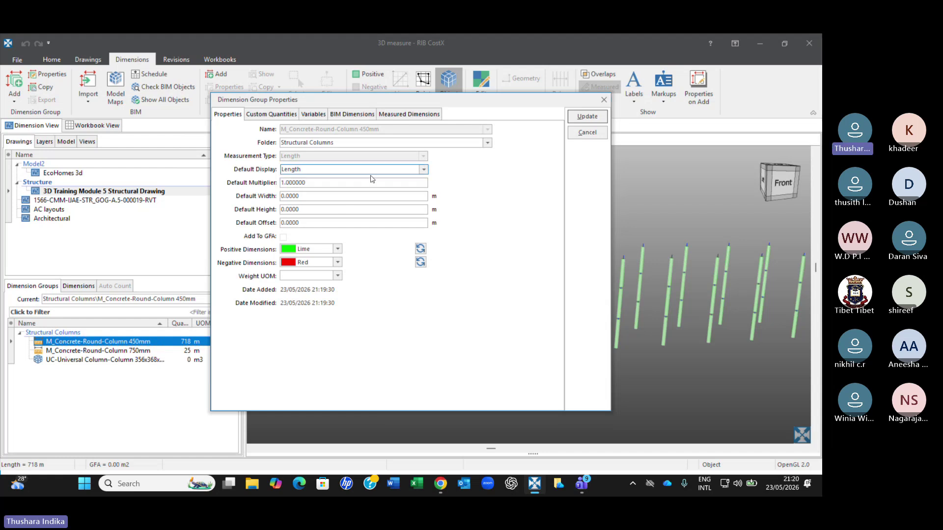
click(424, 170)
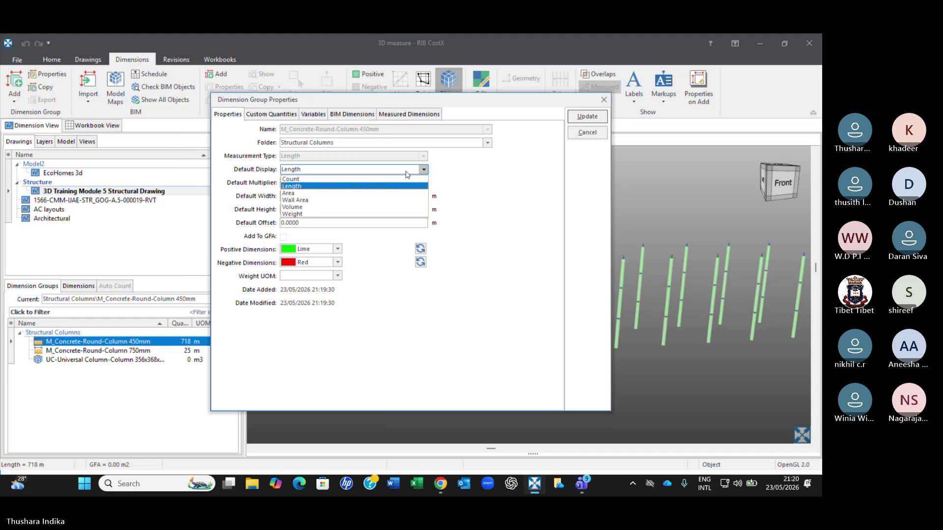
click(300, 209)
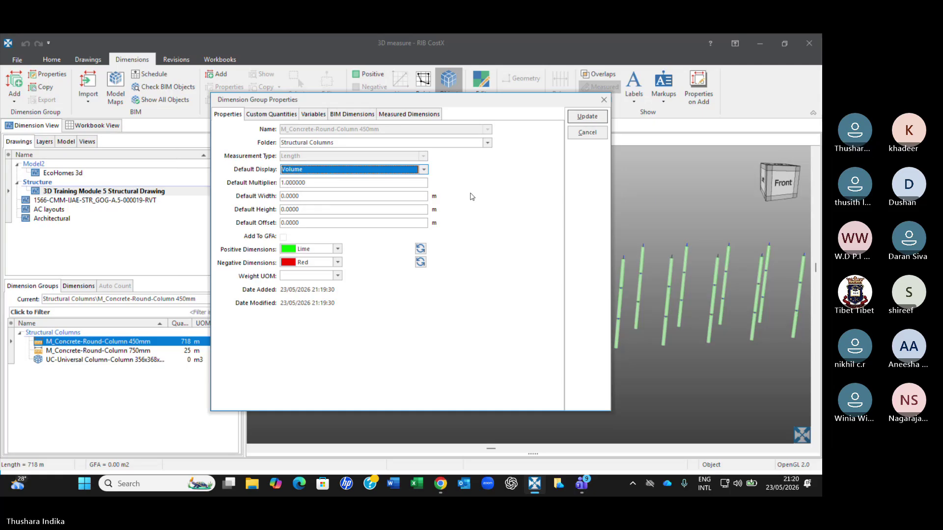
click(592, 117)
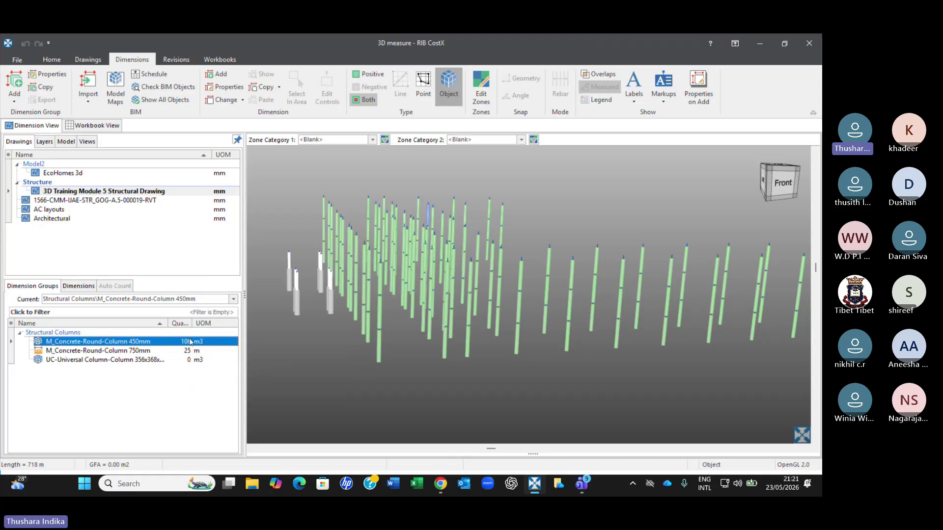
- Set the default display of the M_Concrete-Round-Column 750mm group to Volume
click(140, 352)
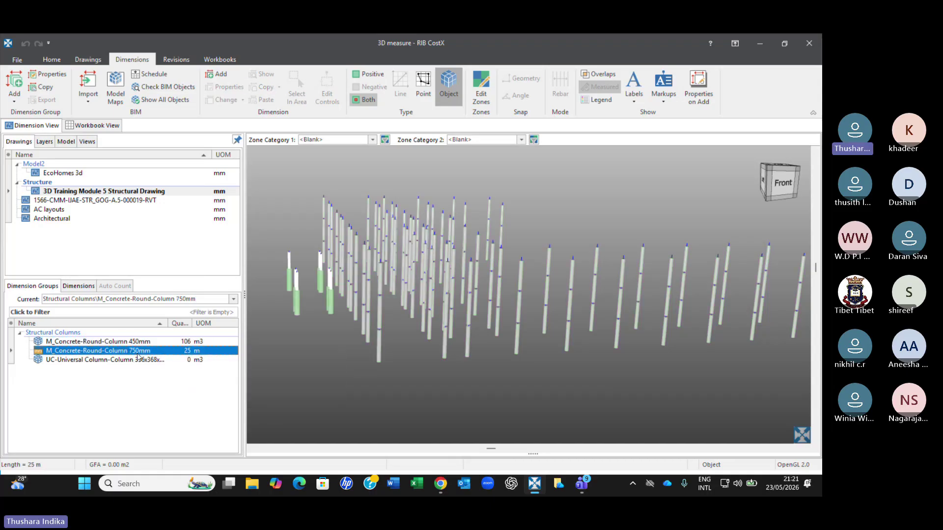
double_click(146, 352)
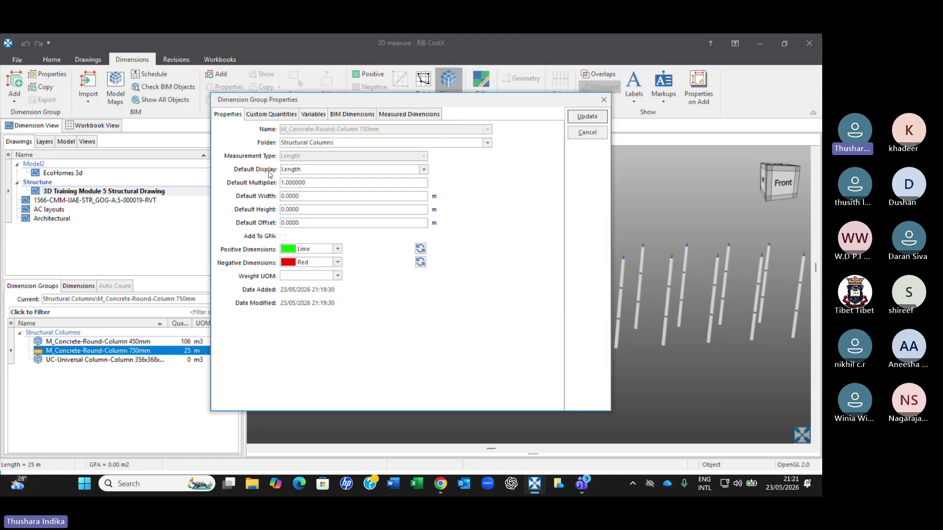
click(423, 170)
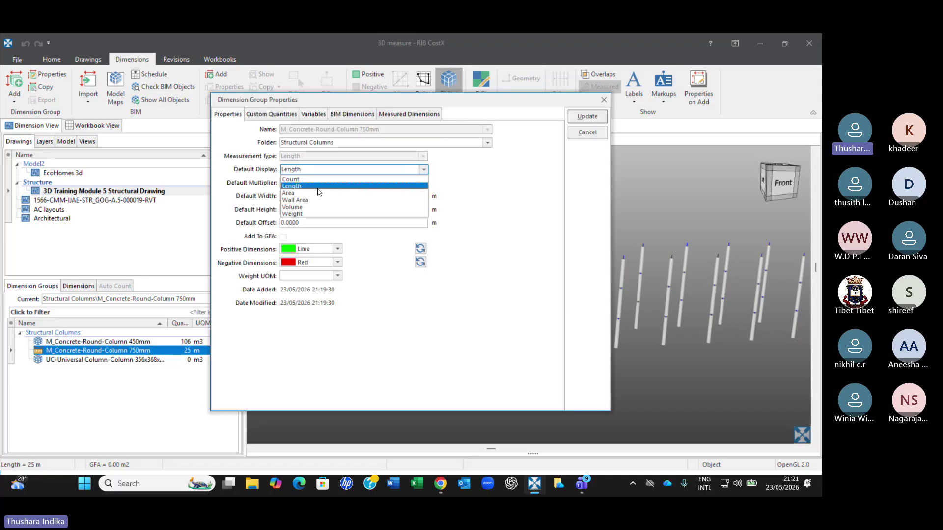
click(293, 209)
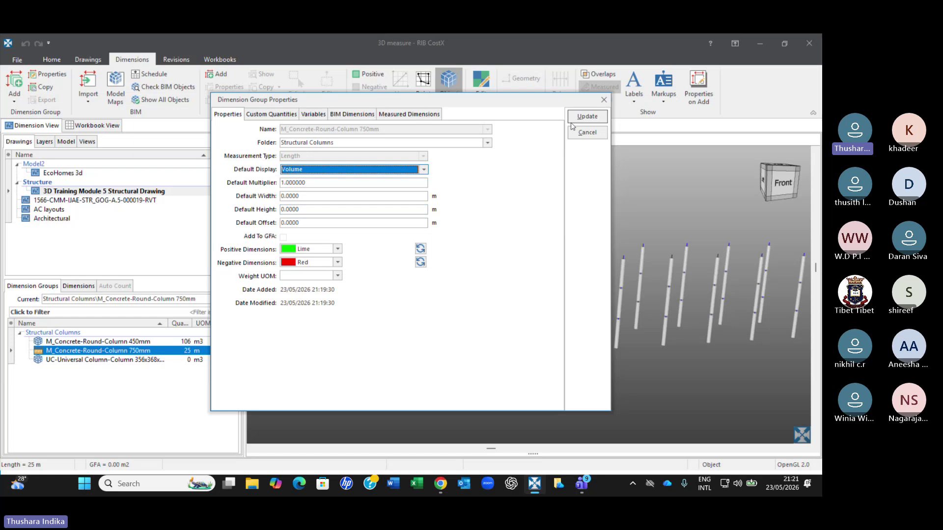
click(585, 117)
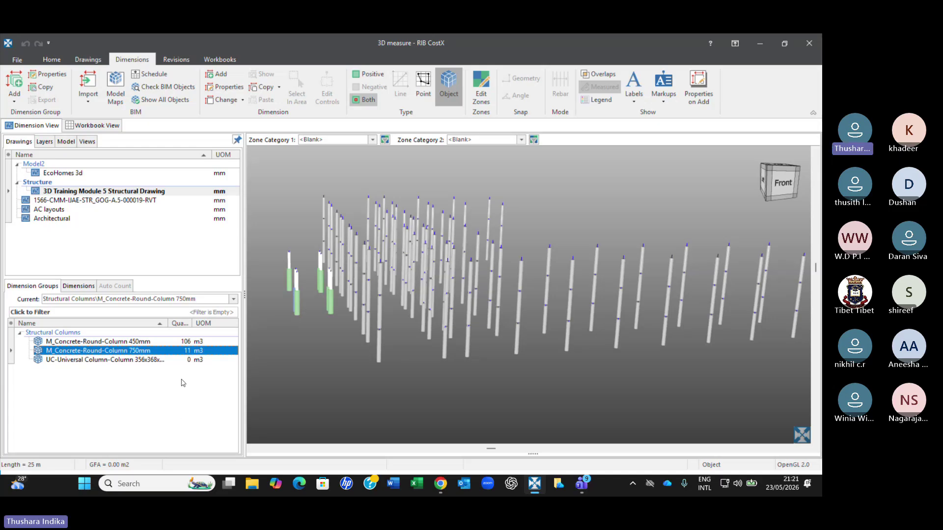
- List the individual dimensions of the UC-Universal Column group and review the properties of dimension 122796
click(190, 362)
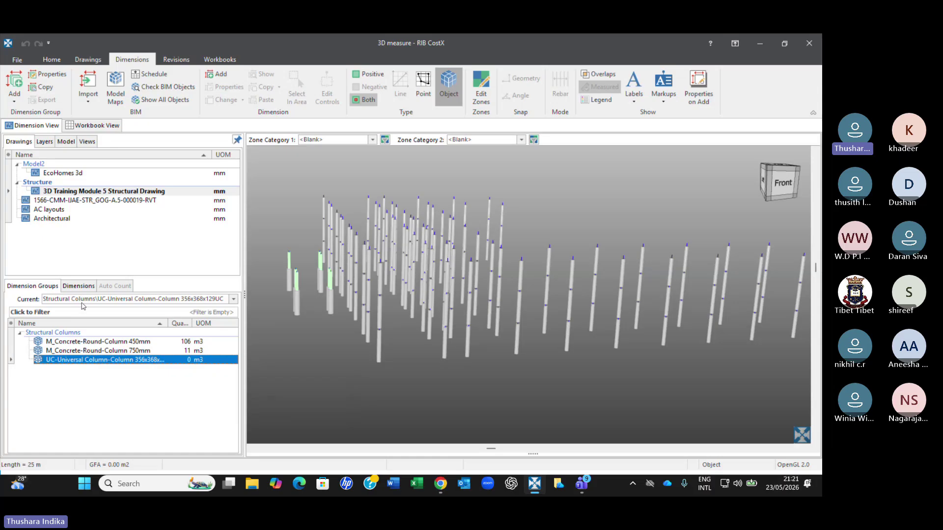
click(79, 286)
click(17, 353)
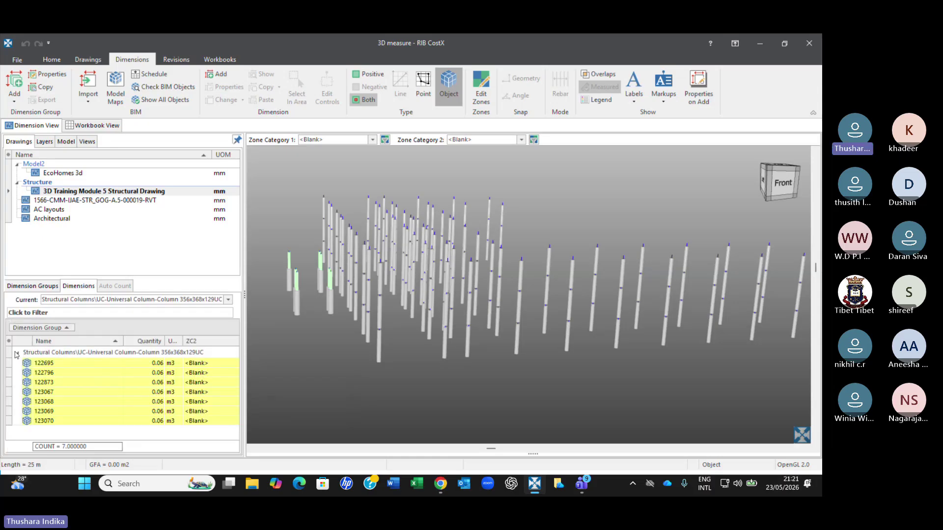
click(144, 366)
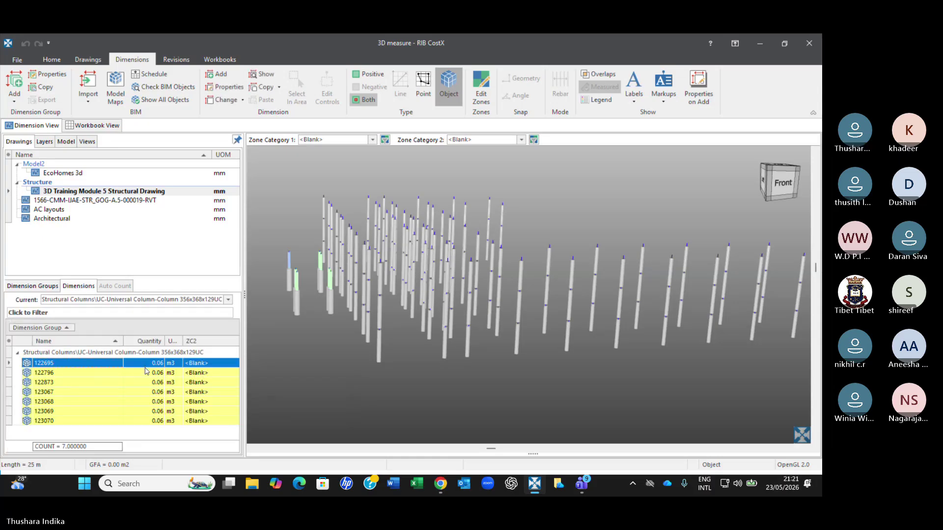
double_click(154, 371)
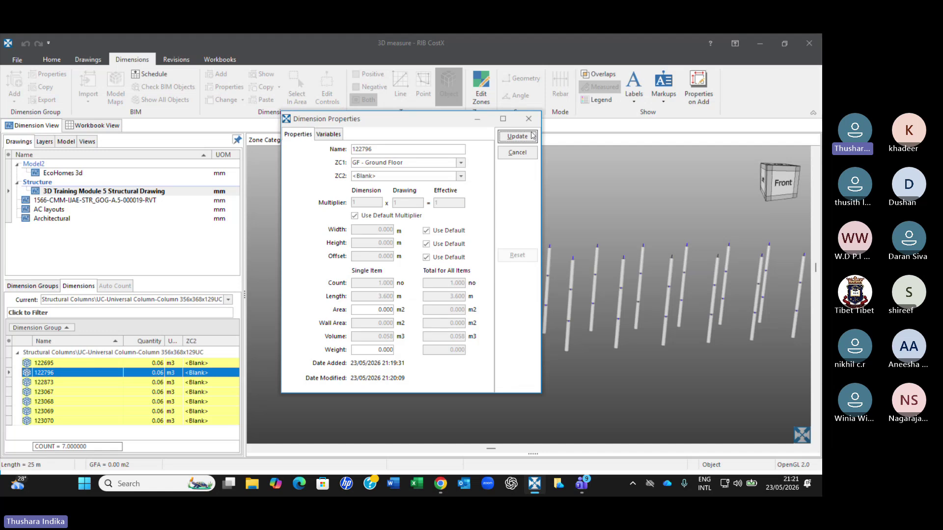
click(538, 118)
- Locate the universal column dimensions 122873, 123067, 123068 and 123069 in the model and view the columns up close
click(160, 382)
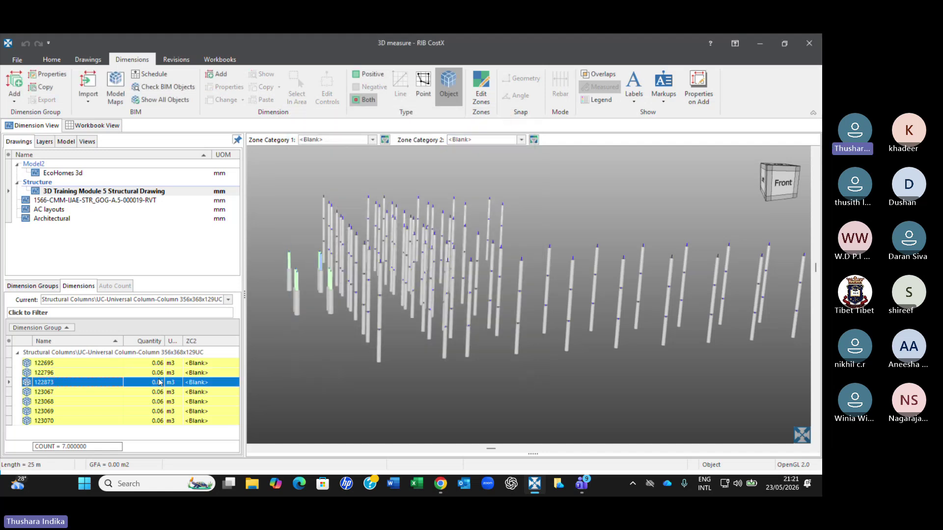
click(164, 391)
click(161, 402)
click(158, 411)
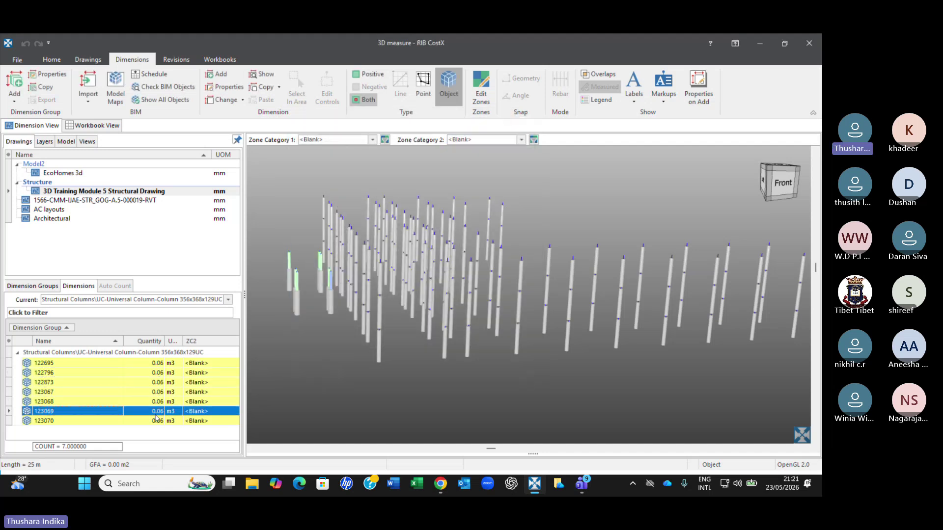
click(301, 284)
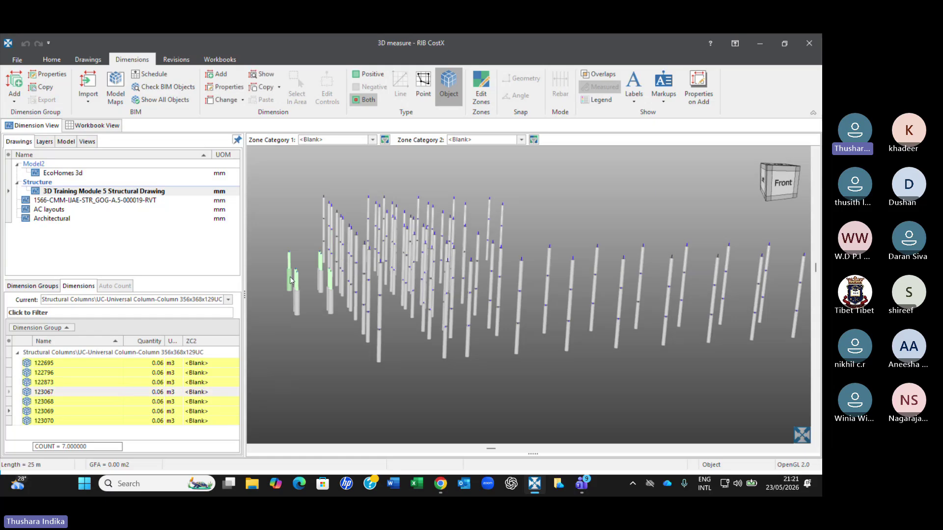
scroll(283, 272, up, 5)
scroll(282, 271, up, 2)
- Identify dimension 123067 in the close-up model view and bring up its available actions
click(146, 393)
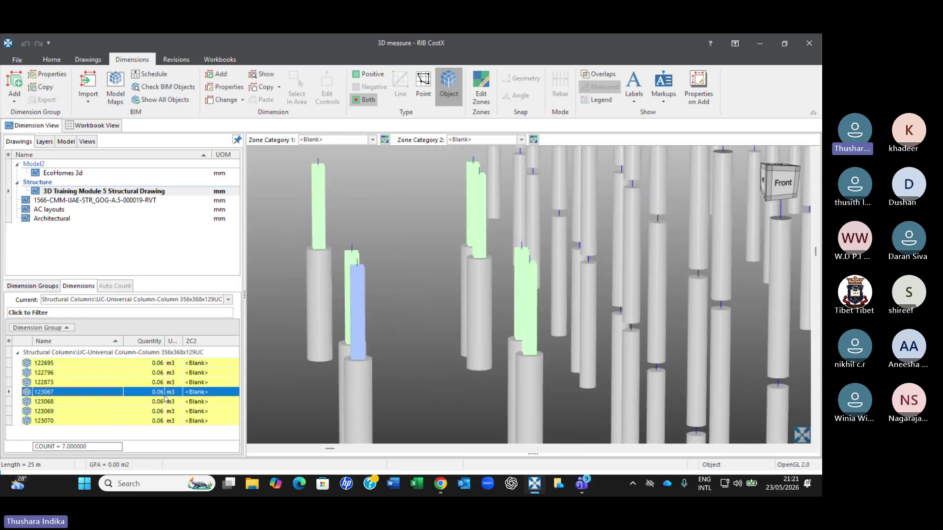
mouse_move(359, 294)
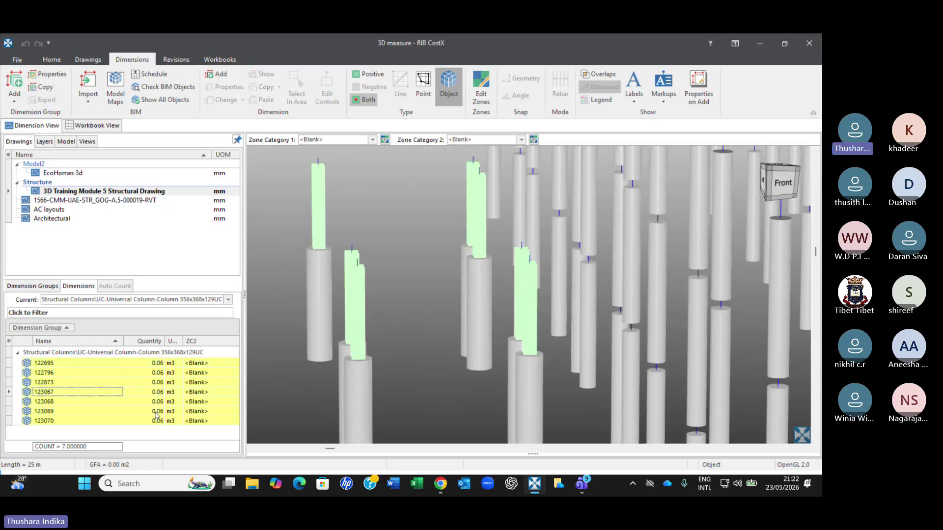
right_click(158, 394)
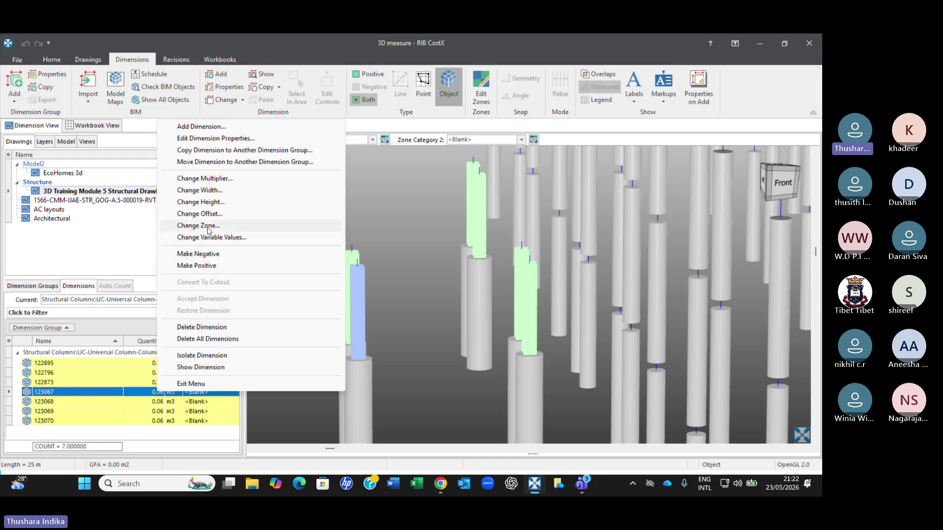
- Open the height setting of column dimension 123067 and leave it without entering a new value
click(214, 203)
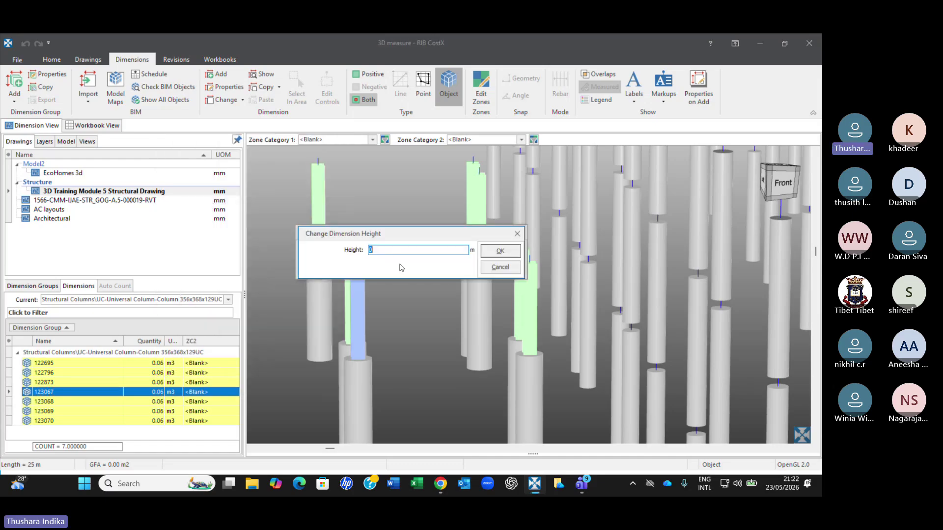
click(517, 234)
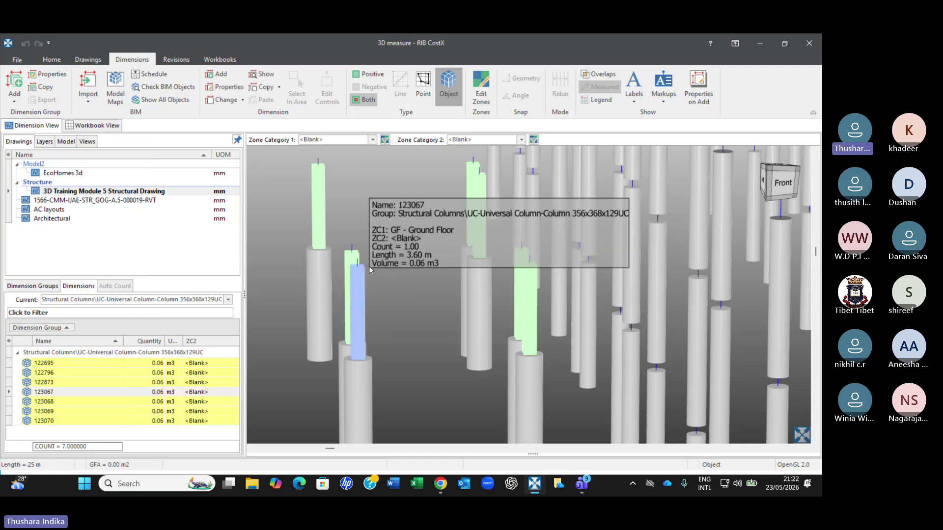
scroll(396, 286, down, 5)
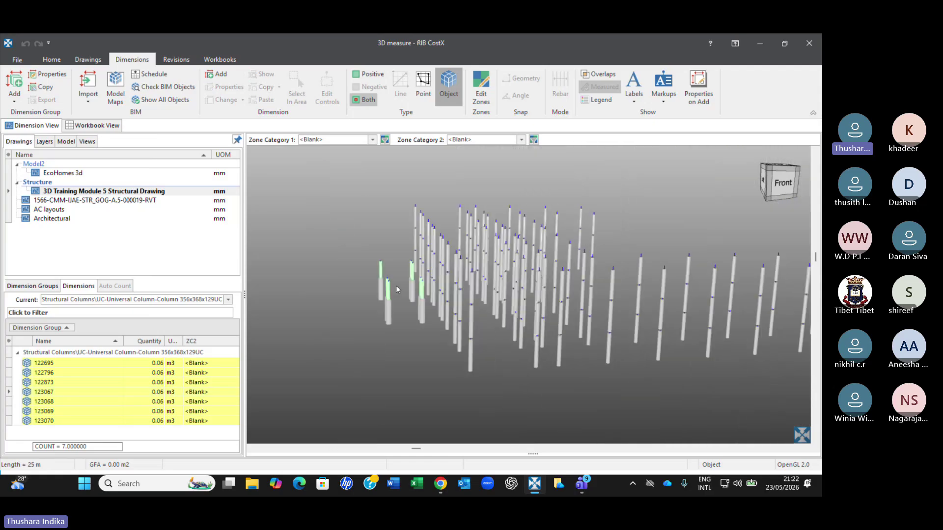
scroll(416, 294, up, 3)
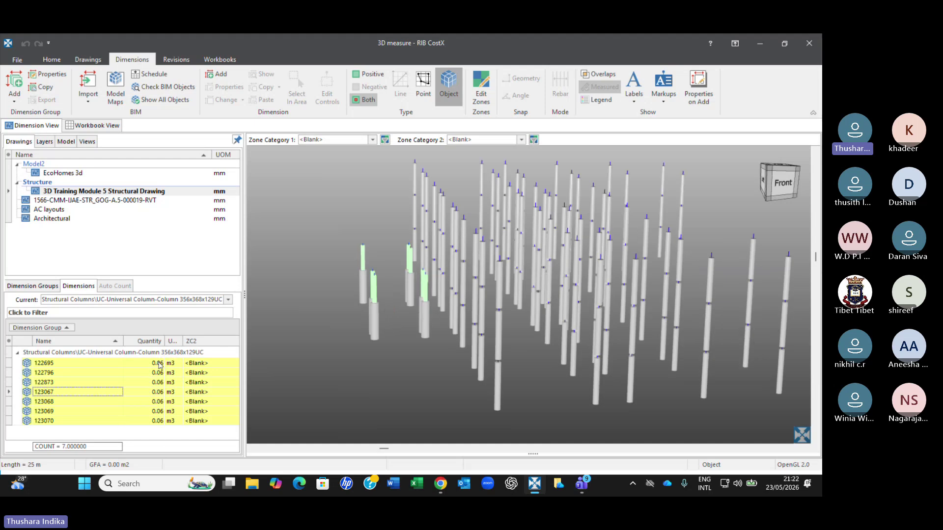
mouse_move(160, 366)
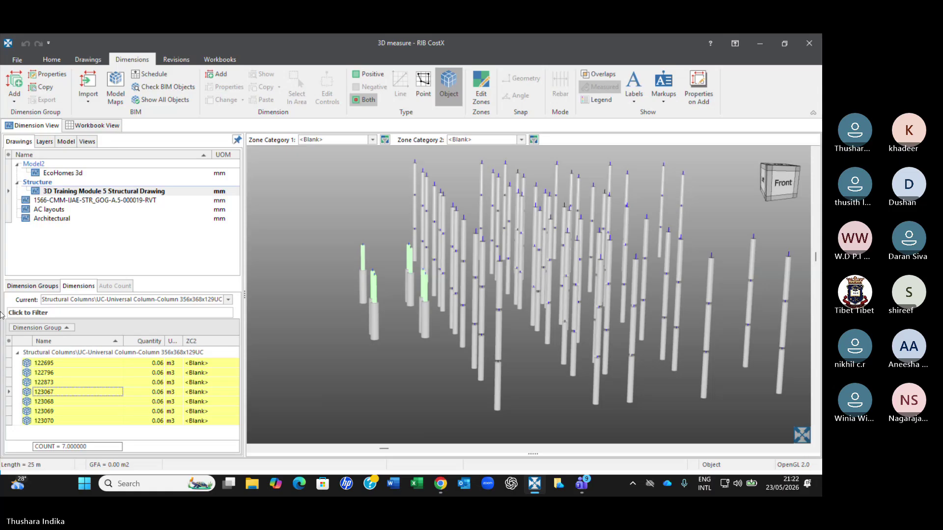
- Return to the dimension groups list and examine the layout of the structural columns in the 3D model
click(32, 286)
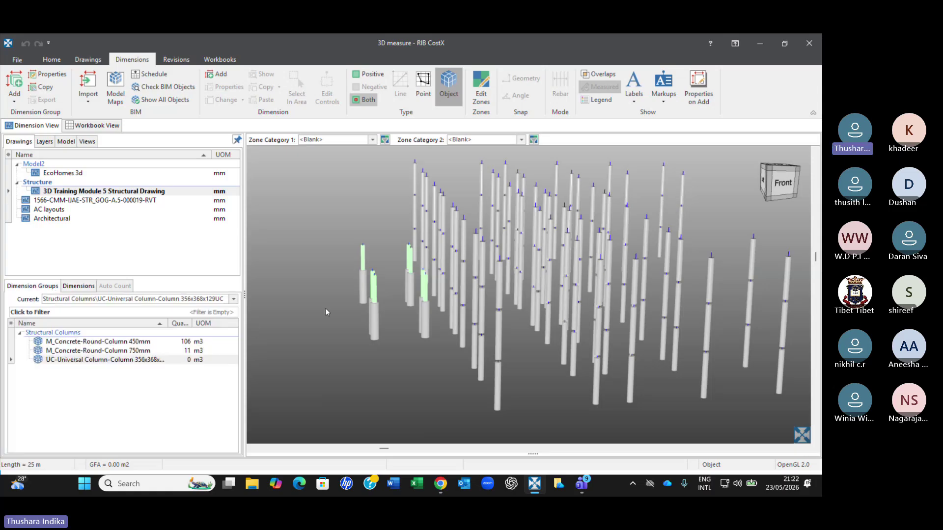
drag(339, 303, 438, 324)
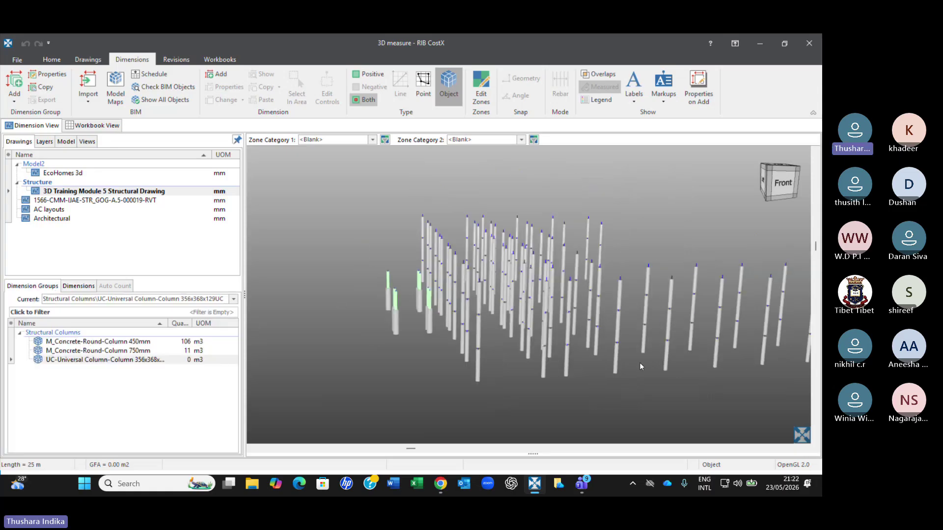
middle_drag(639, 361, 573, 343)
scroll(559, 337, down, 2)
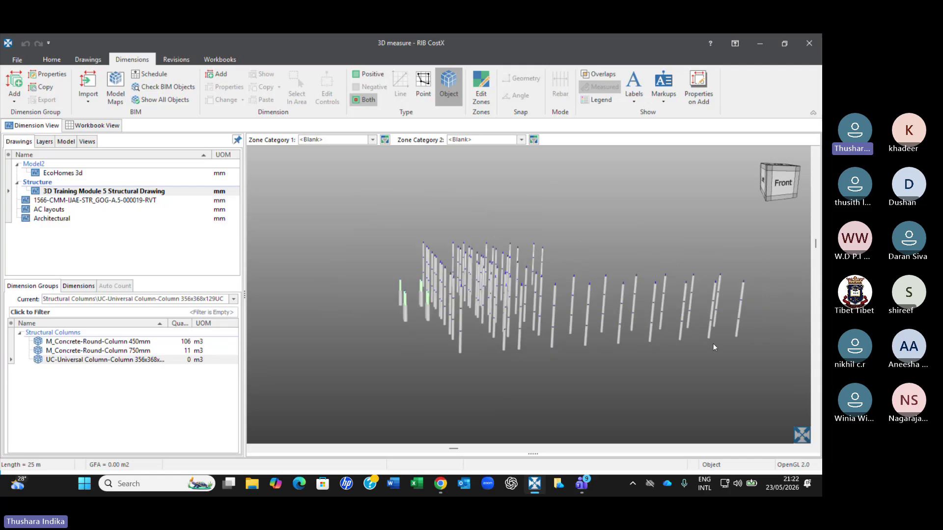
scroll(695, 344, up, 2)
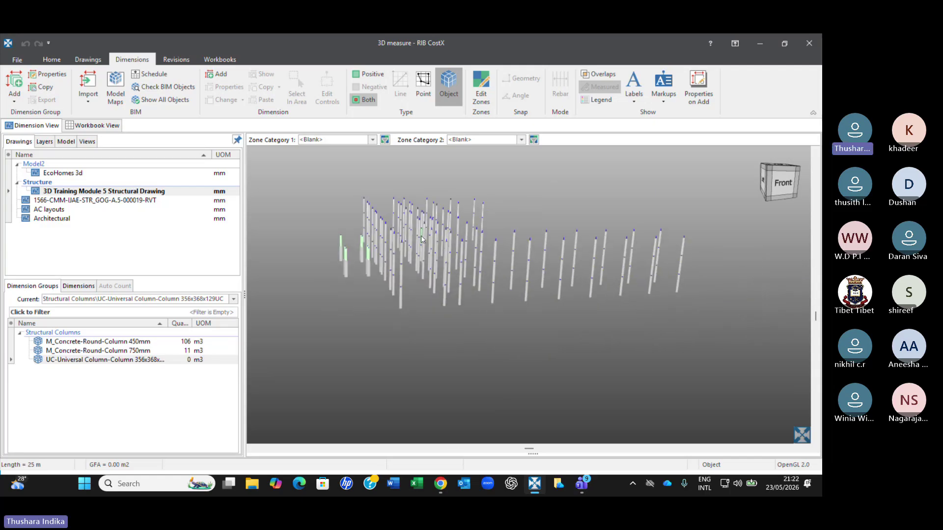
scroll(421, 240, up, 3)
scroll(408, 262, down, 2)
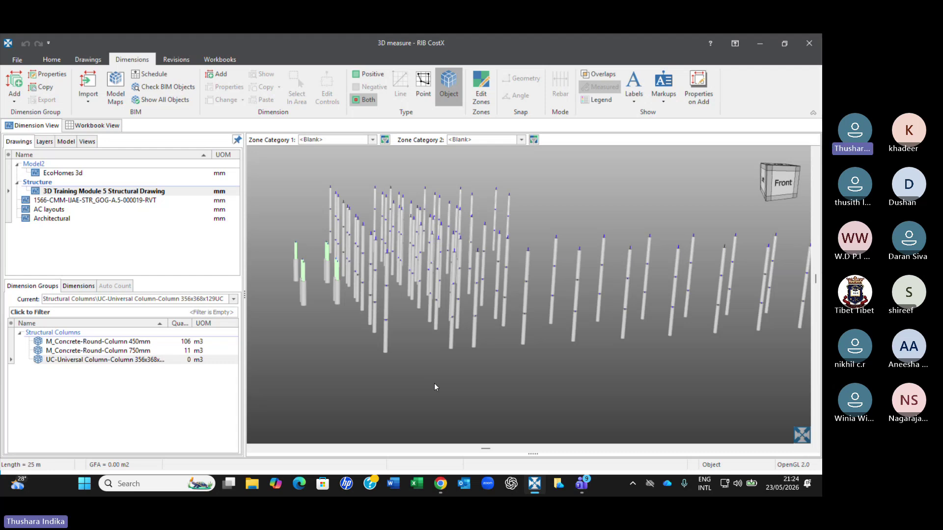
- Switch to the Teams meeting window to read the chat messages, and return to the 3D measure project in CostX
mouse_move(581, 483)
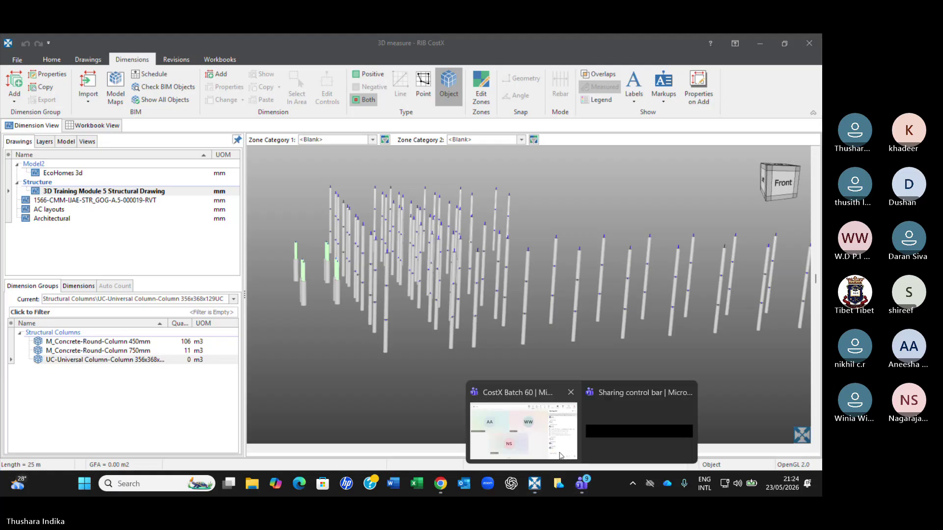
click(522, 422)
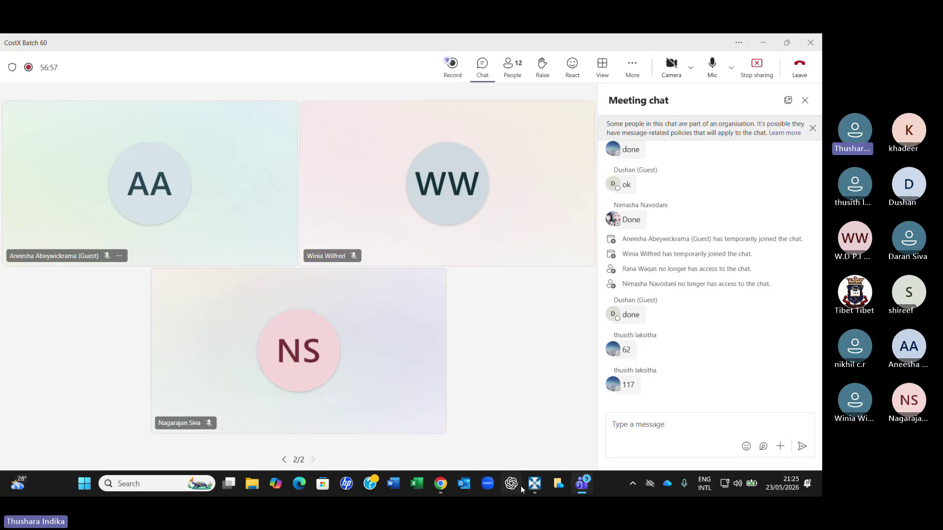
mouse_move(535, 484)
click(508, 435)
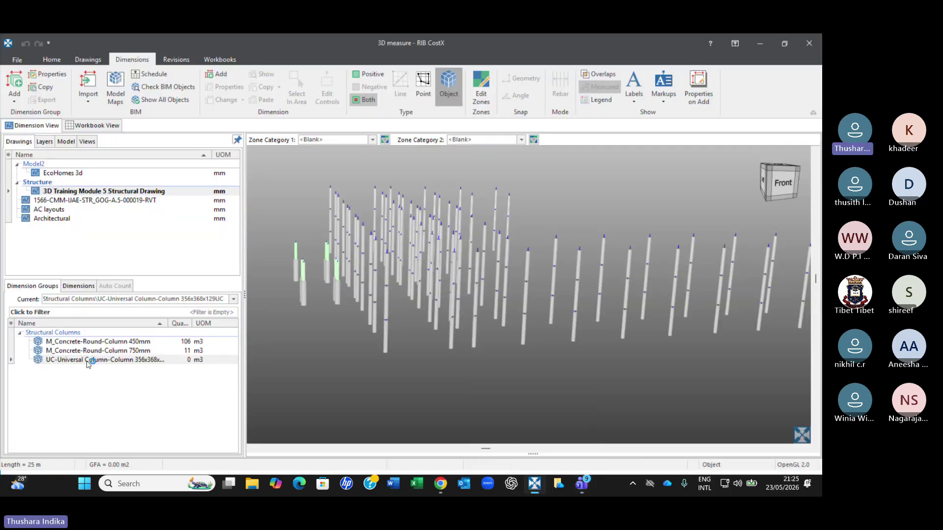
- Review the properties of the M_Concrete-Round-Column 450mm dimension group and inspect one of its measured columns in the model
click(149, 343)
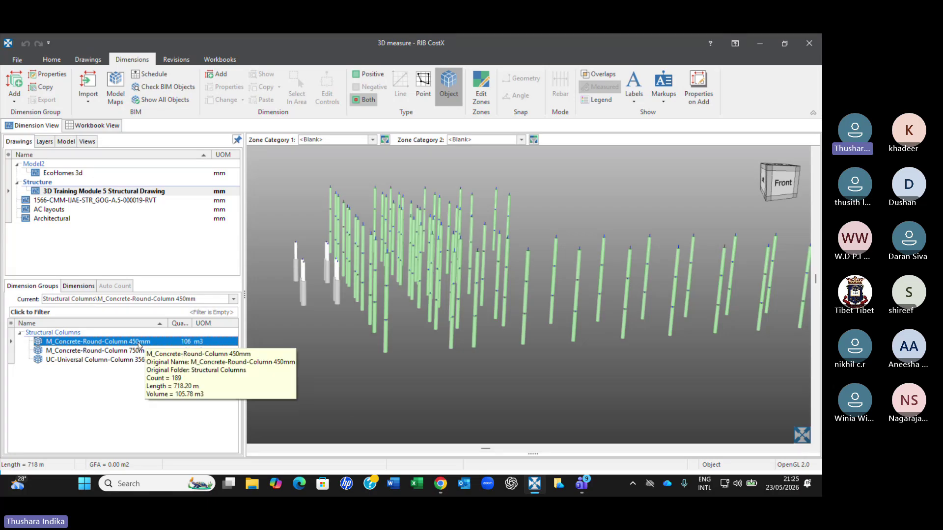
double_click(140, 345)
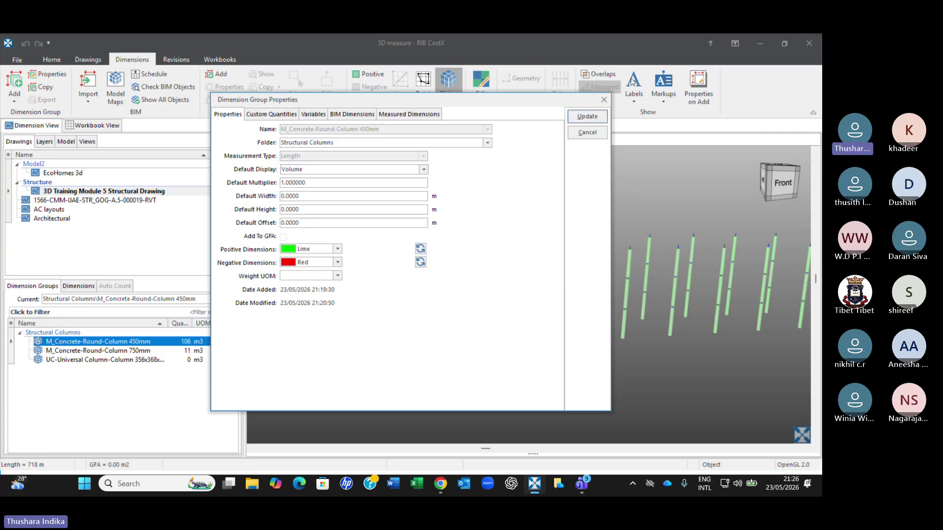
click(603, 101)
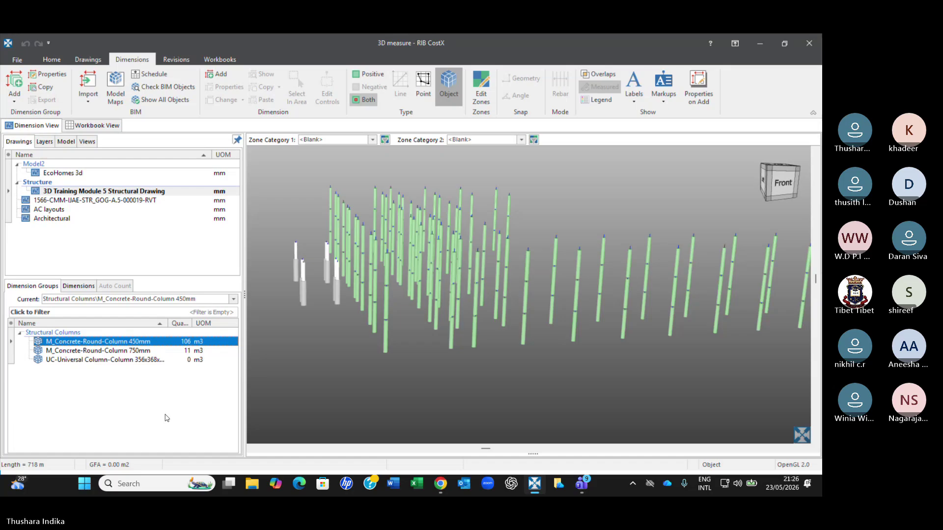
click(380, 333)
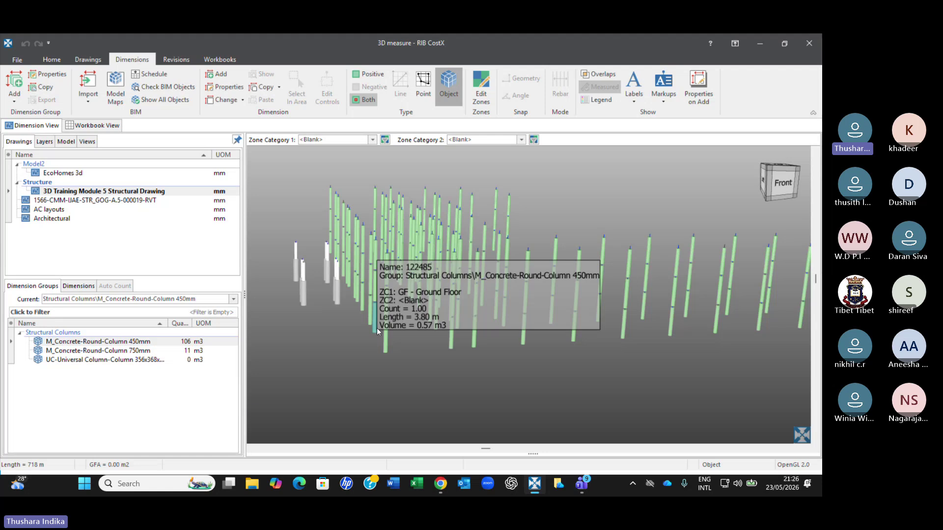
scroll(437, 353, down, 2)
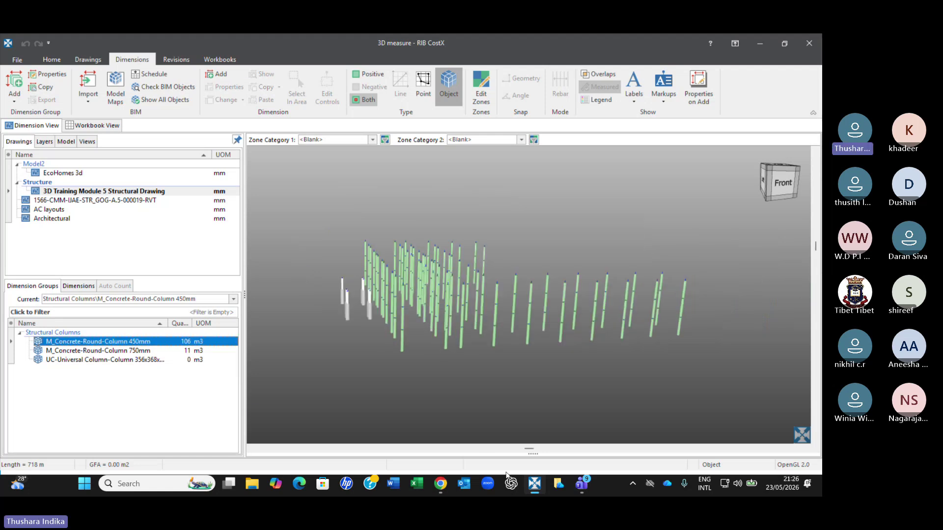
- Switch to Teams to check the newest participant messages in the meeting chat, and go back to CostX
mouse_move(582, 484)
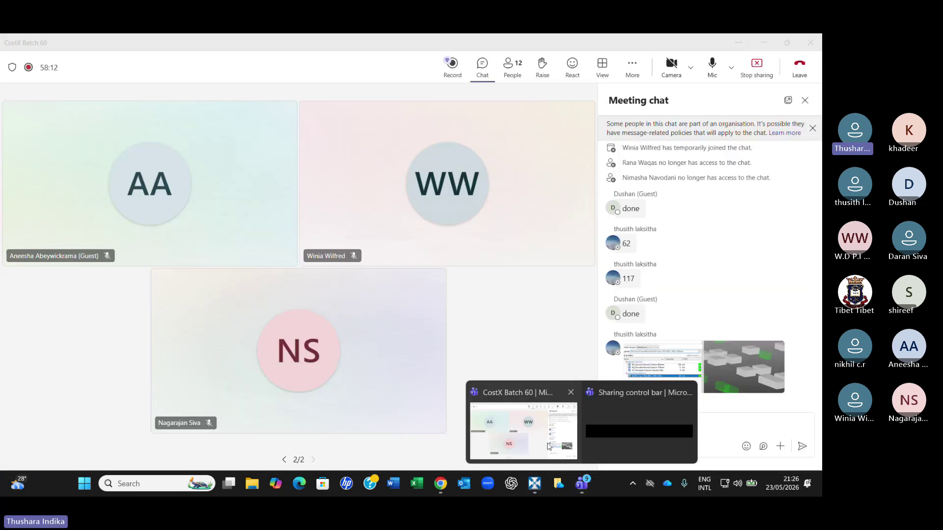
click(523, 423)
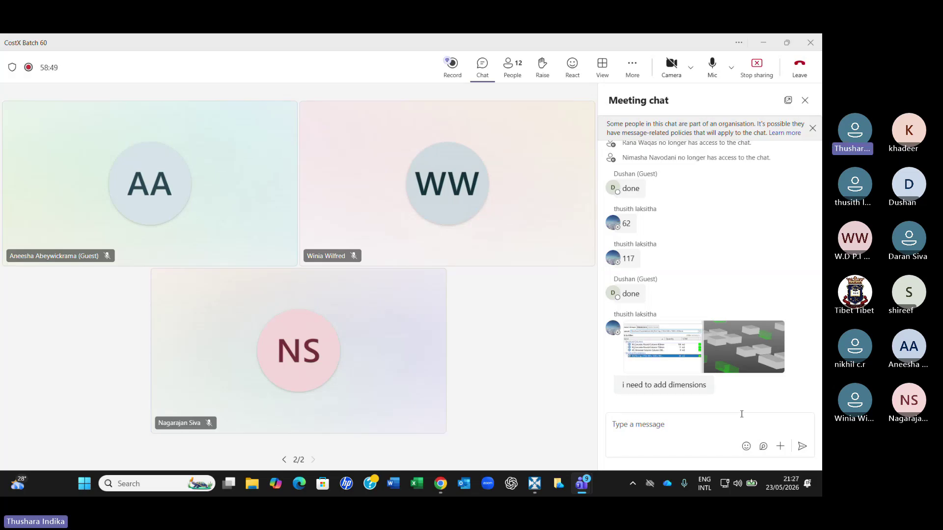
click(535, 490)
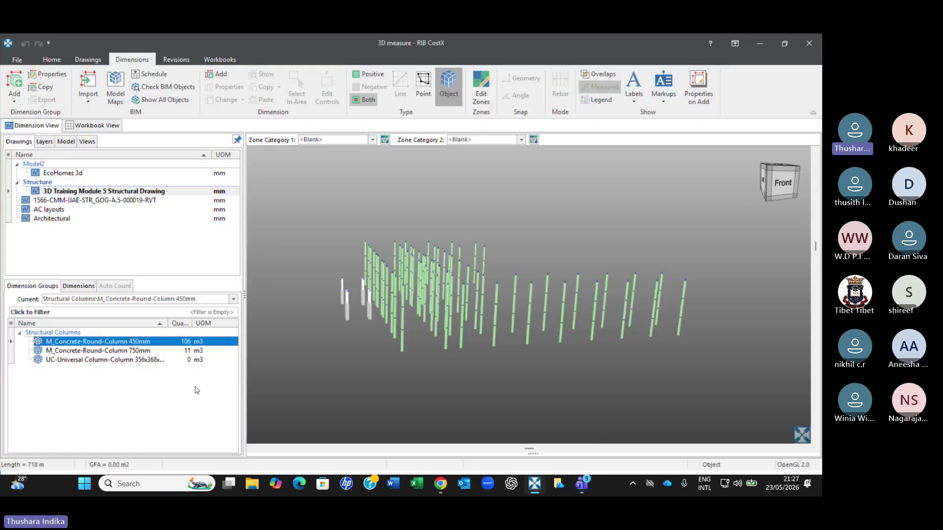
- Show all objects of the structural drawing and look closely at the foundation piles beneath the building
right_click(527, 240)
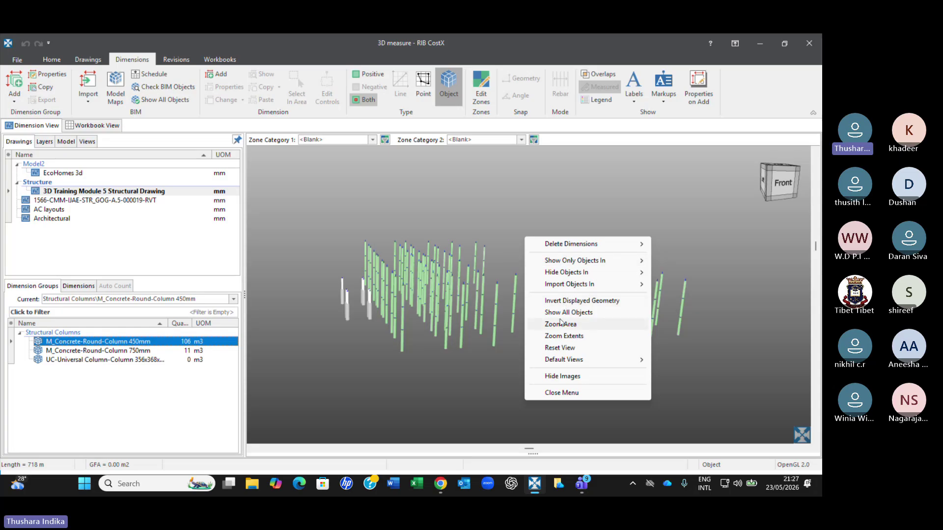
click(568, 312)
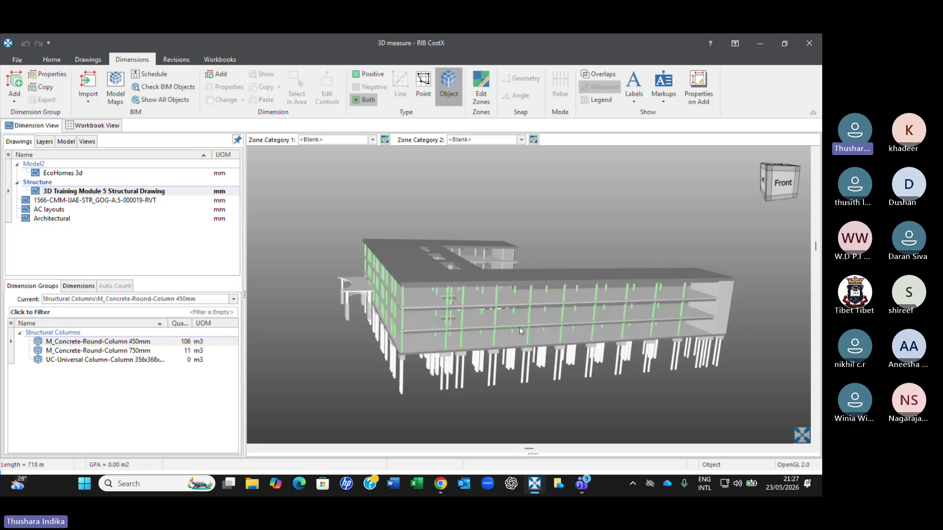
scroll(511, 327, up, 1)
scroll(557, 376, up, 2)
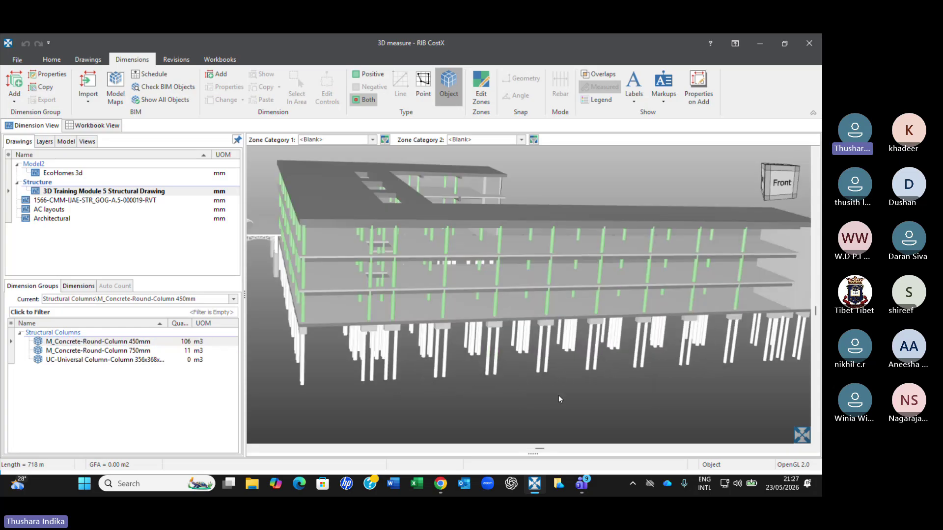
scroll(552, 395, up, 1)
scroll(485, 369, down, 4)
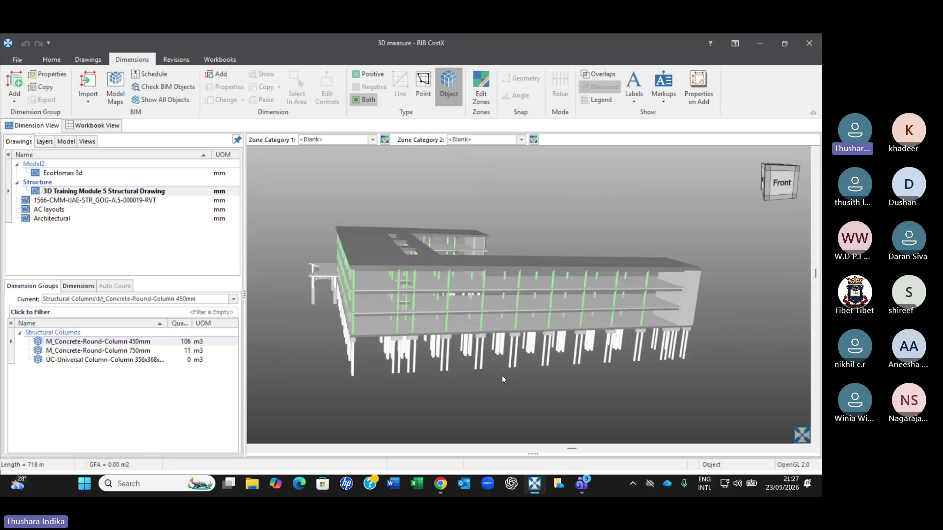
scroll(487, 356, up, 3)
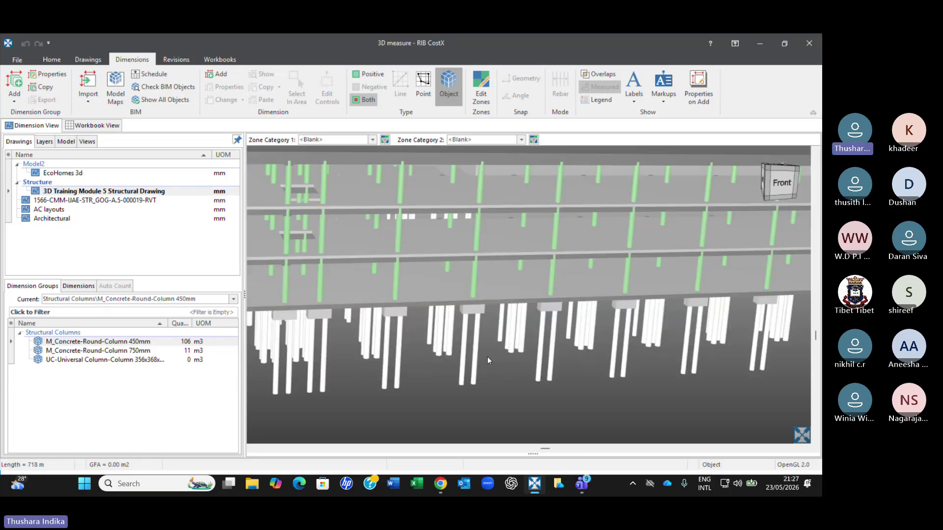
- Show only the M_Pile-Steel Pipe objects to examine them, and restore the display of all objects
right_click(476, 332)
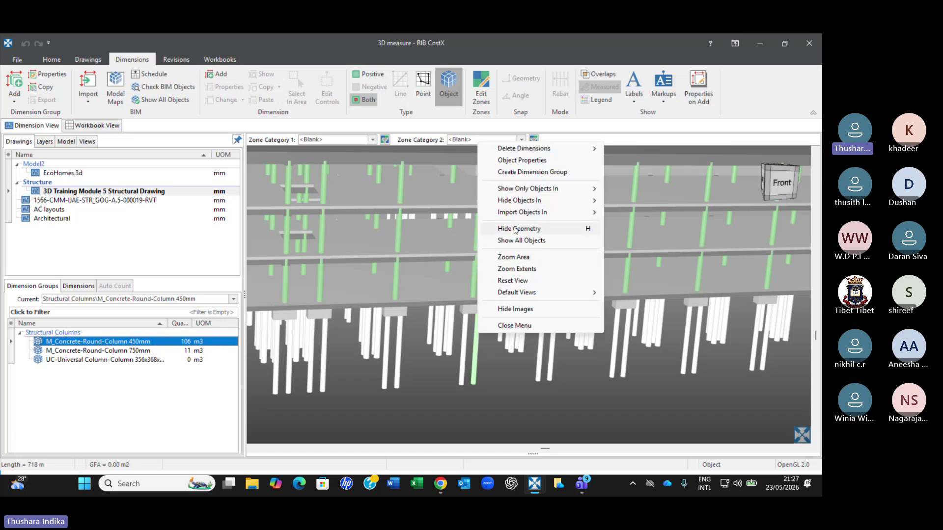
mouse_move(522, 191)
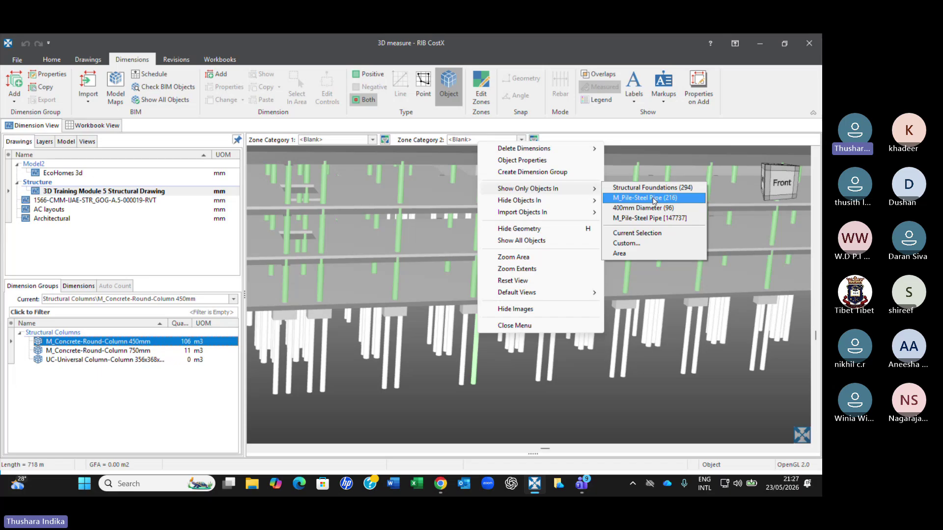
click(653, 199)
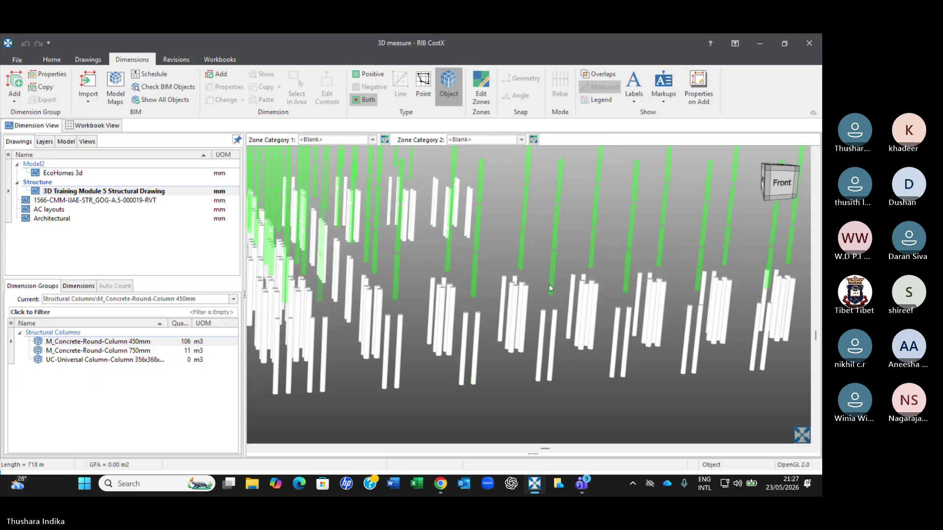
scroll(549, 289, down, 3)
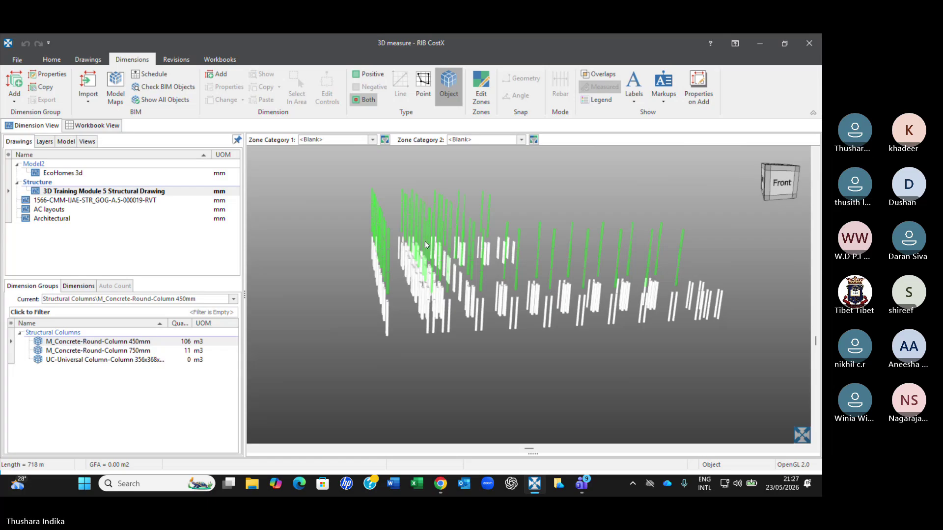
scroll(501, 317, up, 2)
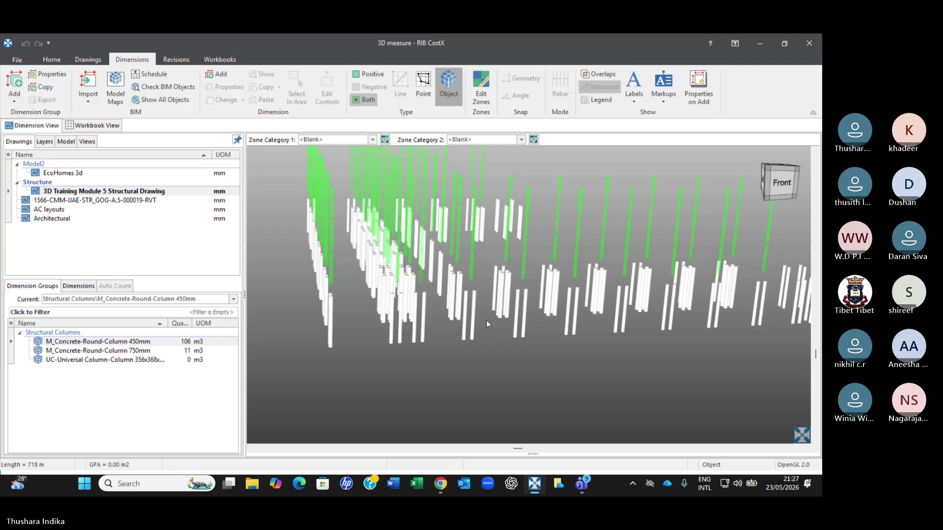
right_click(488, 335)
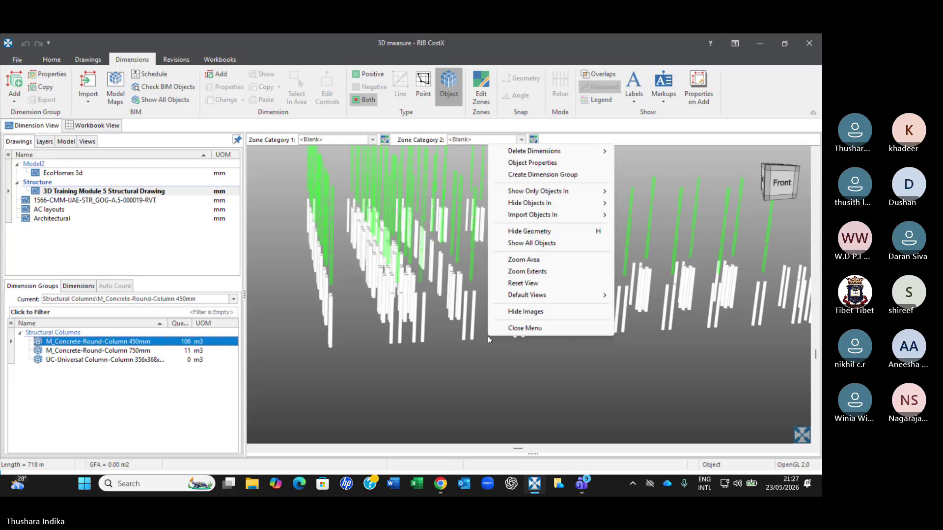
click(525, 244)
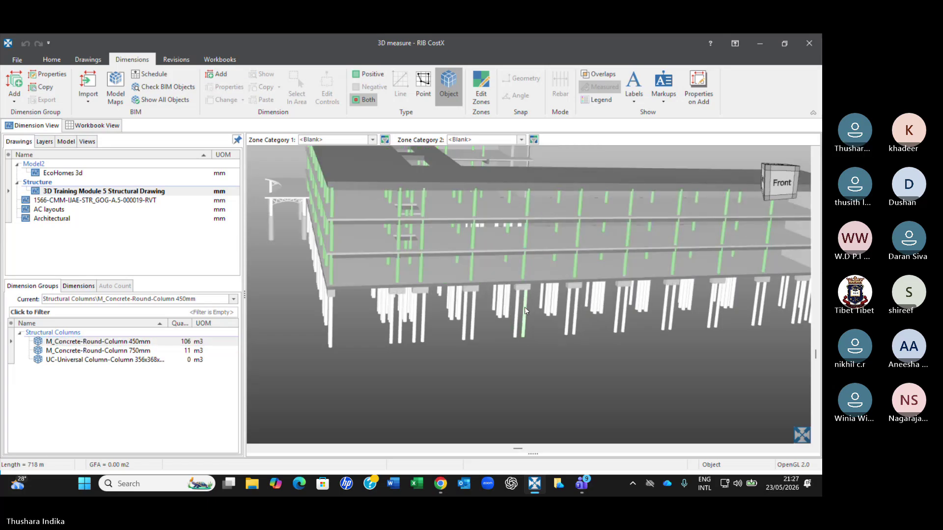
- Highlight the Structural Columns folder and measure one foundation pile into the current M_Concrete-Round-Column 450mm dimension group
click(35, 333)
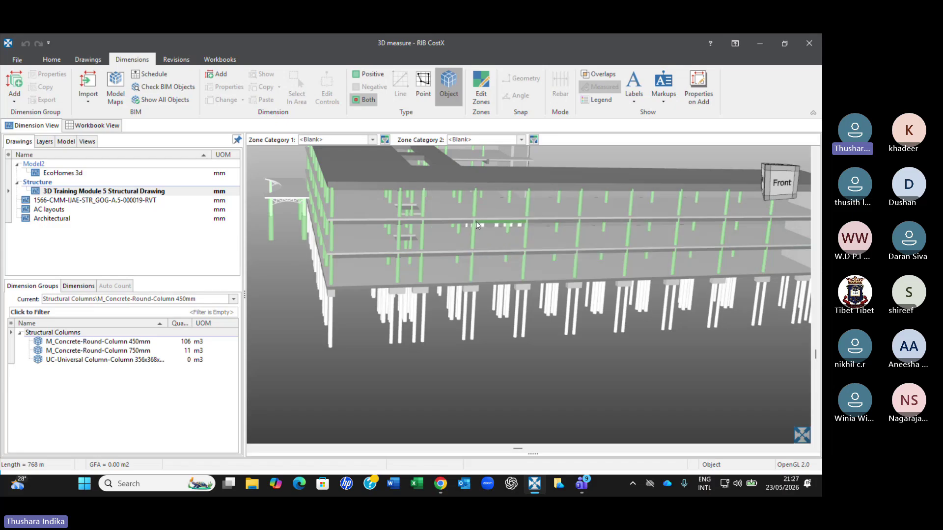
click(474, 325)
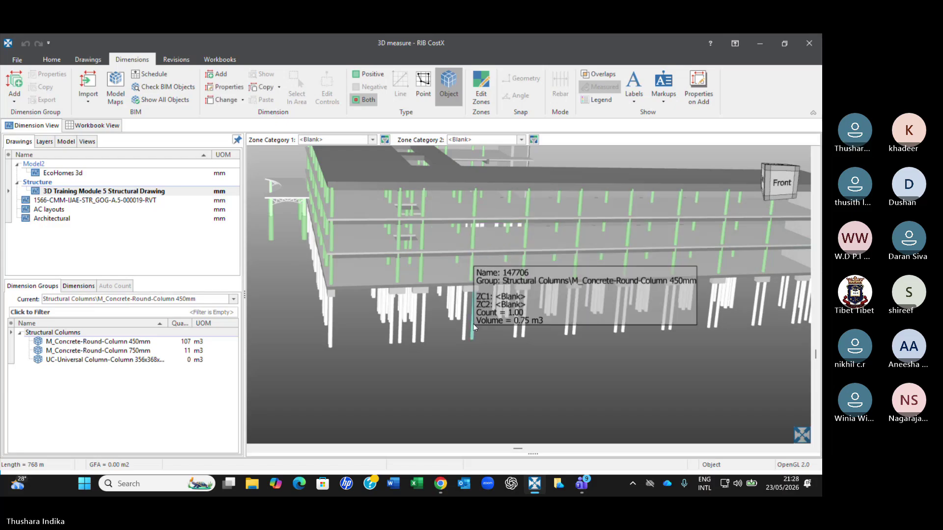
- Isolate the M_Pile-Steel Pipe objects of the structural drawing, starting from the measured foundation pile
right_click(473, 323)
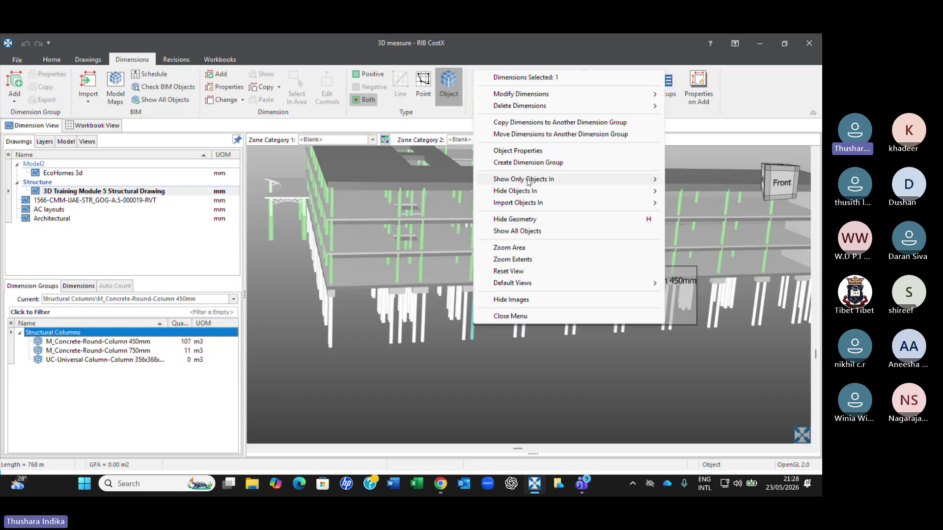
mouse_move(537, 183)
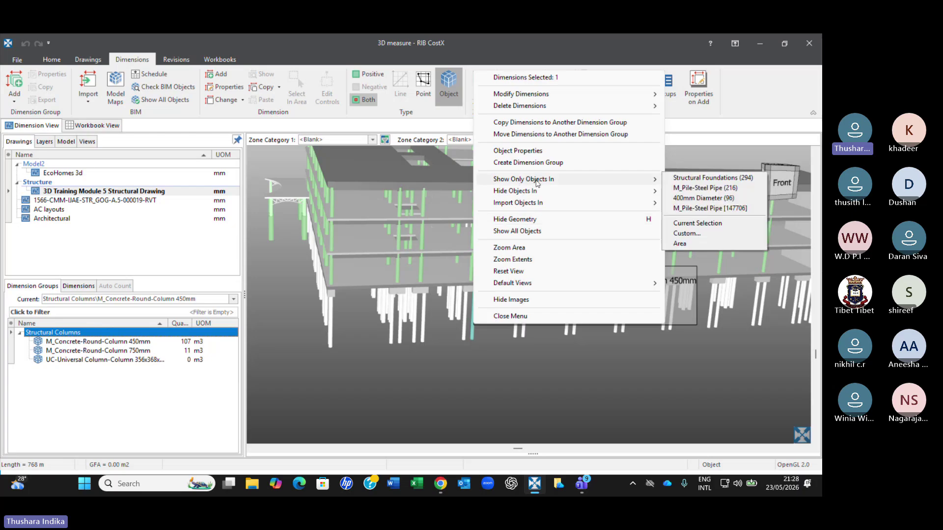
click(706, 189)
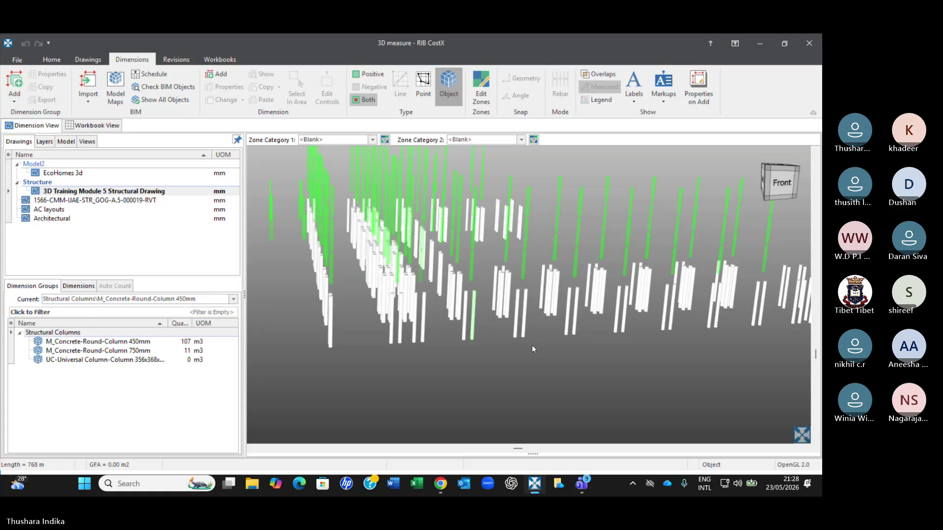
- Delete the Structural Columns folder together with its three dimension groups
click(54, 333)
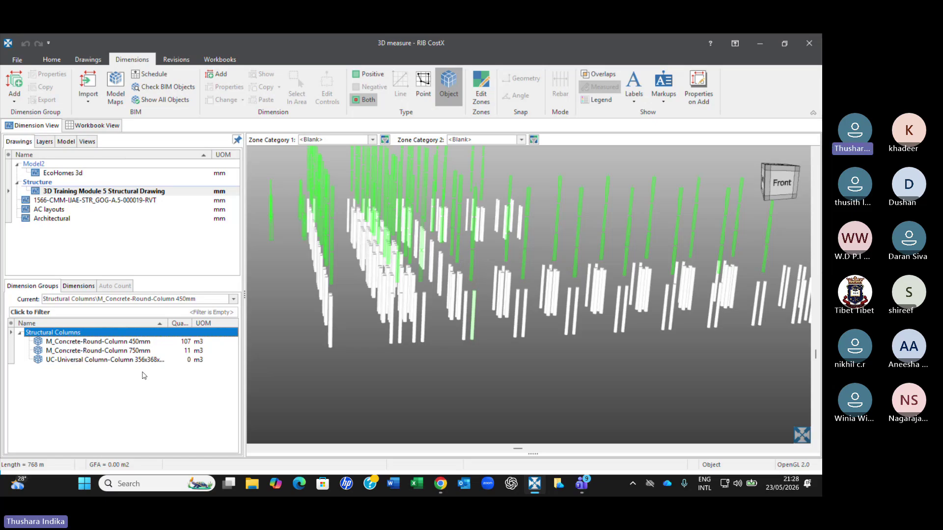
click(435, 343)
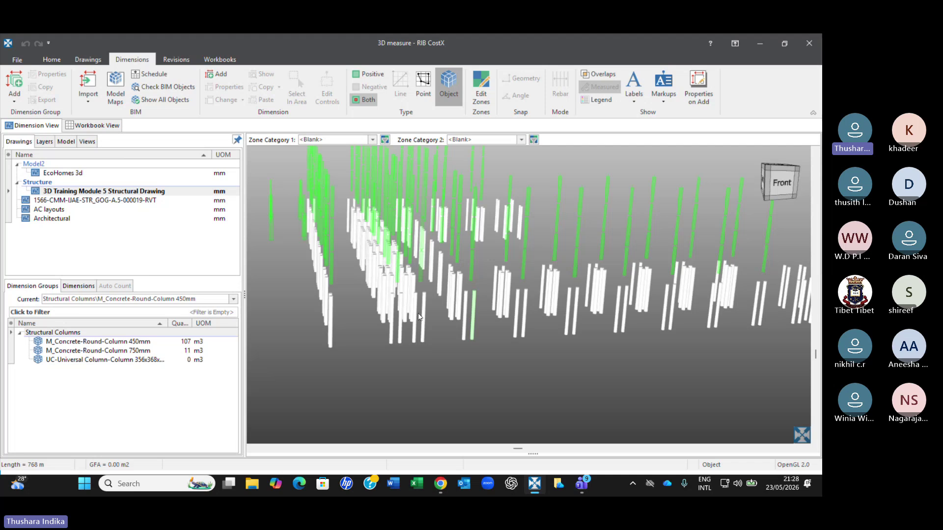
click(105, 381)
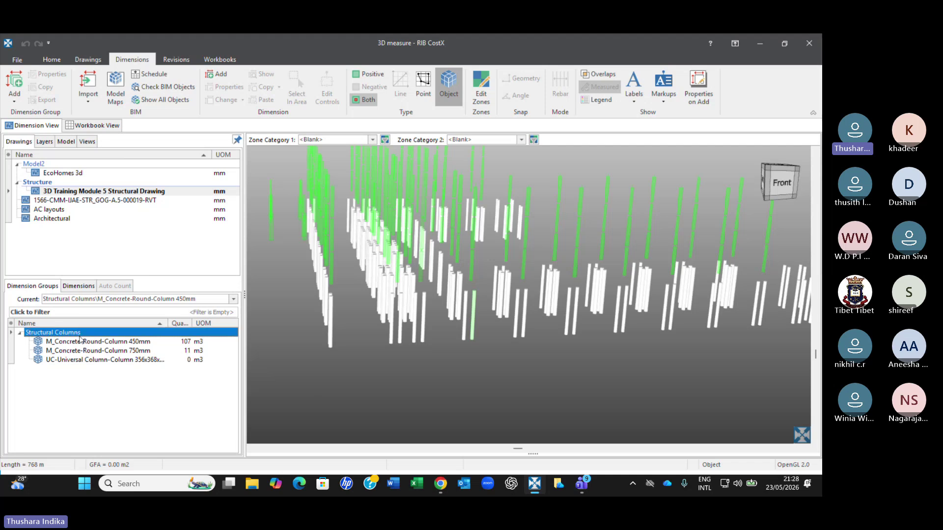
click(76, 336)
right_click(76, 333)
click(123, 387)
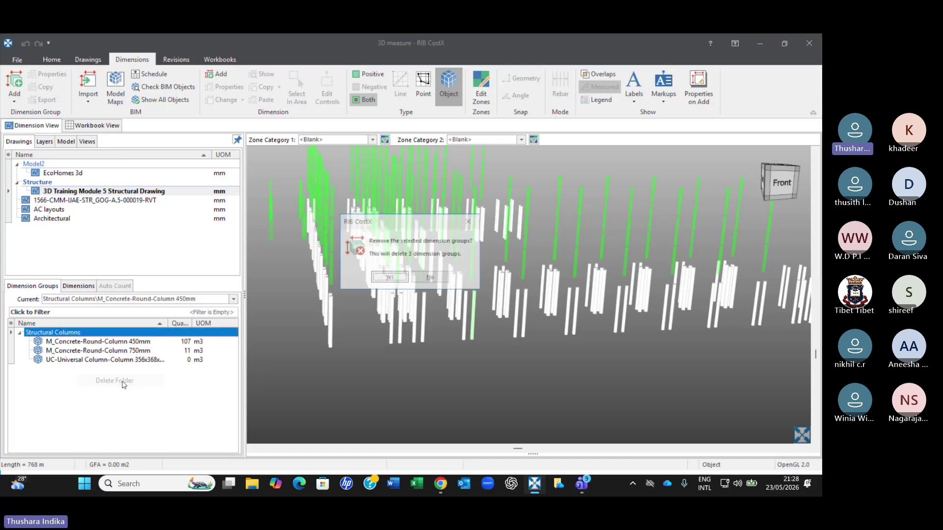
click(403, 280)
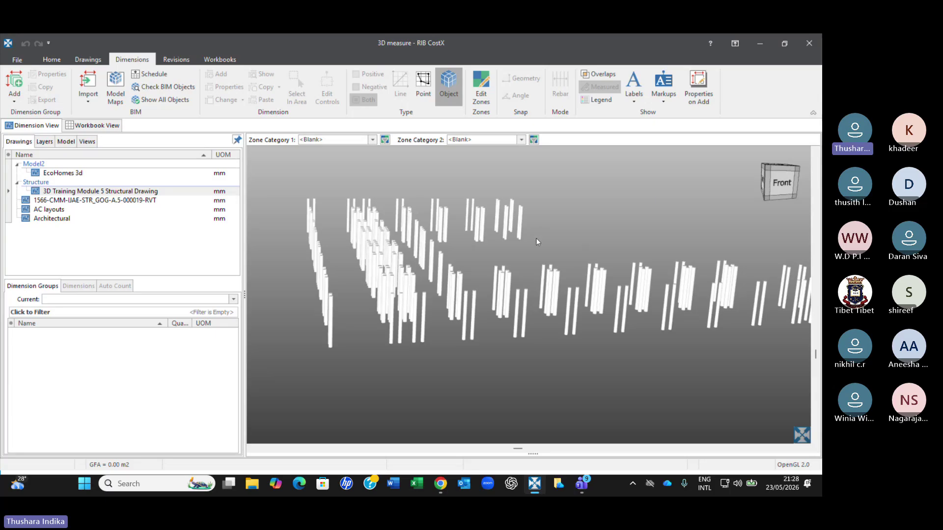
- Show all objects of the model again, and limit the display to only the M_Pile-Steel Pipe objects
right_click(527, 250)
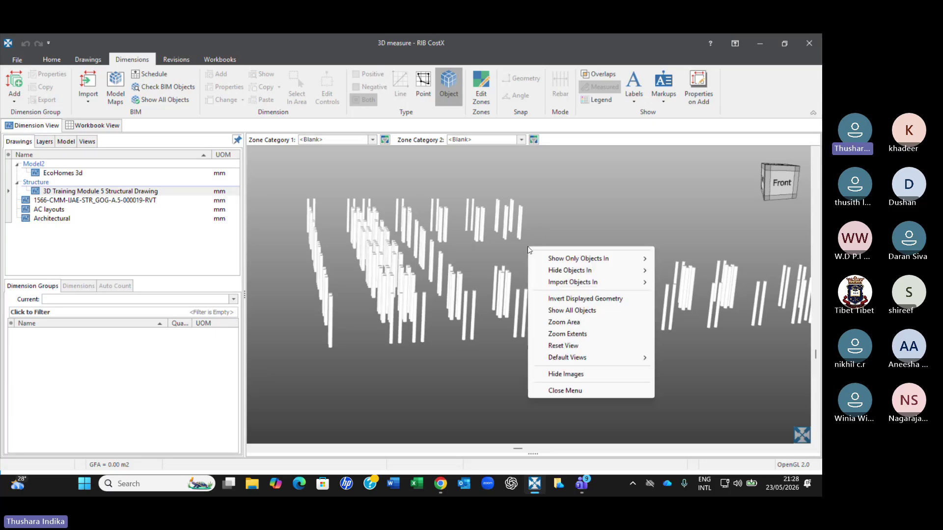
click(571, 311)
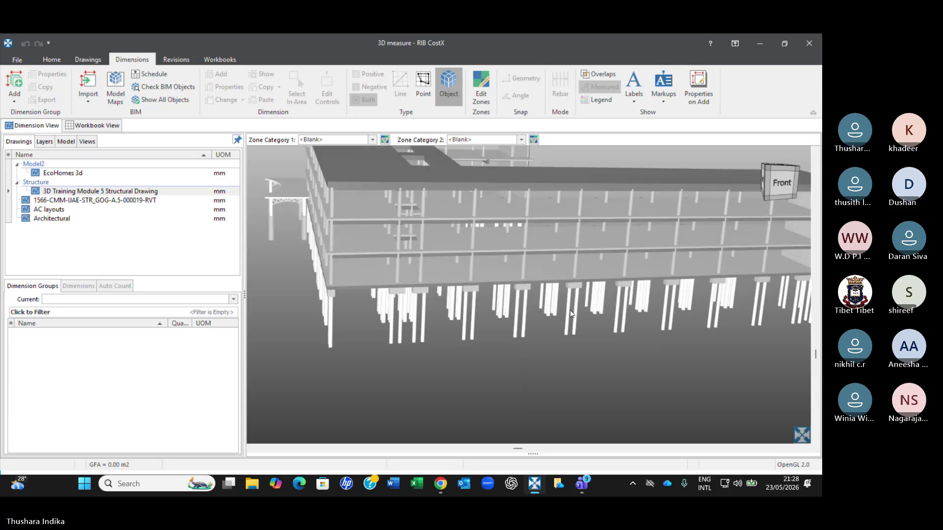
right_click(474, 301)
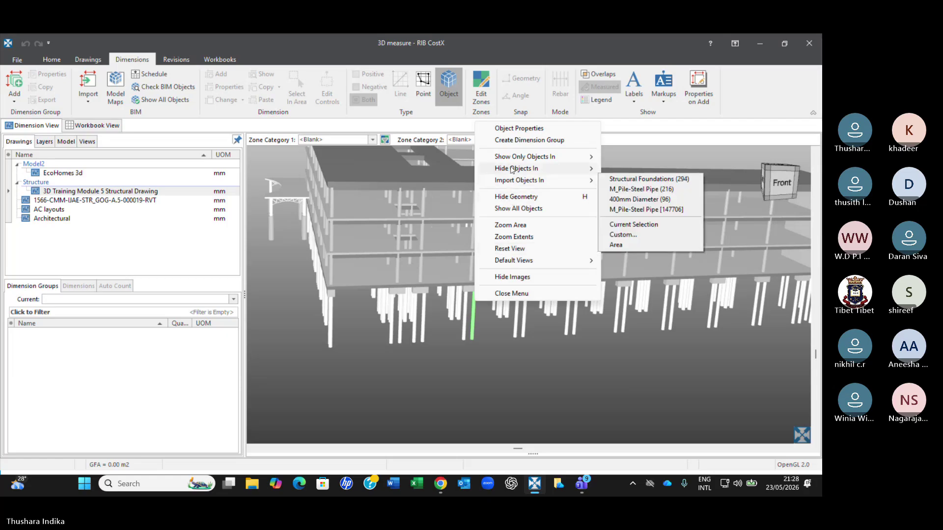
mouse_move(516, 158)
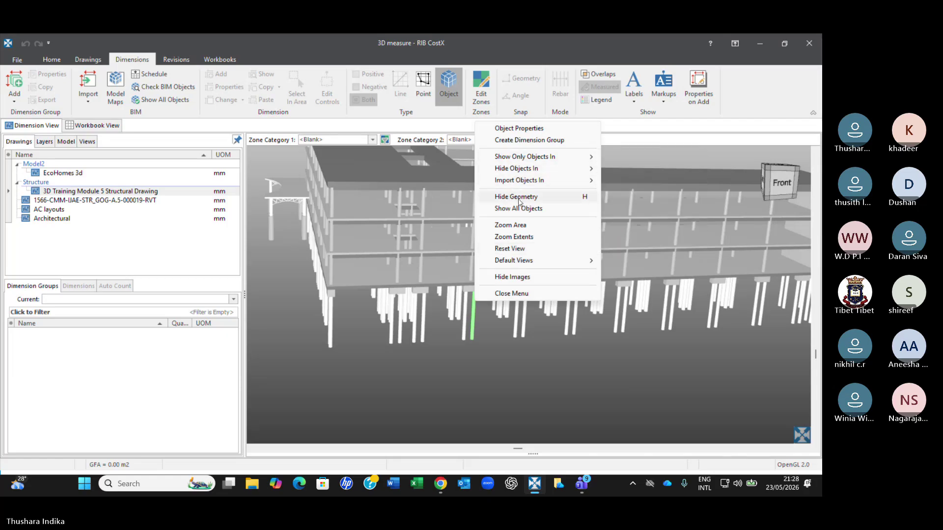
mouse_move(579, 157)
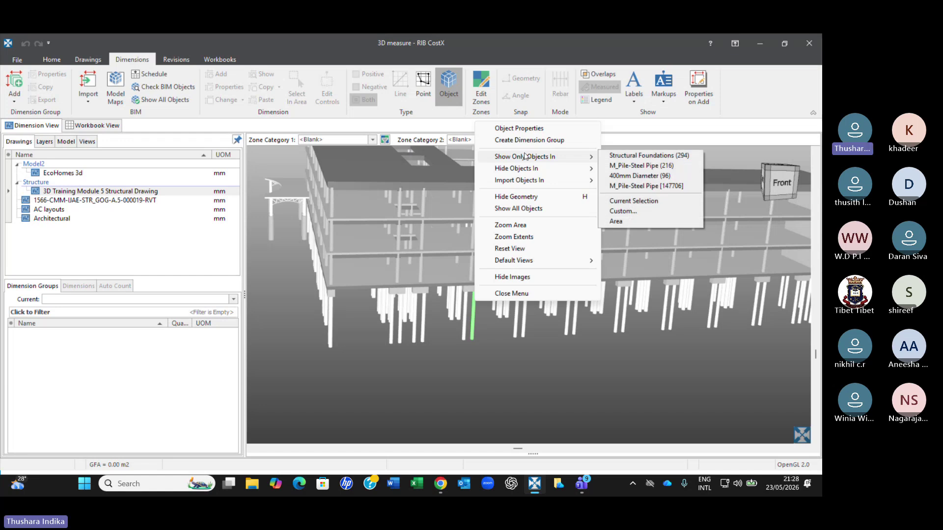
click(638, 167)
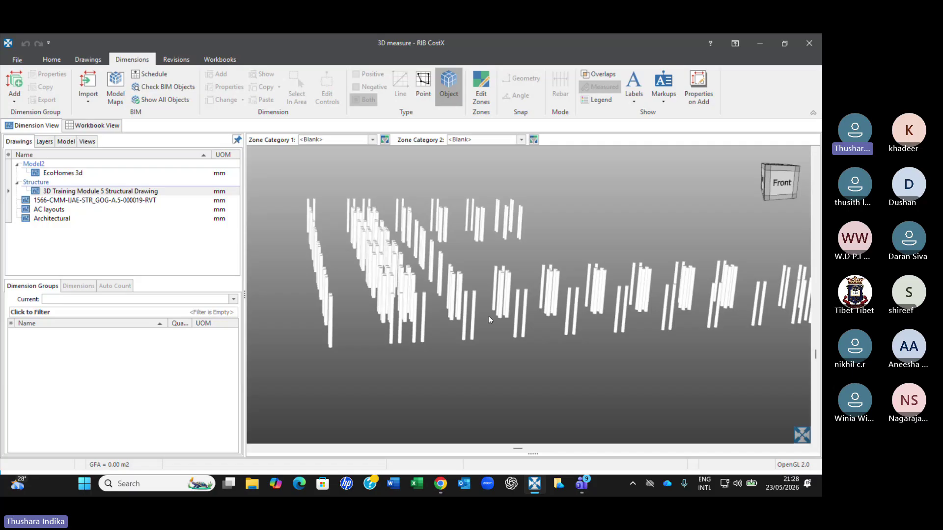
- Import dimensions for the visible piles only, using the BIM template BIM Import Revit General.xslt
click(88, 103)
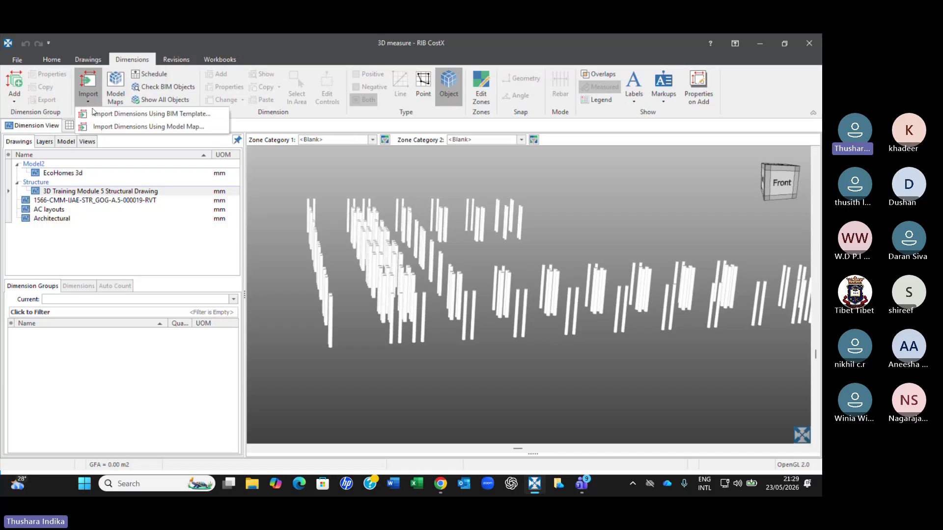
click(152, 114)
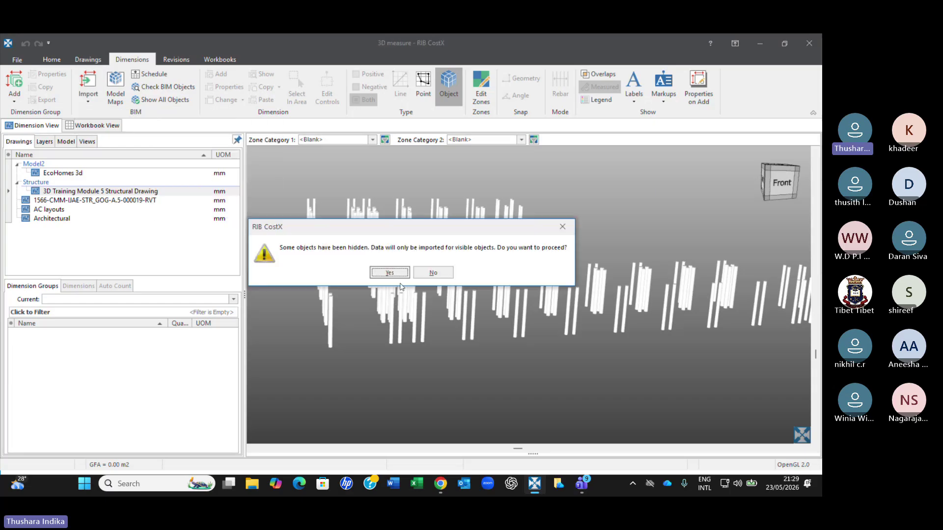
click(389, 273)
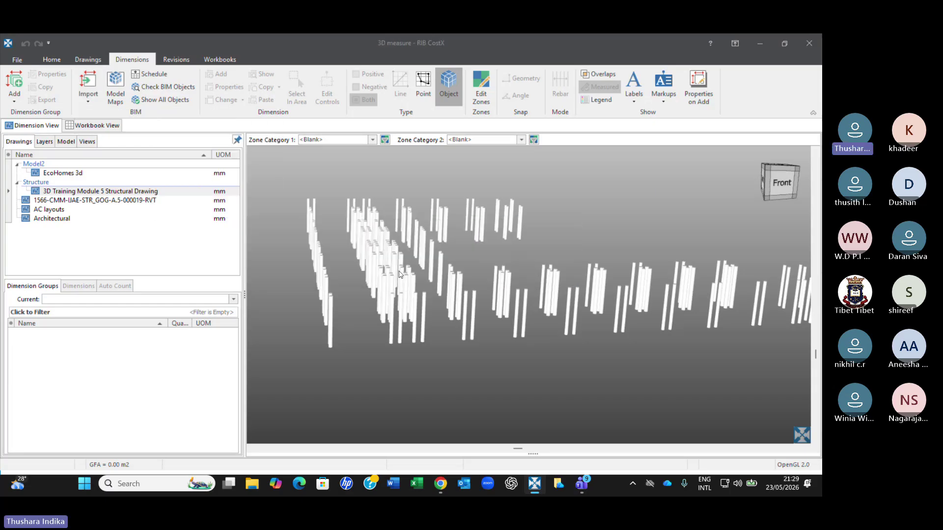
click(430, 338)
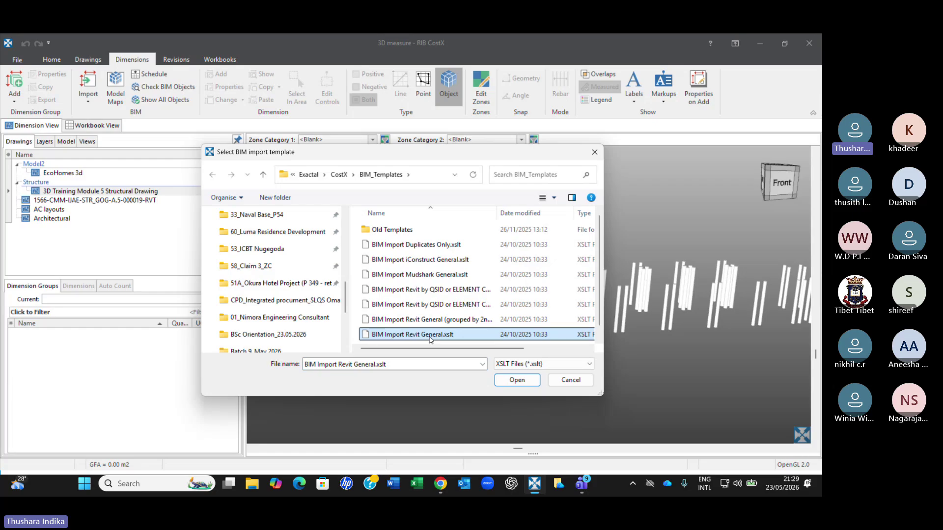
click(526, 384)
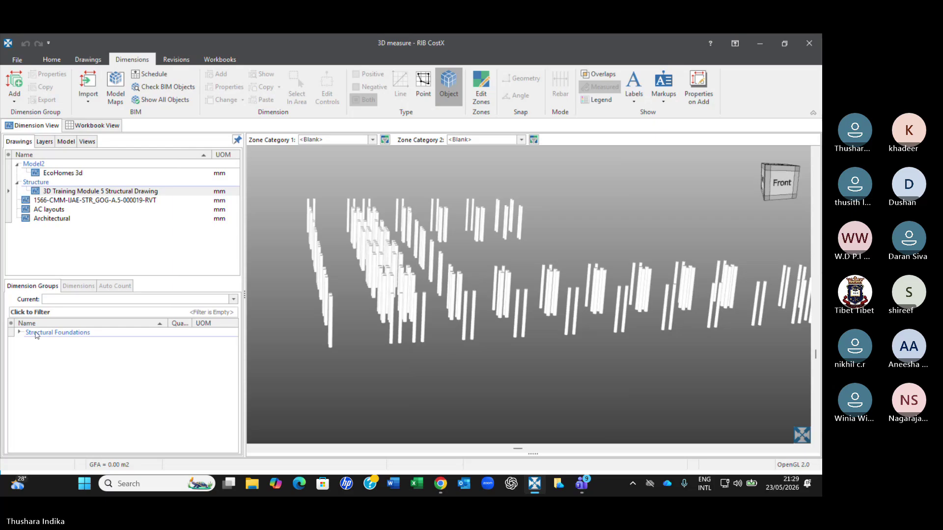
- Expand the Structural Foundations folder and compare which piles belong to the M_Pile-Steel Pipe 400mm and 500mm Diameter groups
click(20, 332)
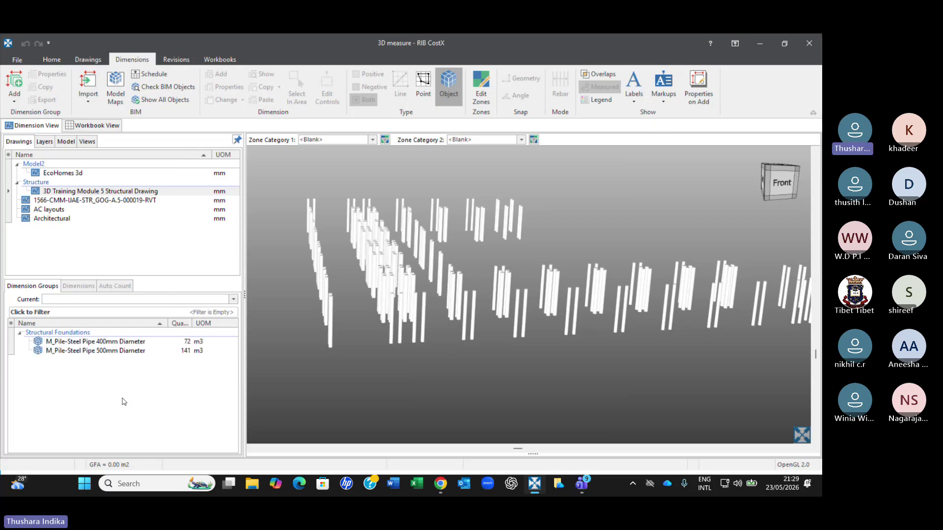
mouse_move(186, 350)
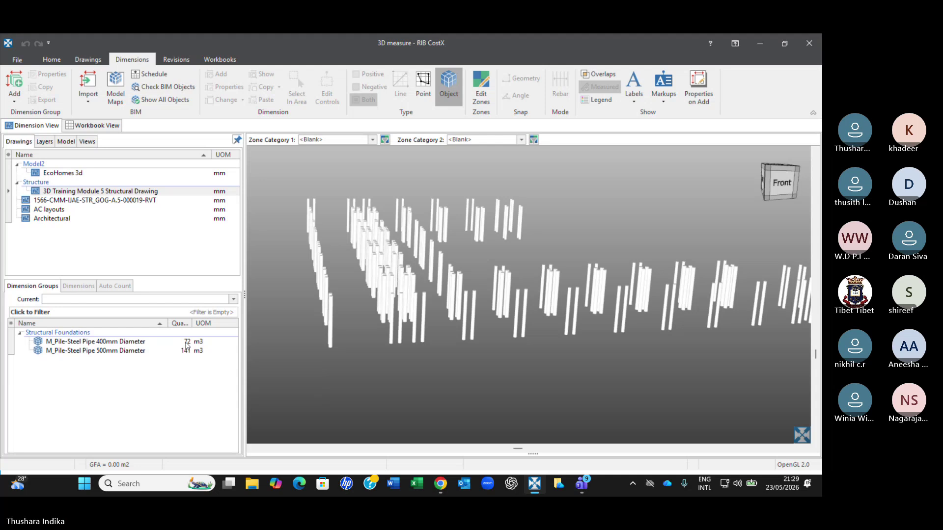
click(125, 342)
click(127, 351)
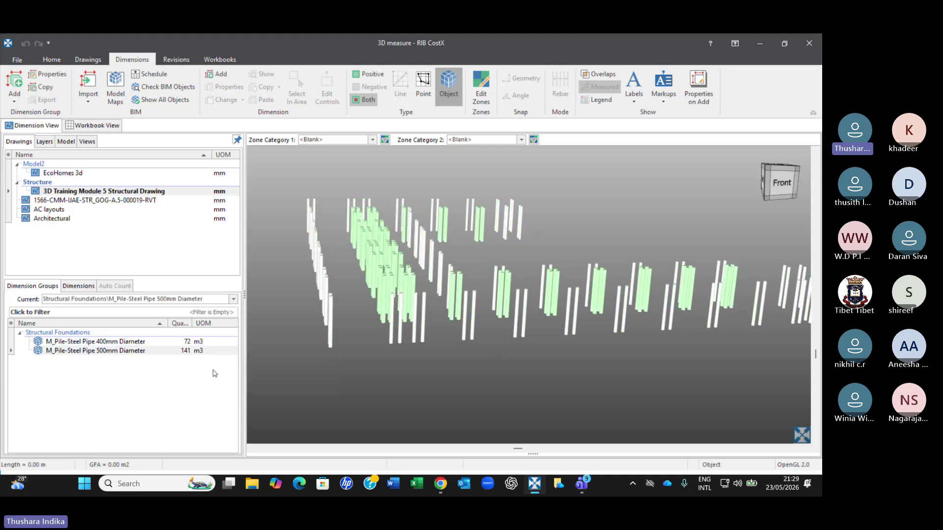
click(147, 351)
click(132, 342)
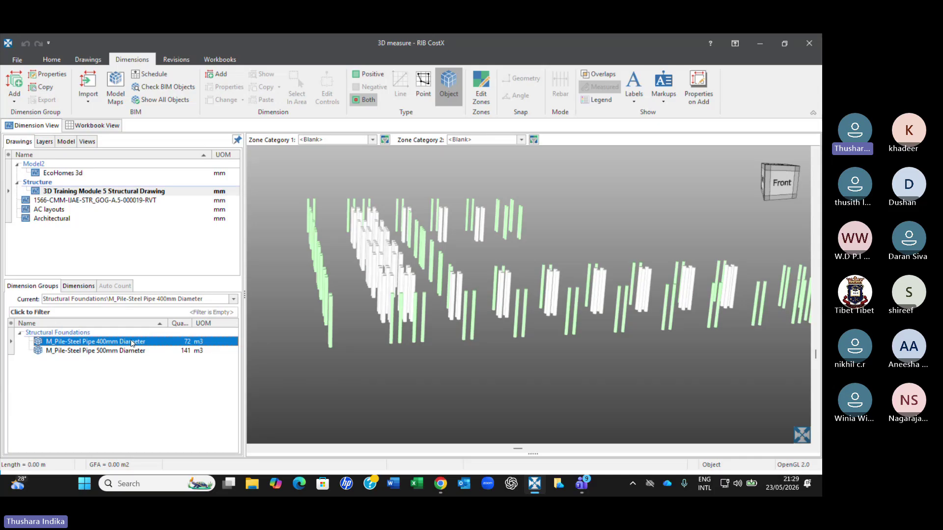
click(99, 351)
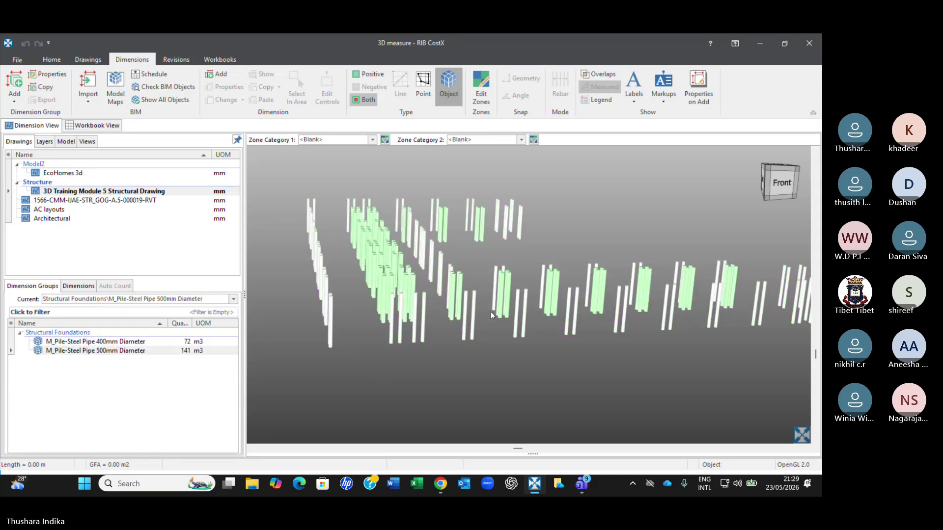
- Show all objects of the model and hide the M_Pile Cap-2 Pile objects
right_click(572, 219)
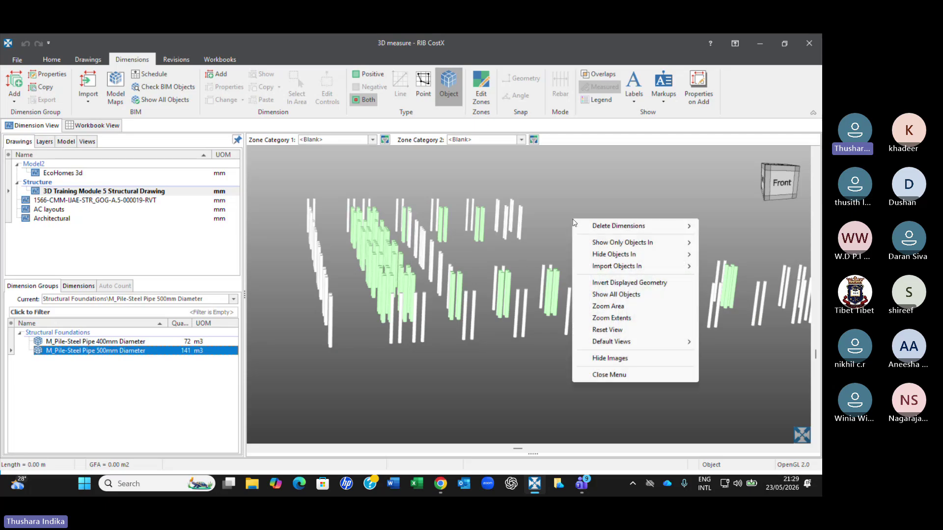
click(609, 294)
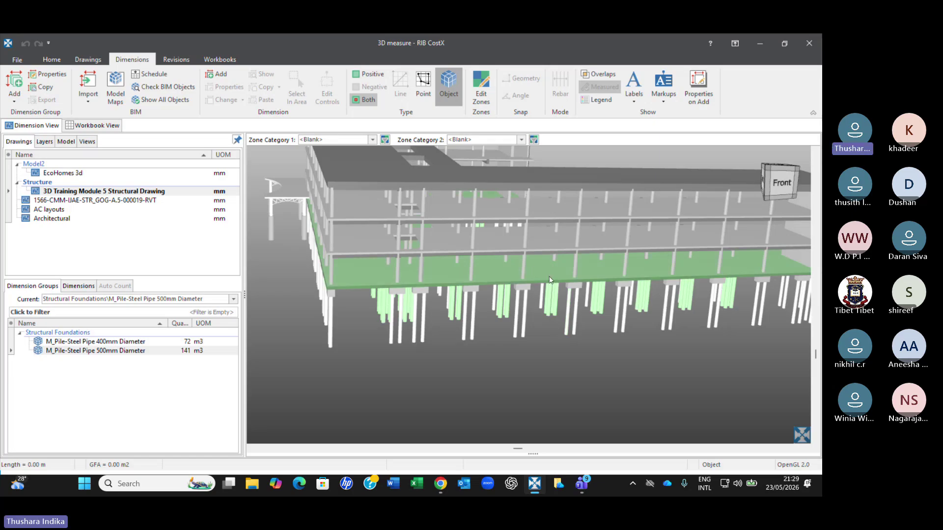
right_click(523, 286)
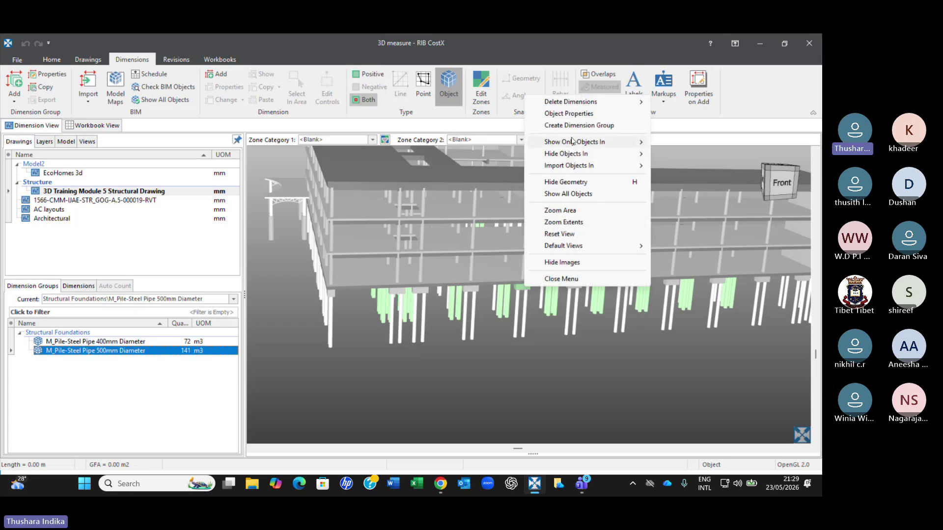
mouse_move(567, 156)
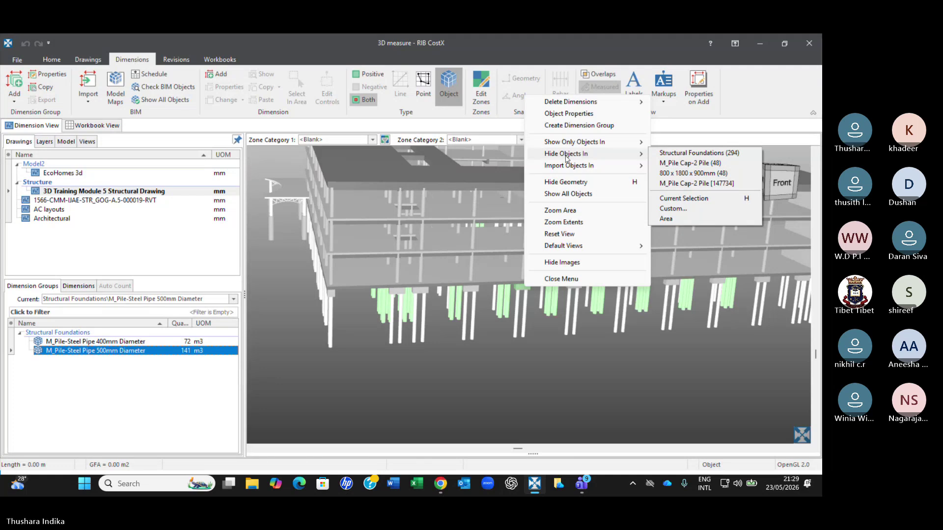
click(707, 162)
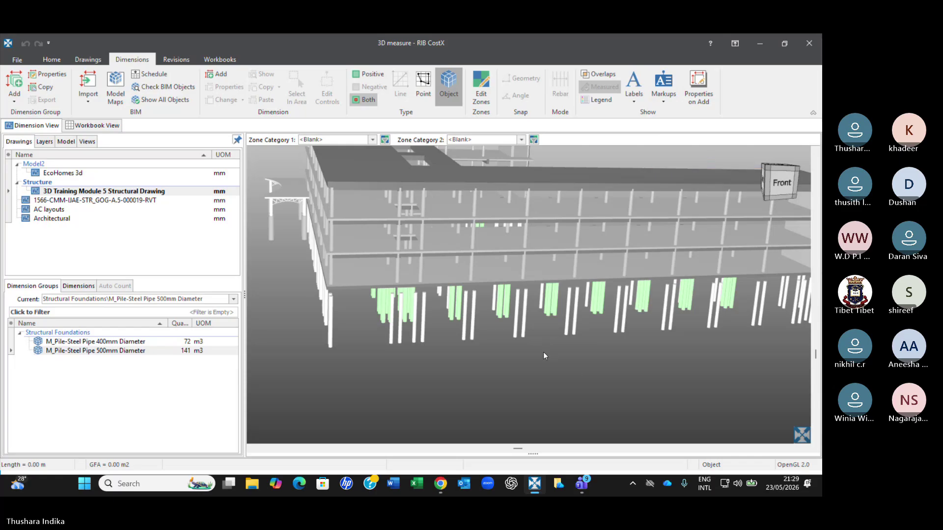
- Look closely at the piles from a lower angle and restore the display of all objects
drag(544, 352, 469, 234)
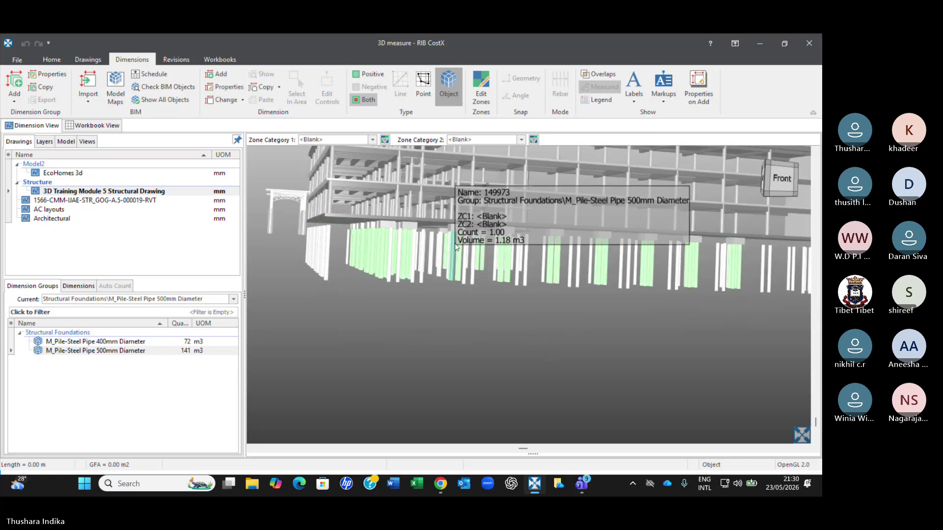
scroll(513, 279, up, 3)
right_click(504, 262)
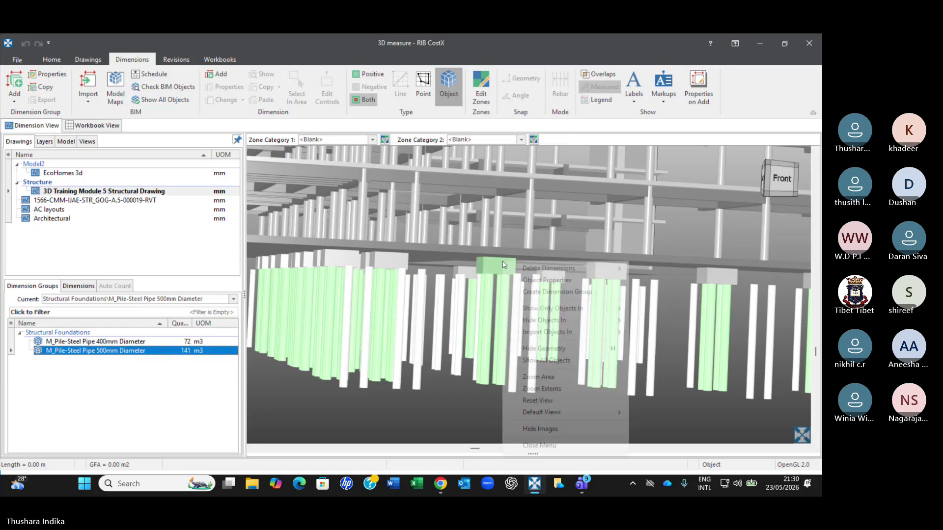
click(555, 361)
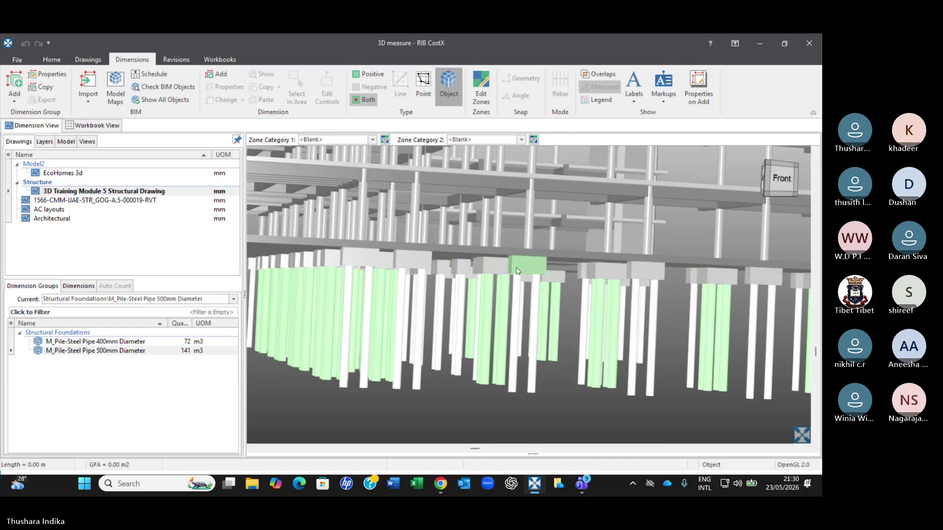
- Measure one two-pile cap into the current M_Pile-Steel Pipe 500mm Diameter group and show only the M_Pile Cap-2 Pile objects
right_click(520, 259)
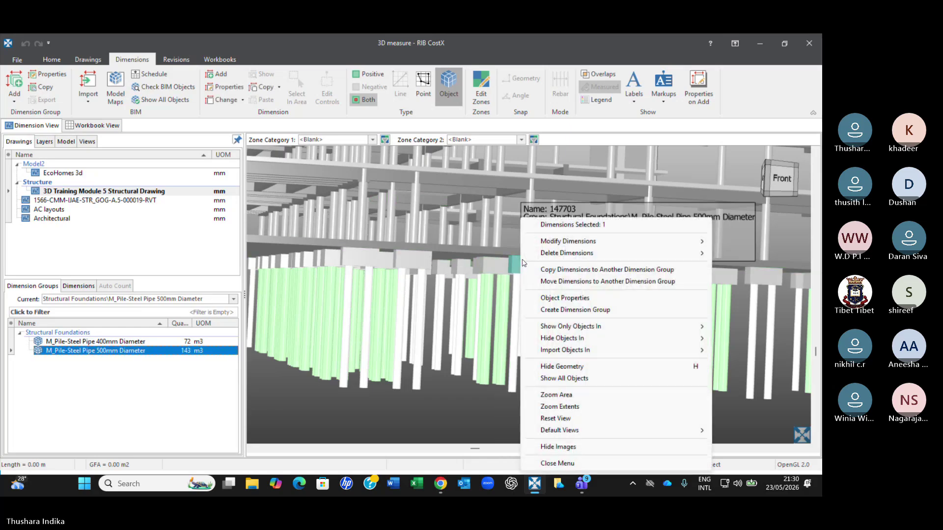
mouse_move(543, 326)
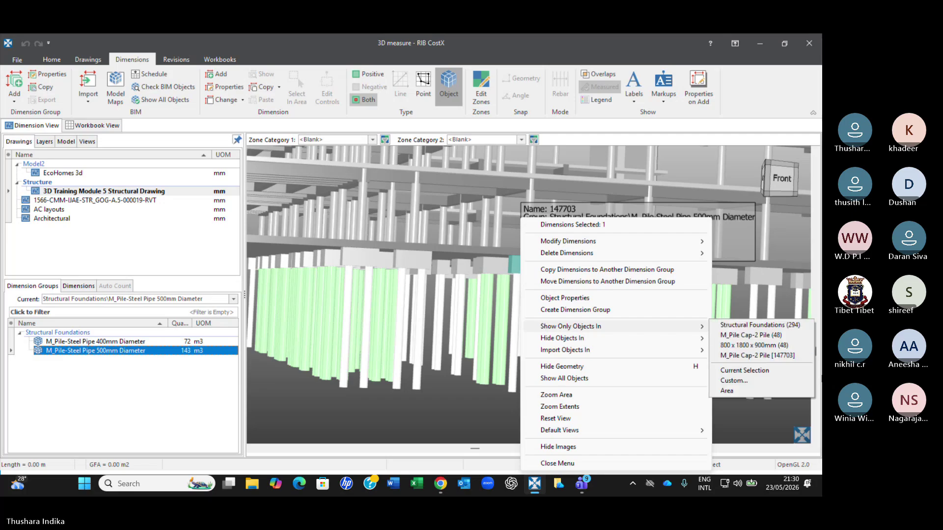
click(764, 336)
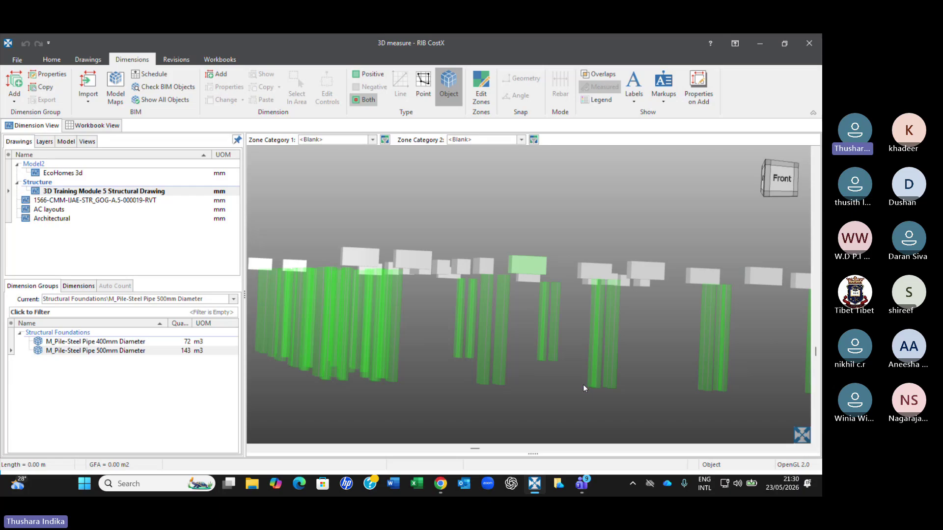
- Import the dimensions of the visible two-pile caps using the BIM template BIM Import Revit General.xslt, accepting that only visible objects are imported
scroll(573, 380, down, 2)
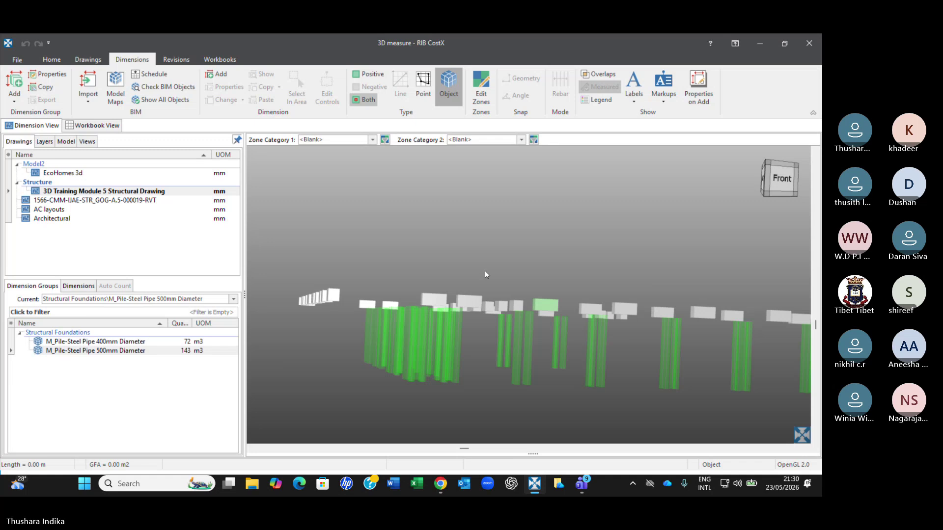
drag(478, 338, 473, 340)
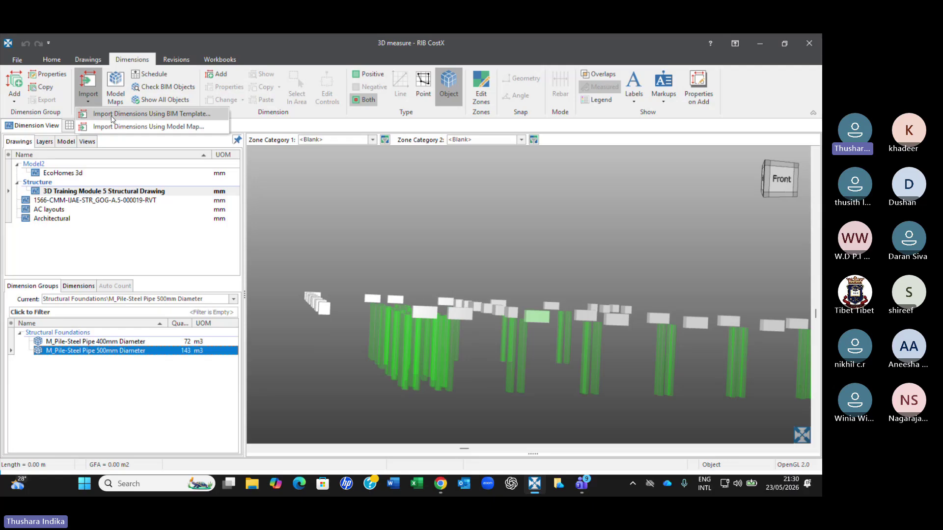
click(115, 100)
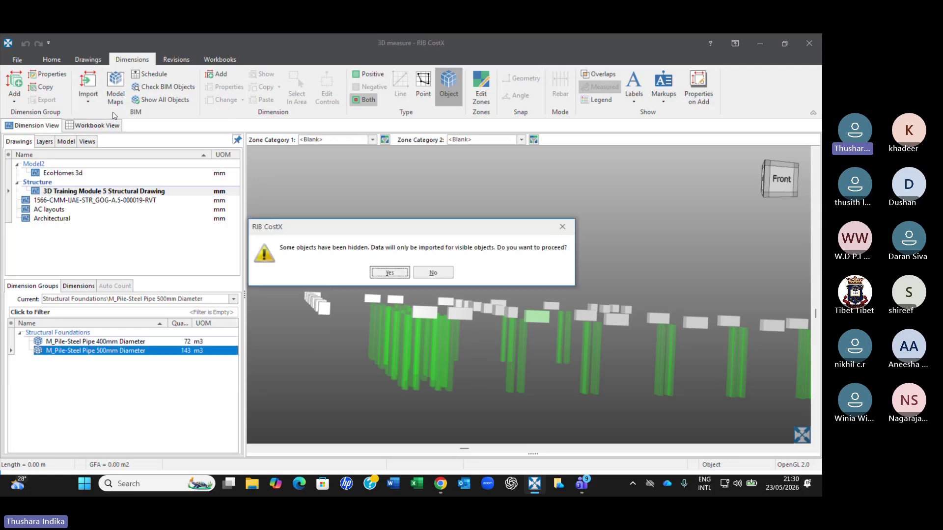
click(390, 272)
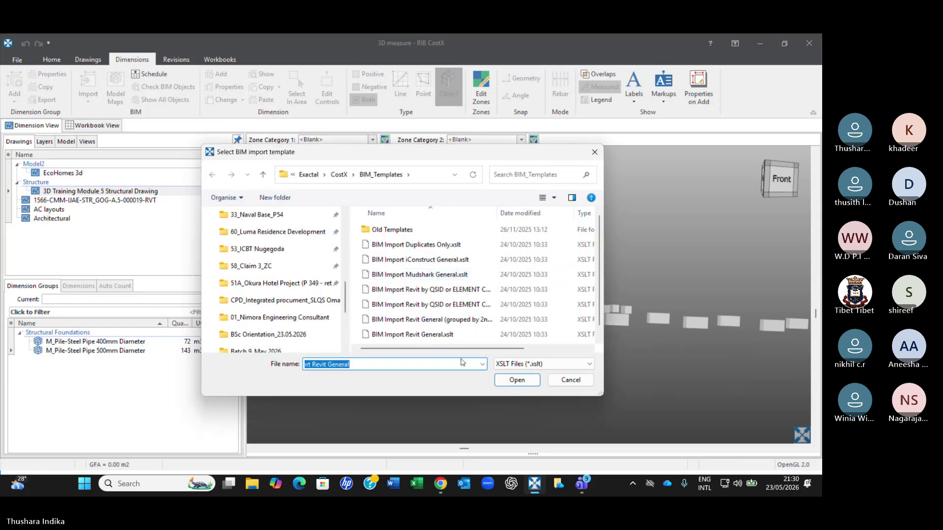
click(432, 336)
click(531, 379)
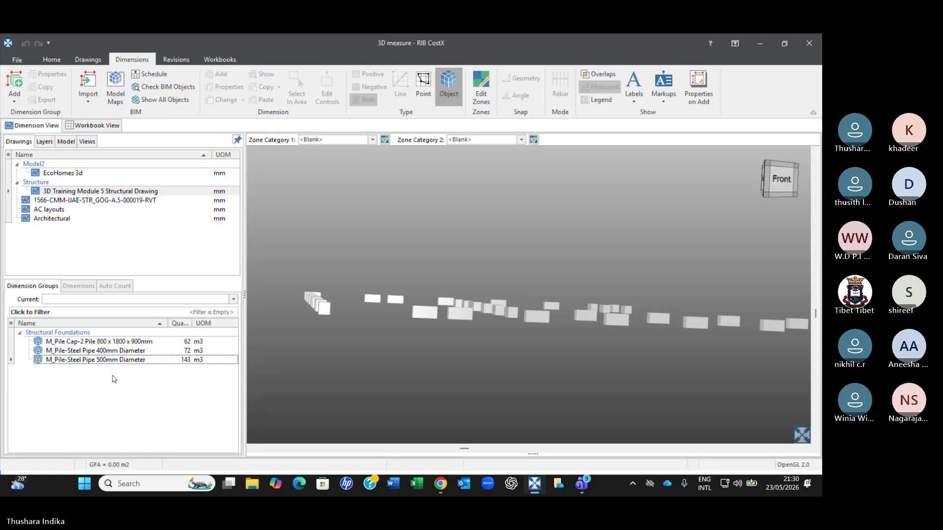
click(314, 371)
middle_drag(448, 347, 600, 320)
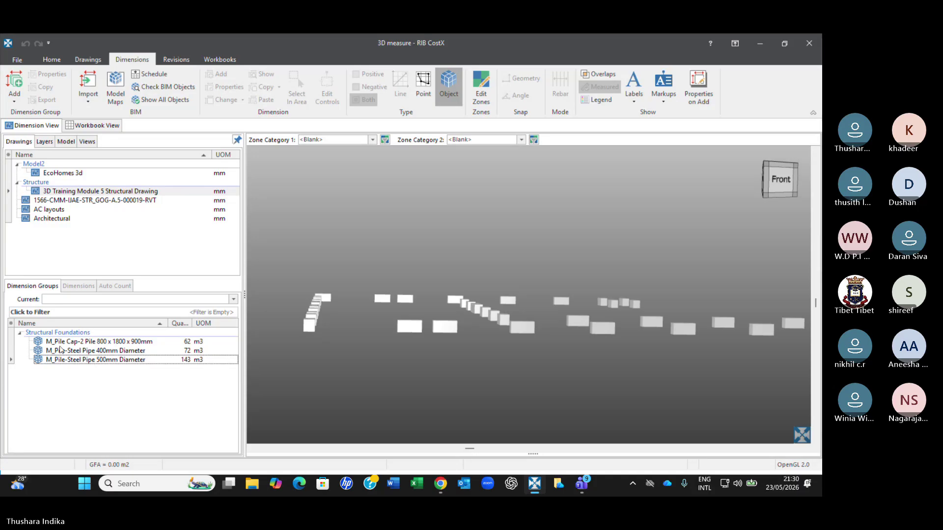
- Compare the objects measured in each Structural Foundations group and in the folder as a whole
click(20, 333)
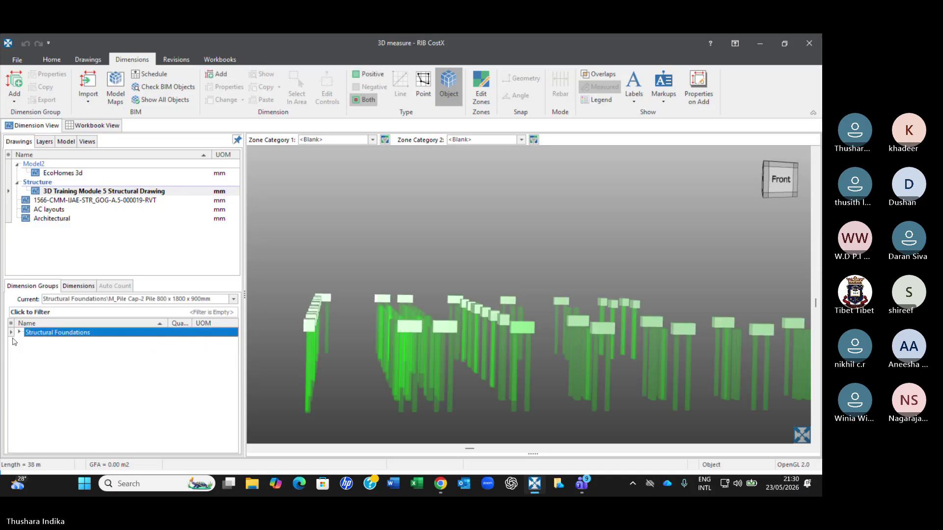
click(19, 333)
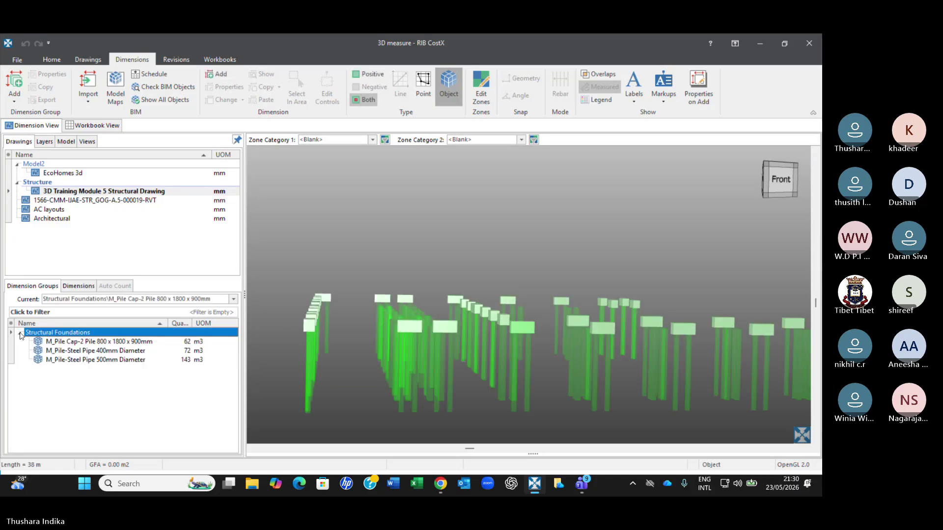
click(118, 341)
click(118, 350)
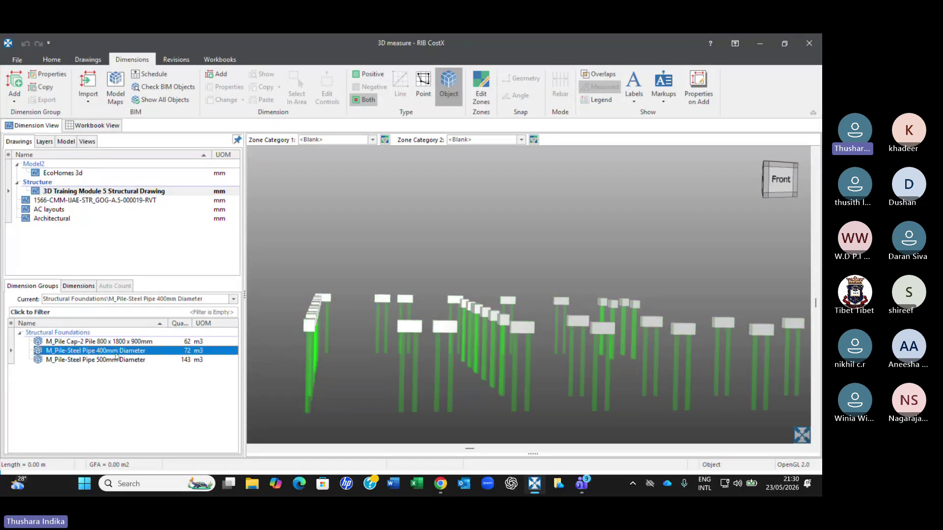
click(114, 360)
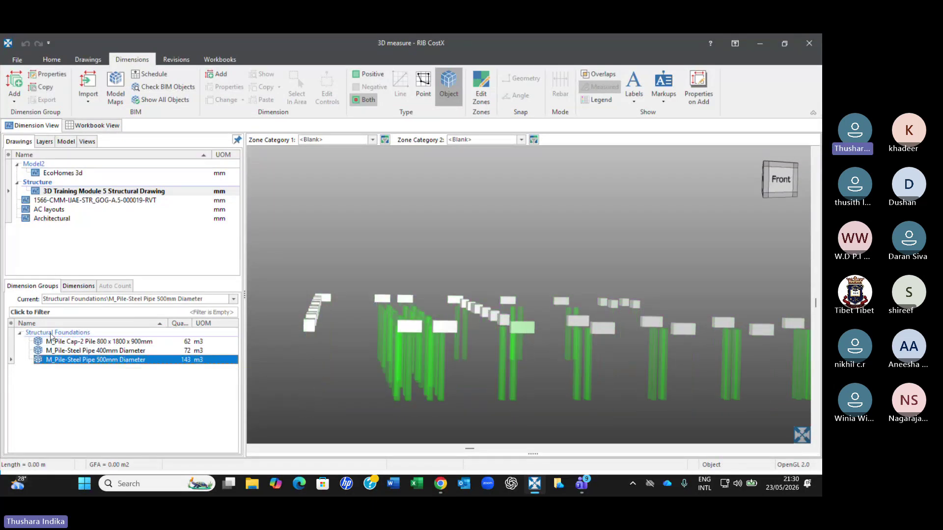
click(28, 333)
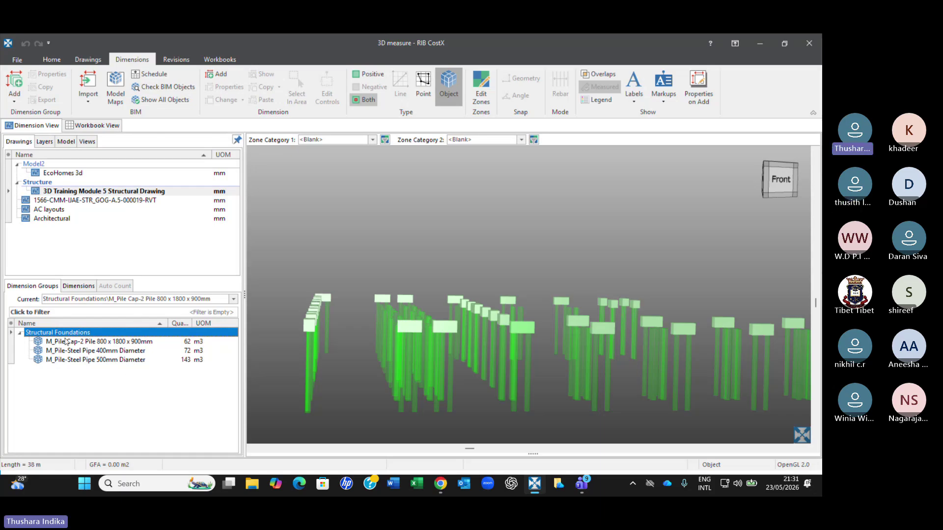
- Make M_Pile Cap-2 Pile 800 x 1800 x 900mm the current group and inspect its caps' dimension details
mouse_move(77, 342)
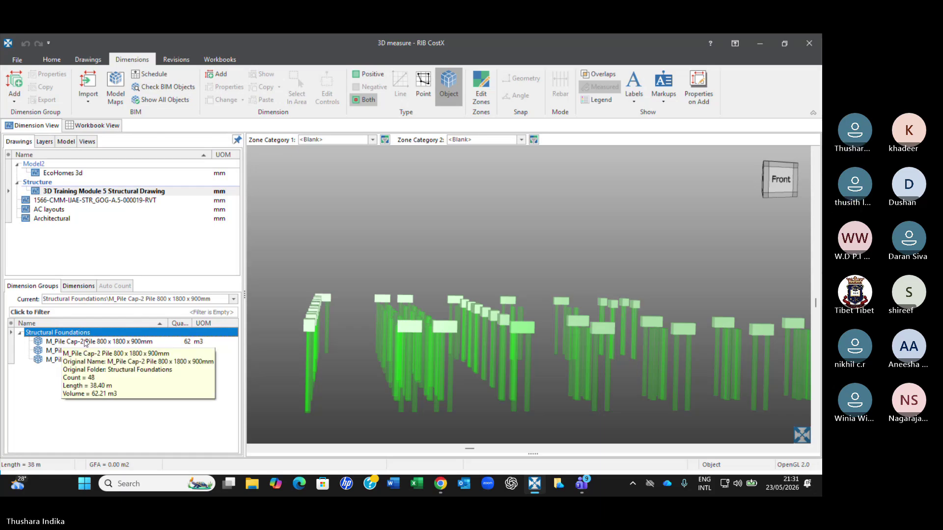
click(85, 342)
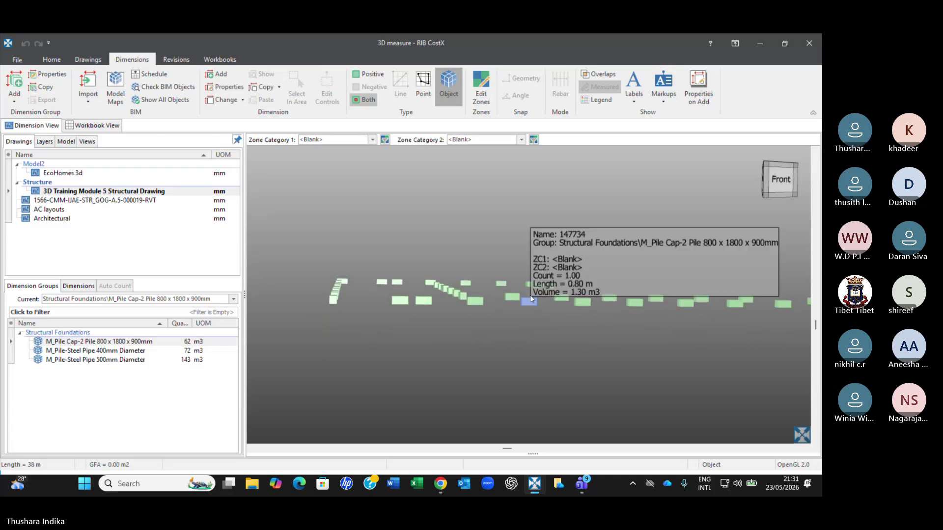
scroll(737, 339, down, 2)
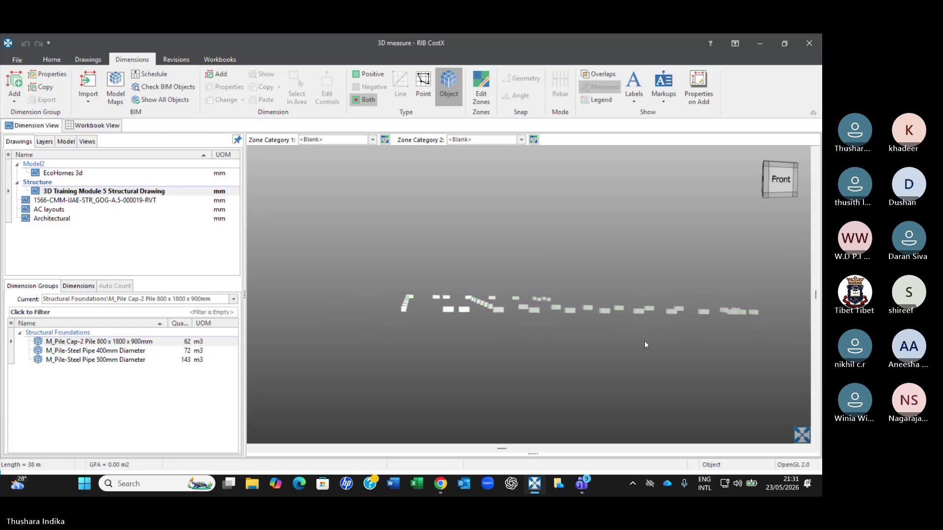
middle_drag(644, 344, 606, 322)
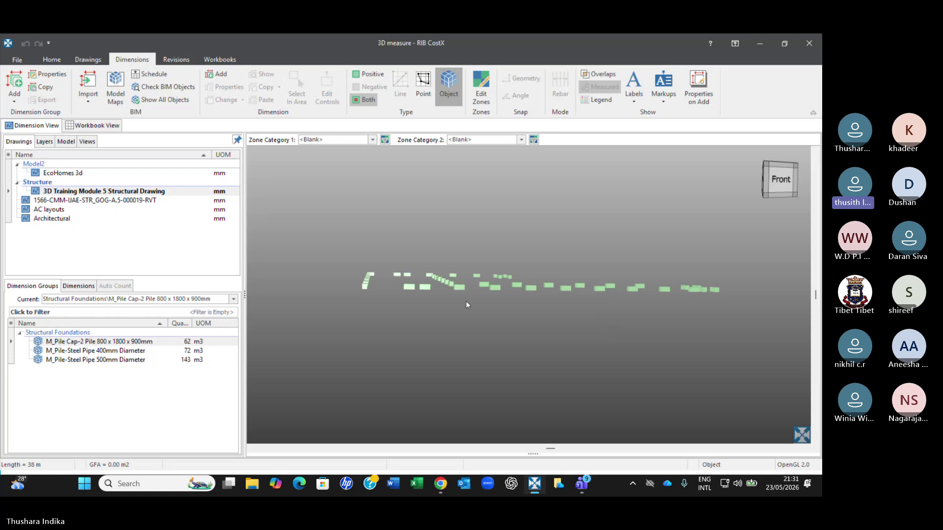
scroll(466, 302, up, 2)
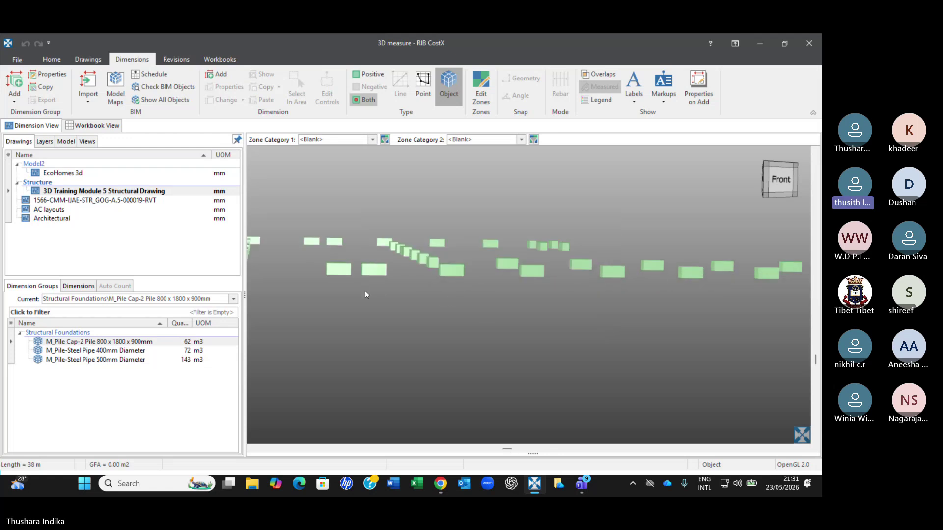
scroll(365, 293, down, 1)
middle_drag(358, 296, 363, 297)
- Check the pile cap group's count, length and volume against the caps displayed in the model
click(183, 342)
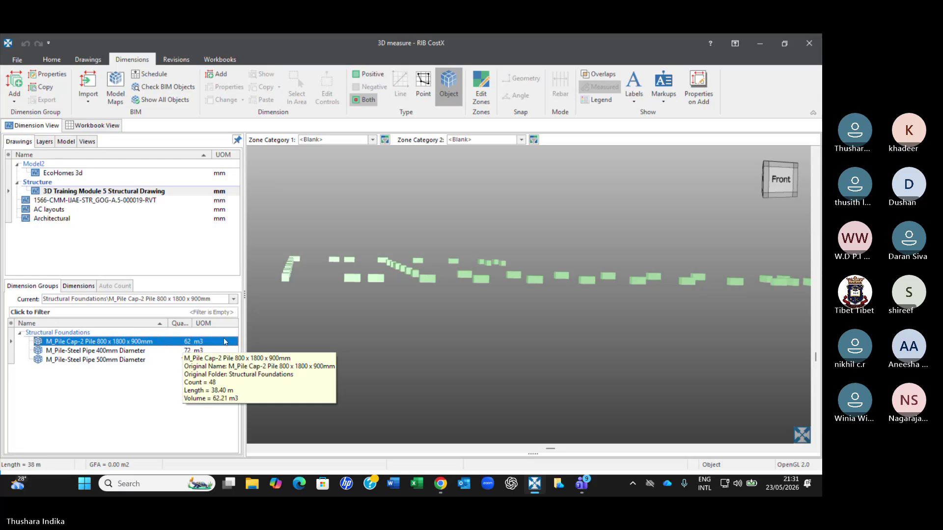
click(450, 320)
scroll(453, 315, down, 2)
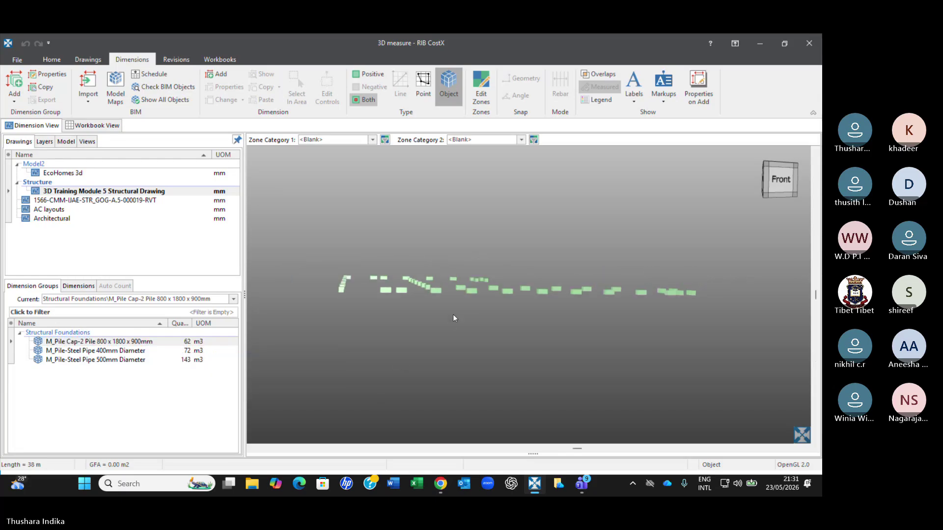
scroll(454, 317, up, 2)
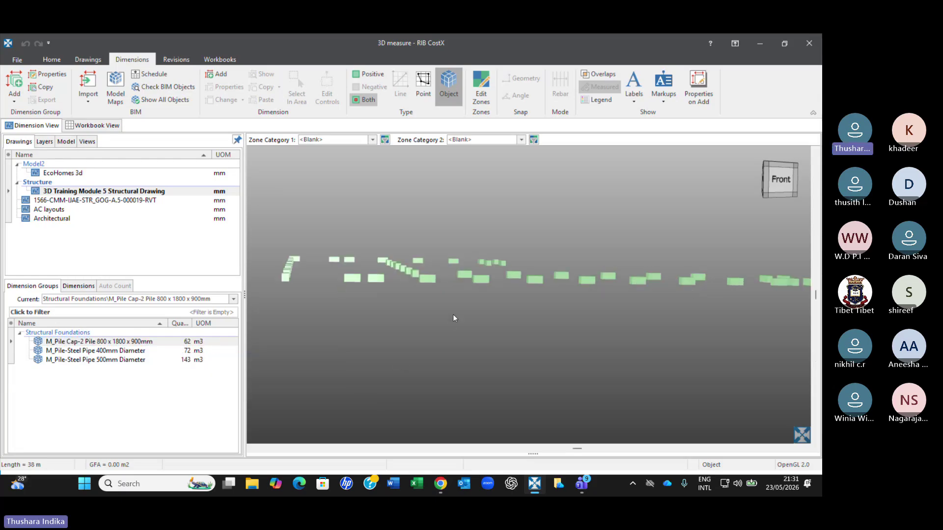
click(177, 342)
mouse_move(178, 345)
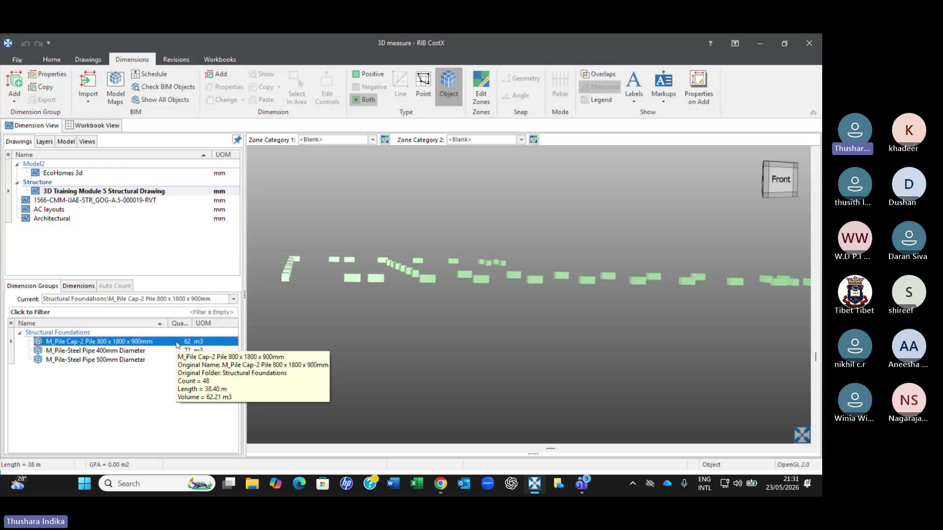
scroll(464, 314, up, 2)
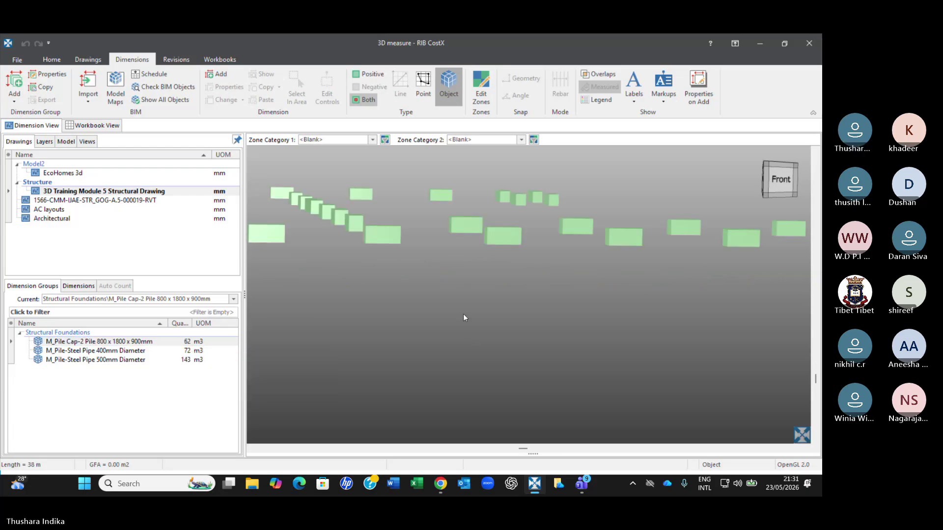
scroll(464, 313, down, 2)
scroll(463, 314, down, 2)
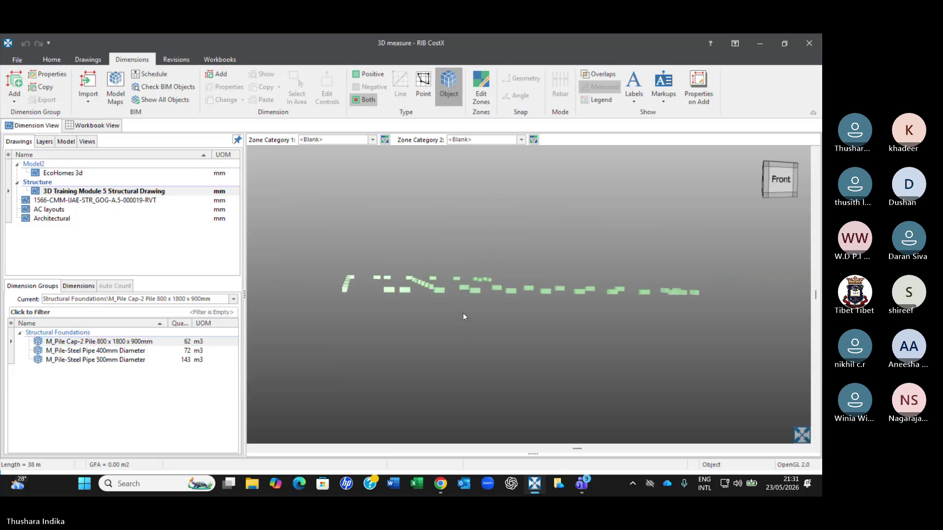
scroll(464, 314, up, 2)
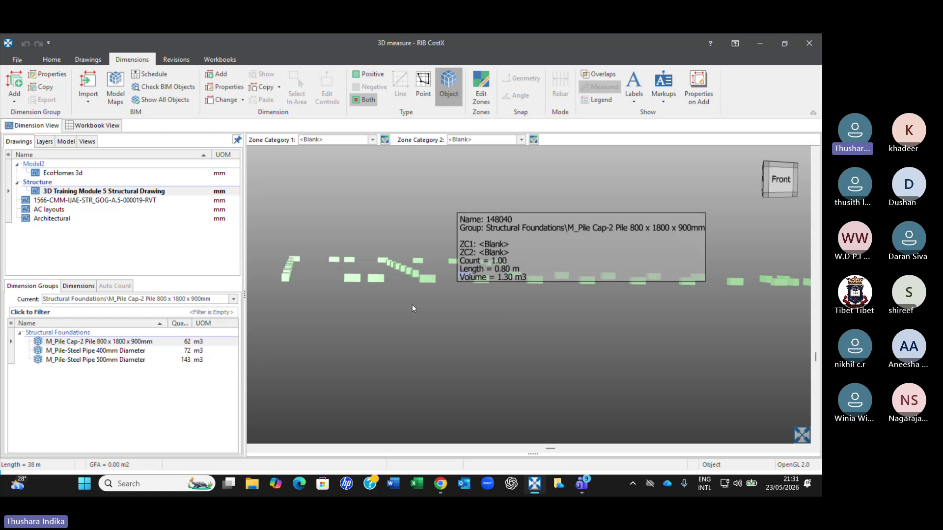
click(191, 342)
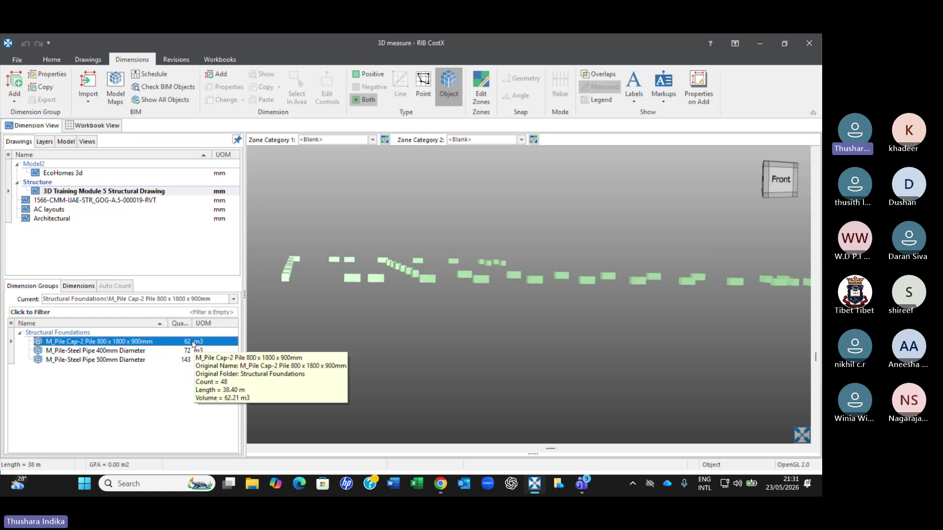
click(322, 346)
scroll(660, 261, down, 3)
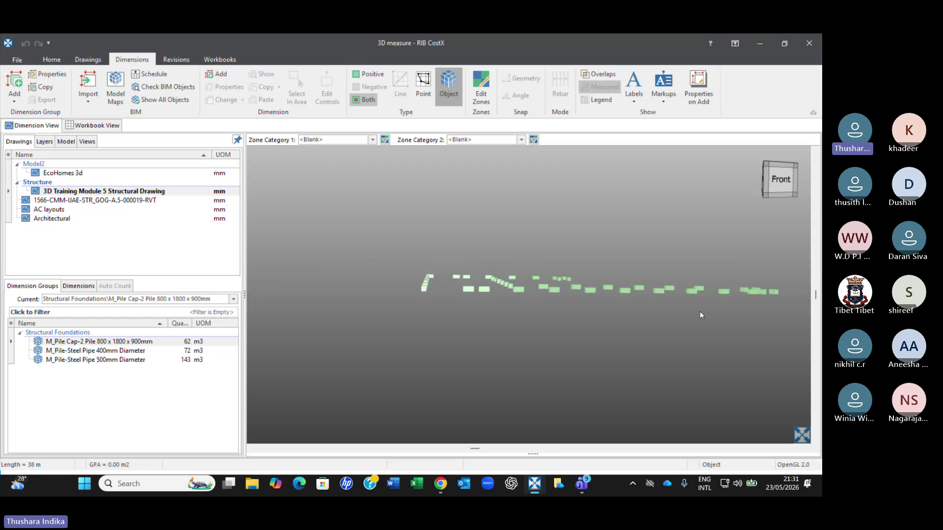
- Show all objects of the model and examine the measured pile caps from below
right_click(524, 226)
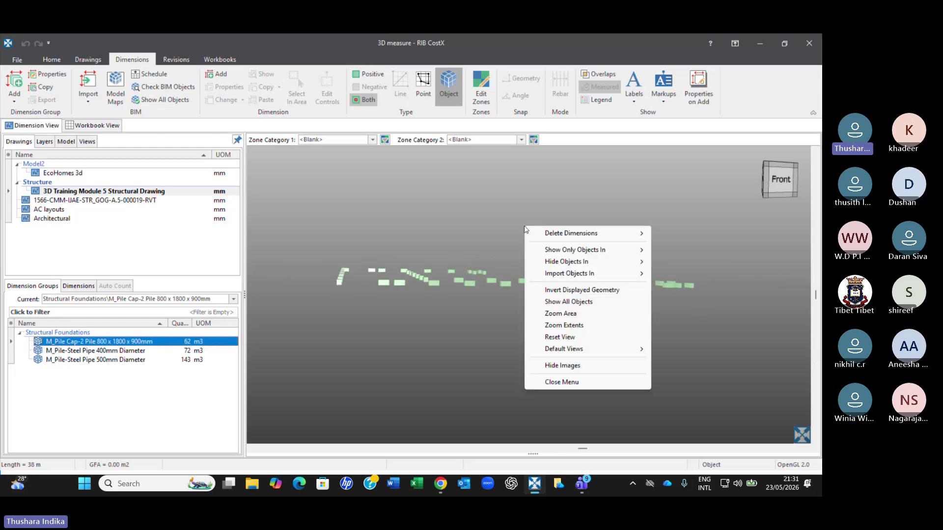
click(592, 302)
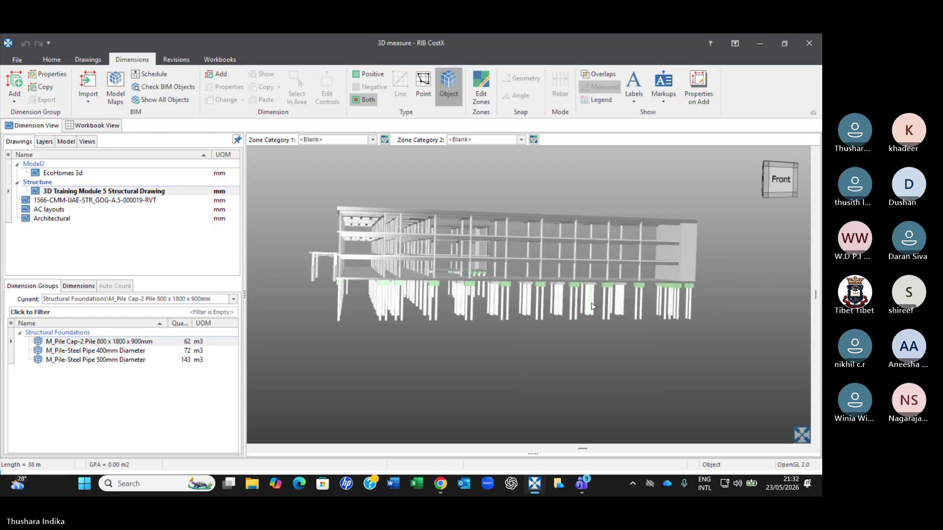
drag(478, 322, 479, 307)
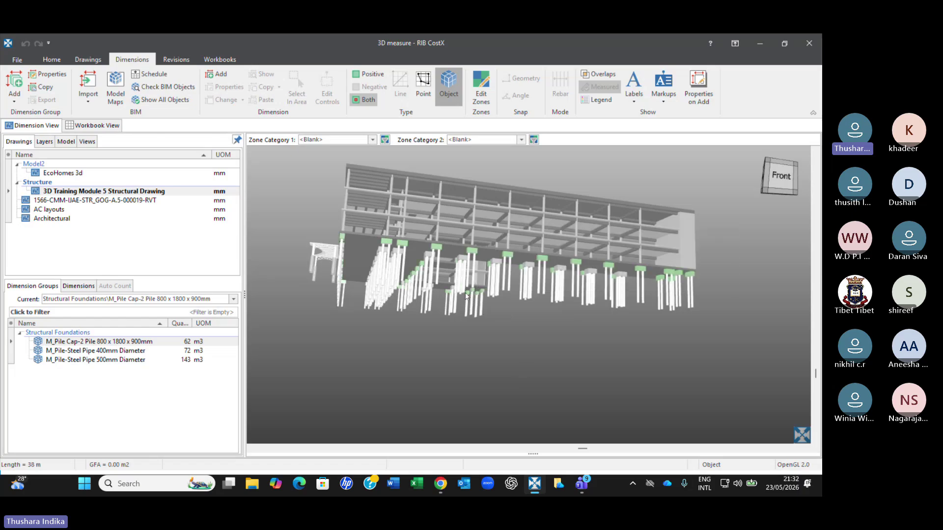
drag(465, 290, 494, 222)
scroll(493, 222, up, 3)
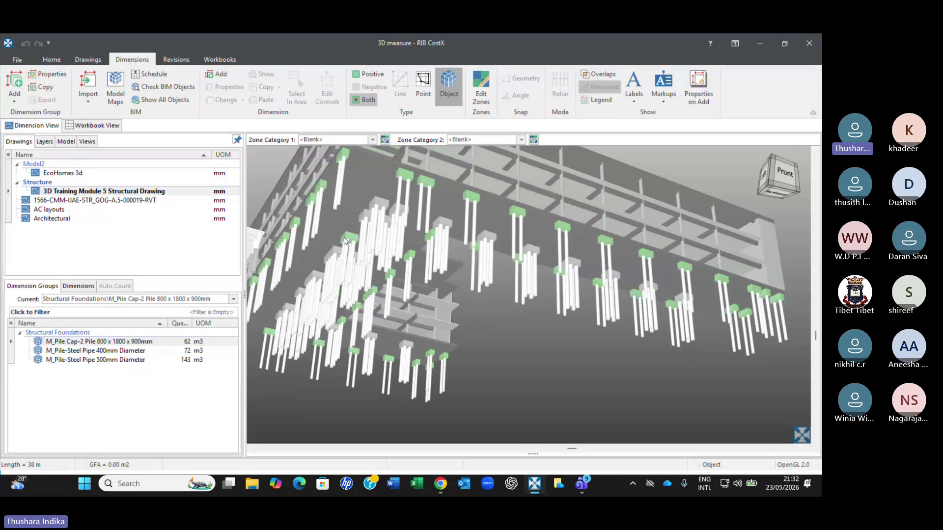
- Compare the 400mm and 500mm Diameter pile groups in the full model, ending with the M_Pile Cap-2 Pile group as current
click(116, 341)
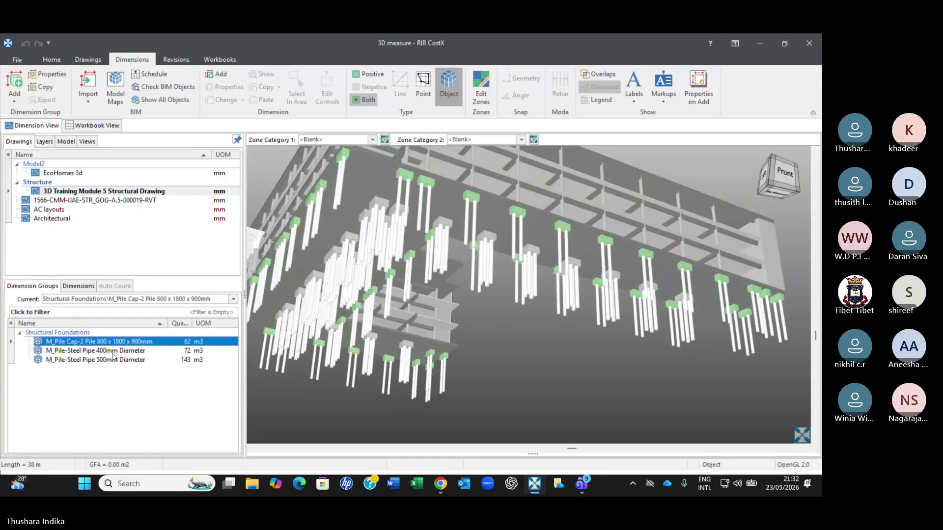
click(113, 354)
click(113, 363)
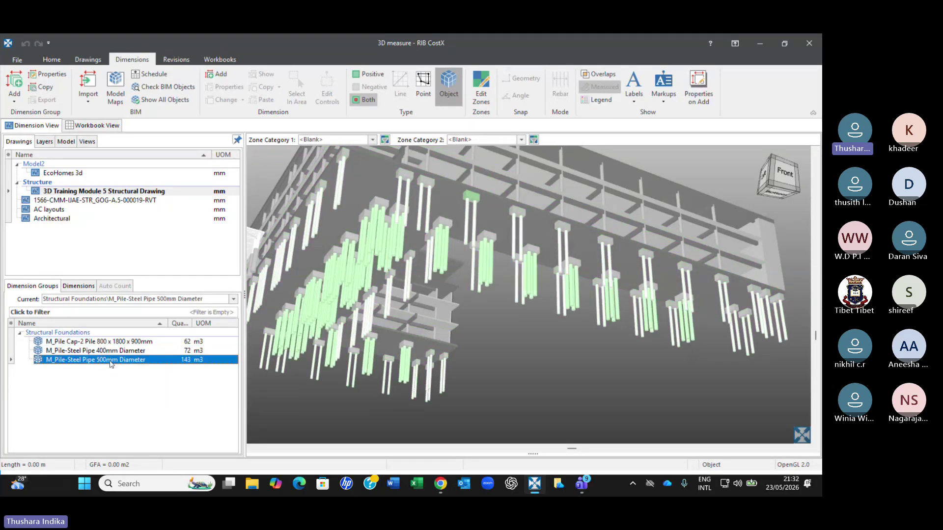
click(108, 340)
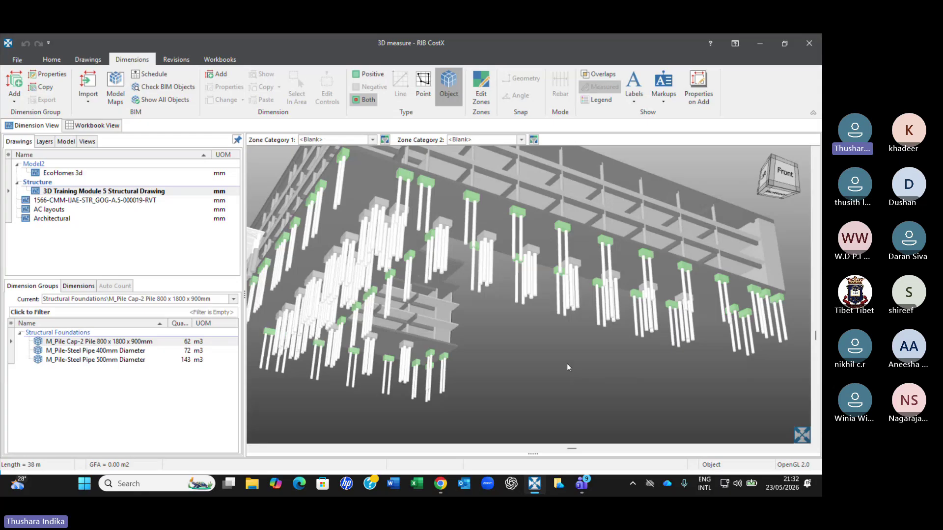
- Isolate the single M_Pile Cap-2 Pile [147703] object to view it with the measured caps, and restore the display of all objects
drag(567, 364, 565, 373)
click(187, 341)
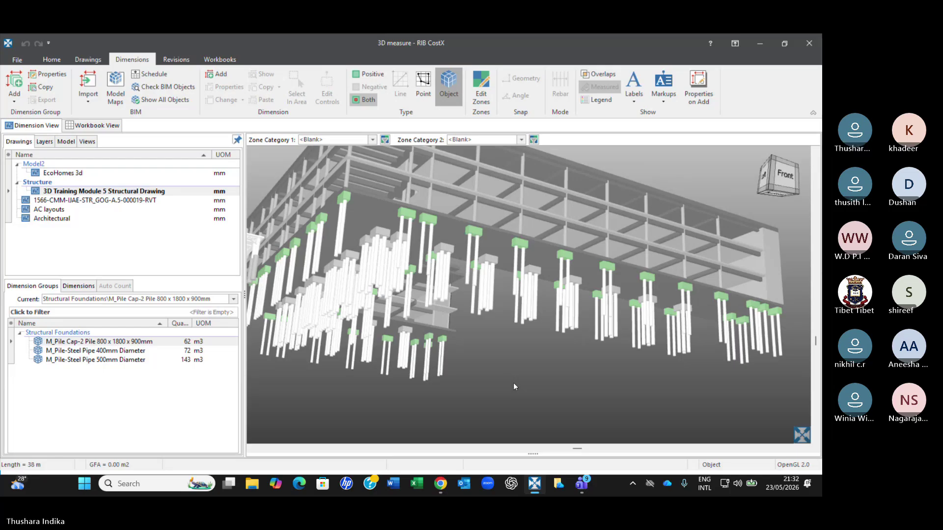
middle_drag(499, 314, 498, 328)
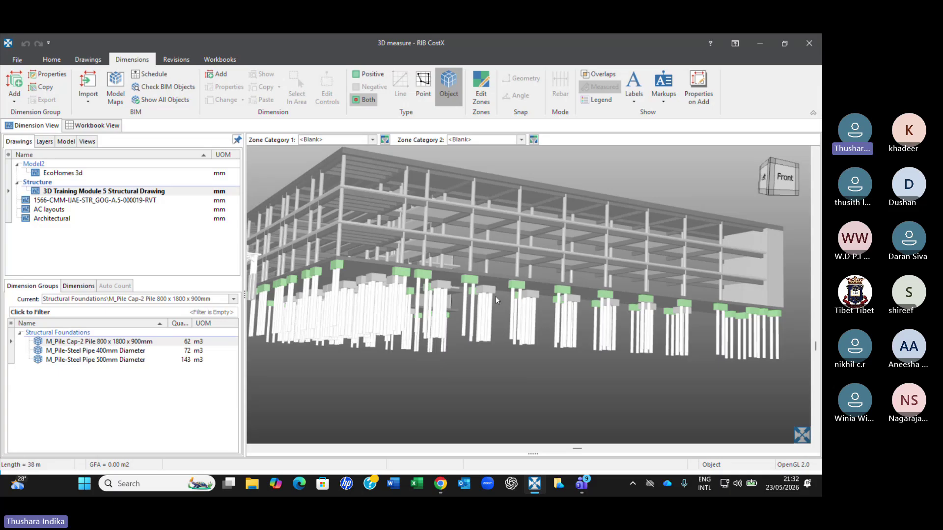
right_click(470, 291)
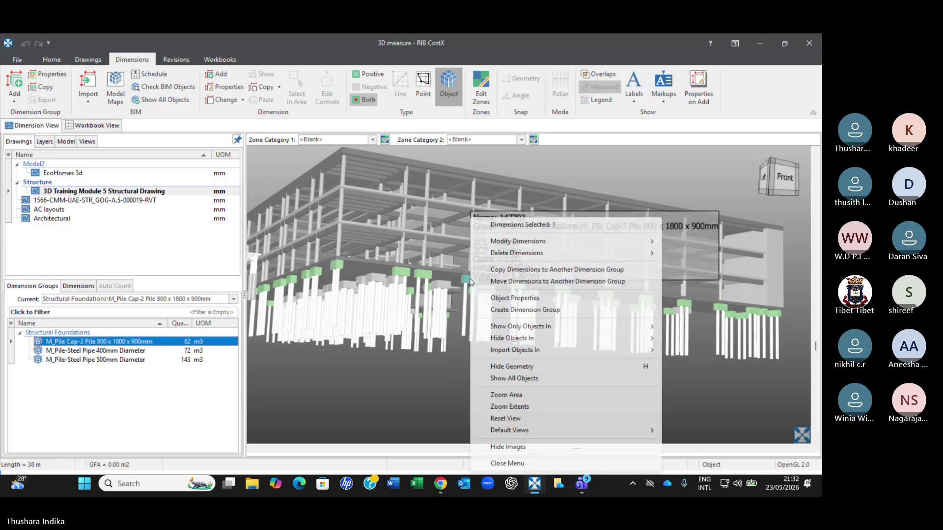
mouse_move(505, 328)
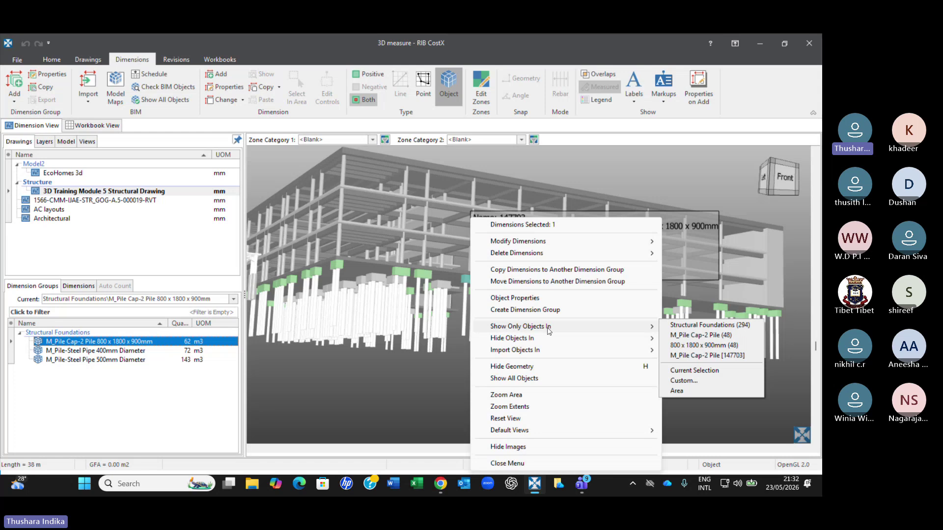
click(714, 356)
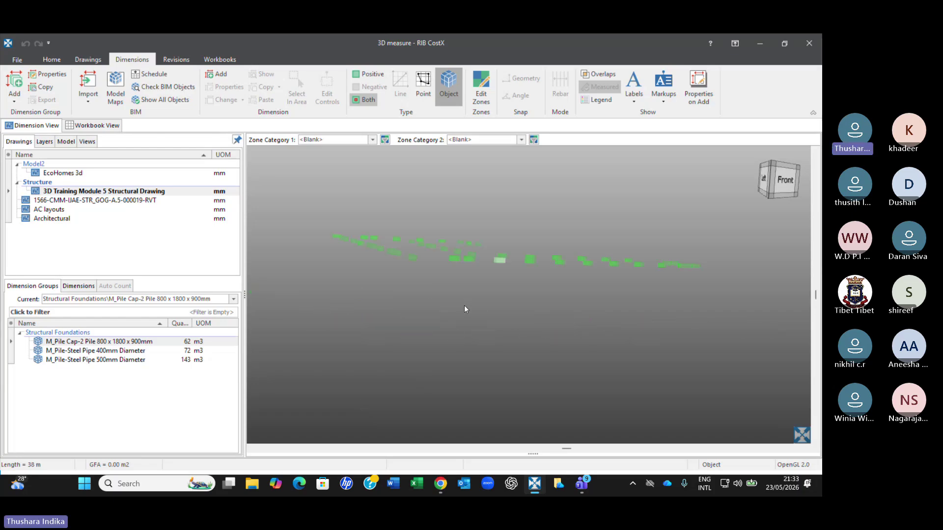
middle_drag(465, 306, 465, 309)
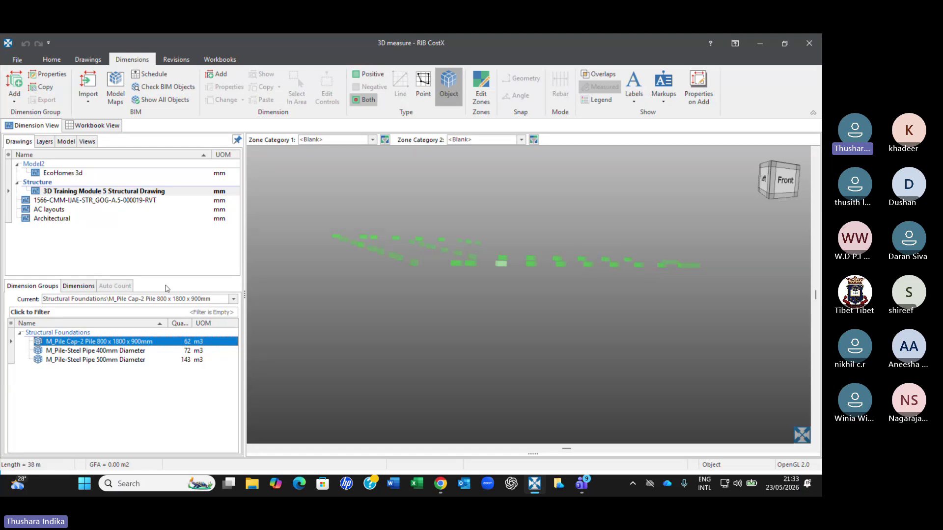
right_click(515, 218)
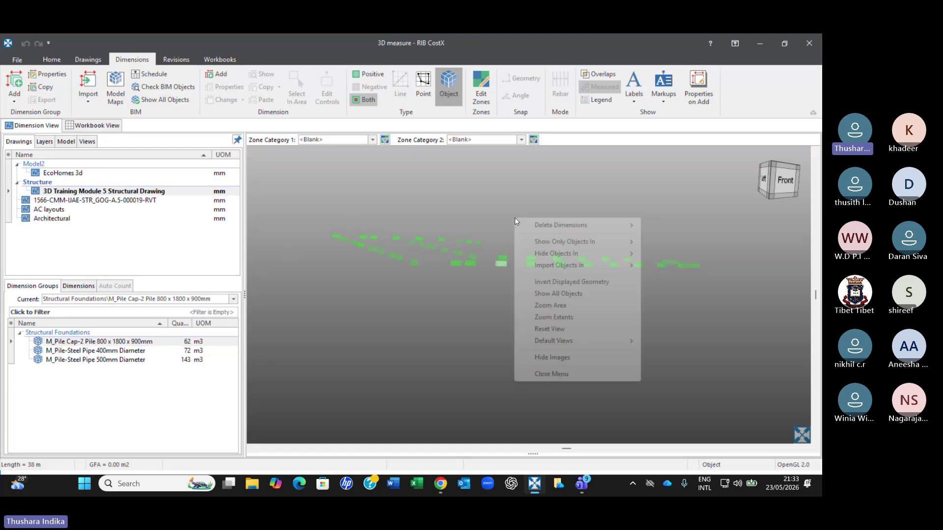
click(558, 293)
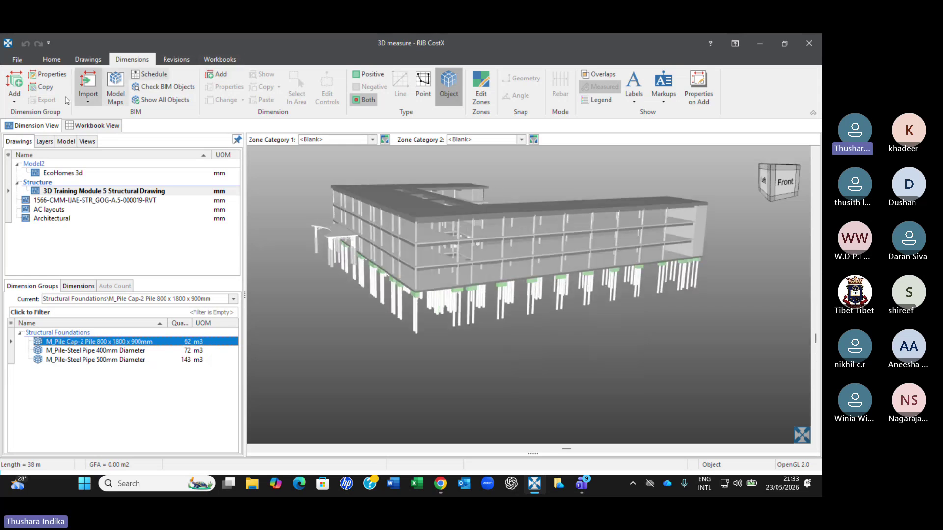
- Show only the objects in the Floors category, starting from the building's roof slab
click(89, 98)
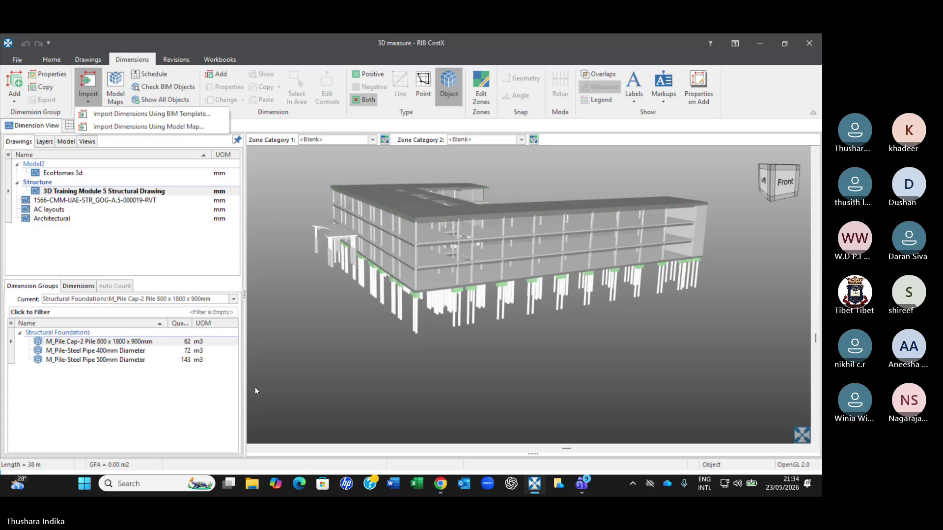
click(476, 208)
right_click(476, 210)
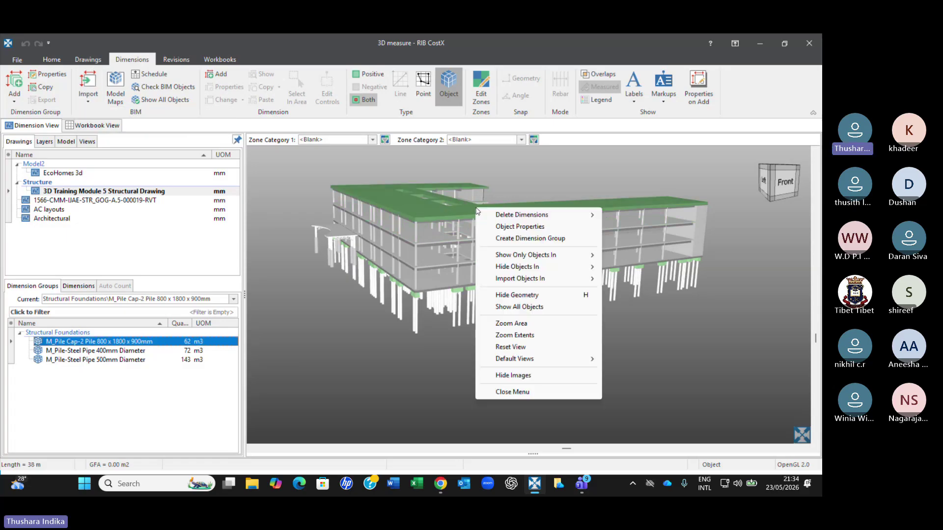
mouse_move(539, 256)
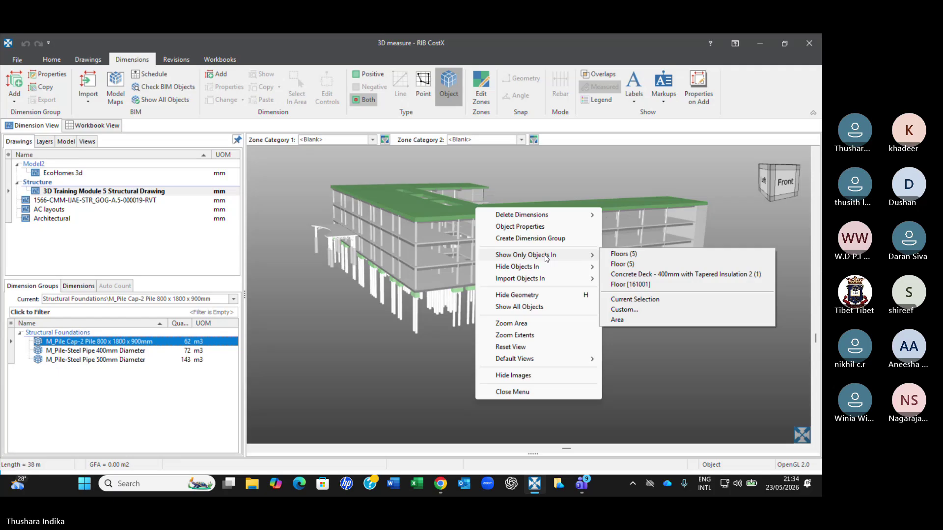
click(623, 254)
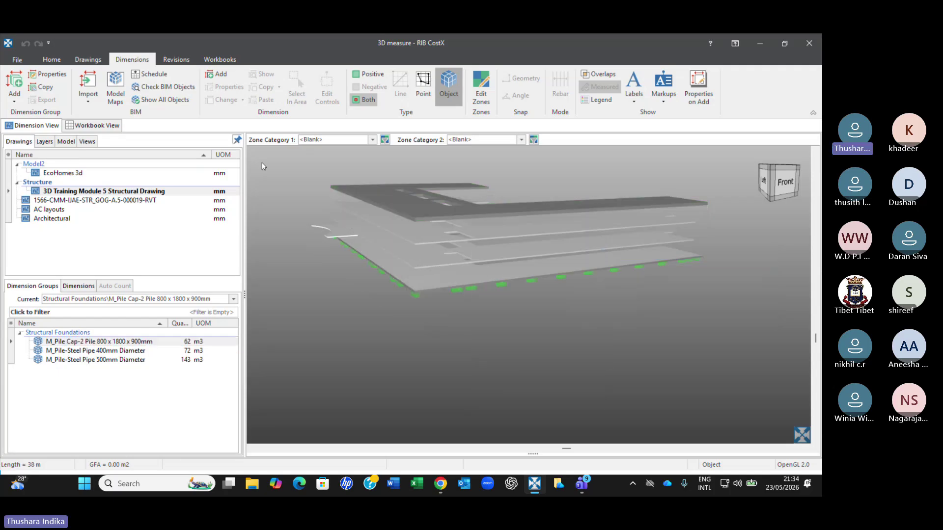
- Import dimensions for the visible floors using the BIM template BIM Import Revit General.xslt
click(89, 102)
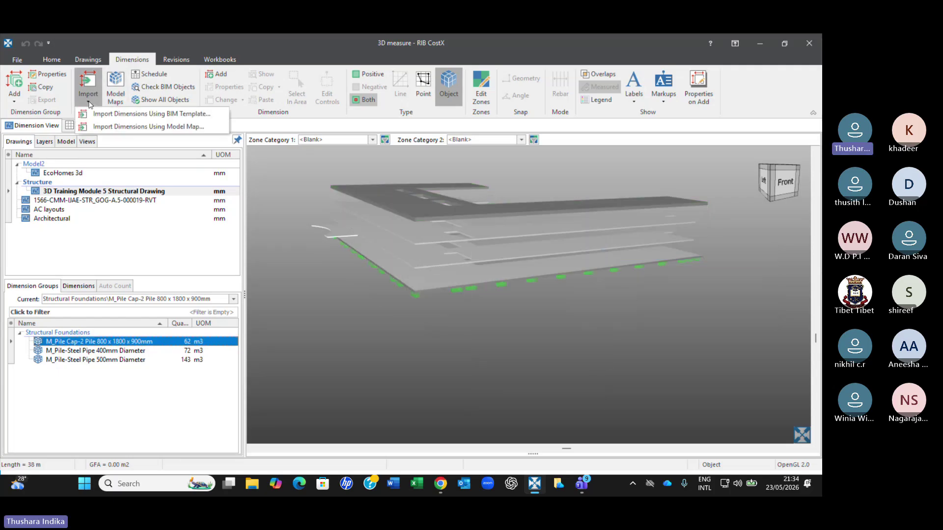
click(137, 114)
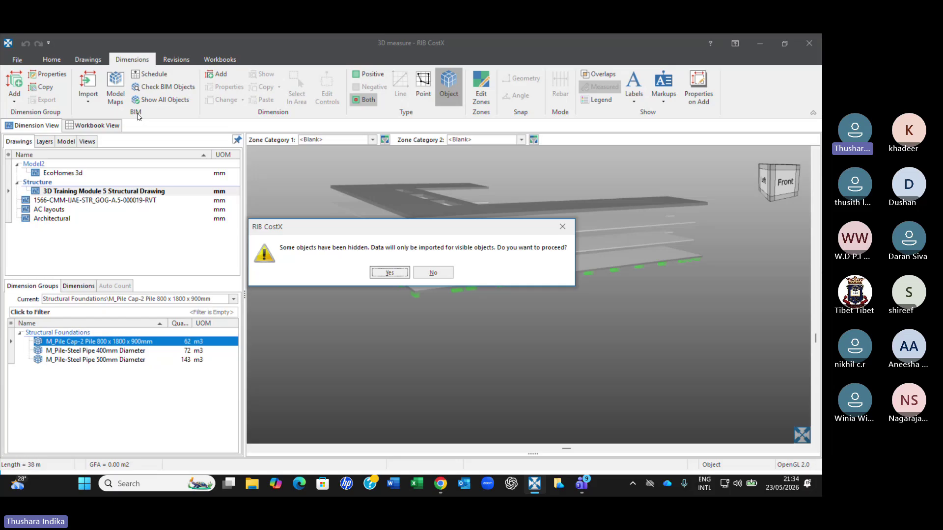
click(405, 272)
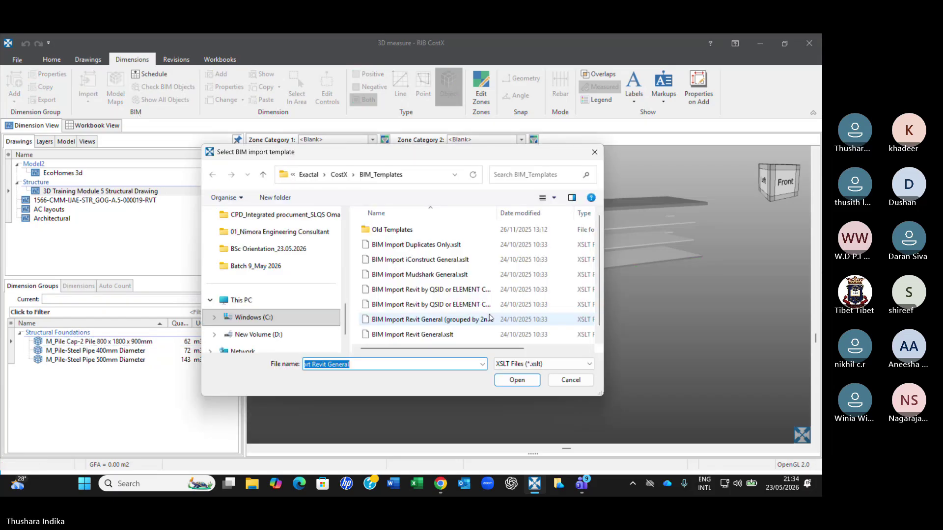
click(496, 335)
click(524, 381)
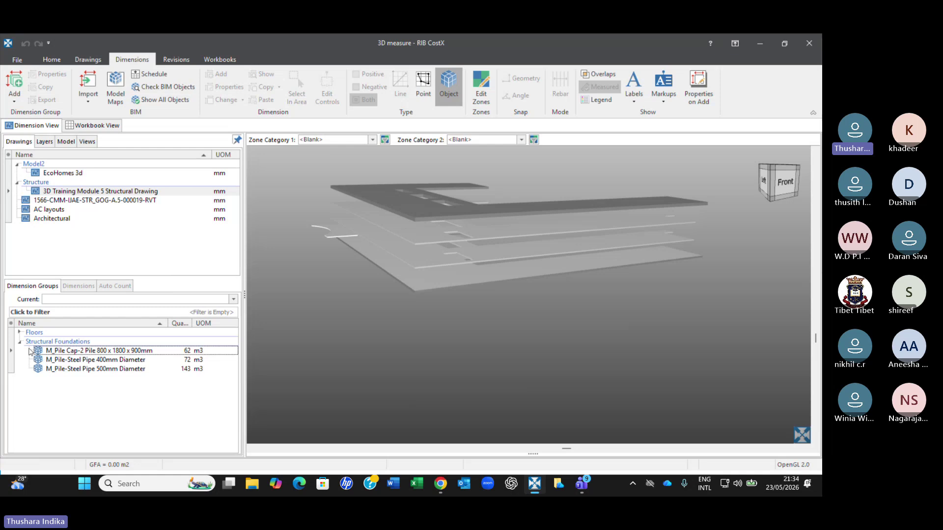
- Expand the Floors folder and check each imported floor group against the model, ending with Floor Generic 225mm as current
click(20, 332)
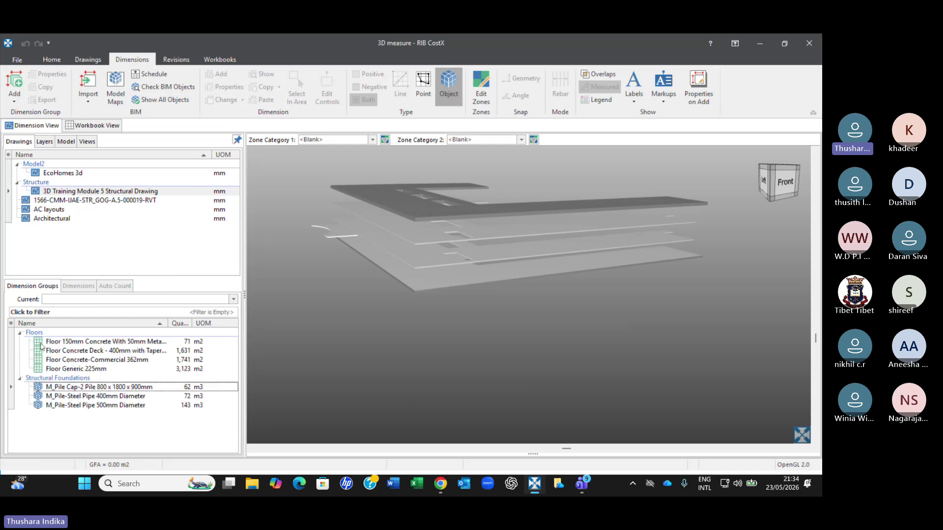
click(150, 342)
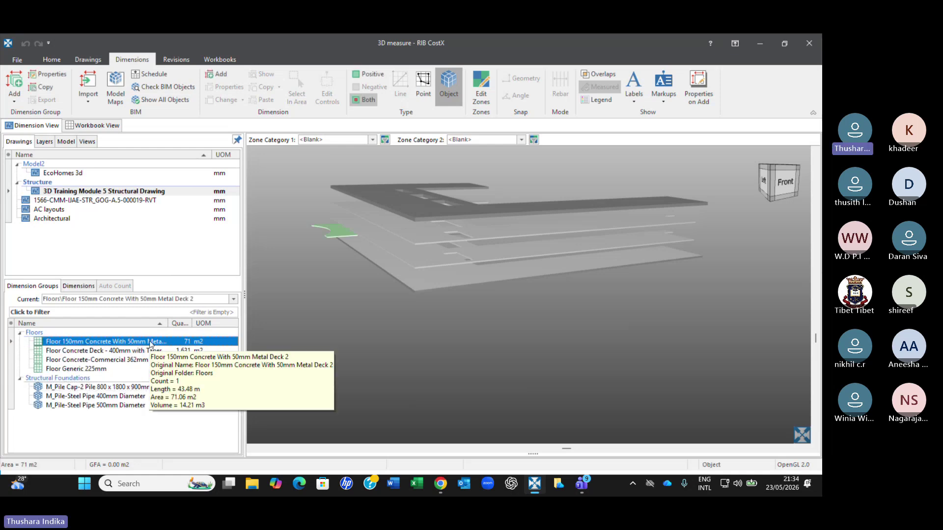
click(145, 352)
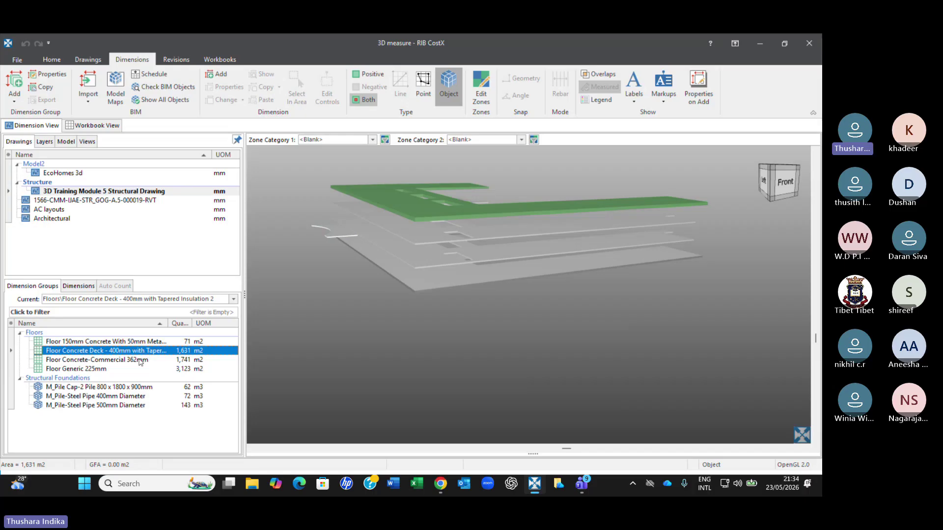
click(140, 360)
click(97, 370)
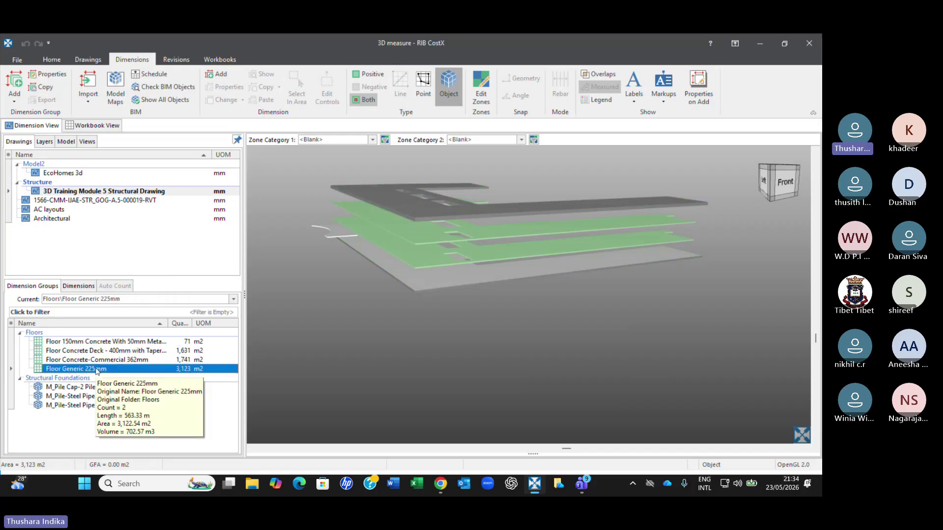
- Set the default display of the Floor Generic 225mm dimension group to Volume
double_click(177, 369)
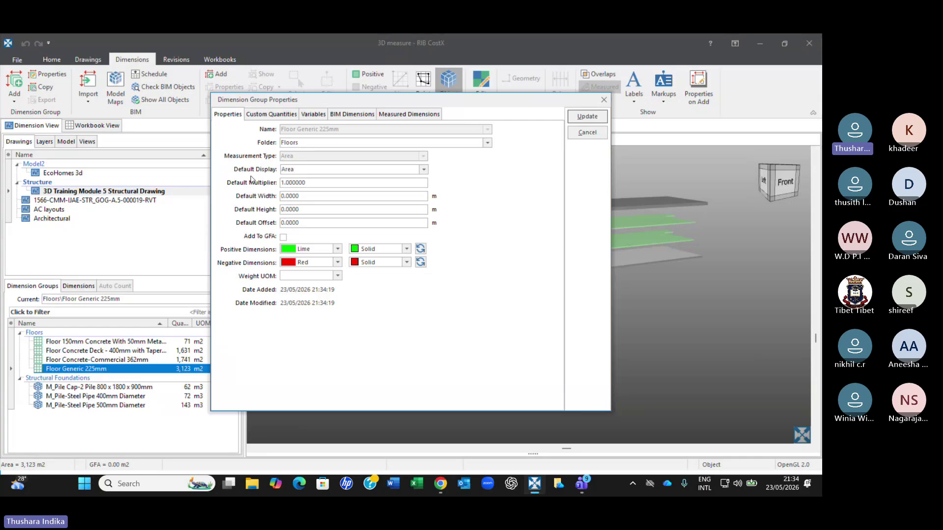
click(421, 170)
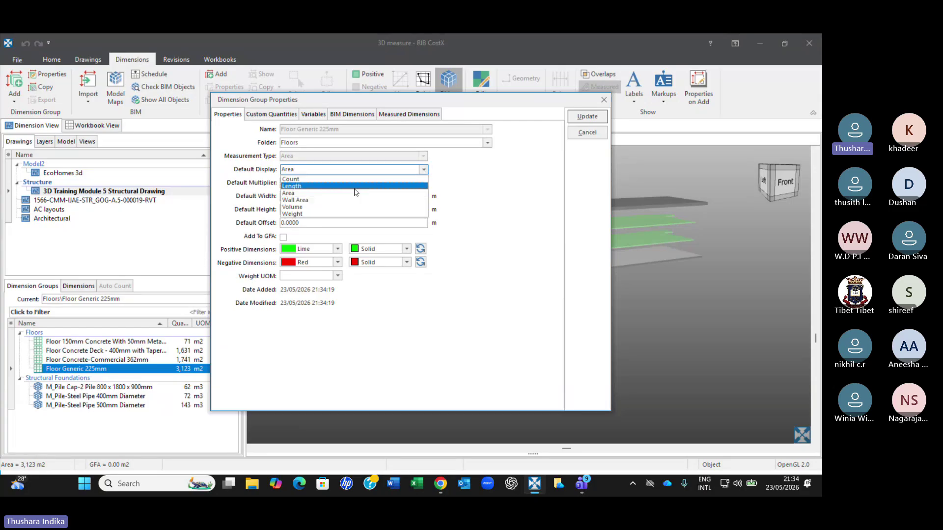
click(356, 207)
click(587, 117)
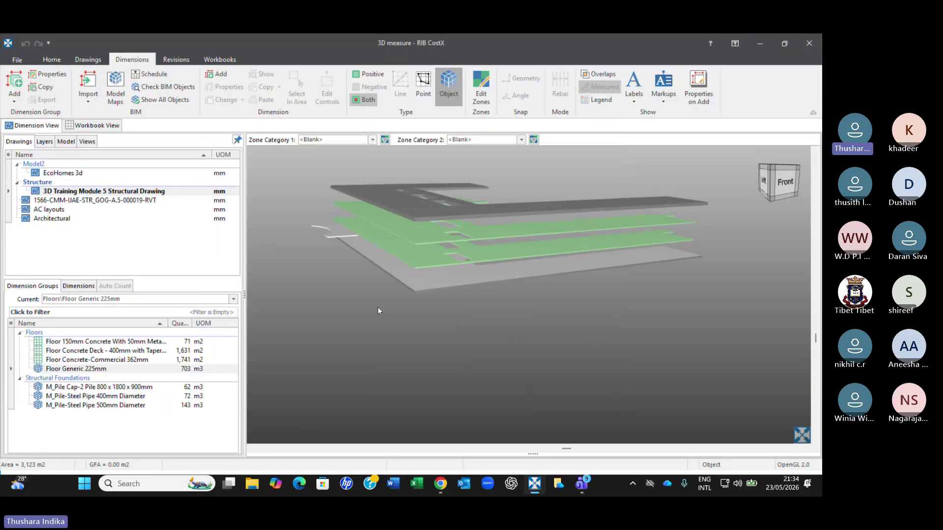
click(197, 369)
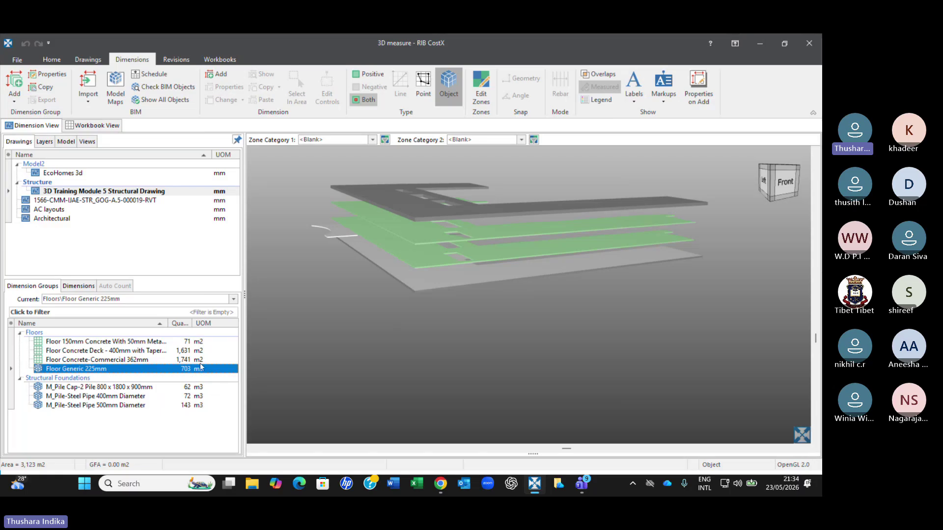
- Examine the object properties of the roof slab, including its level, area, perimeter and volume
click(488, 262)
right_click(409, 205)
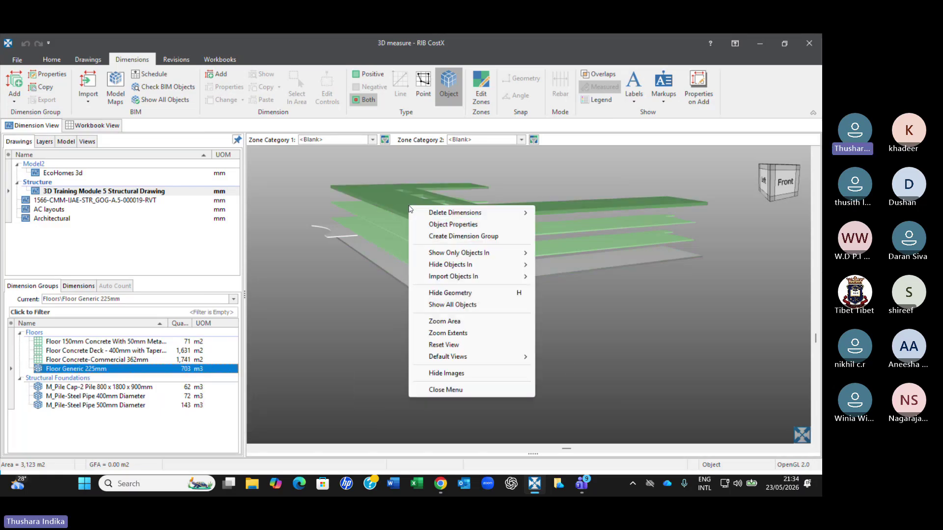
mouse_move(443, 215)
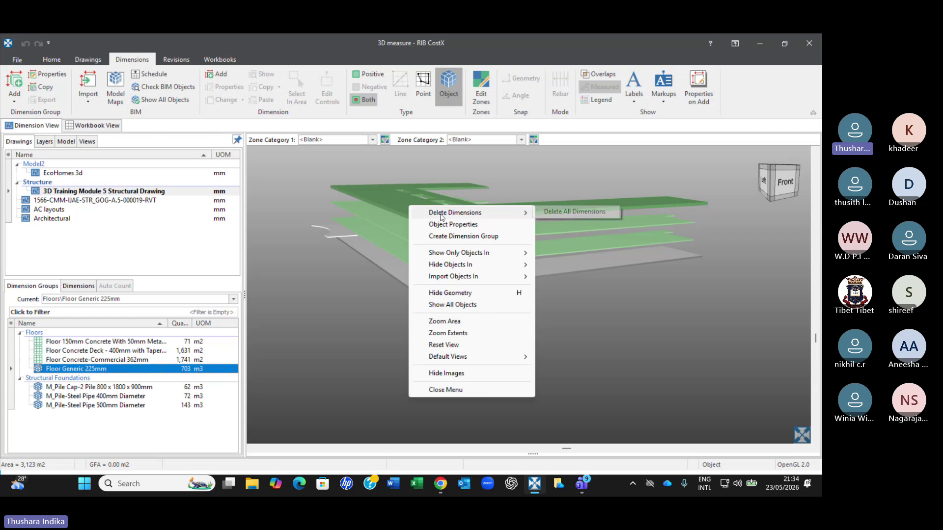
click(401, 199)
right_click(402, 199)
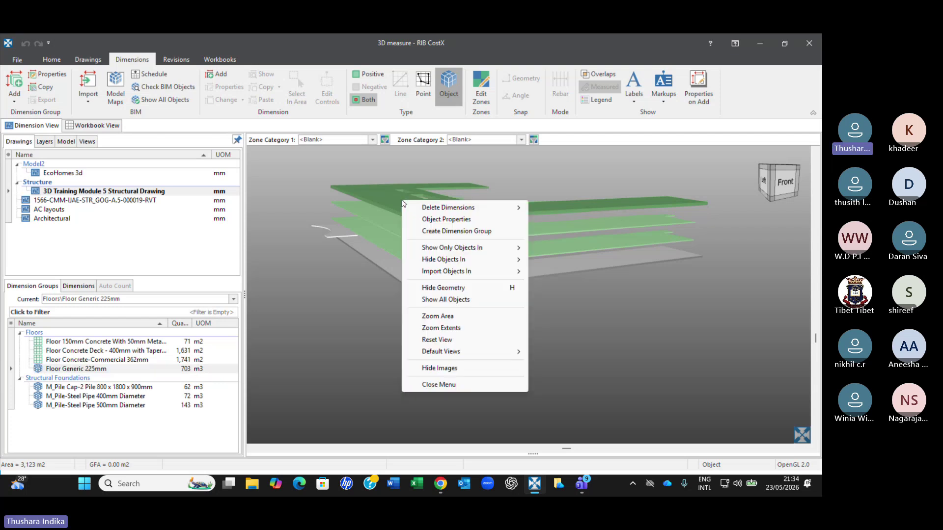
click(456, 219)
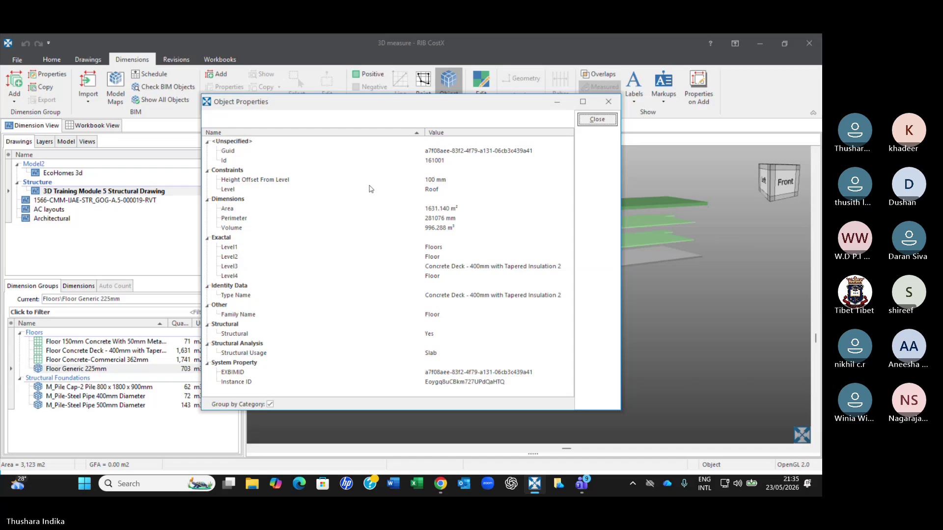
click(608, 102)
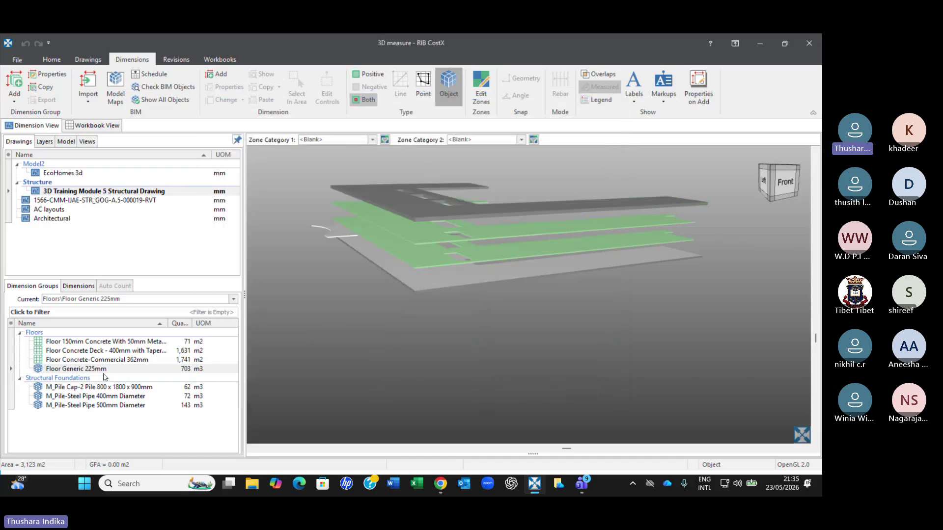
- Set the default display of the Floor Concrete Deck - 400mm with Tapered Insulation 2 dimension group to Volume
click(114, 342)
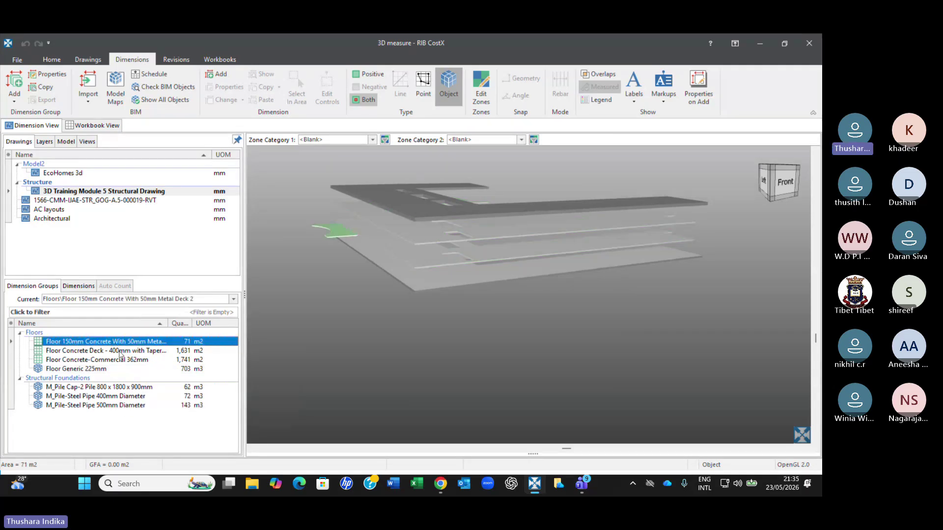
click(118, 351)
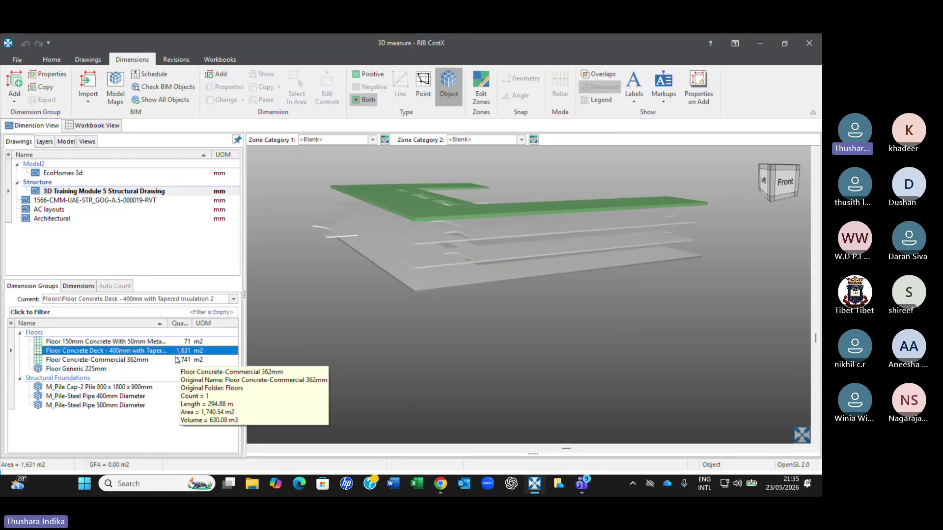
mouse_move(187, 357)
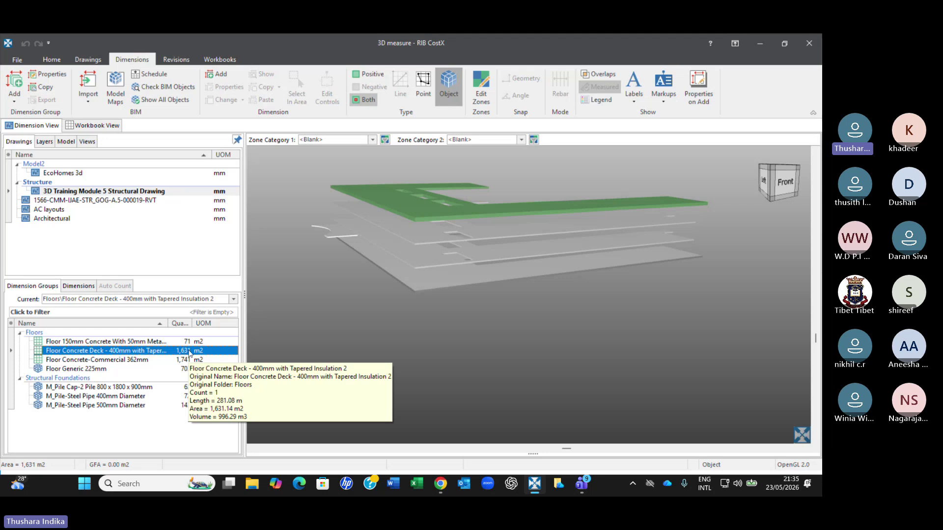
right_click(189, 352)
click(183, 352)
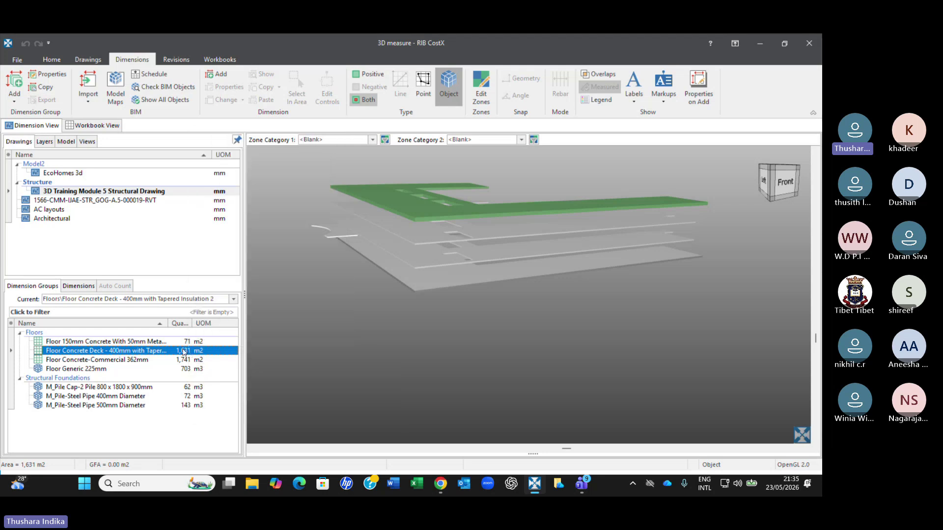
double_click(184, 352)
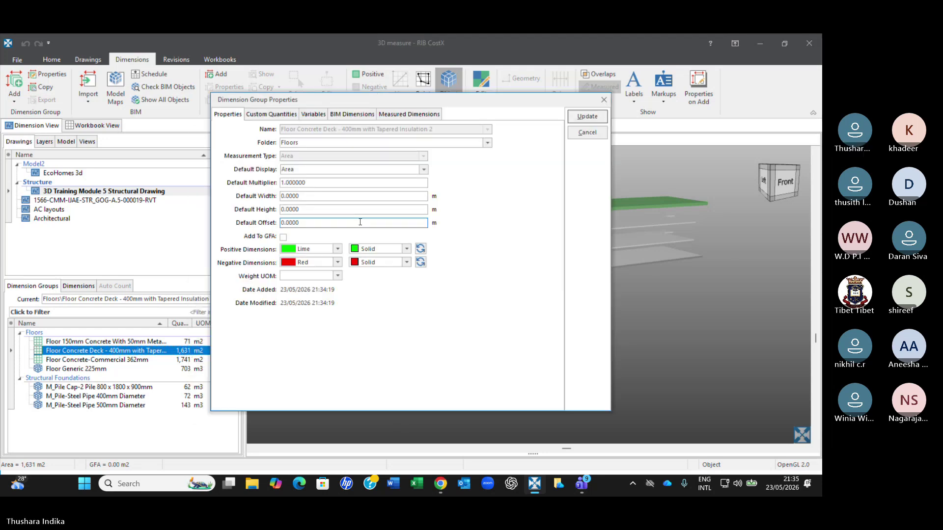
click(424, 169)
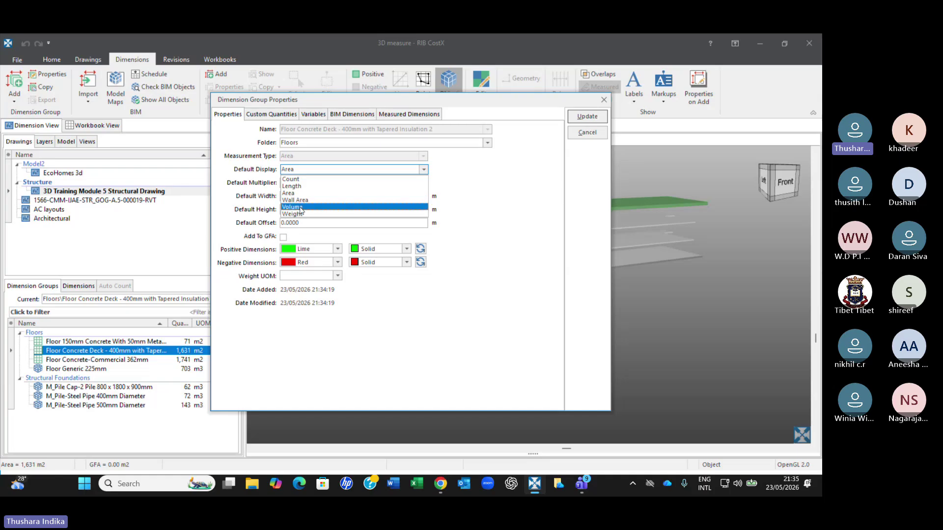
click(301, 209)
click(586, 116)
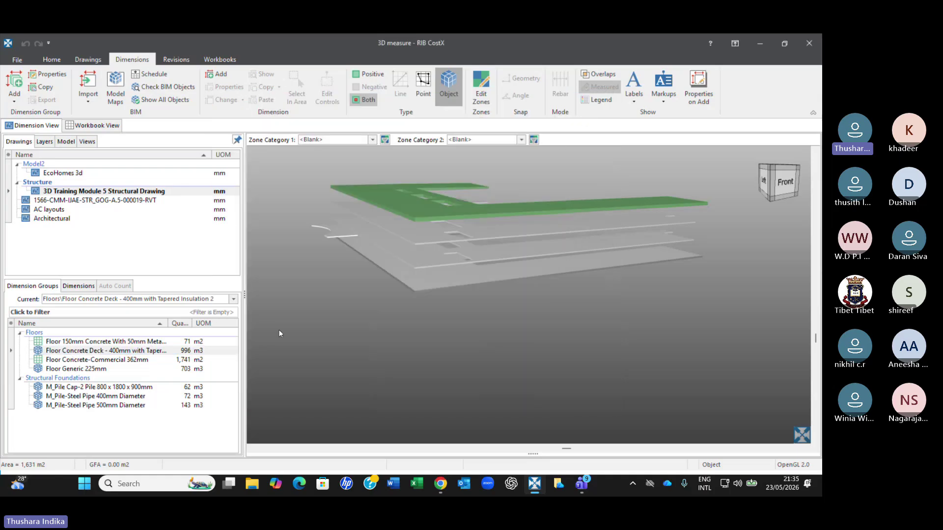
- Check the roof slab's measured length, area and volume in its dimension group and in the model
mouse_move(191, 355)
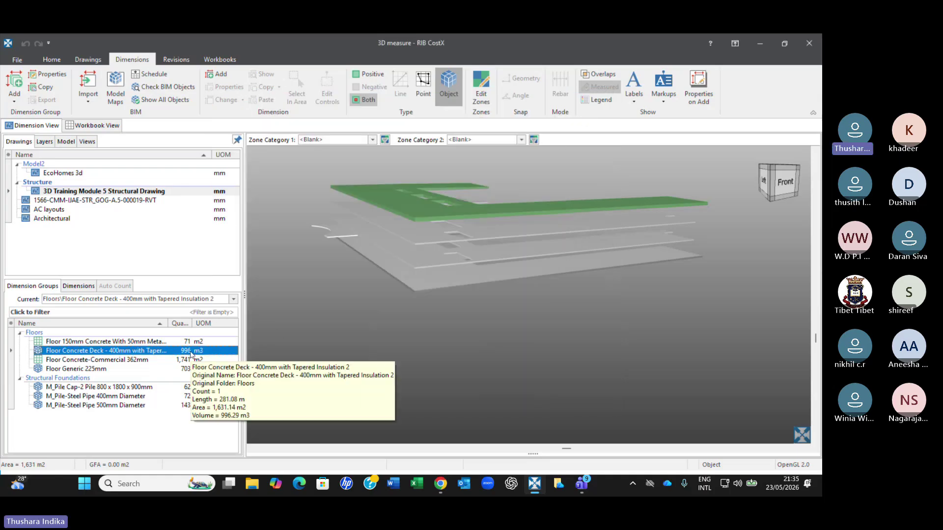
click(409, 208)
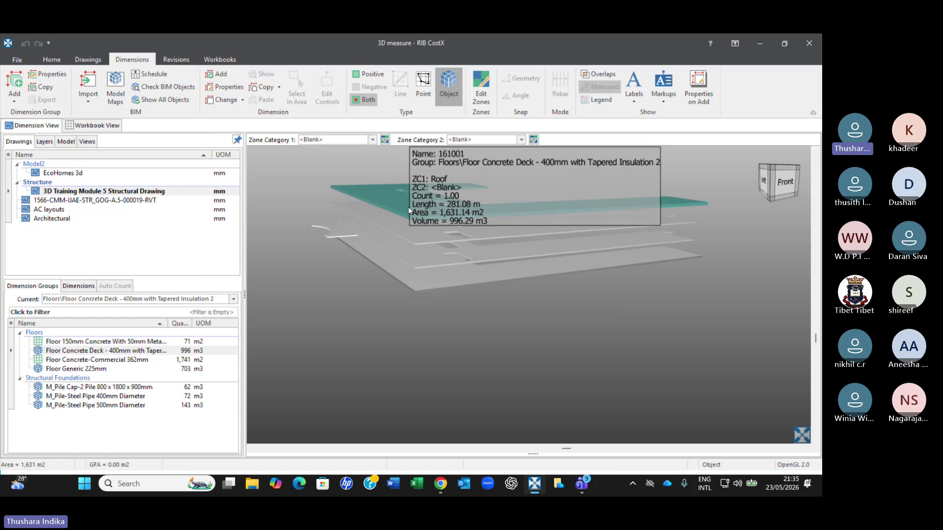
right_click(382, 196)
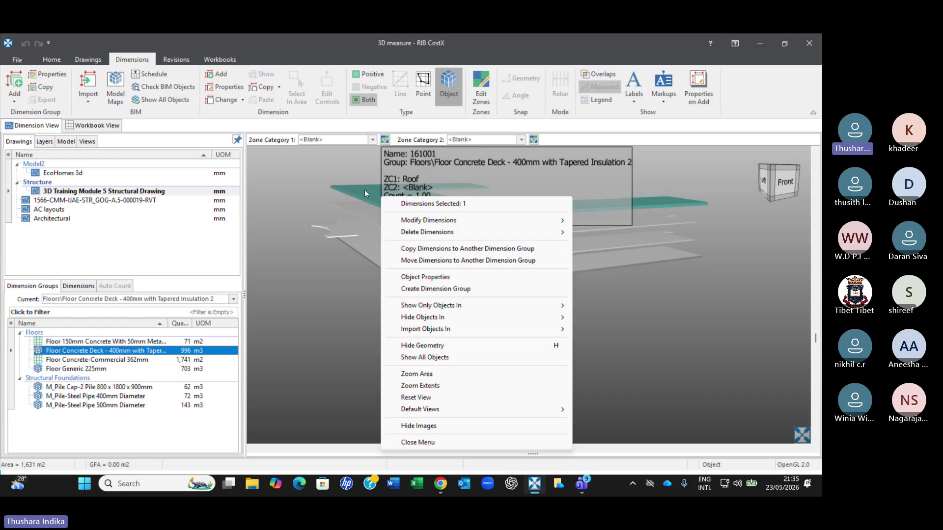
click(699, 172)
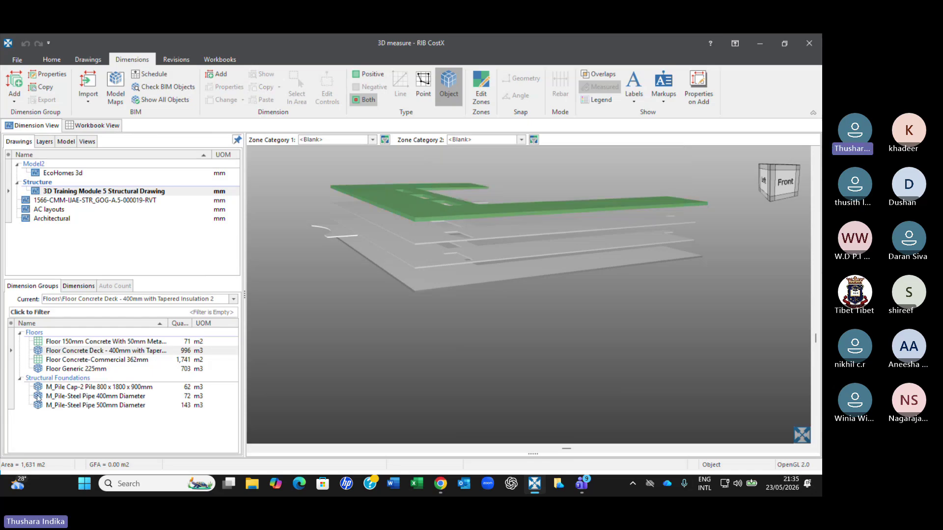
mouse_move(189, 359)
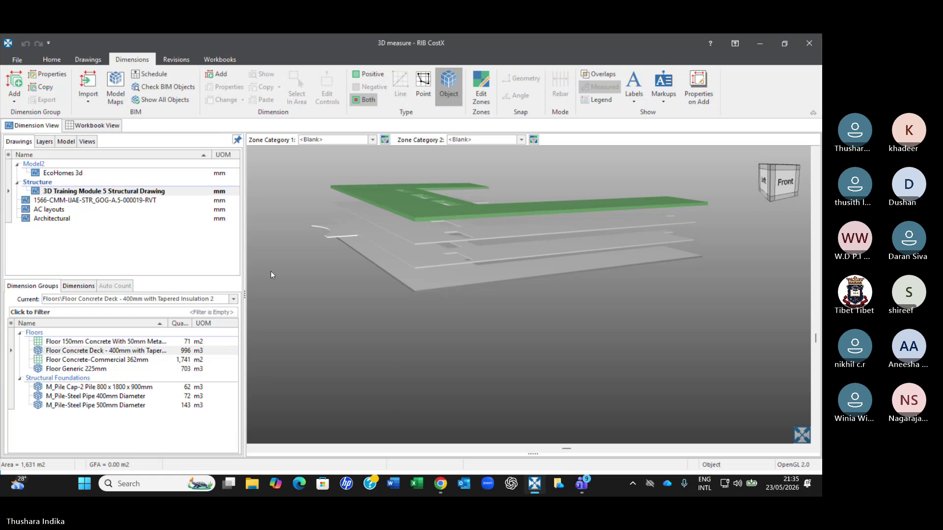
mouse_move(421, 212)
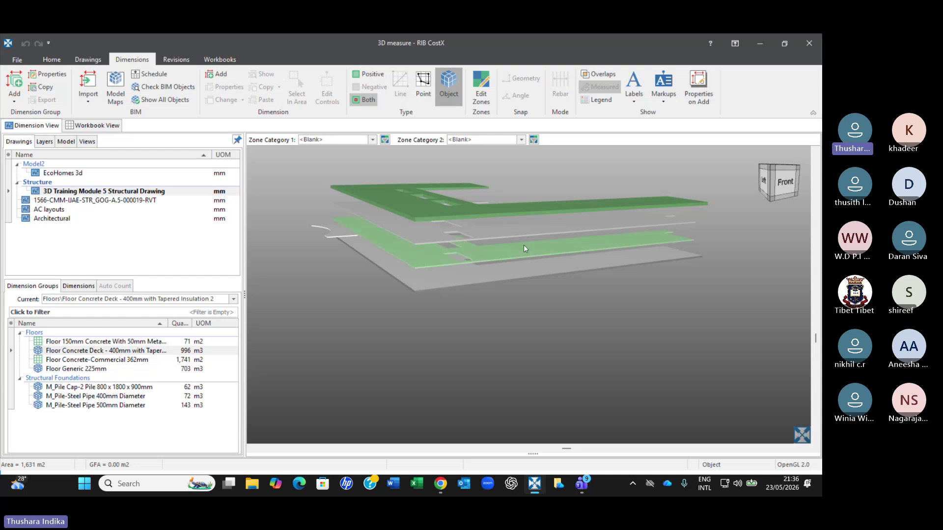
- Review the roof slab's object properties, comparing its level, area, perimeter and volume with the measured dimension
drag(523, 244, 508, 257)
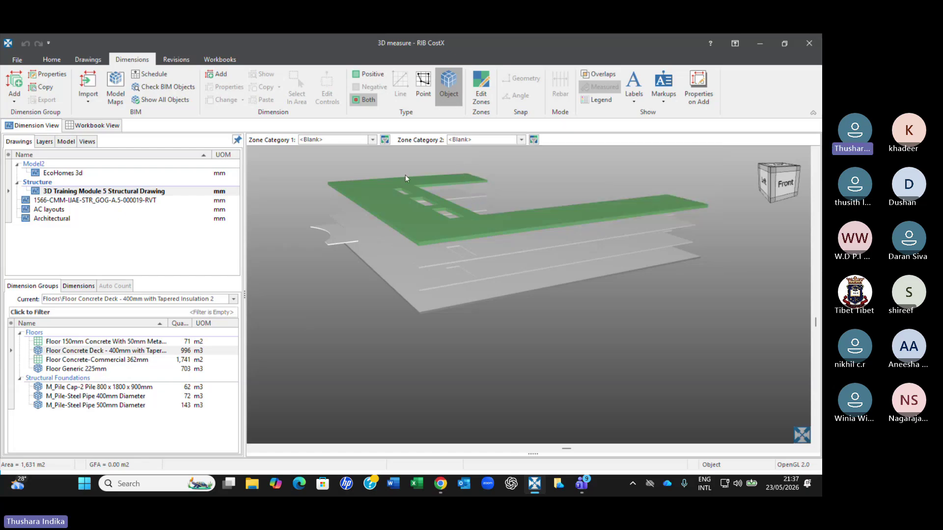
click(665, 210)
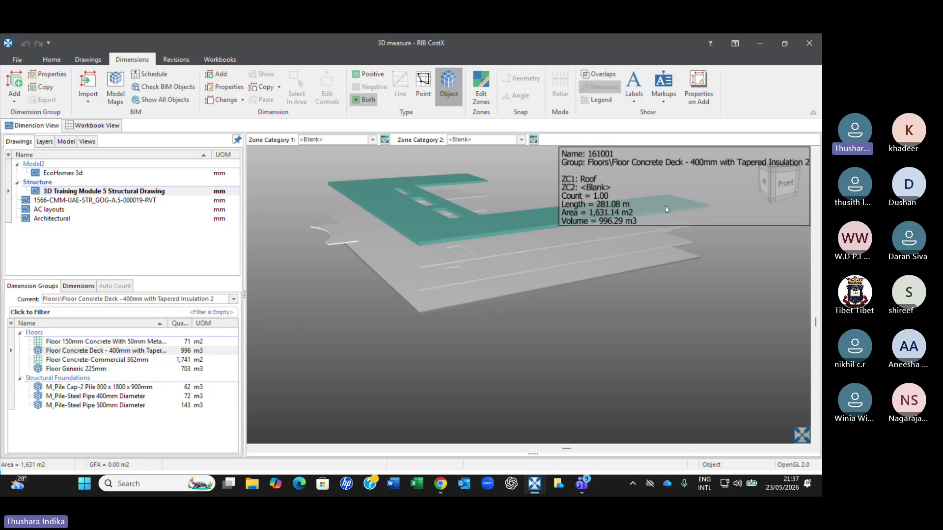
right_click(409, 214)
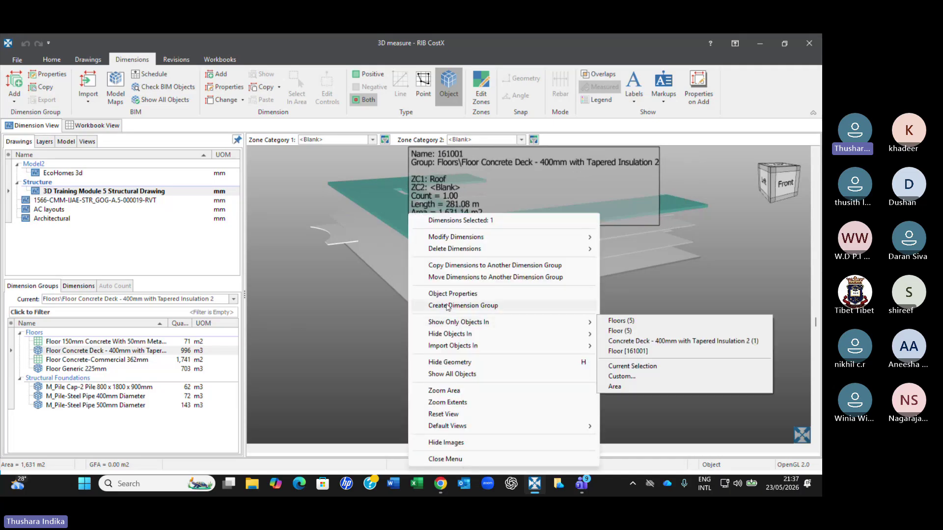
click(449, 295)
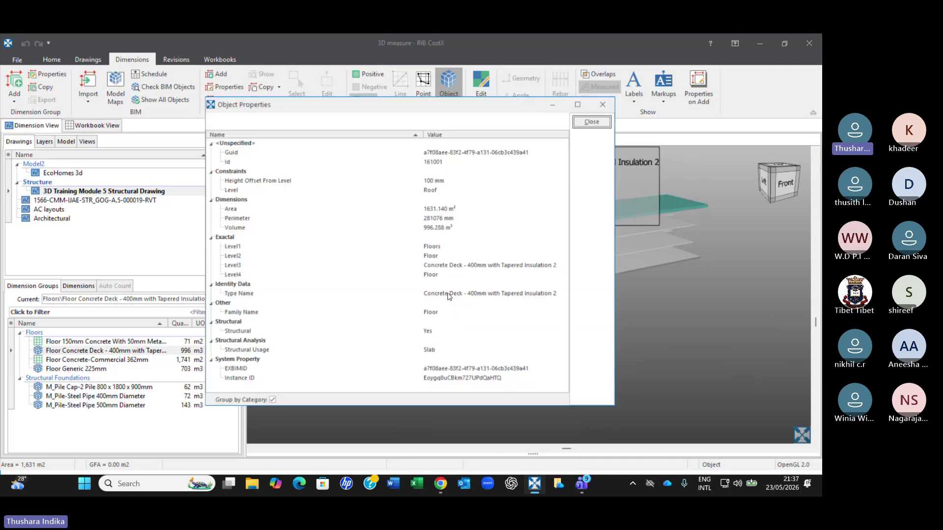
click(609, 102)
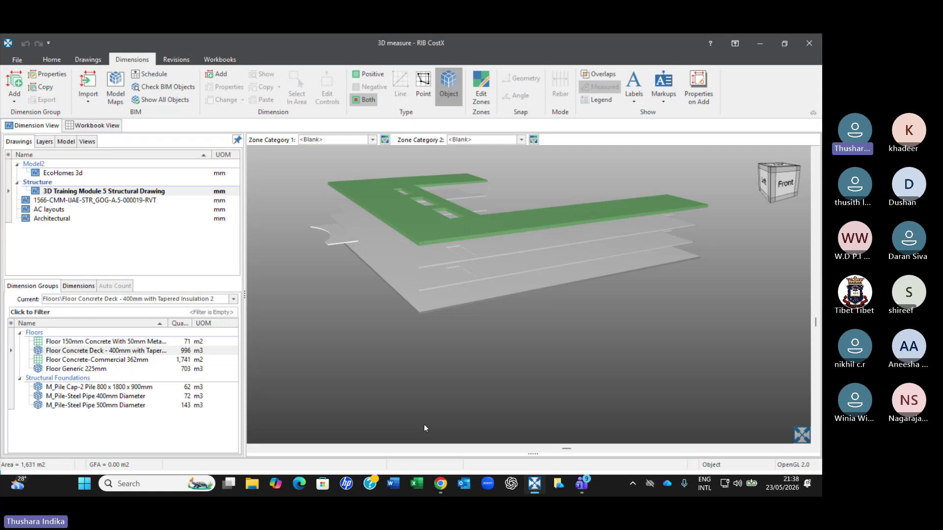
- Show all model objects and select the Floors folder to check its measured floors against the whole building
right_click(493, 346)
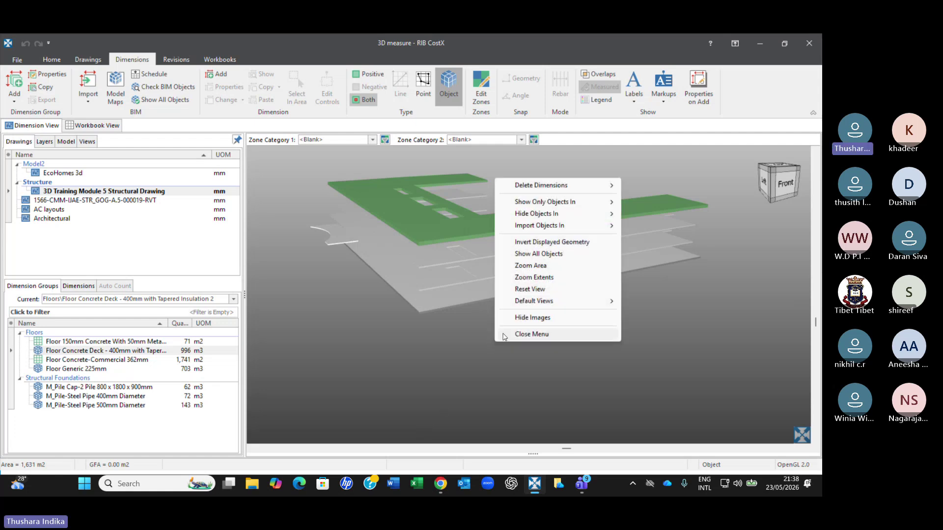
click(528, 254)
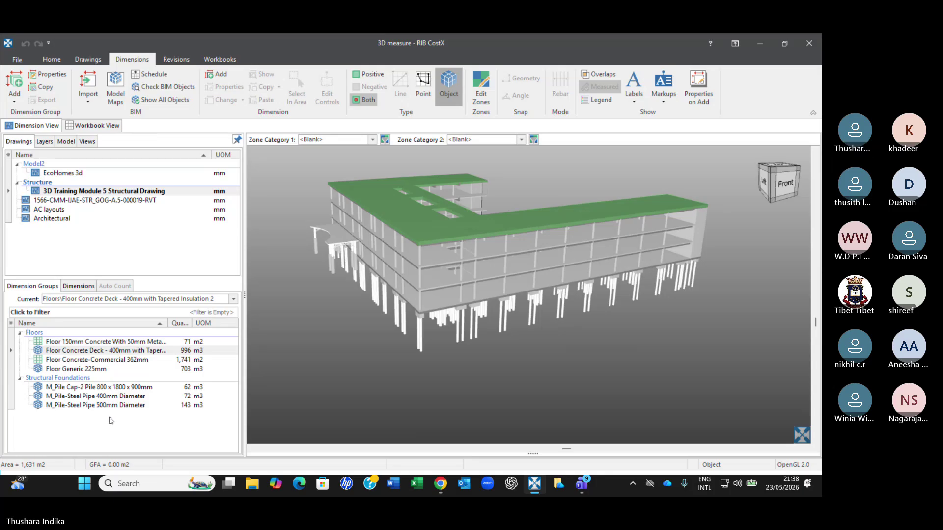
click(34, 333)
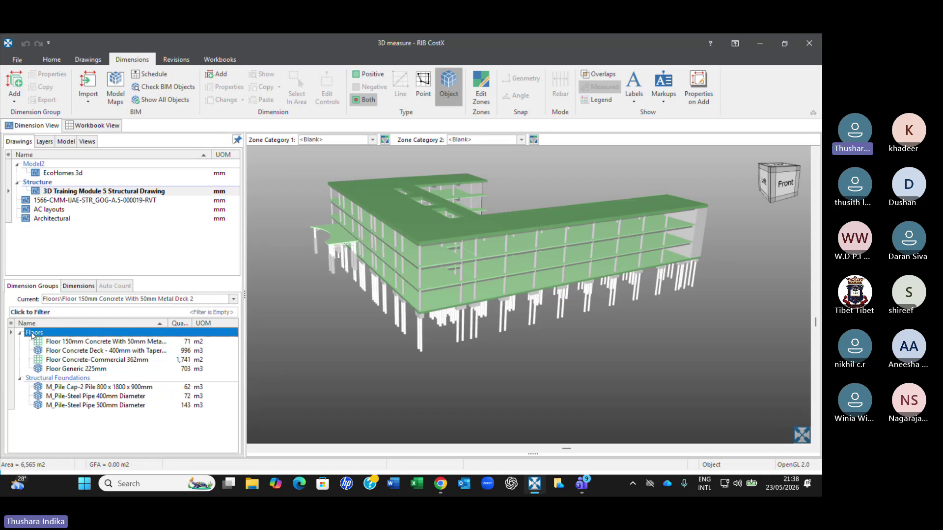
click(293, 383)
mouse_move(492, 280)
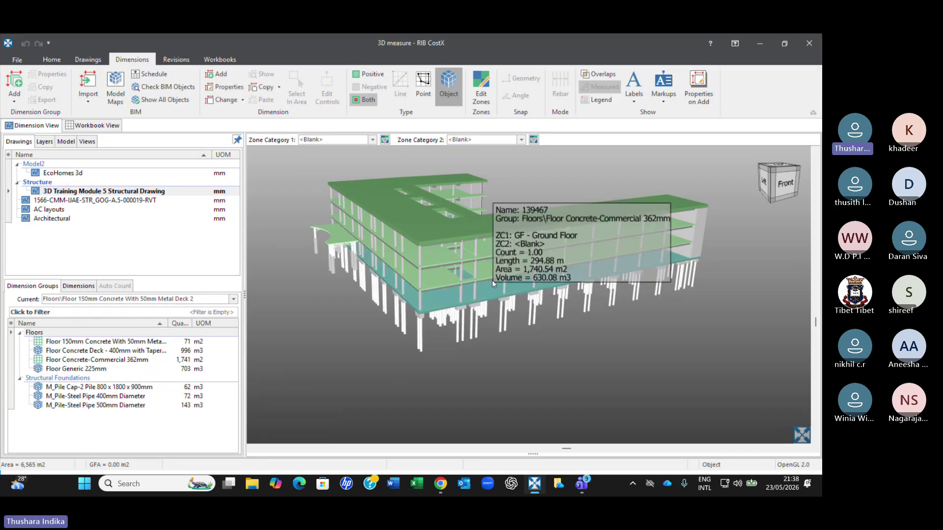
click(573, 325)
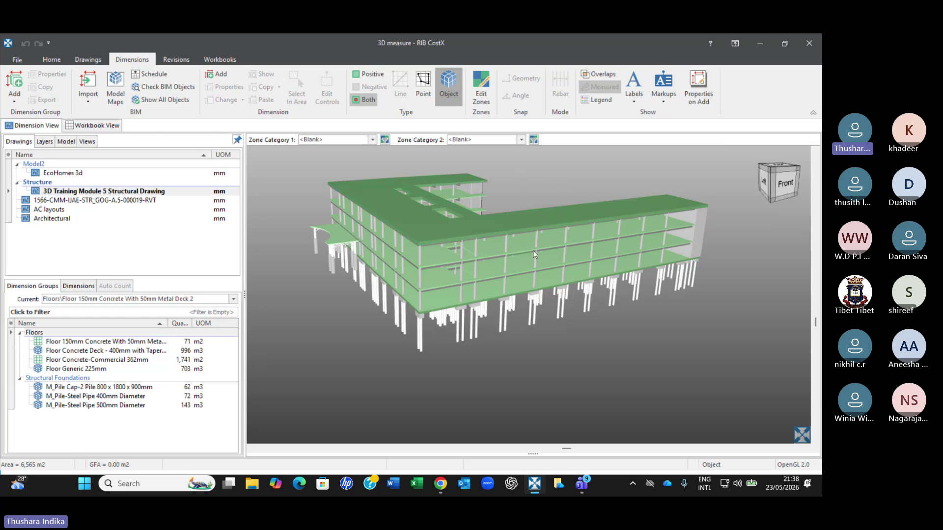
mouse_move(535, 253)
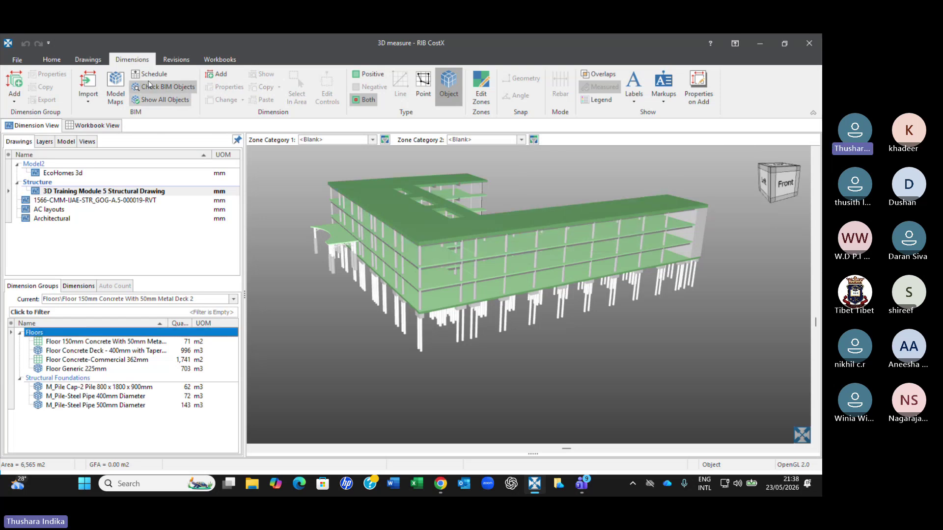
click(88, 101)
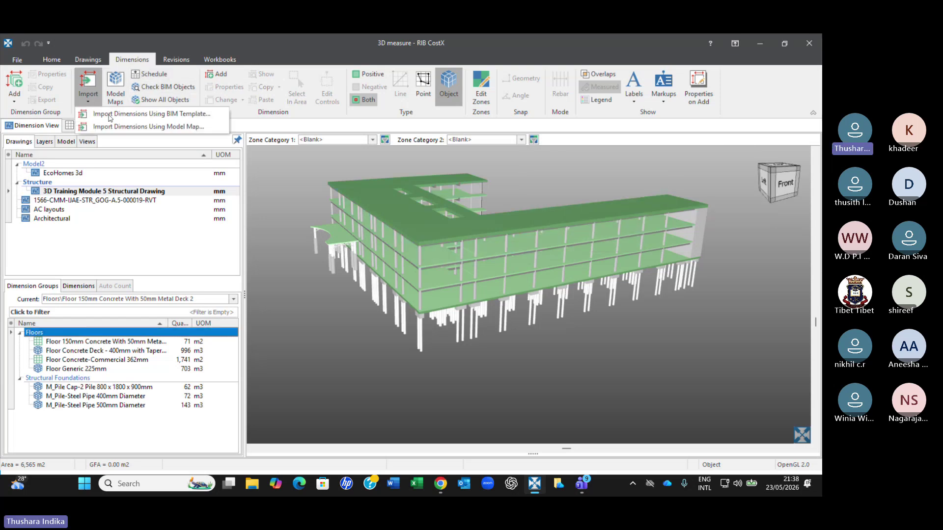
click(202, 114)
mouse_move(144, 407)
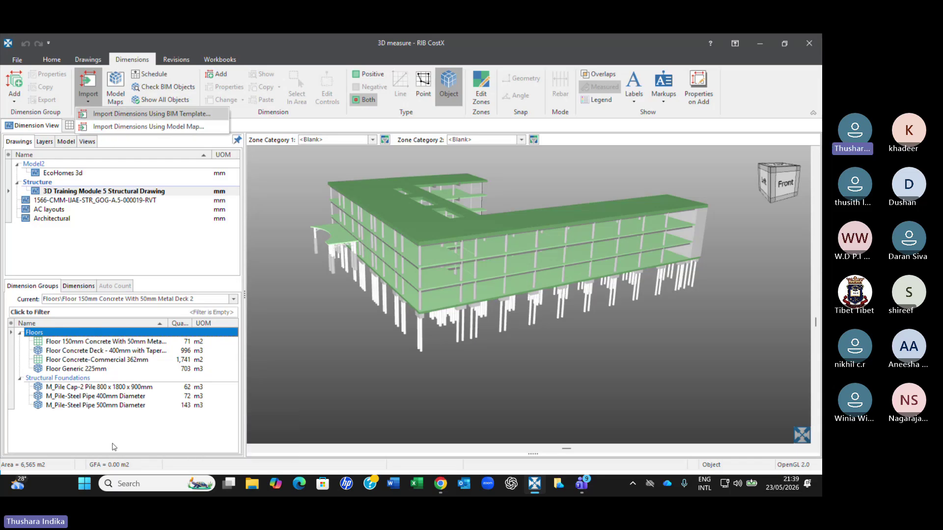
- Delete the Floors and Structural Foundations dimension group folders together
ctrl+click(78, 378)
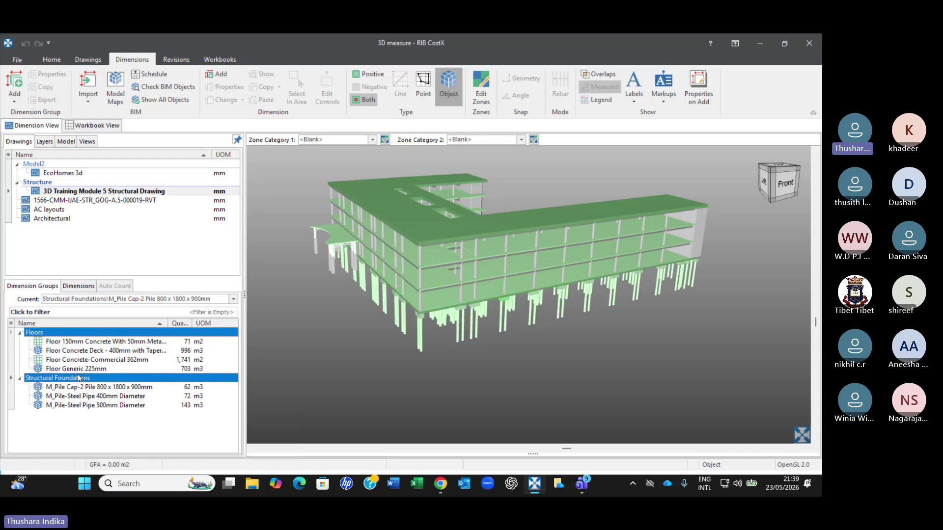
right_click(61, 333)
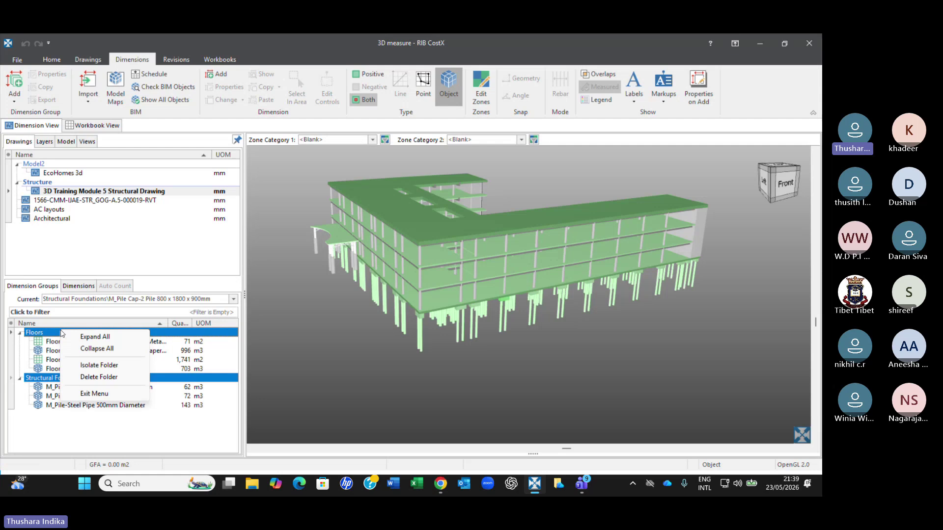
click(98, 376)
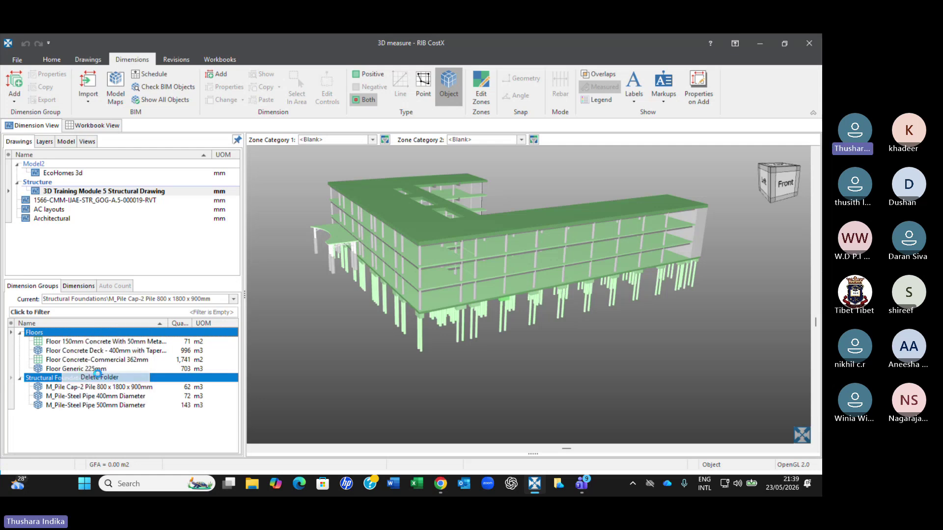
click(402, 278)
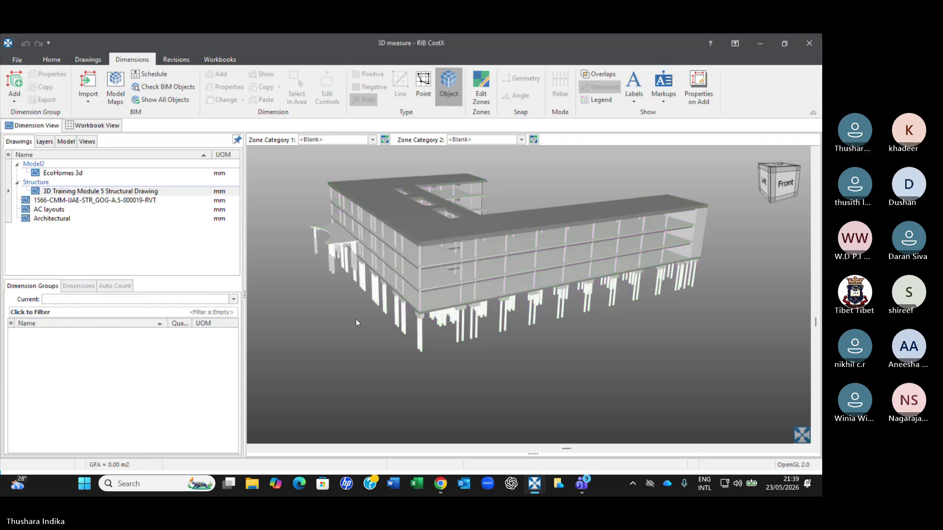
scroll(358, 300, down, 3)
scroll(357, 299, up, 5)
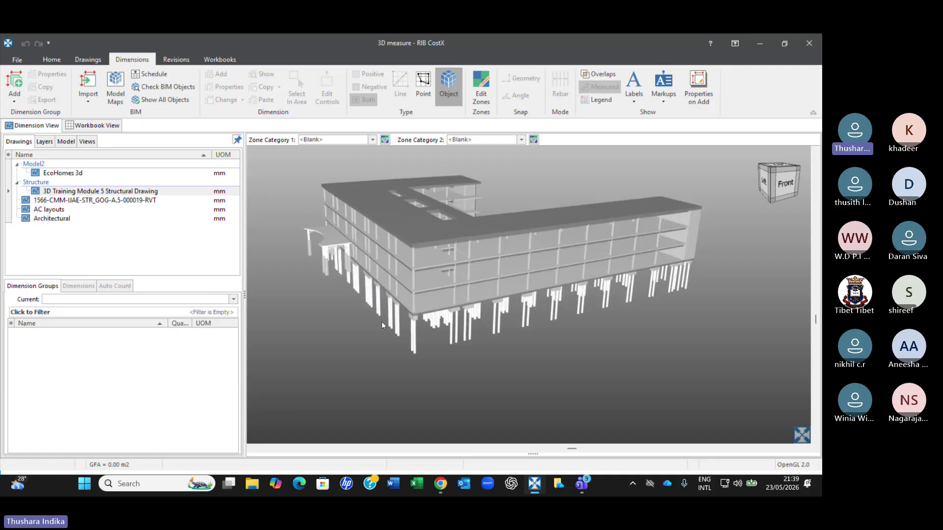
scroll(381, 322, up, 4)
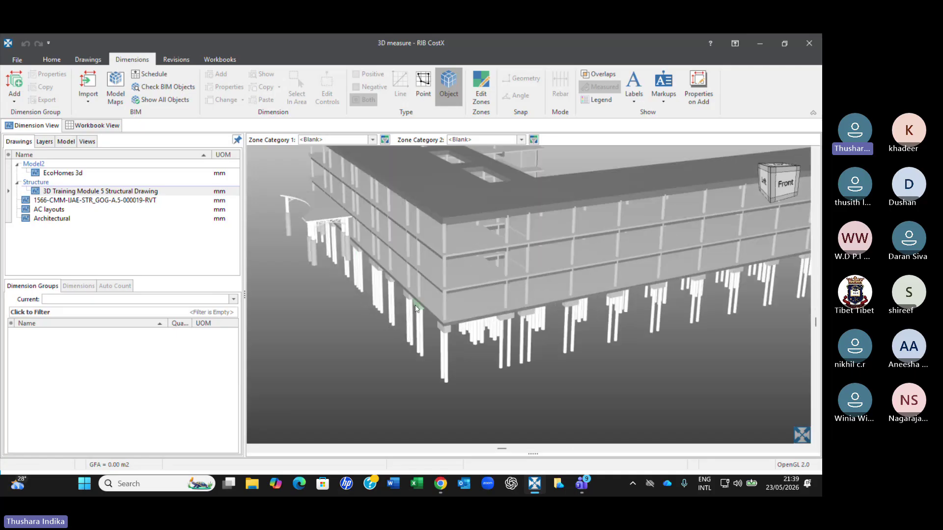
scroll(415, 307, down, 2)
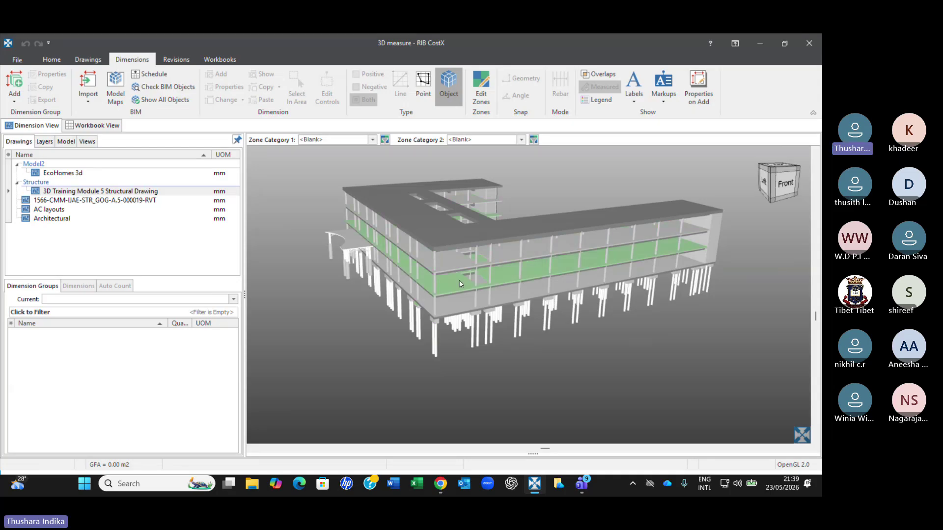
middle_drag(455, 263, 449, 255)
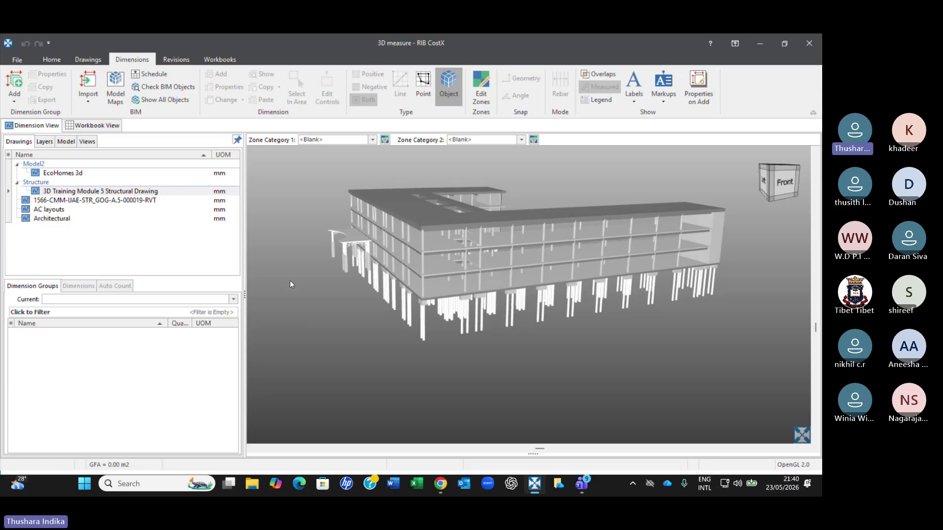
- Import dimensions for the whole structural model using the BIM template BIM Import Revit General.xslt, and accept the automatically selected property units
click(89, 107)
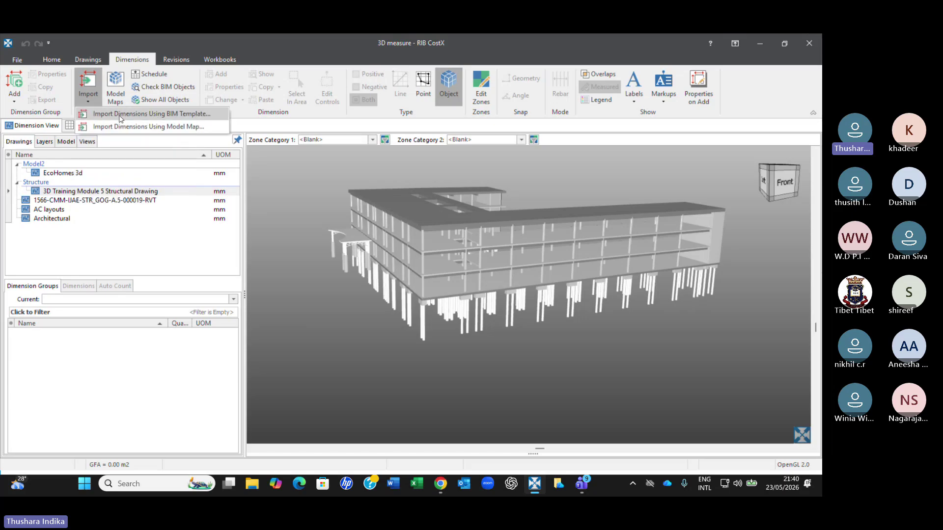
click(167, 114)
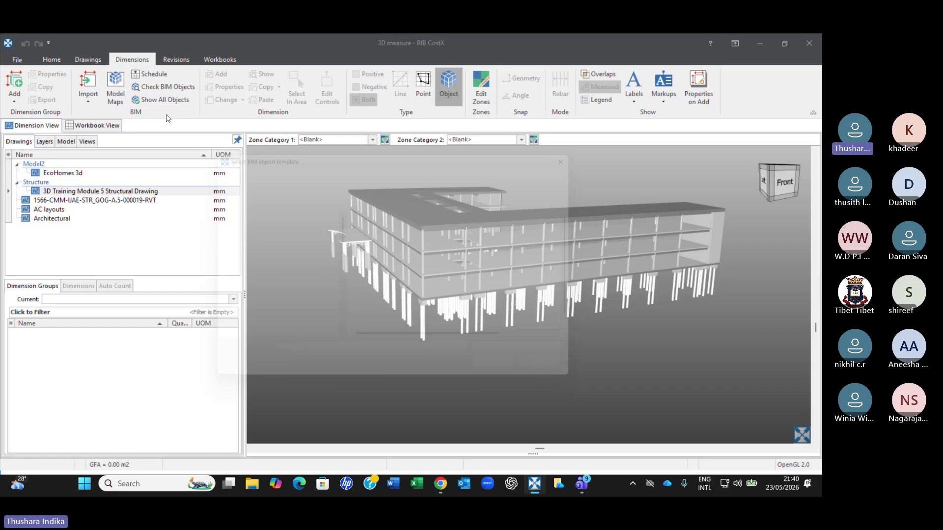
click(398, 335)
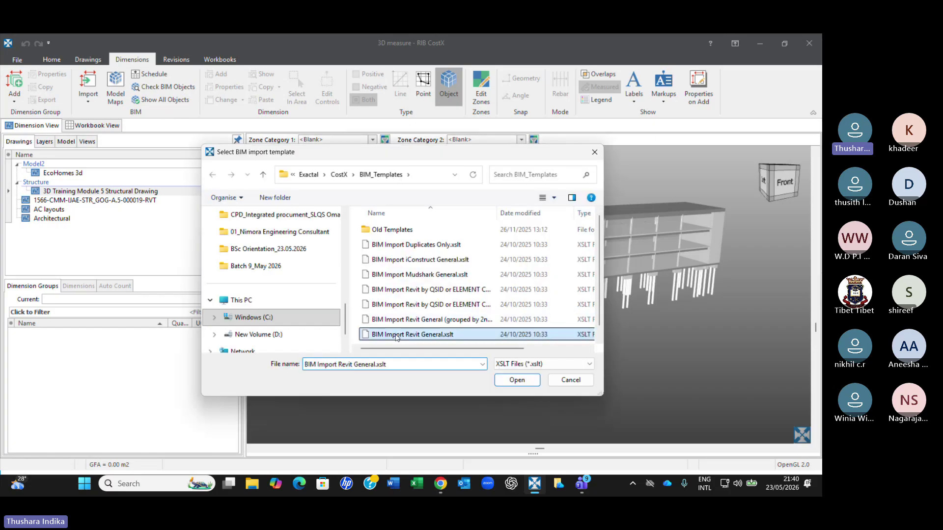
click(534, 385)
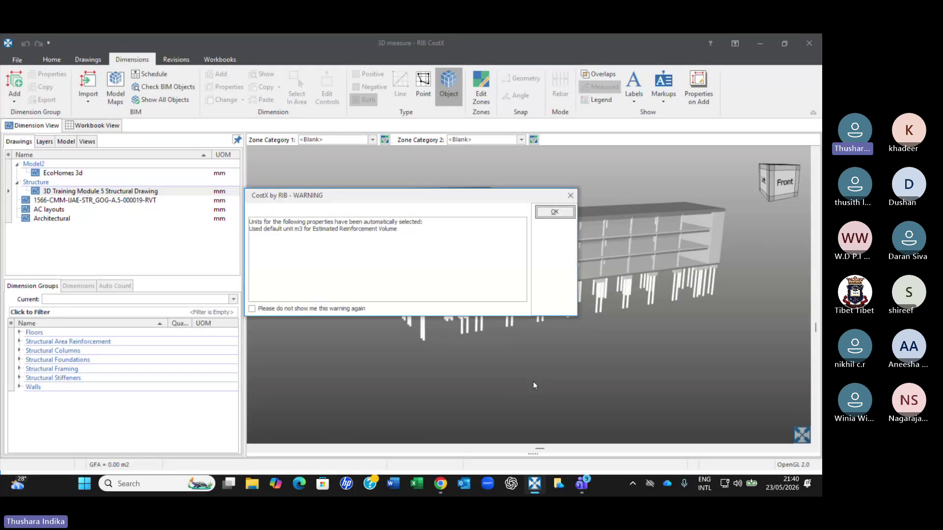
click(345, 233)
click(554, 212)
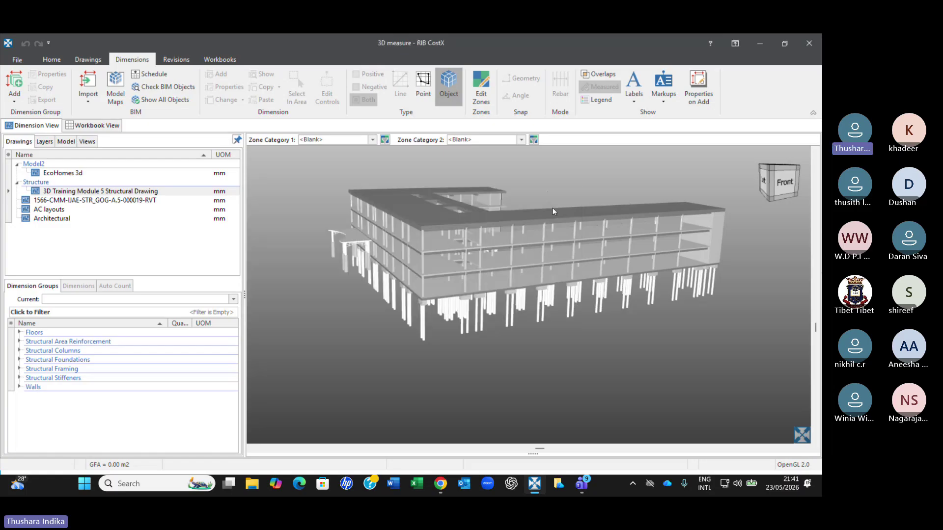
- Expand the Floors, Structural Area Reinforcement, Structural Columns and Structural Foundations folders to review their imported dimension groups and quantities
click(20, 333)
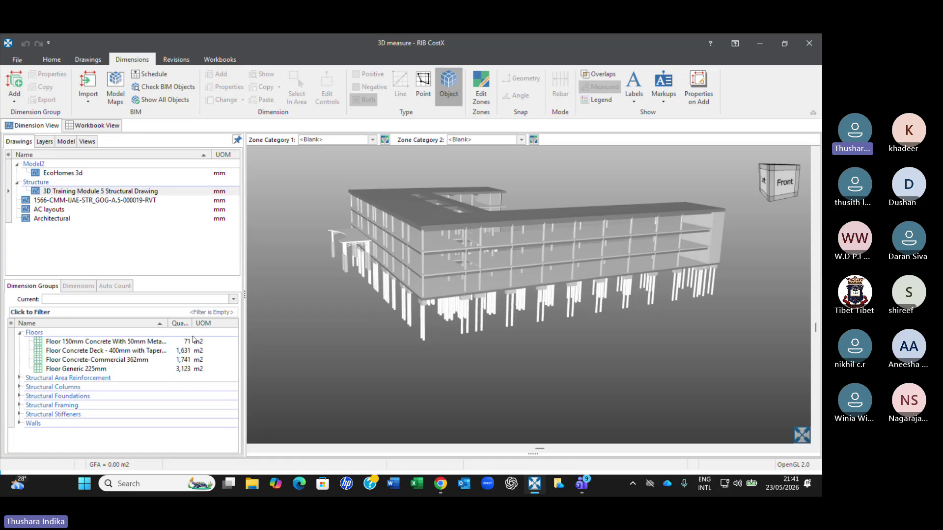
mouse_move(193, 338)
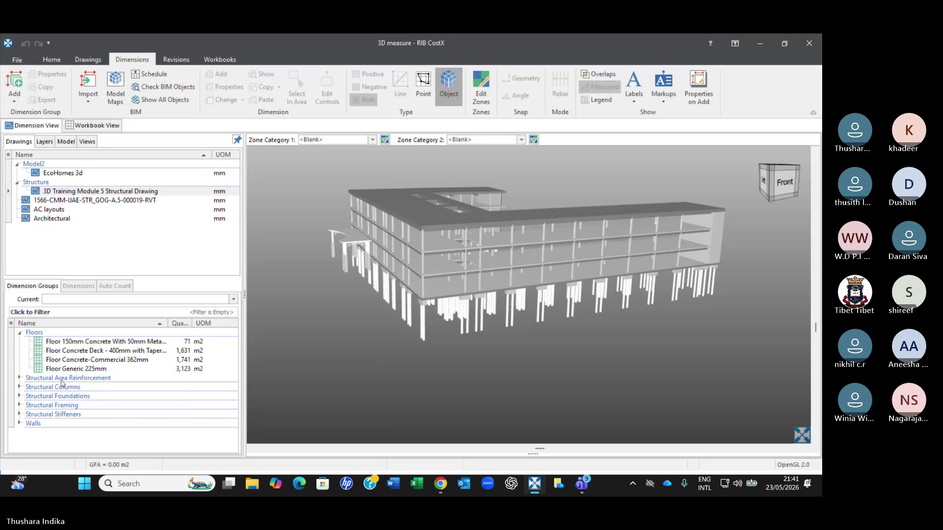
click(20, 378)
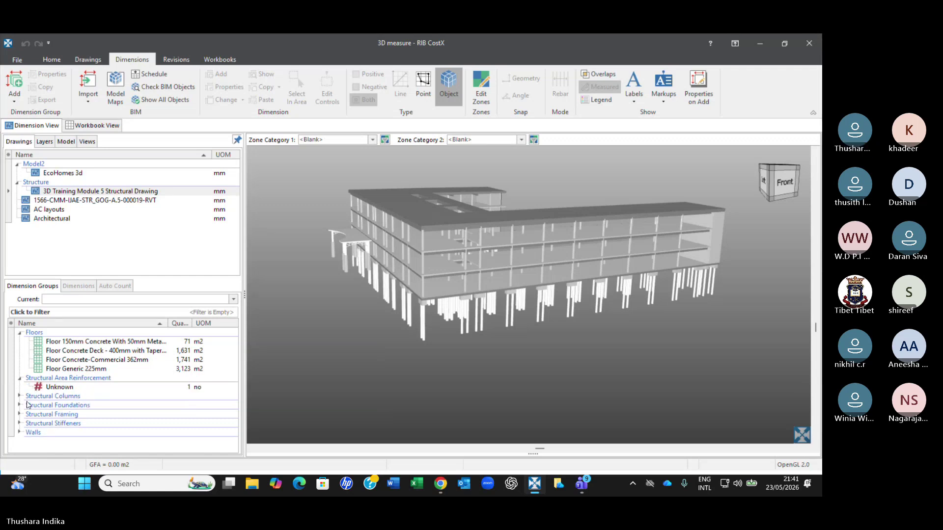
click(19, 397)
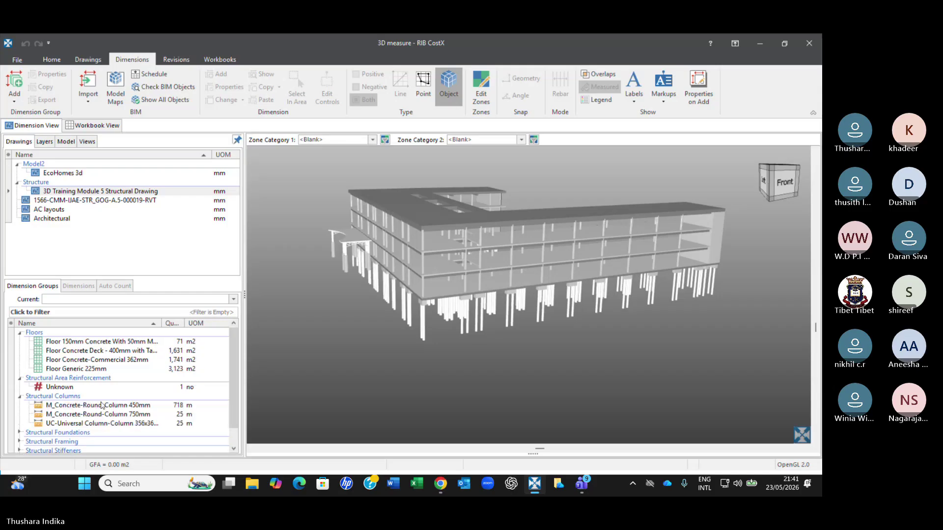
scroll(104, 402, down, 1)
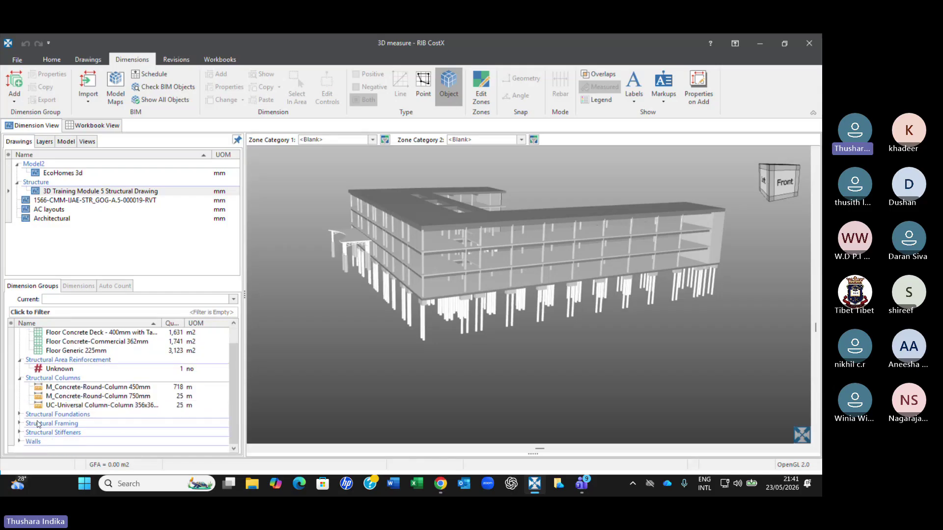
click(20, 414)
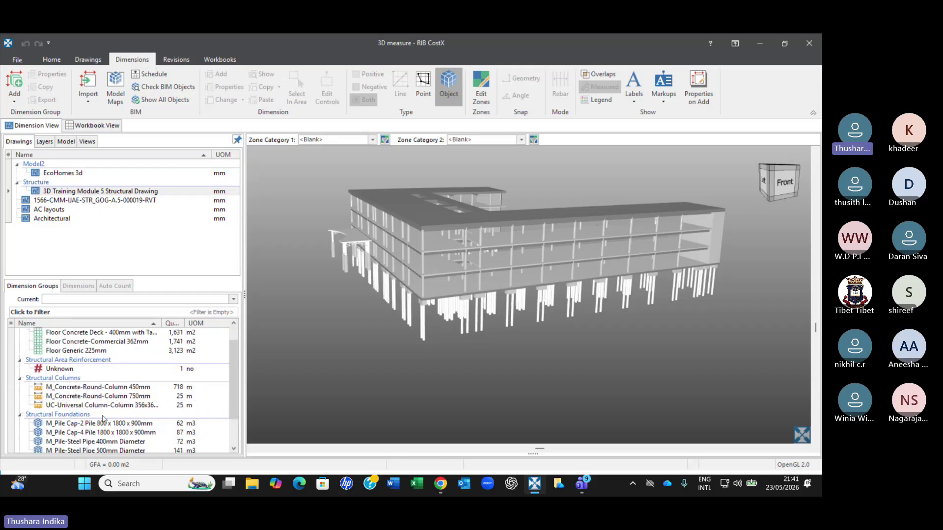
scroll(105, 419, down, 2)
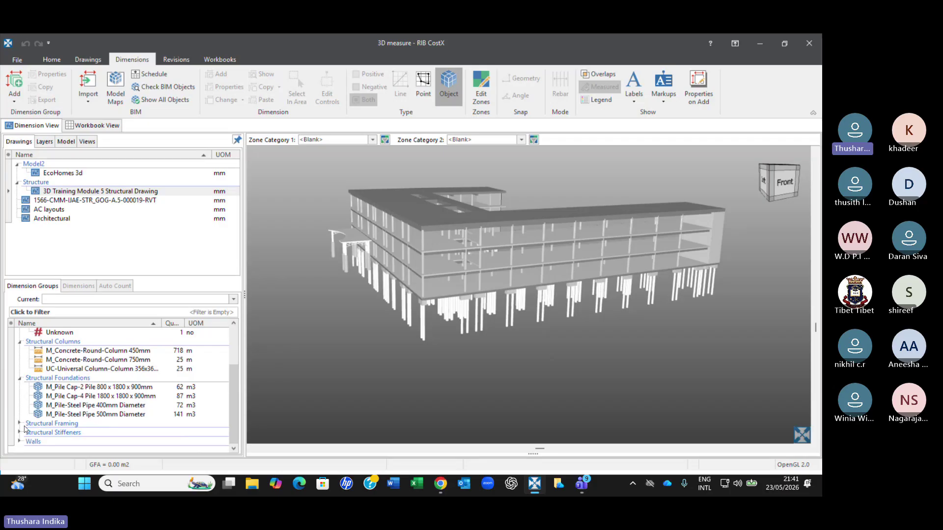
- Expand the Structural Framing, Structural Stiffeners and Walls folders to review their imported dimension groups
click(19, 423)
scroll(96, 424, down, 2)
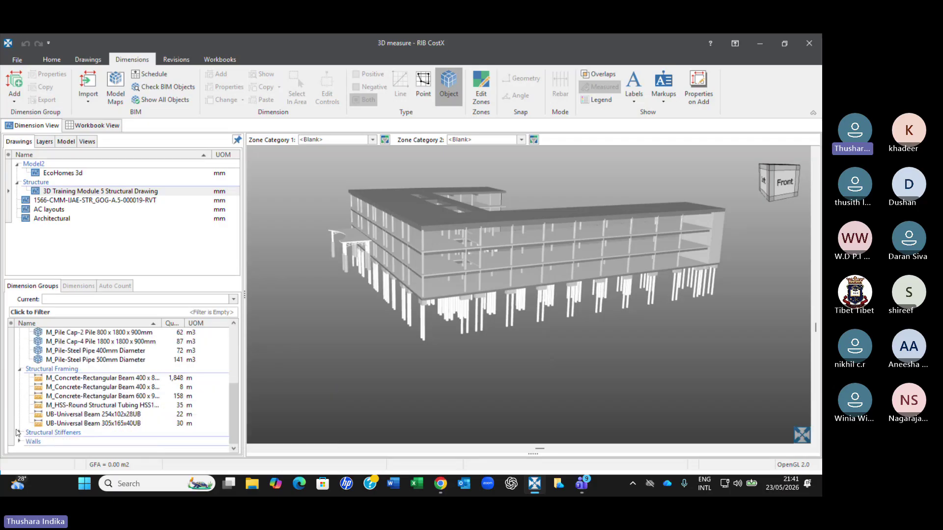
click(19, 433)
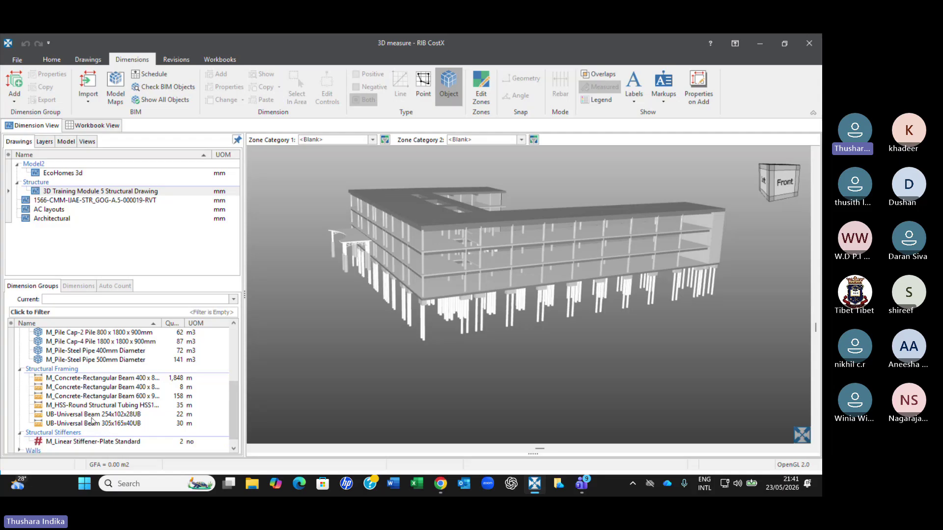
scroll(21, 442, down, 1)
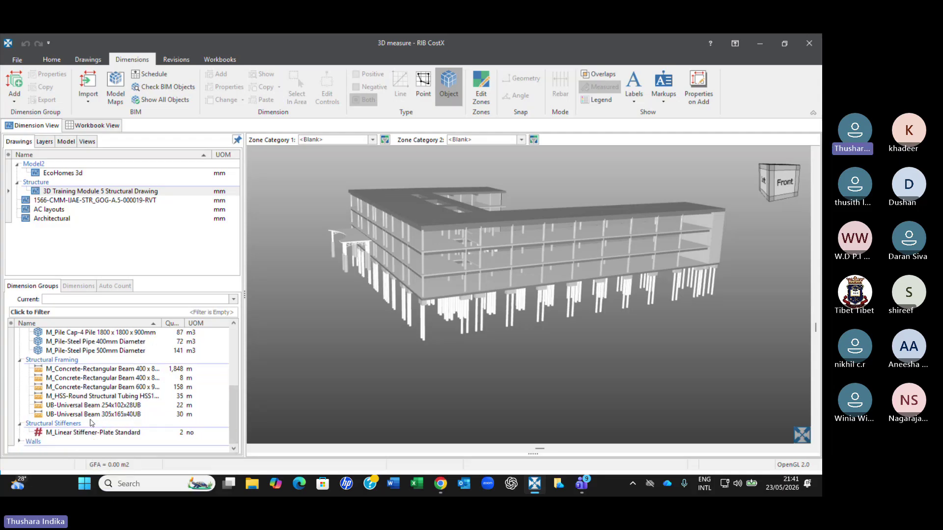
click(20, 442)
scroll(104, 425, down, 1)
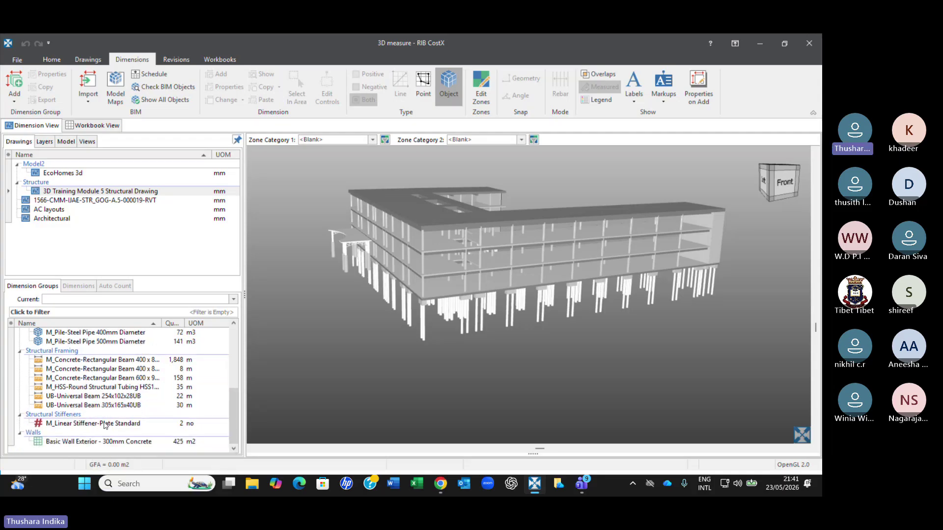
- Select the Basic Wall Exterior - 300mm Concrete dimension group and check where its walls are measured in the model
click(135, 442)
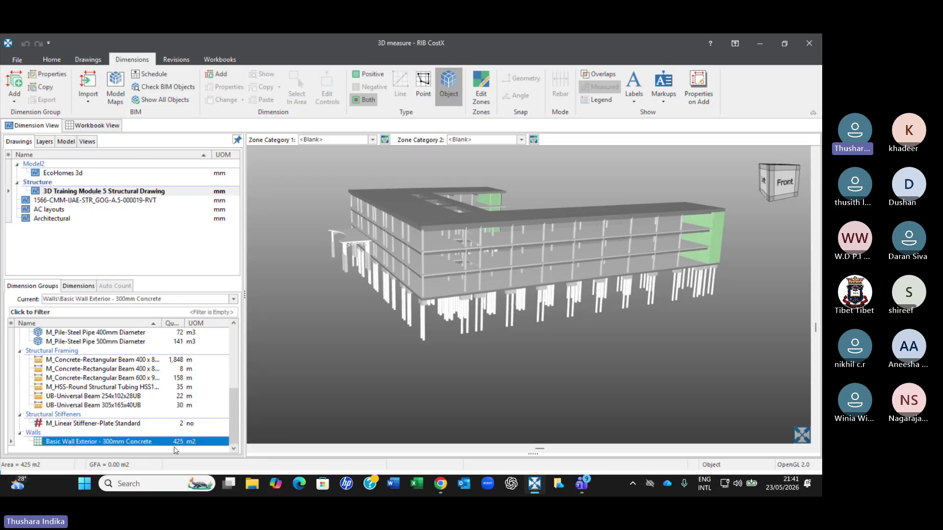
click(712, 287)
middle_drag(705, 297, 505, 264)
click(506, 264)
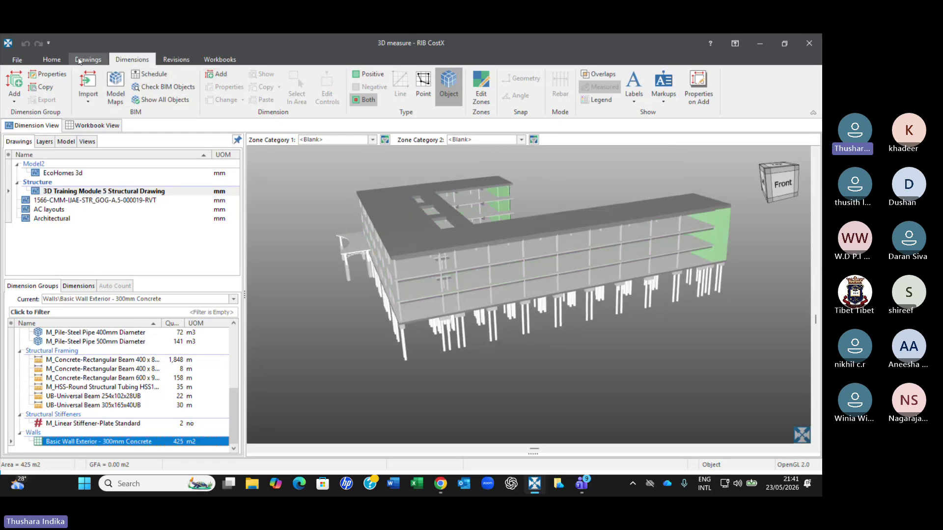
- Switch the model to transparent display and inspect the measured 300mm concrete exterior walls up close
click(86, 59)
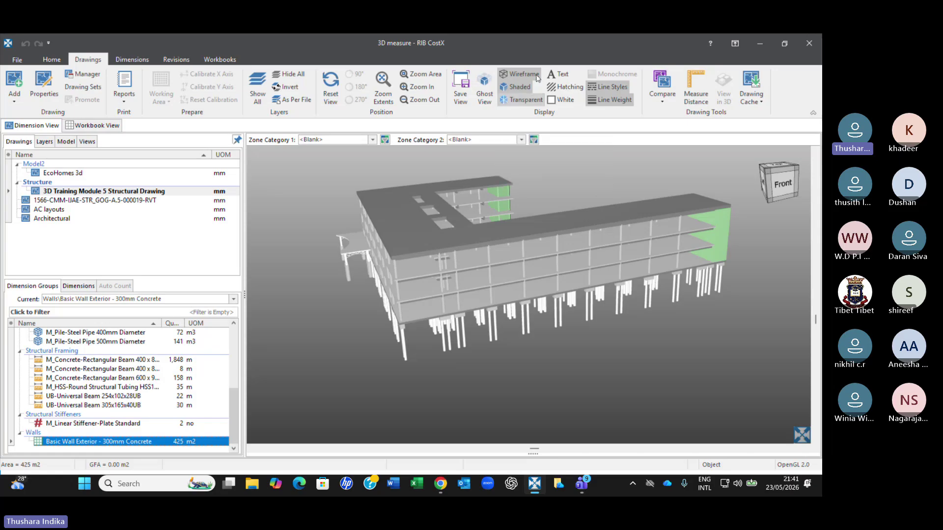
click(535, 100)
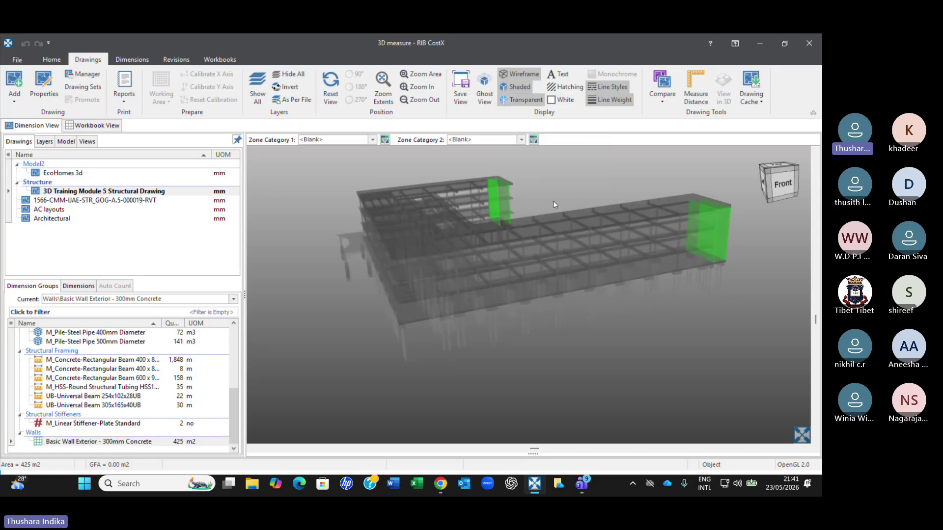
middle_drag(553, 202, 511, 209)
click(670, 210)
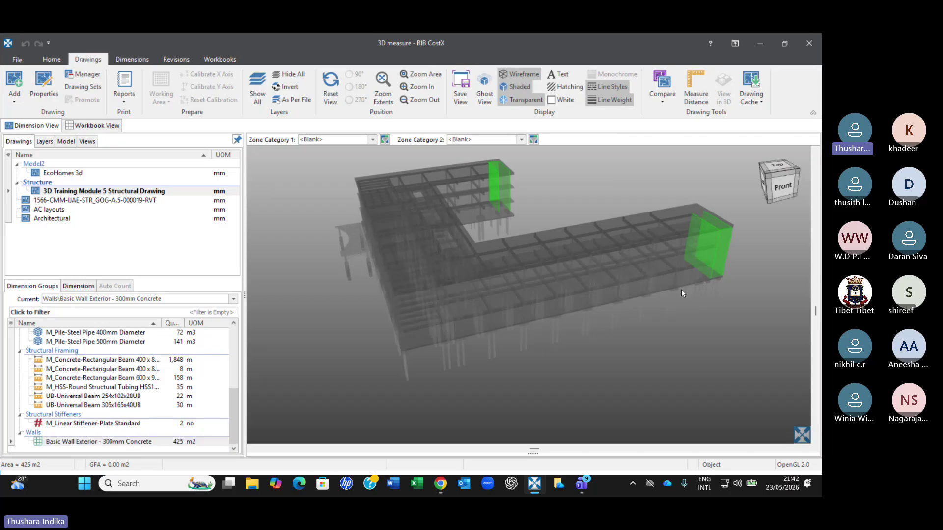
scroll(716, 210, up, 3)
scroll(716, 210, up, 2)
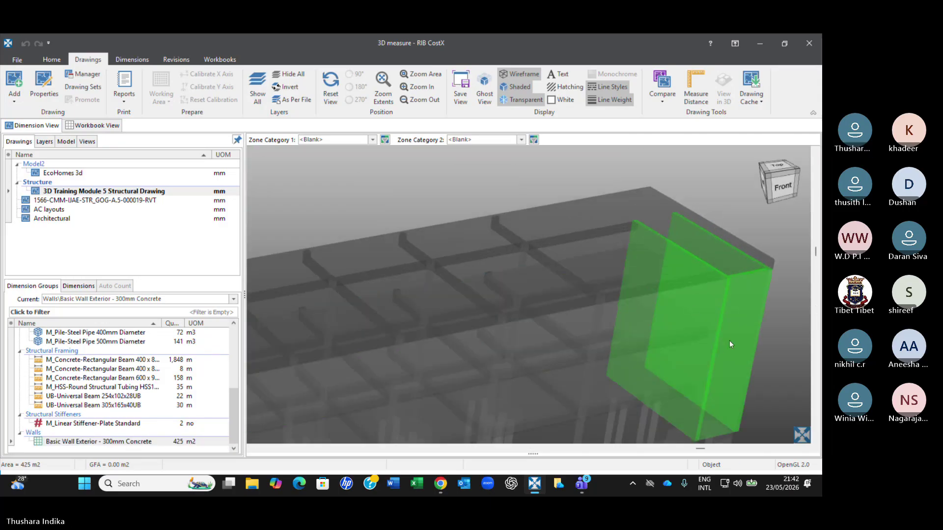
scroll(730, 341, down, 5)
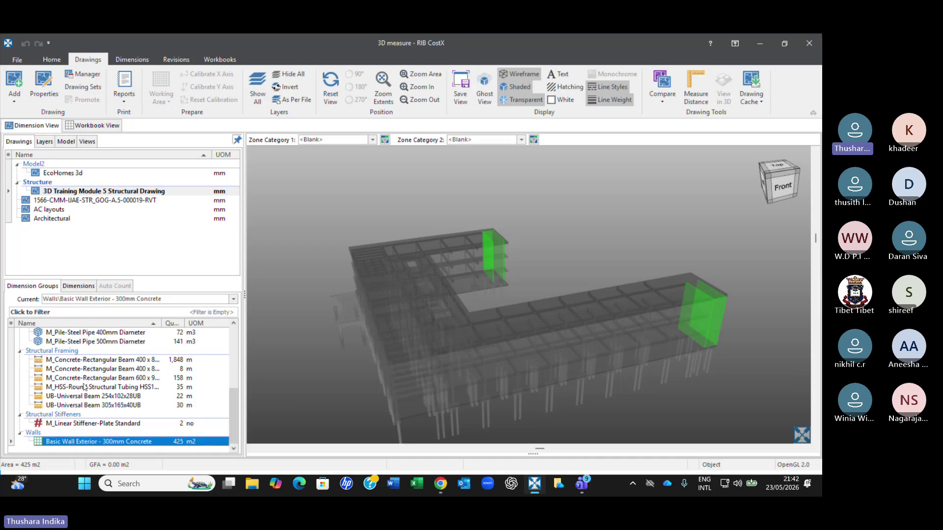
- Select the round structural tubing group, then the 600 x 900 concrete rectangular beam group, and check the beams' locations in the model
click(84, 388)
click(84, 378)
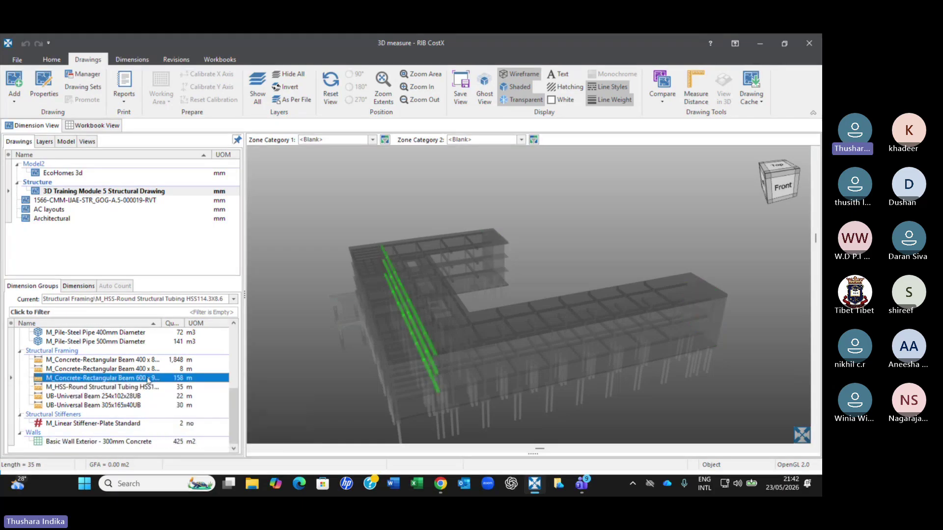
scroll(387, 325, up, 4)
scroll(387, 325, down, 2)
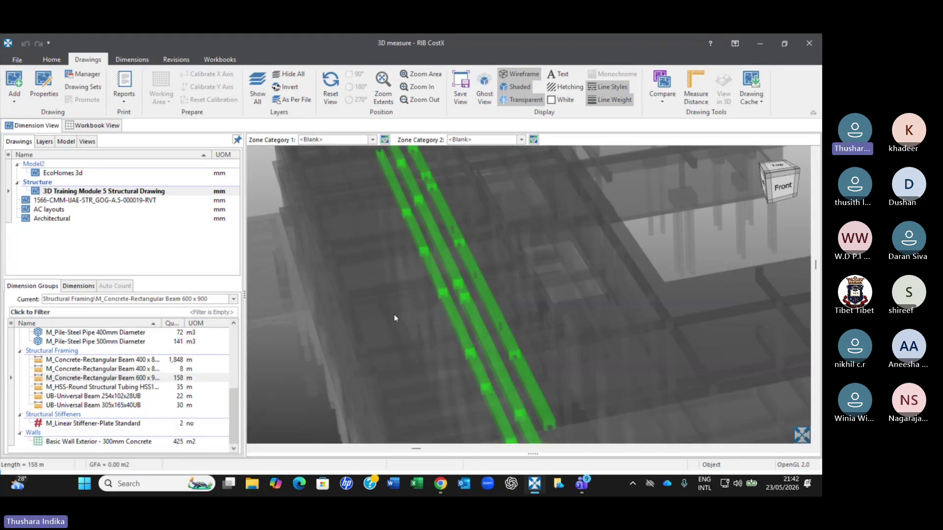
drag(394, 314, 283, 367)
click(158, 377)
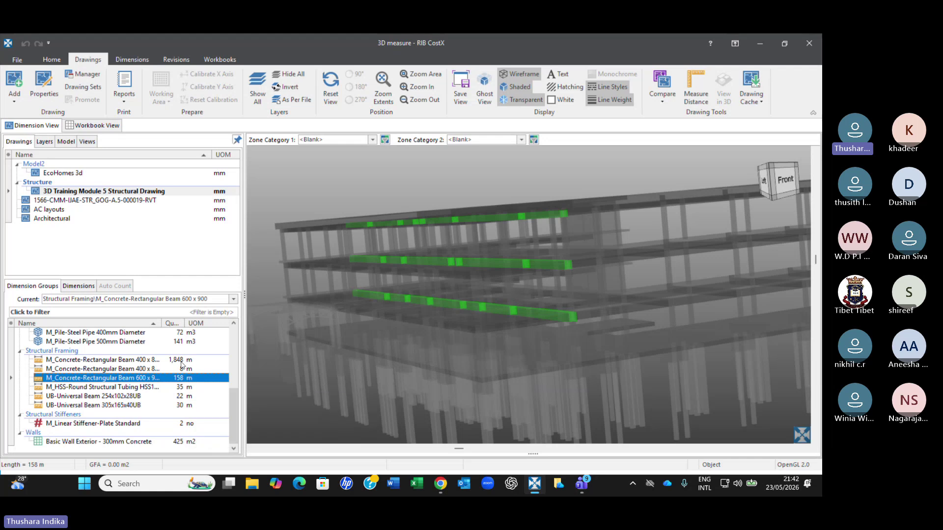
- Inspect the 400 x 800mm concrete rectangular beam group and a beam's dimension details, then select the UB-Universal Beam 305x165x40UB group
click(121, 360)
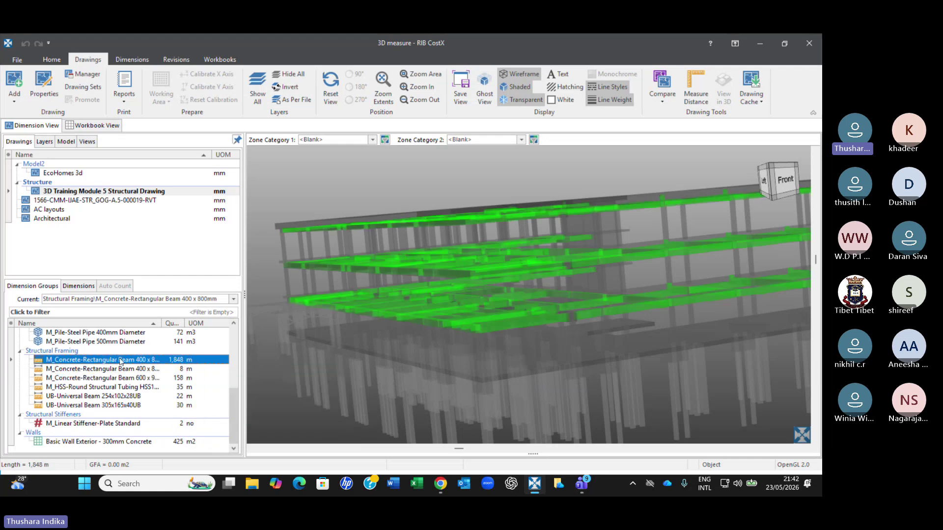
drag(405, 311, 434, 239)
scroll(433, 239, up, 6)
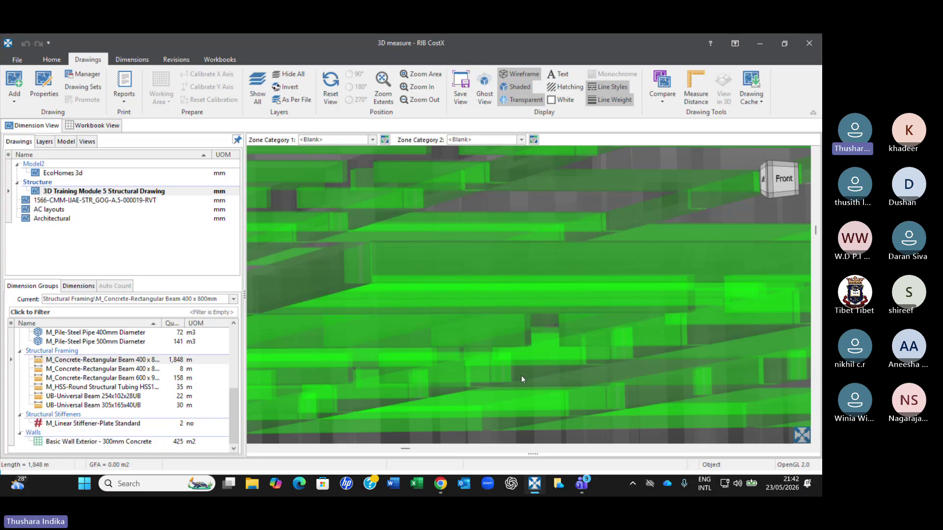
mouse_move(507, 402)
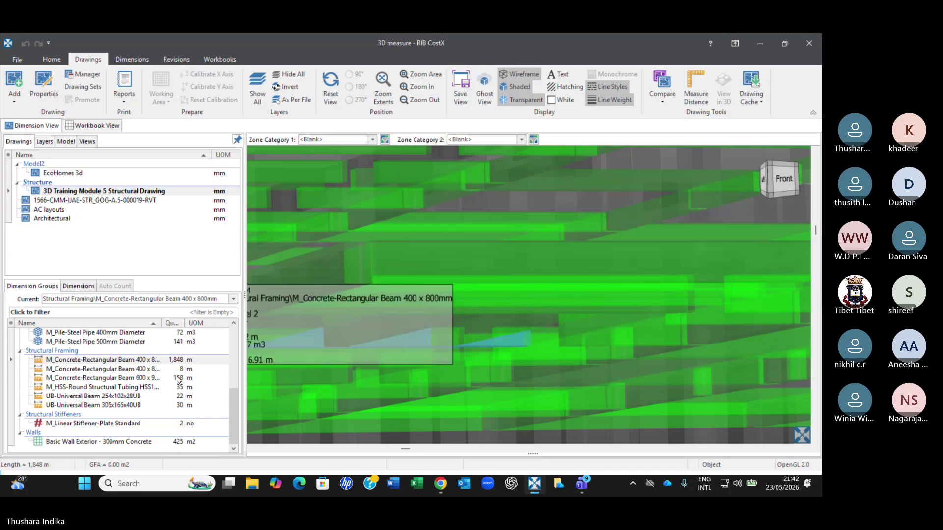
click(147, 360)
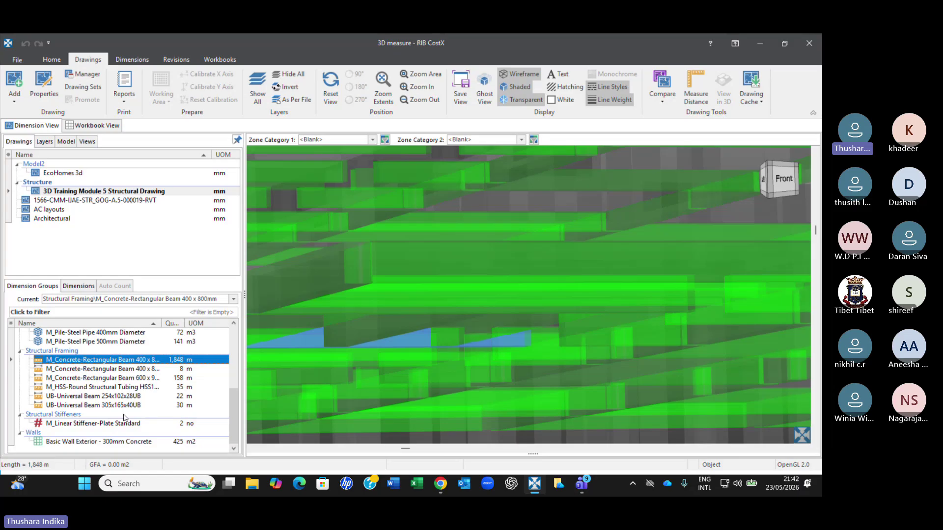
click(104, 407)
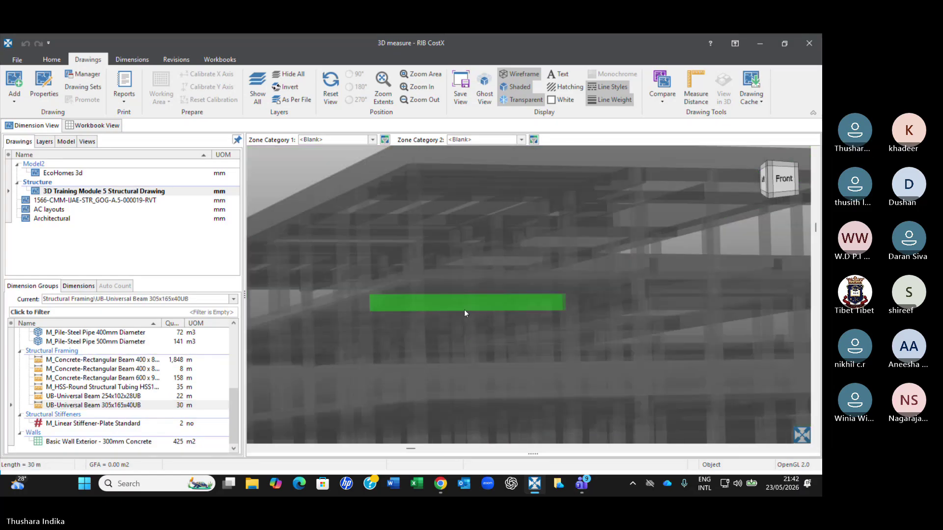
- Examine the measured UB-Universal Beam 305x165x40UB beams in the model, including the curved beam and its supports
scroll(464, 309, down, 3)
drag(355, 360, 486, 272)
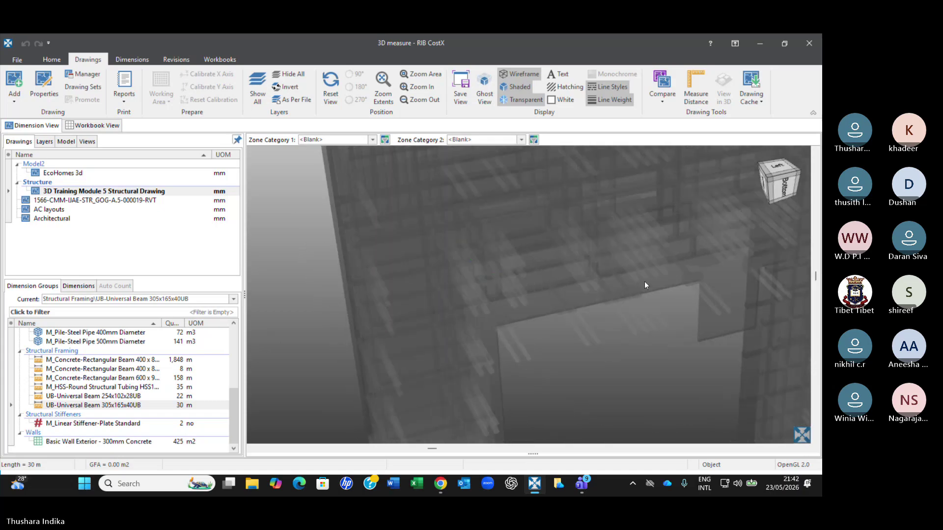
drag(702, 322, 411, 319)
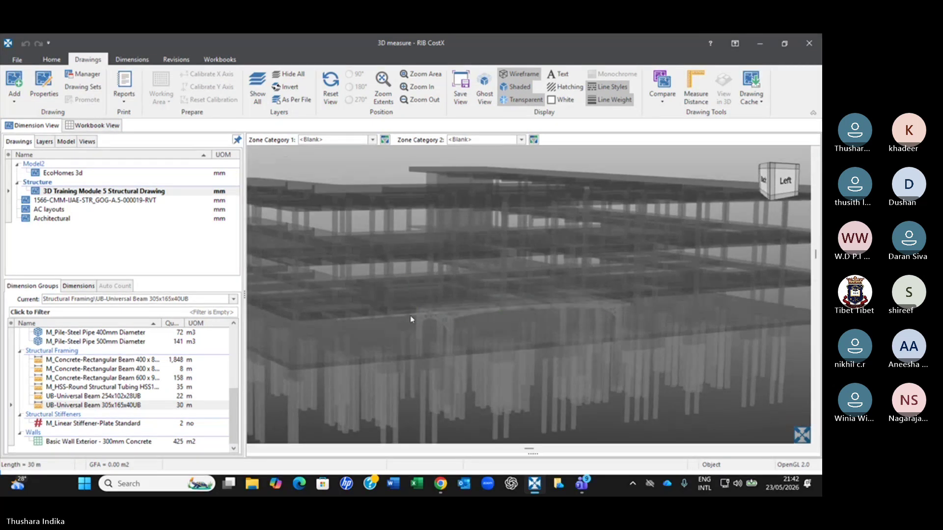
scroll(506, 306, up, 3)
scroll(506, 309, up, 2)
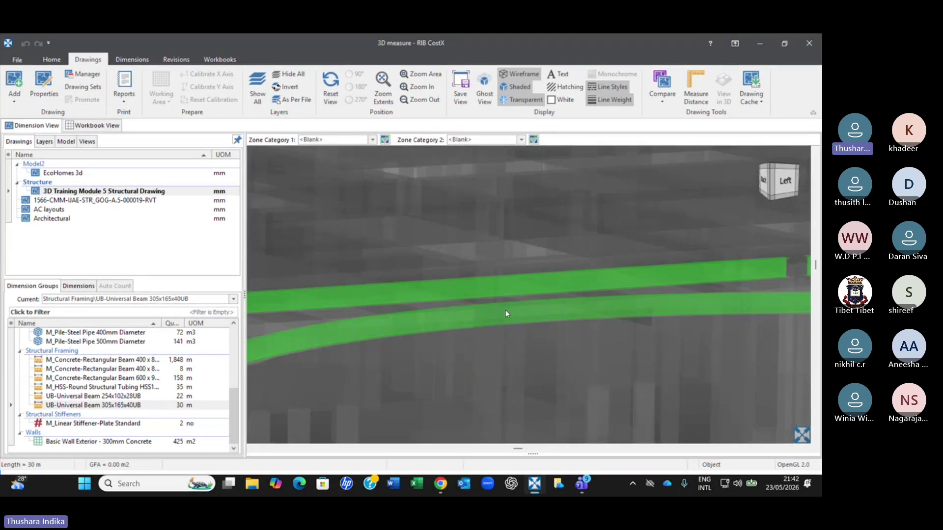
scroll(507, 315, down, 5)
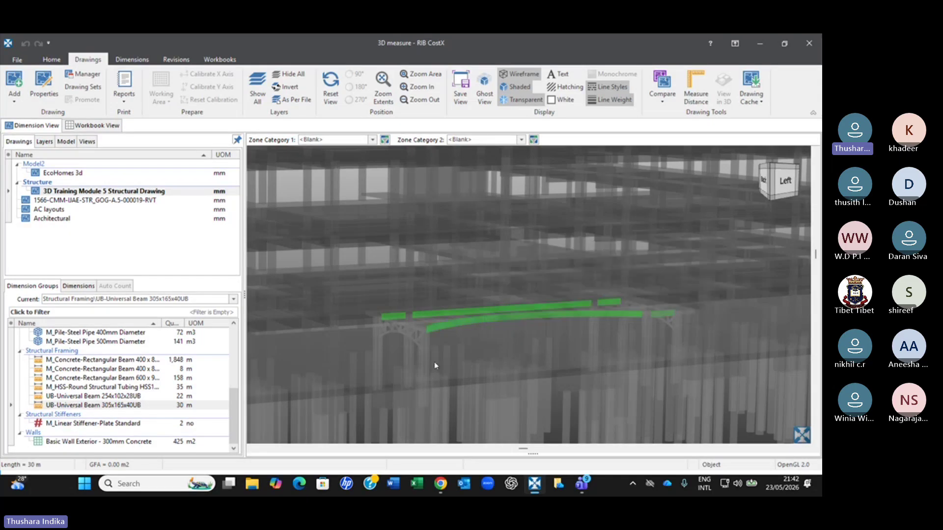
- Compare where the 305x165x40UB and 254x102x28UB universal beam groups and the round structural tubing group are measured in the model
click(114, 406)
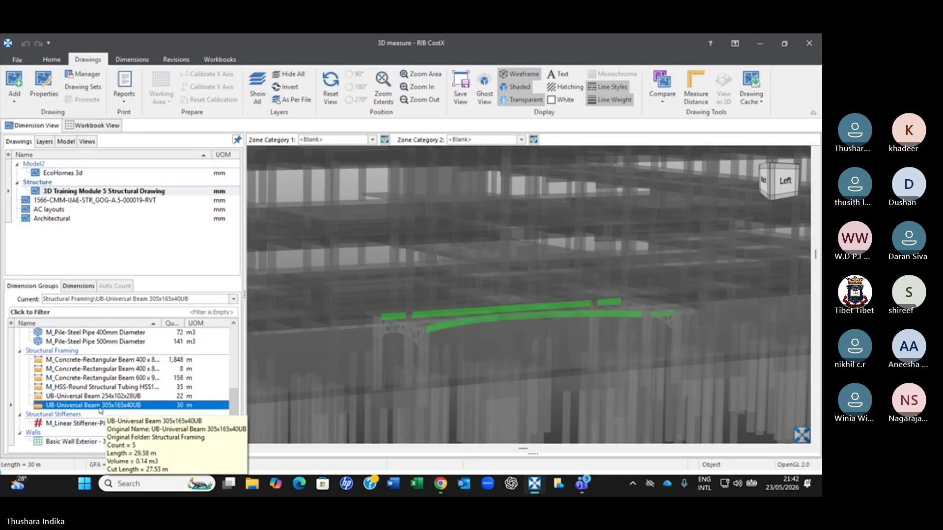
click(79, 396)
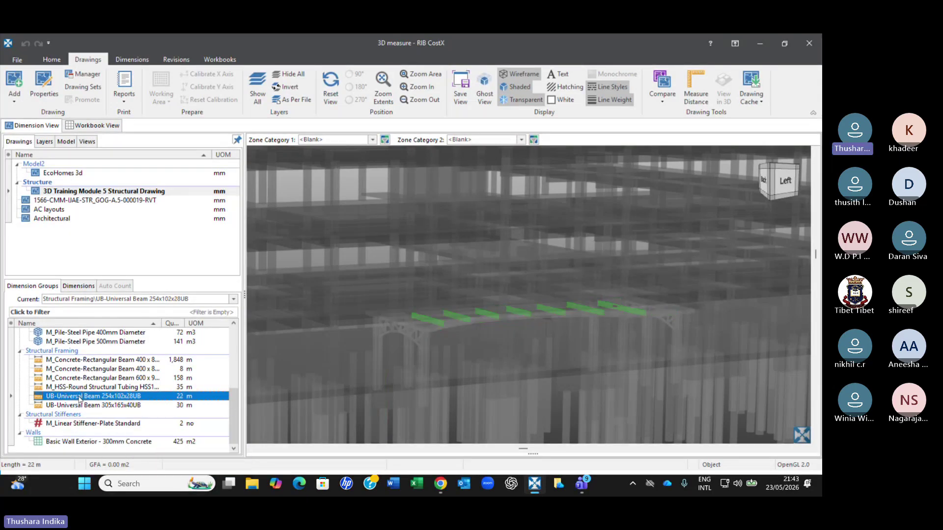
click(80, 406)
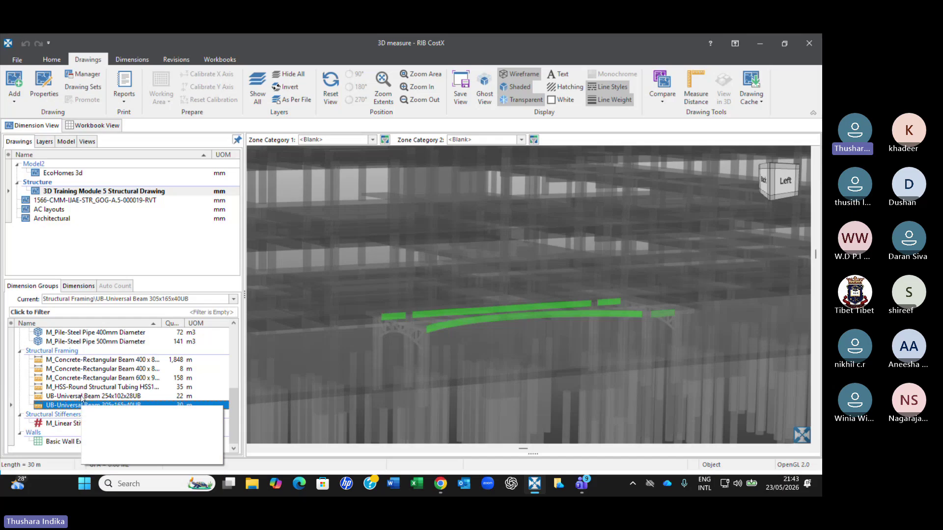
click(81, 397)
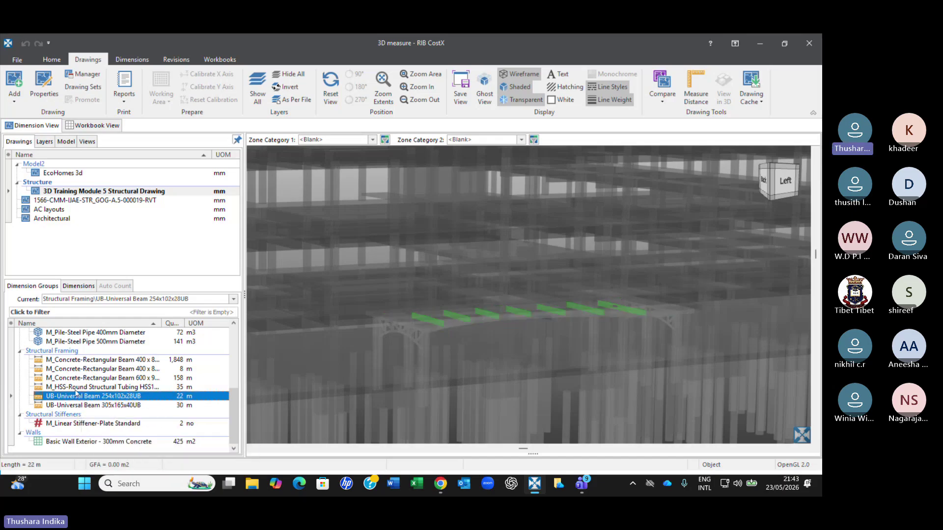
click(97, 388)
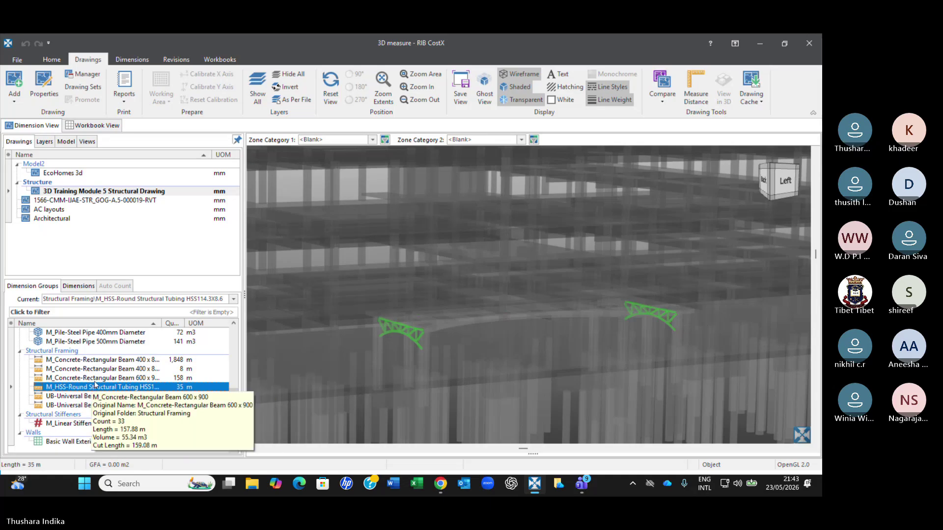
- Select the 600 x 900 concrete rectangular beam group and inspect its highlighted beams on each floor level
click(105, 378)
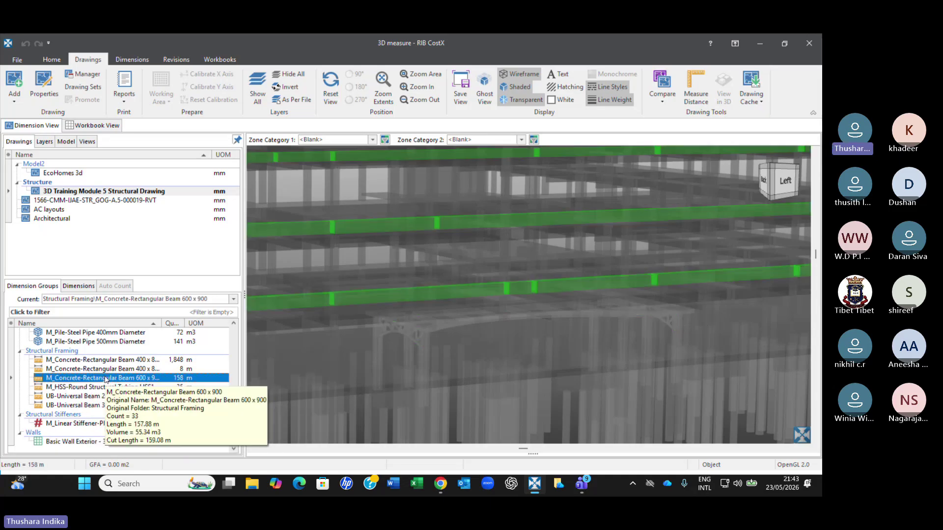
click(265, 349)
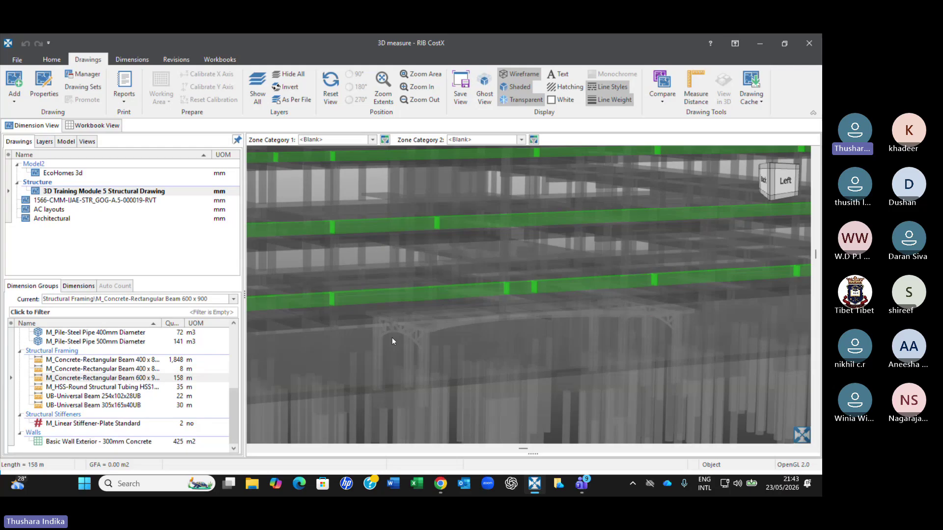
scroll(367, 309, down, 5)
scroll(367, 309, up, 5)
scroll(406, 337, up, 2)
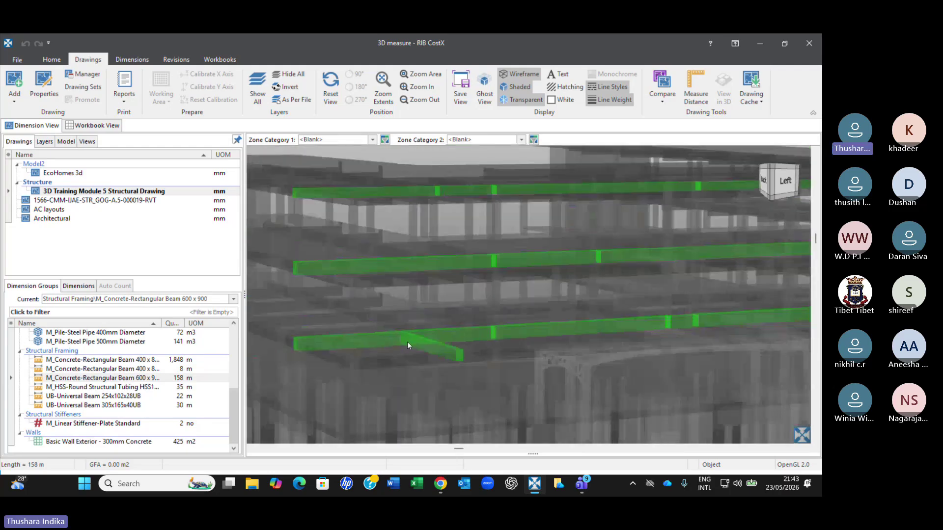
middle_drag(405, 344, 407, 354)
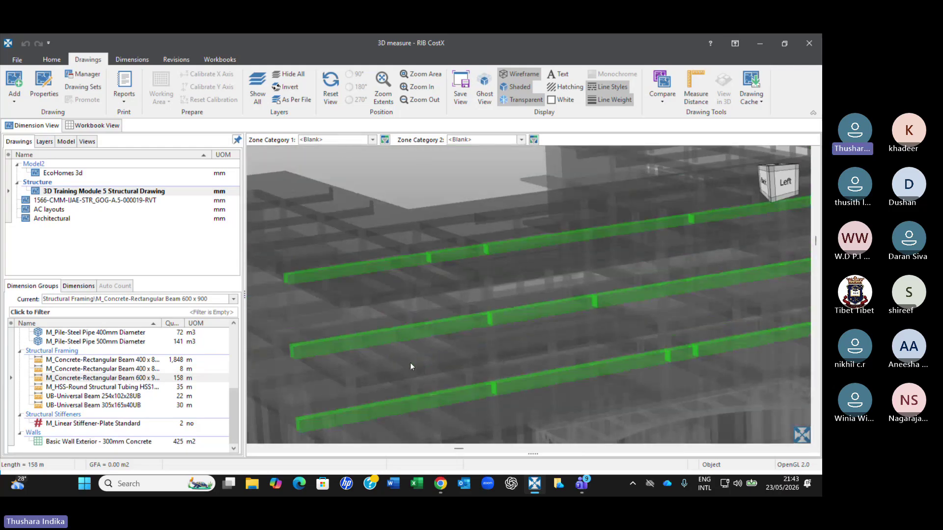
scroll(488, 429, down, 6)
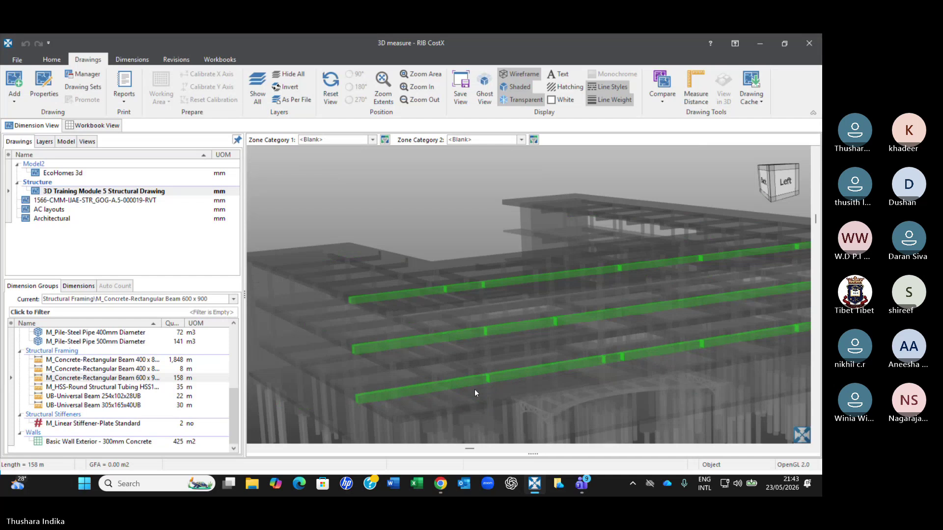
scroll(449, 343, up, 6)
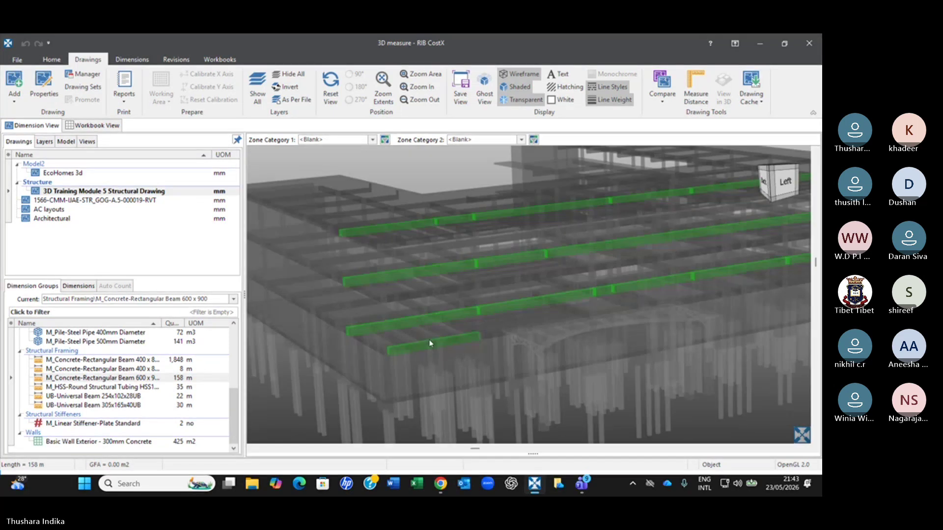
scroll(430, 342, up, 2)
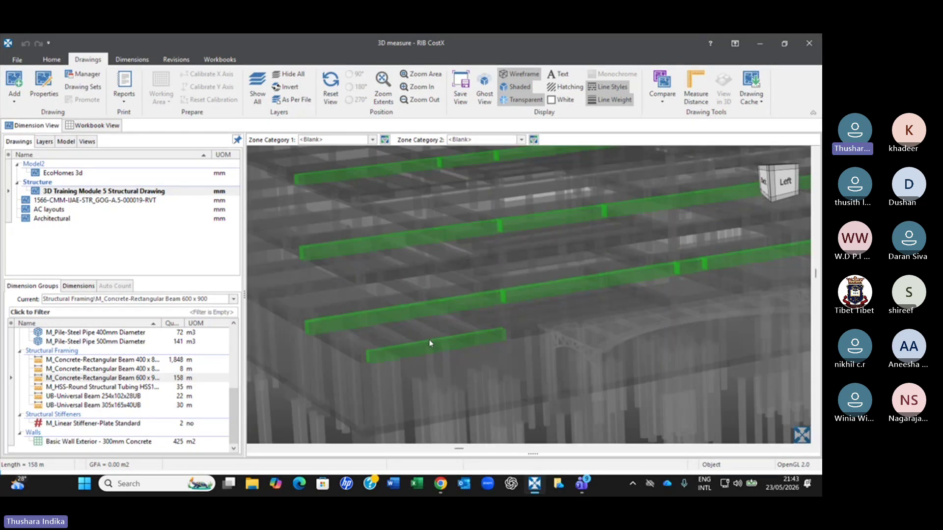
- Set the default display of the M_Concrete-Rectangular Beam 600 x 900 dimension group to Volume
click(159, 377)
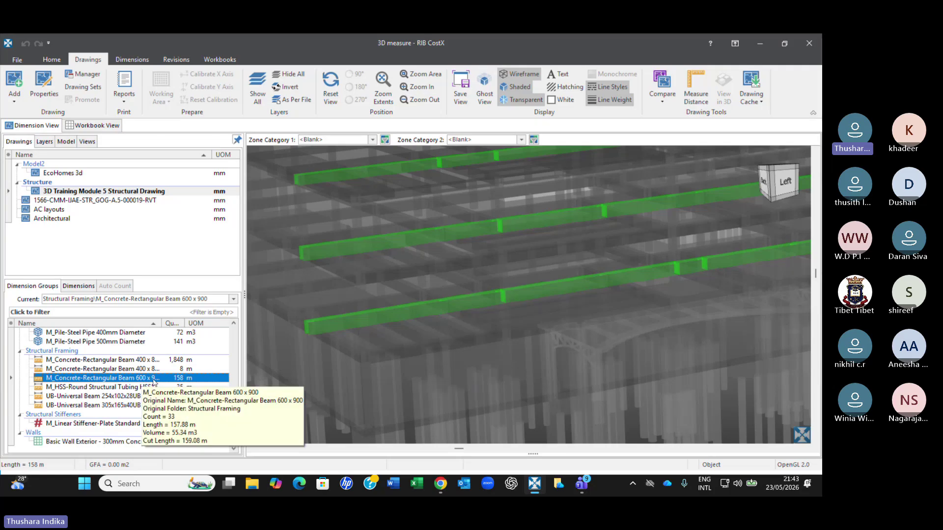
double_click(174, 381)
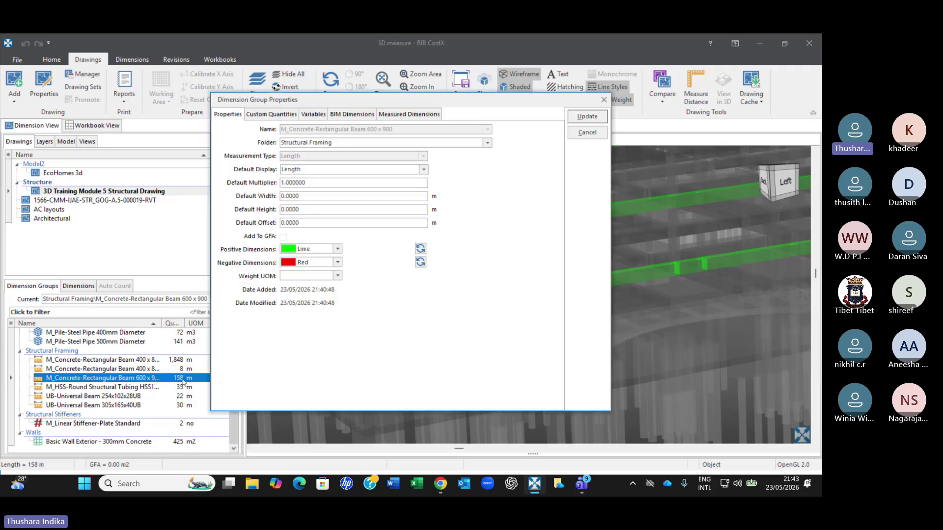
click(424, 170)
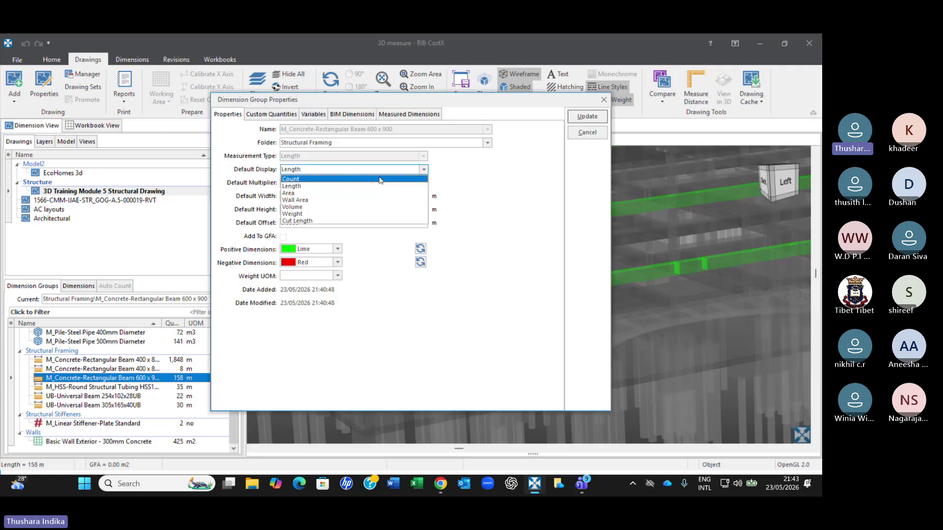
click(301, 207)
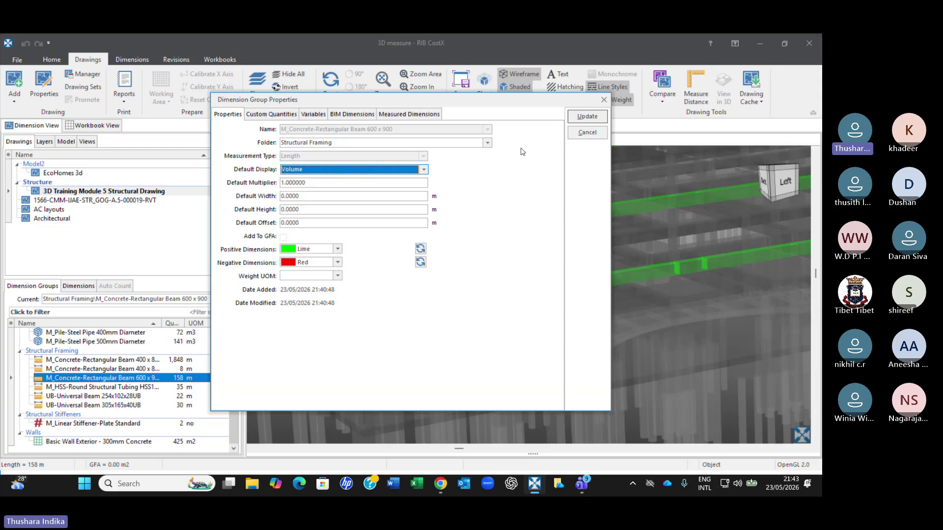
click(584, 118)
click(123, 378)
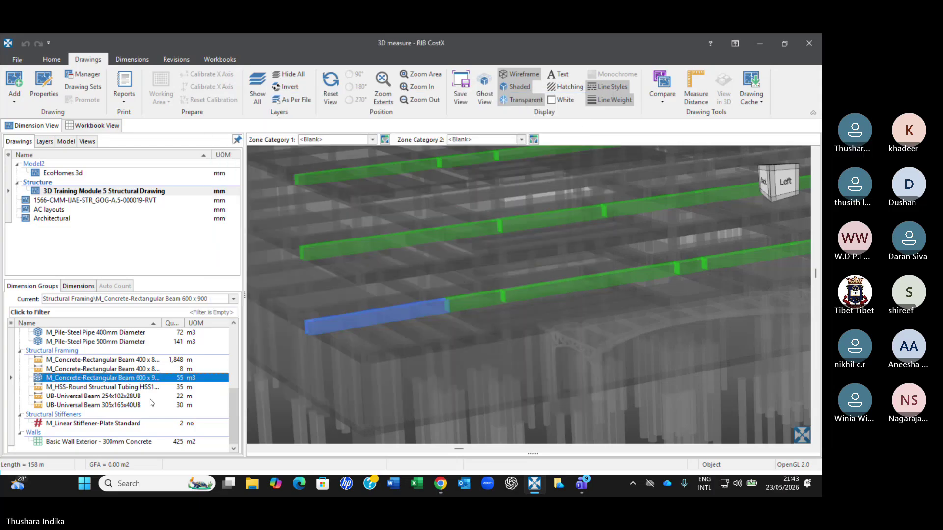
- Try the UB-Universal Beam 305x165x40UB group with weight unit kg and default display Weight, closing its properties without updating
click(121, 406)
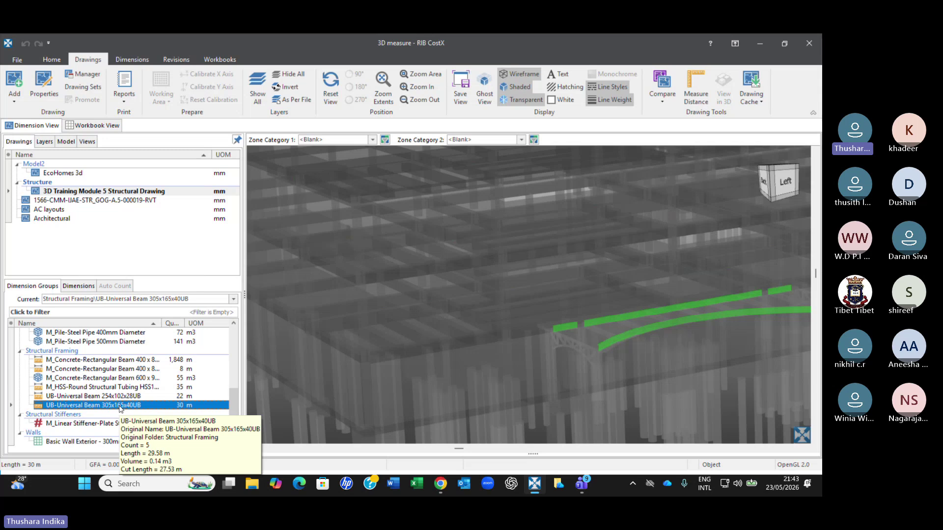
double_click(121, 406)
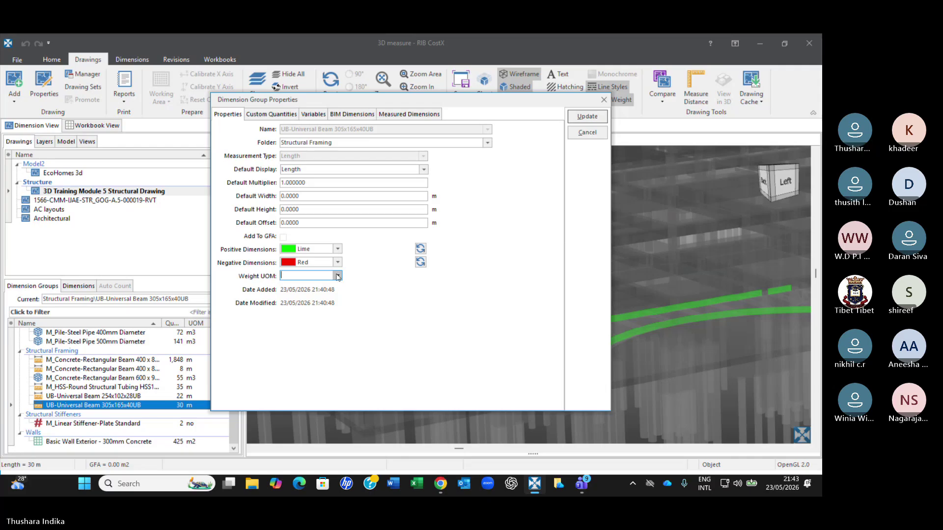
click(314, 276)
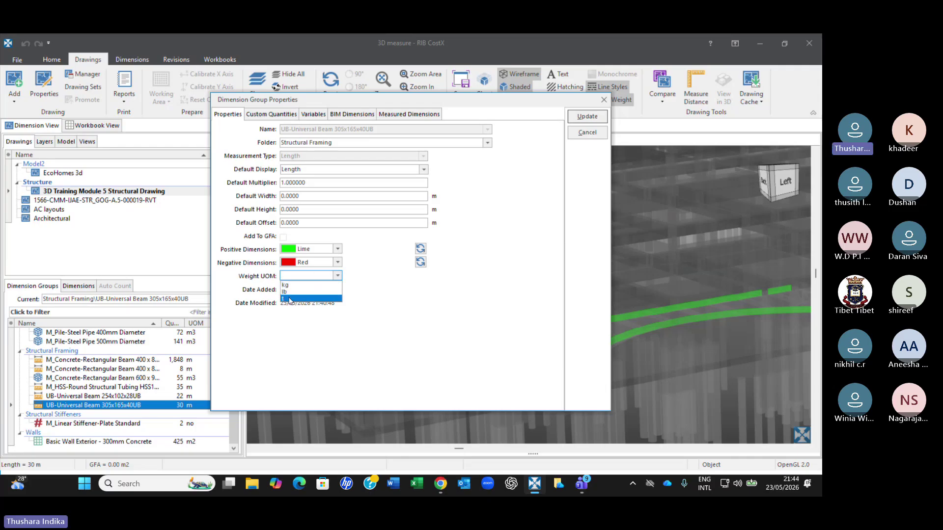
click(290, 285)
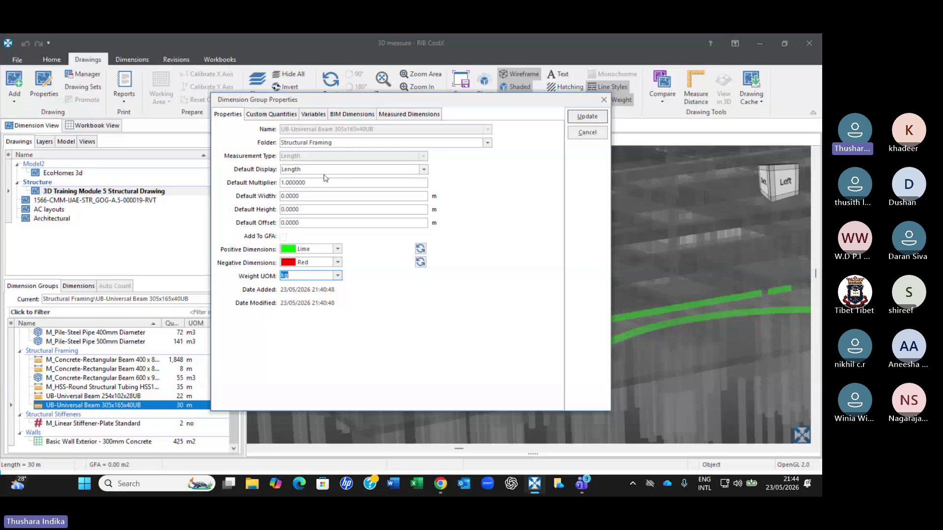
click(424, 170)
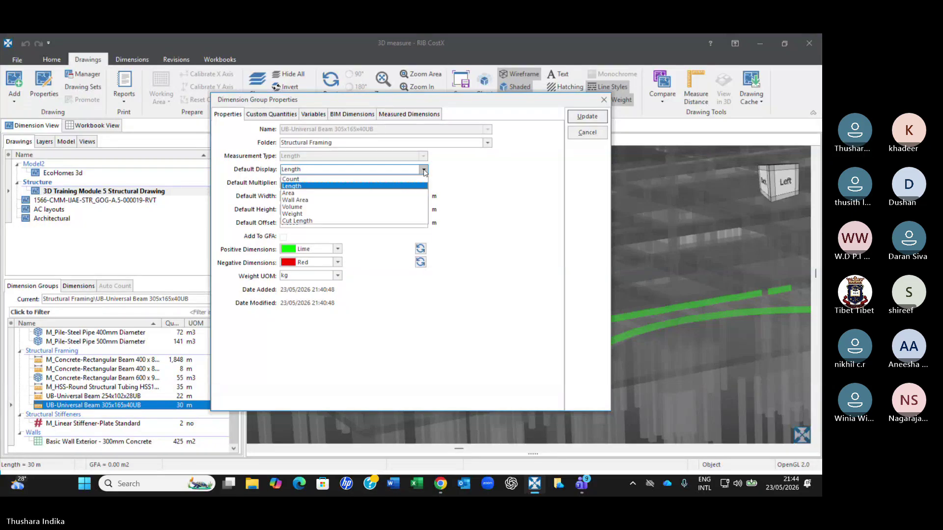
click(296, 214)
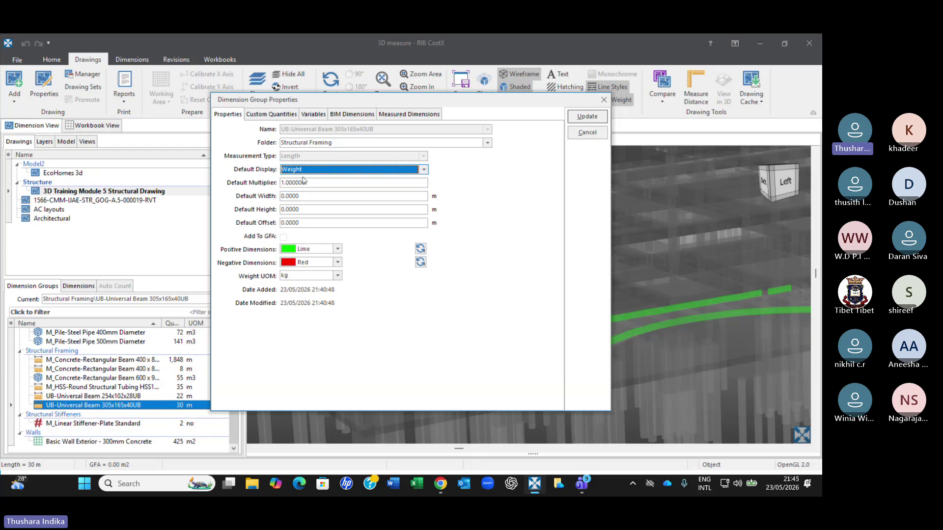
click(604, 100)
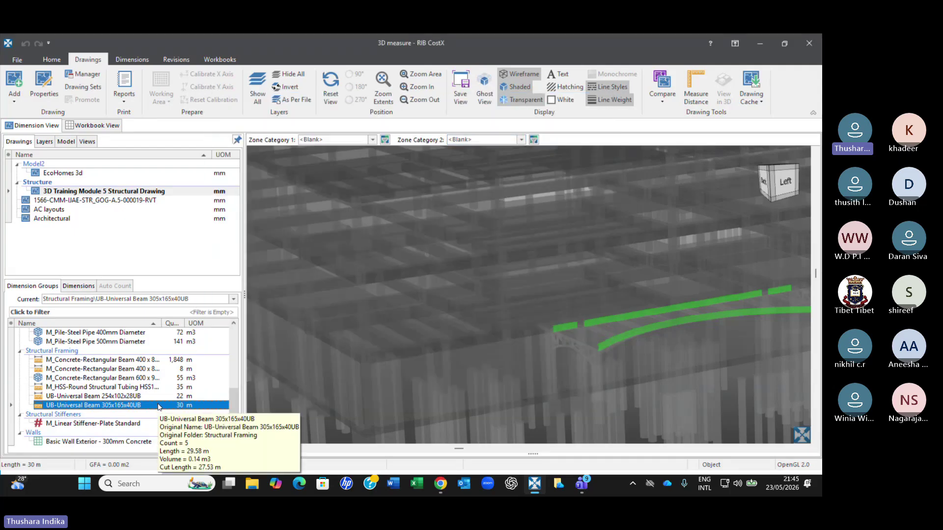
- Set the default display of the M_Concrete-Round-Column 450mm dimension group to Volume
scroll(154, 396, up, 3)
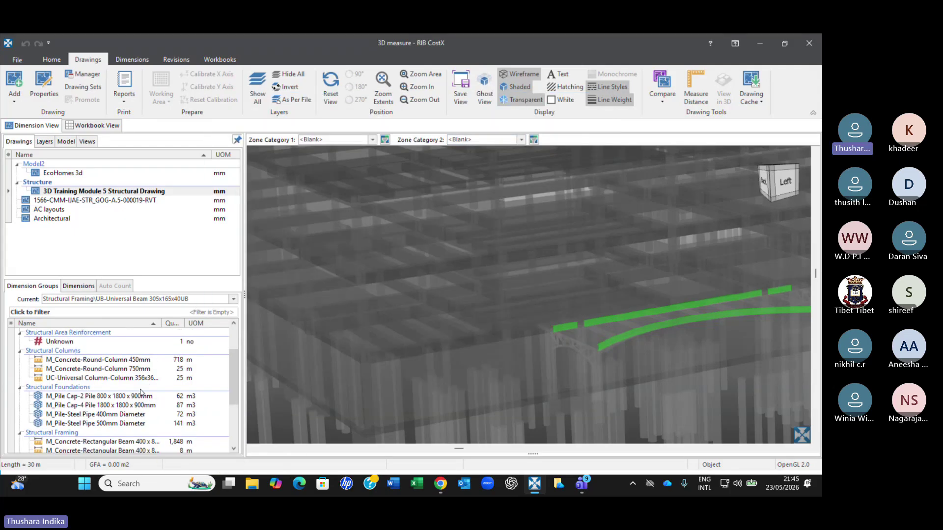
click(149, 362)
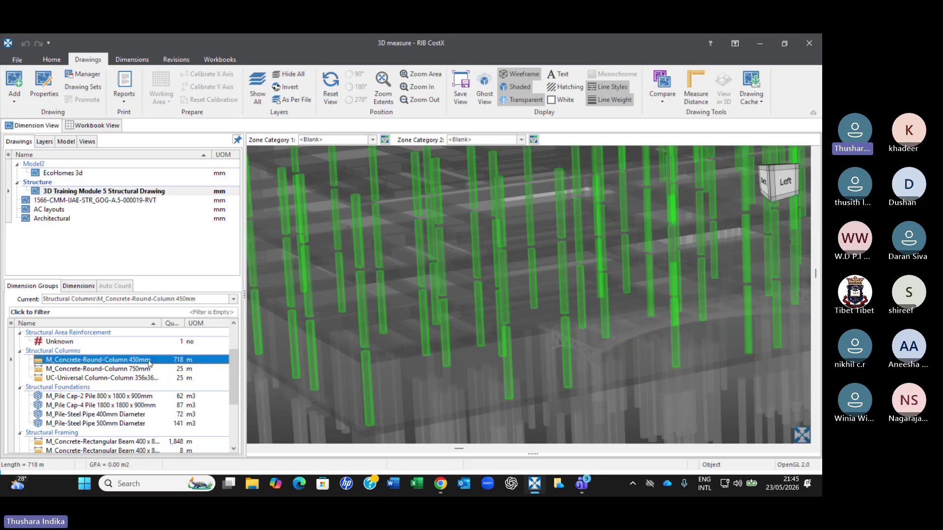
double_click(148, 362)
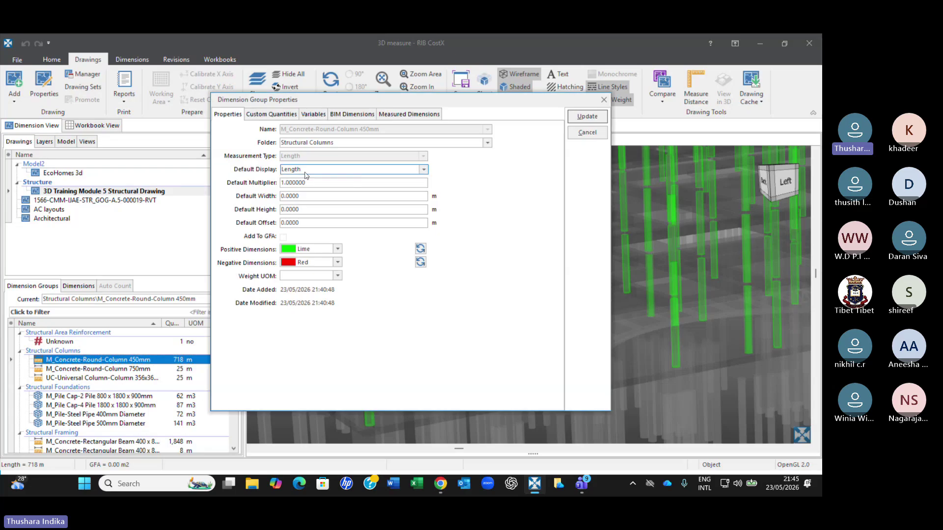
click(423, 169)
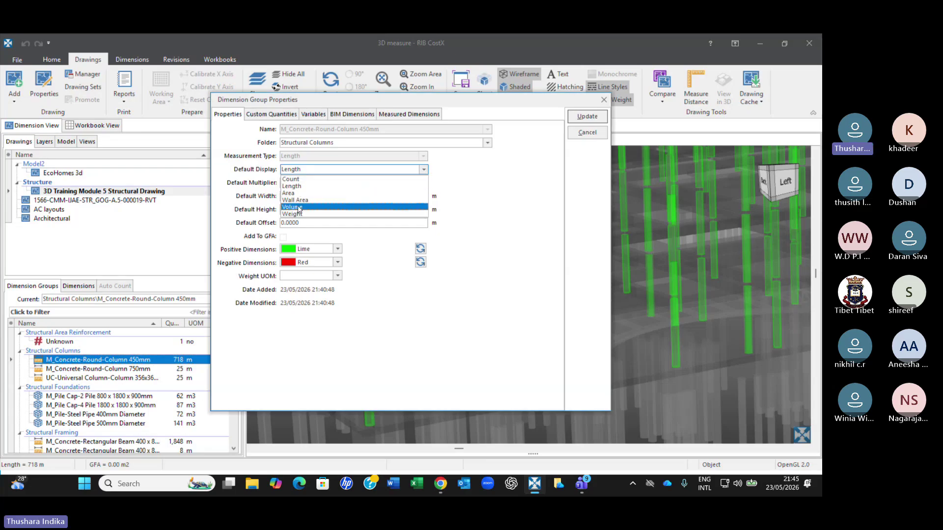
click(298, 208)
click(588, 117)
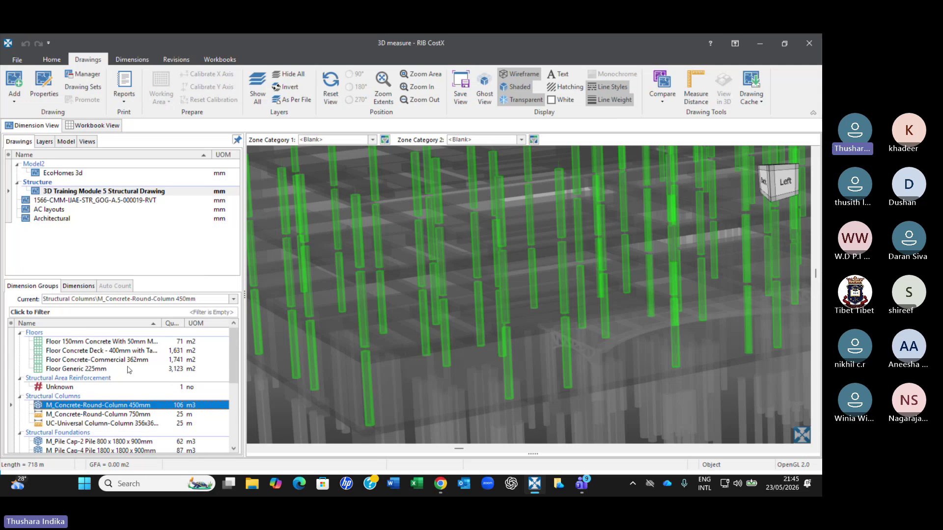
- Set the default display of the Floor 150mm Concrete With 50mm Metal Deck 2 dimension group to Volume and check its slab
click(153, 342)
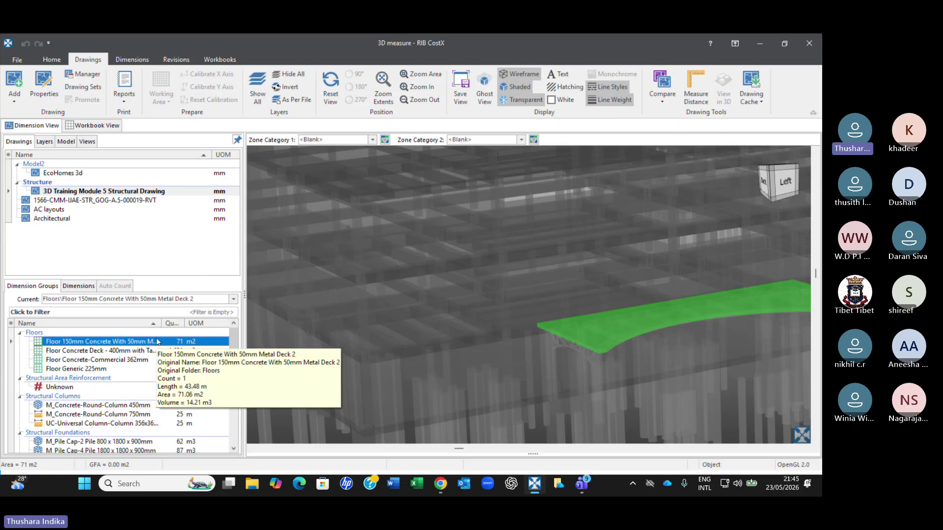
double_click(157, 341)
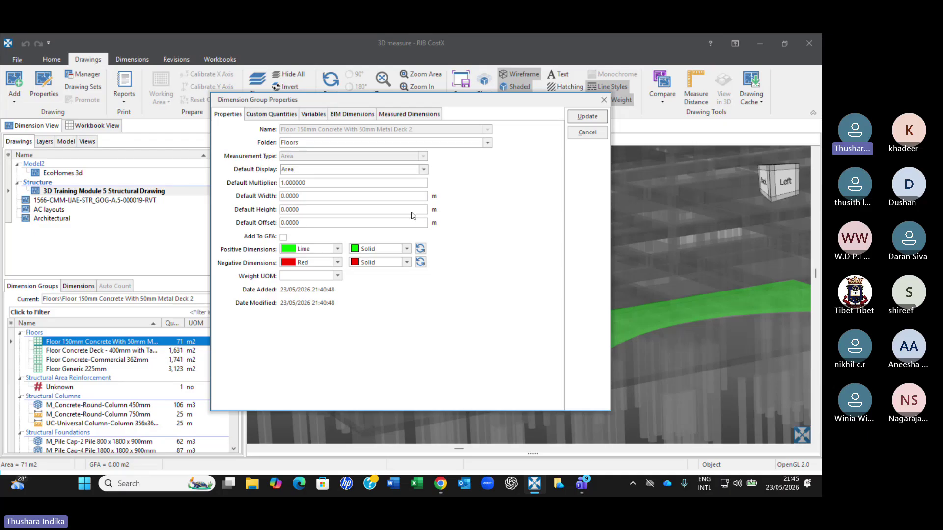
click(424, 170)
click(366, 206)
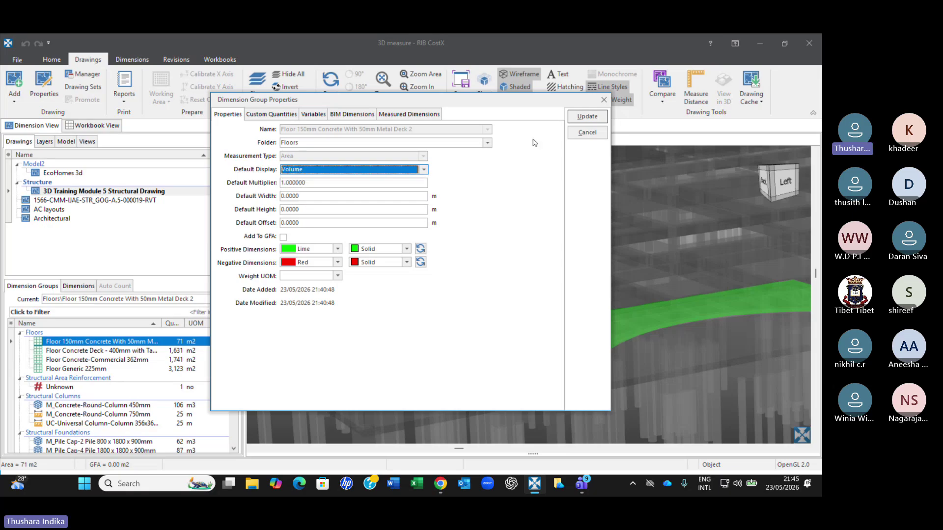
click(586, 116)
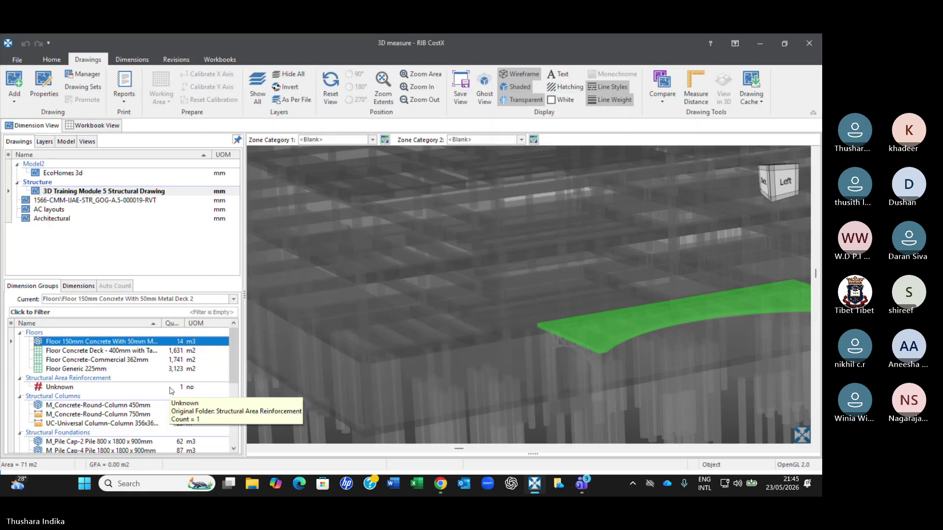
scroll(573, 291, down, 3)
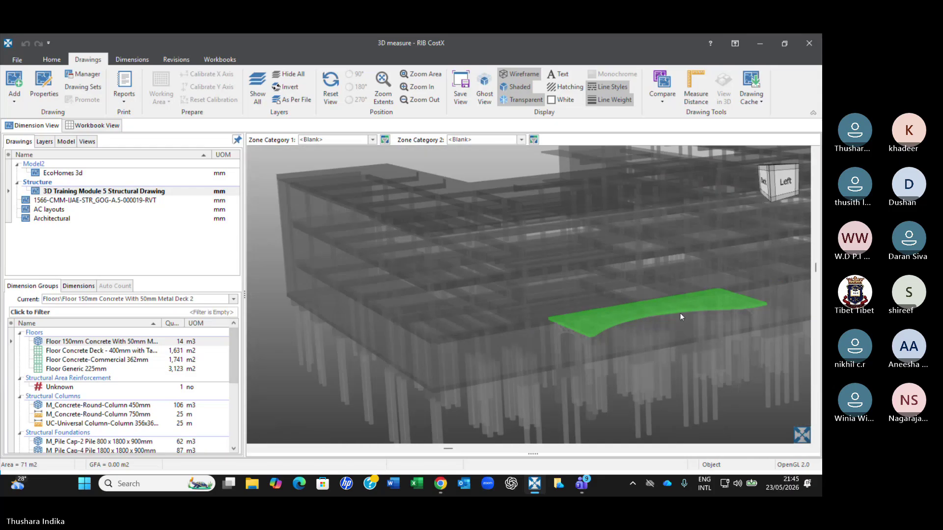
click(680, 314)
scroll(528, 273, up, 3)
click(107, 343)
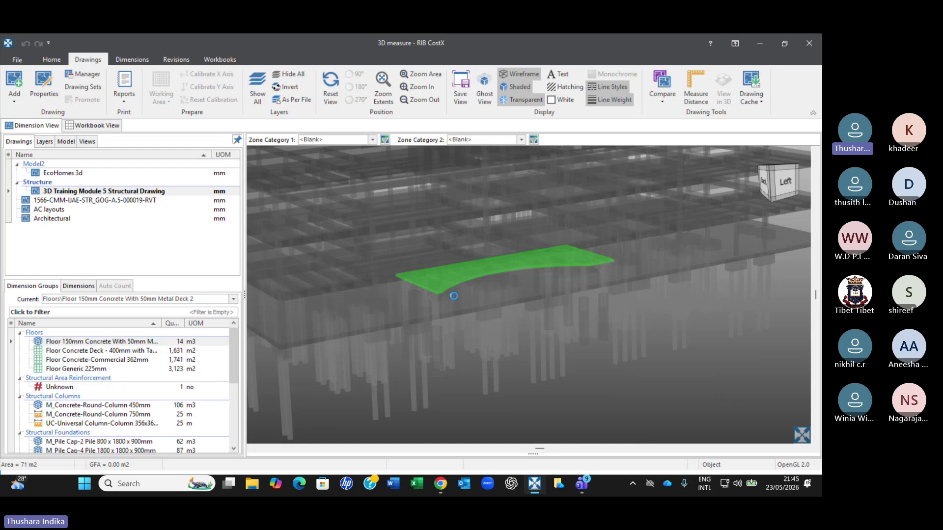
- Highlight the Floor Concrete Deck - 400mm with Tapered Insulation 2 group and examine its roof slab from above and below
click(120, 351)
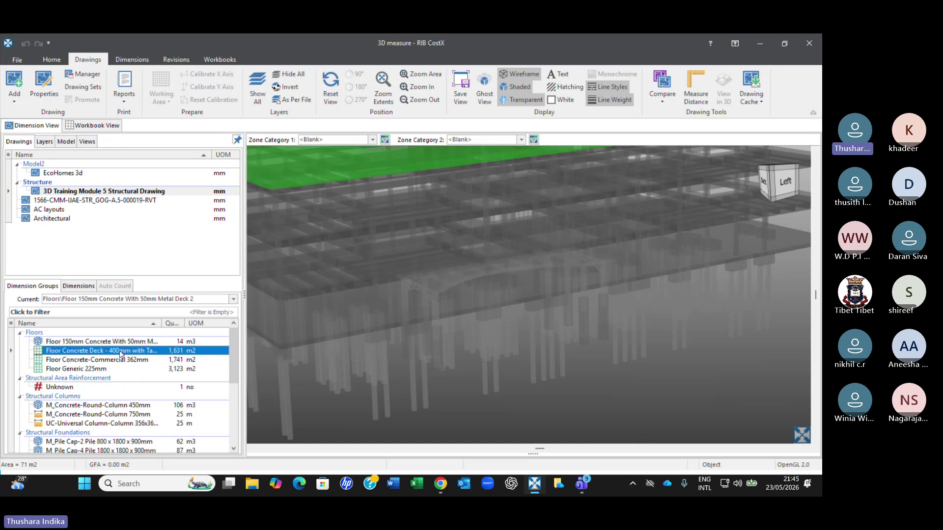
scroll(506, 185, down, 3)
scroll(506, 184, up, 5)
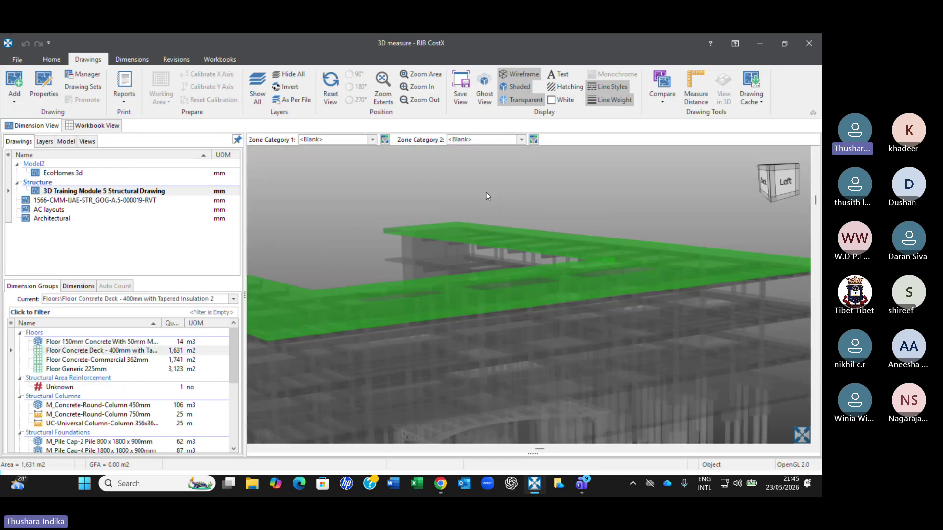
scroll(486, 195, down, 2)
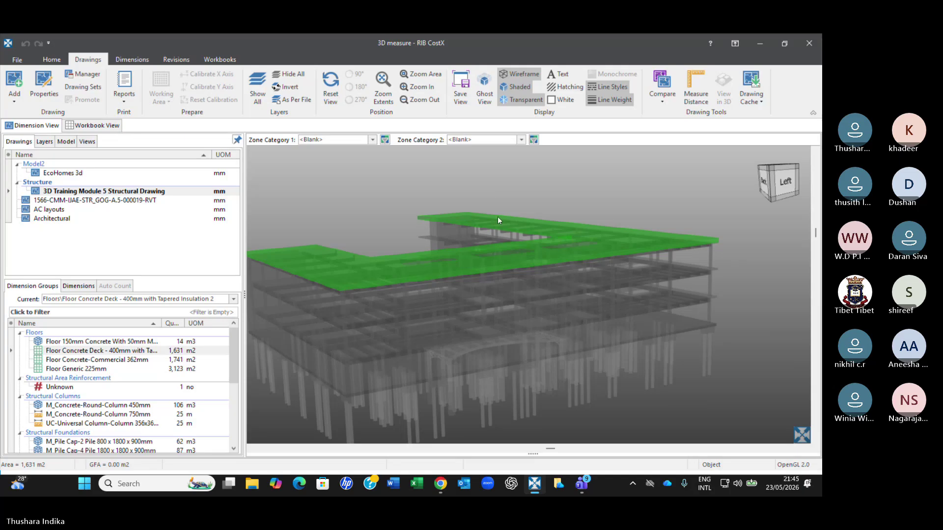
middle_drag(516, 227, 505, 239)
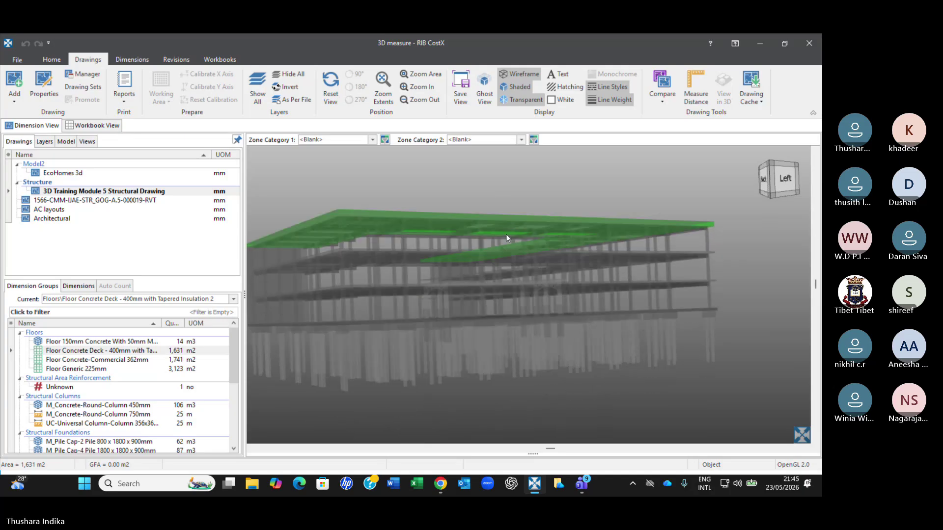
scroll(470, 227, up, 4)
scroll(470, 225, up, 4)
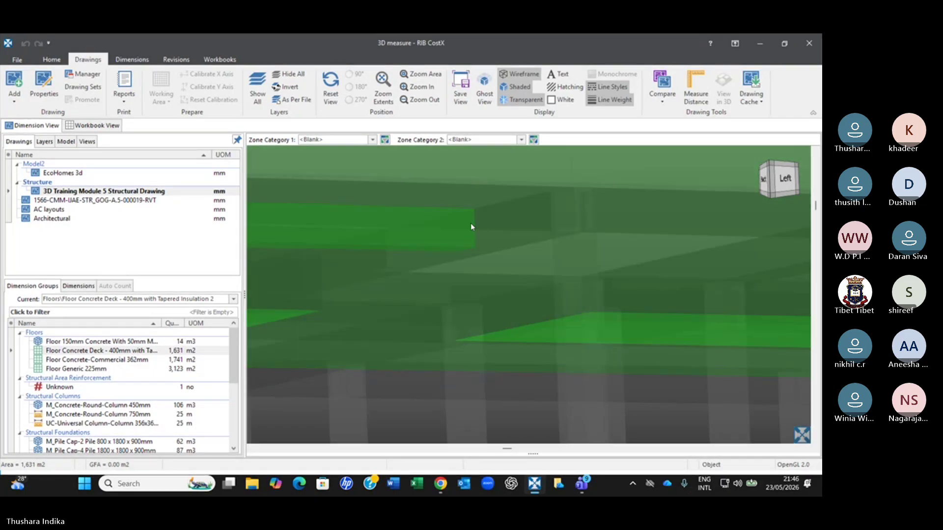
scroll(471, 227, down, 1)
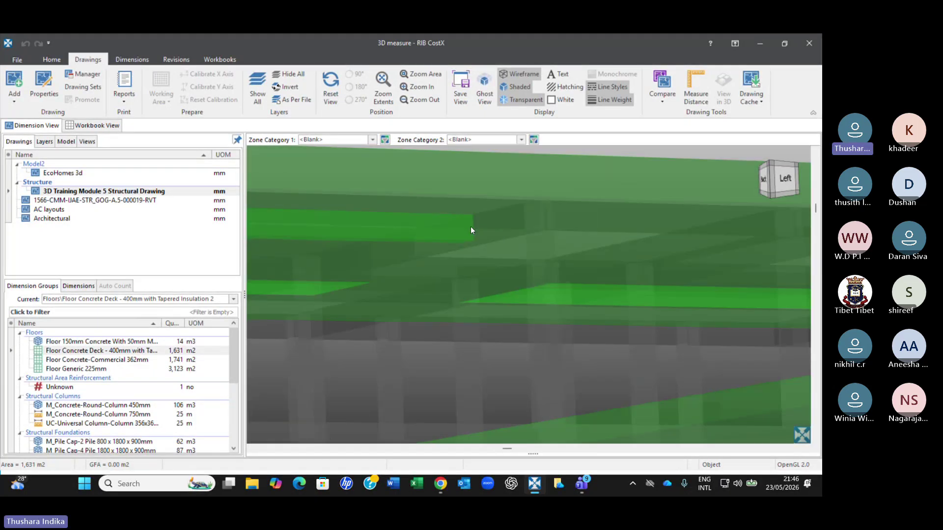
scroll(471, 225, down, 5)
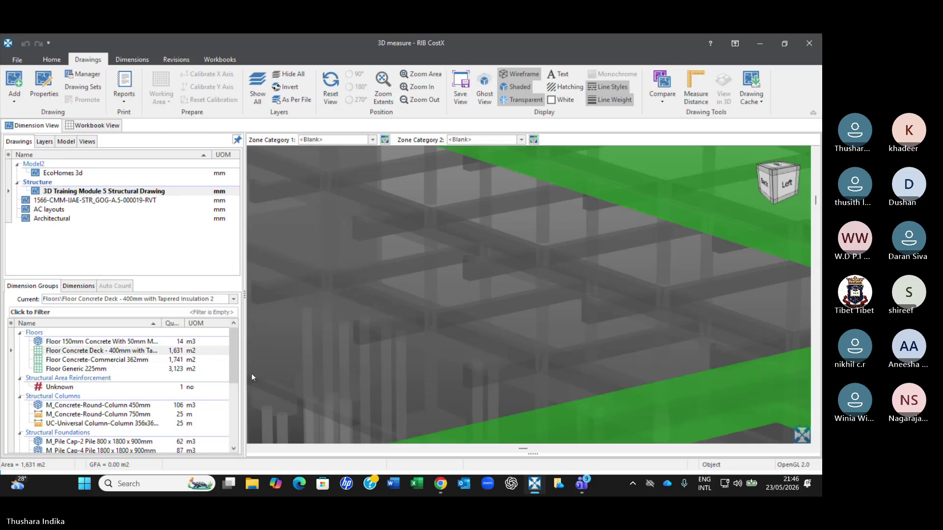
- Set the positive dimensions colour of the Floor Concrete Deck - 400mm with Tapered Insulation 2 group to Avocado
click(165, 351)
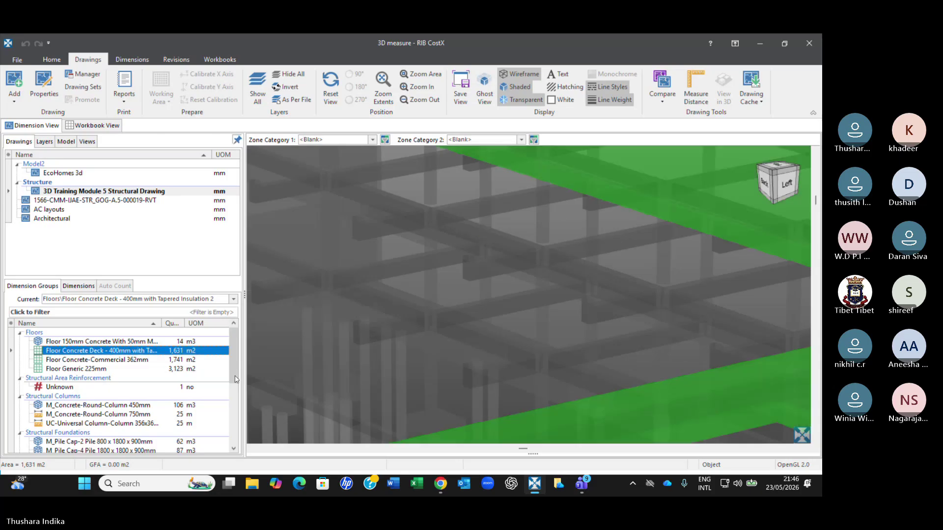
double_click(164, 350)
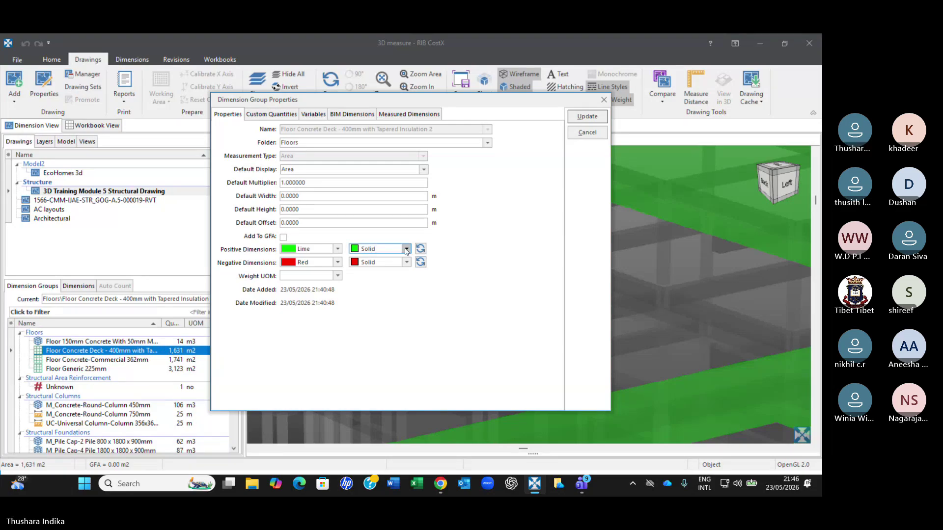
click(406, 249)
click(455, 307)
click(338, 249)
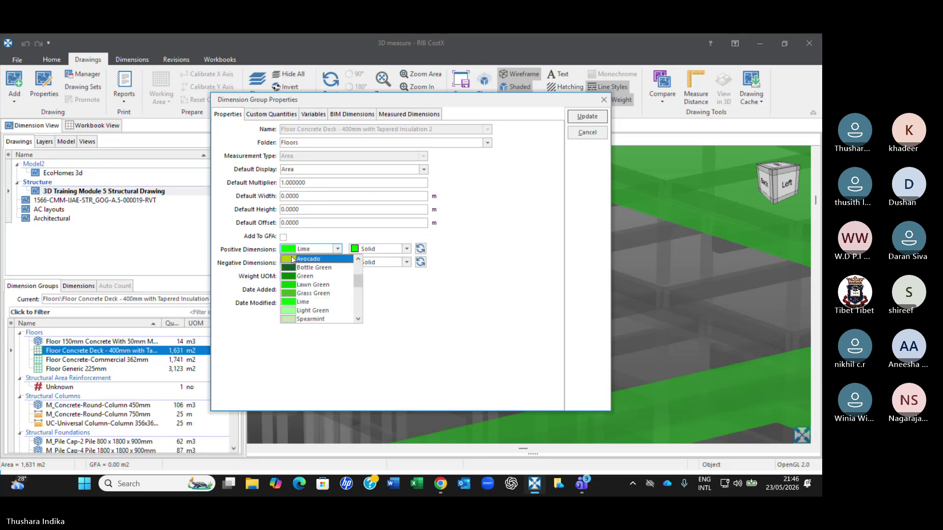
click(308, 258)
click(584, 118)
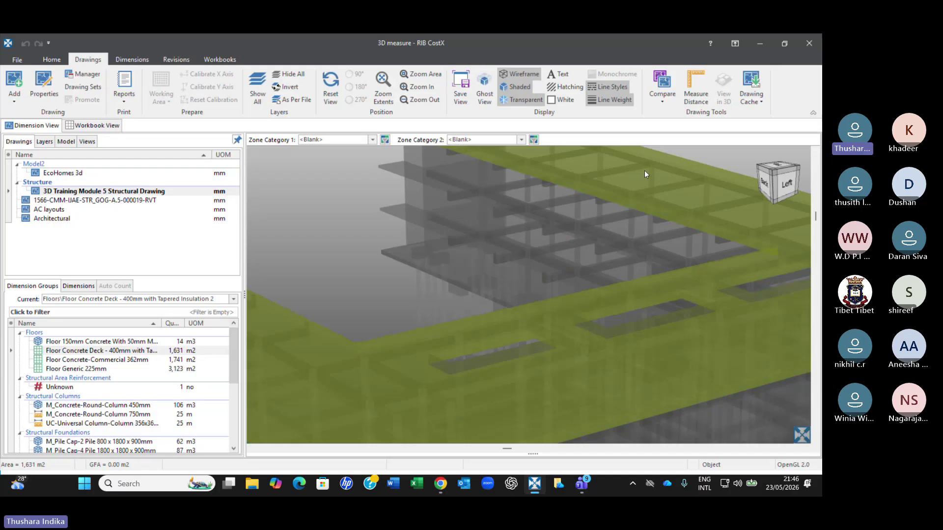
middle_drag(644, 171, 653, 168)
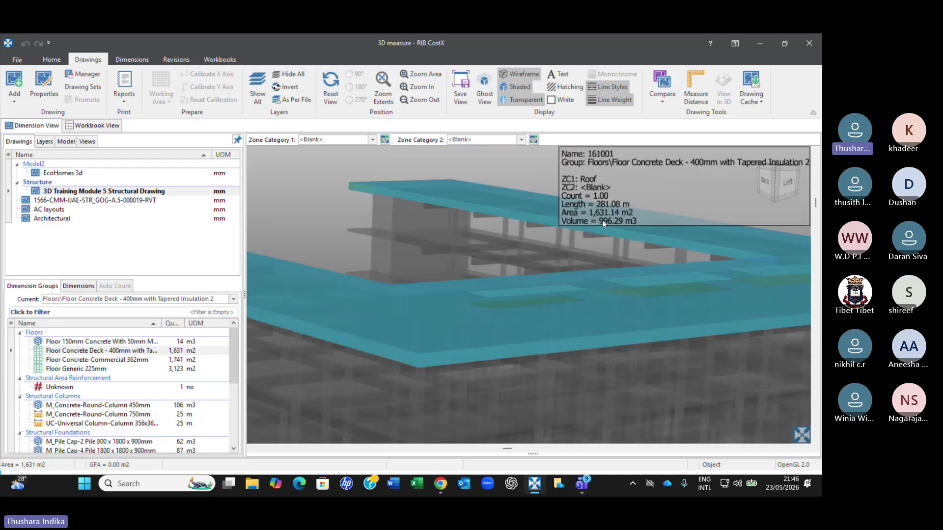
- Highlight the 400mm concrete deck together with both 400 x 800mm beam groups, the 600 x 900 beam group and the HSS round tubing group
click(112, 351)
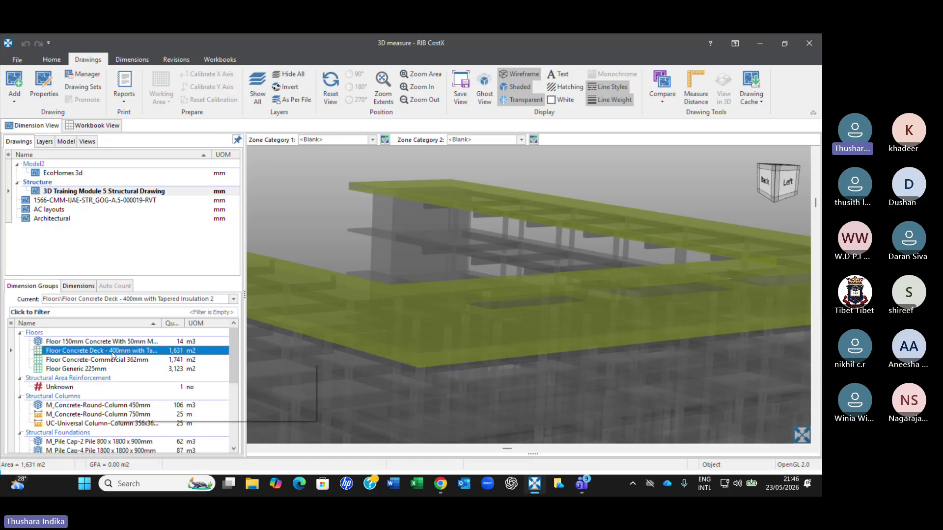
mouse_move(122, 420)
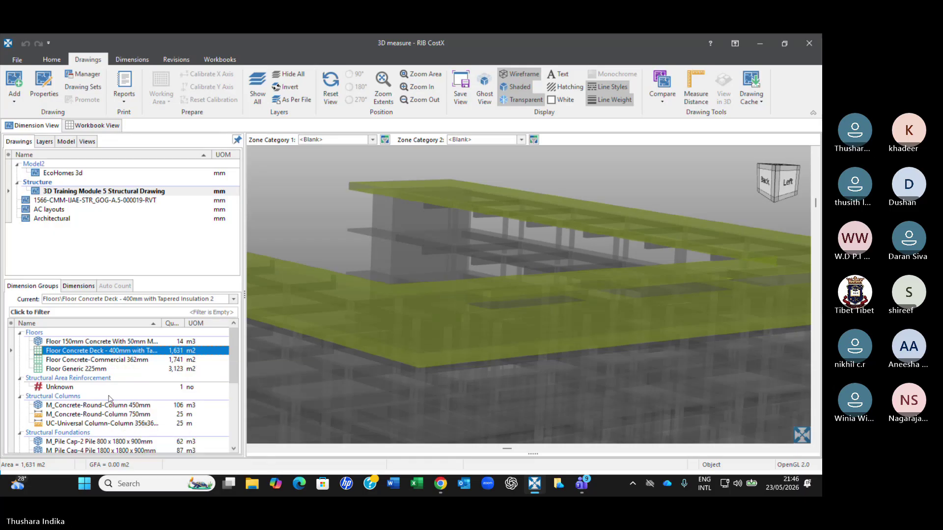
scroll(109, 398, down, 2)
scroll(109, 399, down, 1)
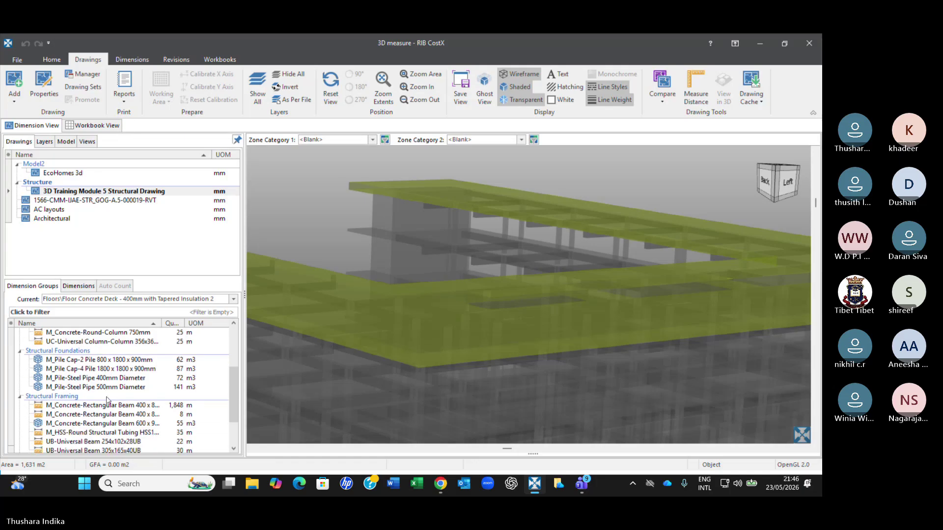
click(126, 417)
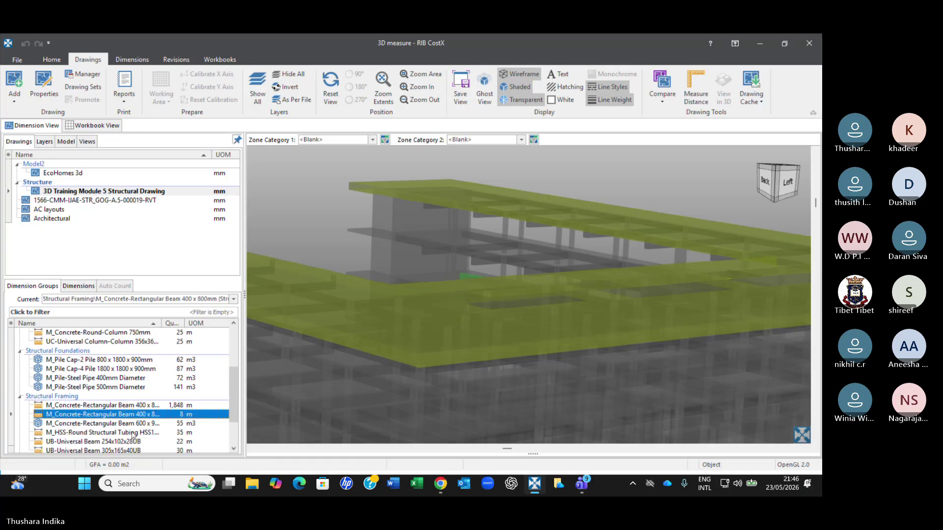
ctrl+click(126, 424)
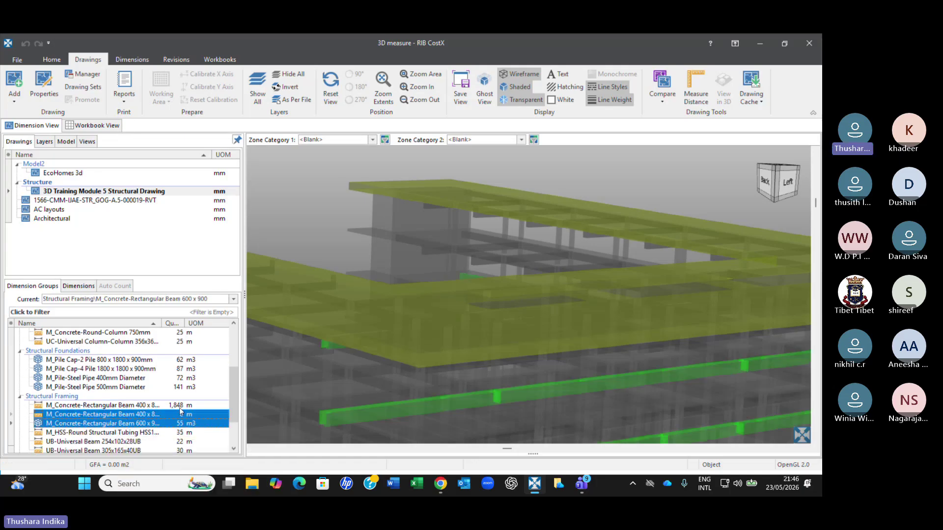
ctrl+click(125, 433)
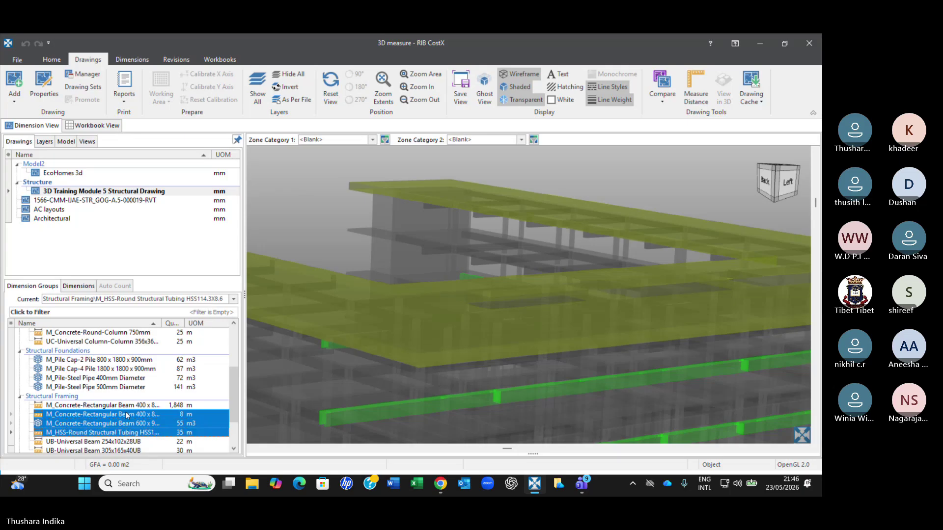
ctrl+click(125, 405)
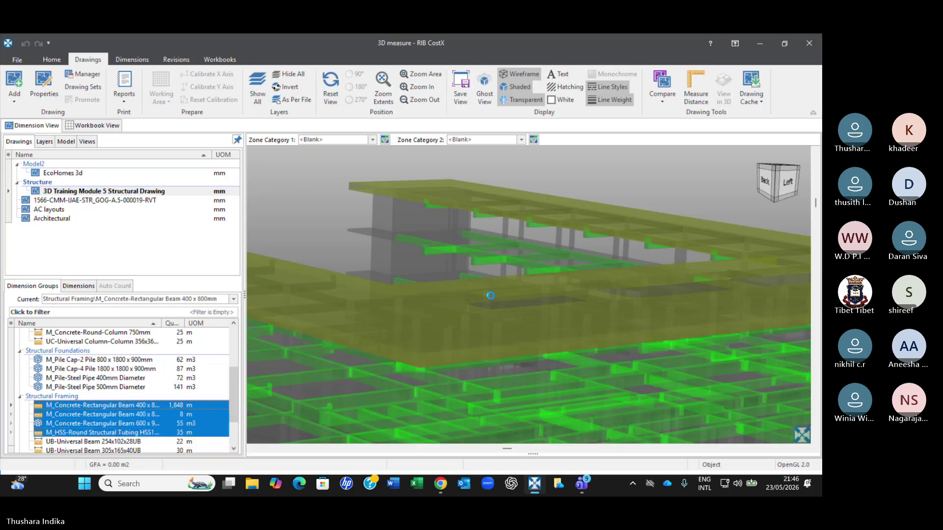
- Examine where the highlighted beams meet the roof slab, and inspect the 400 x 800mm beams at roof and Level 2
mouse_move(720, 239)
mouse_down()
mouse_move(714, 231)
mouse_move(714, 246)
mouse_up()
scroll(714, 246, up, 3)
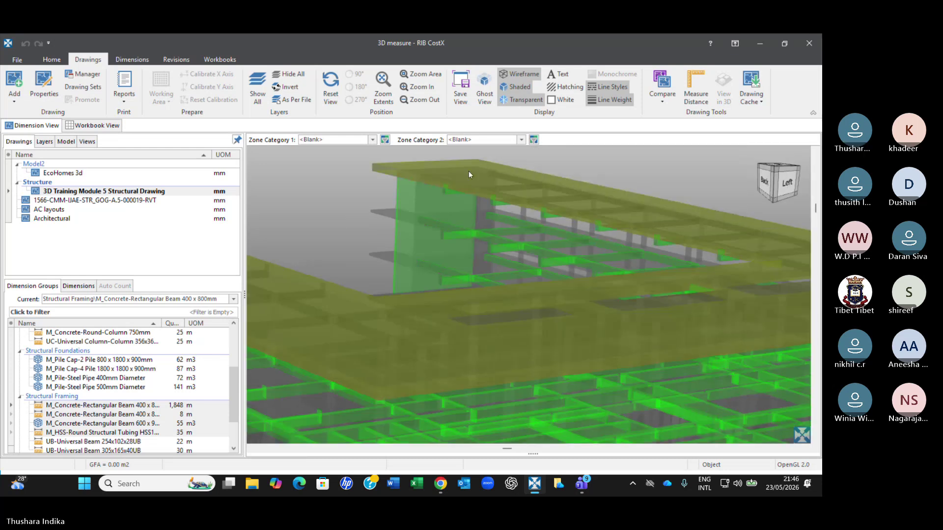
scroll(466, 171, up, 3)
scroll(492, 187, up, 3)
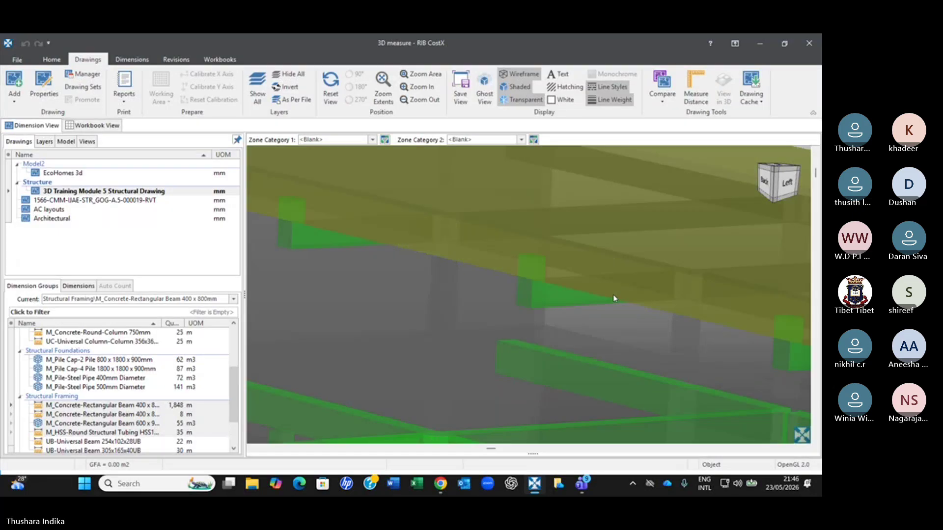
drag(612, 299, 696, 335)
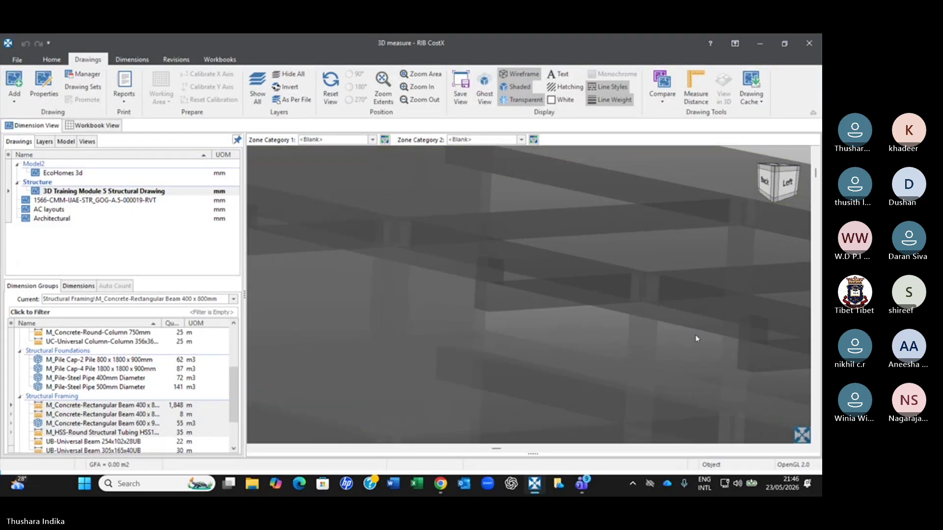
scroll(696, 338, down, 5)
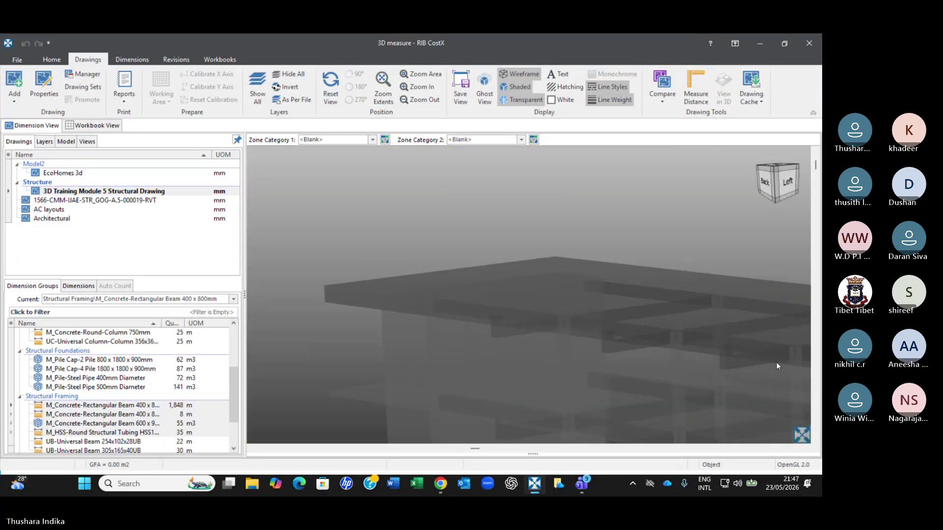
drag(776, 362, 659, 295)
scroll(658, 296, down, 3)
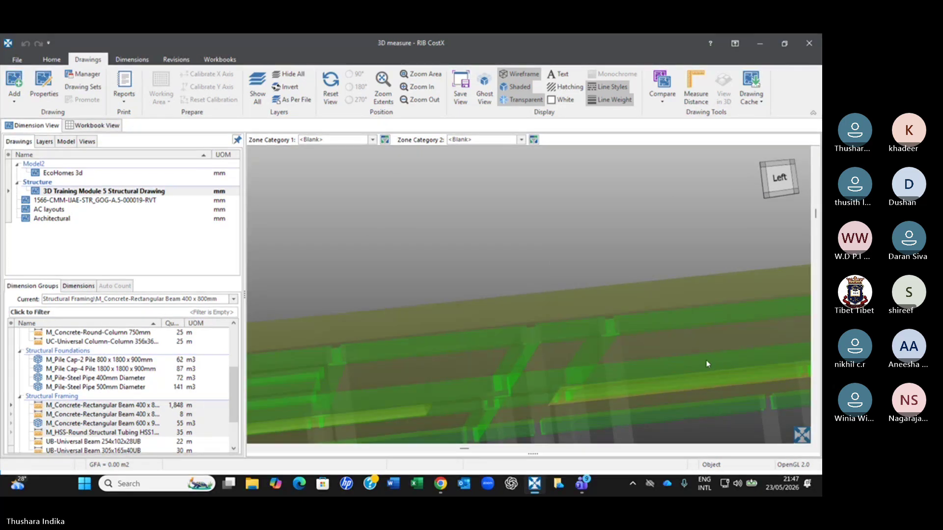
drag(673, 355, 649, 246)
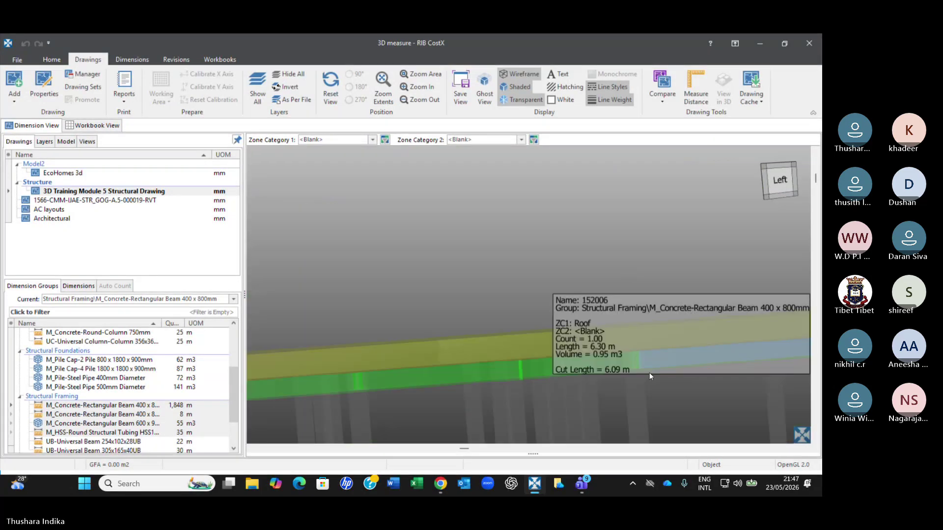
drag(649, 372, 621, 222)
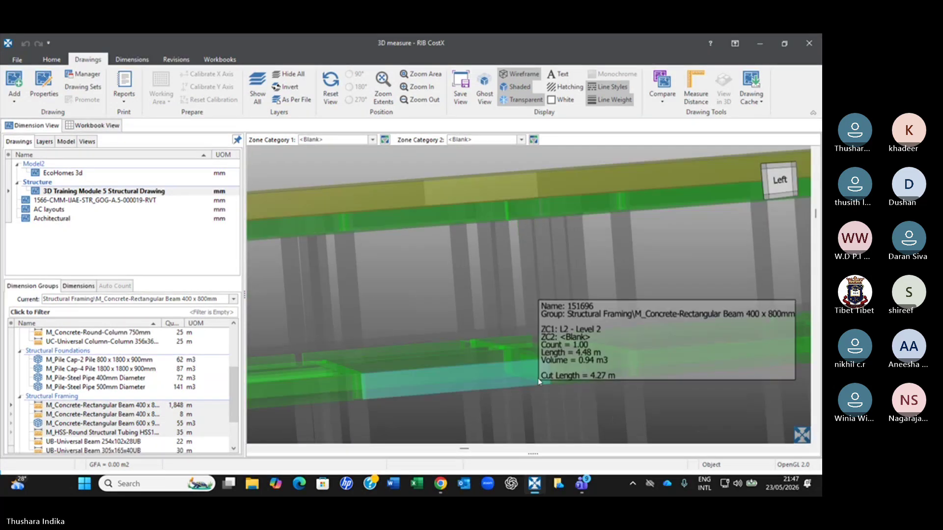
scroll(514, 369, up, 3)
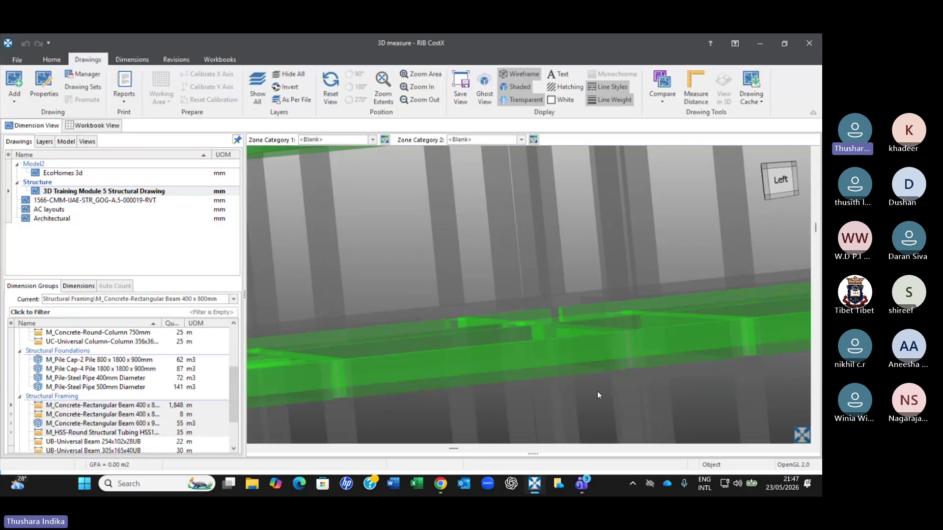
scroll(597, 391, down, 2)
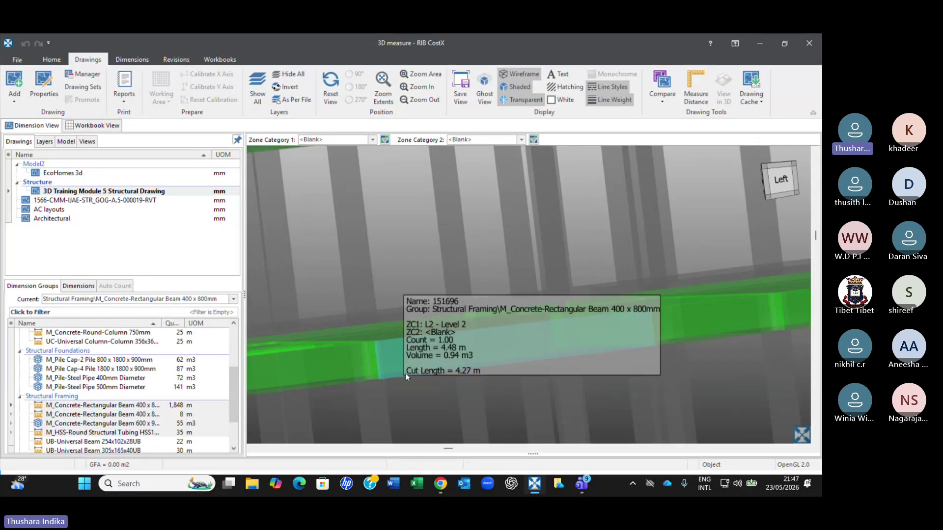
scroll(609, 389, down, 3)
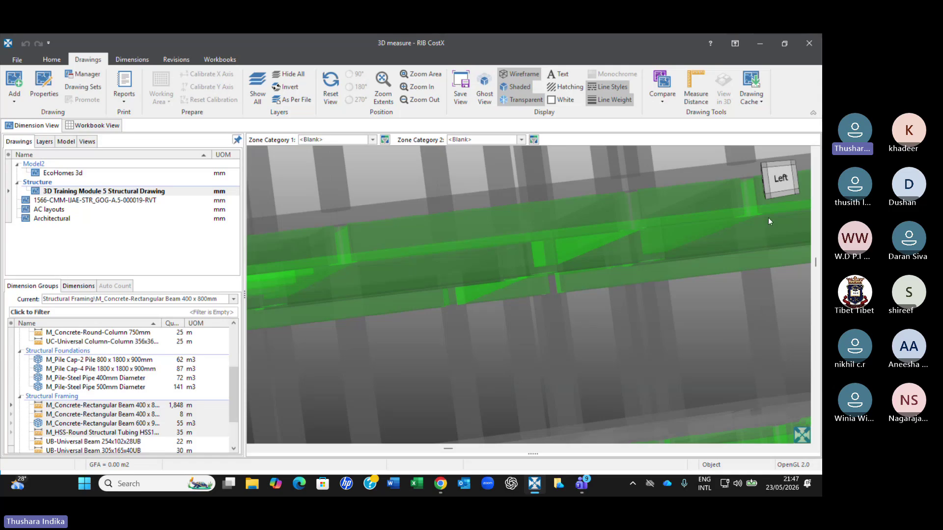
- Inspect the quantities of the 400 x 800mm beams at Level 2 and compare their position with the roof slab
mouse_move(735, 229)
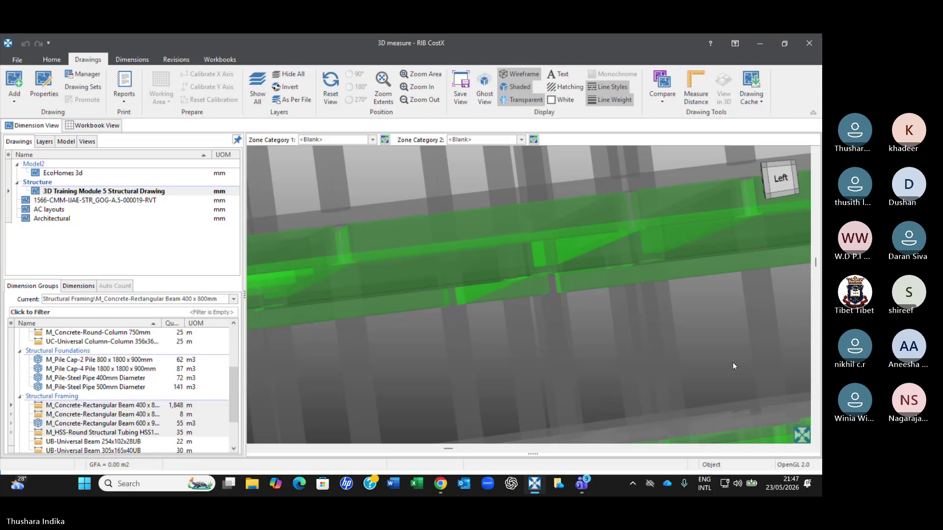
mouse_move(601, 195)
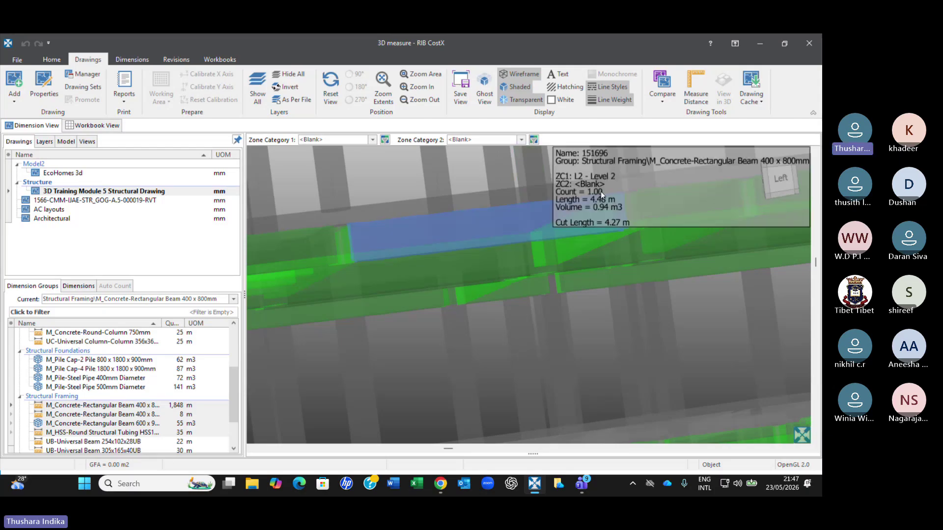
scroll(445, 216, up, 3)
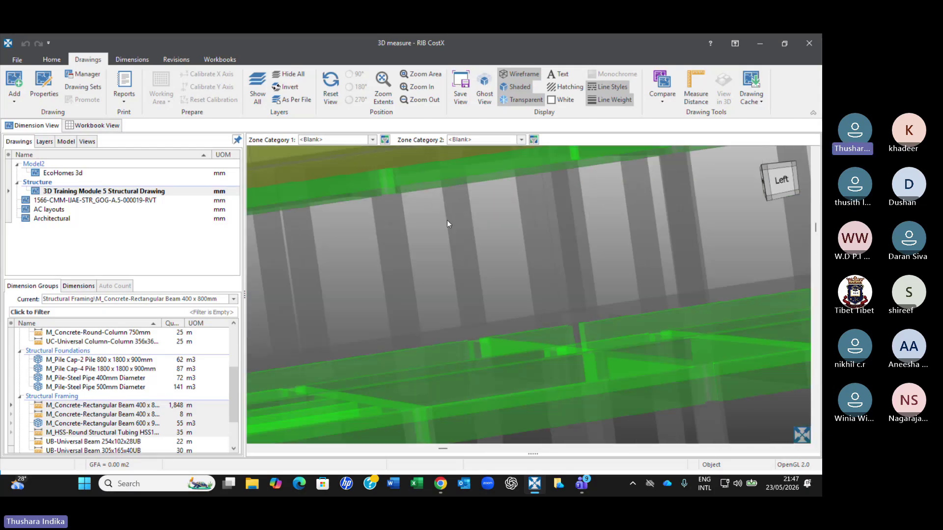
scroll(488, 286, down, 2)
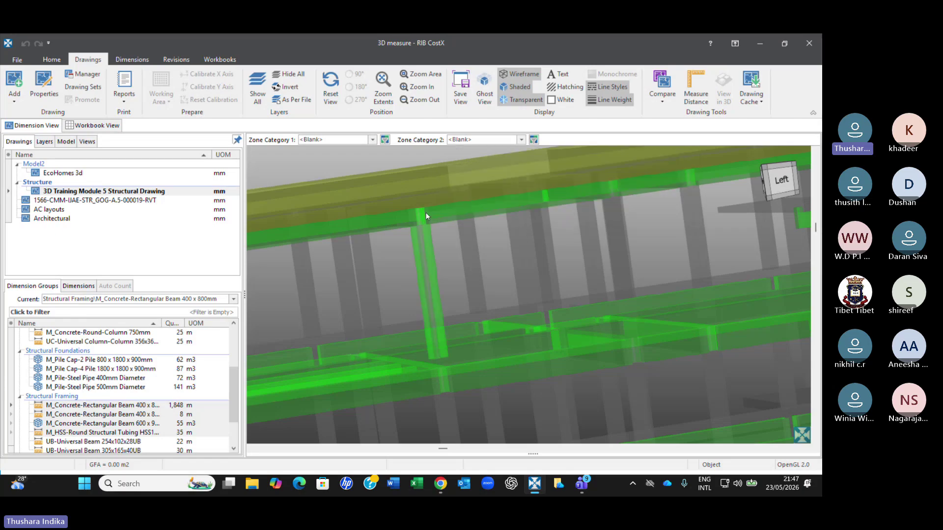
scroll(434, 284, up, 3)
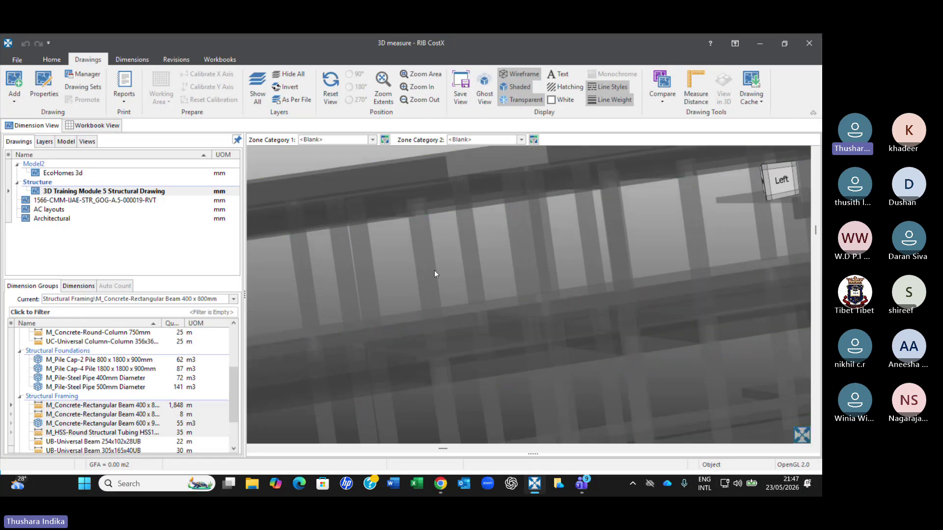
scroll(506, 218, down, 2)
scroll(505, 230, down, 3)
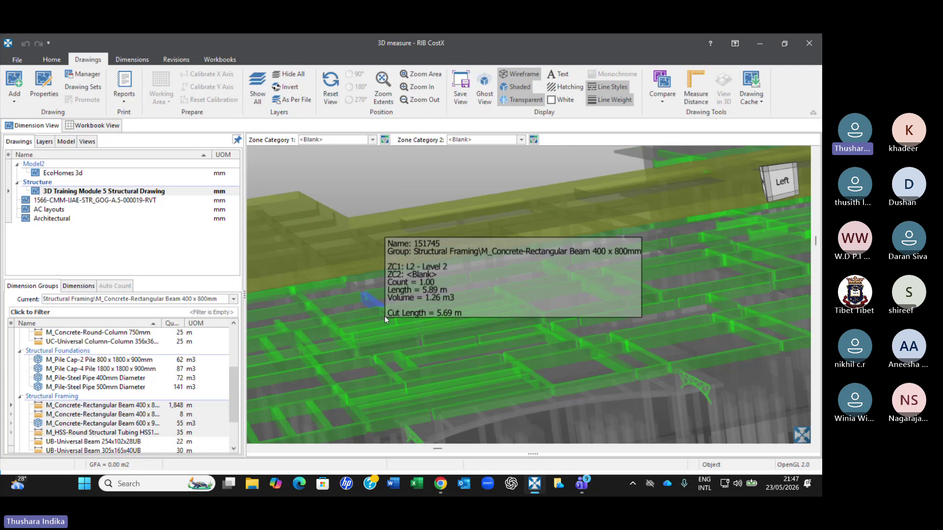
scroll(393, 313, up, 3)
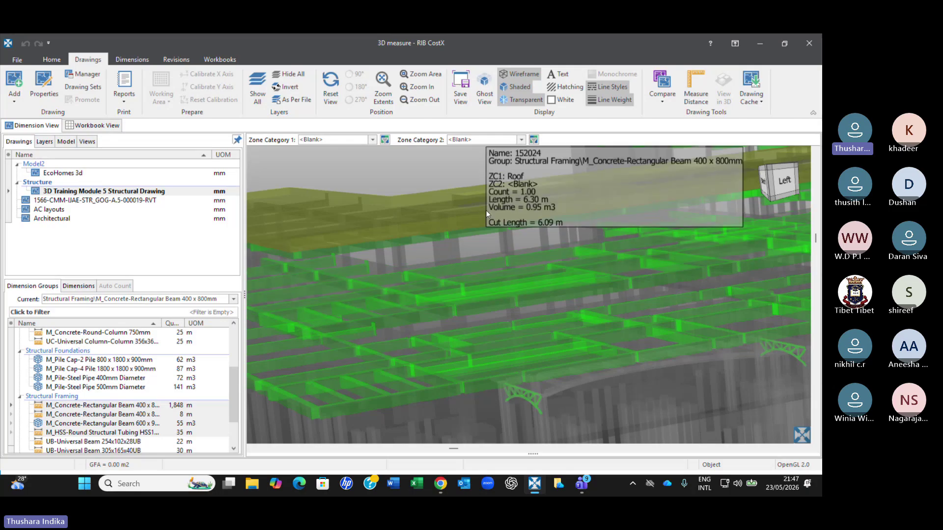
- Inspect the length, cut length and volume of individual 400 x 800mm roof beams along the slab edge
mouse_move(435, 358)
drag(123, 432, 123, 402)
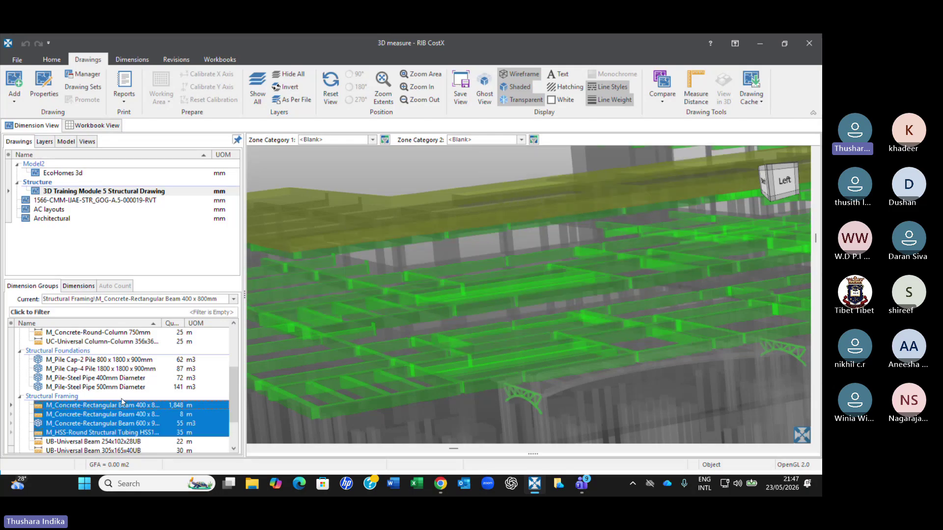
click(425, 264)
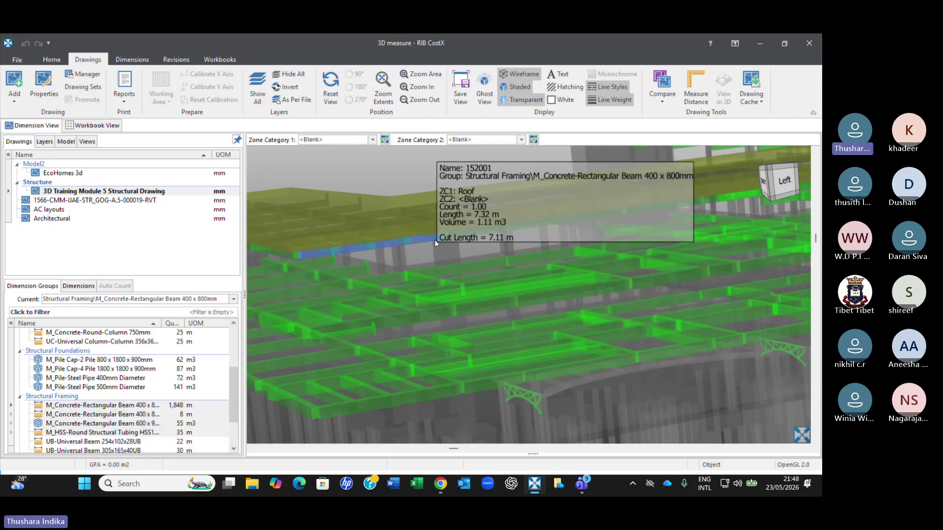
mouse_move(434, 243)
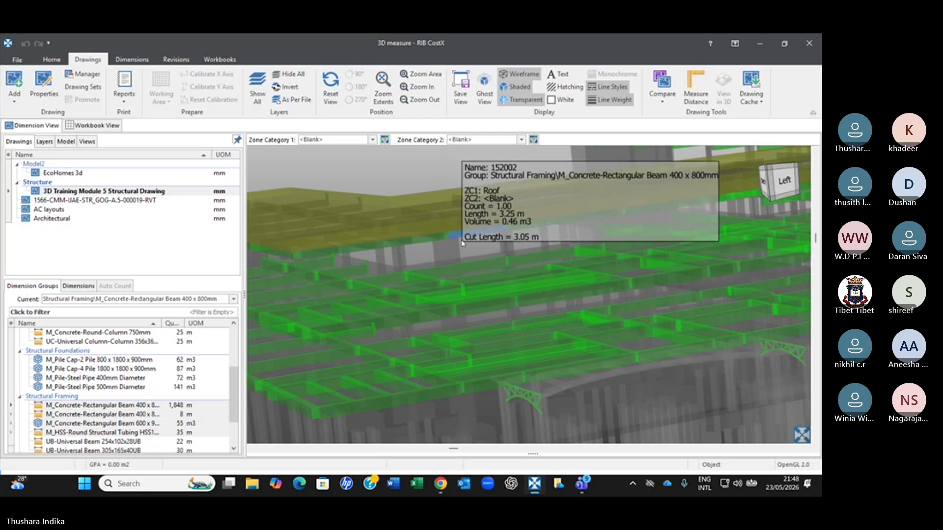
scroll(453, 240, up, 3)
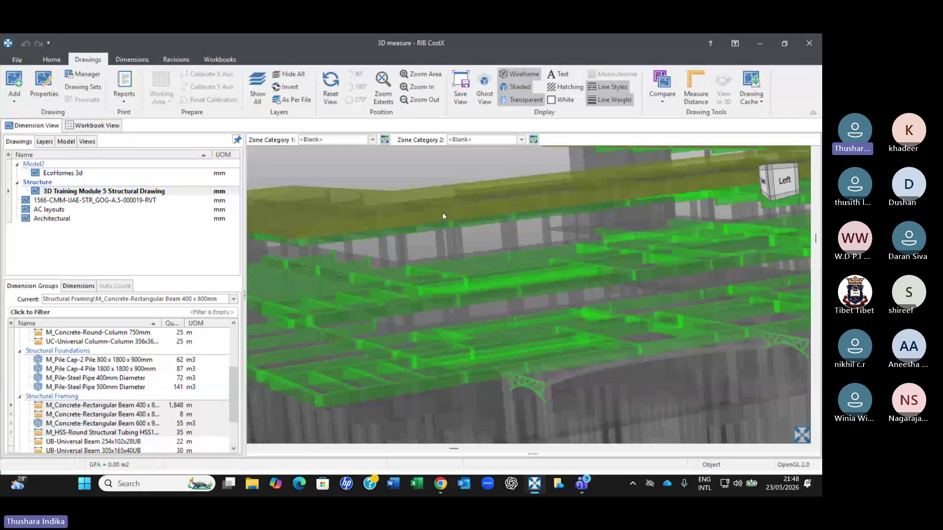
mouse_move(416, 225)
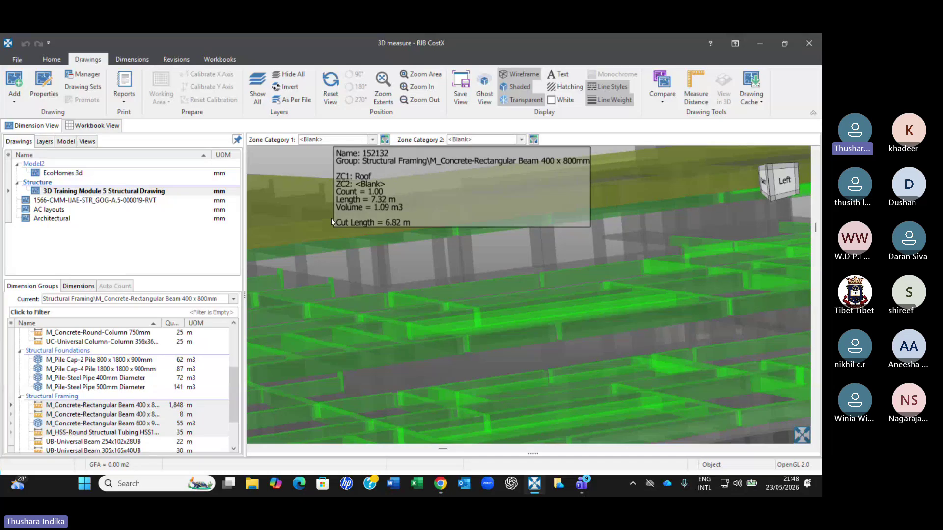
mouse_move(366, 235)
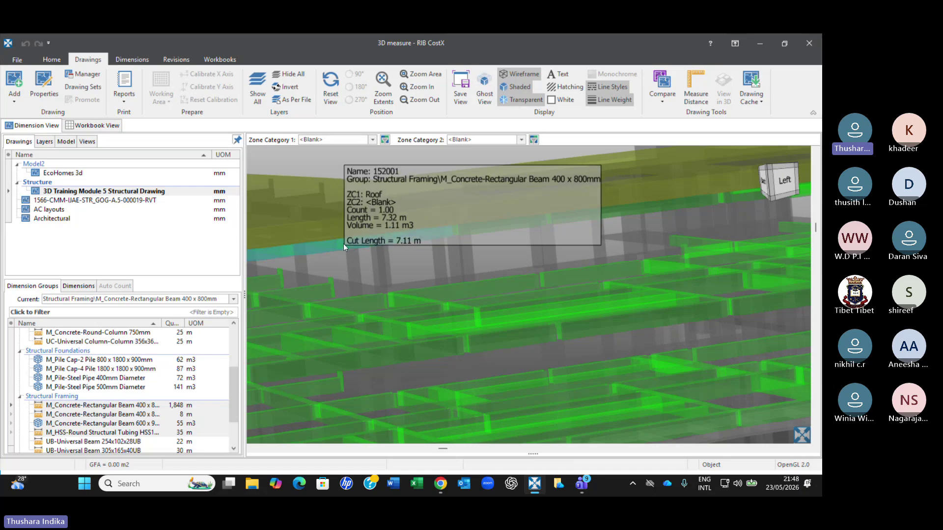
click(318, 262)
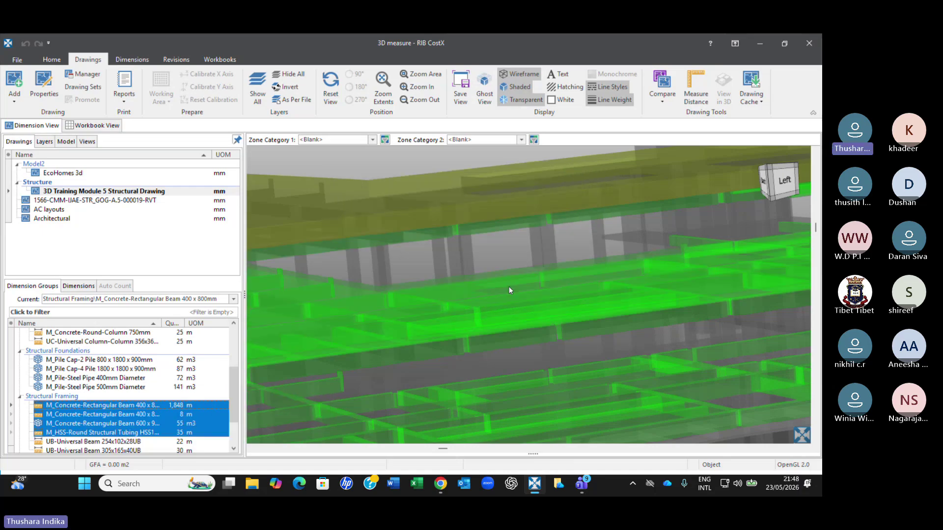
click(457, 229)
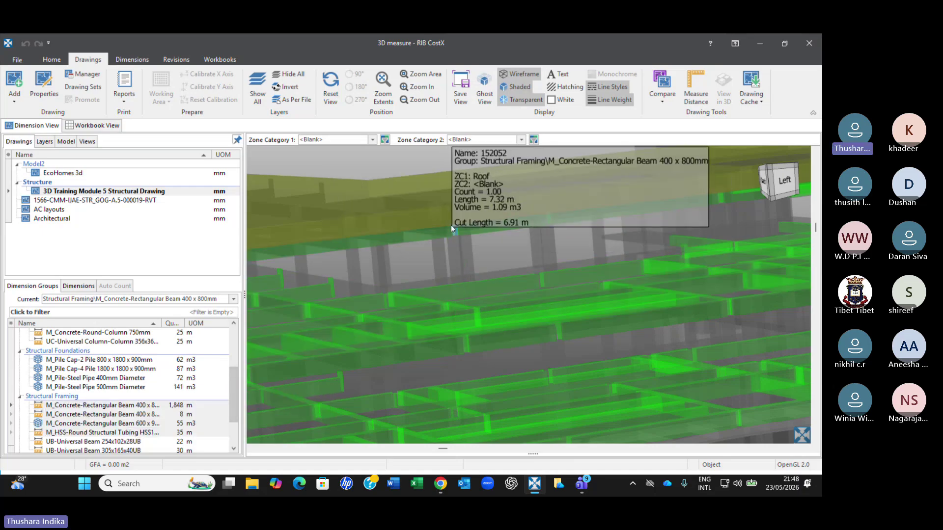
mouse_move(457, 226)
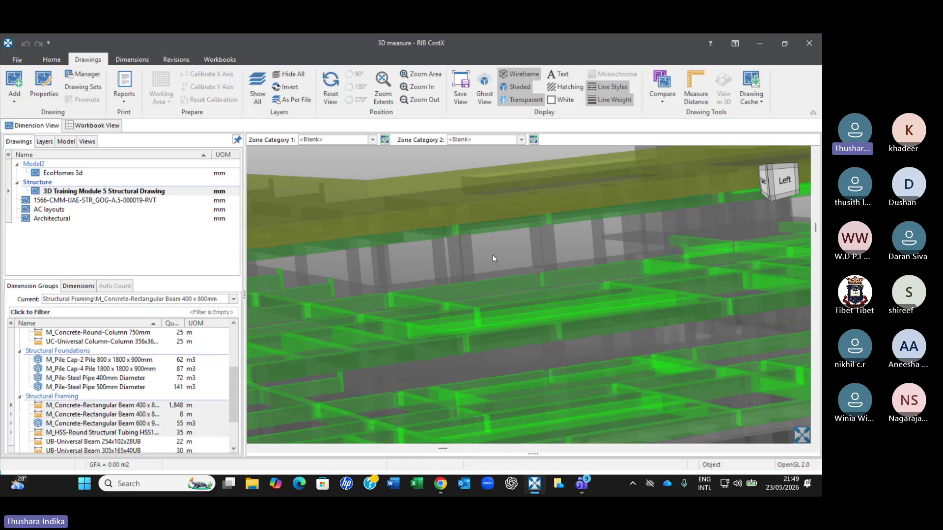
- Examine the junction of the roof slab and the 400 x 800mm beams up close, and inspect the 400mm deck's quantities
click(493, 255)
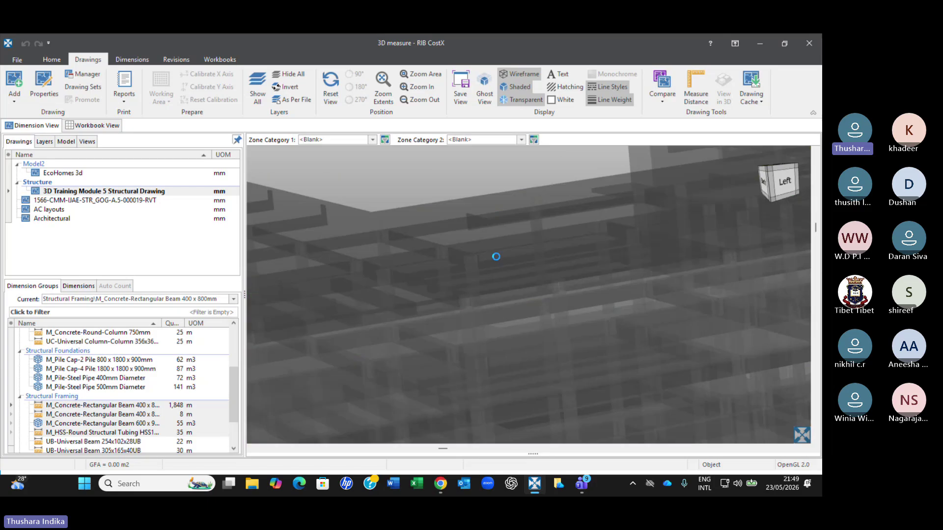
scroll(462, 299, up, 5)
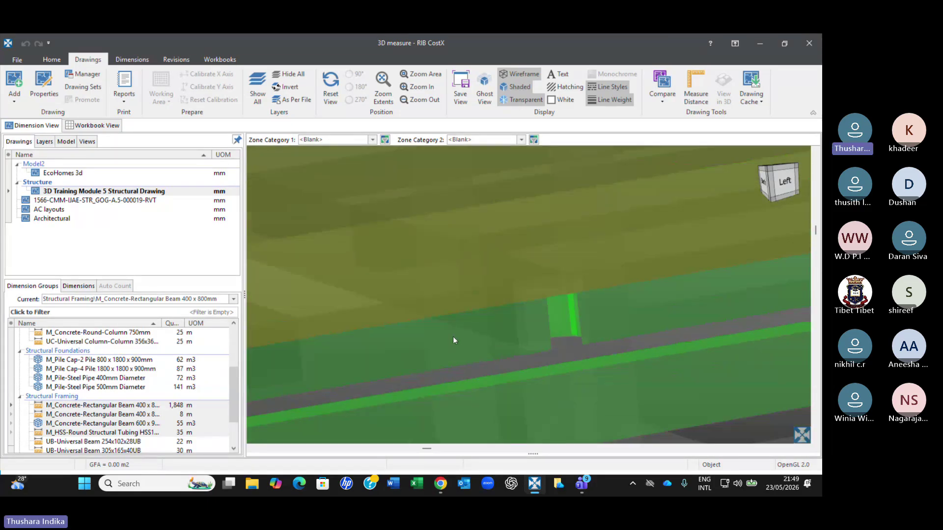
scroll(449, 337, up, 3)
scroll(473, 325, down, 3)
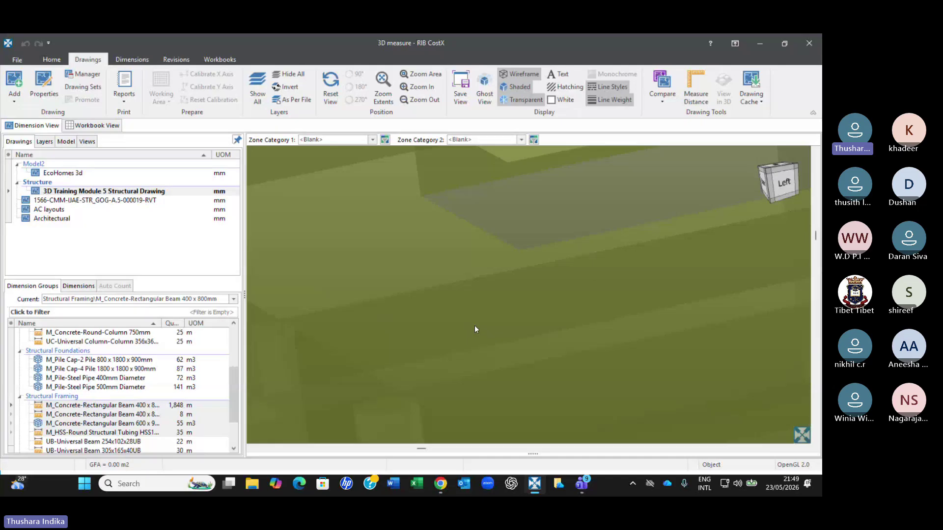
scroll(457, 363, up, 3)
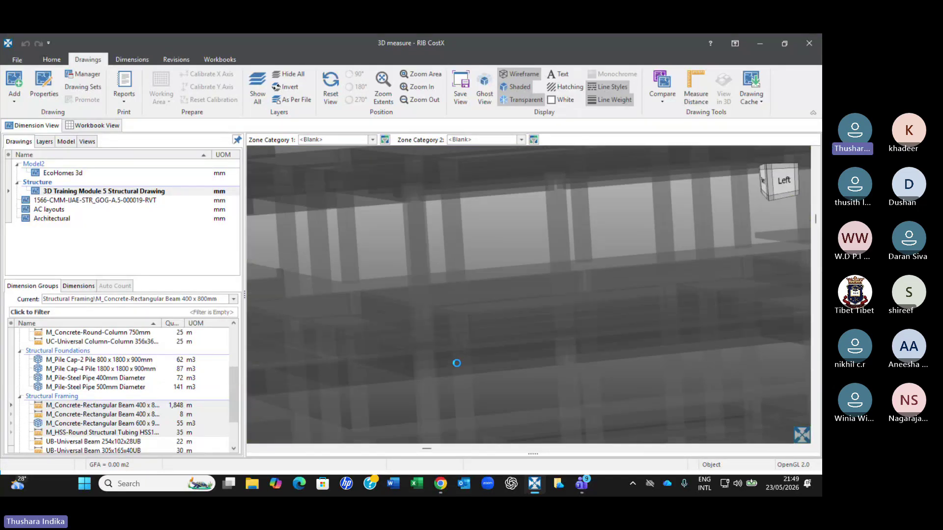
scroll(620, 155, down, 5)
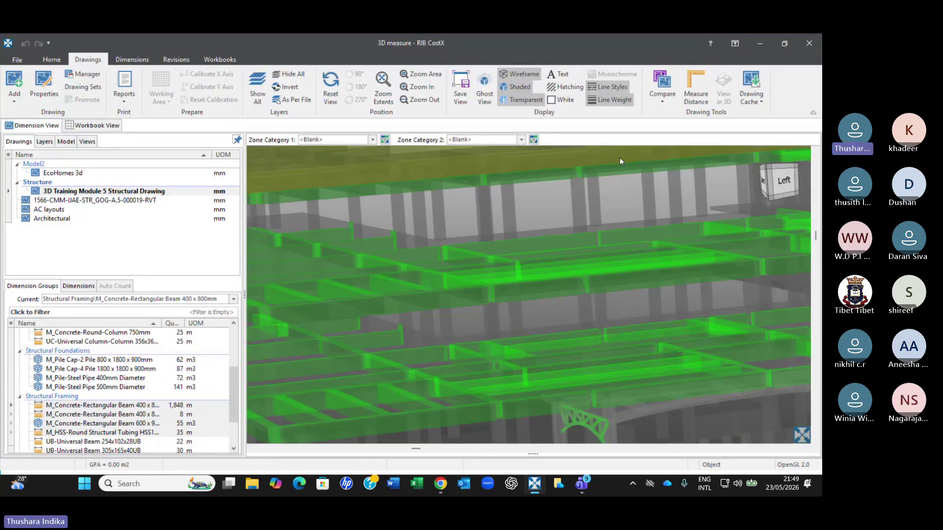
scroll(540, 241, up, 3)
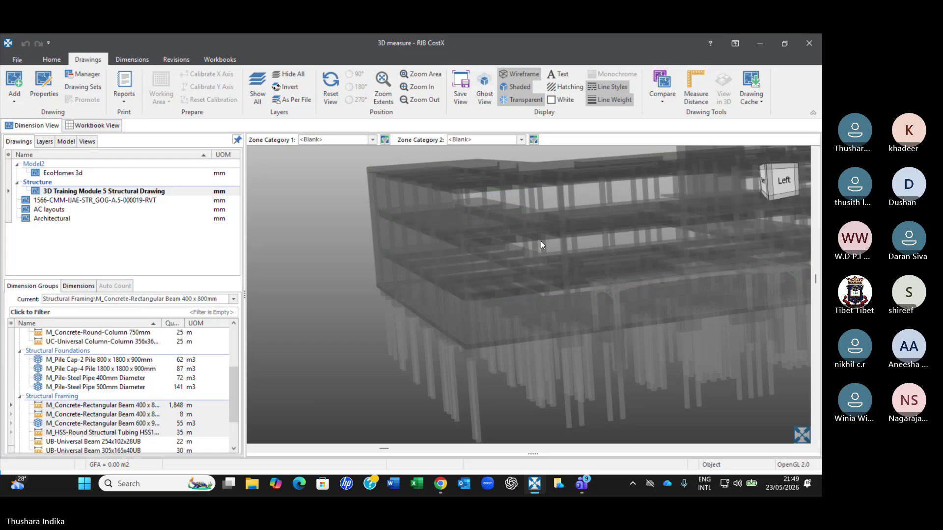
scroll(397, 299, up, 1)
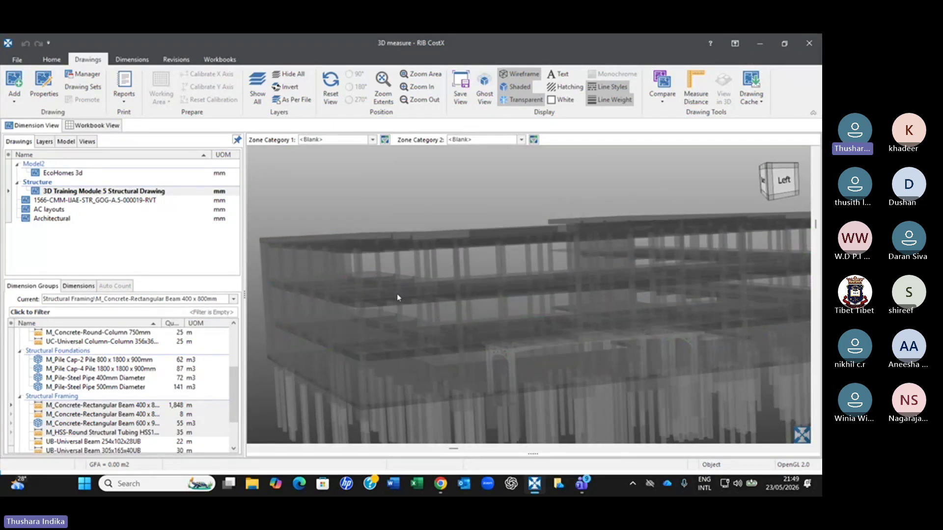
middle_drag(397, 294, 380, 294)
scroll(456, 210, up, 4)
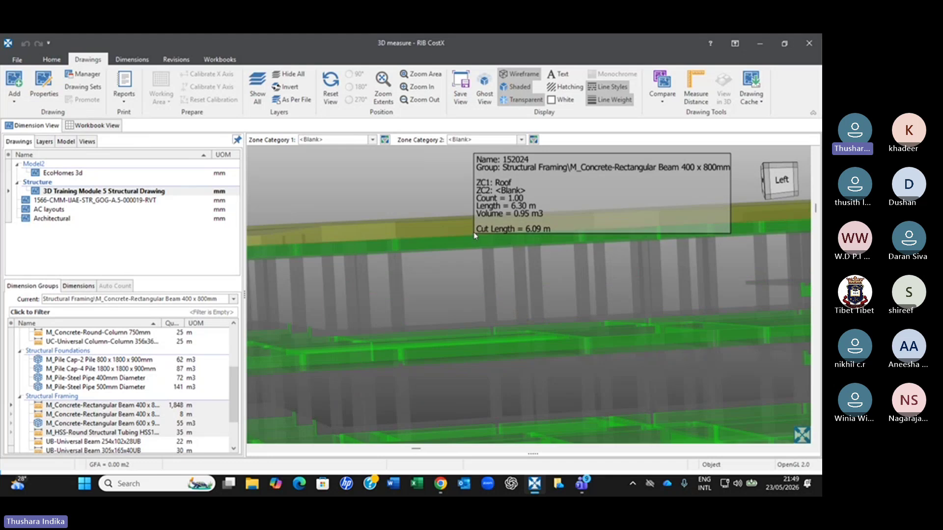
scroll(456, 210, up, 2)
scroll(456, 209, down, 3)
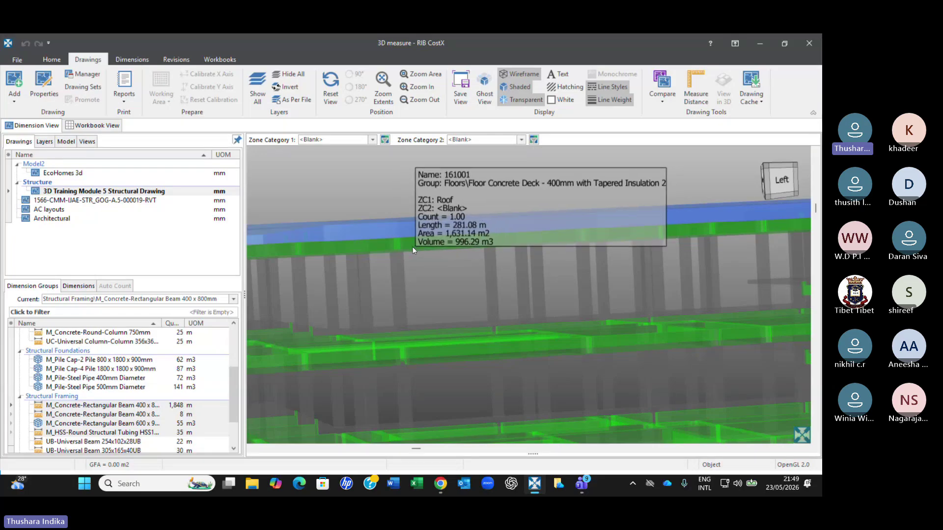
- Examine the beams beneath the roof slab from the side and inspect the quantities of a 600 x 900 roof beam
click(458, 275)
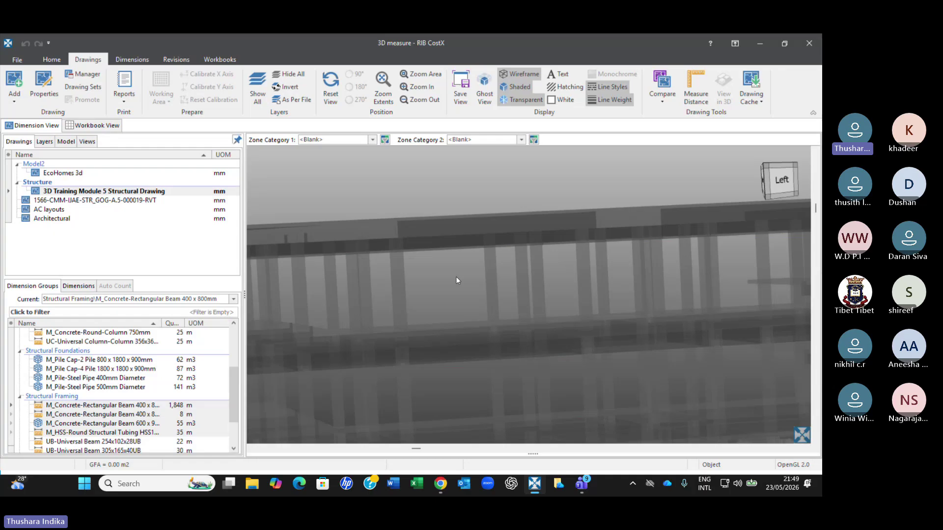
middle_drag(455, 276, 499, 275)
scroll(495, 264, up, 3)
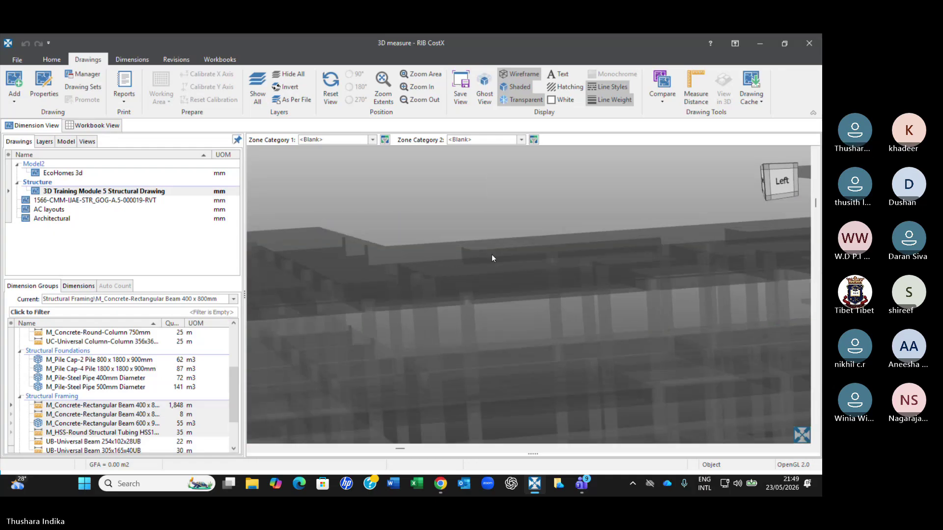
scroll(388, 310, up, 3)
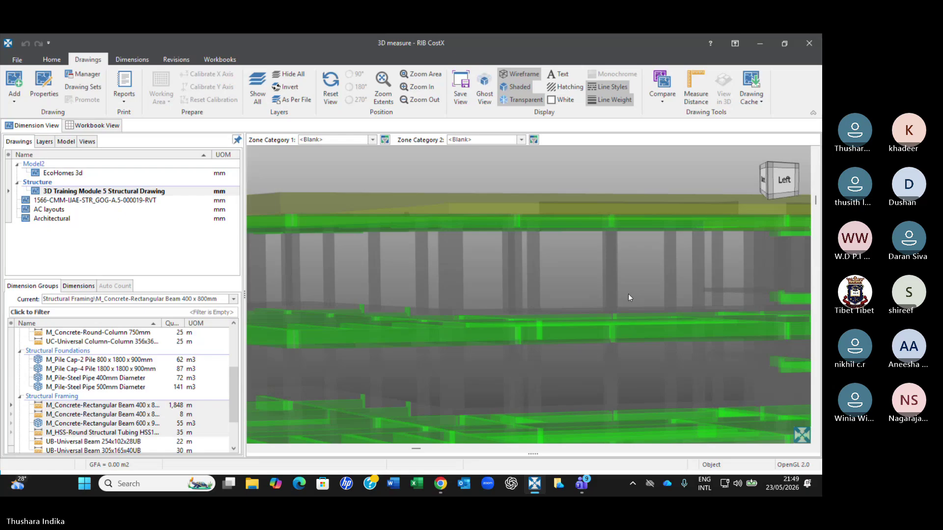
mouse_move(558, 246)
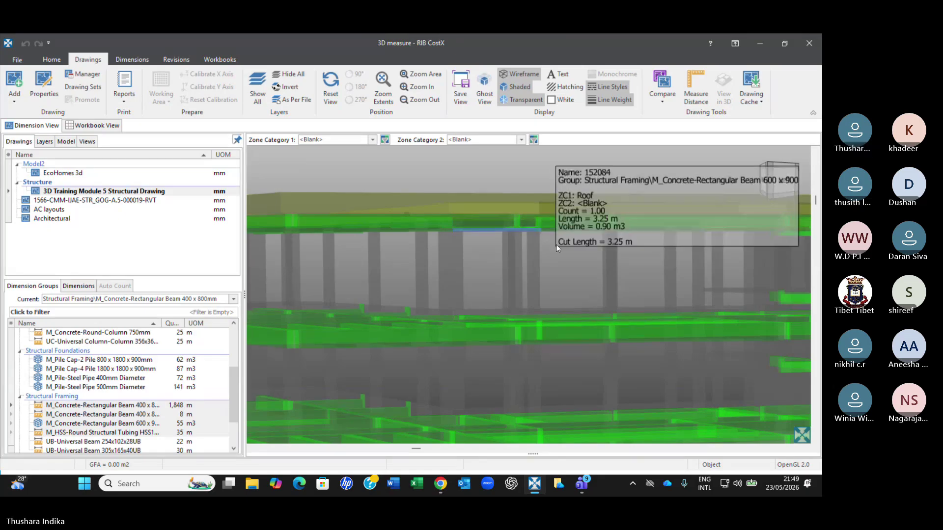
scroll(558, 246, down, 3)
middle_drag(558, 245, 556, 281)
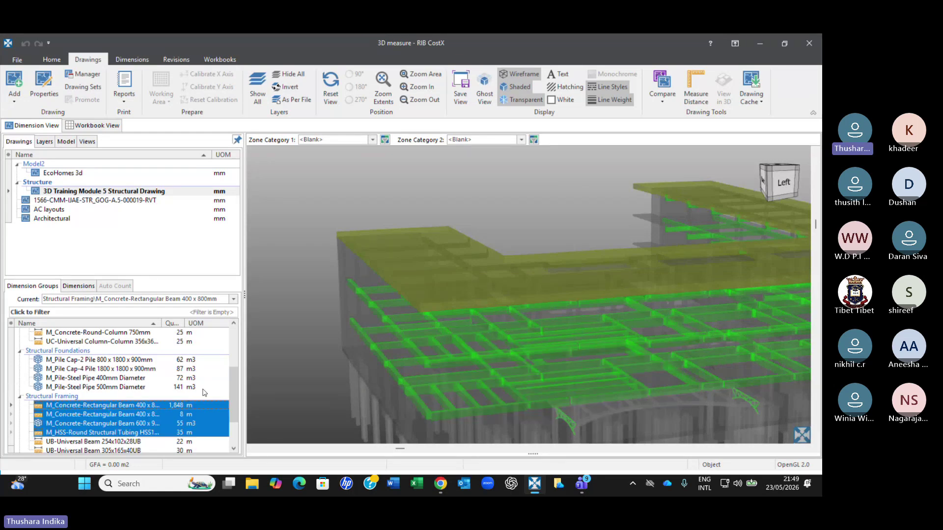
- Examine the whole structure with the roof slab and the highlighted beam groups in view
mouse_move(512, 312)
middle_drag(519, 305, 522, 272)
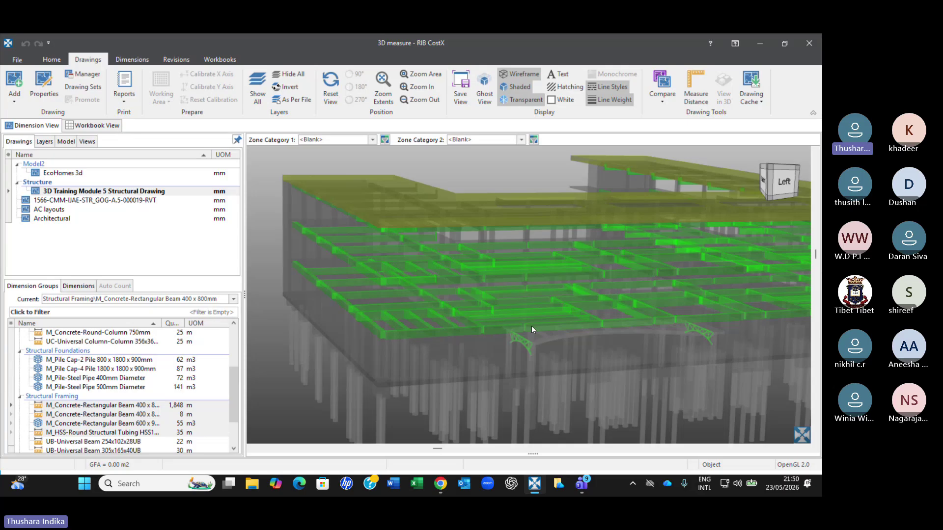
scroll(556, 213, down, 2)
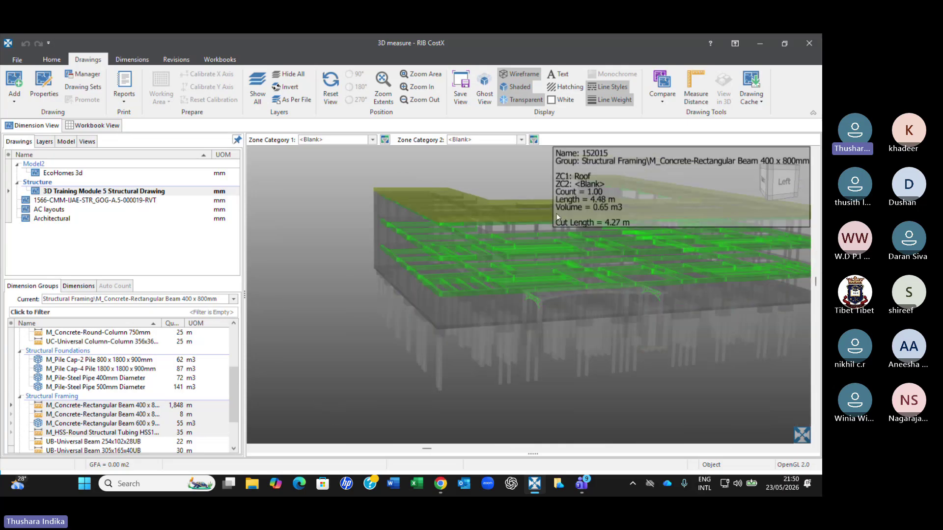
middle_drag(586, 231, 483, 237)
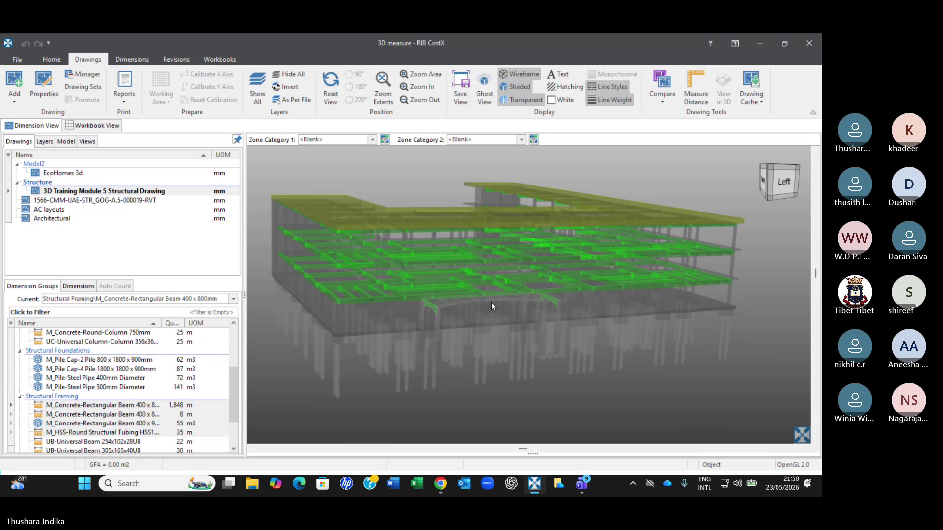
- Open a blank OneNote quick note over the model
click(634, 484)
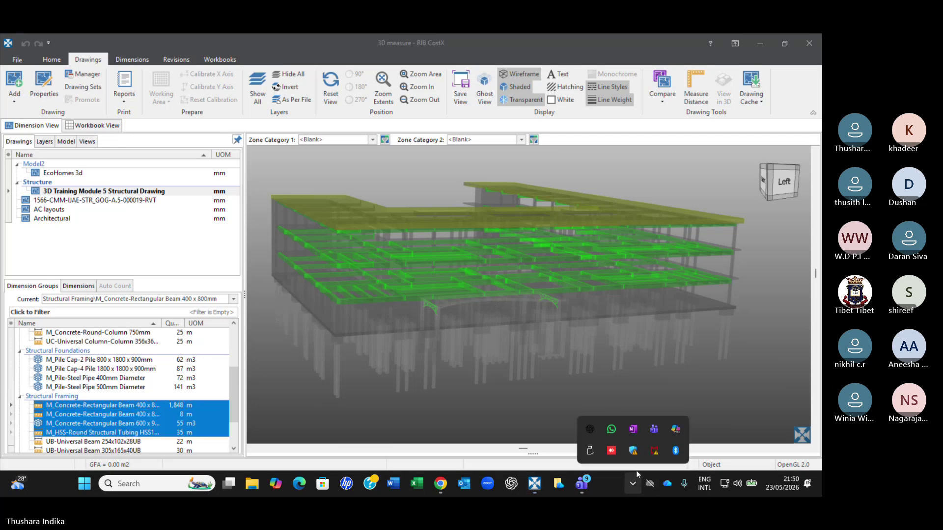
click(634, 429)
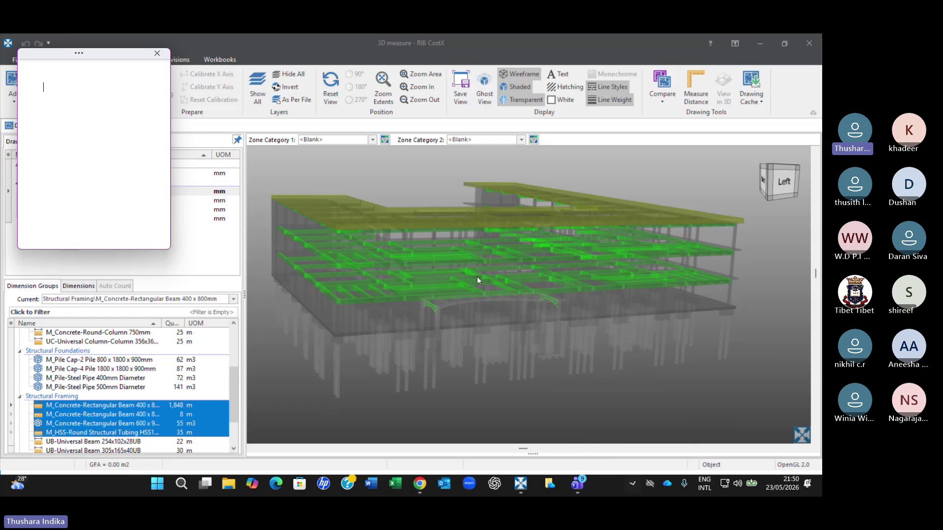
- Expand the quick note to full OneNote and sketch an orange cross-section of a slab with a downstand beam beneath it
click(163, 73)
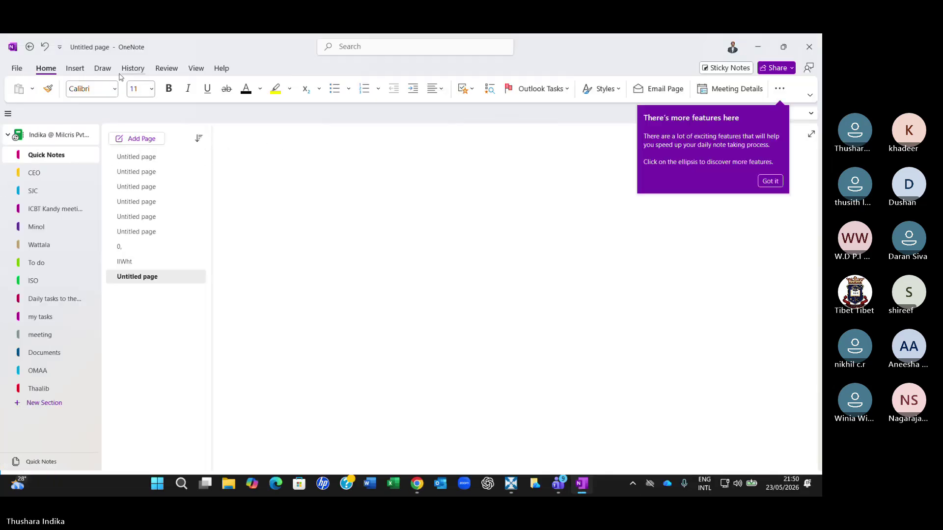
click(109, 71)
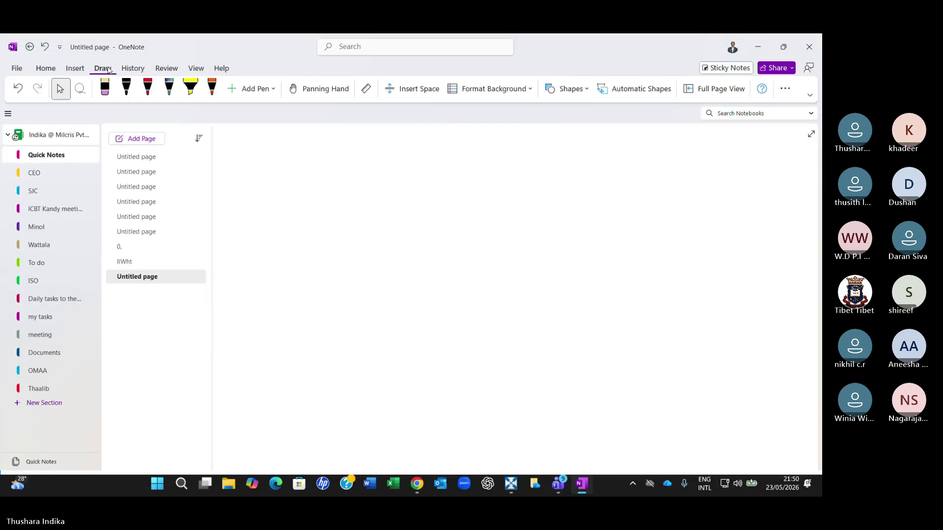
click(212, 88)
drag(352, 214, 635, 214)
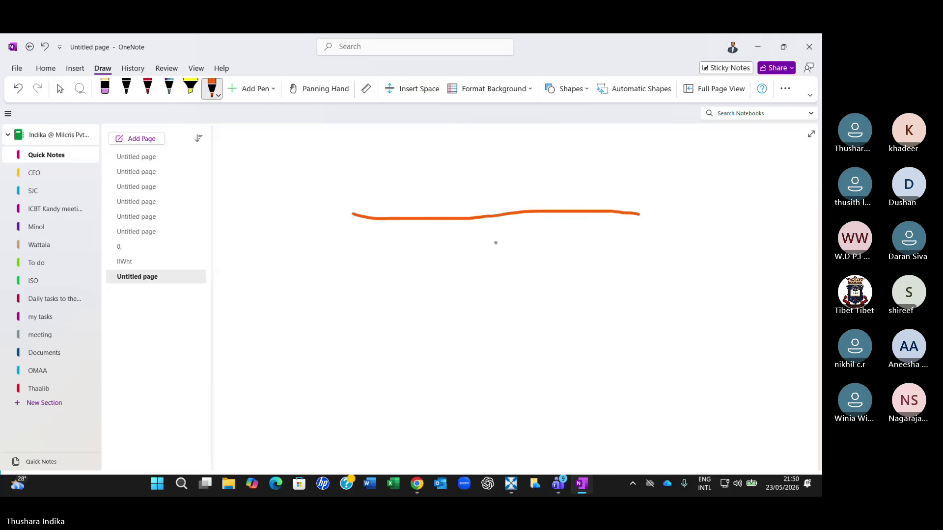
mouse_move(353, 234)
mouse_down()
mouse_move(439, 235)
mouse_move(452, 247)
mouse_move(454, 281)
mouse_move(508, 284)
mouse_move(511, 241)
mouse_move(647, 228)
mouse_up()
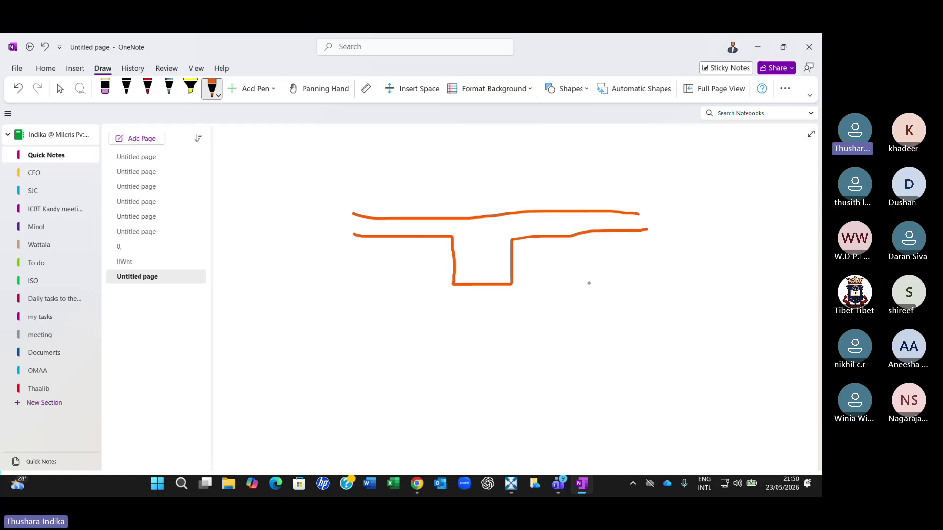
- Mark the full slab thickness, including the part above the beam, with yellow highlighter strokes
click(148, 89)
click(189, 89)
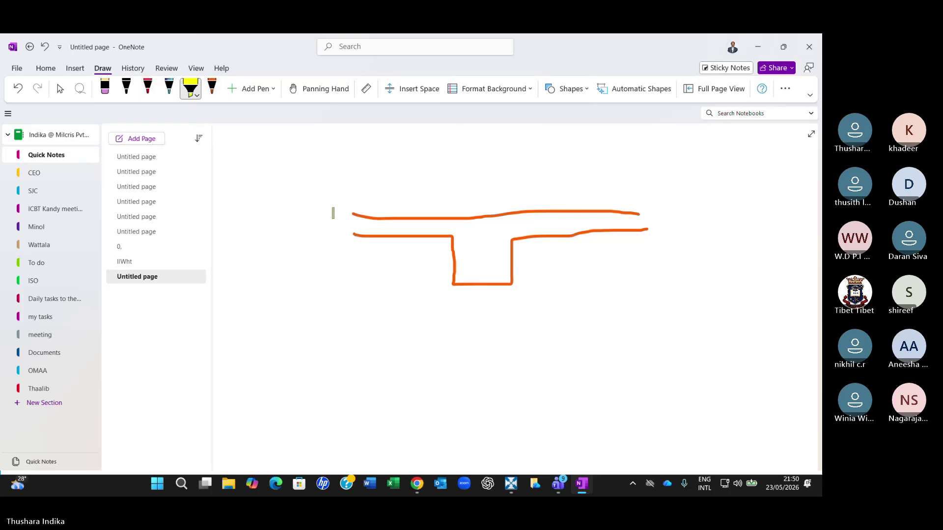
mouse_move(371, 215)
mouse_down()
mouse_move(381, 230)
mouse_move(404, 221)
mouse_move(415, 232)
mouse_move(499, 236)
mouse_move(523, 225)
mouse_move(539, 235)
mouse_move(553, 220)
mouse_move(571, 227)
mouse_move(592, 214)
mouse_move(604, 225)
mouse_move(631, 226)
mouse_up()
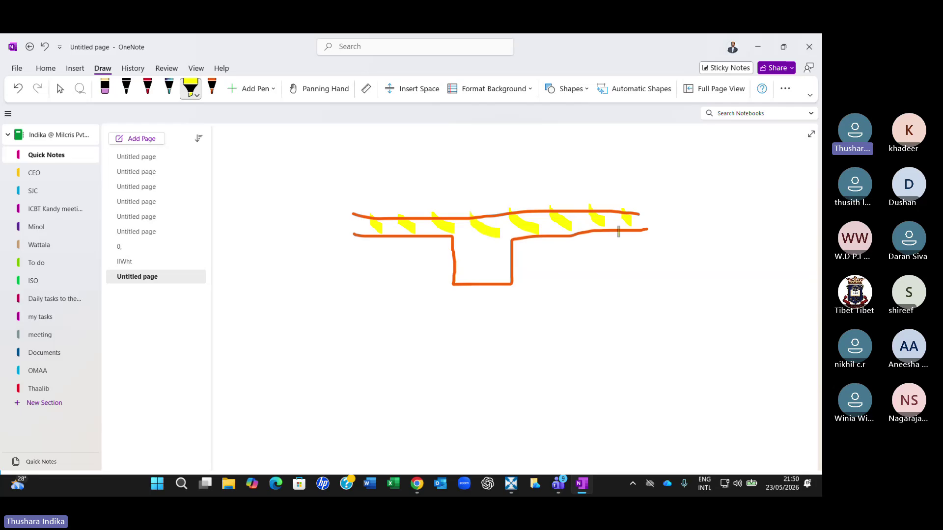
- Outline and hatch the beam below the slab in black, and extend its outline up through the slab thickness
click(127, 90)
mouse_move(451, 237)
mouse_down()
mouse_move(510, 240)
mouse_move(510, 276)
mouse_move(456, 282)
mouse_move(453, 237)
mouse_up()
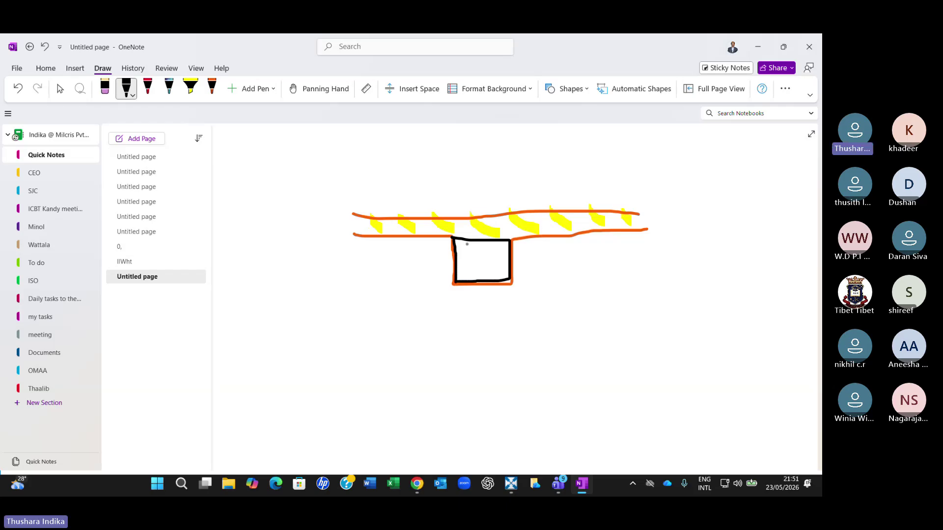
mouse_move(469, 244)
mouse_down()
mouse_move(457, 262)
mouse_move(499, 277)
mouse_up()
text(1/1,)
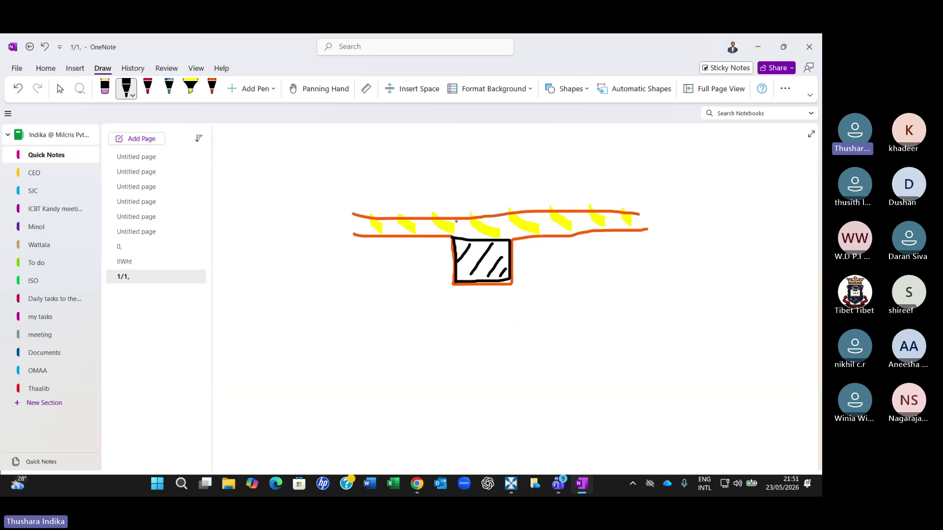
mouse_move(454, 218)
mouse_down()
mouse_move(454, 240)
mouse_move(474, 219)
mouse_move(509, 217)
mouse_move(511, 241)
mouse_up()
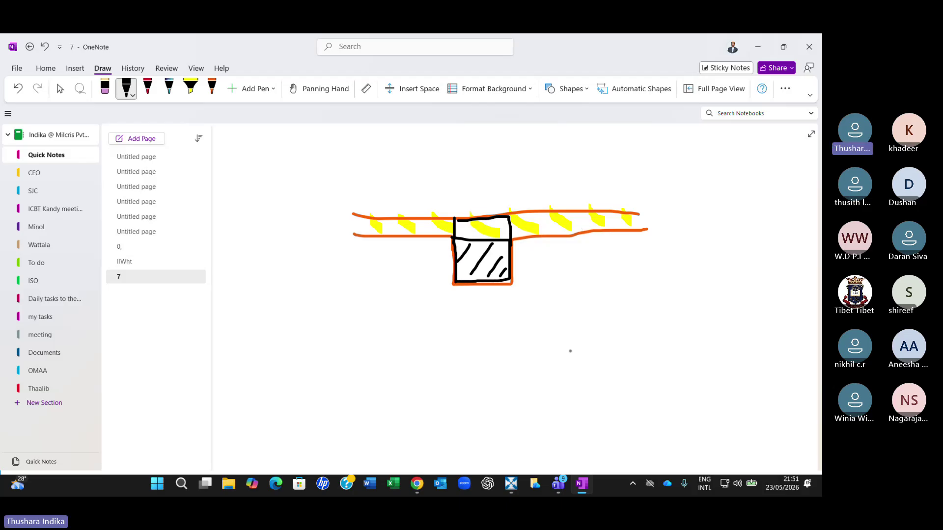
- Switch back to RIB CostX and review the dimension groups from Structural Foundations through Structural Framing to Walls
click(511, 485)
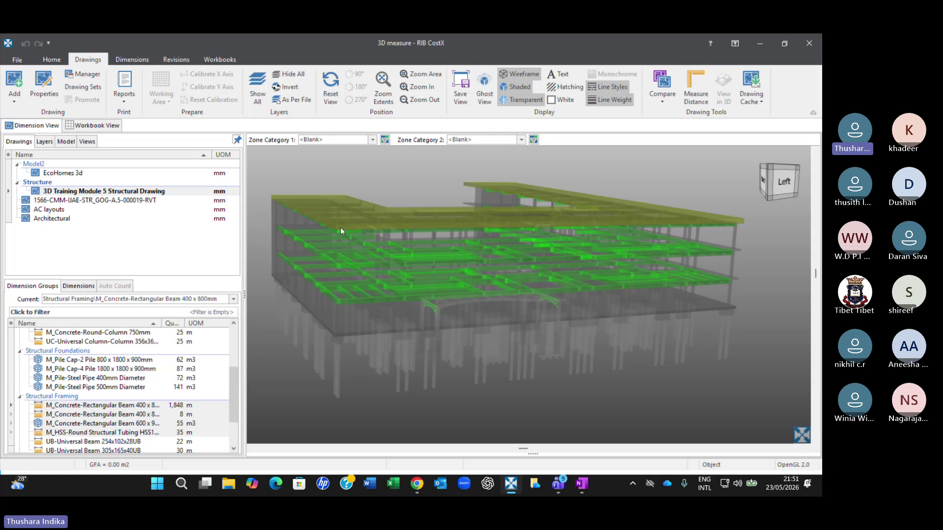
click(203, 416)
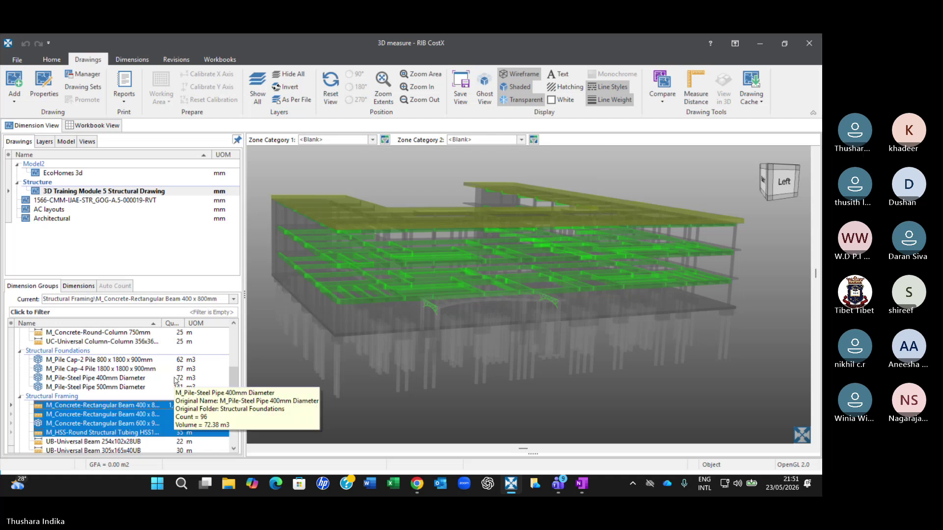
scroll(174, 379, down, 1)
scroll(490, 236, down, 4)
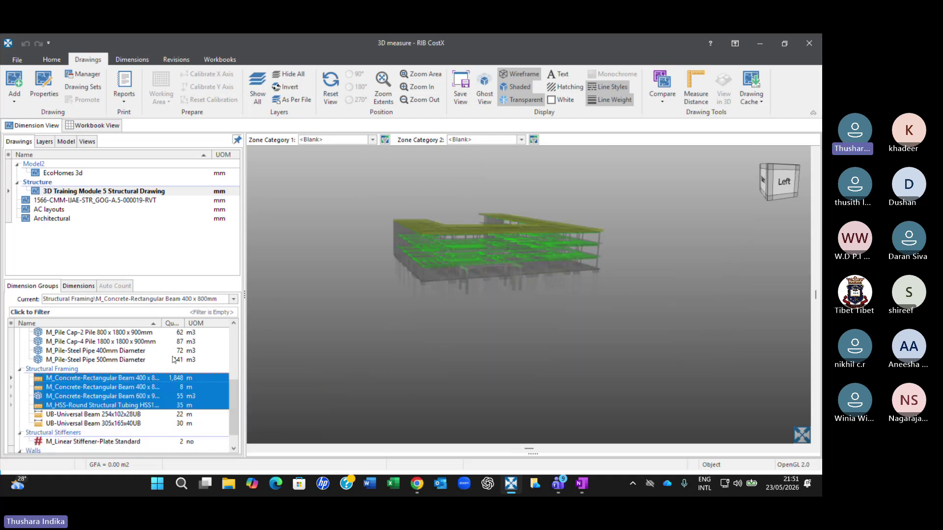
scroll(173, 357, down, 1)
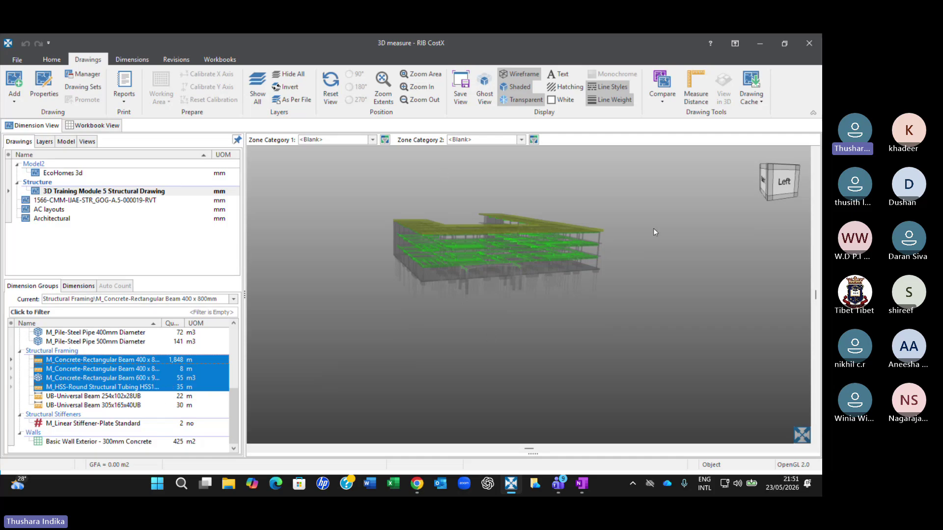
- Examine the highlighted beams in the 3D structure from the side and compare them with the Structural Framing group quantities
click(473, 347)
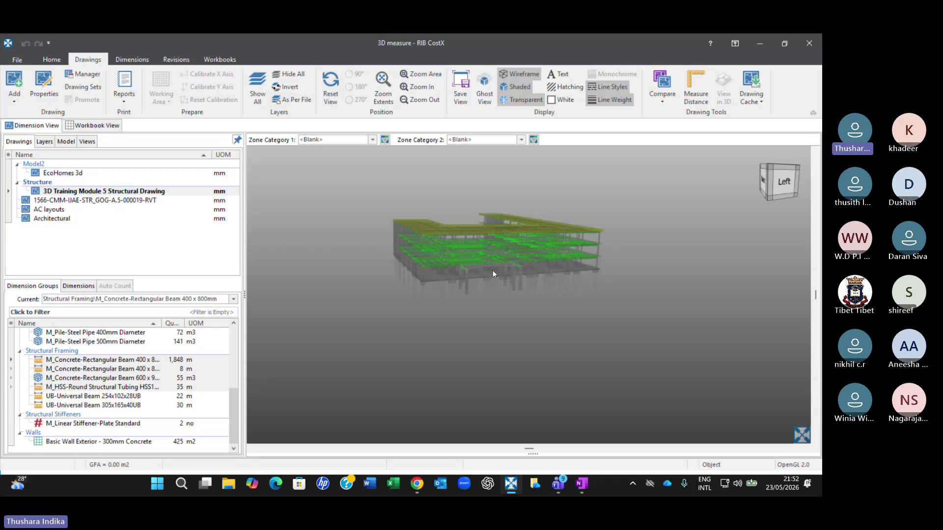
scroll(493, 270, up, 5)
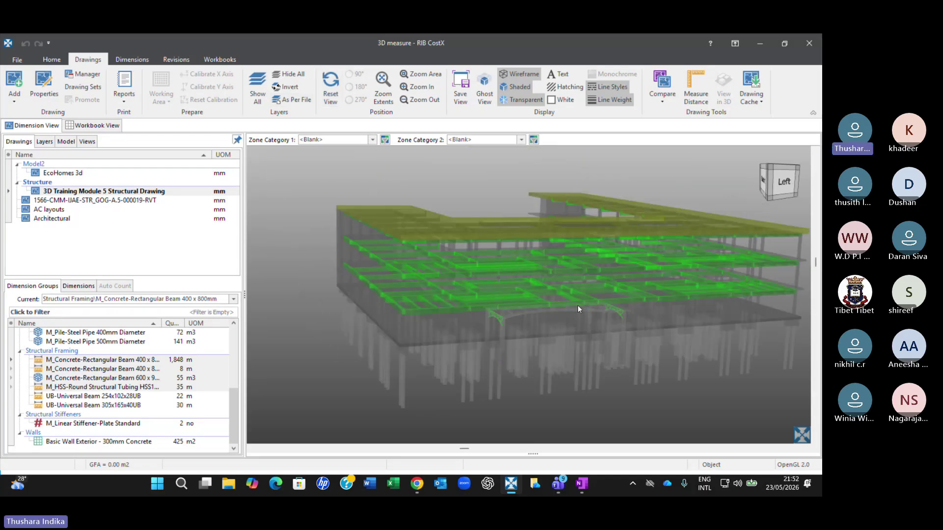
drag(578, 305, 539, 306)
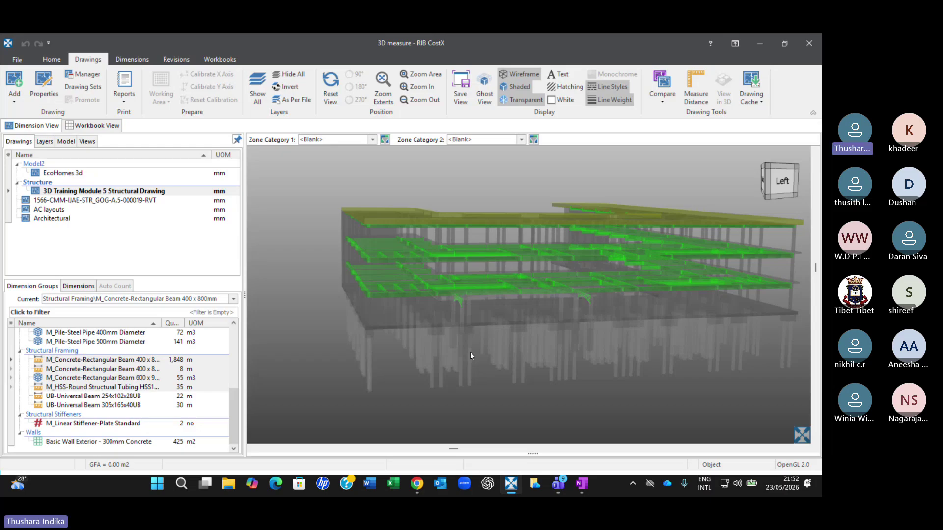
drag(99, 387, 130, 361)
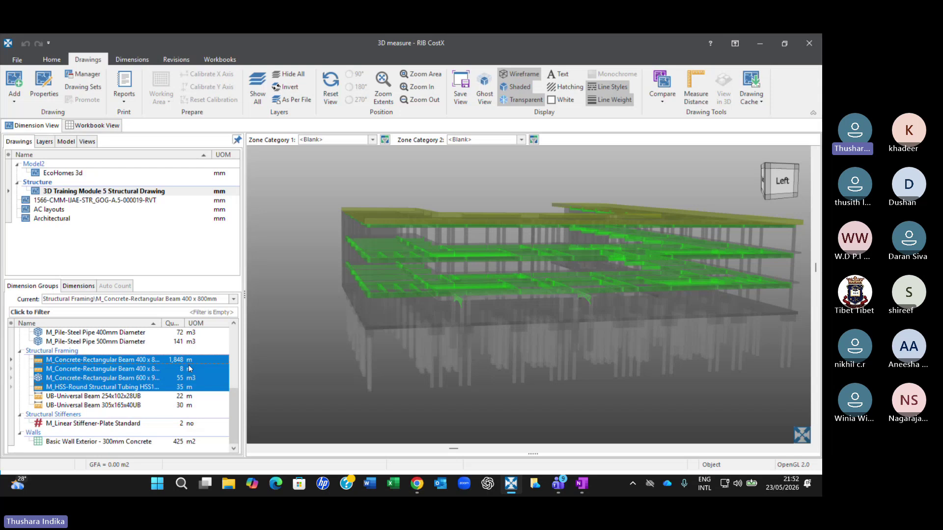
mouse_move(186, 364)
mouse_move(155, 411)
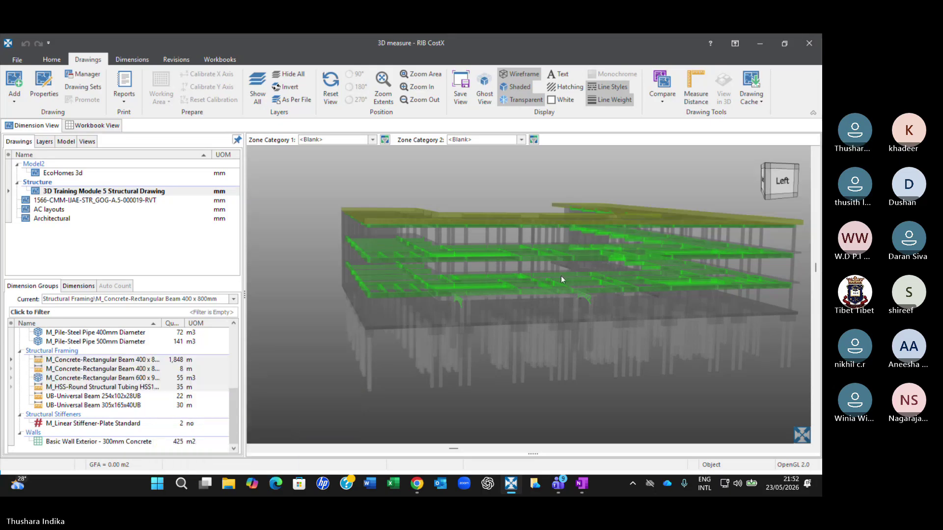
scroll(561, 278, down, 2)
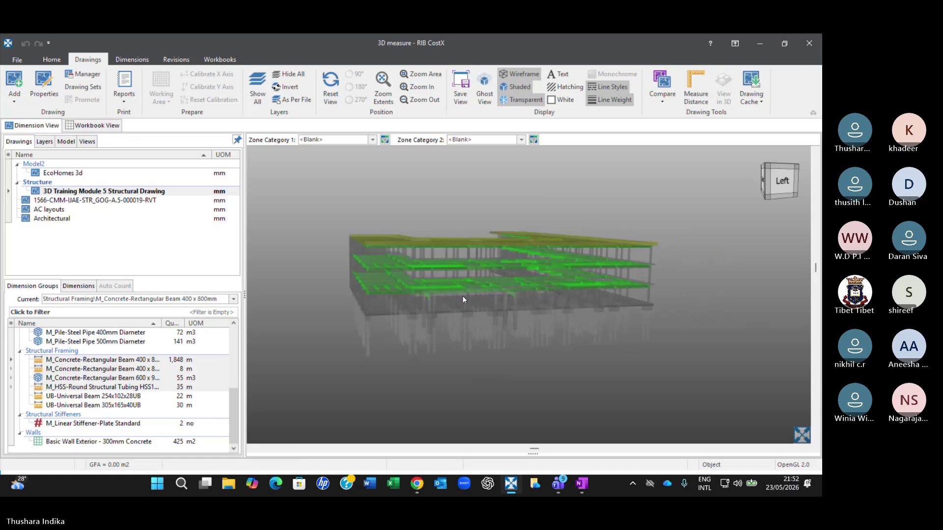
scroll(442, 269, up, 3)
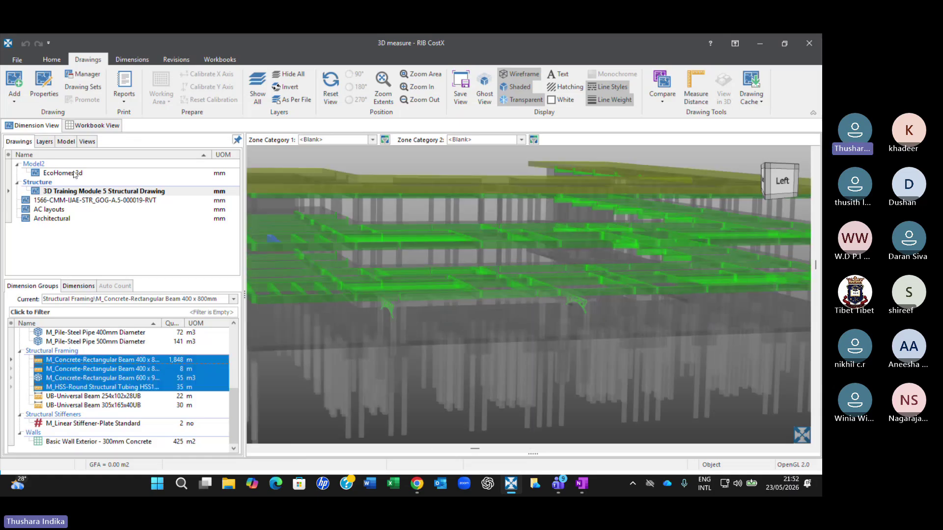
scroll(471, 211, down, 5)
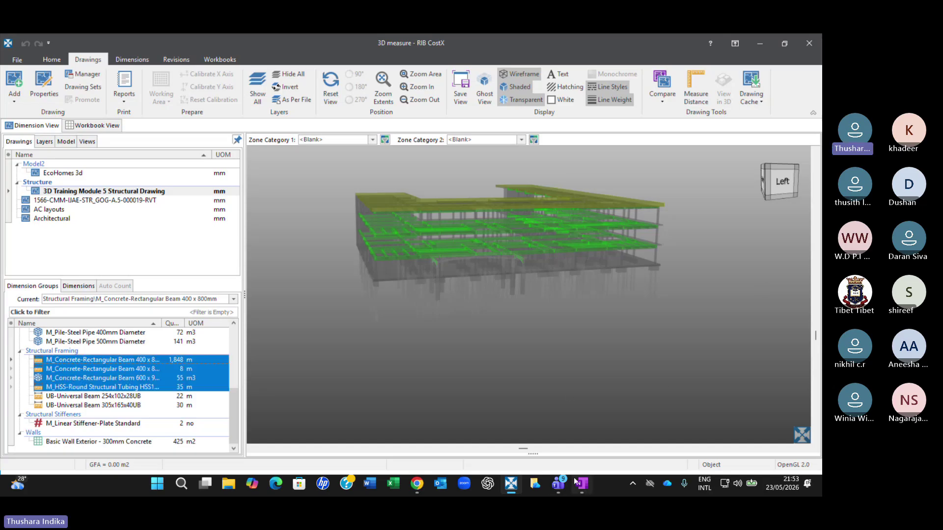
- Check the Teams meeting chat for participants' messages and return to the CostX model
mouse_move(558, 484)
click(553, 456)
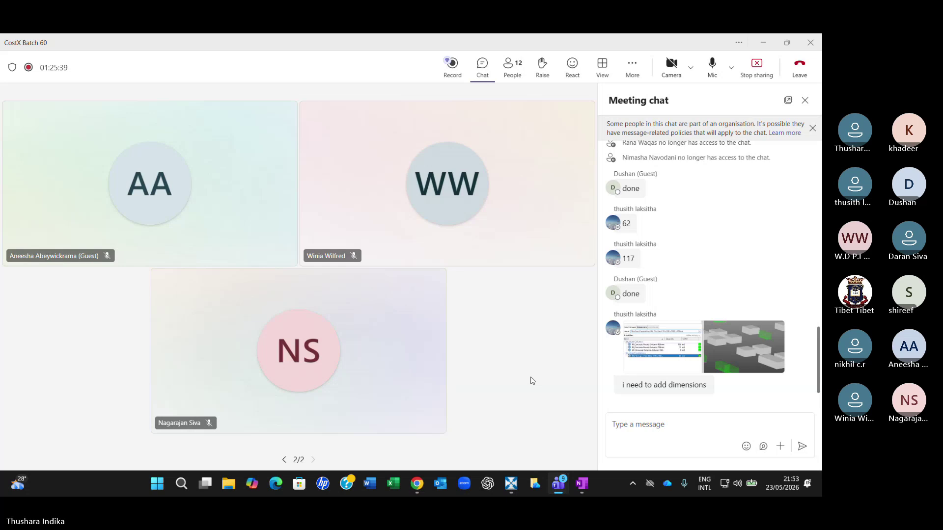
click(510, 482)
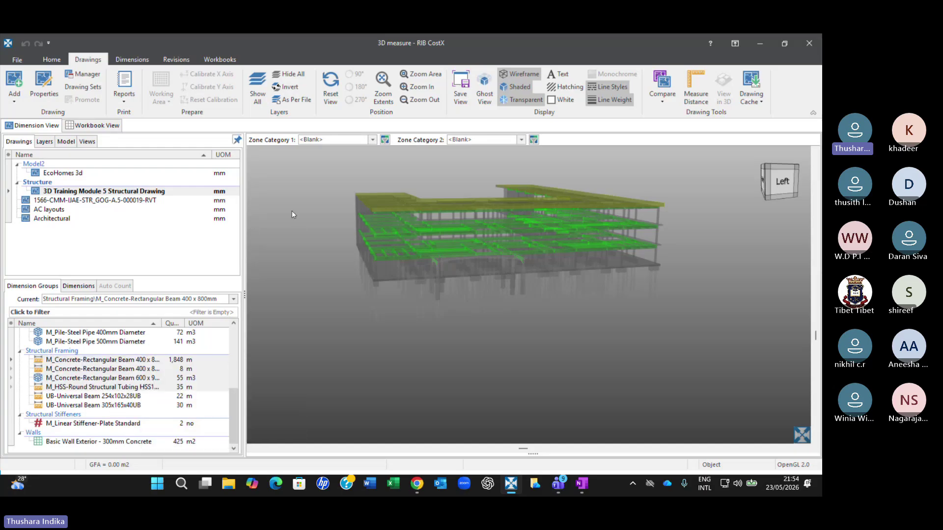
- Start generating a workbook from the dimension groups, broken down by dimension group folder, and include all available zones
click(229, 61)
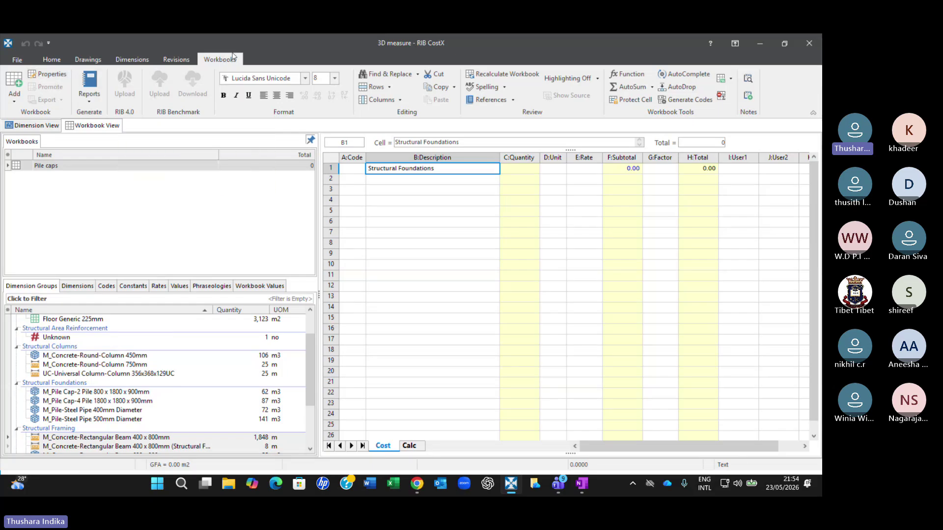
click(13, 104)
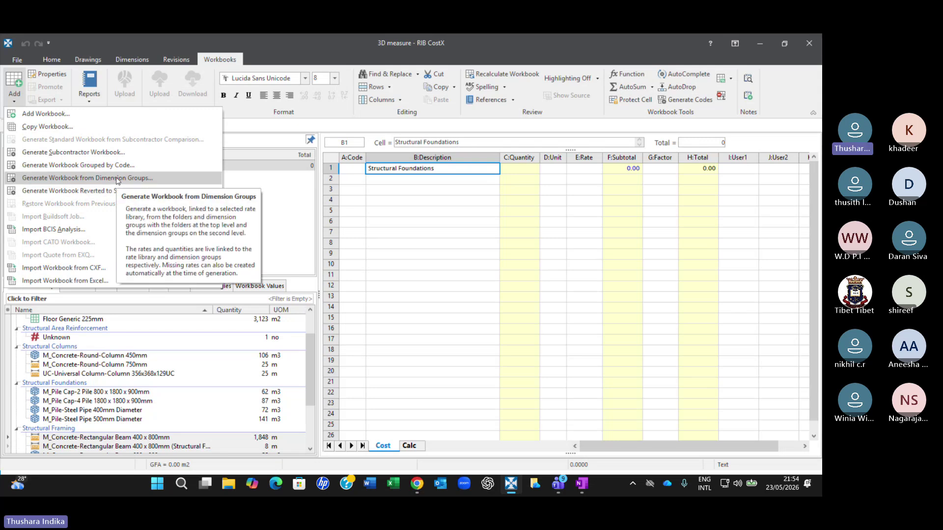
click(76, 179)
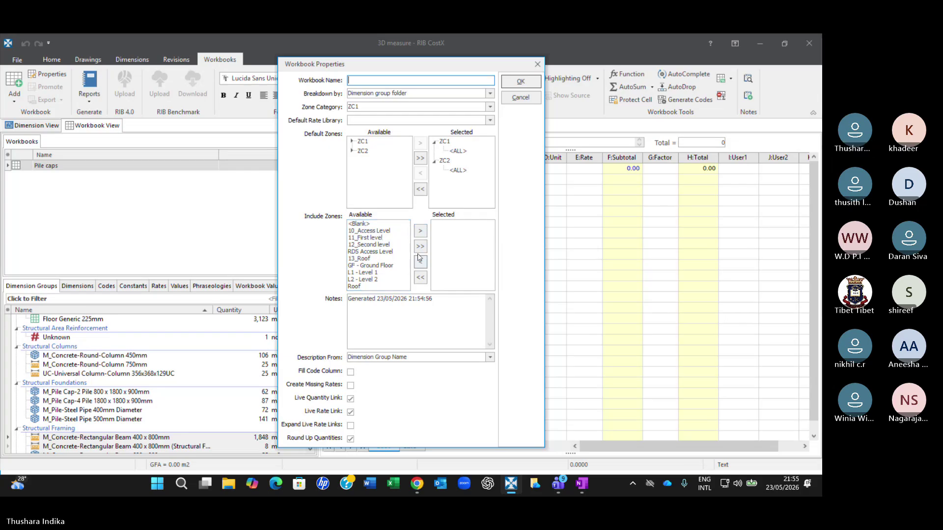
click(385, 231)
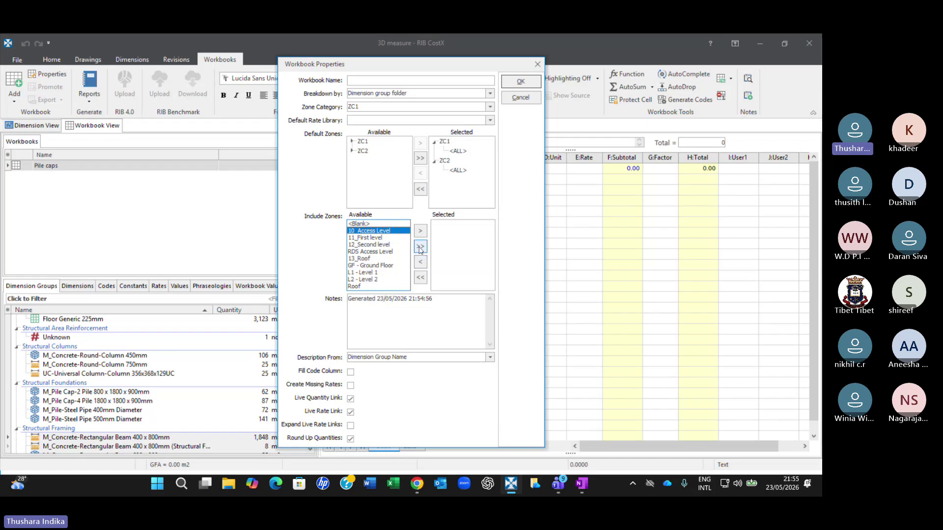
click(420, 247)
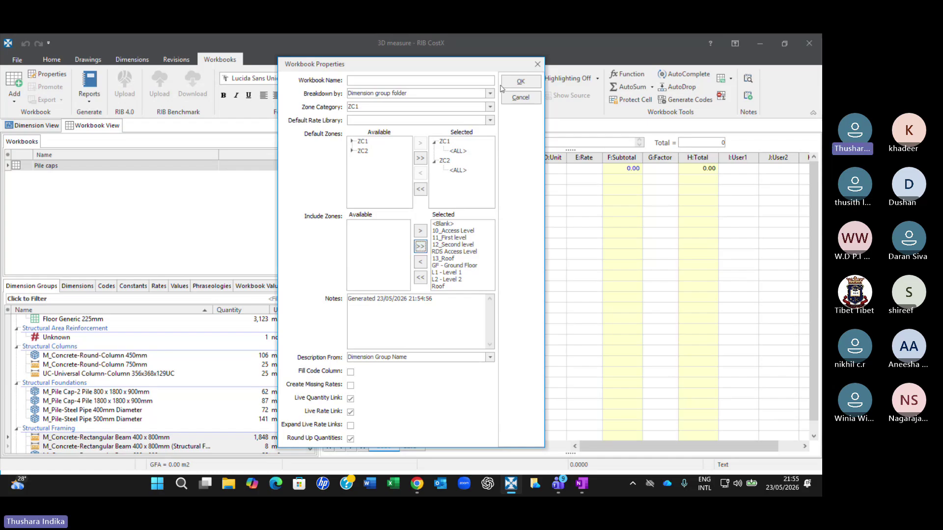
- Name the workbook "Structural BoQ" and generate it
click(522, 81)
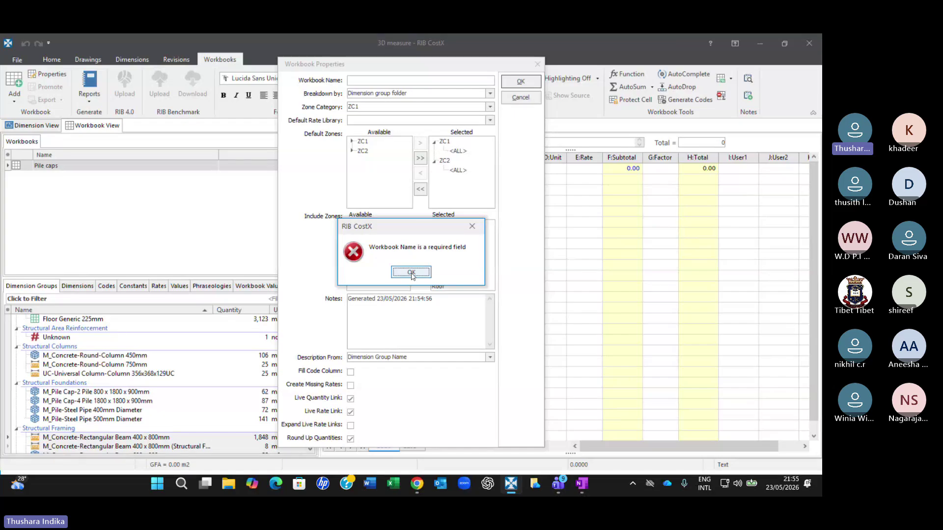
click(413, 273)
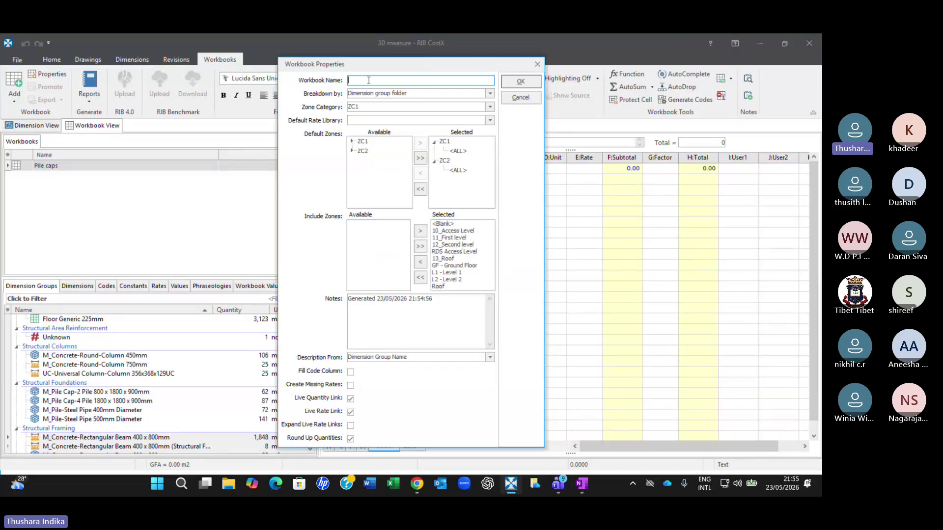
text(Structure)
key(BackSpace)
text(al BoQ)
click(519, 81)
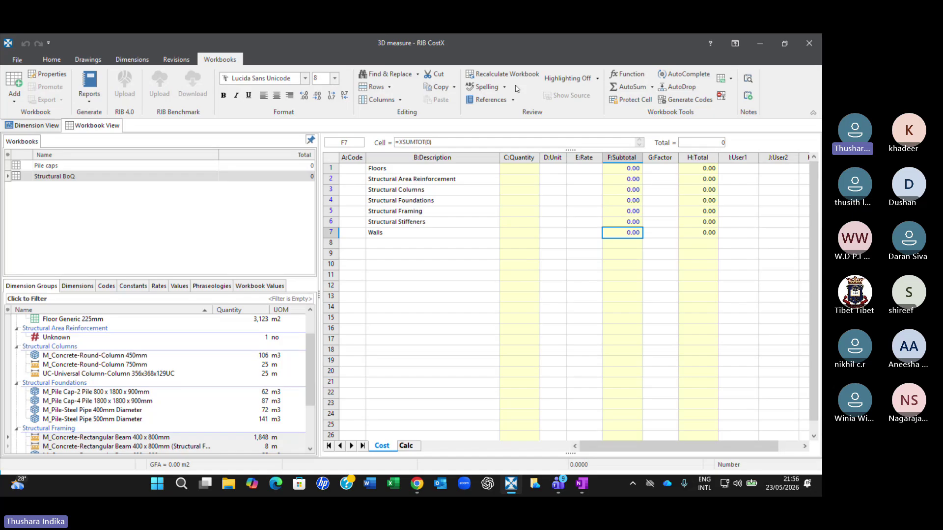
- Look through the generated workbook's description rows from Floors down to Structural Stiffeners
click(412, 168)
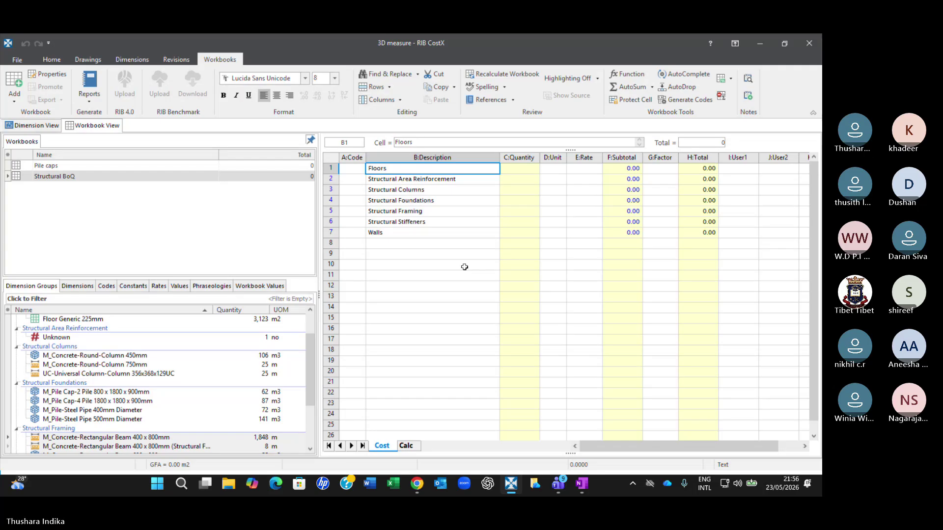
key(Down)
key(Down)
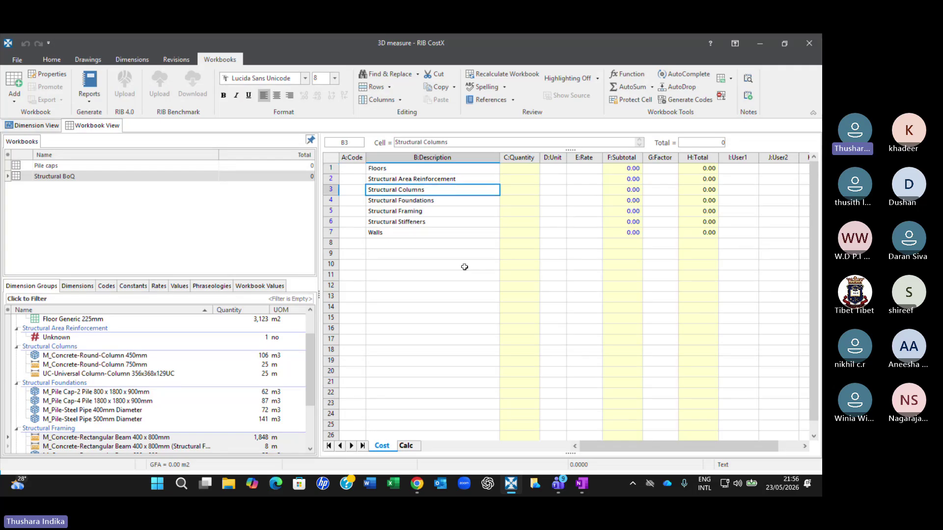
key(Up)
key(Down)
key(Down)
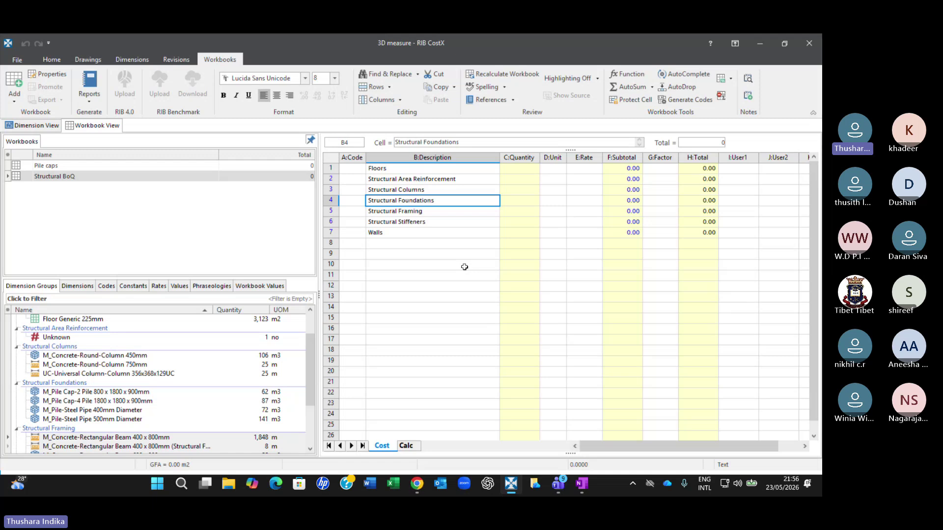
key(Down)
key(Down)
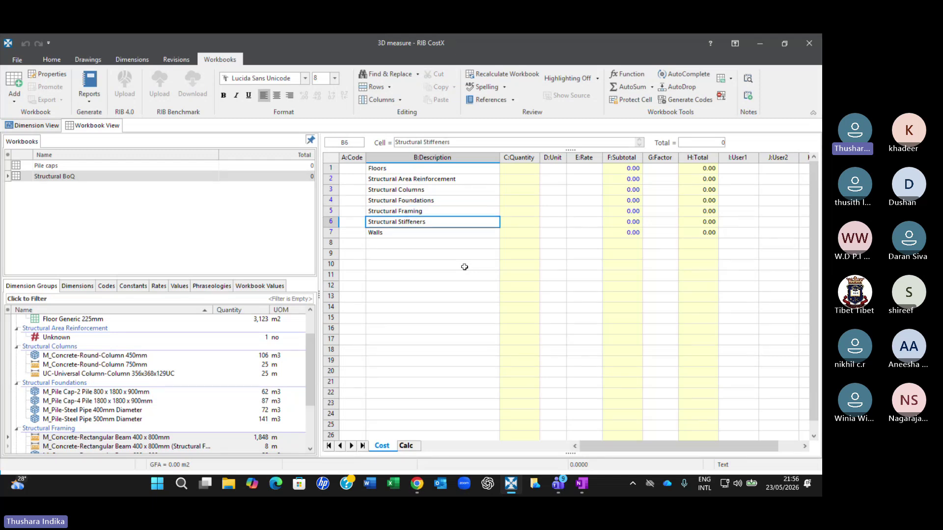
- Open the Floors breakdown and examine the descriptions and quantity formulas of the 150mm concrete and 400mm deck floors
key(Down)
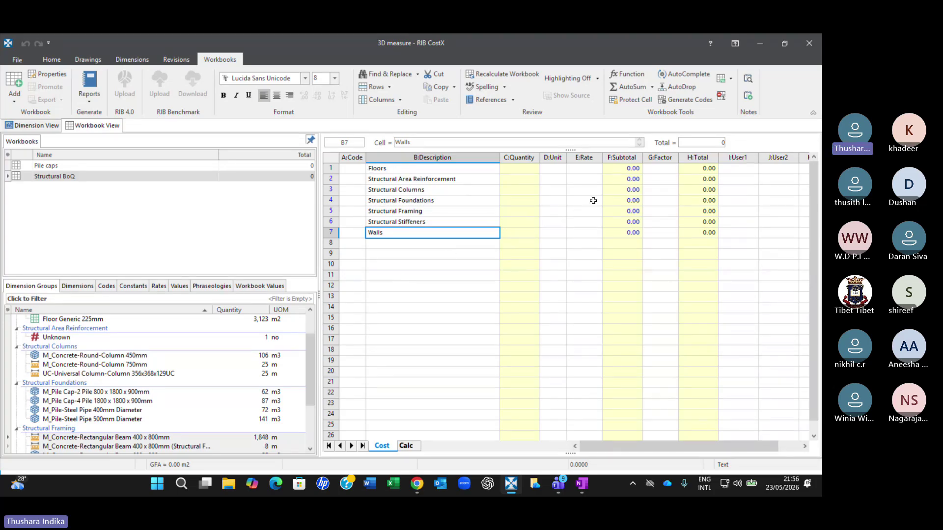
double_click(626, 168)
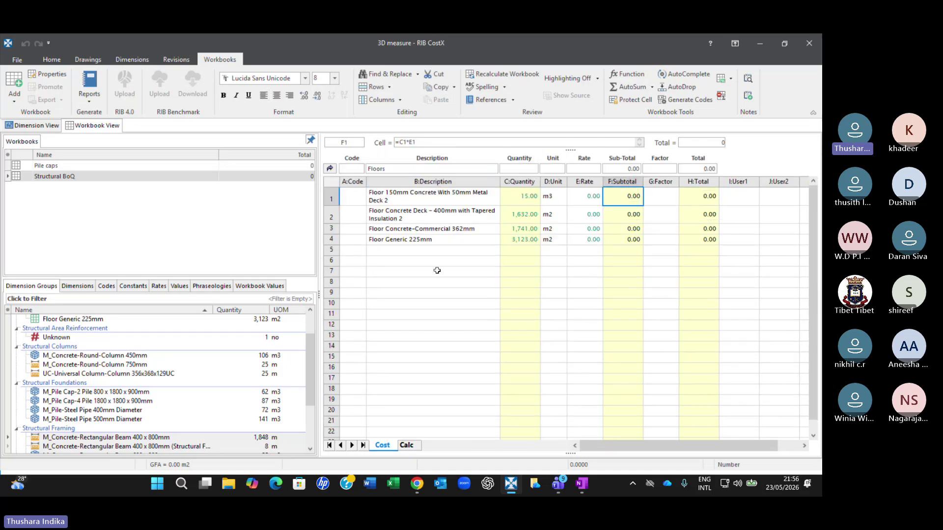
click(330, 168)
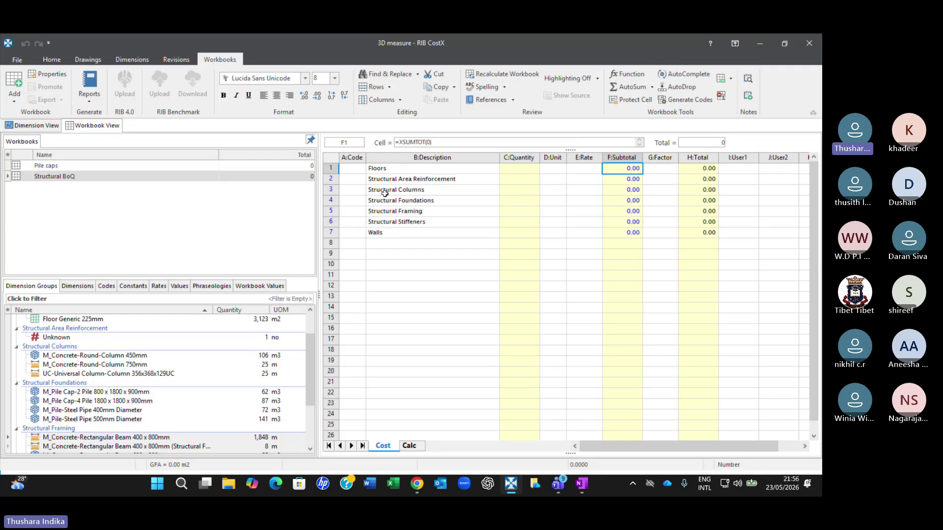
double_click(634, 169)
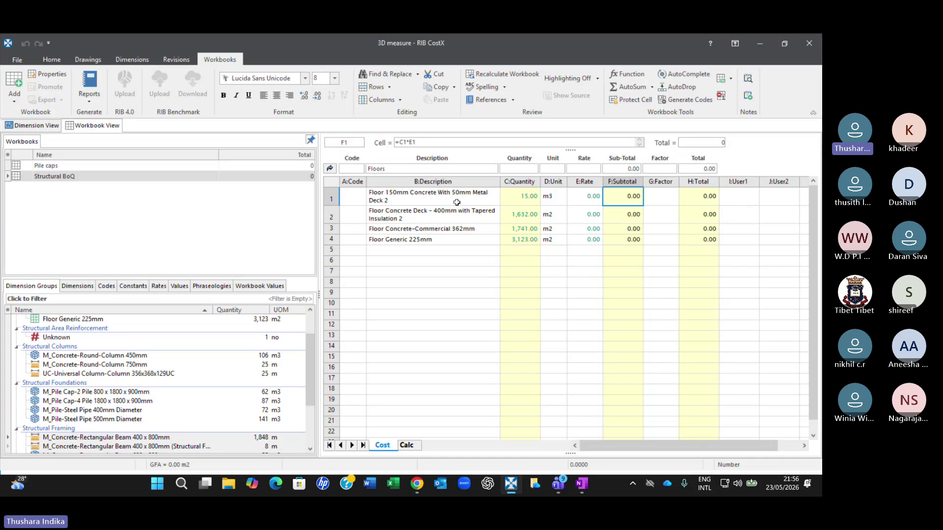
click(407, 199)
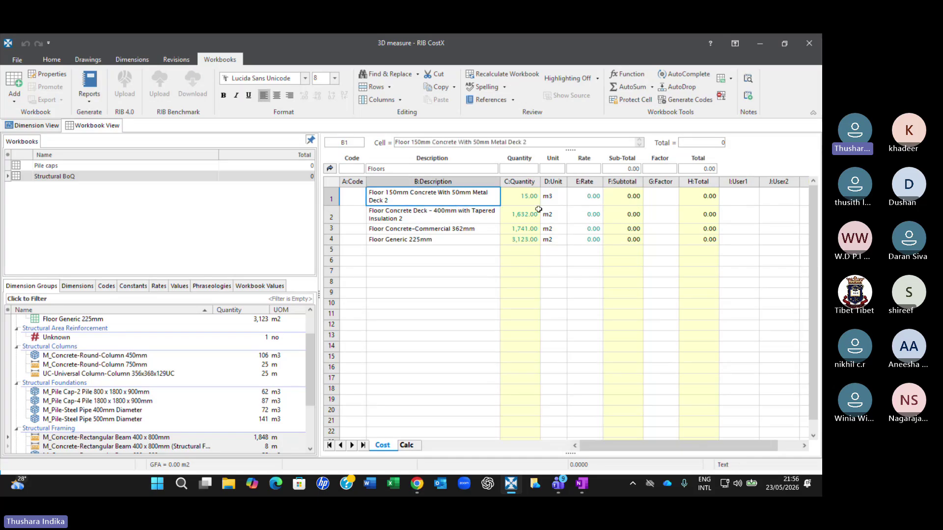
click(525, 199)
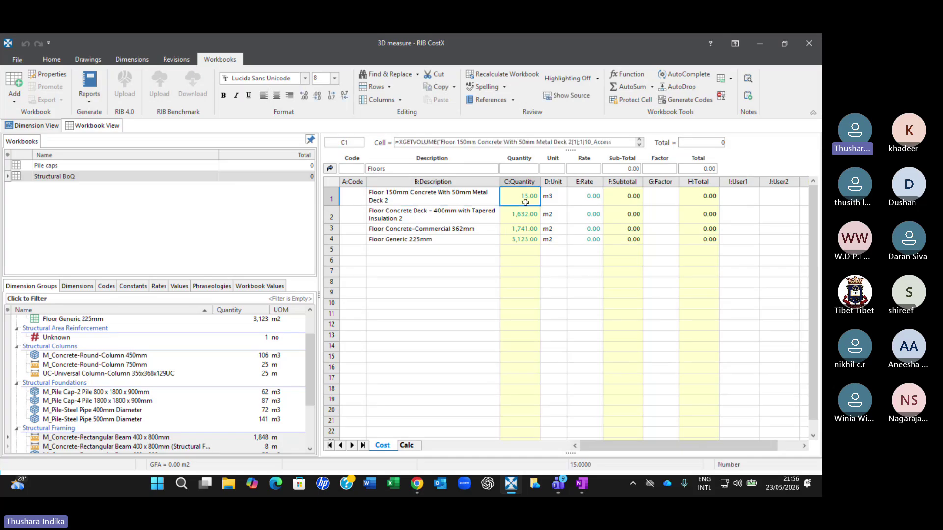
click(435, 215)
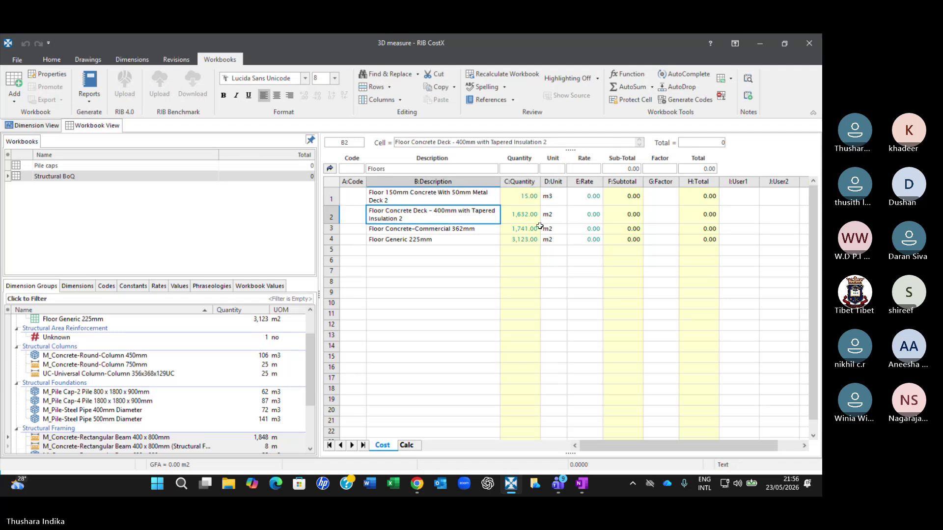
click(526, 215)
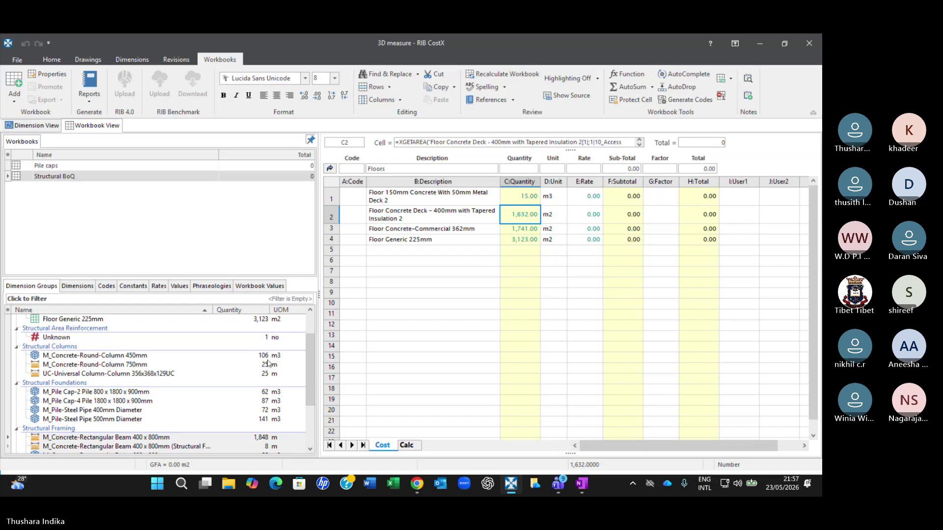
- Compare the Floors rows' quantities and units with the dimension groups, and return to the workbook's main level
mouse_move(268, 364)
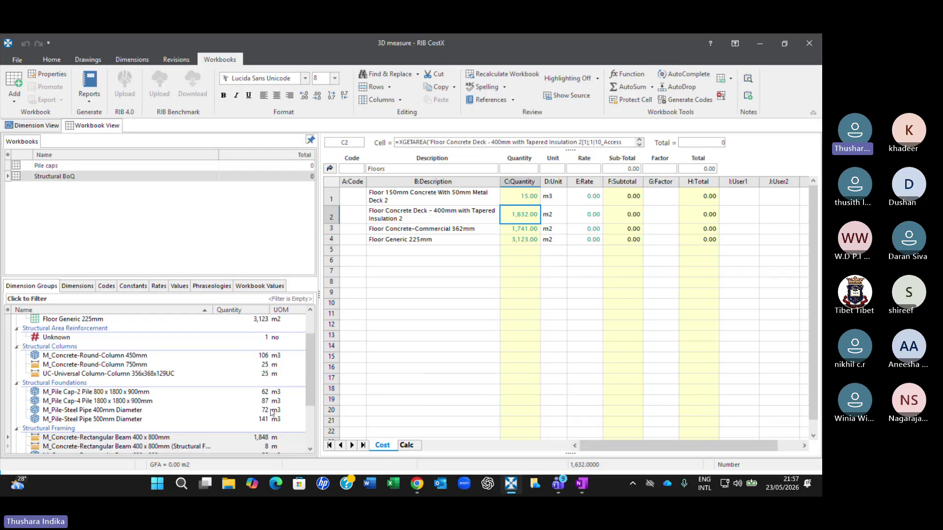
scroll(115, 386, down, 1)
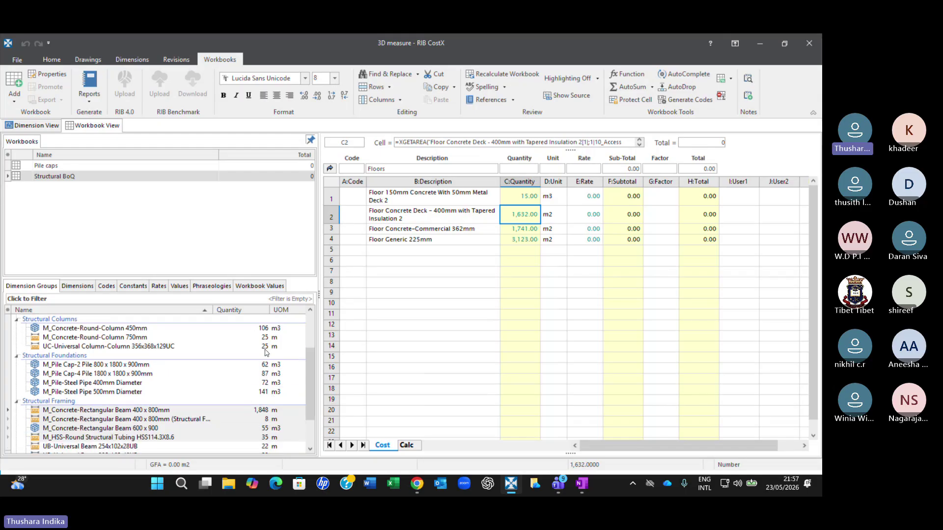
scroll(265, 352, up, 3)
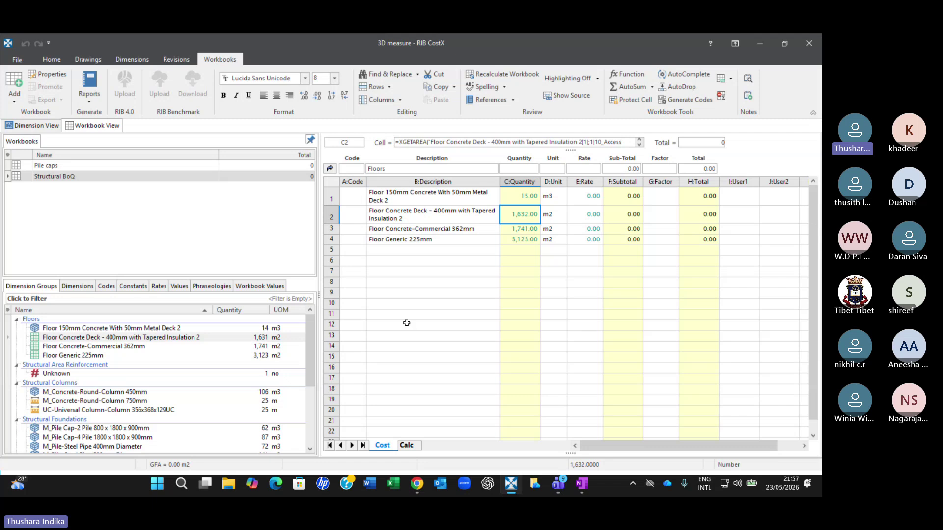
click(553, 215)
click(528, 216)
click(558, 214)
click(553, 230)
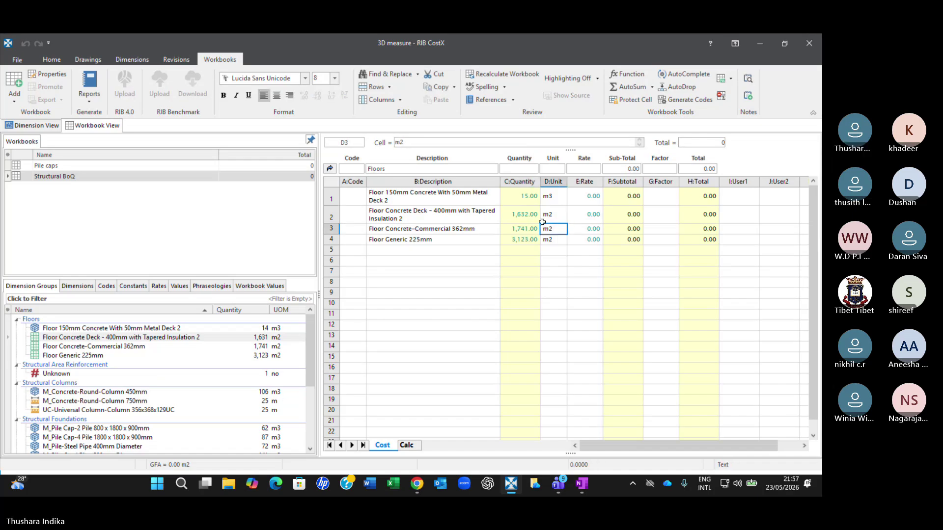
click(330, 170)
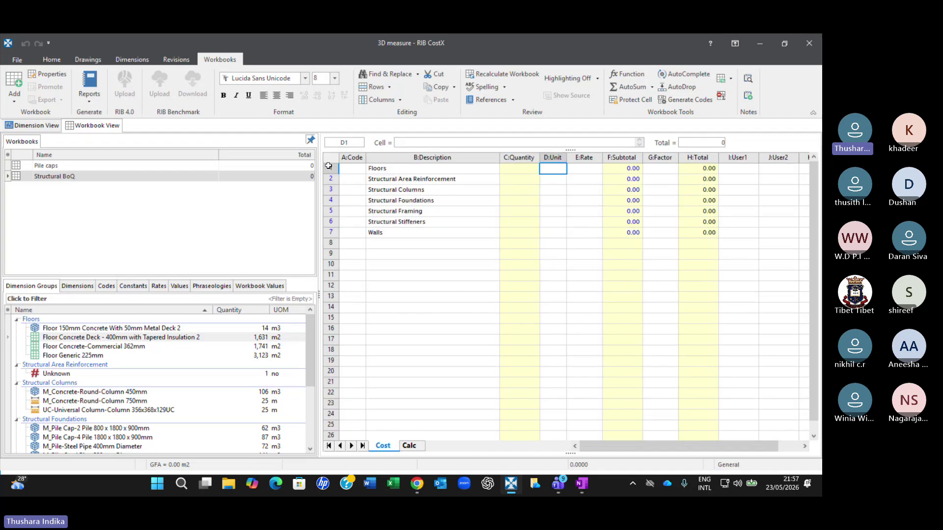
- In the Structural Columns breakdown, overwrite the 450mm round column's description with the sample text "ehfulkehfe ifjilj gdsjgod;k/g"
click(627, 192)
double_click(627, 192)
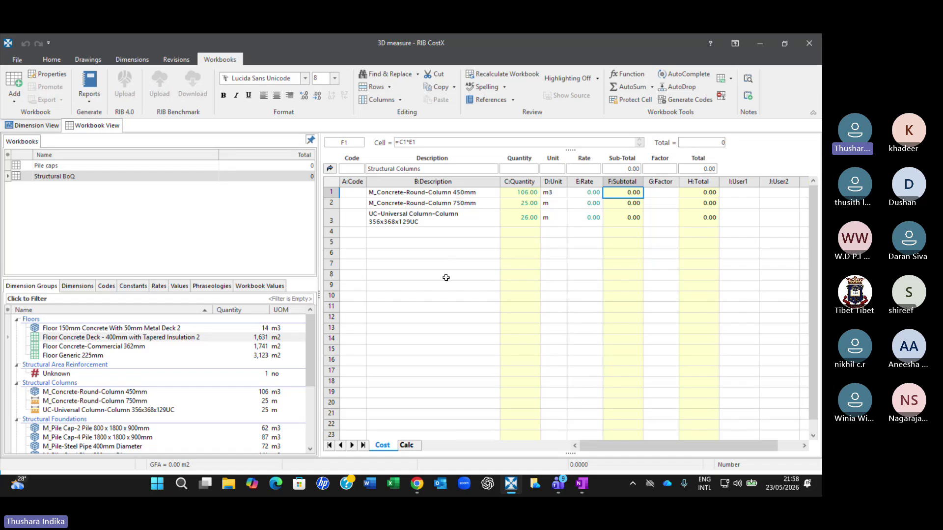
click(436, 193)
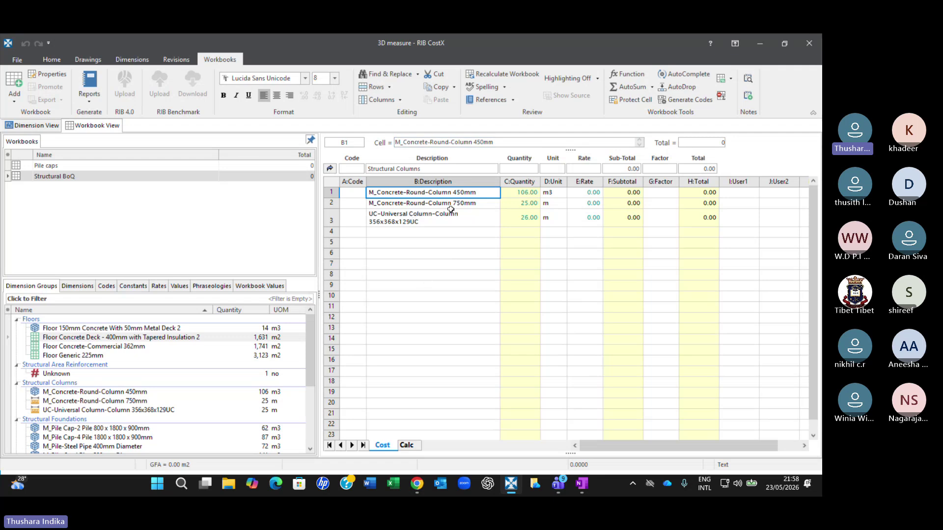
text(ehfulkehfe)
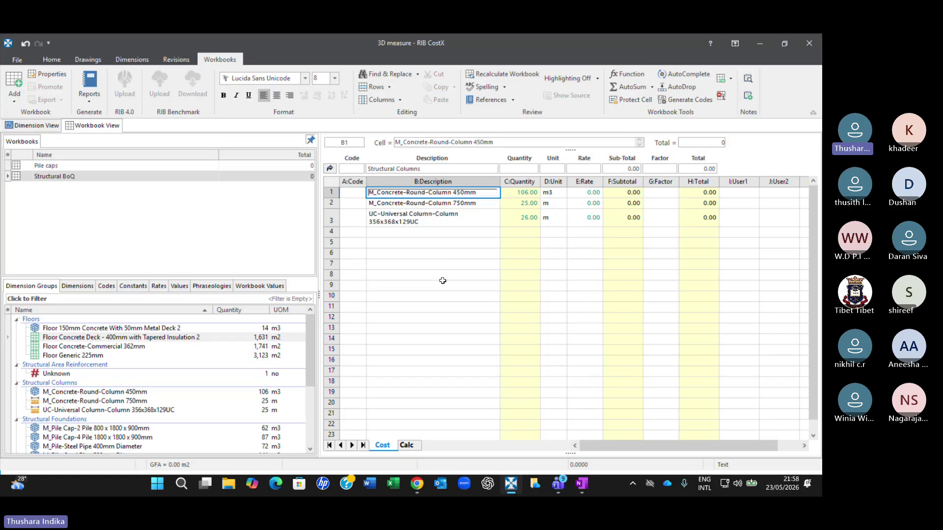
text( if)
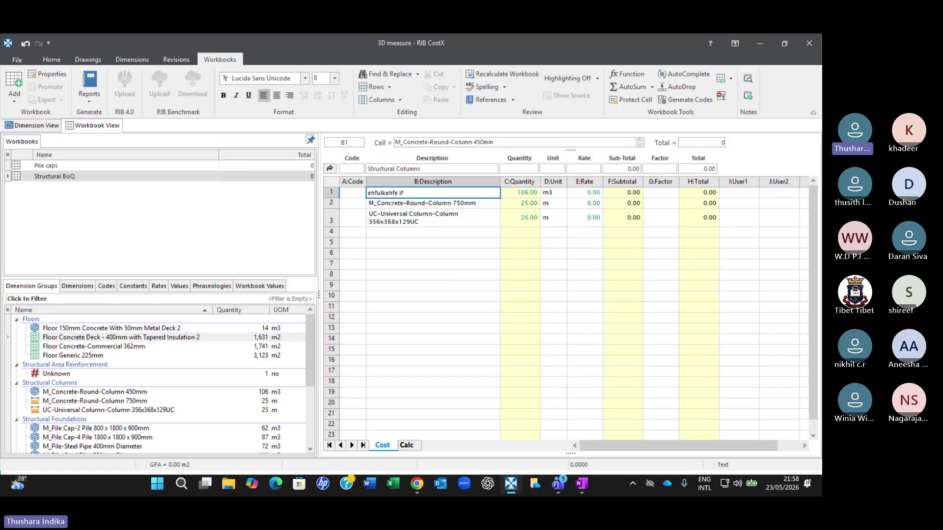
text(jilj gdsjgod;k/g)
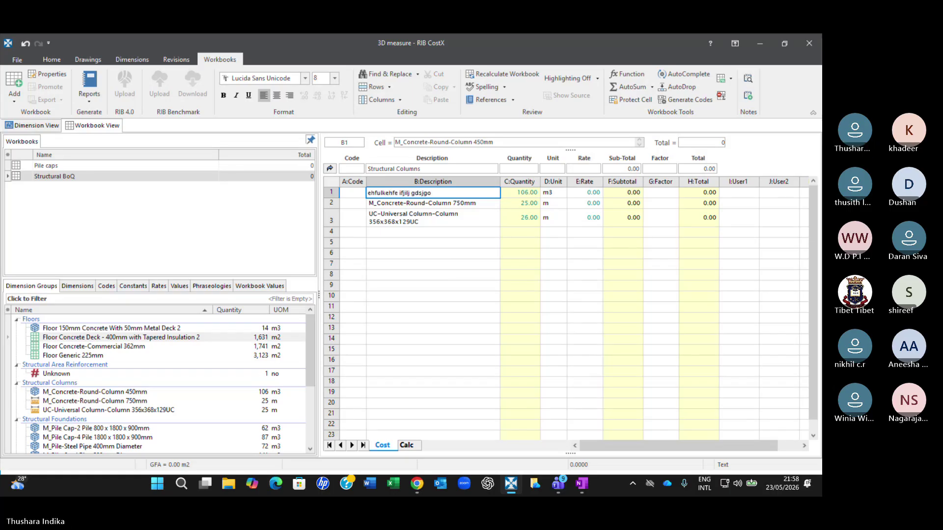
click(370, 326)
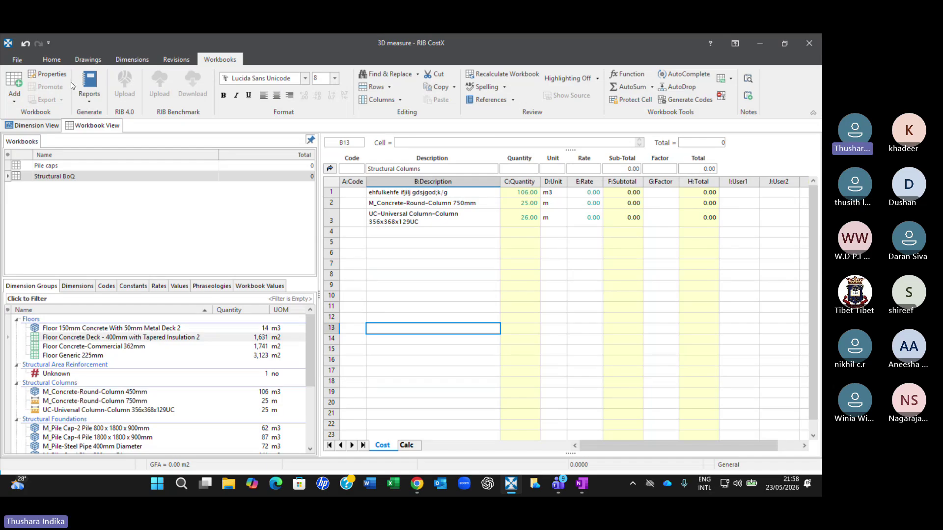
- Undo the column description change and return to the workbook's main level
click(27, 44)
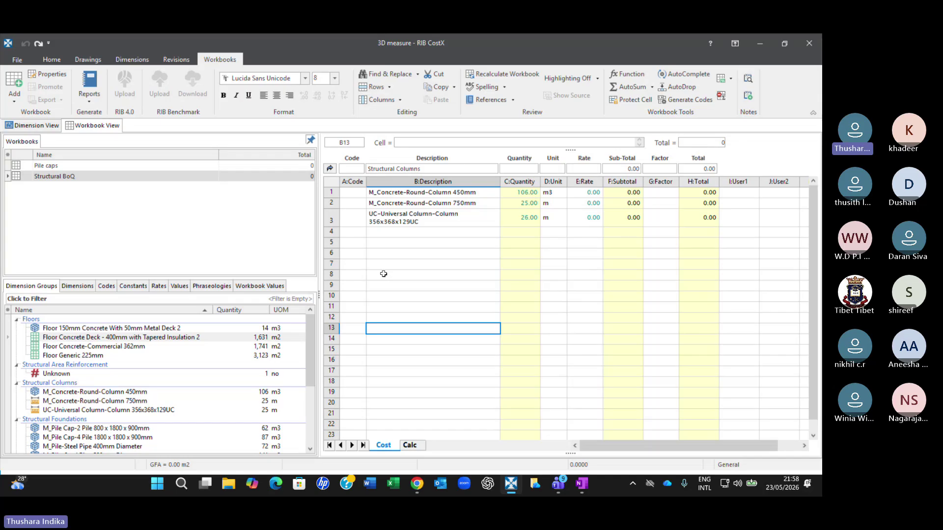
click(330, 170)
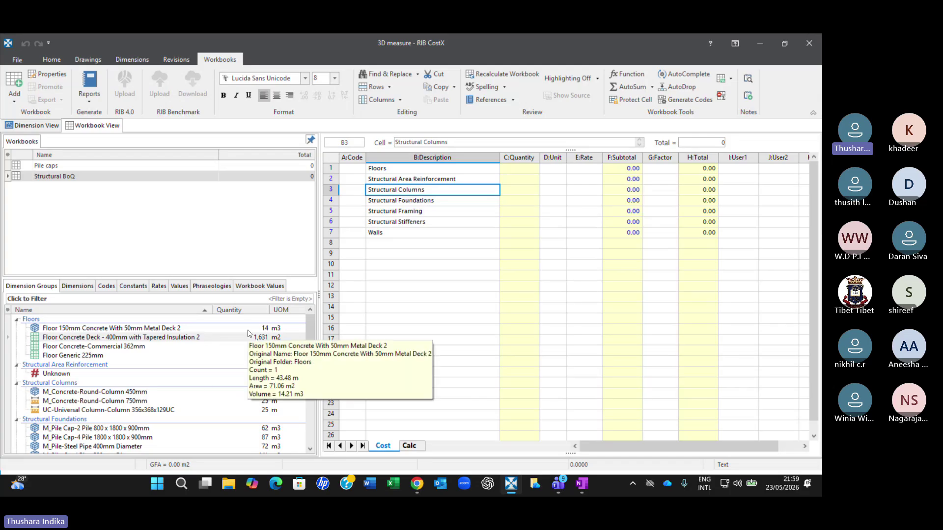
- Inspect the default display options in the properties of the Floor Concrete Deck - 400mm dimension group and close them without changes
mouse_move(254, 341)
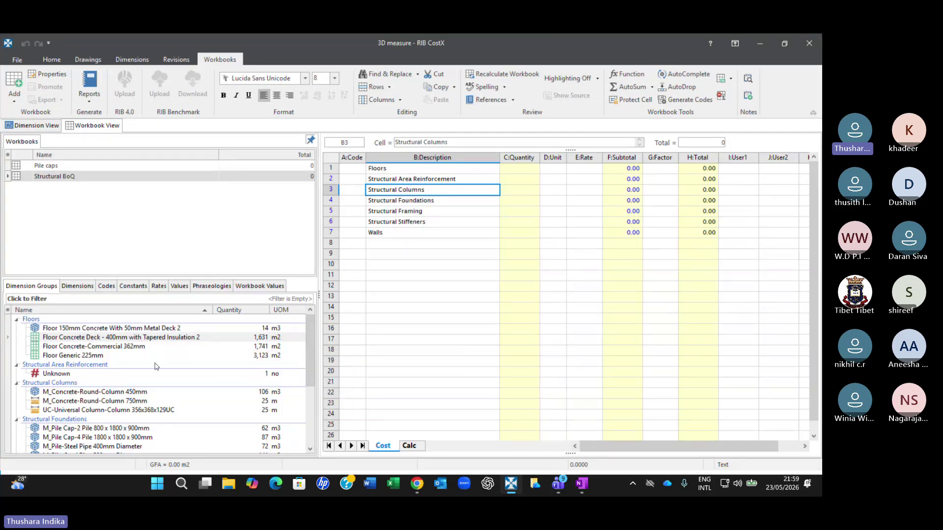
click(261, 339)
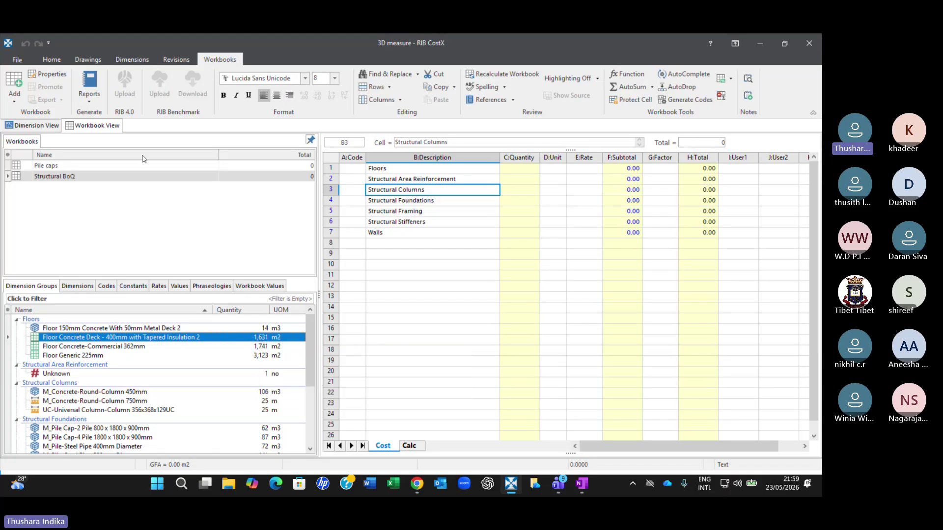
click(128, 59)
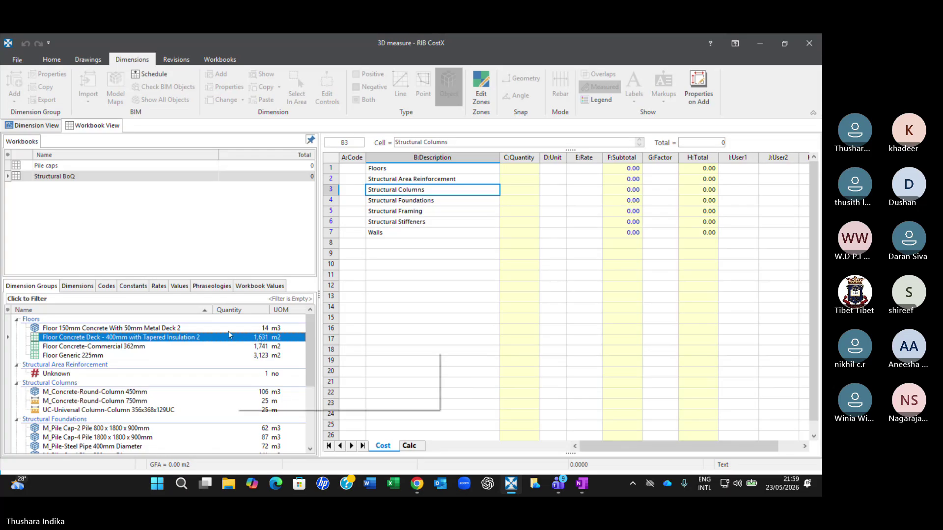
click(33, 125)
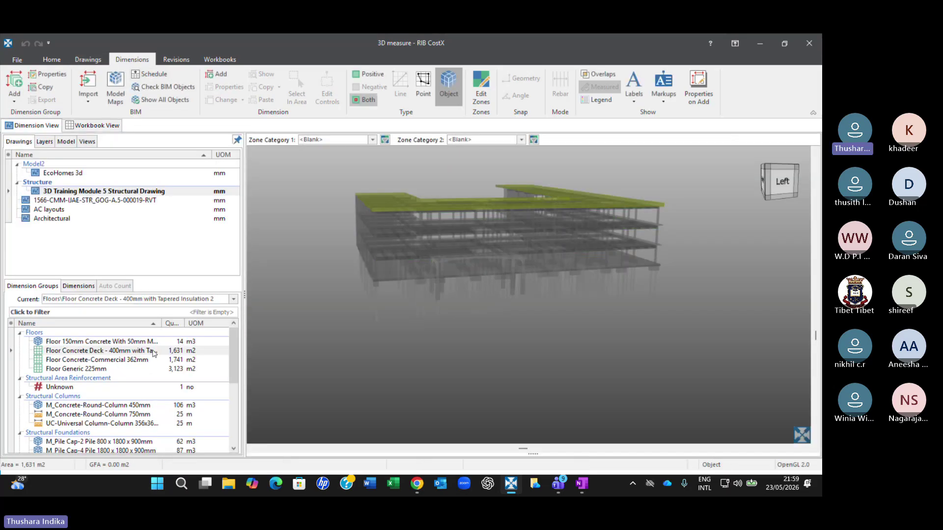
click(156, 351)
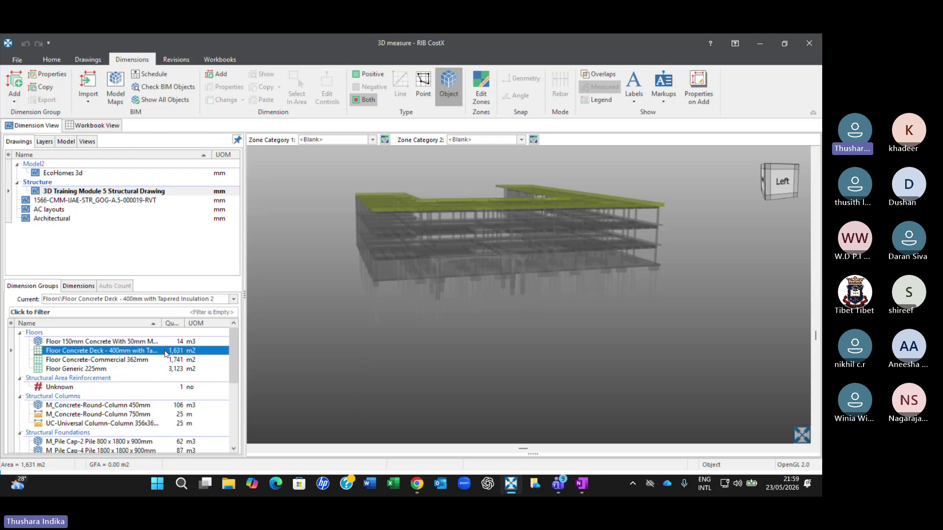
double_click(164, 352)
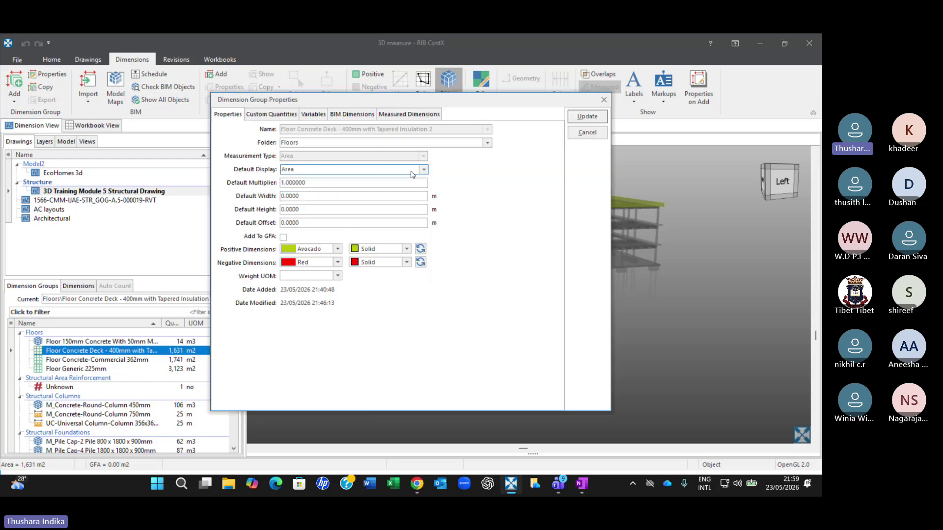
click(304, 170)
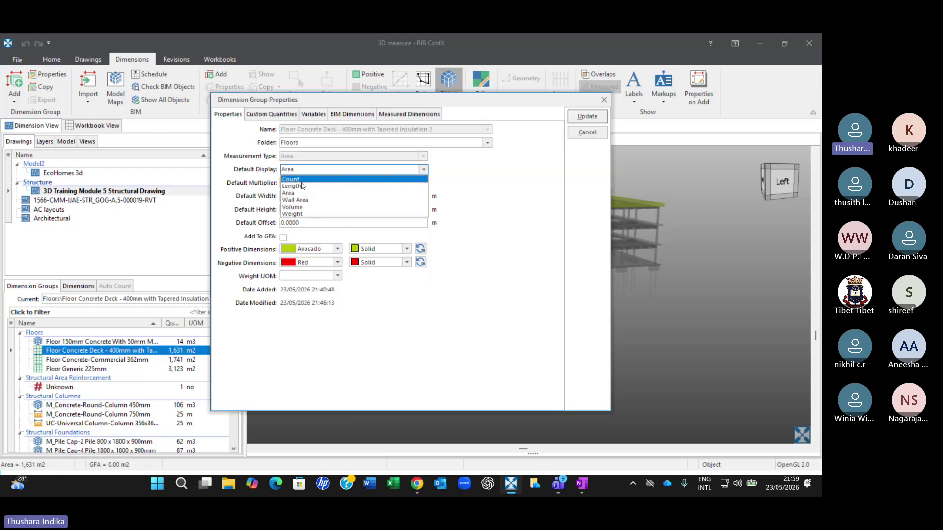
click(604, 100)
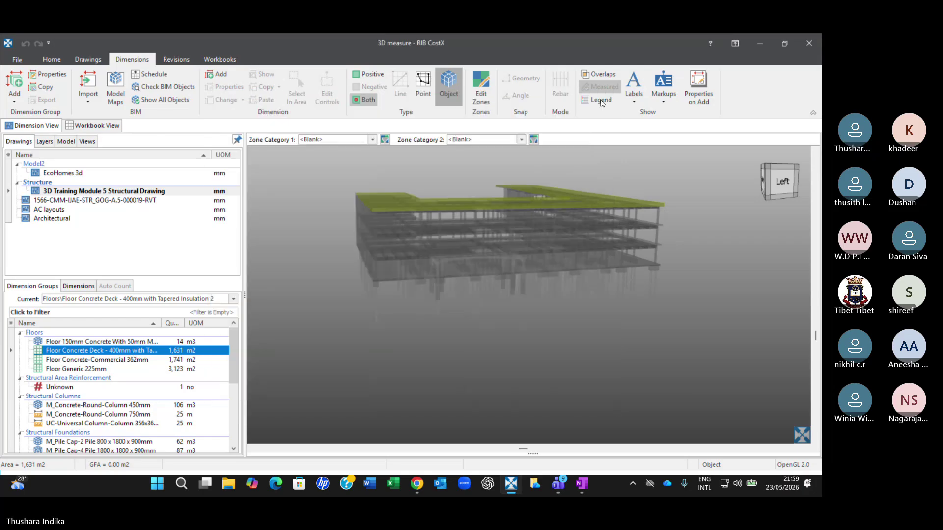
- Remove the "Pile caps" workbook from the project
click(93, 125)
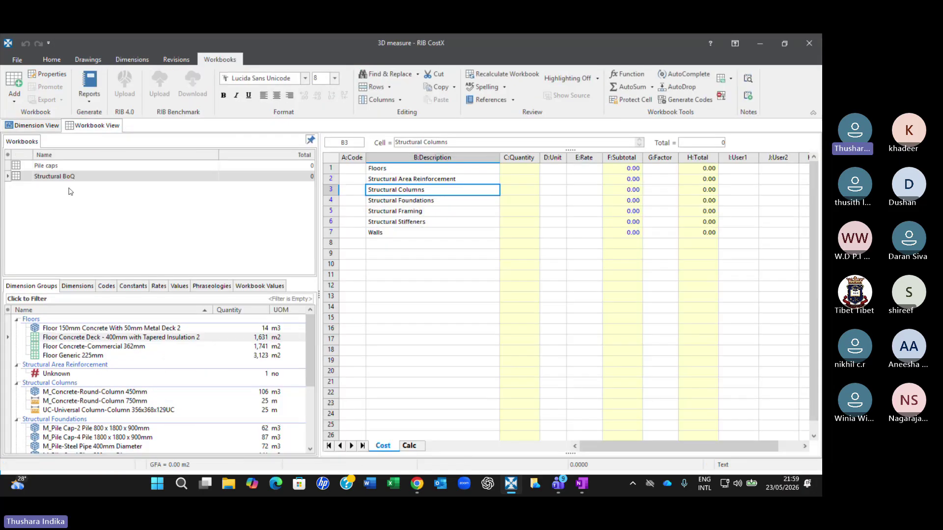
click(52, 168)
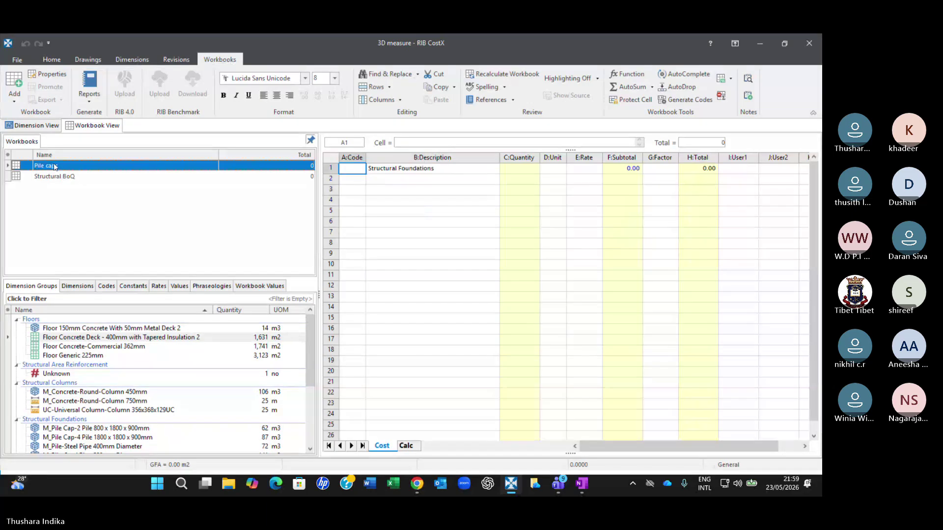
right_click(53, 165)
click(99, 239)
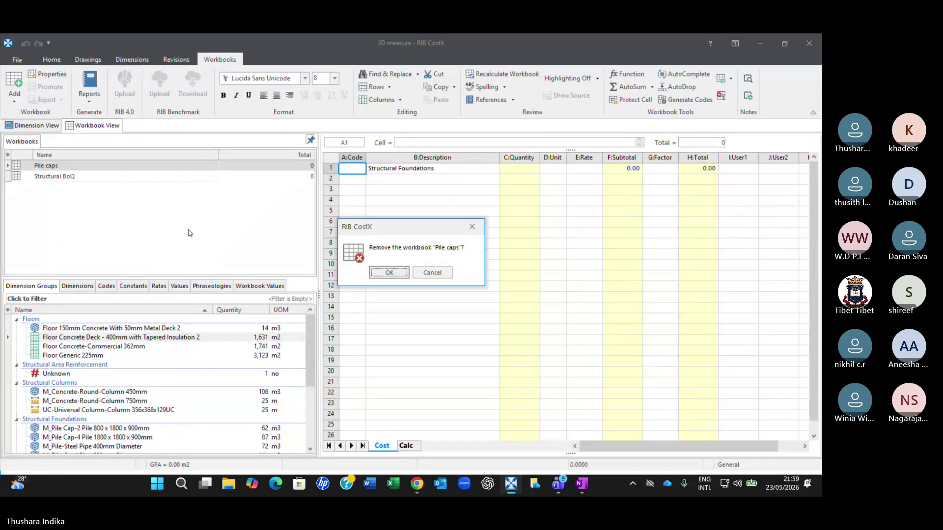
click(401, 276)
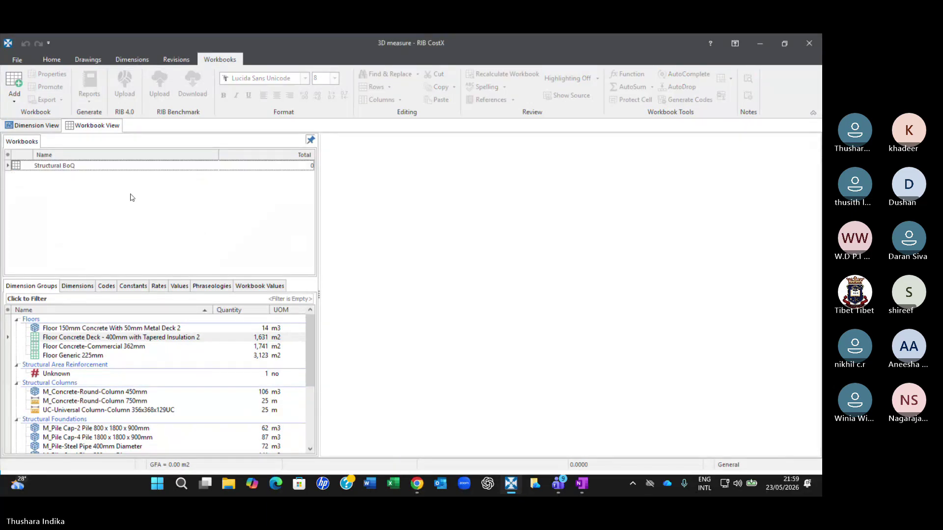
- Show the 3D structural model briefly and reopen the "Structural BoQ" workbook
click(42, 127)
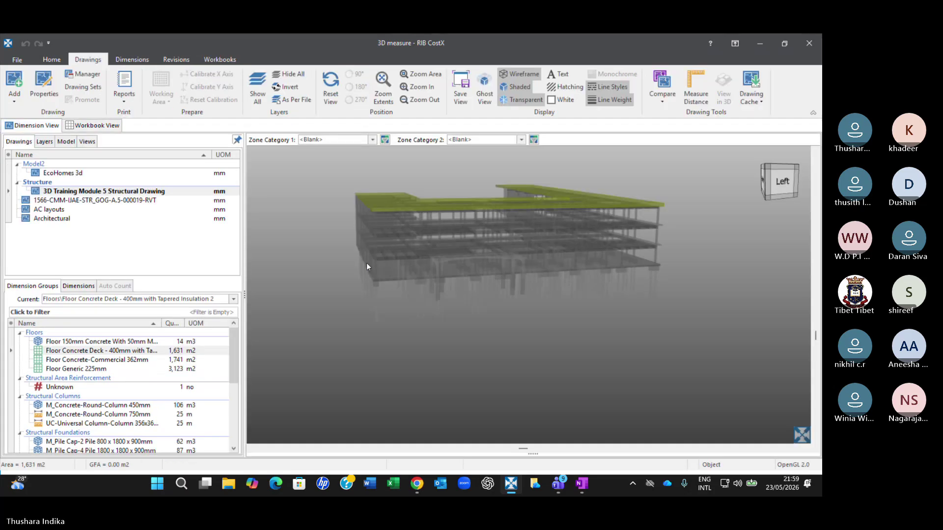
click(80, 129)
click(60, 167)
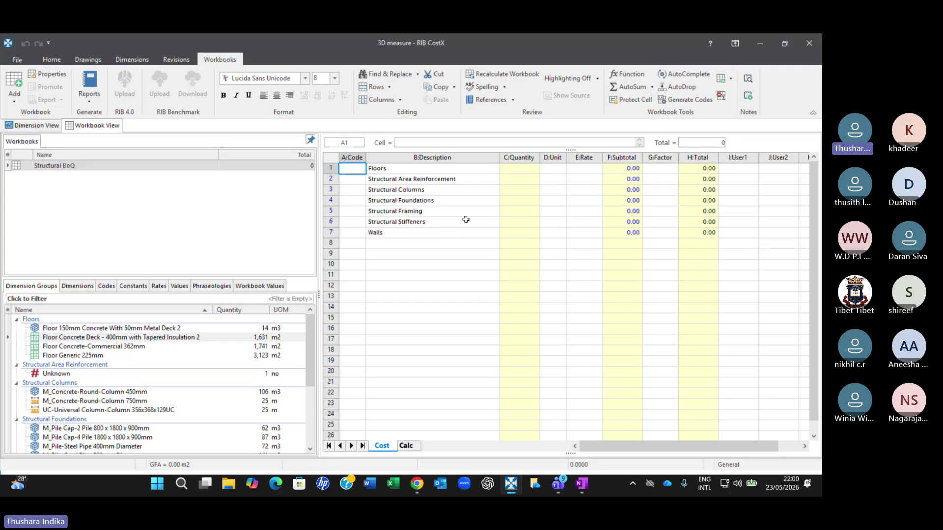
- Open the Floors section, inspect the first item's rate formula and the available rate libraries, and return to the workbook's main level
double_click(625, 169)
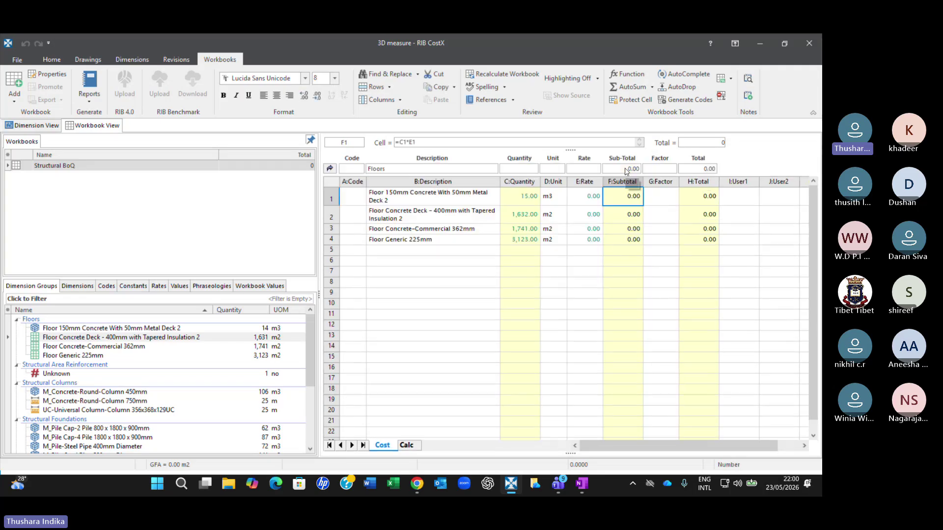
click(586, 202)
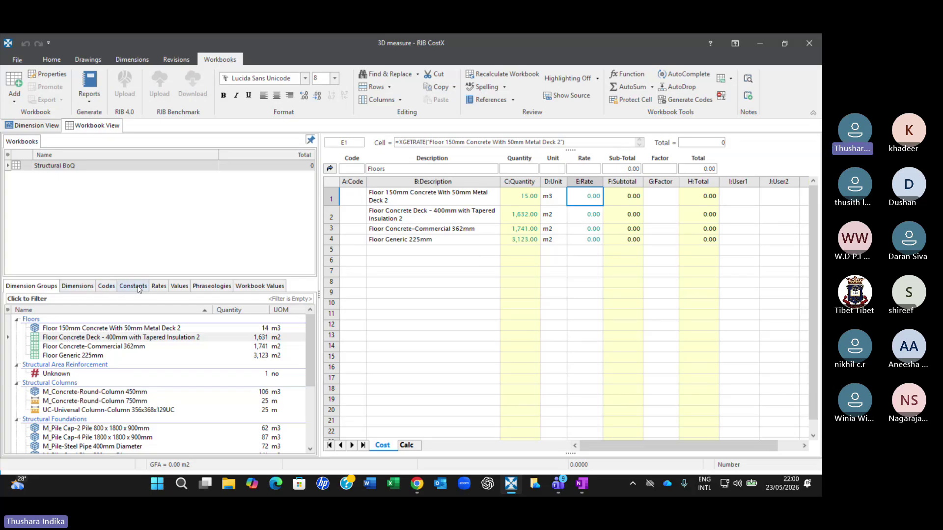
click(159, 285)
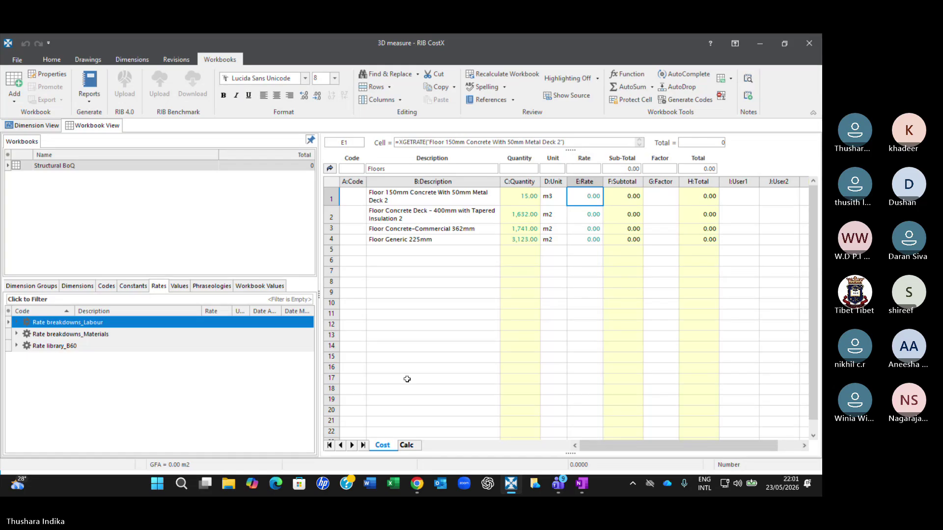
click(329, 169)
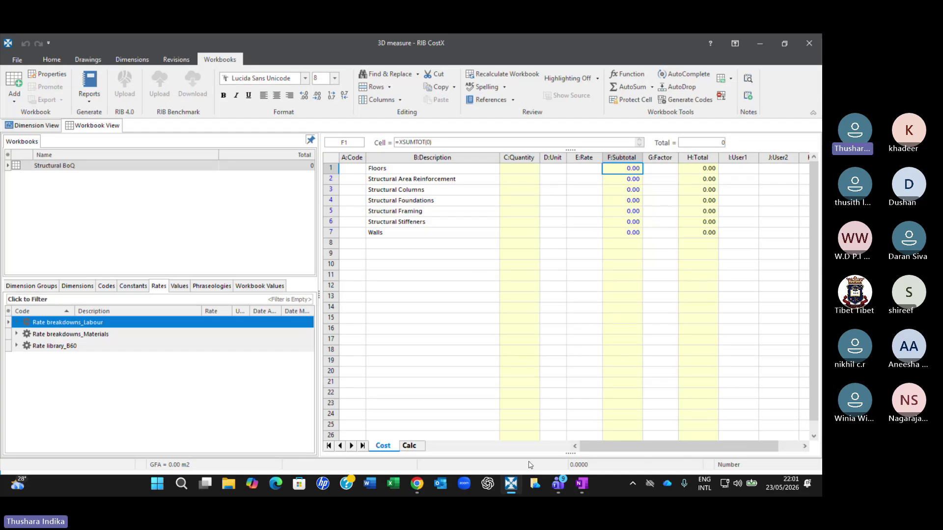
- Switch to the Teams meeting to check the chat replies and the first page of participants, and return to RIB CostX
mouse_move(515, 484)
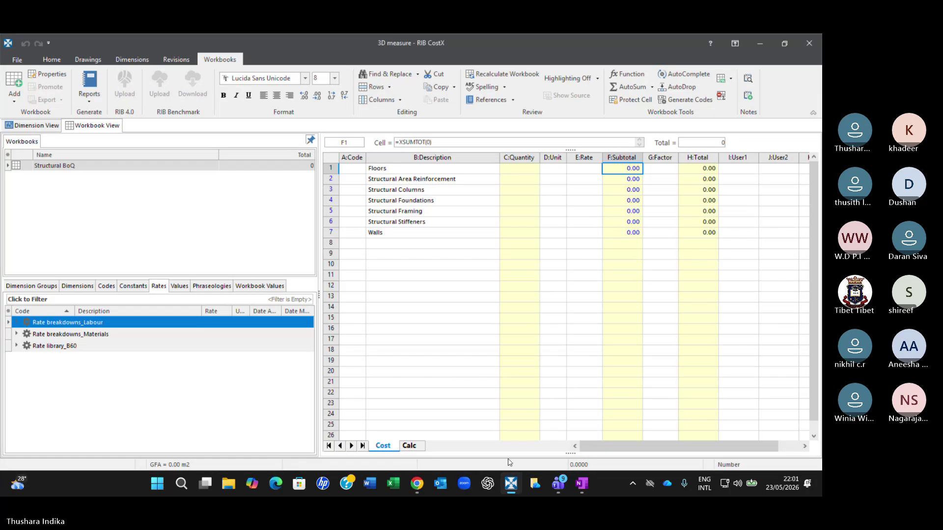
mouse_move(551, 478)
click(545, 459)
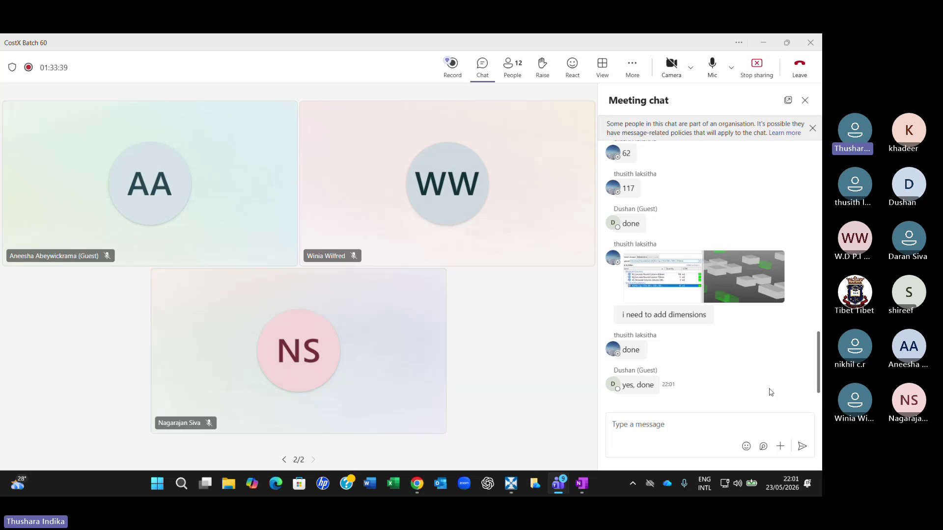
click(284, 460)
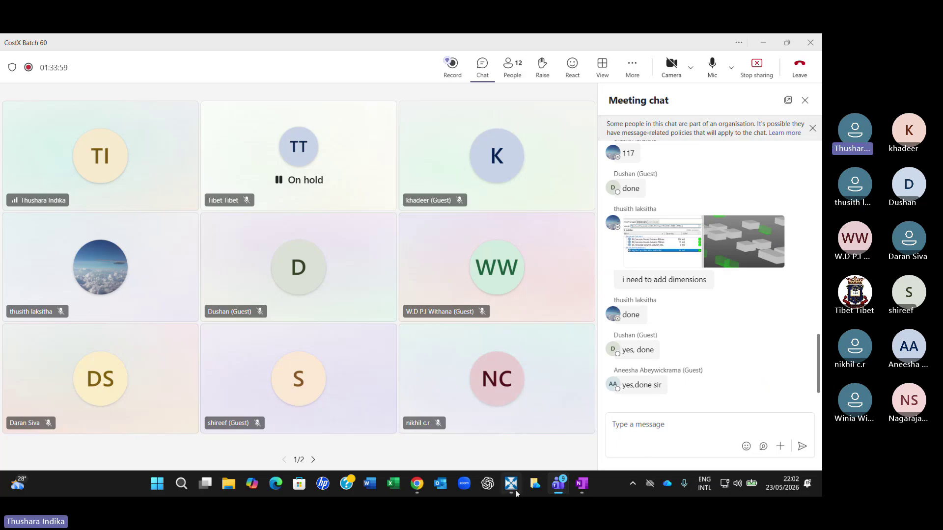
click(511, 486)
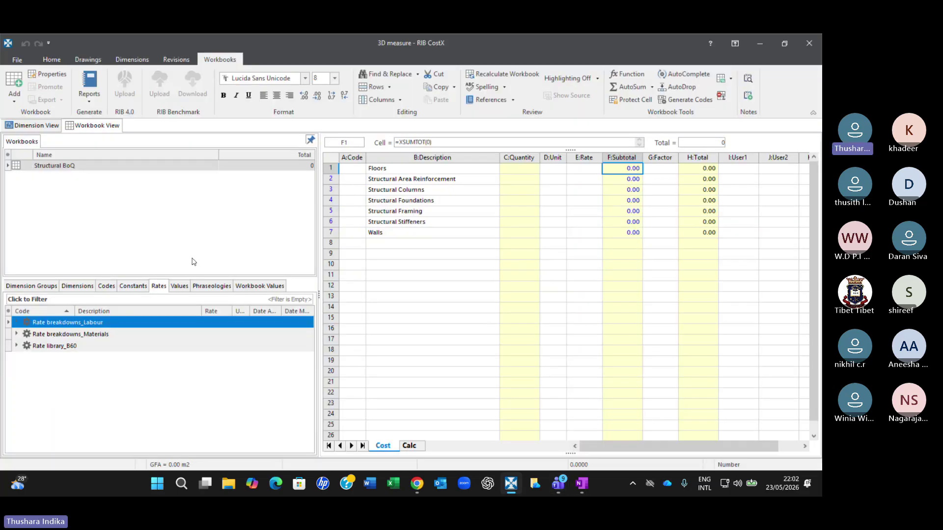
- View the structural model from slightly above, and return to the workbook with its dimension groups listed
click(36, 126)
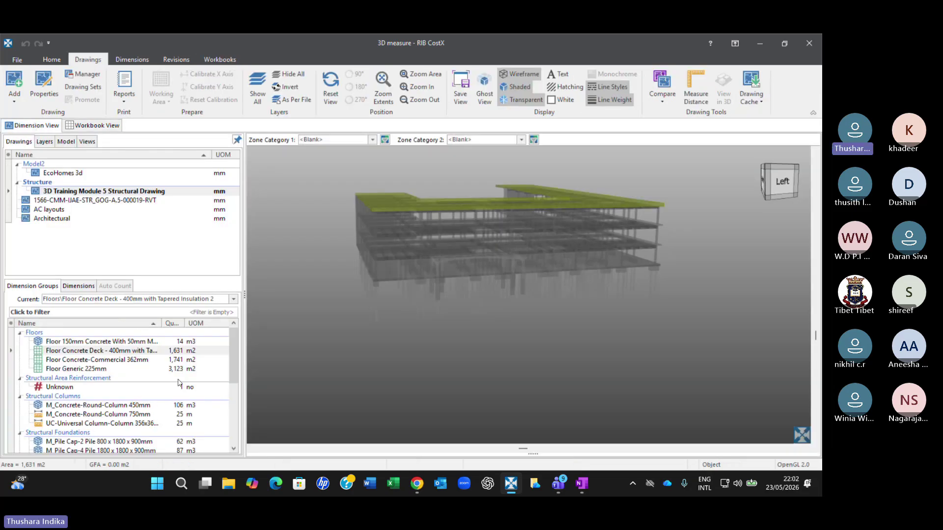
drag(378, 301, 379, 304)
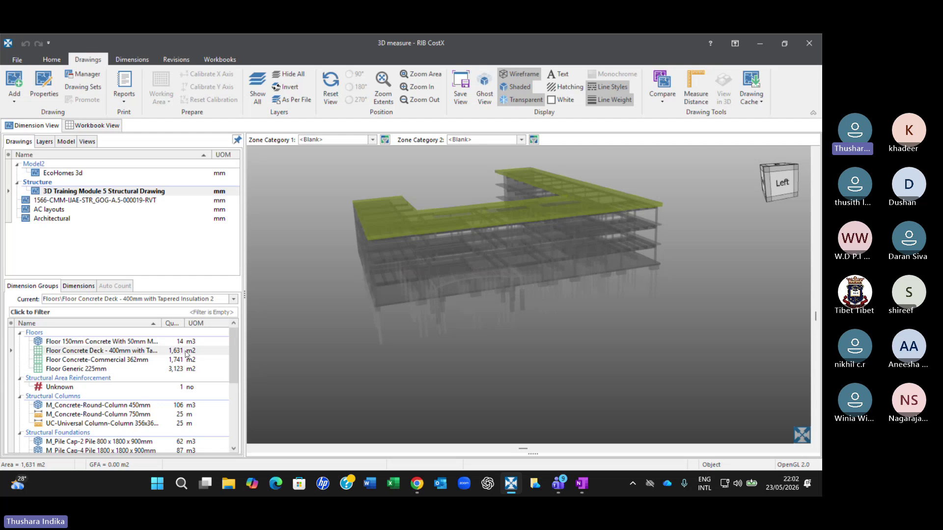
click(220, 60)
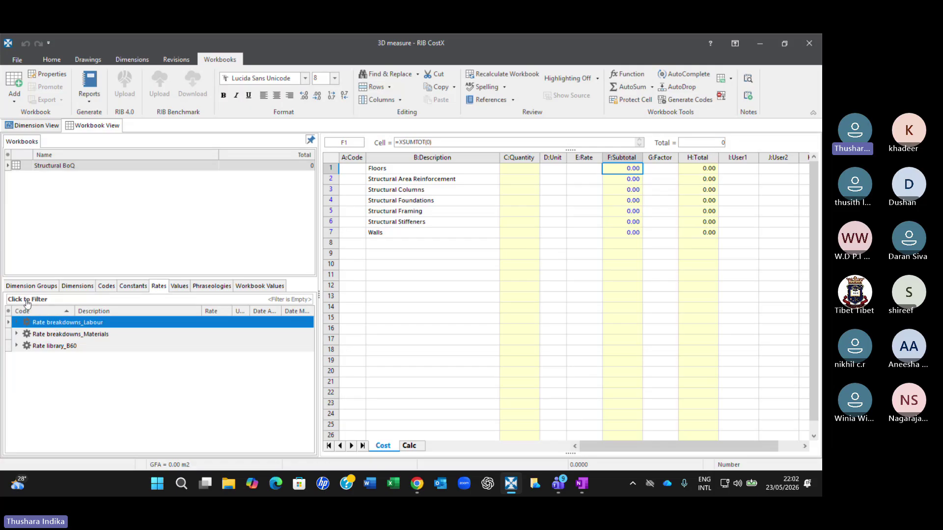
click(31, 286)
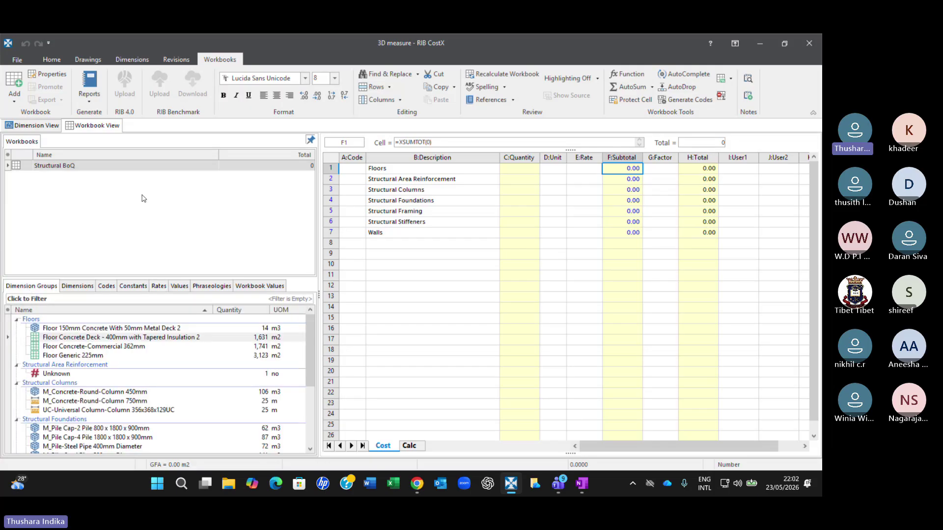
- Open the "EcoHomes 3d" drawing from the Model2 folder and orbit the house model to a lower rear view
click(54, 126)
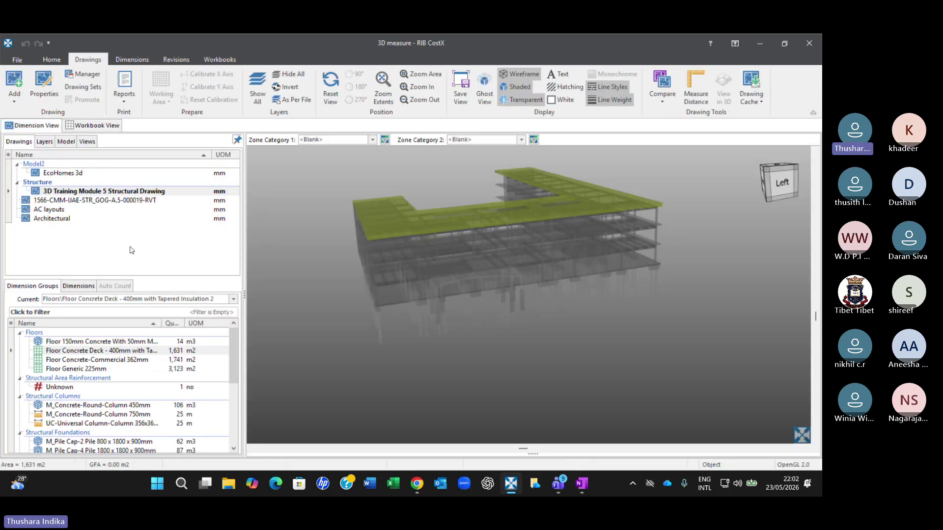
double_click(66, 174)
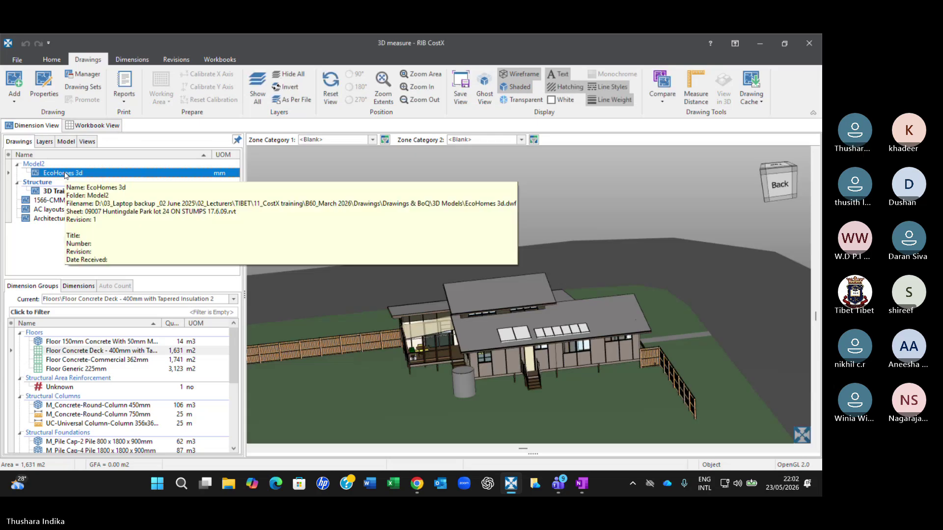
click(426, 186)
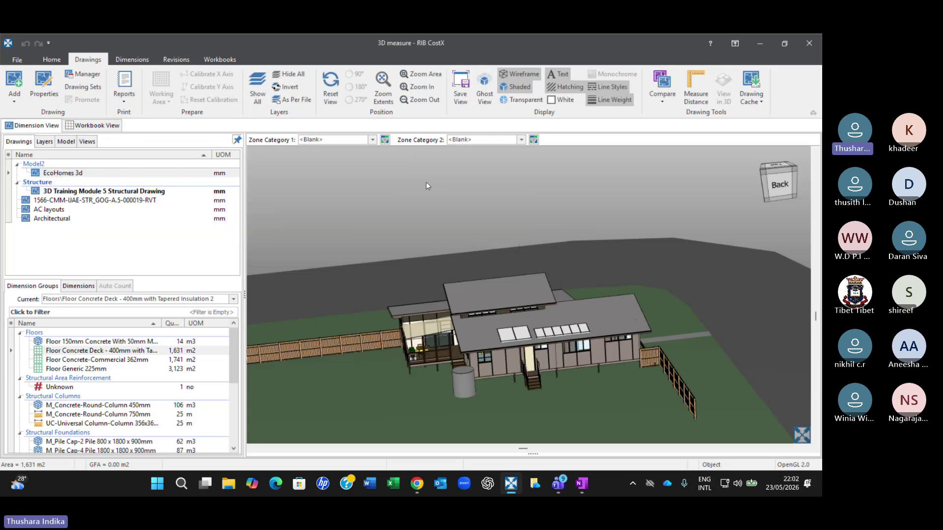
drag(432, 342, 523, 282)
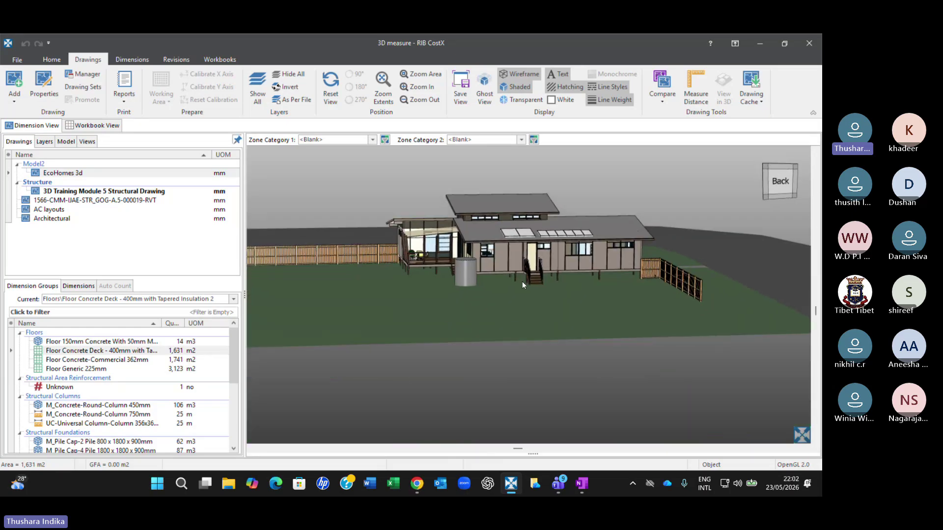
- Hide every object in the Roofs category of the EcoHomes 3d model and view the house interior from above
scroll(488, 198, up, 2)
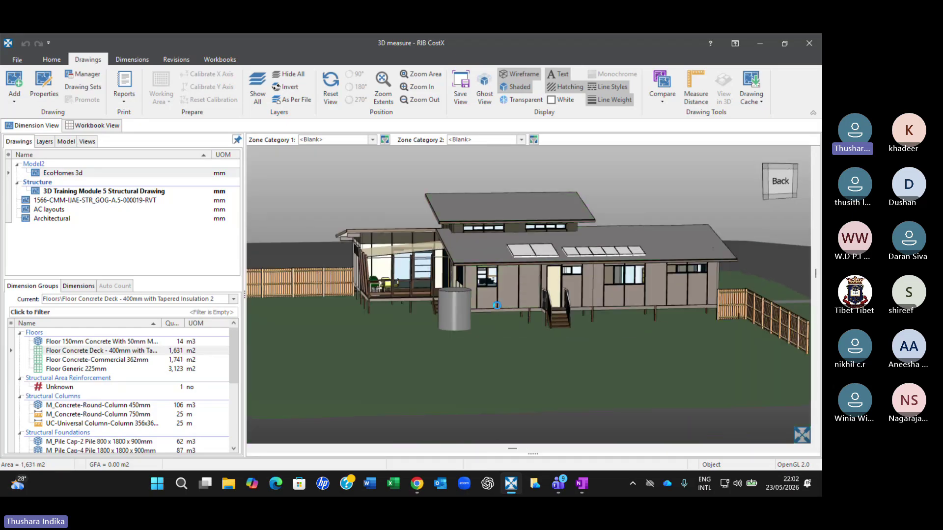
scroll(481, 263, up, 3)
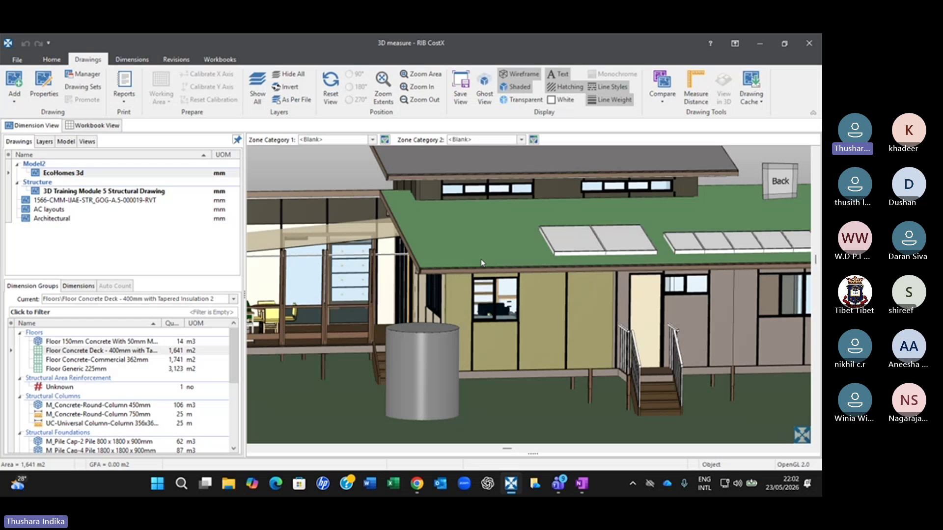
right_click(489, 223)
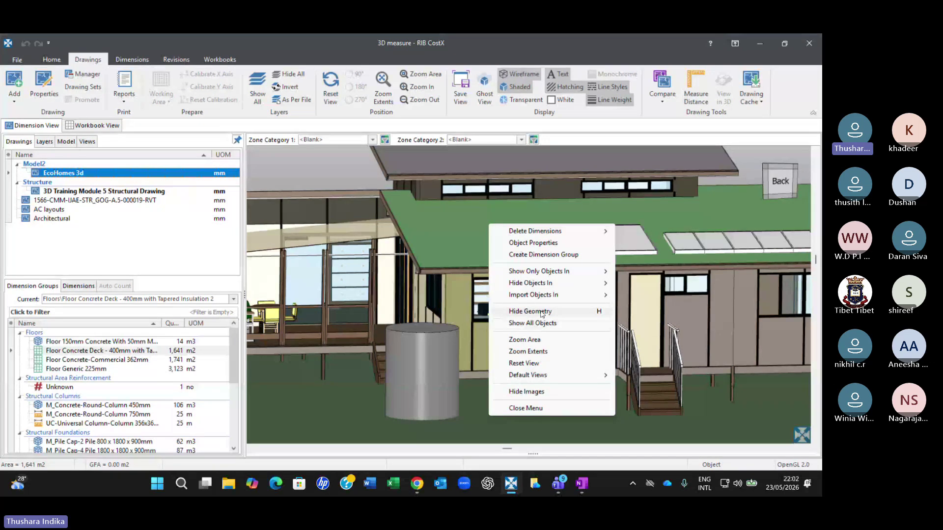
mouse_move(550, 285)
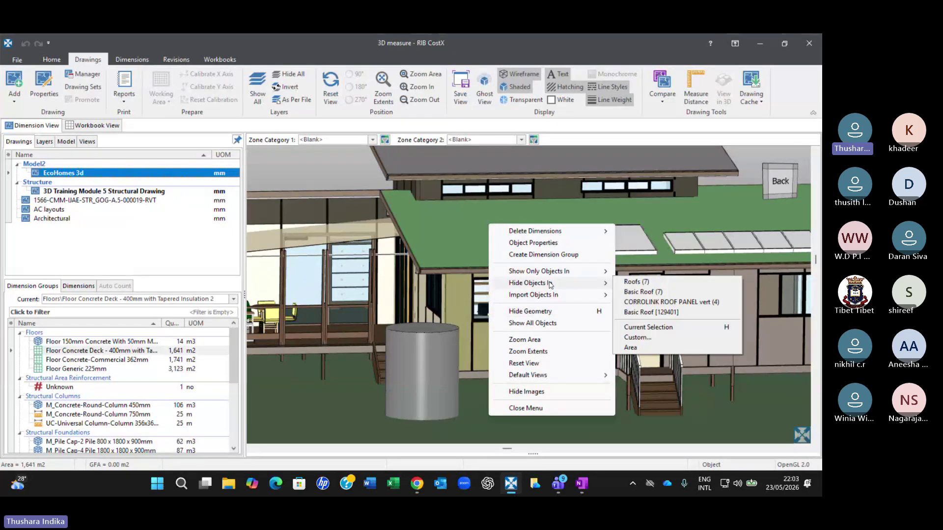
click(650, 282)
scroll(605, 274, up, 5)
drag(605, 274, 273, 319)
scroll(273, 319, down, 5)
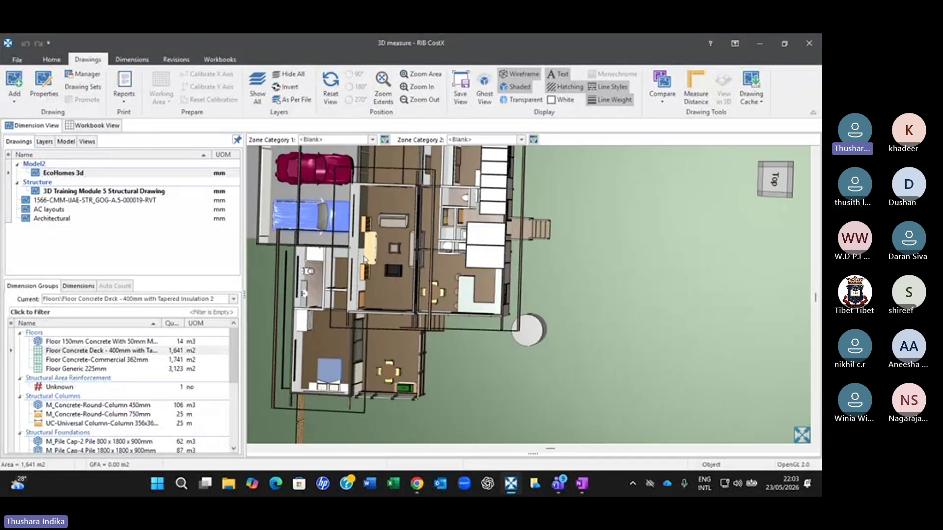
- Show all hidden objects of the house model again
drag(364, 259, 419, 221)
right_click(418, 221)
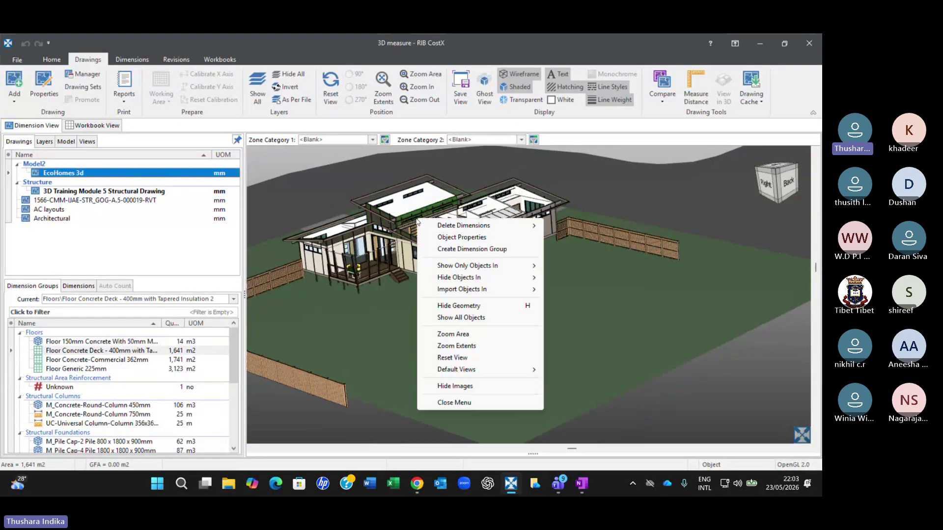
click(457, 317)
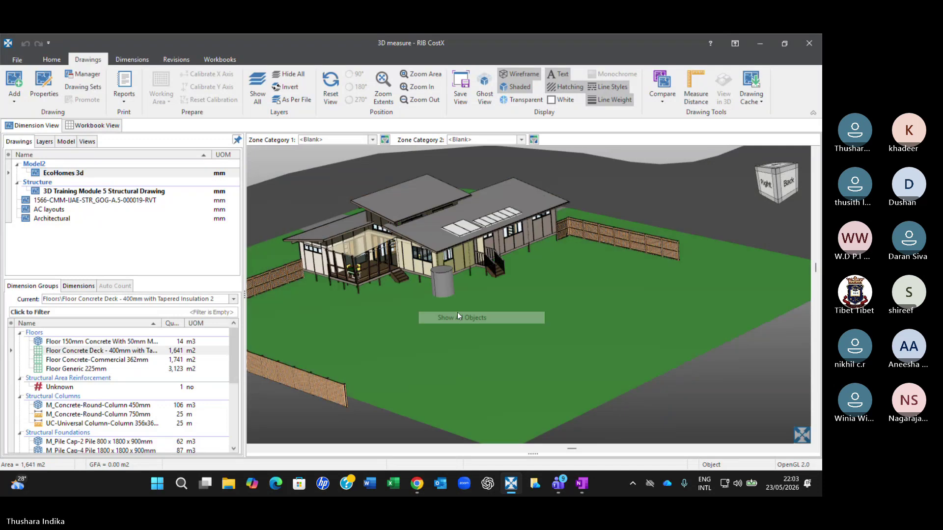
- Add the house's upper roof to the current Floor Concrete Deck - 400mm with Tapered Insulation dimension group
drag(458, 316, 308, 238)
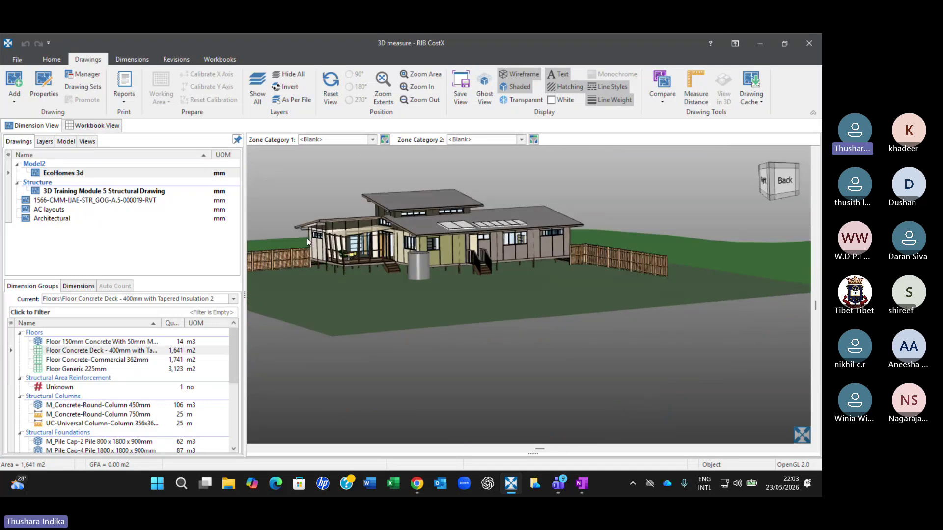
click(439, 220)
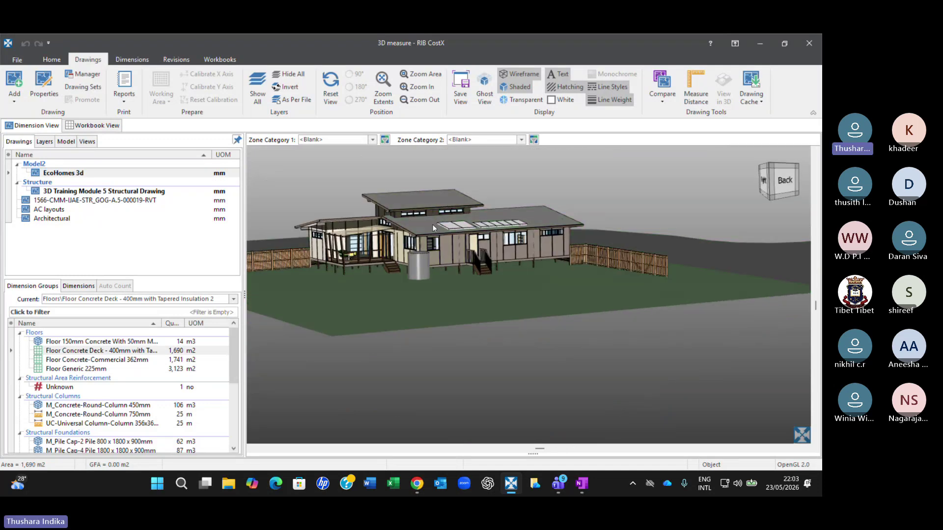
scroll(432, 224, up, 4)
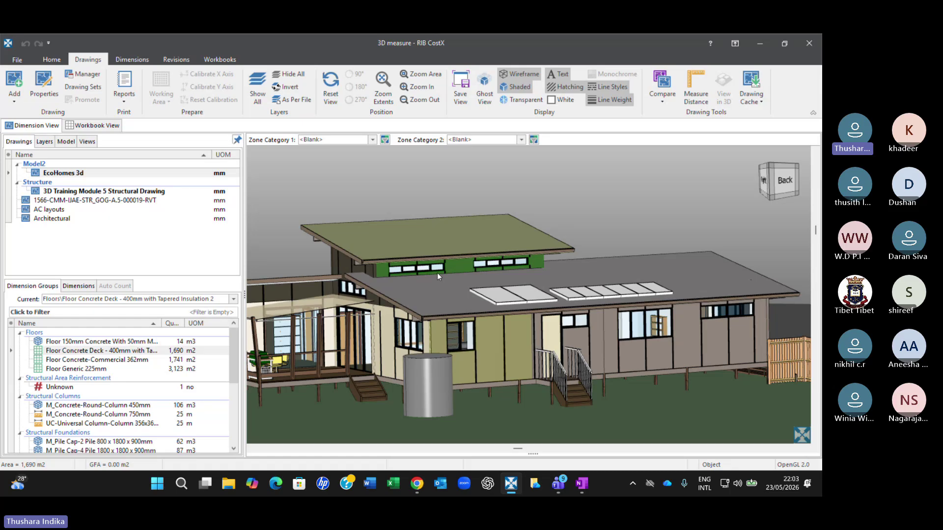
scroll(388, 297, down, 3)
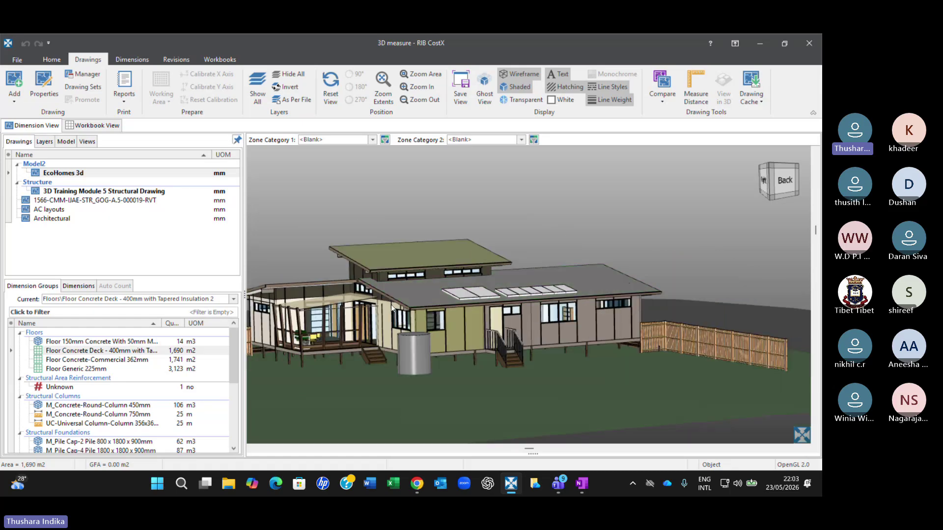
right_drag(392, 305, 437, 255)
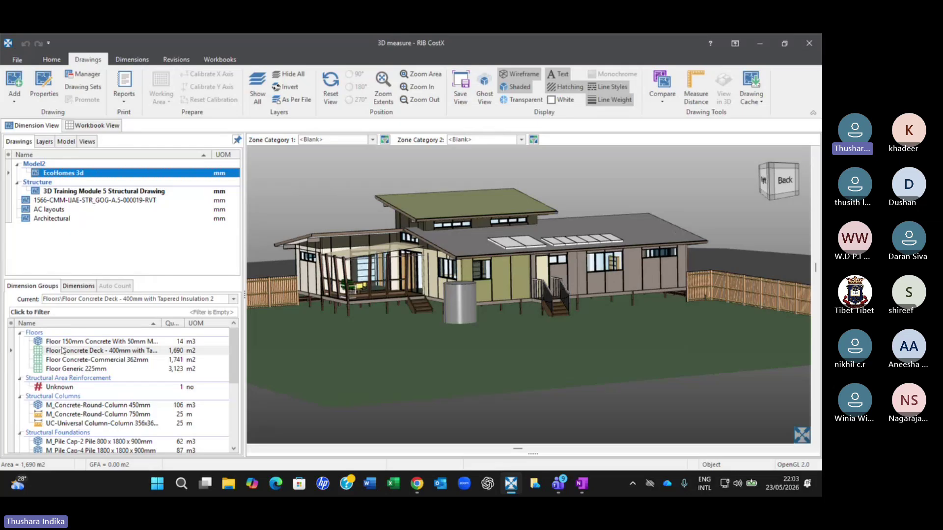
- Delete all dimension groups in the Floors, Structural Area Reinforcement, Structural Columns, Structural Foundations, Structural Framing, Structural Stiffeners and Walls folders
mouse_move(100, 345)
scroll(90, 374, down, 6)
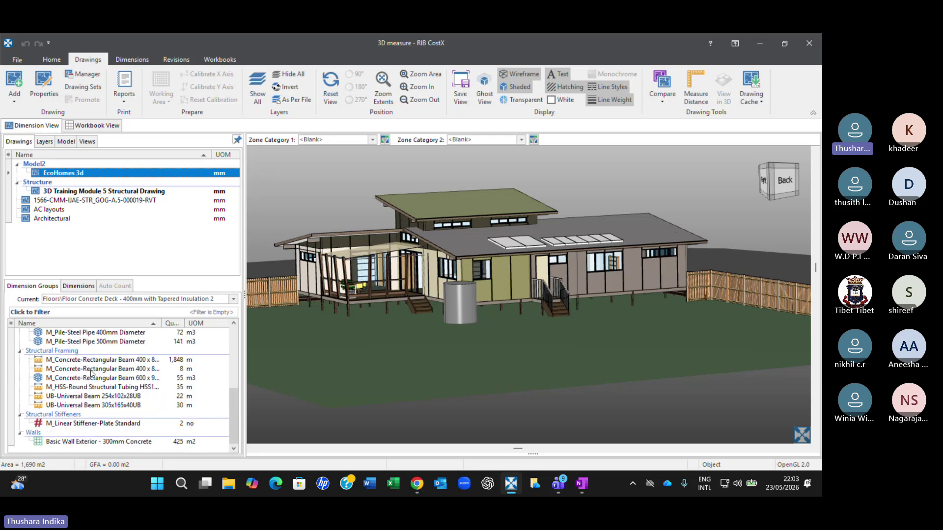
scroll(91, 374, up, 6)
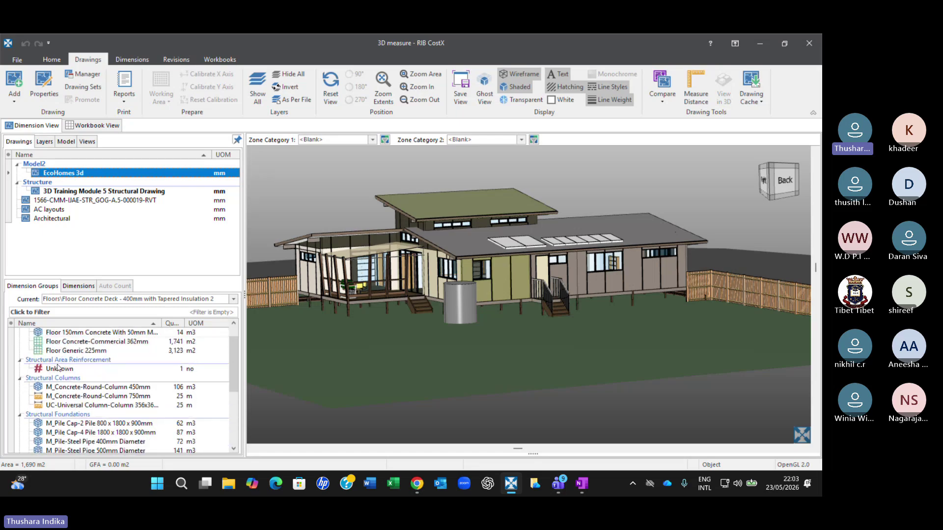
click(34, 333)
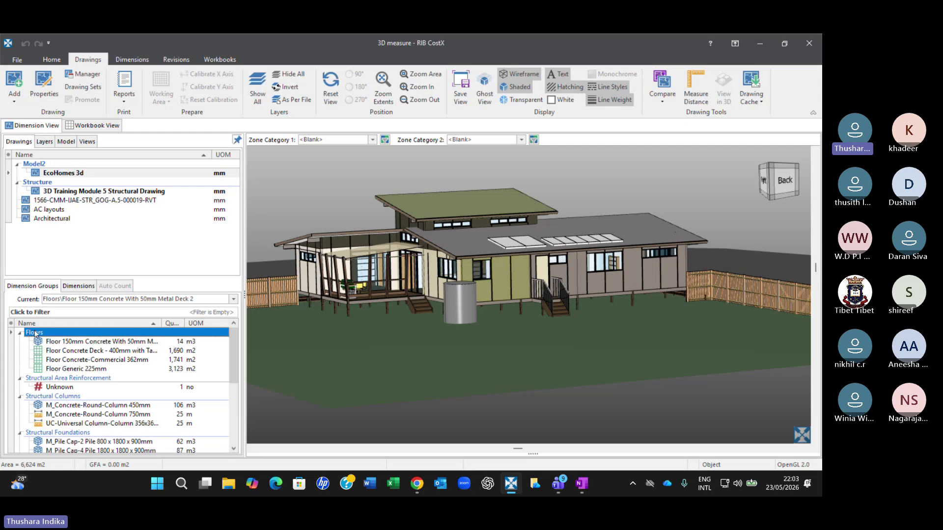
ctrl+click(36, 378)
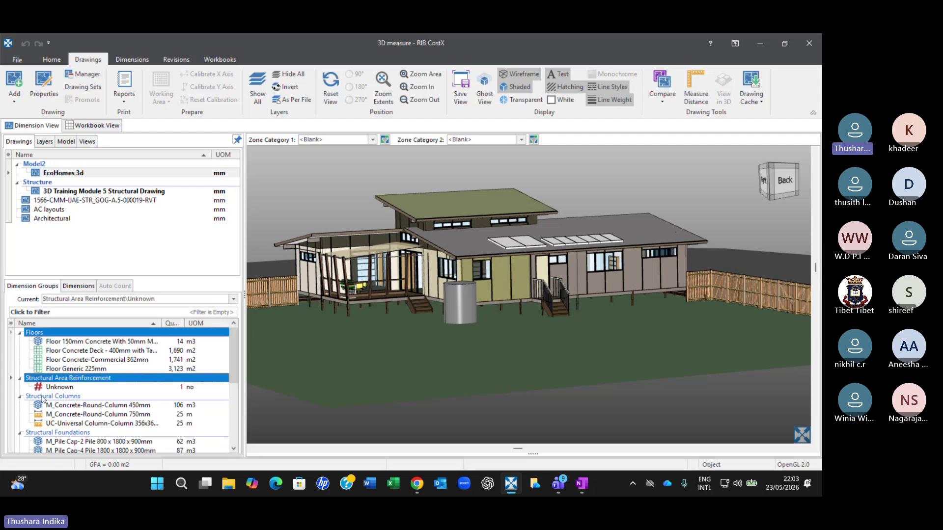
ctrl+click(44, 397)
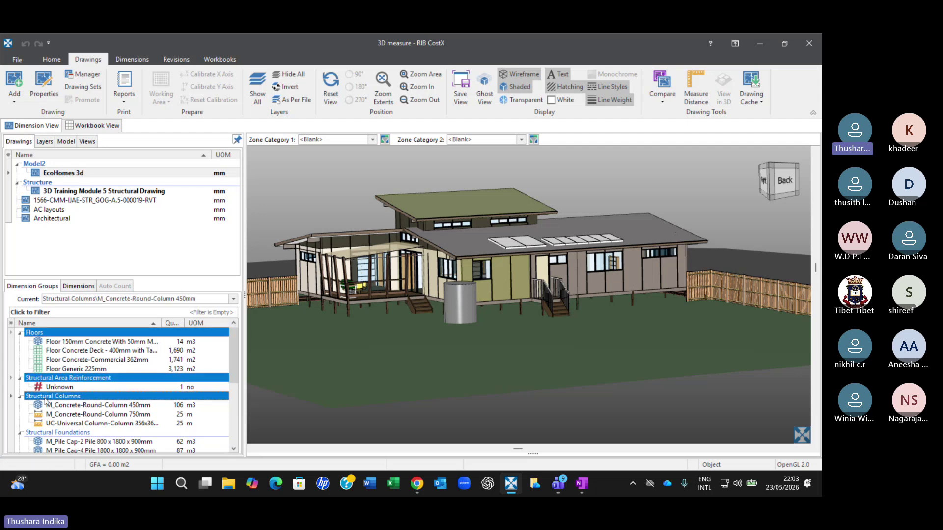
scroll(46, 402, down, 2)
ctrl+click(47, 378)
ctrl+click(36, 425)
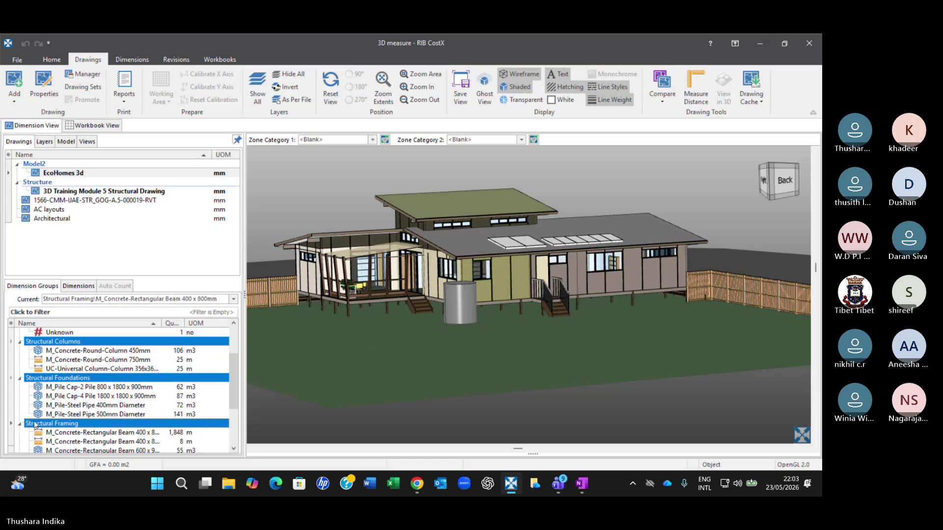
scroll(36, 426, down, 3)
ctrl+click(39, 415)
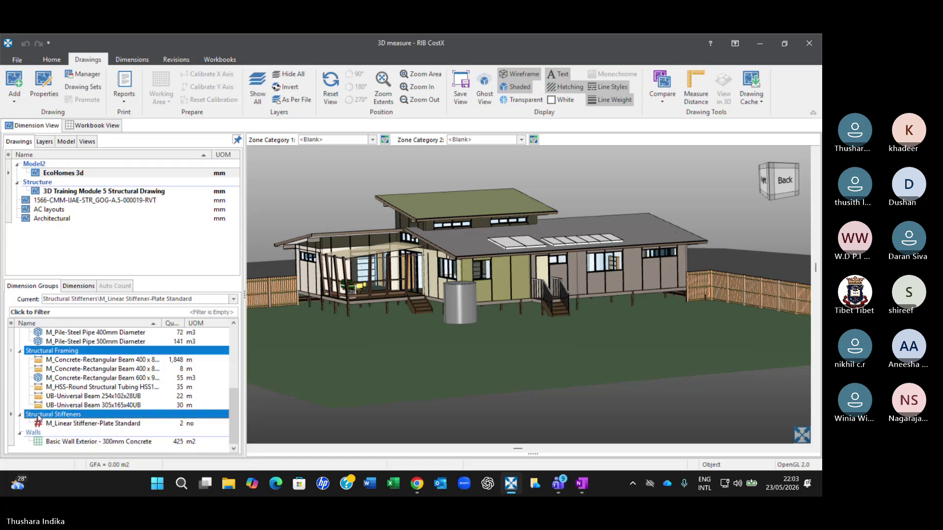
ctrl+click(35, 432)
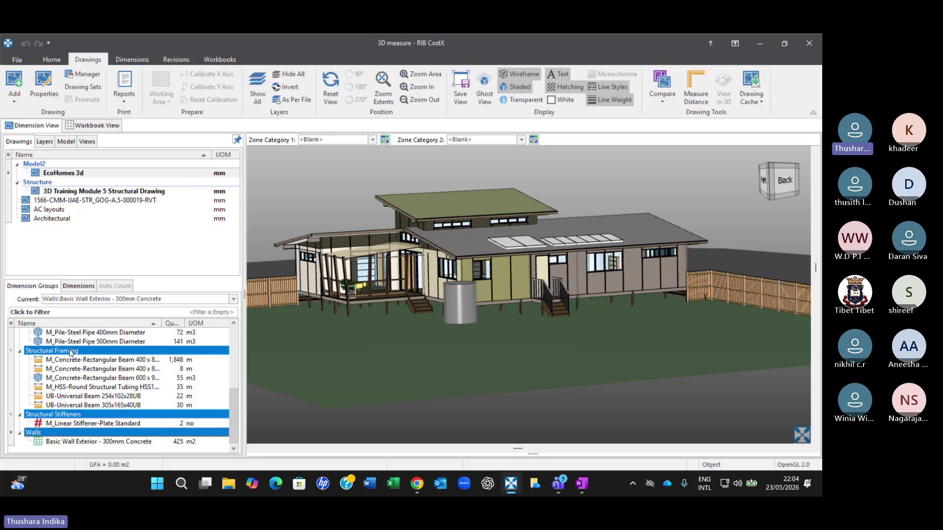
right_click(71, 352)
click(102, 400)
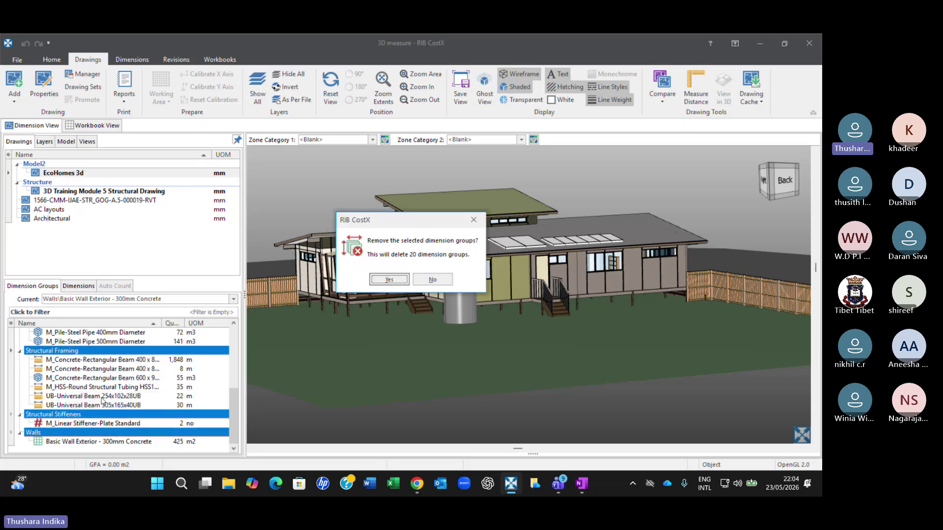
click(379, 284)
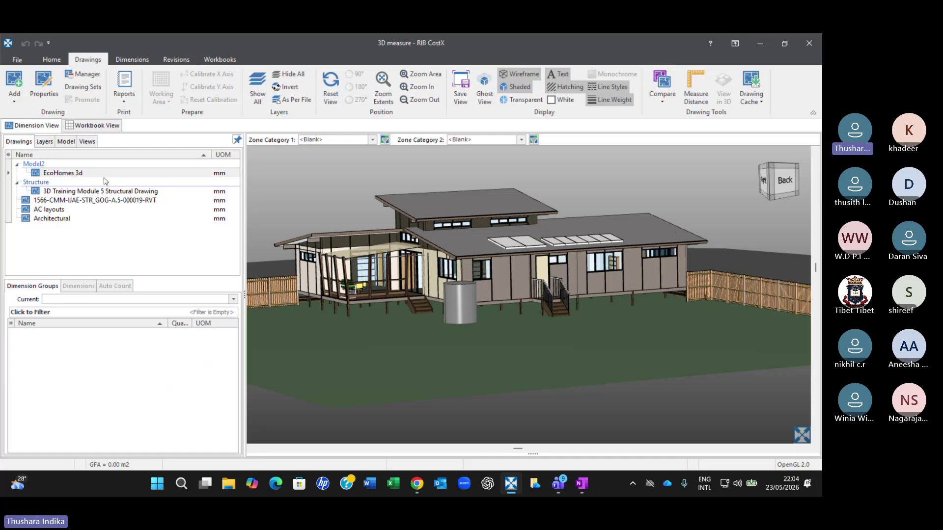
- Import the EcoHomes 3d model's dimensions with the BIM template BIM Import Revit General.xslt and accept the default units
mouse_move(81, 178)
drag(493, 275, 499, 280)
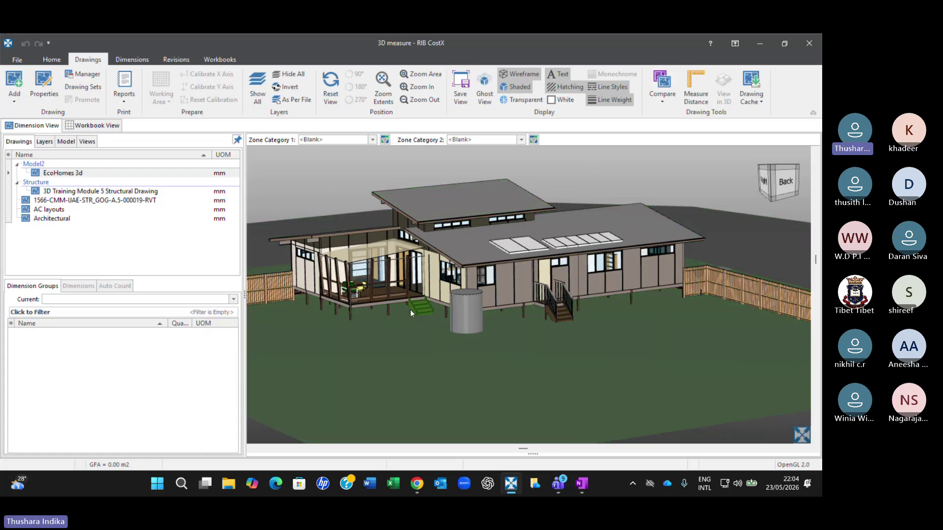
click(132, 60)
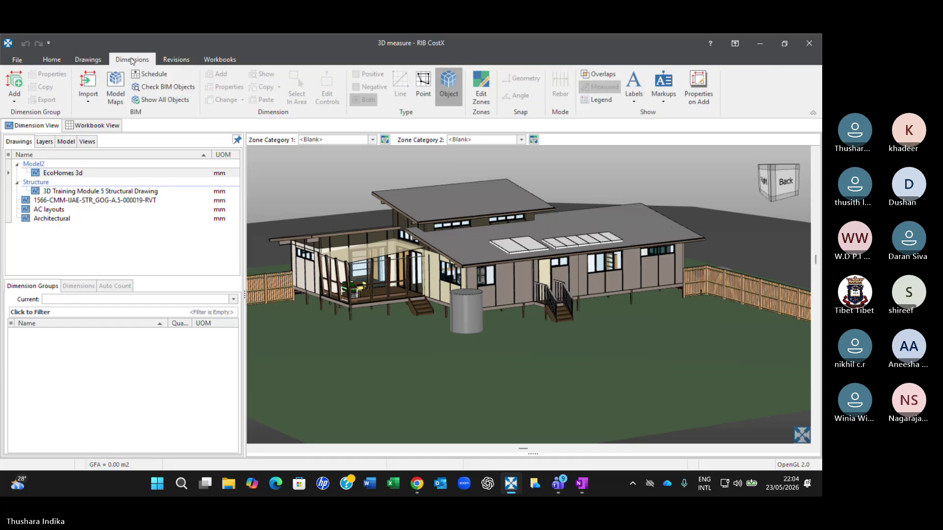
click(88, 91)
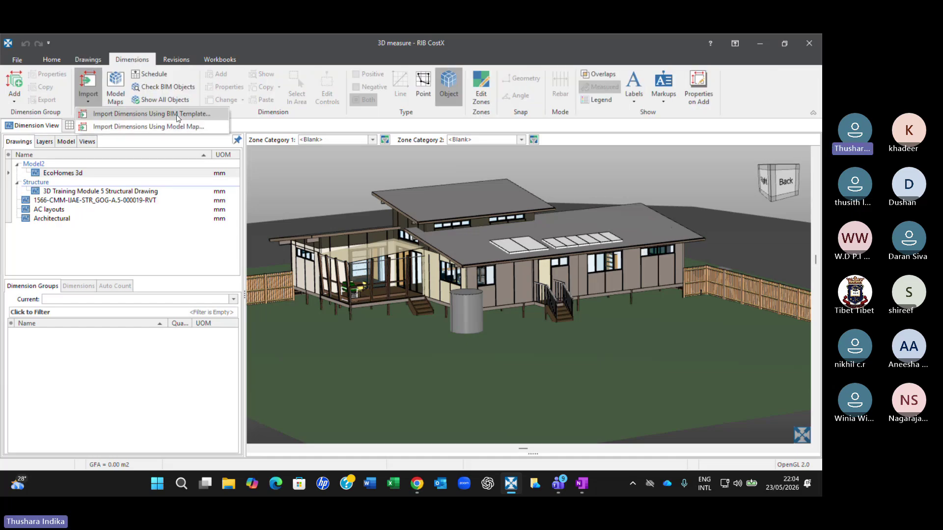
click(118, 114)
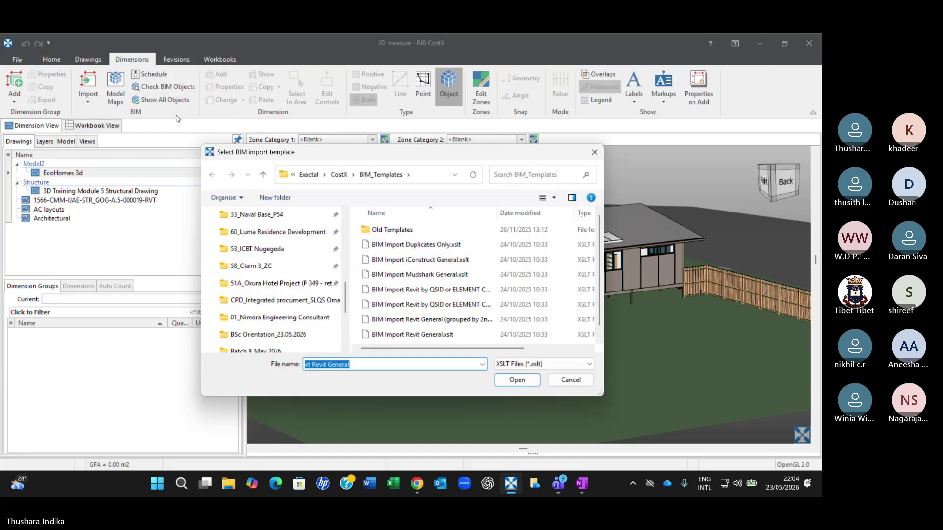
click(431, 335)
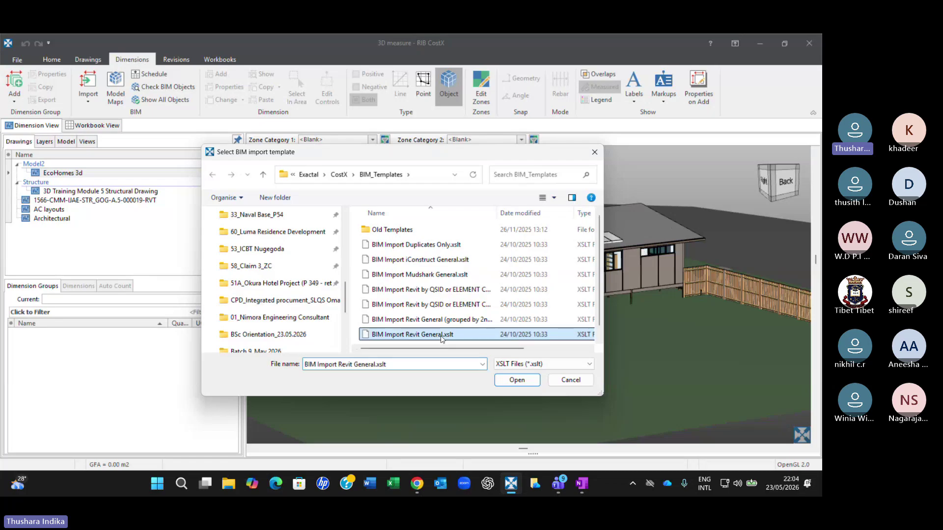
click(511, 380)
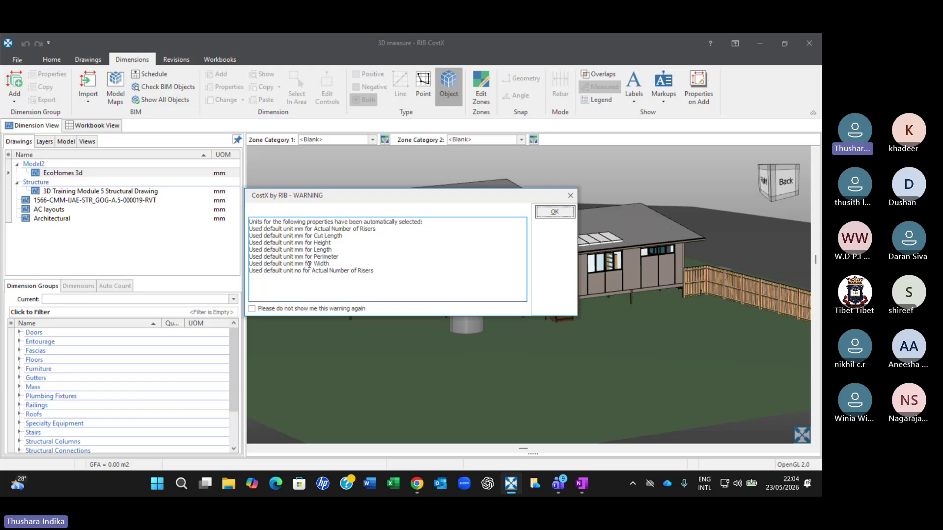
click(546, 213)
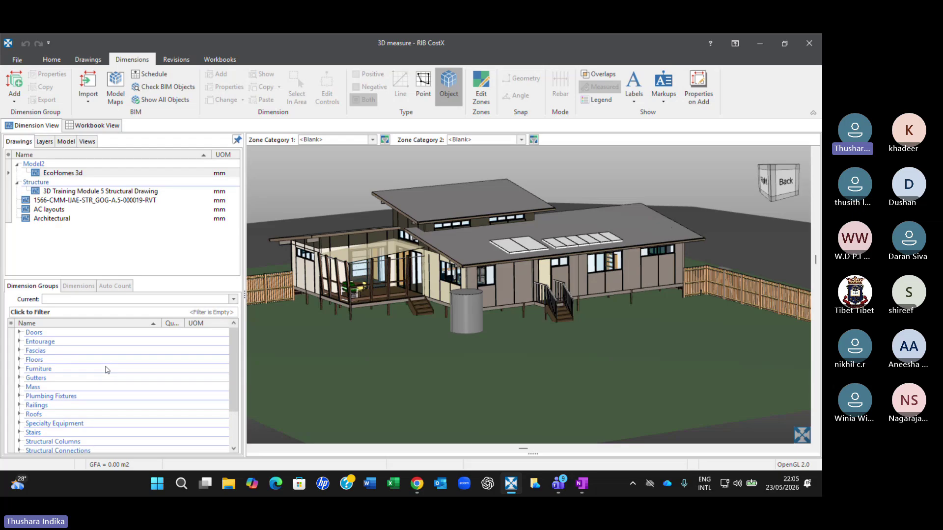
- Expand the Doors folder and highlight the 2.4 x 2.4 sliding glass door and M_Bifold-2 Panel 2 X 450 X 2032 pantry groups in the model
click(19, 333)
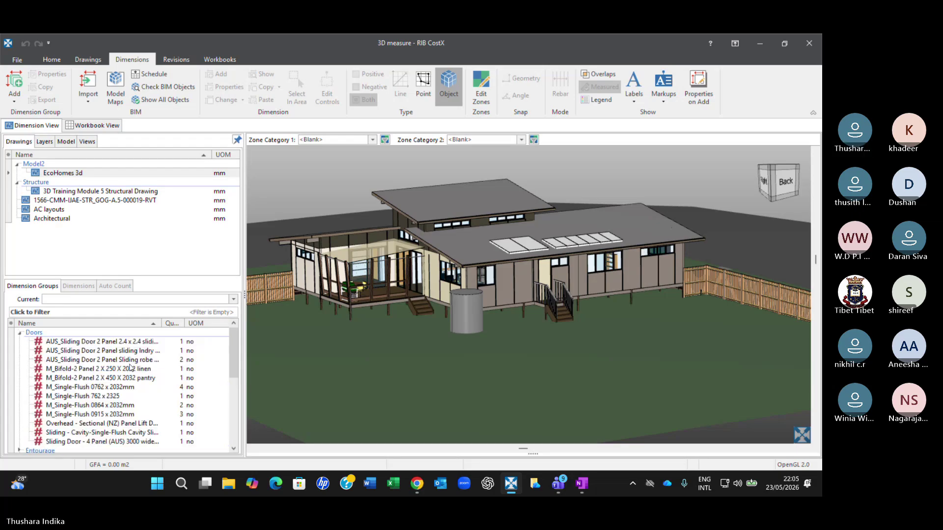
click(143, 341)
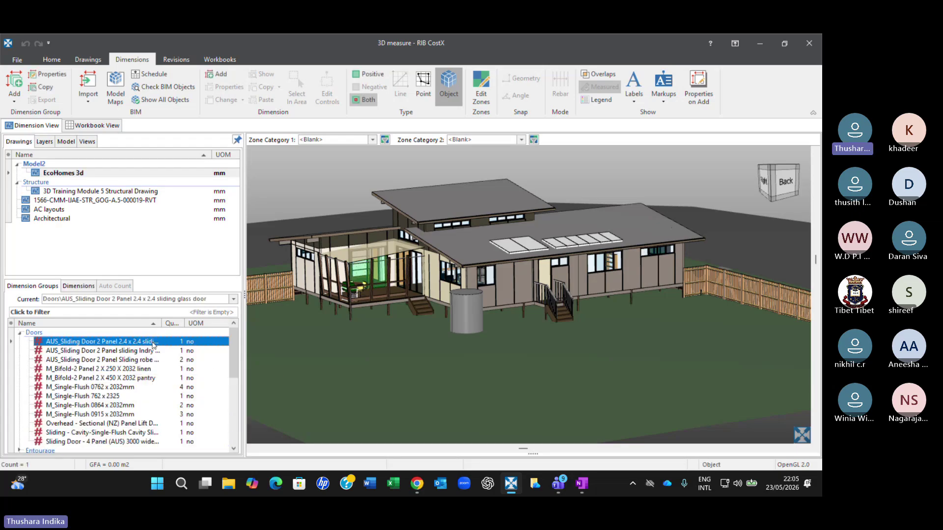
click(148, 360)
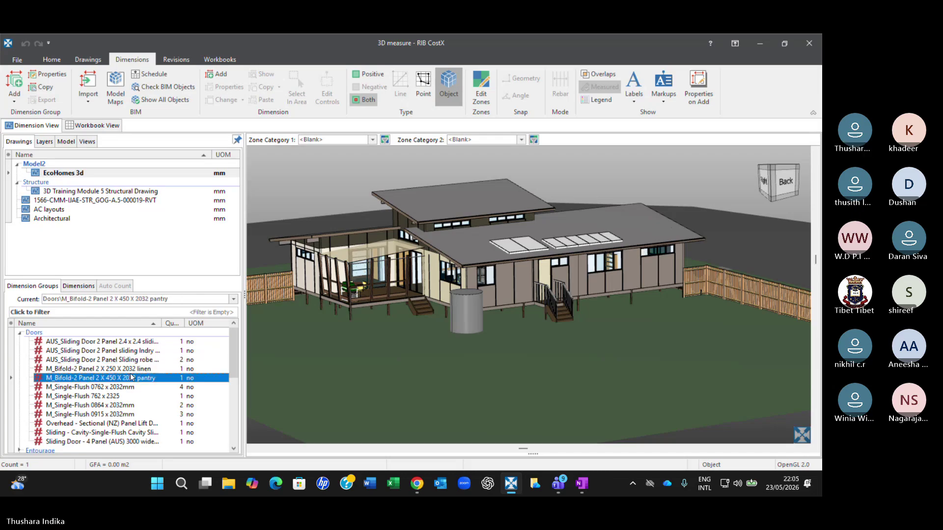
click(131, 378)
scroll(131, 387, down, 1)
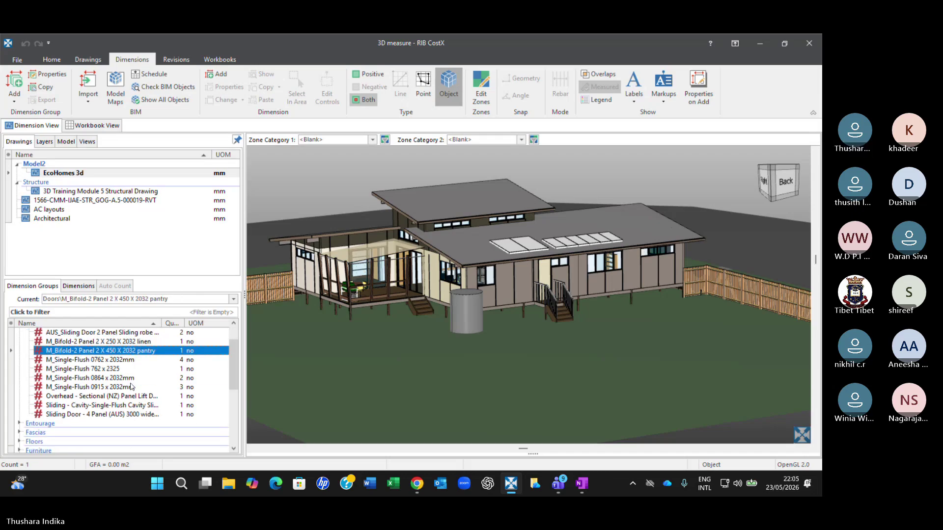
- Expand the Floors and Furniture folders to review their dimension groups, and select the barstool stul_barovy group
scroll(131, 387, down, 2)
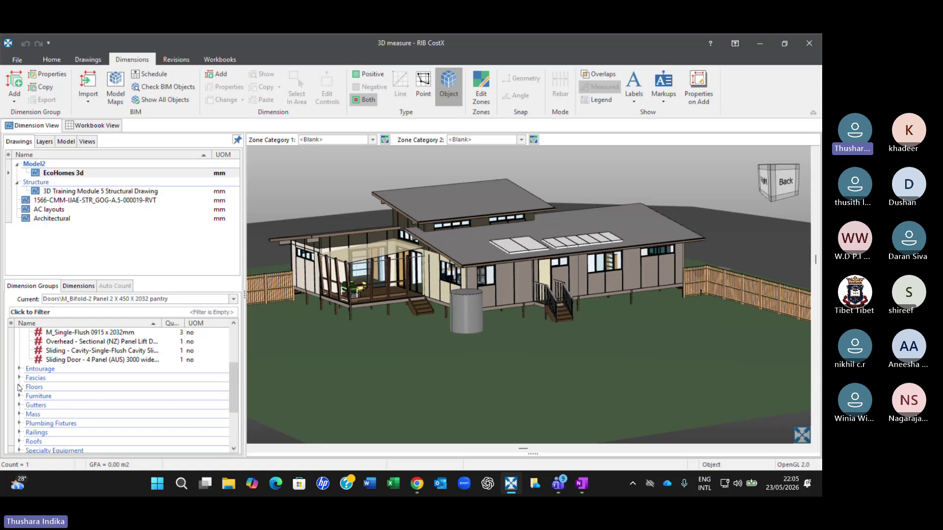
click(19, 388)
scroll(111, 399, down, 5)
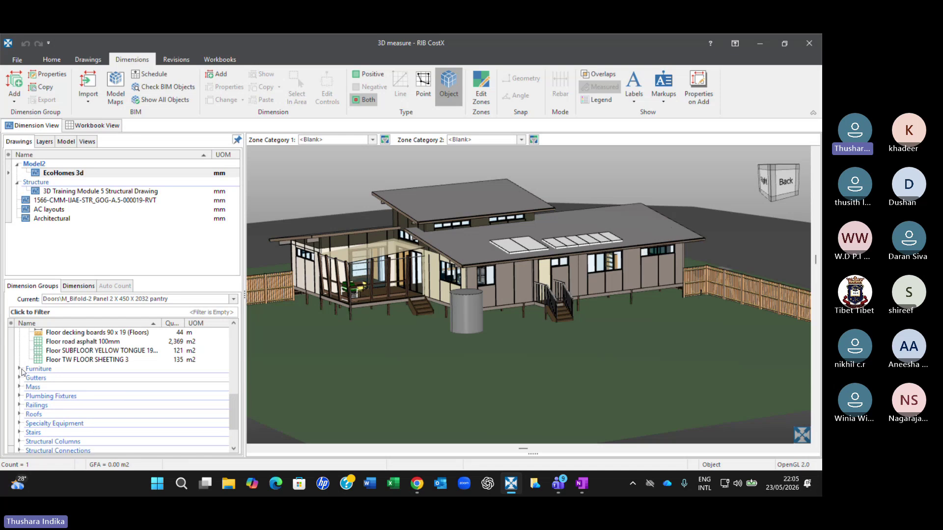
click(20, 369)
click(82, 379)
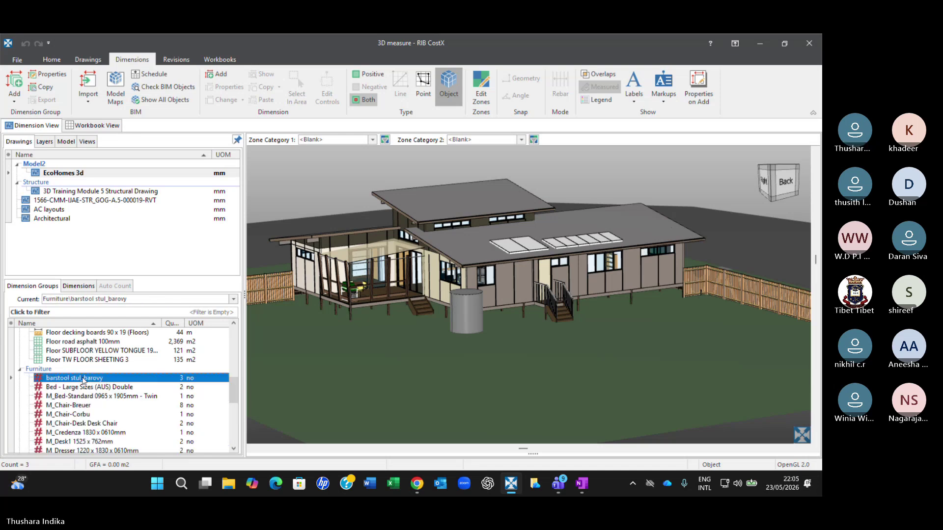
scroll(91, 396, down, 4)
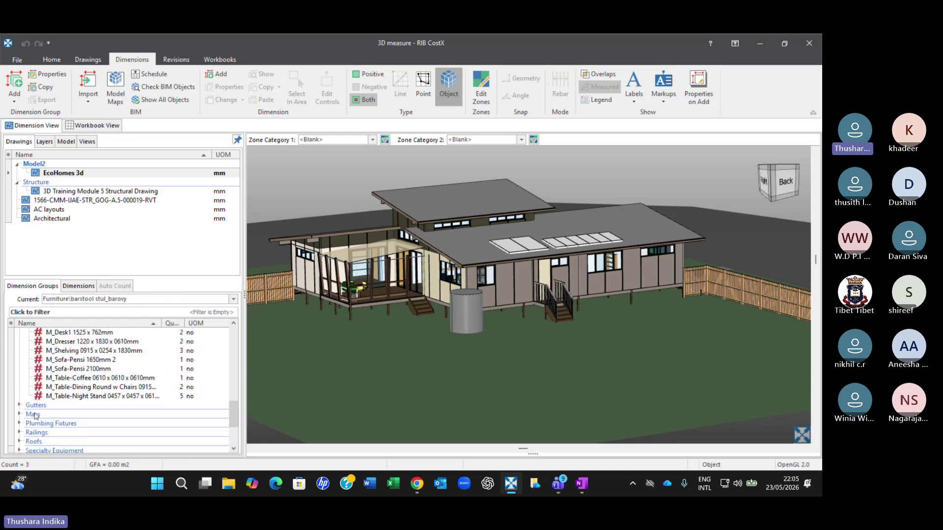
- Expand the Plumbing Fixtures folder and select its M_5000l water tank M_Water Heater, M_Toilet-Domestic-3D and M_Tub-Rectangular-3D groups one after another
scroll(51, 408, down, 2)
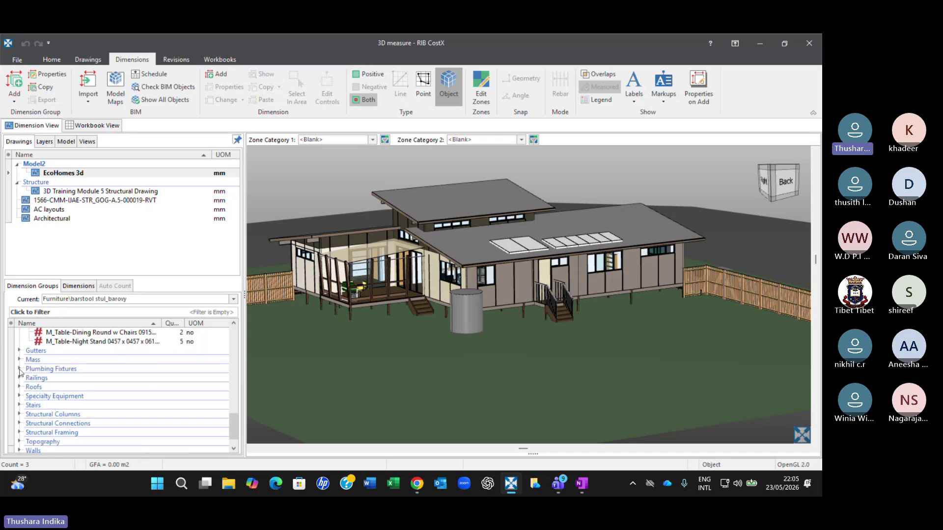
click(20, 369)
click(92, 379)
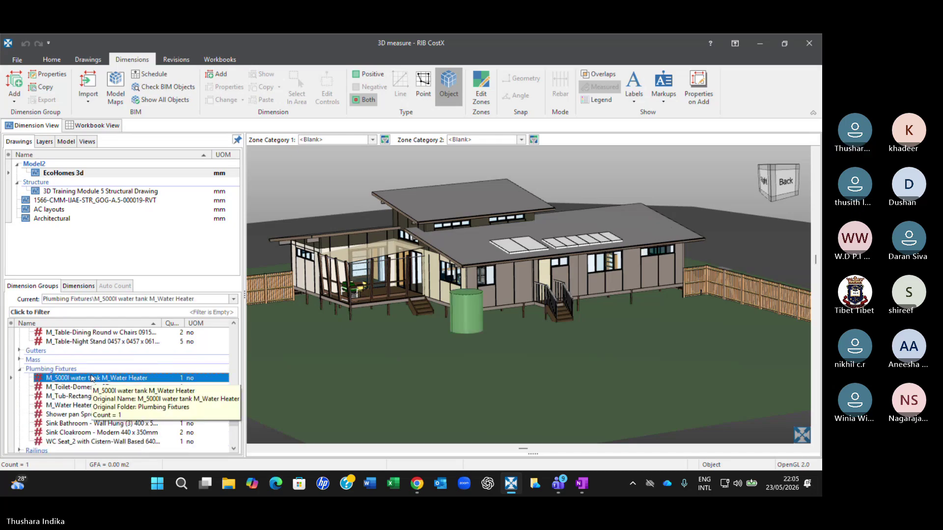
click(84, 387)
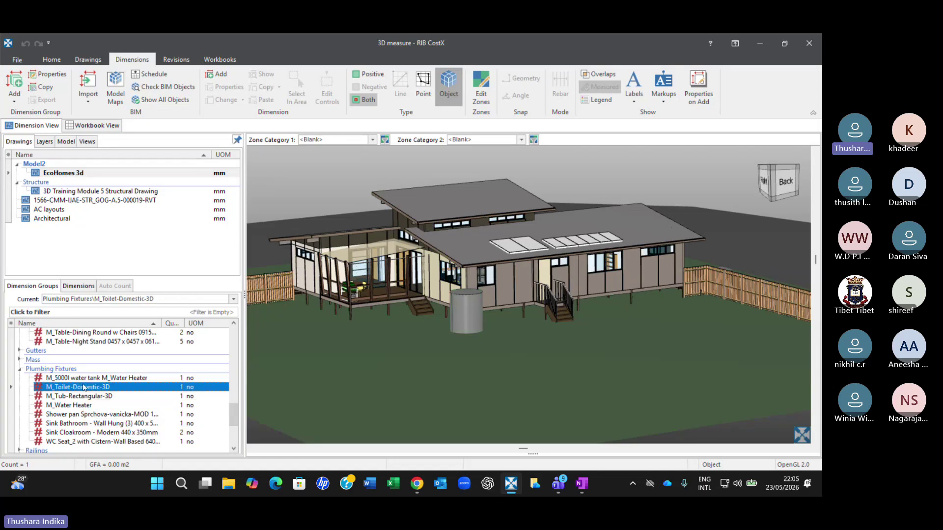
click(79, 397)
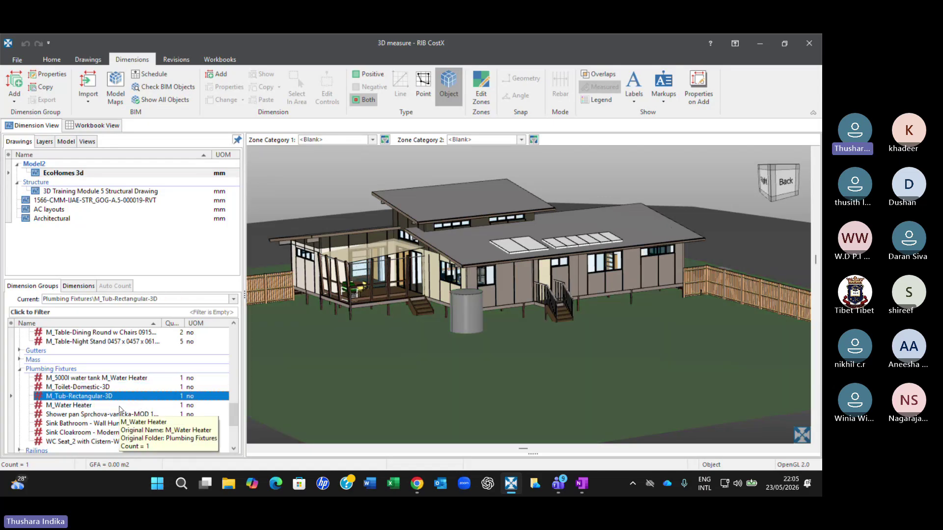
- Display the house model as transparent so the selected rectangular tub can be seen through the walls
middle_drag(508, 286, 510, 311)
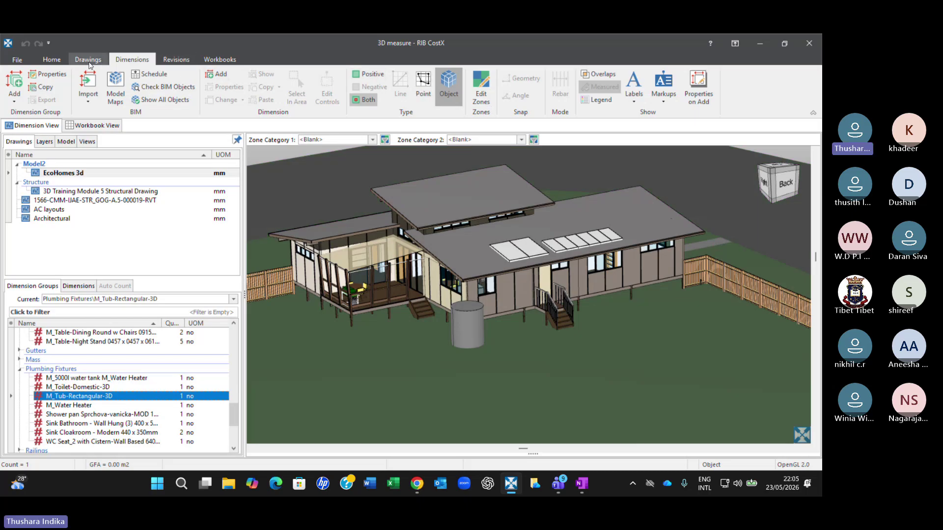
click(88, 59)
click(525, 100)
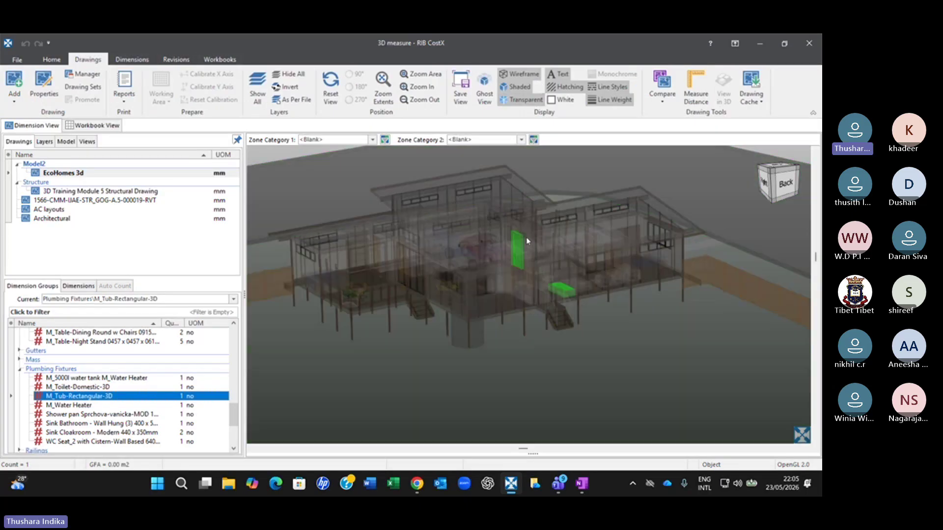
middle_drag(506, 204, 512, 239)
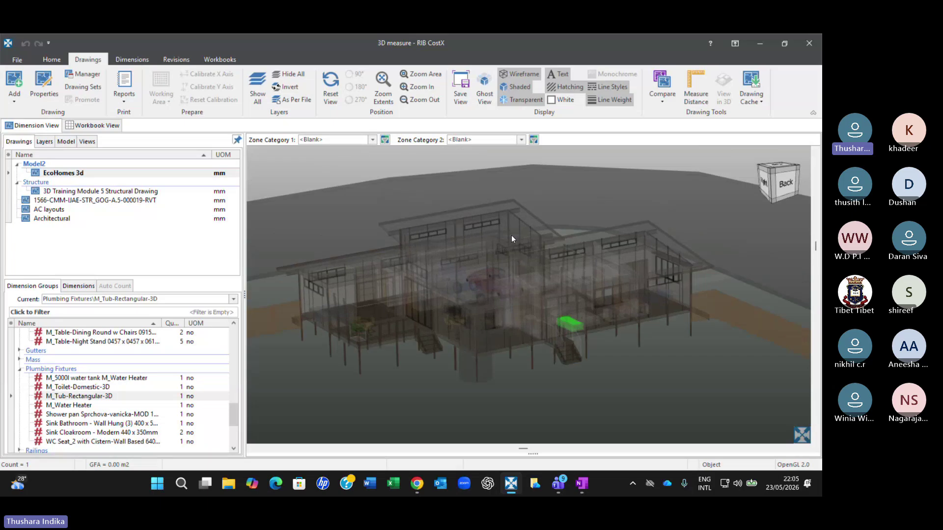
- Inspect the M_Water Heater, Shower pan and Sink Bathroom - Wall Hung (3) 400 x 500mm fixtures in the transparent model
click(76, 406)
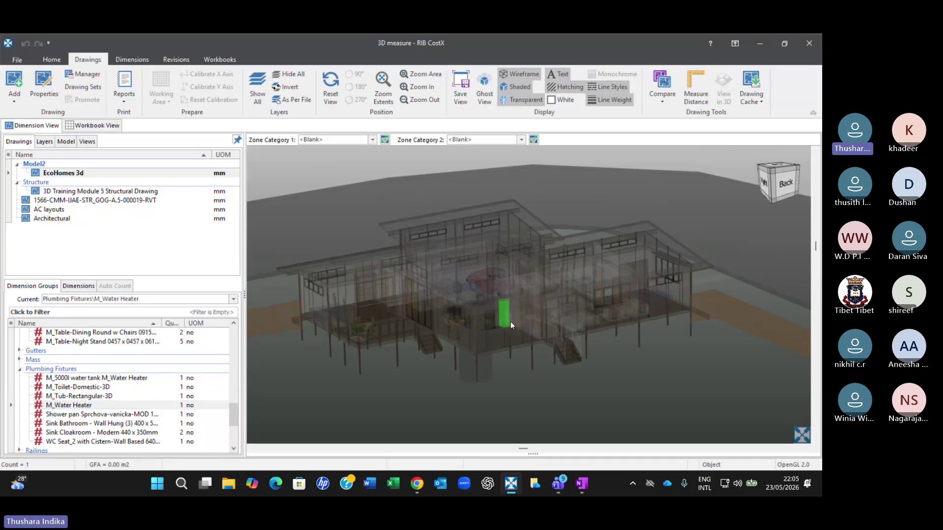
mouse_move(509, 325)
scroll(509, 324, up, 3)
click(98, 405)
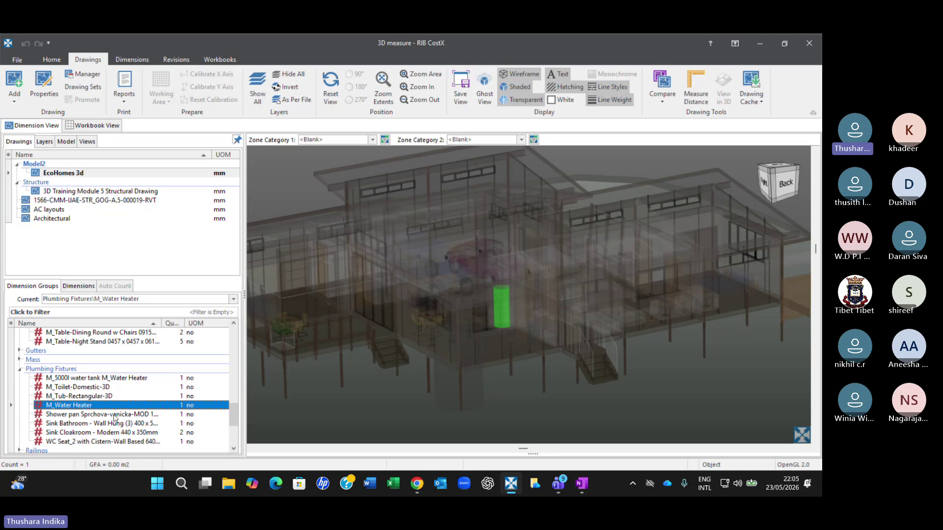
click(114, 416)
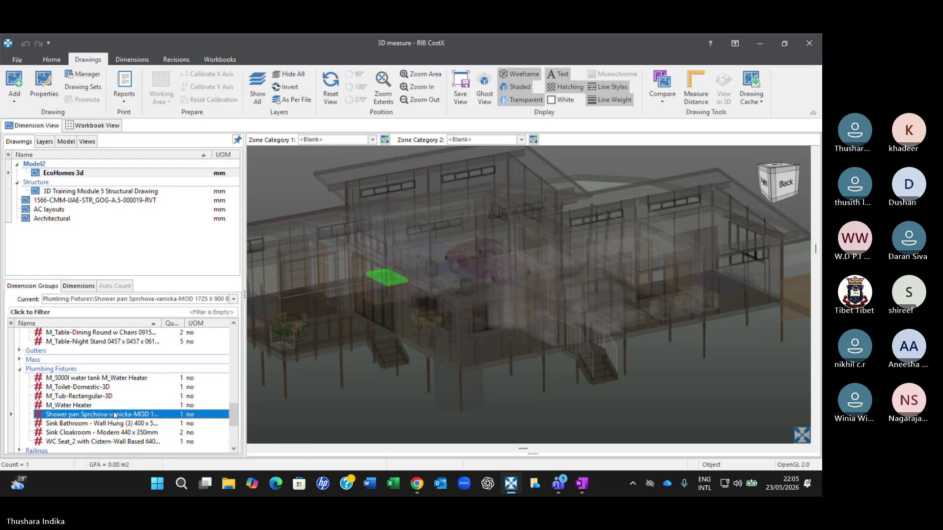
click(84, 425)
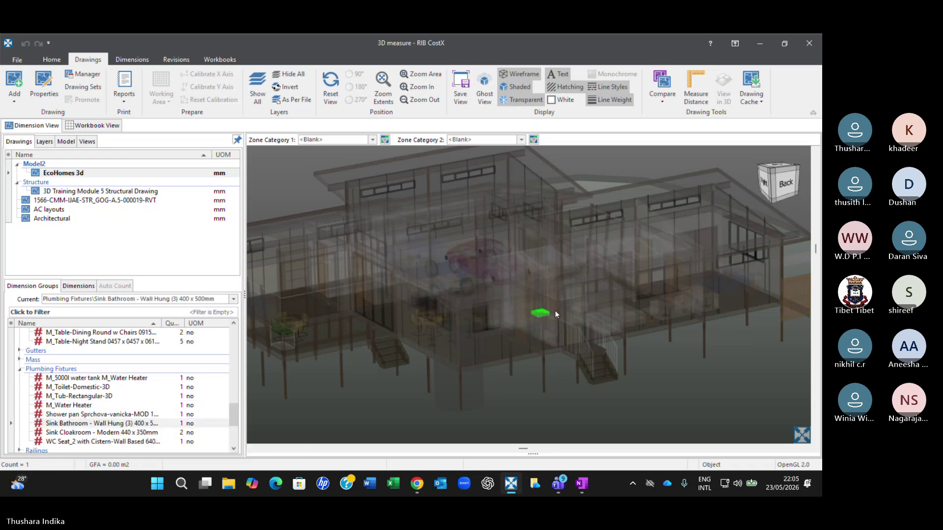
scroll(553, 322, up, 5)
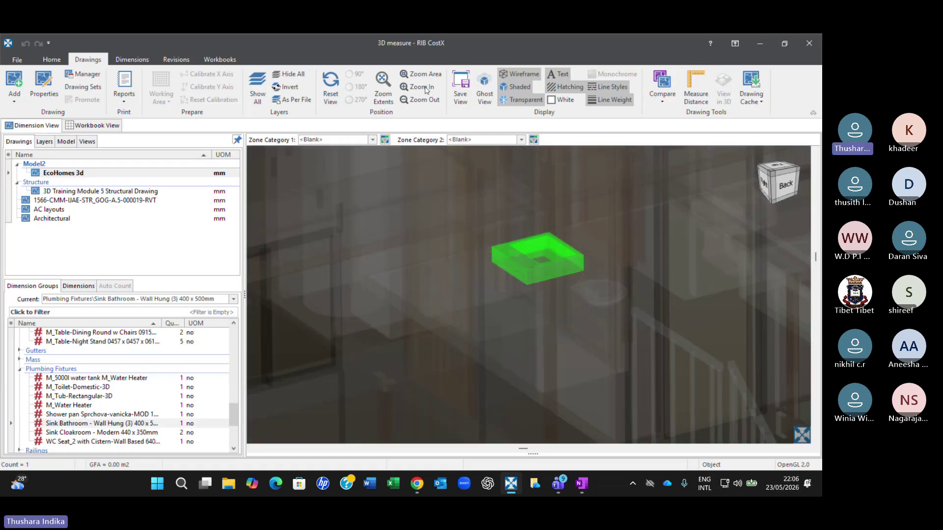
- Switch to the CostX Batch 60 Teams meeting to check its chat, and return to CostX
click(560, 482)
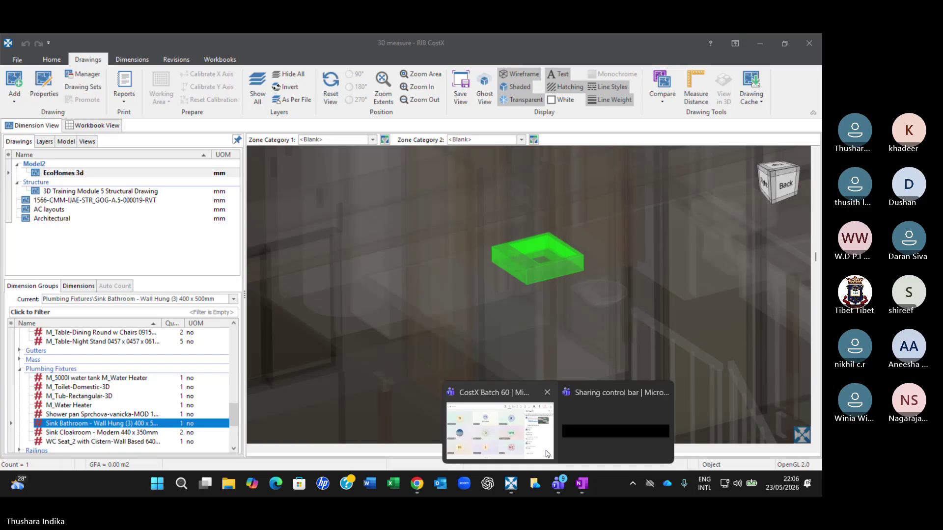
click(547, 454)
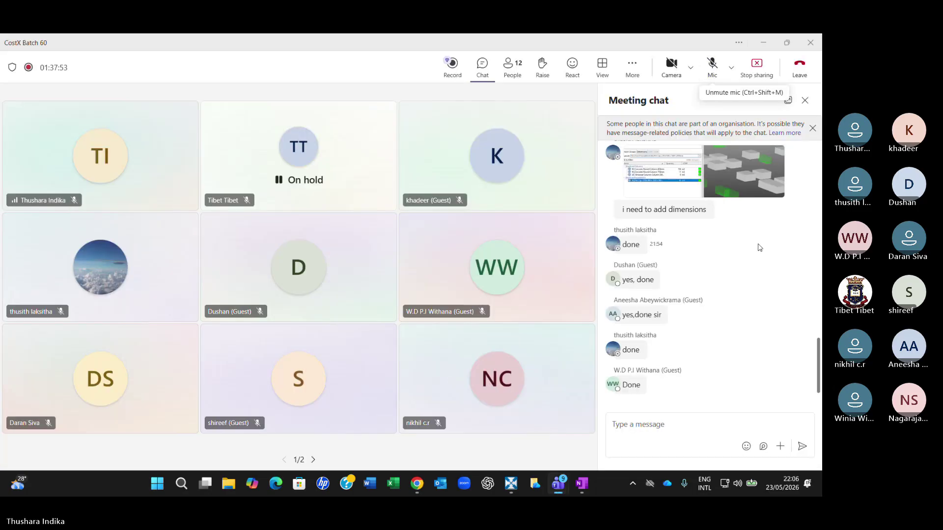
click(513, 484)
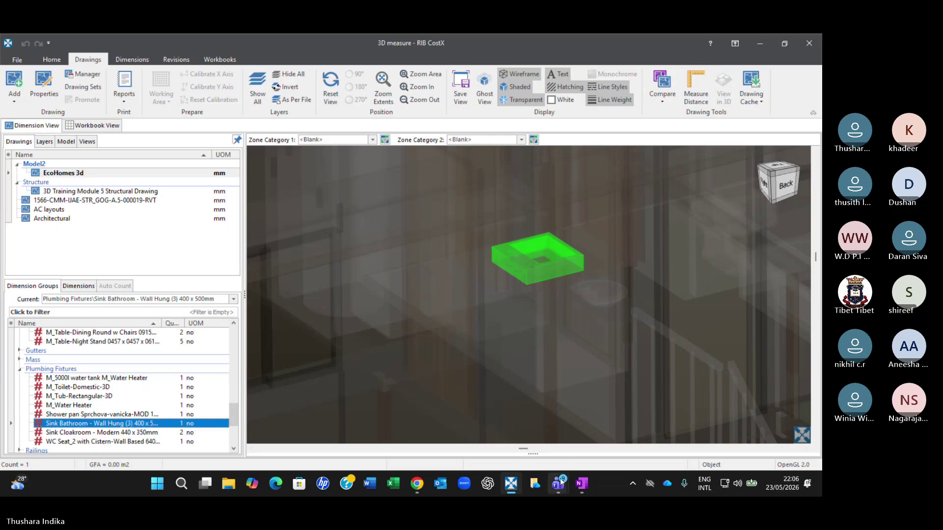
- Unmute the microphone in the Teams meeting and switch back to the CostX model
mouse_move(558, 484)
click(535, 436)
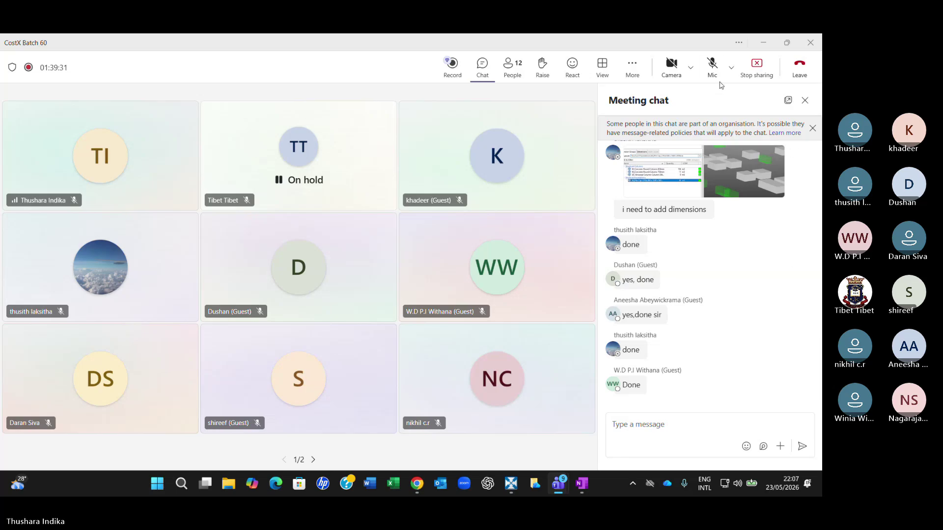
click(711, 68)
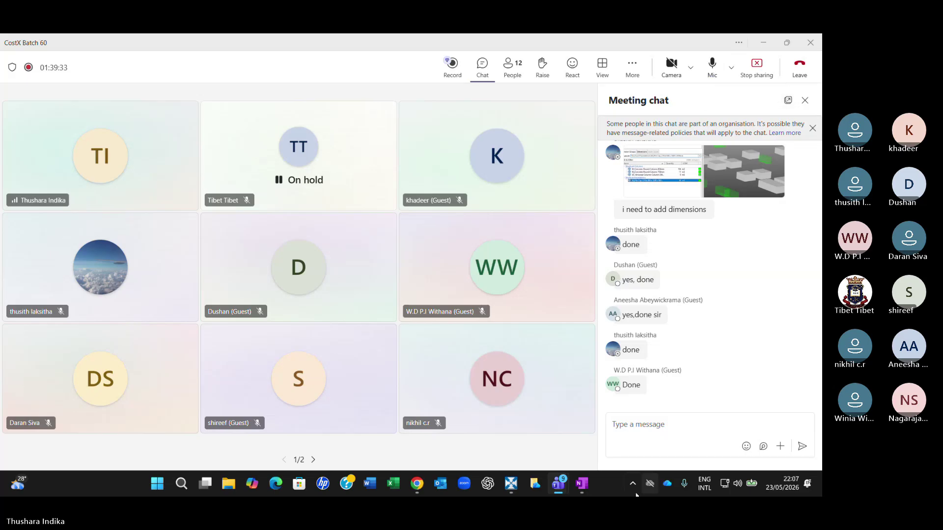
click(505, 485)
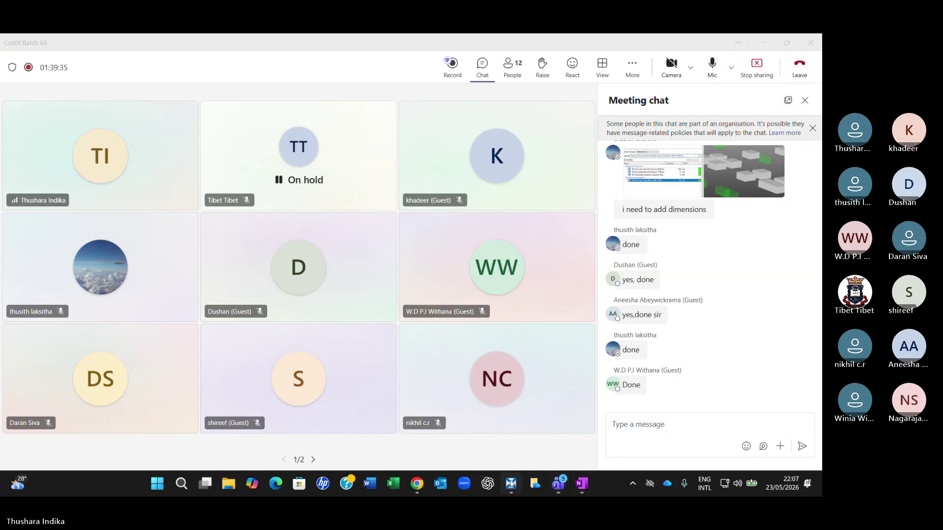
click(511, 483)
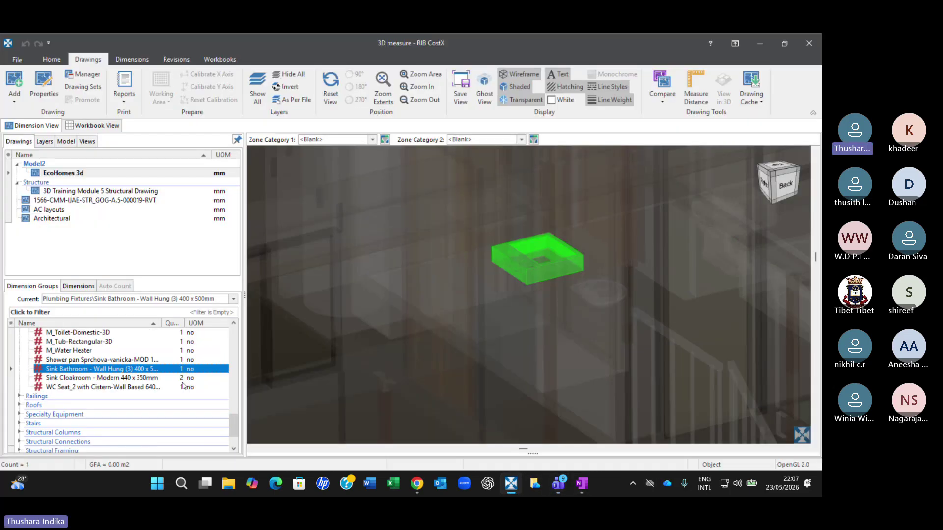
- Highlight the Sink Cloakroom - Modern 440 x 350mm and WC Seat_2 with Cistern-Wall Based groups in the model
click(127, 379)
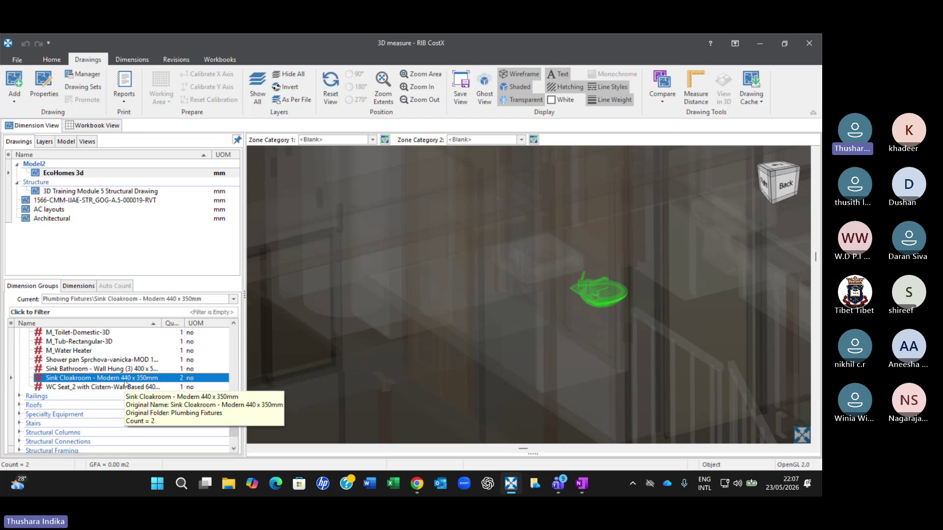
click(127, 387)
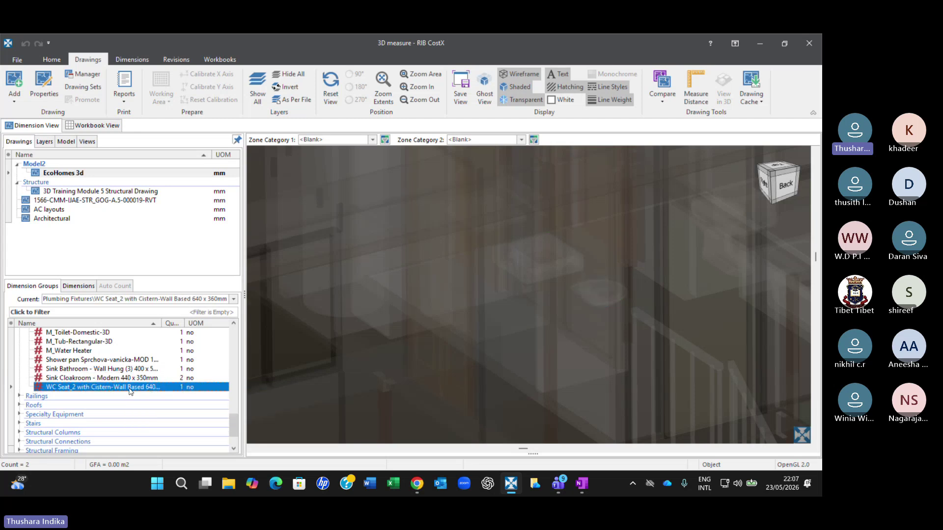
scroll(63, 401, up, 3)
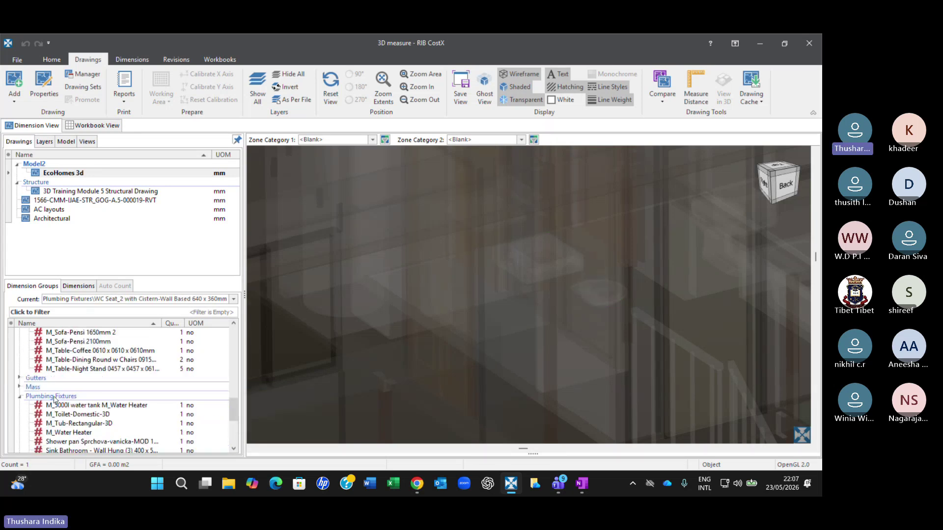
- Highlight the whole Plumbing Fixtures folder in the model and inspect the individual fixtures throughout the house
click(62, 398)
scroll(488, 317, down, 6)
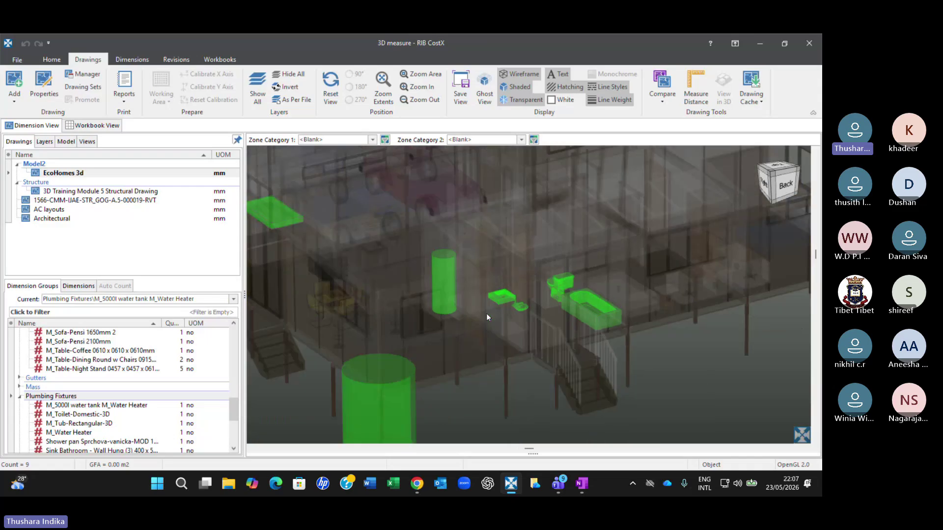
scroll(510, 291, up, 6)
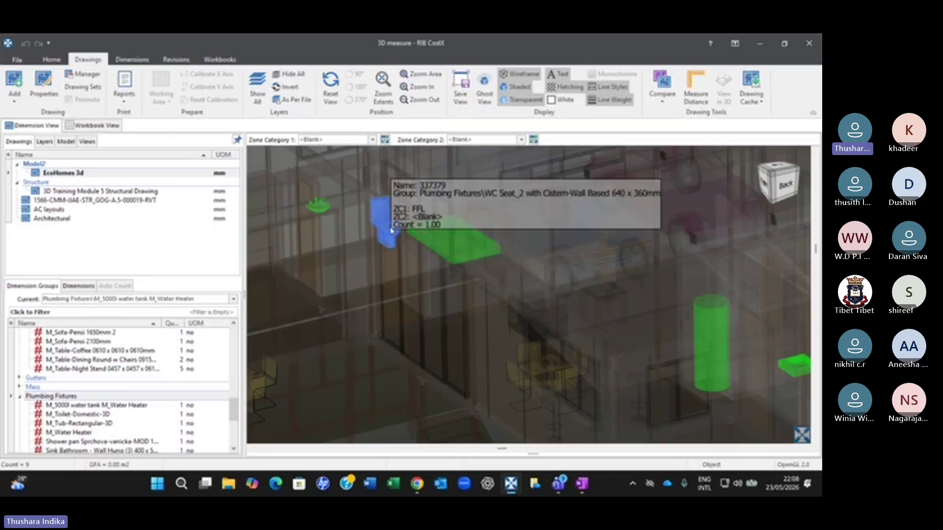
mouse_move(330, 208)
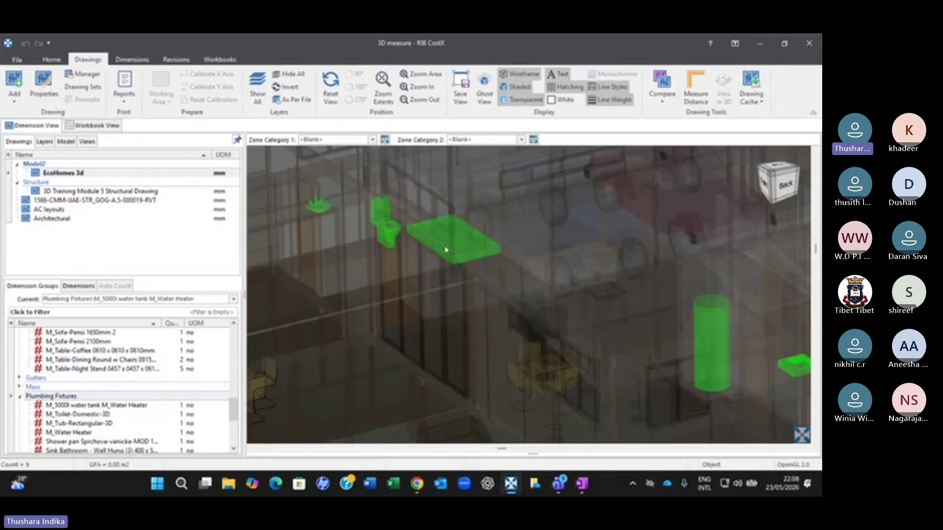
scroll(474, 260, down, 2)
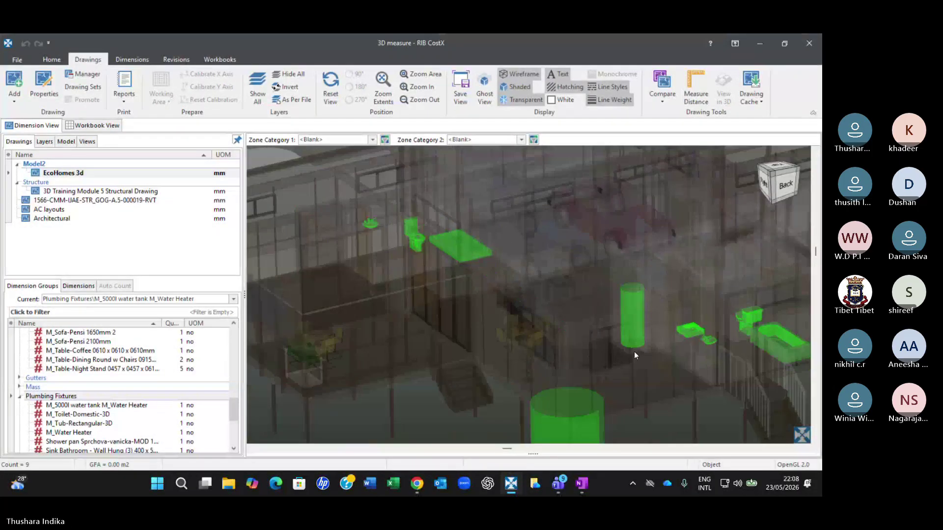
click(638, 368)
middle_drag(638, 367, 630, 327)
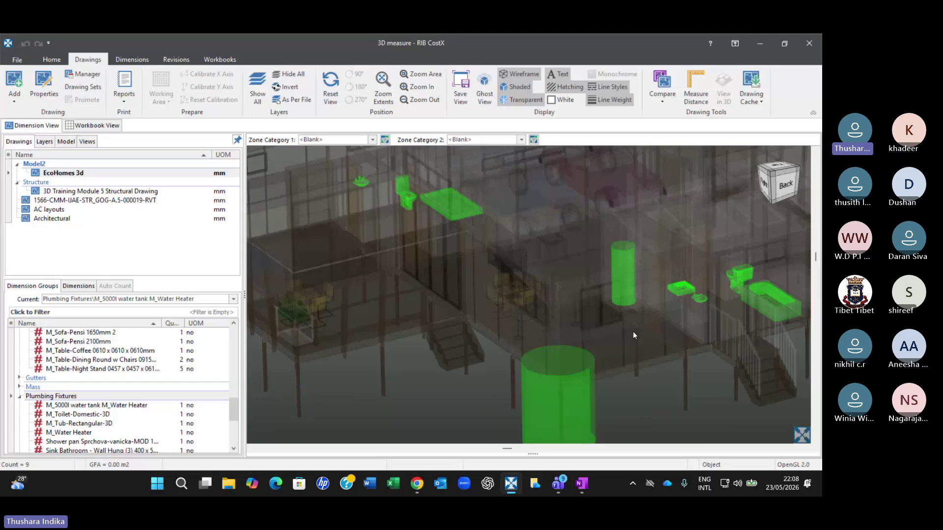
- Highlight the whole Furniture folder in the model and inspect the furniture pieces throughout the house
scroll(633, 332, down, 2)
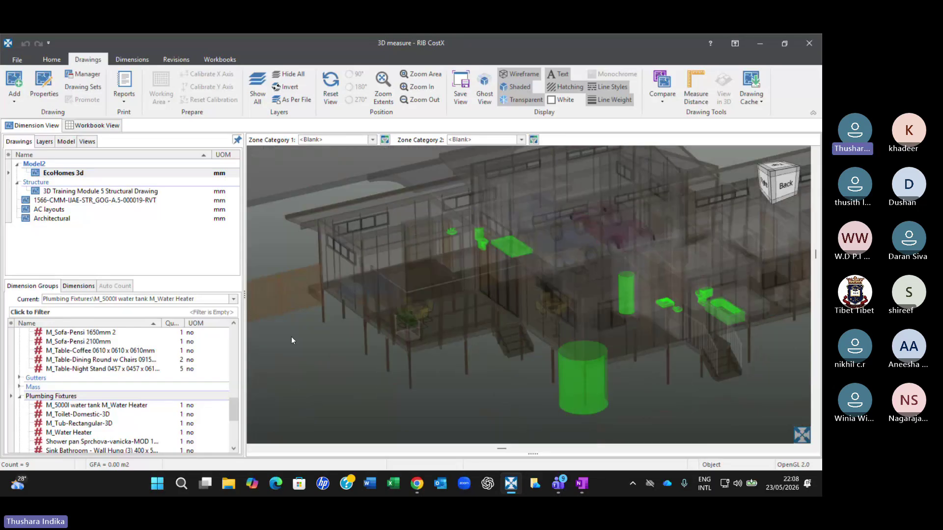
scroll(158, 347, up, 5)
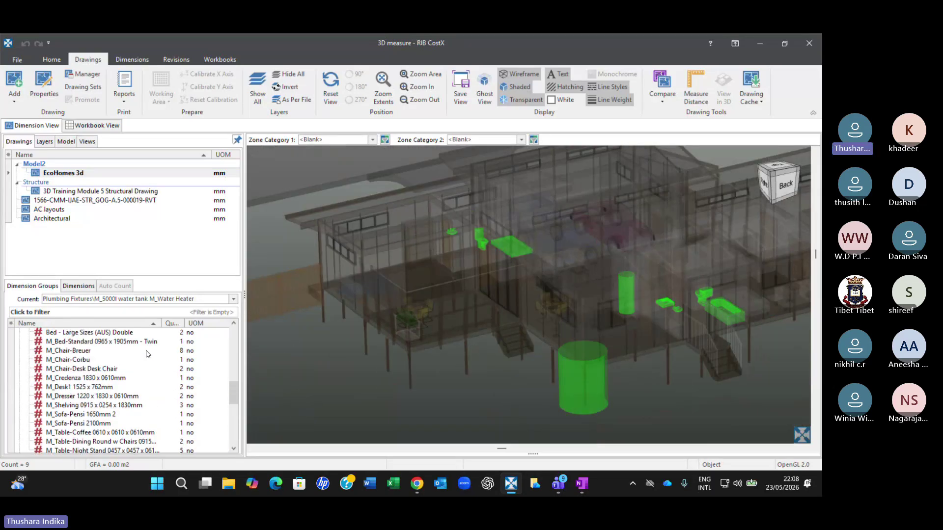
scroll(80, 362, up, 1)
click(44, 396)
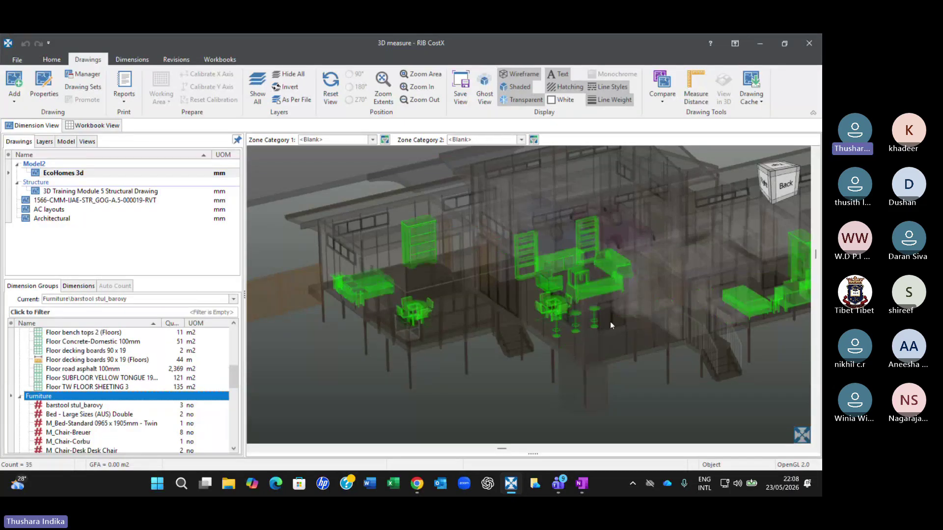
scroll(421, 302, up, 5)
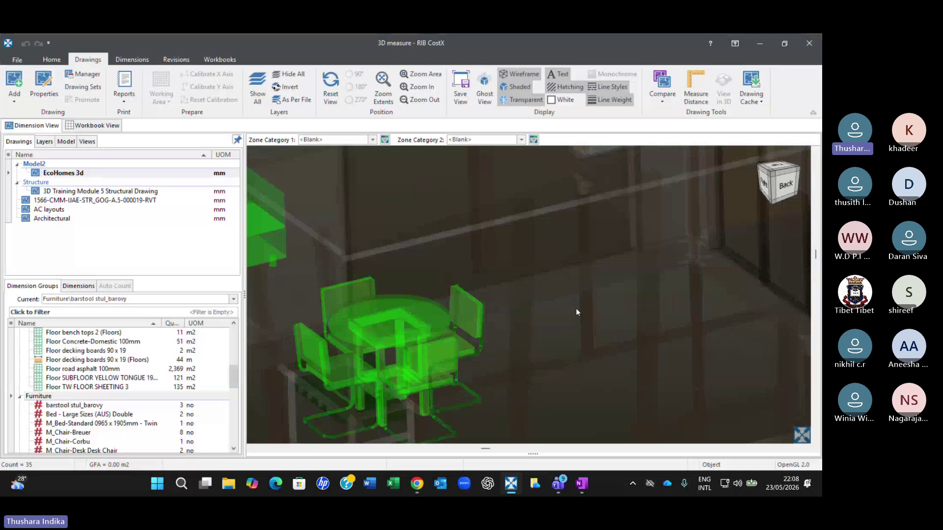
scroll(689, 290, down, 3)
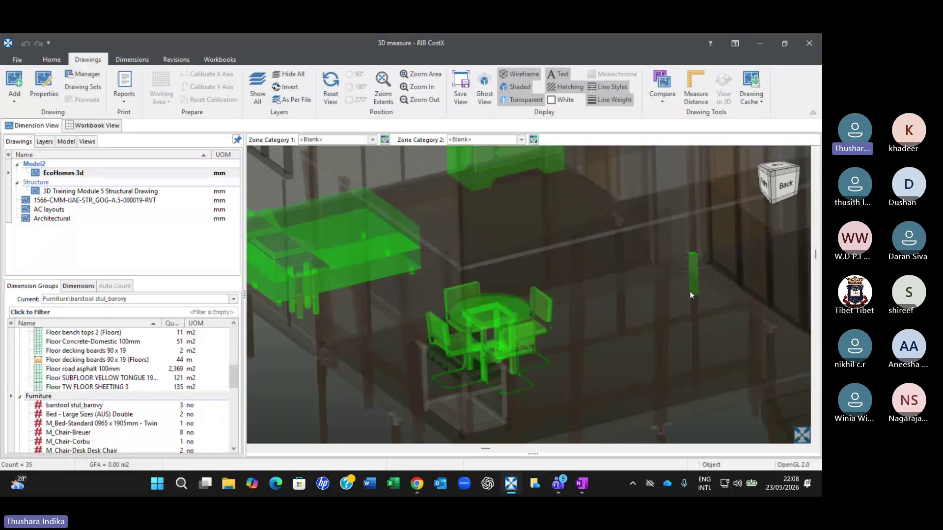
scroll(690, 294, down, 5)
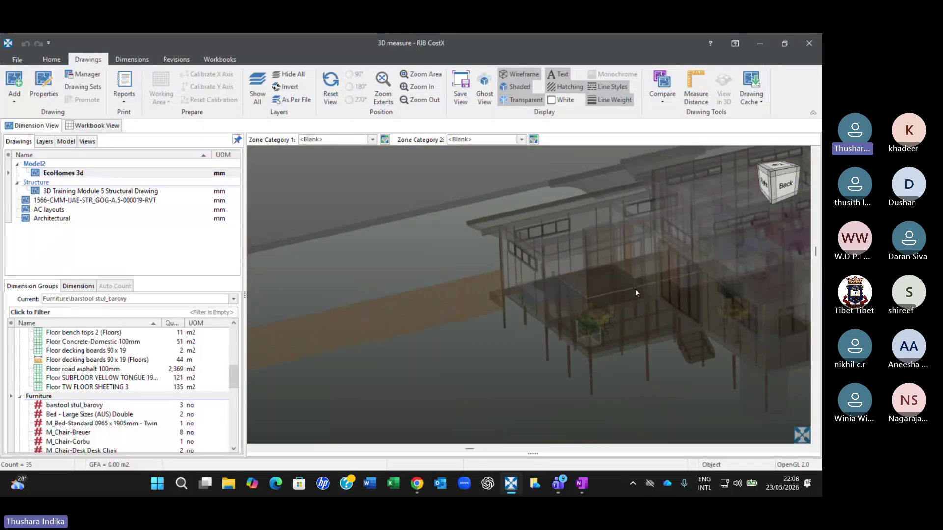
drag(635, 289, 538, 368)
scroll(495, 310, down, 2)
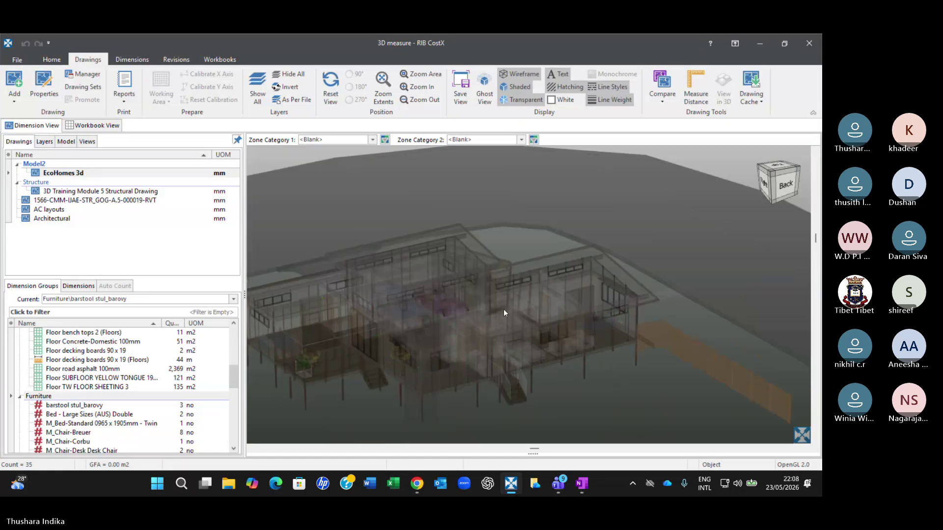
drag(503, 308, 573, 308)
click(142, 396)
- Highlight the Floors folder and the Entourage folder in the model, viewing the entourage vehicles up close
scroll(146, 373, up, 4)
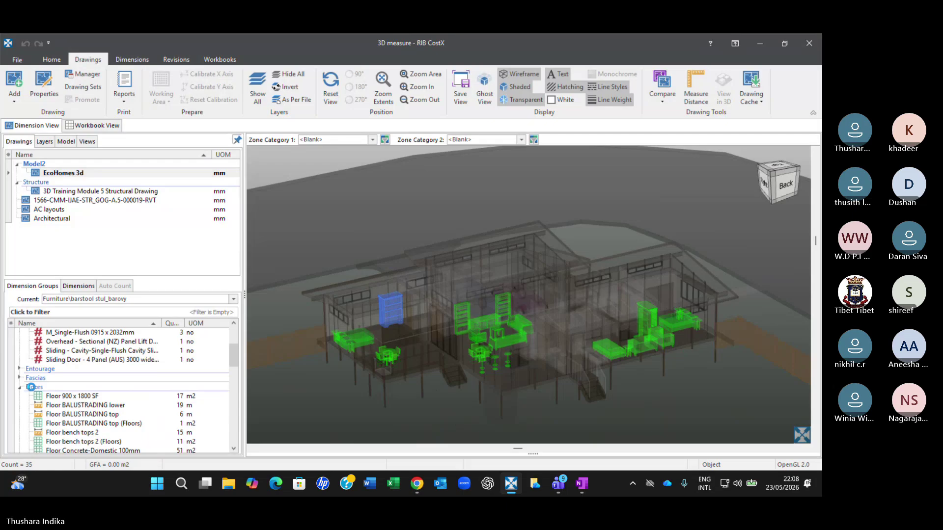
click(31, 387)
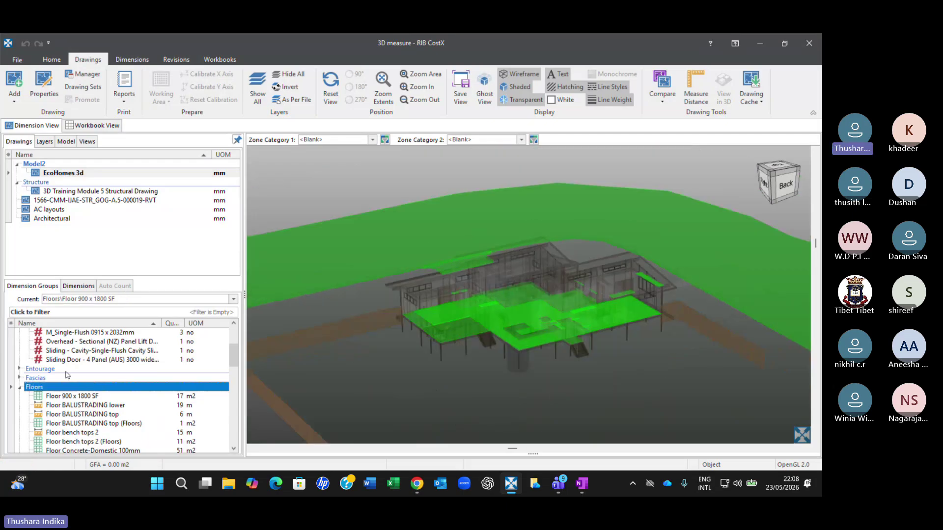
click(27, 369)
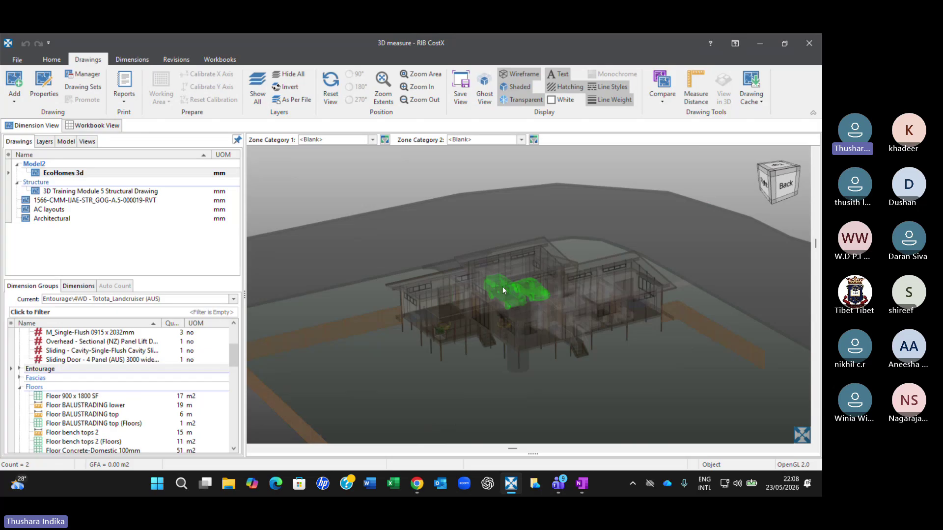
scroll(502, 287, up, 5)
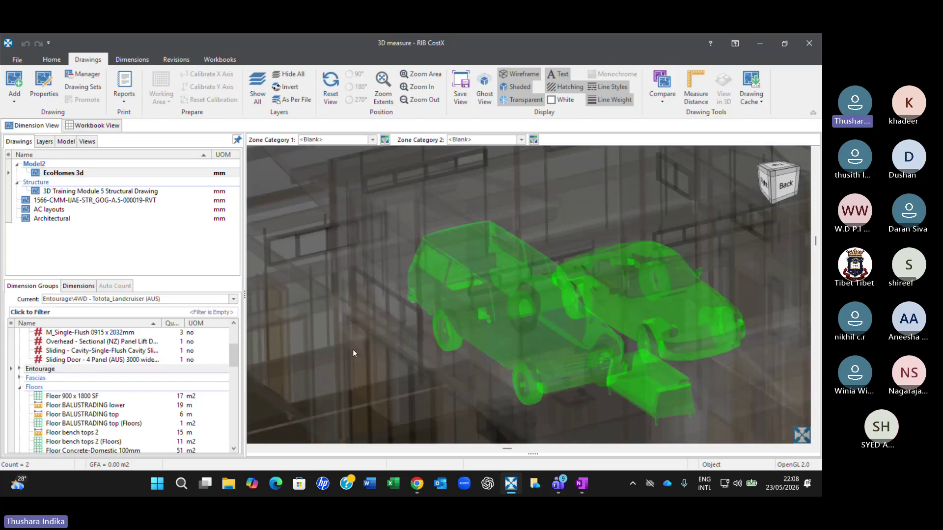
- Highlight the whole Doors folder in the model and view the doors across the entire house
scroll(90, 348, up, 3)
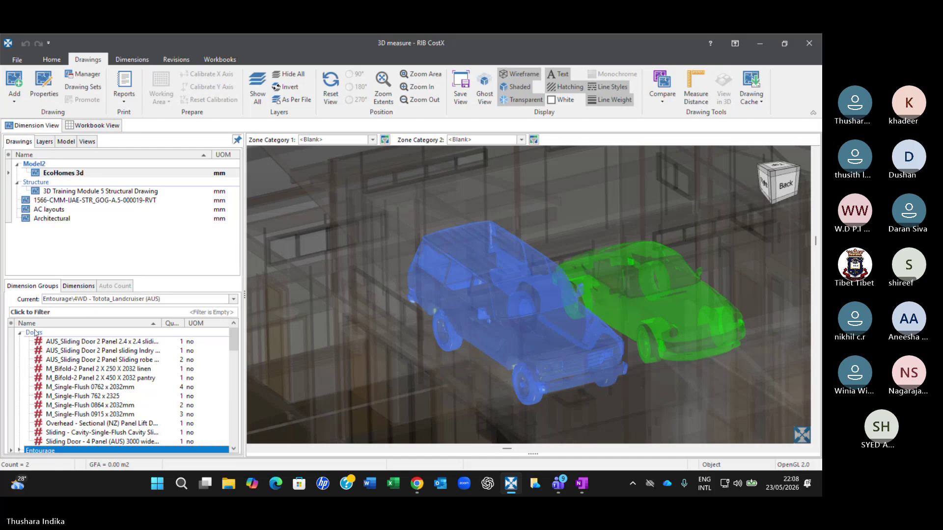
click(32, 334)
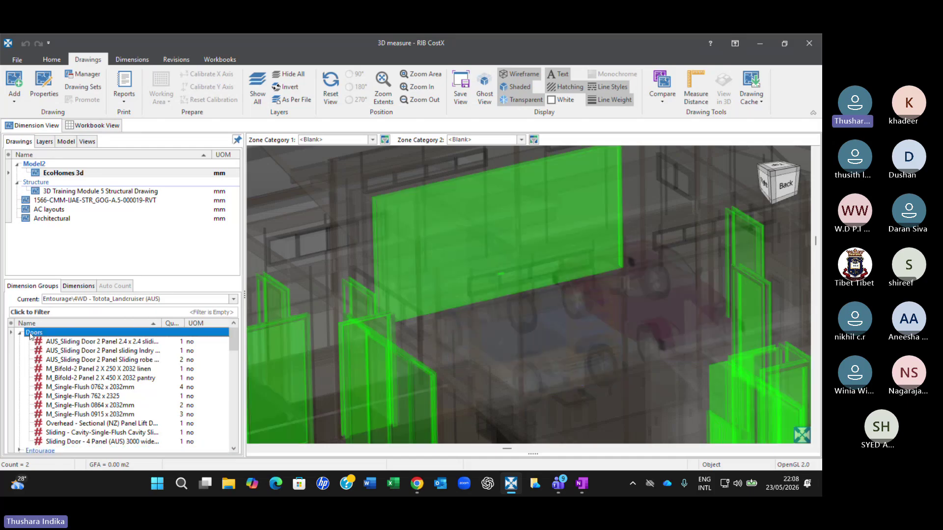
scroll(426, 325, down, 3)
scroll(435, 338, down, 2)
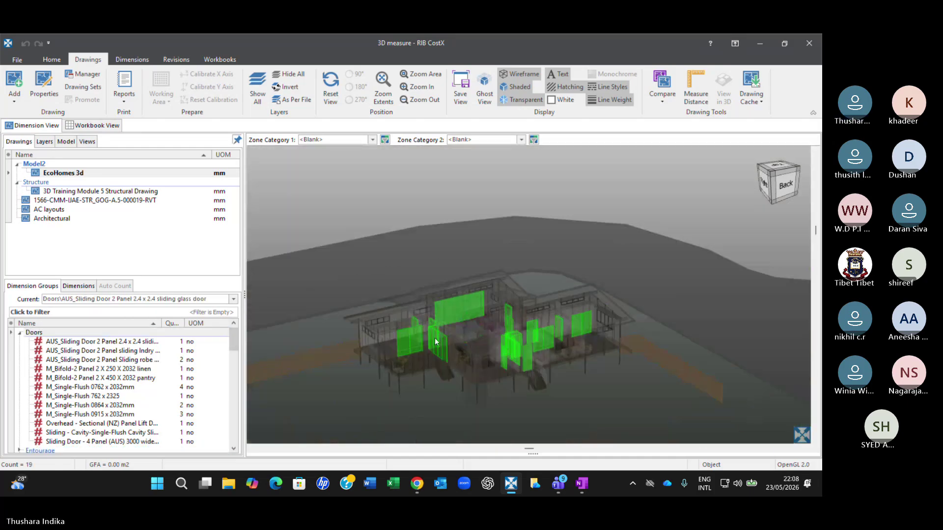
scroll(435, 339, up, 2)
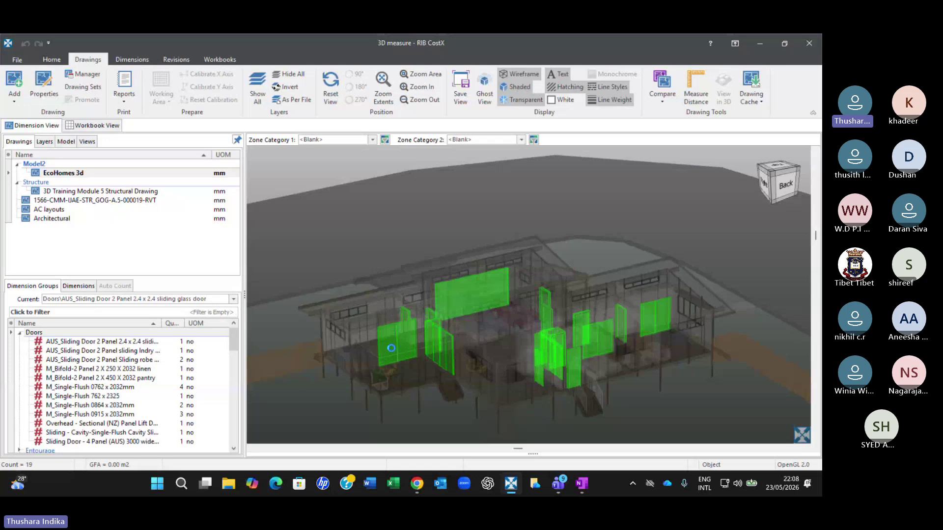
click(440, 372)
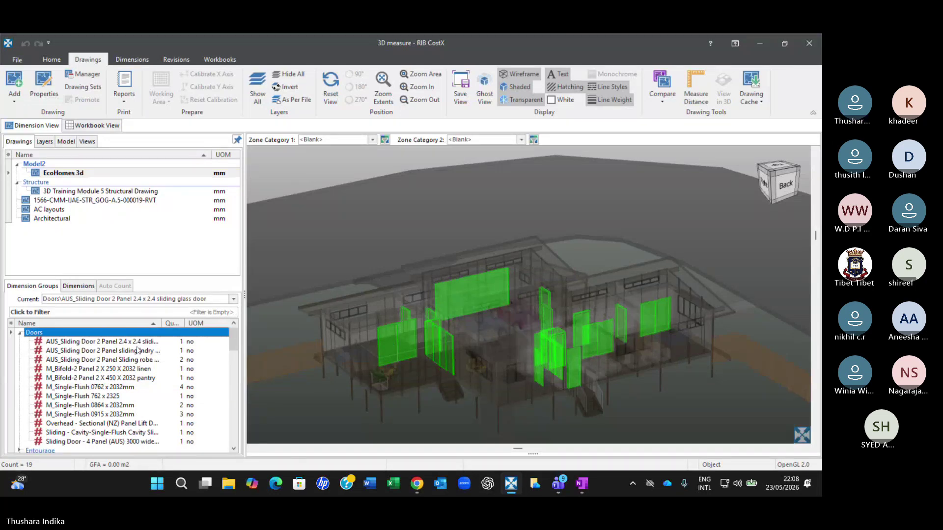
- Go through the individual door groups one by one, from the sliding doors to M_Single-Flush 762 x 2325
key(Down)
key(Down)
key(Down)
key(Down)
key(Down)
key(Down)
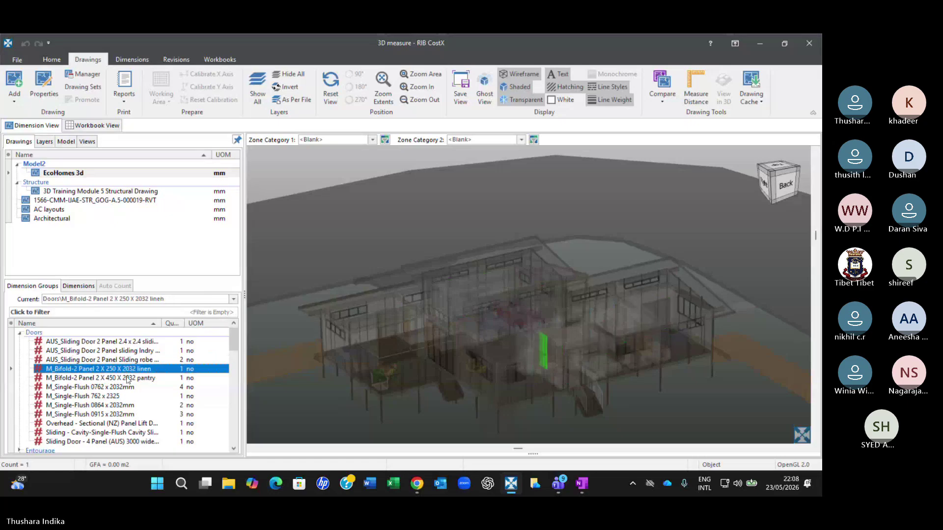
key(Down)
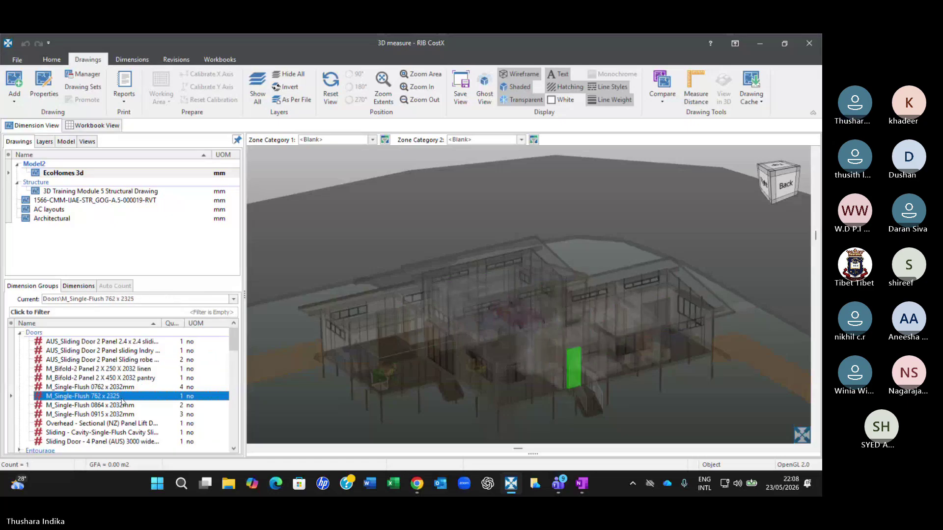
- Highlight the Sliding Door - 4 Panel (AUS) 3000 wide group and check the quantity details of M_Single-Flush 0762 x 2032mm
scroll(126, 405, down, 1)
scroll(126, 406, down, 3)
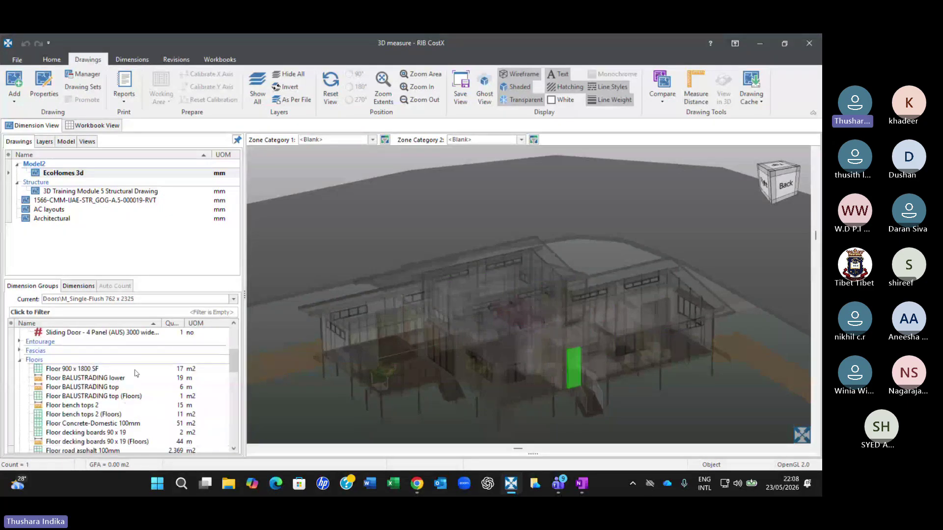
scroll(135, 414, up, 3)
click(136, 415)
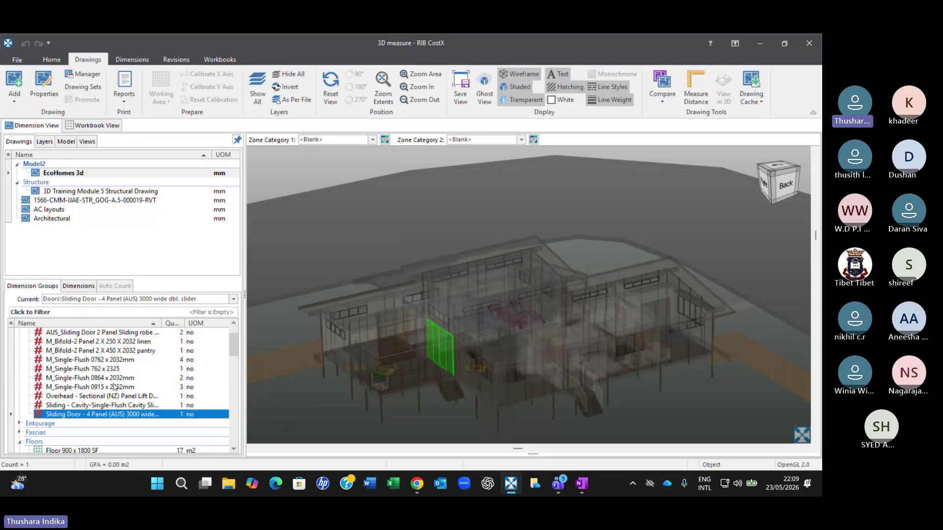
mouse_move(124, 391)
mouse_move(123, 364)
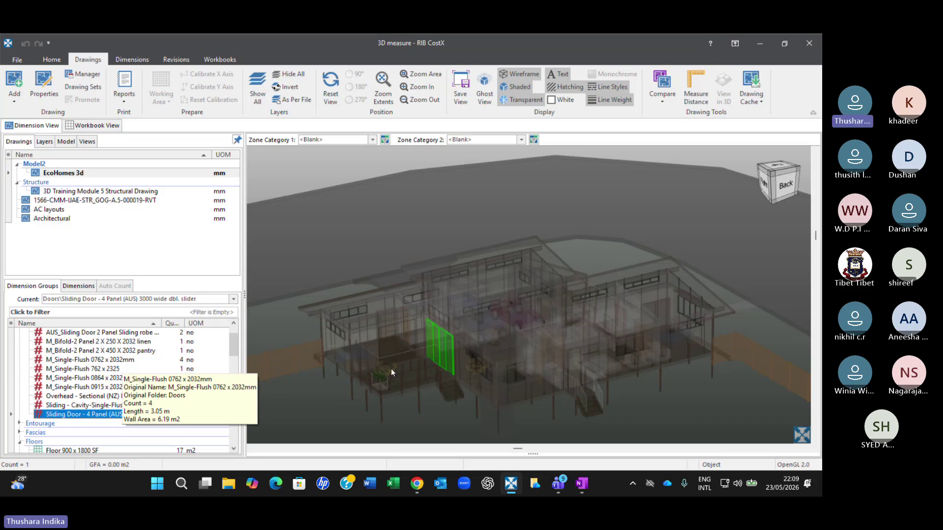
drag(412, 373, 369, 310)
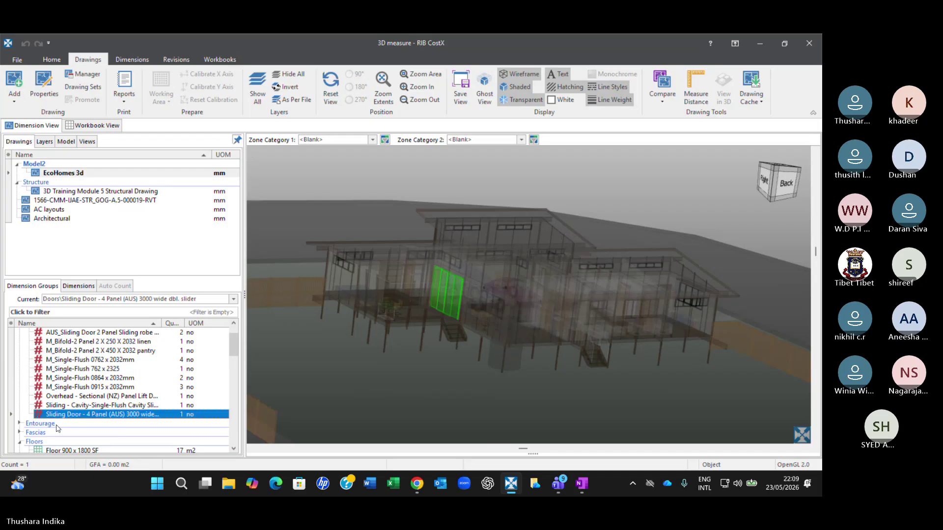
- Expand the Structural Connections folder and highlight its BKF01 group in the model
scroll(72, 395, up, 1)
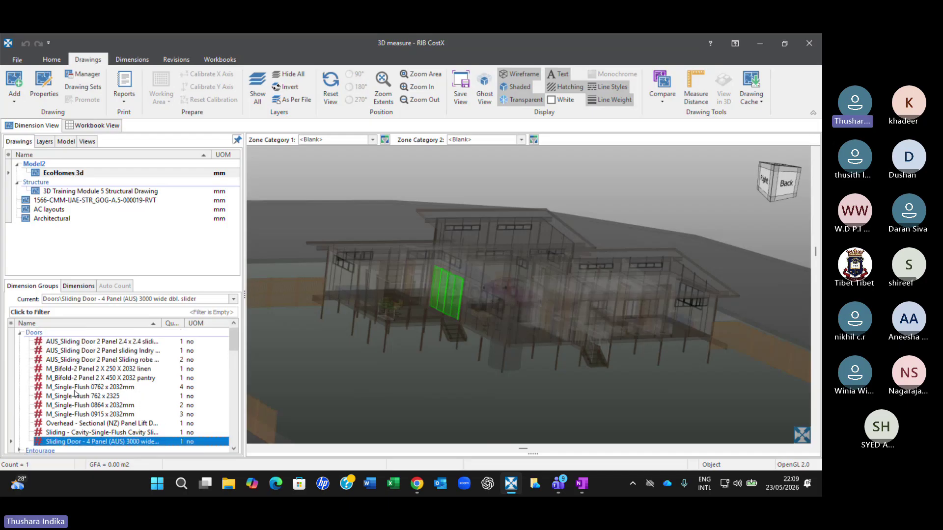
scroll(74, 393, down, 10)
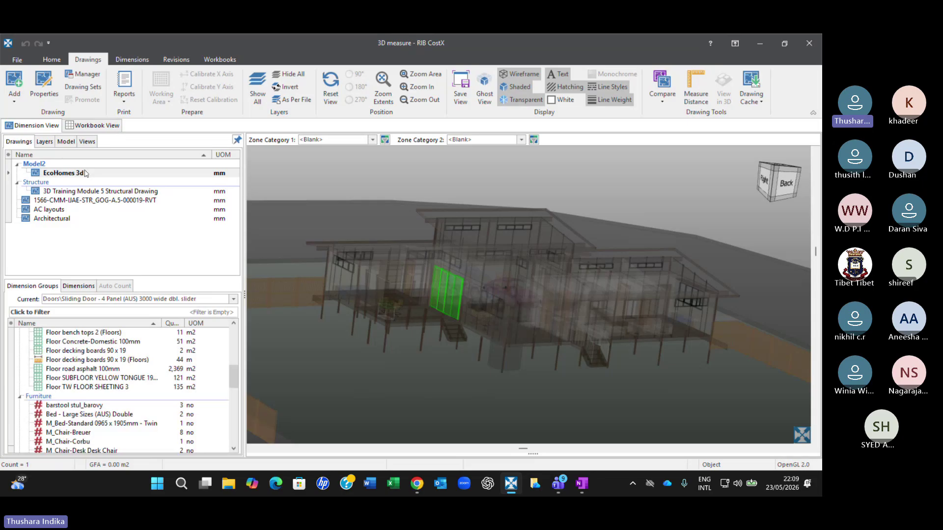
drag(346, 352, 341, 361)
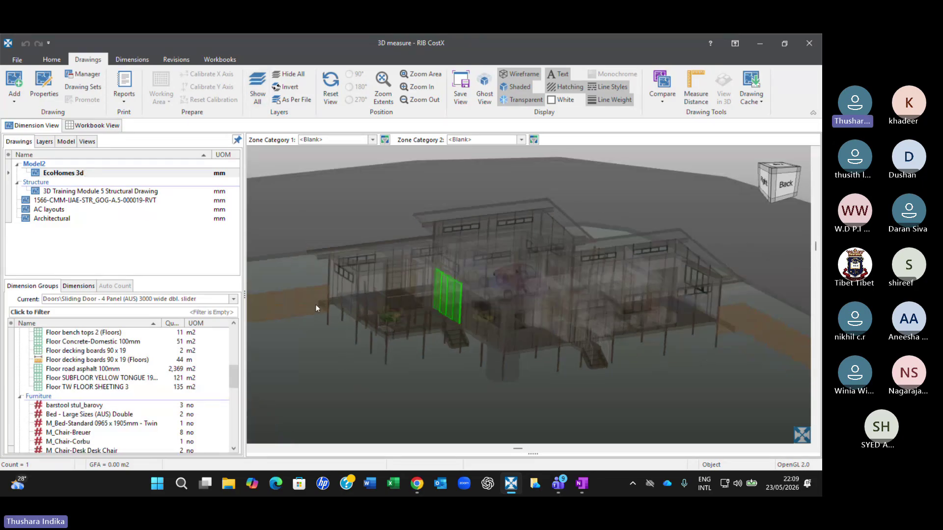
scroll(120, 353, down, 3)
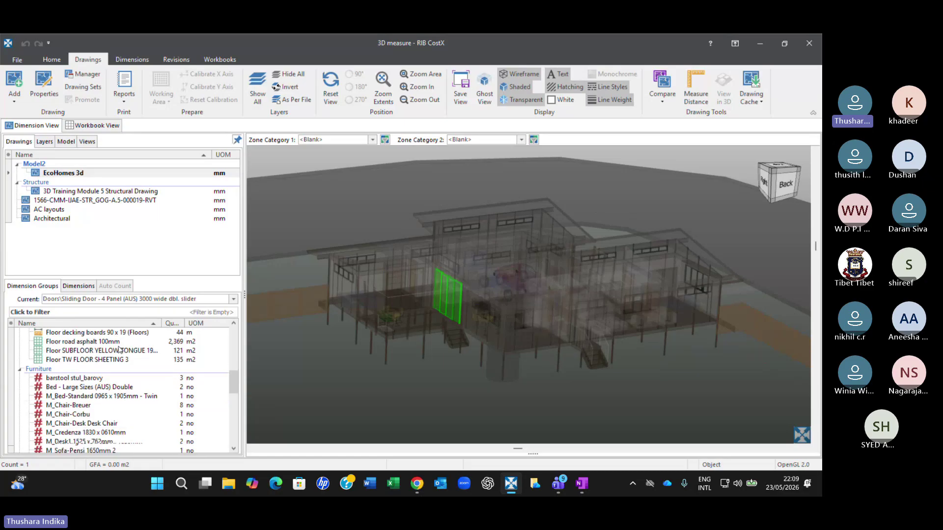
scroll(118, 359, down, 6)
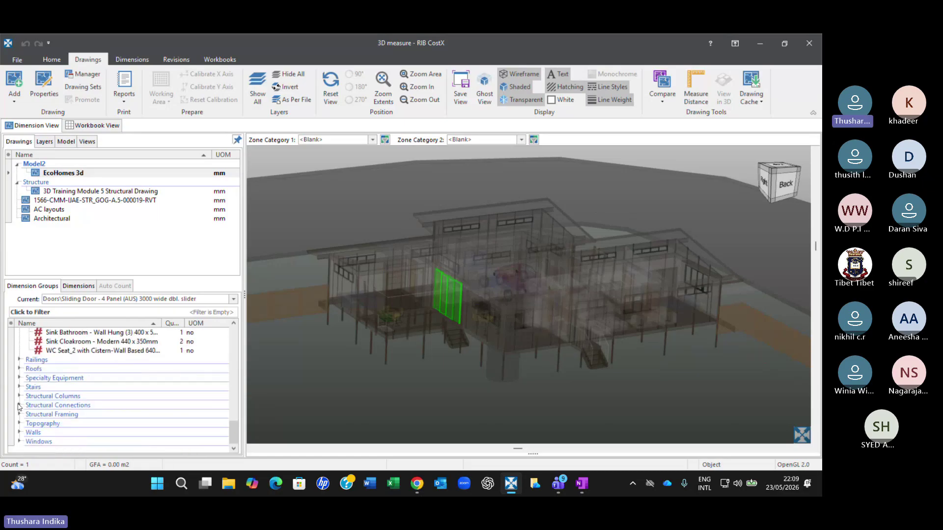
click(20, 405)
scroll(82, 404, down, 2)
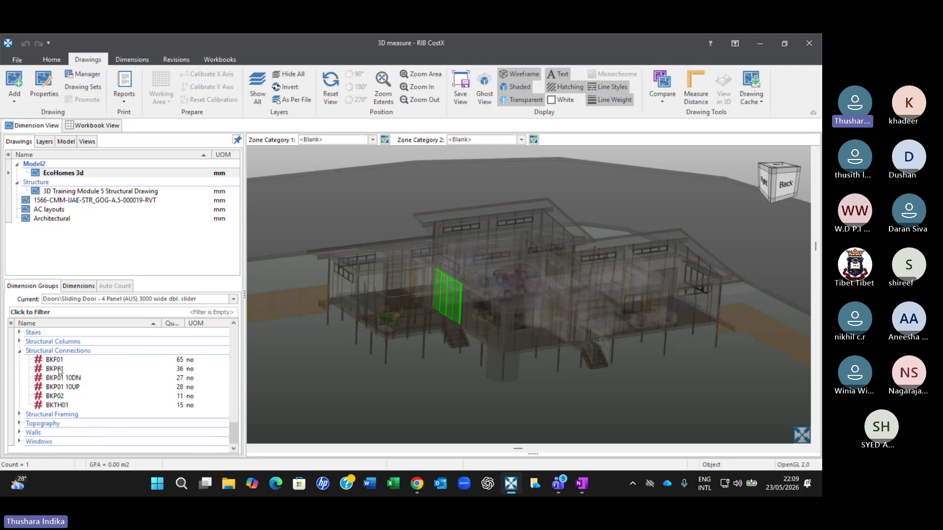
click(58, 360)
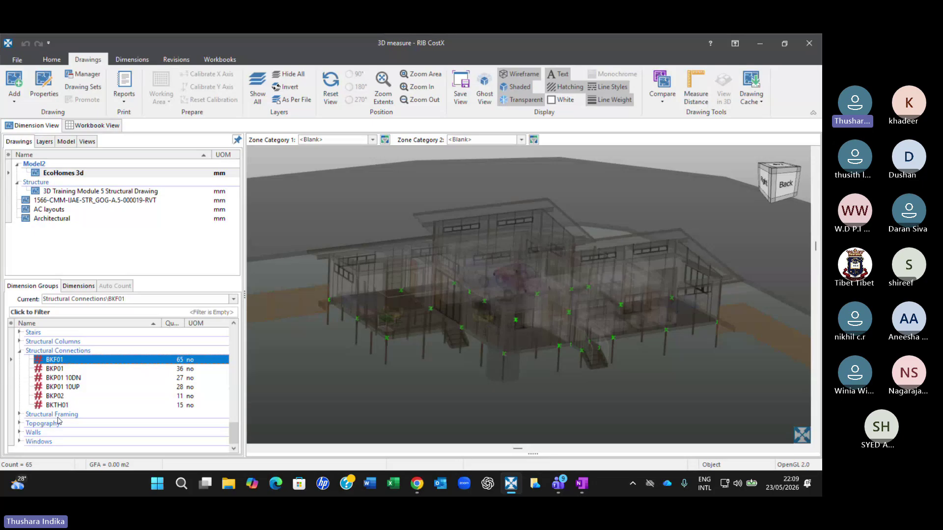
- Highlight the Structural Framing folder and the Topography folder in the model, viewing the full site surface
click(30, 415)
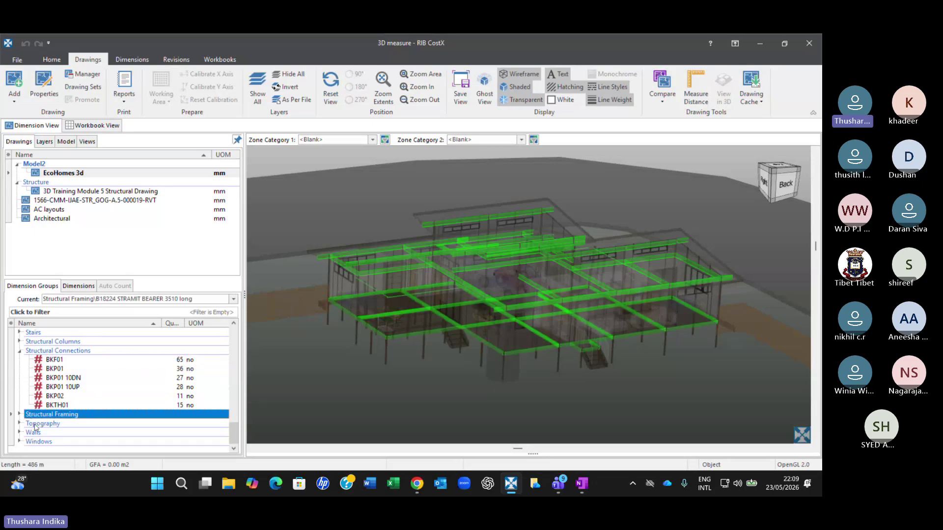
click(43, 423)
scroll(307, 358, down, 3)
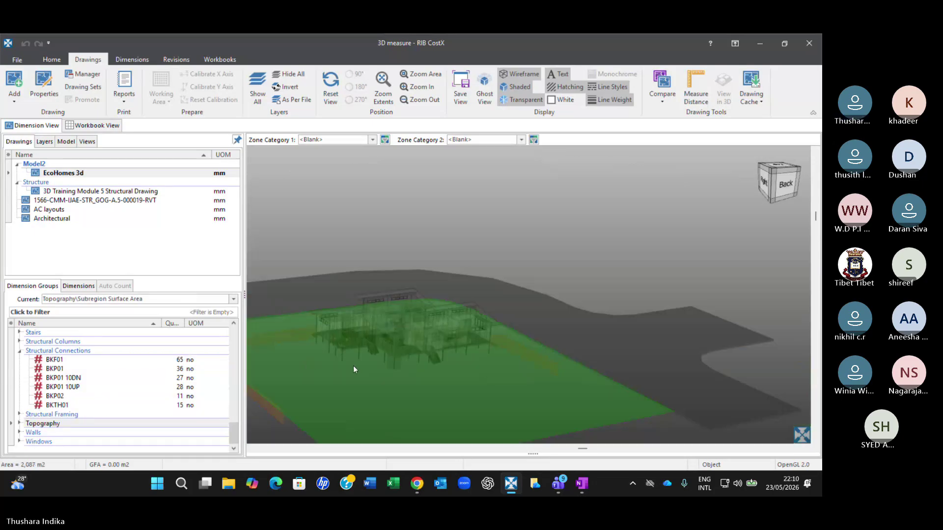
middle_drag(352, 365, 470, 258)
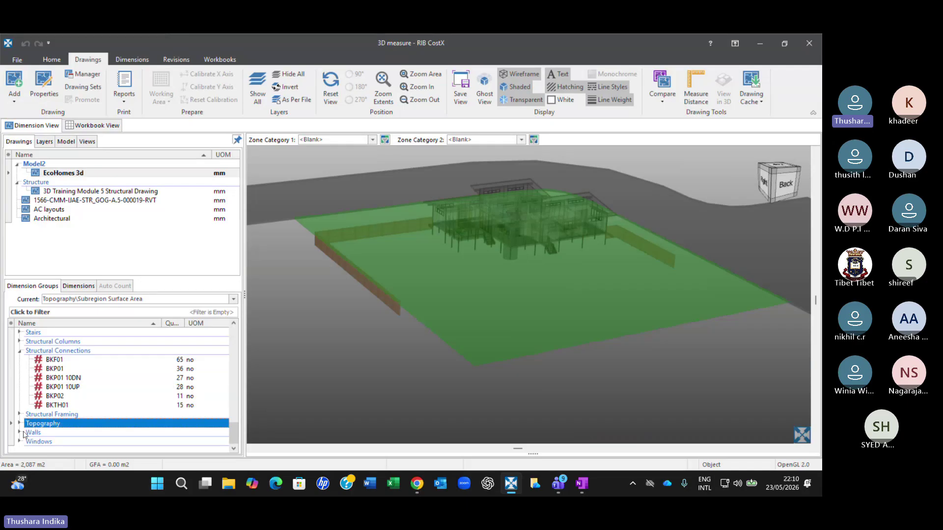
- Highlight the Walls folder in the model and inspect the house walls up close
click(31, 434)
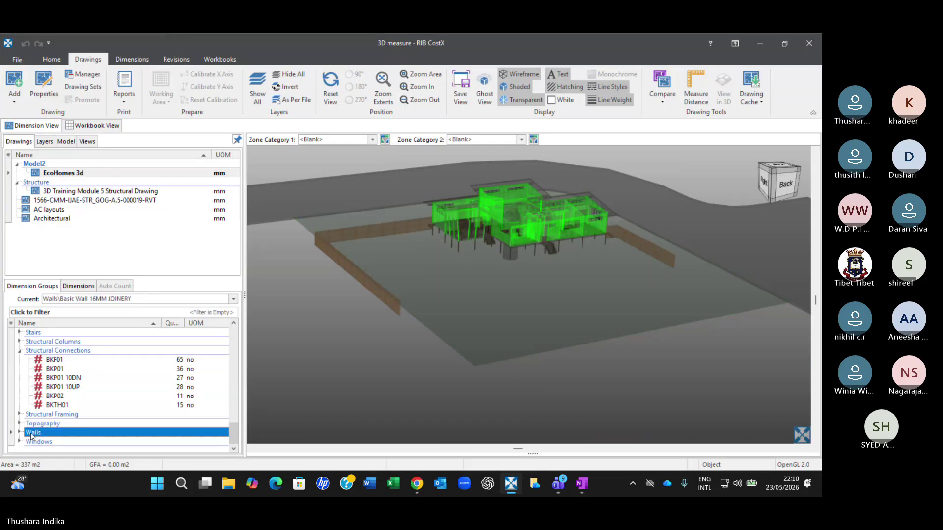
mouse_move(493, 177)
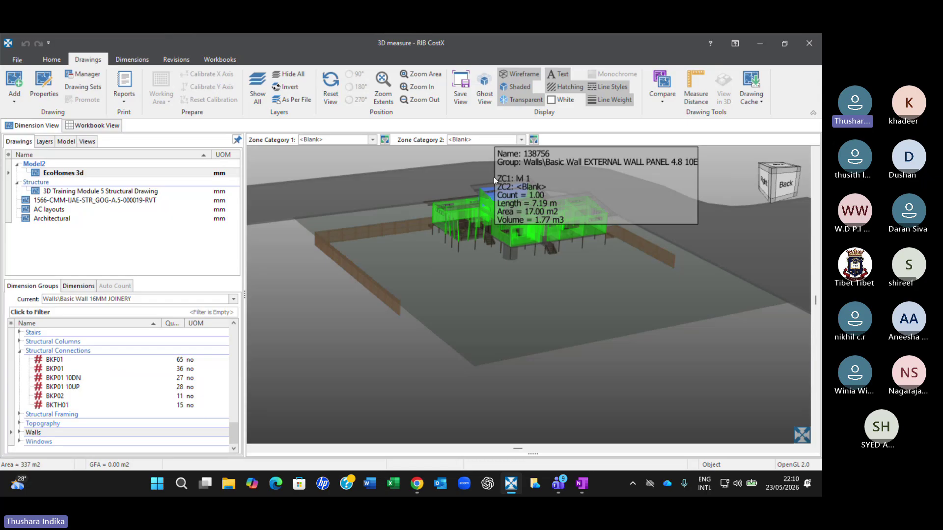
scroll(493, 177, up, 3)
scroll(447, 260, up, 5)
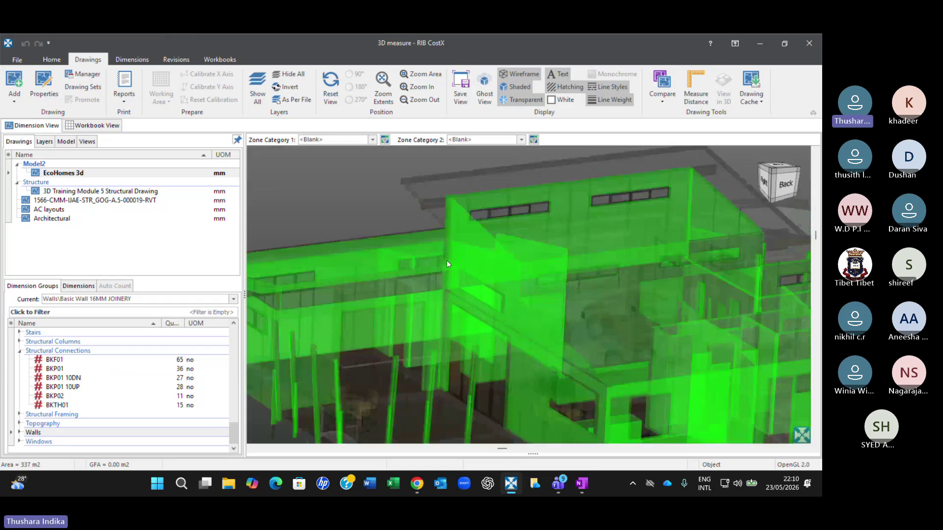
- Expand the Walls folder and highlight its Basic Wall 16MM JOINERY and EXTERNAL F1 WALL PANEL groups in the model
scroll(446, 264, down, 5)
click(29, 432)
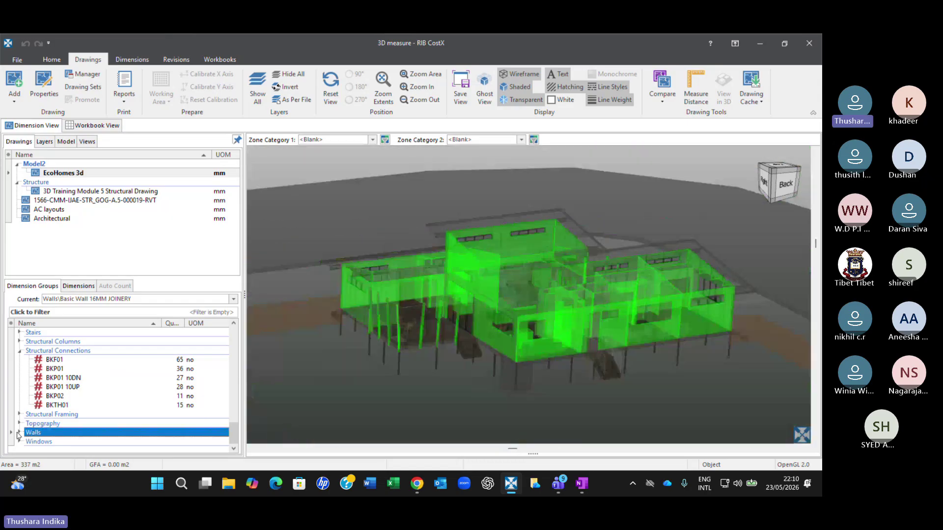
click(18, 433)
scroll(98, 388, down, 3)
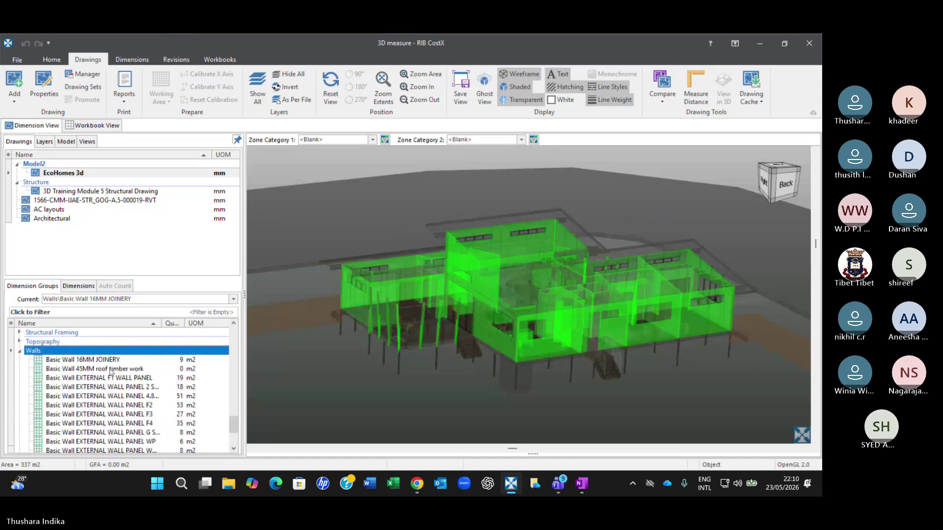
click(109, 360)
click(112, 378)
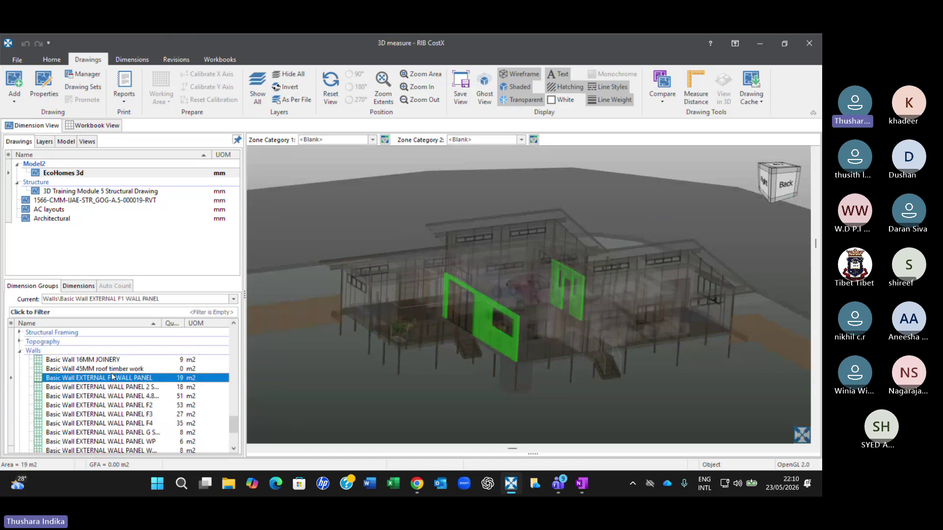
- Highlight the EXTERNAL WALL PANEL 4.8 10E, F3 and G SLAB wall groups in the model
click(117, 396)
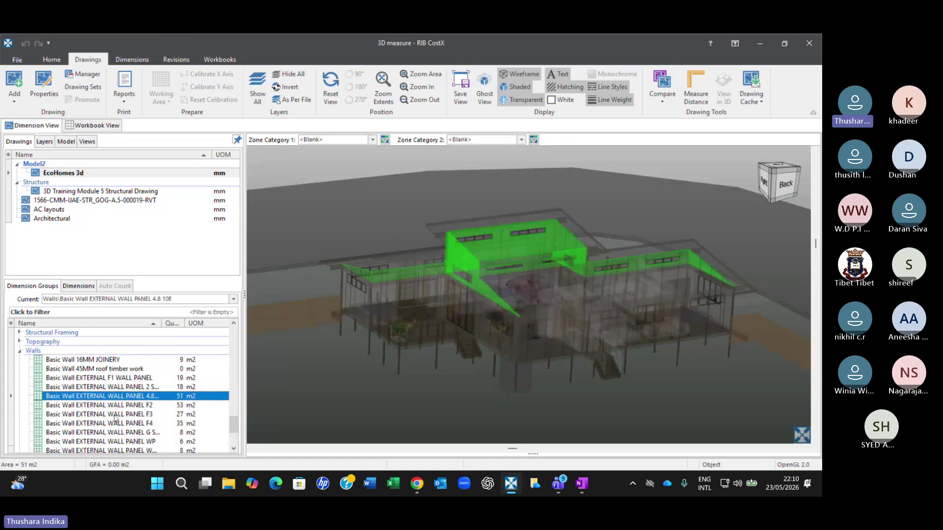
click(115, 414)
click(115, 433)
- Expand the Windows folder and highlight all of its window groups in the model
scroll(115, 433, down, 3)
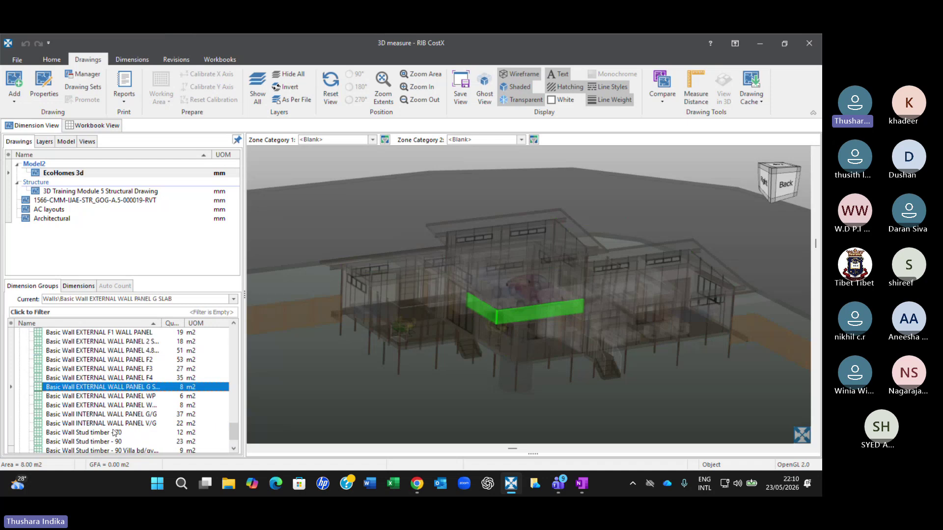
click(20, 442)
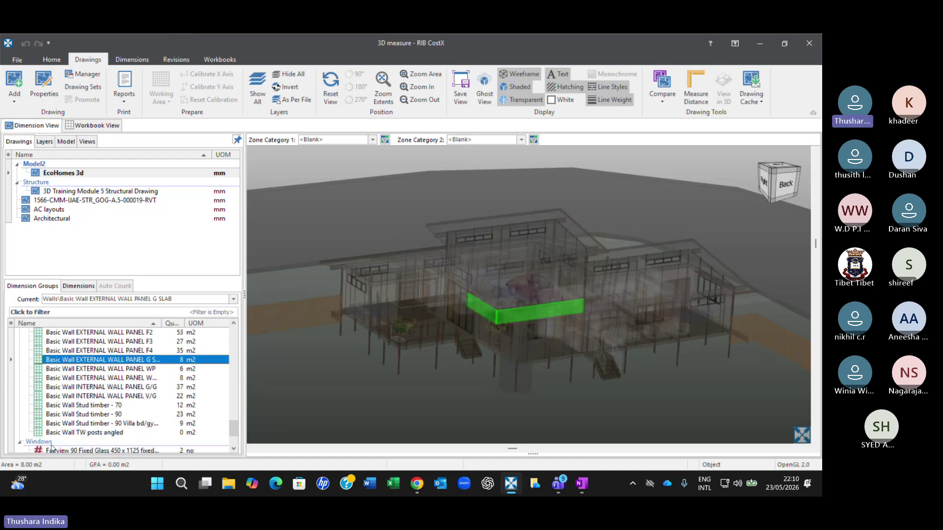
scroll(87, 406, down, 2)
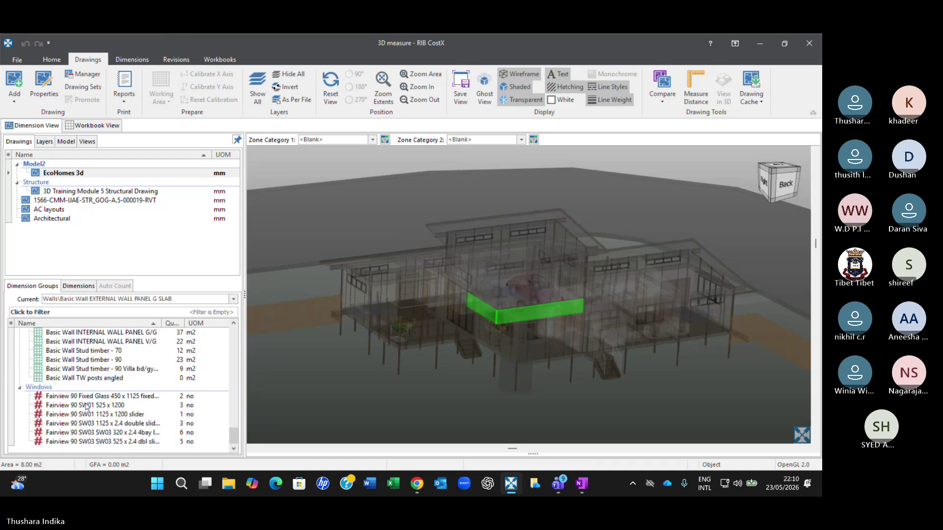
click(49, 389)
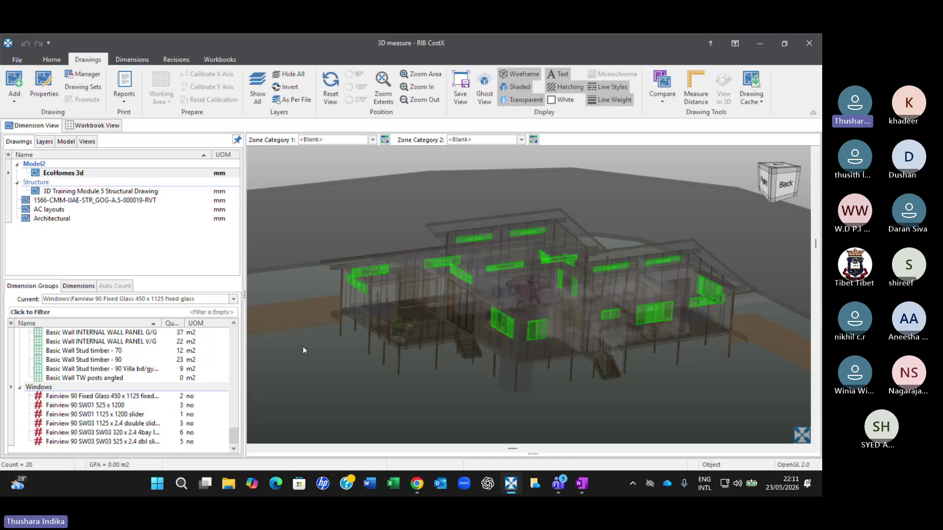
click(78, 388)
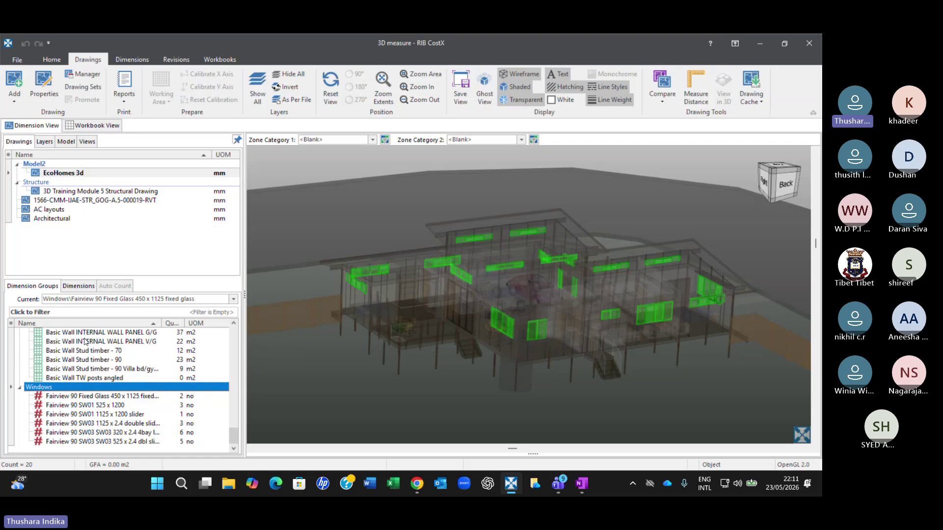
- Generate a workbook from the dimension groups named Ecohome BoQ, broken down by dimension group folder and including all available zones
click(216, 60)
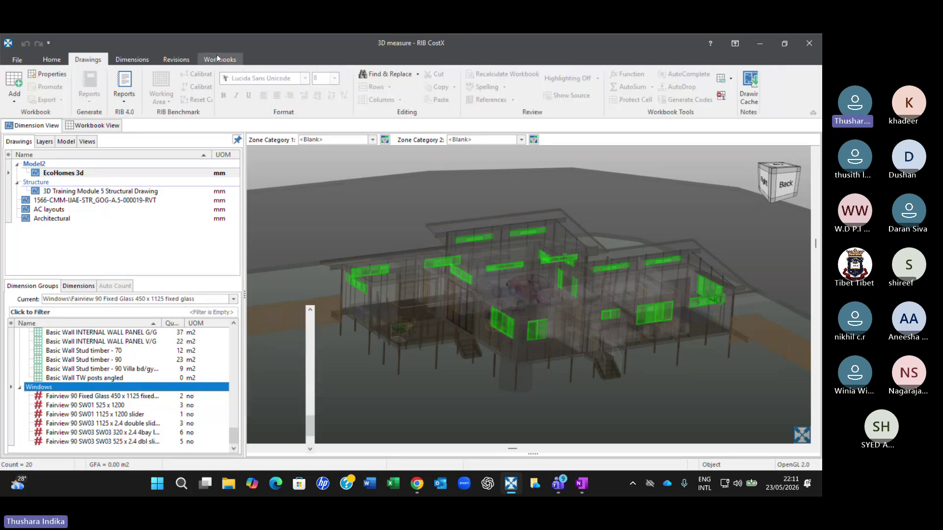
click(14, 100)
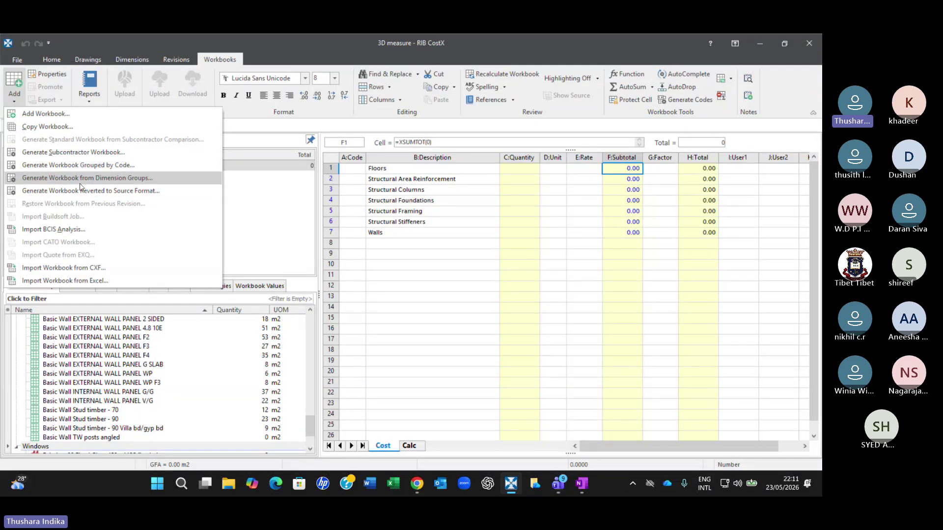
click(119, 179)
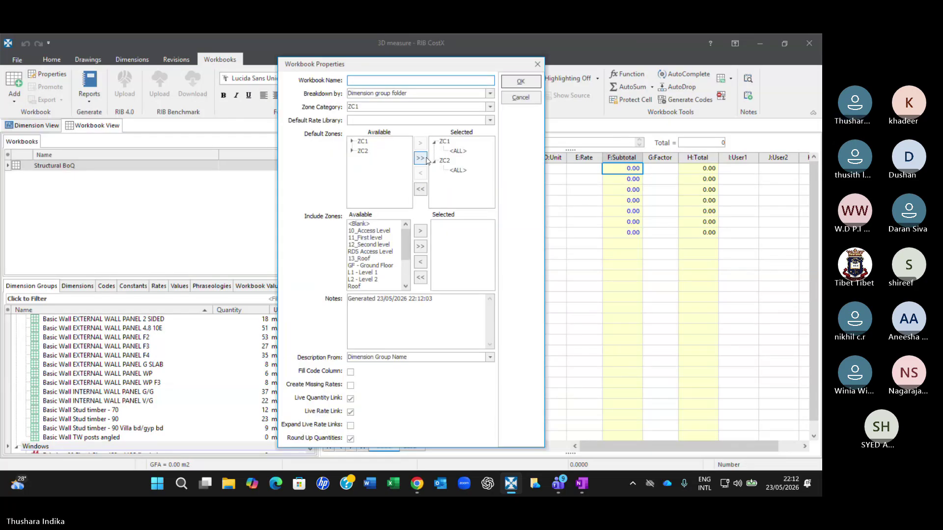
click(421, 246)
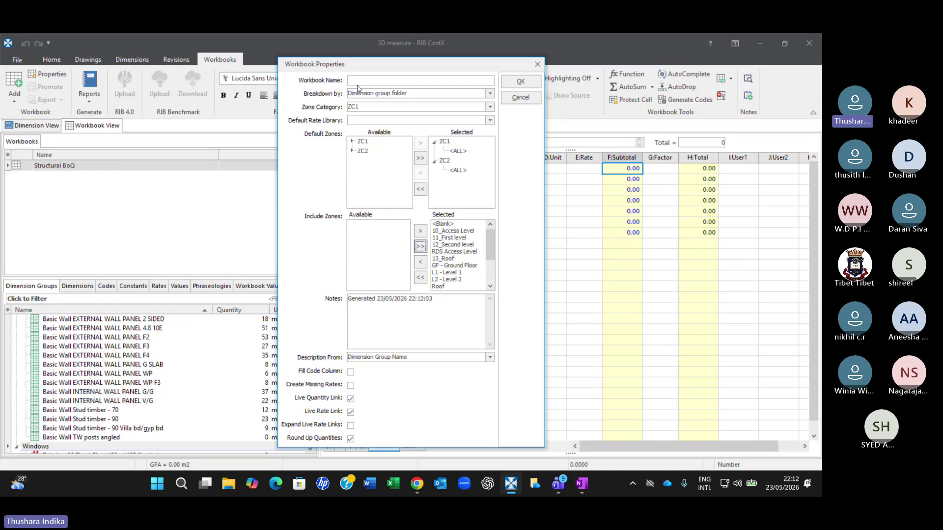
click(357, 81)
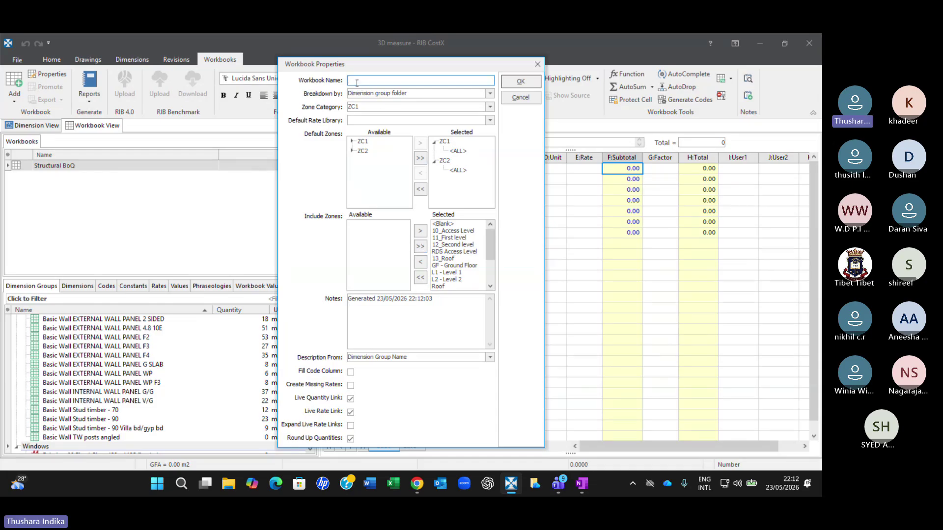
text(Ecohom)
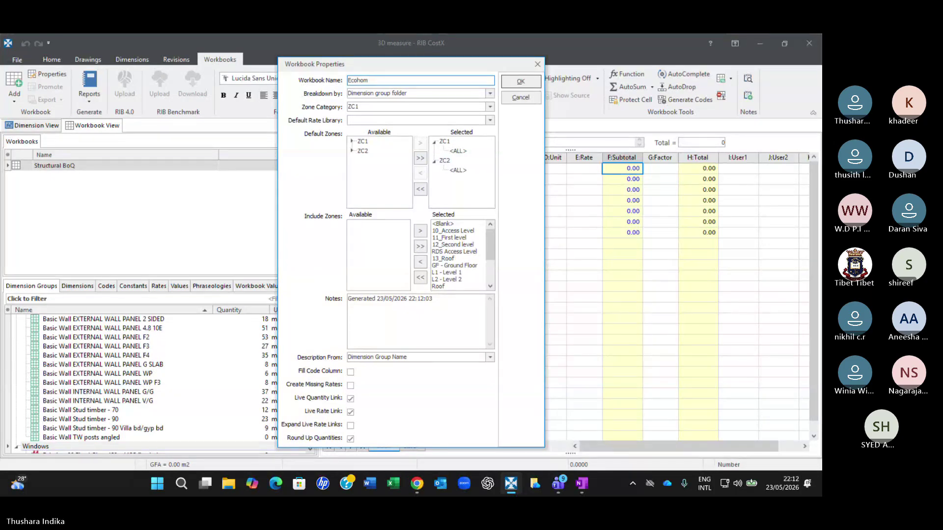
text(e BoQ)
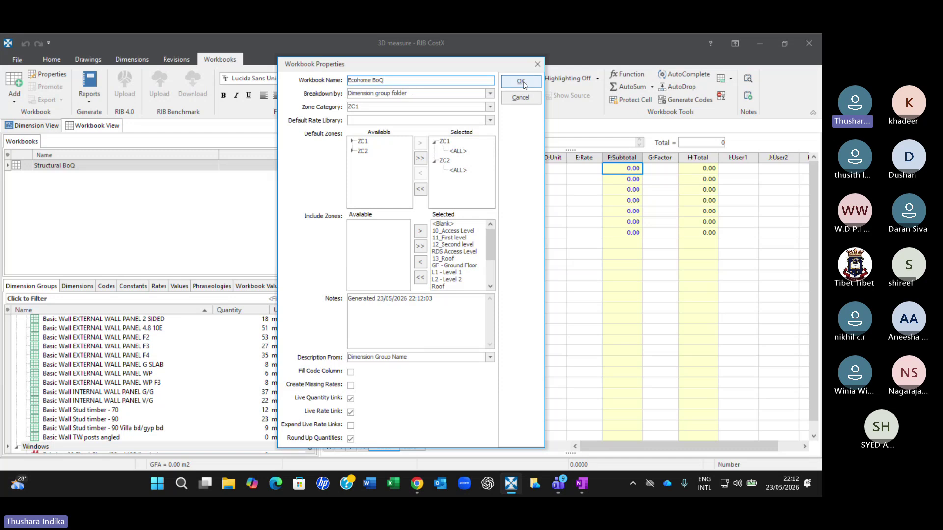
click(522, 82)
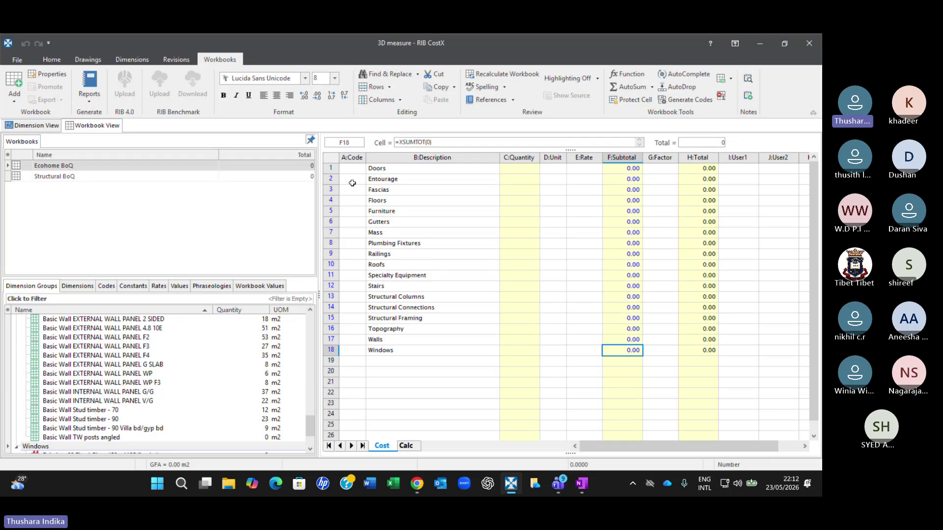
- Examine the items and quantities in the Doors and Floors sections of the Ecohome BoQ, returning to the summary level after each
double_click(628, 169)
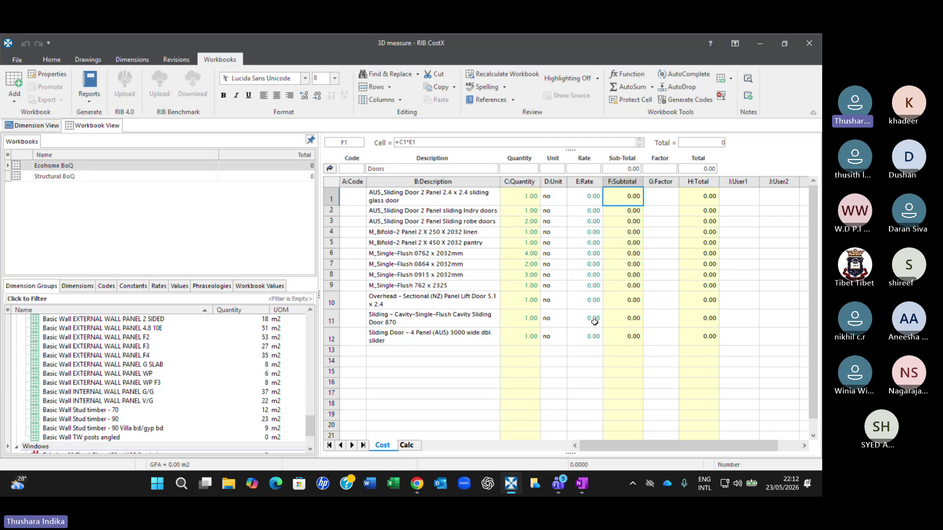
click(330, 169)
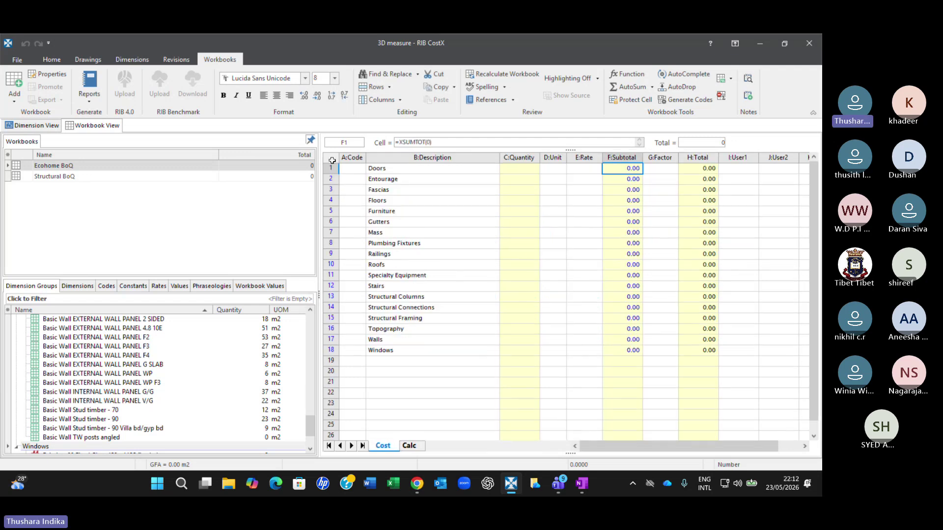
click(389, 203)
click(630, 201)
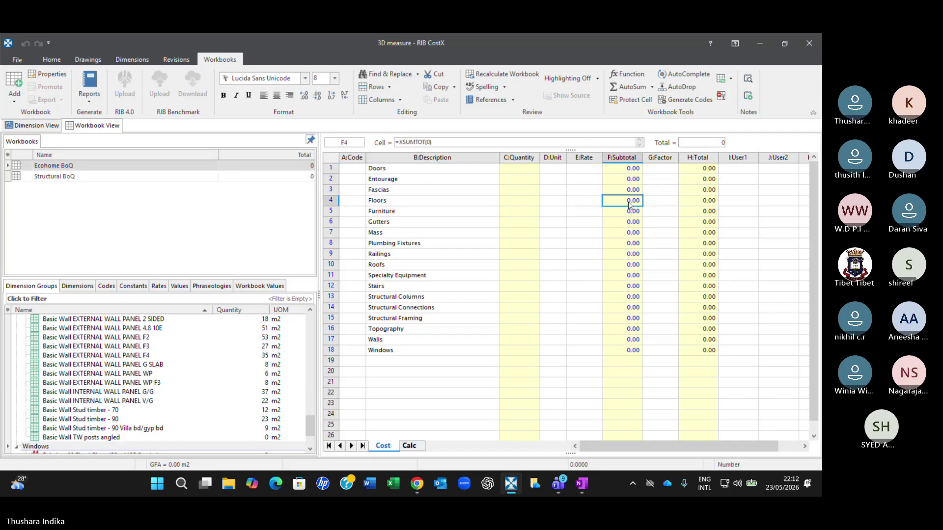
double_click(631, 201)
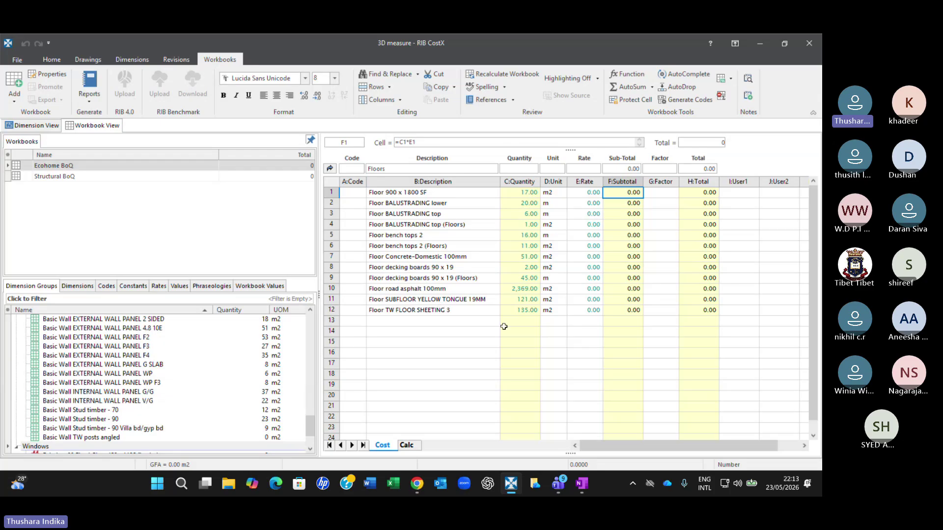
click(331, 168)
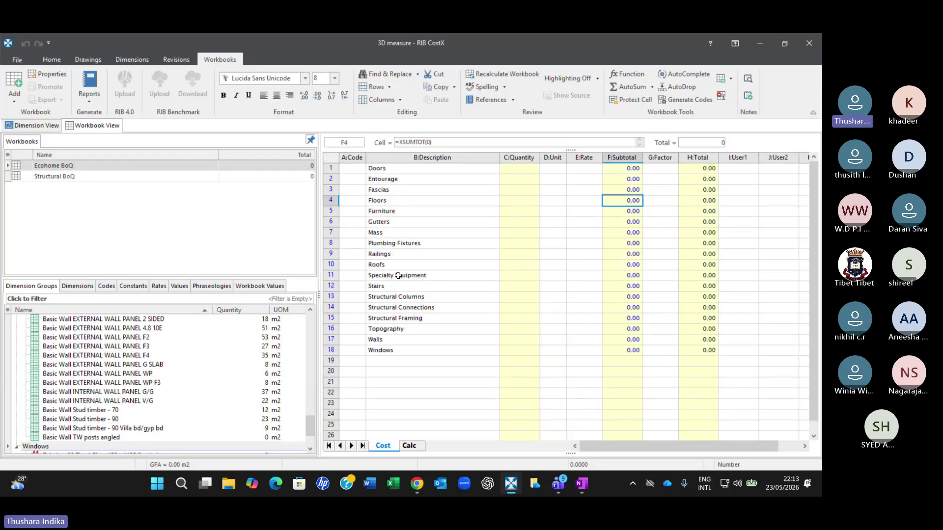
- Open the Plumbing Fixtures section of the Ecohome BoQ and go through its item descriptions down to WC Seat_2 with Cistern
click(388, 241)
double_click(614, 243)
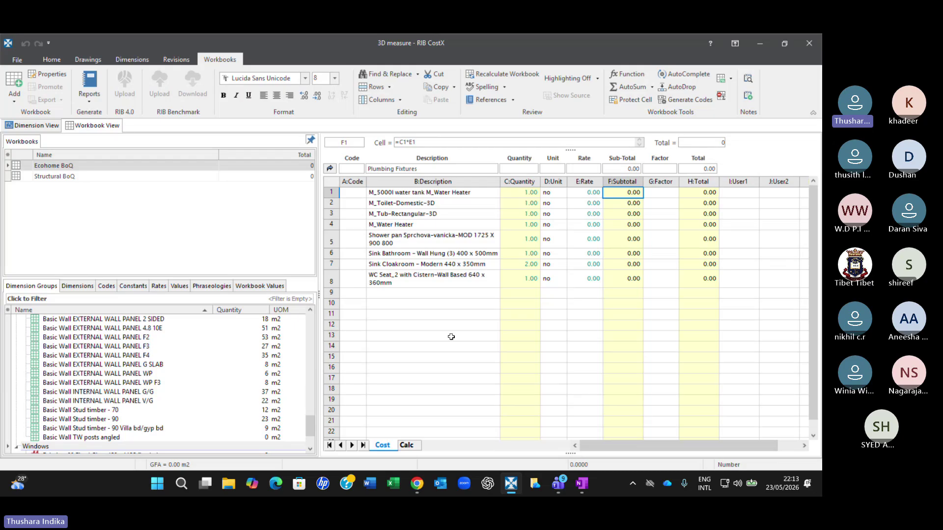
click(330, 169)
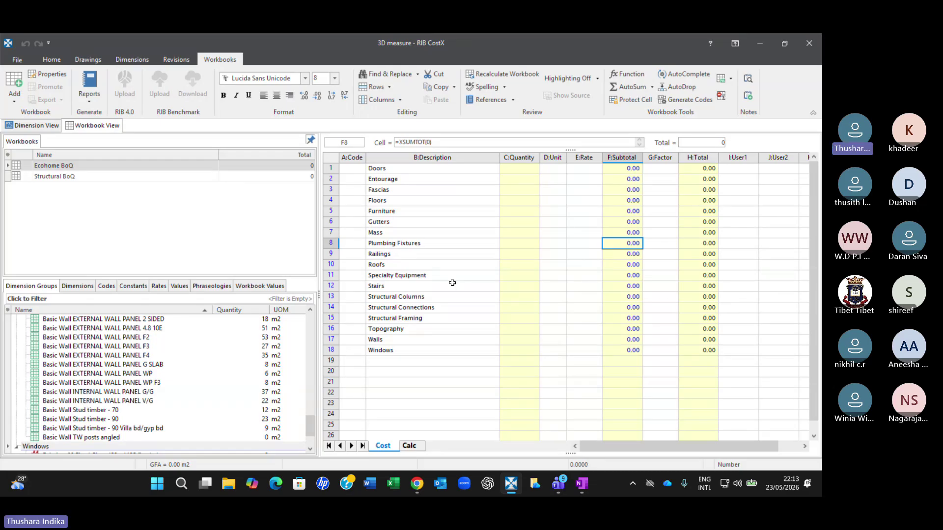
double_click(624, 241)
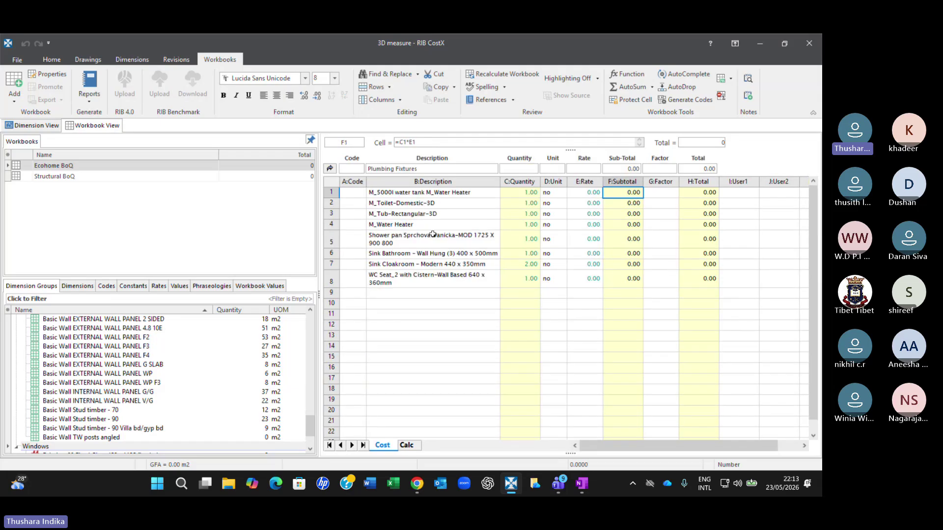
click(425, 205)
click(425, 213)
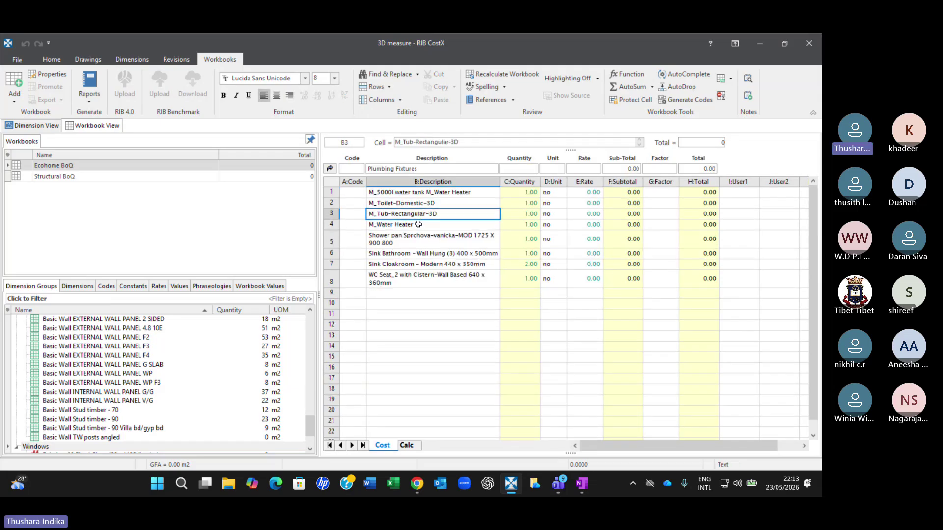
click(418, 239)
click(415, 253)
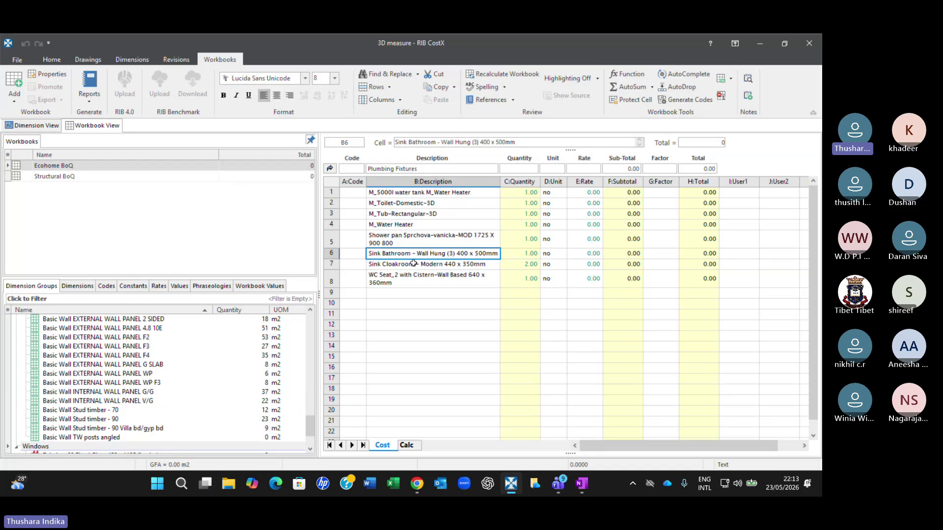
click(415, 264)
click(416, 278)
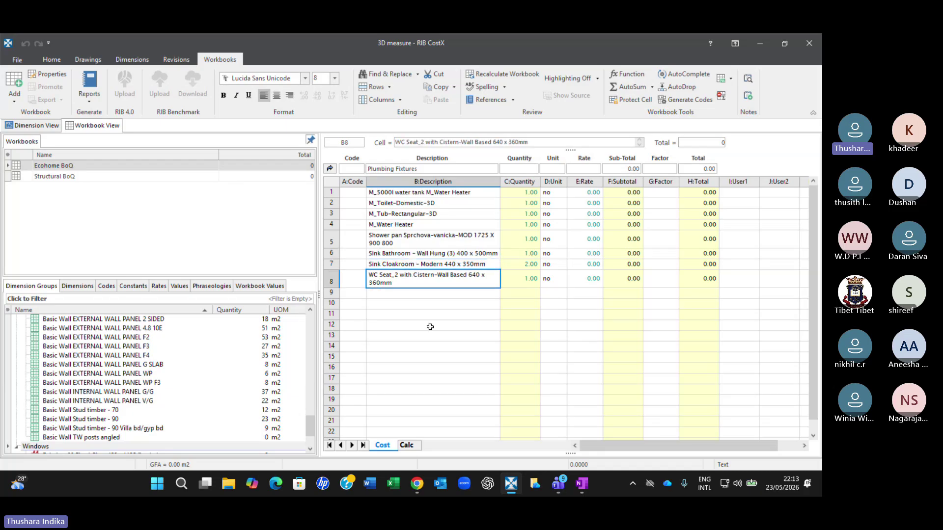
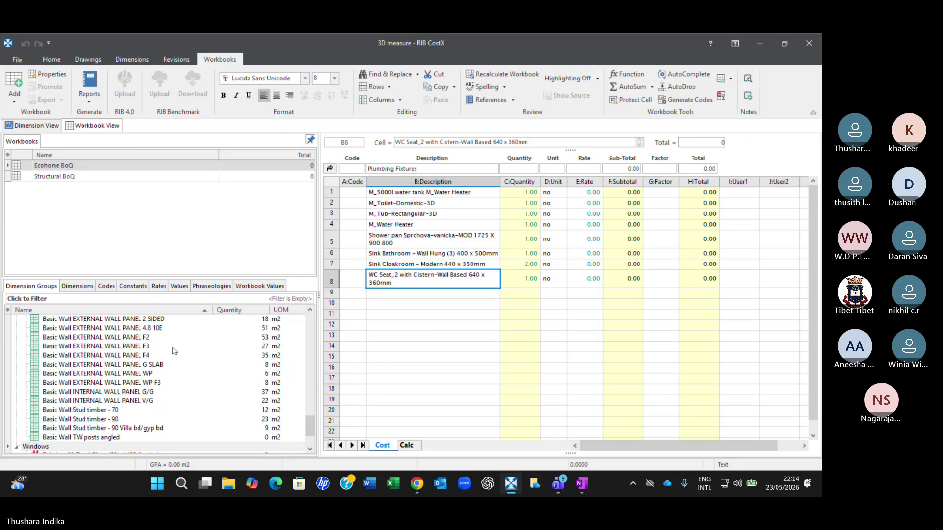
- Collapse all expanded dimension group folders beside the workbook, from Doors and Floors through Structural Connections, Walls and Windows
scroll(164, 352, down, 2)
scroll(164, 353, up, 6)
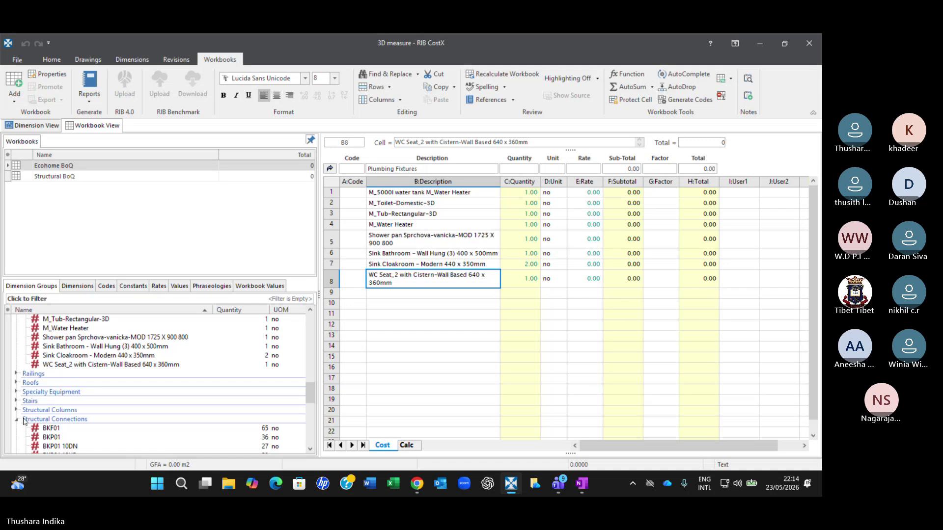
click(17, 421)
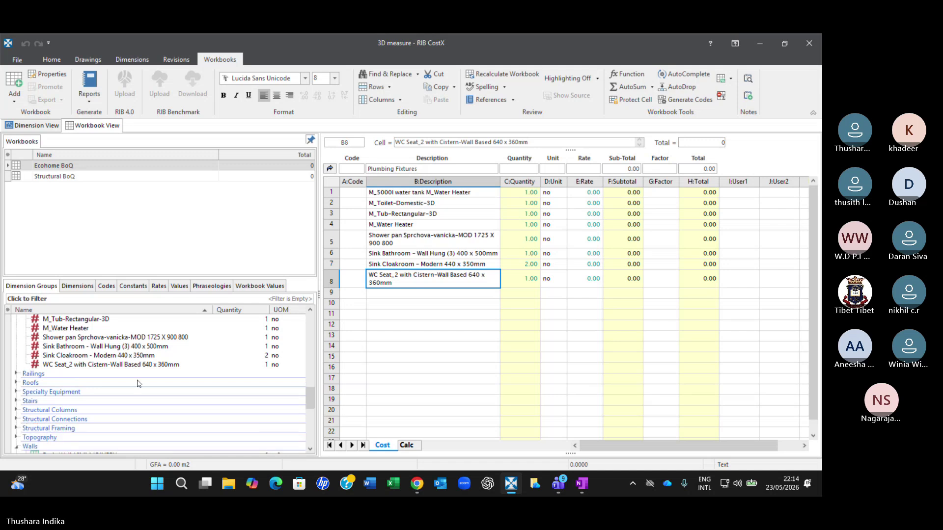
scroll(139, 381, up, 10)
scroll(139, 381, up, 3)
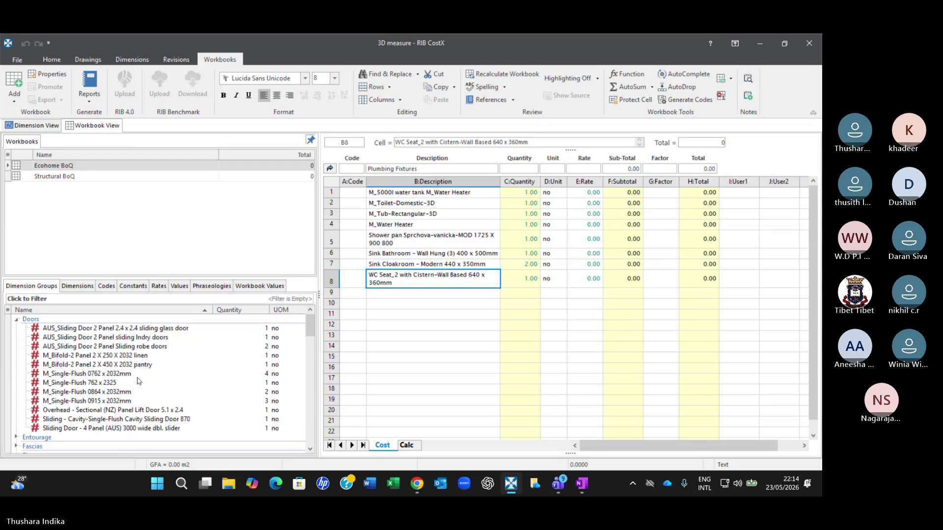
click(16, 319)
click(17, 347)
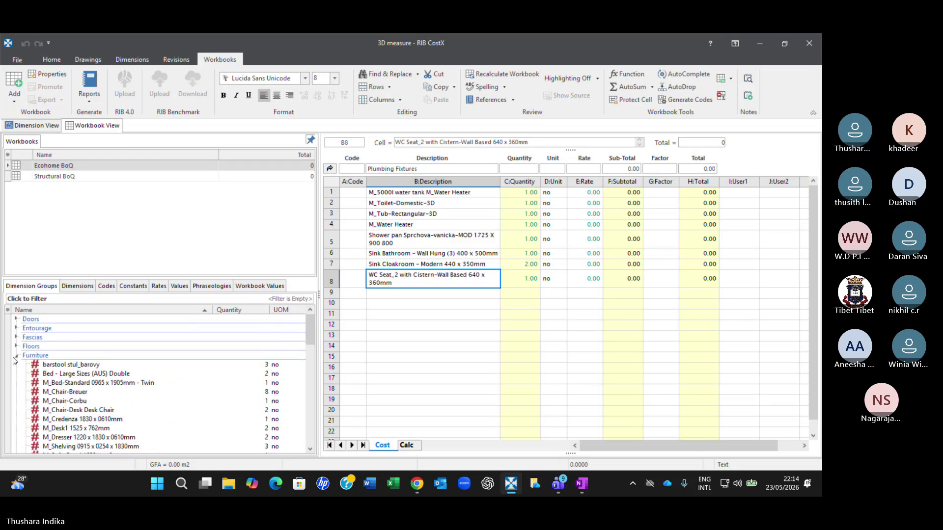
click(16, 355)
click(16, 383)
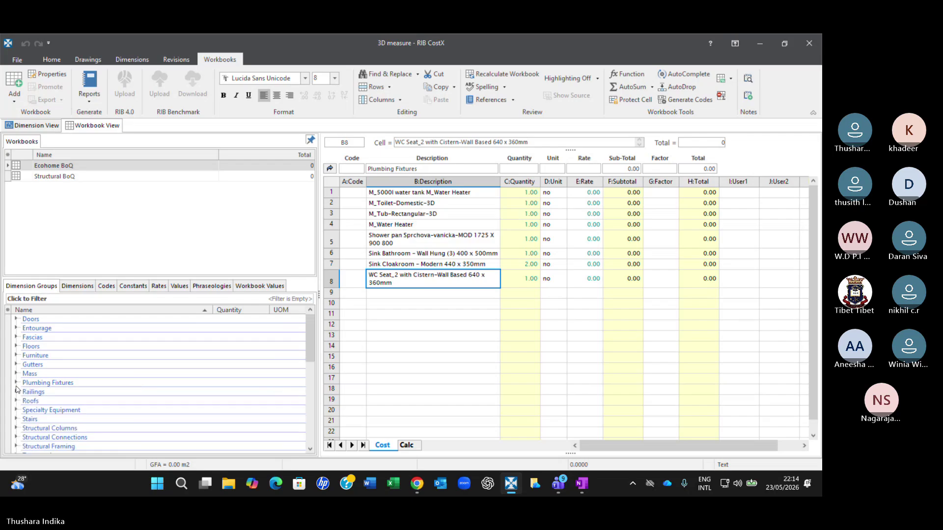
scroll(84, 387, down, 2)
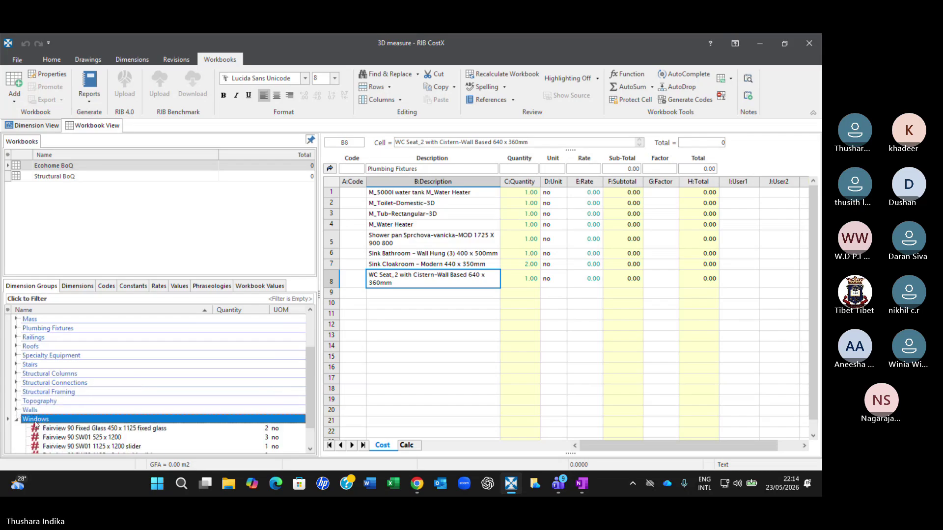
click(17, 421)
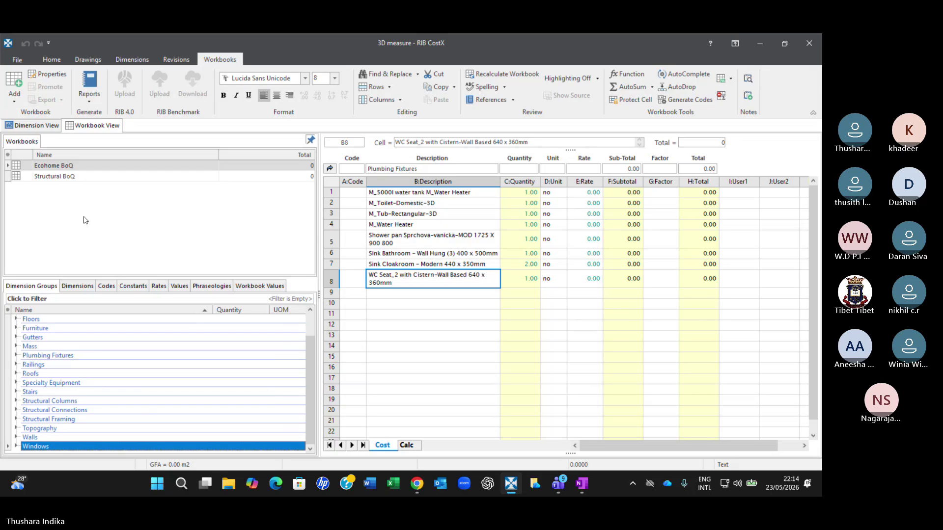
- Return to the dimension view and load the 3D Training Module 5 Structural Drawing
click(31, 126)
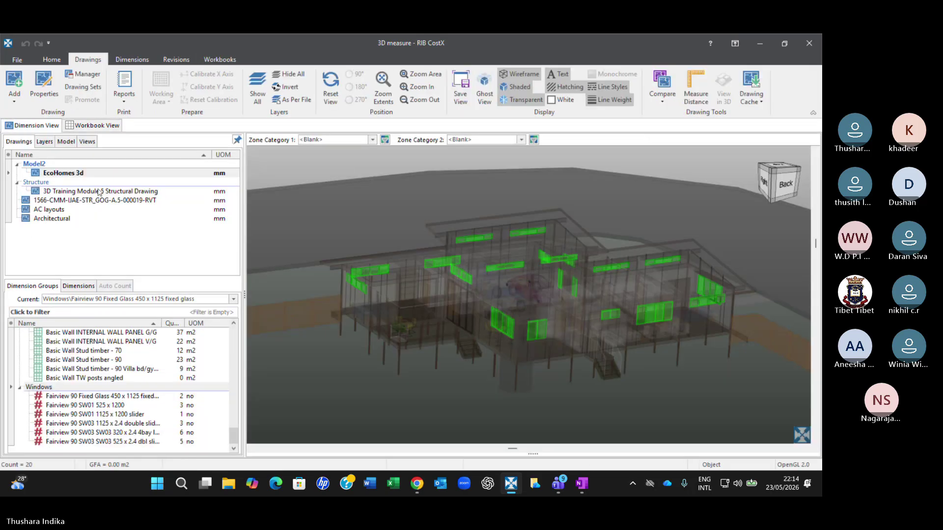
click(92, 192)
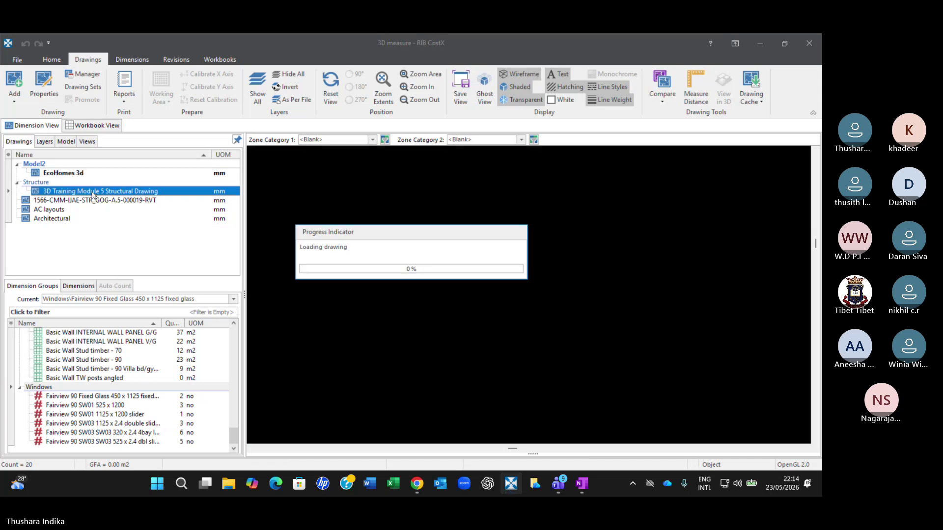
click(294, 290)
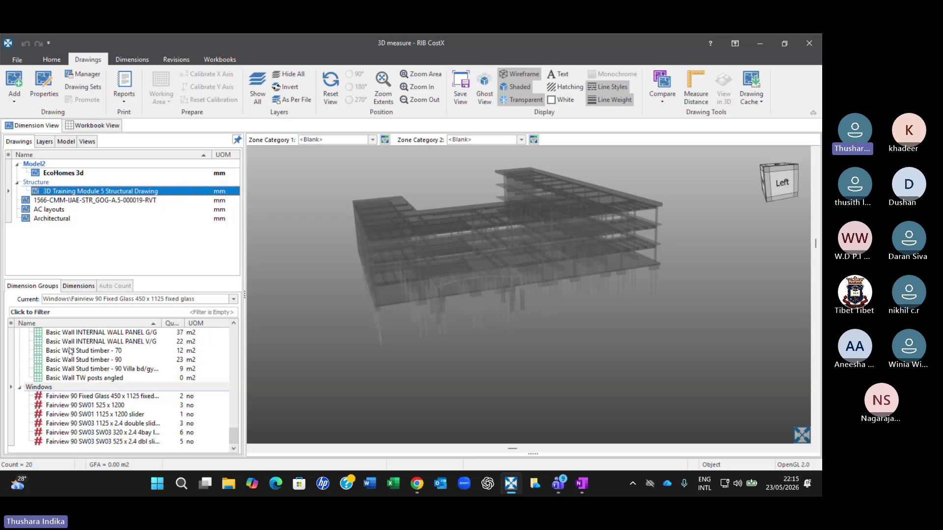
- Collapse the Structural Connections, Walls and Windows folders in the dimension groups list
scroll(71, 353, up, 8)
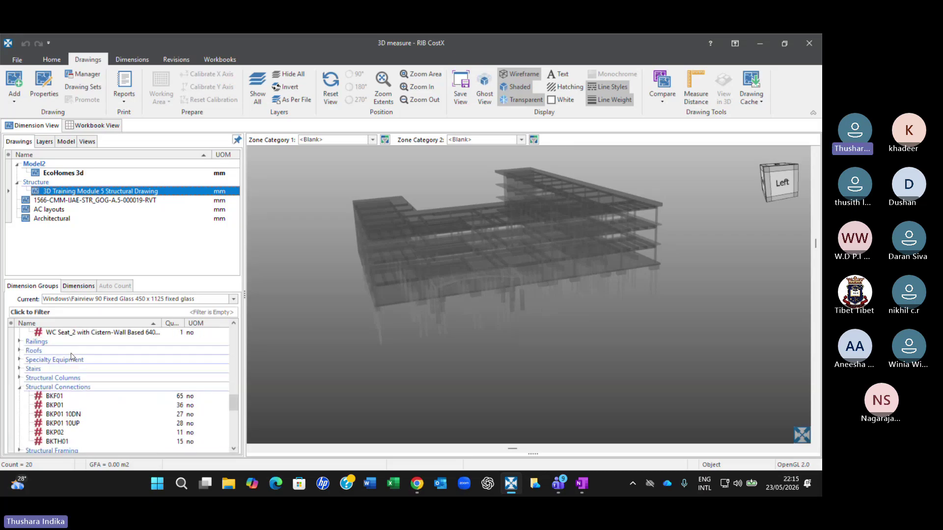
click(20, 390)
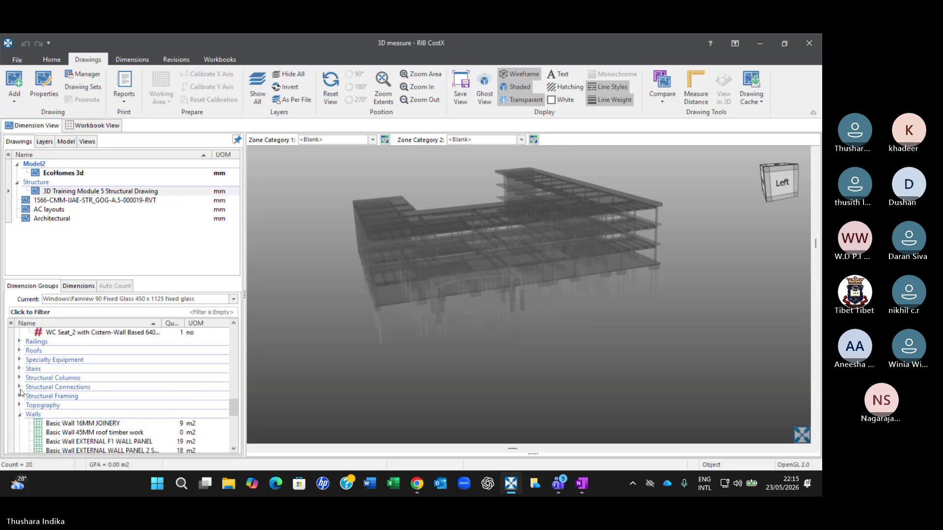
scroll(20, 390, down, 1)
click(20, 388)
scroll(20, 389, down, 1)
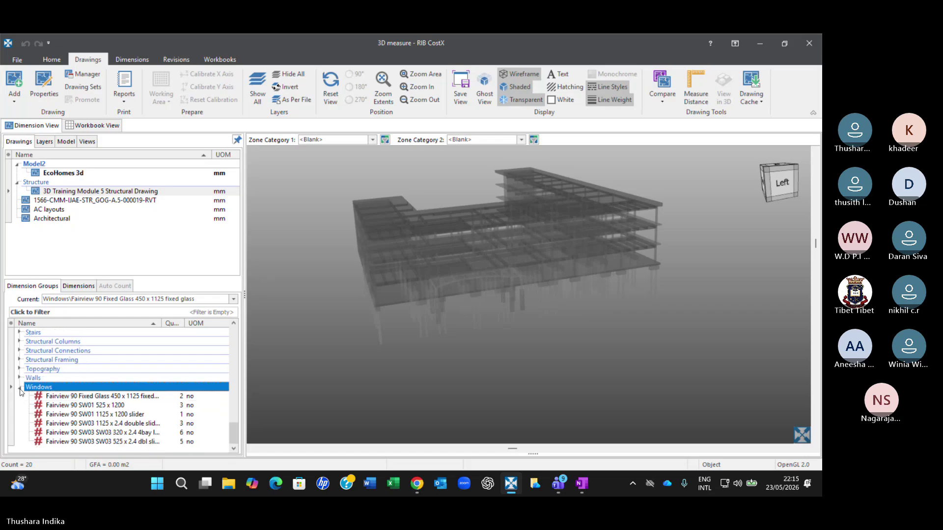
click(20, 389)
- Collapse the Plumbing Fixtures, Furniture, Floors and Doors folders so only the dimension group folder names are listed
scroll(35, 369, up, 3)
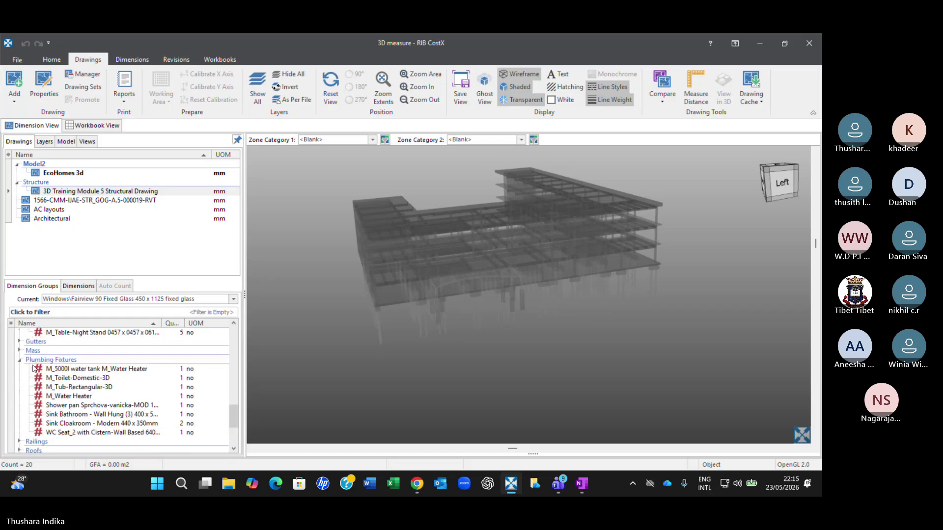
click(20, 361)
scroll(20, 363, up, 3)
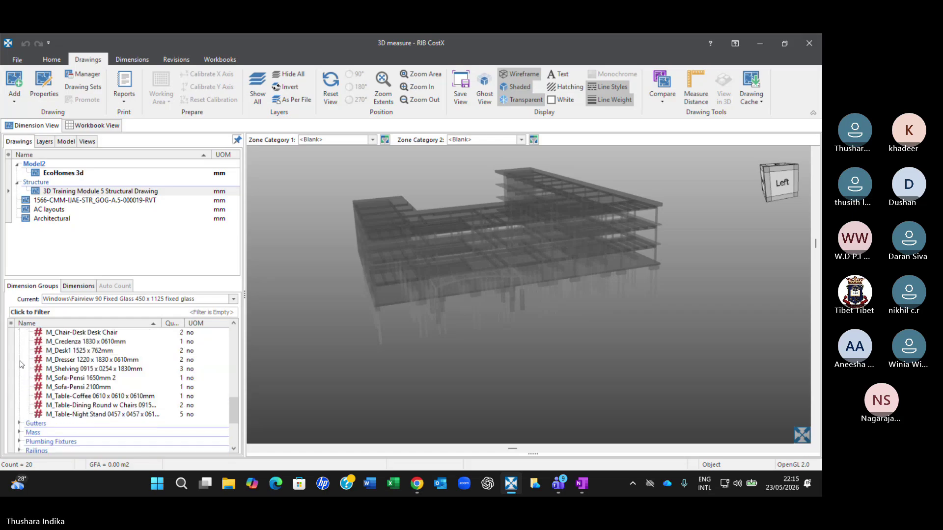
scroll(20, 364, up, 3)
click(19, 364)
scroll(19, 364, up, 3)
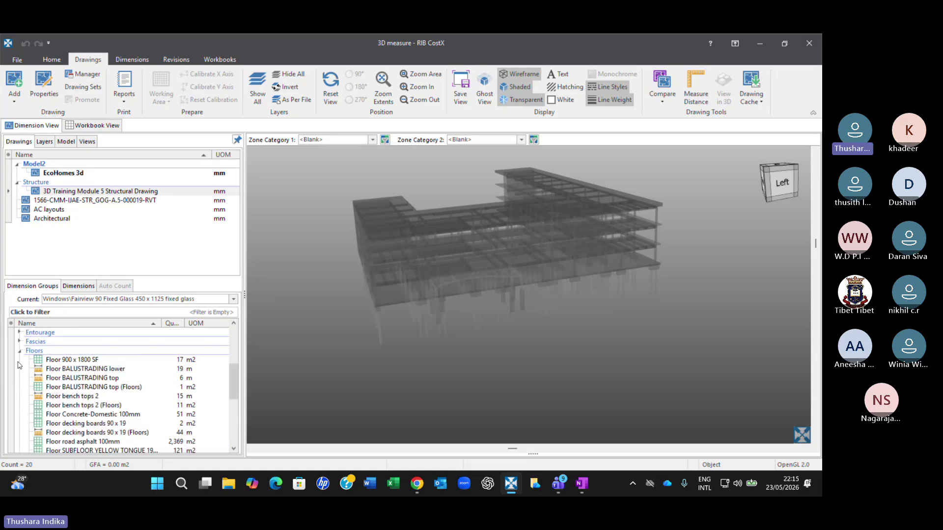
click(20, 351)
scroll(87, 371, up, 4)
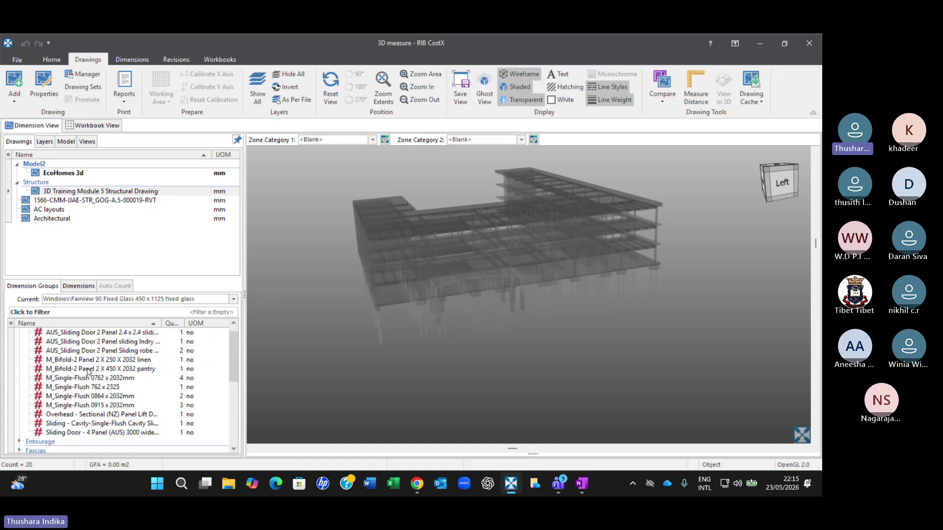
scroll(34, 362, up, 1)
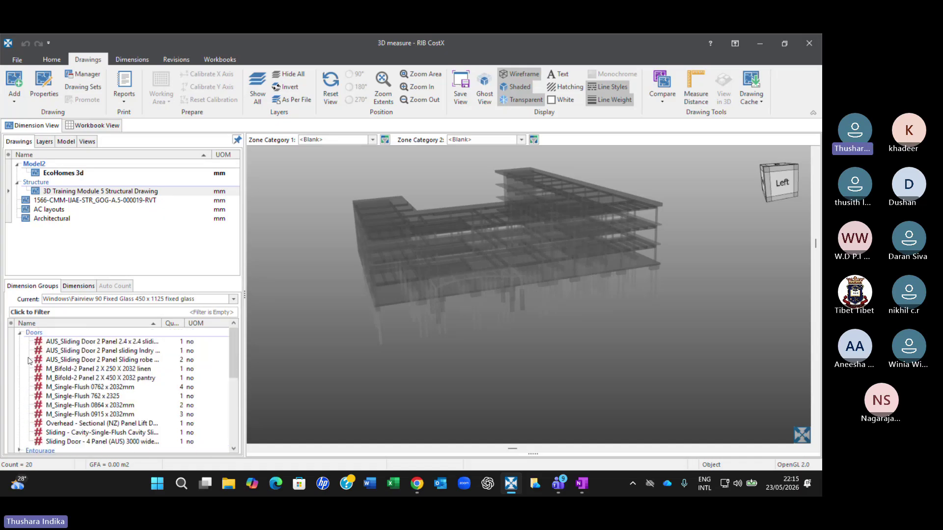
click(20, 334)
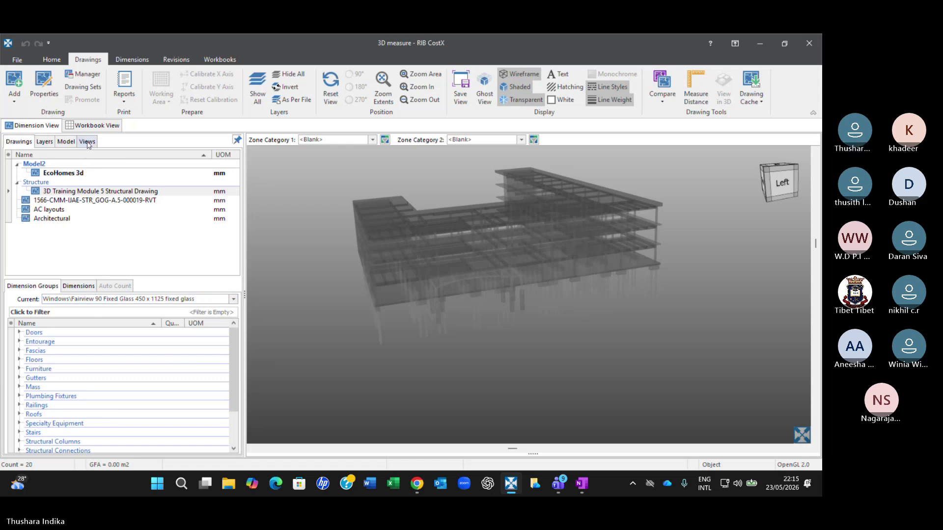
click(90, 125)
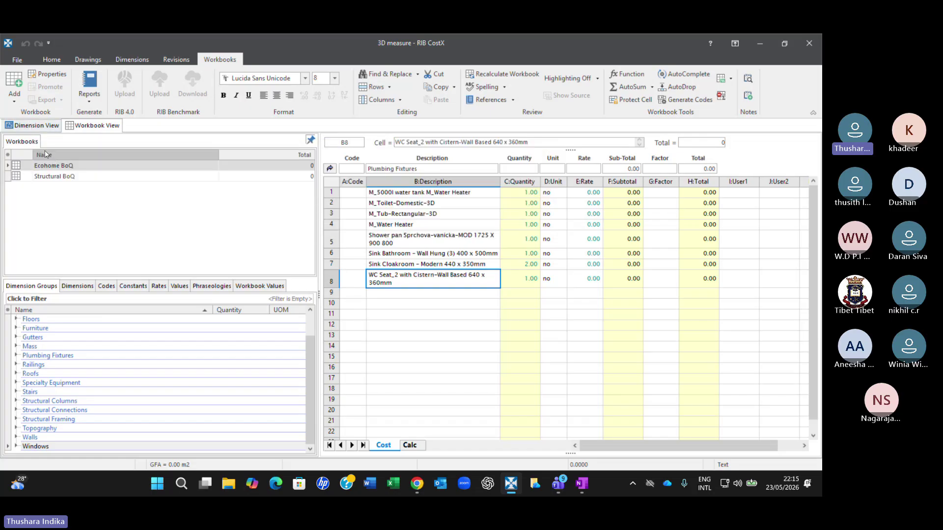
click(38, 127)
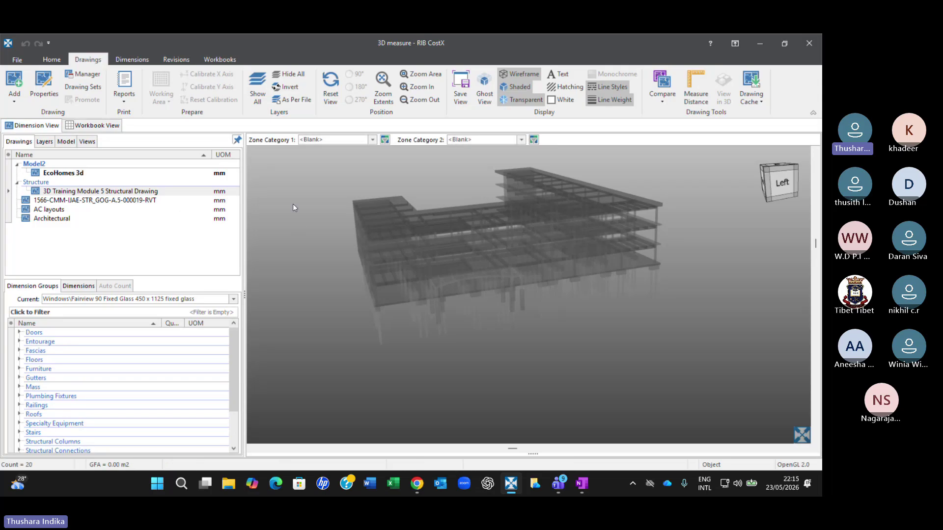
- Import the structural drawing's dimensions with the BIM Import Revit General.xslt template and accept the automatically selected units
click(139, 62)
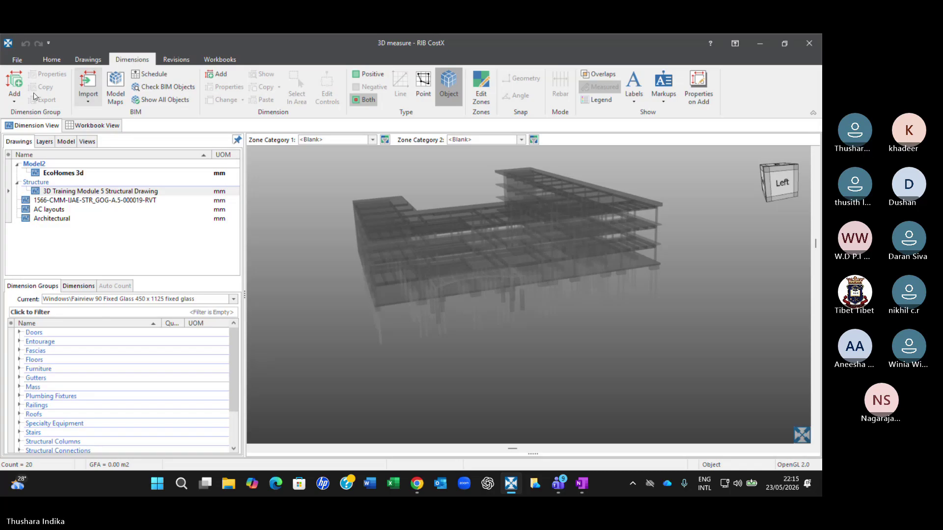
click(88, 98)
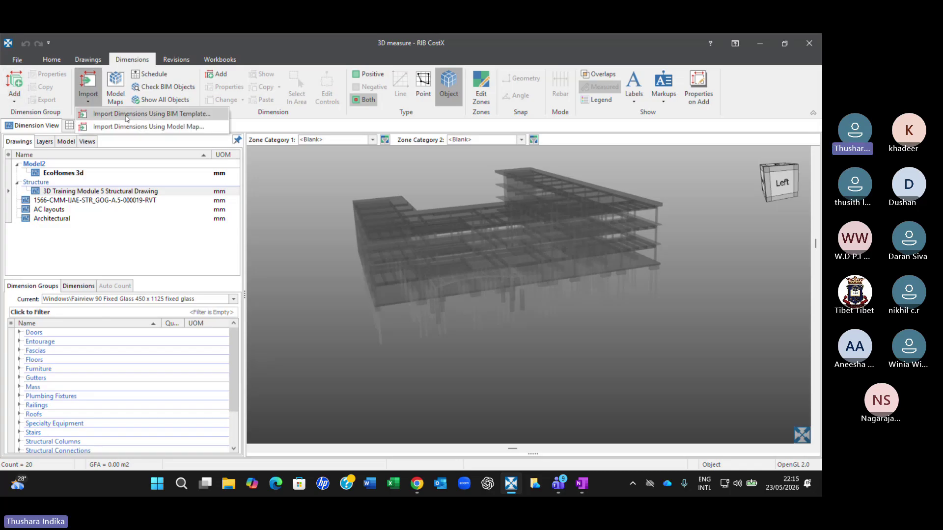
click(127, 117)
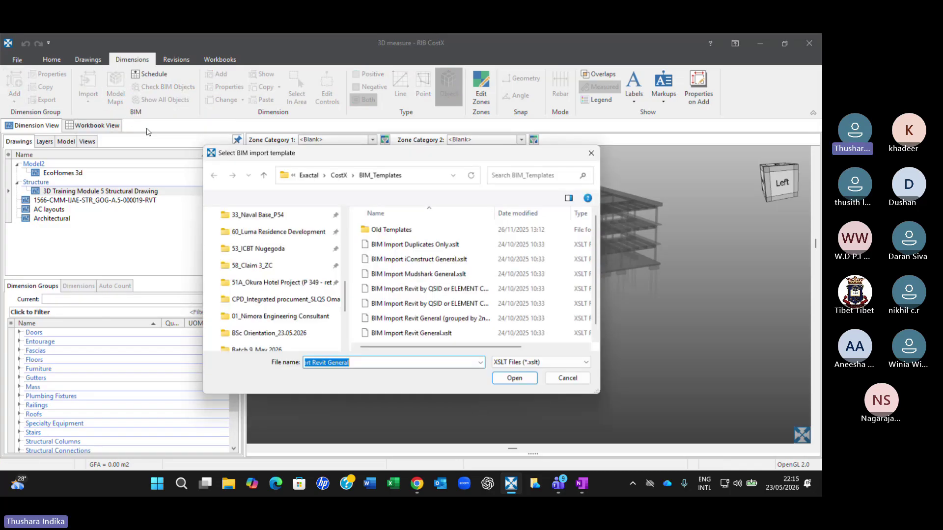
click(425, 334)
key(Return)
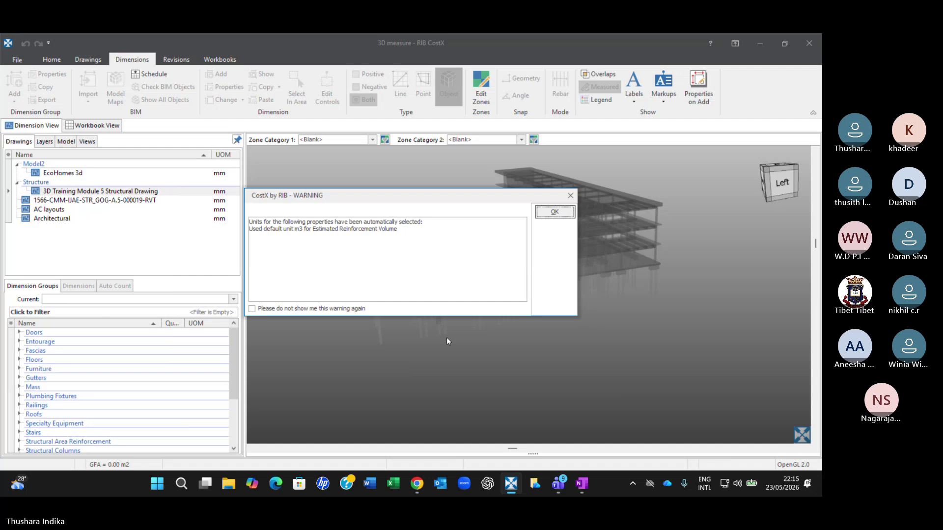
click(557, 212)
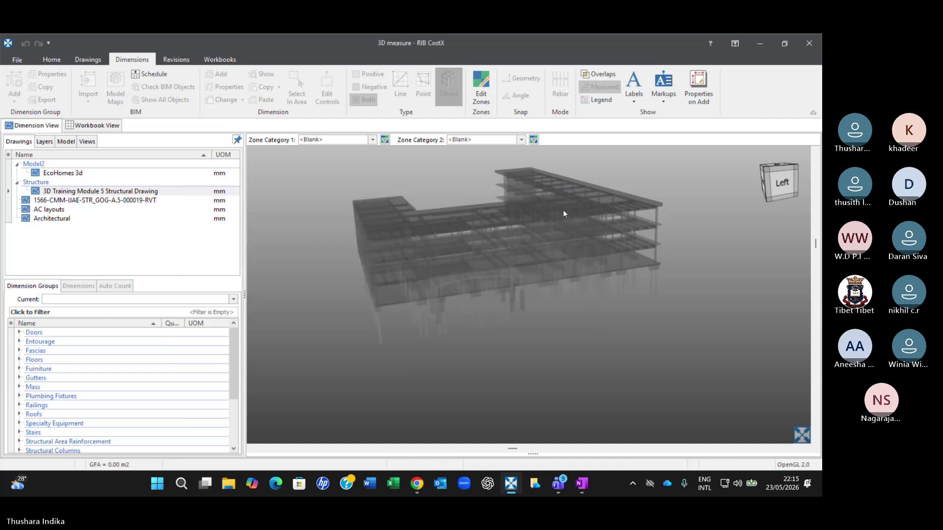
- Look through the dimension group folders and highlight the Structural Framing groups in the structural model
scroll(122, 373, down, 3)
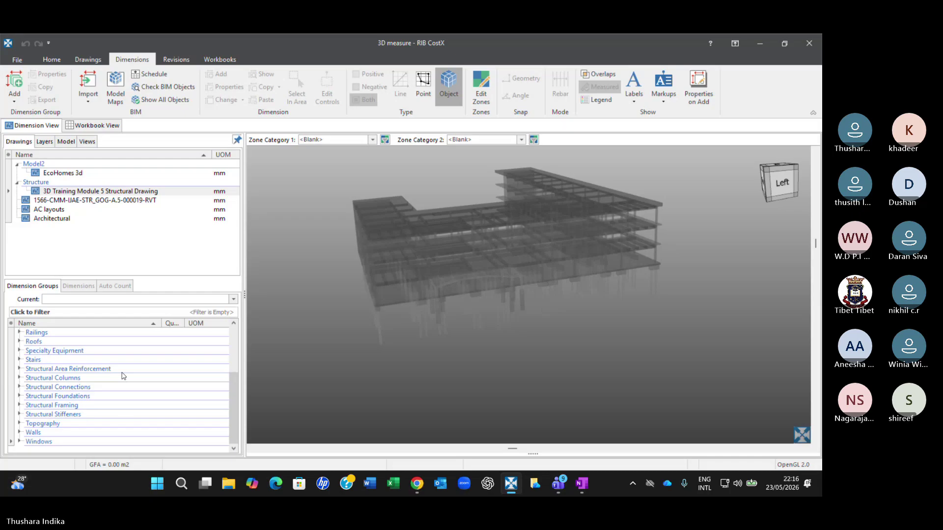
scroll(124, 376, up, 3)
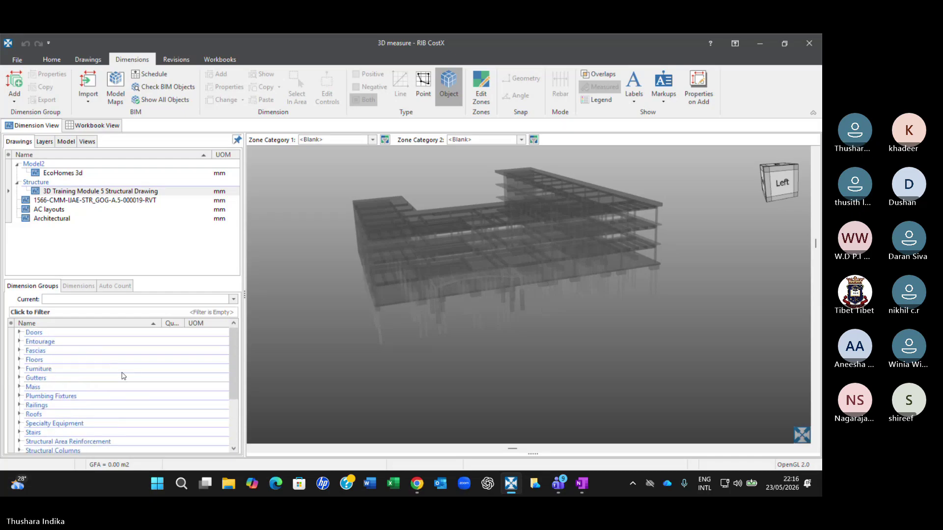
scroll(42, 364, down, 2)
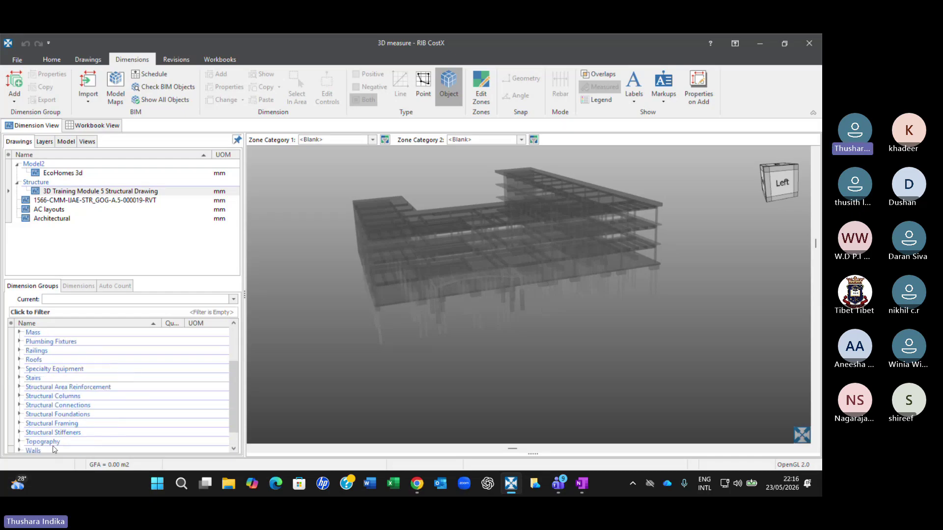
scroll(62, 413, down, 1)
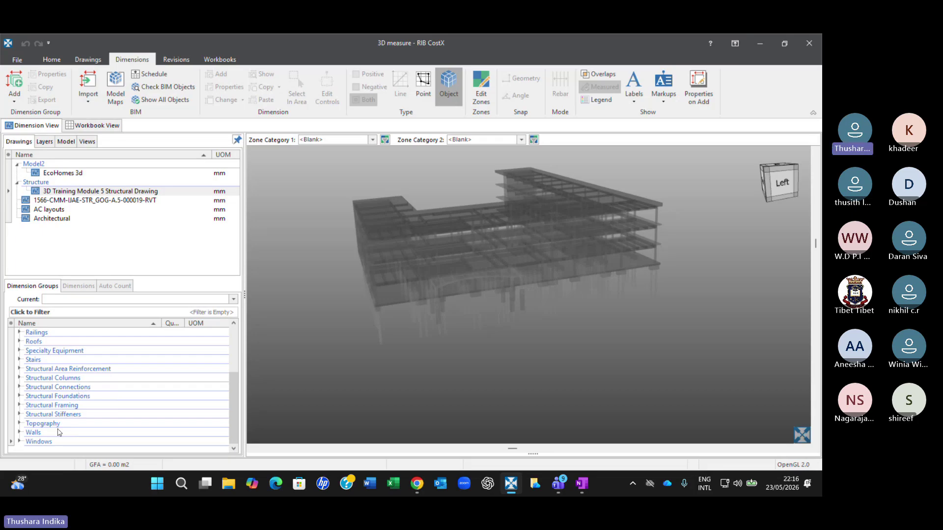
click(34, 406)
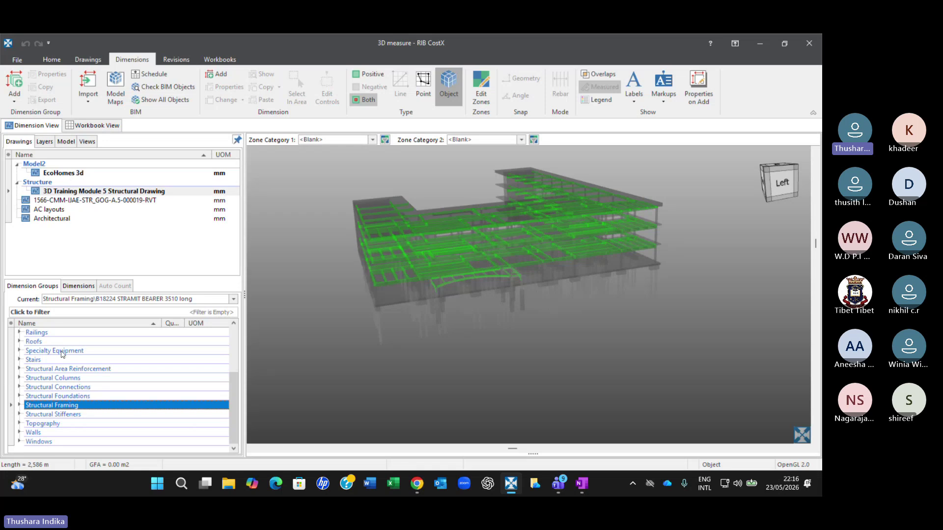
- Select the Doors folder to check its dimension groups against the structural model
scroll(82, 370, up, 1)
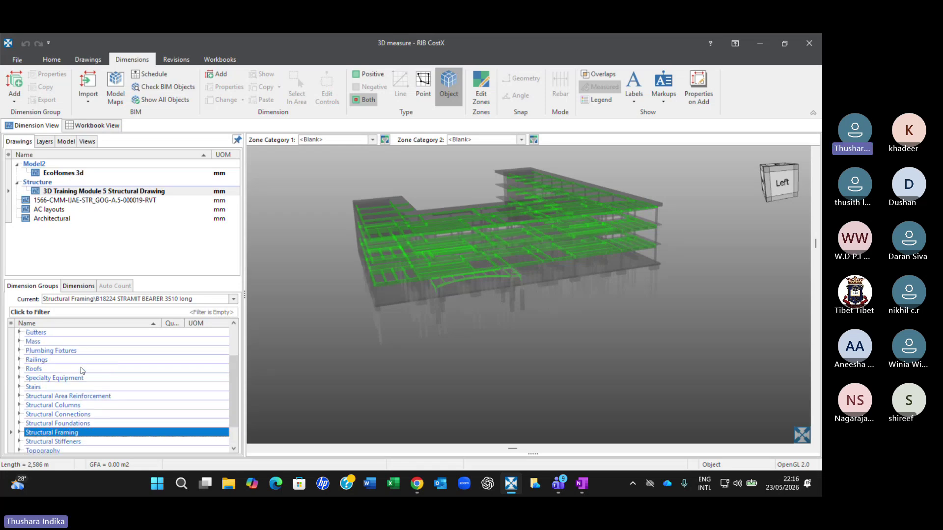
scroll(82, 370, up, 2)
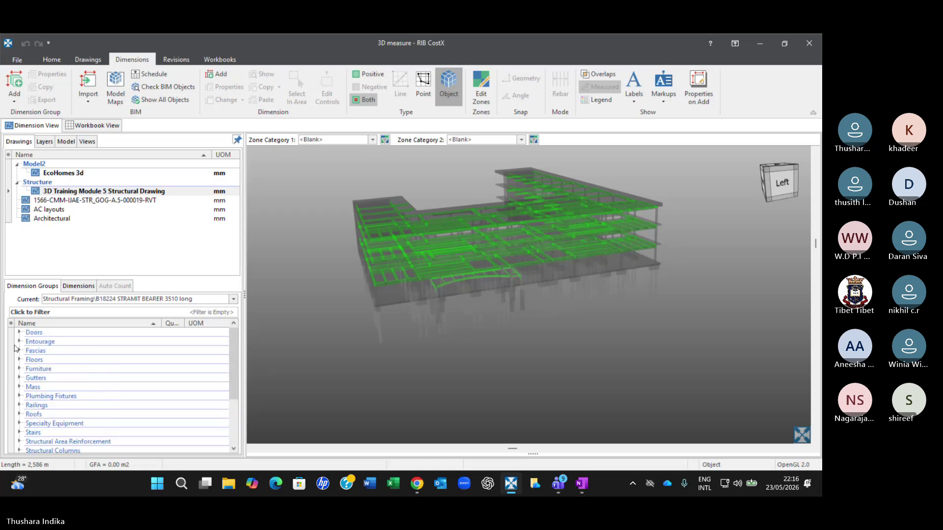
click(31, 333)
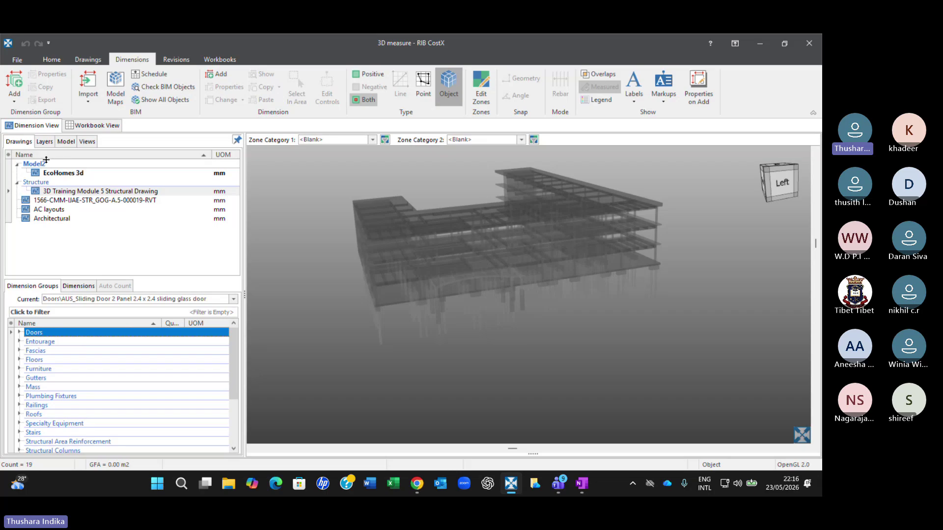
scroll(89, 374, down, 1)
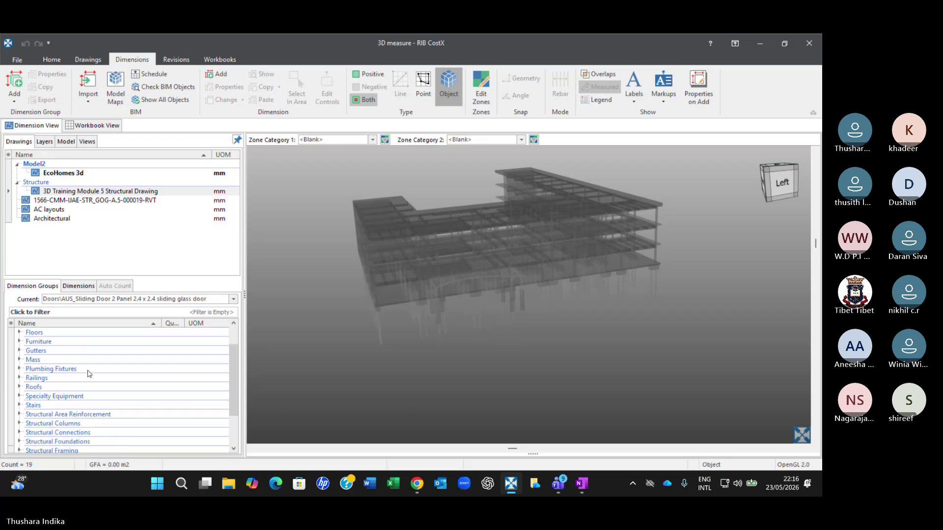
- Review the dimension group folders alongside the structural drawing, including the current group choices and the groups inside the Doors folder
scroll(89, 375, down, 2)
scroll(89, 374, up, 3)
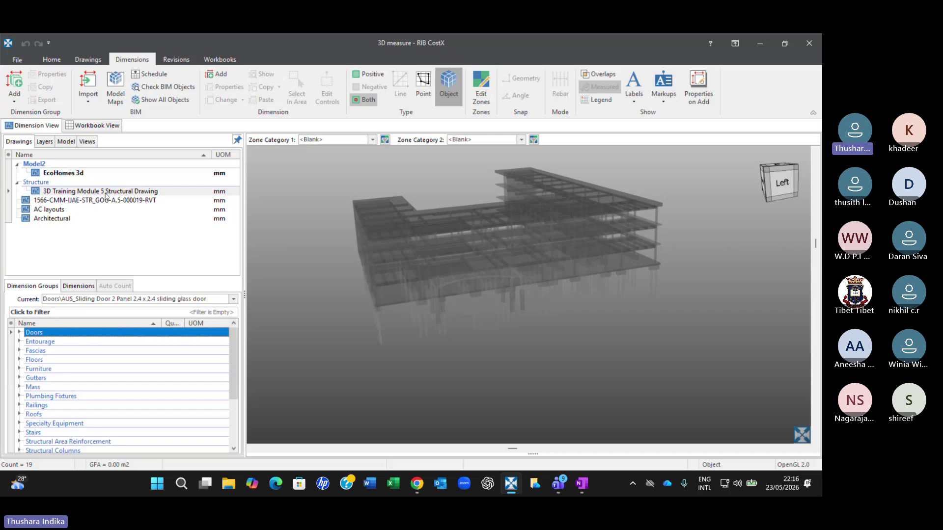
click(307, 320)
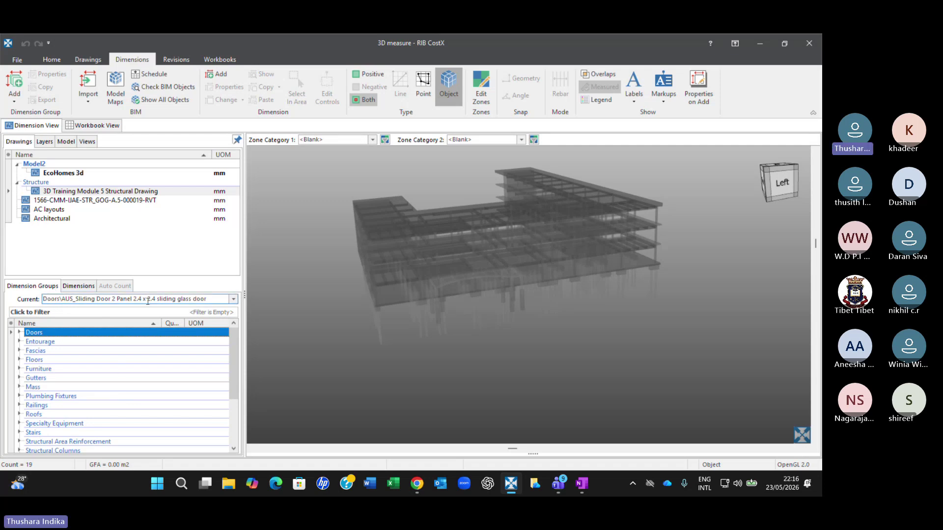
click(233, 299)
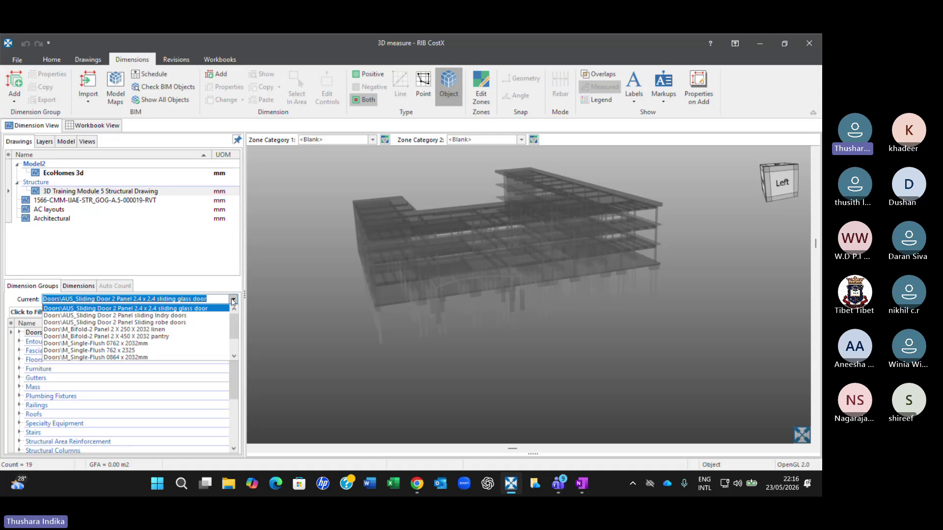
click(223, 260)
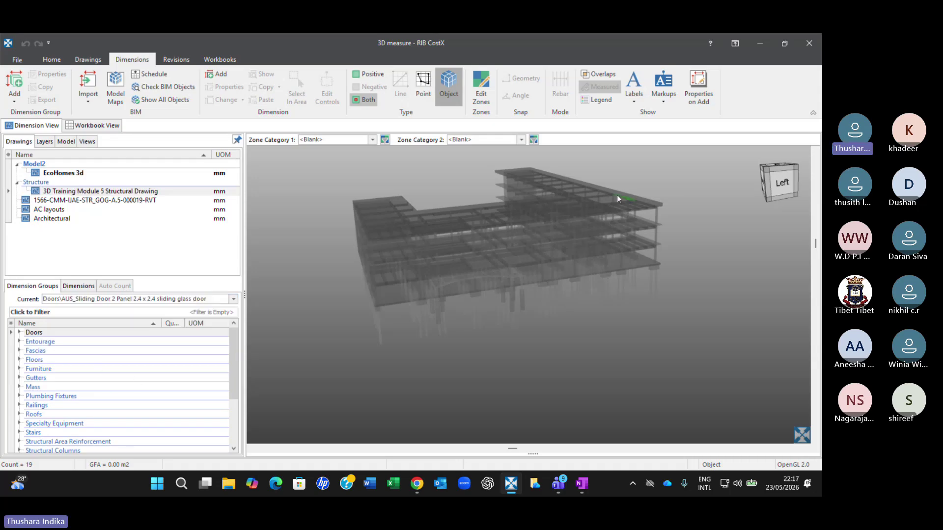
click(29, 193)
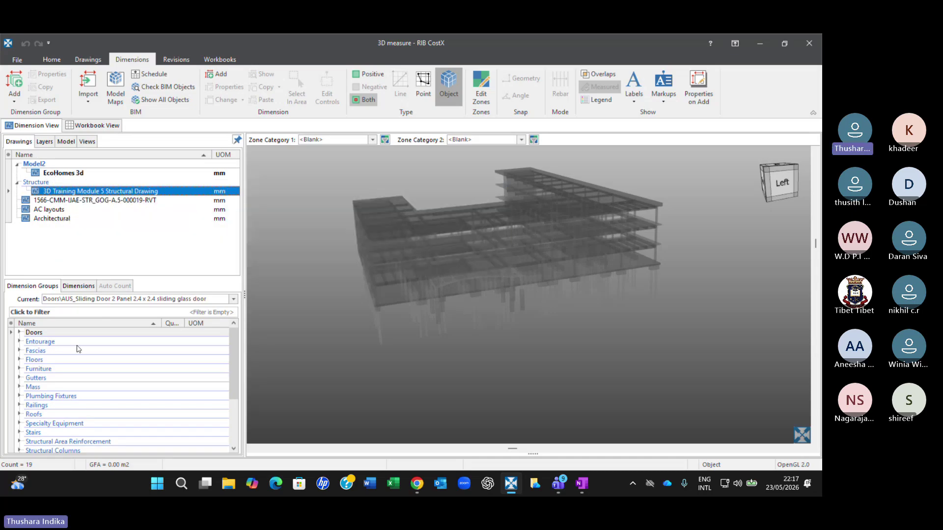
scroll(78, 351, down, 3)
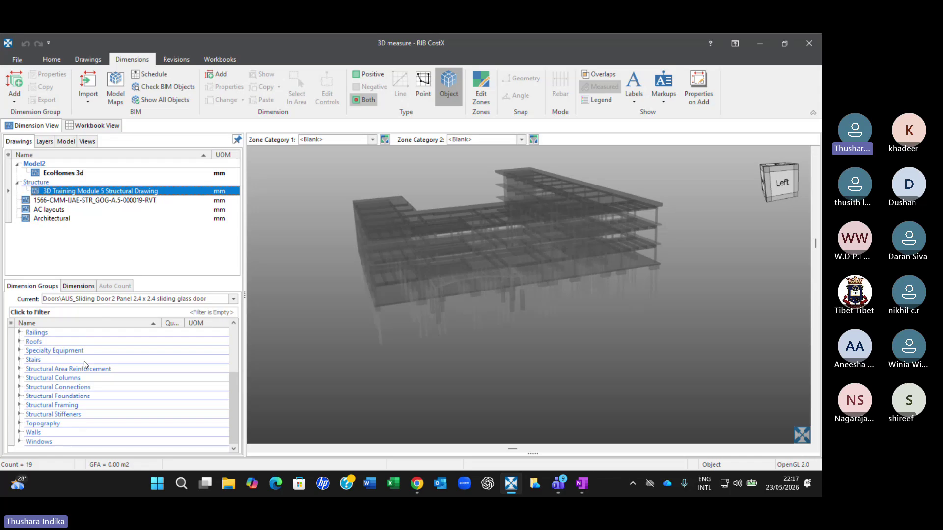
scroll(84, 364, up, 3)
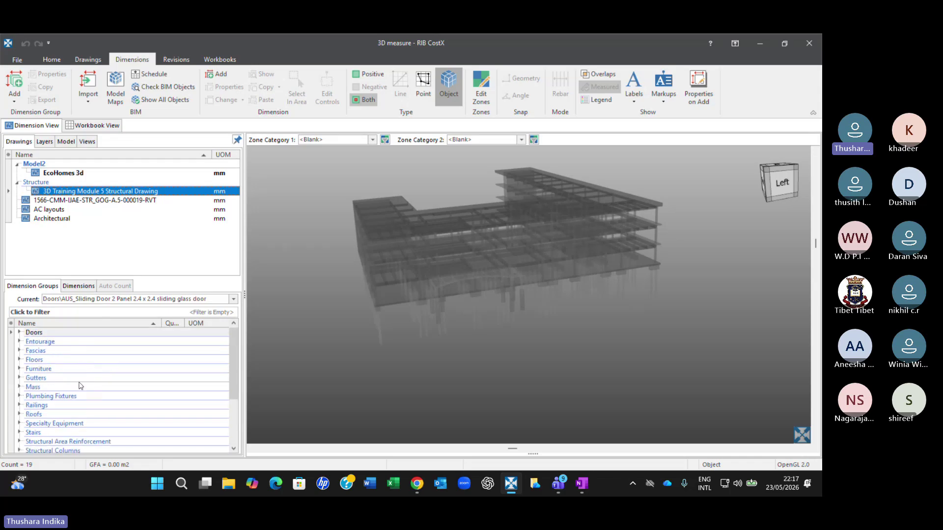
click(12, 333)
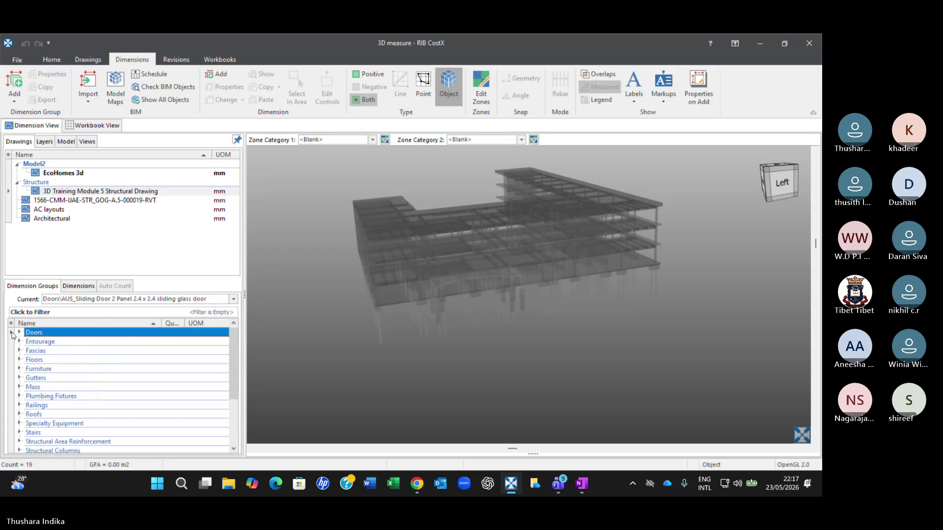
click(19, 332)
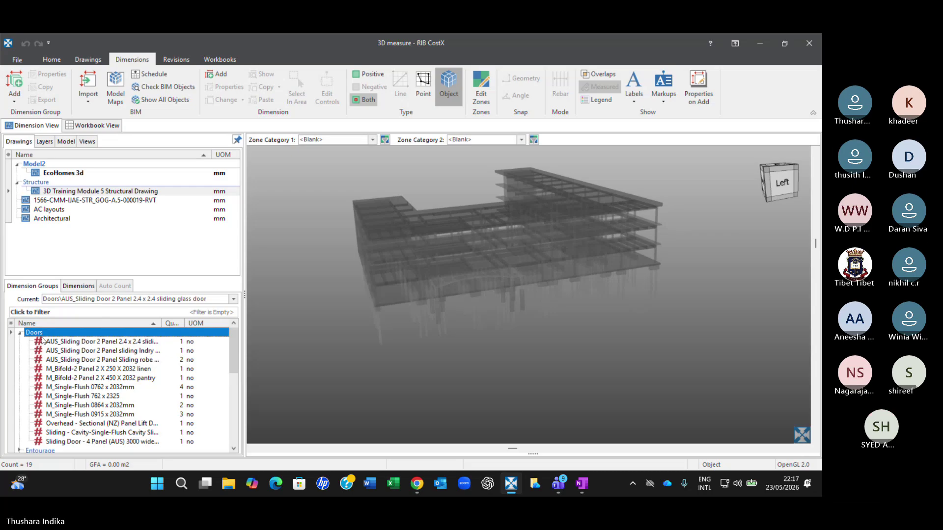
click(20, 333)
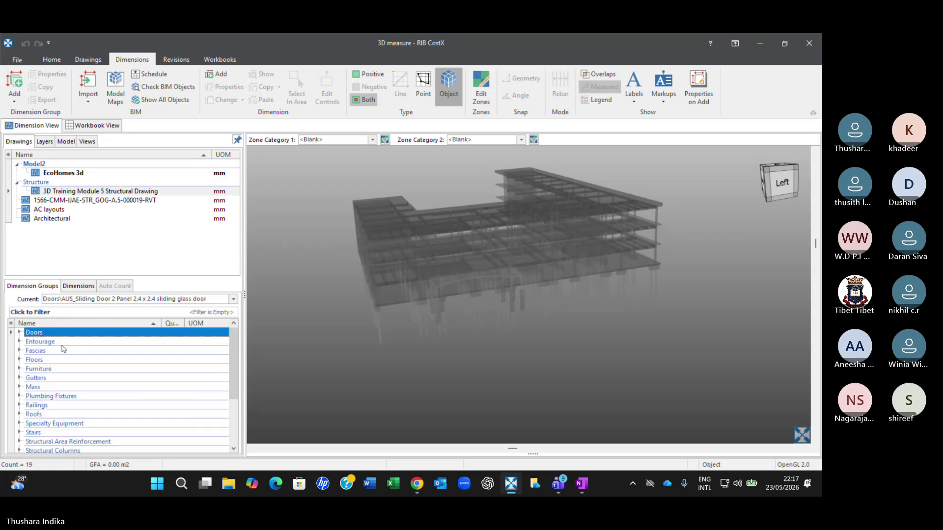
scroll(81, 359, down, 3)
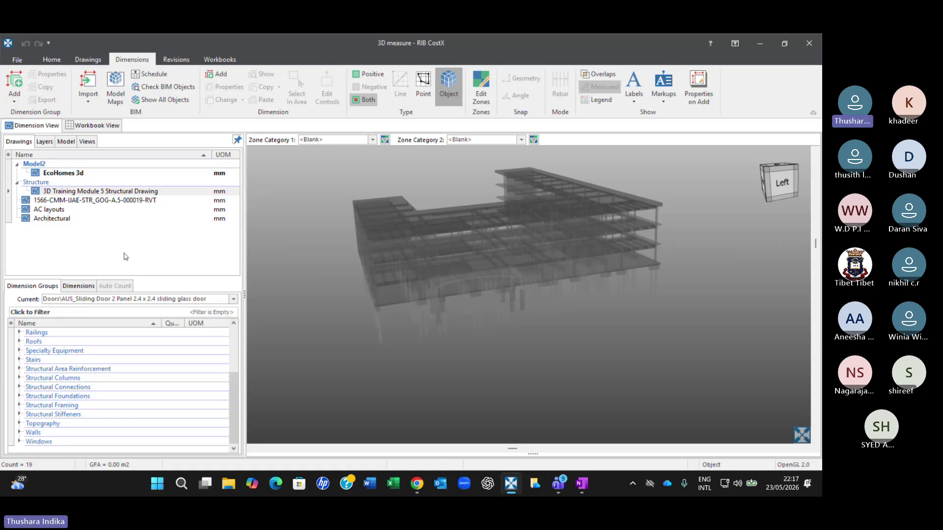
- Open the AC layouts drawing and continue loading its Revit file without the linked files
mouse_move(57, 215)
double_click(48, 210)
click(388, 285)
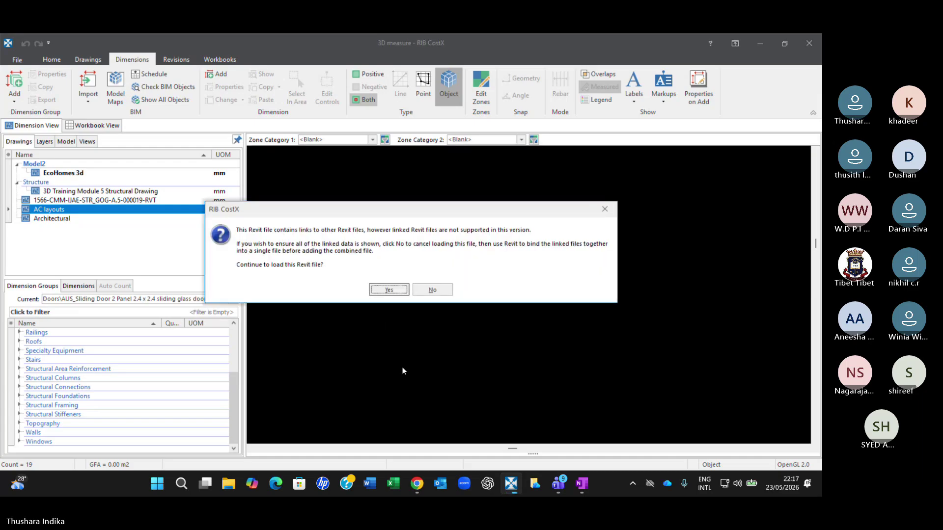
click(389, 290)
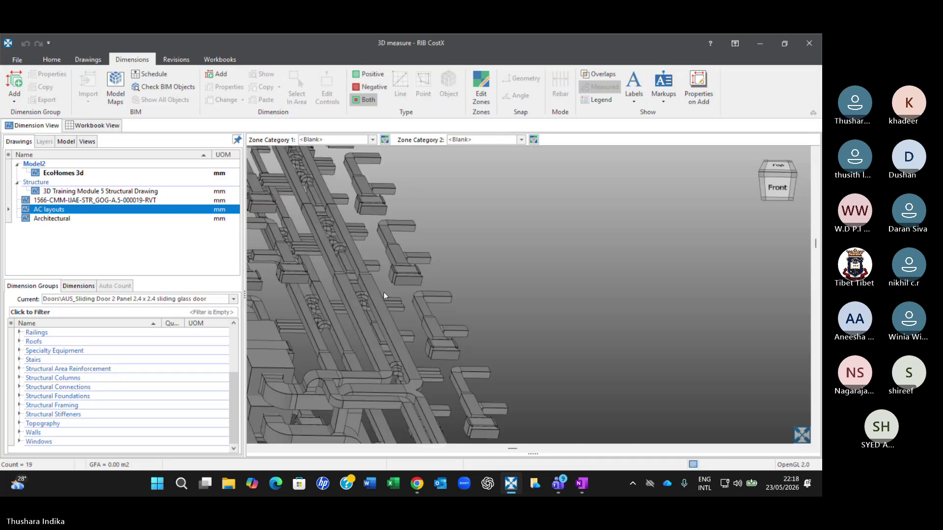
- Add a duct from the AC layout to the current door dimension group, accepting the default mm units for Height and Width
scroll(378, 322, down, 5)
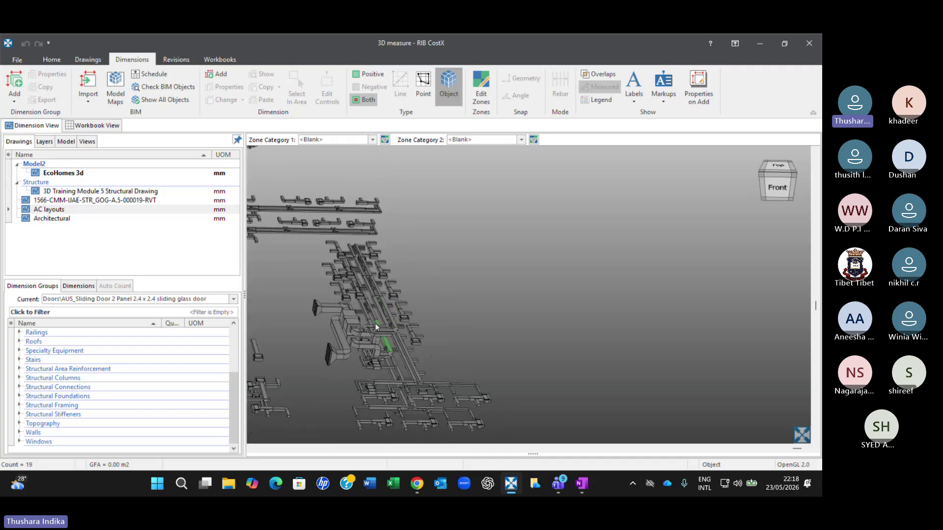
middle_drag(376, 324, 682, 262)
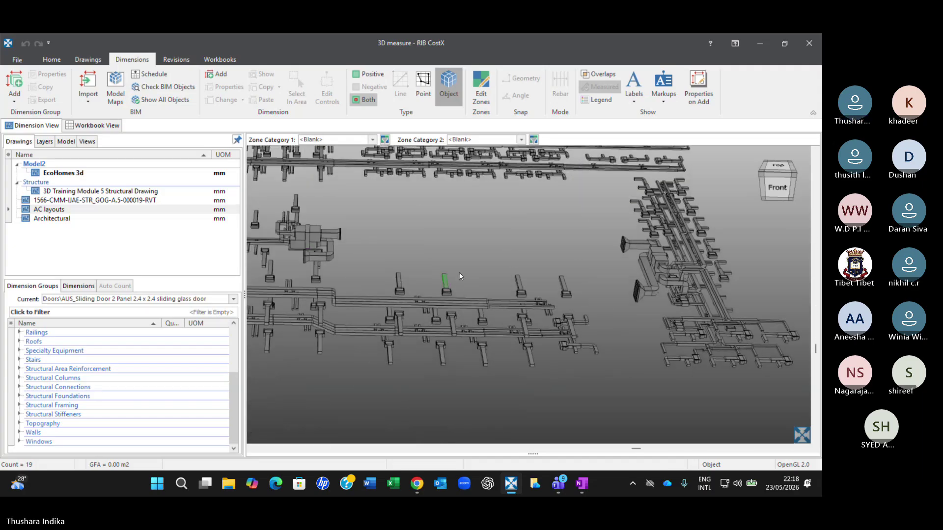
scroll(457, 271, down, 3)
scroll(375, 266, down, 2)
middle_drag(375, 266, 510, 255)
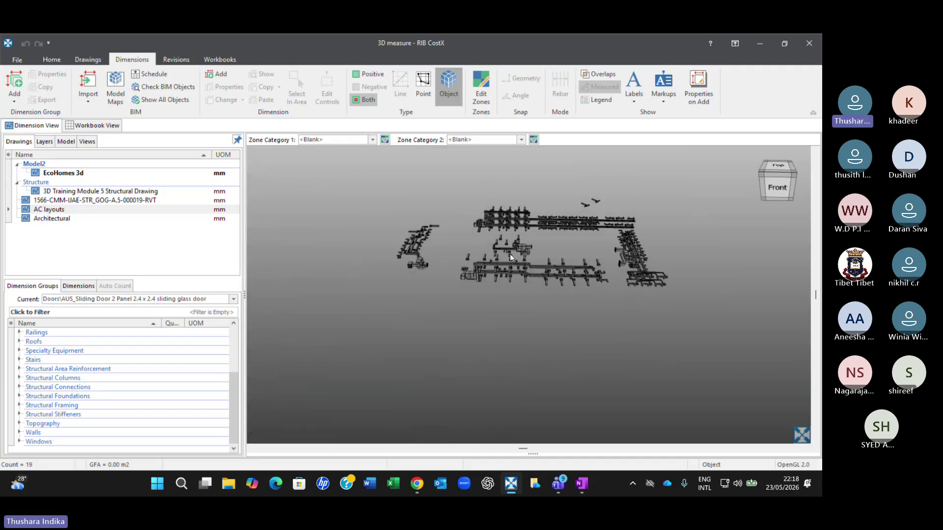
scroll(378, 235, up, 3)
scroll(380, 236, up, 2)
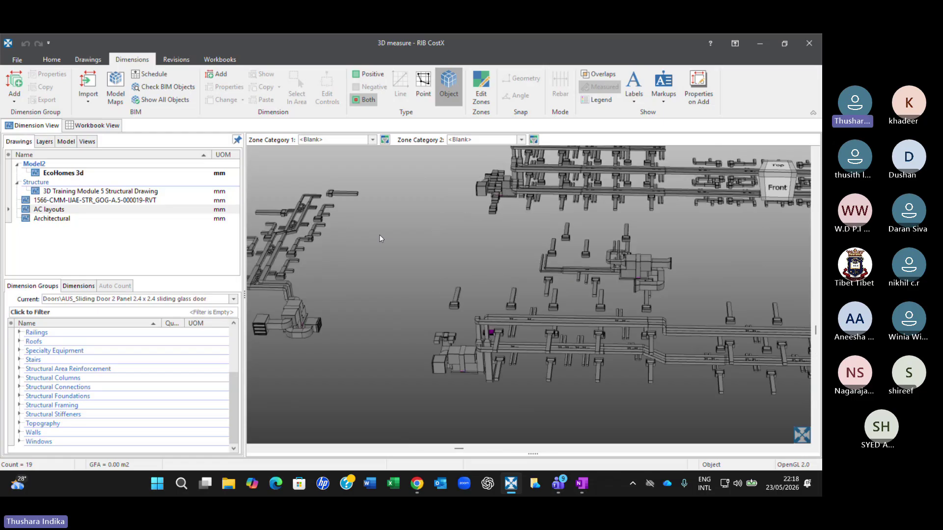
scroll(372, 237, down, 2)
click(303, 214)
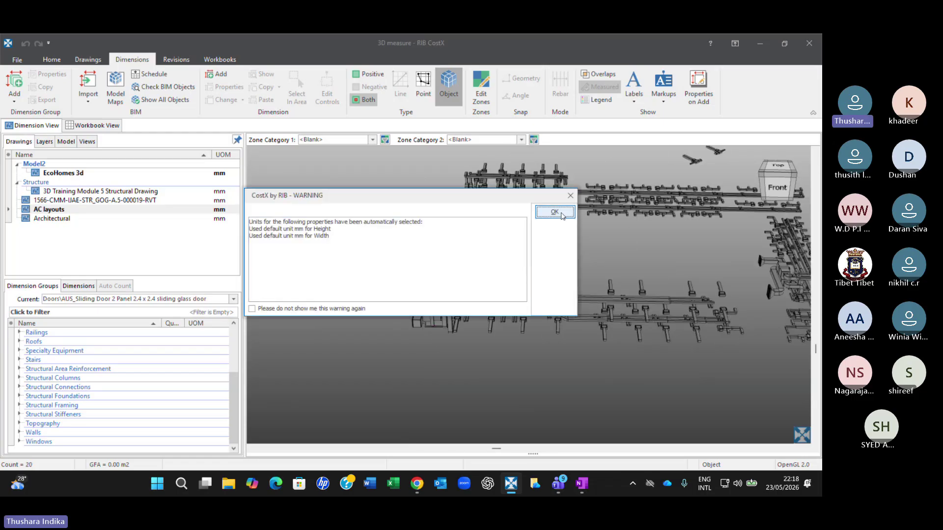
click(555, 212)
- Examine the duct branches and main runs across the whole AC layout model
scroll(275, 228, up, 3)
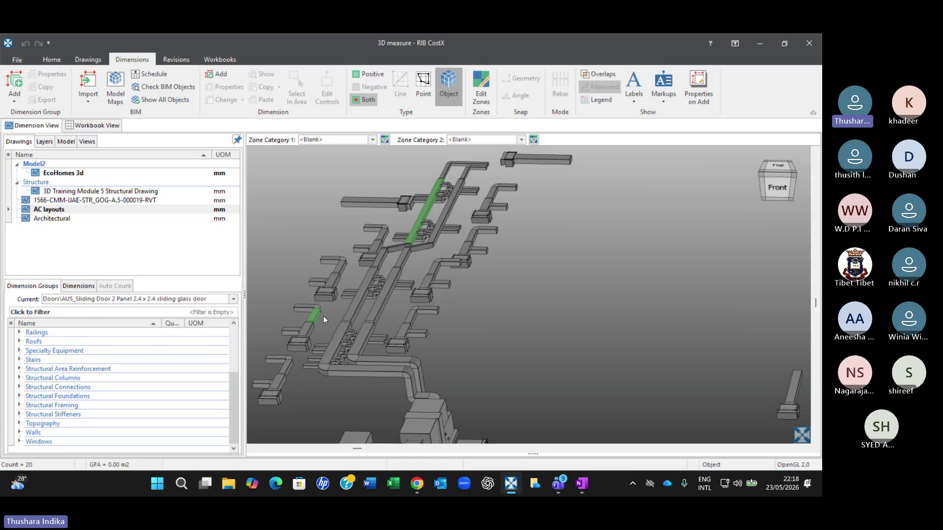
scroll(323, 316, up, 3)
scroll(513, 231, down, 6)
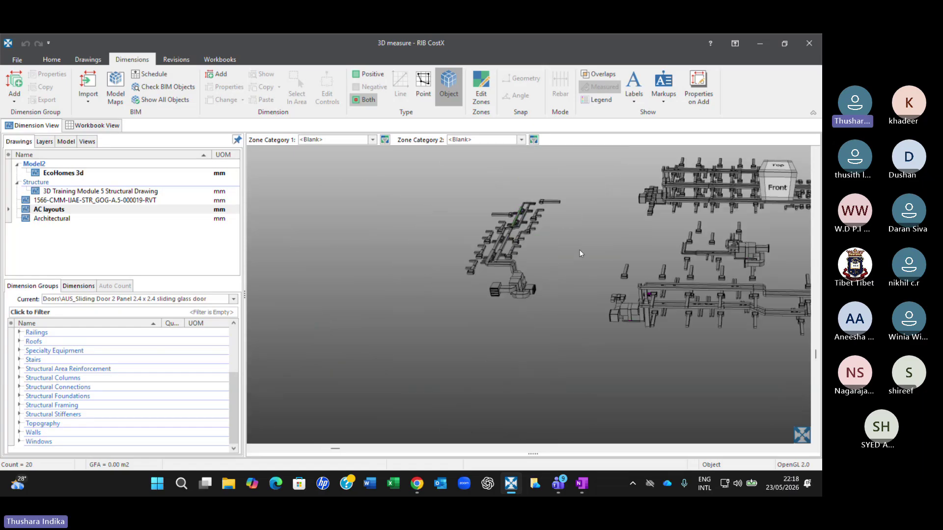
middle_drag(579, 250, 341, 273)
scroll(627, 258, down, 2)
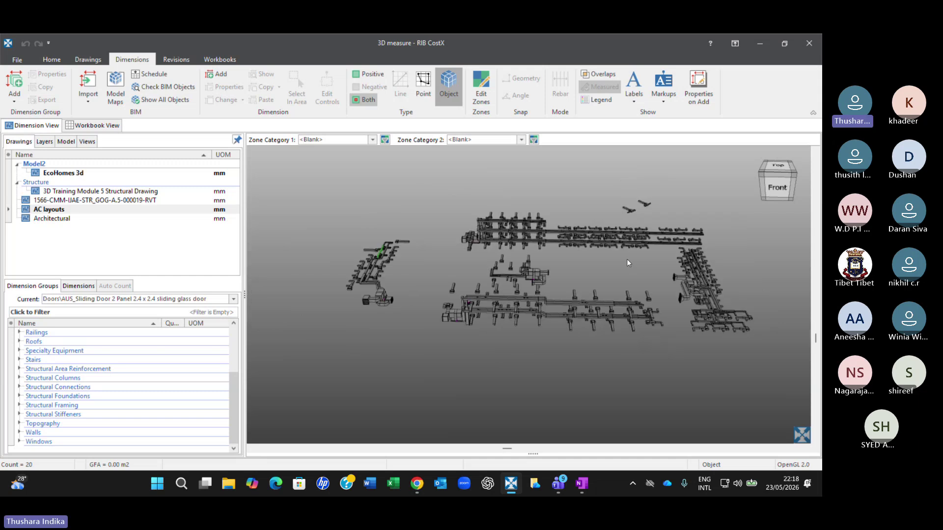
middle_drag(725, 266, 658, 265)
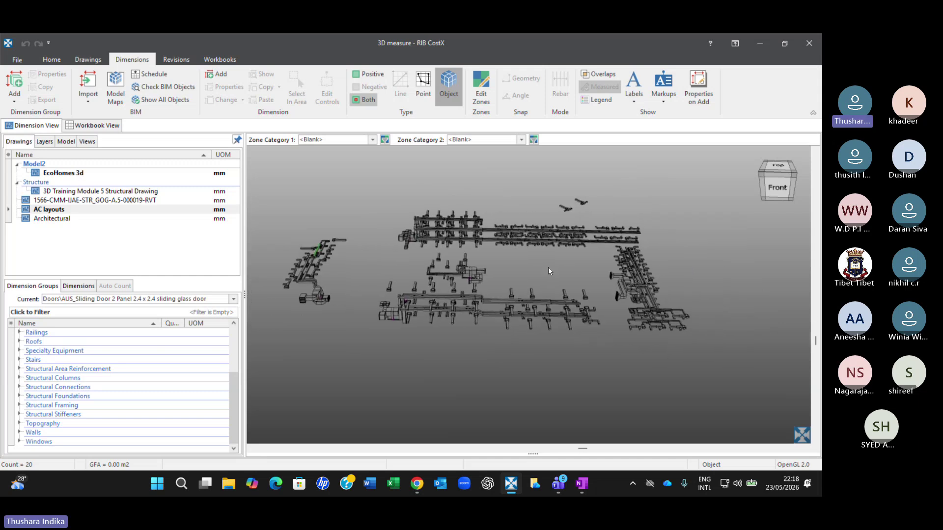
scroll(549, 267, up, 6)
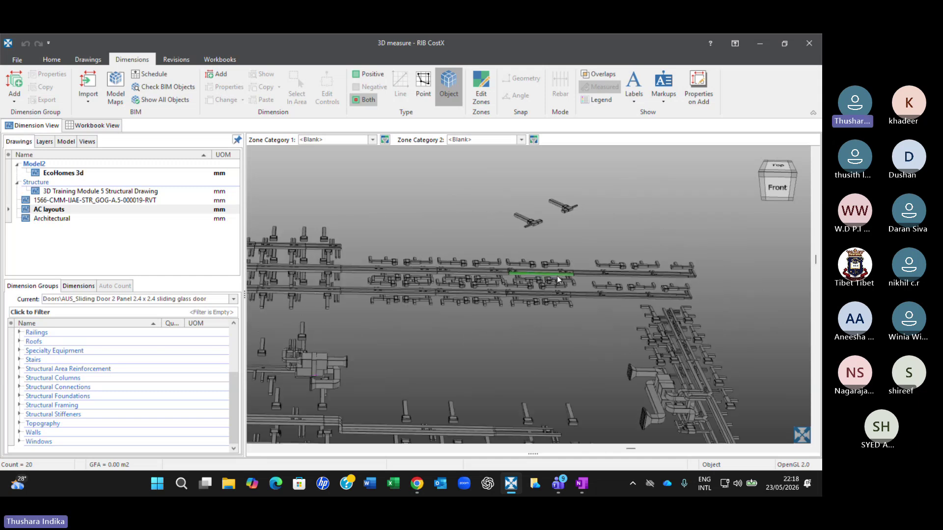
scroll(549, 274, down, 6)
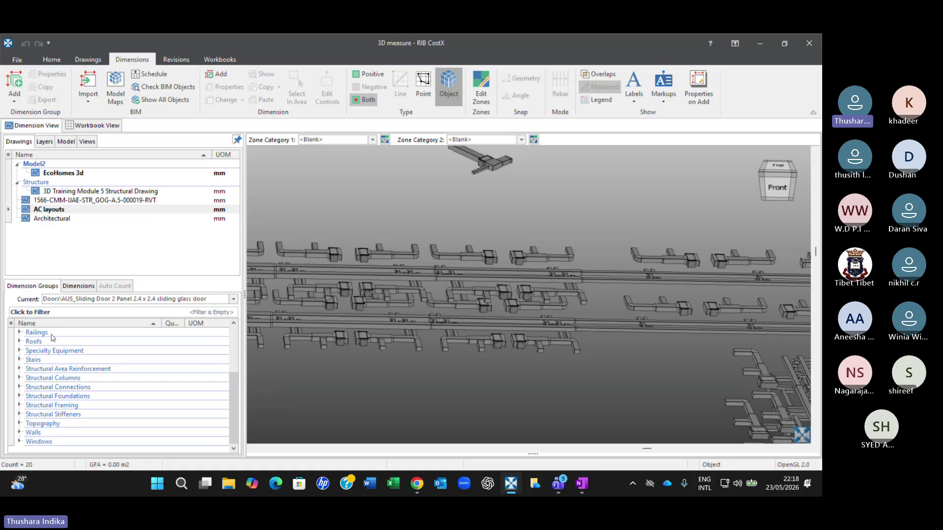
- Delete the dimension group folders from Railings through Windows, including all the structural ones
click(36, 333)
key(shift+Down)
key(shift+Down)
key(shift+Down)
key(shift+Down)
key(shift+Down)
key(shift+Down)
key(shift+Down)
key(shift+Down)
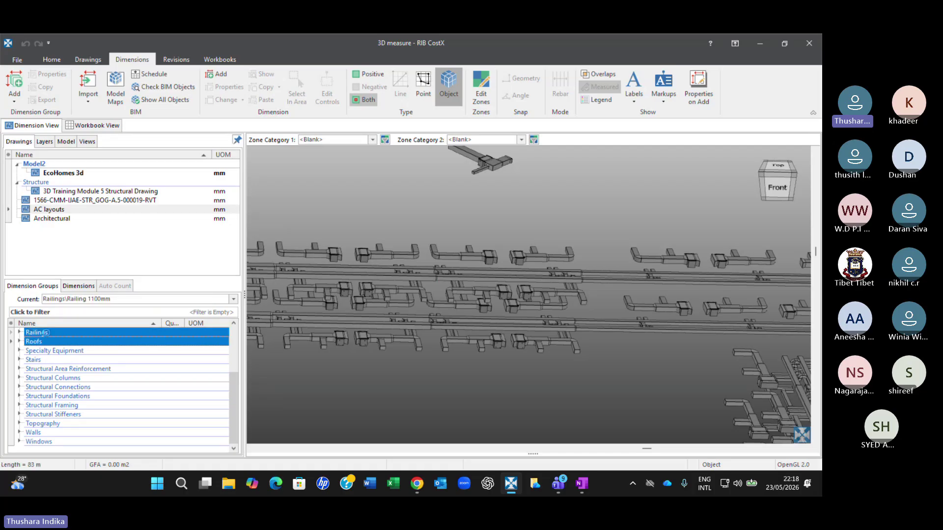
key(shift+Down)
key(shift+Down)
key(shift+Down)
key(shift+Down)
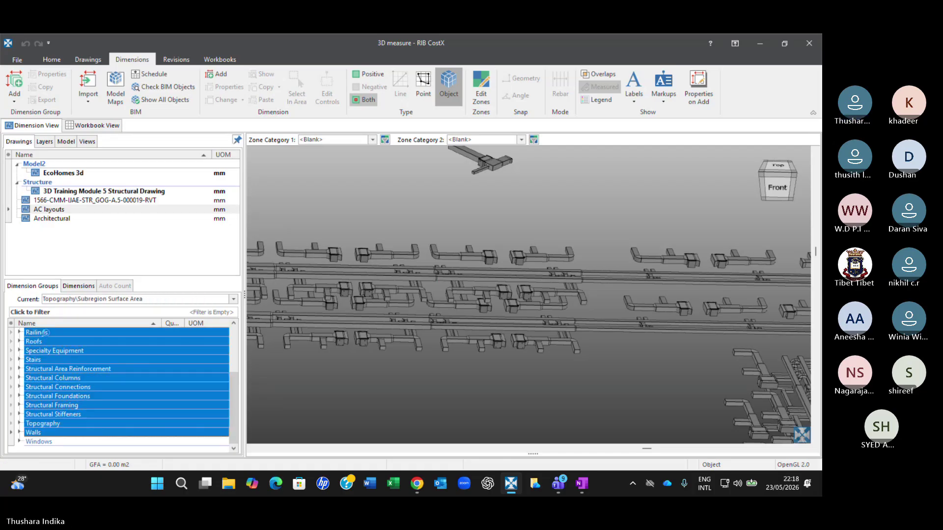
right_click(48, 336)
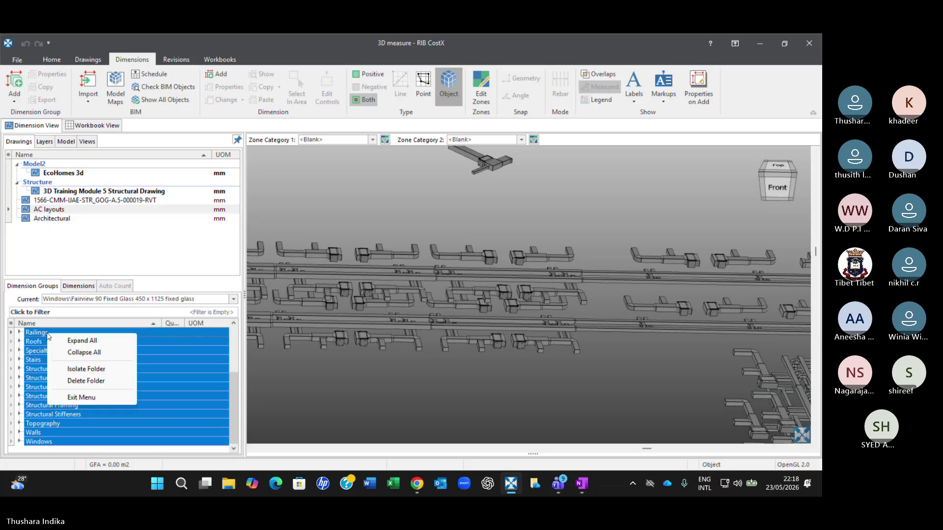
click(80, 381)
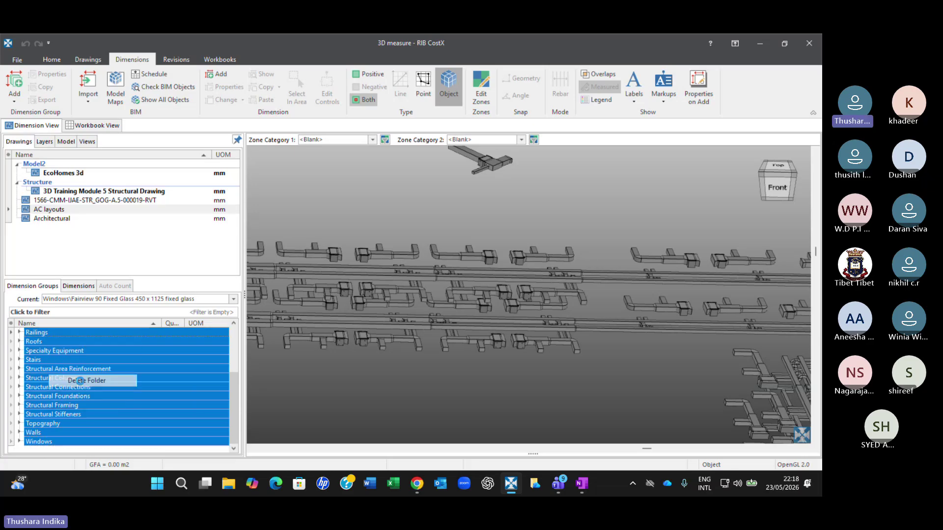
click(396, 282)
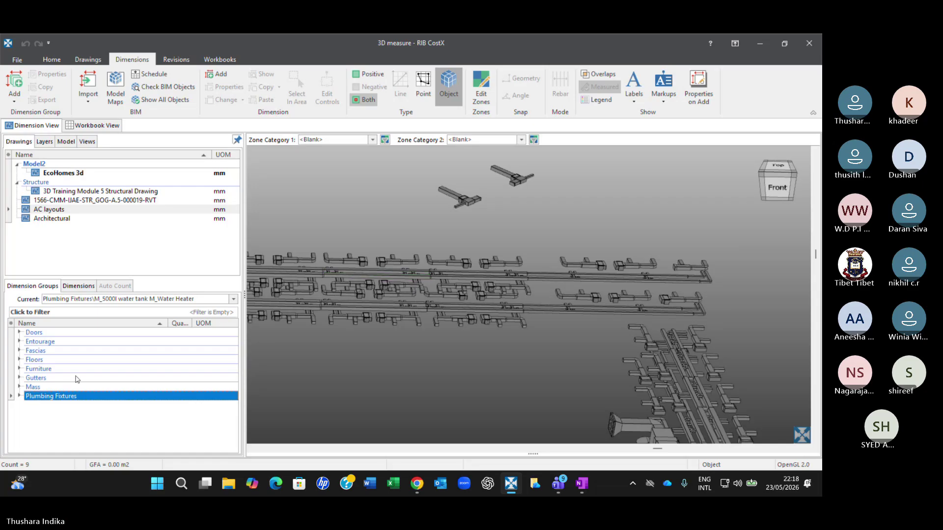
- Delete the remaining dimension group folders, from Doors through Plumbing Fixtures
click(41, 334)
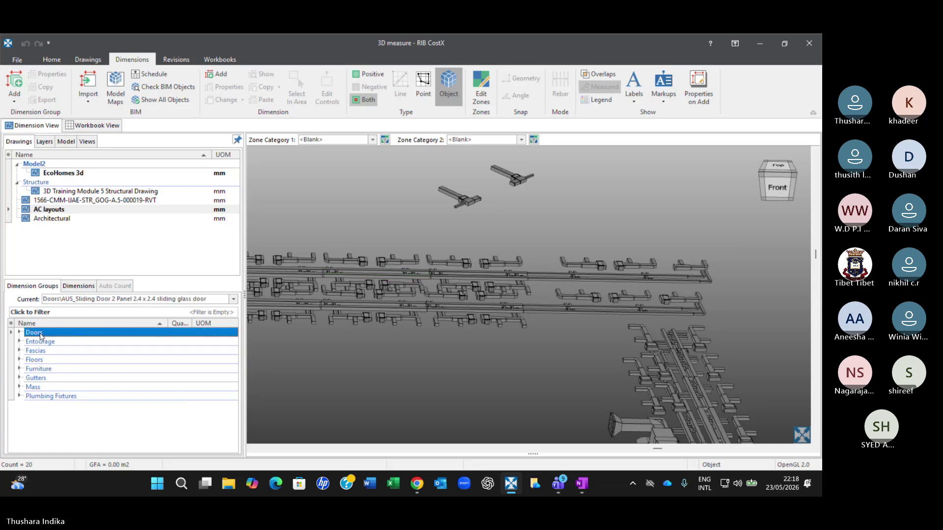
key(shift+Down)
key(shift+Down)
key(shift+Down)
key(shift+Down)
key(shift+Down)
key(shift+Down)
key(shift+Down)
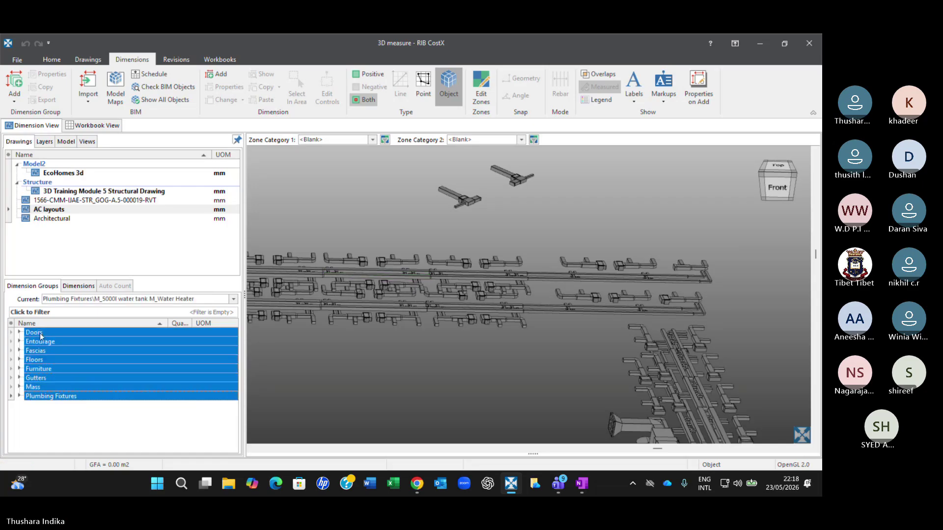
right_click(41, 335)
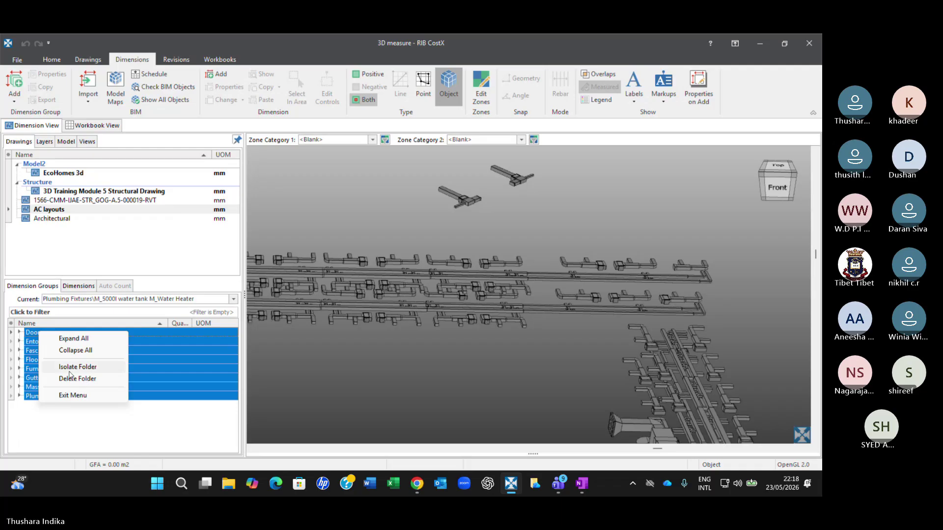
click(83, 381)
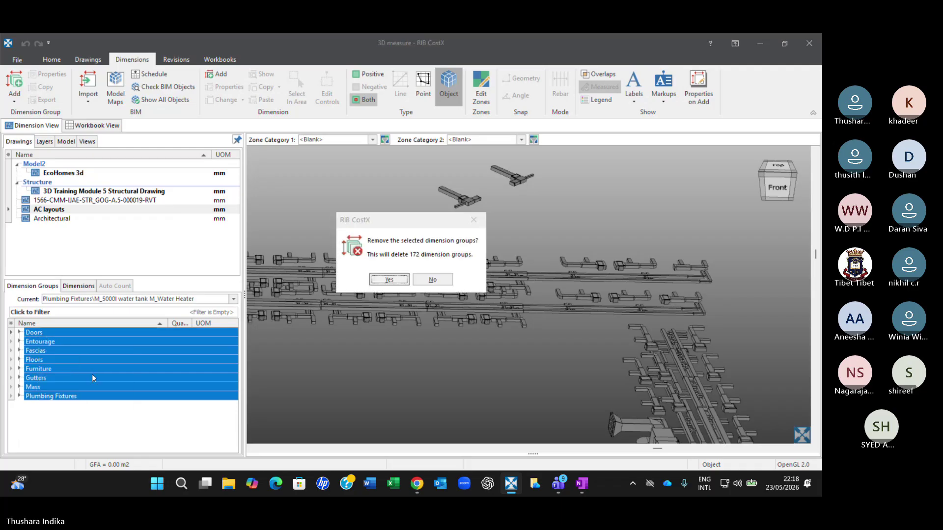
click(389, 279)
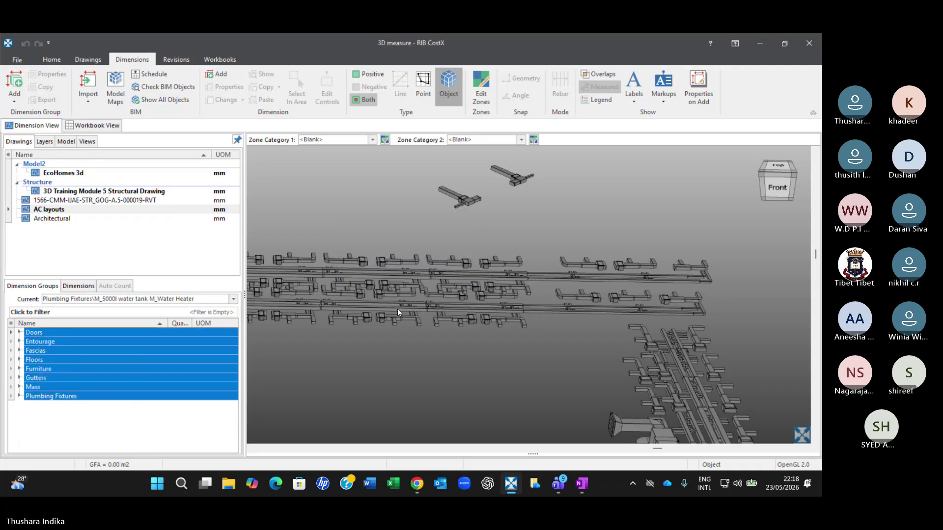
scroll(407, 299, down, 5)
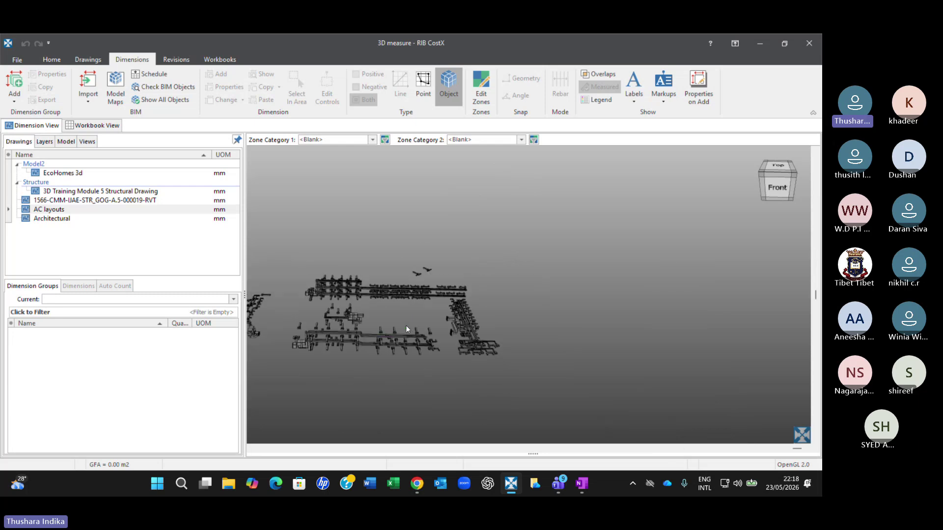
- Review the object properties of a duct branch beside the central duct unit in the AC layout model
middle_drag(406, 332, 544, 272)
scroll(436, 205, up, 5)
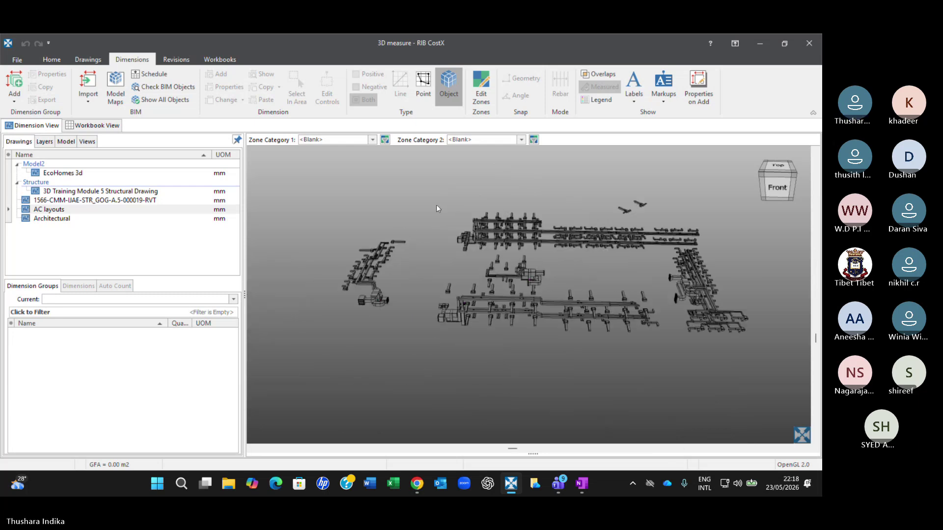
scroll(433, 208, up, 2)
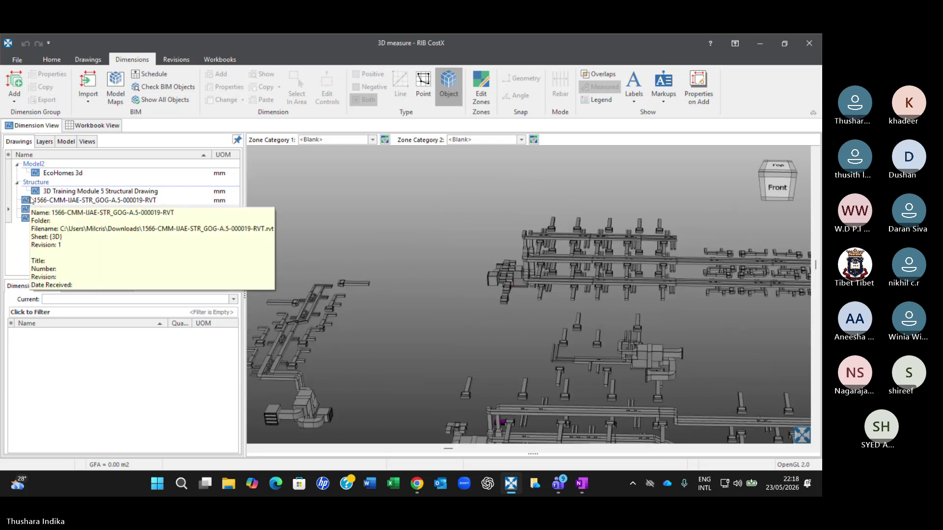
scroll(577, 260, up, 3)
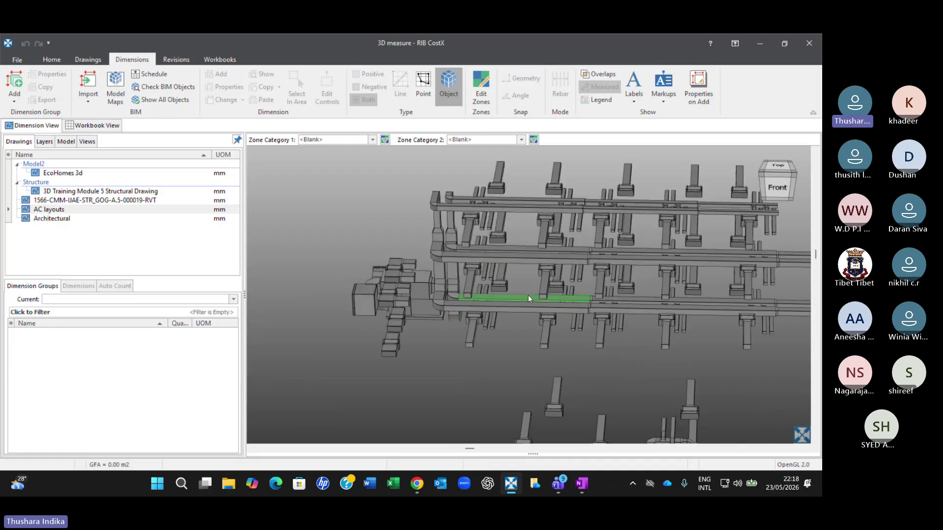
scroll(516, 284, down, 5)
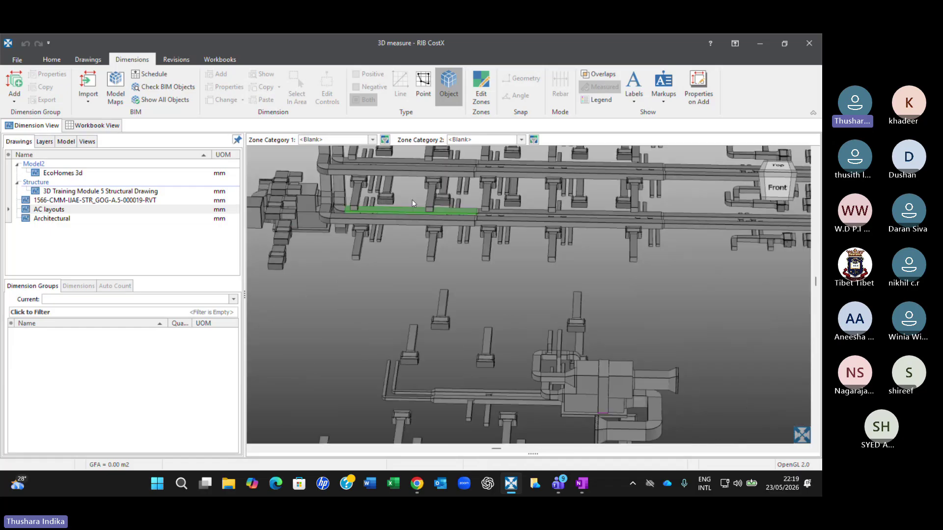
scroll(465, 359, down, 3)
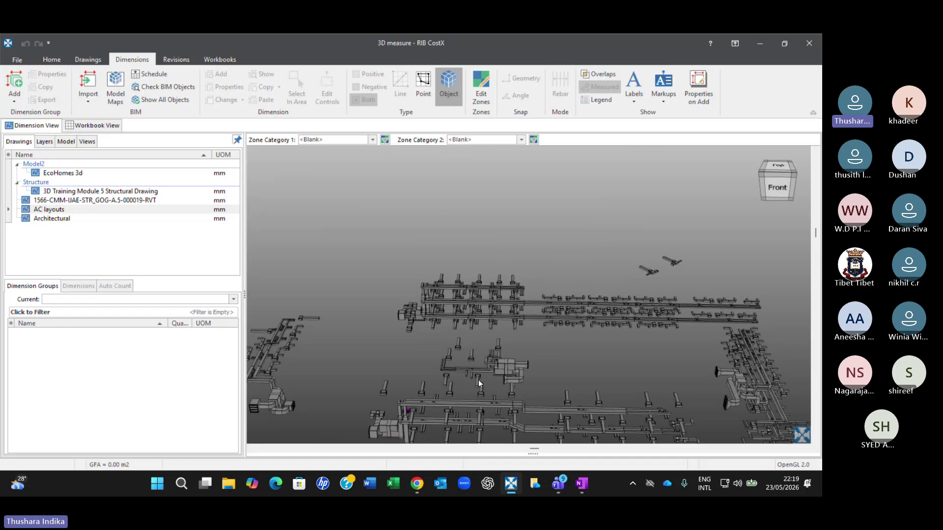
scroll(520, 292, up, 4)
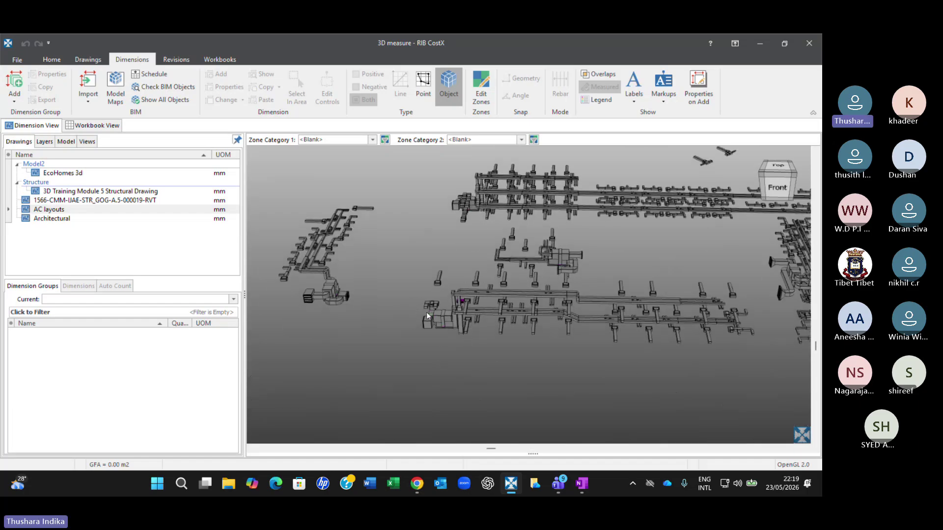
scroll(579, 220, up, 5)
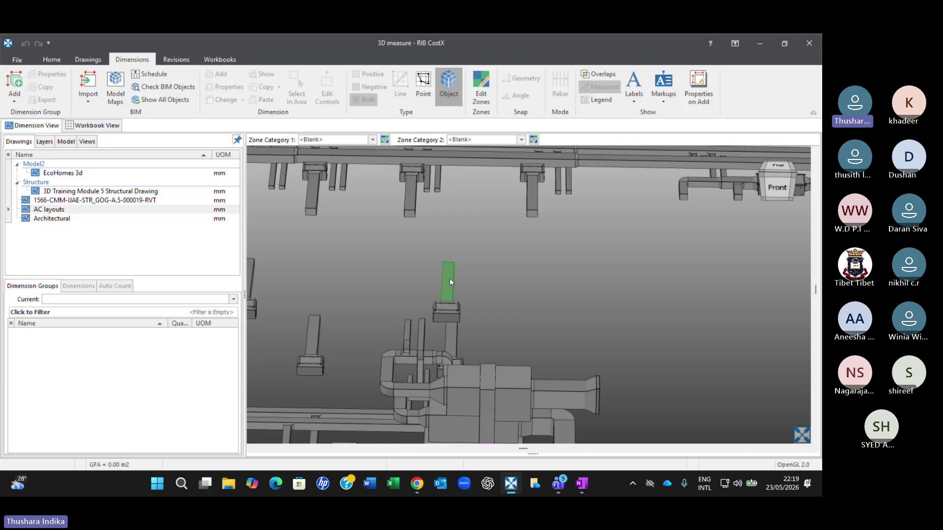
right_click(451, 281)
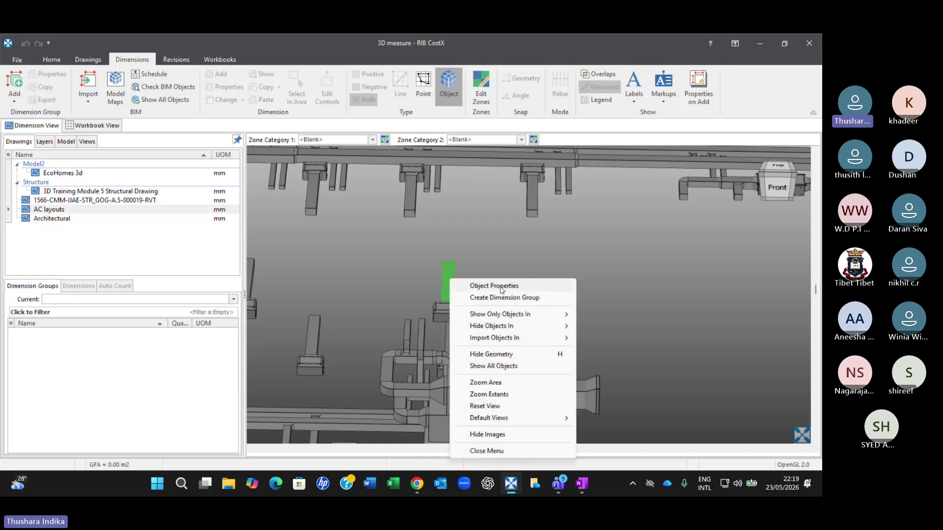
click(502, 287)
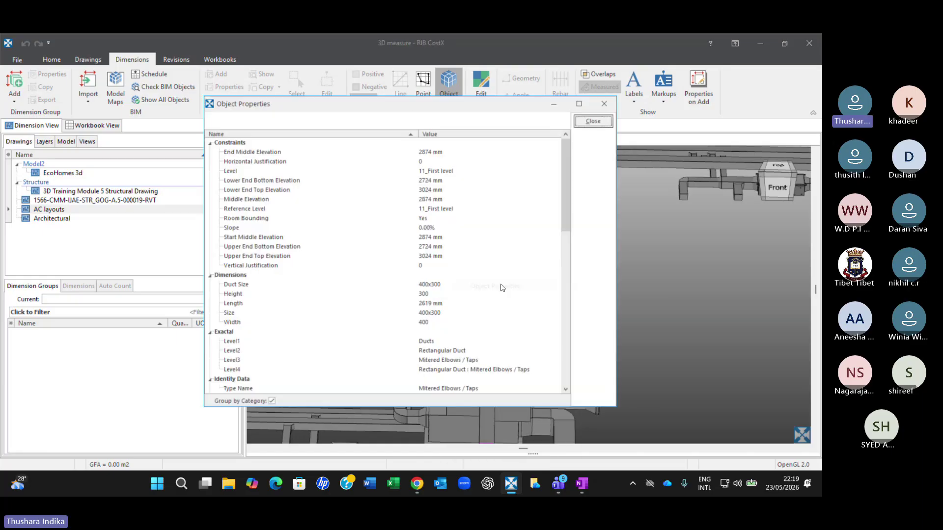
click(608, 102)
- Import the AC layout's dimension groups with the BIM Import Revit General.xslt template, accepting the default mm unit for Height
scroll(304, 269, down, 3)
scroll(304, 269, down, 5)
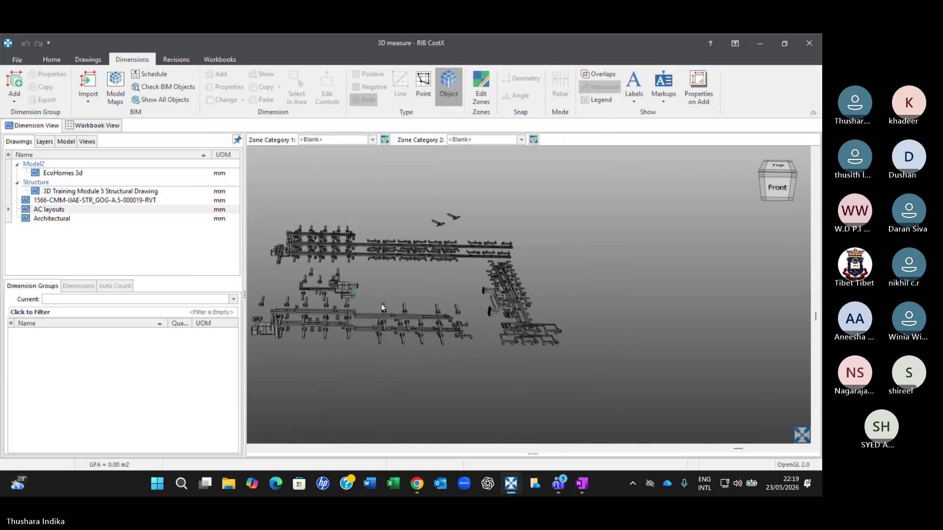
right_drag(381, 303, 524, 276)
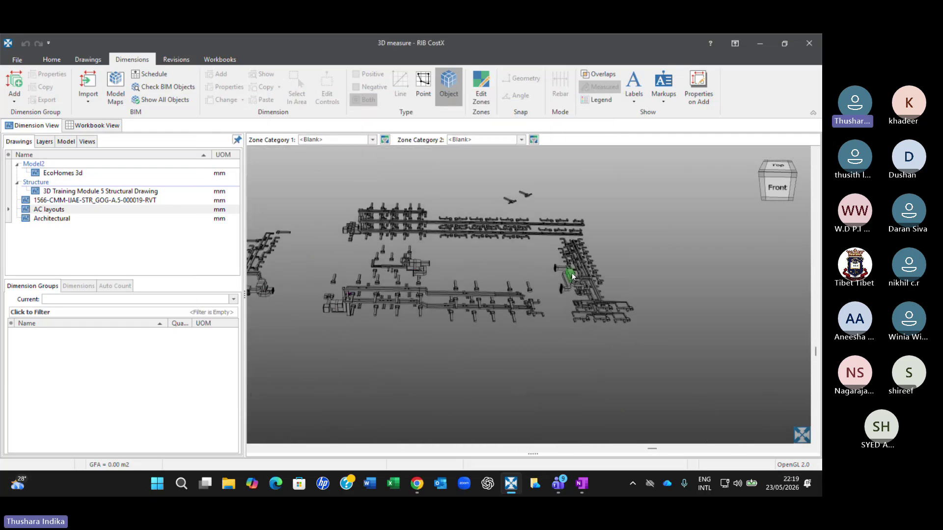
right_drag(419, 284, 500, 281)
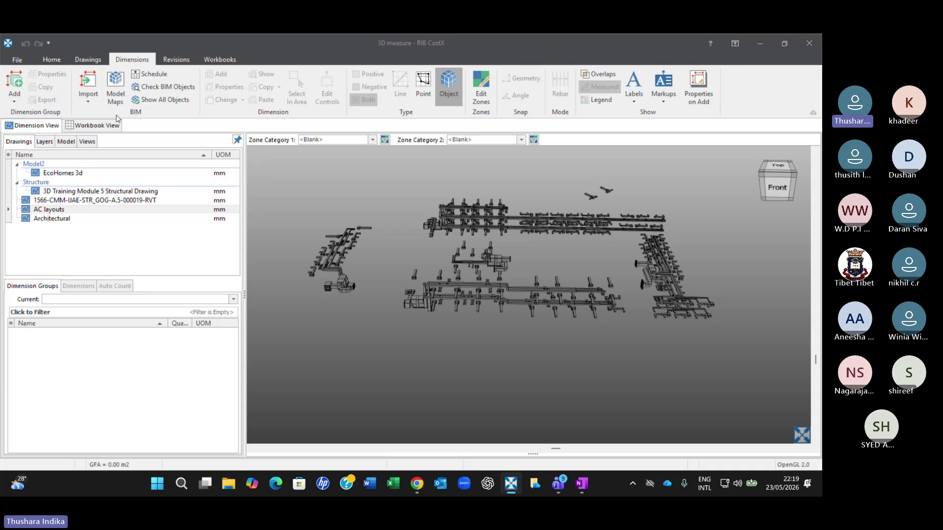
click(425, 335)
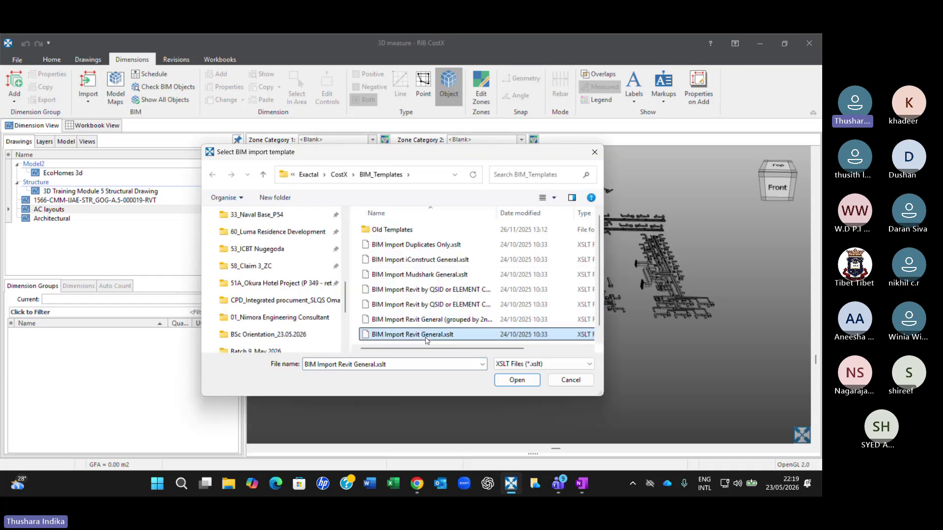
double_click(425, 335)
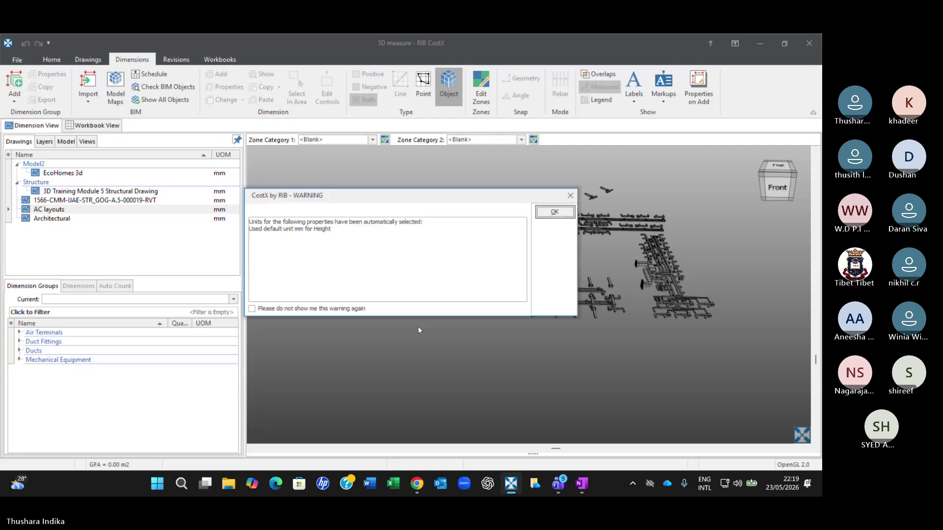
click(554, 212)
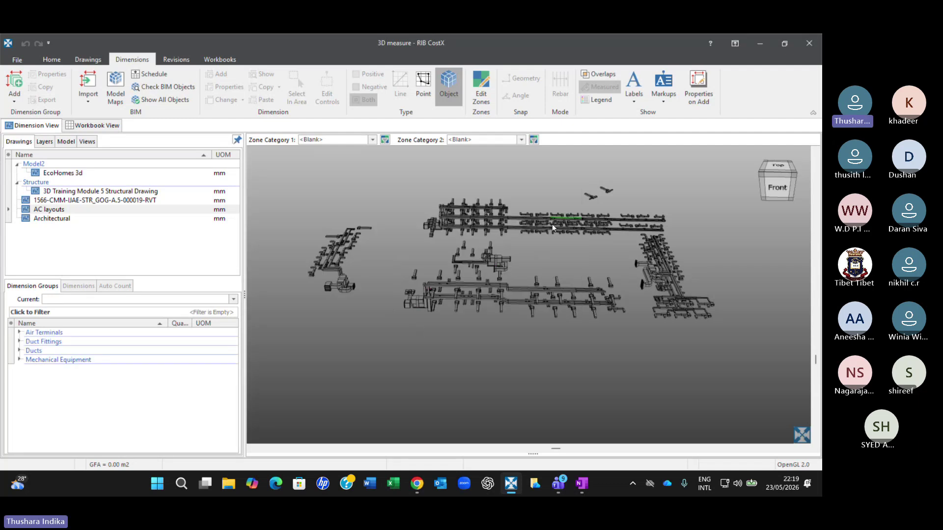
- Review the imported Air Terminals and Duct Fittings groups, including the MH_Louver 650x250 EAL and the first beveled rectangular tap
click(20, 333)
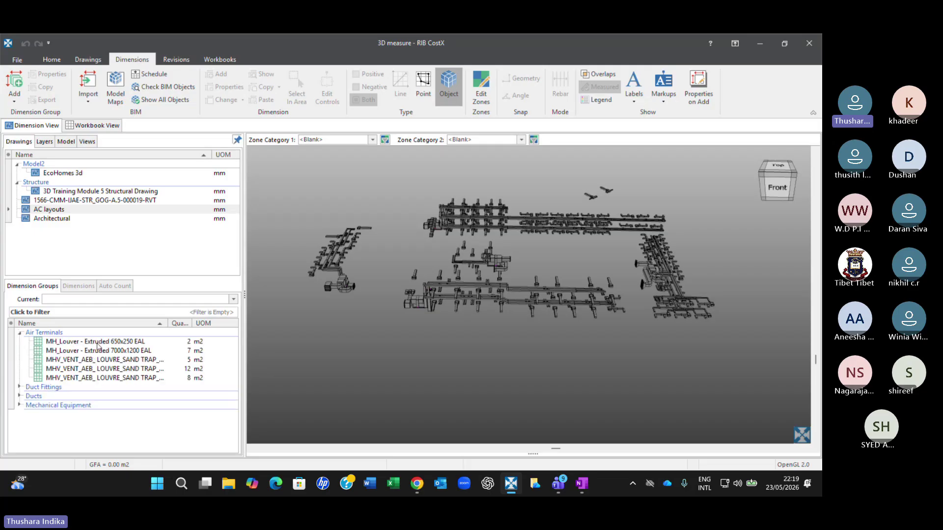
click(98, 342)
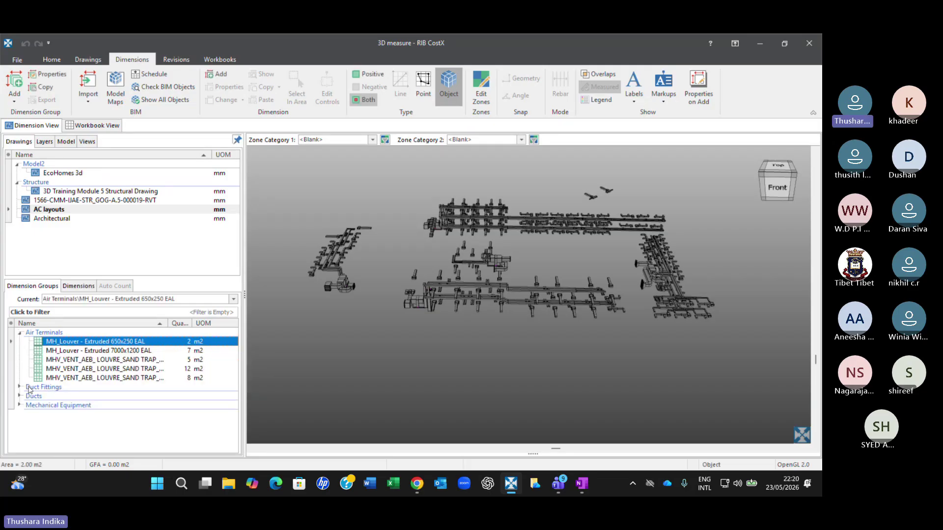
click(20, 388)
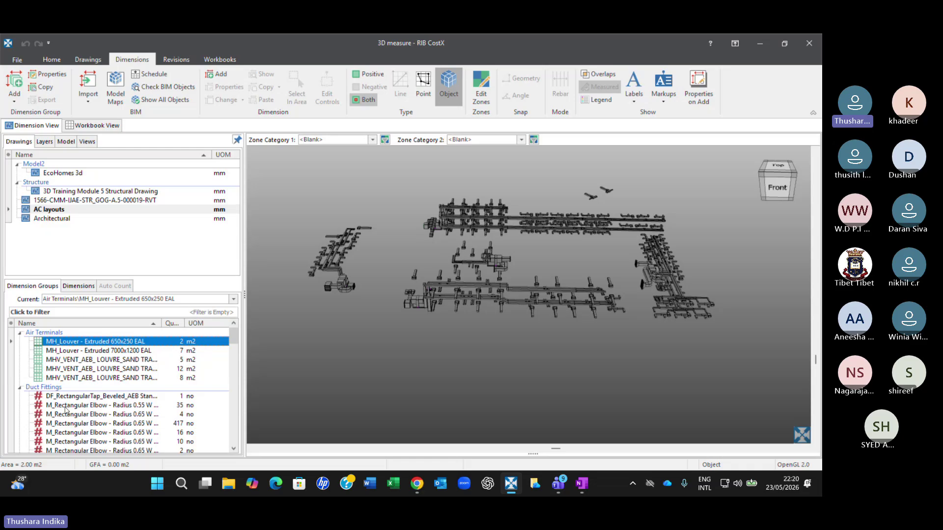
click(66, 397)
scroll(478, 271, down, 3)
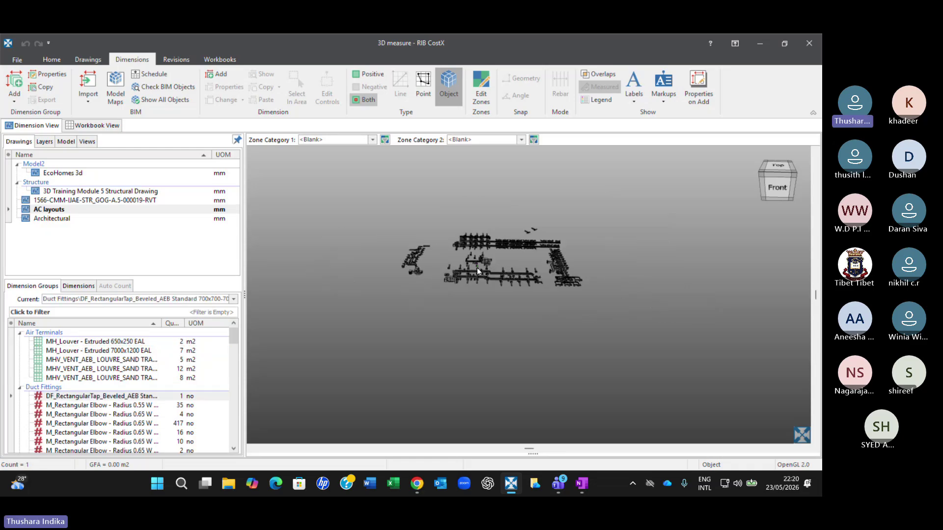
scroll(121, 422, down, 15)
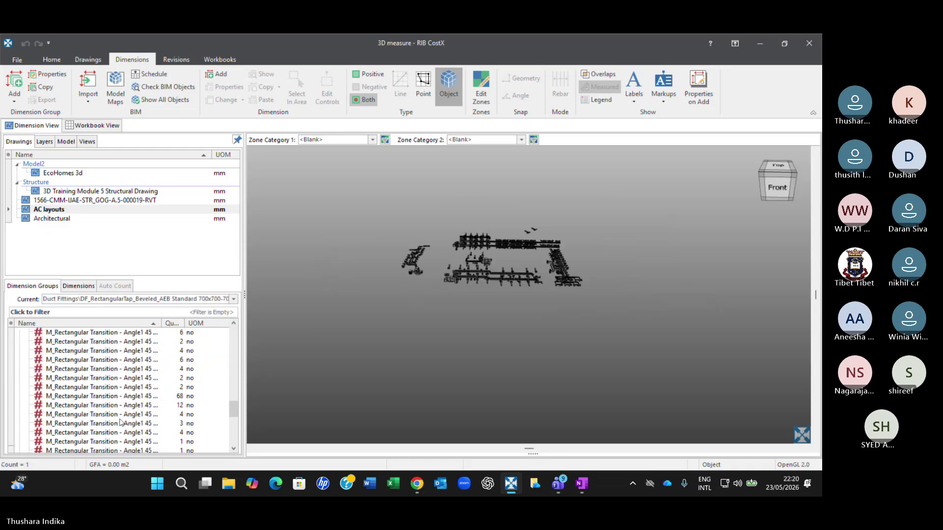
scroll(120, 421, down, 3)
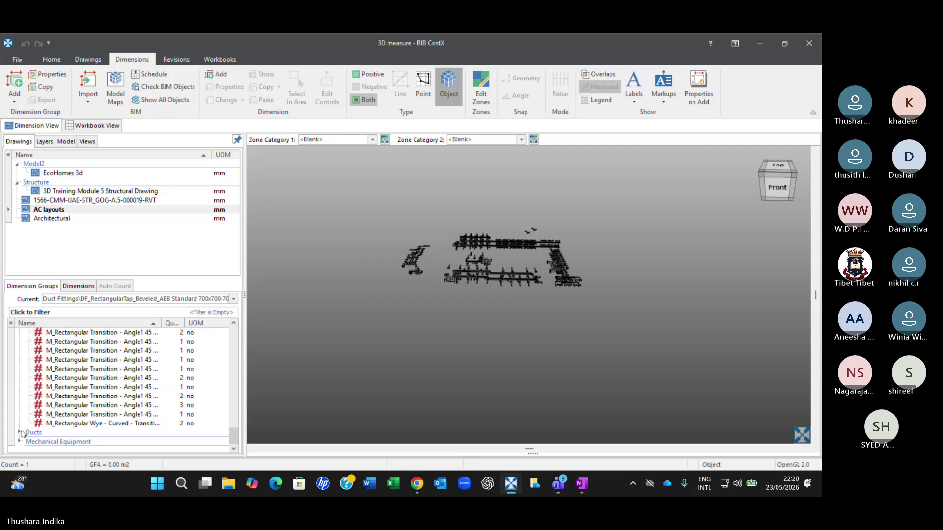
- Make the 150x150 rectangular duct group current and display the AC layout model transparent to locate those ducts
click(19, 432)
click(57, 441)
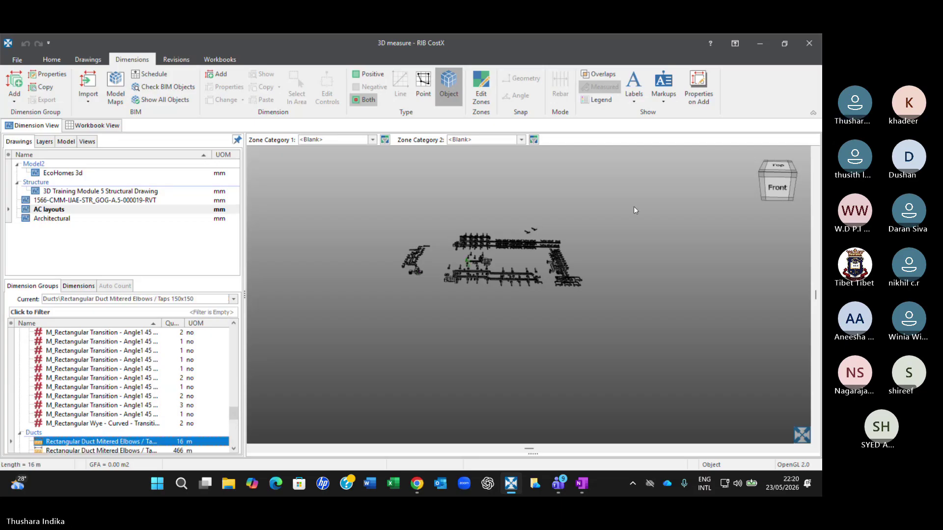
scroll(521, 239, up, 5)
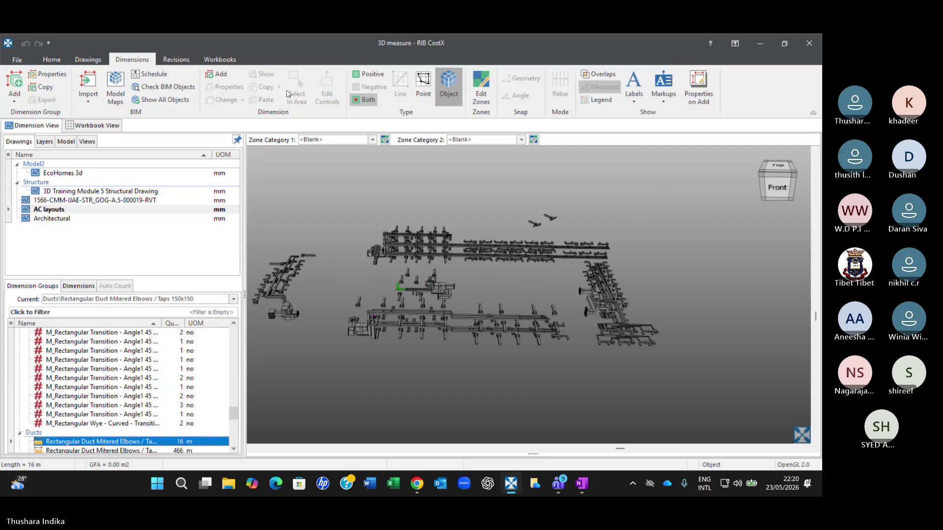
click(83, 60)
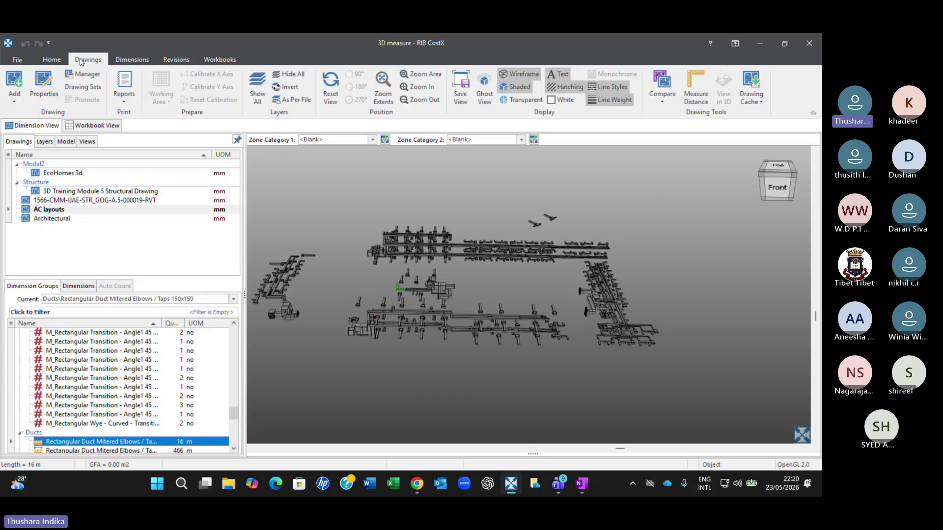
click(523, 100)
drag(422, 292, 443, 303)
scroll(443, 299, up, 6)
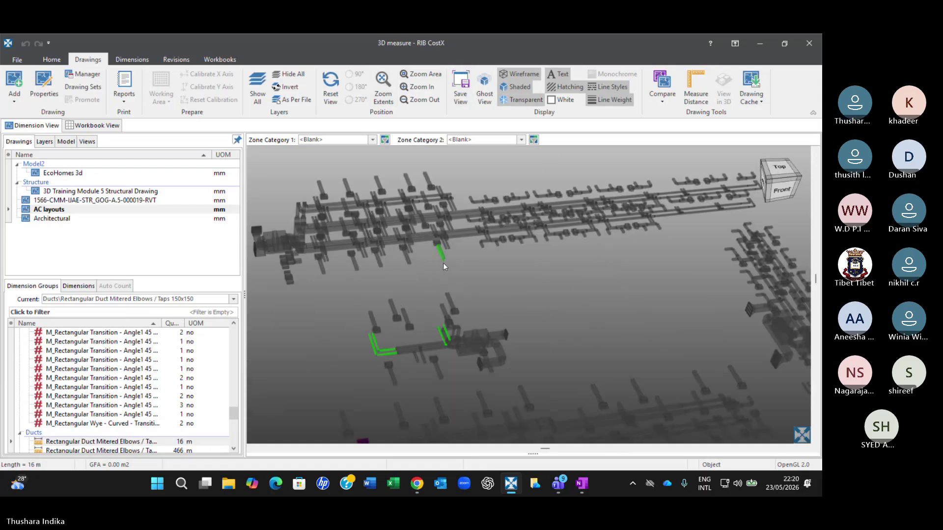
- Select the whole Duct Fittings folder and examine its highlighted fittings along the duct runs
scroll(162, 371, up, 10)
scroll(162, 374, up, 10)
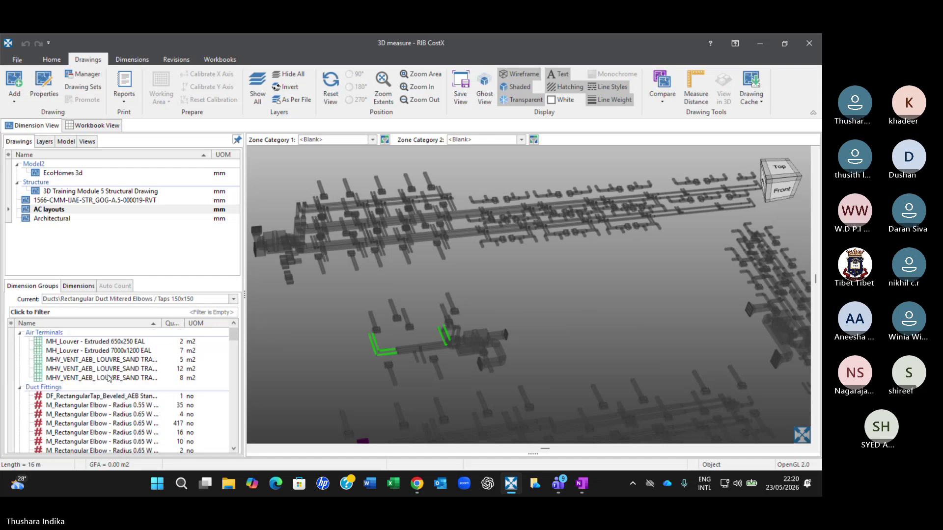
click(53, 387)
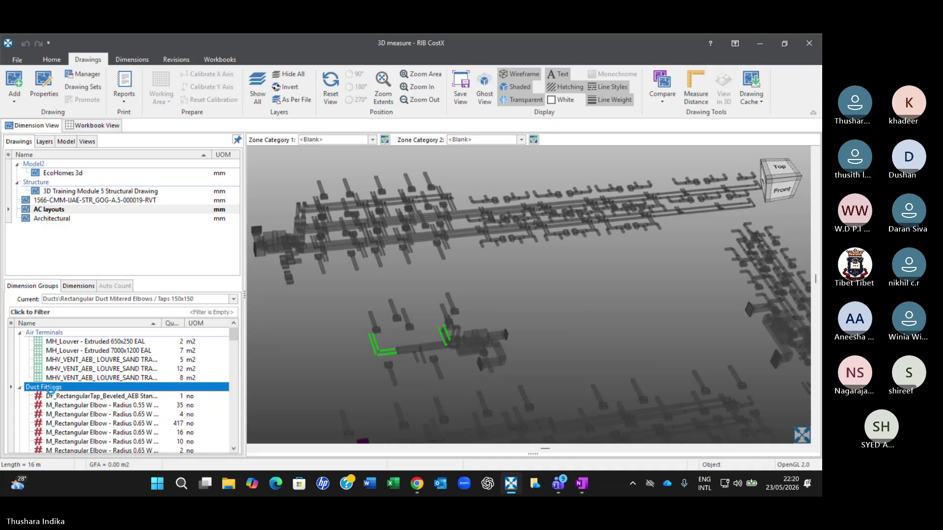
click(51, 388)
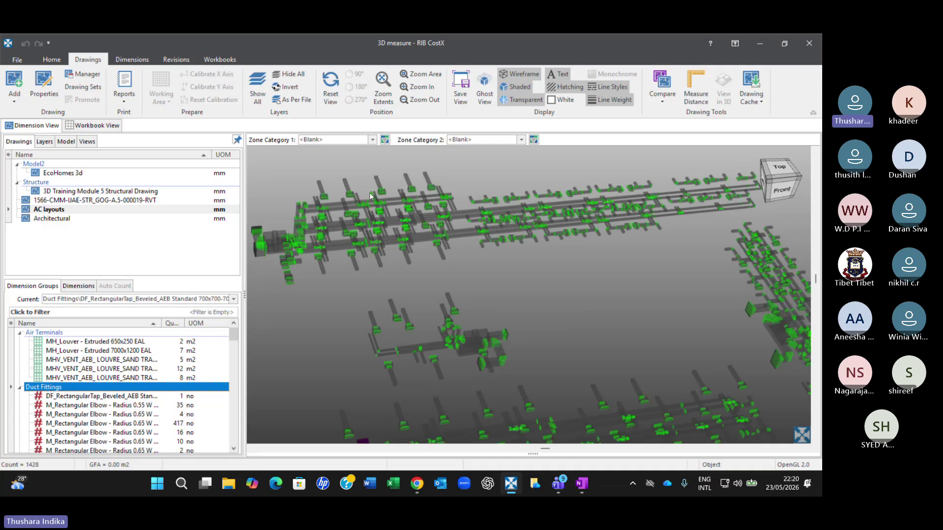
scroll(371, 206, up, 10)
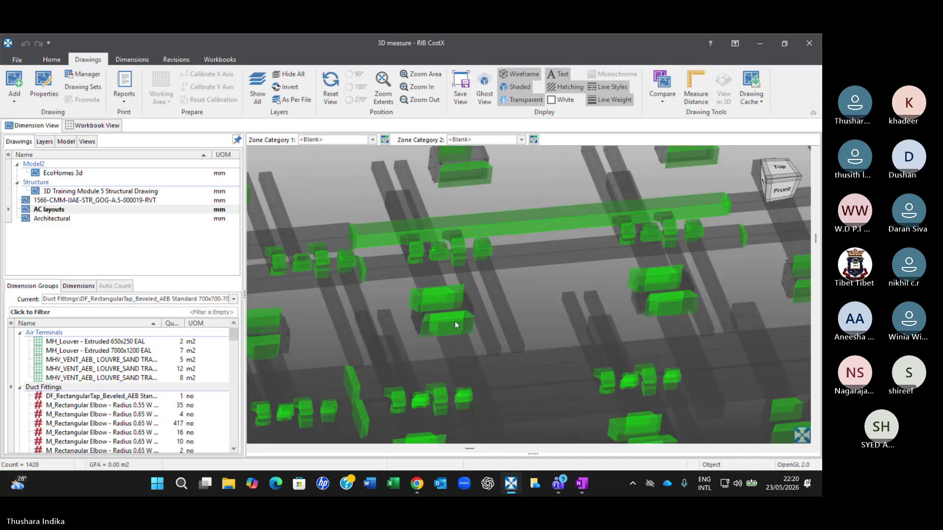
click(162, 387)
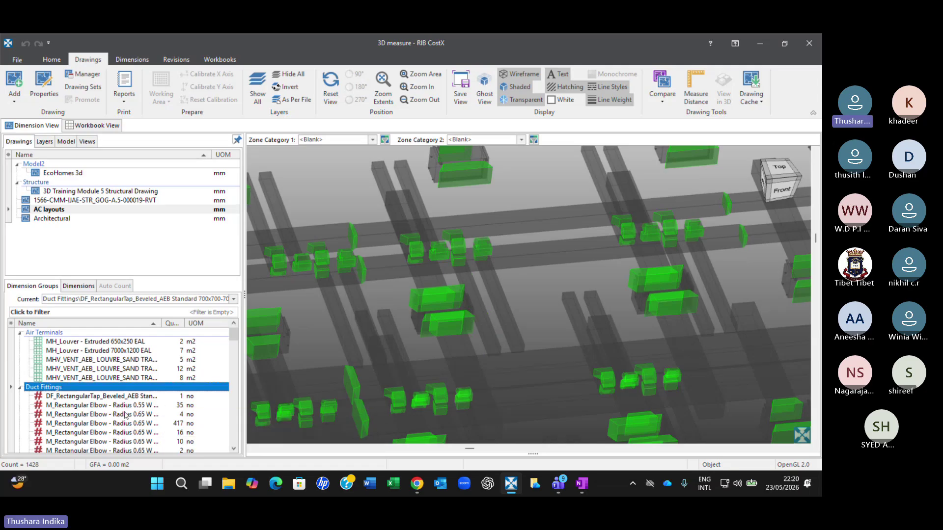
- Review the elbow, endcap, tap and transition groups under Duct Fittings, down to the rectangular duct groups under Ducts
scroll(127, 416, down, 1)
scroll(132, 418, down, 6)
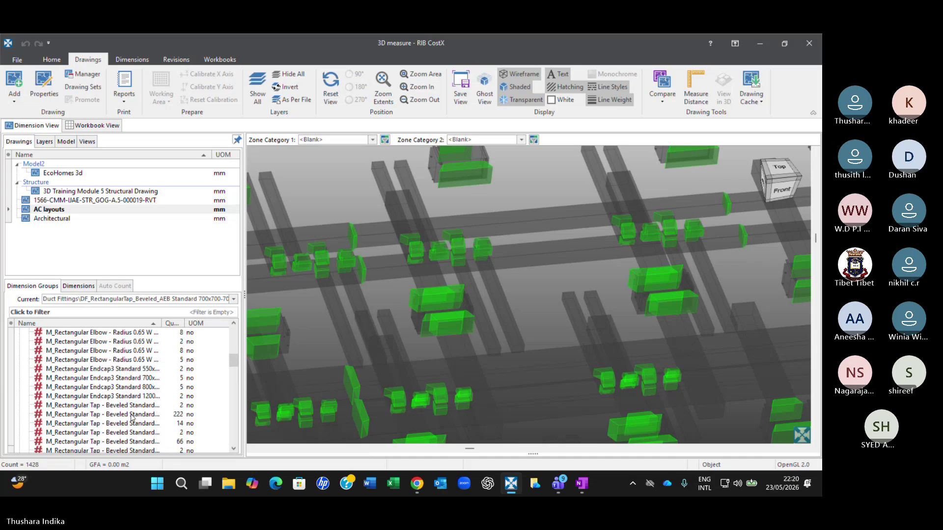
scroll(110, 384, down, 5)
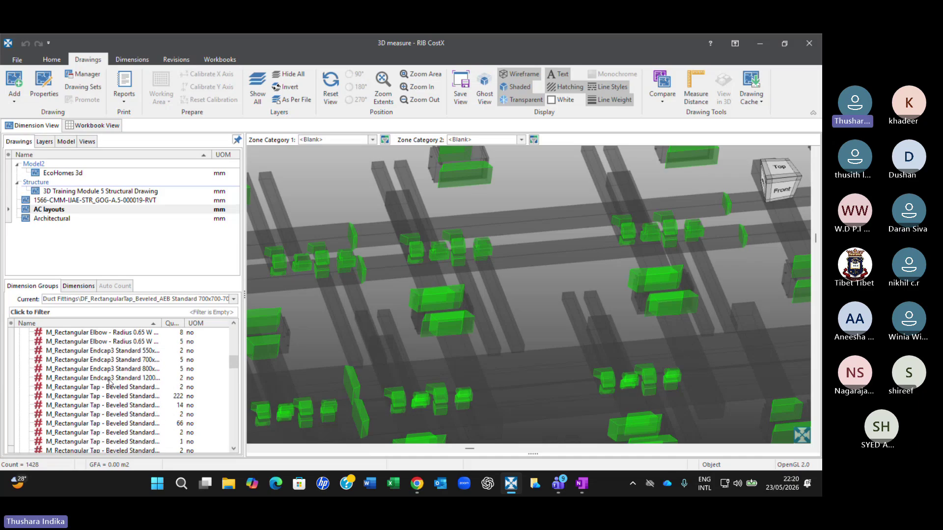
scroll(111, 386, down, 5)
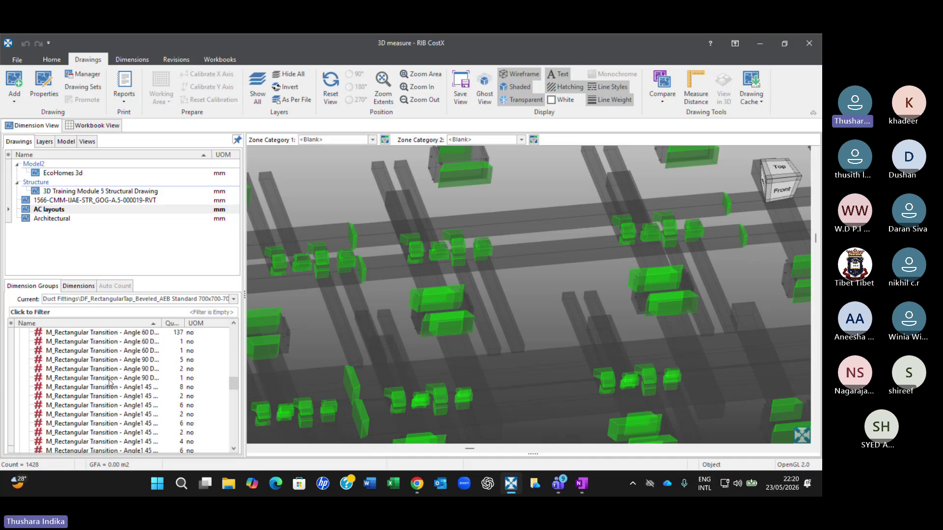
scroll(112, 388, down, 3)
scroll(112, 389, down, 1)
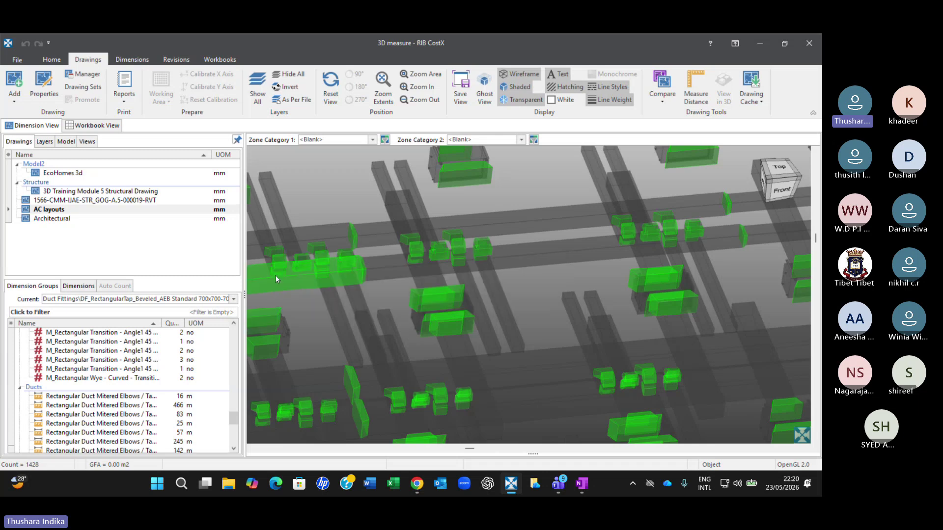
mouse_move(275, 278)
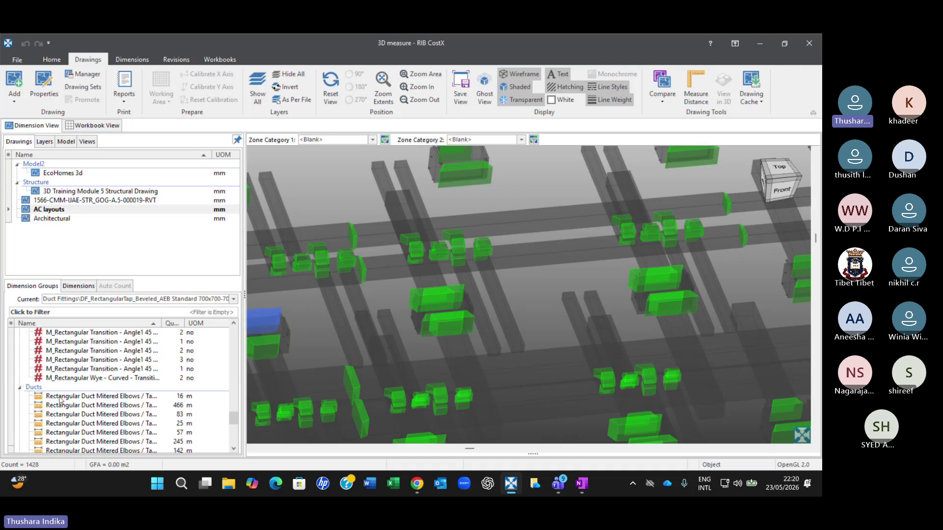
- Make the MH_Louver 650x250 EAL group under Air Terminals current and locate its louvers in the AC layout model
mouse_move(126, 378)
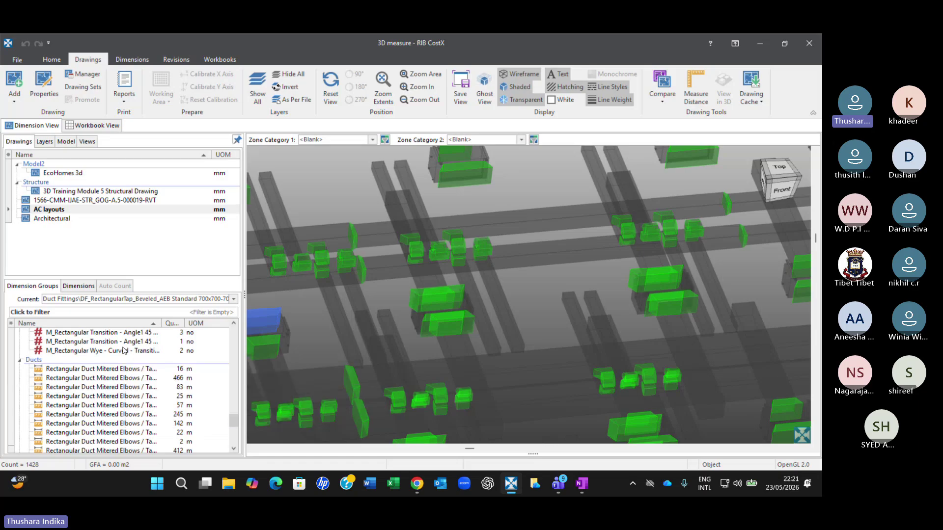
scroll(123, 352, up, 10)
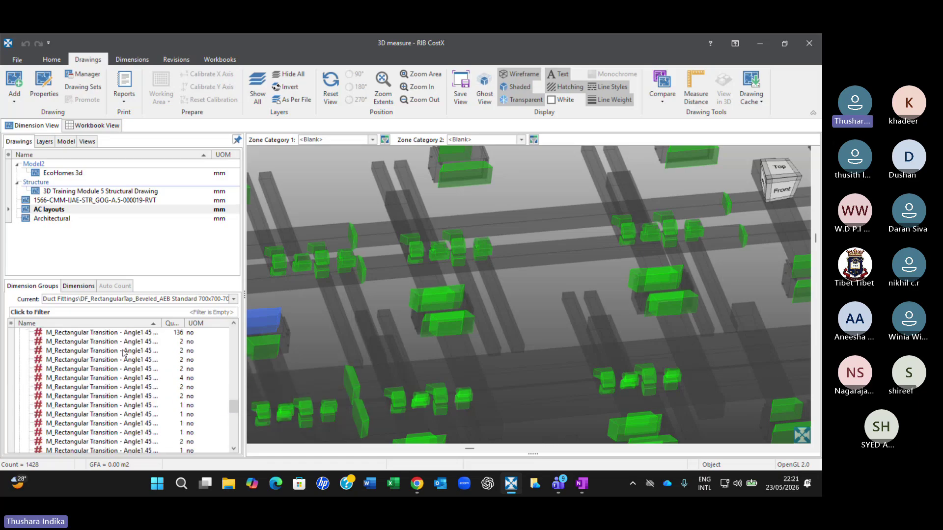
scroll(124, 353, up, 5)
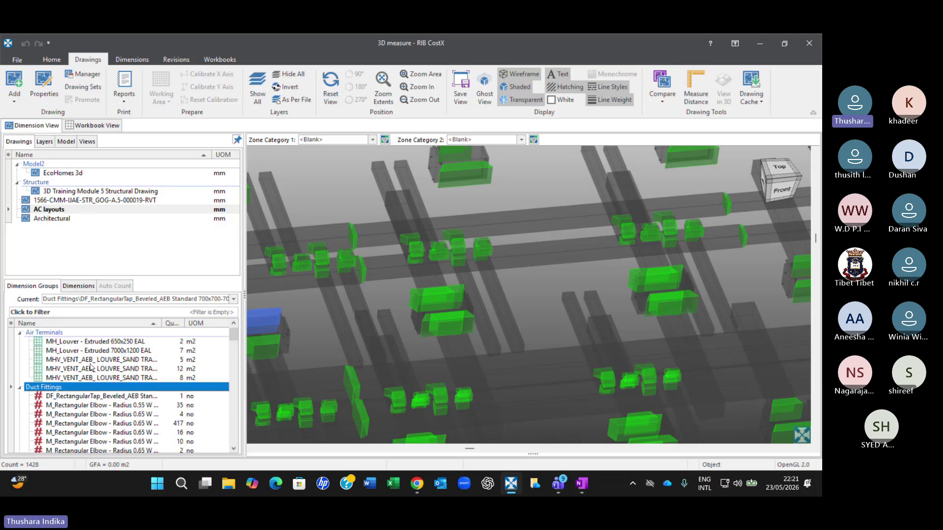
click(102, 343)
middle_drag(440, 326, 522, 218)
scroll(440, 375, down, 4)
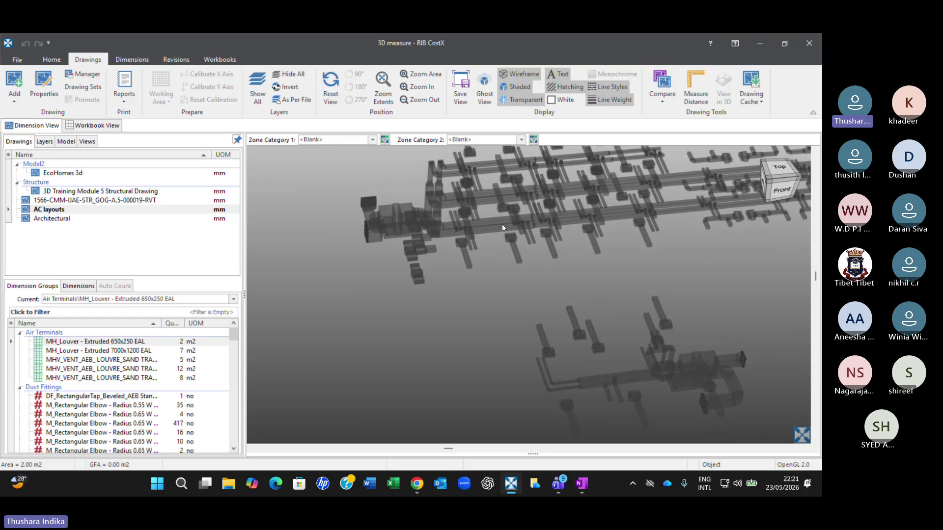
scroll(469, 281, down, 2)
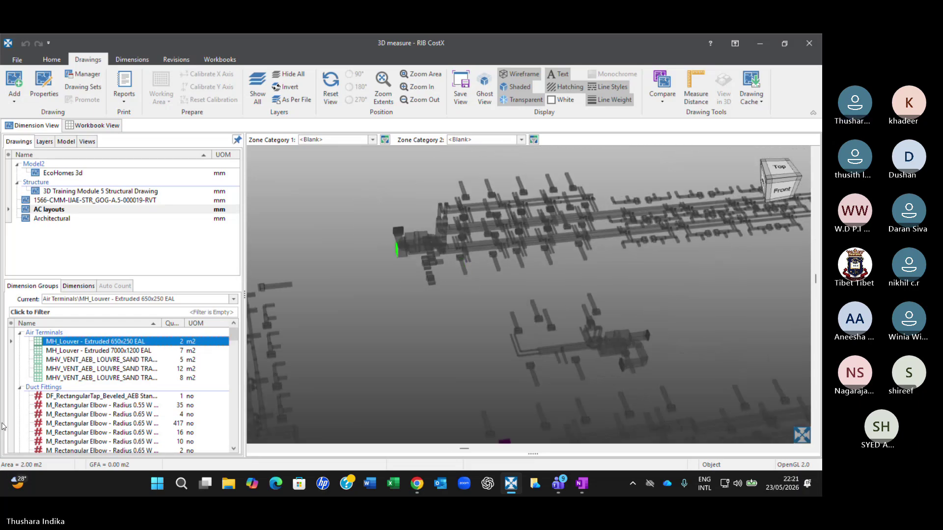
- Select the whole Air Terminals folder and examine its highlighted terminals at the ends of the duct runs
click(46, 332)
scroll(527, 230, down, 3)
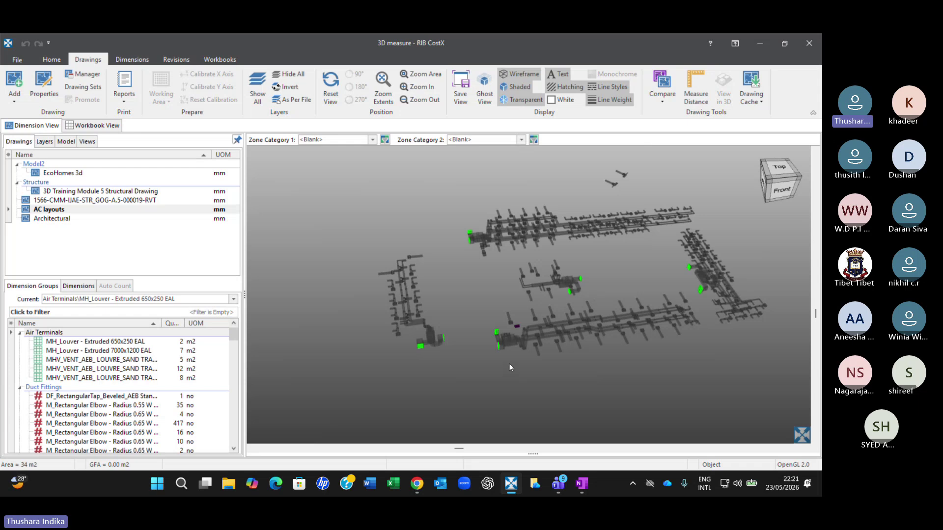
scroll(509, 364, up, 8)
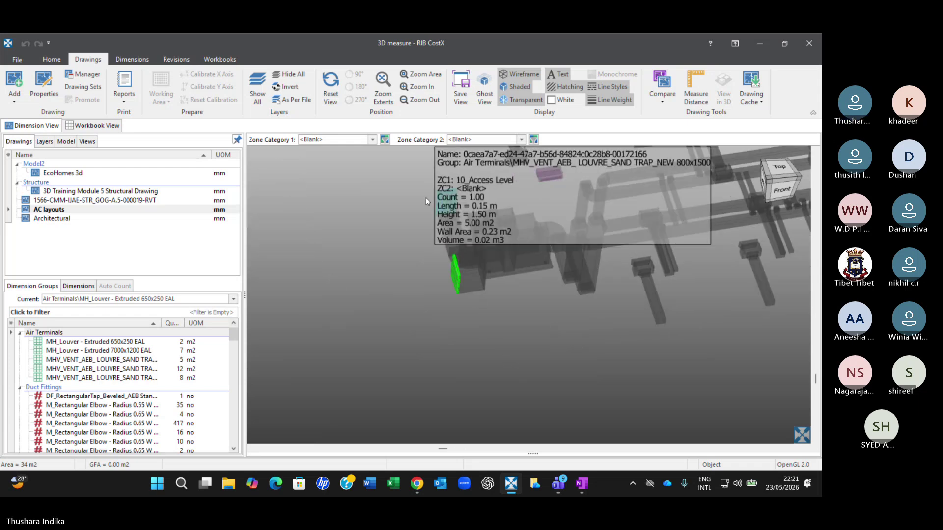
scroll(529, 311, down, 5)
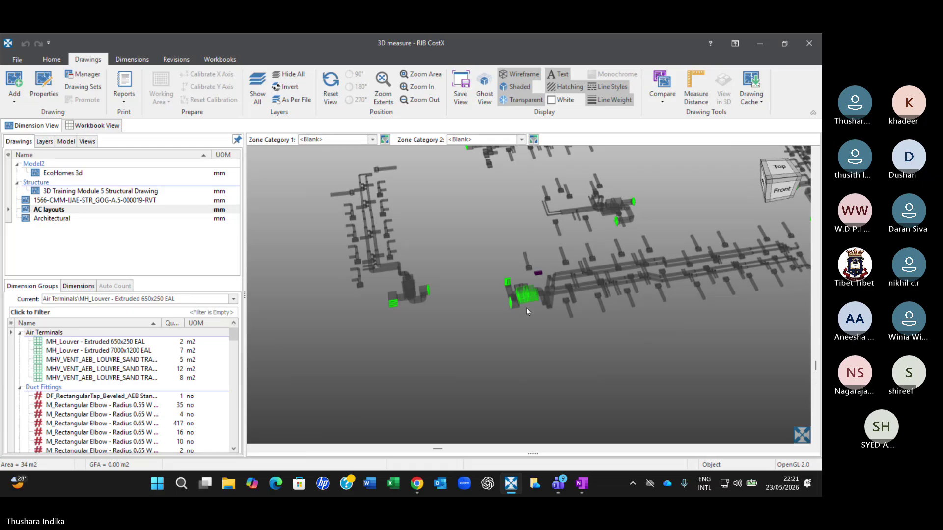
scroll(526, 308, down, 5)
middle_drag(499, 363, 488, 372)
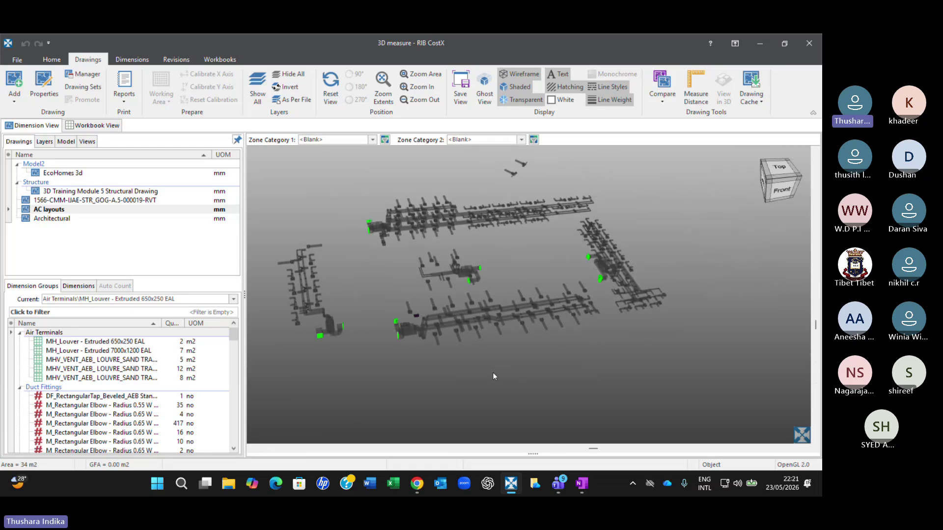
- Load the Architectural drawing, continuing with the native Revit file despite its linked Revit files
click(67, 222)
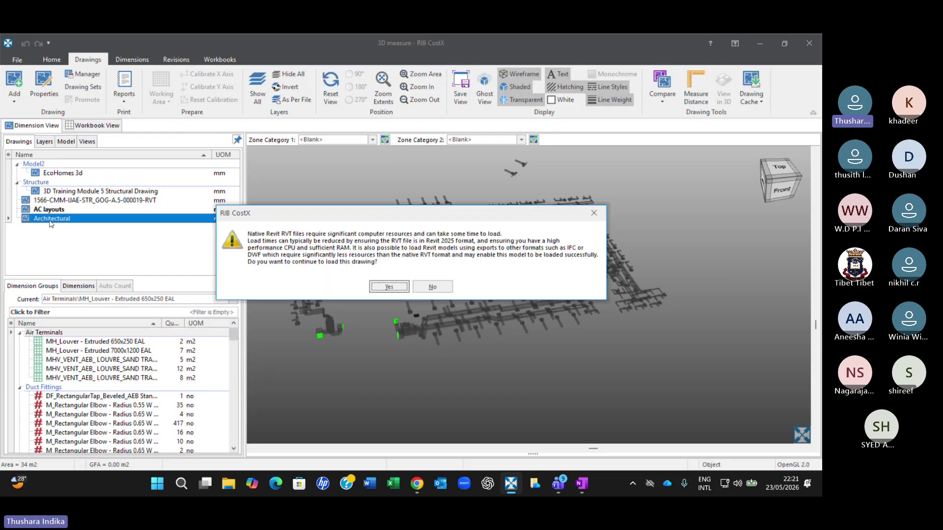
click(381, 288)
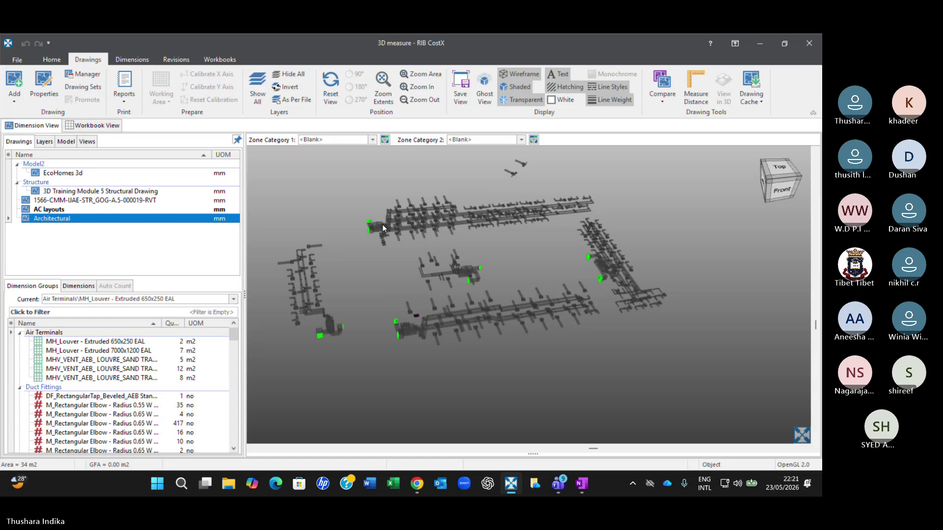
double_click(123, 55)
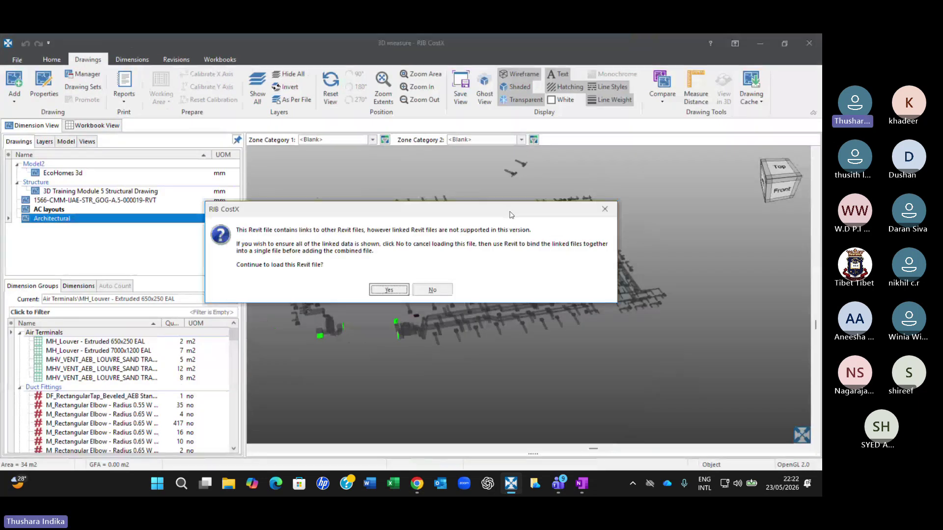
click(393, 290)
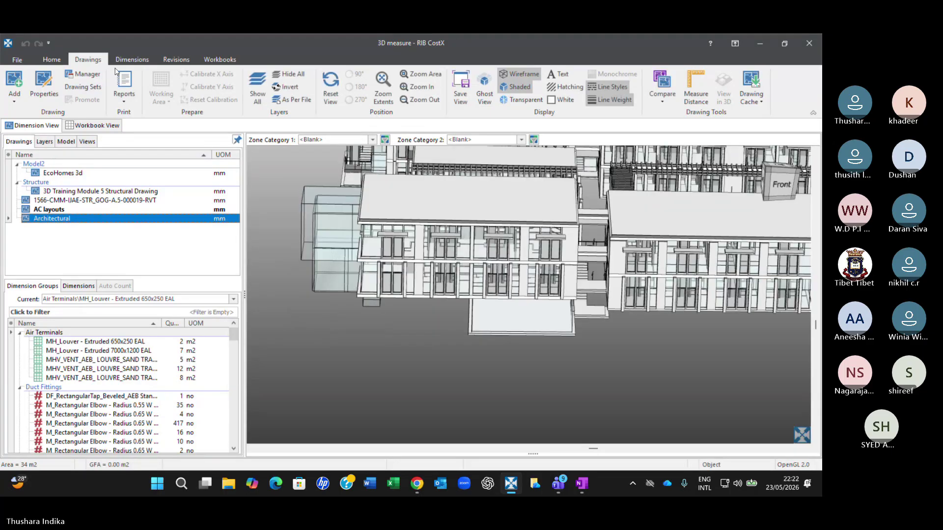
- Examine the Architectural model's roofs, facades and connecting blocks from the front with the dimension tools displayed
click(132, 59)
scroll(429, 216, down, 5)
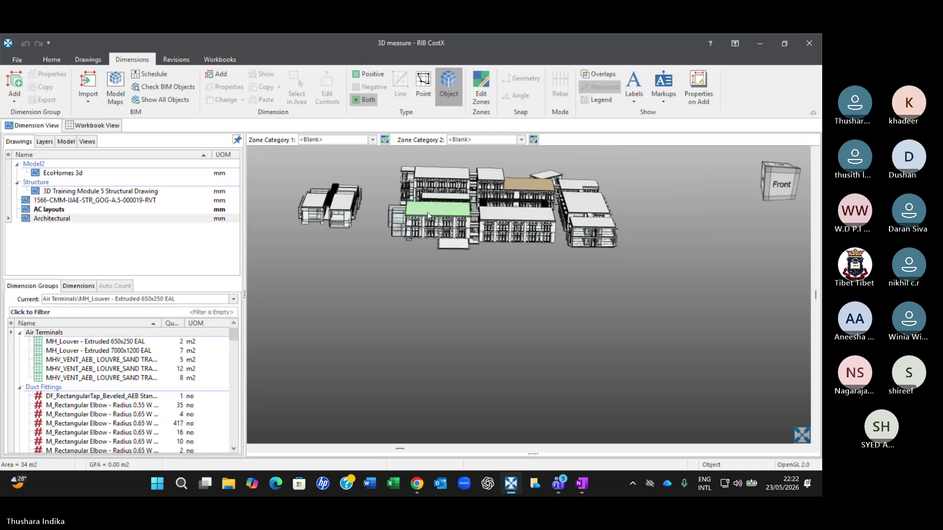
middle_drag(428, 216, 442, 300)
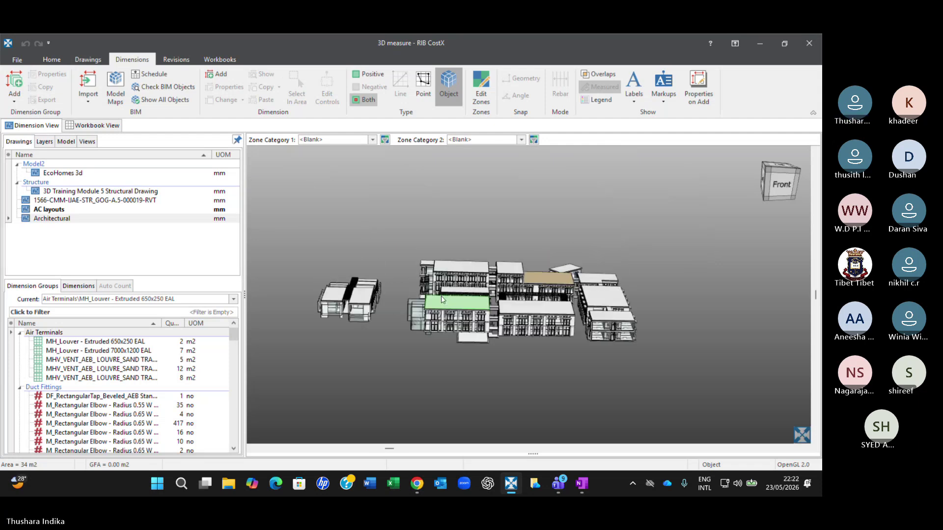
scroll(442, 300, up, 2)
scroll(442, 299, down, 1)
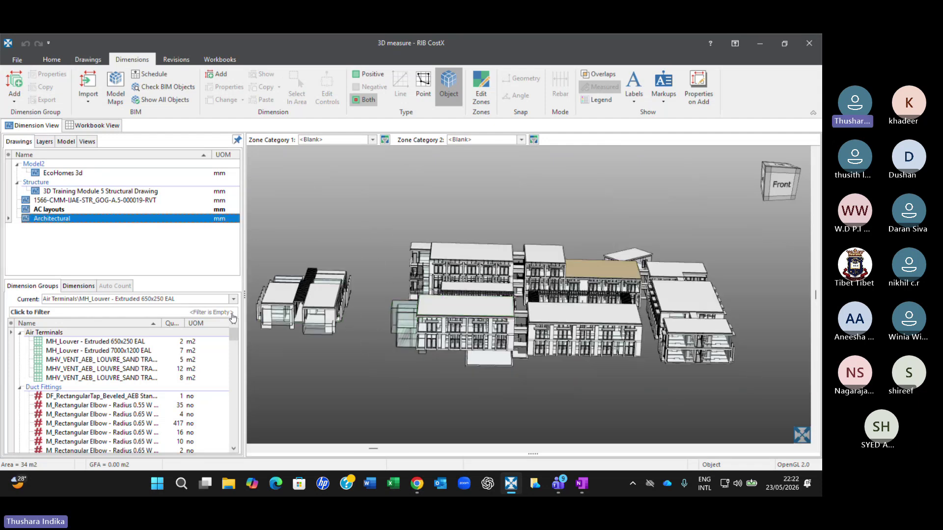
scroll(318, 303, up, 3)
scroll(318, 303, down, 1)
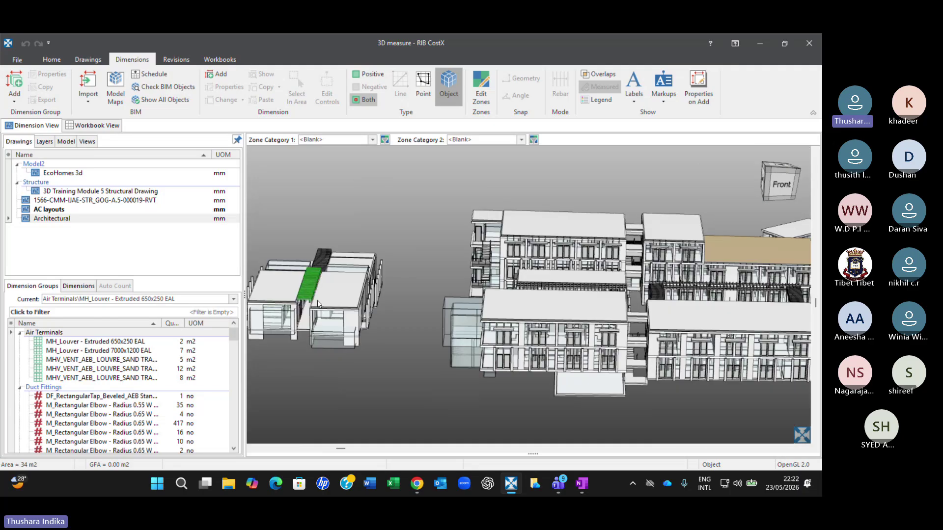
middle_drag(640, 316, 537, 299)
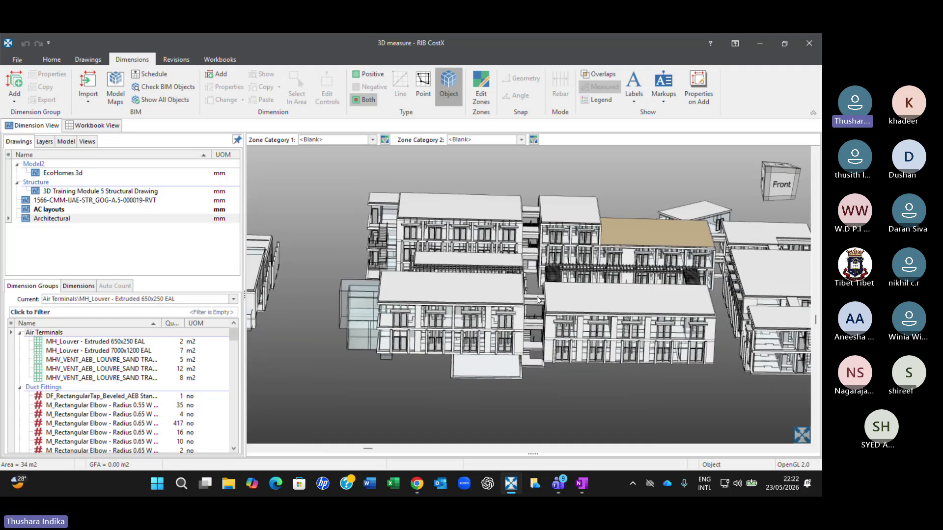
scroll(538, 299, down, 1)
scroll(491, 300, down, 2)
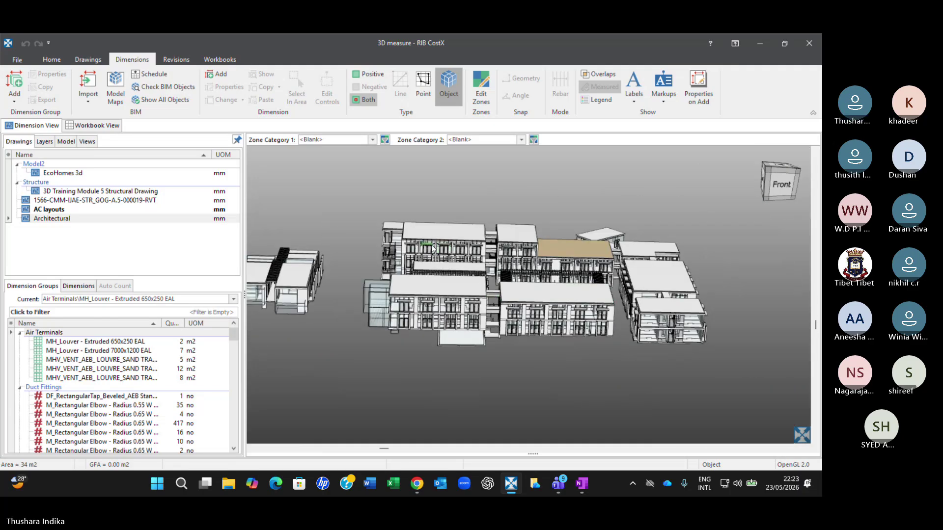
scroll(433, 248, up, 2)
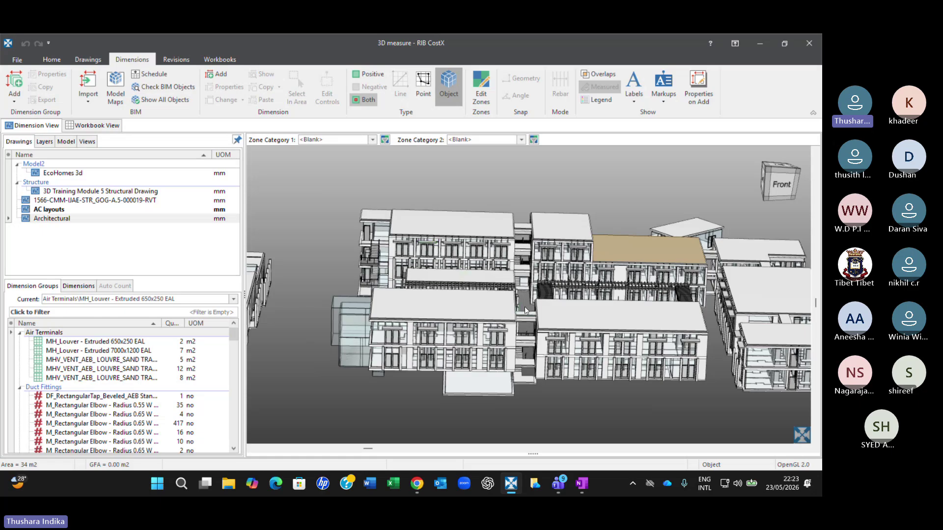
middle_drag(525, 309, 472, 285)
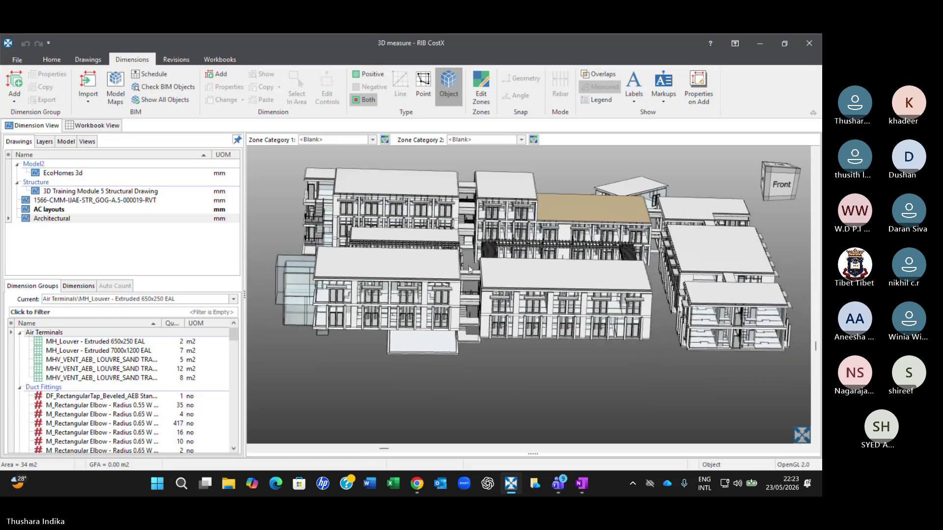
- Examine the overall Architectural model, including the detached block, from an overview and from lower oblique front angles
click(52, 218)
scroll(460, 325, down, 6)
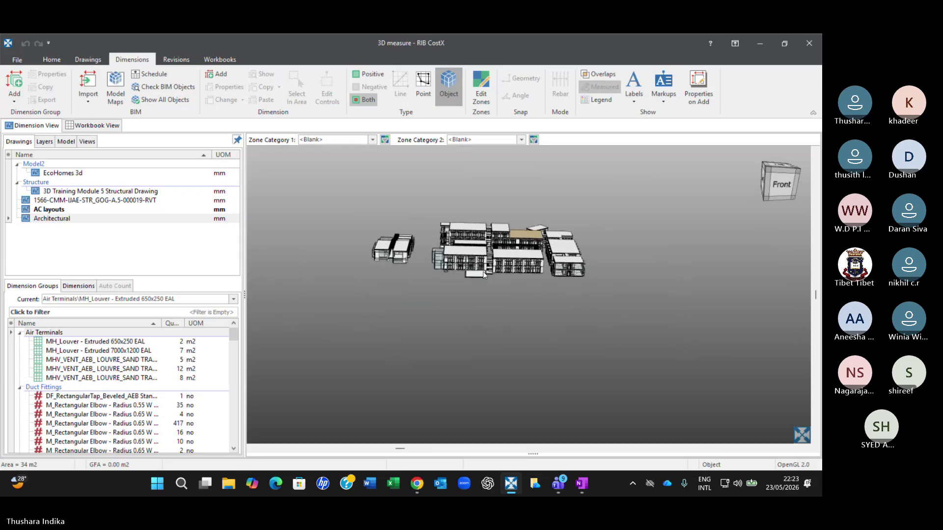
scroll(484, 275, up, 3)
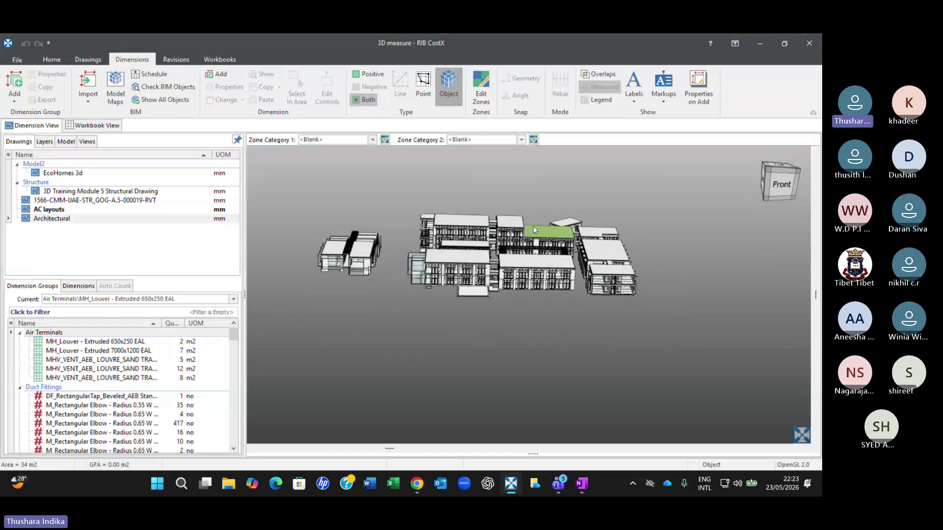
scroll(532, 226, up, 2)
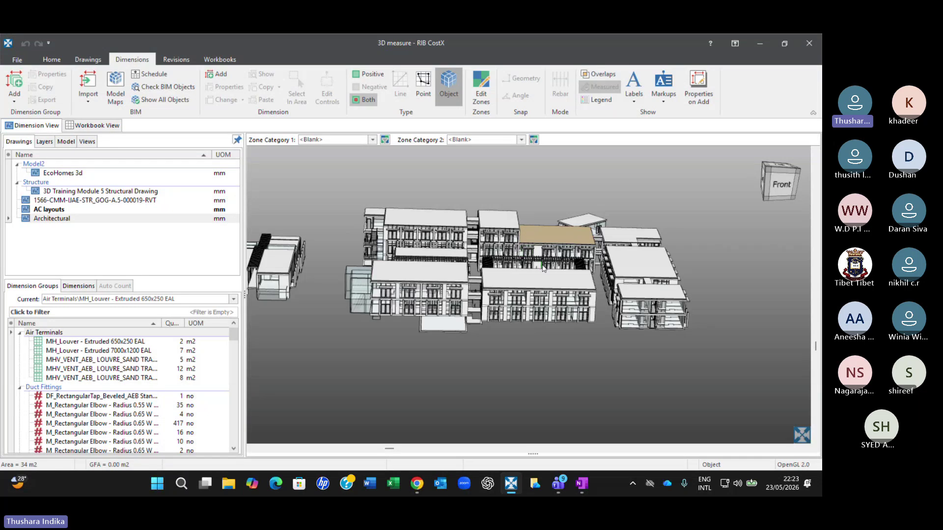
scroll(543, 267, up, 2)
scroll(543, 268, down, 2)
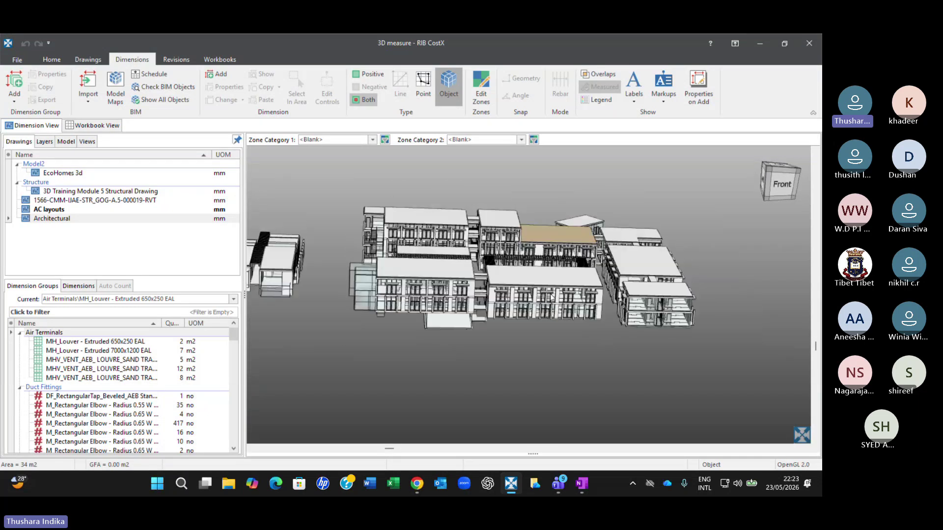
middle_drag(330, 297, 349, 300)
scroll(431, 304, down, 2)
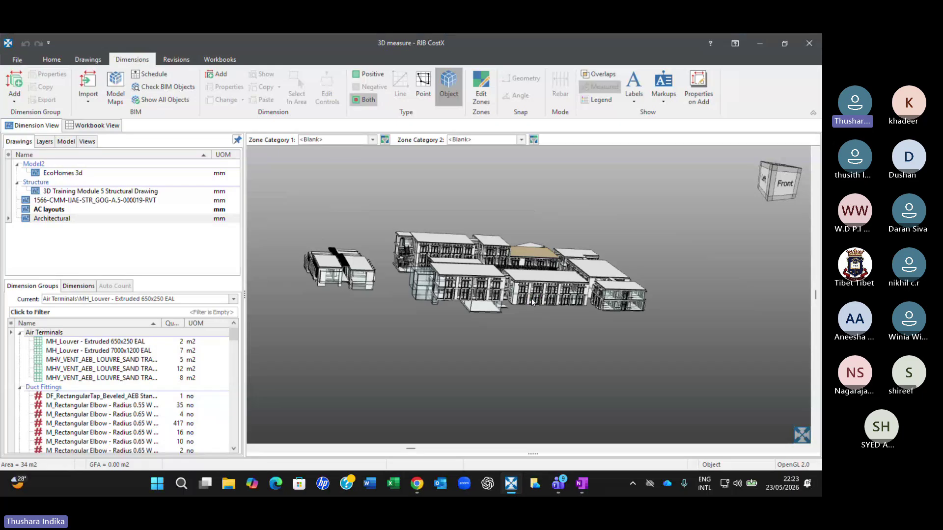
right_drag(532, 299, 554, 266)
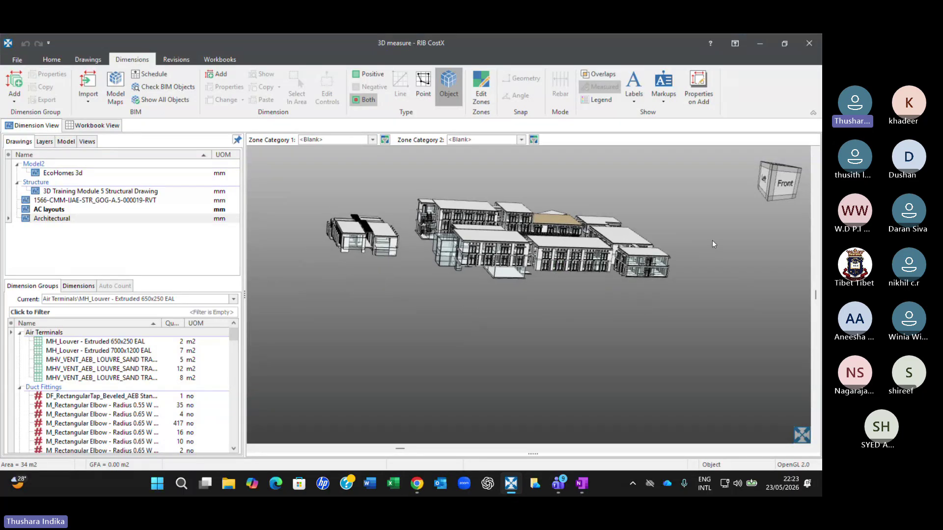
middle_drag(712, 240, 693, 234)
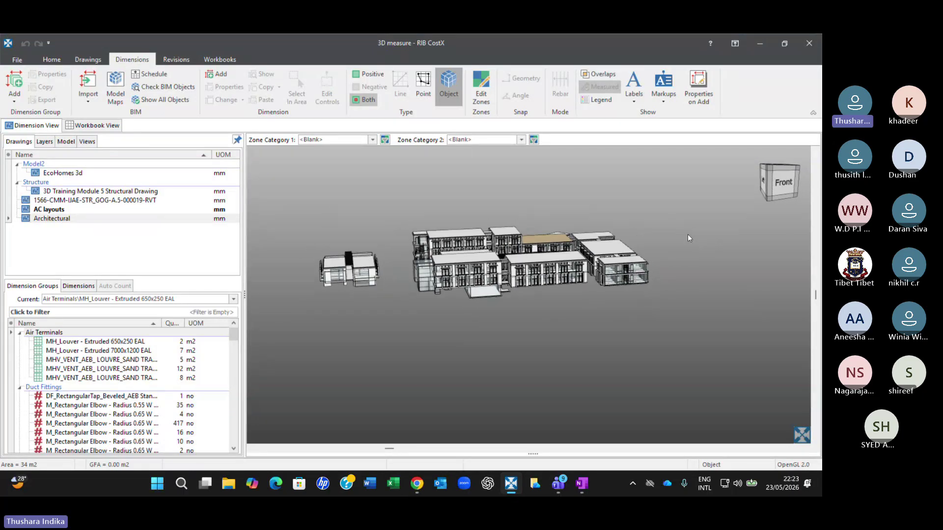
middle_drag(349, 306, 358, 303)
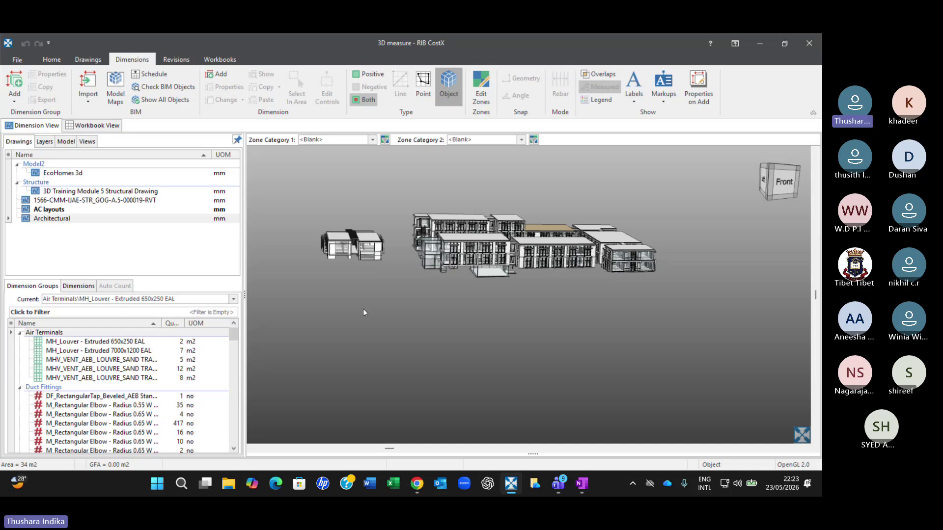
click(225, 271)
mouse_move(61, 175)
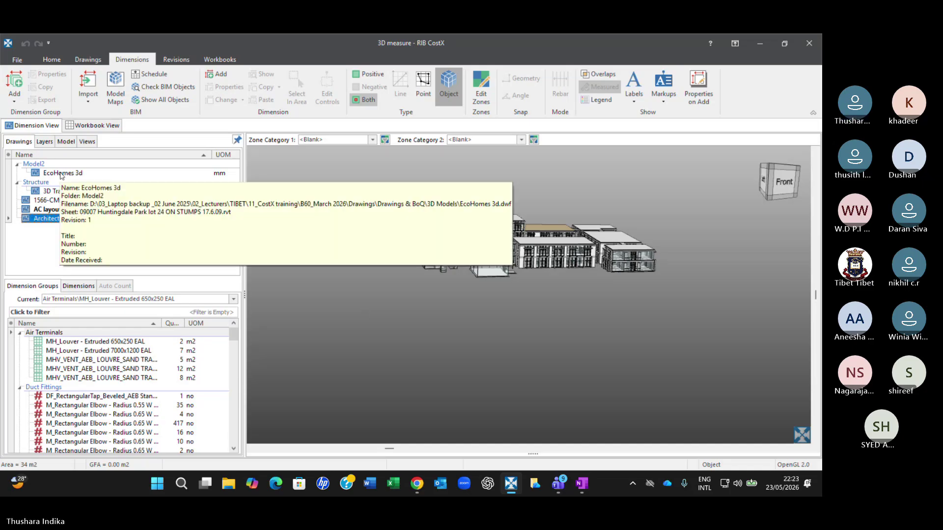
click(392, 362)
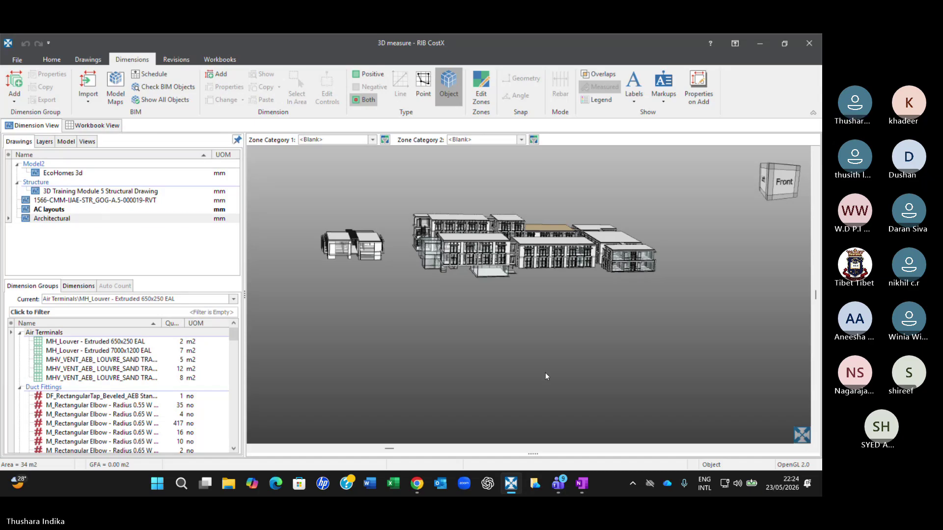
- Switch to the Microsoft Teams meeting and review the recent participant messages in the meeting chat
mouse_move(558, 484)
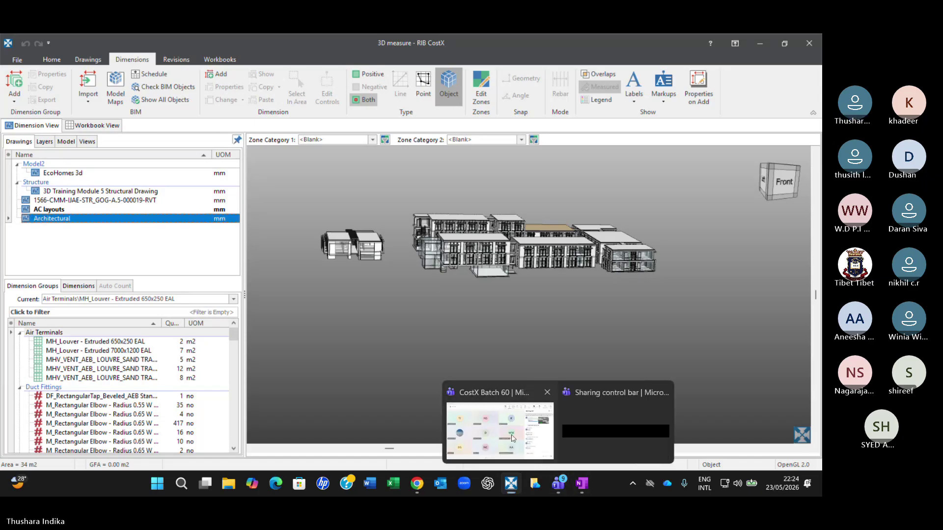
click(513, 439)
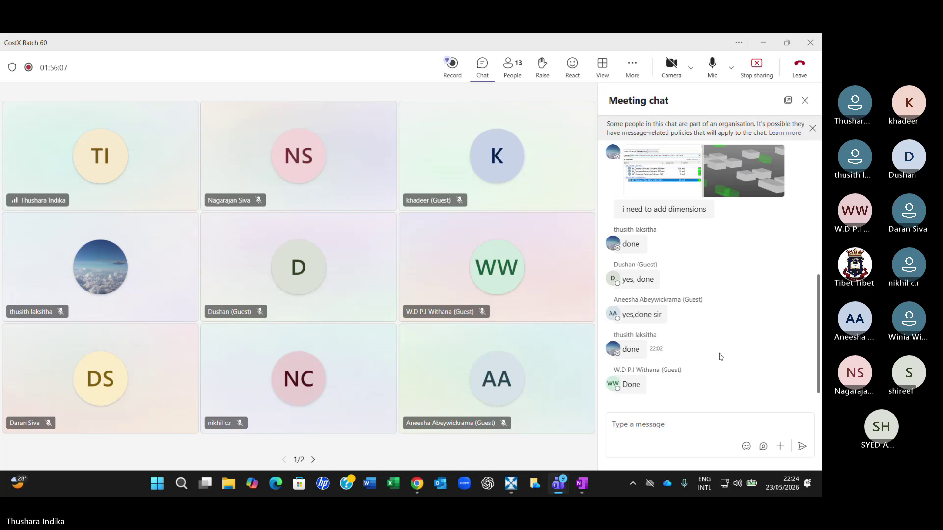
scroll(720, 357, up, 2)
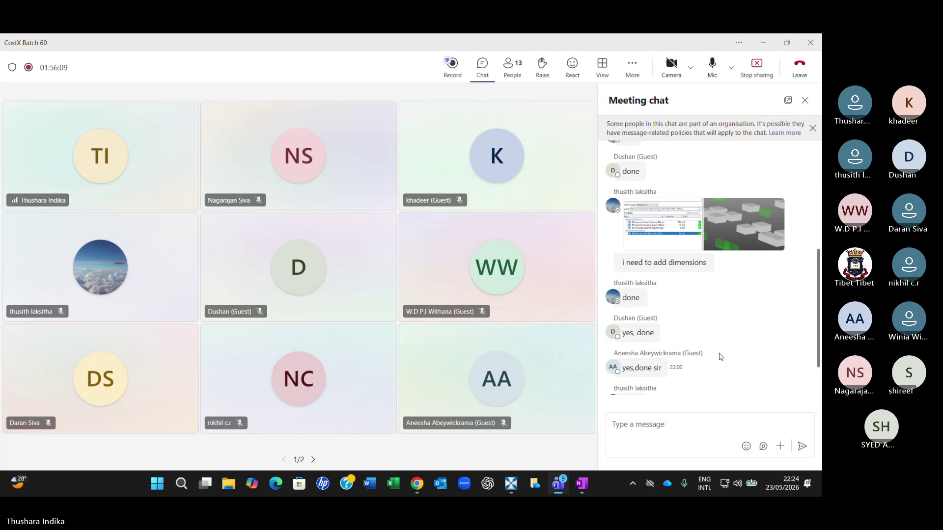
scroll(721, 357, down, 2)
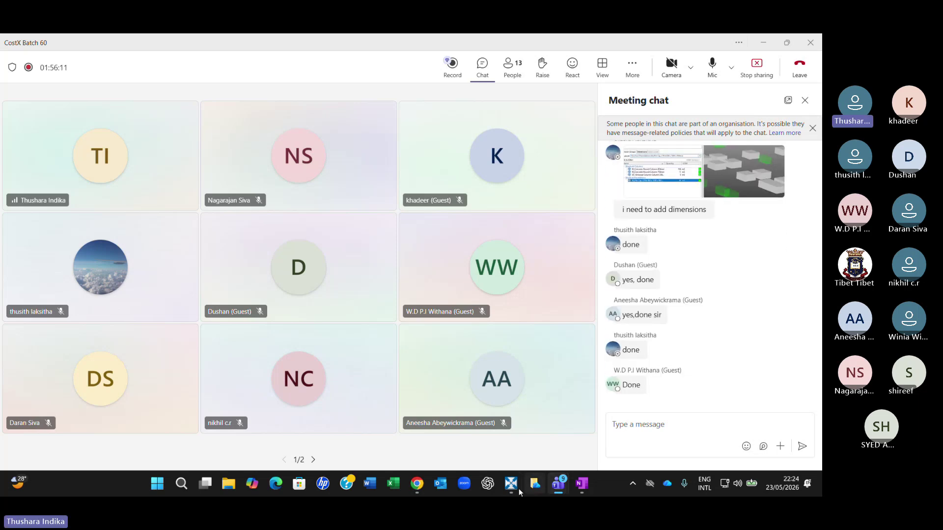
- Switch to RIB CostX and inspect the Doors section of the Ecohome BoQ workbook, including the first sliding door's quantity formula
click(511, 486)
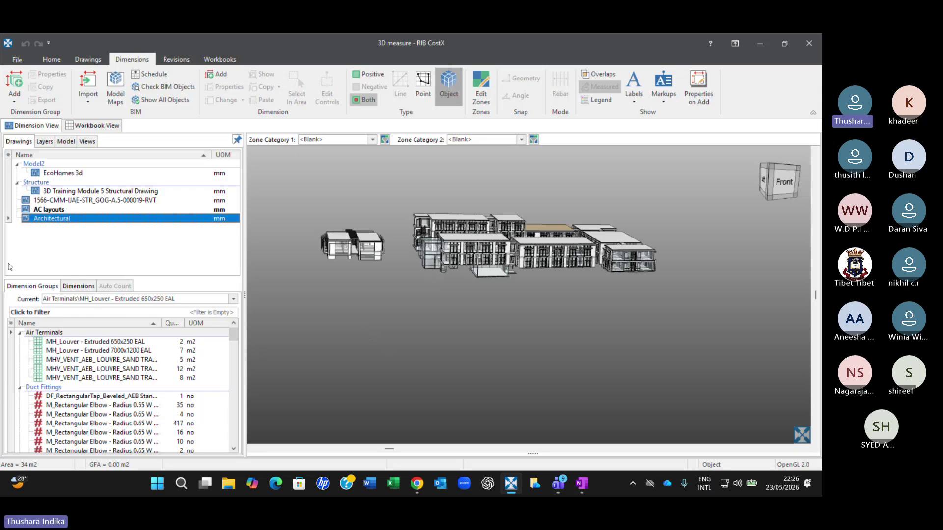
click(219, 59)
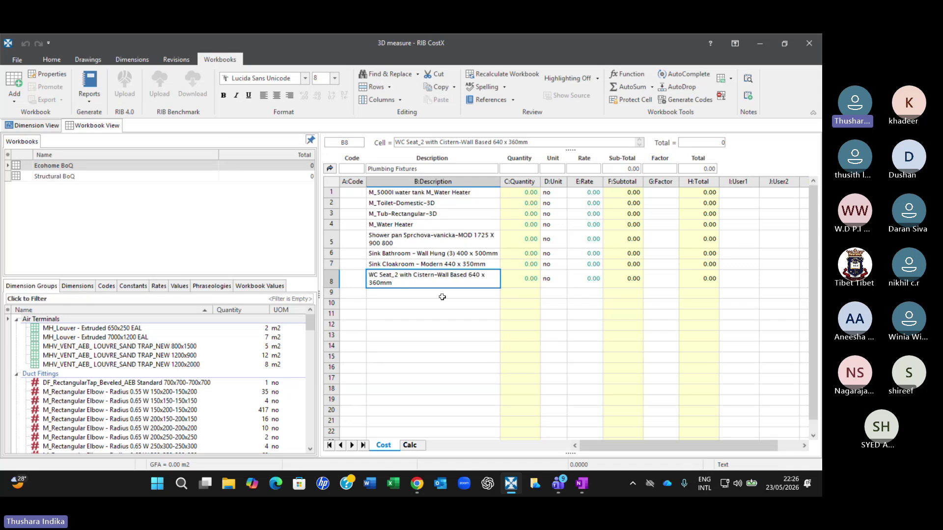
click(329, 168)
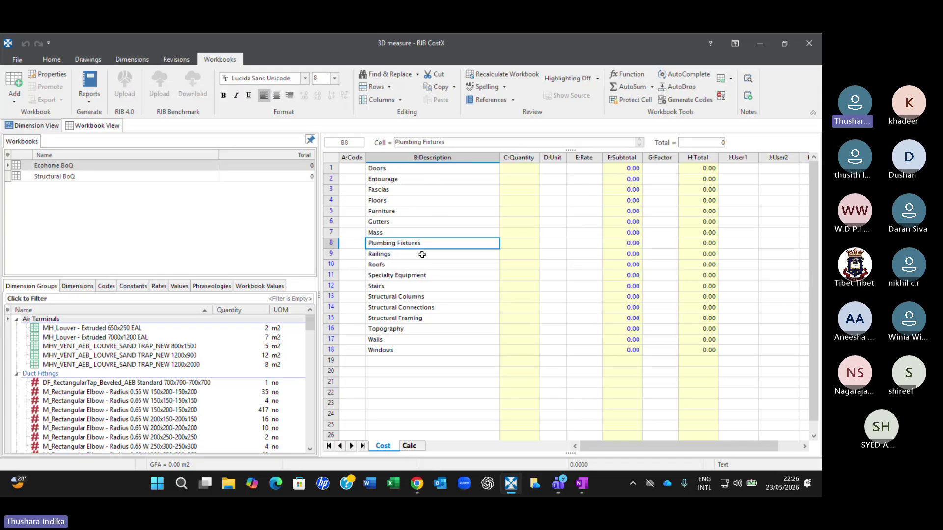
click(387, 169)
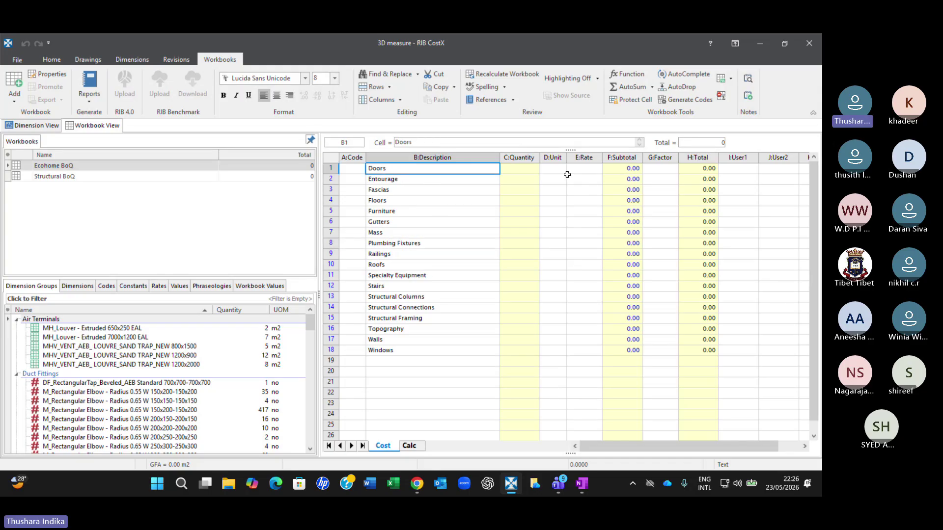
click(627, 170)
double_click(626, 169)
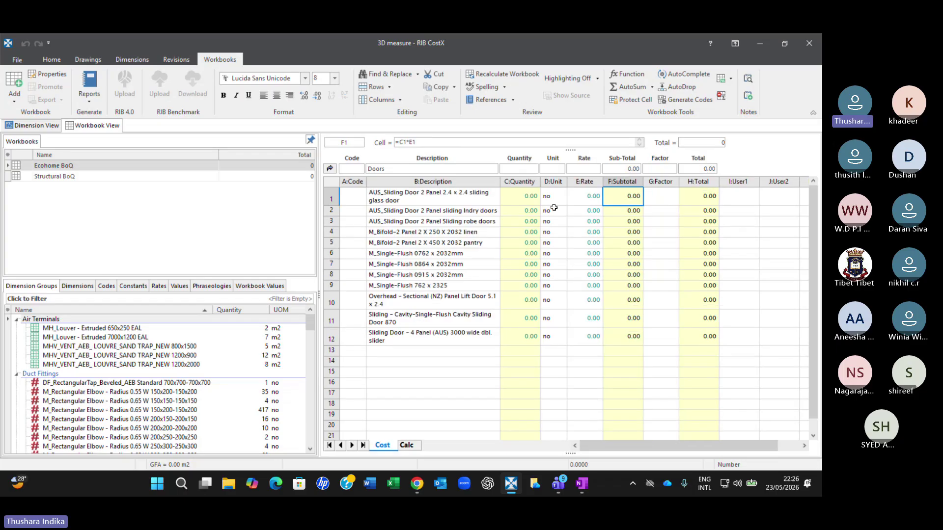
click(531, 196)
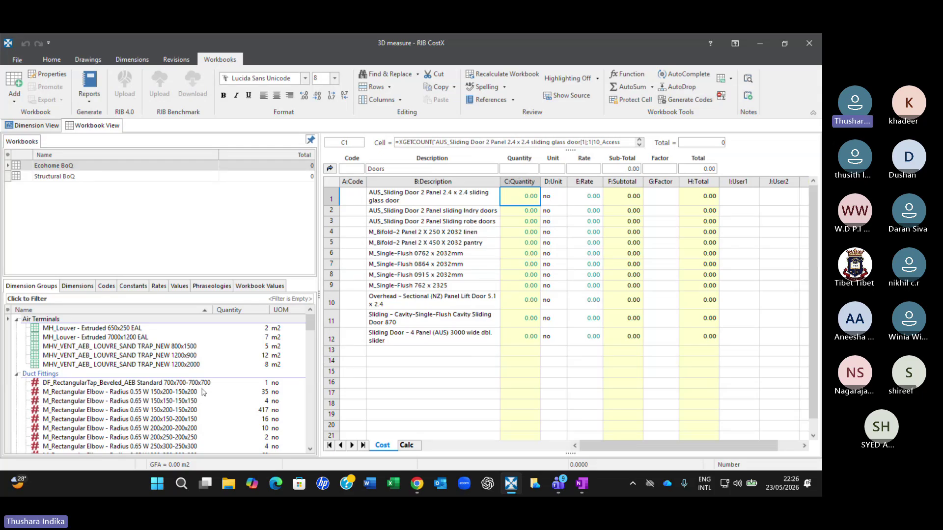
- Review the dimension groups and their quantities from Air Terminals through the ducts to the expanded Mechanical Equipment folder
click(310, 449)
scroll(310, 449, down, 5)
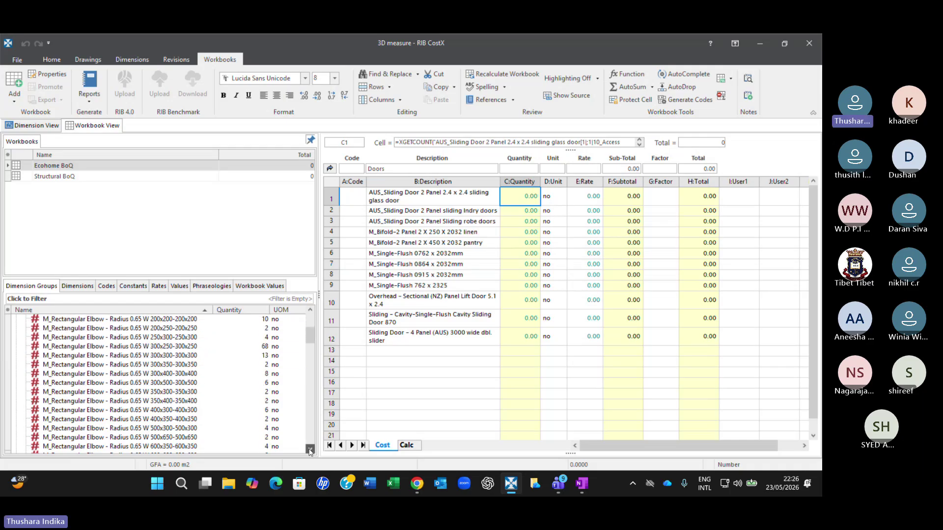
scroll(309, 449, down, 10)
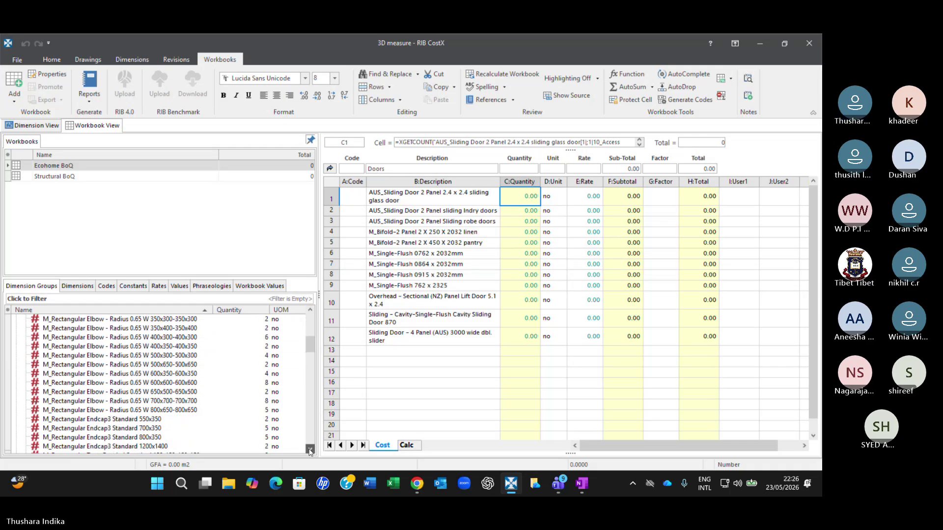
scroll(309, 449, down, 8)
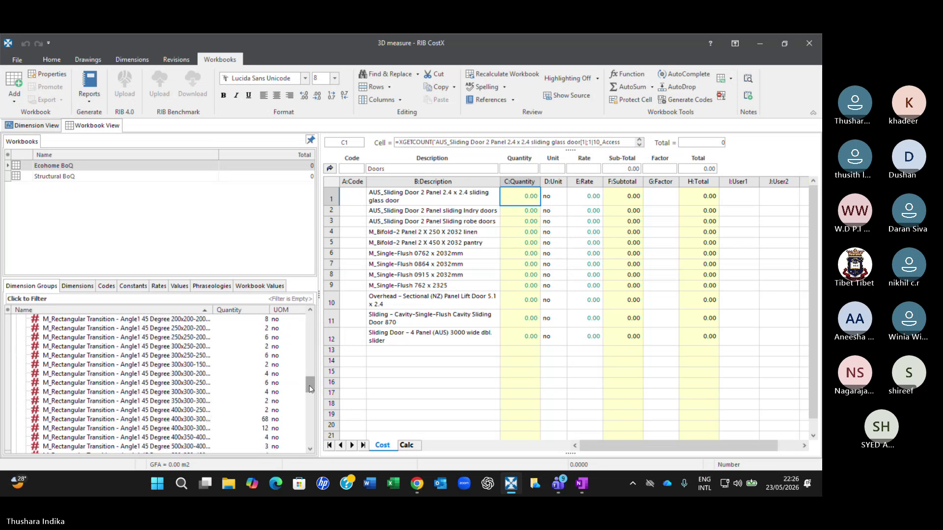
drag(310, 387, 309, 446)
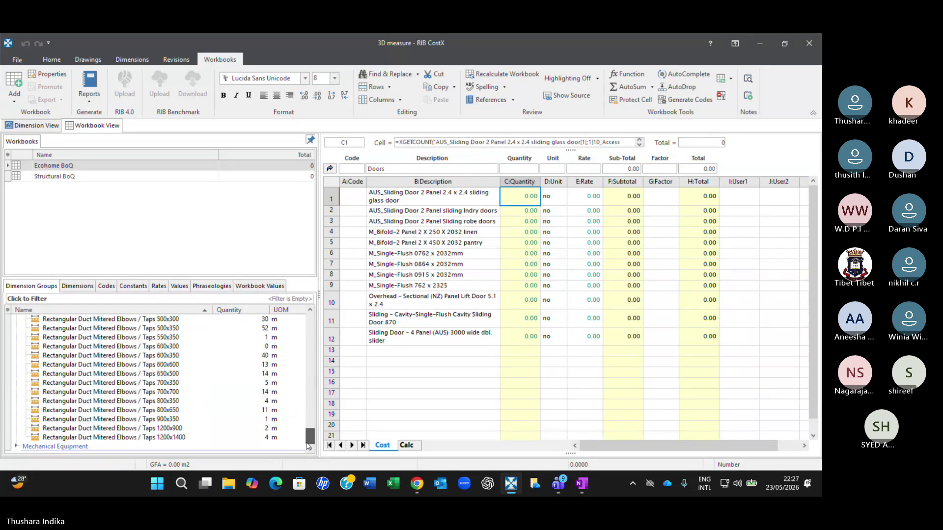
click(16, 447)
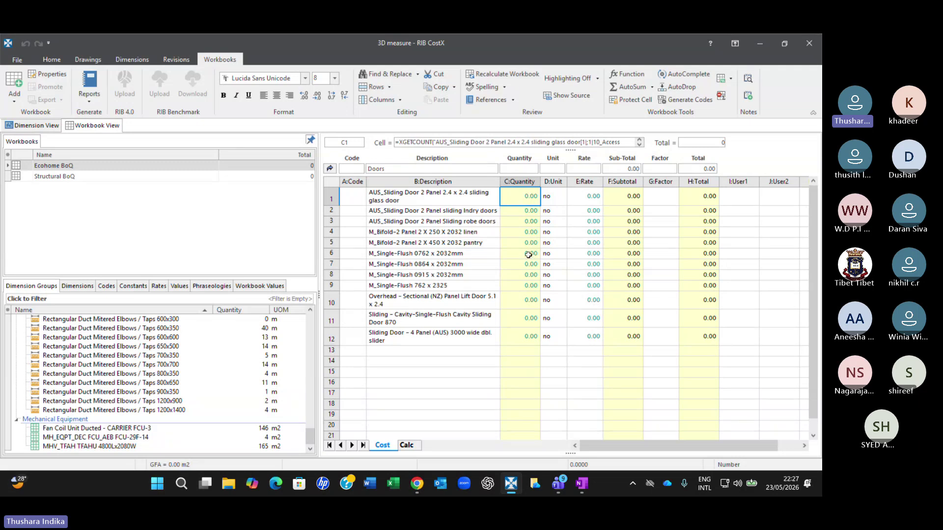
scroll(287, 386, up, 8)
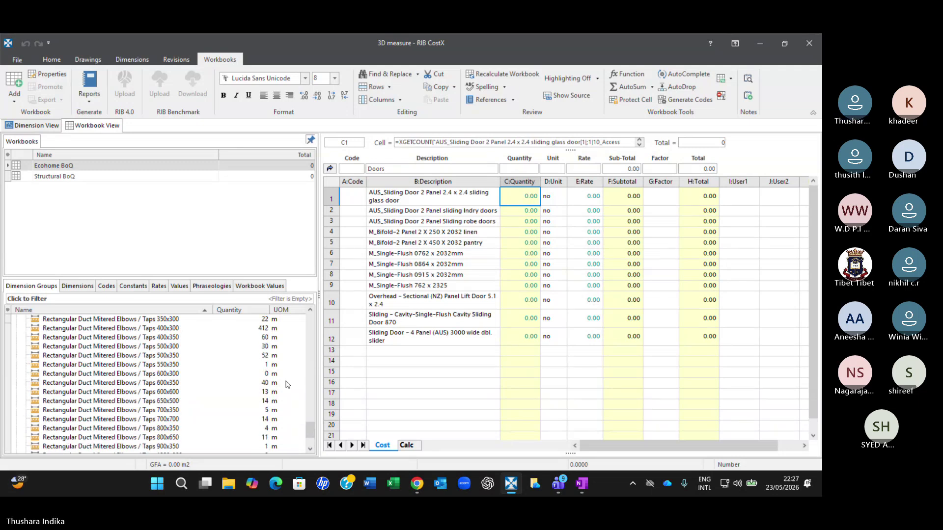
scroll(287, 386, up, 10)
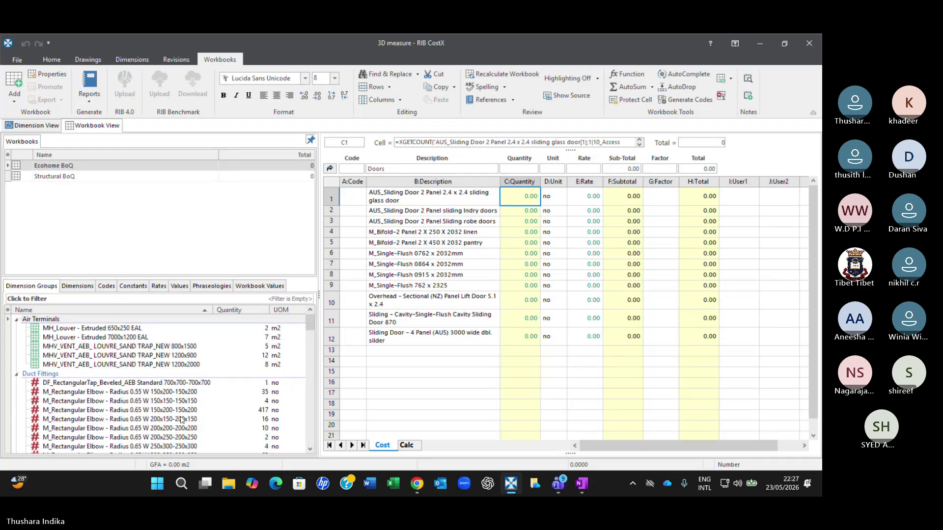
- Clear the quantity of the AUS_Sliding Door 2 Panel 2.4 x 2.4 sliding glass door in the Doors section
click(91, 385)
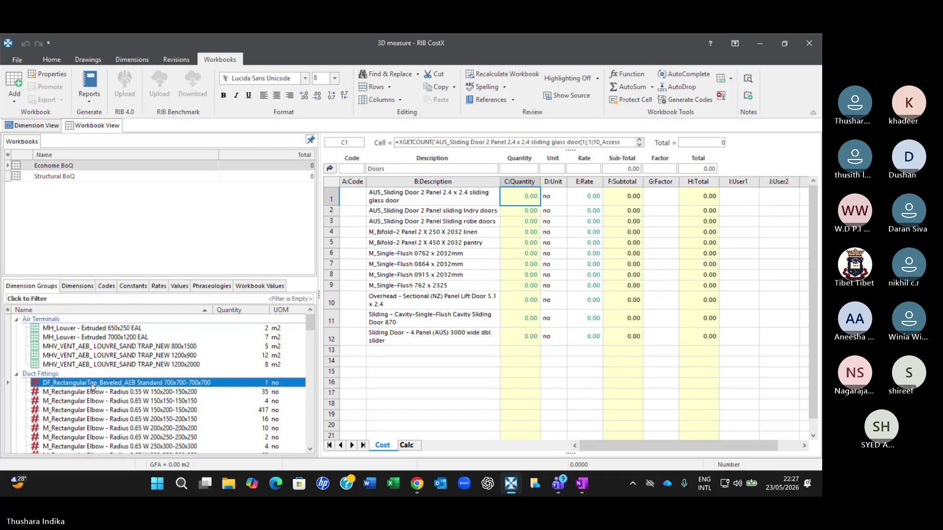
click(517, 273)
click(528, 196)
key(Delete)
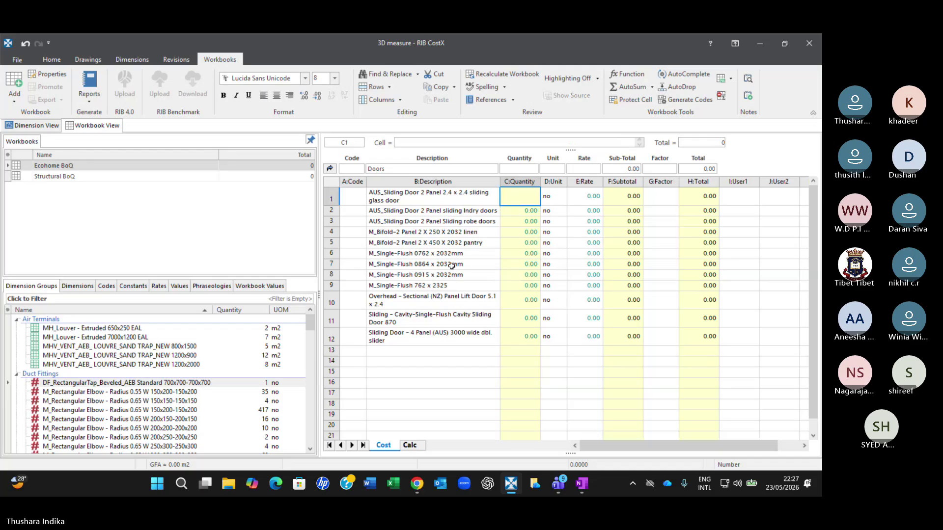
- Open the sliding glass door's quantity sheet and review the quantity types available for M_Rectangular Elbow - Radius 0.55 W 150x200-150x200
double_click(531, 195)
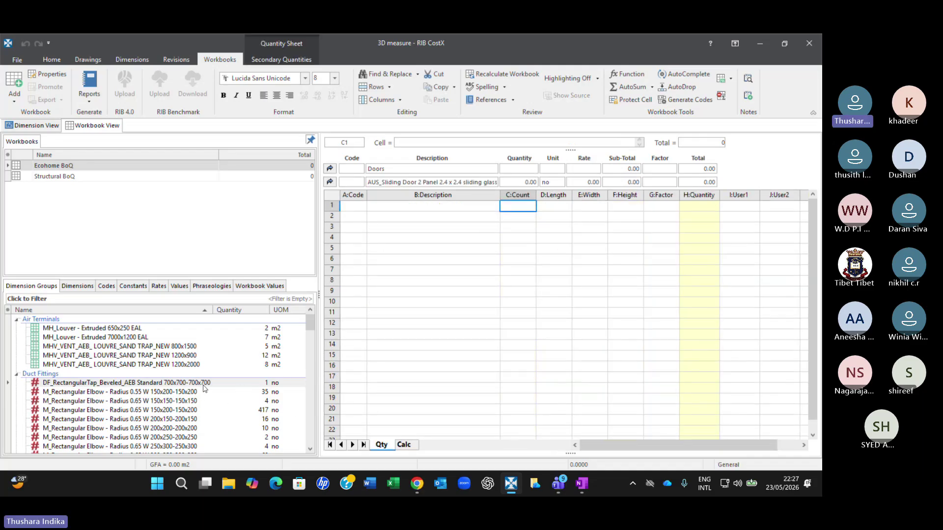
click(184, 393)
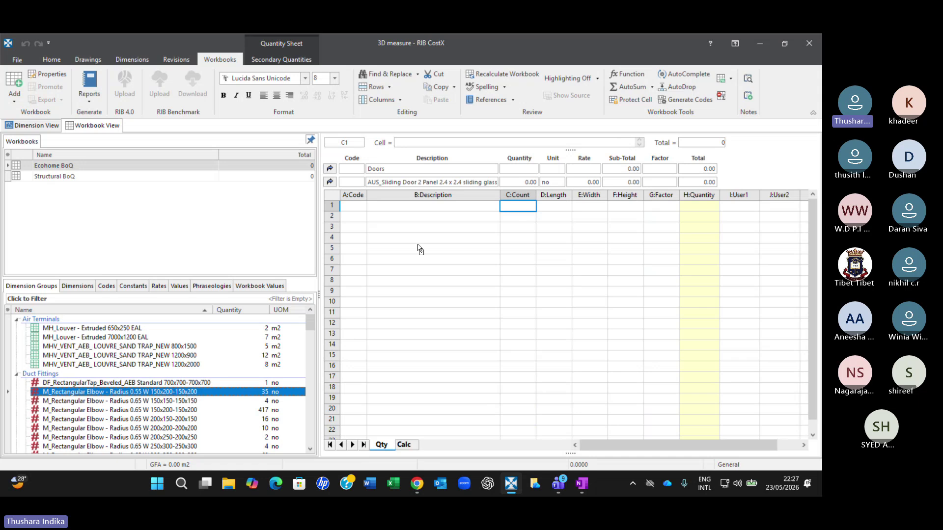
drag(534, 218, 554, 219)
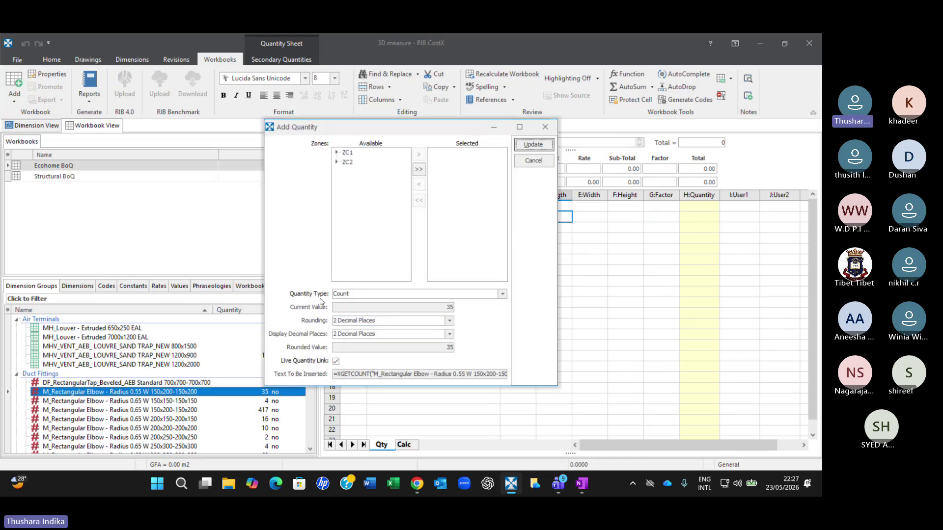
click(501, 294)
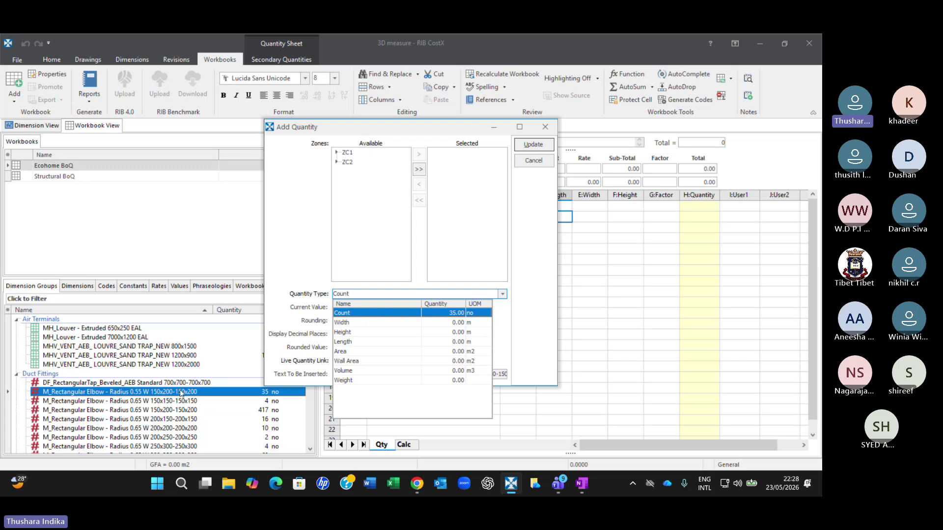
click(545, 127)
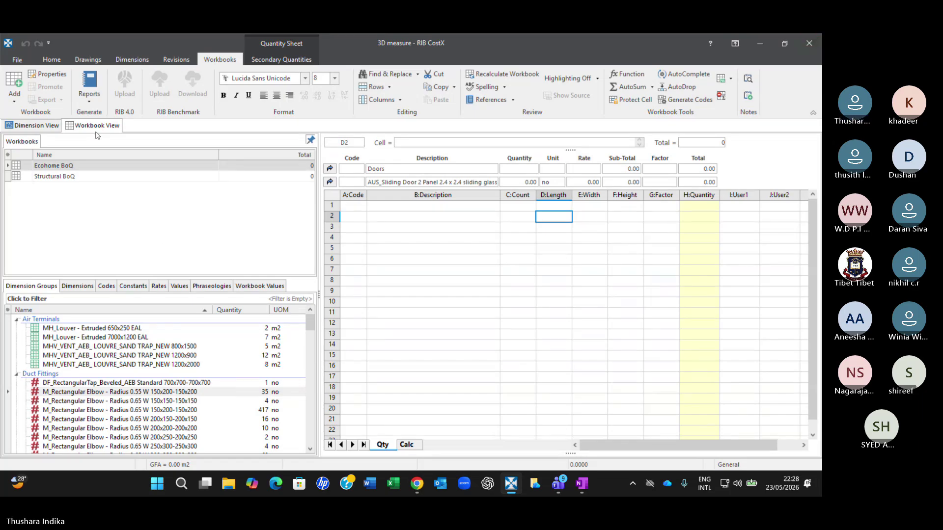
- Return from the workbook to the Architectural model's drawings and close the 3D measure building
click(141, 61)
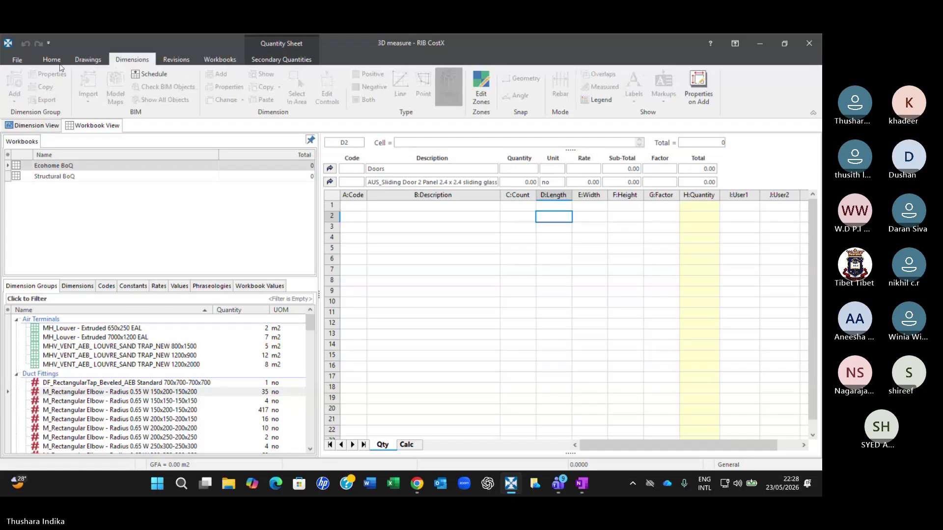
click(89, 59)
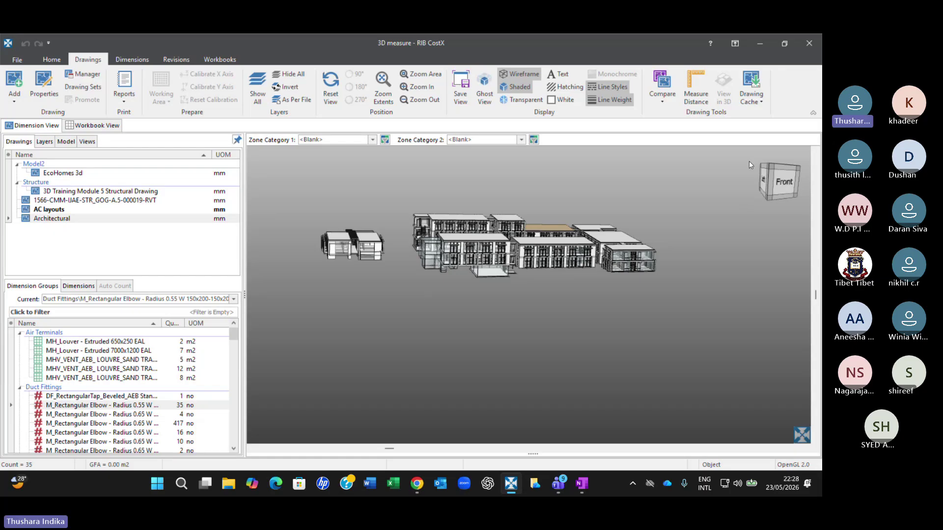
click(810, 43)
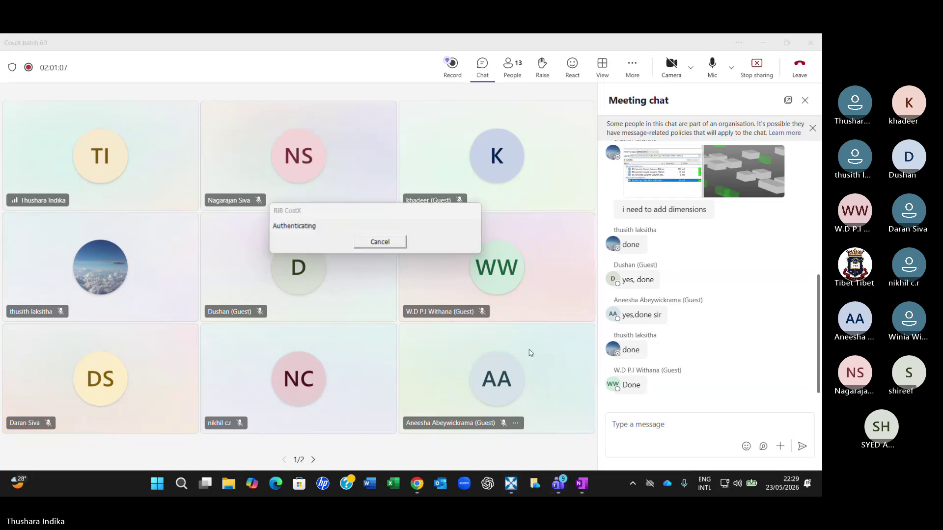
- Open the Muscat Hotel building, check its drawings and dimension groups, and close it
click(511, 486)
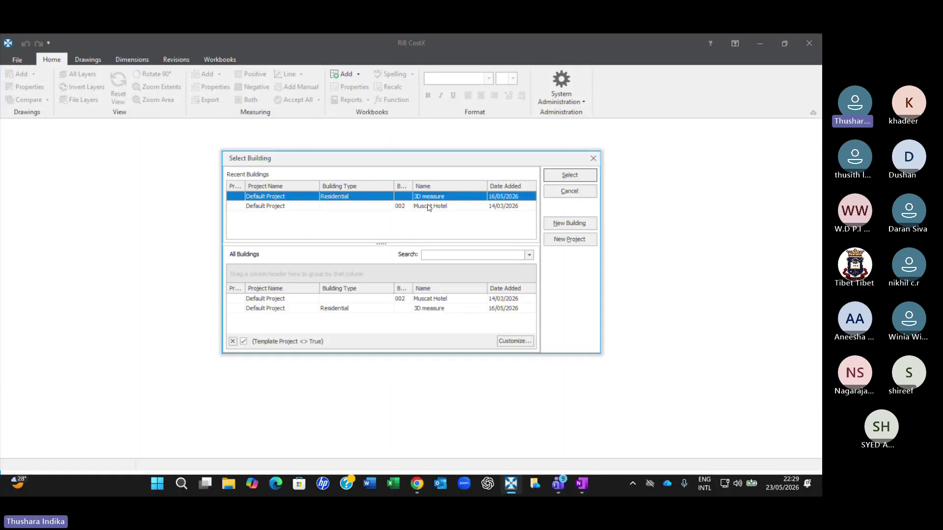
click(431, 209)
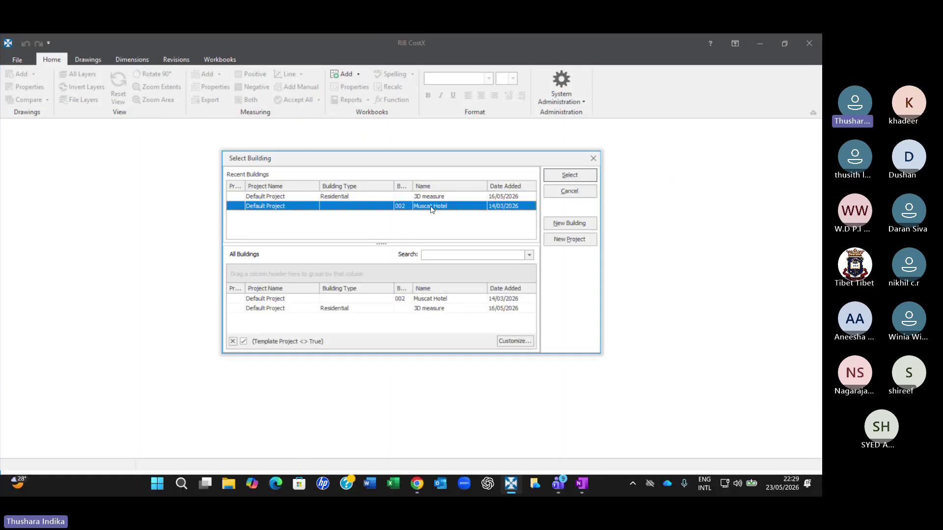
click(573, 176)
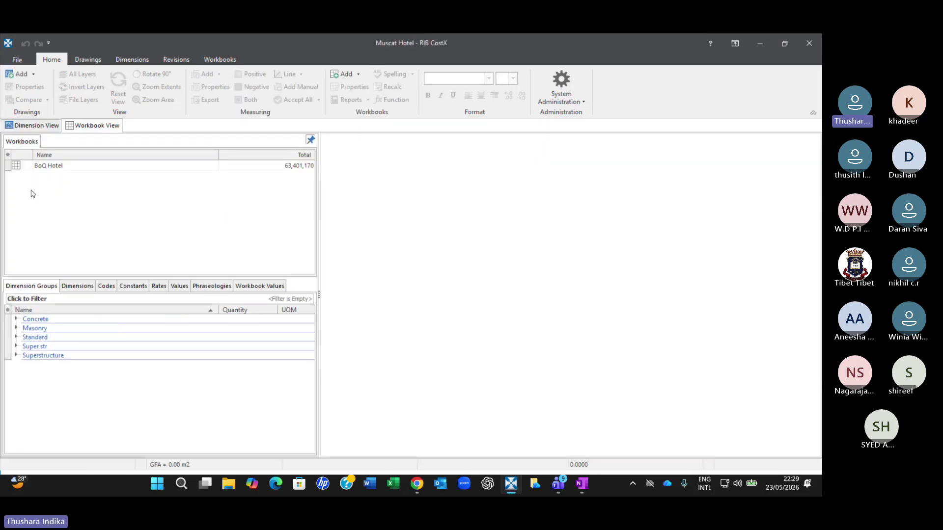
click(34, 125)
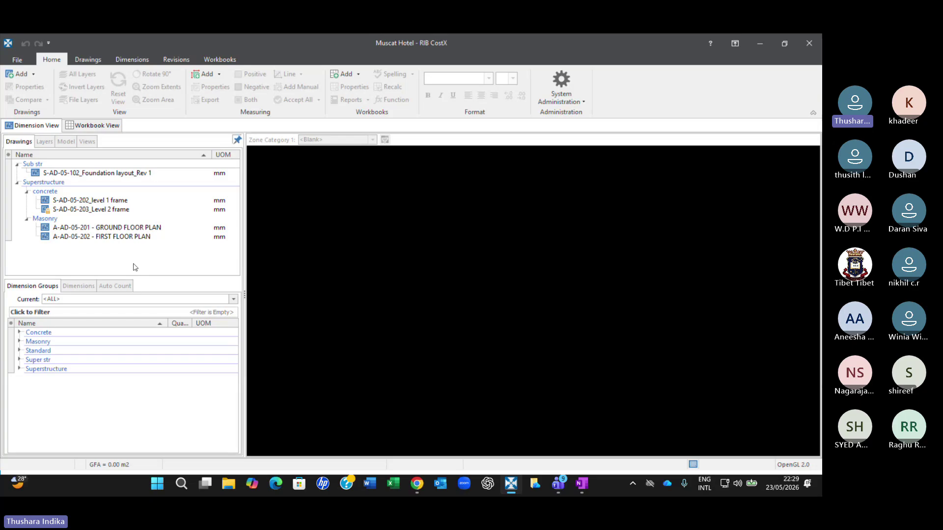
click(810, 44)
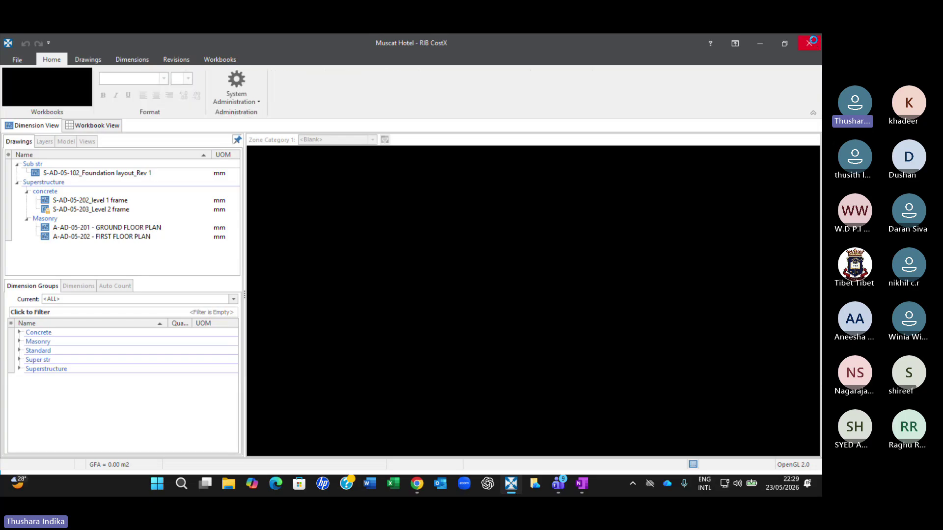
click(400, 272)
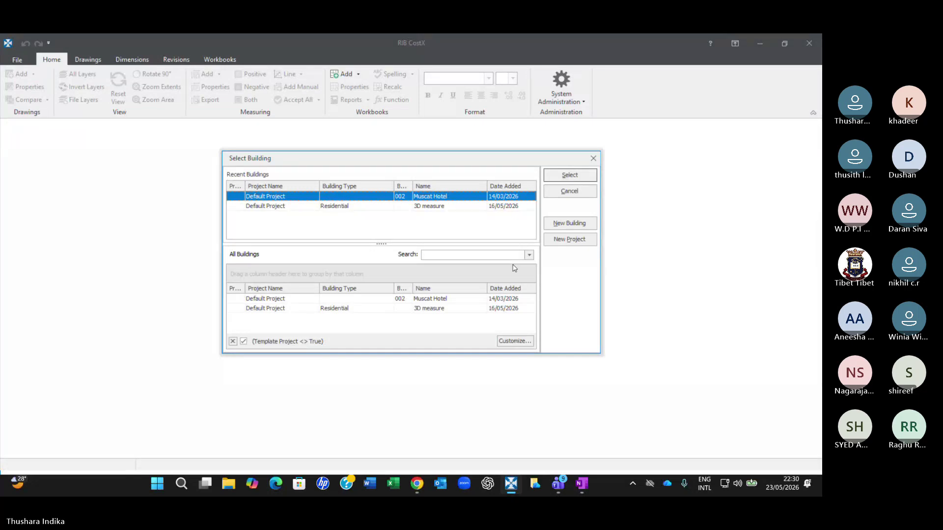
- Start a new building named "RF measurement" and assign it to the Default Project
click(570, 224)
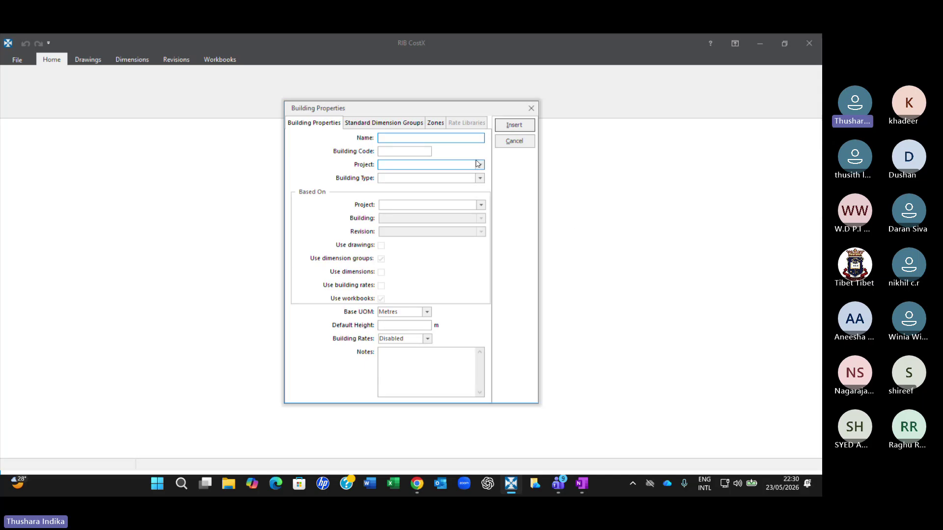
text(RF measure)
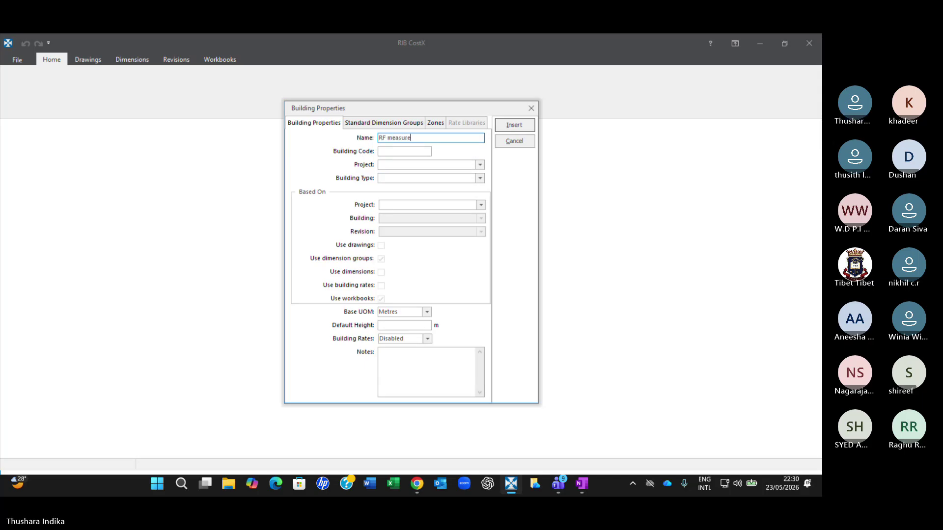
text(ment)
click(379, 154)
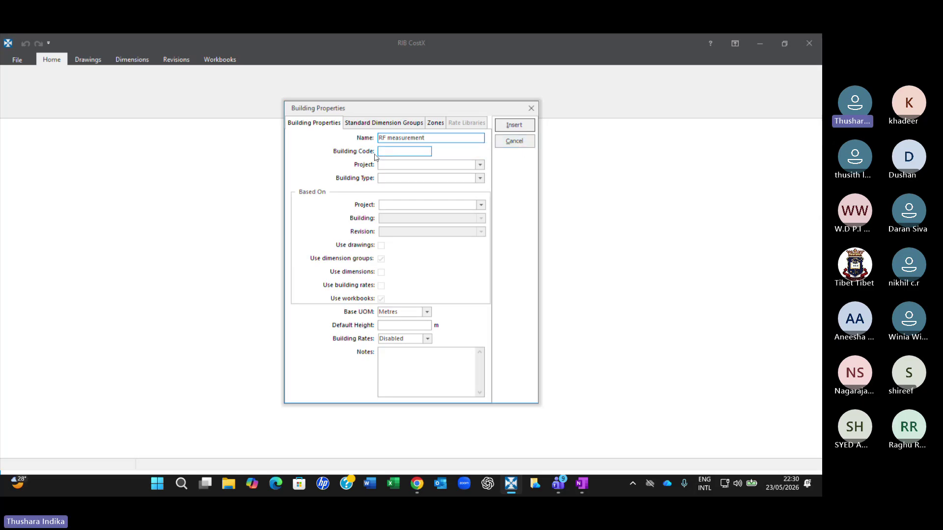
click(479, 164)
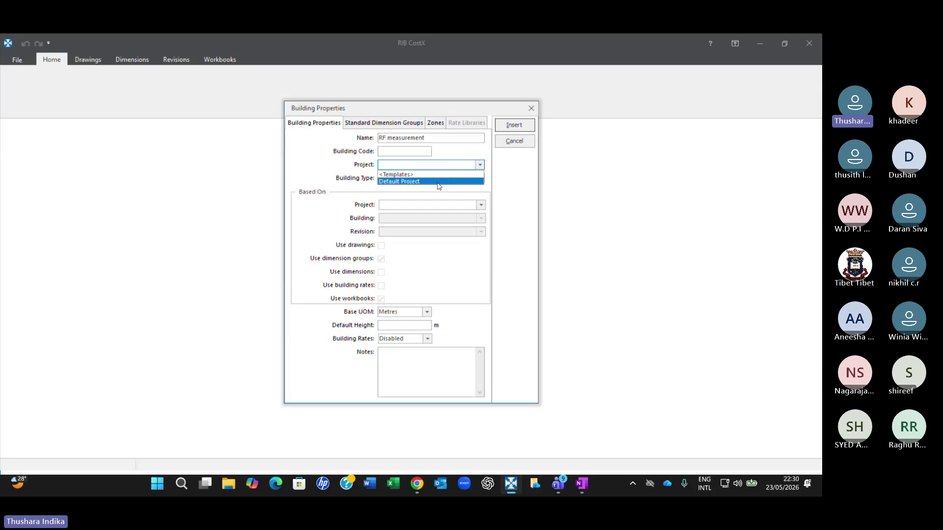
click(415, 182)
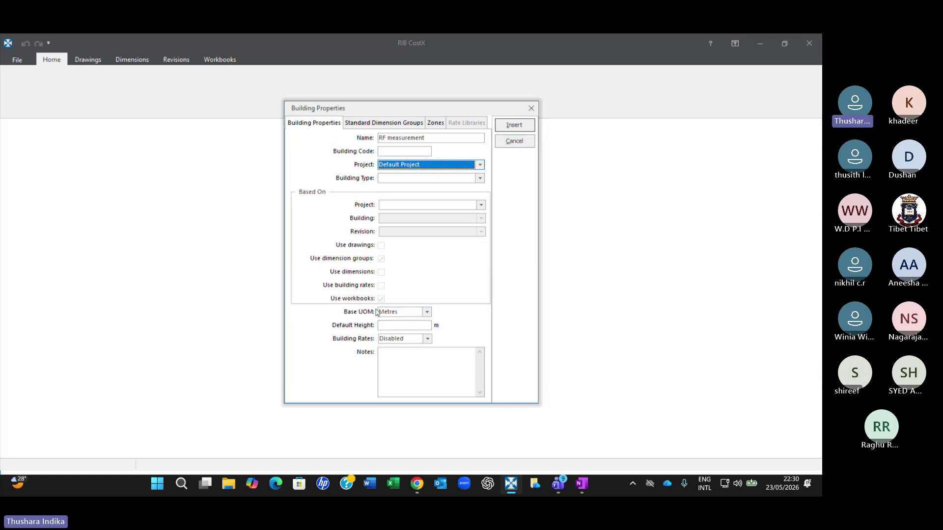
- Set the building's base unit of measure to Feet and insert the building
click(427, 312)
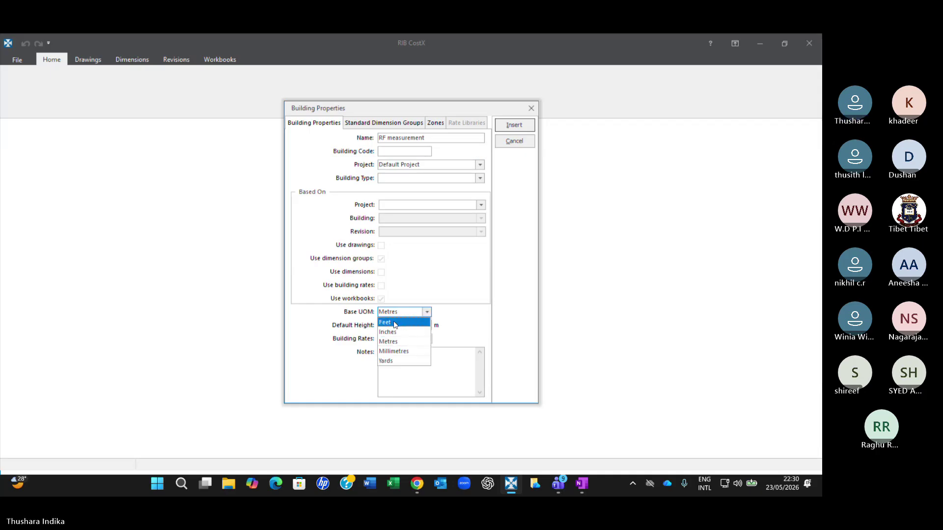
click(394, 323)
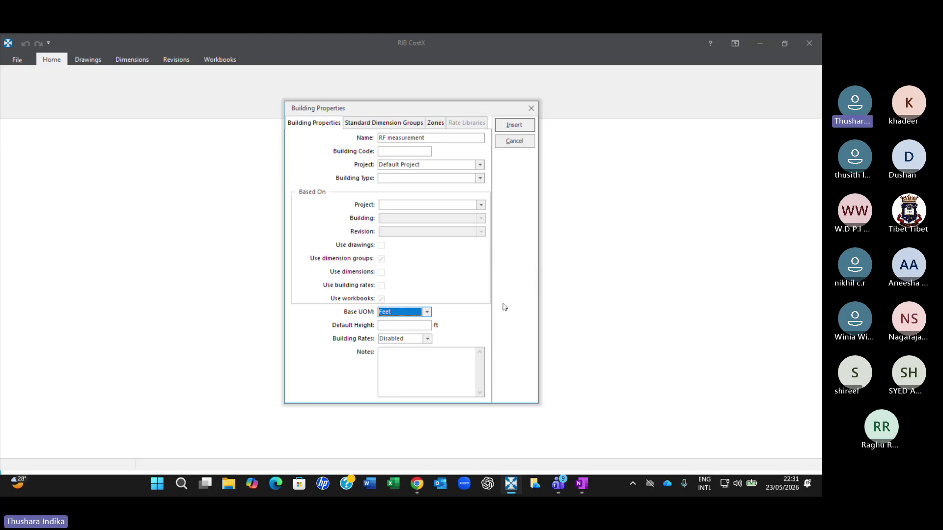
click(515, 127)
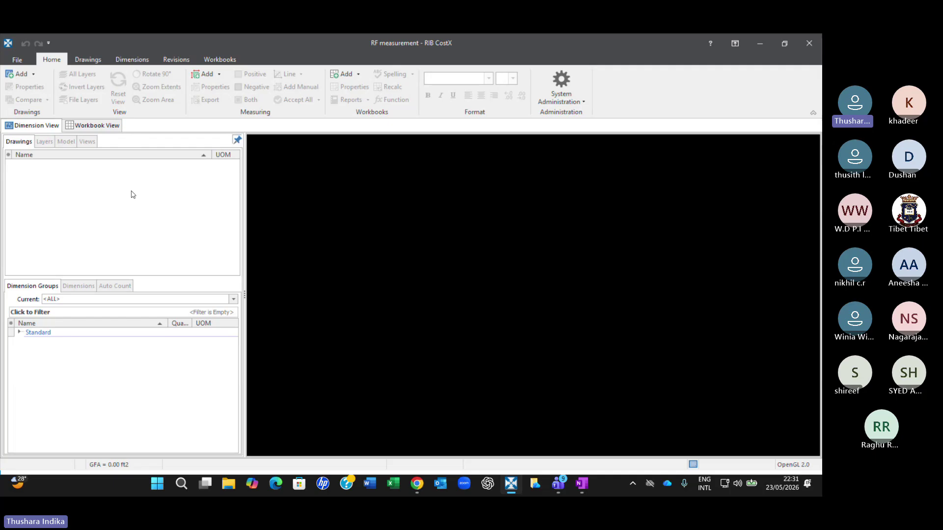
- Start adding a drawing to the building and browse to the TIBET folder inside 02_Lecturers
click(133, 60)
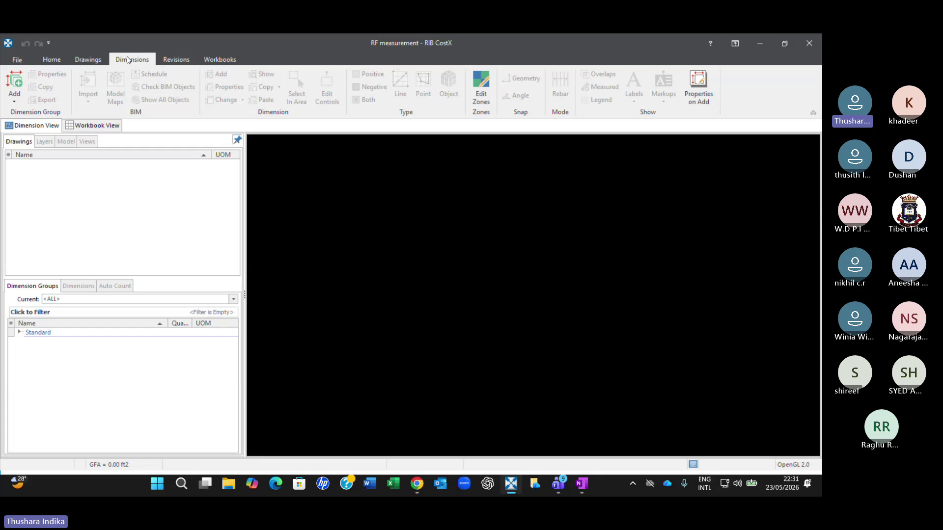
click(88, 59)
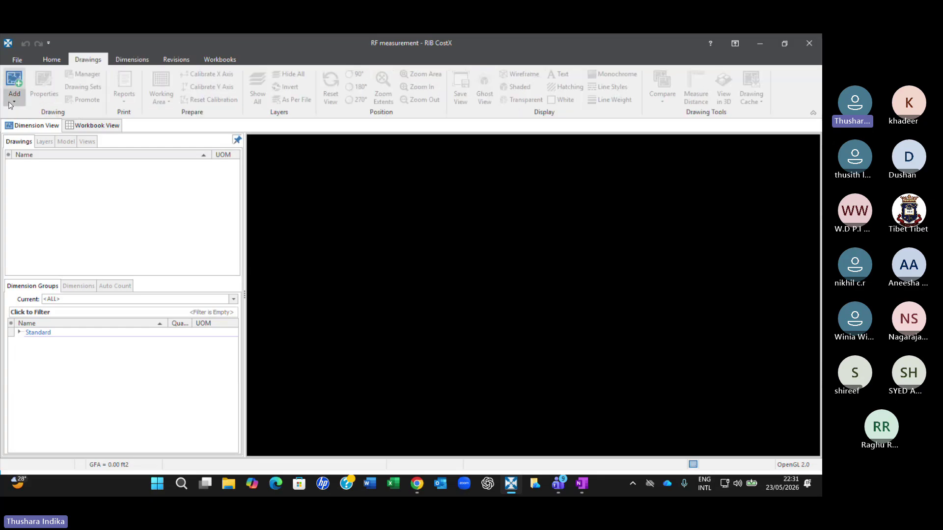
click(12, 102)
click(36, 113)
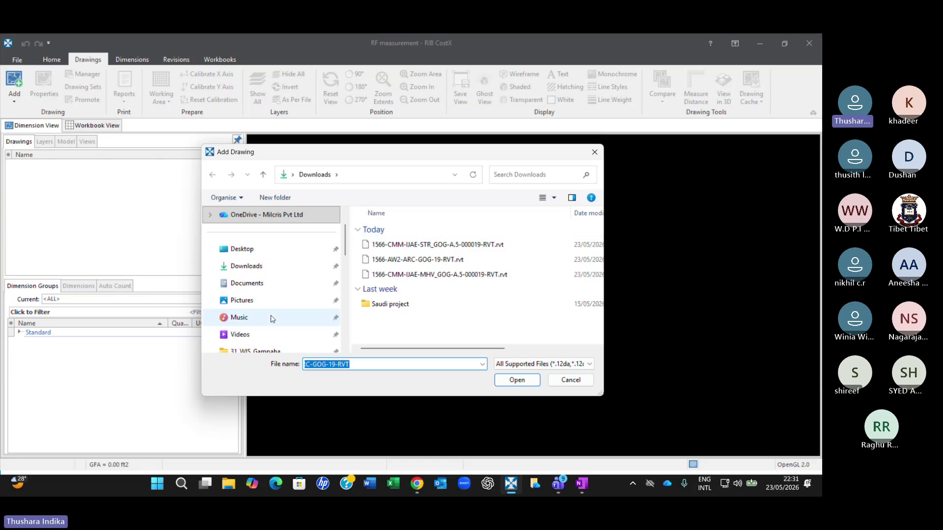
scroll(295, 284, down, 2)
scroll(298, 285, down, 3)
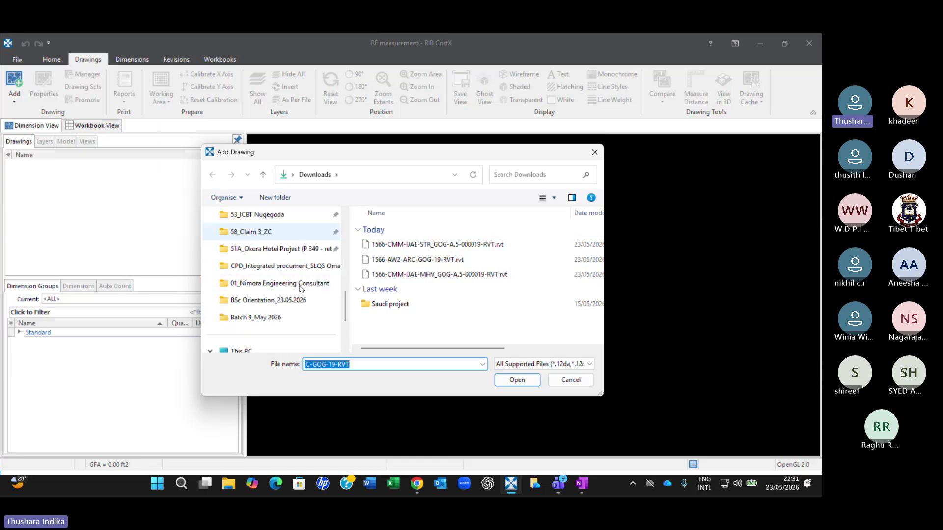
scroll(302, 289, up, 2)
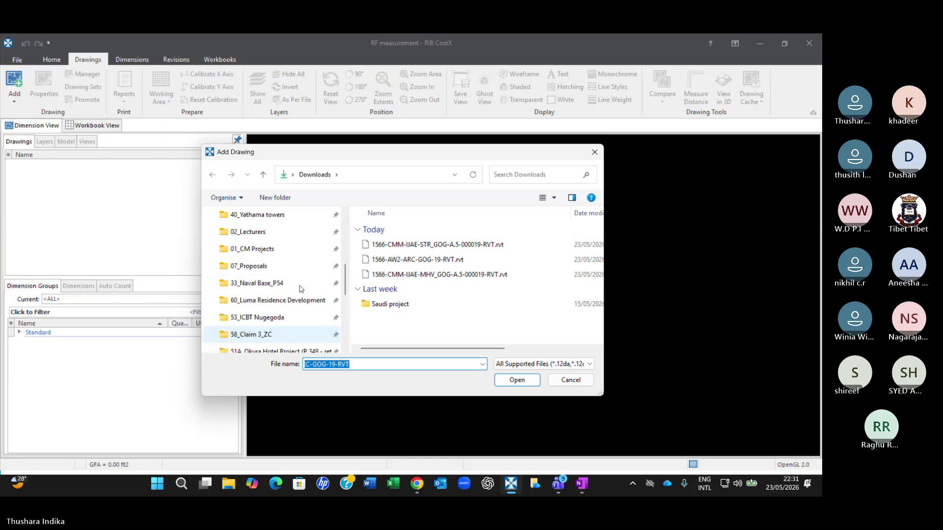
click(254, 236)
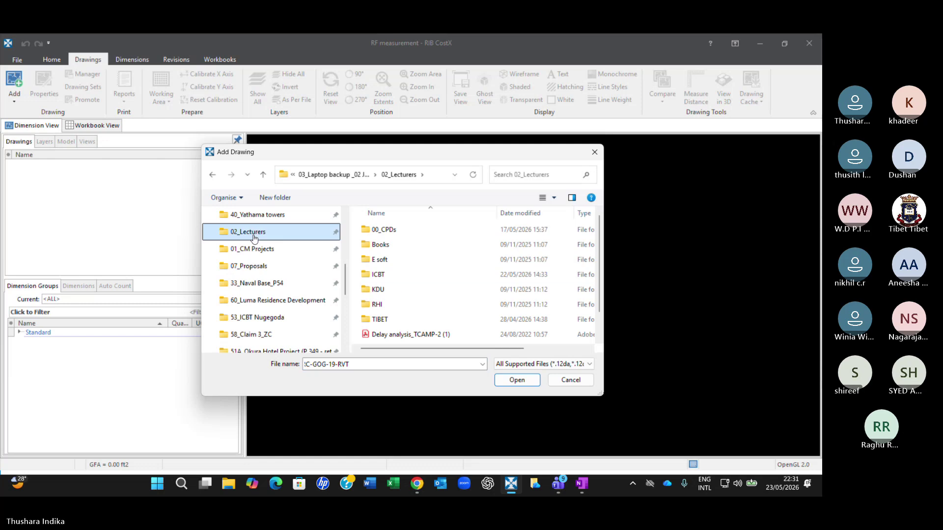
double_click(377, 320)
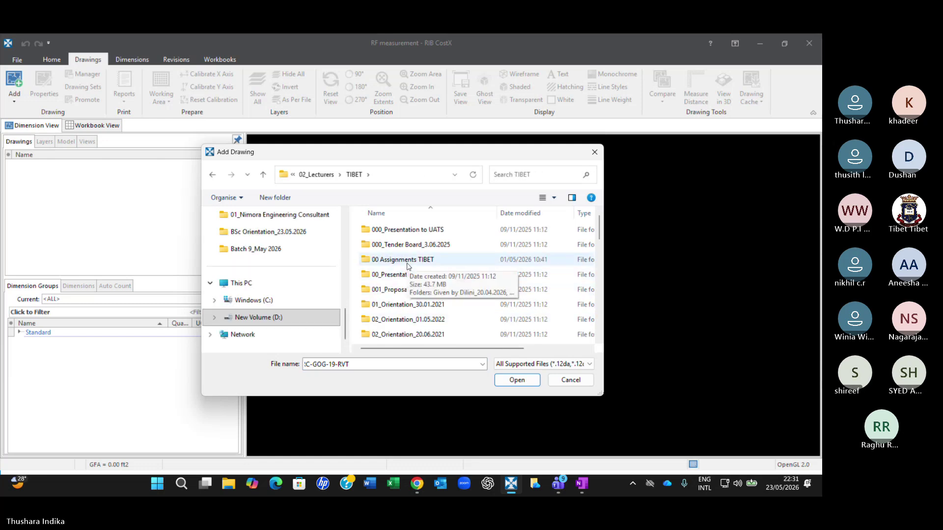
- Browse through 11_CostX training and B60_March 2026 to the Drawings & BoQ folder
scroll(406, 264, down, 3)
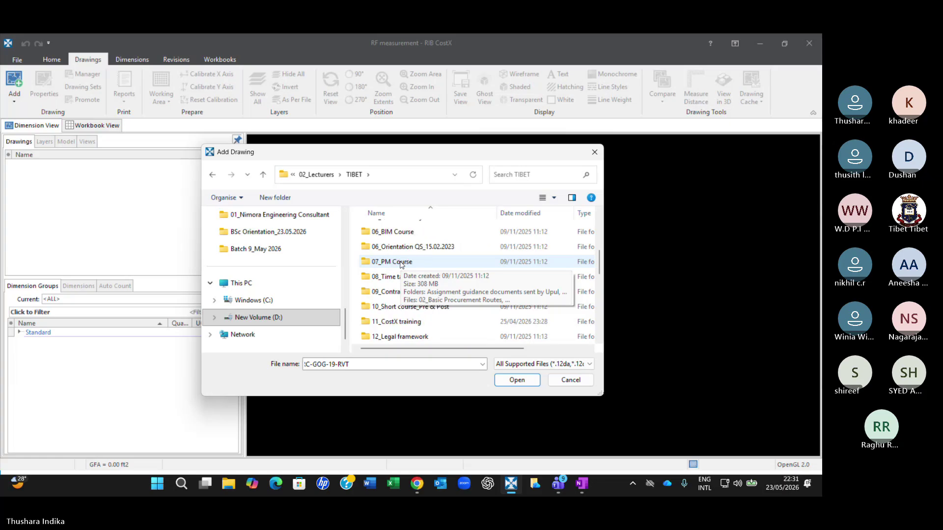
scroll(395, 319, down, 1)
click(394, 322)
double_click(394, 323)
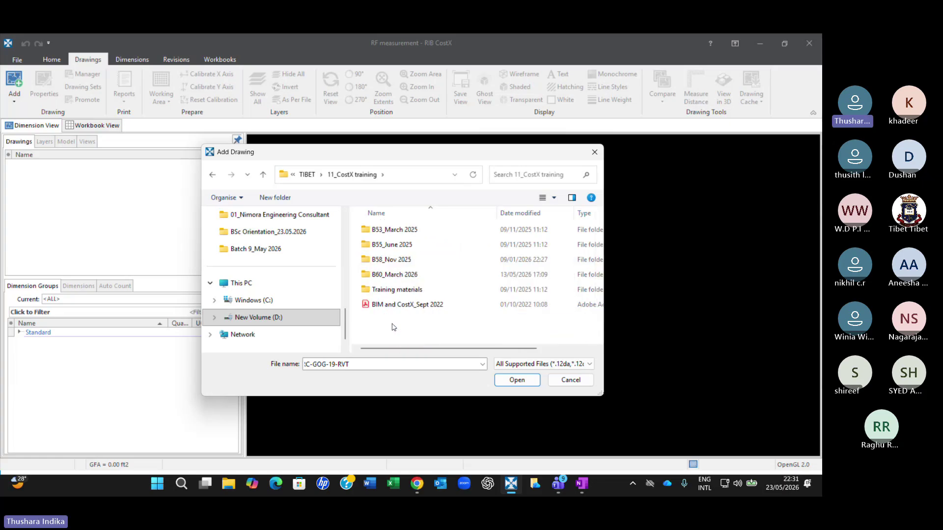
double_click(389, 275)
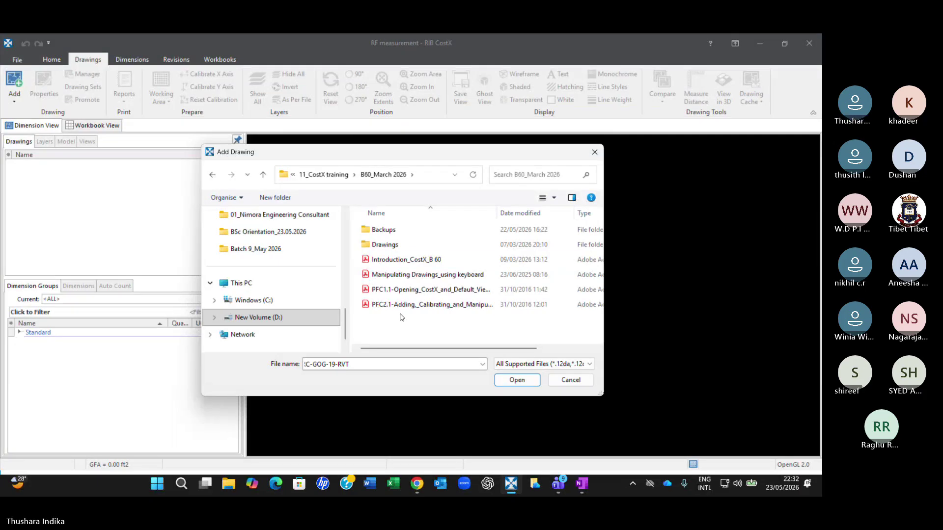
click(391, 246)
double_click(392, 246)
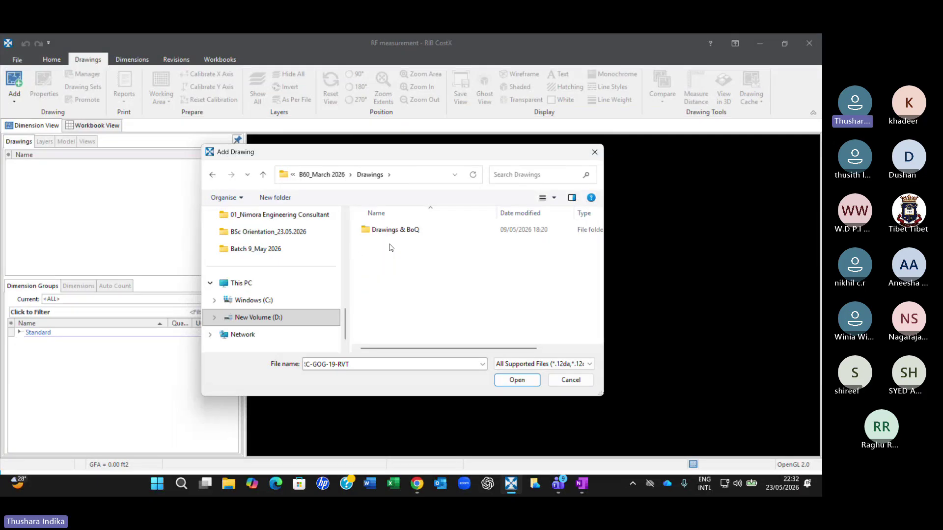
double_click(393, 235)
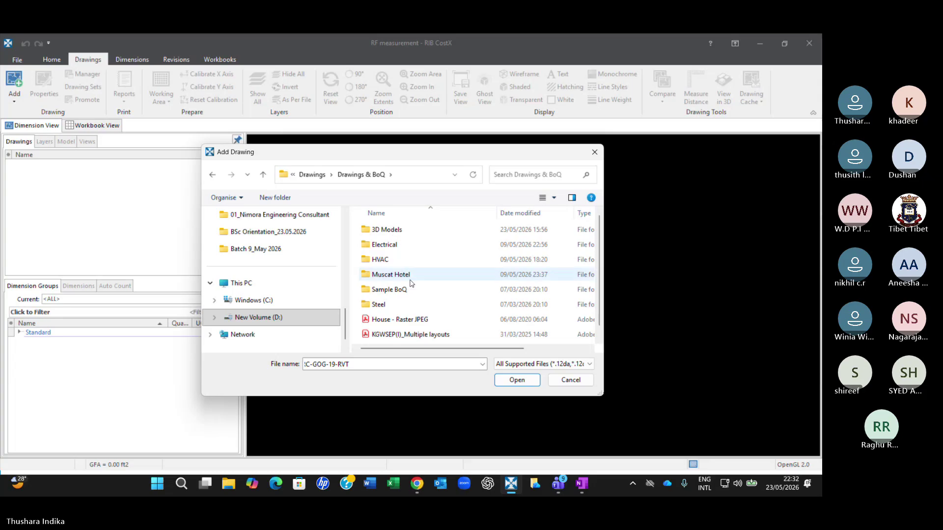
- Look through the B58_Nov 2025 Drawings & BoQ folder and its Steel subfolder for a reinforcement drawing
scroll(408, 278, down, 1)
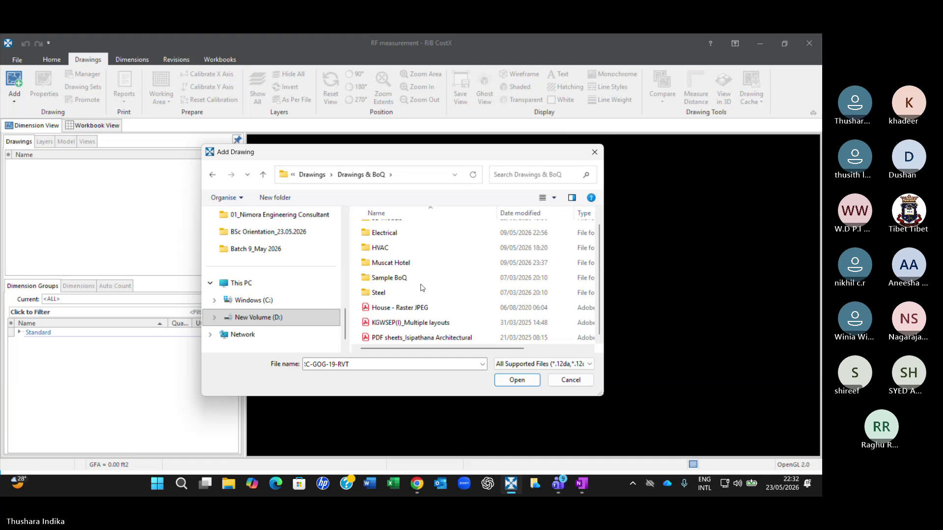
click(263, 174)
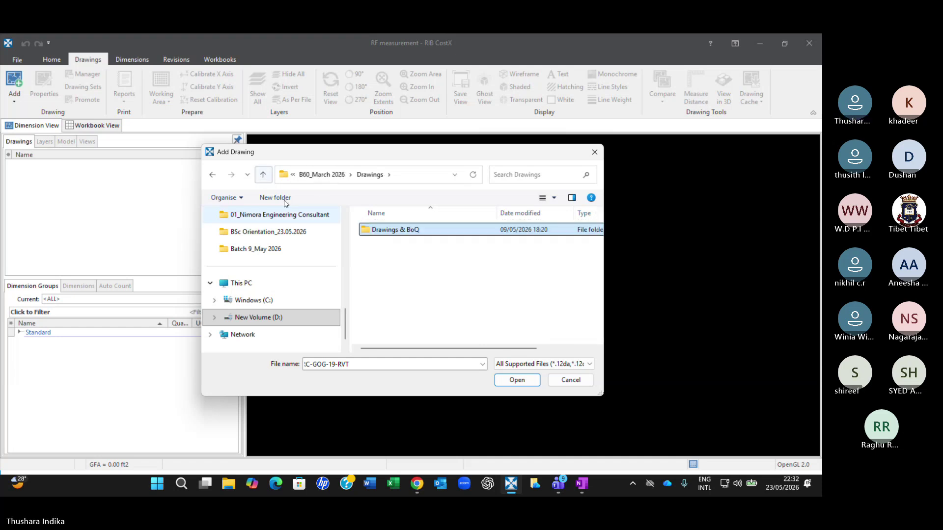
click(263, 175)
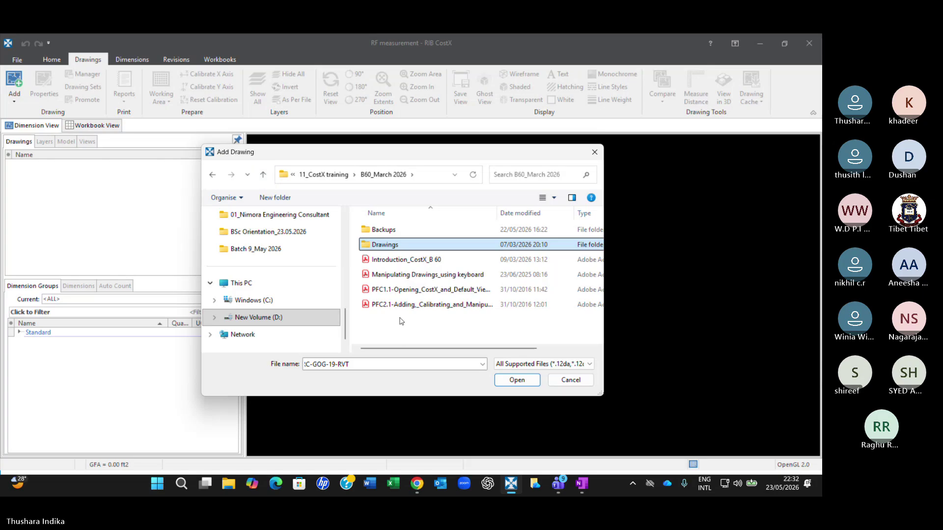
click(263, 175)
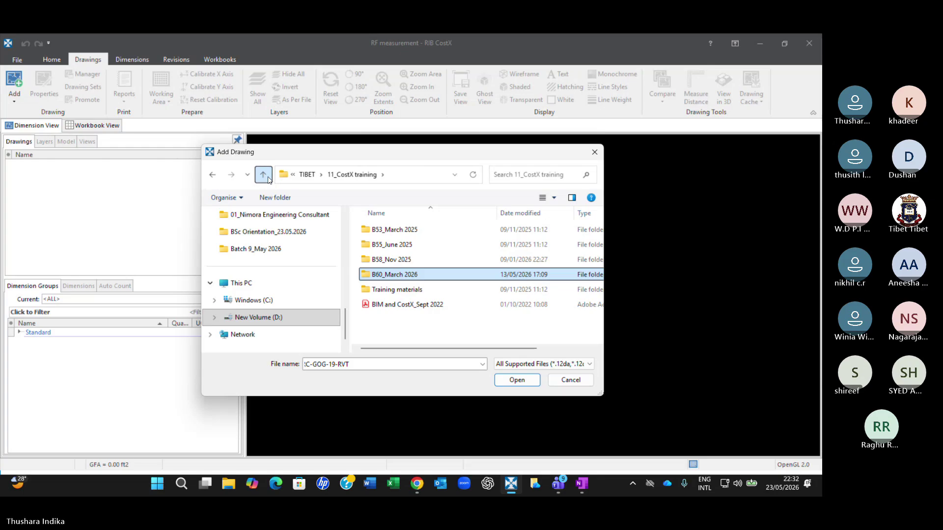
double_click(395, 260)
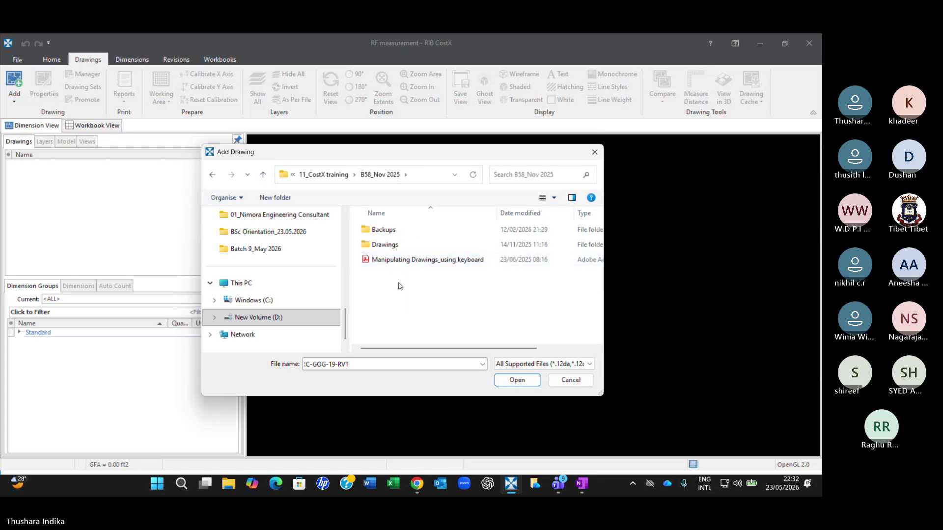
double_click(382, 246)
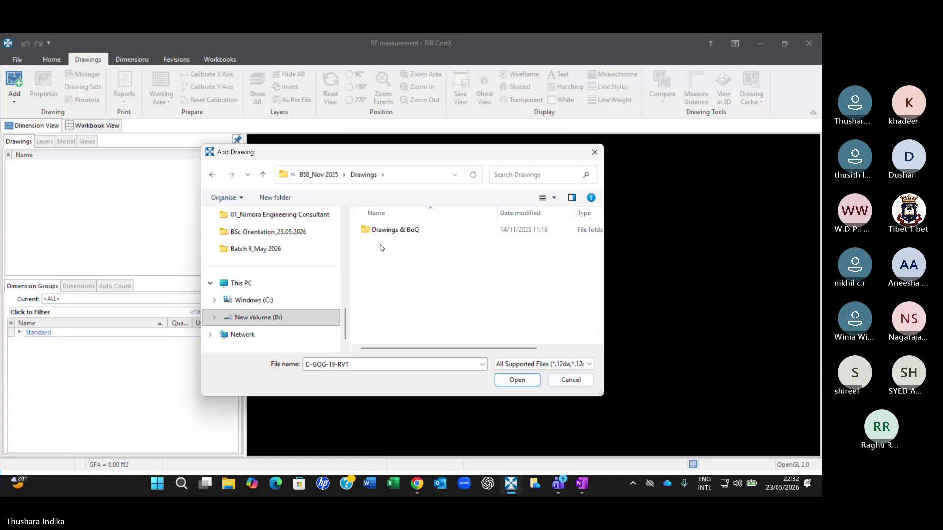
click(383, 233)
double_click(383, 230)
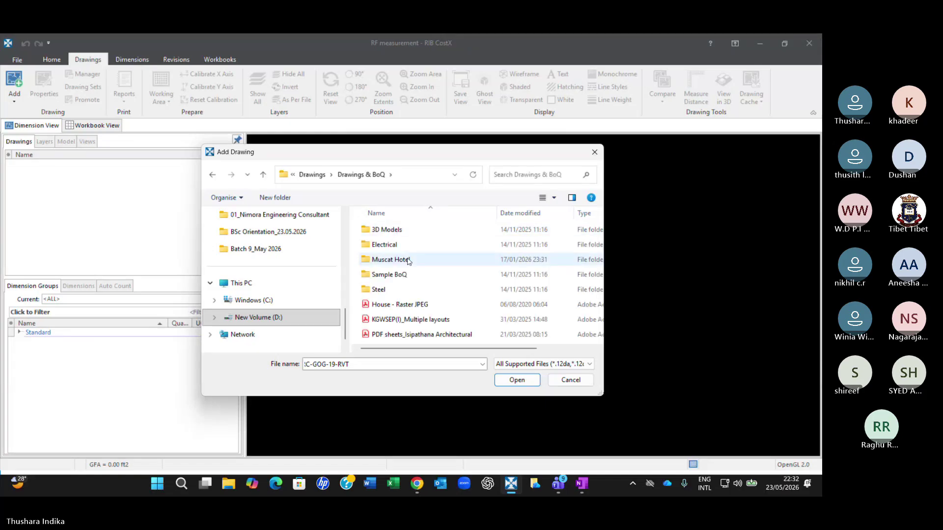
scroll(400, 261, right, 2)
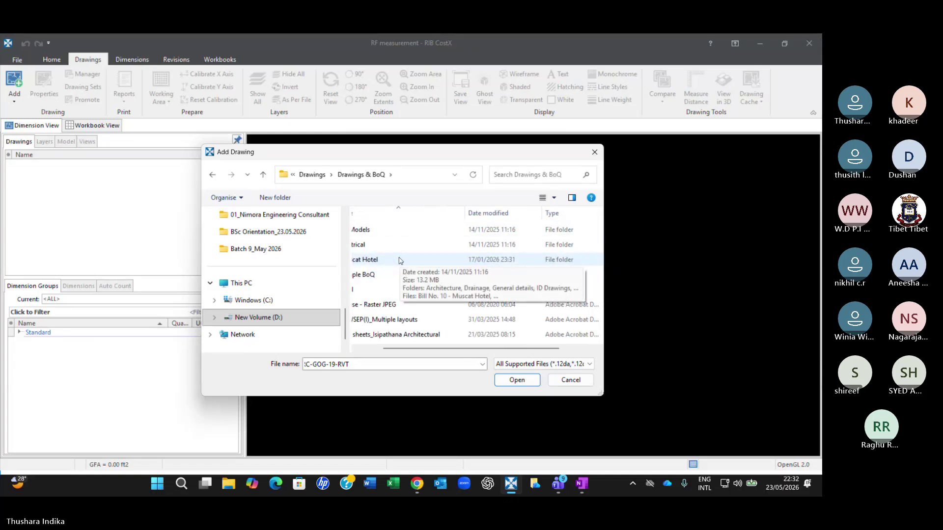
scroll(401, 261, left, 2)
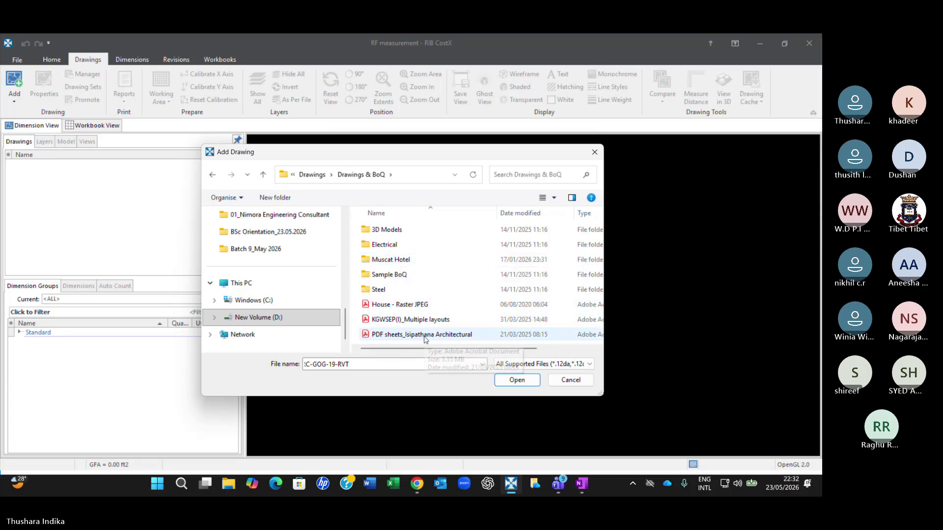
double_click(378, 290)
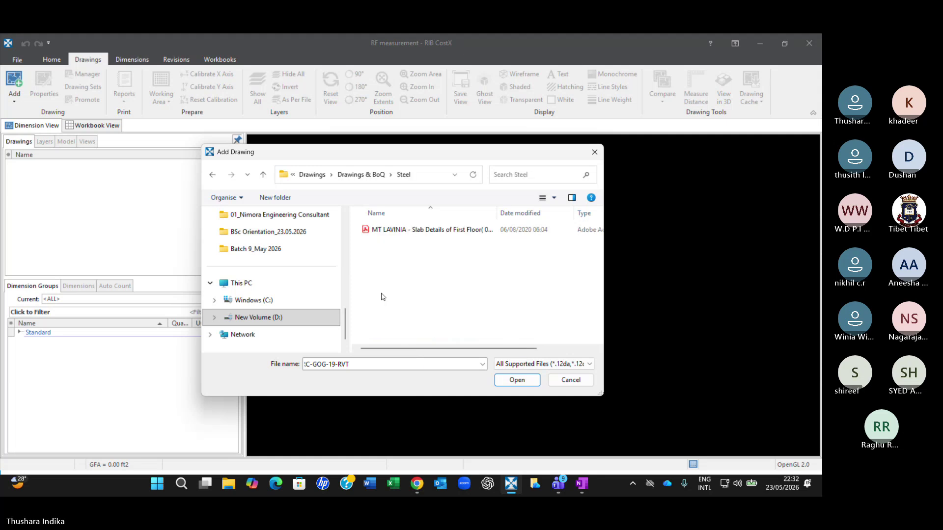
- Return to the B60_March 2026 training folder and open the Steel subfolder of its Drawings & BoQ
click(263, 175)
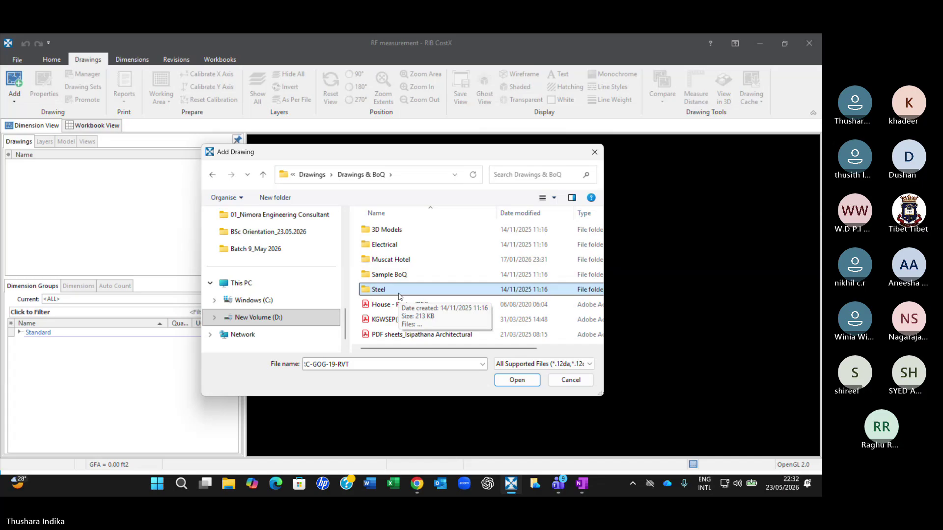
click(264, 176)
click(264, 176)
click(263, 175)
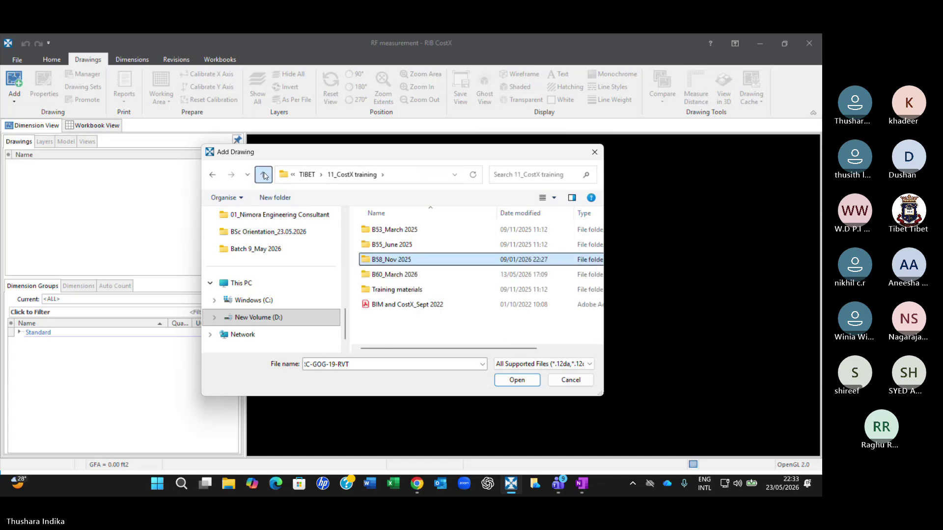
double_click(392, 275)
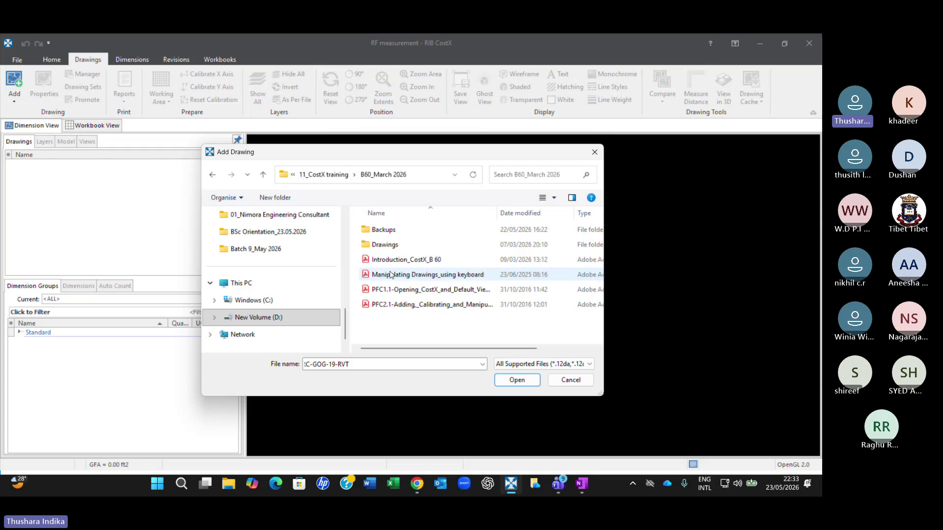
double_click(385, 246)
double_click(387, 232)
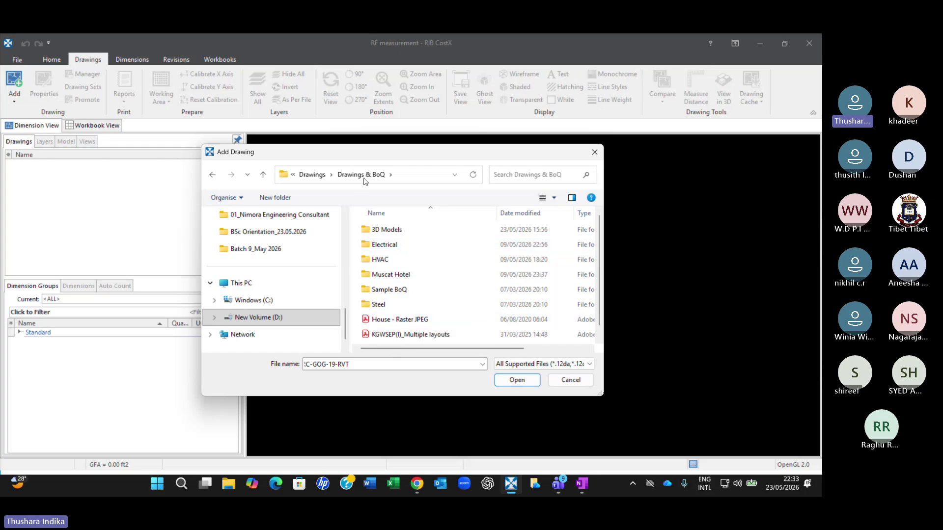
click(374, 305)
double_click(375, 307)
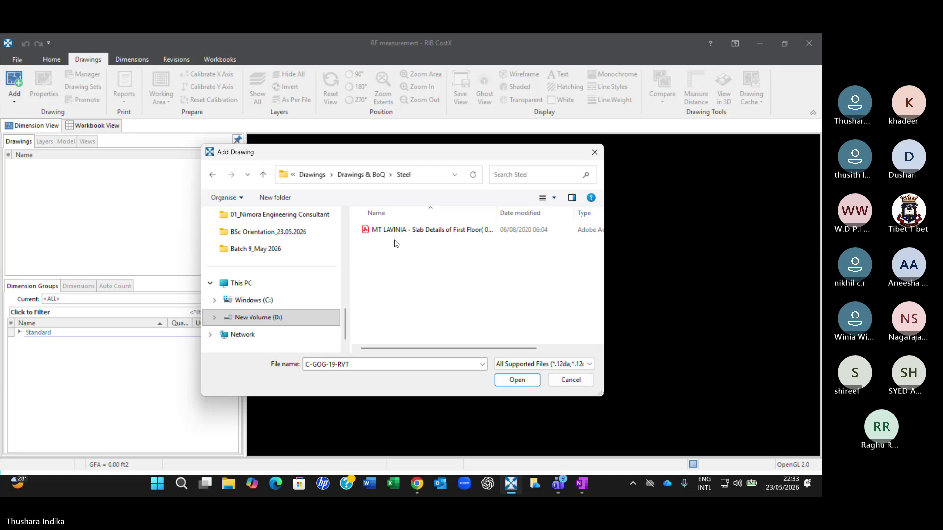
- Add the Model sheet of "MT LAVINIA - Slab Details of First Floor( 05.03.2018)" to the building in a drawing folder named RF
click(439, 231)
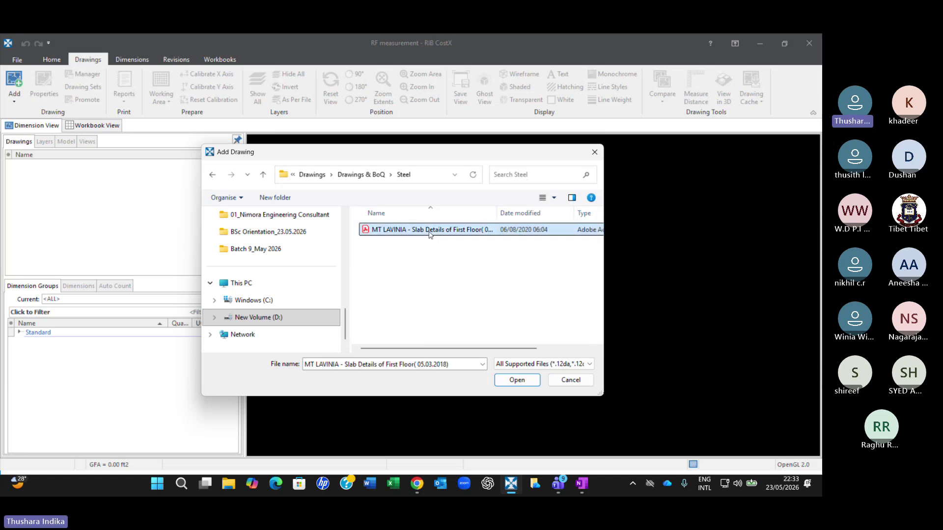
click(517, 381)
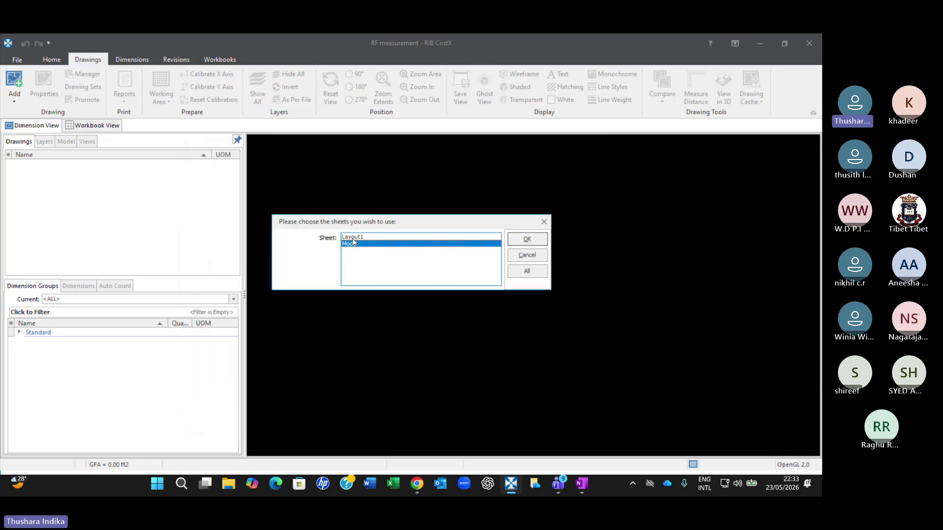
click(538, 239)
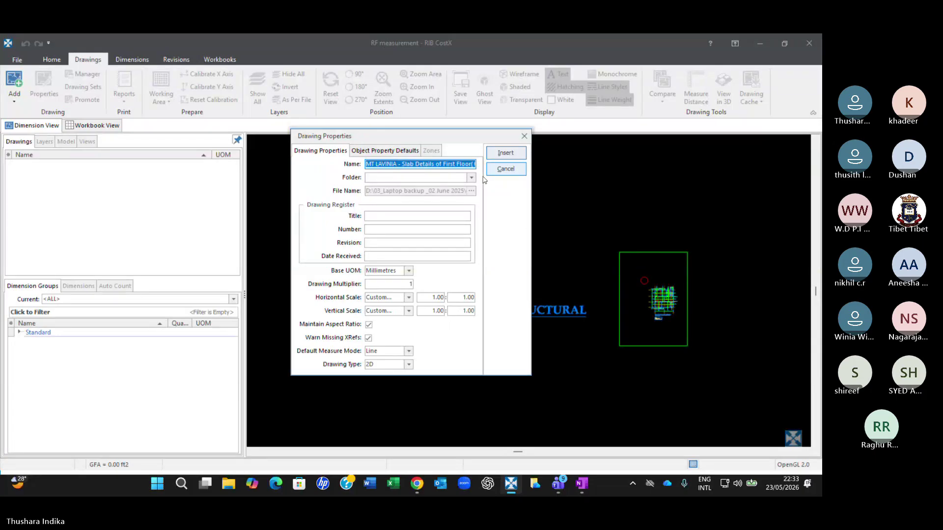
click(405, 177)
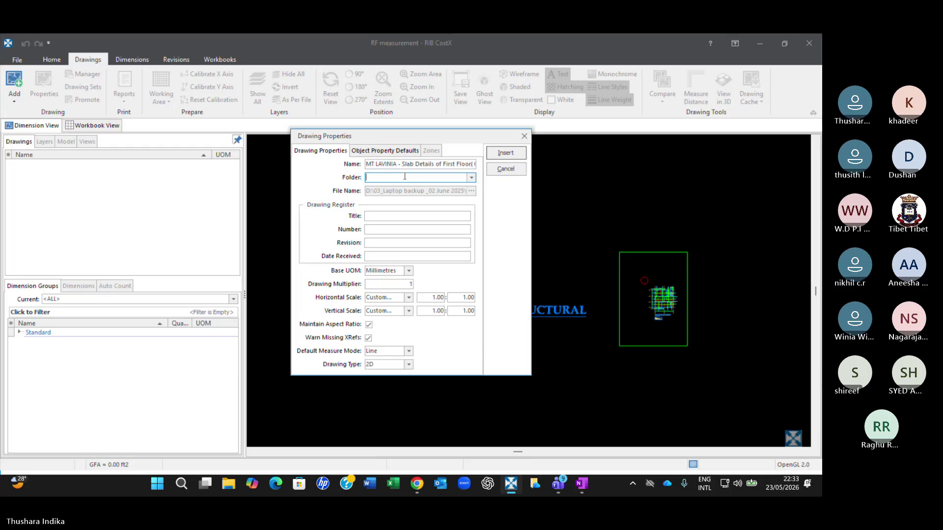
text(RF)
click(506, 153)
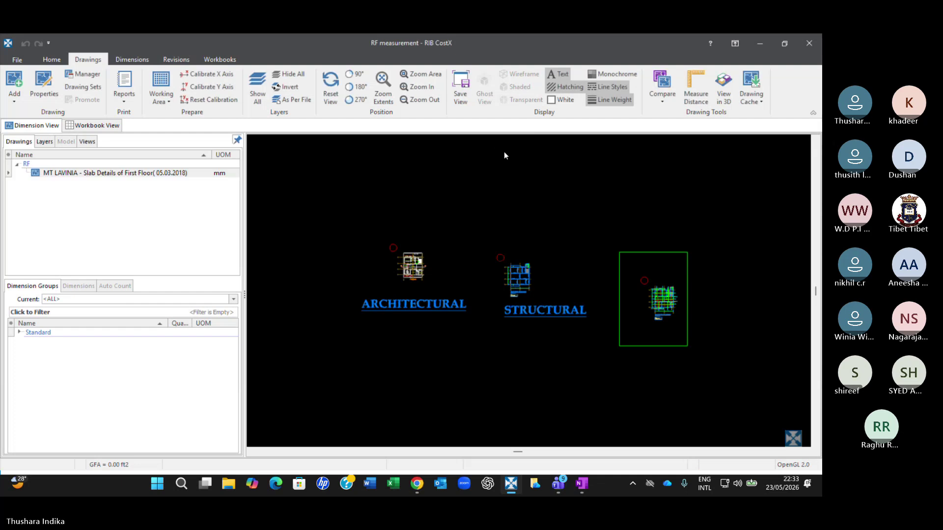
- Examine the inserted drawing's layout and the reinforcement annotations on the First Floor Slab Details plan
scroll(366, 262, up, 3)
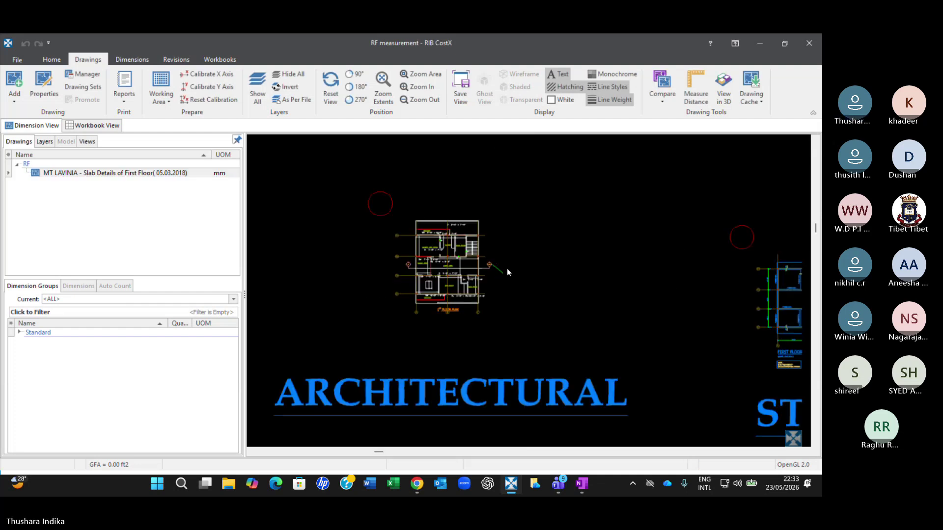
scroll(520, 277, down, 4)
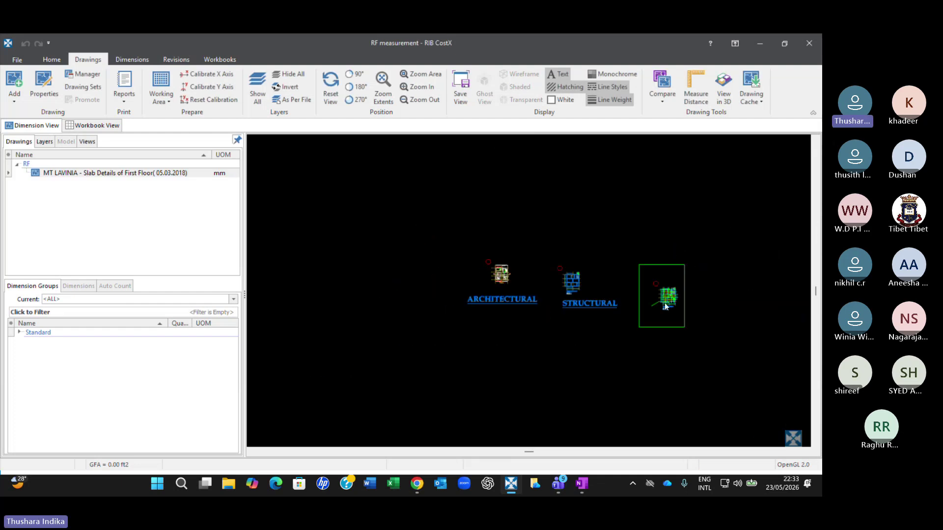
scroll(682, 313, up, 3)
scroll(681, 312, up, 4)
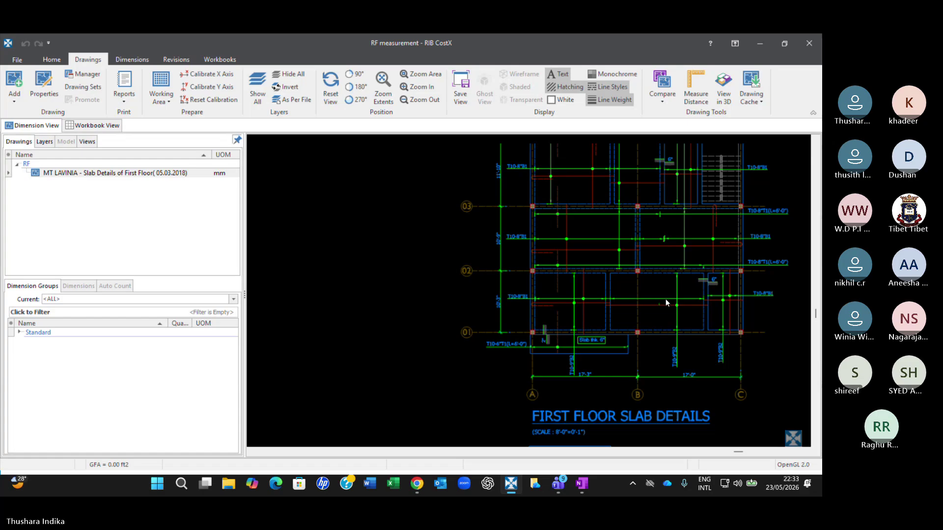
mouse_move(664, 298)
middle_down()
mouse_move(426, 298)
mouse_move(530, 291)
middle_up()
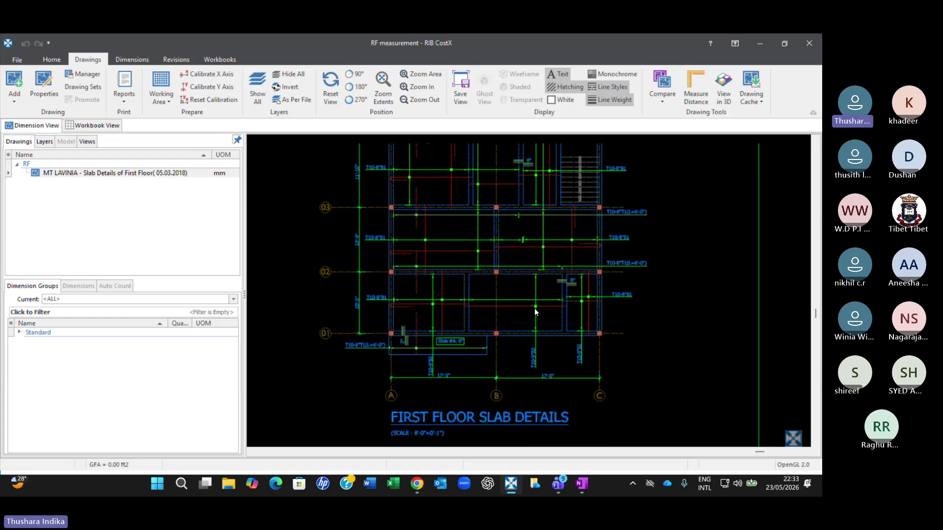
scroll(476, 292, up, 3)
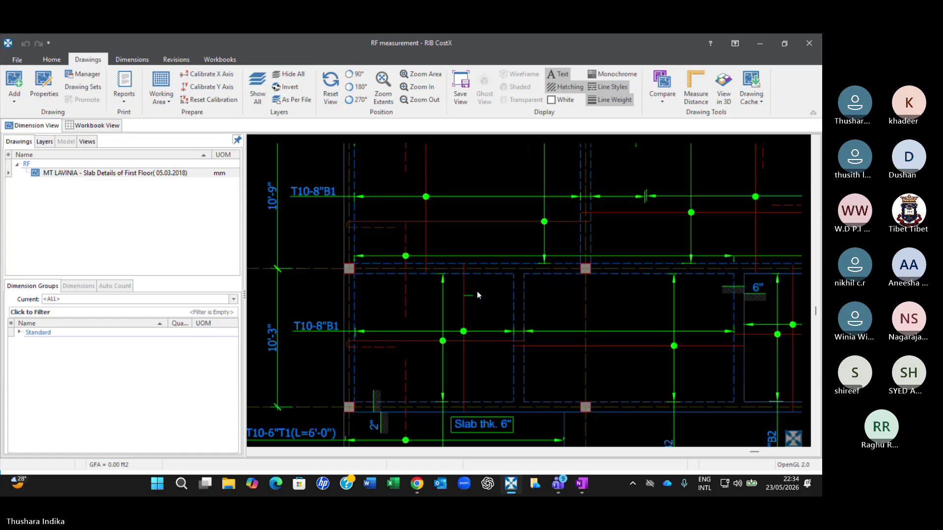
scroll(476, 289, down, 5)
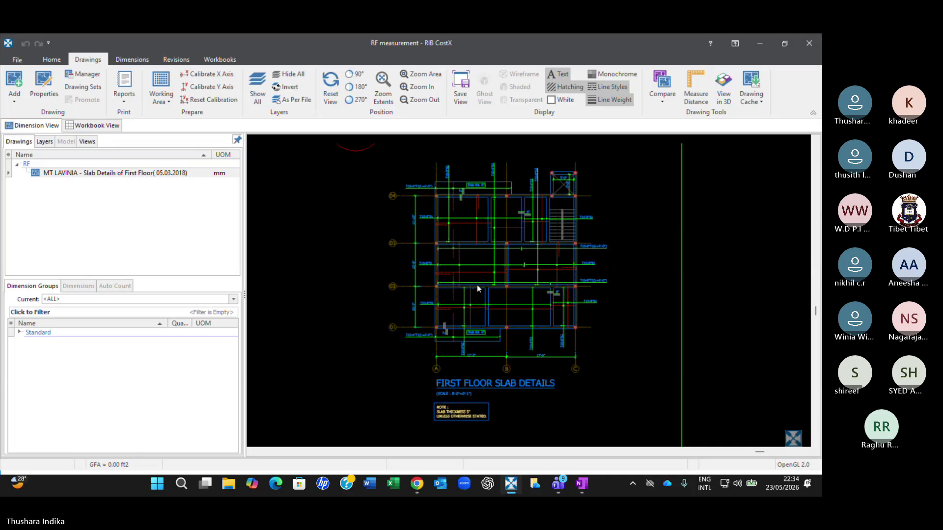
- Switch to File Explorer and browse from 02_Lecturers through TIBET, 11_CostX training and B60_March 2026 to the Steel folder in Drawings & BoQ
click(229, 485)
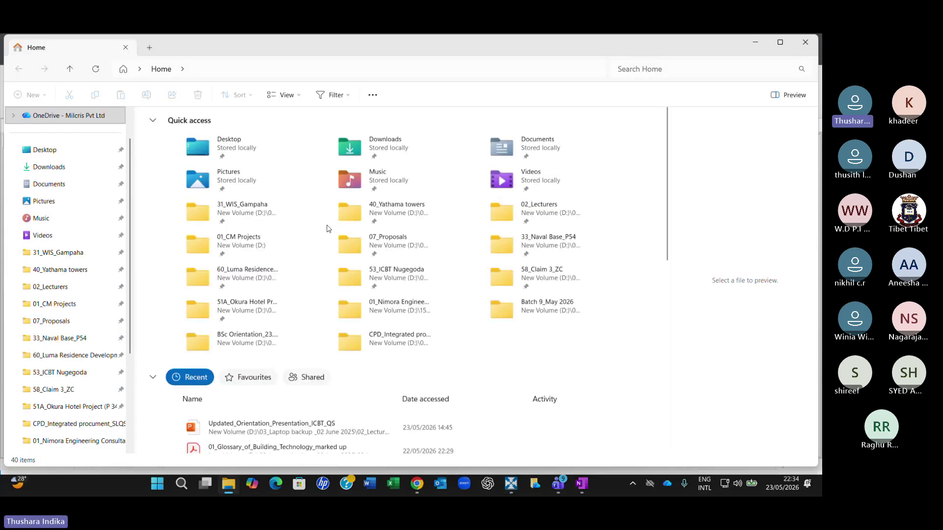
click(50, 287)
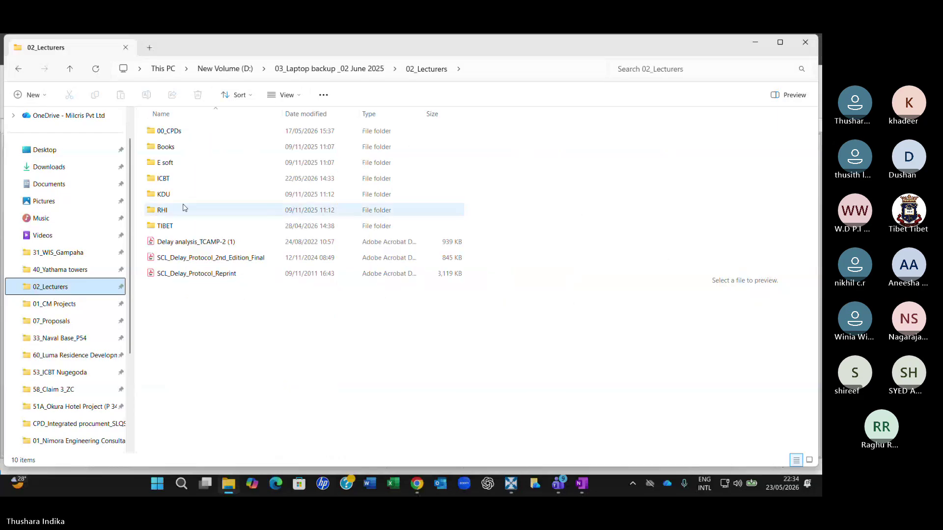
double_click(165, 227)
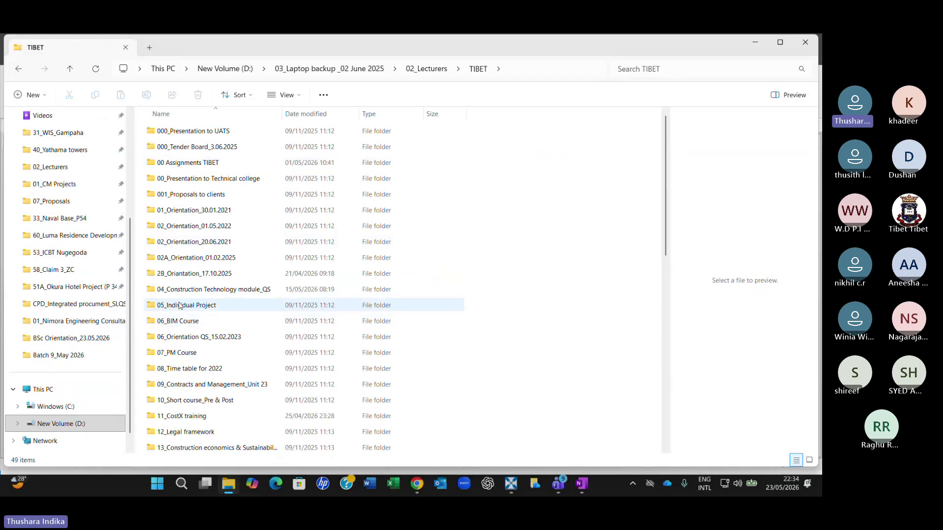
double_click(182, 416)
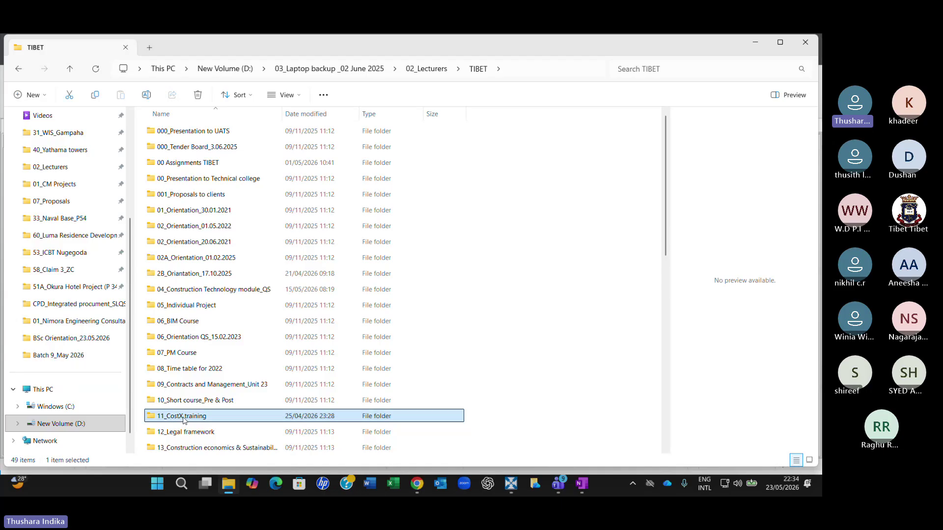
double_click(179, 184)
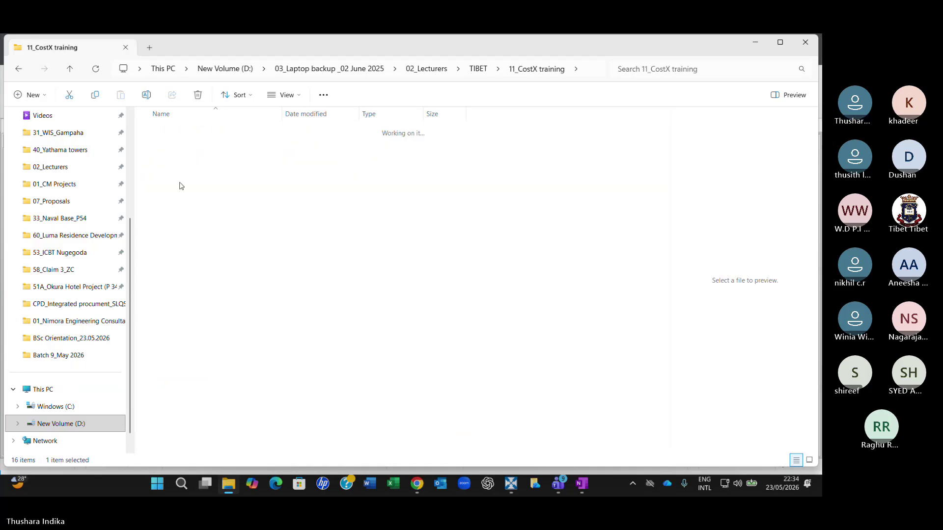
click(173, 147)
double_click(173, 147)
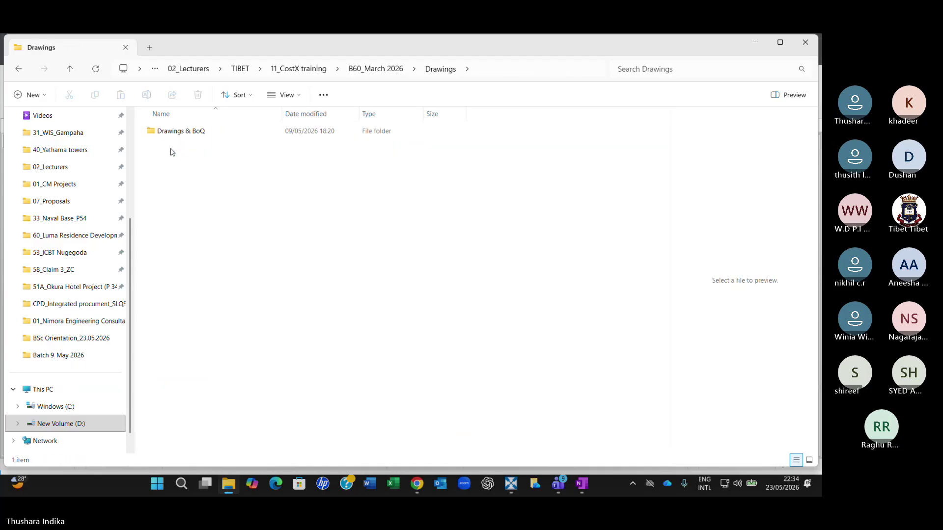
double_click(175, 132)
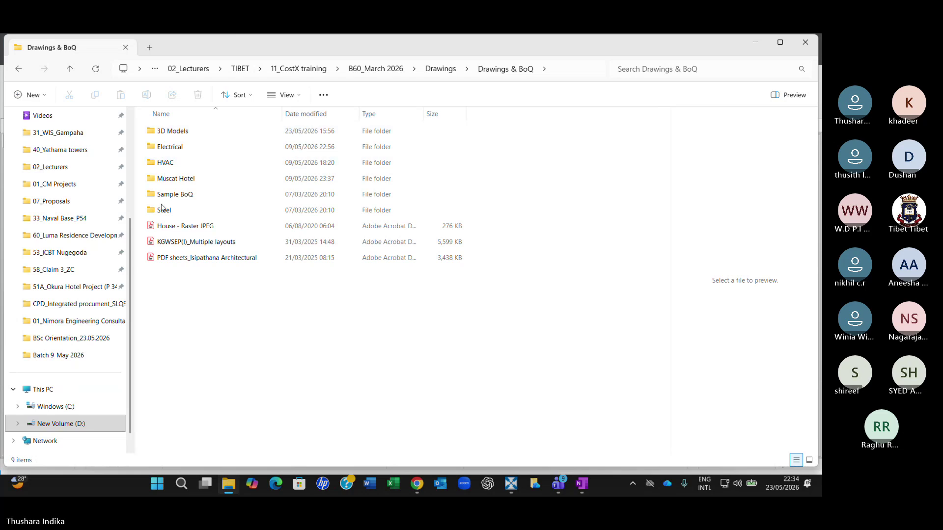
double_click(164, 210)
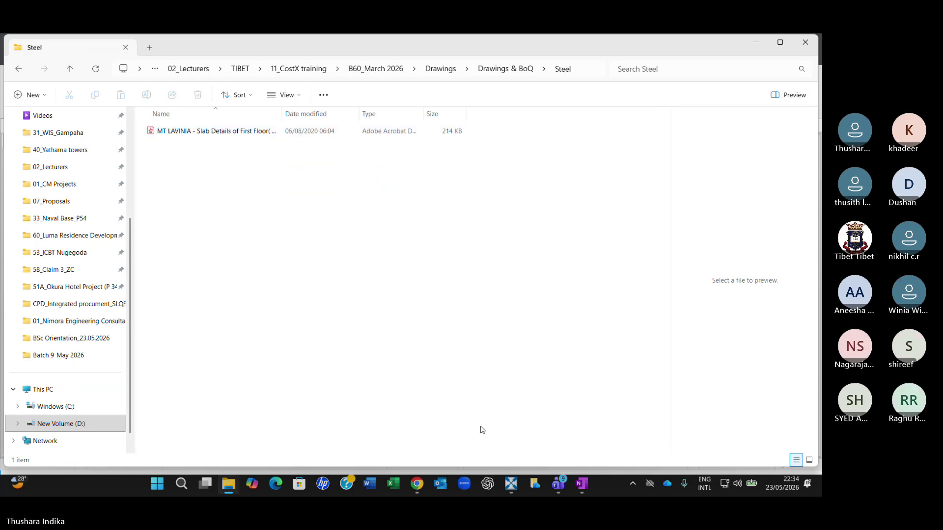
- Switch to WhatsApp in Chrome, start attaching a document to the CostX Training B60 chat and browse to TIBET inside 02_Lecturers
click(417, 485)
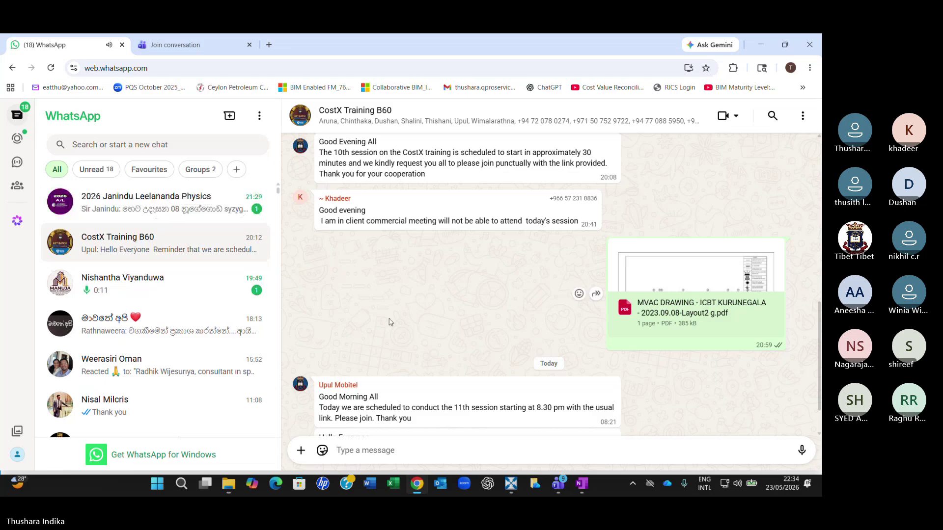
scroll(387, 324, down, 2)
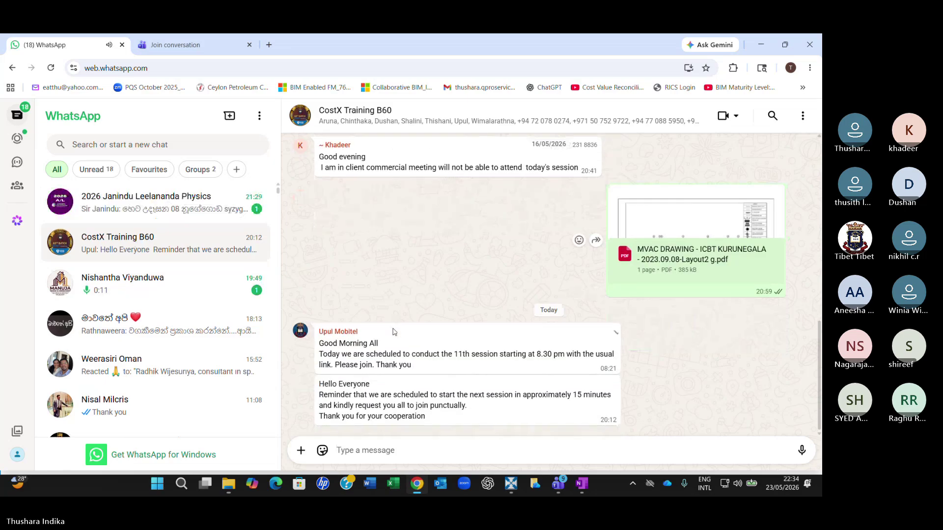
click(301, 451)
click(312, 299)
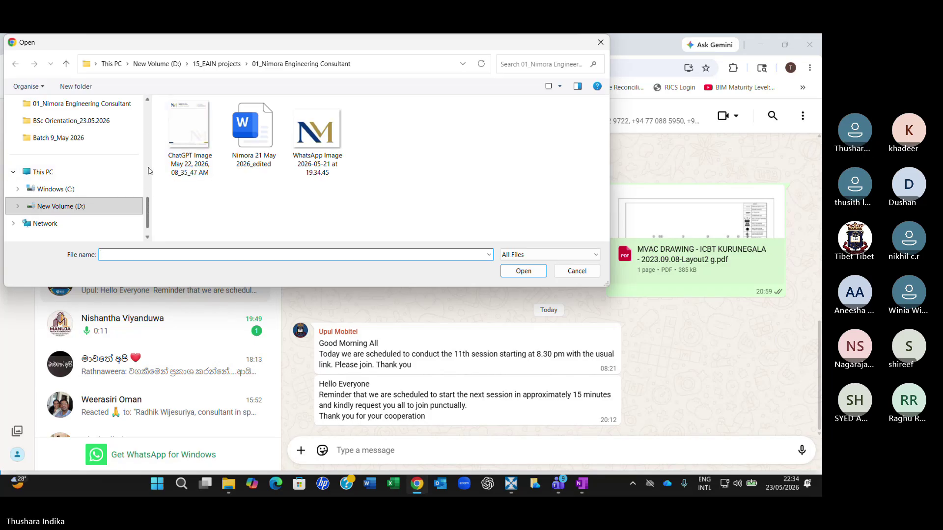
scroll(148, 211, up, 5)
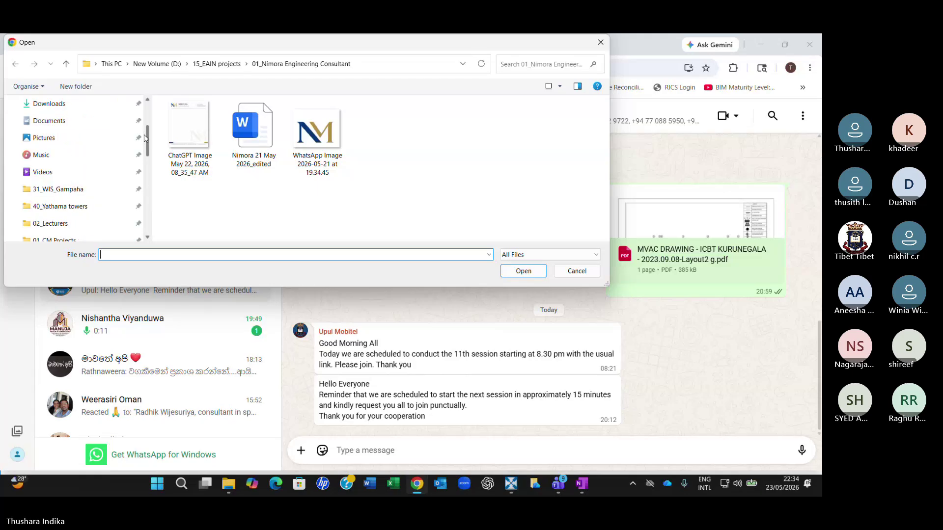
scroll(26, 191, down, 1)
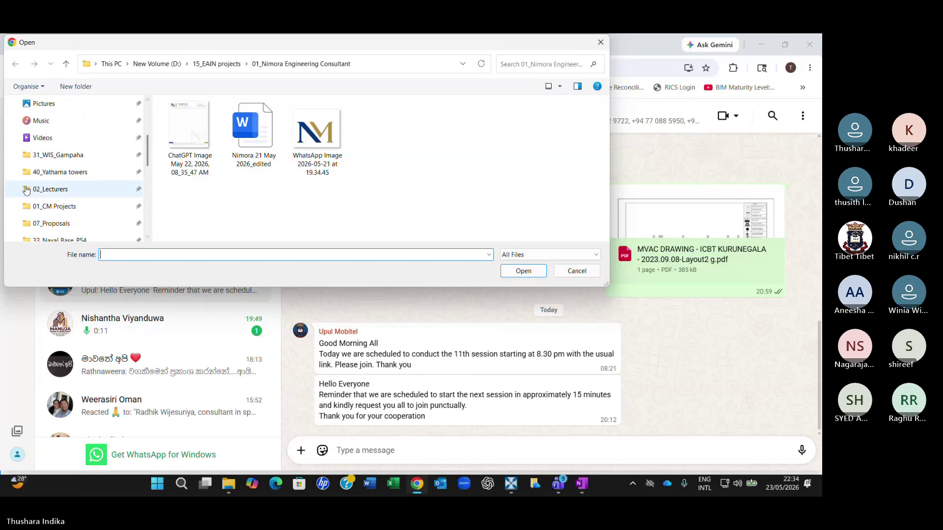
click(26, 190)
click(186, 214)
double_click(186, 214)
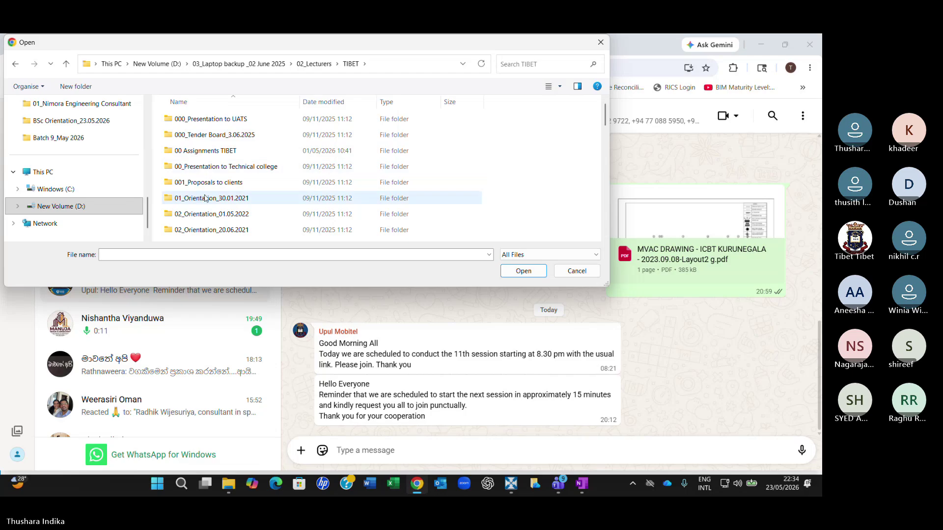
- Browse through 11_CostX training and B60_March 2026 to the Steel subfolder of Drawings & BoQ for the attachment
scroll(201, 191, down, 3)
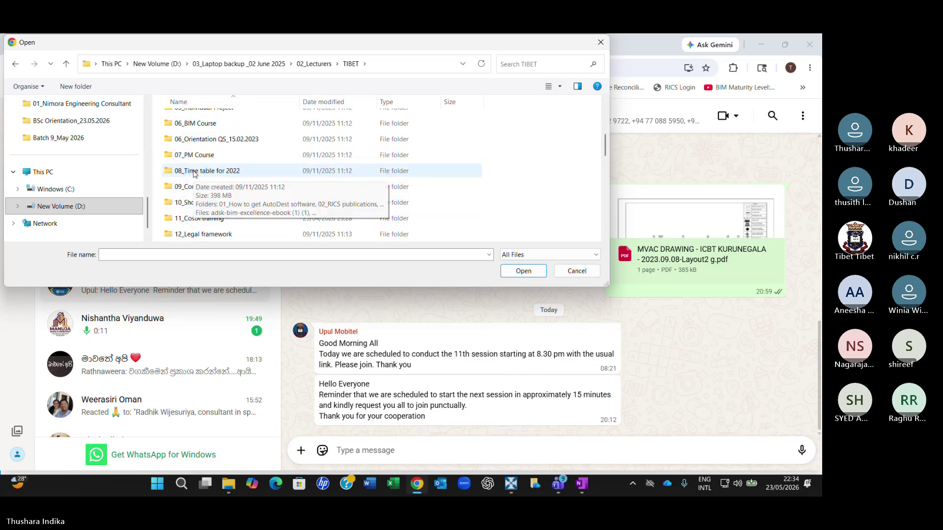
scroll(192, 192, down, 2)
double_click(196, 171)
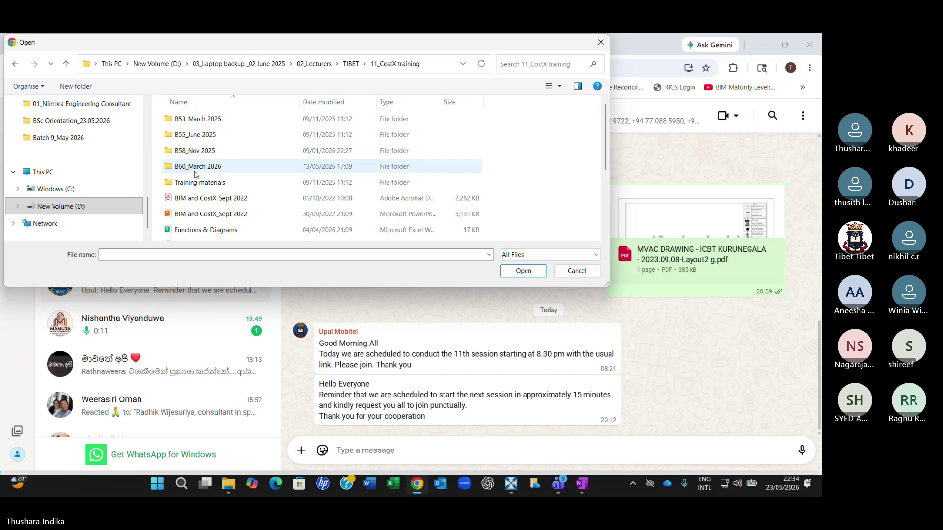
click(196, 170)
double_click(195, 170)
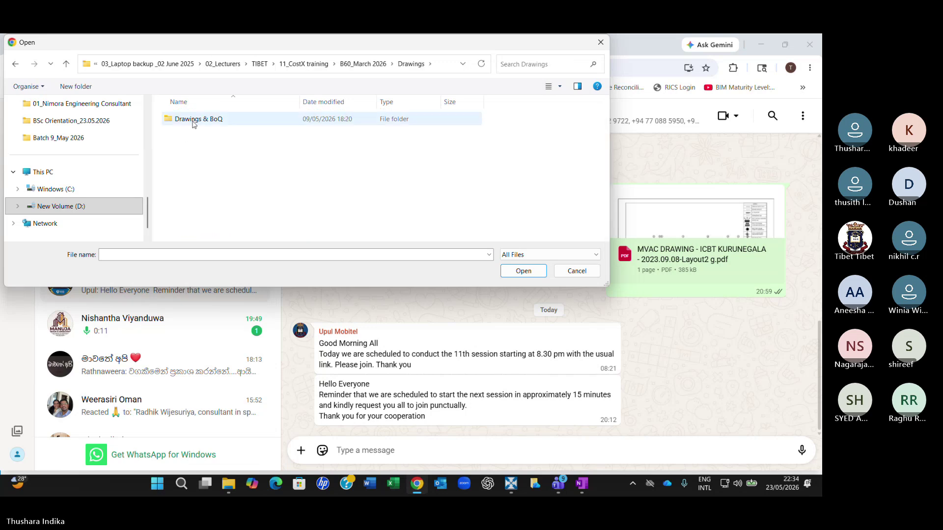
double_click(196, 119)
double_click(183, 196)
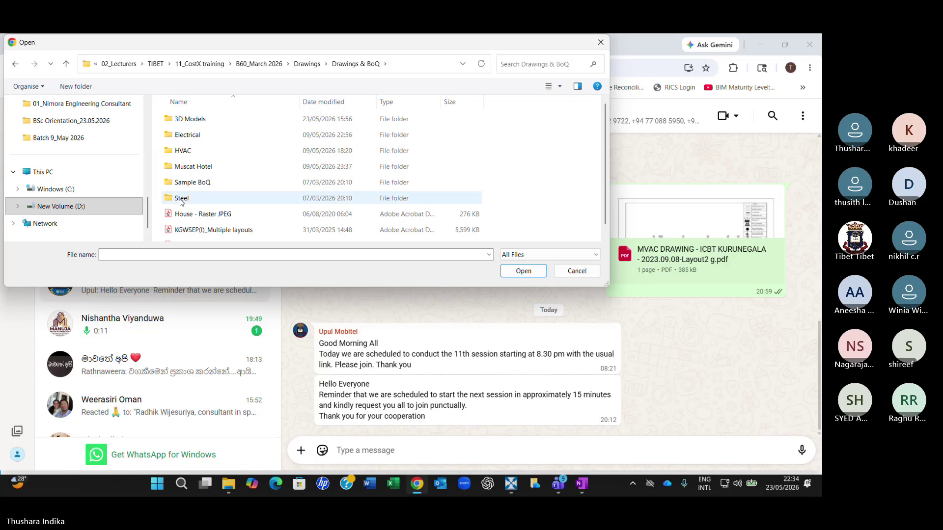
- Attach "MT LAVINIA - Slab Details of First Floor( 05.03.2018).dwg" and send it to the CostX Training B60 group
click(206, 119)
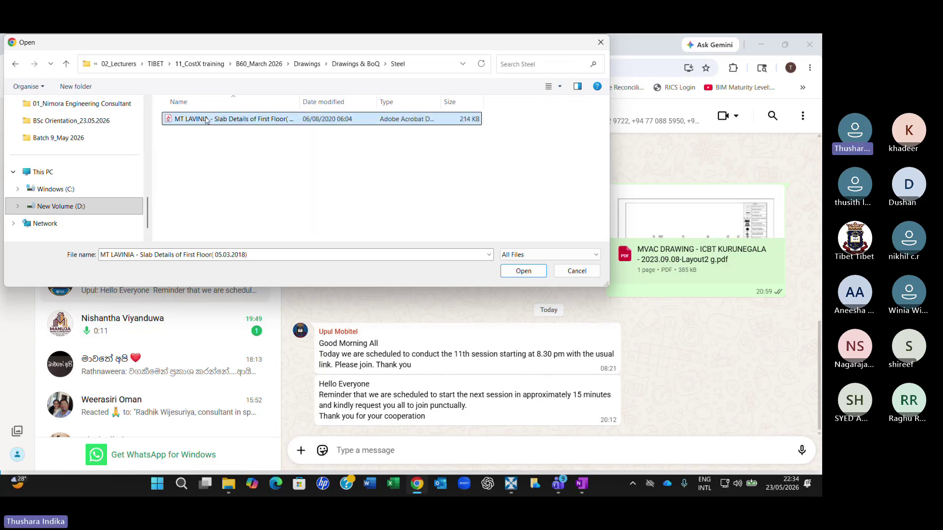
click(524, 270)
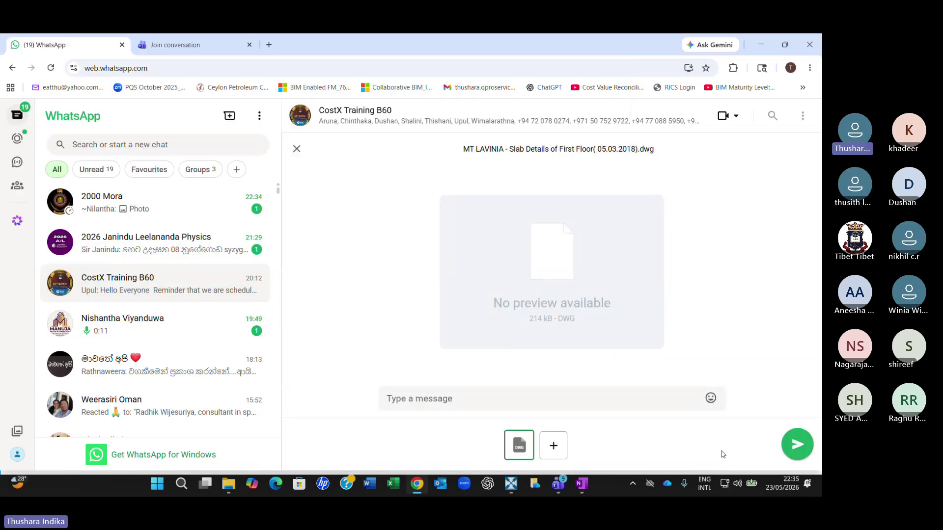
click(797, 445)
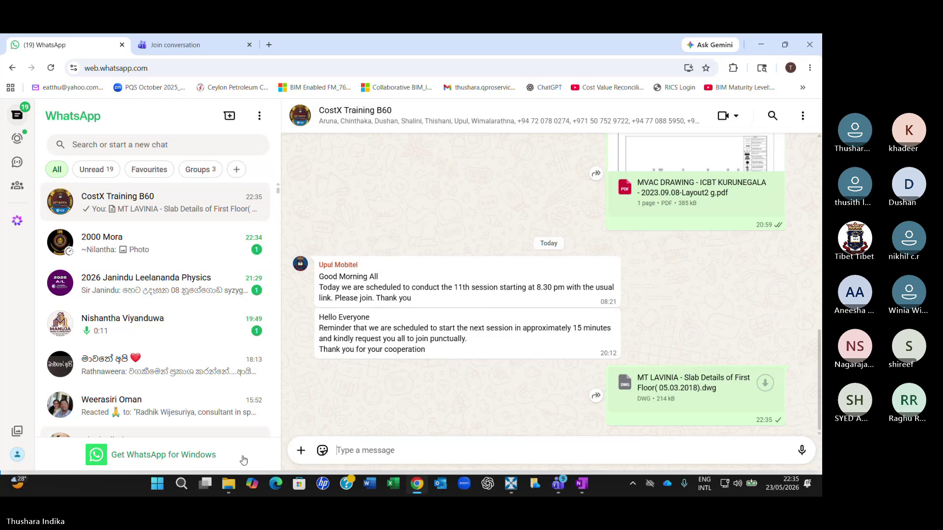
click(229, 483)
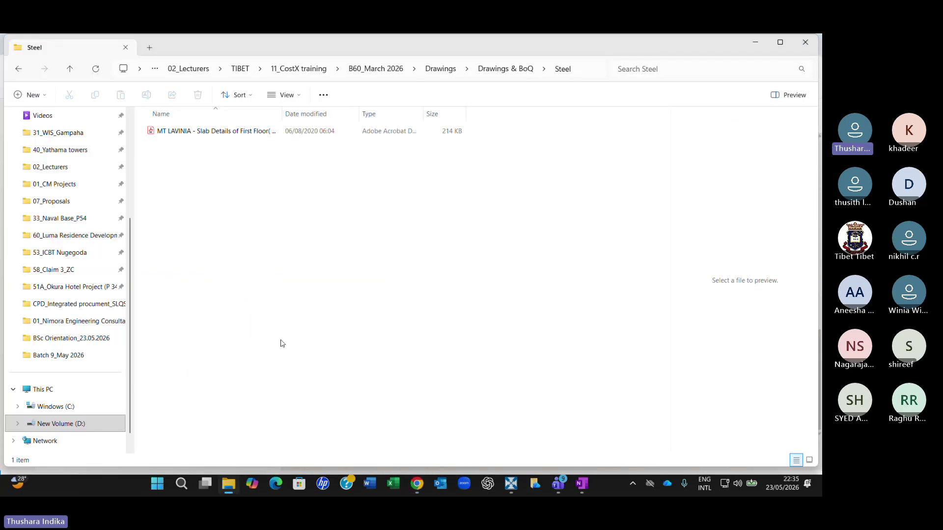
double_click(208, 133)
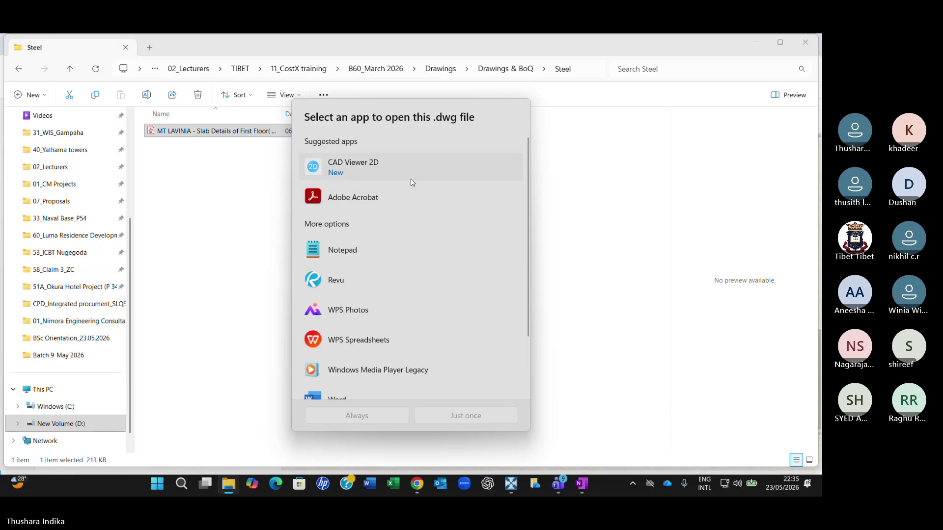
click(442, 181)
click(605, 181)
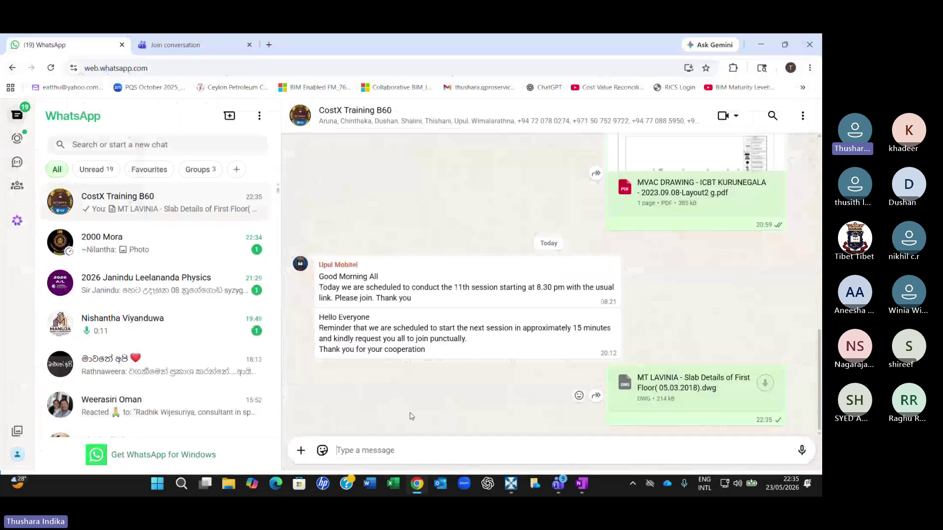
- Switch to RIB CostX and examine the dimensions and reinforcement labels on the first floor slab drawing
click(511, 485)
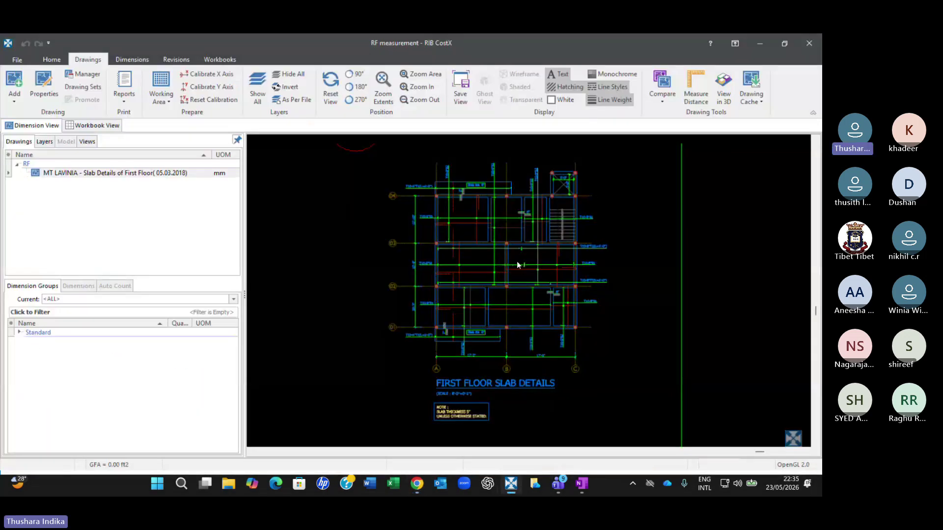
scroll(454, 188, up, 5)
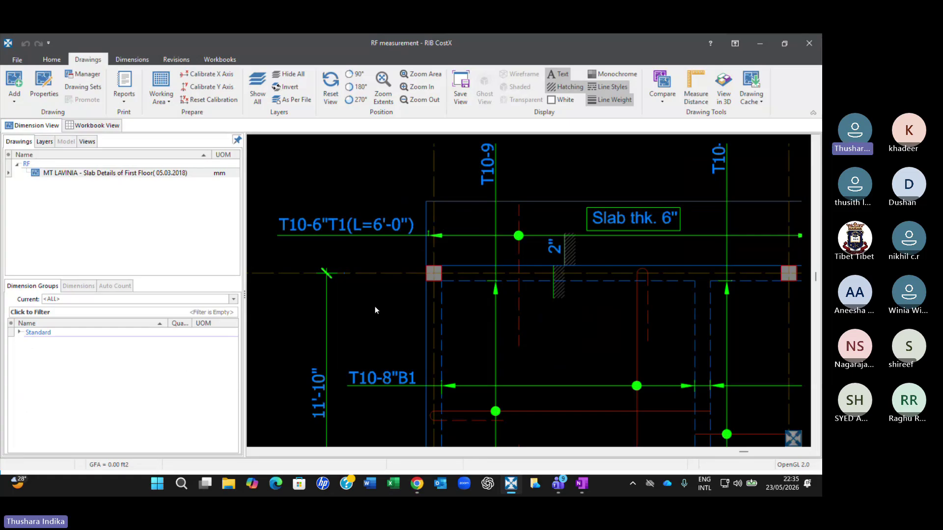
scroll(375, 305, down, 2)
scroll(385, 300, up, 1)
middle_drag(386, 300, 392, 265)
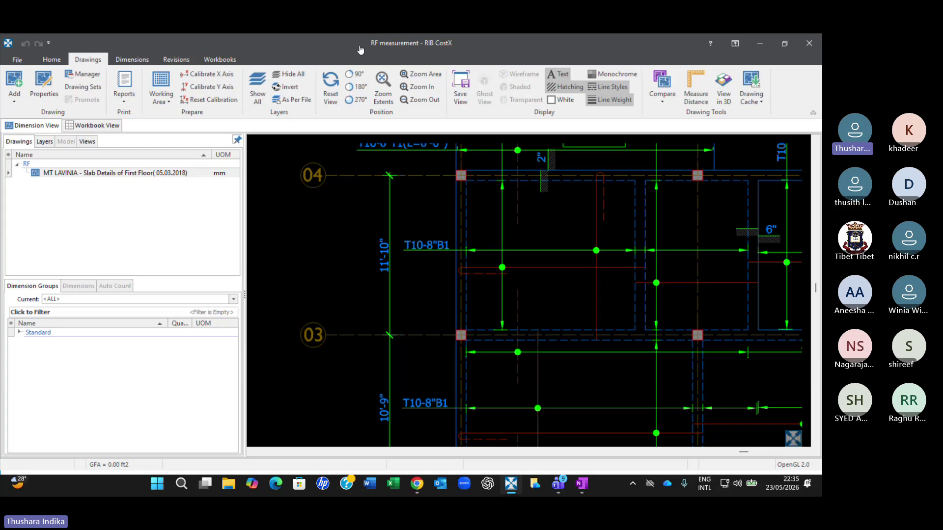
click(580, 38)
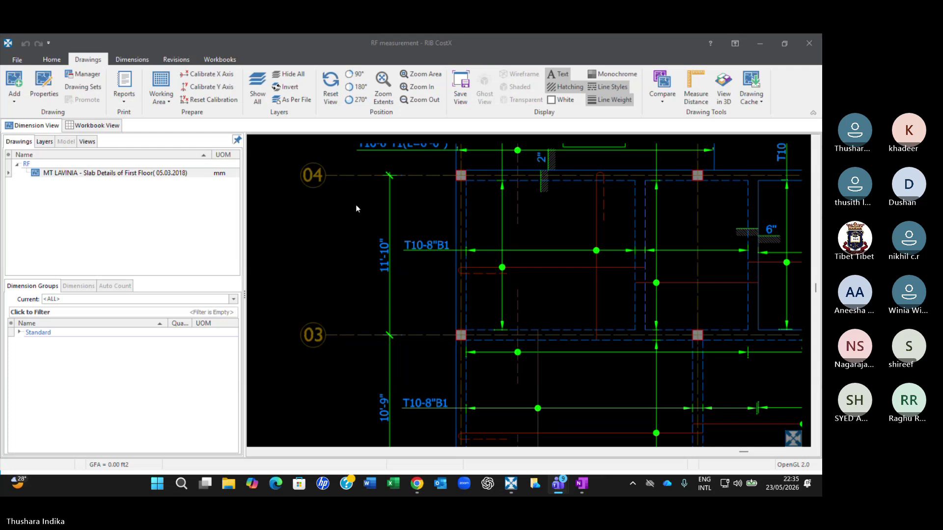
scroll(356, 205, down, 2)
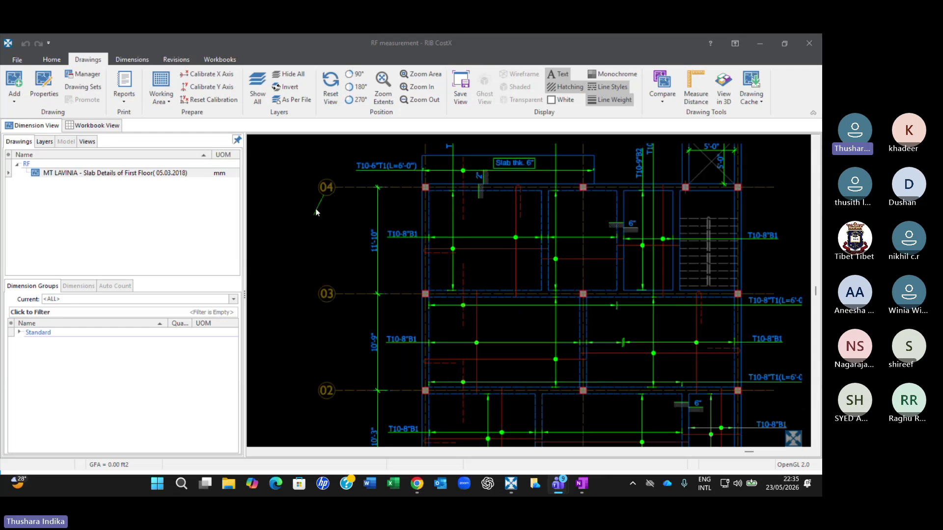
- Set the base unit of measure to Inches in the properties of the MT LAVINIA first floor slab drawing
double_click(134, 173)
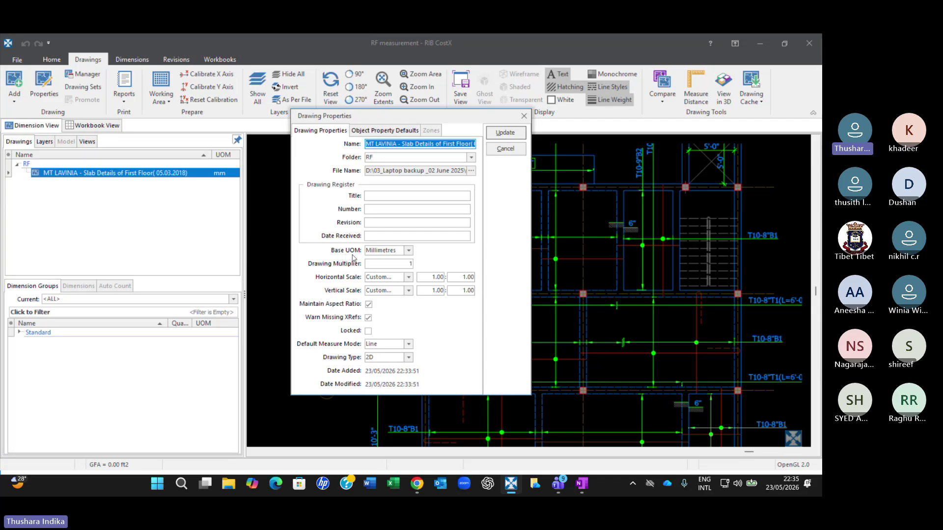
click(408, 251)
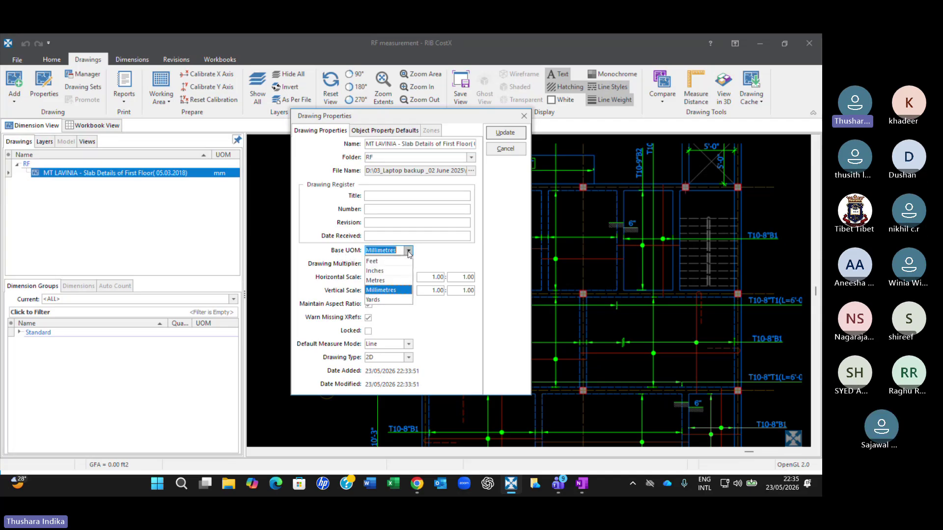
click(379, 271)
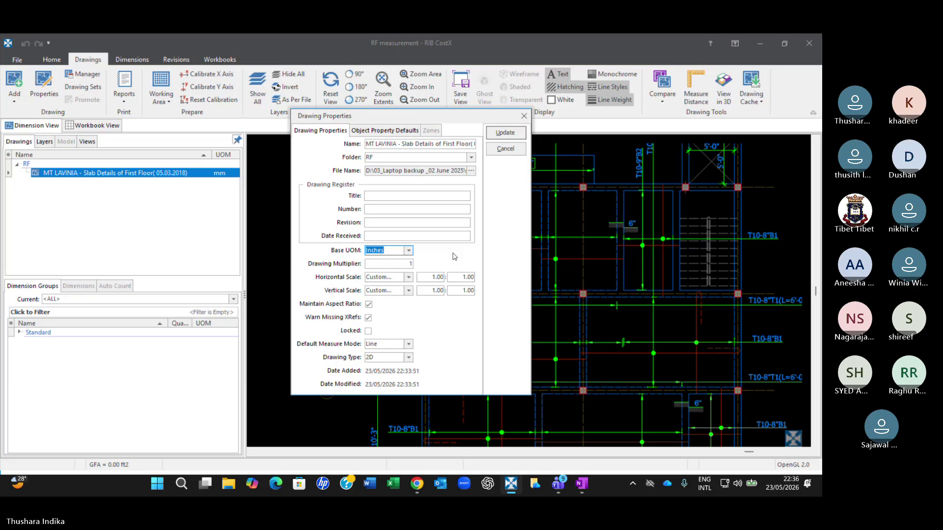
click(506, 133)
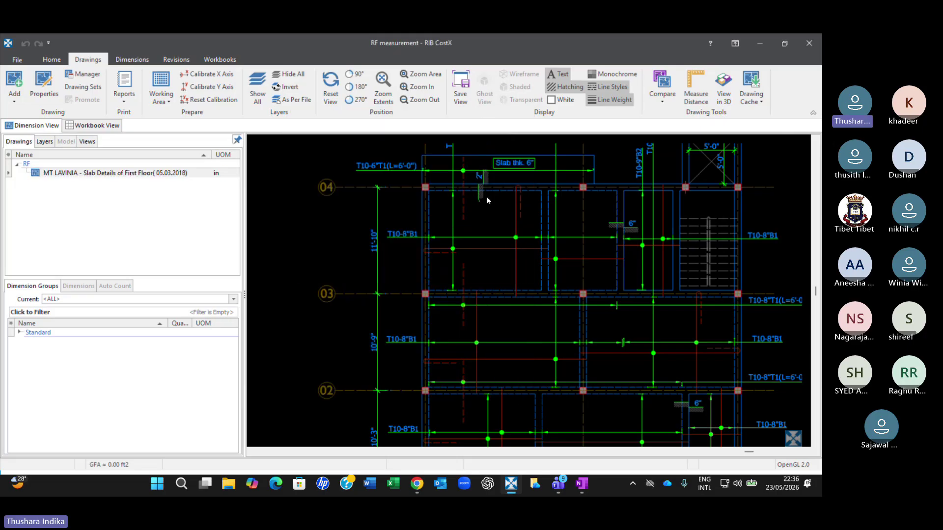
middle_drag(470, 190, 436, 232)
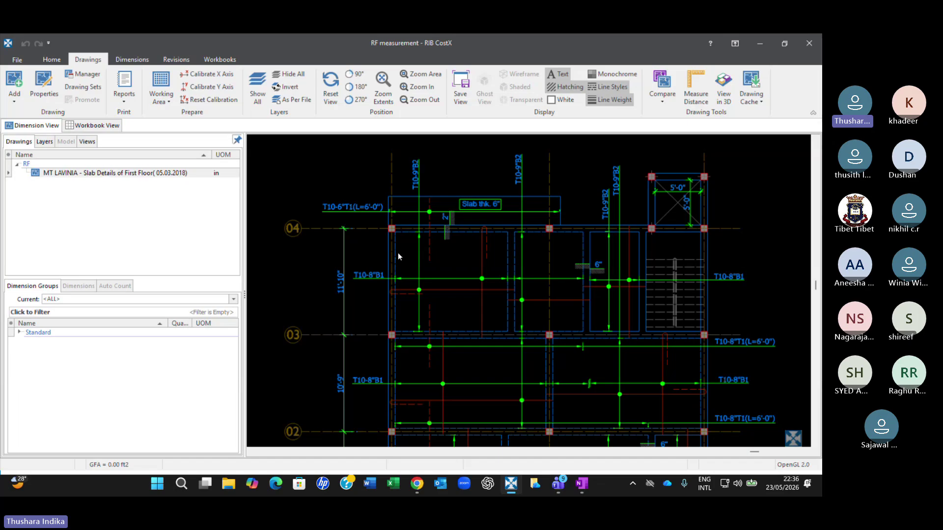
scroll(398, 259, down, 2)
middle_drag(408, 328, 417, 276)
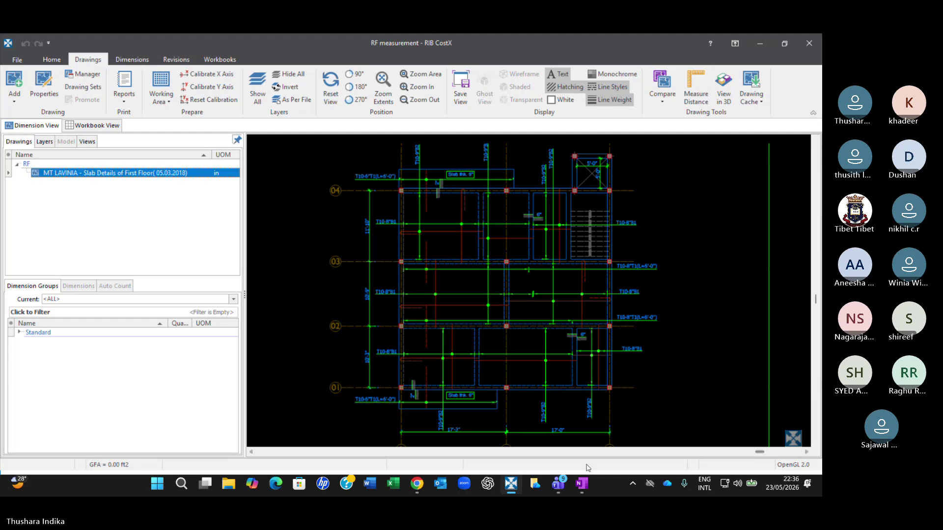
- Switch to the CostX Batch 60 meeting in Teams, mute the microphone and return to RIB CostX
mouse_move(560, 483)
click(500, 447)
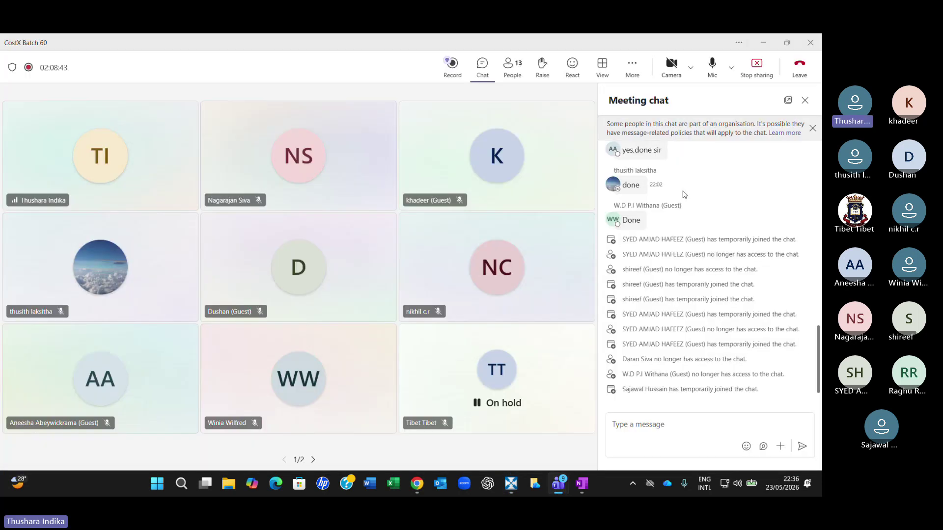
click(713, 66)
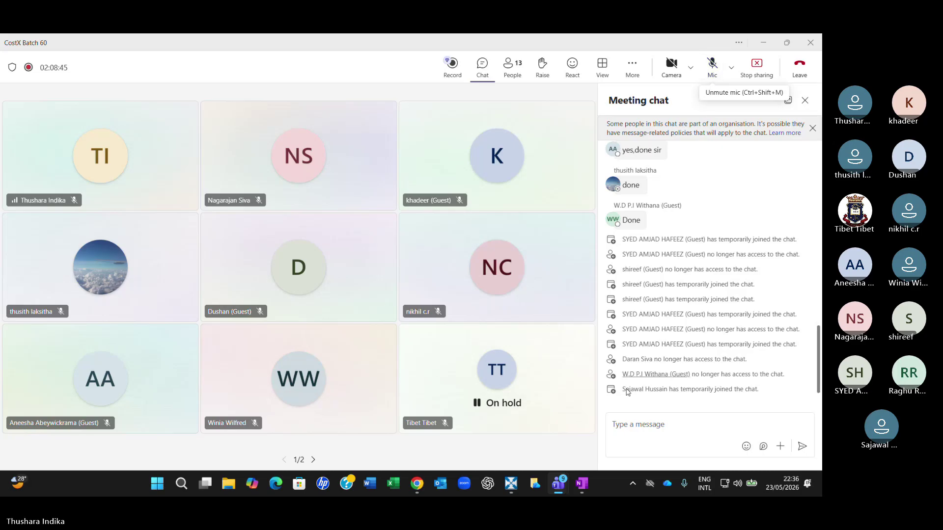
click(511, 486)
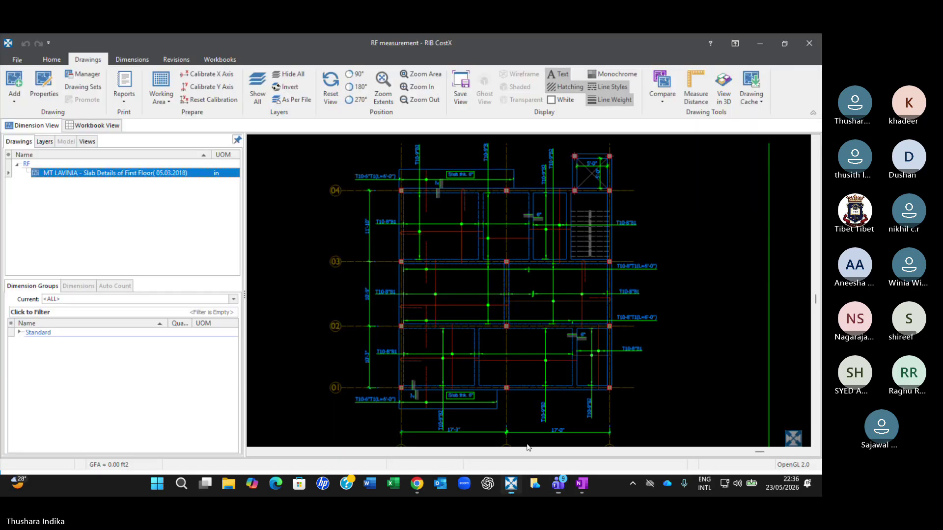
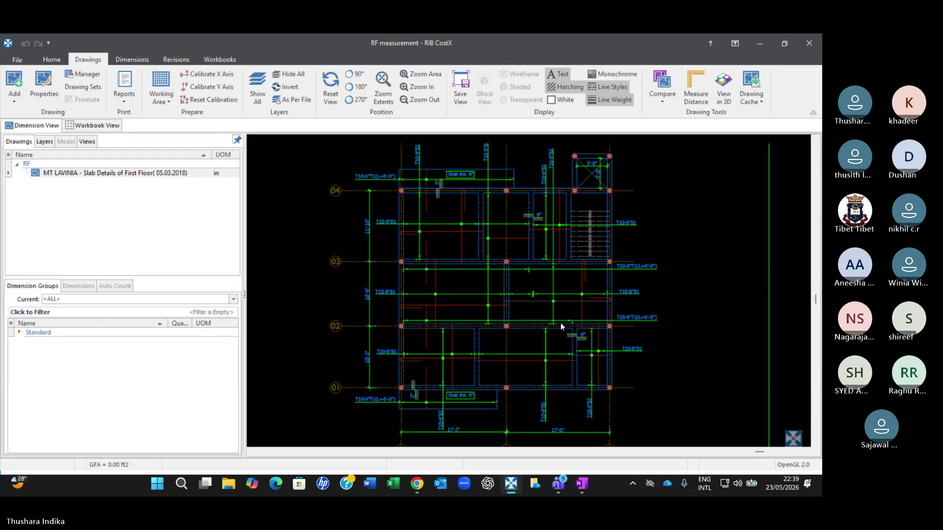
- Unmute the microphone in the CostX Batch 60 Teams meeting and switch back to the slab drawing in RIB CostX
mouse_move(556, 485)
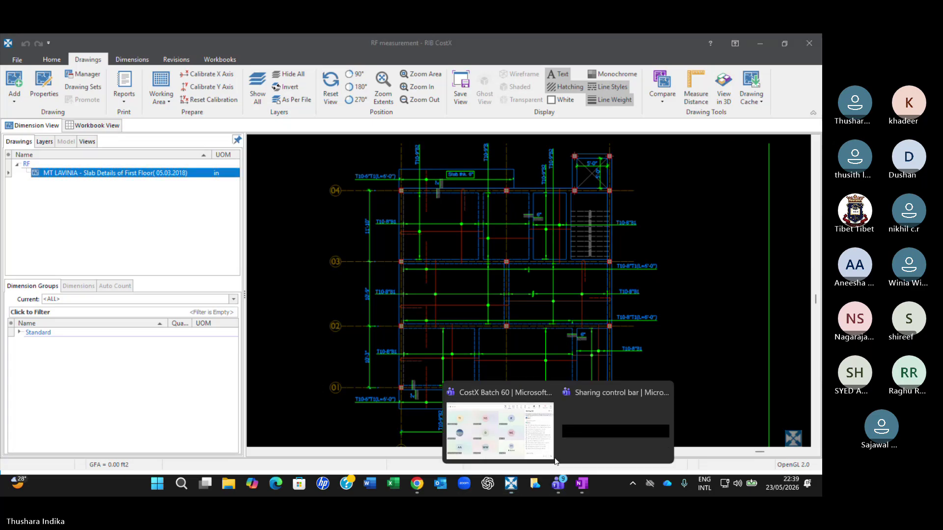
click(496, 437)
click(712, 64)
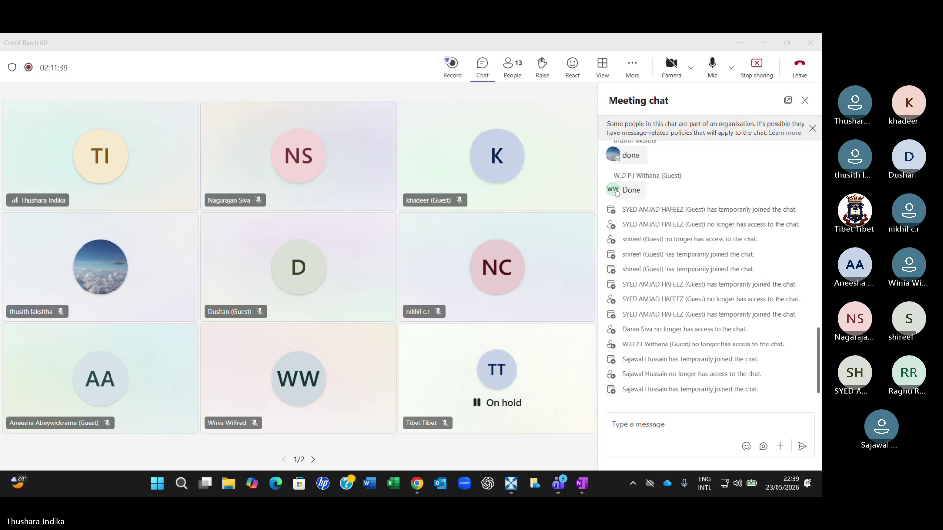
click(512, 484)
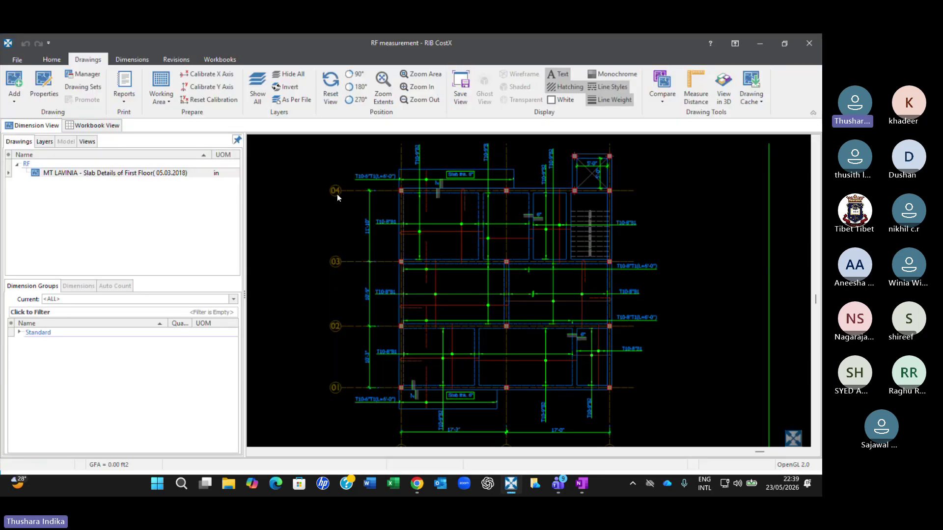
- Examine the first floor slab plan's grid lines down to the dimension between grids A and B
scroll(370, 224, up, 2)
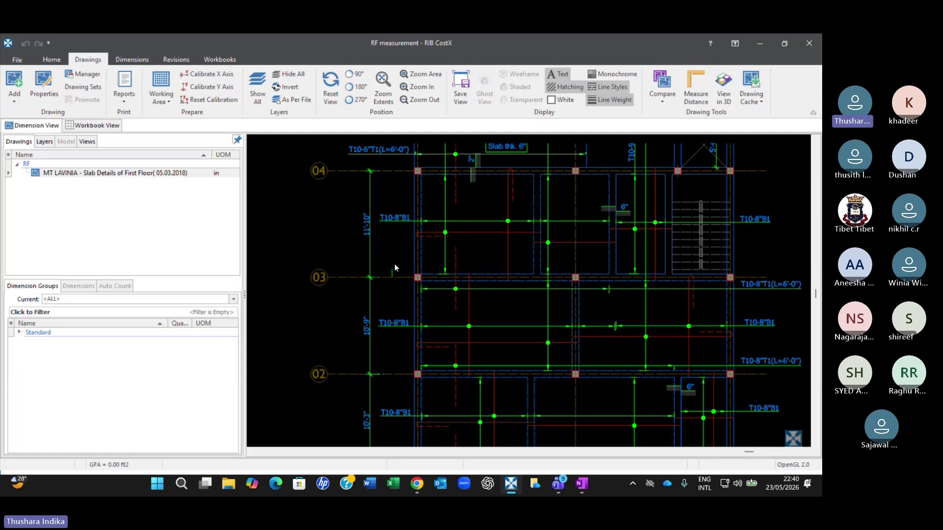
scroll(394, 267, down, 2)
middle_drag(437, 328, 438, 315)
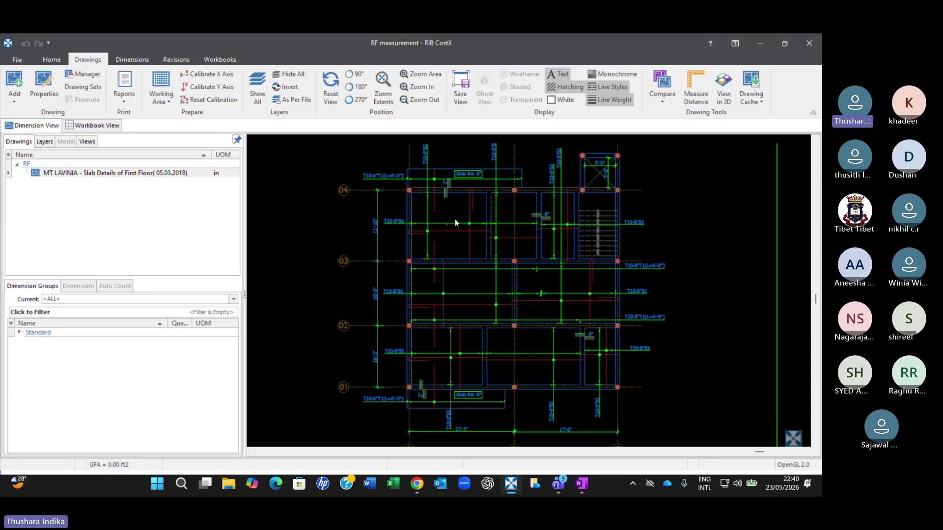
middle_drag(463, 194, 453, 277)
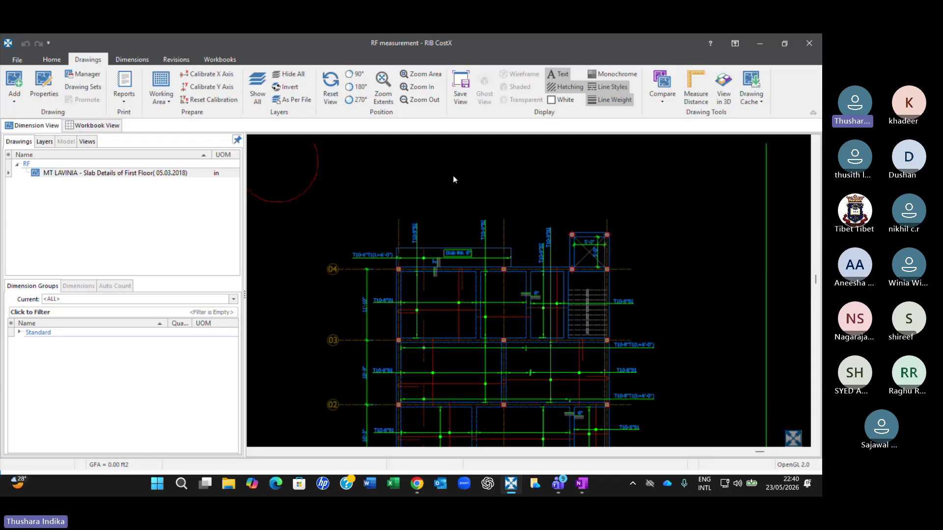
scroll(438, 386, down, 1)
middle_drag(437, 382, 438, 213)
scroll(447, 280, up, 4)
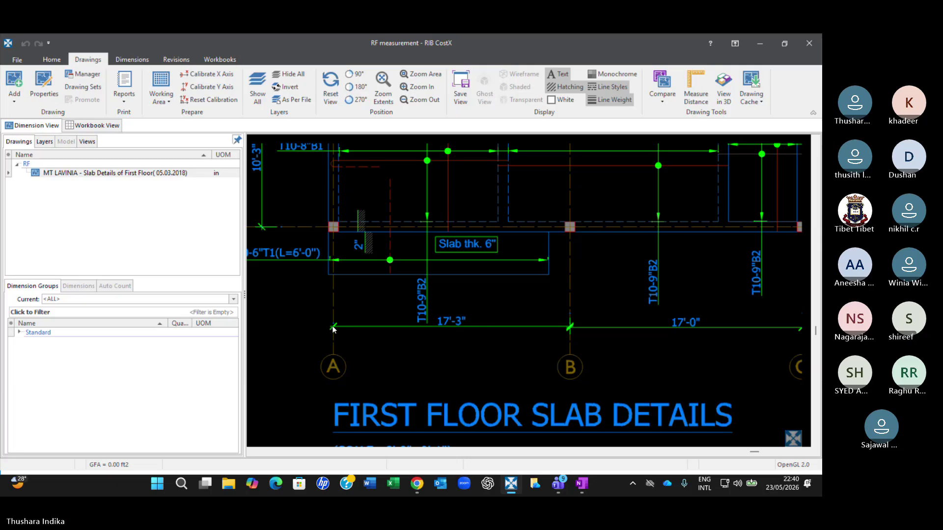
click(209, 75)
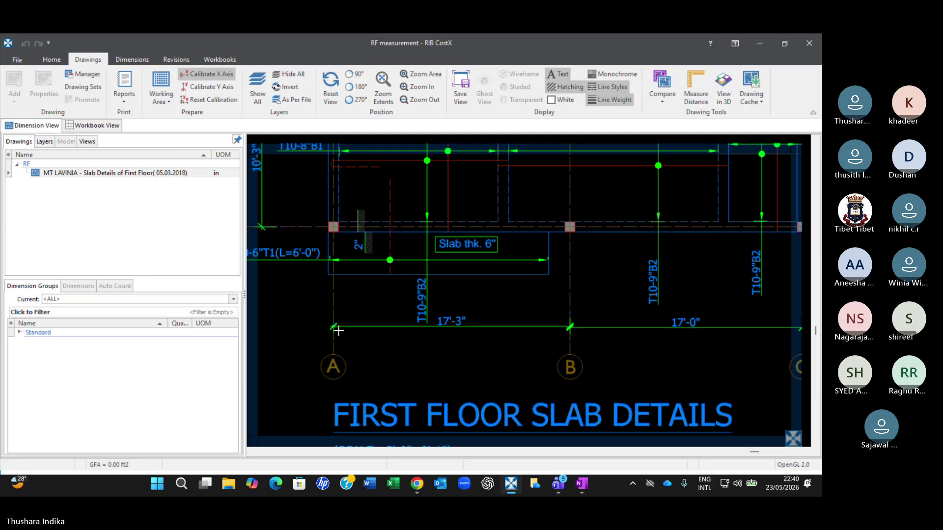
click(569, 326)
key(Escape)
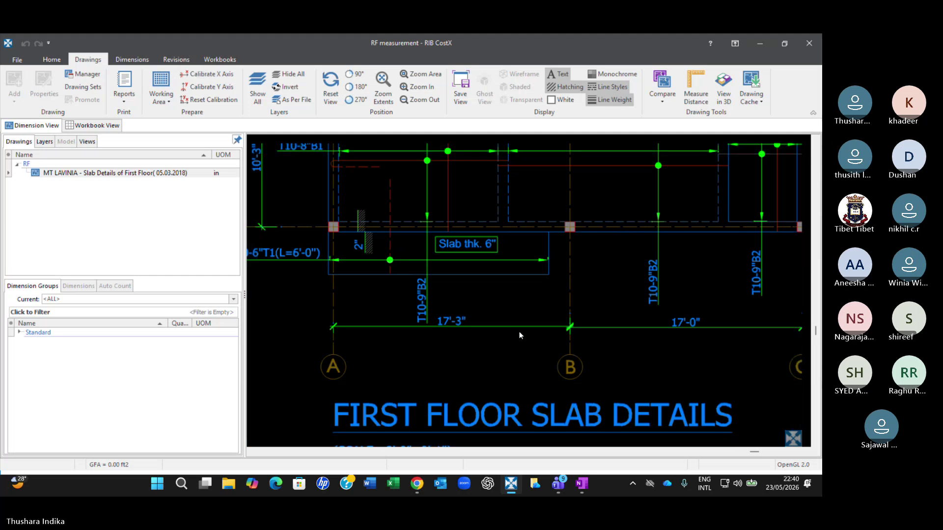
scroll(413, 374, up, 3)
scroll(438, 330, down, 2)
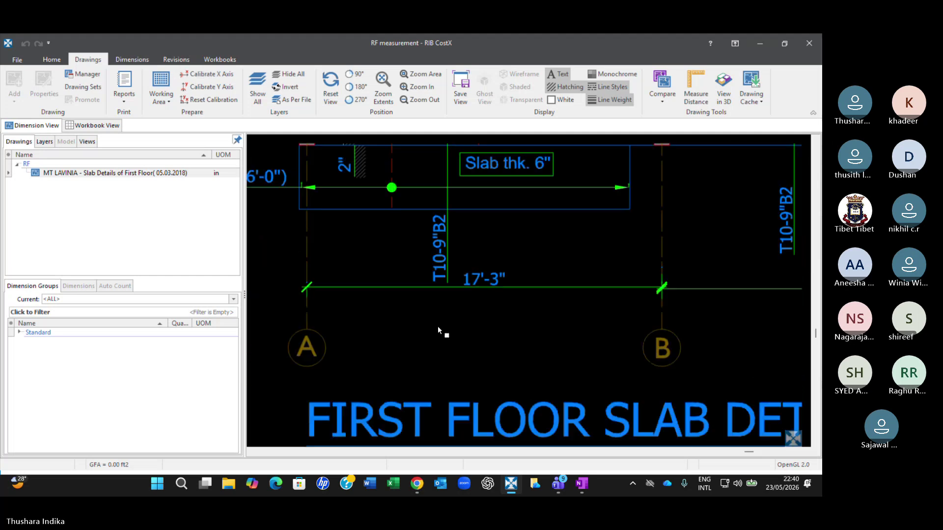
- Start an X axis calibration and pick both ends of the 17'-3" dimension between grids A and B
click(206, 73)
click(126, 173)
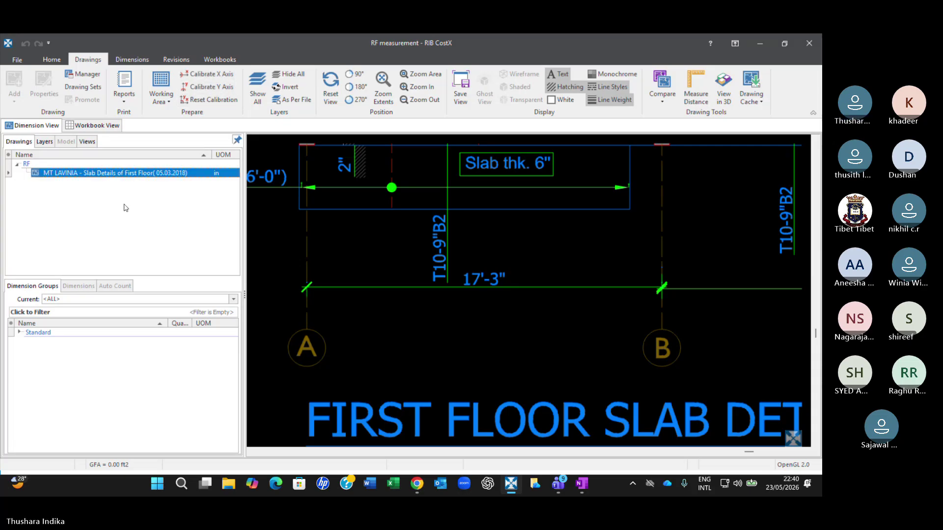
click(213, 78)
click(205, 76)
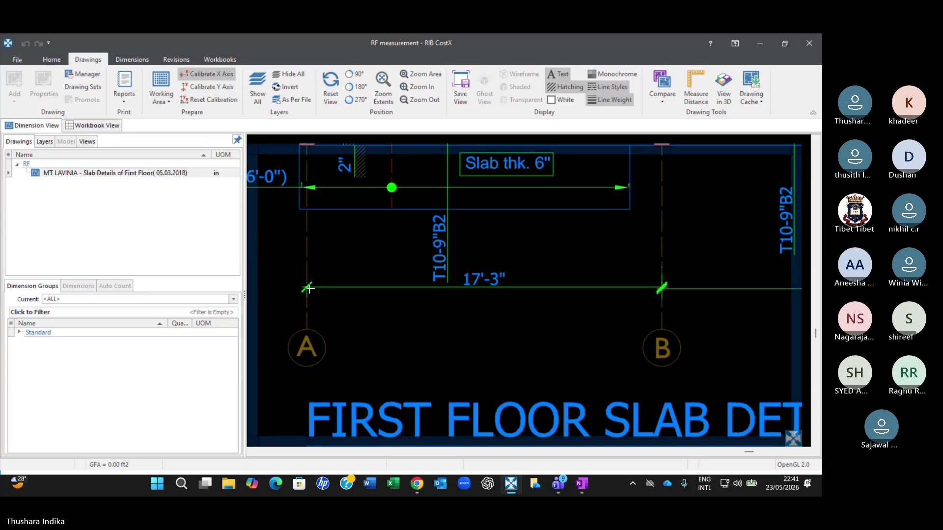
click(308, 289)
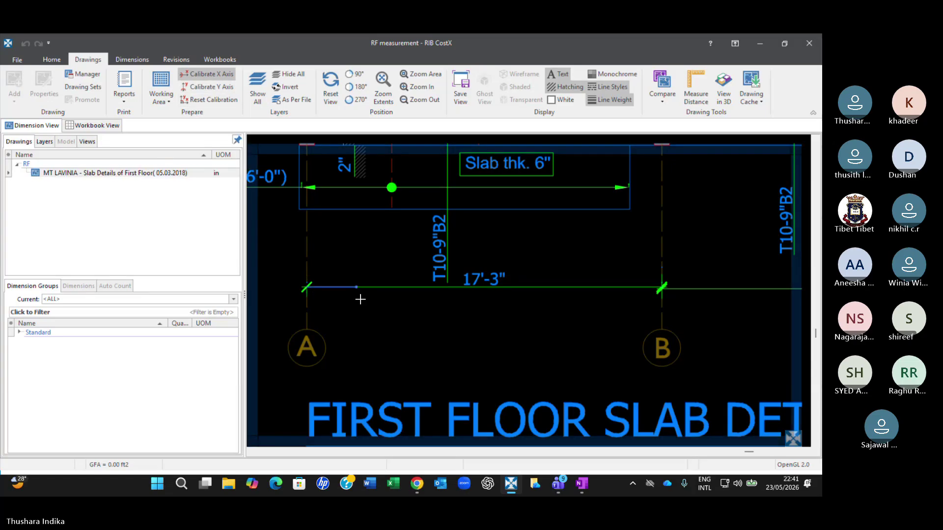
click(666, 298)
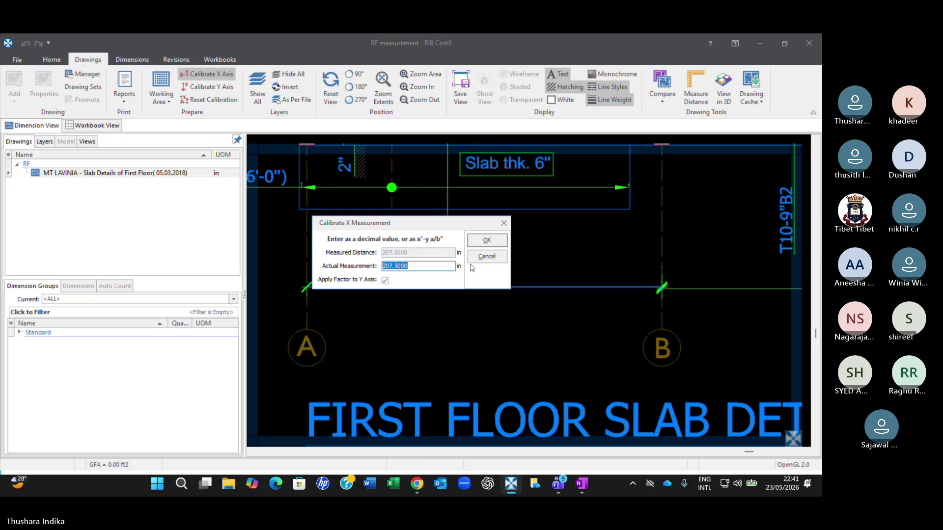
- Set the X calibration's actual measurement to 207 in, with the factor also applied to the Y axis
drag(418, 227, 445, 314)
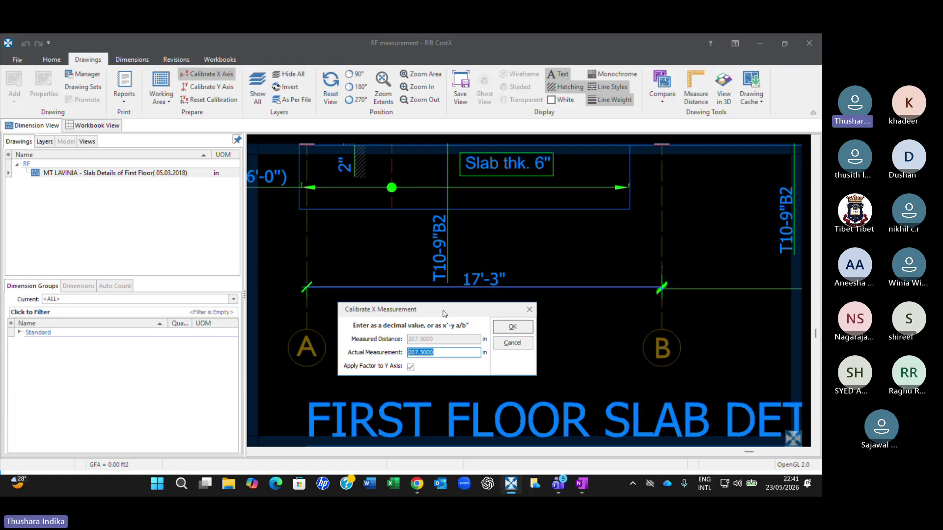
click(453, 353)
key(BackSpace)
key(BackSpace)
key(BackSpace)
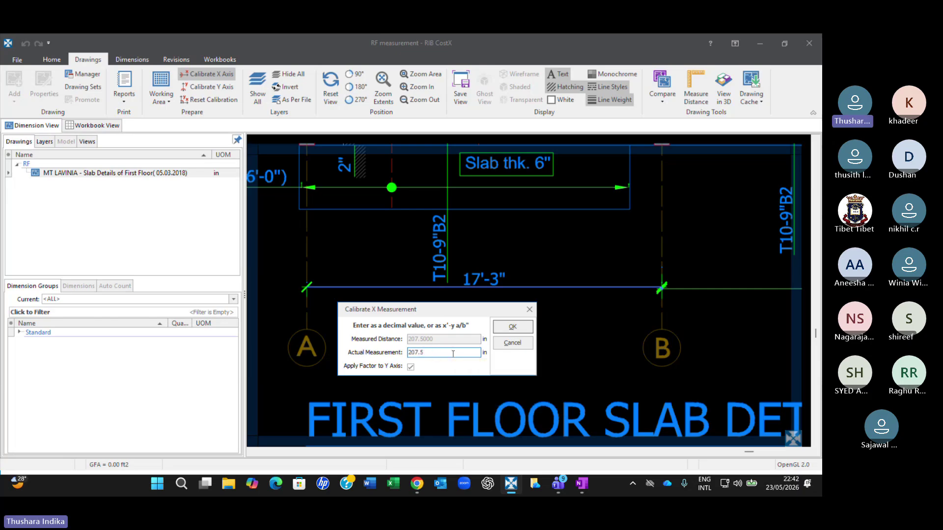
key(BackSpace)
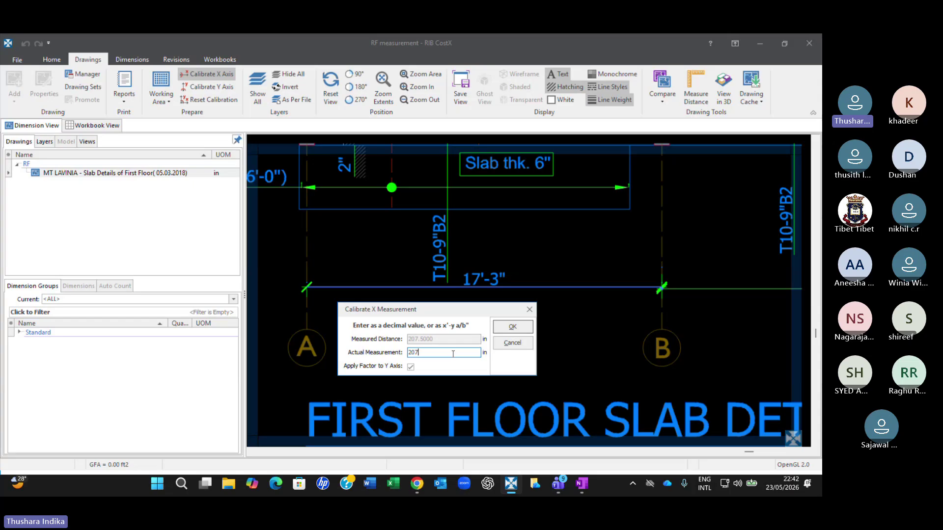
click(511, 328)
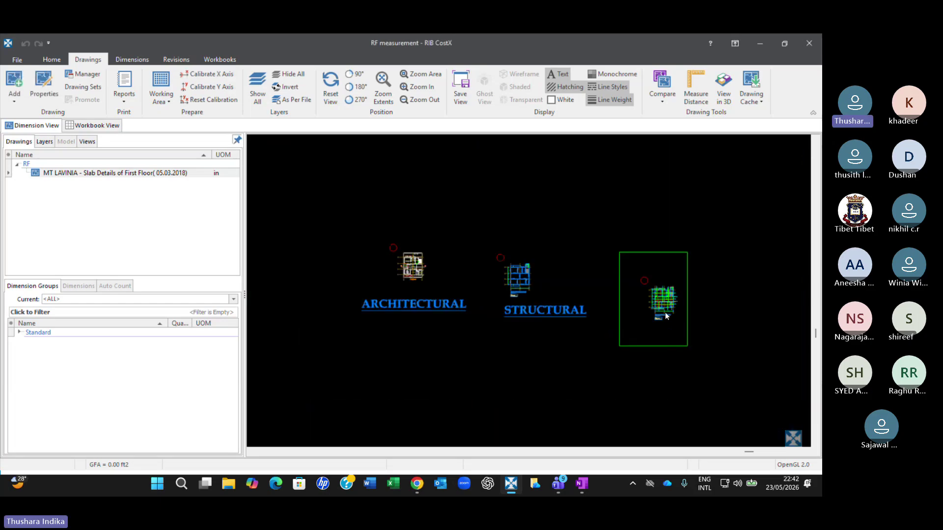
- Try to calibrate the Y axis near the 10'-3" dimension between grids 01 and 02
scroll(674, 305, up, 3)
scroll(674, 305, up, 5)
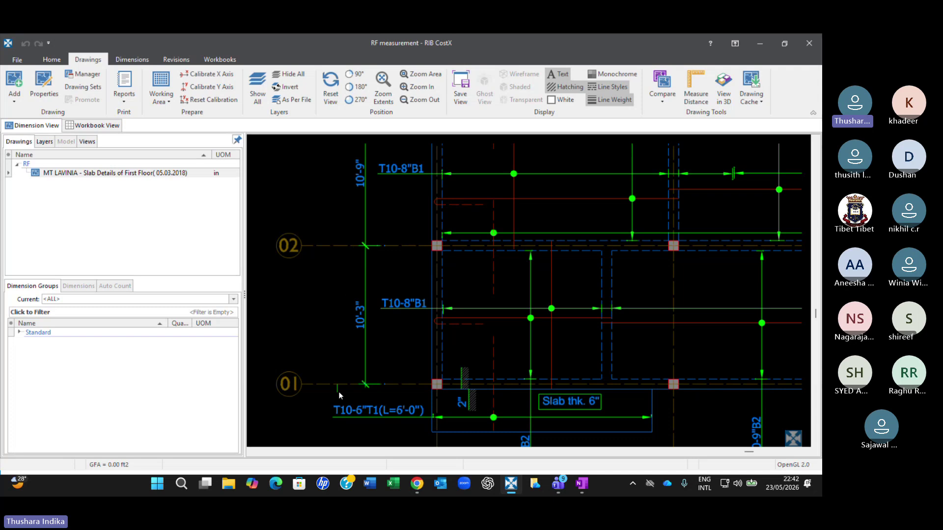
click(219, 85)
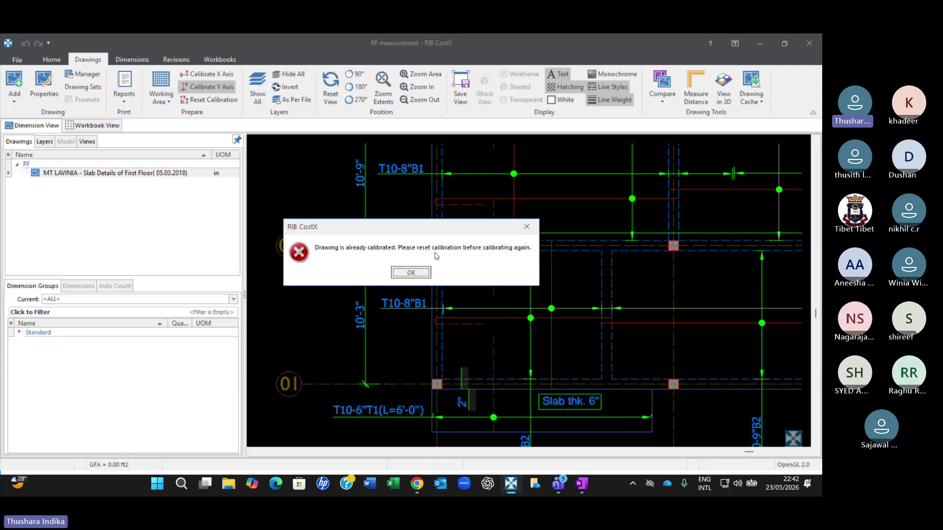
click(527, 227)
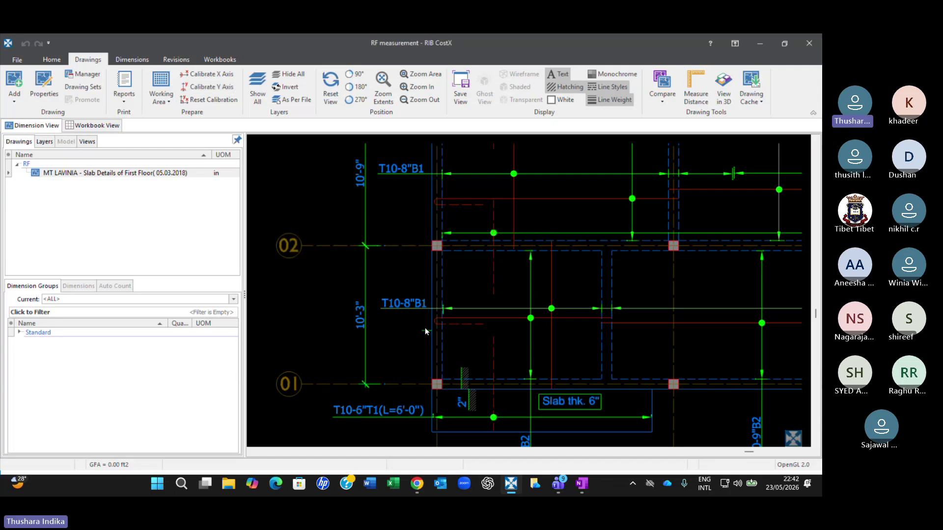
click(696, 96)
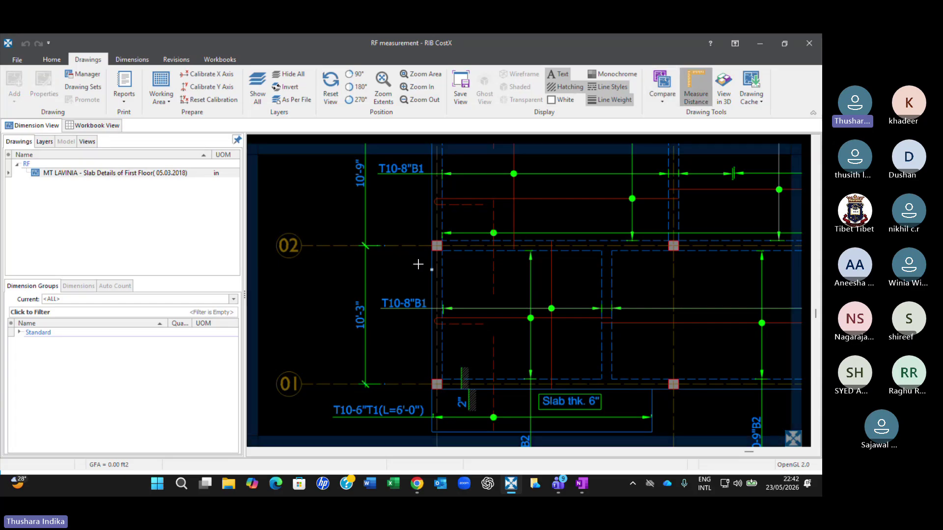
click(366, 247)
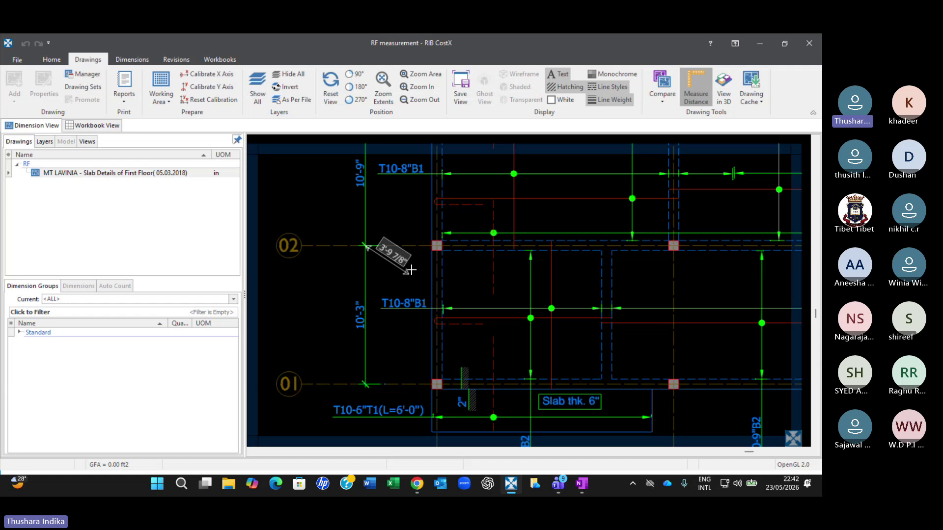
key(Escape)
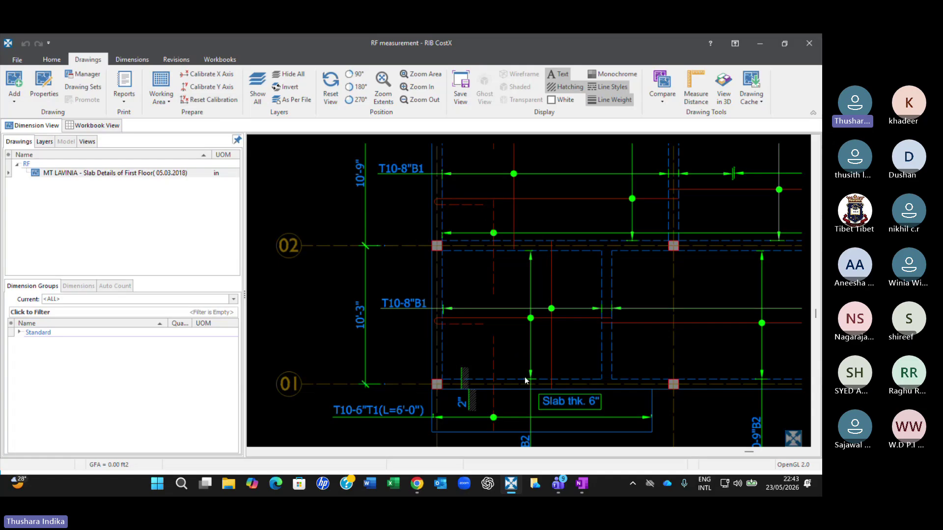
- Measure the distance between grids A and B along their dimension line below the slab plan
middle_drag(525, 380, 481, 202)
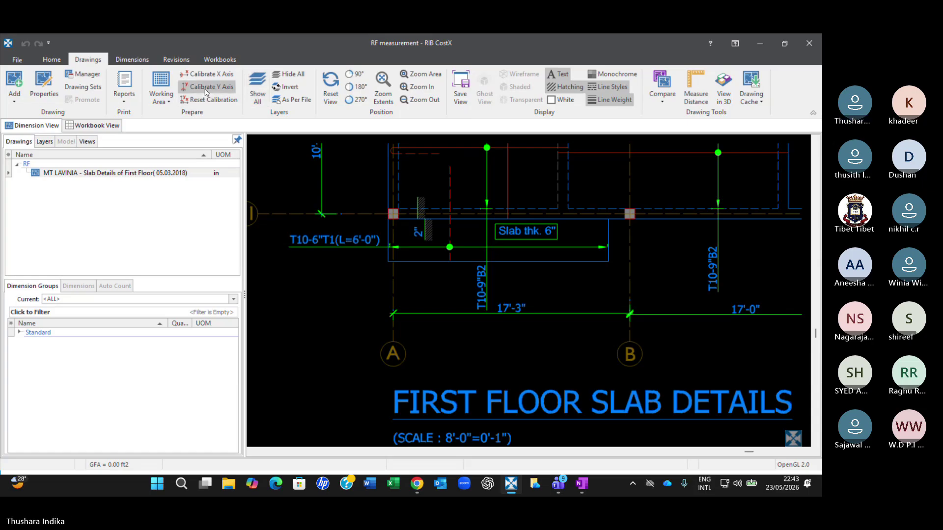
click(695, 96)
scroll(405, 339, up, 4)
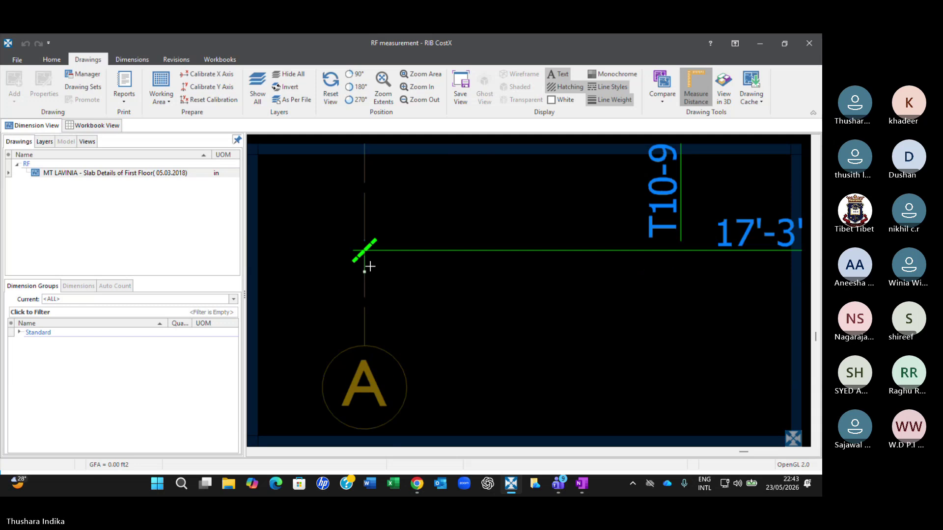
click(364, 250)
scroll(584, 297, down, 4)
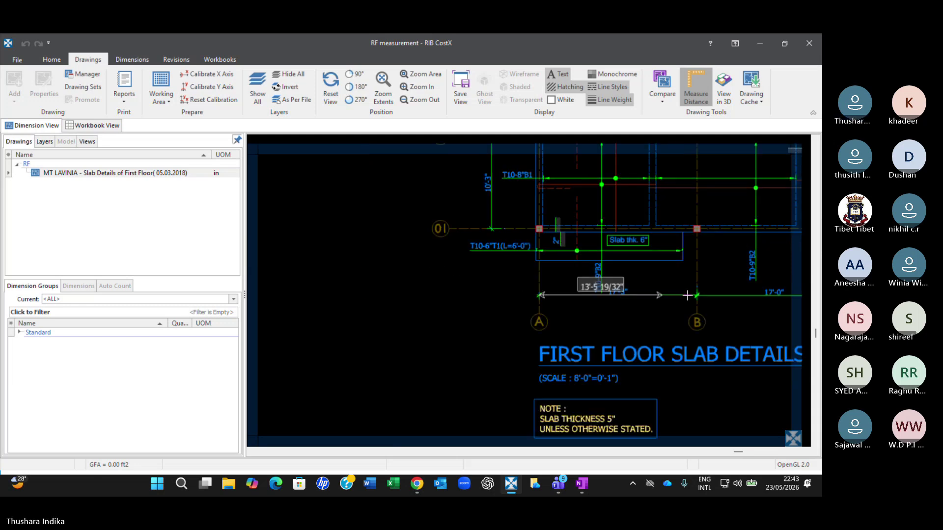
scroll(687, 295, up, 5)
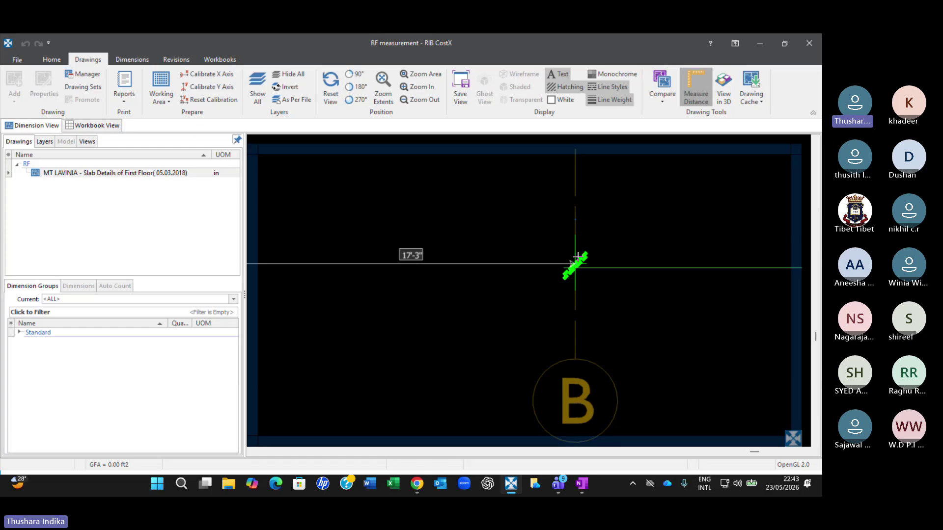
scroll(577, 256, down, 3)
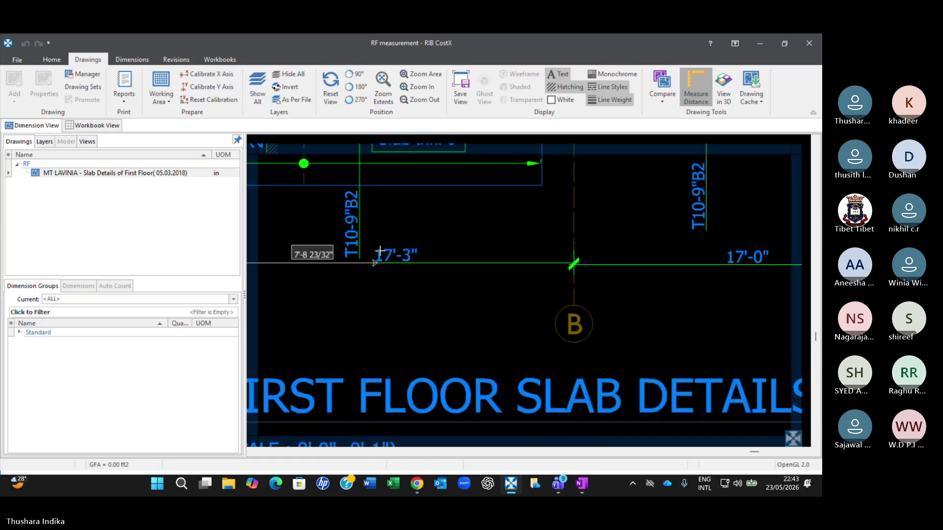
scroll(441, 284, down, 2)
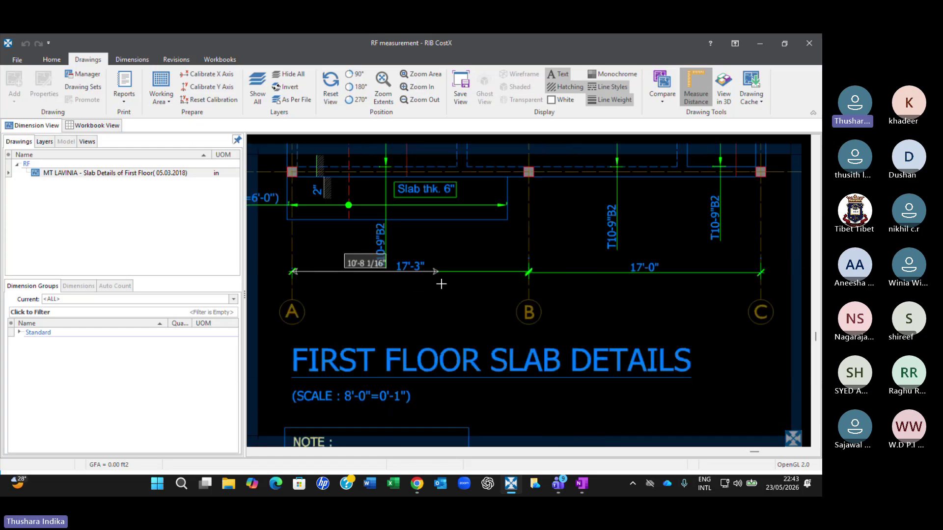
mouse_move(441, 284)
middle_down()
mouse_move(512, 289)
mouse_move(533, 261)
middle_up()
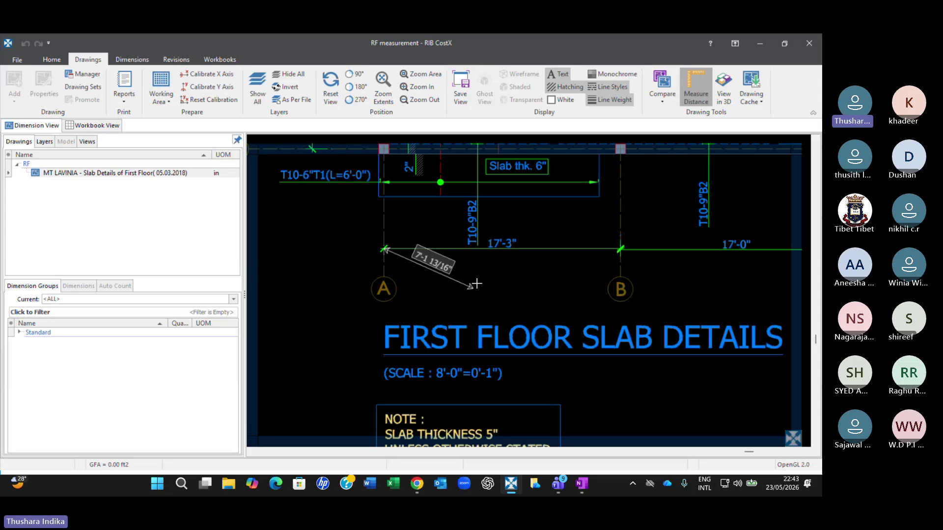
key(Escape)
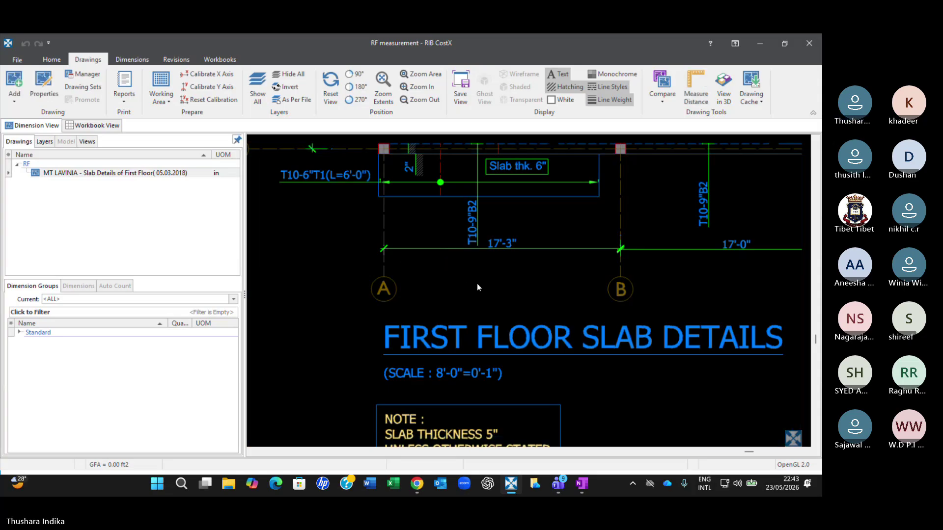
- Try to calibrate the X axis again, and reset the drawing's existing calibration
click(208, 75)
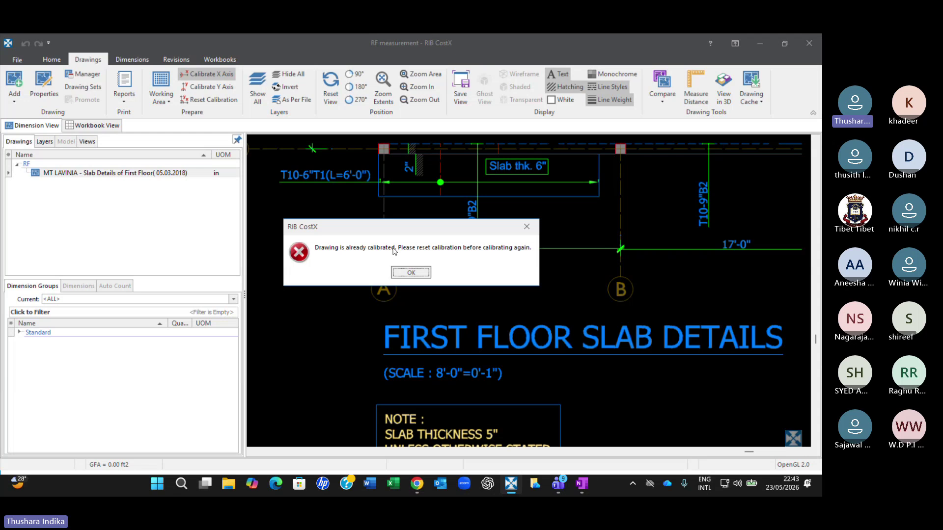
key(Return)
key(Home)
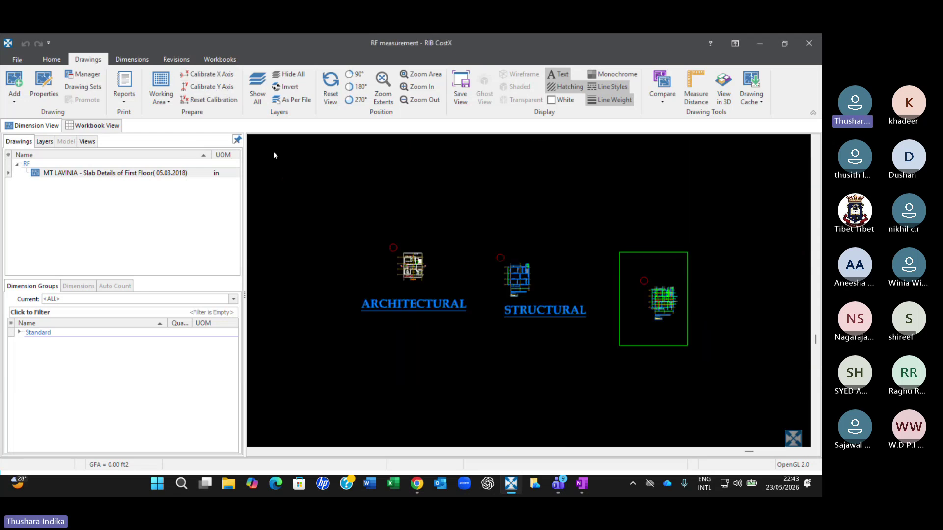
- Calibrate the X axis from grid A to grid B along the 17'-3" dimension line, accepting 207.5 in as the actual measurement
scroll(693, 299, up, 6)
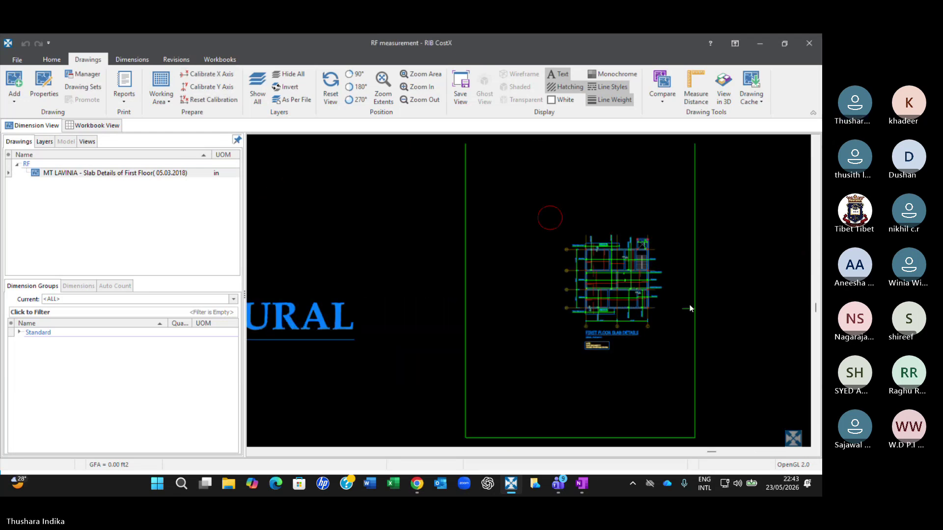
scroll(455, 349, up, 3)
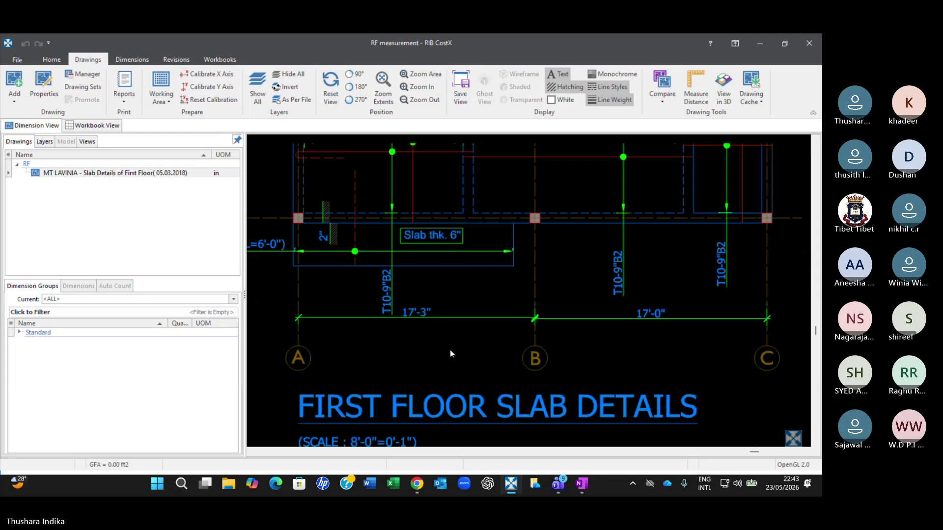
click(213, 78)
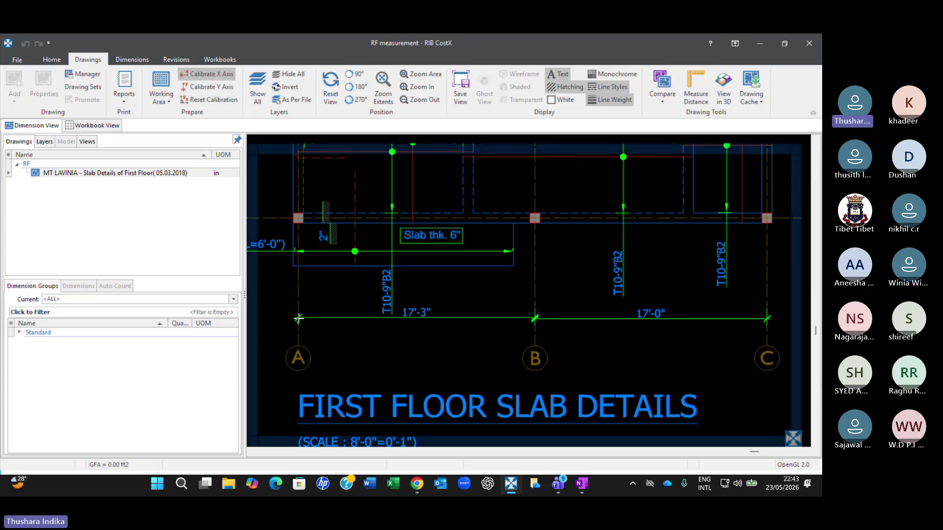
scroll(297, 320, up, 5)
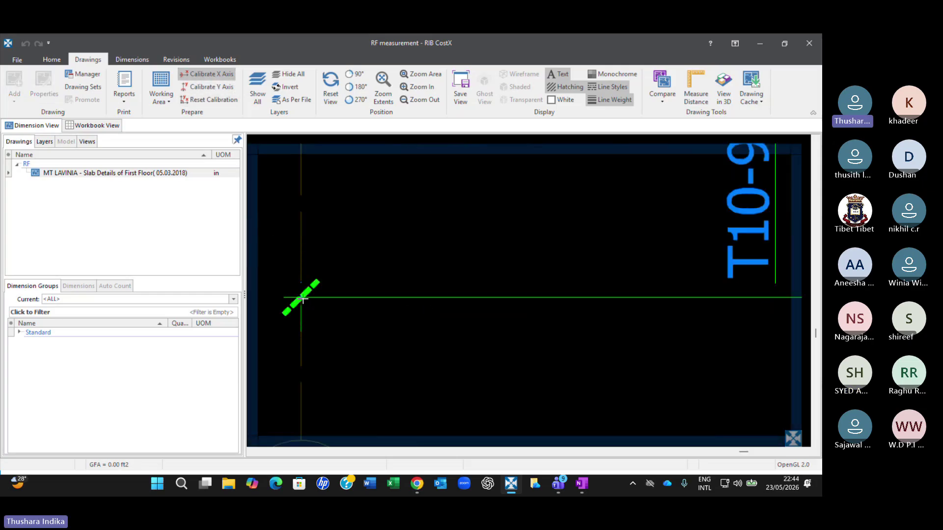
click(337, 305)
scroll(426, 316, down, 4)
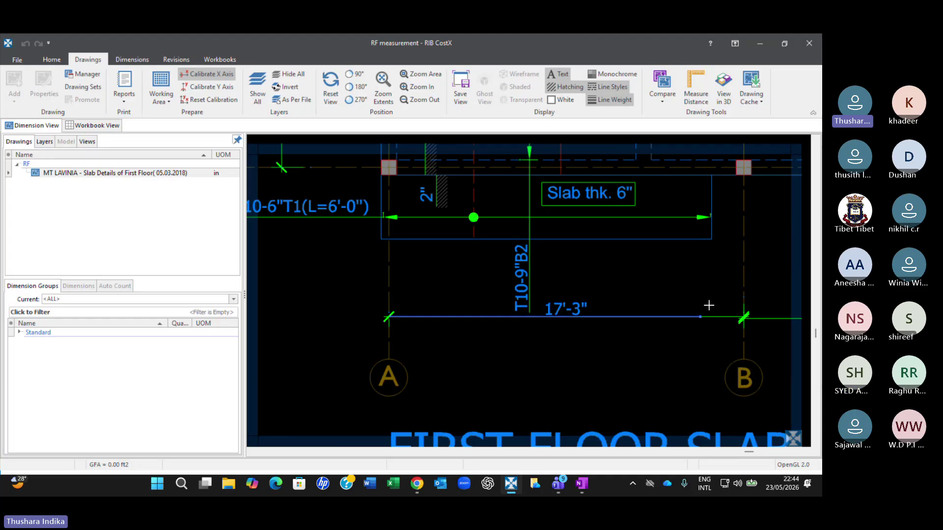
scroll(710, 308, up, 4)
scroll(760, 332, up, 2)
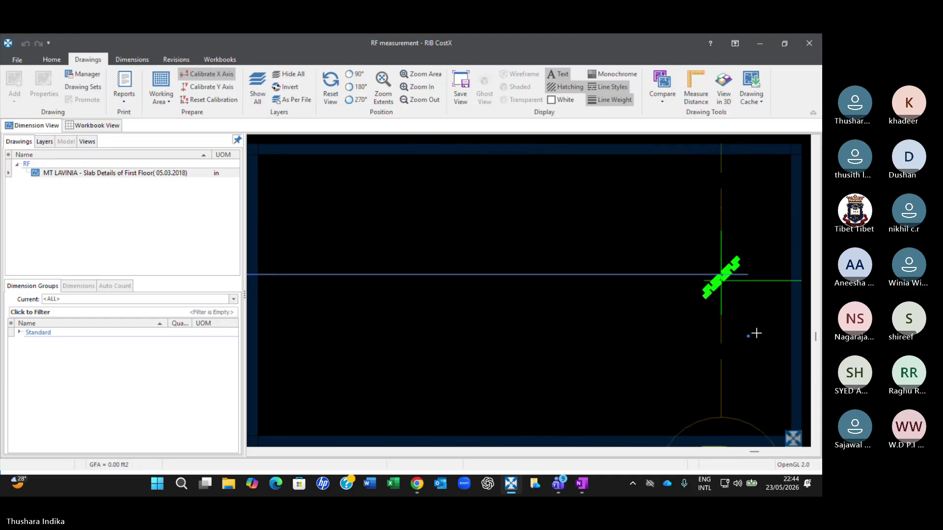
click(725, 271)
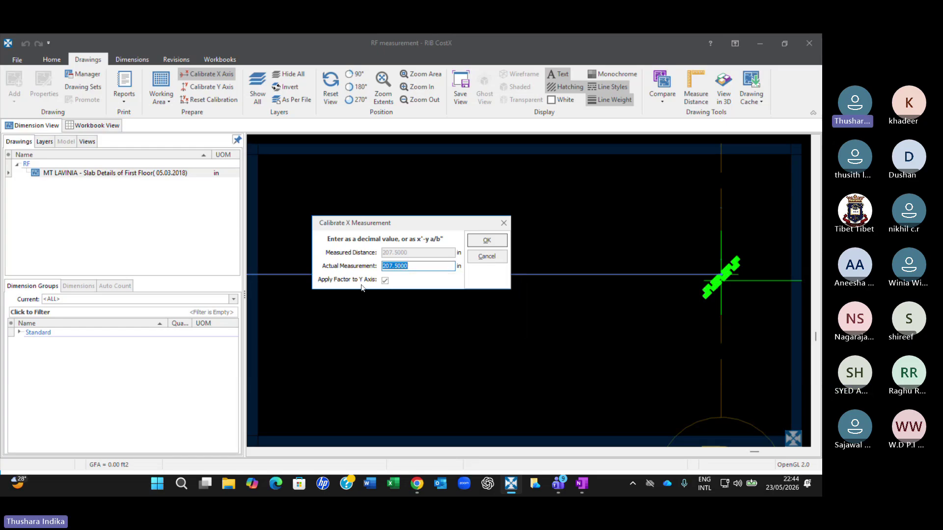
click(385, 280)
click(485, 240)
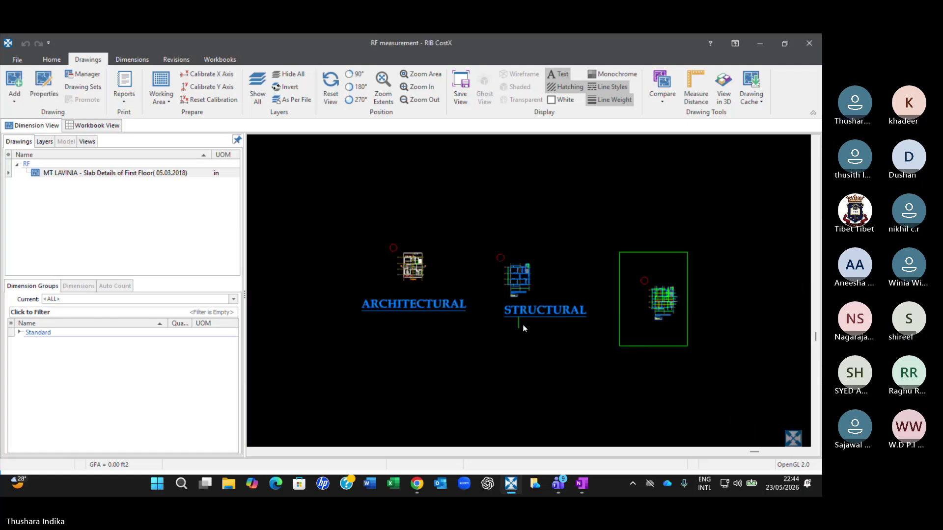
- Measure the distance from grid B to grid C along the 17'-0" dimension line below the slab plan
scroll(646, 321, up, 6)
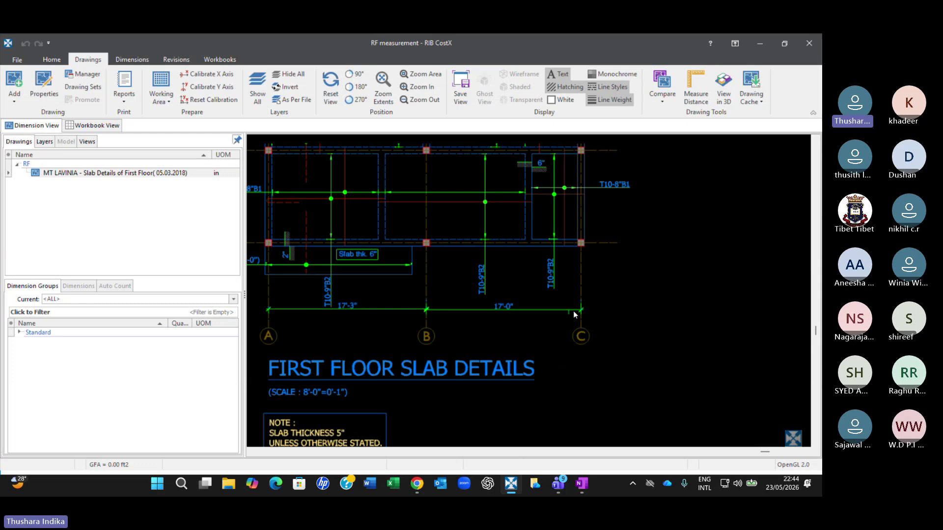
scroll(543, 325, up, 2)
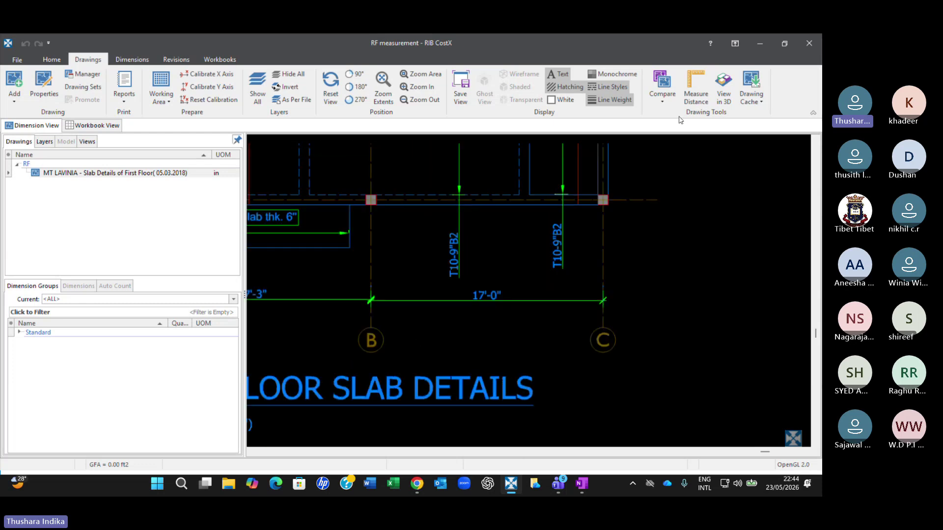
click(710, 98)
scroll(376, 309, up, 5)
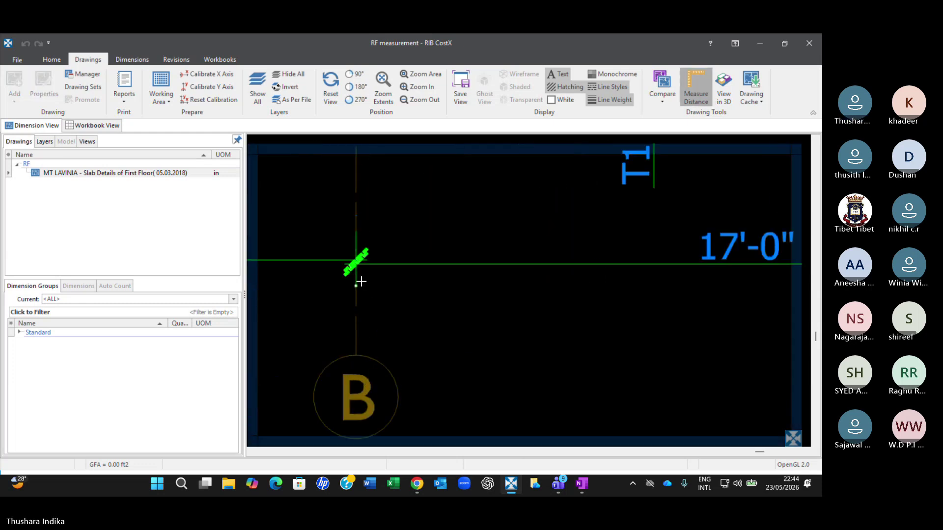
click(356, 259)
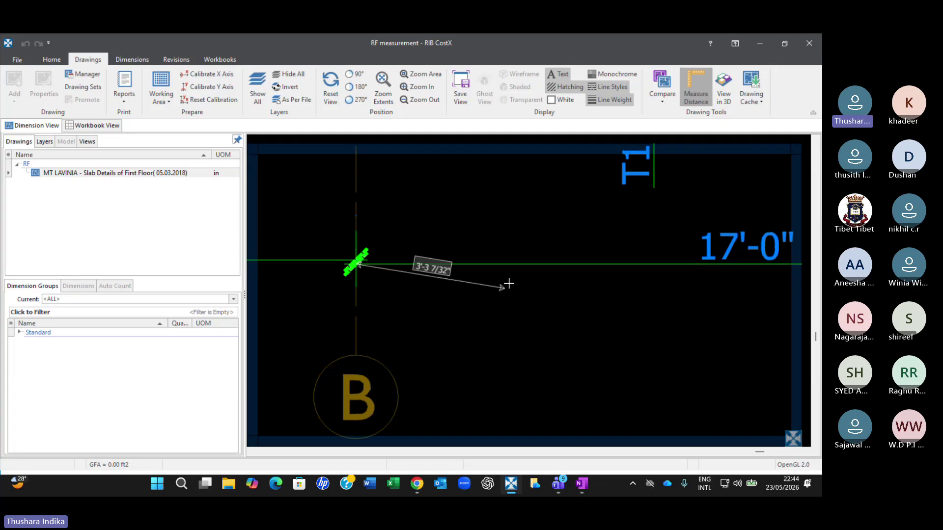
scroll(563, 313, down, 2)
scroll(803, 276, down, 2)
middle_drag(771, 289, 562, 345)
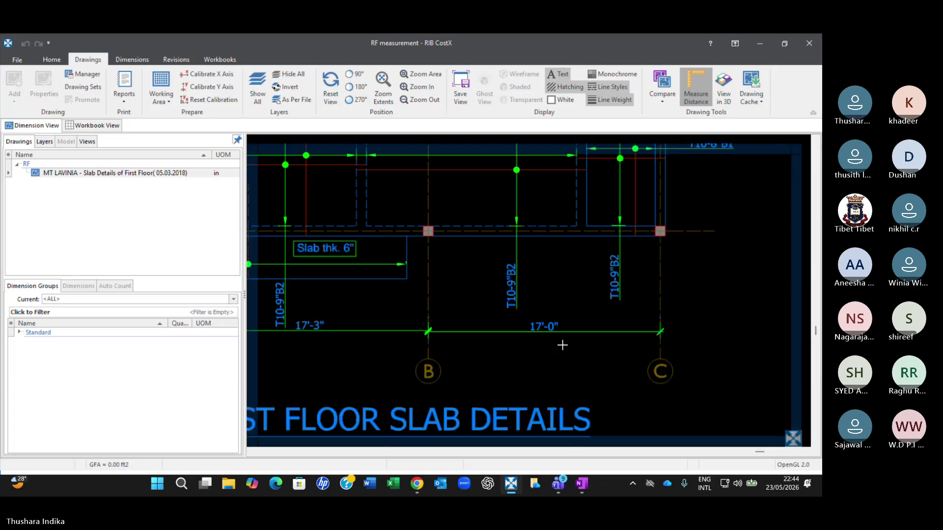
scroll(659, 342, up, 6)
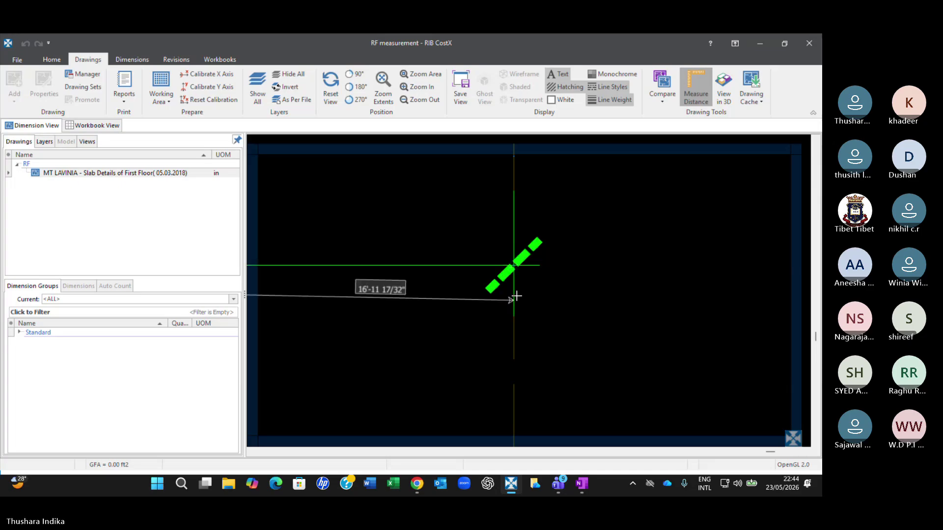
- Inspect the B–C measurement's start point at the dimension tick on grid B
middle_drag(392, 336, 606, 326)
scroll(334, 359, down, 1)
middle_drag(334, 360, 636, 314)
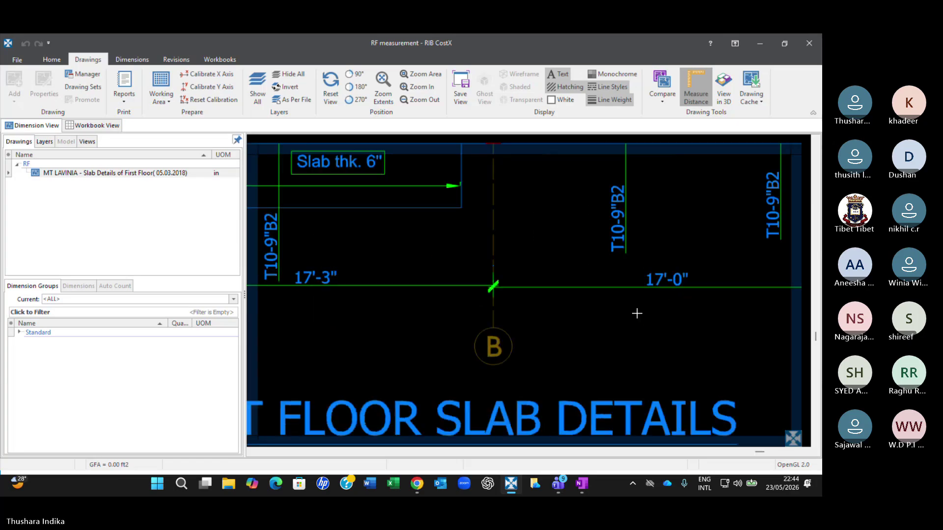
scroll(484, 270, up, 4)
scroll(680, 373, up, 4)
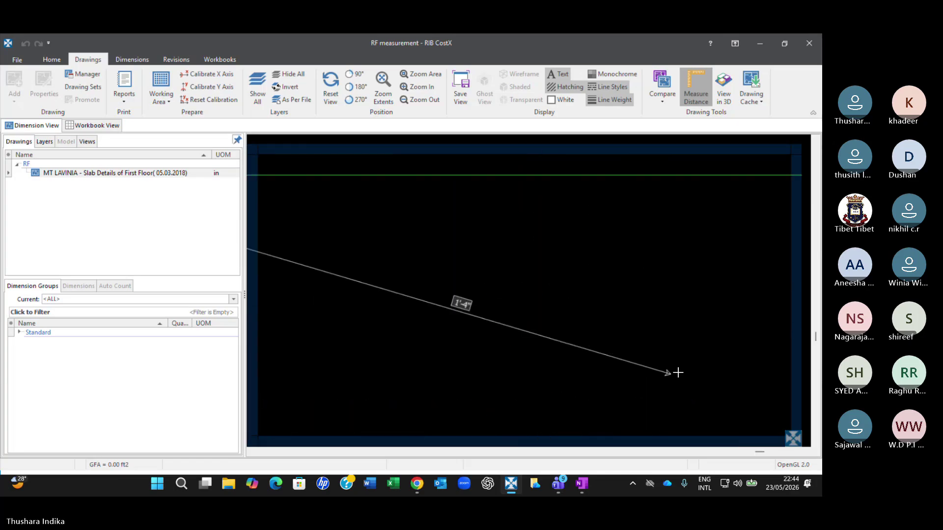
scroll(572, 326, down, 2)
scroll(556, 323, down, 2)
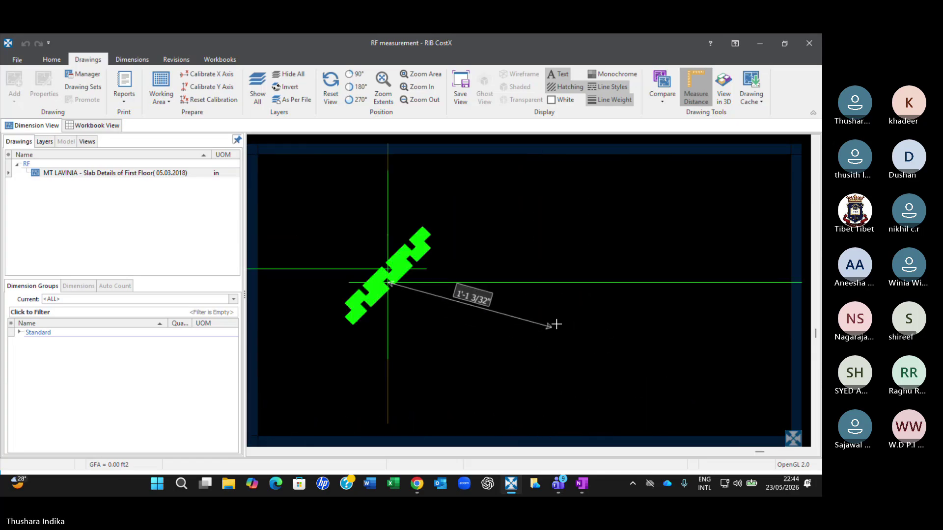
- Carry the measurement from grid B to the dimension tick at grid C, check the distance, and end measuring
scroll(555, 321, down, 2)
scroll(678, 320, down, 5)
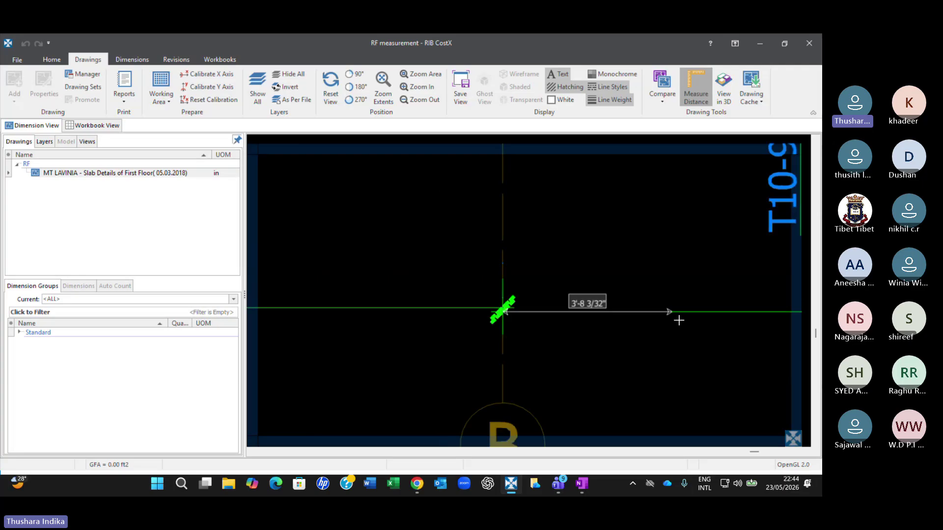
mouse_move(736, 349)
middle_down()
mouse_move(568, 378)
mouse_move(426, 381)
middle_up()
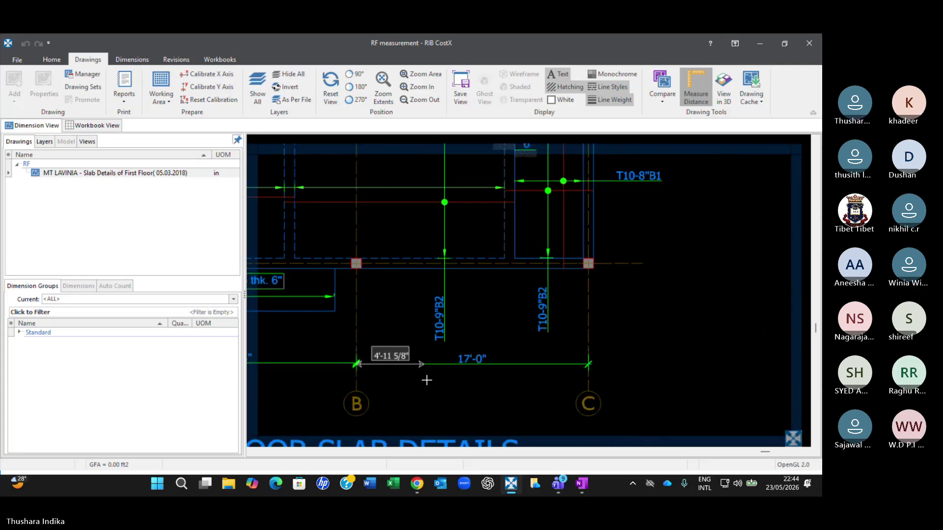
scroll(565, 380, up, 5)
scroll(574, 373, up, 2)
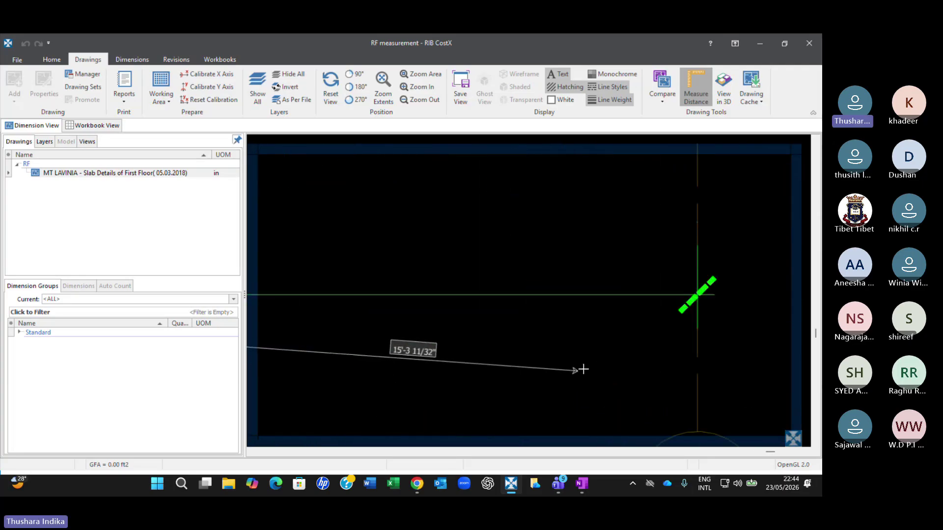
scroll(747, 252, up, 2)
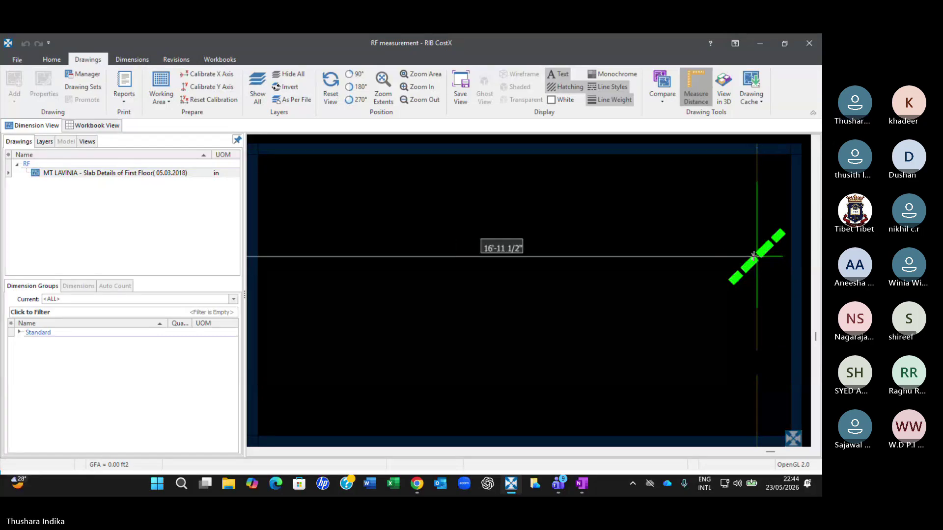
scroll(591, 303, down, 5)
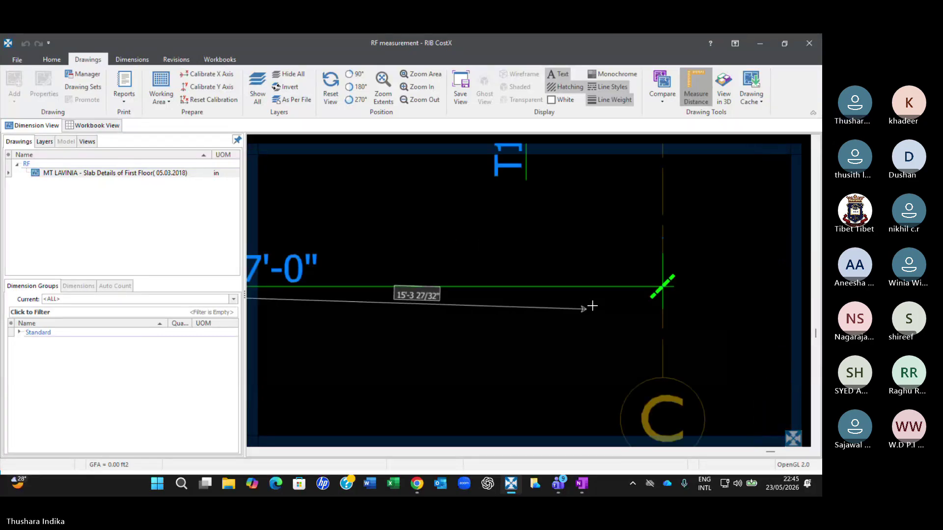
key(Escape)
- Measure the distance from grid A to grid B between the ticks of the 17'-3" dimension line
scroll(556, 329, down, 2)
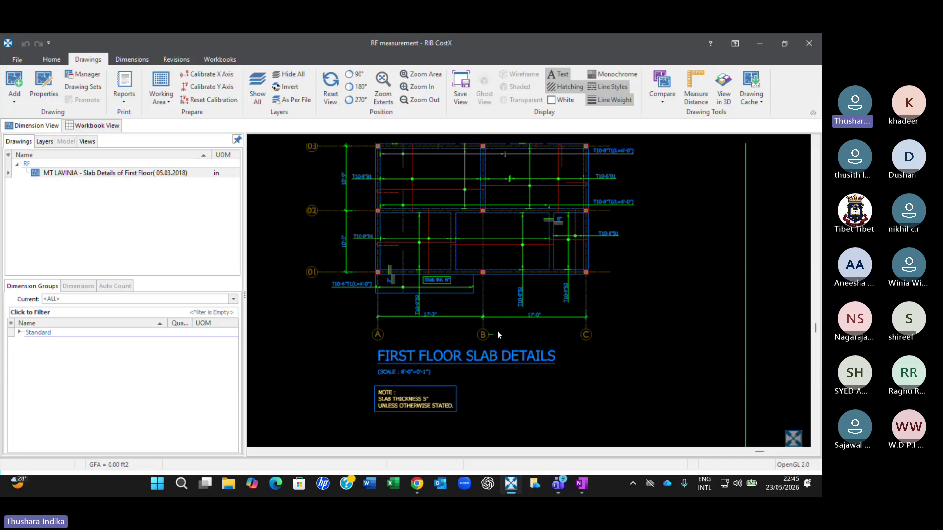
scroll(497, 331, up, 2)
scroll(497, 331, up, 3)
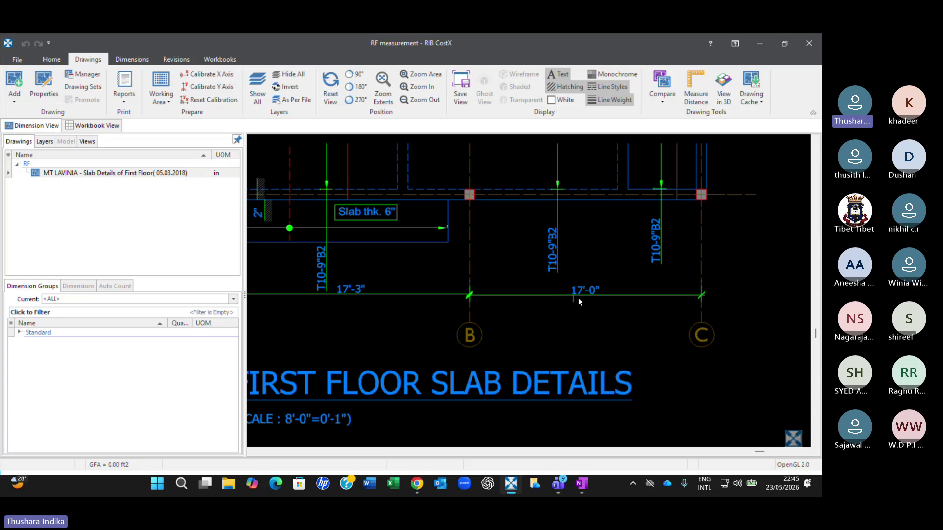
middle_drag(368, 331, 512, 335)
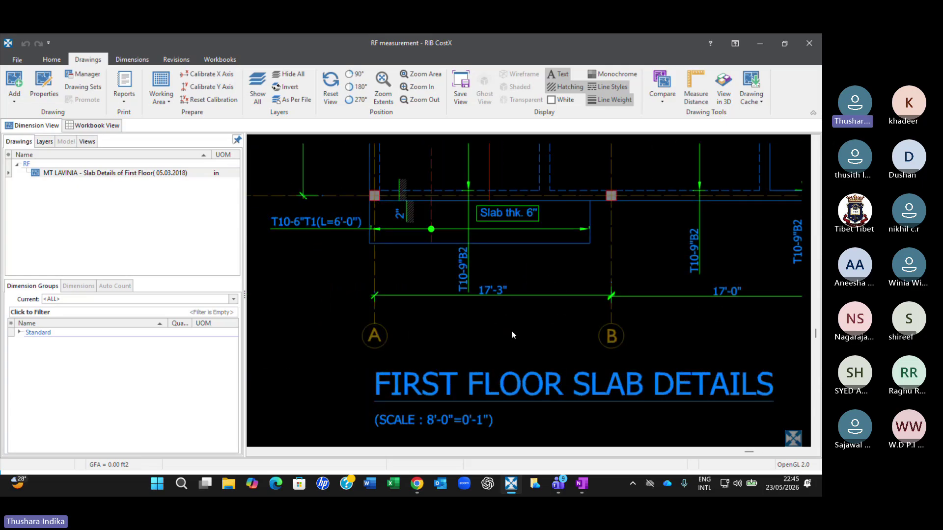
click(696, 89)
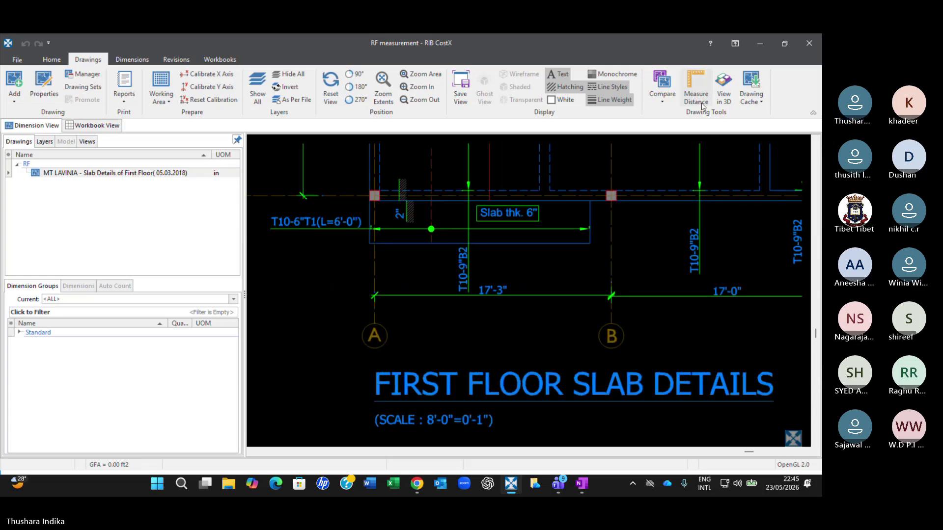
scroll(437, 320, up, 4)
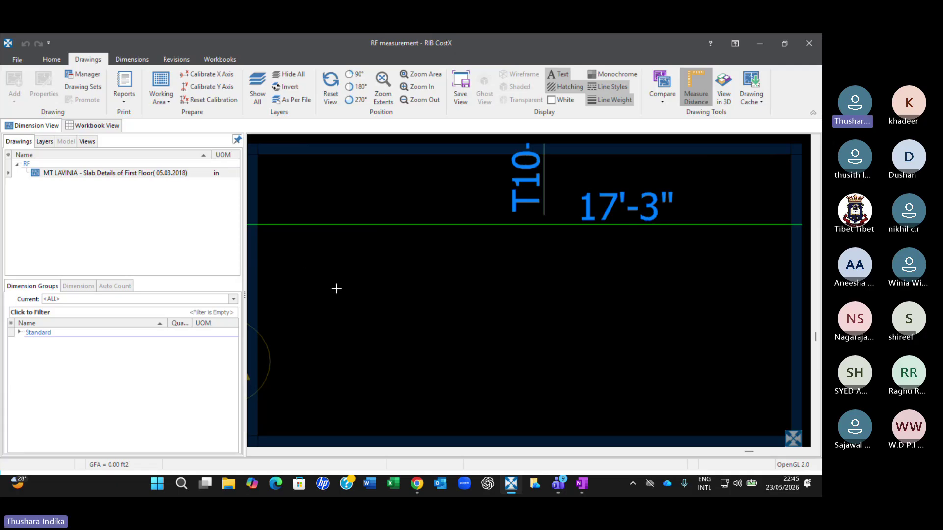
middle_drag(334, 288, 616, 367)
scroll(513, 306, up, 5)
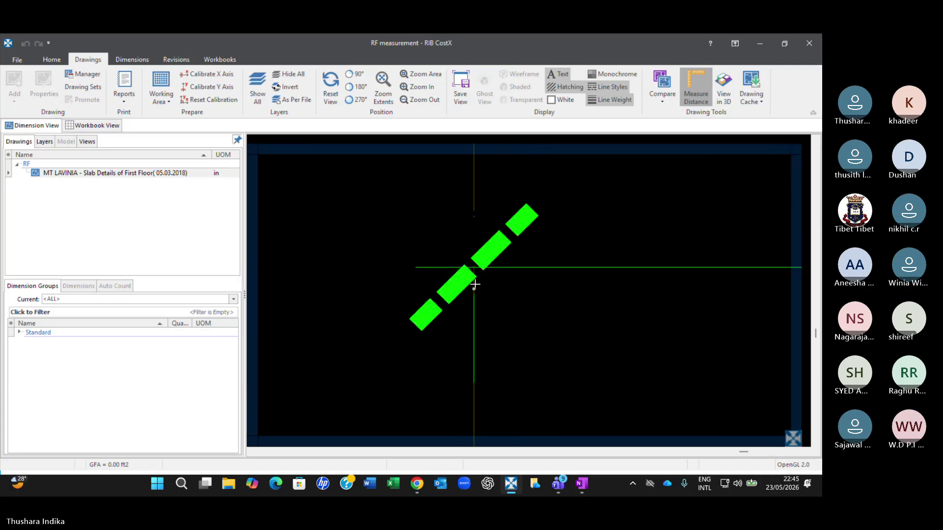
click(475, 267)
scroll(622, 317, down, 5)
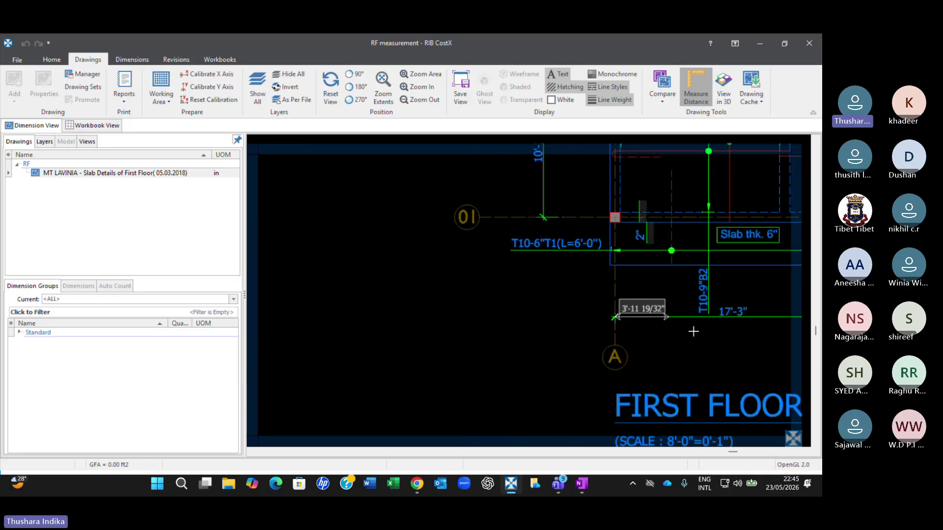
middle_drag(705, 334, 345, 336)
scroll(446, 344, up, 3)
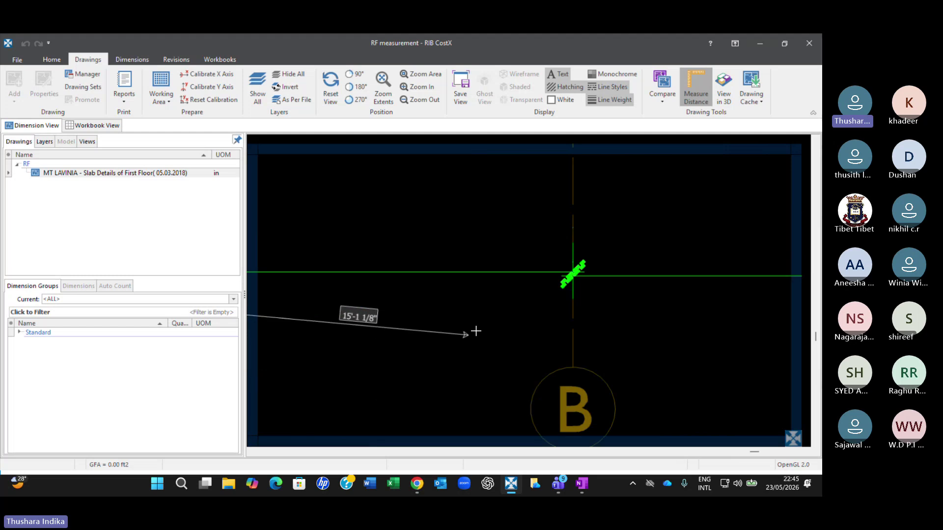
scroll(567, 270, up, 4)
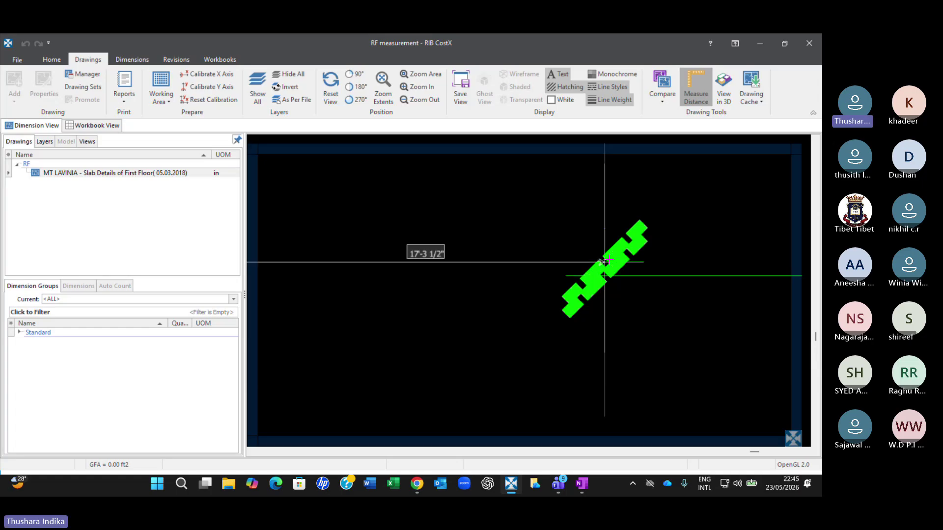
scroll(608, 261, down, 6)
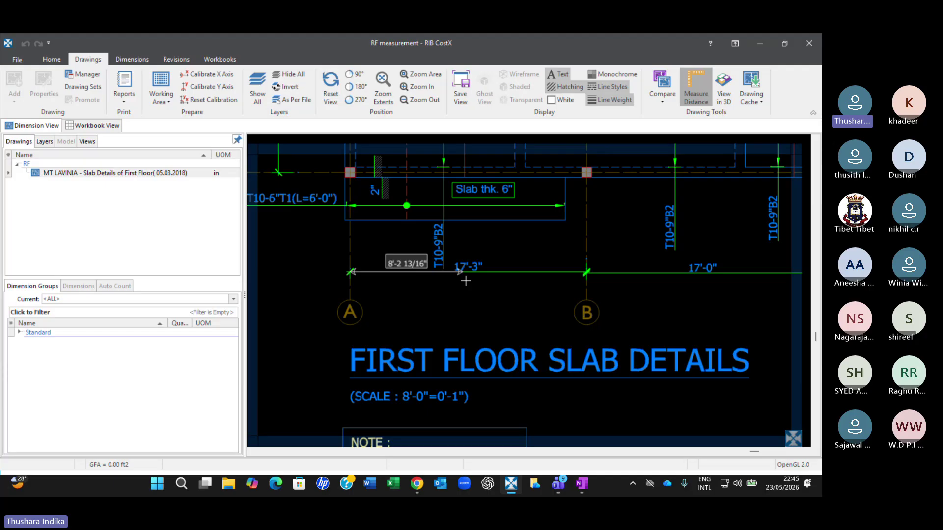
- Reset the calibration of the first floor slab details drawing
click(207, 100)
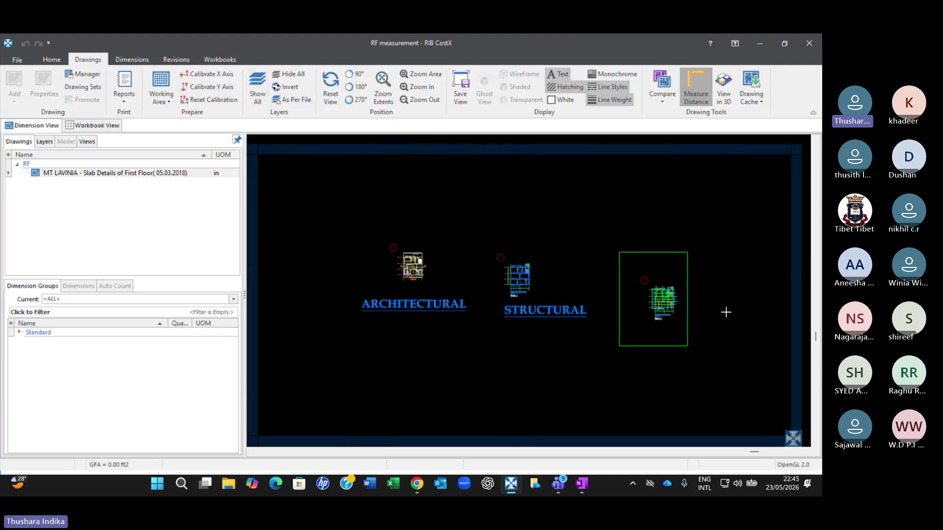
scroll(662, 323, up, 4)
scroll(541, 319, up, 4)
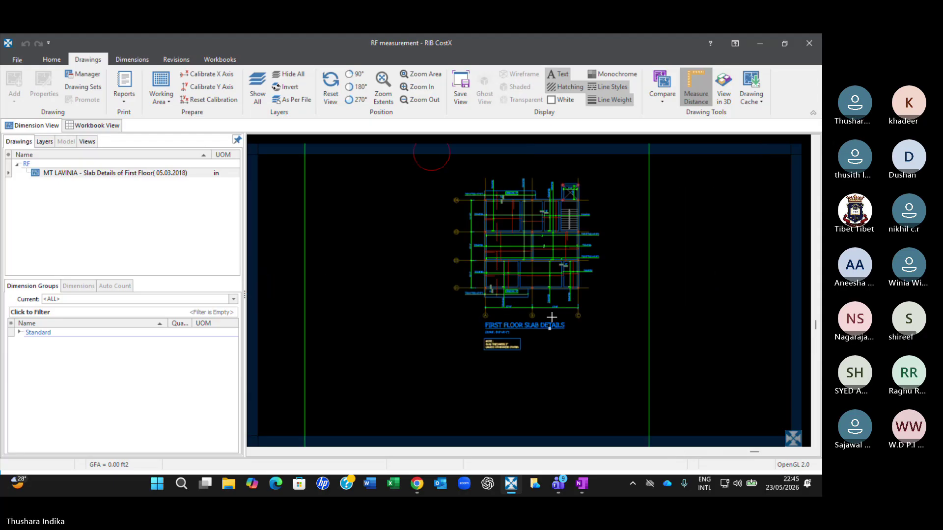
scroll(496, 301, up, 2)
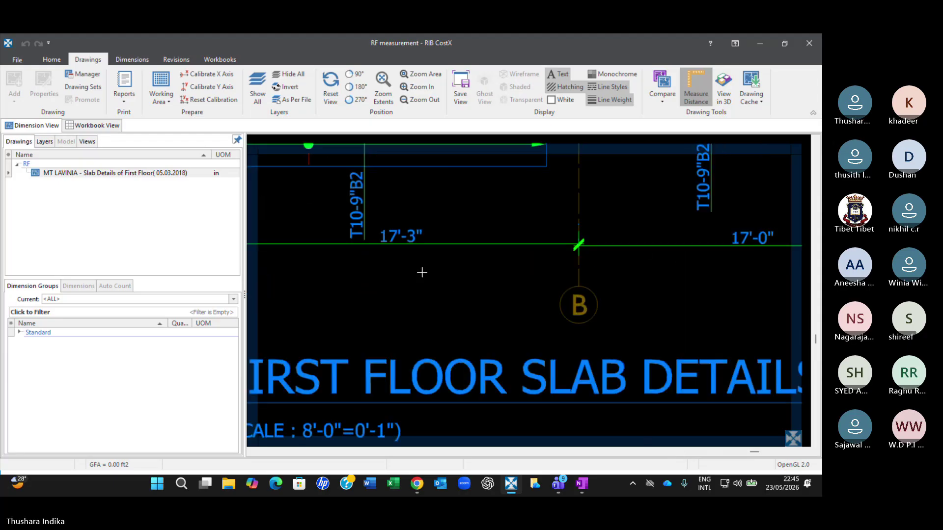
- Measure the span from grid A to grid B, from tick to tick along the 17'-3" dimension line
scroll(291, 256, up, 7)
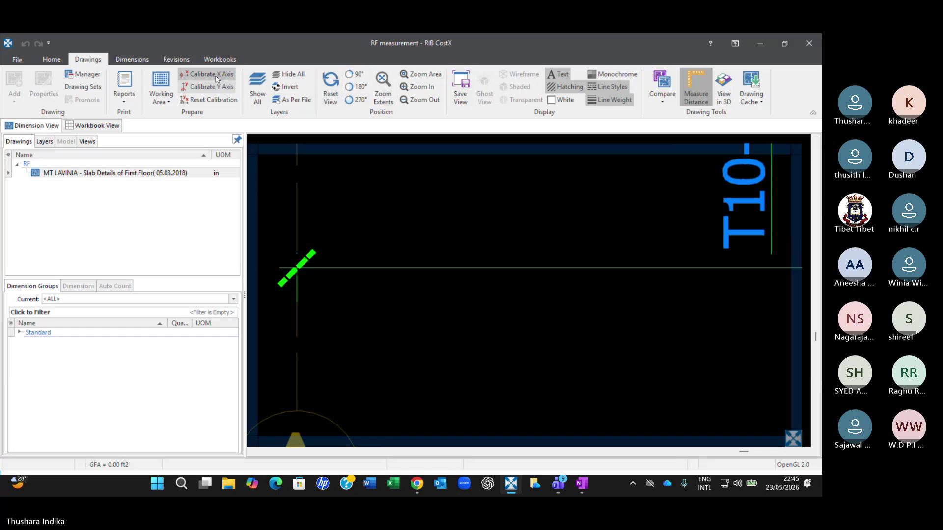
scroll(314, 294, up, 2)
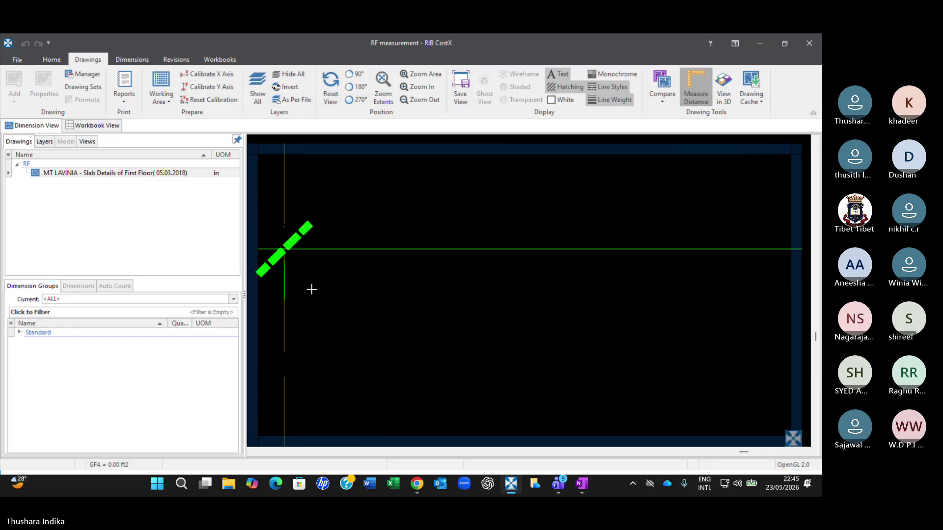
click(285, 250)
scroll(437, 305, down, 4)
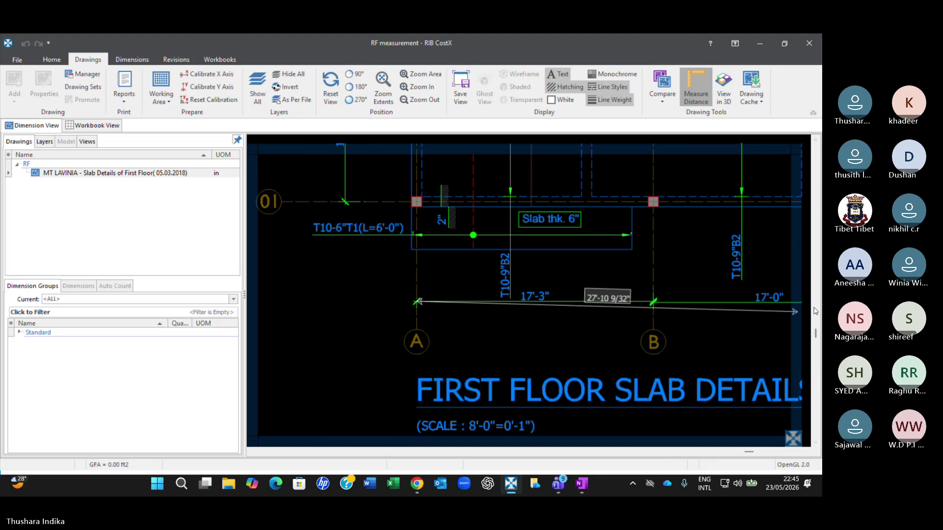
scroll(672, 289, up, 5)
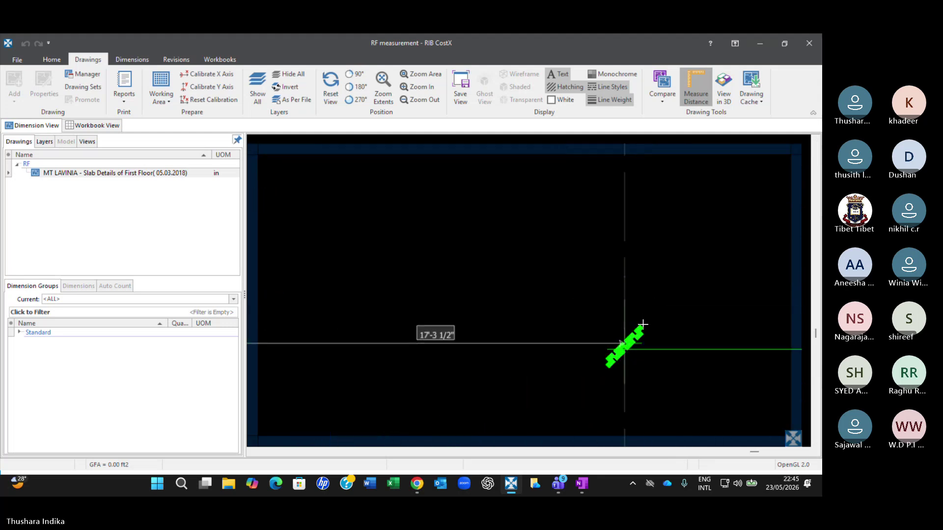
scroll(638, 336, up, 4)
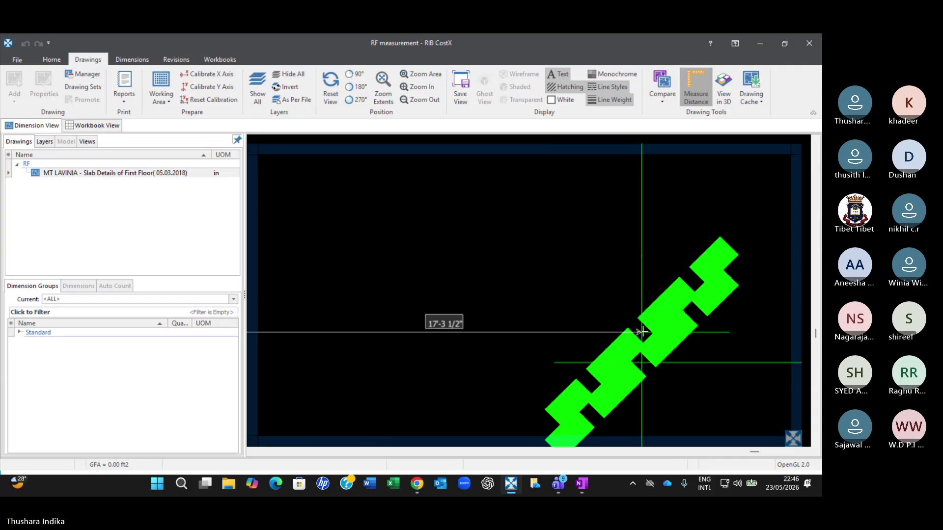
click(642, 332)
scroll(642, 333, down, 6)
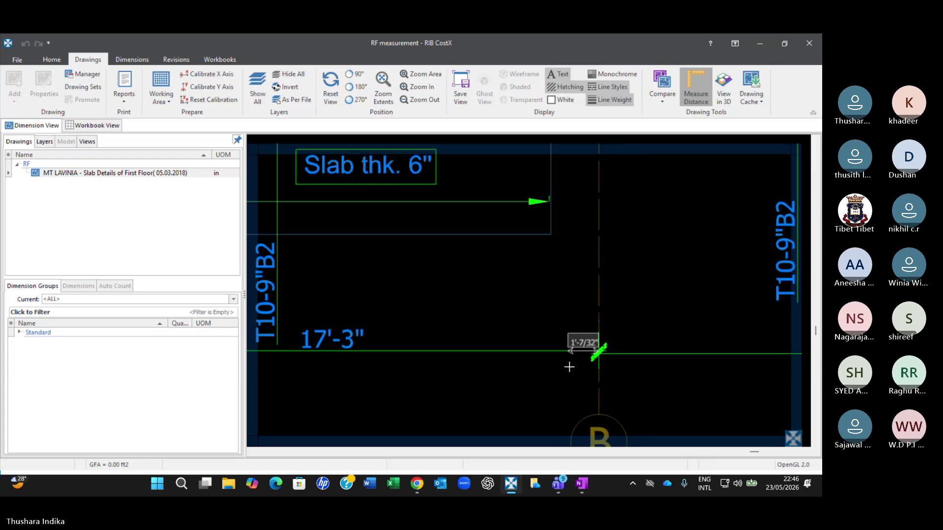
middle_drag(535, 375, 616, 349)
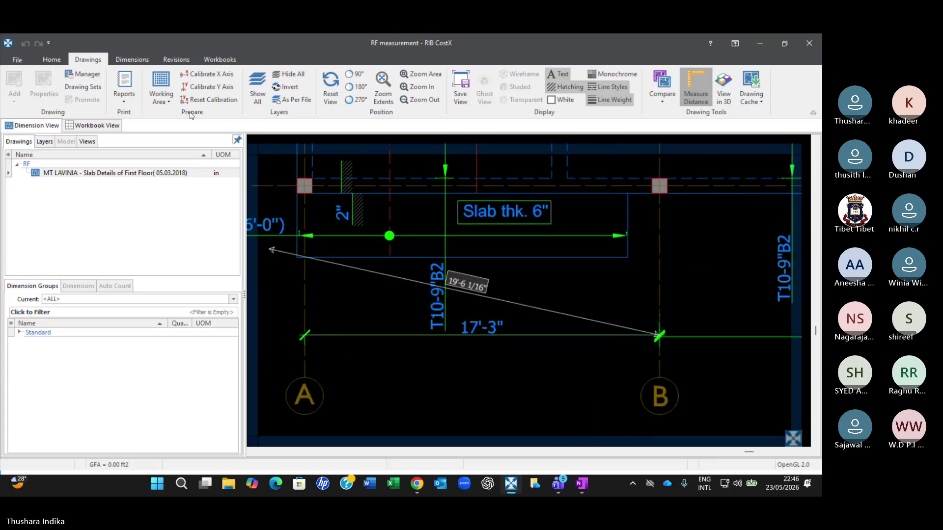
- Reset the first floor slab drawing's calibration once more before recalibrating the A–B span
click(208, 100)
scroll(677, 322, up, 3)
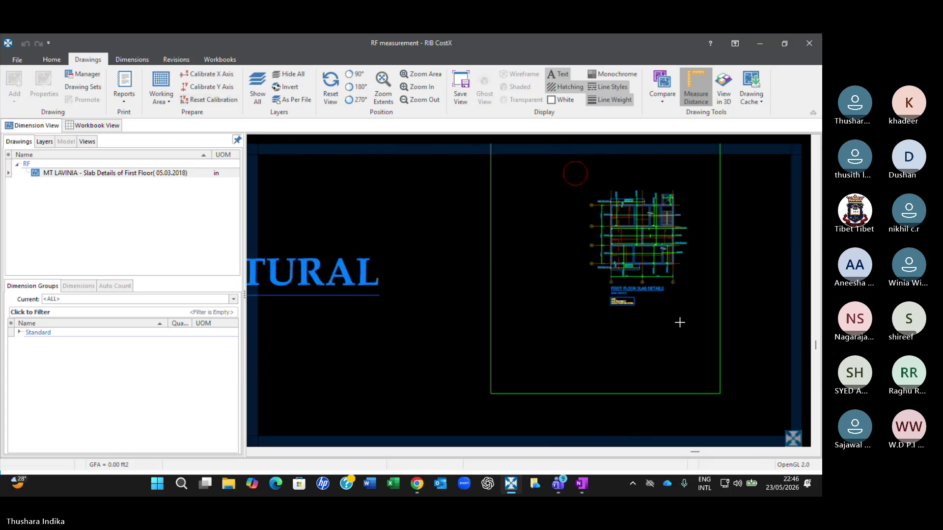
scroll(565, 191, up, 4)
middle_drag(565, 191, 532, 328)
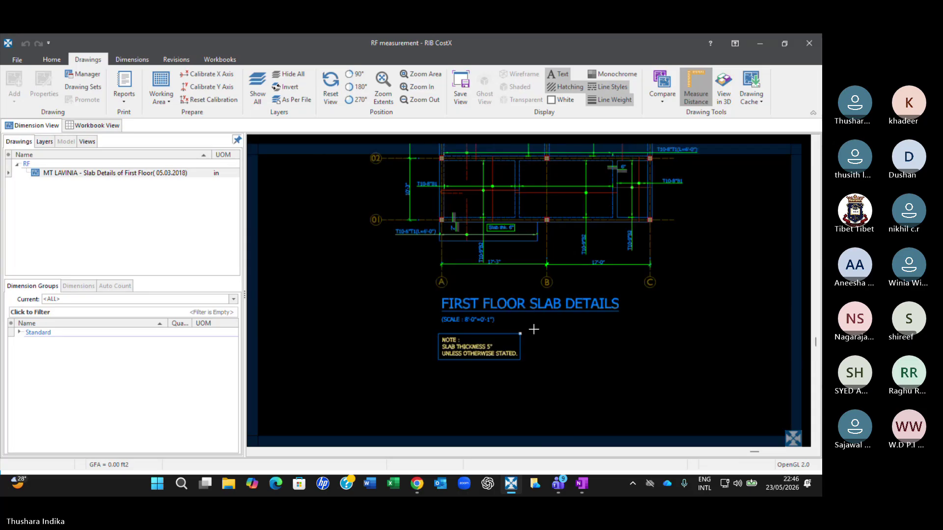
scroll(515, 290, up, 2)
scroll(446, 214, up, 5)
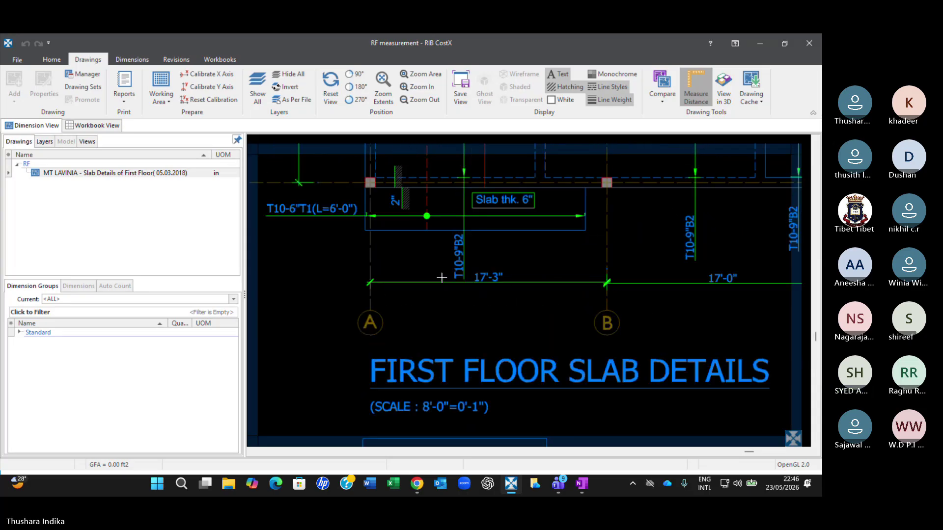
scroll(376, 286, down, 2)
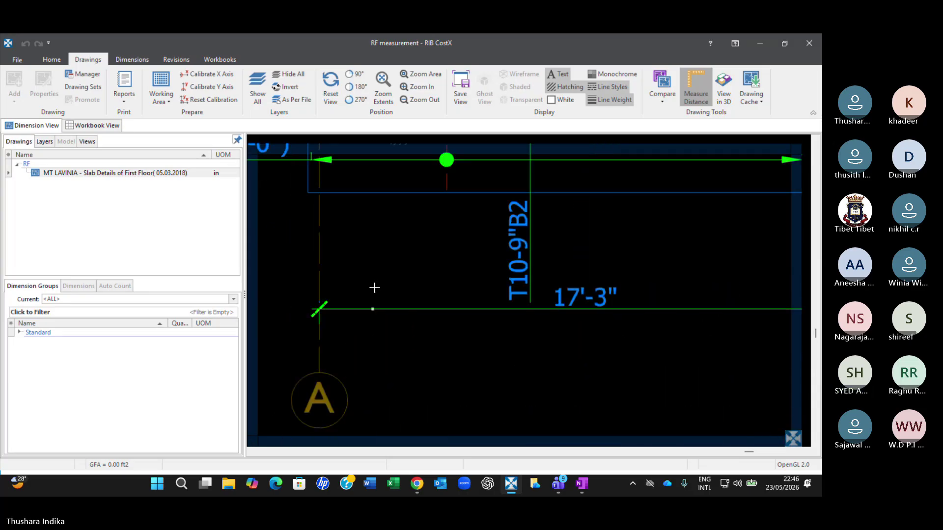
- Define the X-axis calibration line from the grid A tick to the grid B tick of the 17'-3" dimension
click(221, 75)
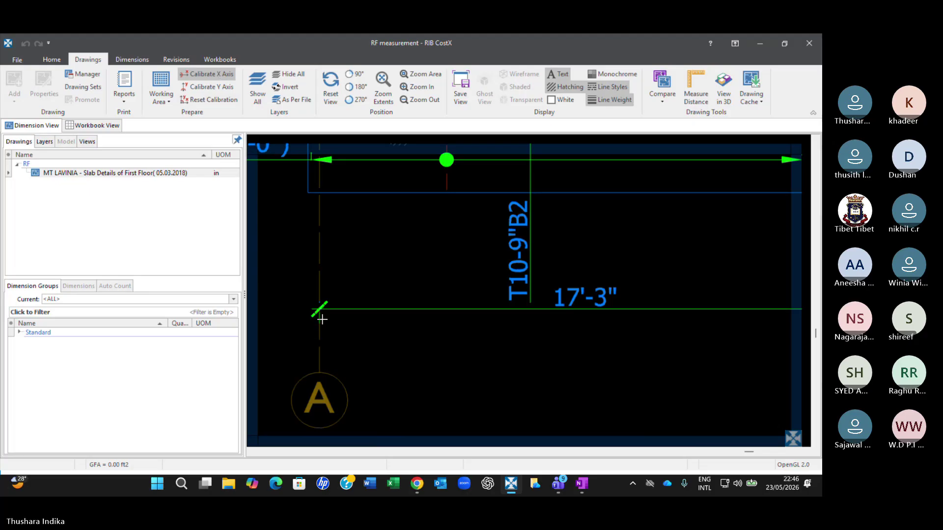
scroll(320, 314, up, 3)
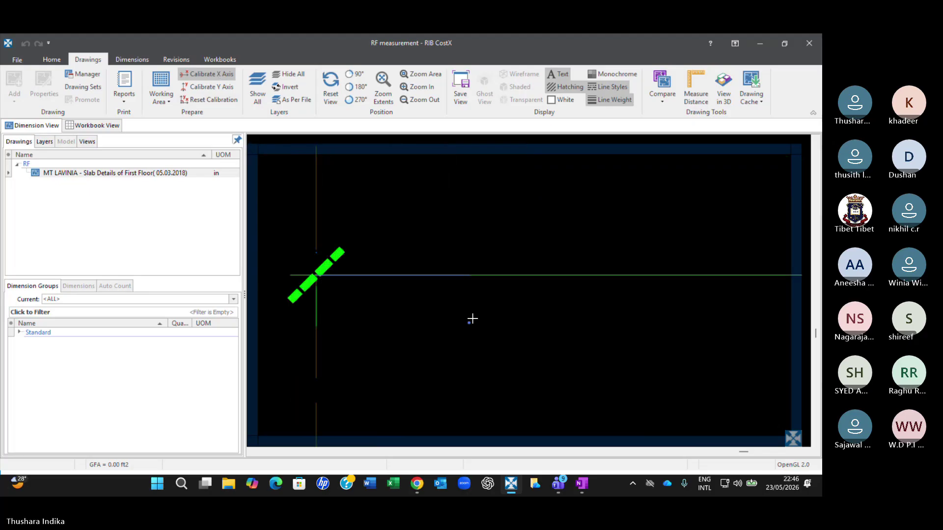
scroll(491, 320, down, 3)
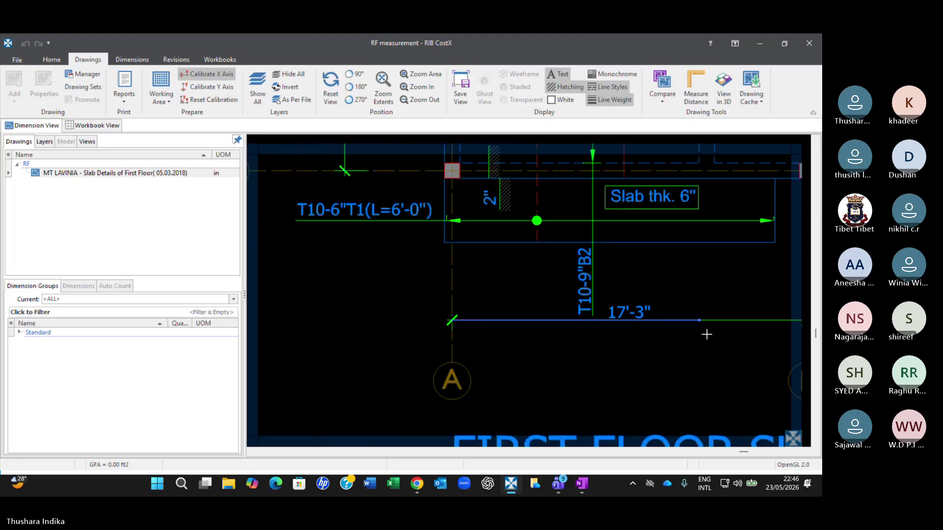
middle_drag(788, 349, 534, 395)
scroll(534, 396, up, 2)
scroll(564, 378, up, 3)
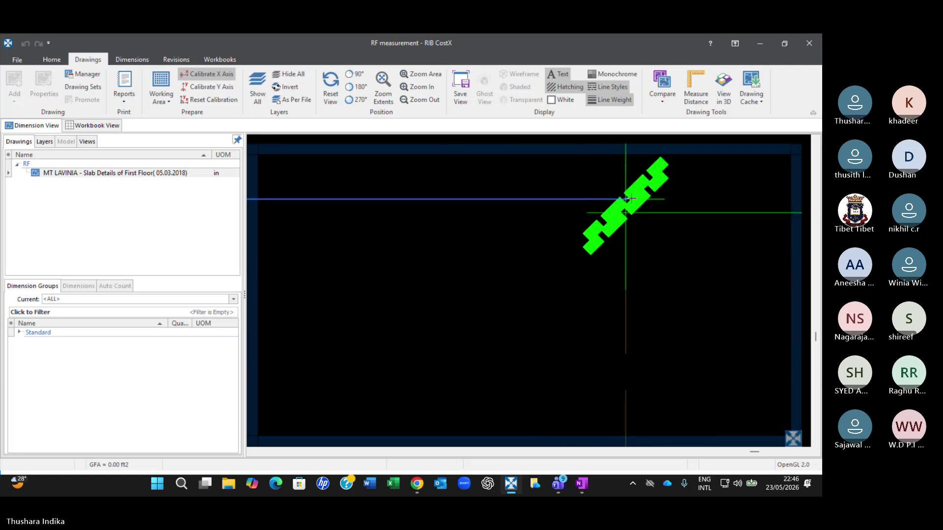
click(633, 197)
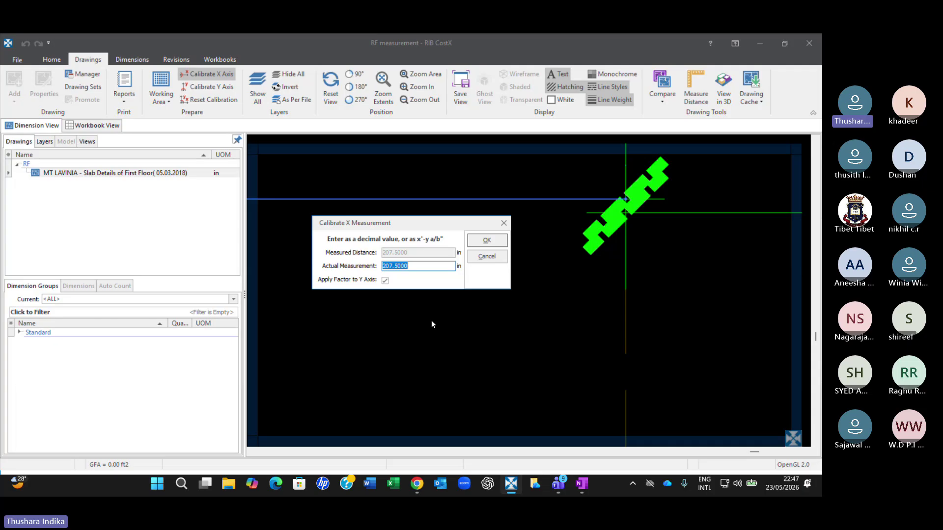
- Set the X calibration's actual measurement to 207 in, with the factor applied to the Y axis
click(421, 265)
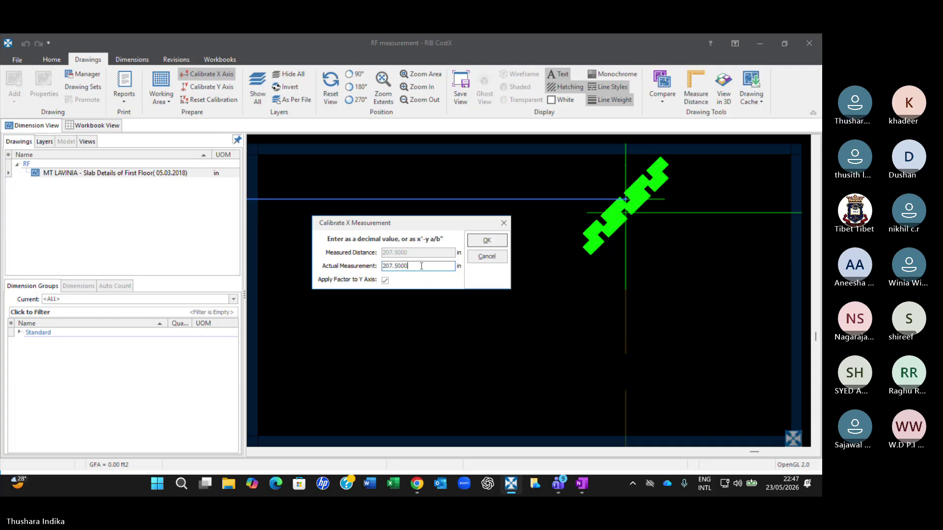
key(BackSpace)
key(BackSpace)
key(BackSpace)
key(BackSpace)
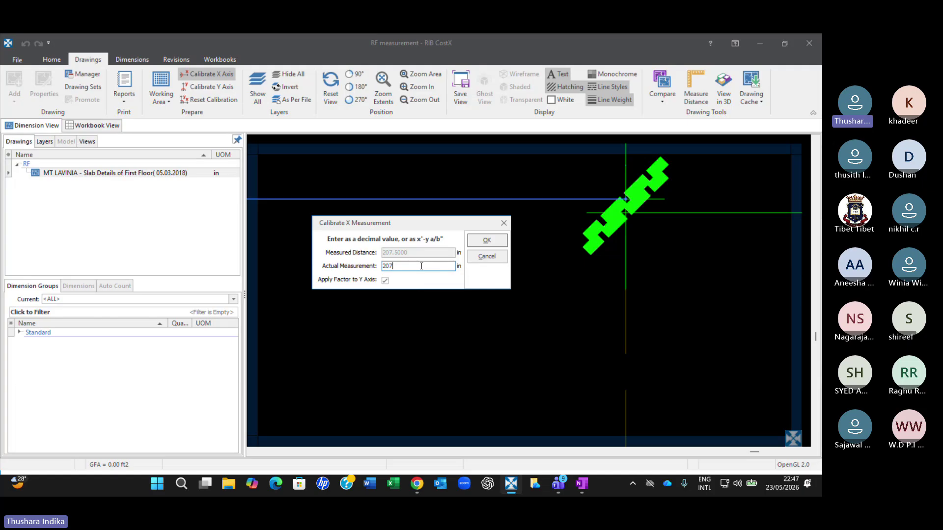
click(487, 241)
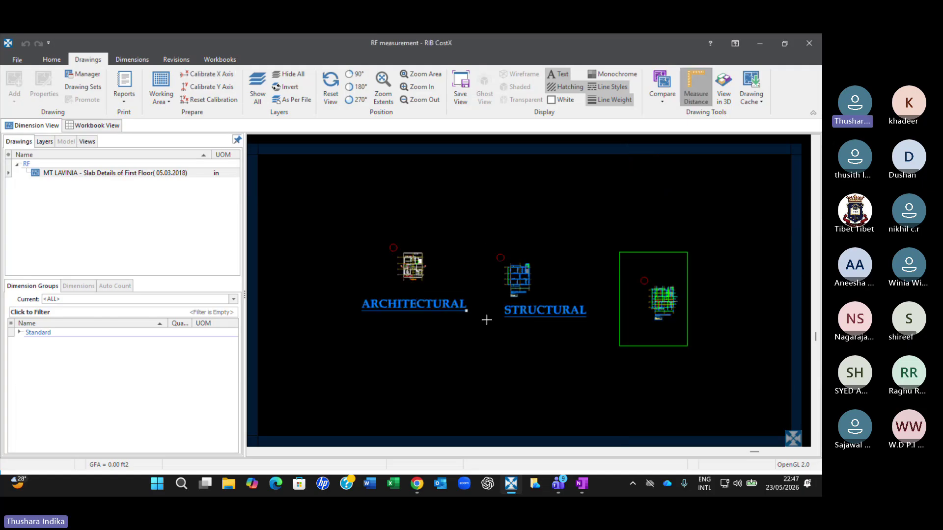
- Start a distance measurement at the dimension tick on grid B, at the beginning of the 17'-0" dimension line
scroll(684, 316, up, 2)
scroll(633, 291, up, 5)
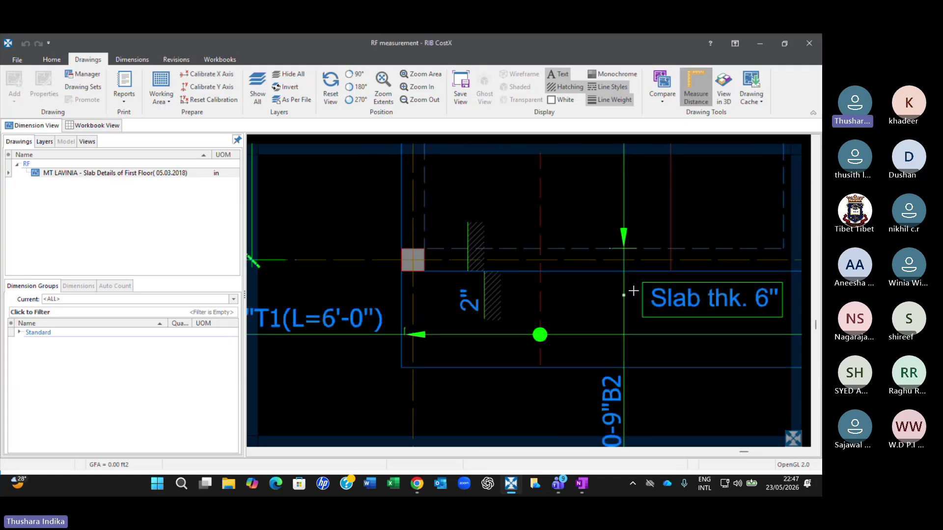
scroll(640, 369, up, 1)
scroll(637, 370, down, 1)
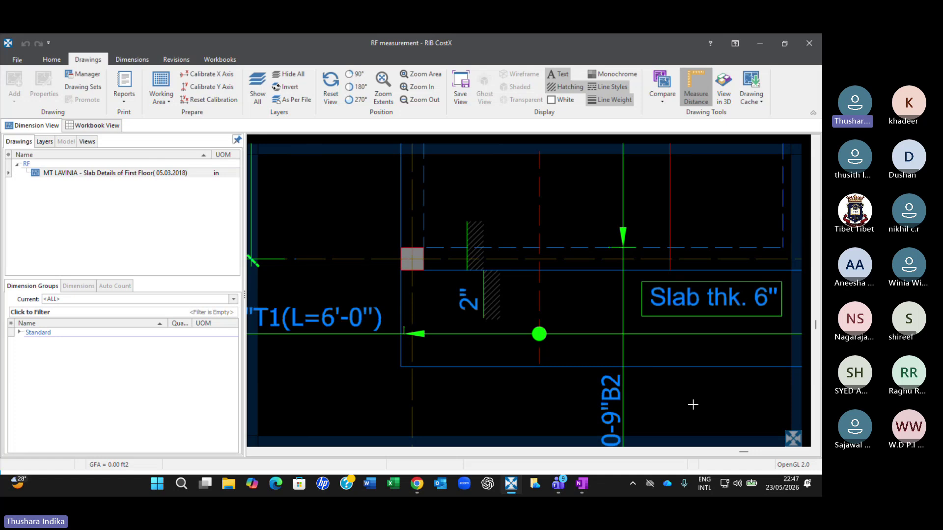
middle_drag(693, 404, 593, 256)
scroll(551, 290, down, 3)
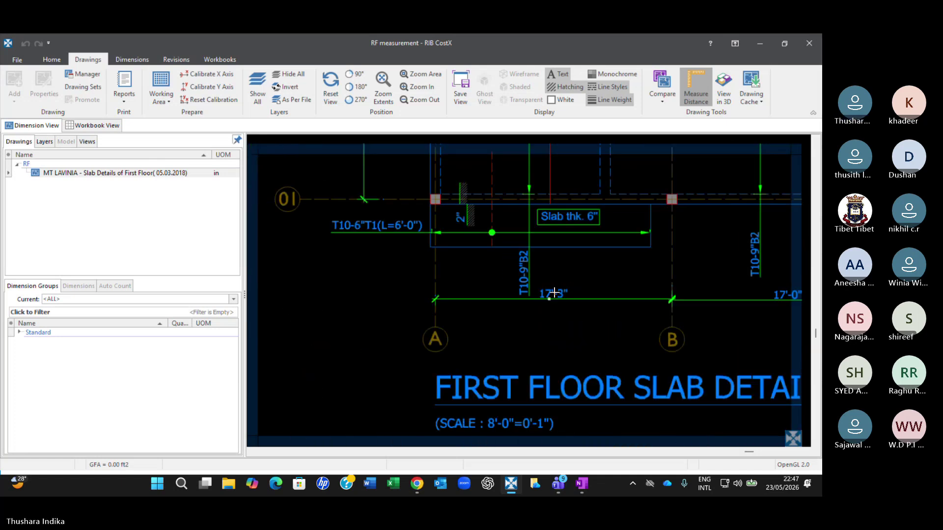
scroll(624, 330, down, 3)
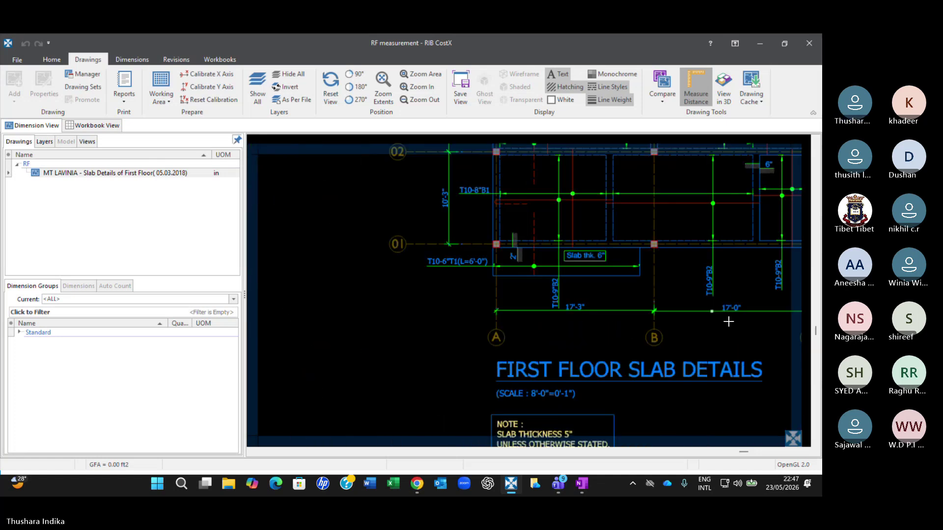
middle_drag(680, 309, 550, 300)
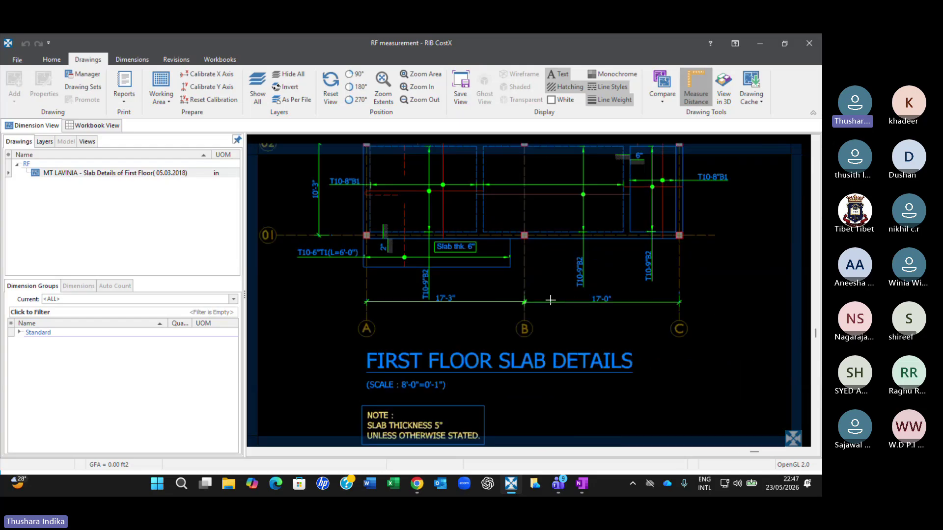
scroll(551, 300, up, 5)
scroll(479, 301, up, 3)
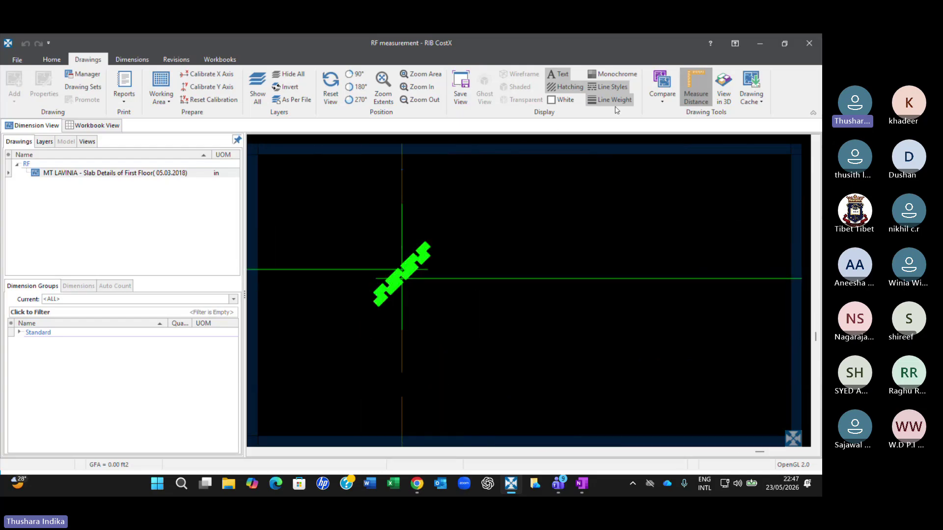
click(697, 87)
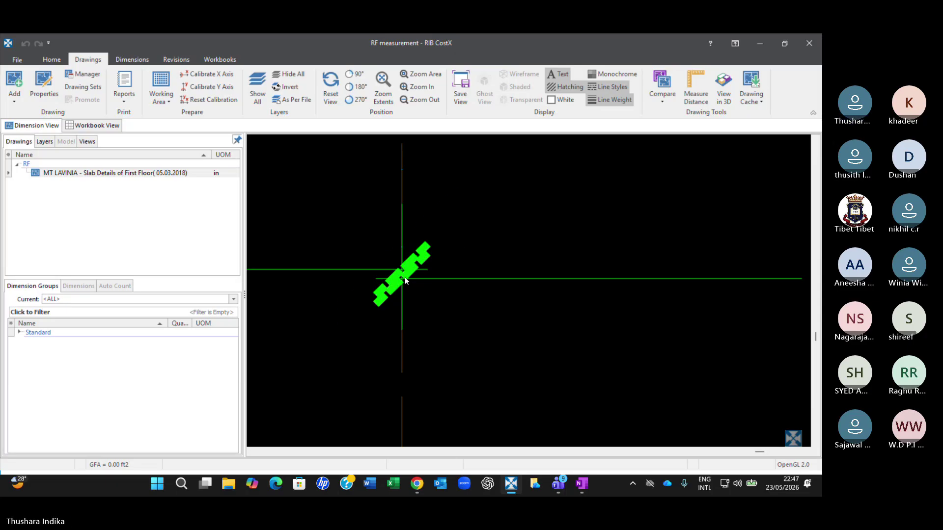
scroll(404, 278, up, 2)
click(691, 98)
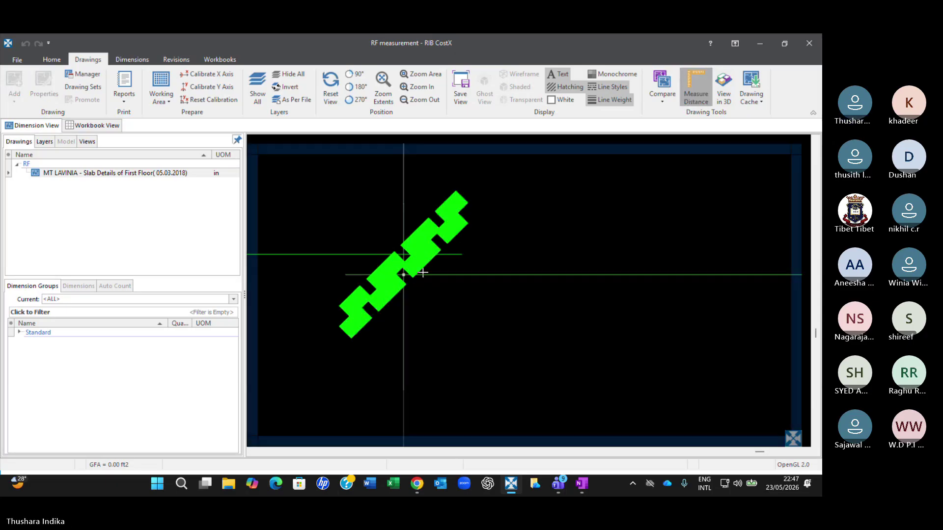
click(403, 275)
- Extend the distance measurement from grid B to the tick at grid C, check the span, and end measuring
scroll(600, 276, down, 6)
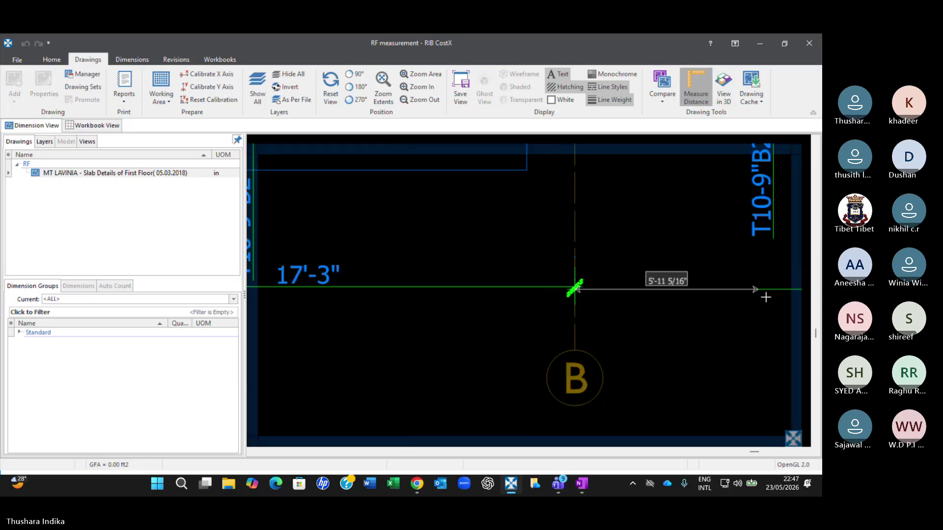
middle_drag(766, 297, 438, 330)
scroll(774, 324, up, 4)
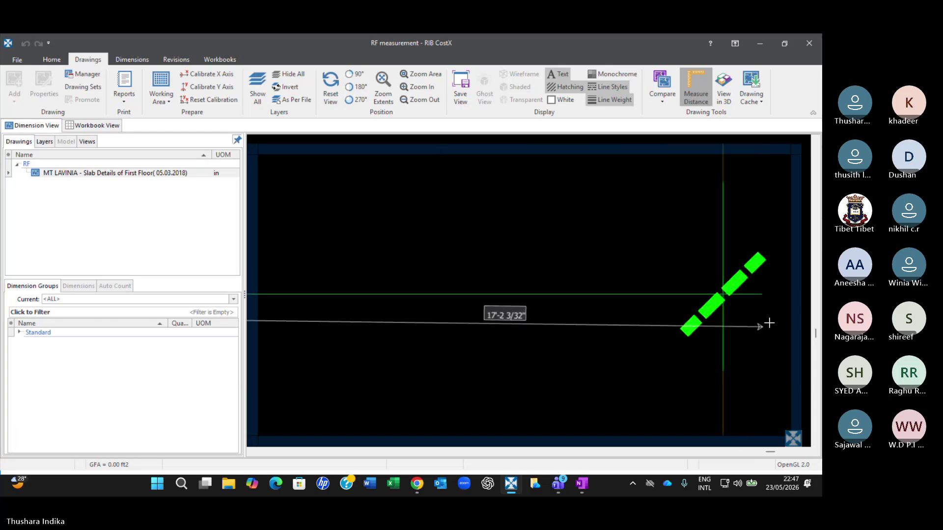
scroll(737, 305, up, 1)
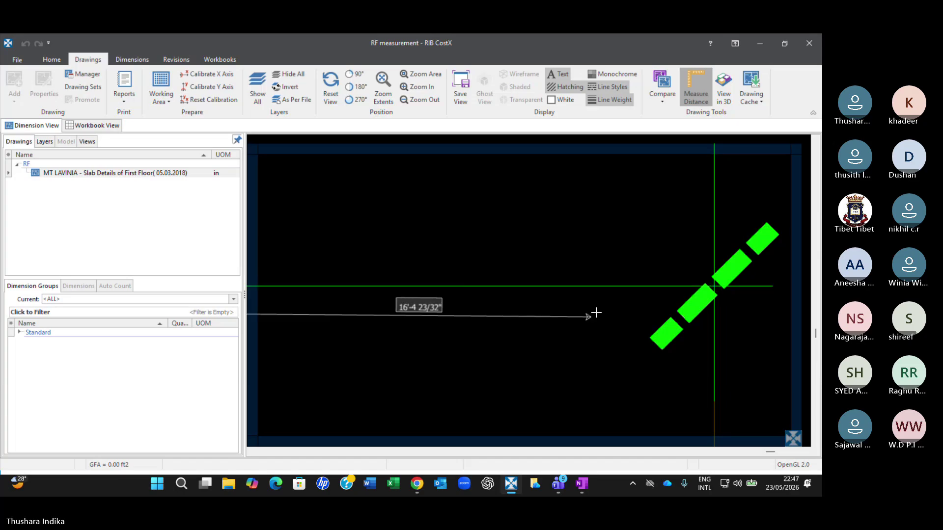
scroll(712, 284, down, 2)
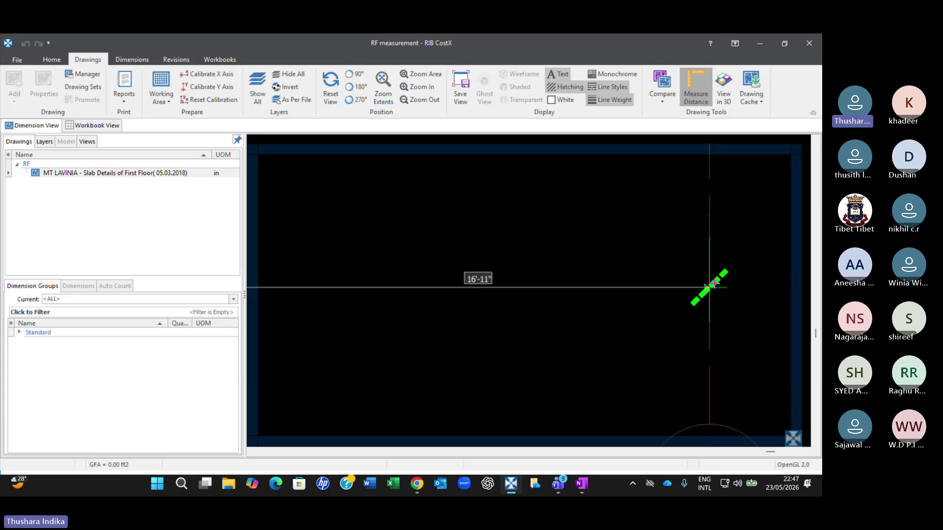
scroll(712, 284, down, 4)
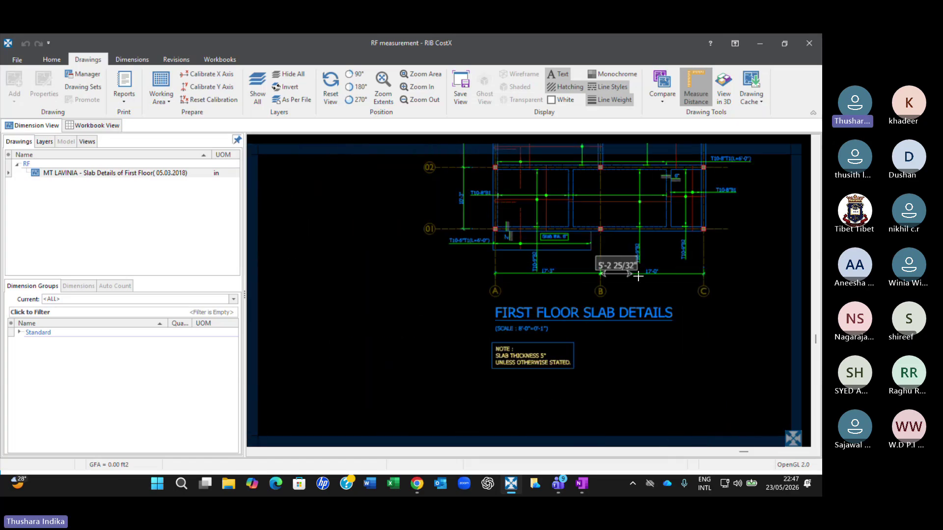
key(Escape)
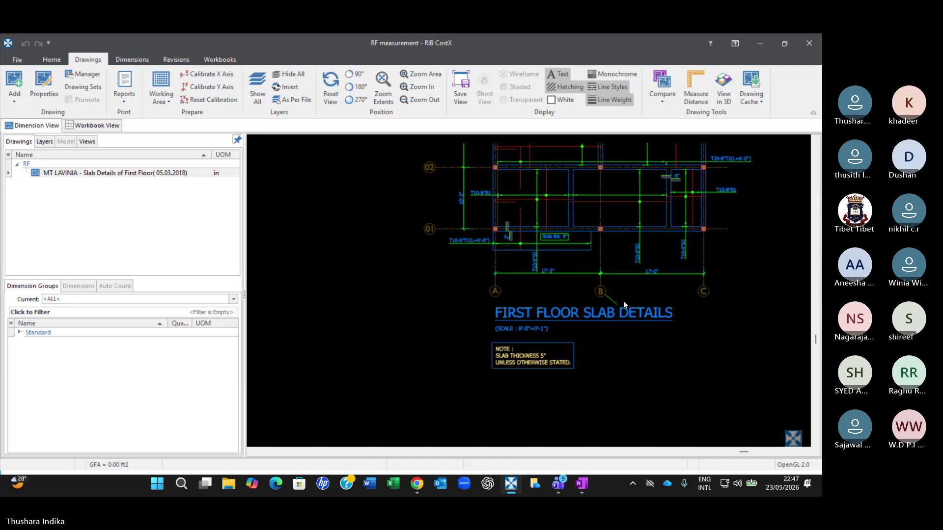
scroll(598, 293, up, 4)
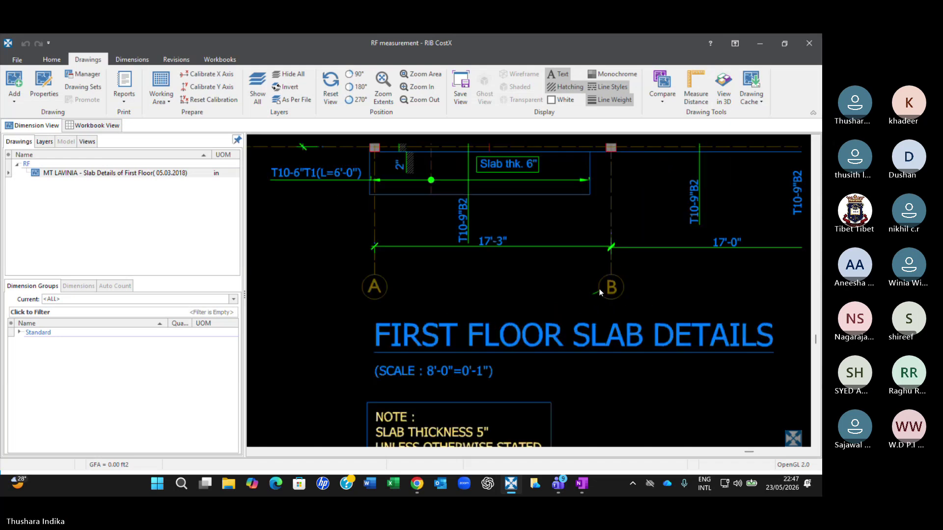
mouse_move(602, 289)
middle_down()
mouse_move(567, 337)
mouse_move(515, 302)
middle_up()
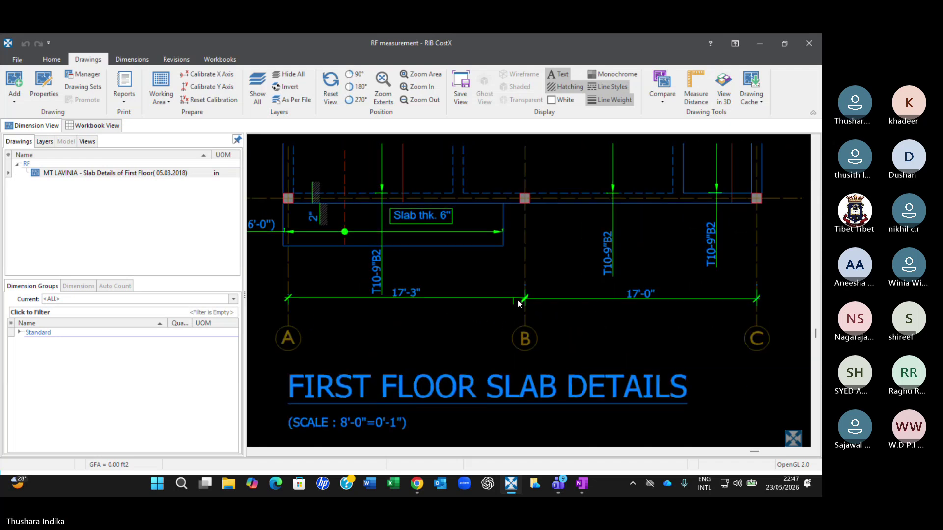
scroll(516, 303, down, 3)
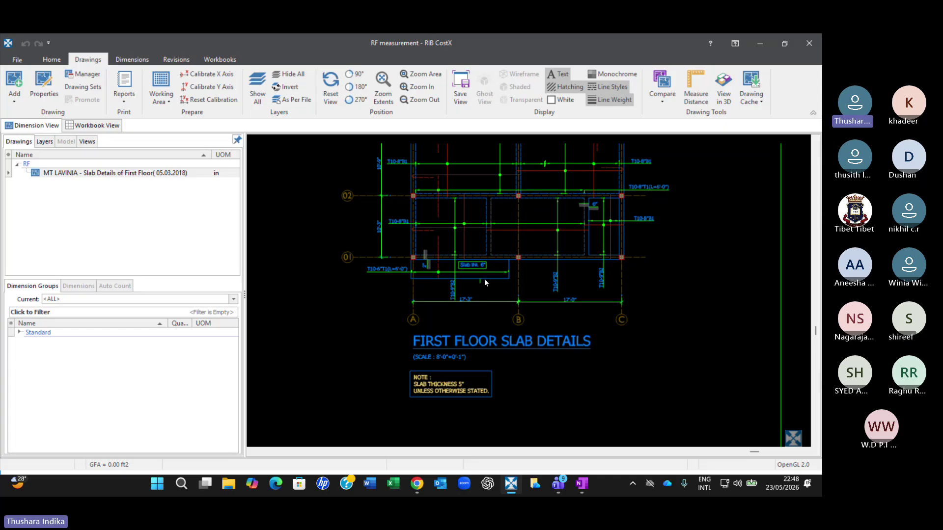
scroll(448, 213, up, 3)
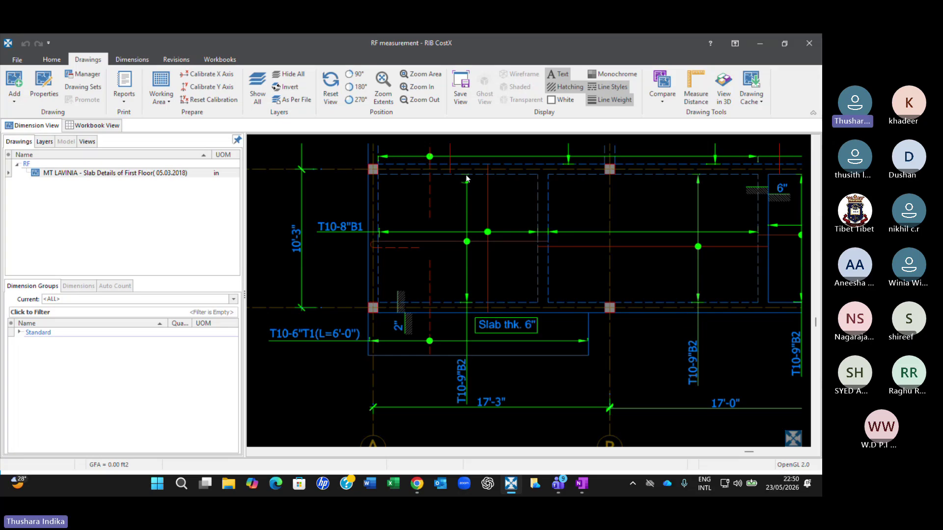
scroll(406, 229, down, 2)
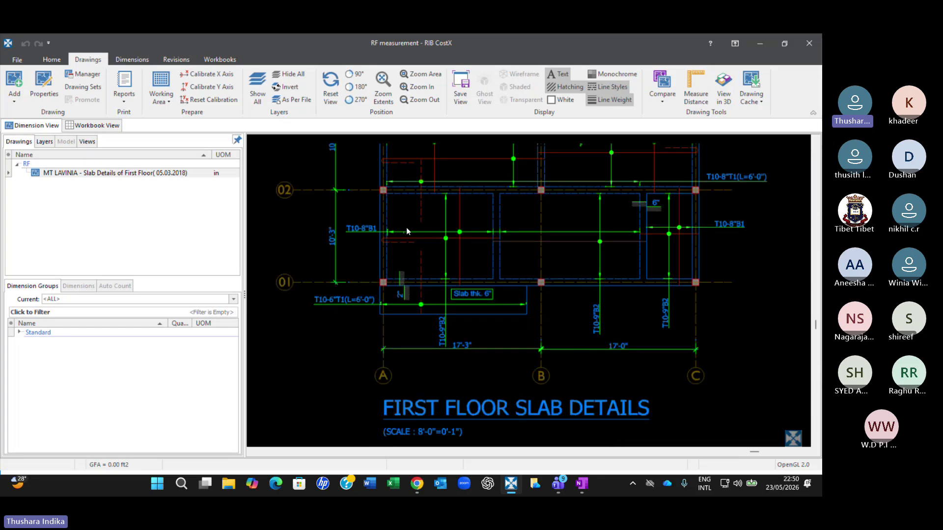
middle_drag(416, 247, 423, 278)
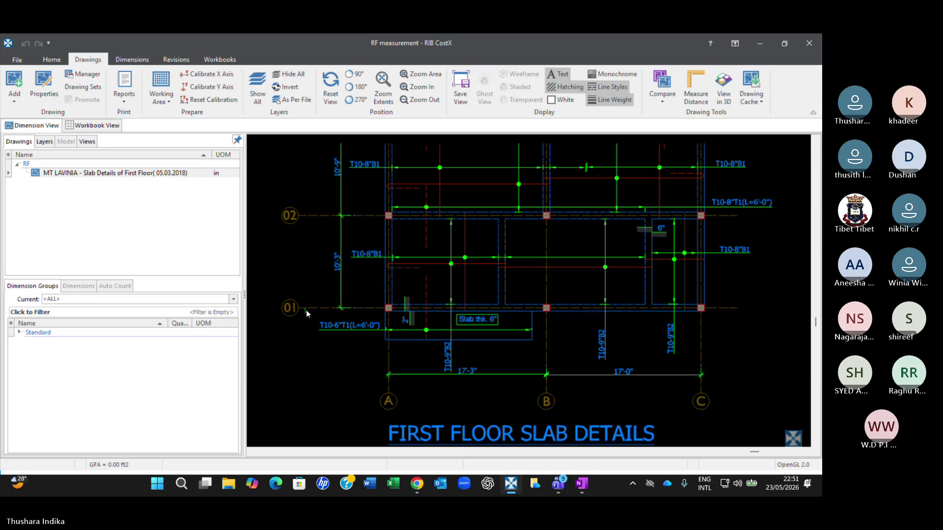
- Start a new dimension group, name it T10 and assign it to the folder RF
click(137, 60)
click(14, 96)
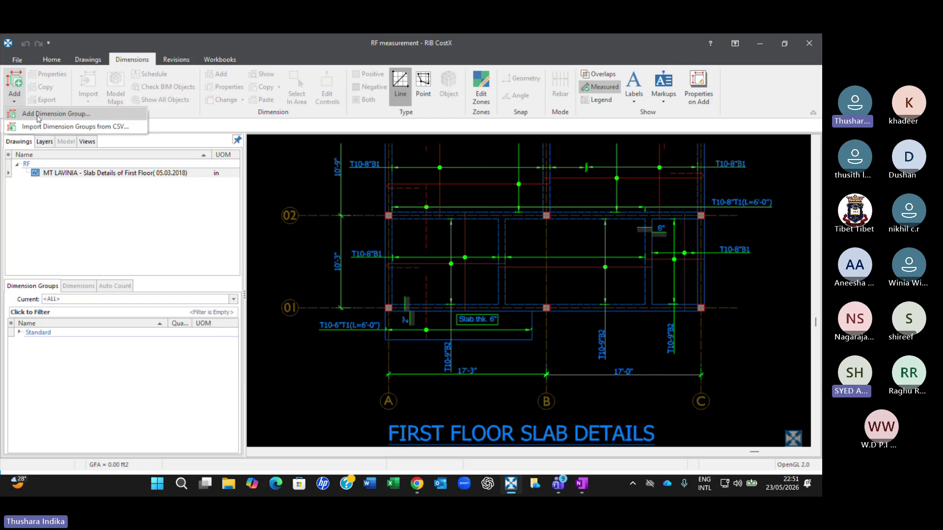
click(38, 114)
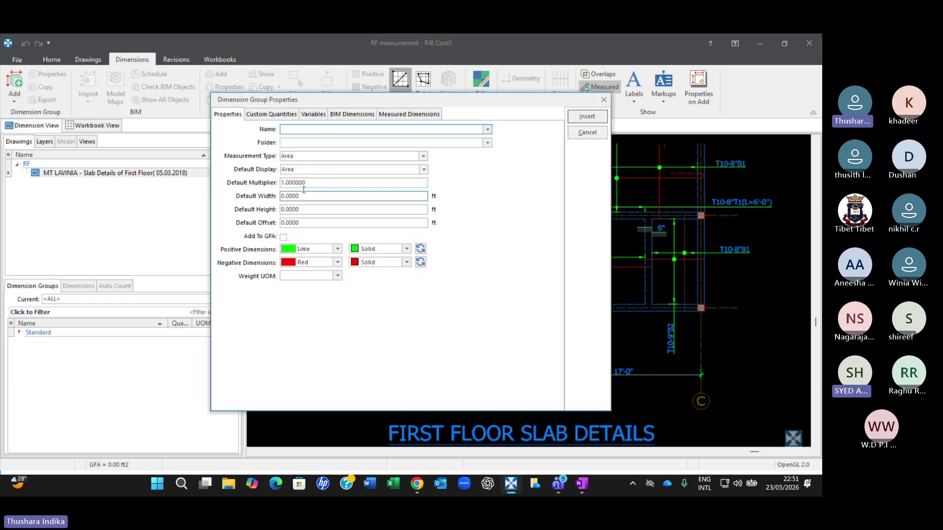
text(T)
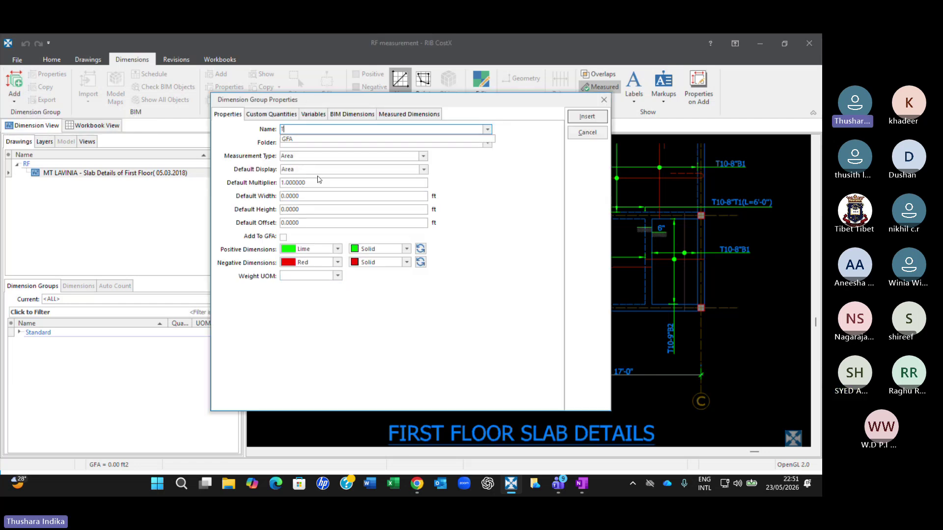
text(10)
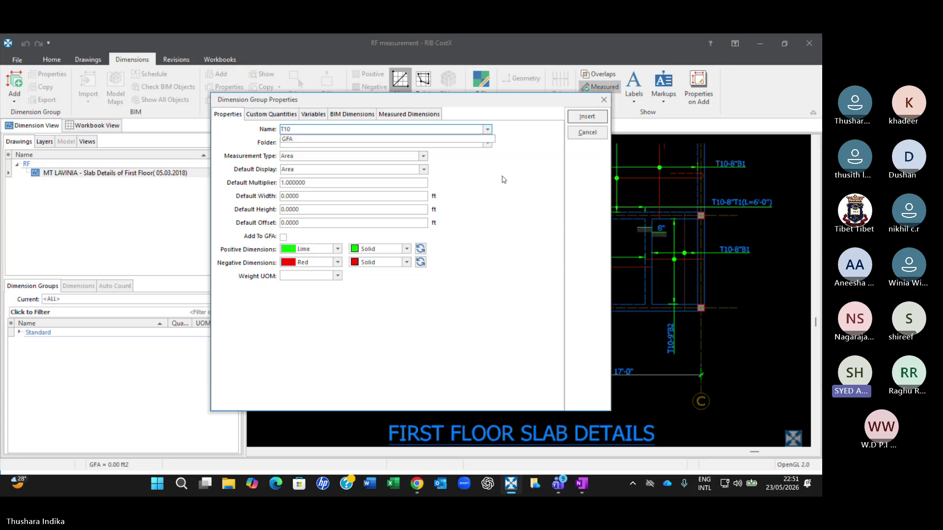
key(Escape)
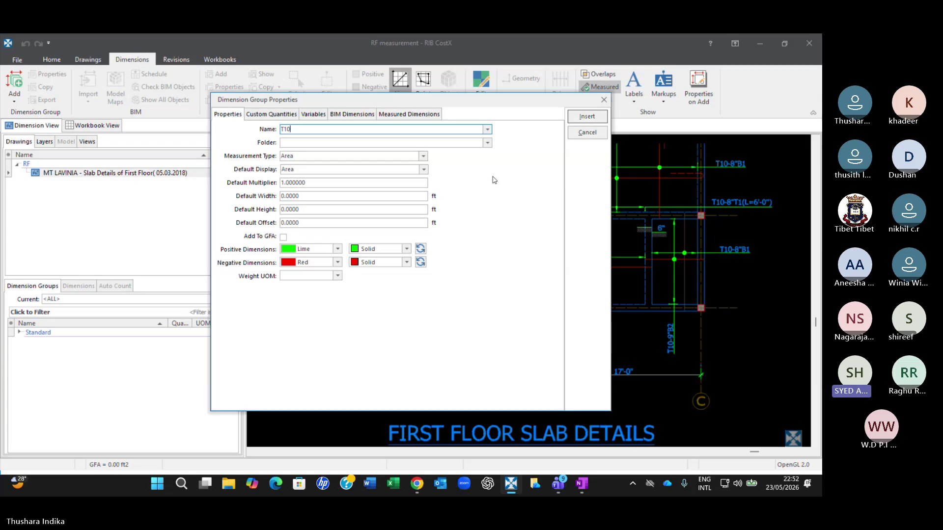
click(326, 144)
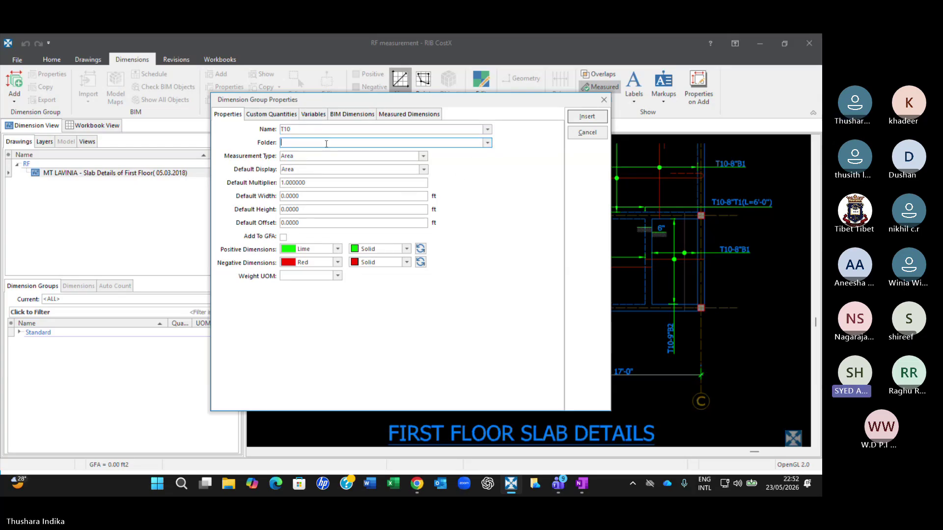
text(RF)
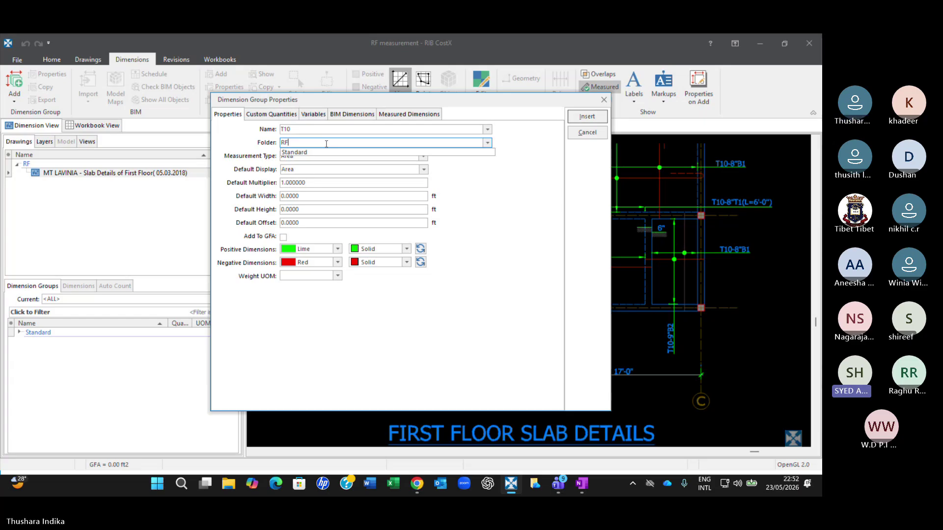
click(508, 236)
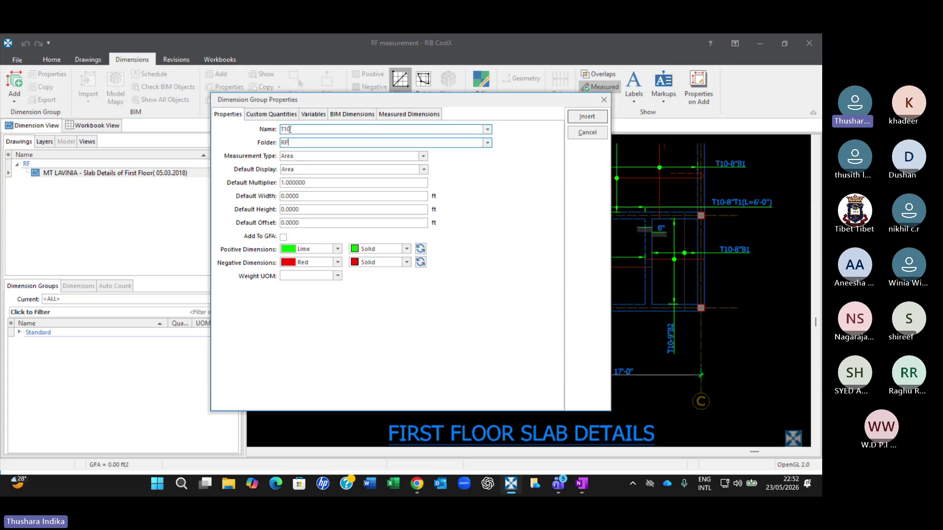
- Set the T10 group's measurement type to Length, its default display to Weight and its weight UOM to kg
click(422, 156)
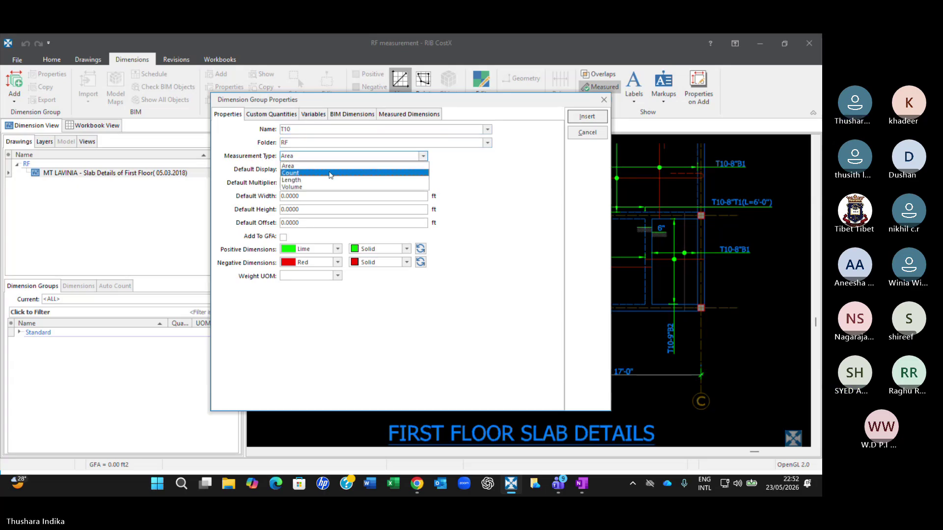
click(311, 180)
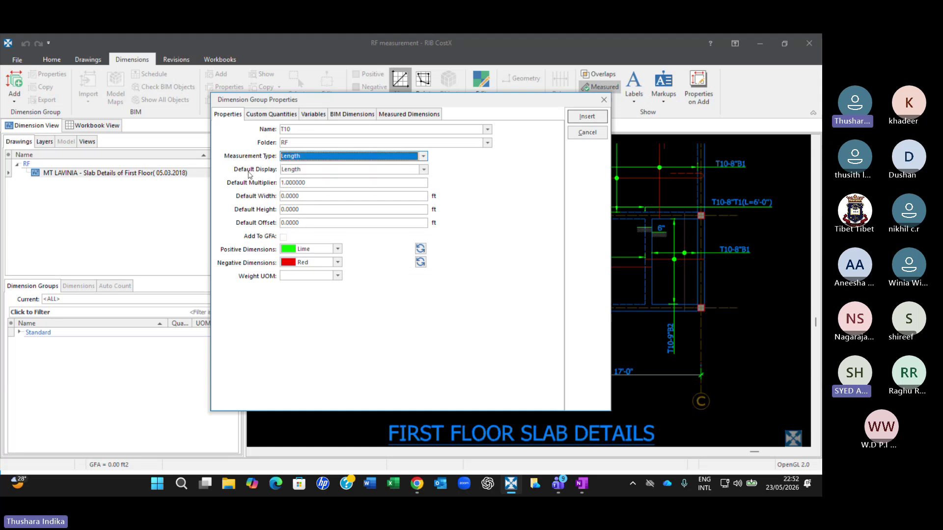
click(313, 170)
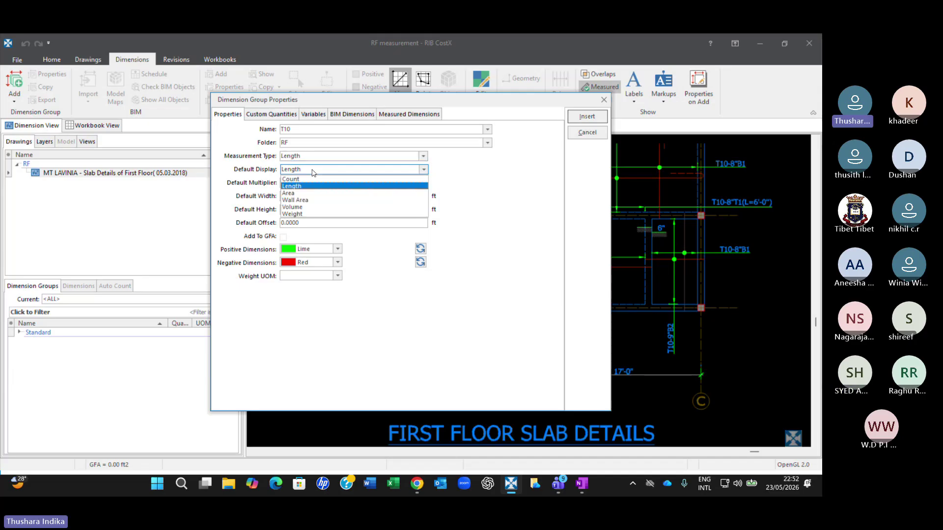
click(301, 216)
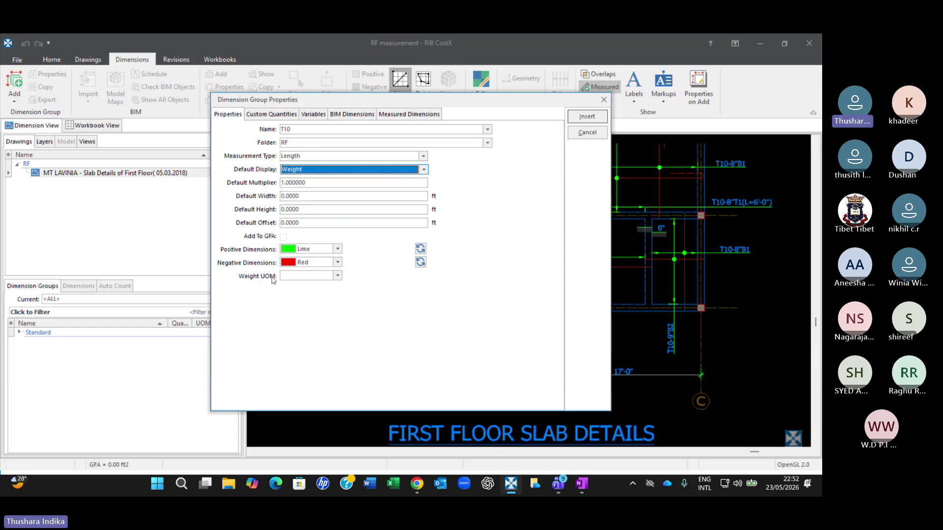
click(338, 277)
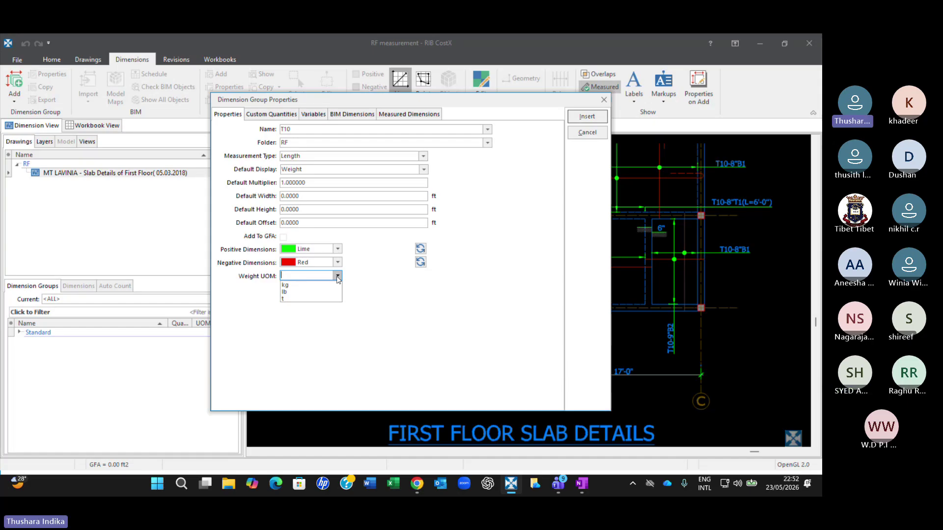
click(291, 285)
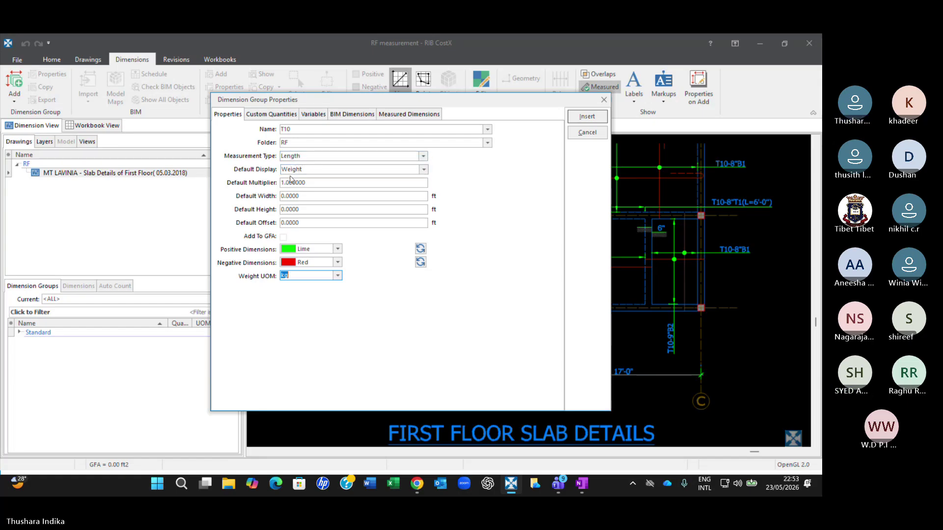
click(289, 278)
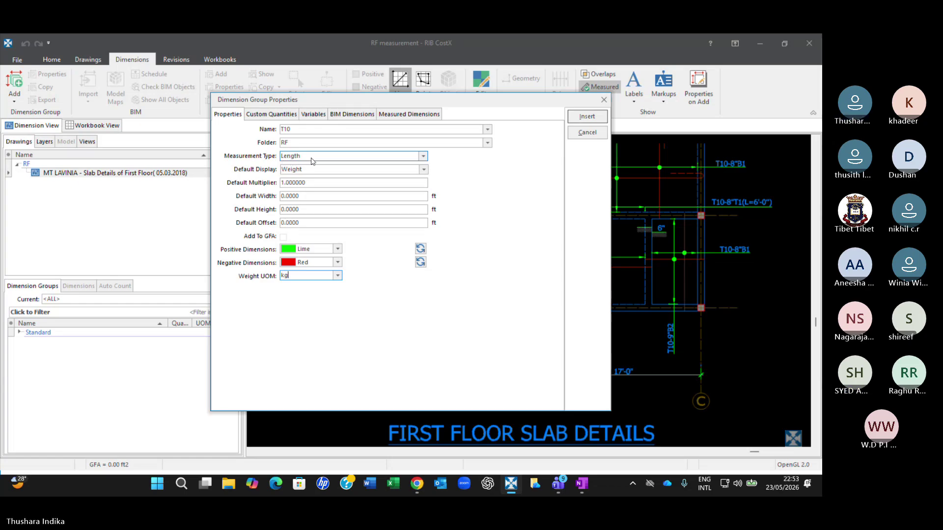
- Open the expression editor for the weight of measured dimensions and close it without entering a formula
click(396, 118)
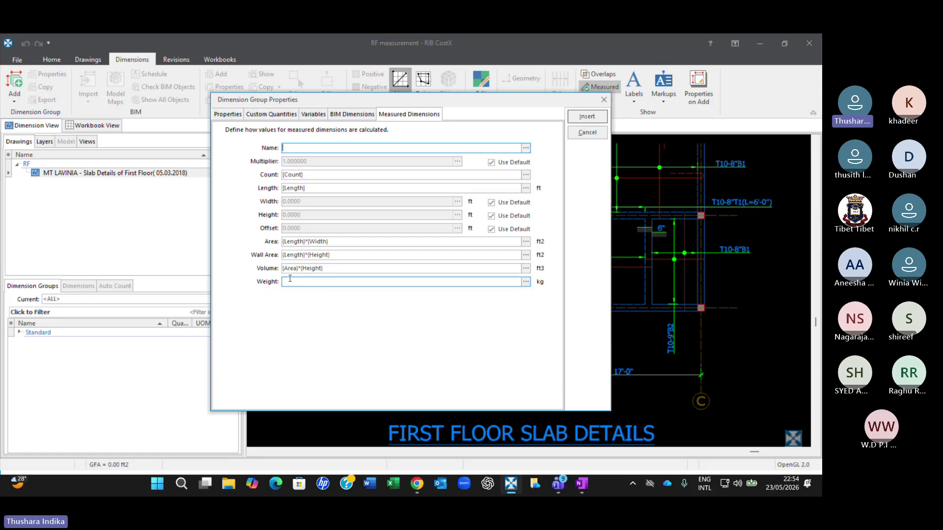
click(526, 283)
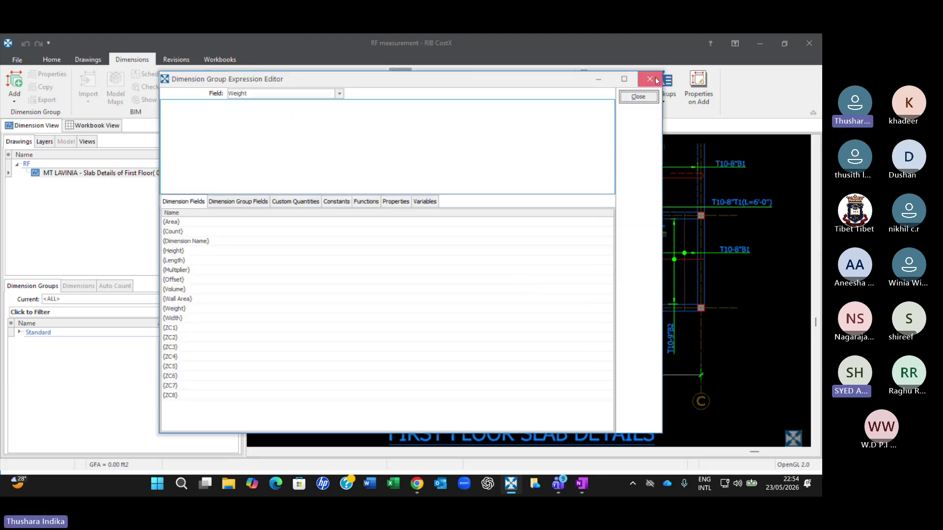
click(650, 80)
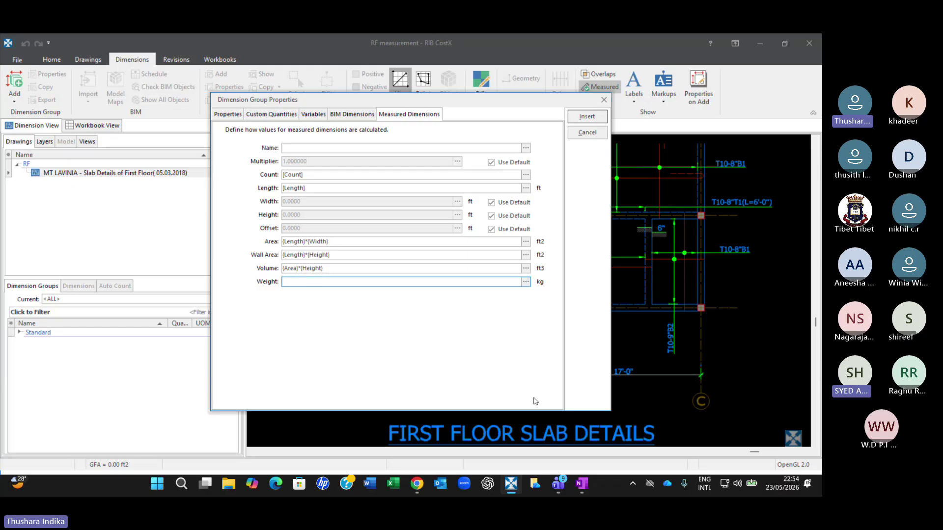
- Switch to the Teams meeting, show its participants and mute the guest whose microphone is on
mouse_move(558, 484)
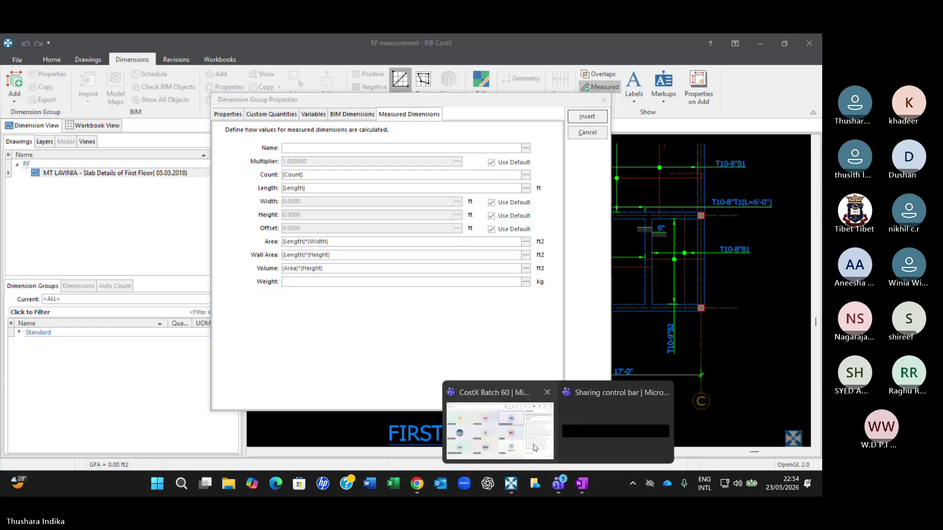
click(536, 448)
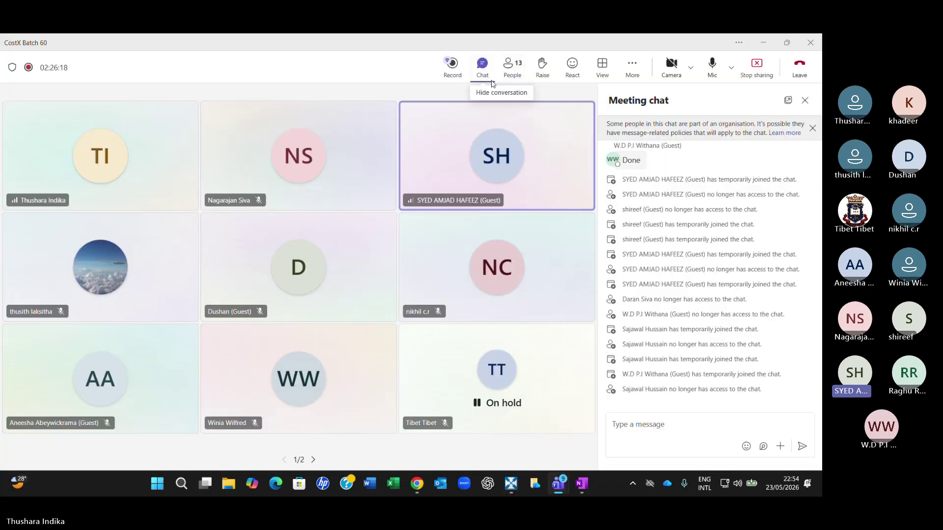
click(511, 67)
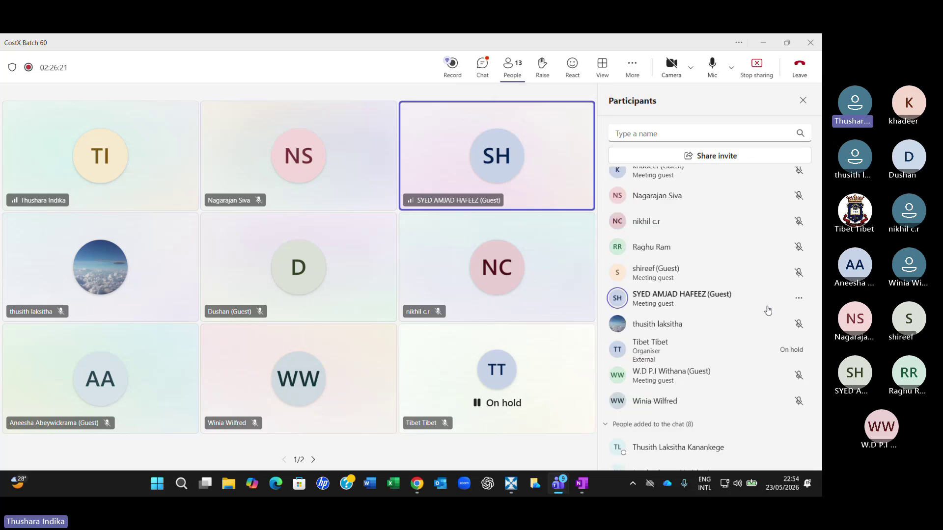
scroll(768, 311, down, 4)
scroll(770, 312, up, 4)
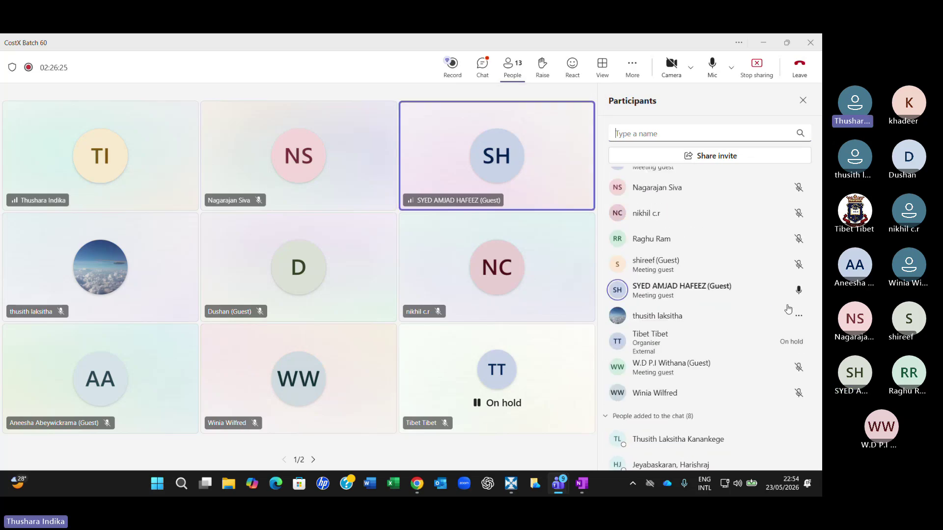
click(799, 292)
click(799, 292)
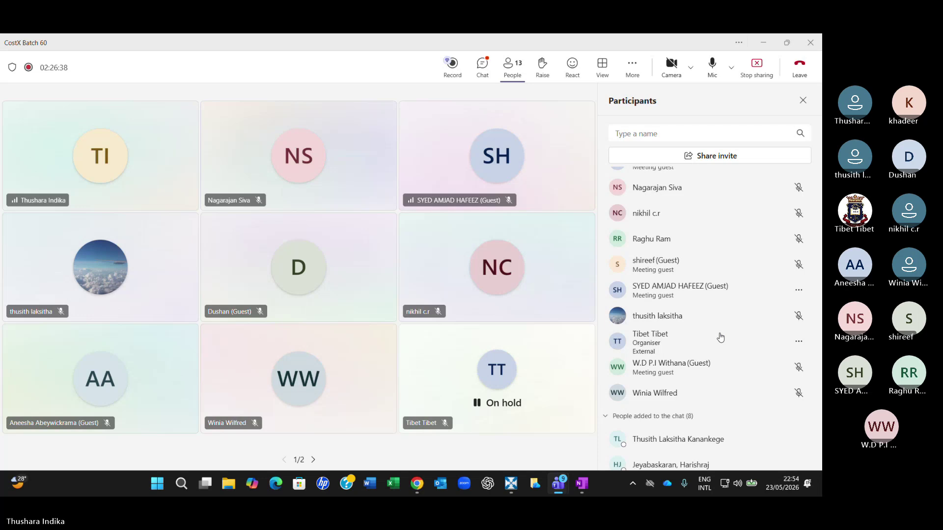
- Switch back to CostX and discard the T10 dimension group without inserting it
click(514, 486)
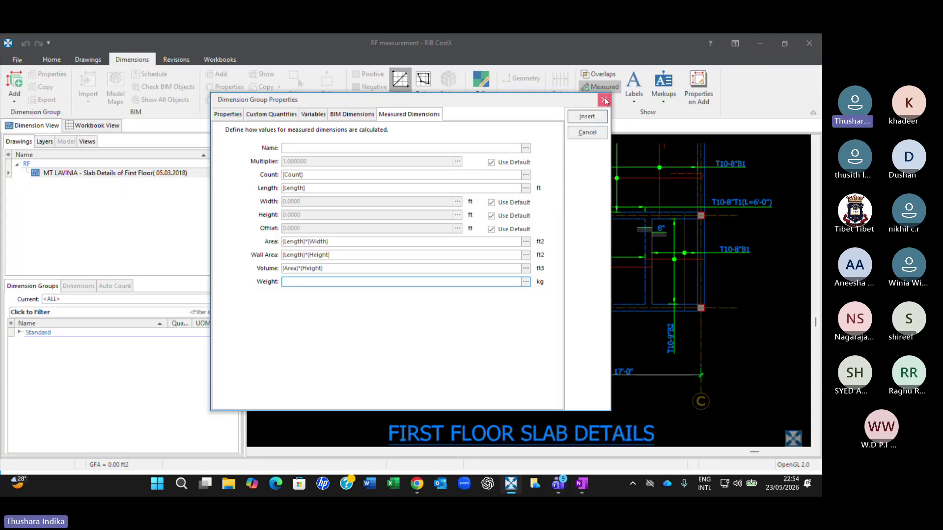
click(604, 100)
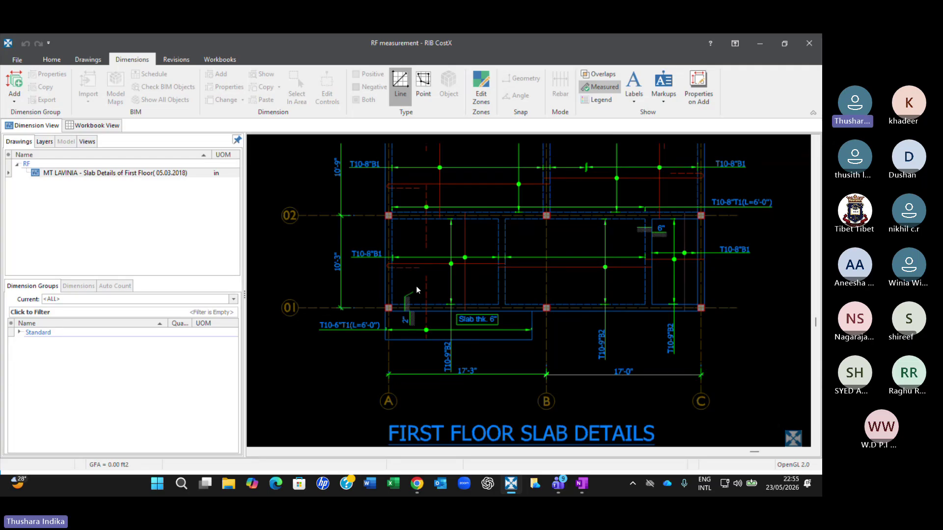
- Begin the dimension group again, naming it T10 in the folder RF
click(14, 102)
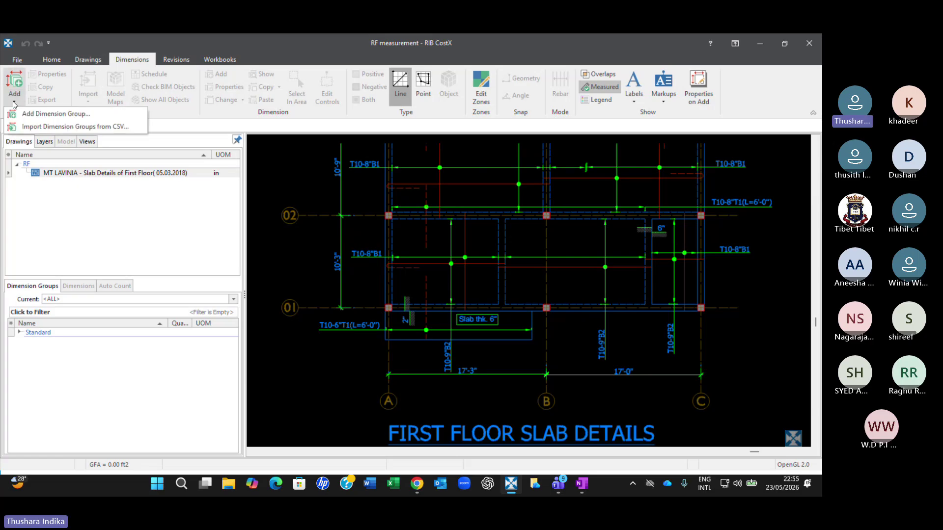
click(43, 115)
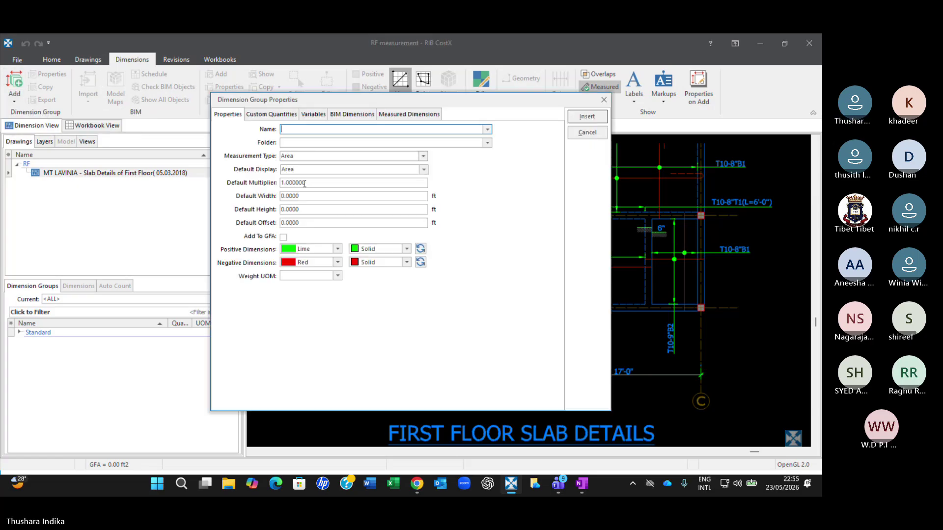
text(T10)
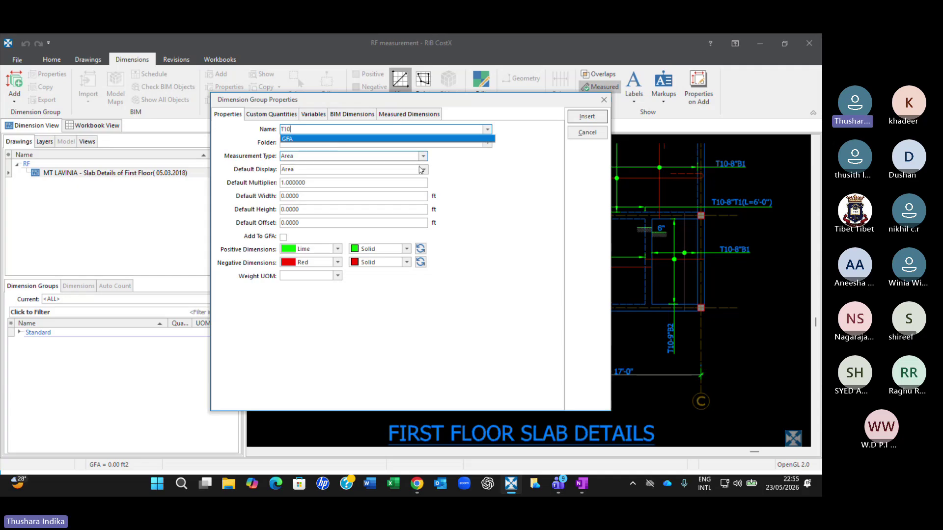
click(474, 199)
click(298, 143)
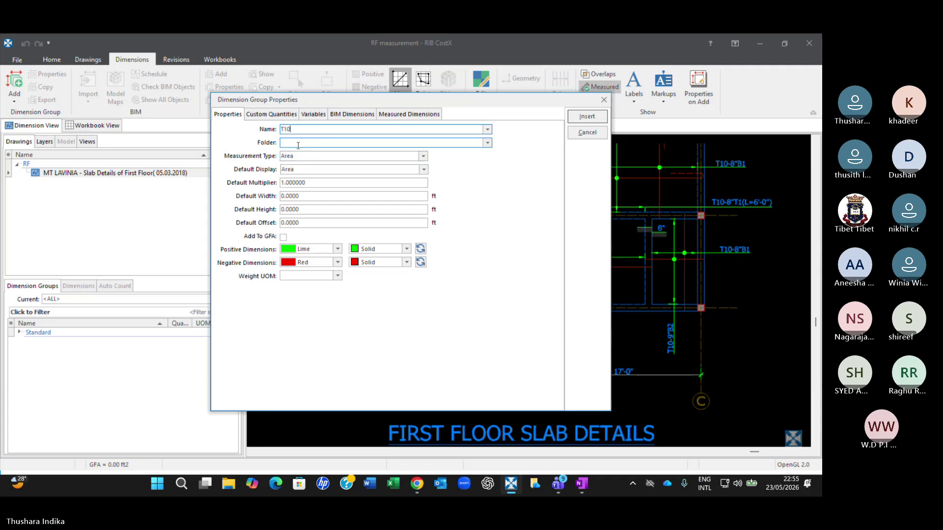
text(RF)
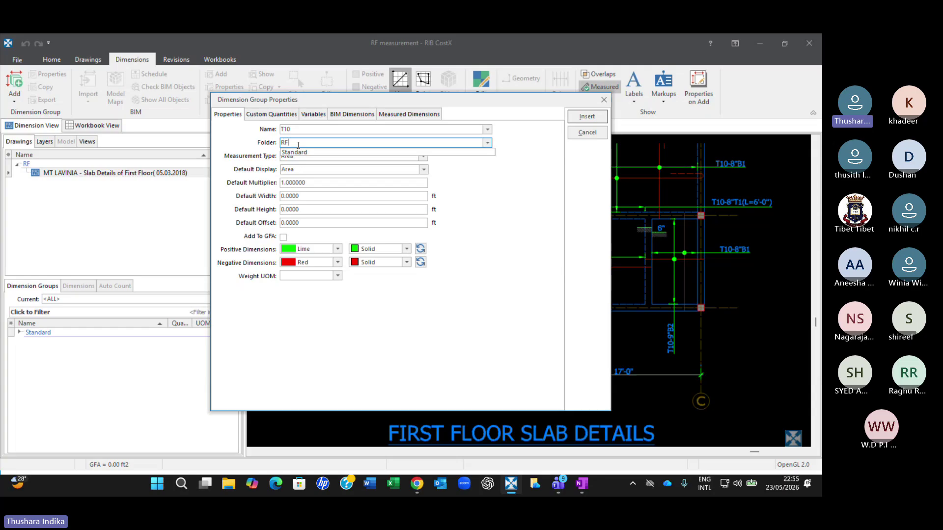
click(462, 199)
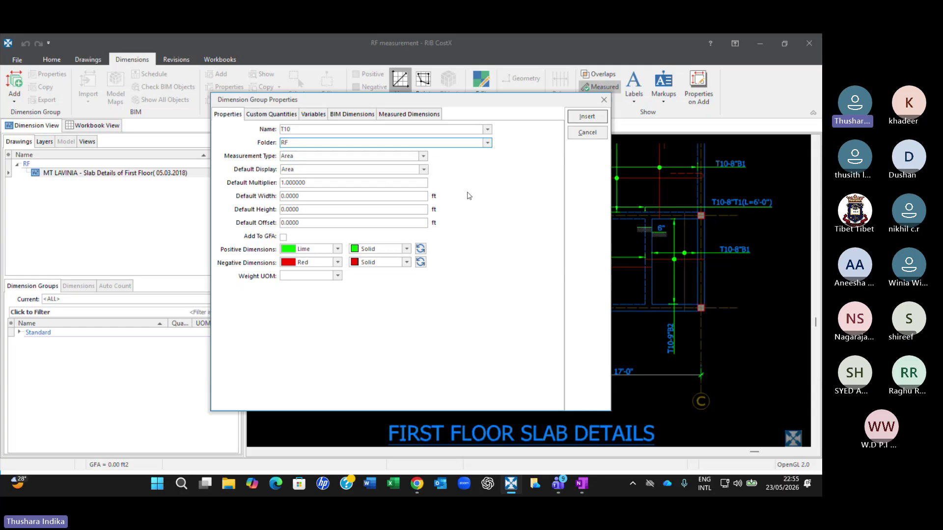
- Set the T10 group's measurement type to Length, its default display to Weight and its weight unit to kg
click(422, 156)
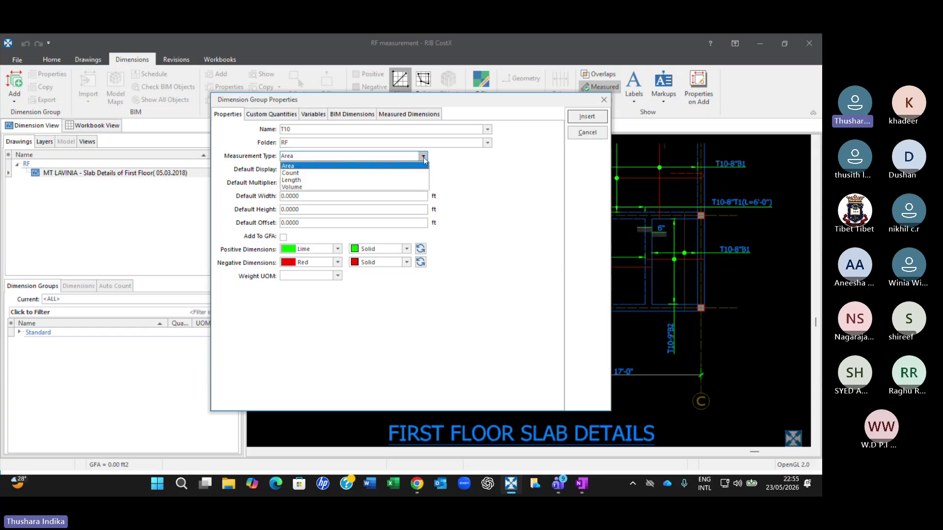
click(301, 181)
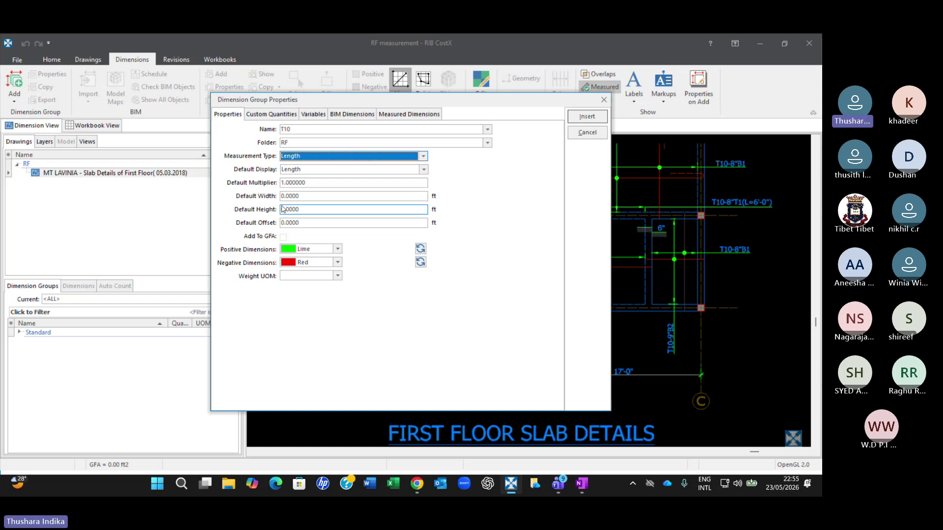
click(424, 169)
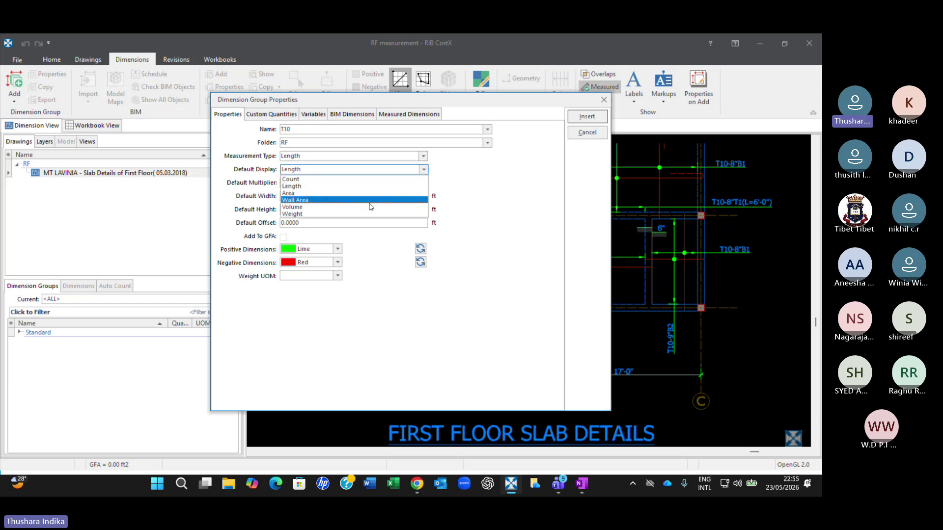
click(295, 214)
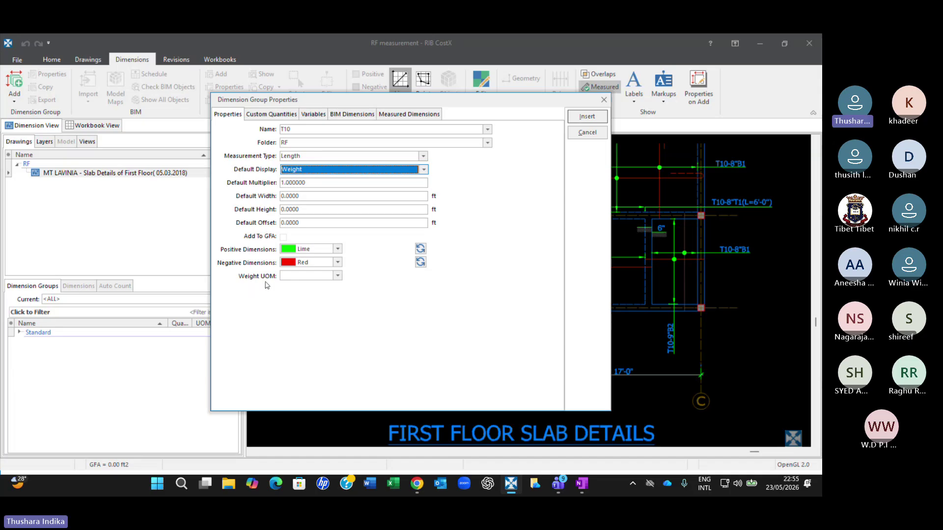
click(338, 276)
click(294, 286)
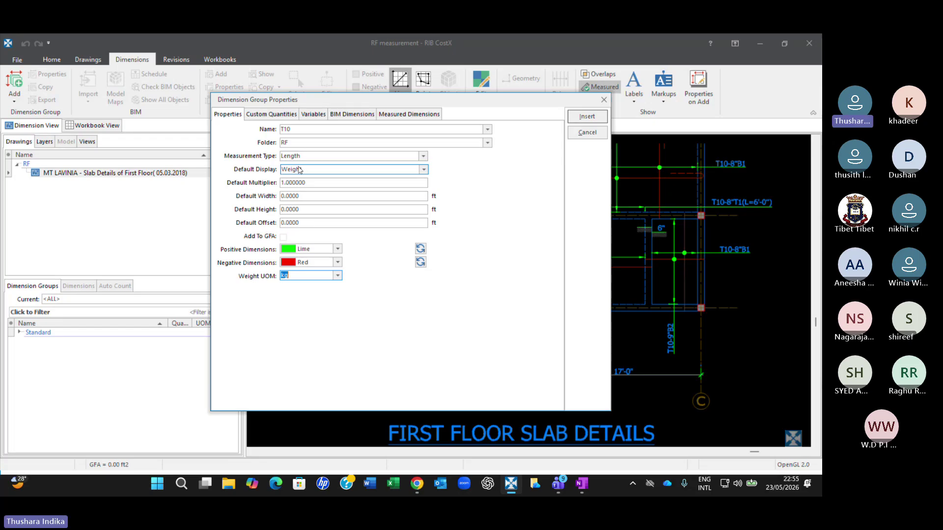
click(399, 116)
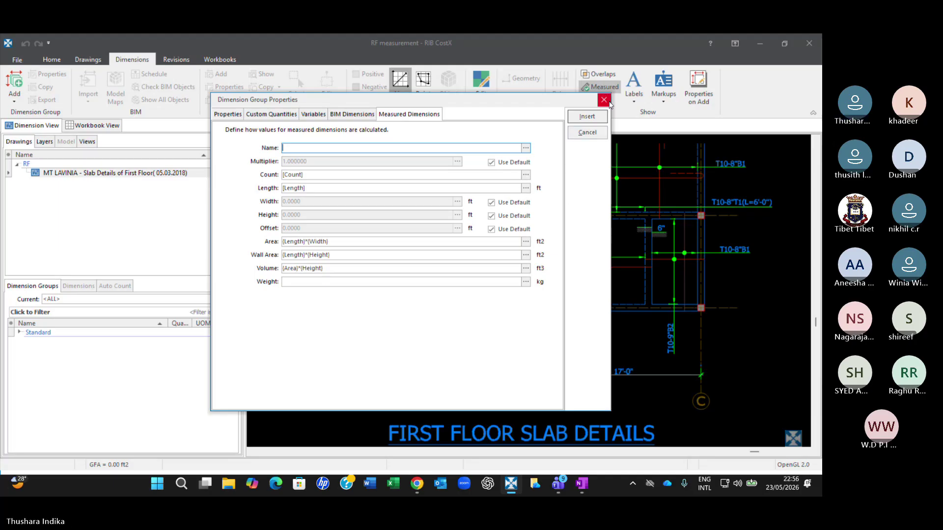
click(228, 114)
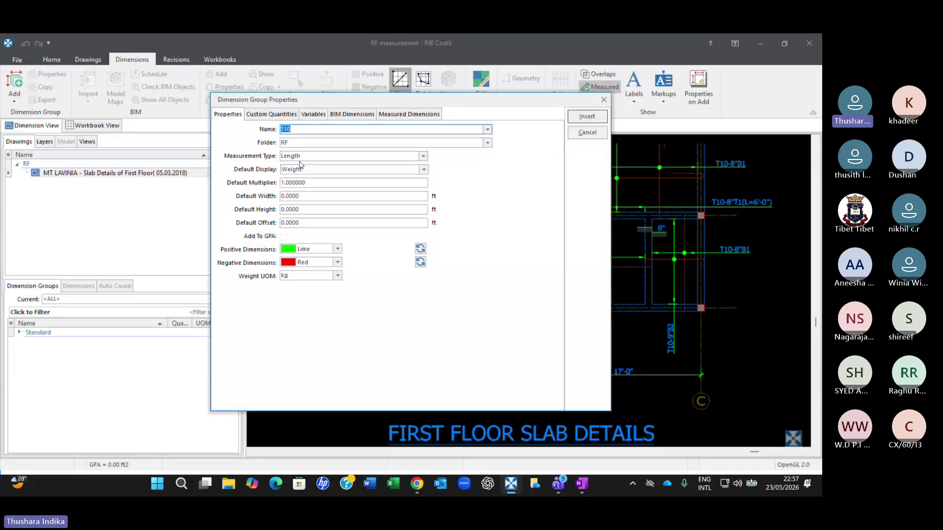
click(394, 116)
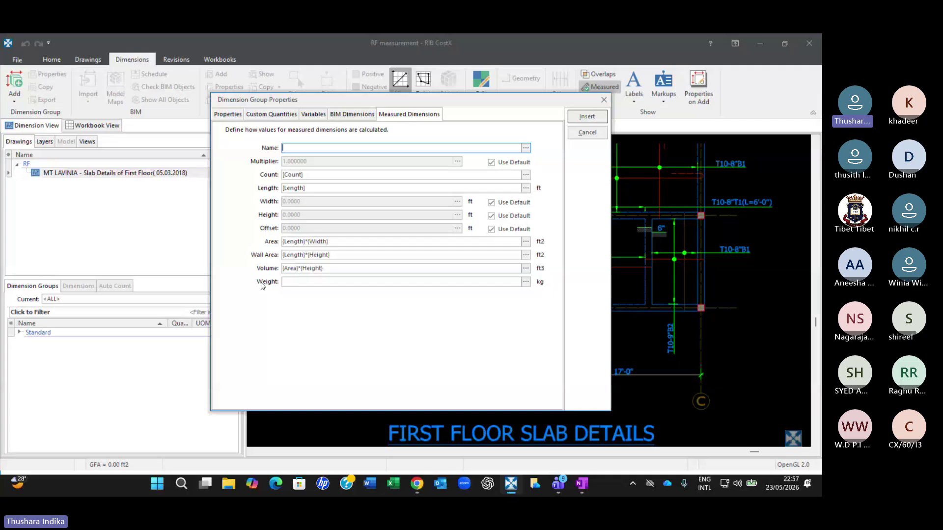
click(527, 283)
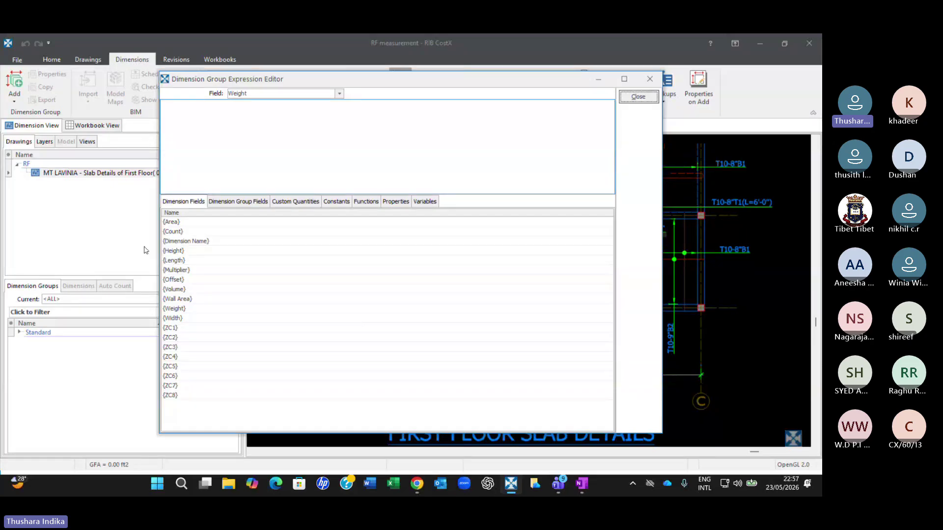
double_click(176, 309)
key(BackSpace)
key(BackSpace)
key(BackSpace)
key(BackSpace)
key(BackSpace)
key(BackSpace)
key(BackSpace)
key(BackSpace)
click(650, 78)
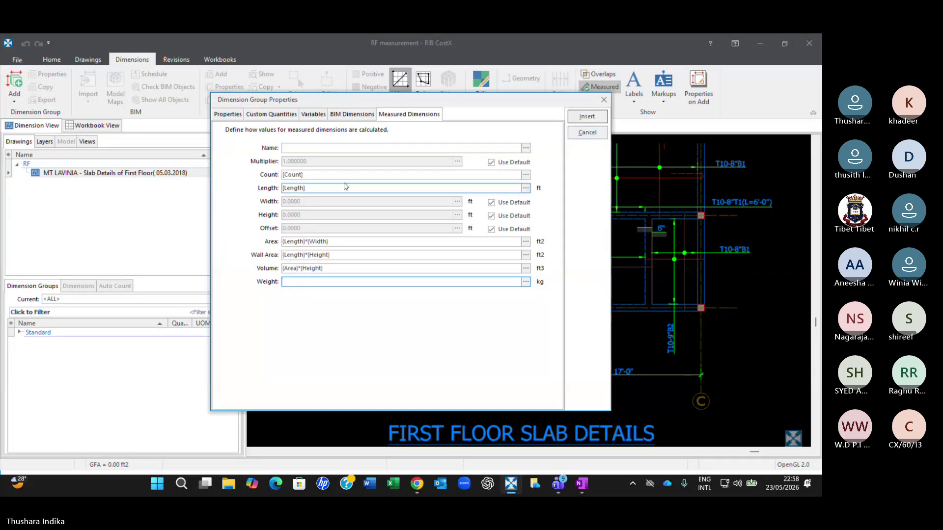
- Define the measured dimensions' weight as the expression {Weight}*0.1869 and select the decimals of the factor
click(227, 115)
click(398, 116)
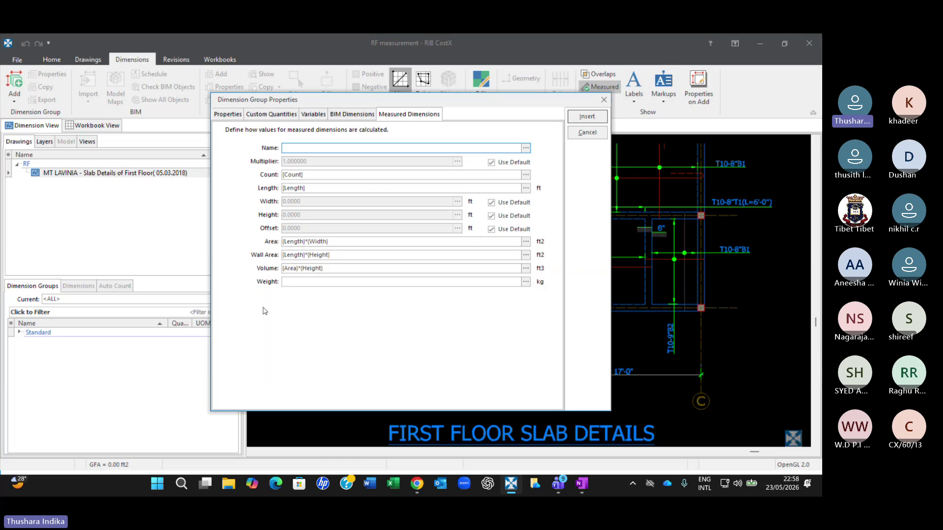
click(527, 284)
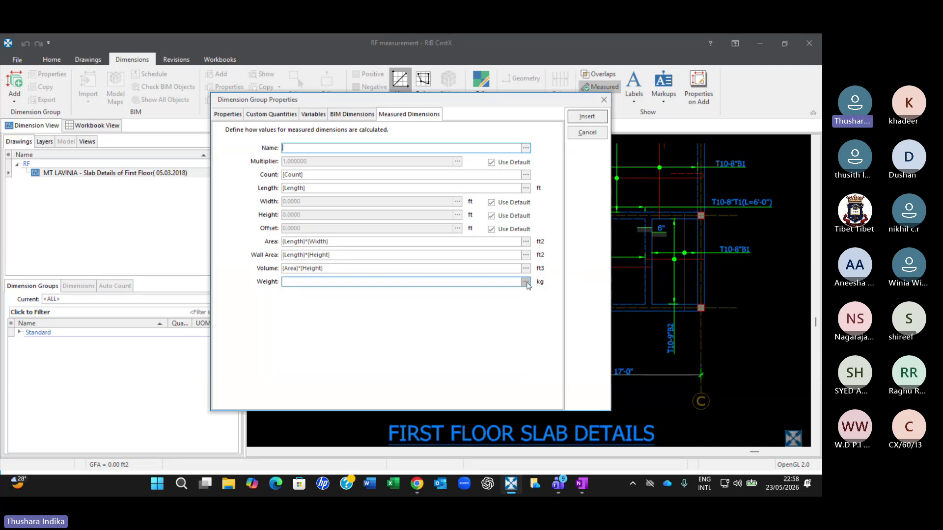
click(526, 283)
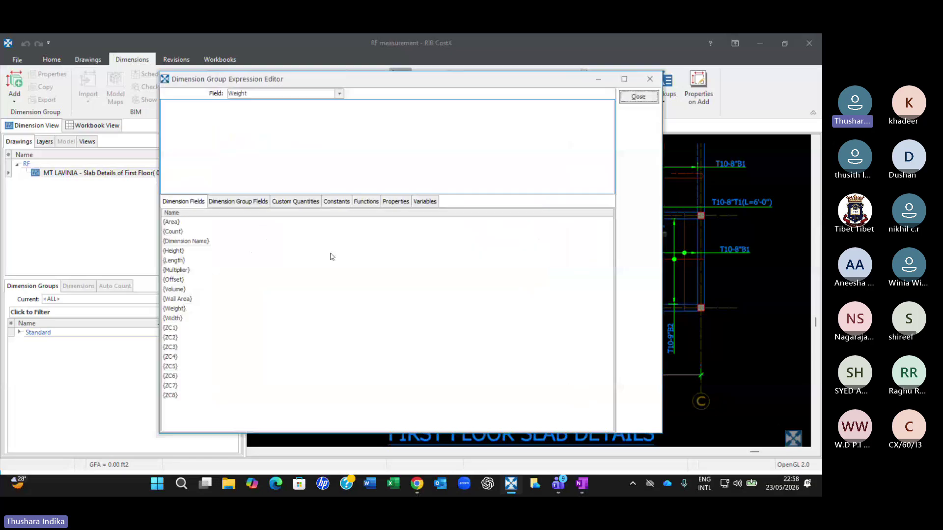
click(177, 310)
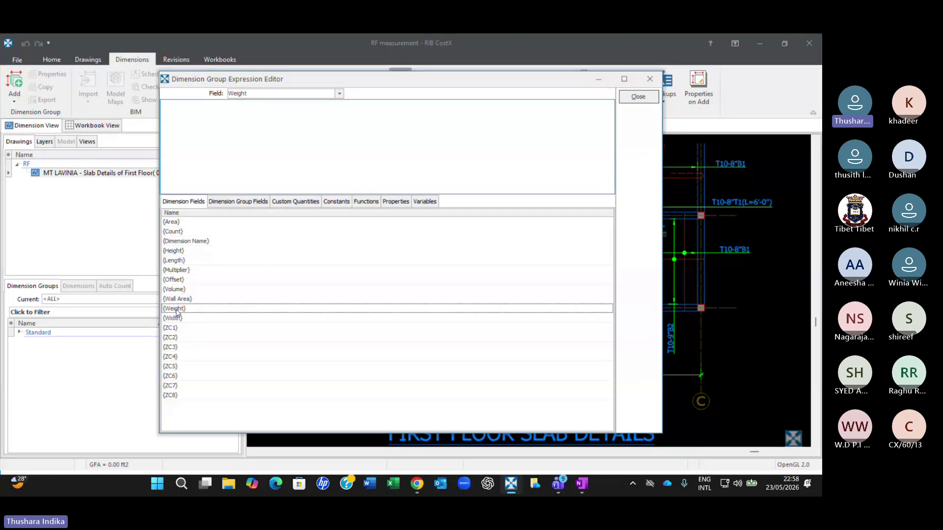
double_click(176, 309)
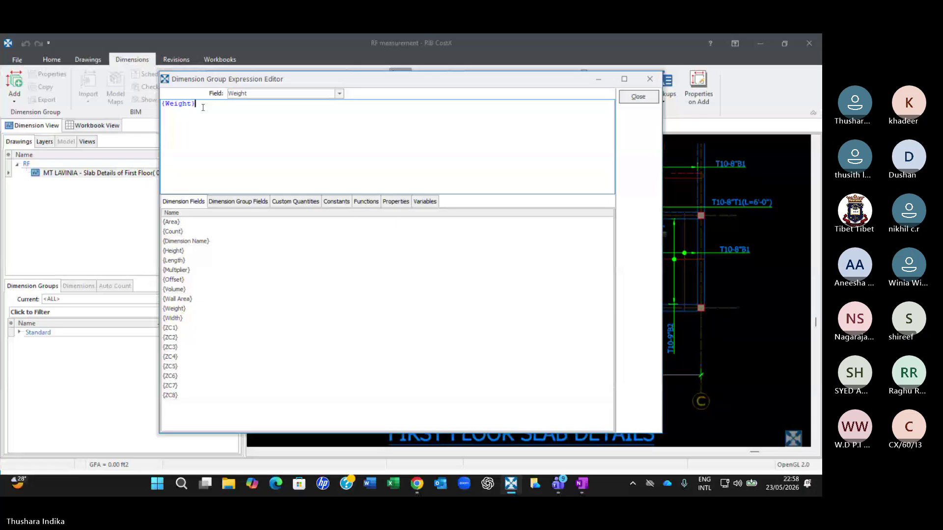
text(*)
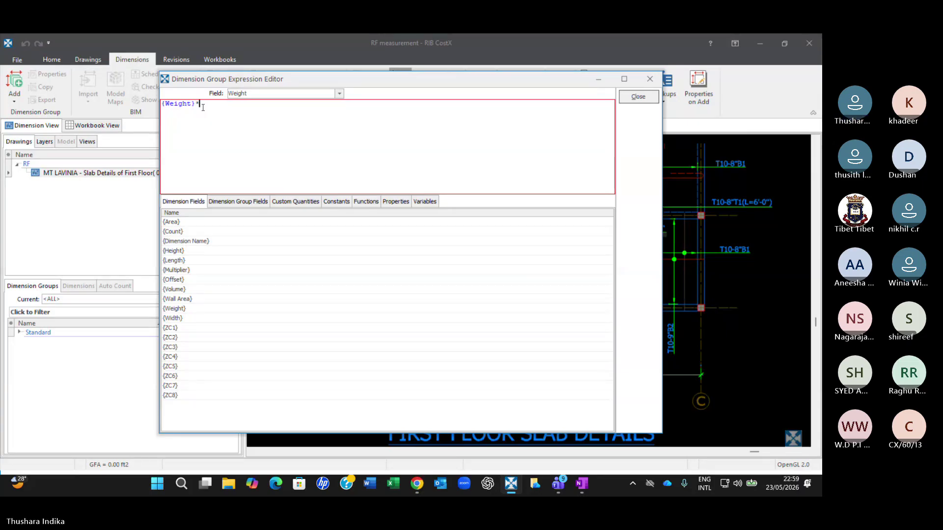
text(0)
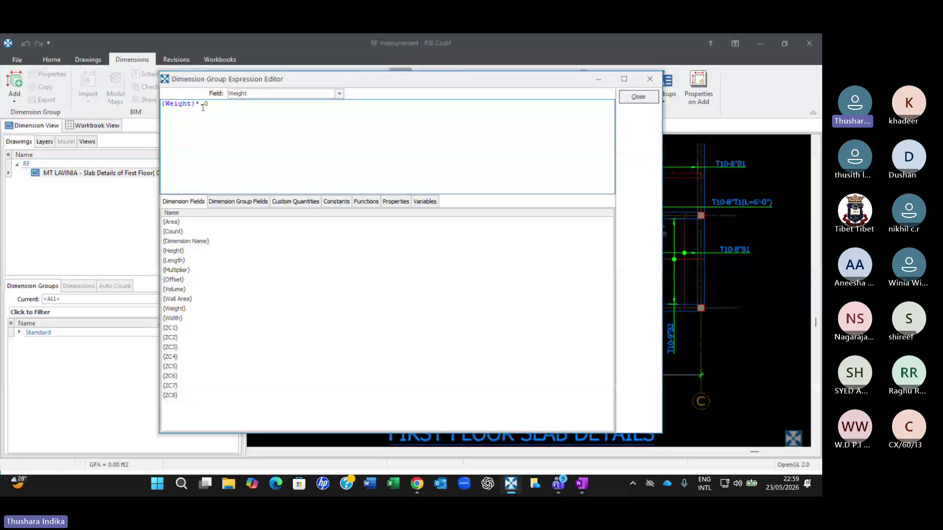
key(BackSpace)
key(BackSpace)
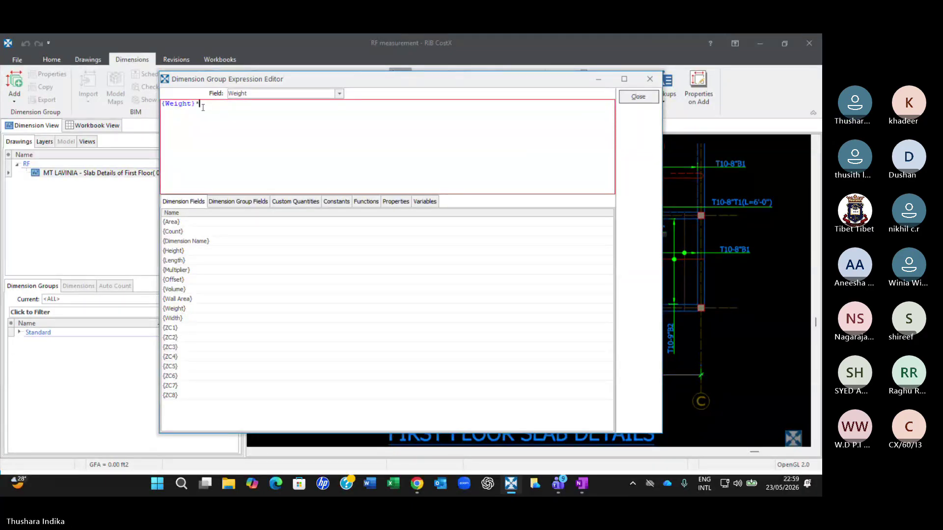
text(0.1)
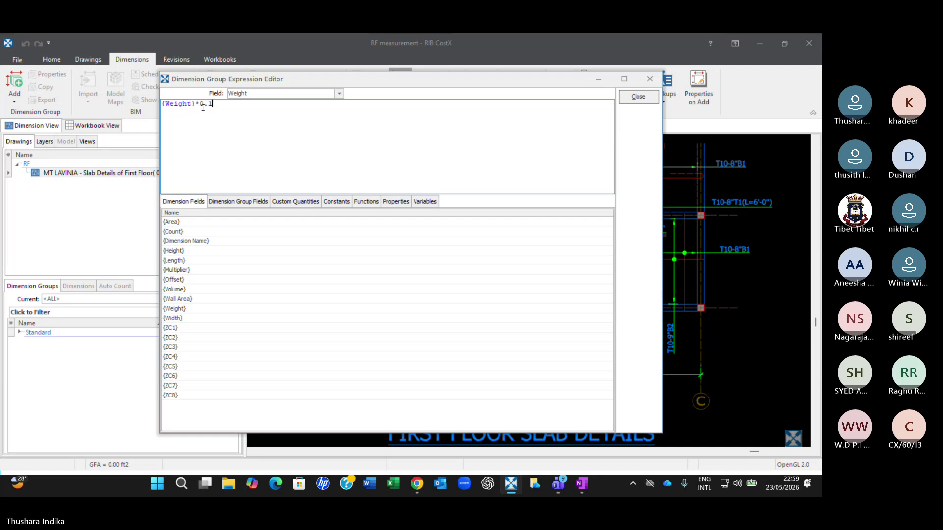
text(8)
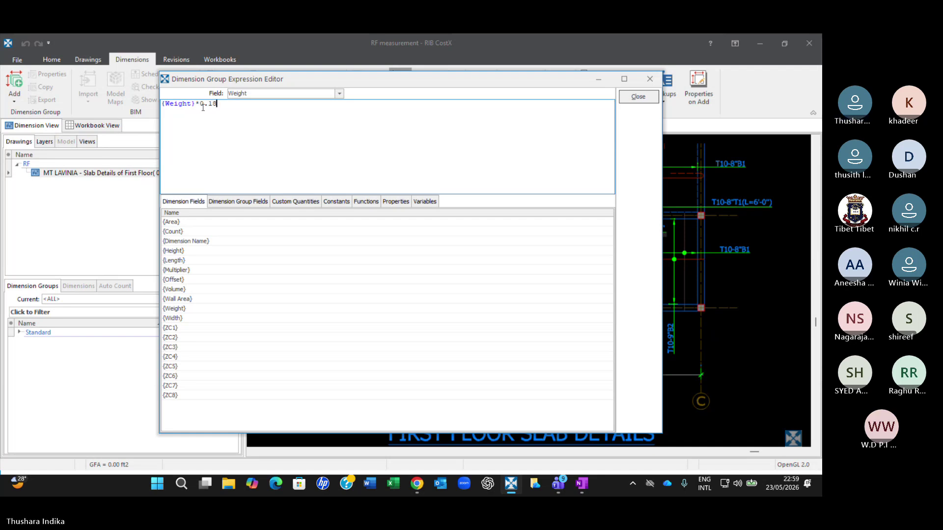
text(69)
drag(209, 103, 229, 104)
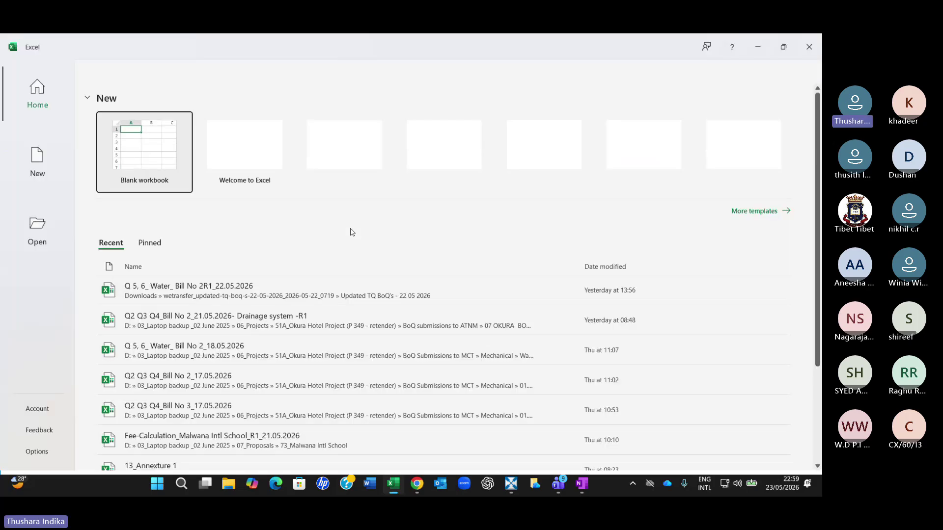
- Create a blank Excel workbook and enter 0.617 in G7 with the unit kg/m in H7
click(158, 163)
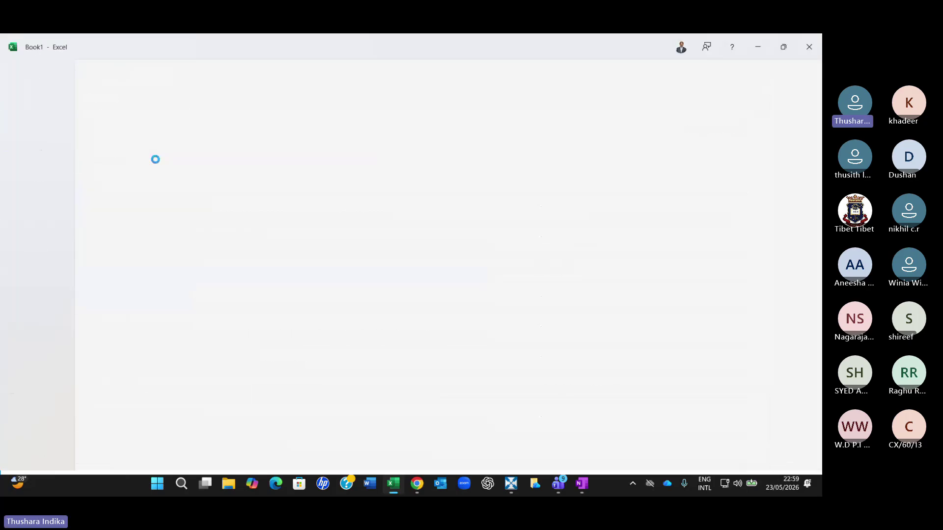
click(237, 247)
text(0.617)
key(Return)
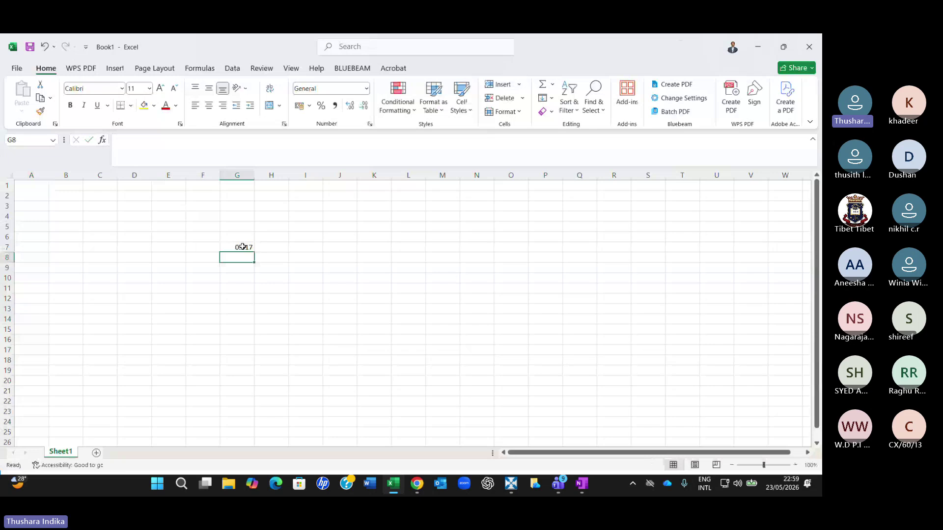
key(Up)
key(Right)
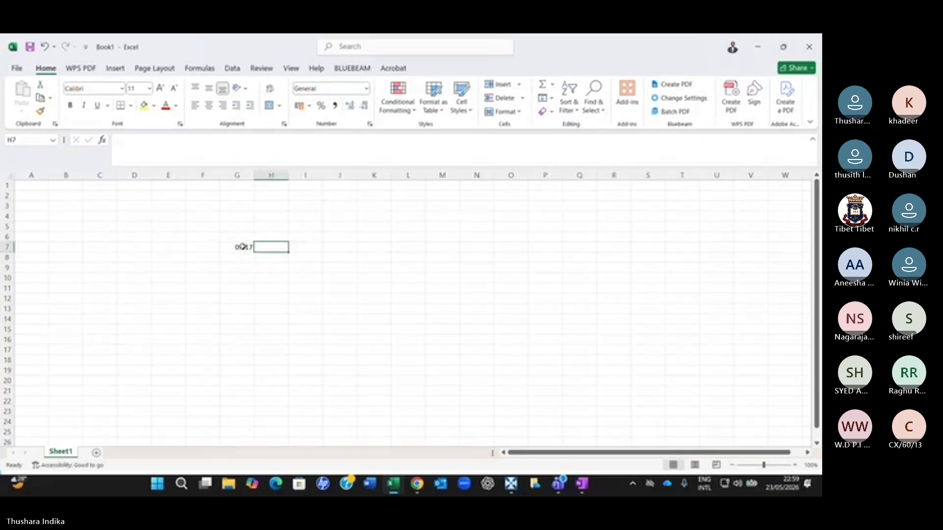
text(kg/m)
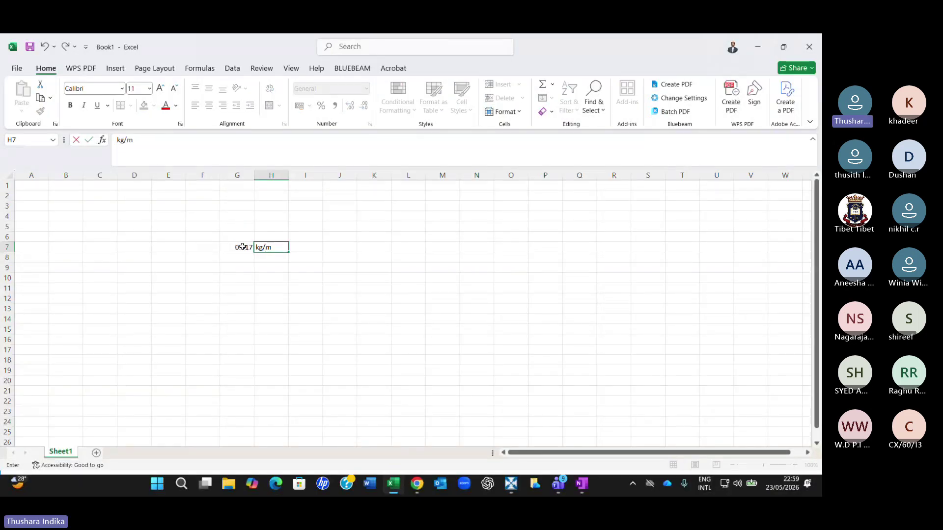
key(Return)
- Calculate the weight per foot in G9 with the formula =G7/3.3
click(246, 265)
text(-)
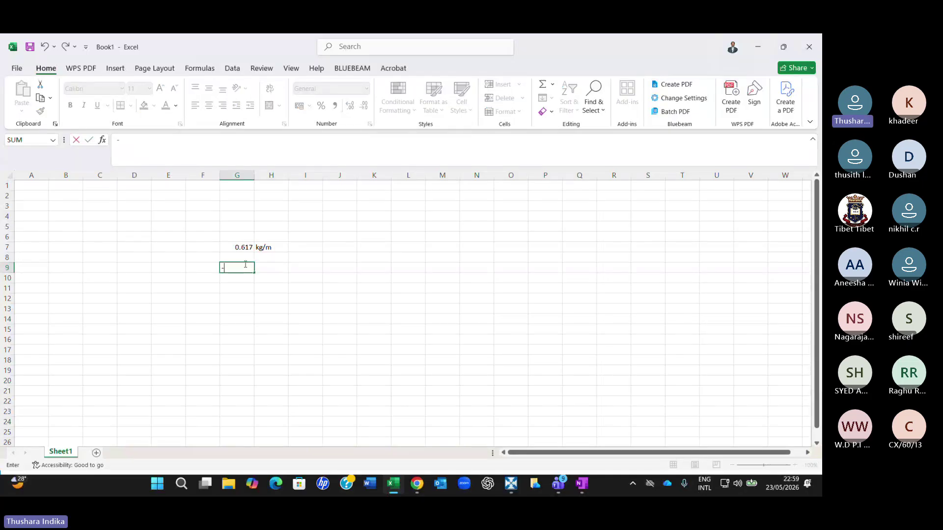
key(BackSpace)
text(=)
click(242, 248)
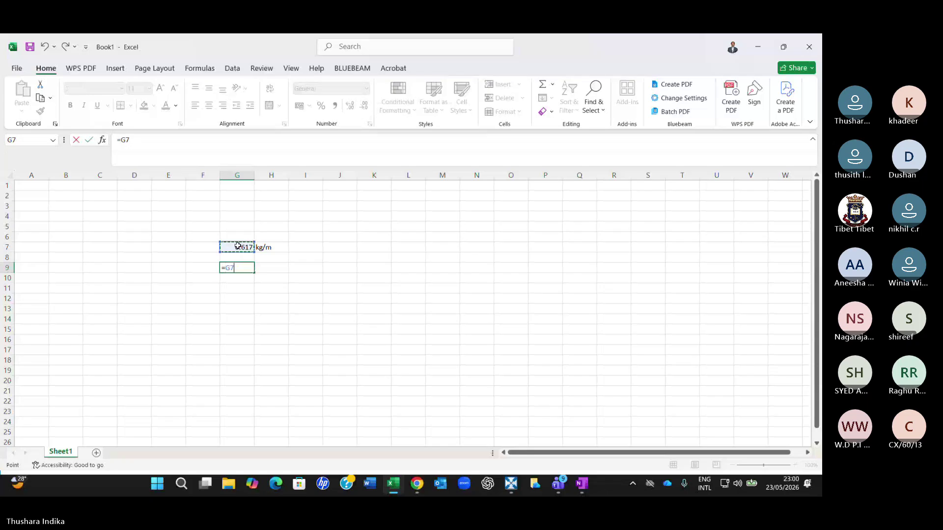
text(/3.3)
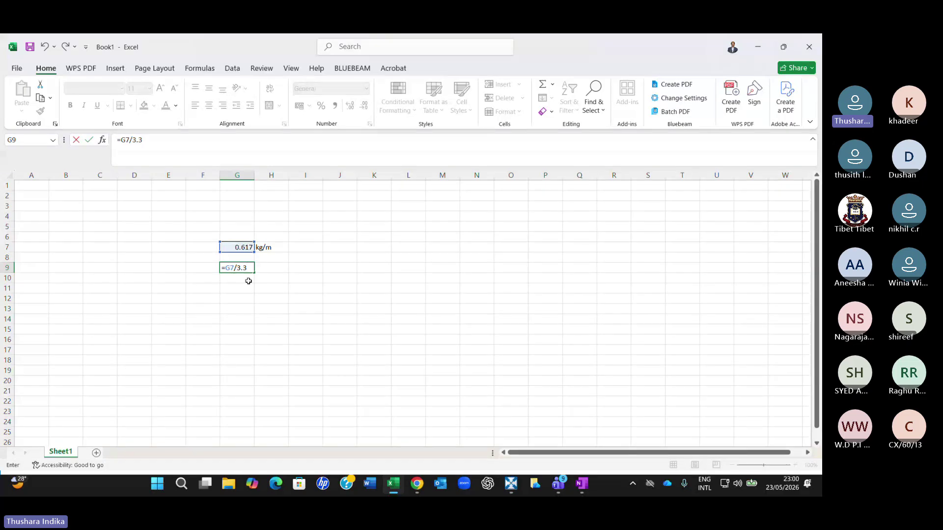
key(Return)
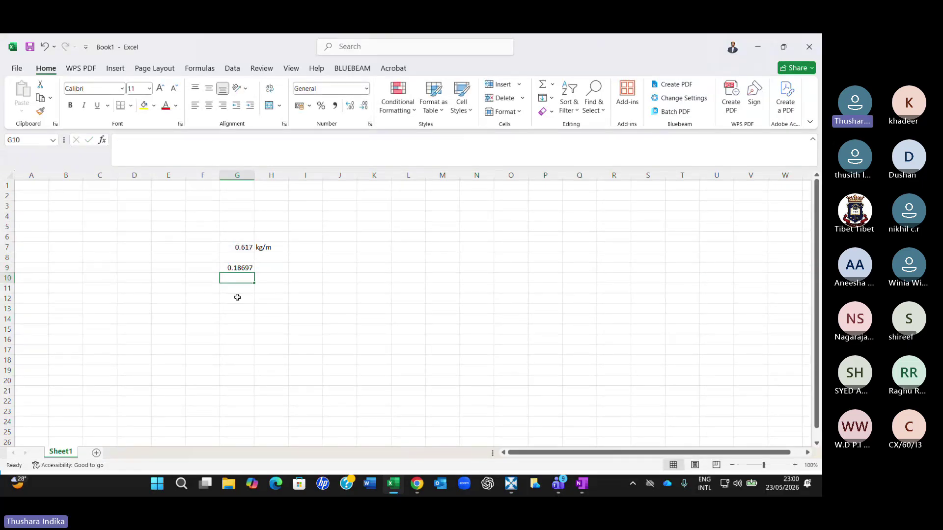
- Label the result in H9 with the unit kg/ft, check the G9 formula and switch back to CostX
click(265, 267)
text(ft/)
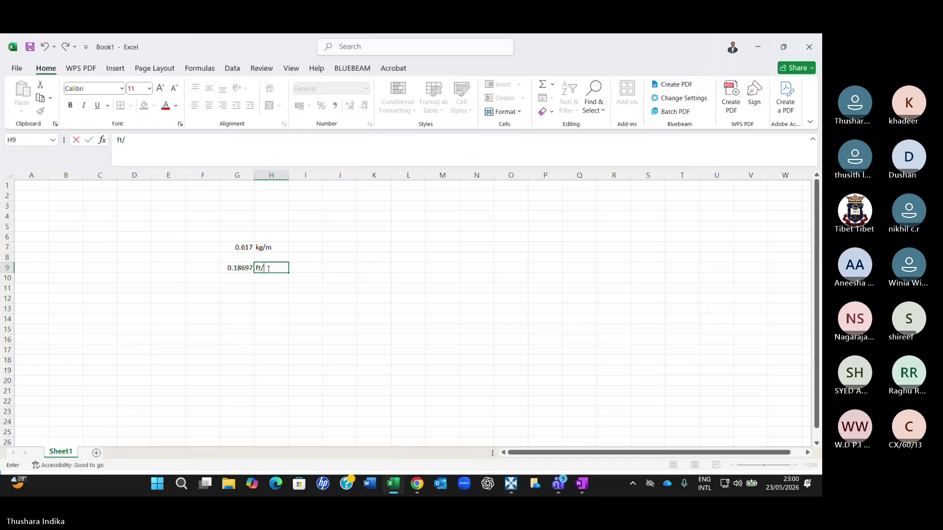
key(BackSpace)
key(BackSpace)
key(BackSpace)
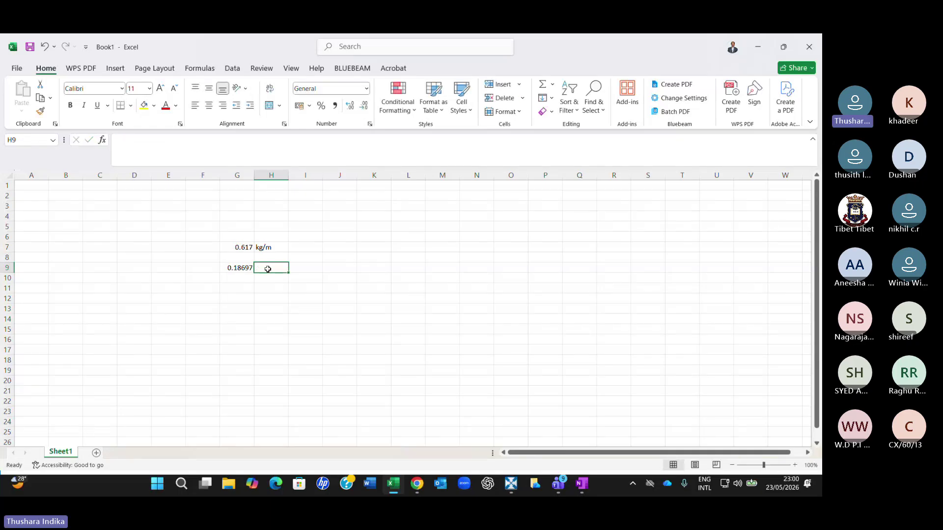
text(kg/f)
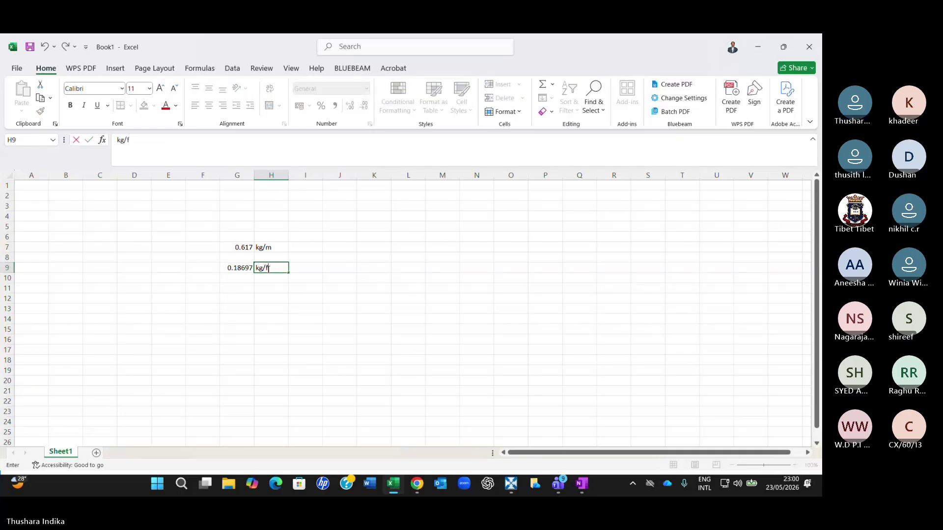
text(m)
key(Return)
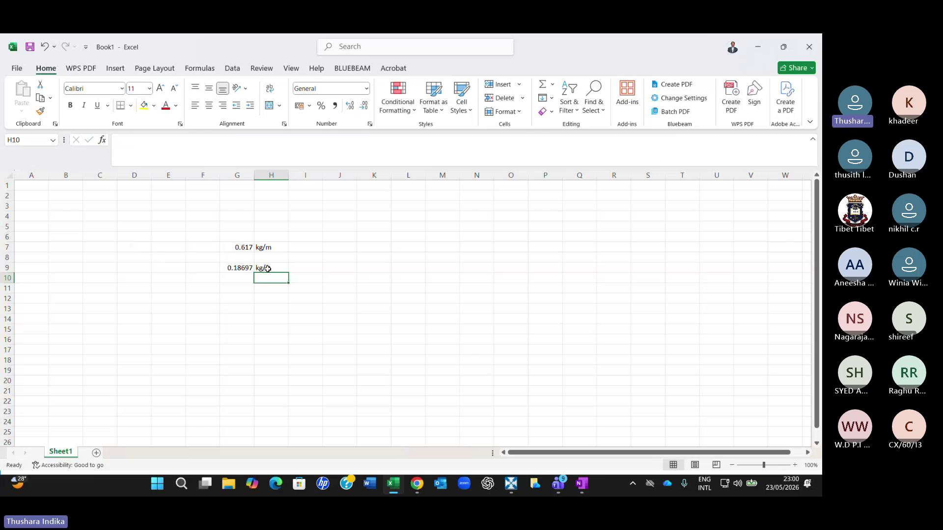
click(243, 268)
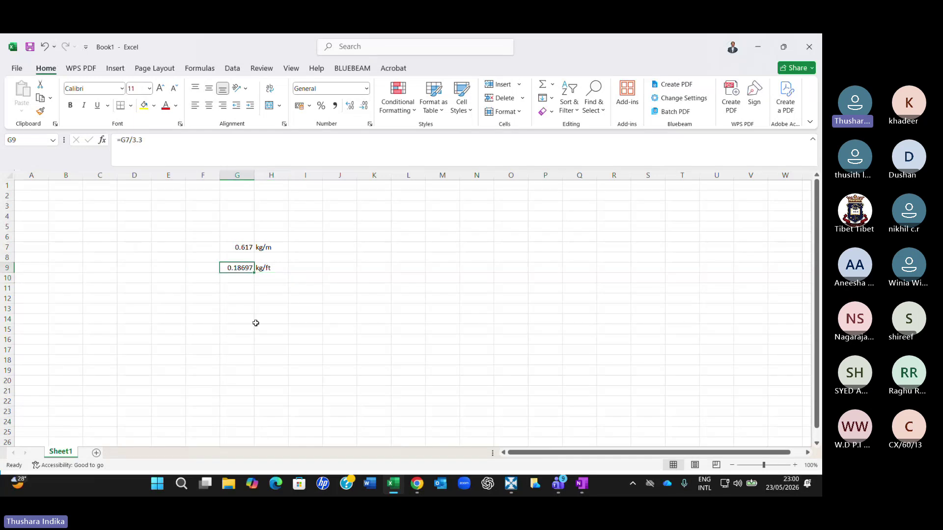
click(510, 484)
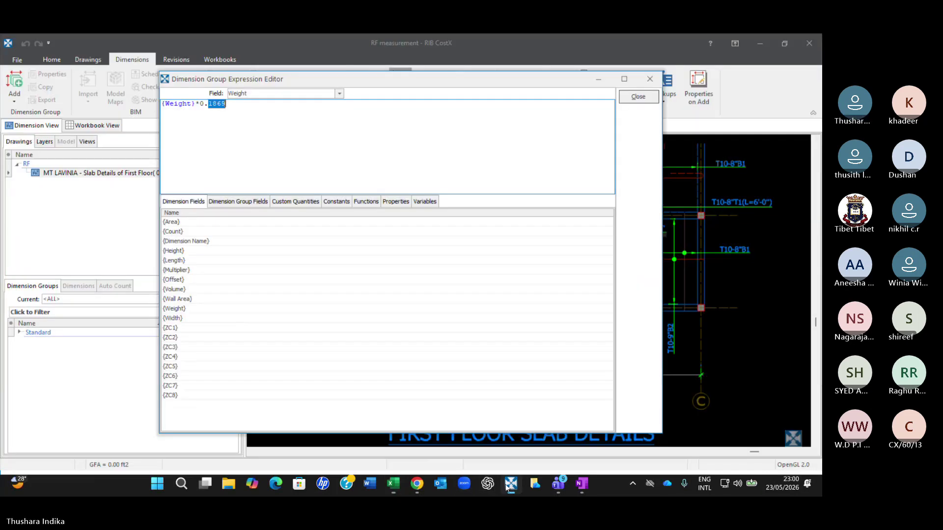
- Check the kg/ft factor in the Excel workbook and set the Weight expression to {Weight}*0.18697
click(391, 482)
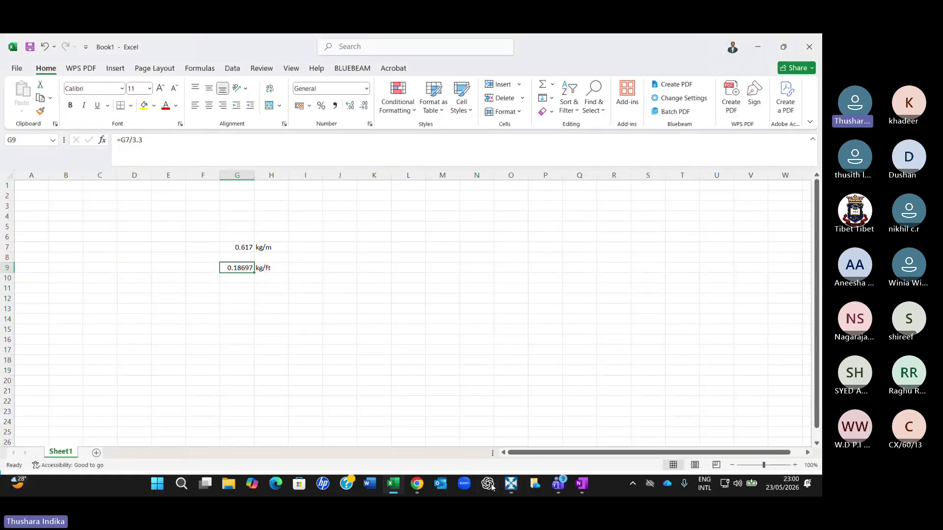
click(510, 484)
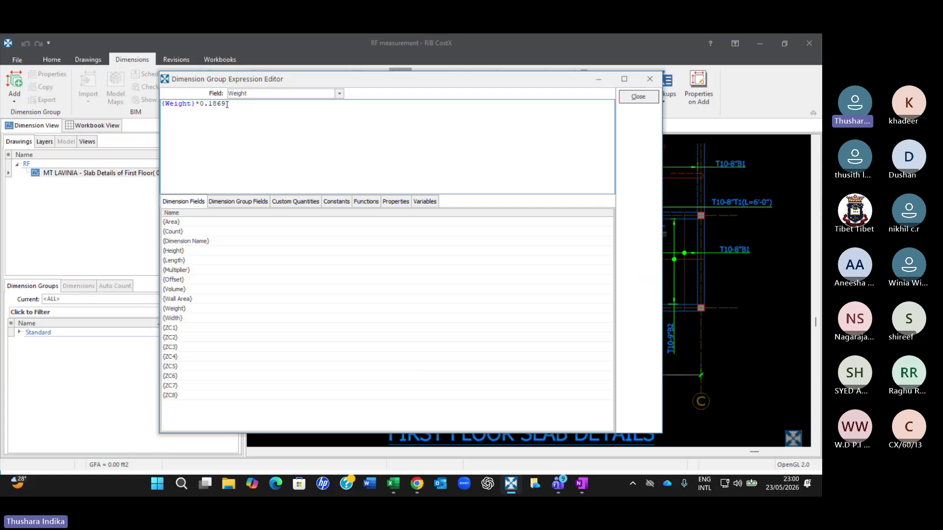
text(7)
click(641, 97)
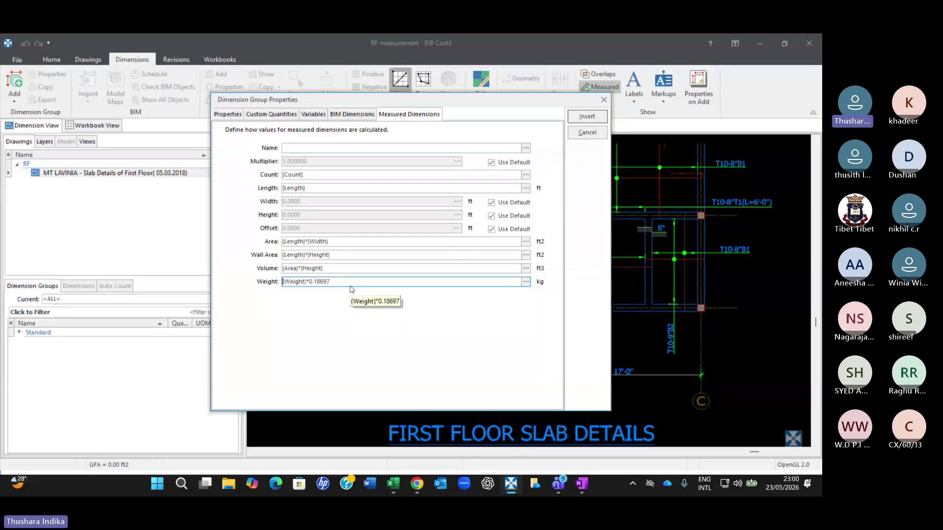
- Review the T10 group's general properties and measured dimension formulas, and try to insert the group
click(228, 114)
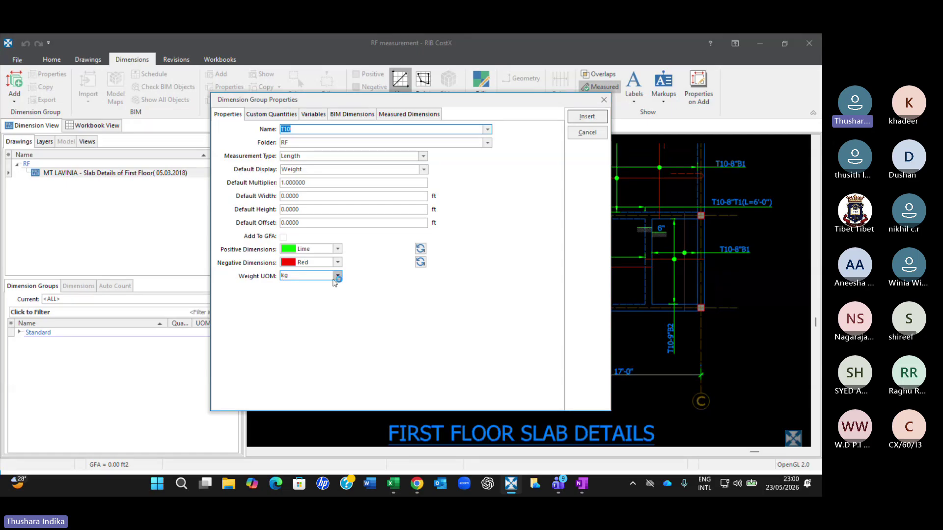
click(412, 115)
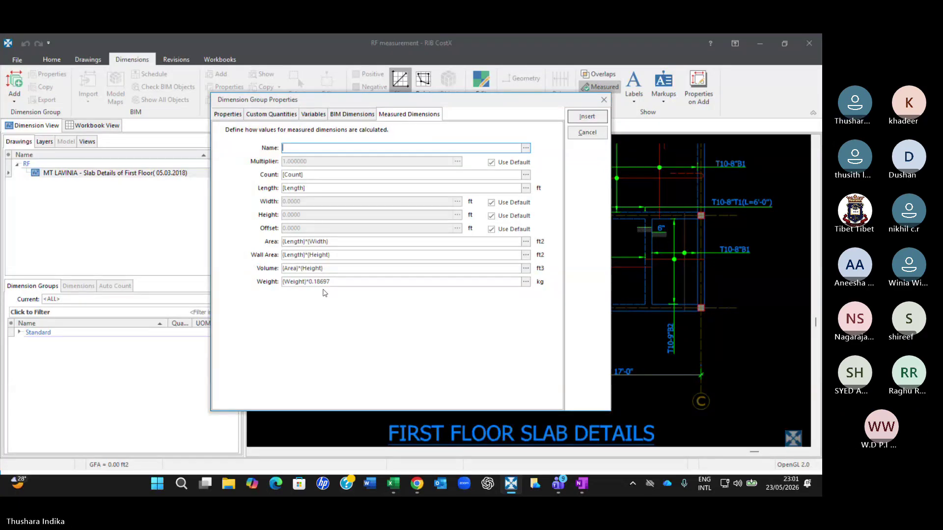
click(588, 117)
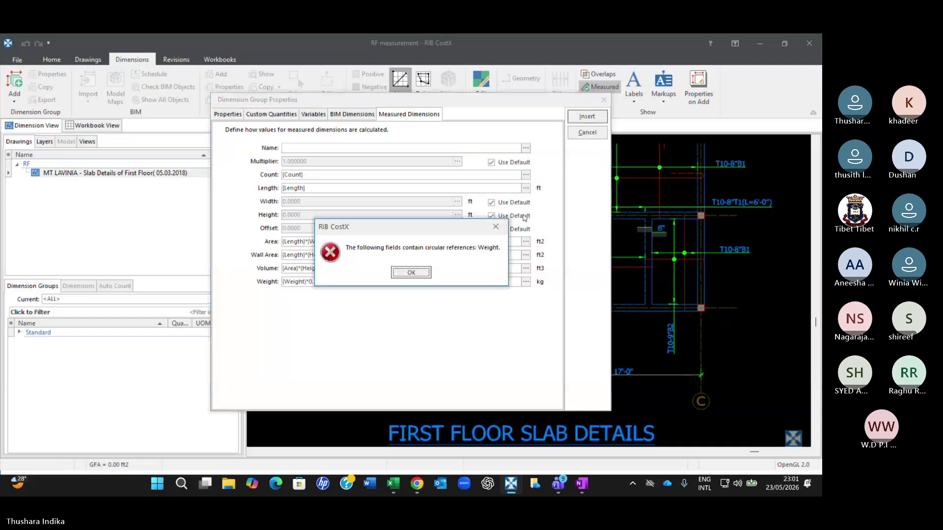
click(411, 272)
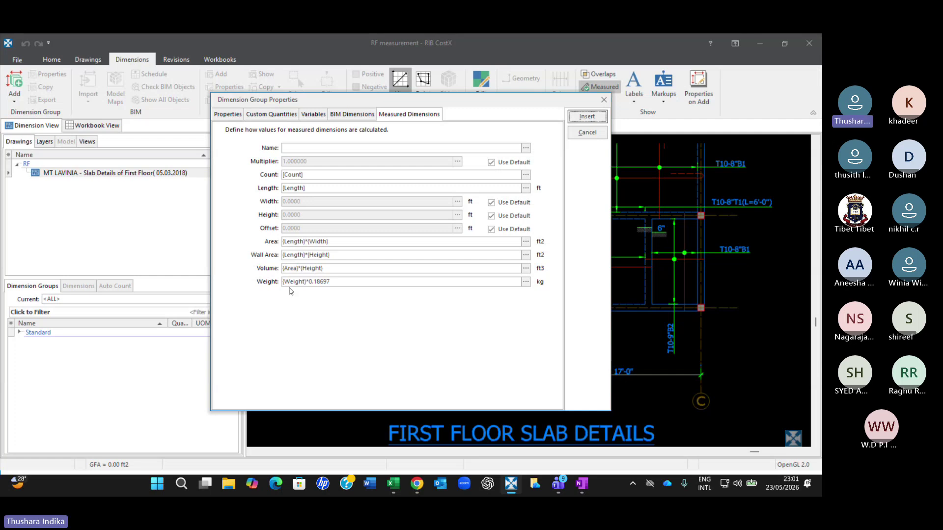
- Replace the Weight expression with {Length}*0.18697 and insert the T10 dimension group
click(308, 283)
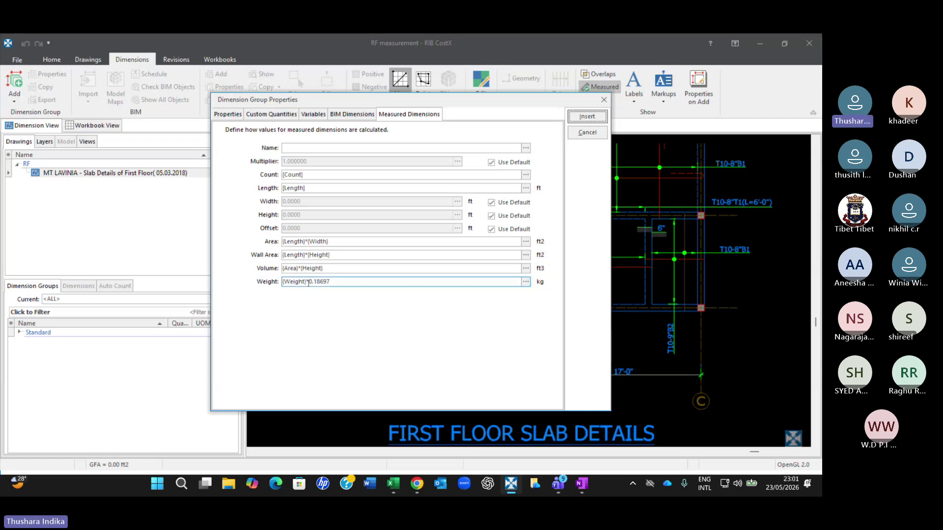
click(525, 282)
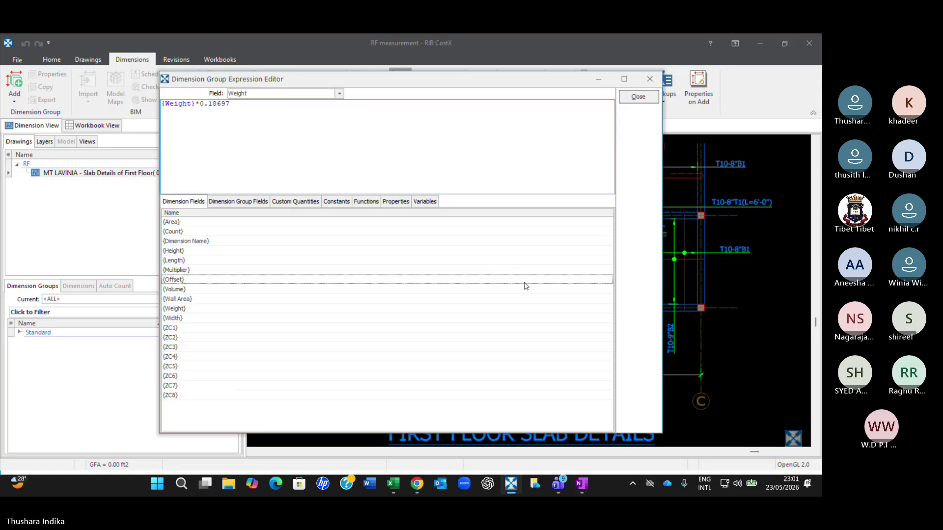
click(198, 118)
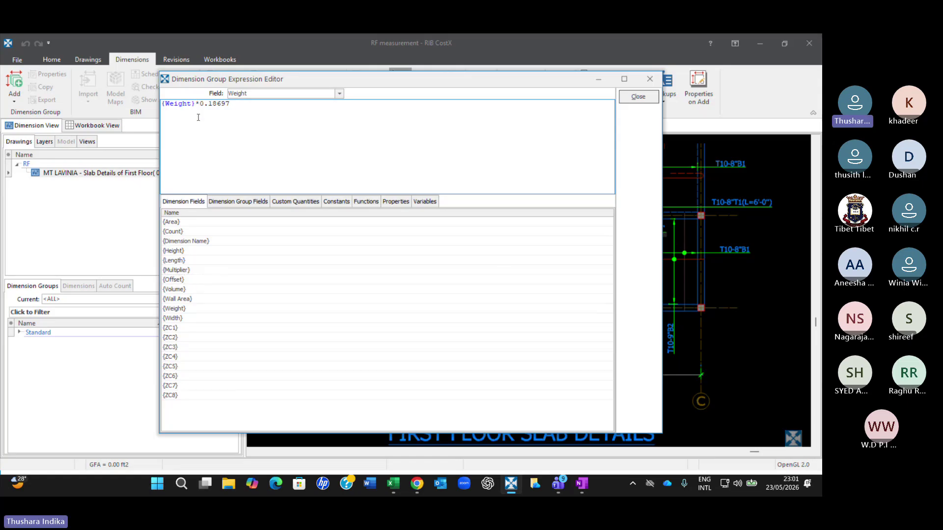
key(Num_Lock)
key(BackSpace)
key(BackSpace)
key(BackSpace)
key(BackSpace)
key(BackSpace)
key(BackSpace)
key(BackSpace)
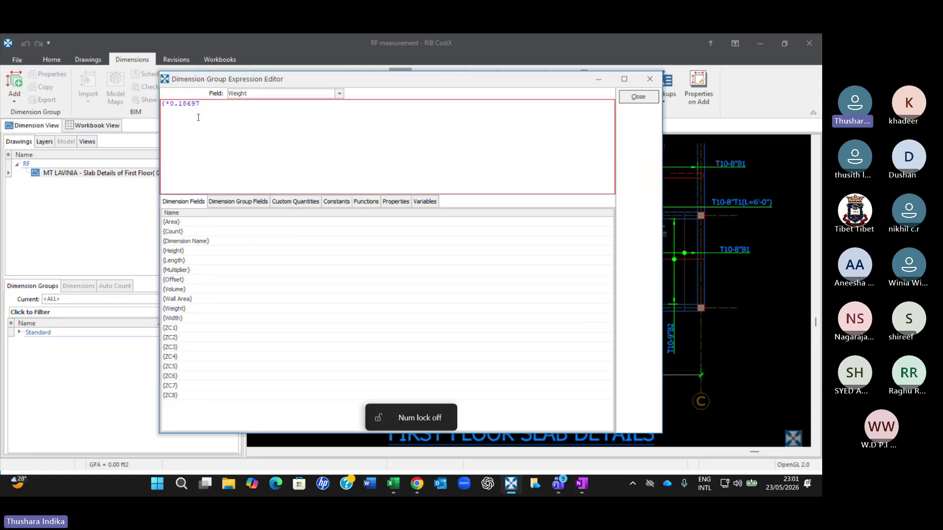
key(BackSpace)
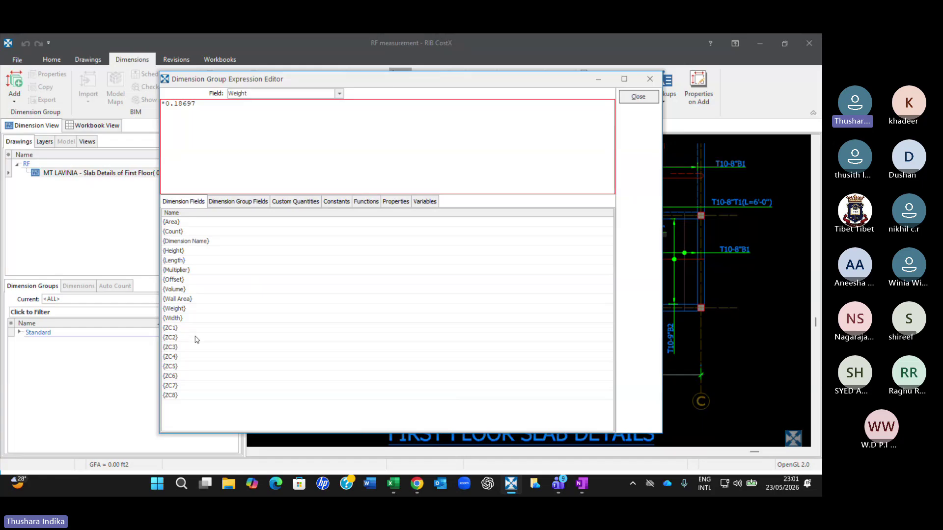
click(171, 262)
double_click(171, 262)
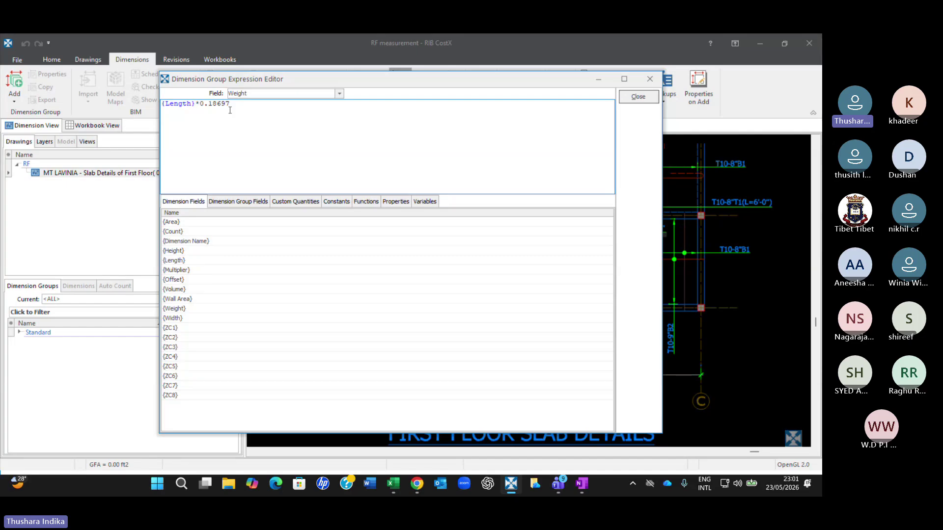
click(647, 101)
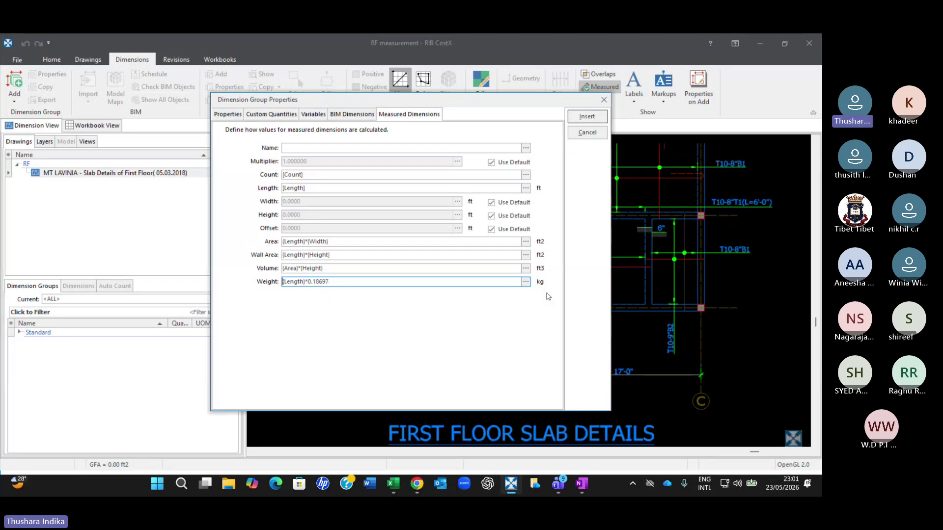
click(587, 117)
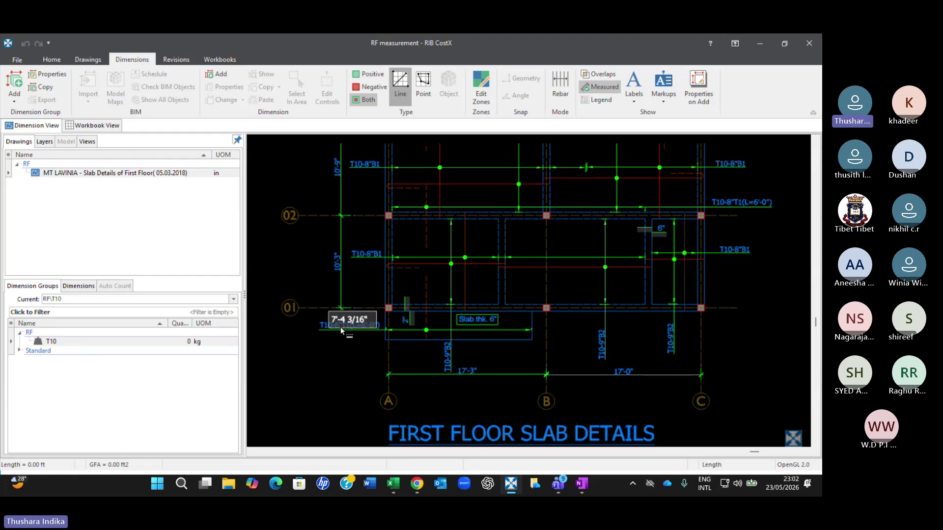
- Turn on Rebar mode and examine the T10 bar lines in the slab bays between grids 01 and 02
click(567, 99)
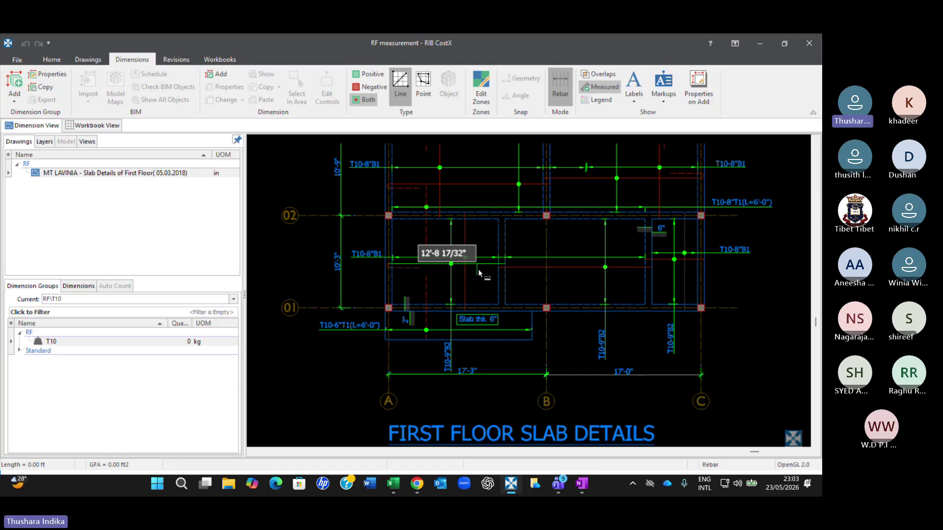
scroll(464, 268, up, 5)
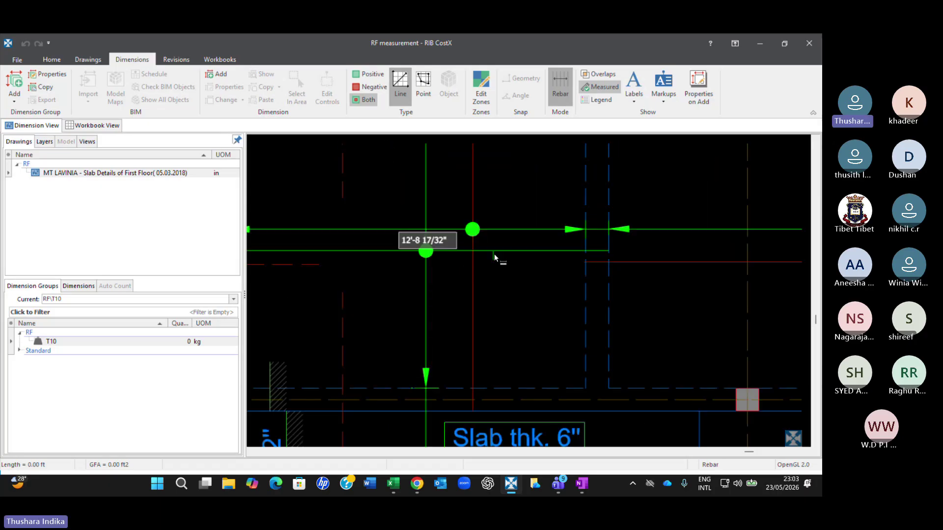
scroll(379, 276, down, 3)
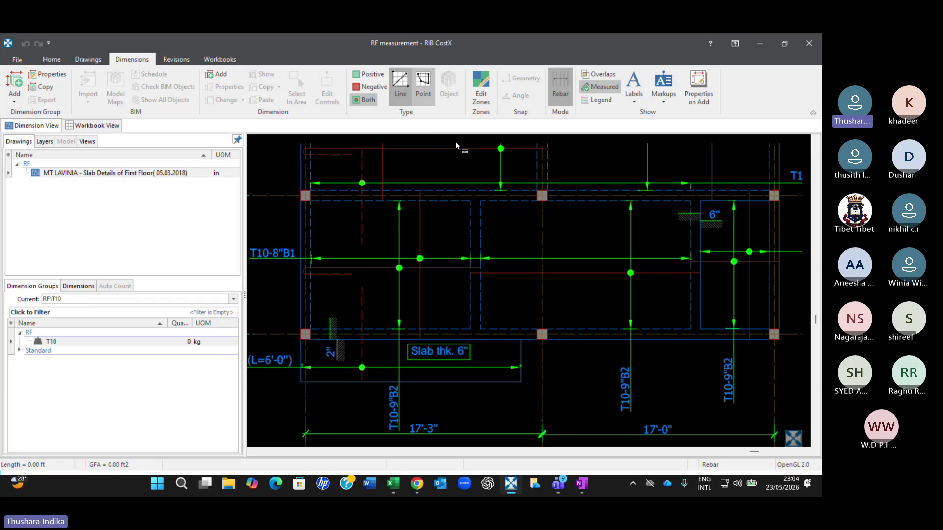
scroll(463, 275, up, 2)
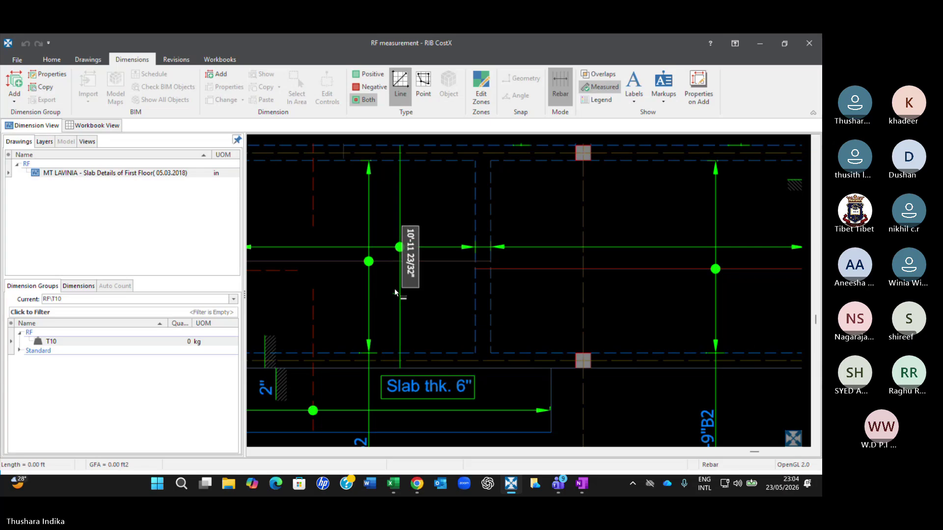
scroll(394, 288, down, 3)
scroll(359, 285, up, 1)
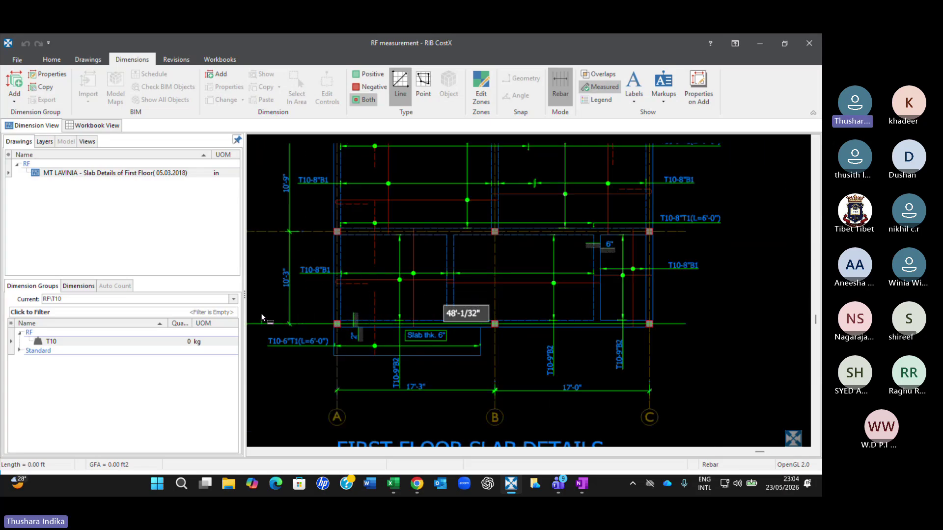
click(167, 342)
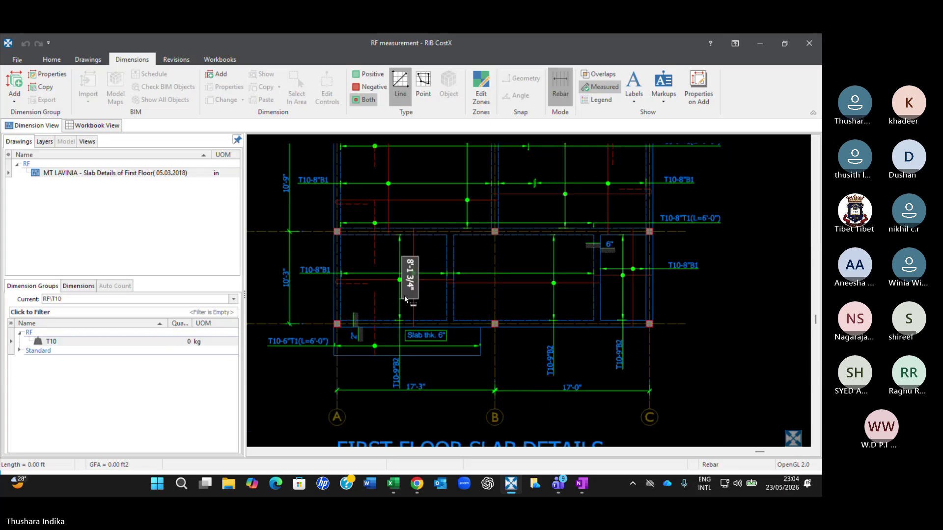
scroll(373, 309, up, 3)
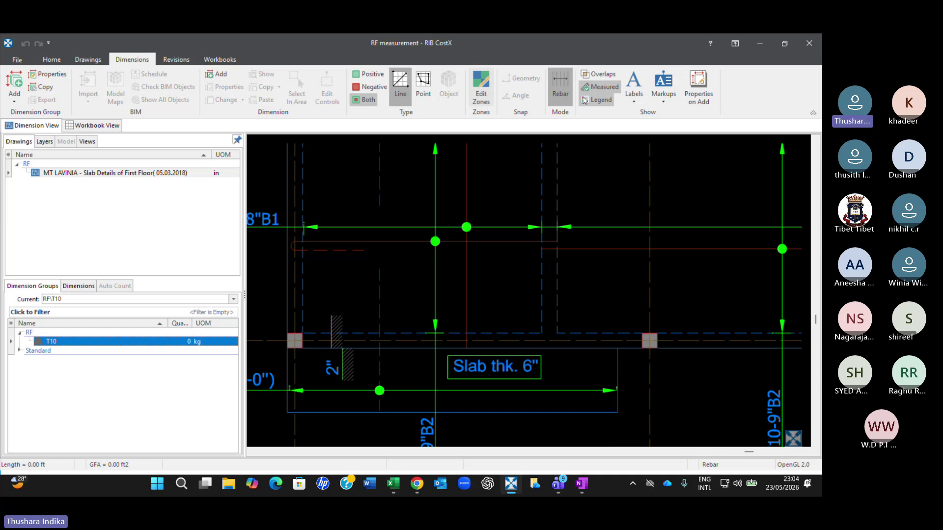
middle_drag(349, 305, 441, 306)
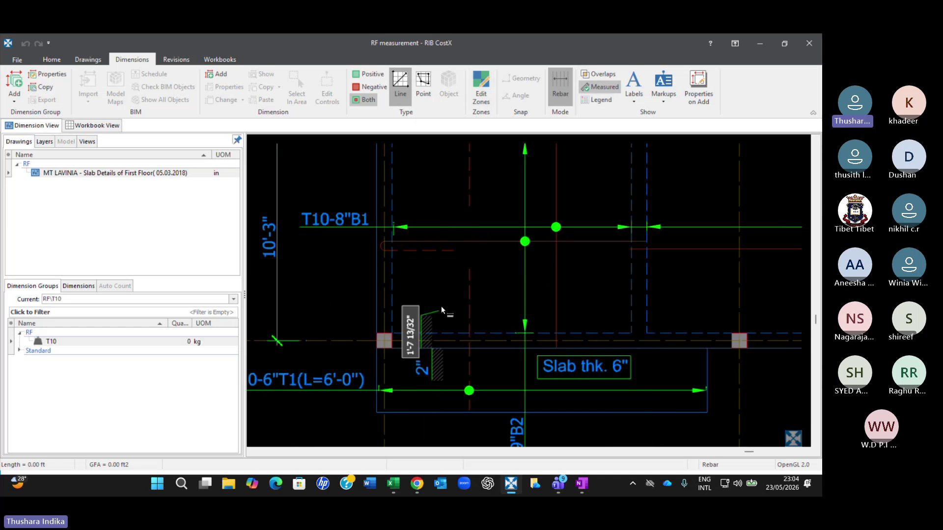
scroll(584, 267, down, 3)
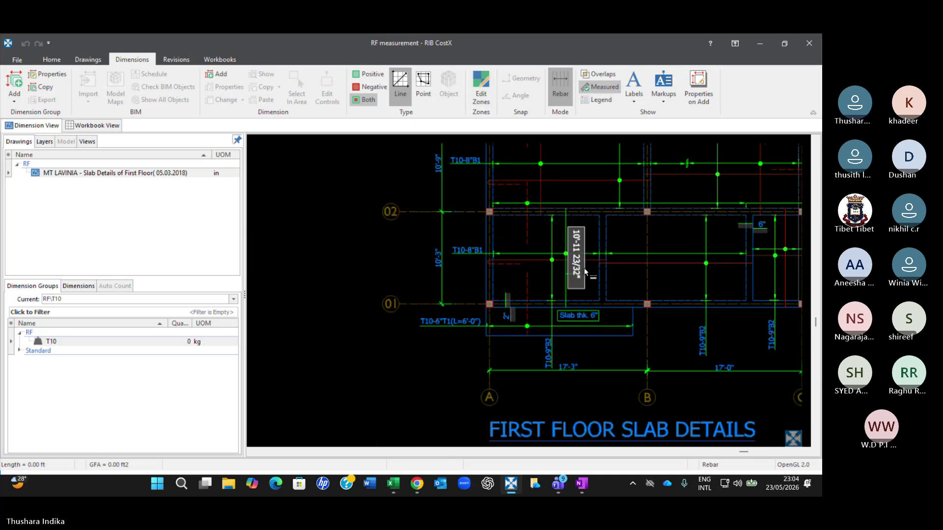
middle_drag(509, 269, 507, 270)
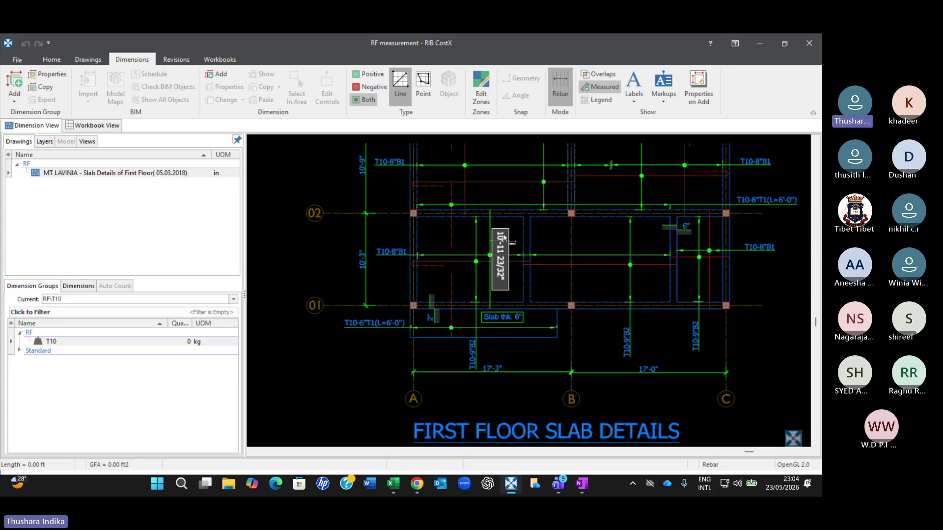
scroll(504, 238, up, 3)
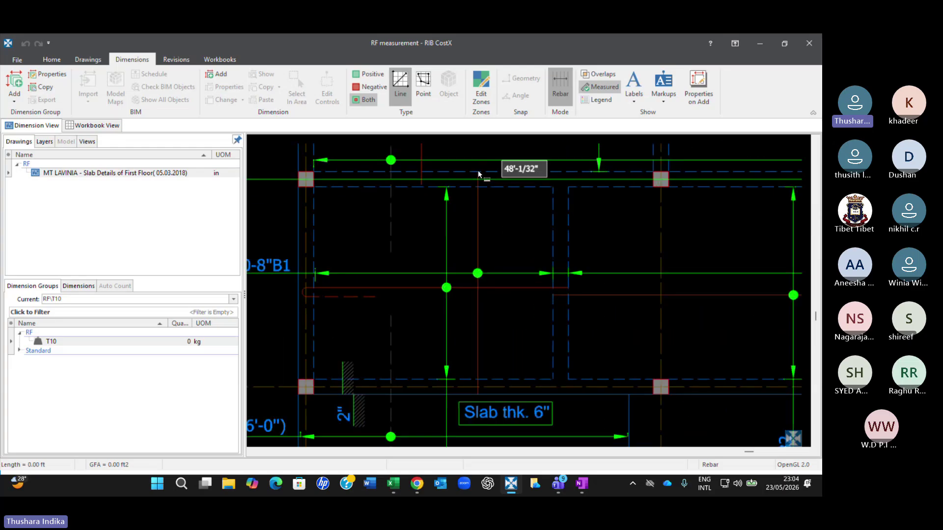
- Reselect the T10 group without Rebar mode and measure the T10-8"B1 bar between grids A and B in Point mode, about 11 ft long
click(113, 341)
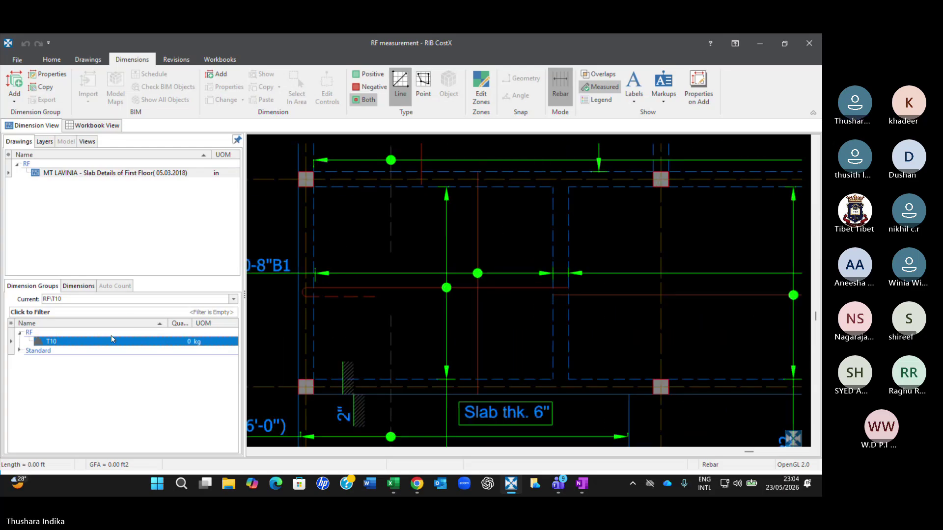
click(19, 350)
click(38, 351)
click(29, 333)
click(51, 342)
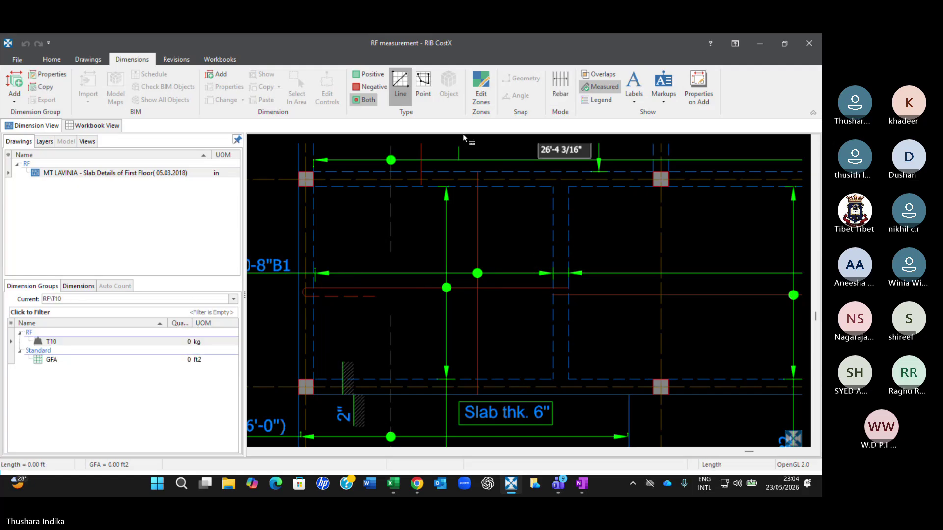
click(423, 86)
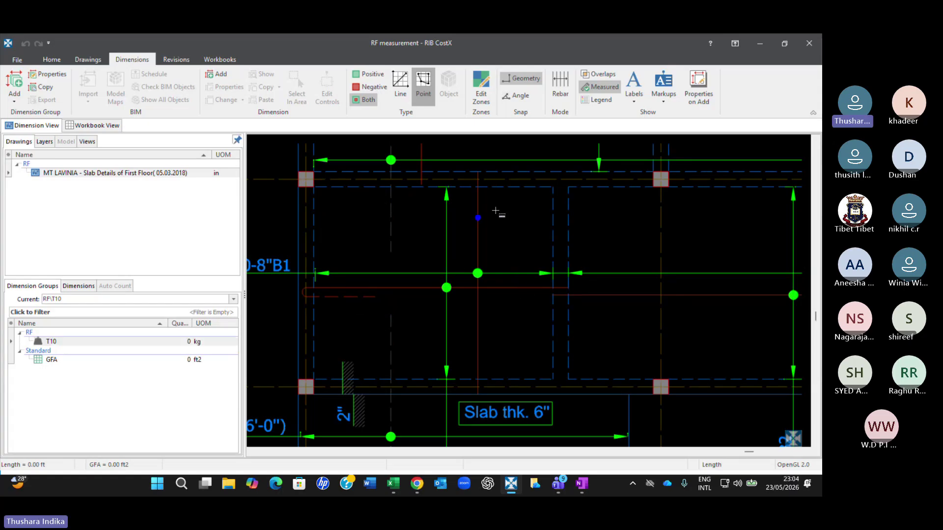
click(477, 171)
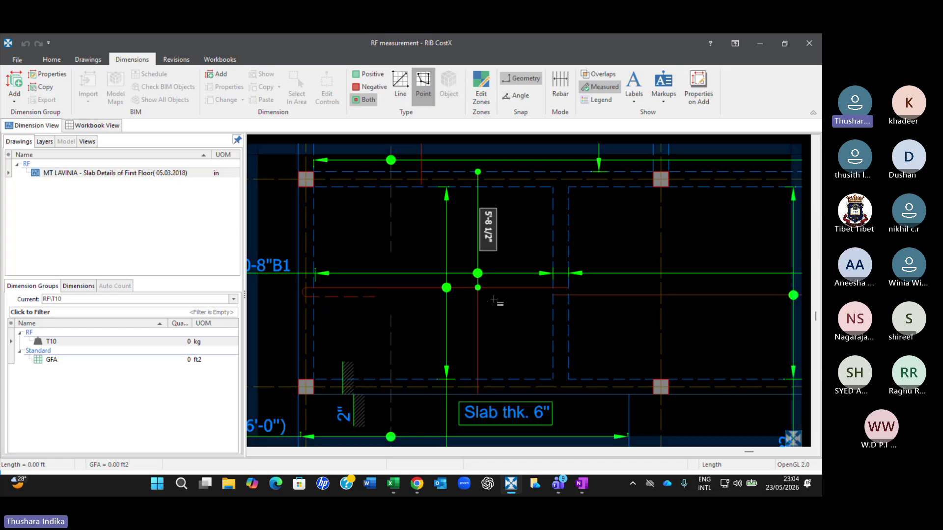
click(479, 394)
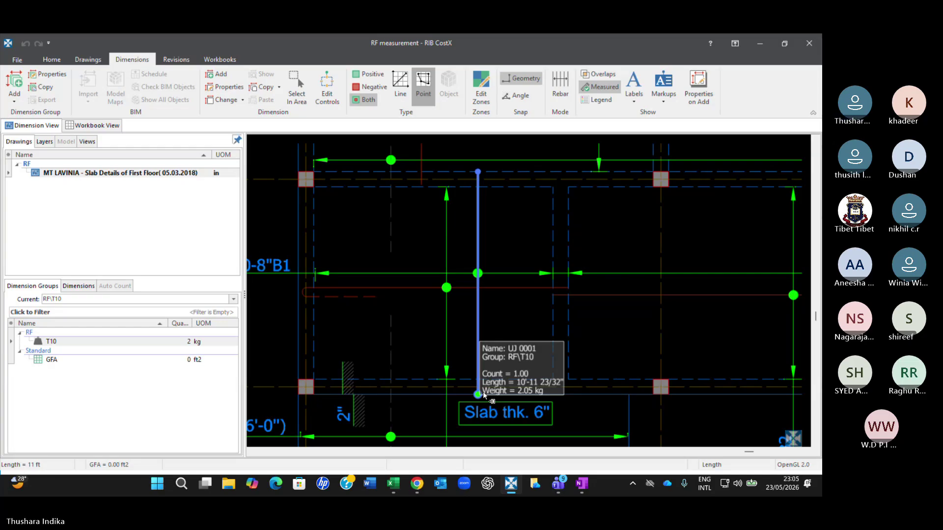
- Inspect the lower control point of the measured T10 bar at the slab edge and deselect the bar
click(505, 311)
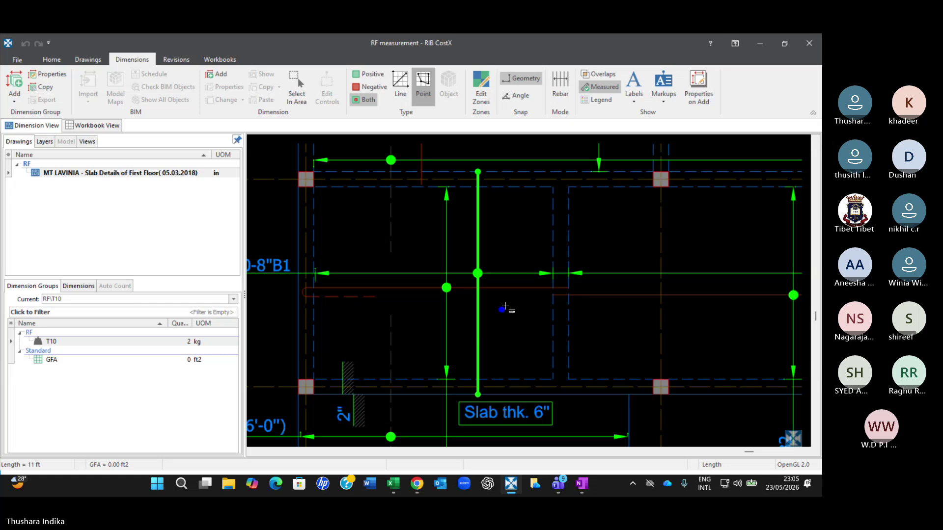
click(476, 393)
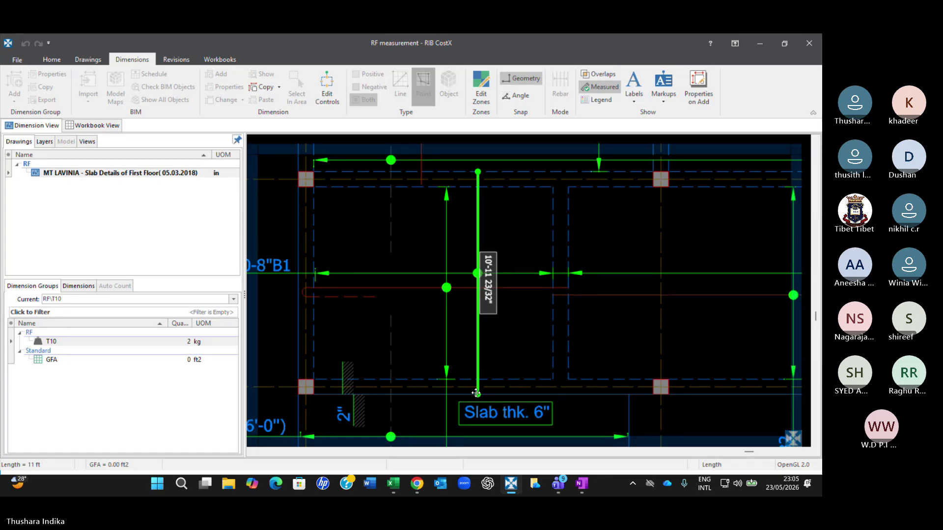
drag(475, 393, 451, 400)
scroll(494, 386, up, 3)
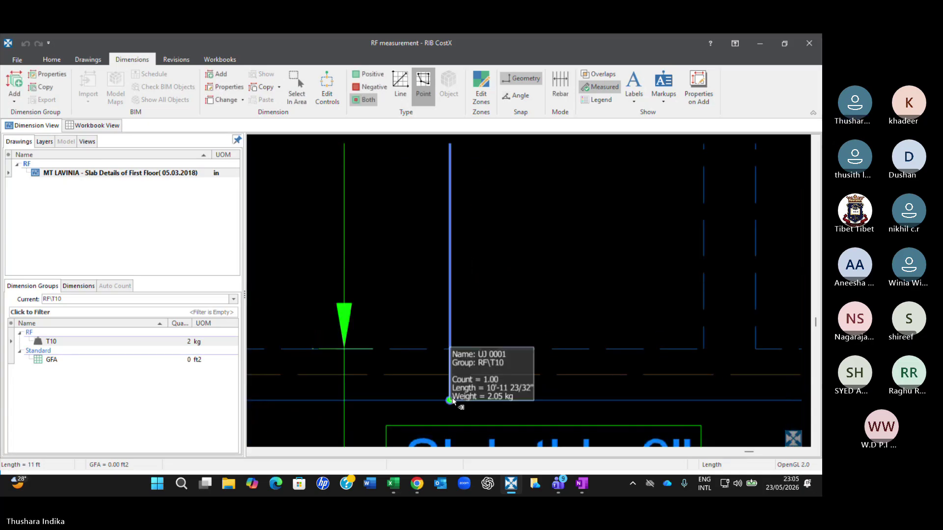
scroll(452, 401, down, 3)
click(523, 269)
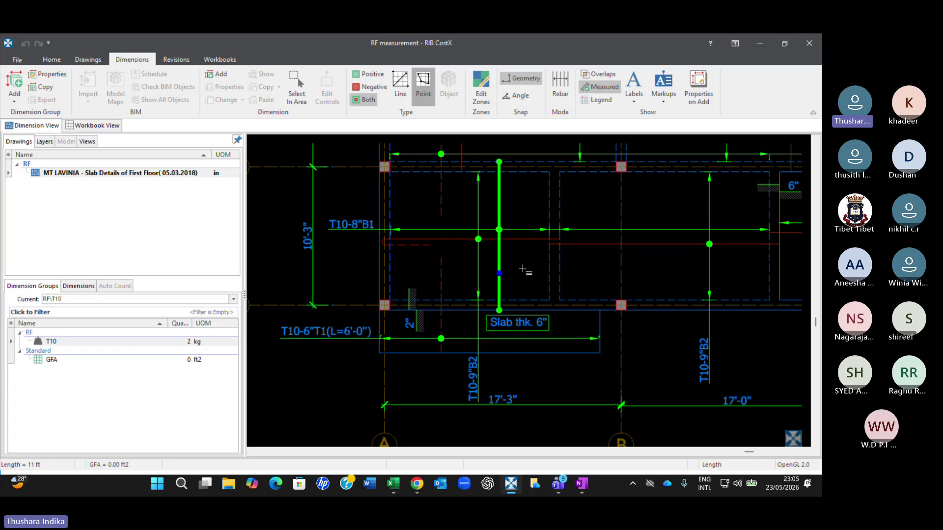
- Examine both ends of the measured T10 bar against the beam edges at grids 01 and 02
click(503, 214)
scroll(507, 214, up, 3)
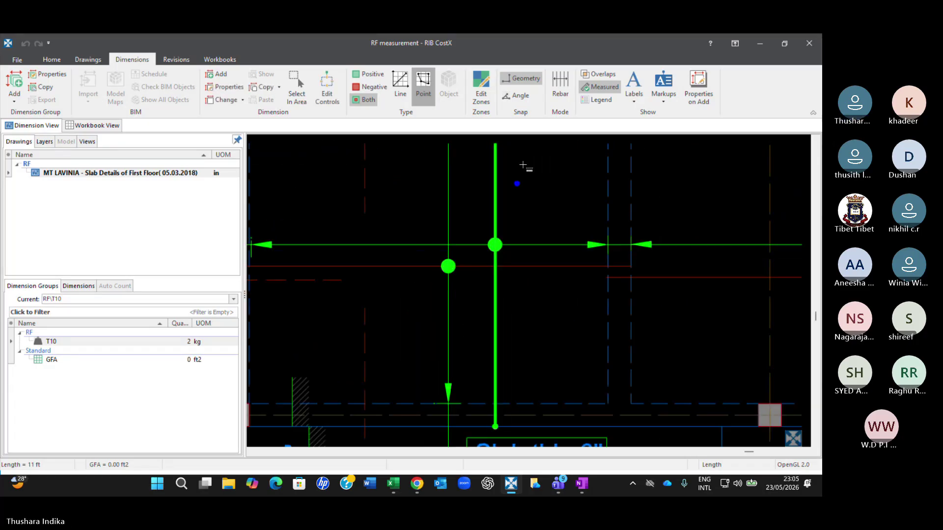
middle_drag(519, 143, 518, 241)
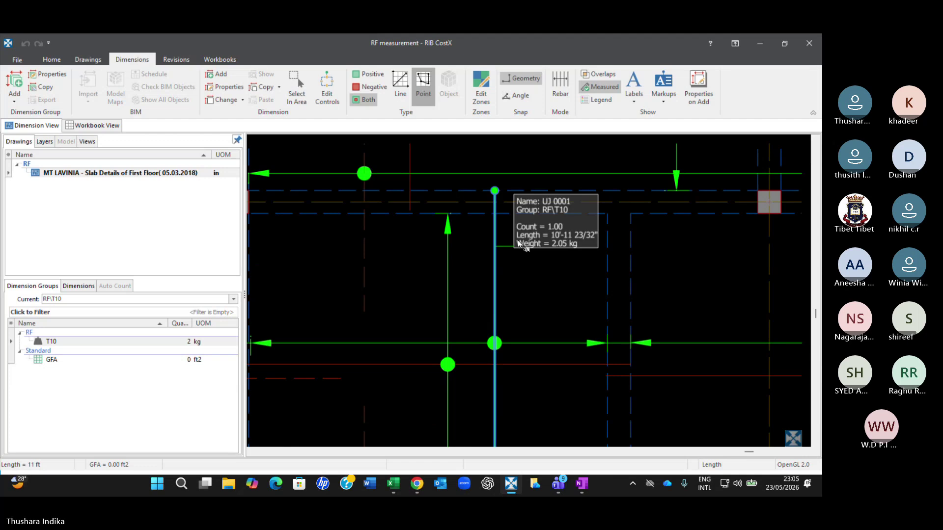
scroll(518, 240, down, 3)
scroll(519, 243, down, 2)
scroll(501, 285, up, 5)
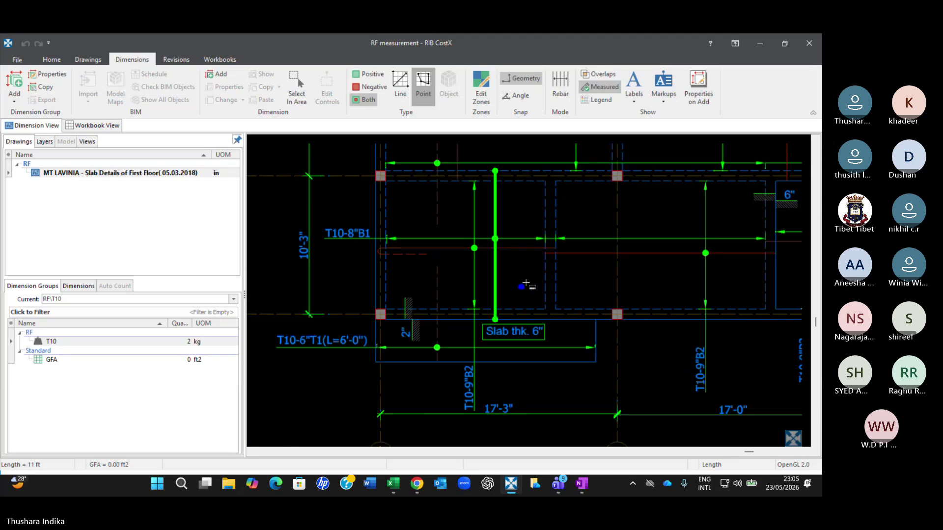
scroll(498, 288, down, 1)
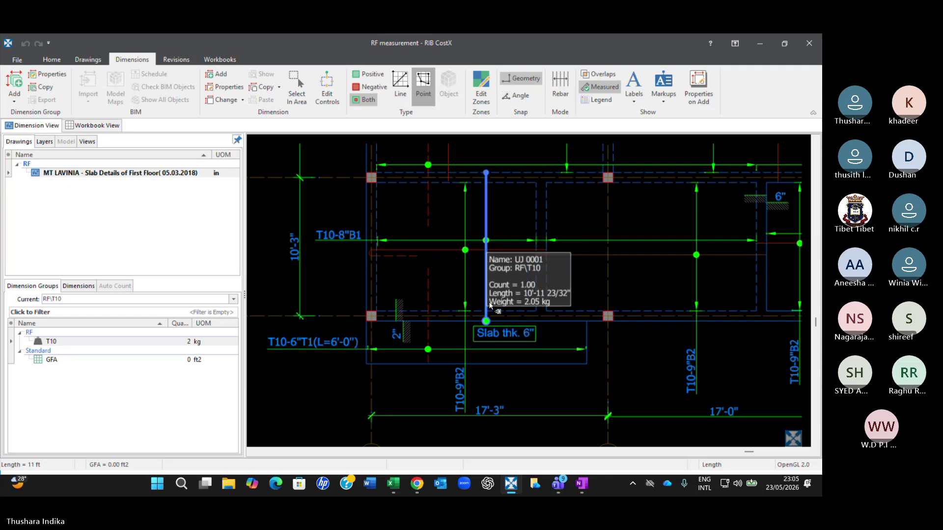
key(space)
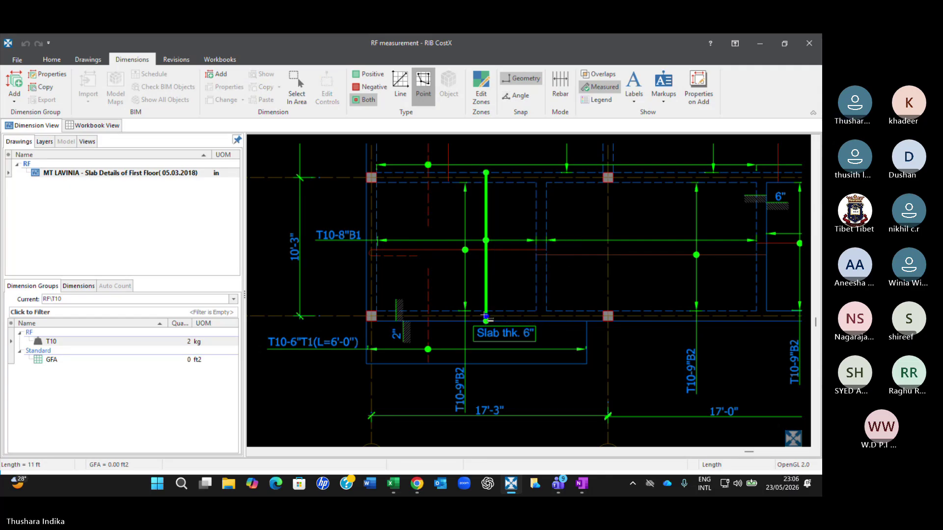
- Delete the measured T10 bar dimension and turn on Rebar mode for the T10 group
right_click(487, 302)
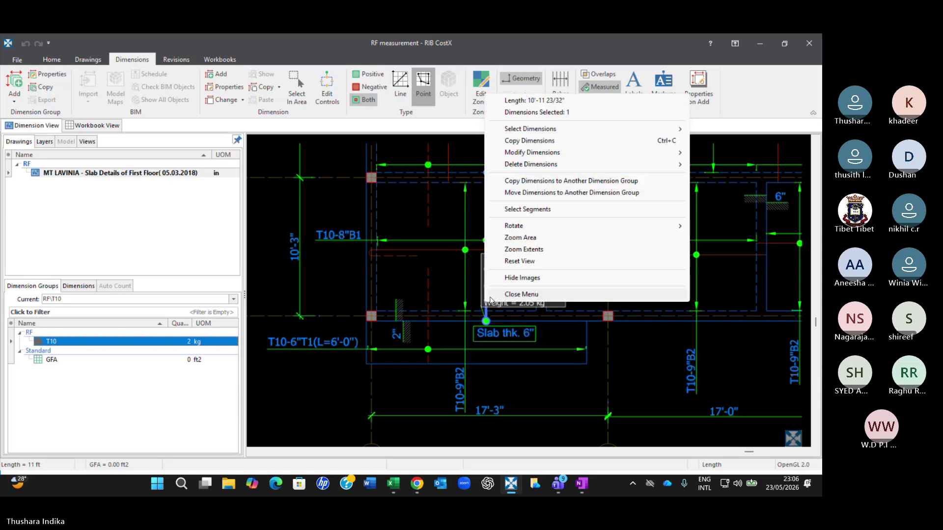
mouse_move(522, 222)
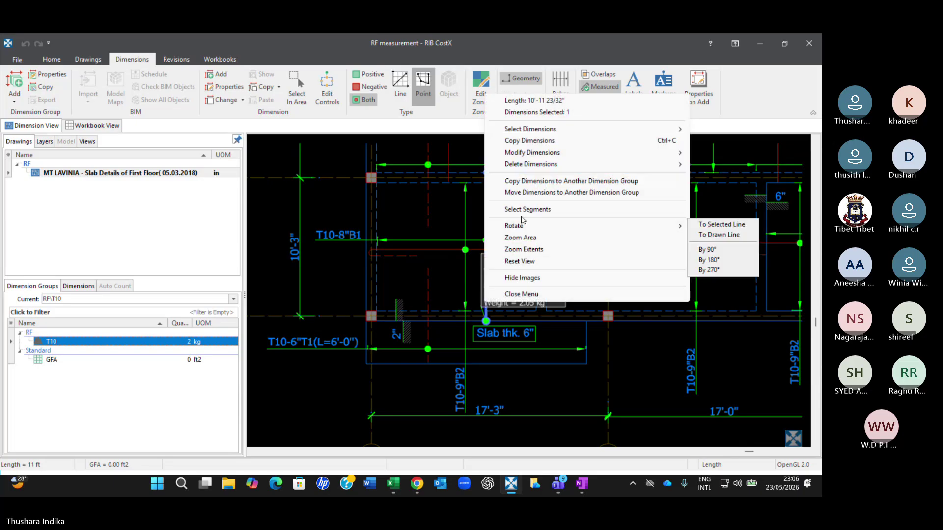
mouse_move(539, 165)
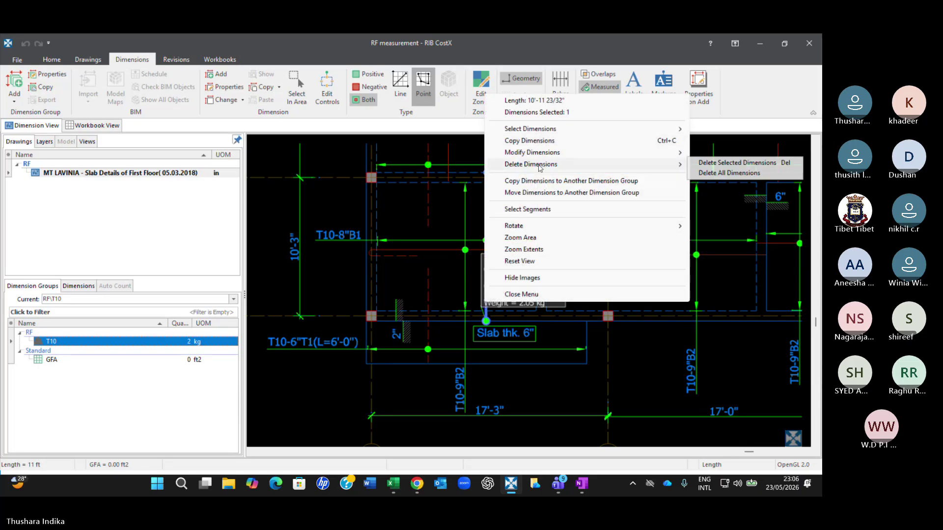
click(768, 161)
click(389, 273)
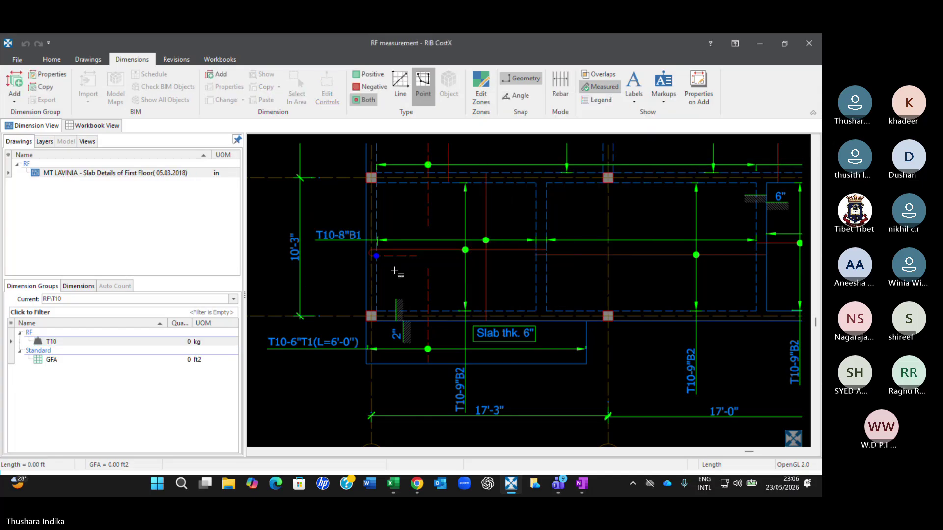
click(177, 342)
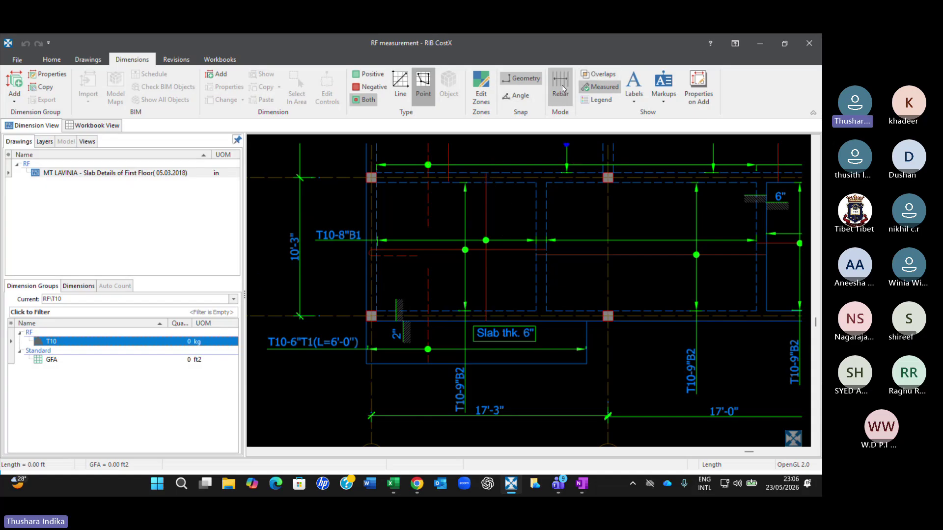
click(563, 88)
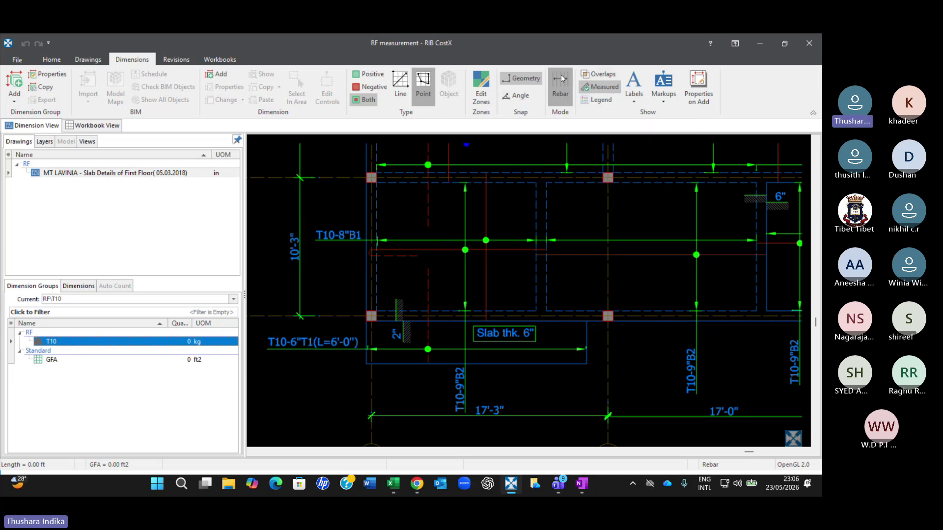
scroll(500, 173, up, 3)
click(490, 163)
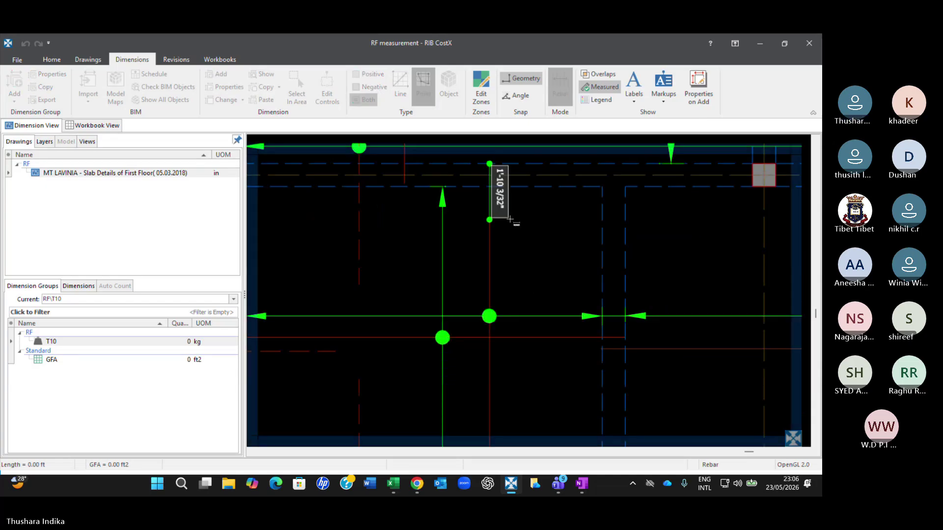
scroll(514, 268, down, 3)
scroll(509, 309, up, 3)
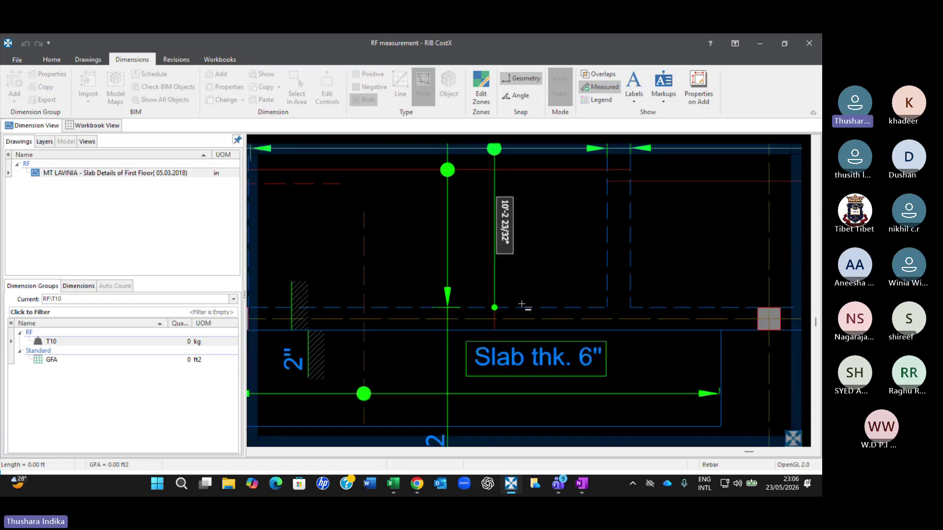
click(506, 326)
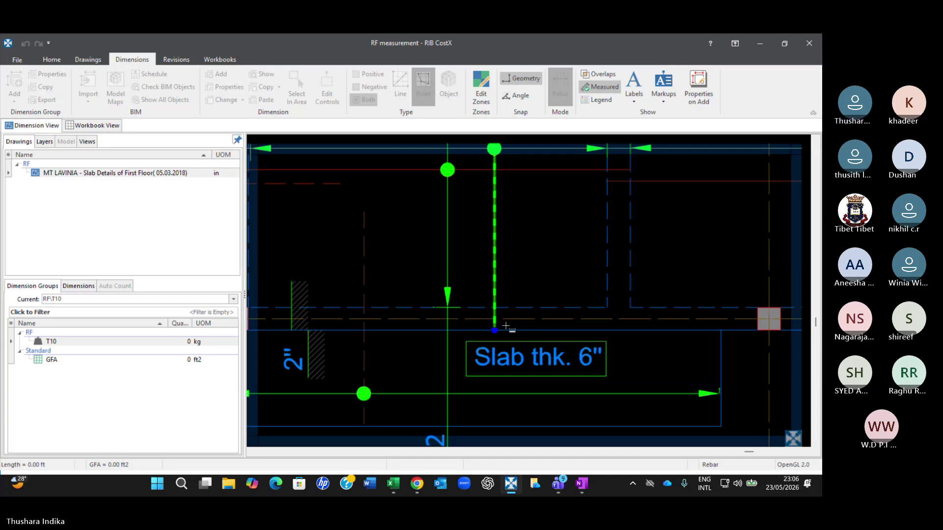
scroll(526, 249, down, 3)
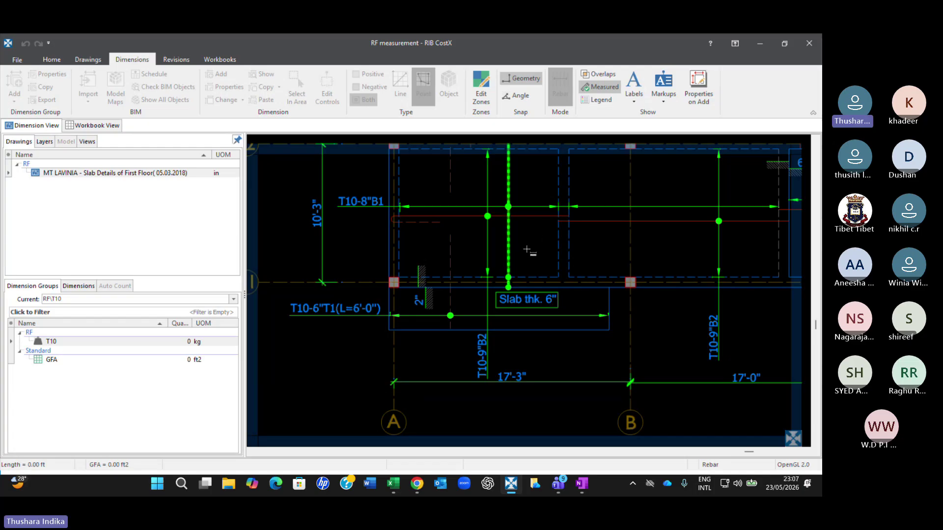
click(559, 216)
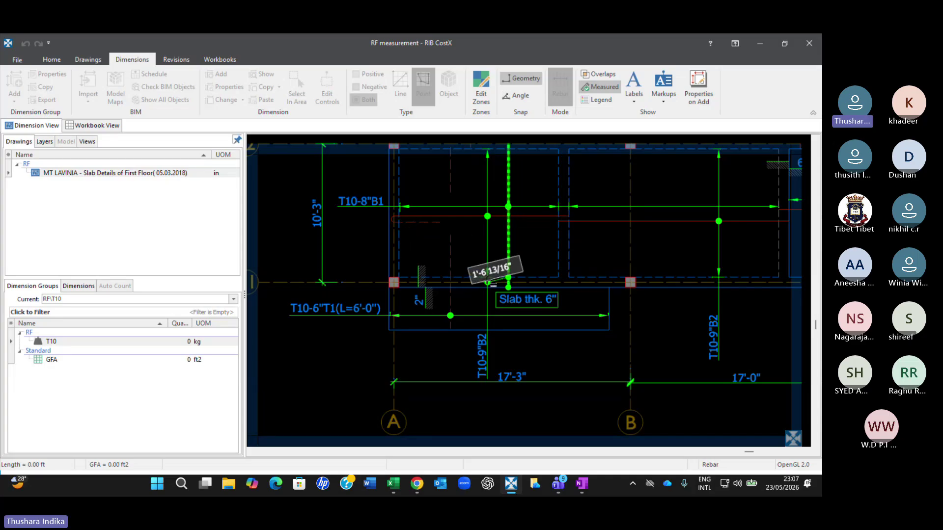
right_click(488, 281)
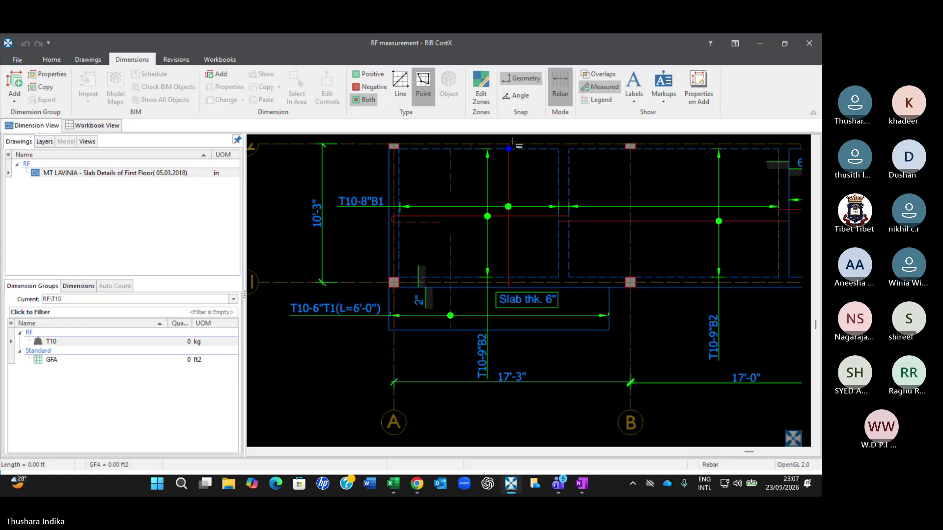
scroll(512, 143, up, 1)
scroll(524, 148, up, 2)
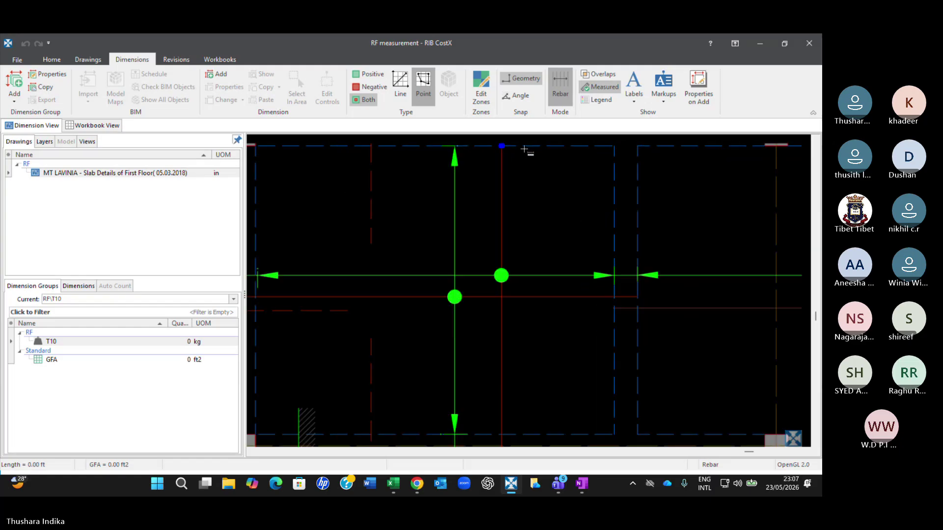
scroll(516, 157, down, 1)
middle_drag(515, 162, 514, 191)
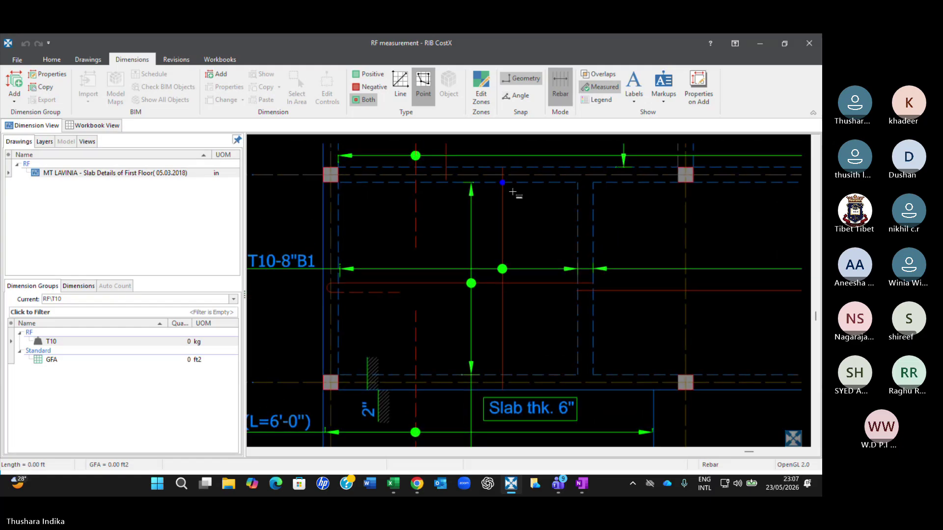
click(509, 161)
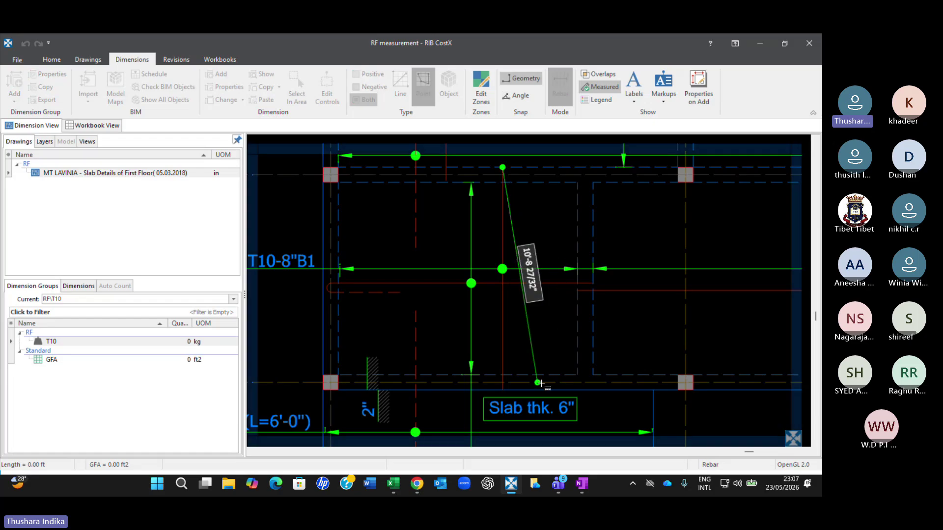
click(513, 391)
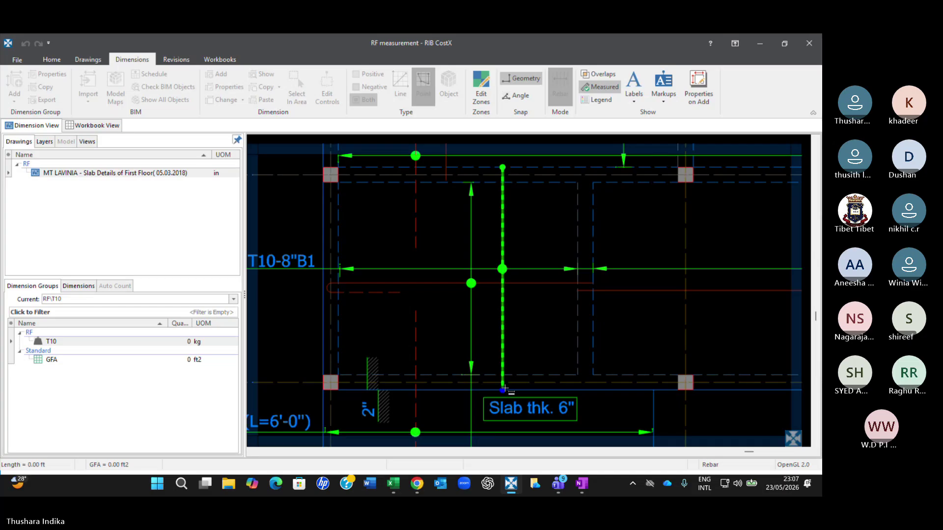
click(580, 267)
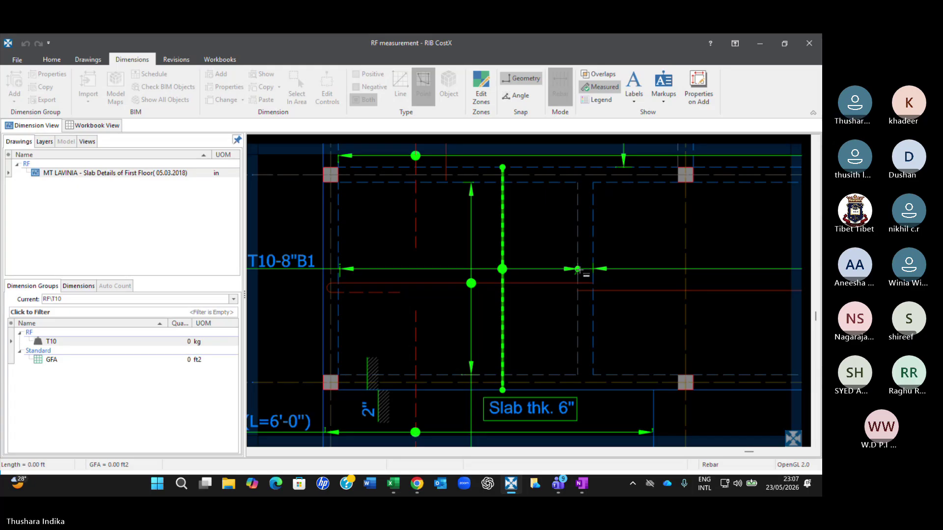
click(339, 268)
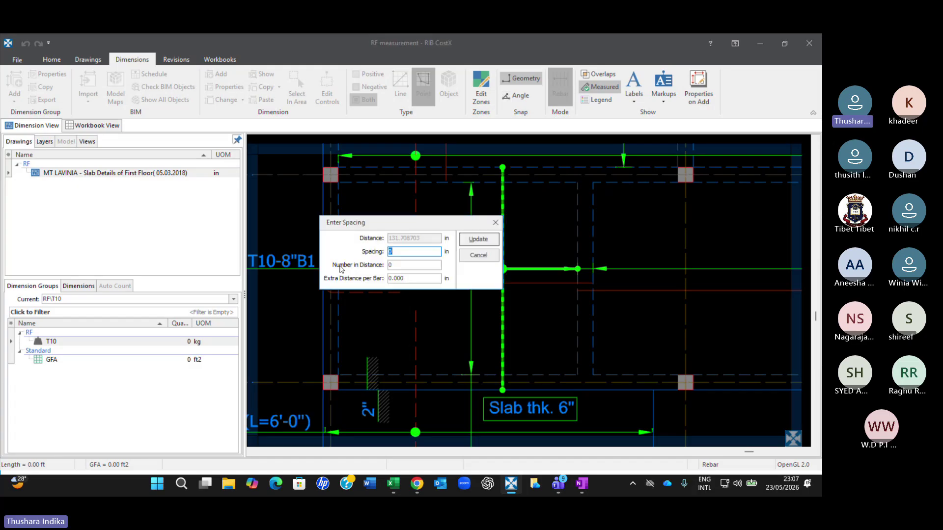
click(496, 222)
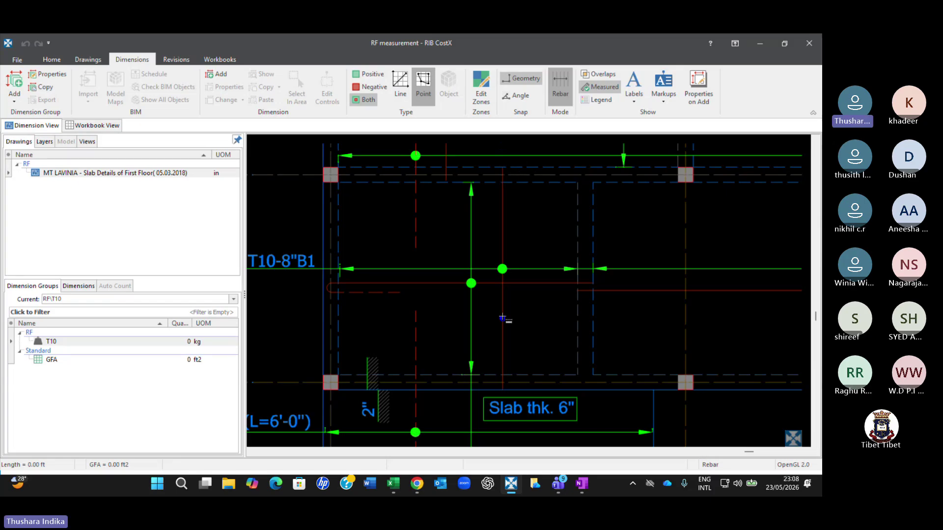
- Draw the T10-8"B1 bar across the slab bay from grid 02 to grid 01, with a distribution range about 132 in wide
click(503, 167)
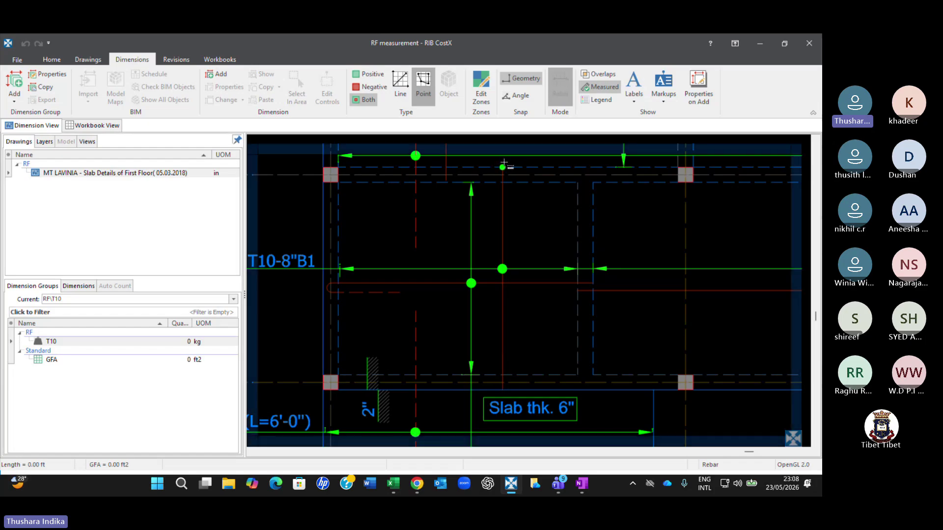
click(519, 386)
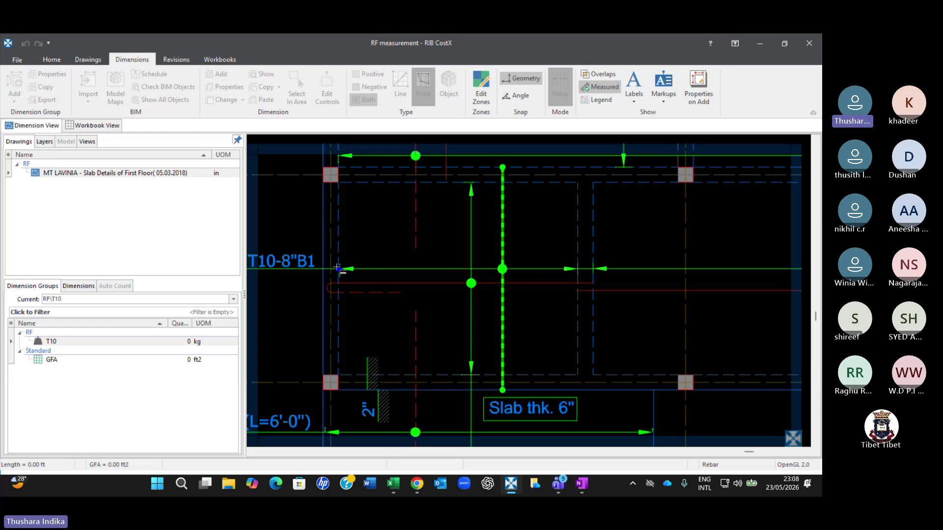
click(578, 269)
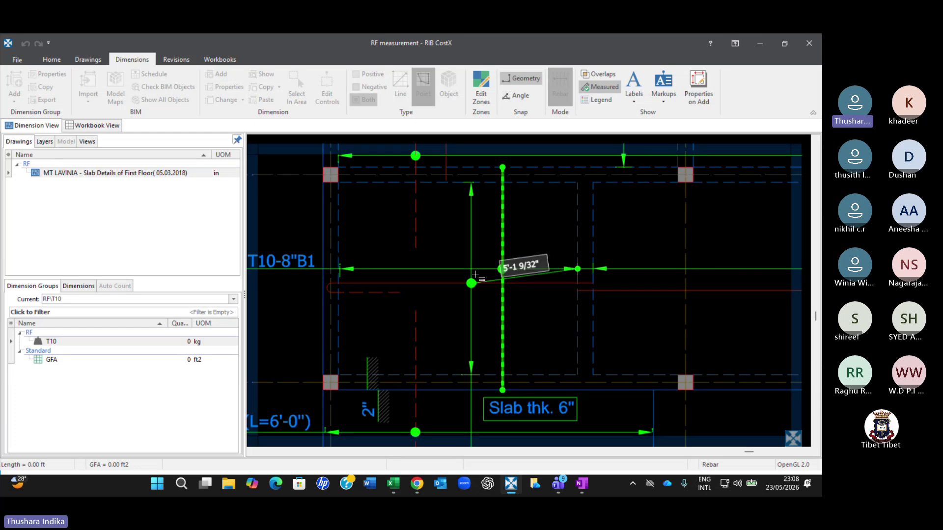
double_click(340, 269)
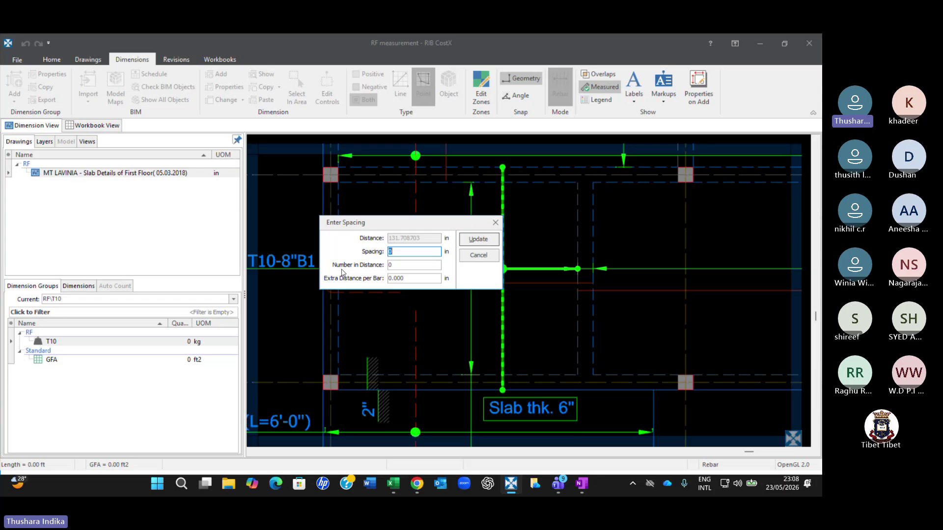
mouse_move(404, 226)
mouse_down()
mouse_move(439, 260)
mouse_move(551, 324)
mouse_move(656, 280)
mouse_up()
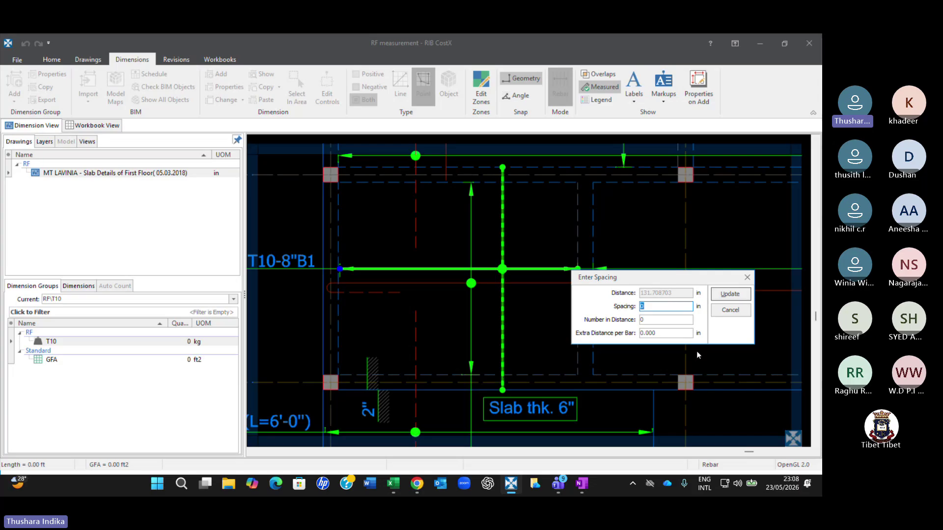
click(747, 277)
scroll(599, 351, down, 2)
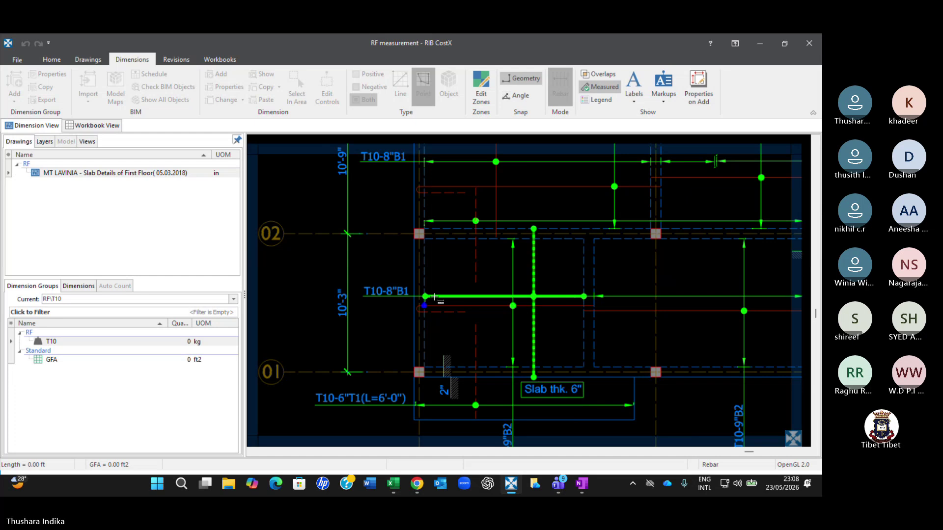
- Set the T10-8"B1 bar spacing to 8 in, apply it, and check the T10 group's count, length and weight
click(553, 313)
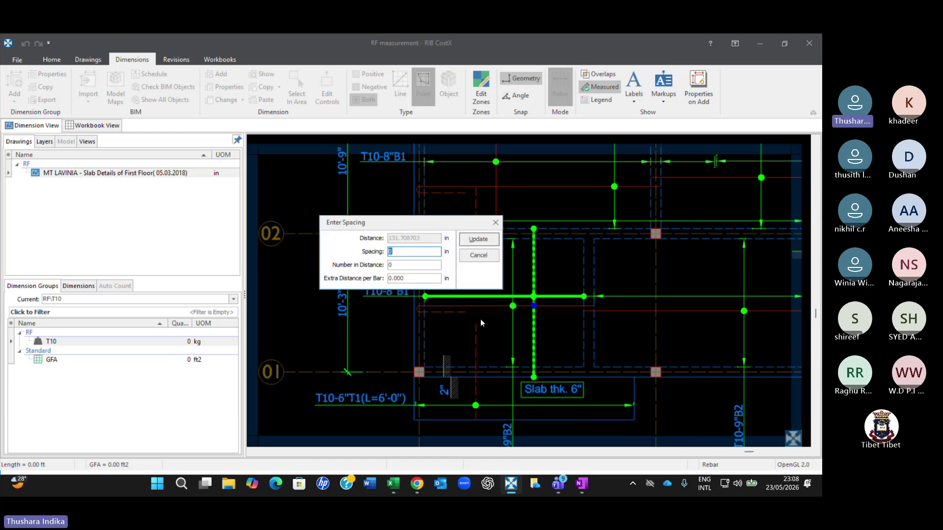
click(417, 253)
key(BackSpace)
text(8)
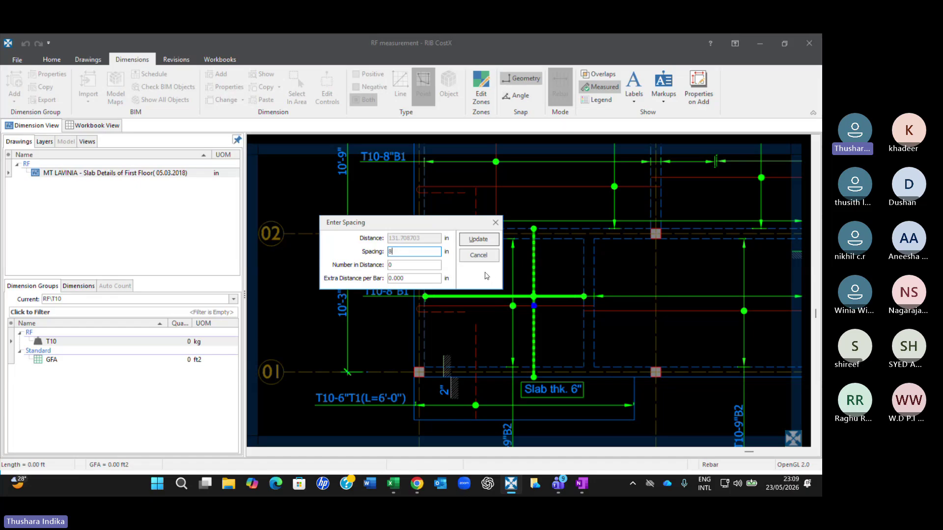
click(390, 278)
click(402, 264)
click(479, 239)
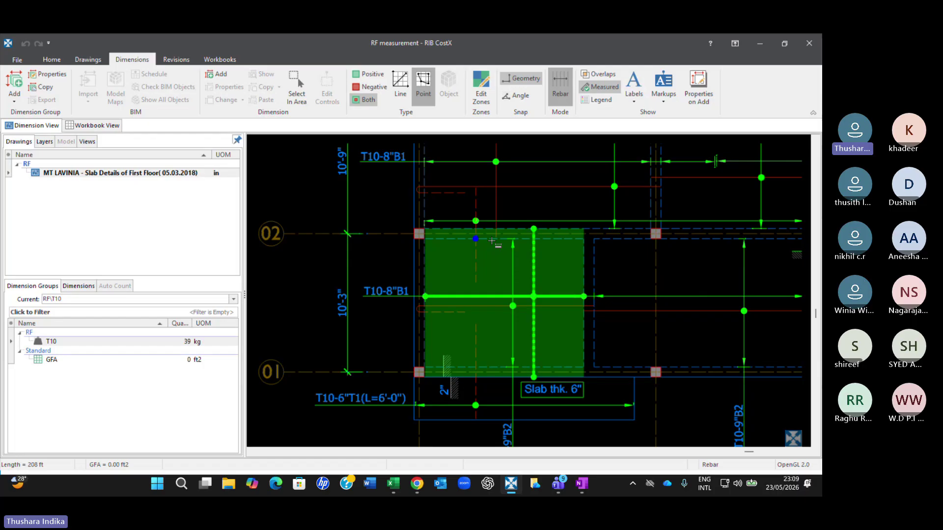
mouse_move(186, 349)
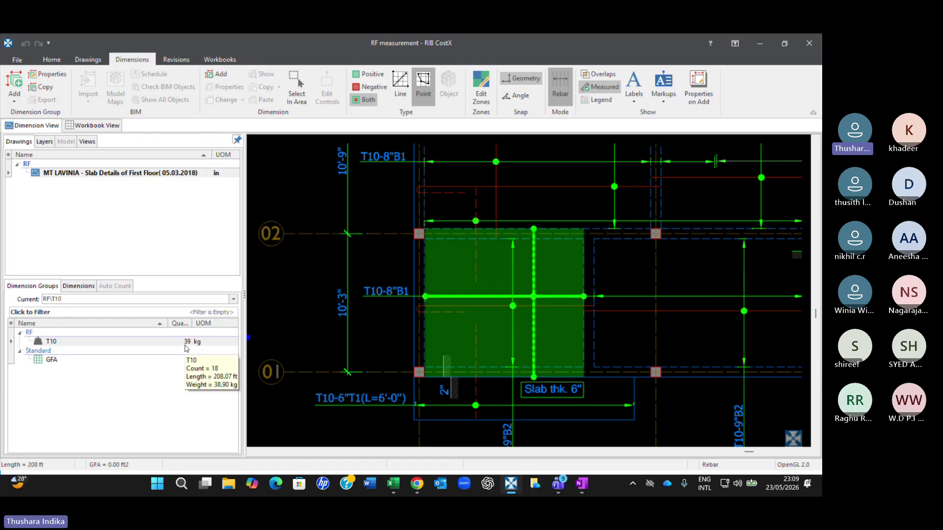
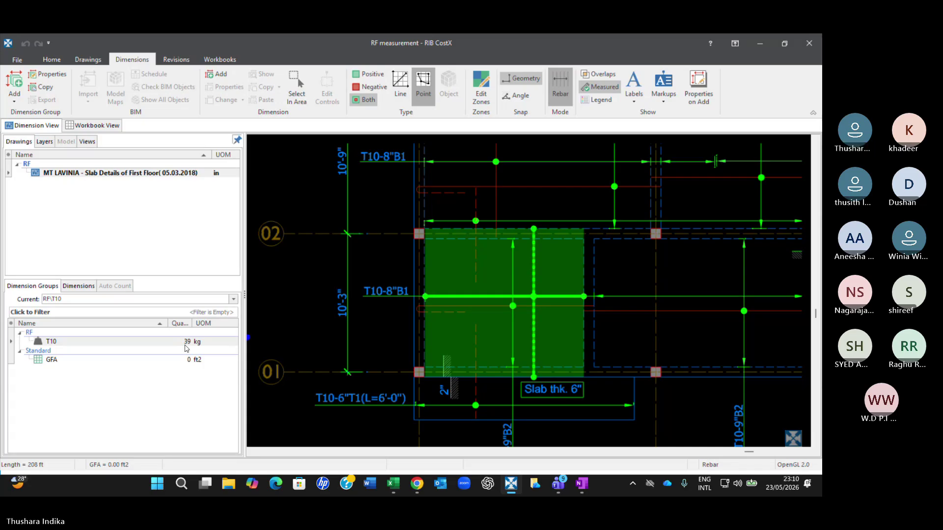
- Delete the selected T10-8"B1 rebar dimension from the slab bay between grids 01 and 02
click(558, 278)
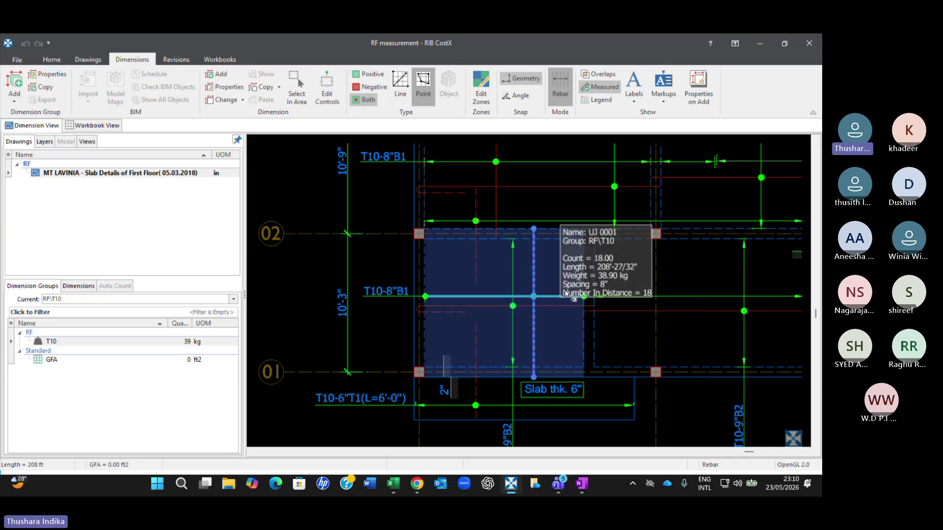
right_click(558, 277)
mouse_move(594, 298)
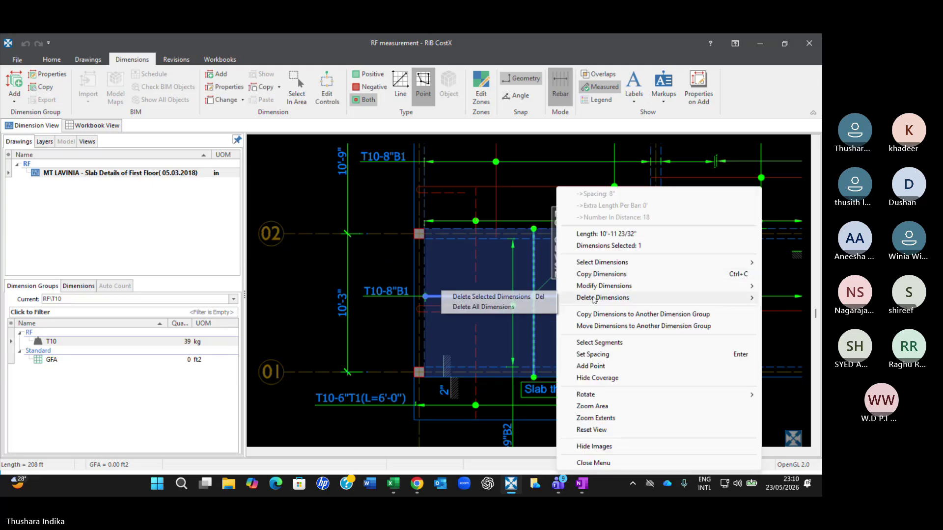
click(489, 297)
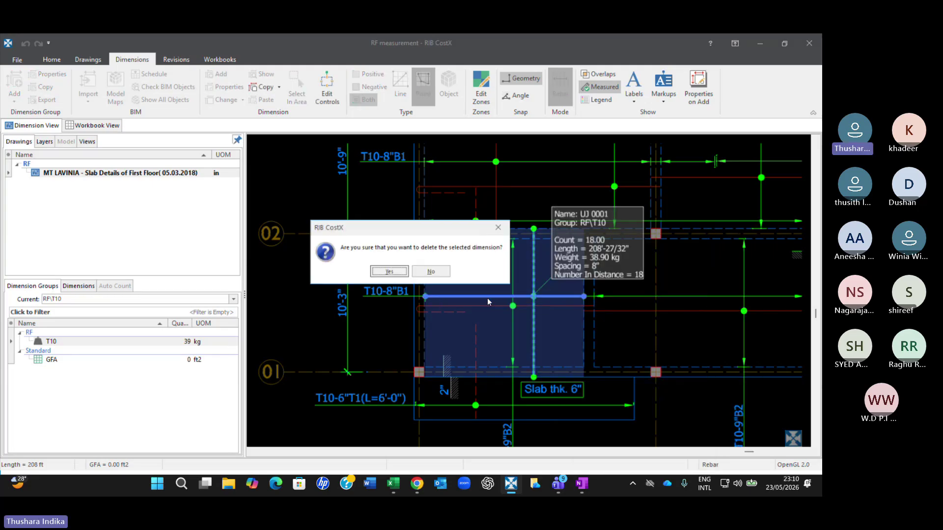
click(395, 274)
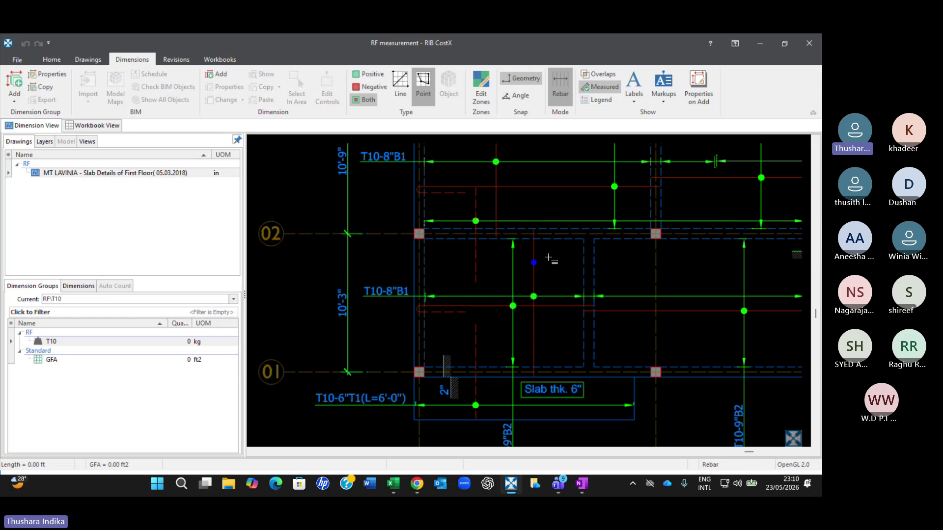
- Draw the T10-8"B1 bar about 127 in long from grid 02 to grid 01, with its distribution range across the bay between the beam faces
scroll(542, 263, up, 5)
scroll(542, 264, down, 2)
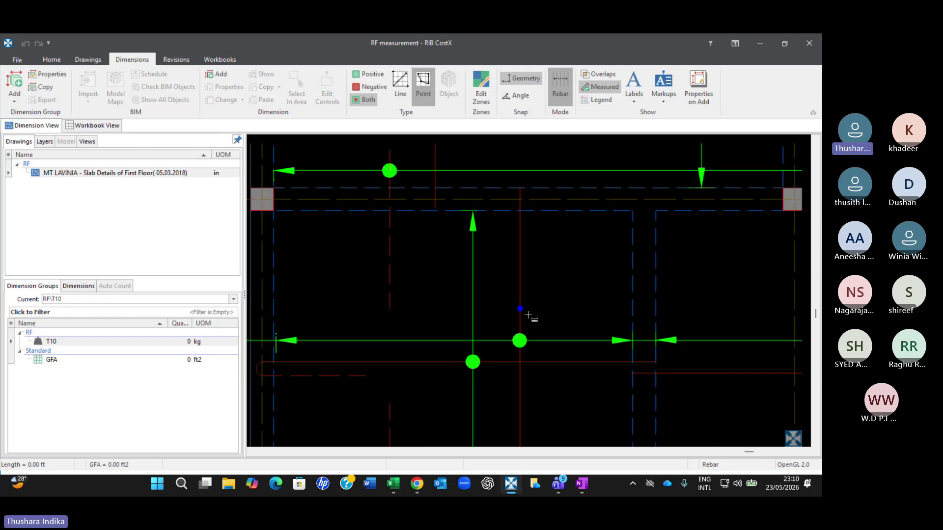
scroll(529, 397, down, 3)
scroll(545, 379, up, 2)
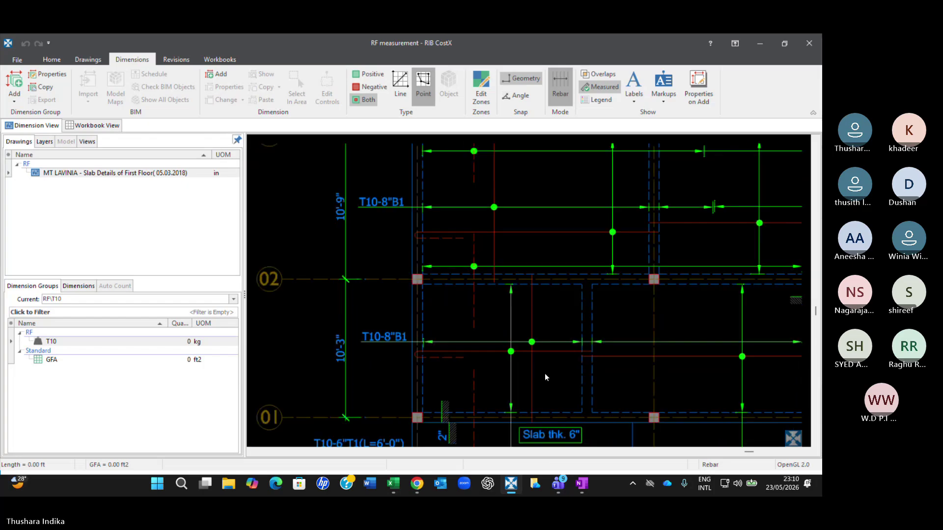
middle_drag(545, 378, 552, 319)
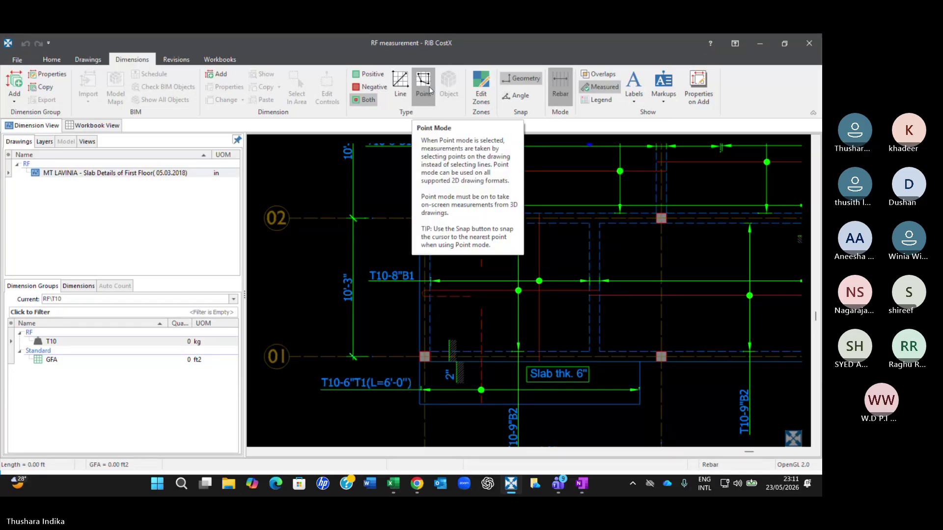
click(545, 213)
click(536, 357)
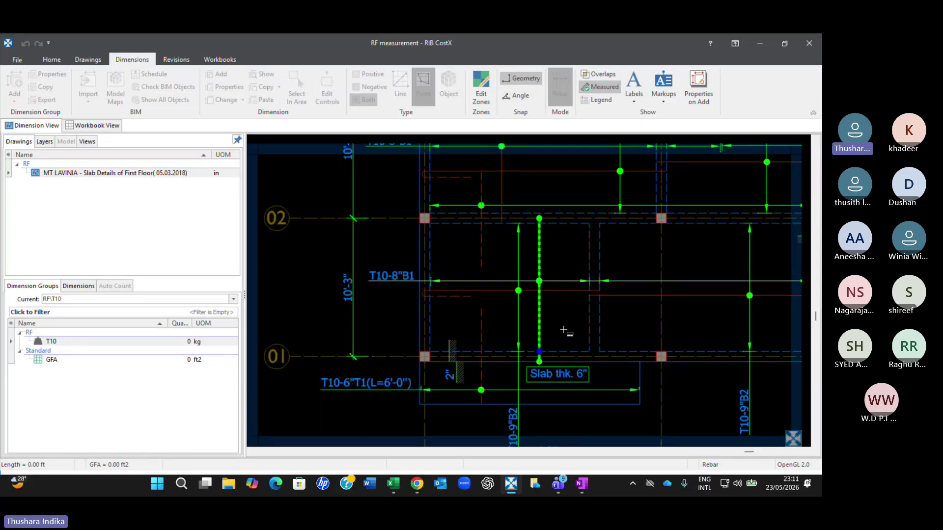
click(590, 281)
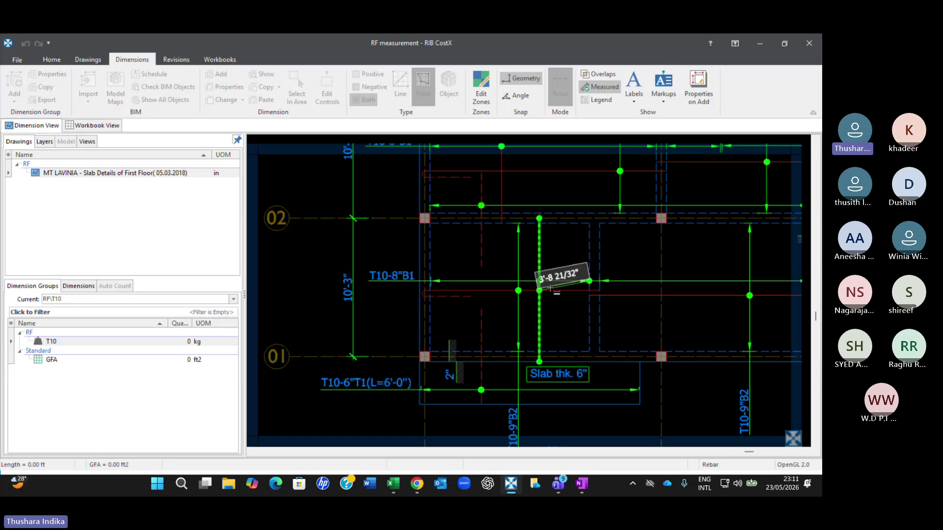
click(431, 280)
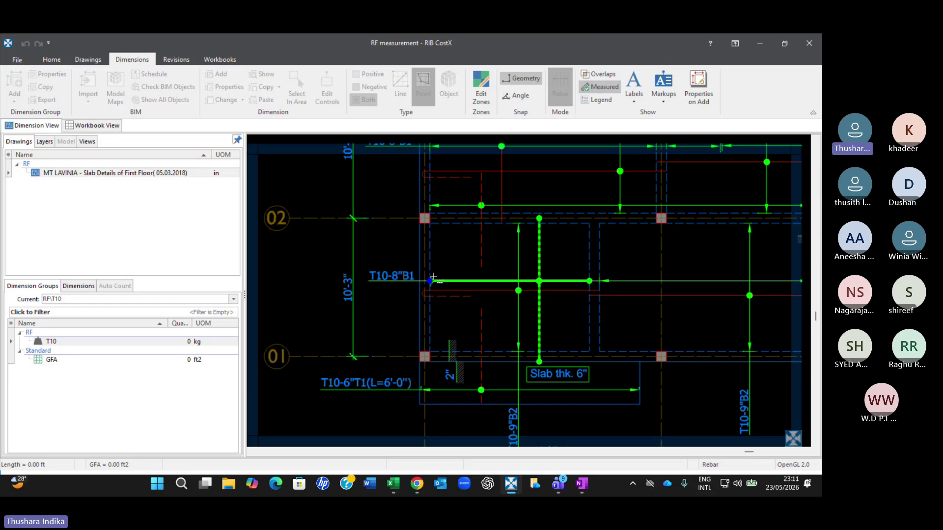
right_click(434, 277)
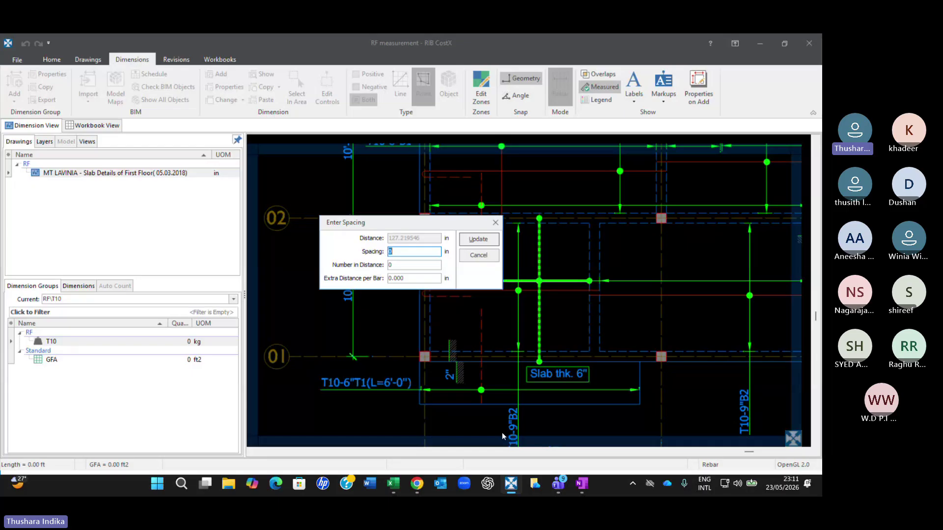
- Set the T10-8"B1 bar spacing to 8 in with 17 bars in the distance and apply it
drag(411, 229, 645, 230)
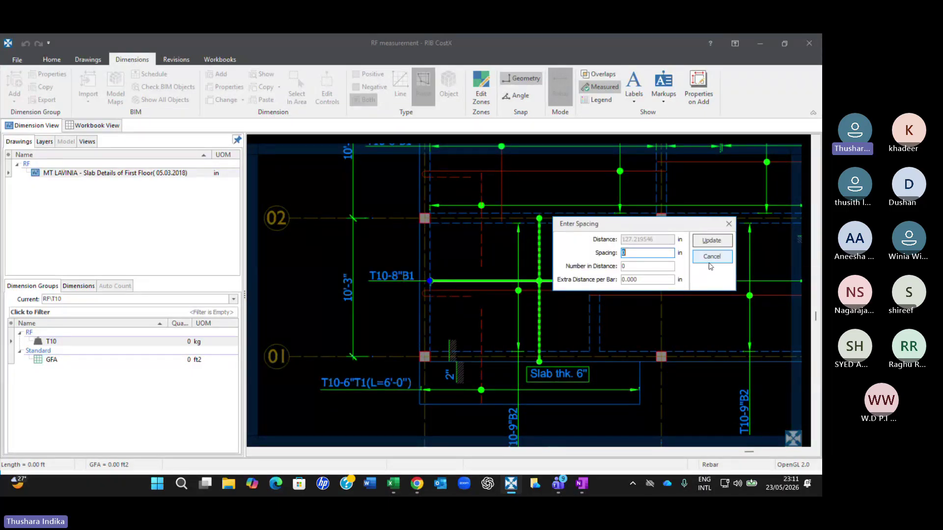
double_click(643, 255)
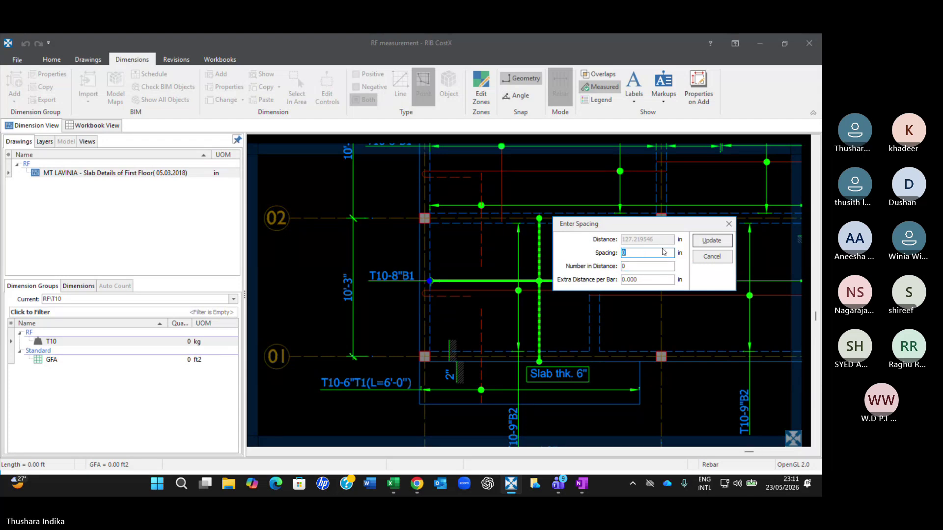
click(636, 252)
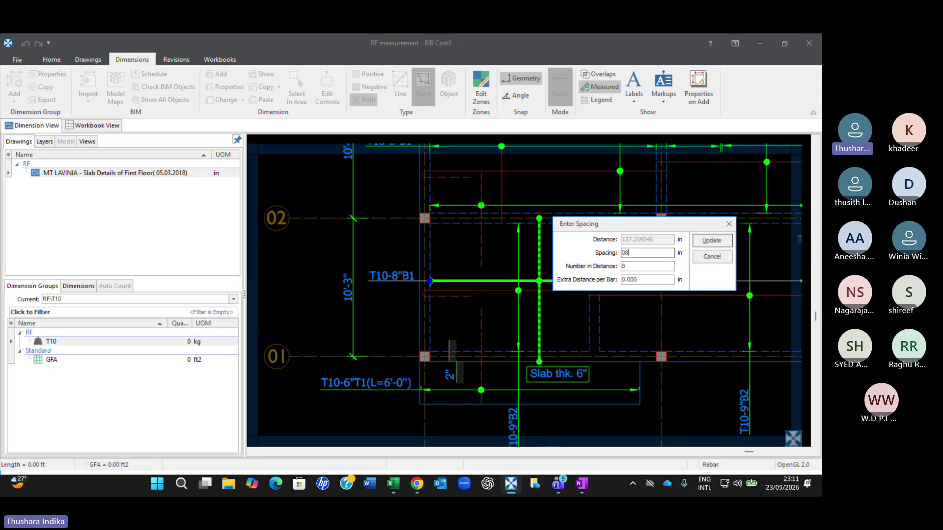
key(BackSpace)
click(627, 266)
key(BackSpace)
text(7)
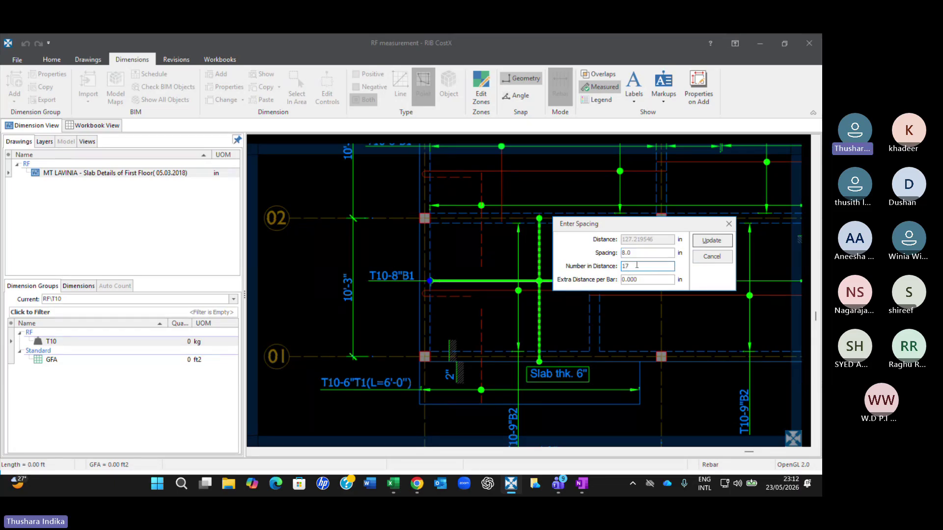
click(710, 242)
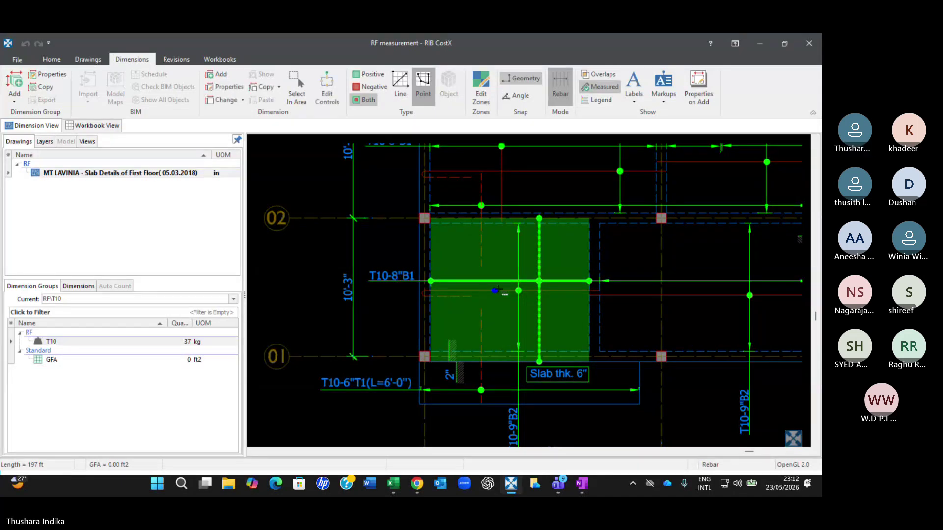
- Draw the straight length of the T10-9"B2 bar in the T10 group, across the bay from the inner beam's far face to the edge beam
scroll(491, 292, up, 5)
scroll(674, 311, down, 2)
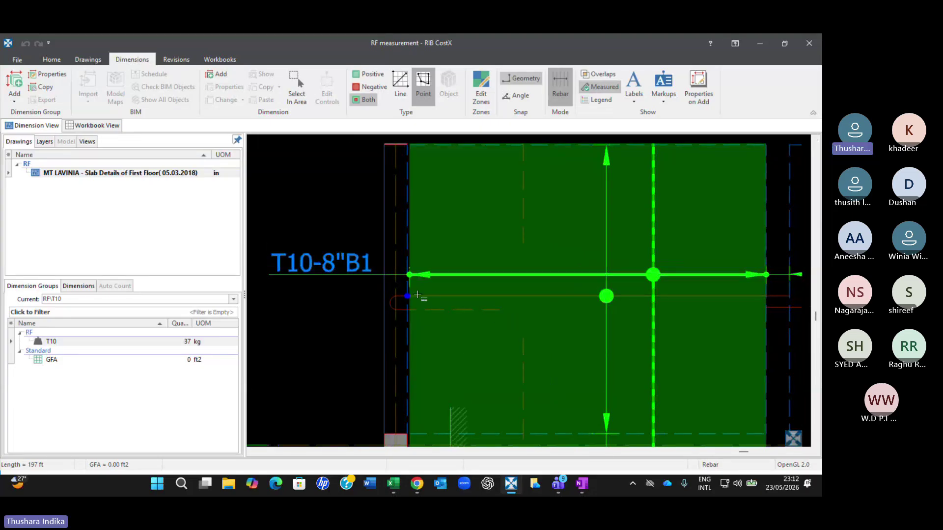
click(697, 302)
scroll(779, 321, down, 1)
middle_drag(785, 335, 717, 330)
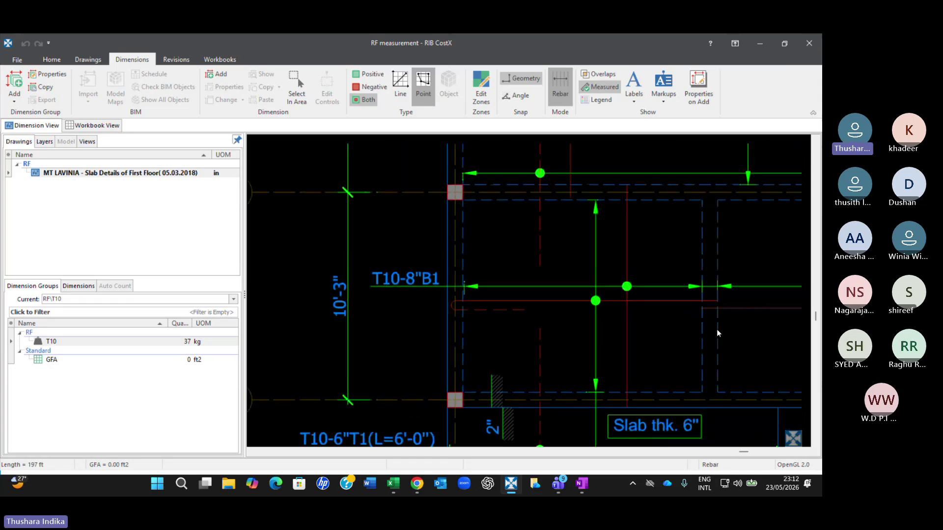
click(190, 341)
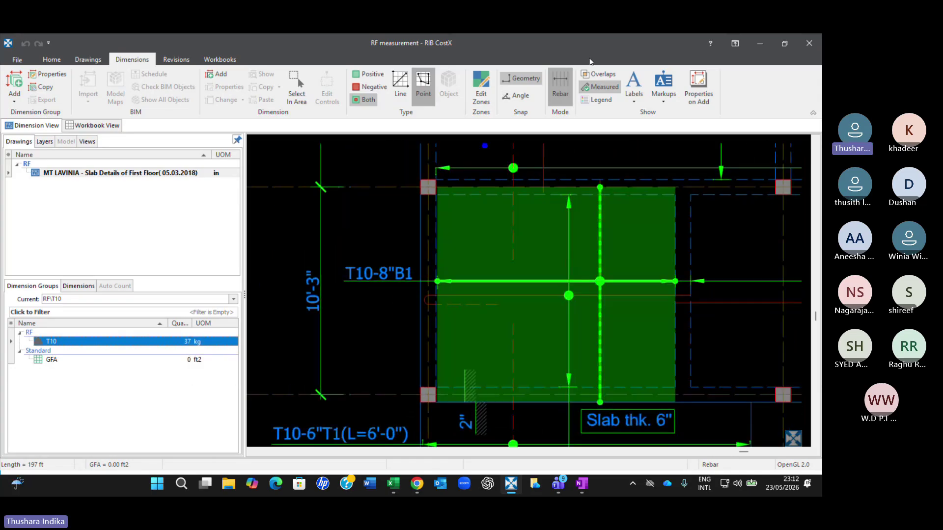
click(691, 295)
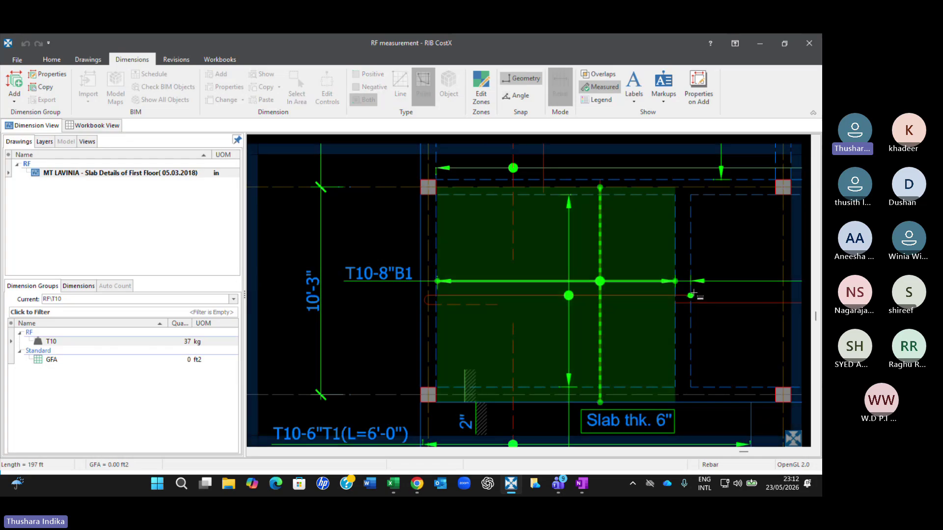
click(429, 296)
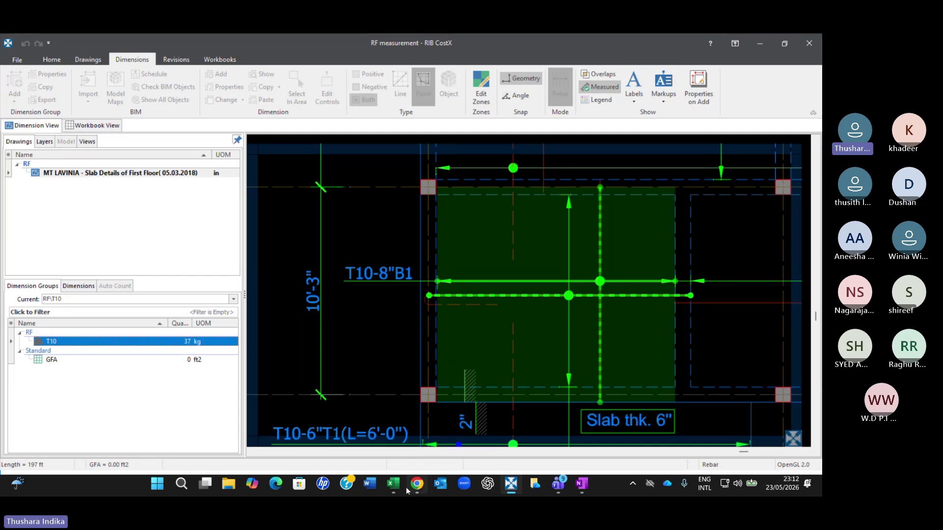
- Switch to OneNote and sketch a black hooked bar inside an orange slab-end outline, marking the slab depth and the bar's bend
click(581, 485)
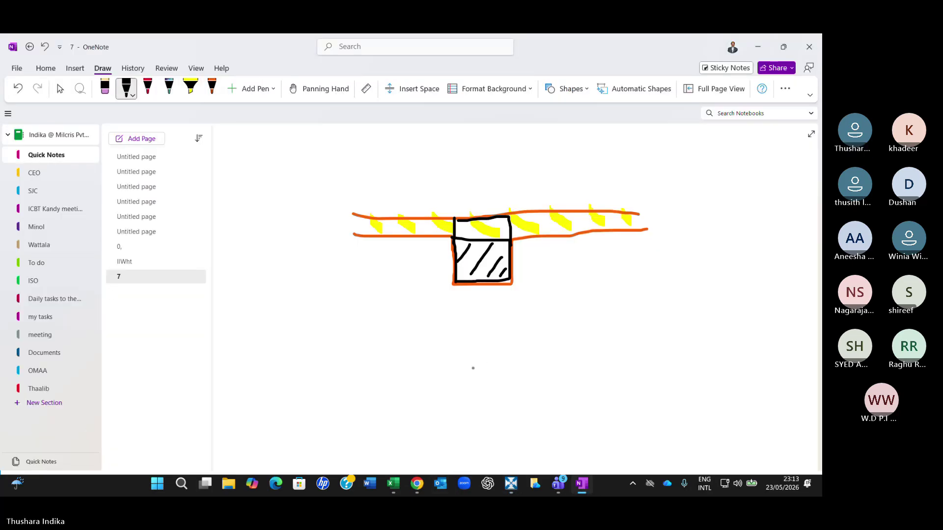
mouse_move(543, 373)
mouse_down()
mouse_move(394, 379)
mouse_move(383, 359)
mouse_move(452, 355)
mouse_up()
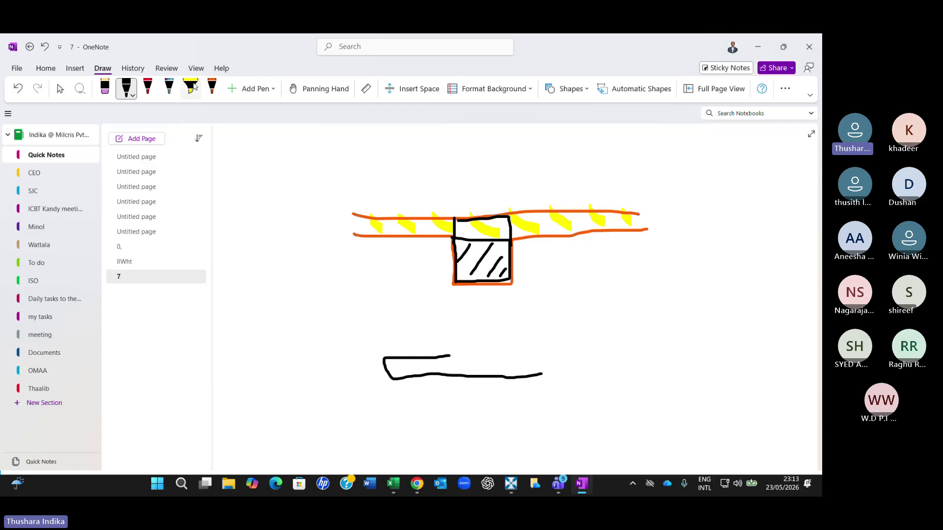
click(212, 89)
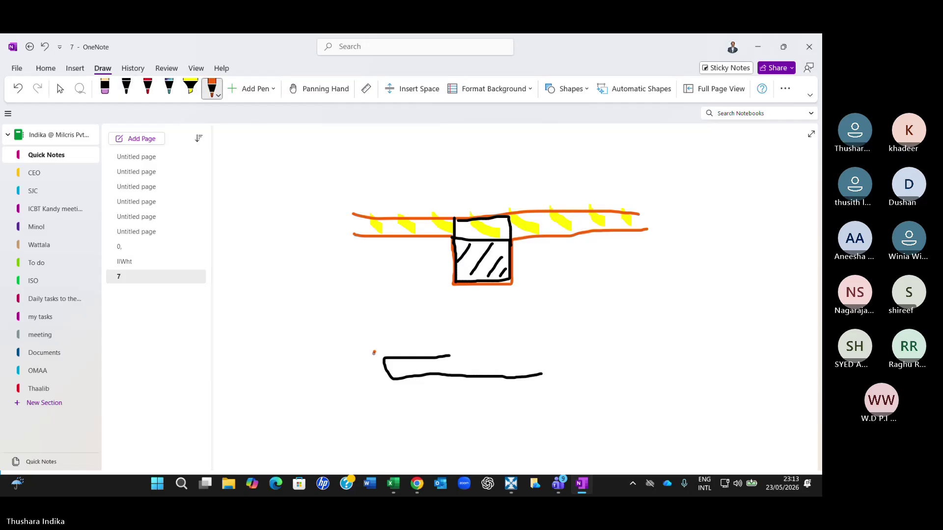
mouse_move(374, 352)
mouse_down()
mouse_move(373, 389)
mouse_move(589, 382)
mouse_up()
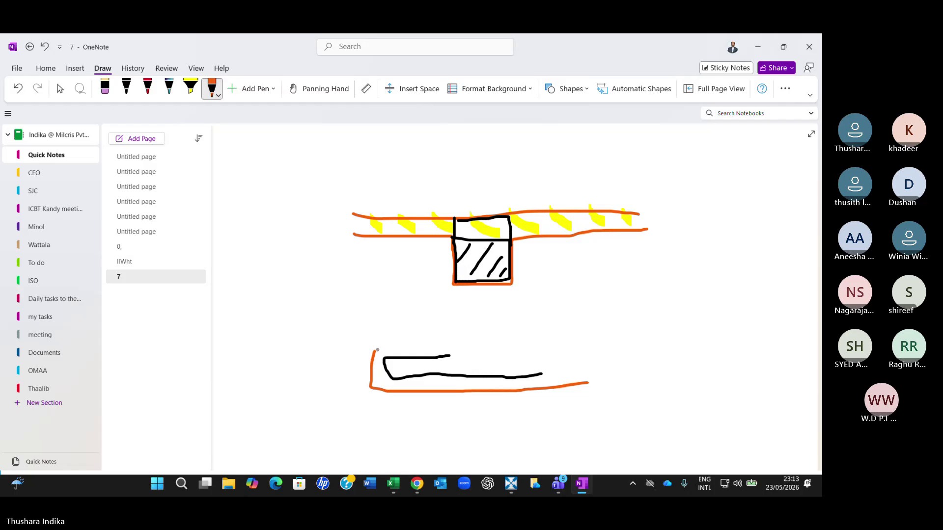
drag(376, 351, 617, 343)
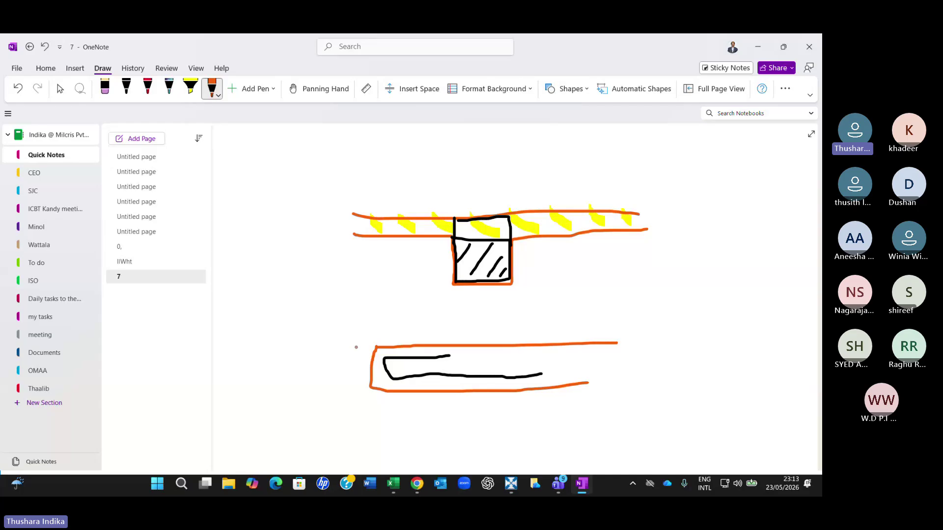
mouse_move(348, 349)
mouse_down()
mouse_move(362, 350)
mouse_move(353, 395)
mouse_move(348, 391)
mouse_up()
mouse_move(385, 363)
mouse_down()
mouse_move(382, 381)
mouse_move(383, 373)
mouse_up()
- Switch back to CostX and trace the T10-9"B2 bar's hook at the edge beam and its return leg to the end of the dashed line
click(512, 485)
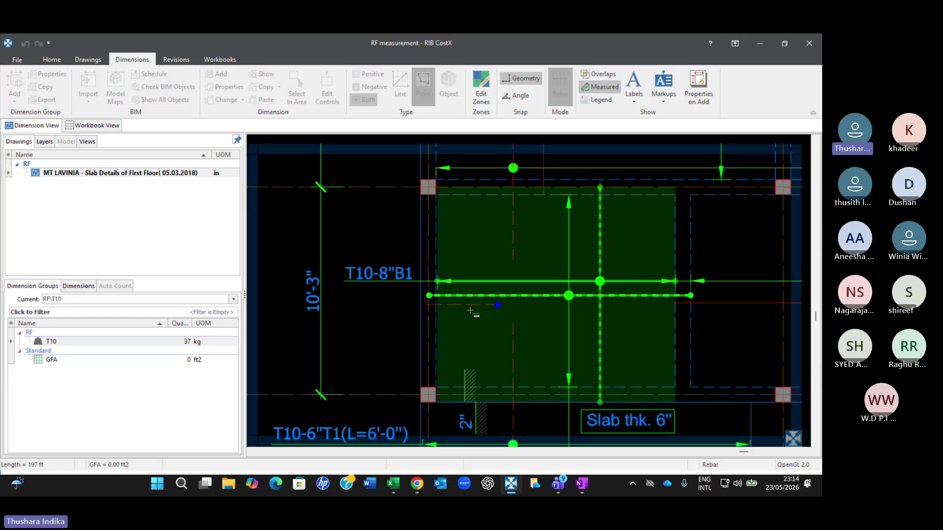
scroll(432, 313, up, 3)
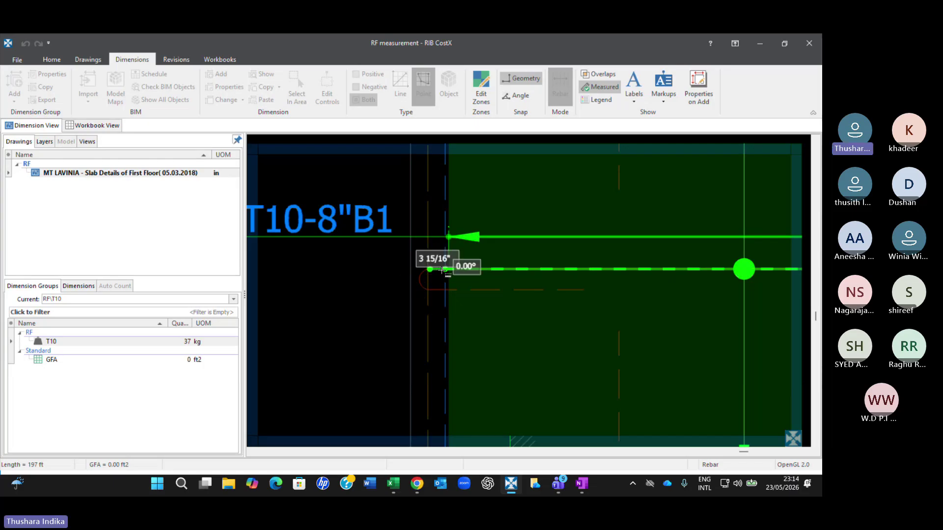
click(425, 289)
click(519, 290)
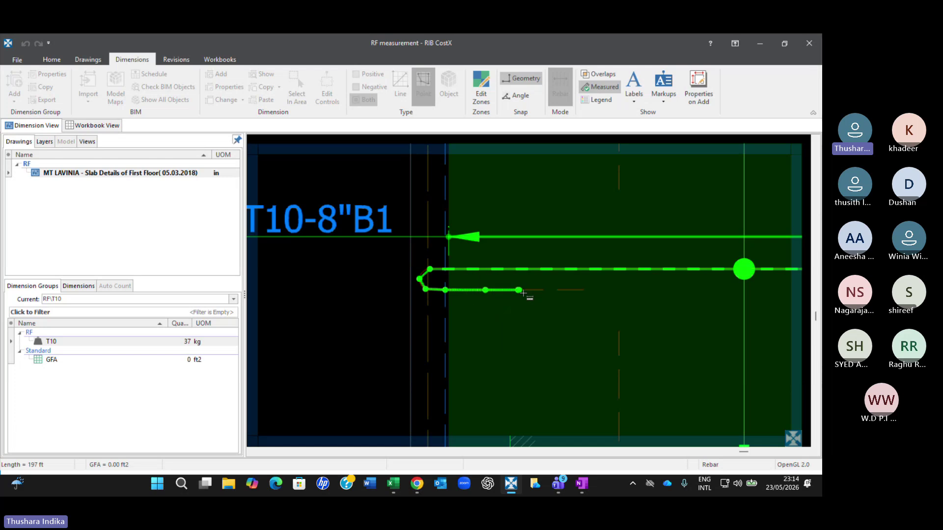
click(587, 291)
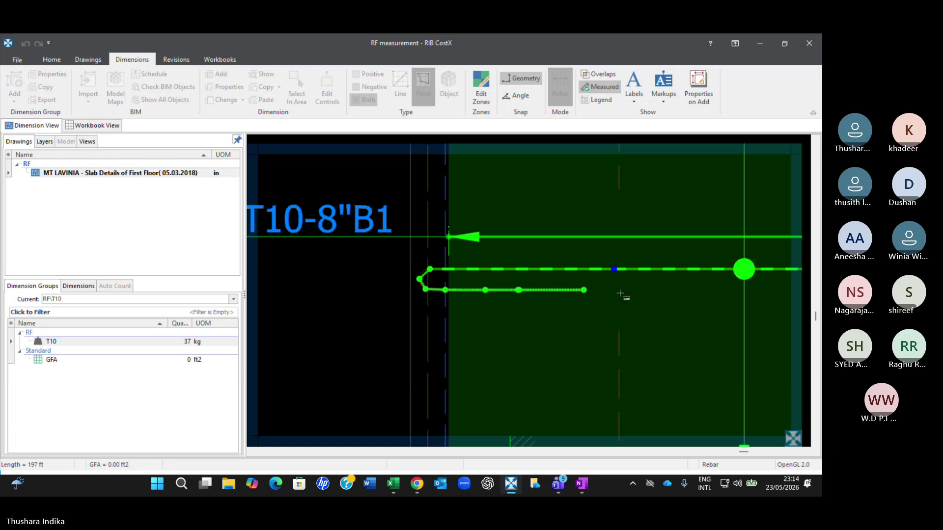
- Draw the T10-9"B2 distribution range between the beam faces at grids 02 and 01, and open its spacing settings
scroll(620, 293, down, 1)
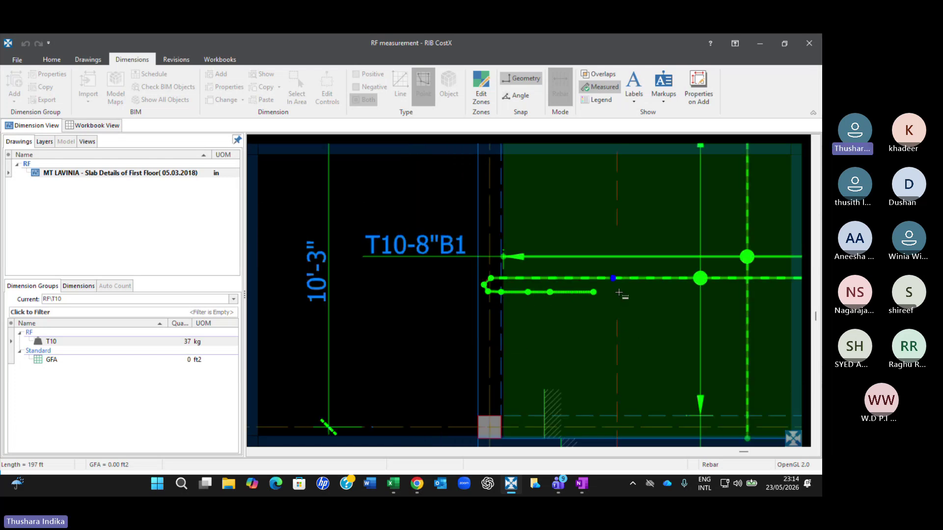
scroll(620, 293, down, 4)
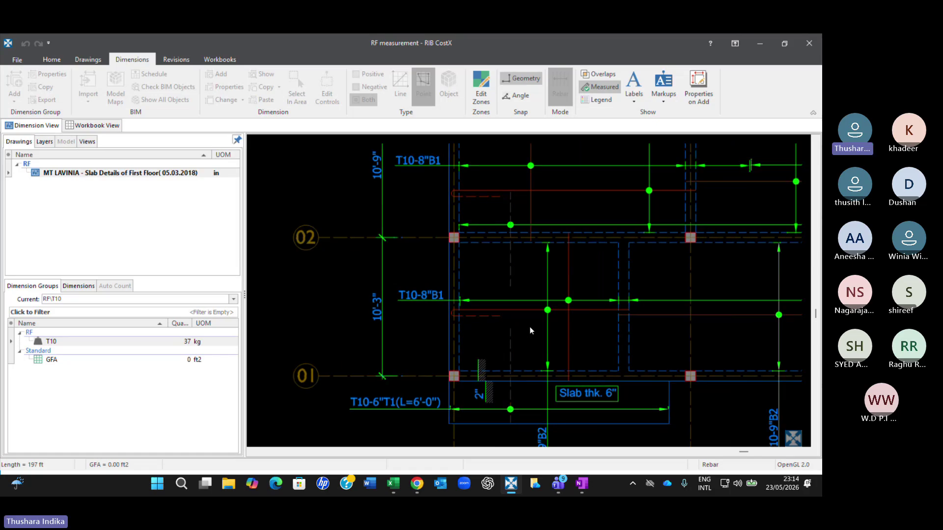
middle_drag(529, 327, 528, 324)
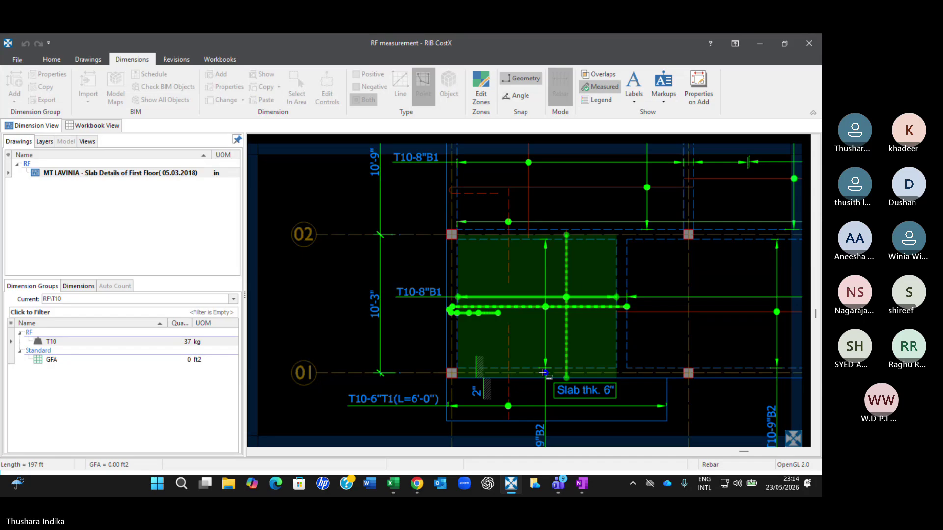
click(548, 239)
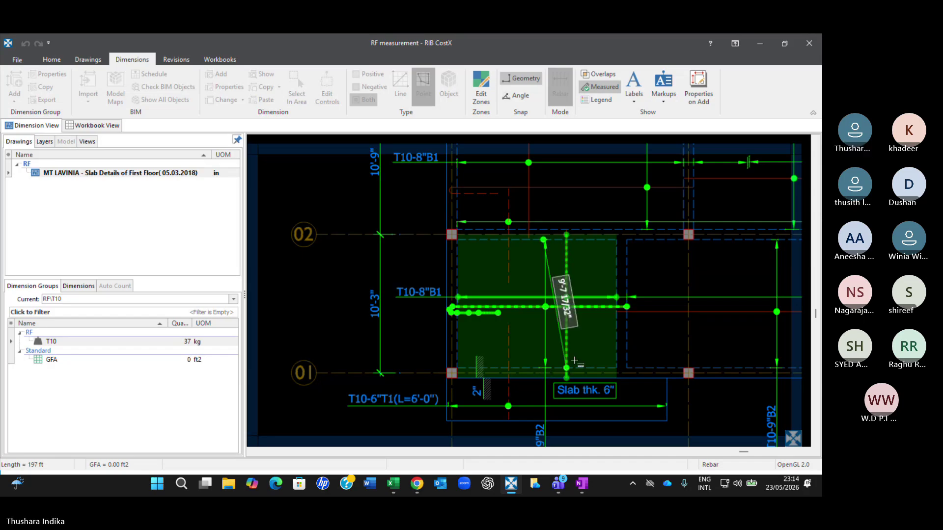
click(548, 366)
right_click(550, 364)
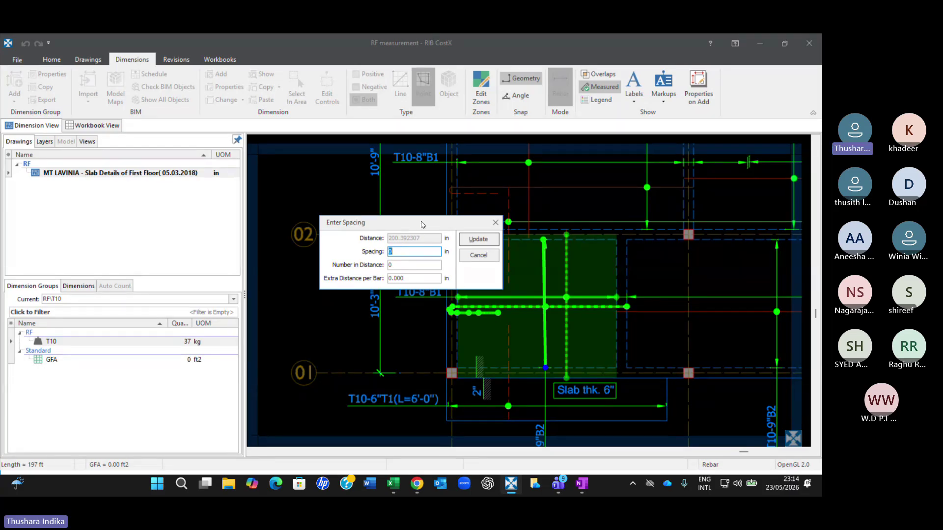
- Set the hooked T10-9"B2 bar's spacing to 9 in with 24 bars in the distance, and apply it
drag(422, 221, 420, 222)
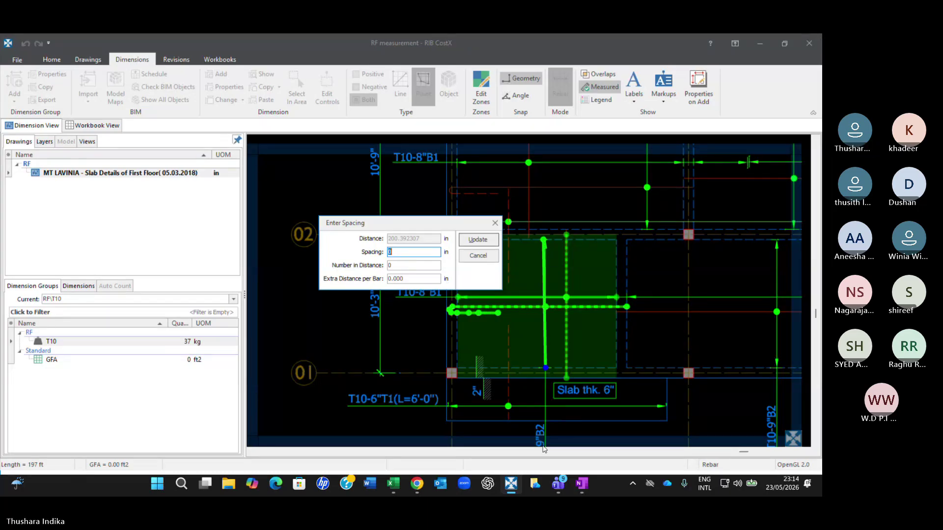
key(BackSpace)
text(9)
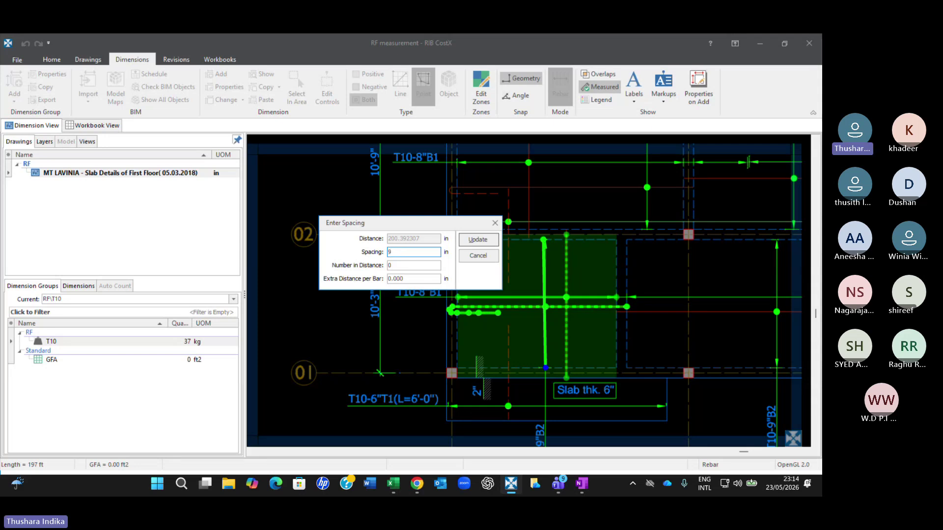
click(403, 266)
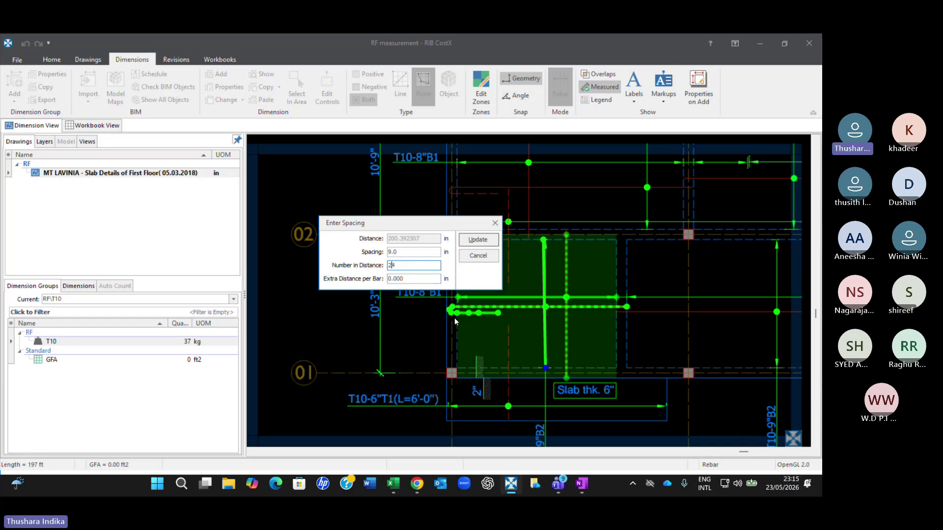
click(480, 241)
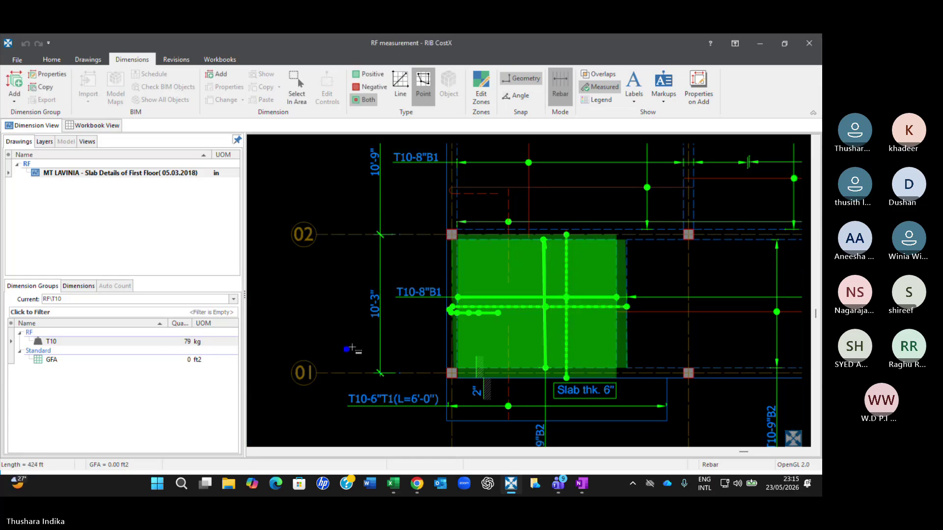
- Delete the hooked T10-9"B2 bar dimension from the T10 group's dimension list
click(78, 286)
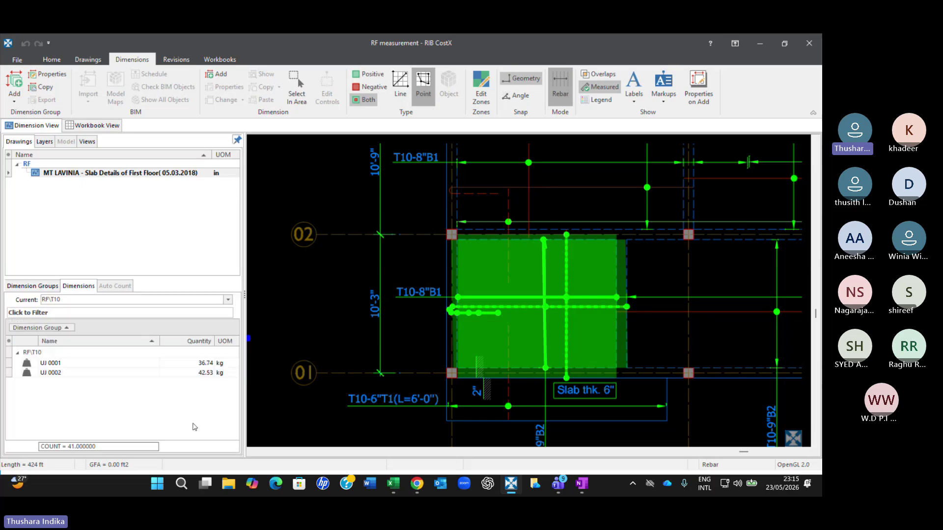
click(94, 374)
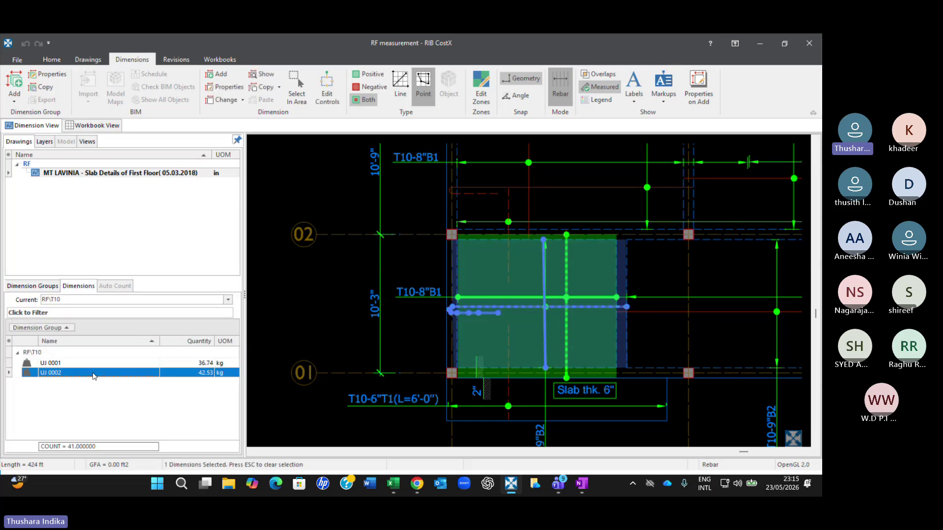
right_click(201, 372)
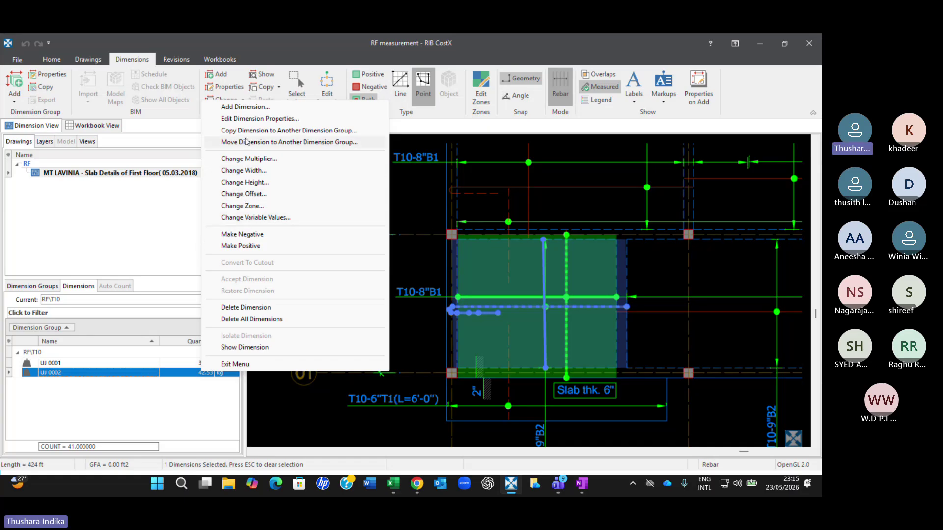
click(243, 308)
click(388, 273)
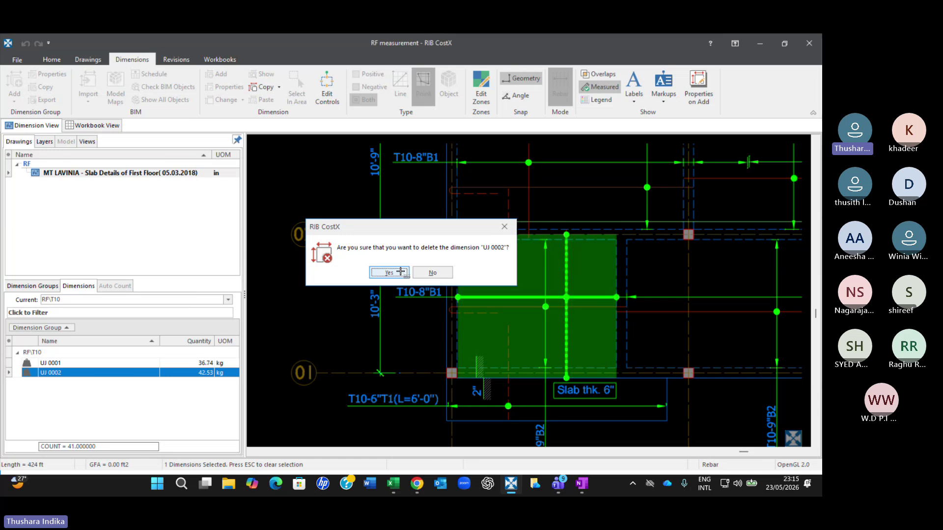
click(526, 318)
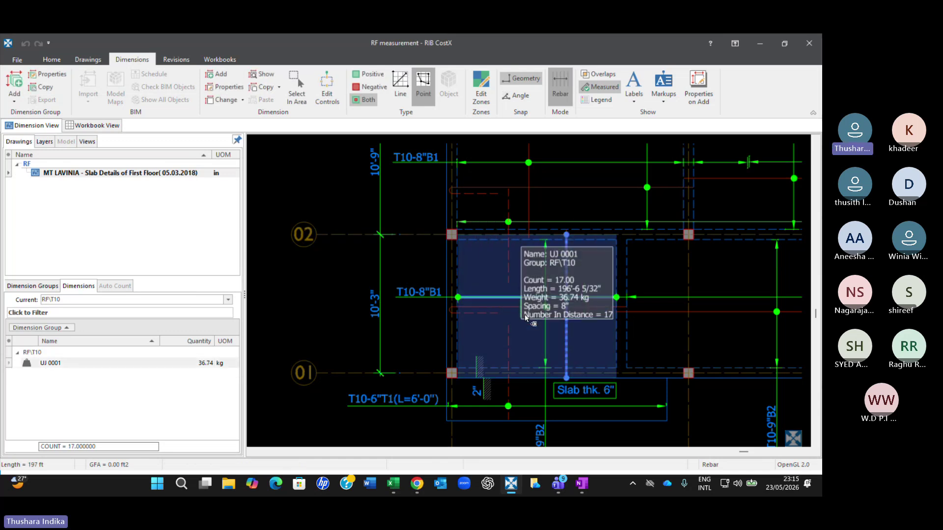
- Draw the T10-9"B2 bar again without its hook, about 154 in long, from the inner beam's far face to grid line A
click(628, 299)
scroll(622, 308, up, 3)
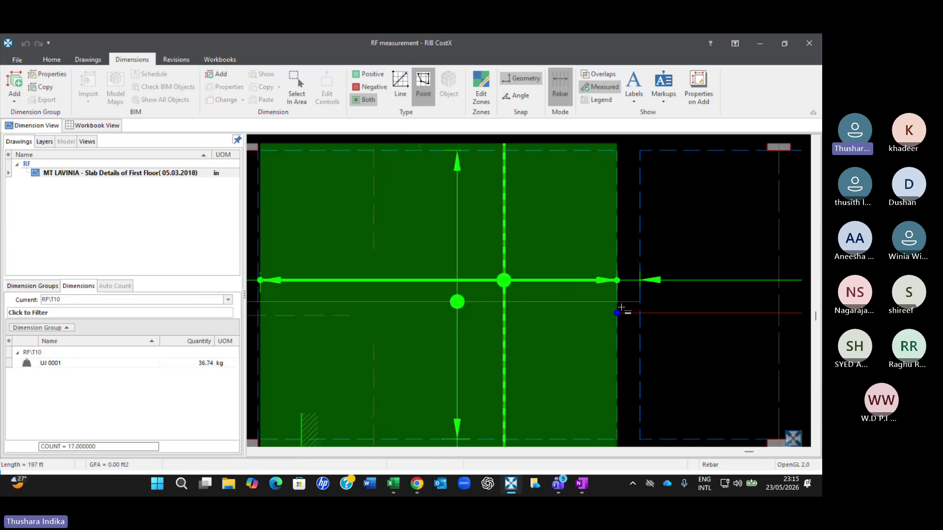
click(639, 301)
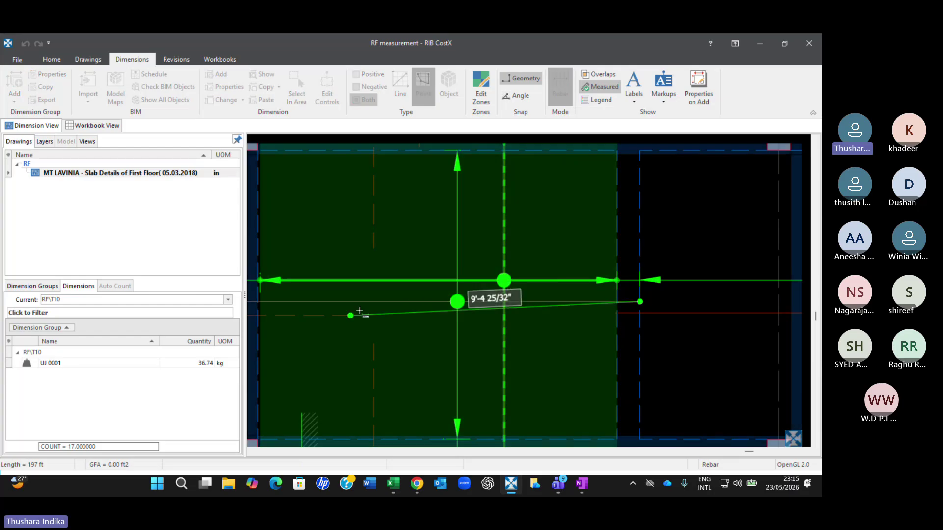
scroll(359, 314, down, 3)
scroll(319, 307, up, 3)
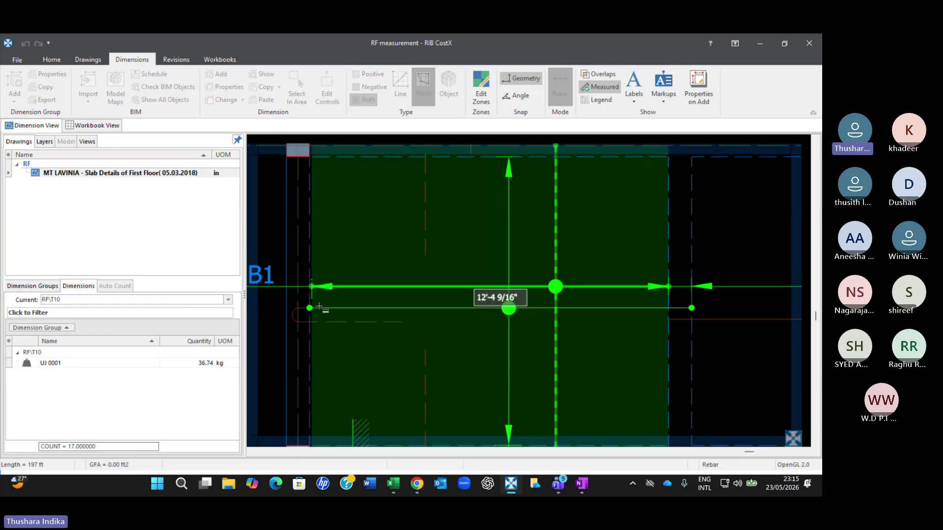
click(297, 309)
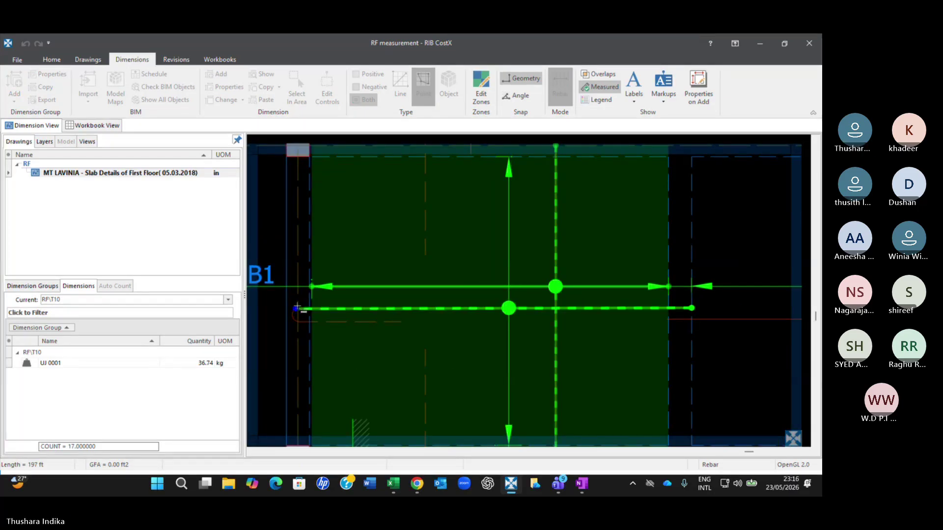
- Draw the T10-9"B2 distribution range between the beam faces at grids 02 and 01
click(513, 159)
scroll(517, 425, down, 2)
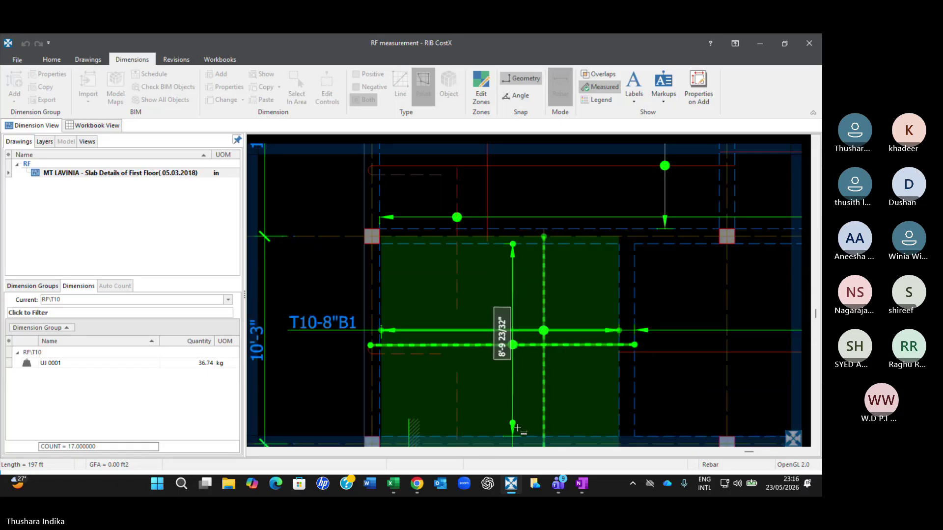
middle_drag(516, 428, 518, 295)
scroll(523, 288, up, 2)
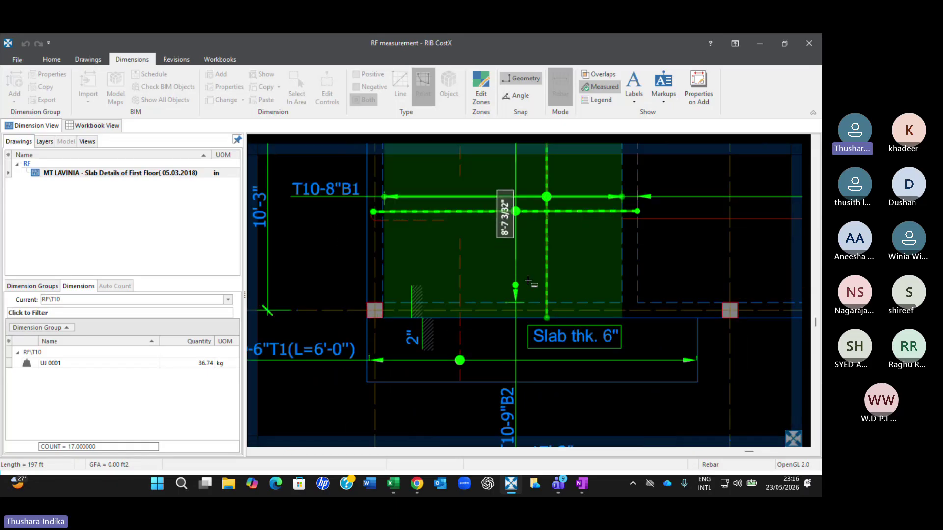
scroll(527, 284, up, 3)
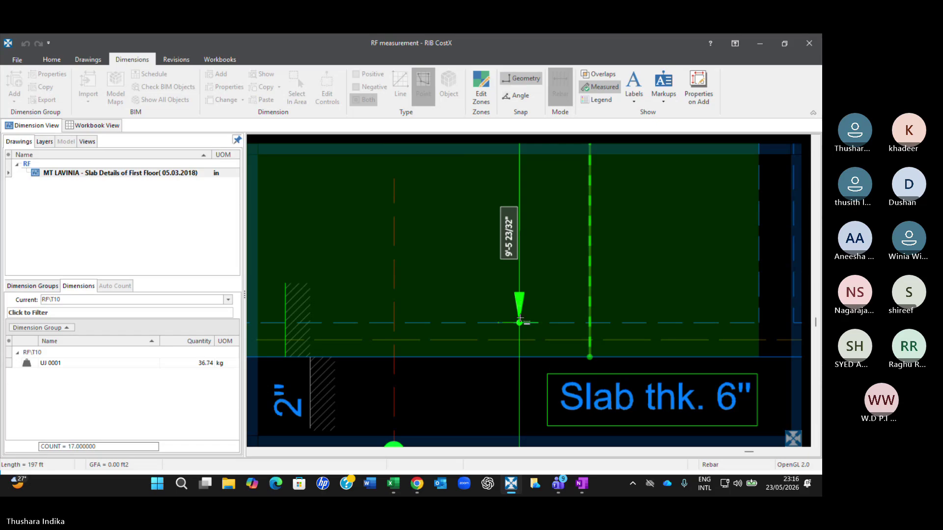
click(520, 322)
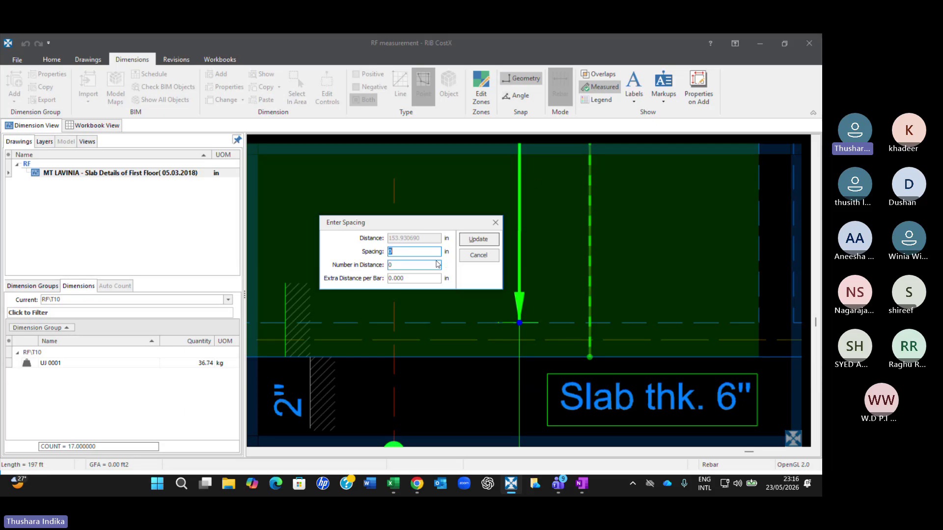
- Set the straight T10-9"B2 bar's spacing to 9 in and its number in distance to 19
click(412, 251)
key(BackSpace)
text(9)
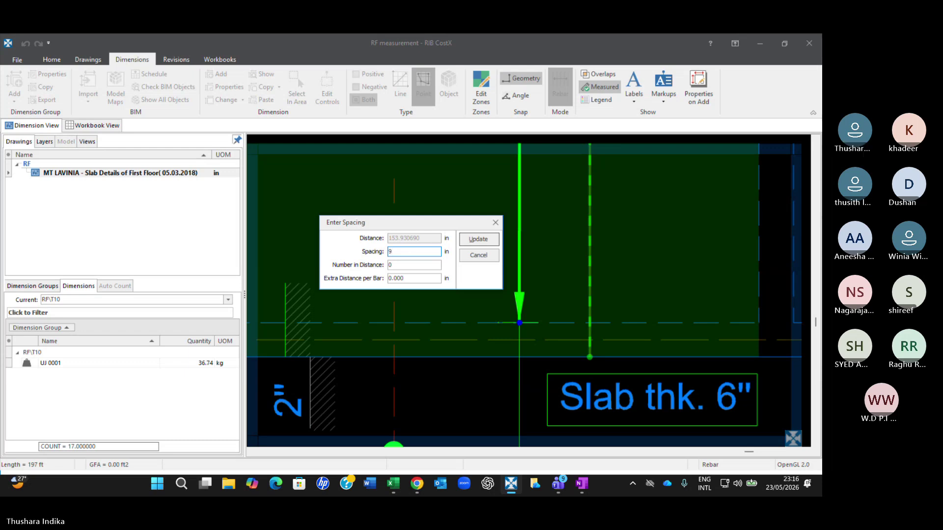
click(406, 266)
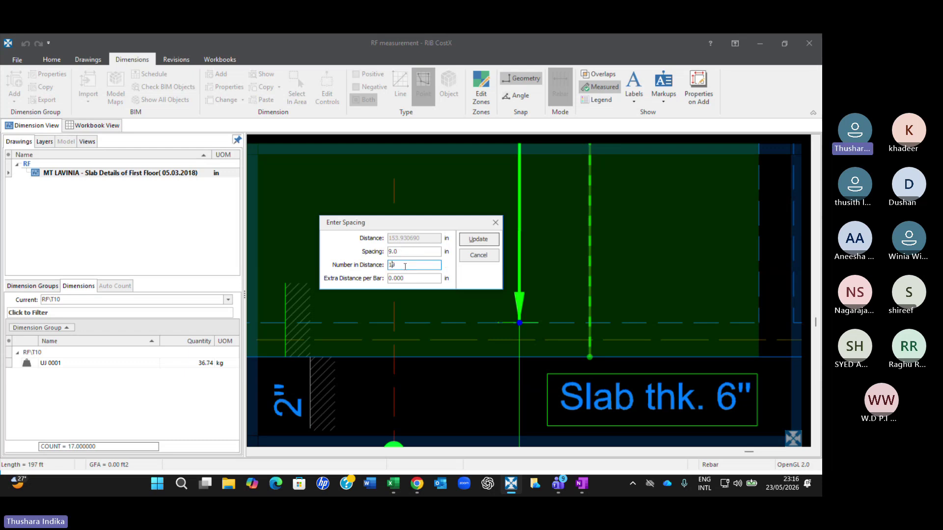
text(9)
- Switch to OneNote and sketch an orange dimension line above the hooked bar, marking the length of its return leg
click(582, 484)
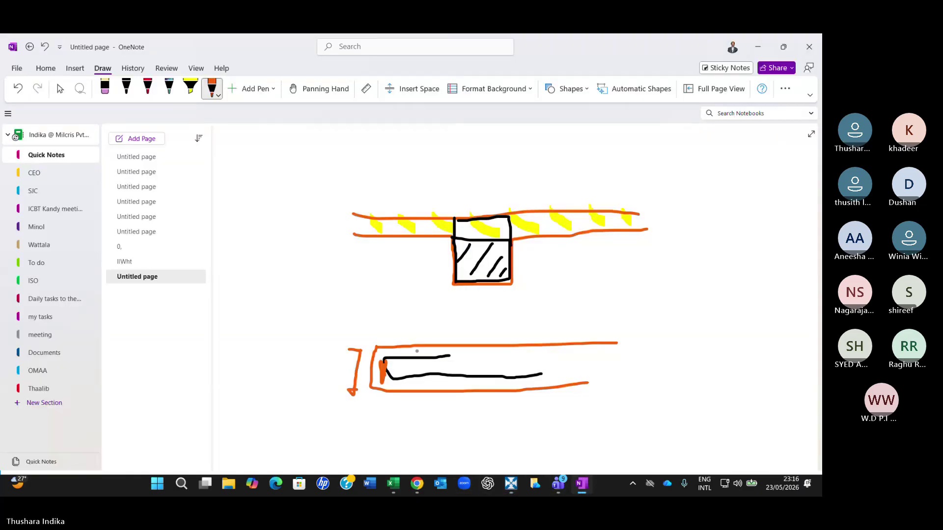
drag(384, 319, 384, 333)
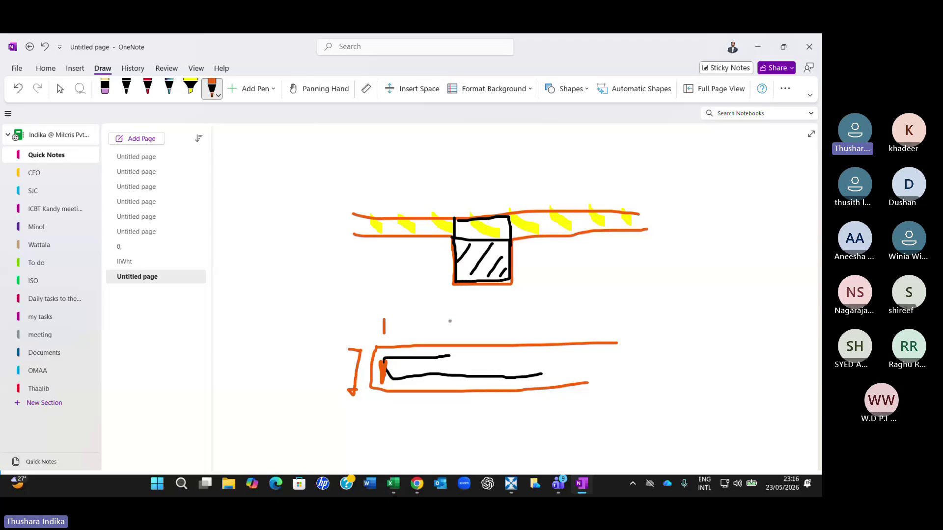
drag(449, 320, 447, 343)
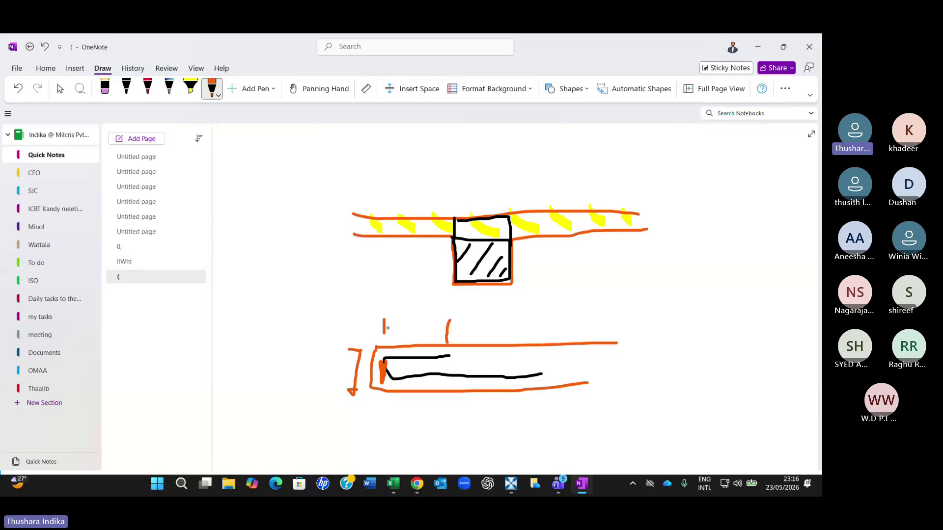
drag(385, 328, 447, 333)
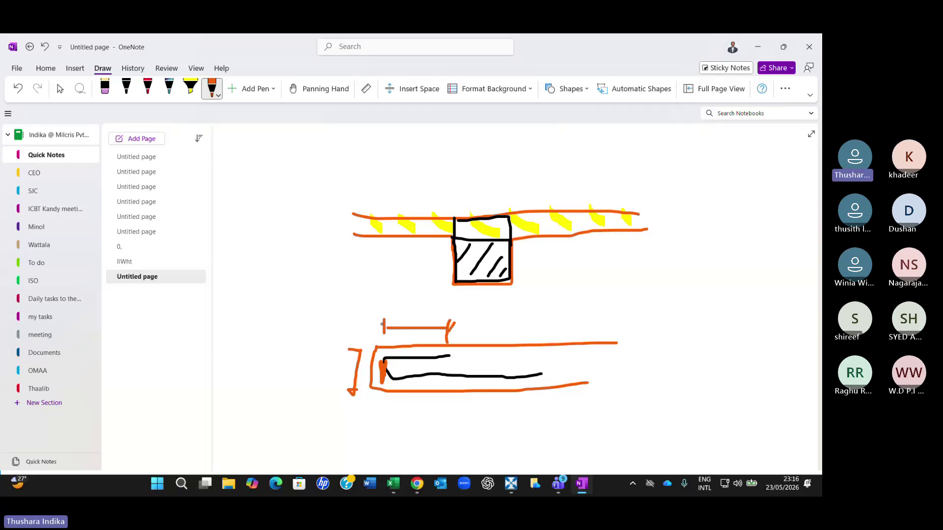
drag(390, 320, 385, 331)
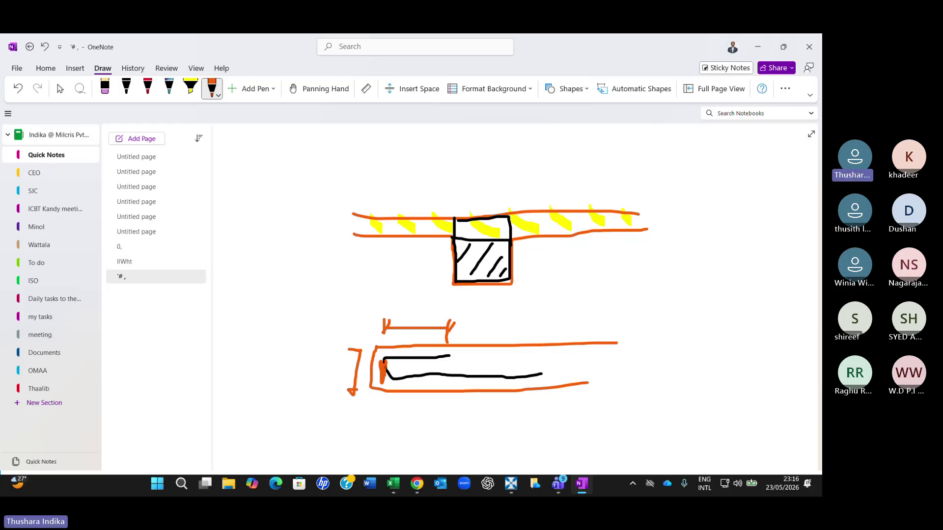
- Switch back to CostX, set the extra distance per bar to 28 in for the hook, and apply the spacing
mouse_move(510, 484)
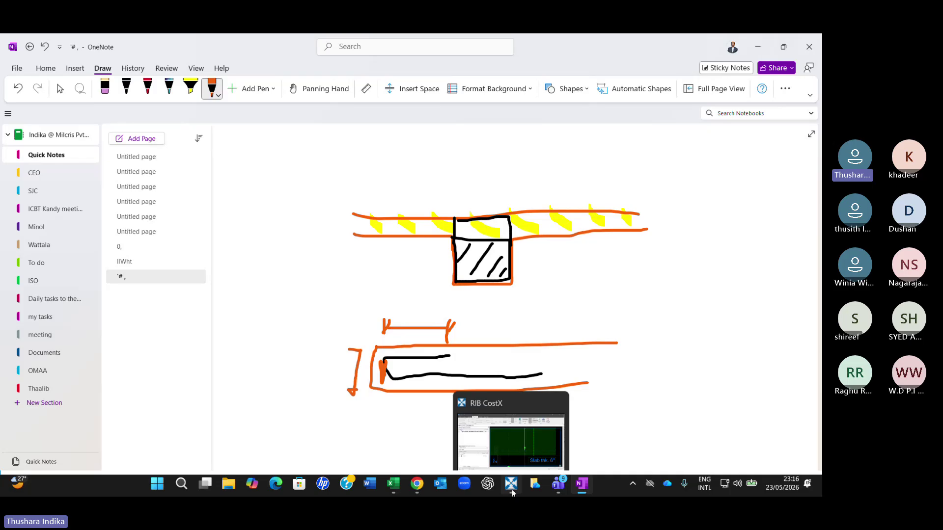
click(495, 455)
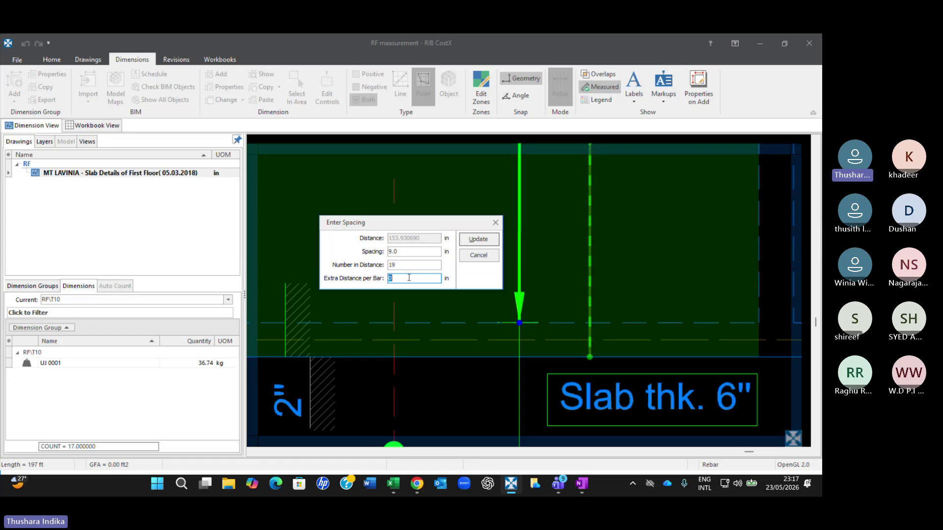
text(28)
click(479, 240)
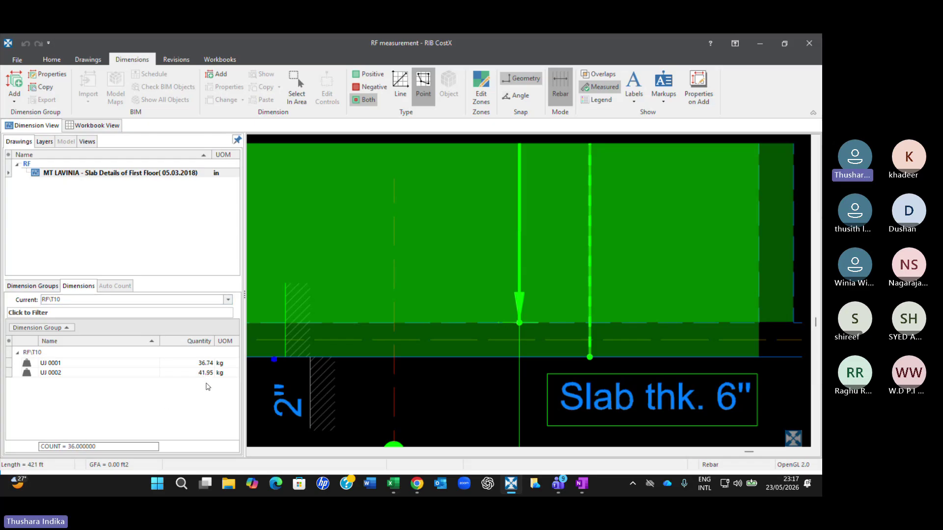
- Examine the new T10-9"B2 dimension's quantity details, the T10 group total and the measured bay on the slab plan
mouse_move(211, 376)
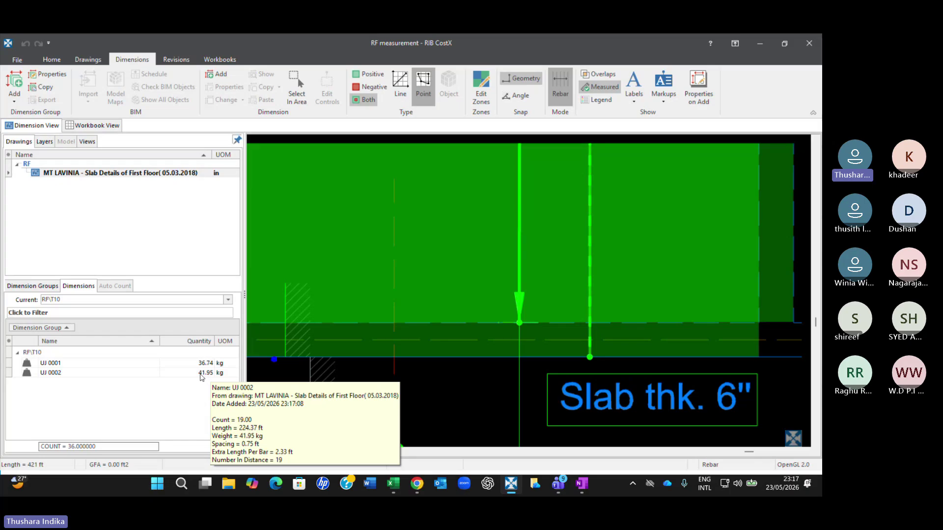
scroll(393, 244, down, 5)
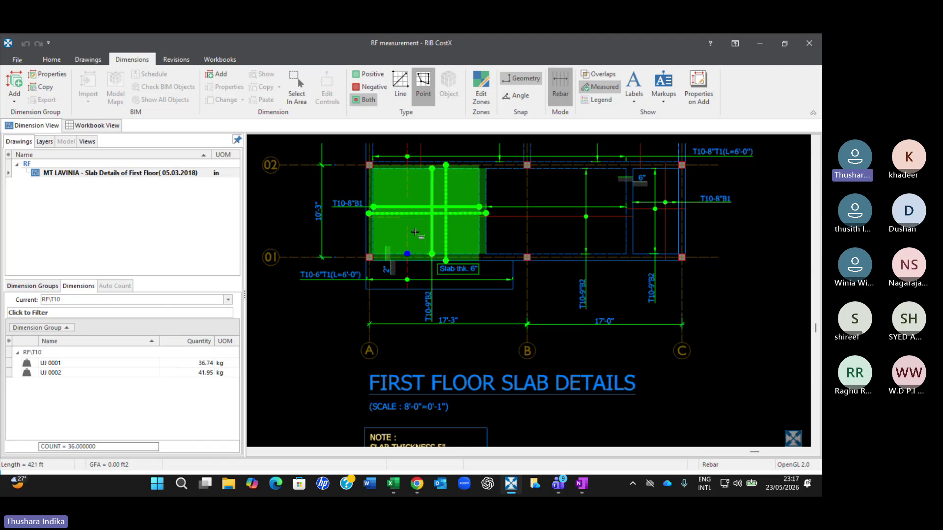
click(54, 288)
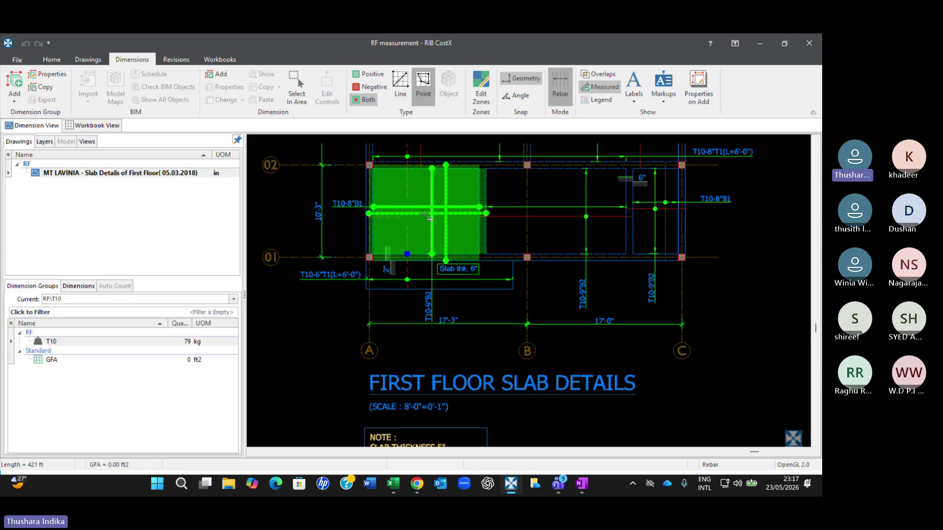
click(430, 194)
key(Escape)
scroll(454, 269, down, 2)
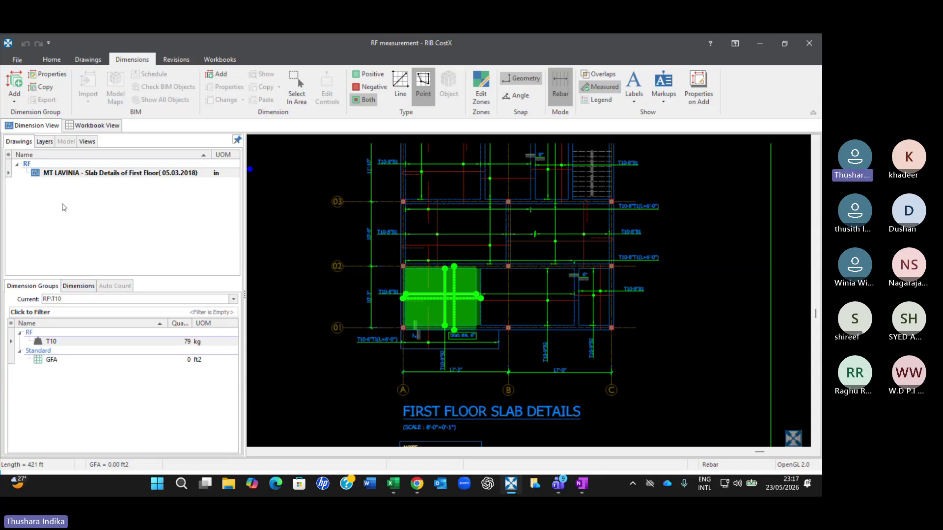
click(88, 59)
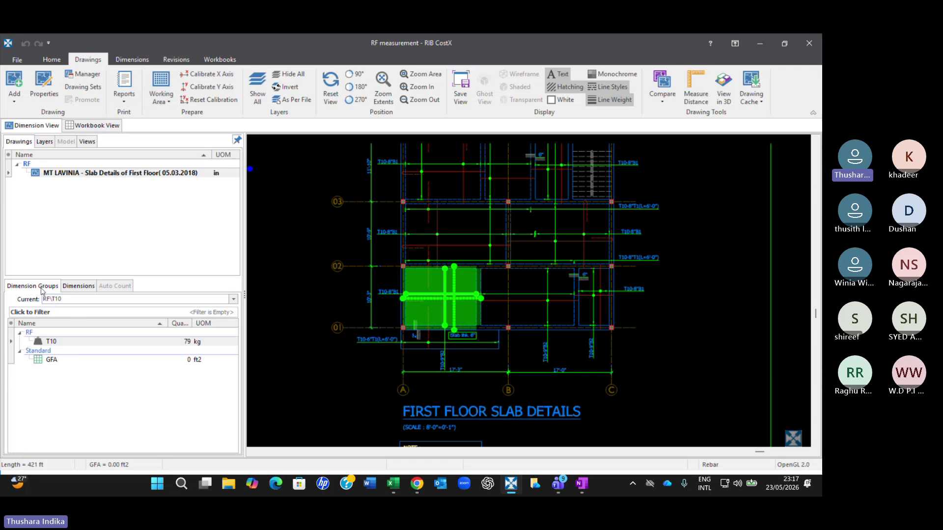
click(67, 60)
click(131, 60)
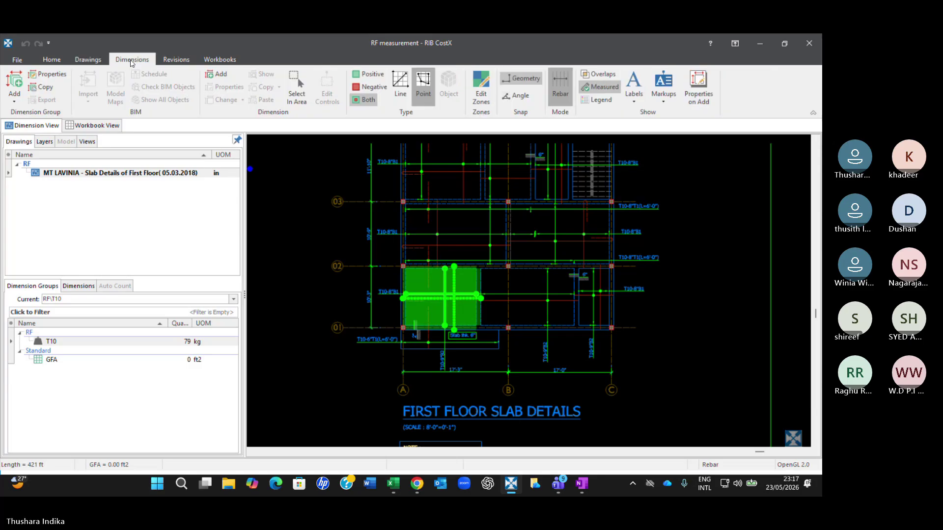
- List the T10 group's dimensions and inspect the measured properties of the T10-9"B2 bar on the drawing
click(77, 287)
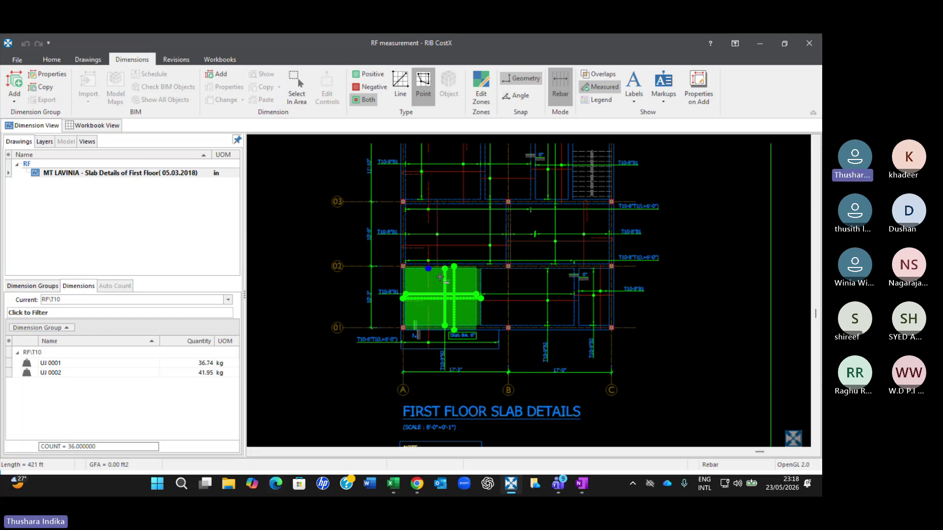
scroll(440, 278, up, 5)
scroll(440, 280, down, 2)
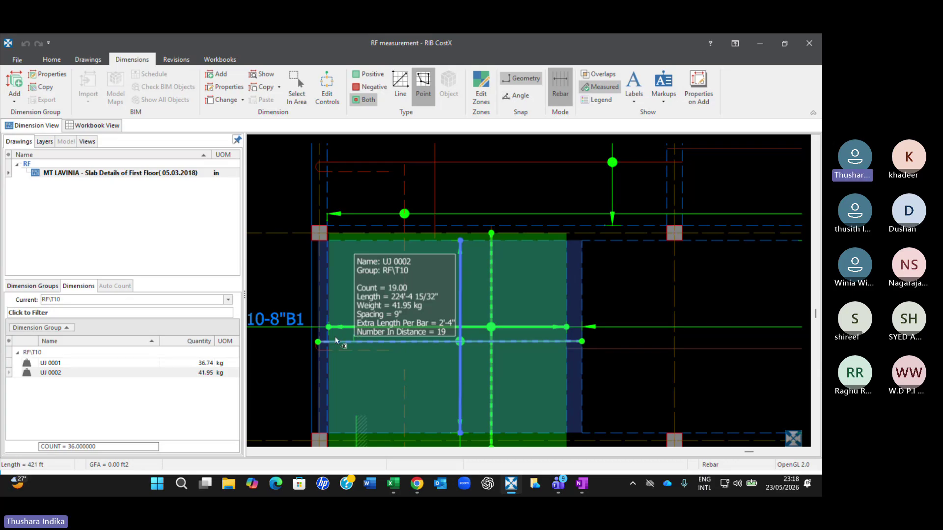
- Deselect the T10-9"B2 dimension and return to the dimension groups list to check the T10 group's total
key(Escape)
click(49, 286)
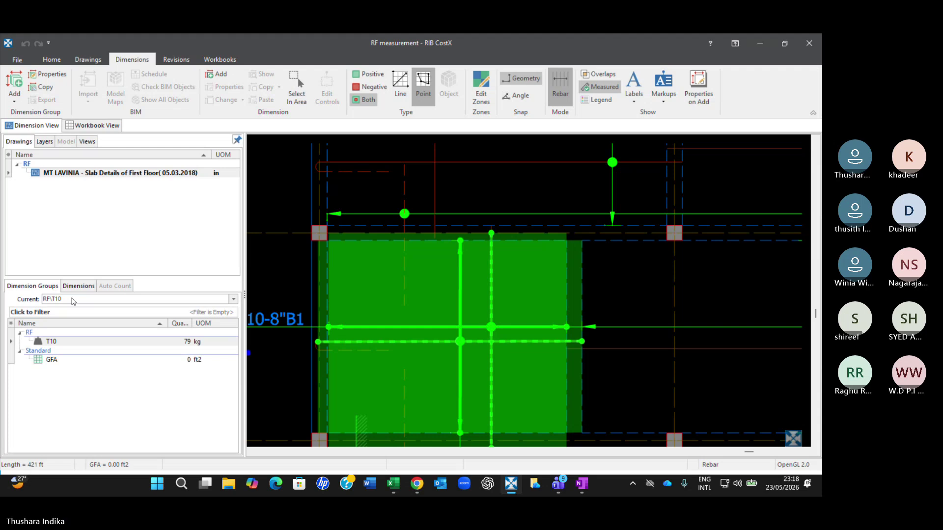
mouse_move(196, 347)
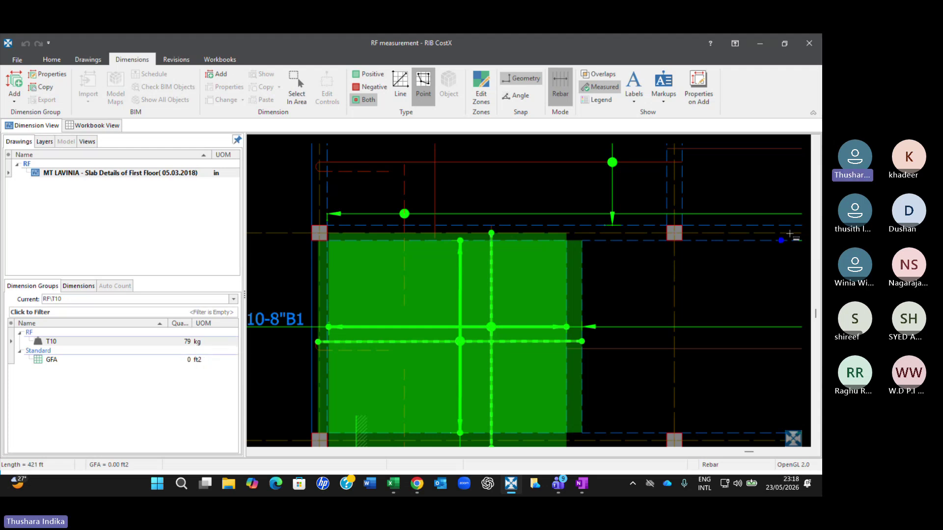
- Draw the middle bay's T10-9"B2 bar about 16'-9 9/16" long, from its outer end back to the first bay's bars
scroll(650, 290, down, 3)
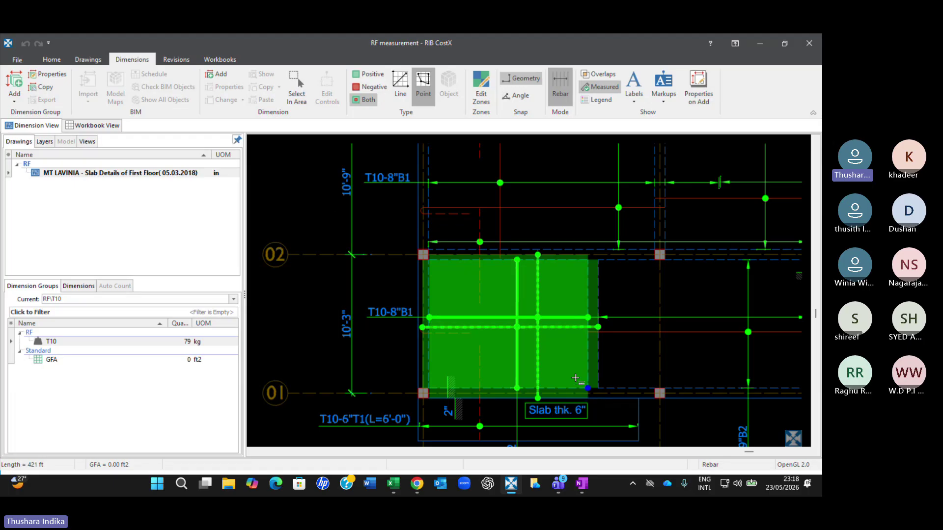
scroll(527, 320, up, 1)
middle_drag(525, 317, 503, 285)
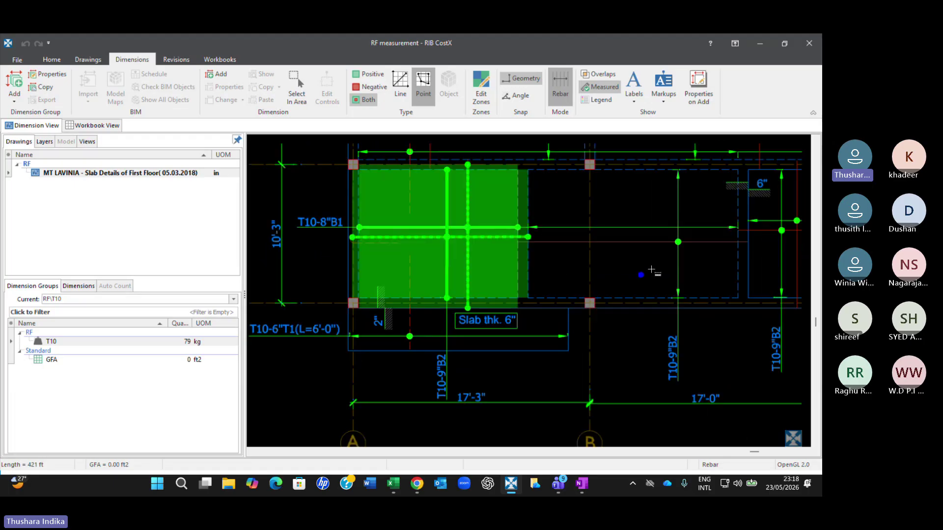
click(546, 245)
click(546, 245)
middle_drag(719, 260, 655, 258)
scroll(655, 259, up, 3)
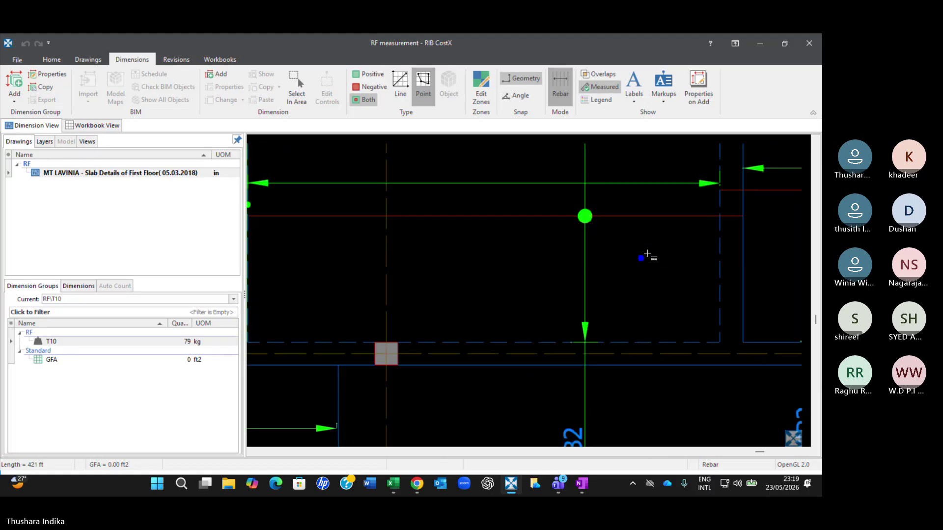
click(746, 219)
scroll(504, 228, down, 3)
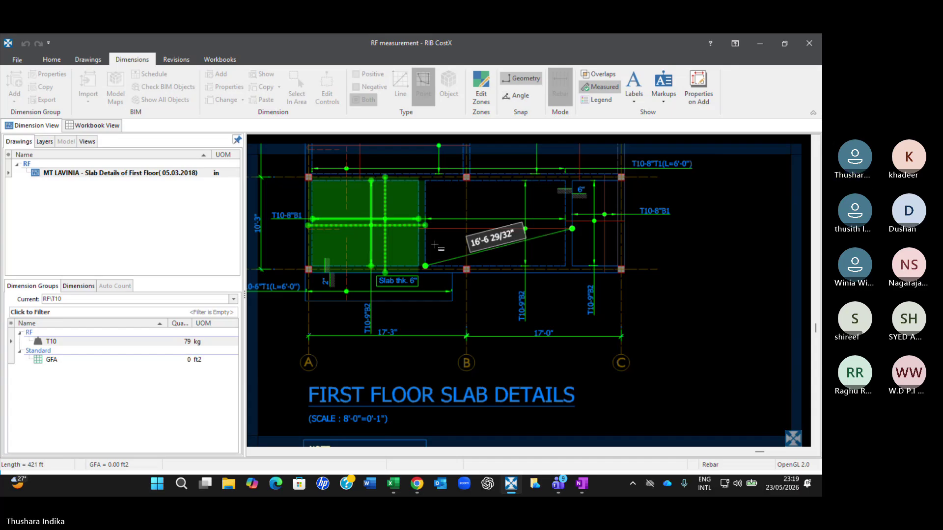
scroll(428, 238, up, 5)
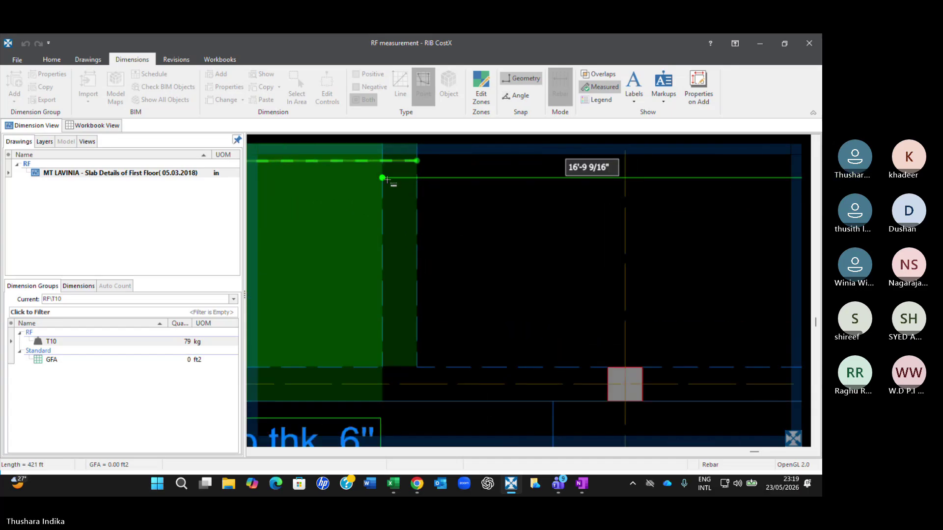
click(385, 181)
- Draw the middle bay's distribution line about 9'-5 23/32" long along the T10-9"B2 range arrow and finish it for spacing entry
scroll(624, 286, down, 2)
scroll(636, 254, down, 2)
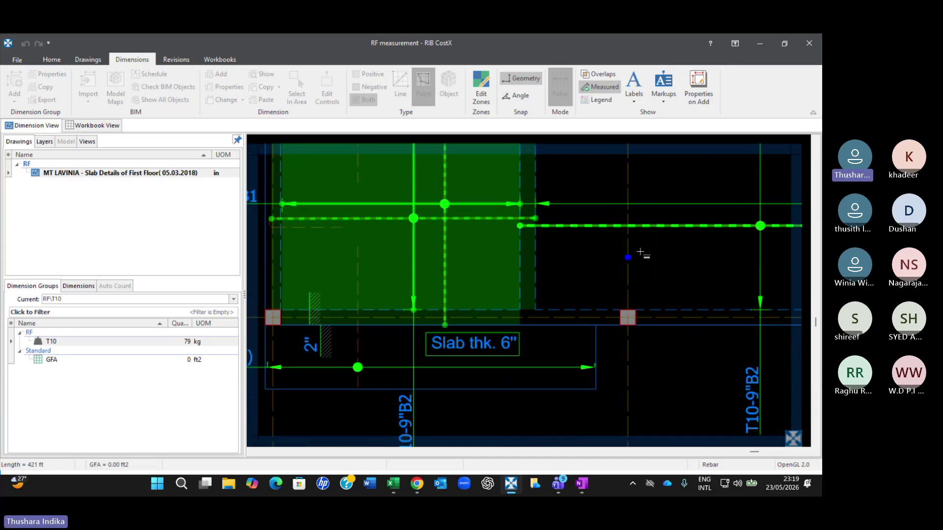
scroll(653, 251, down, 4)
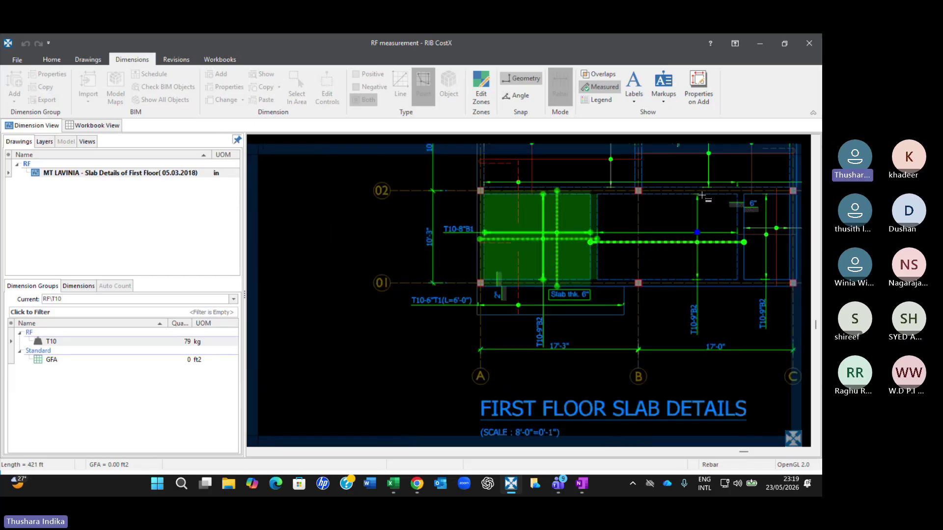
scroll(703, 195, up, 2)
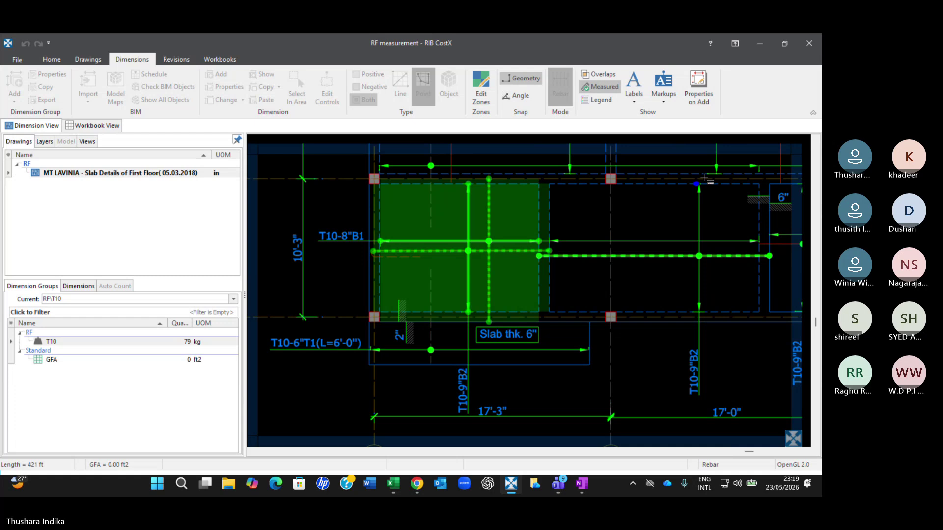
click(698, 183)
click(699, 312)
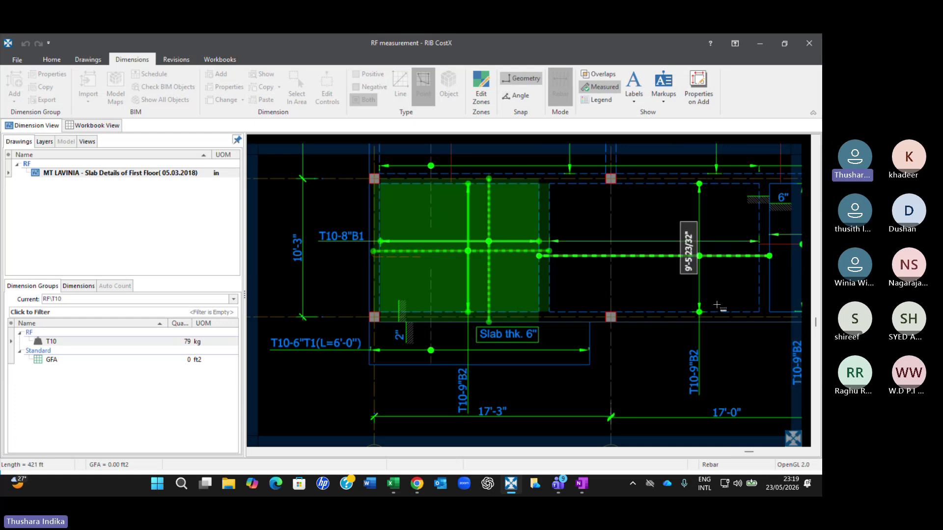
right_click(717, 306)
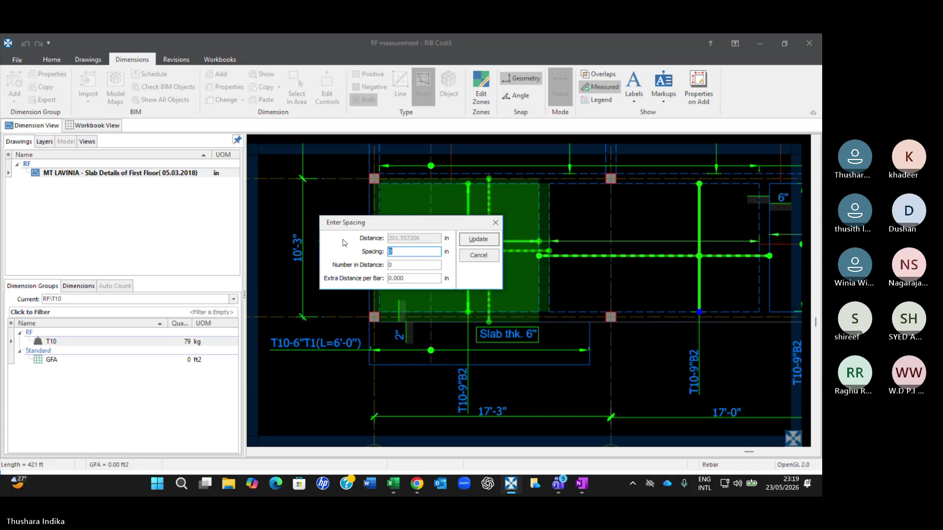
- Set the middle bay bars' spacing to 9 in, calculate the number of bars, and apply the spacing
click(399, 253)
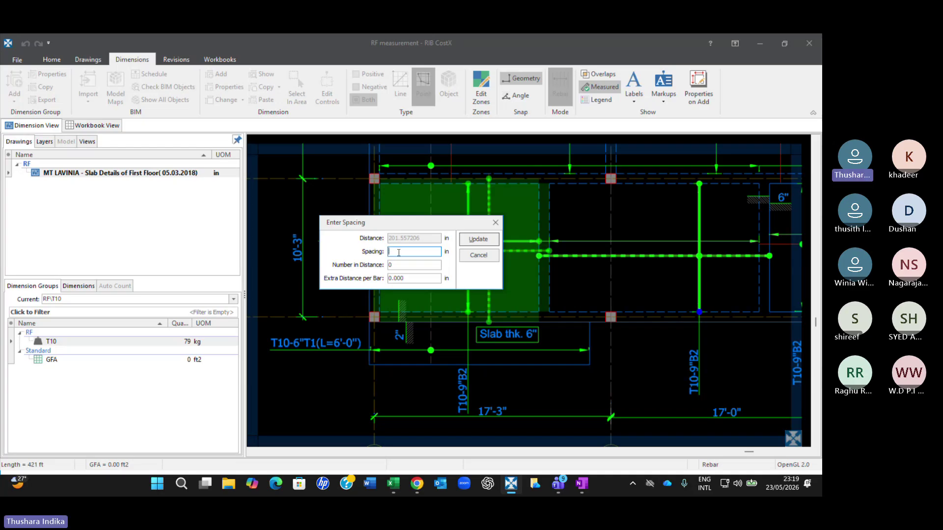
text(9)
click(400, 265)
click(485, 239)
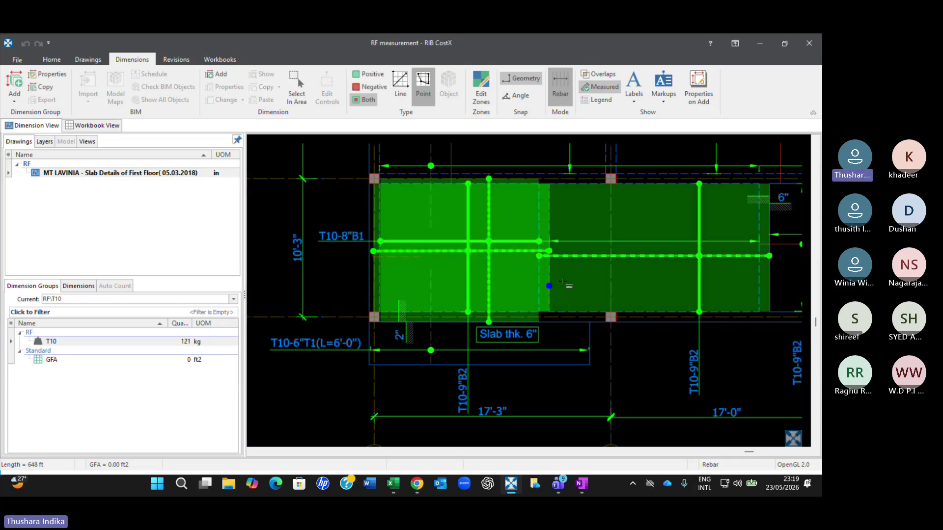
scroll(563, 282, down, 2)
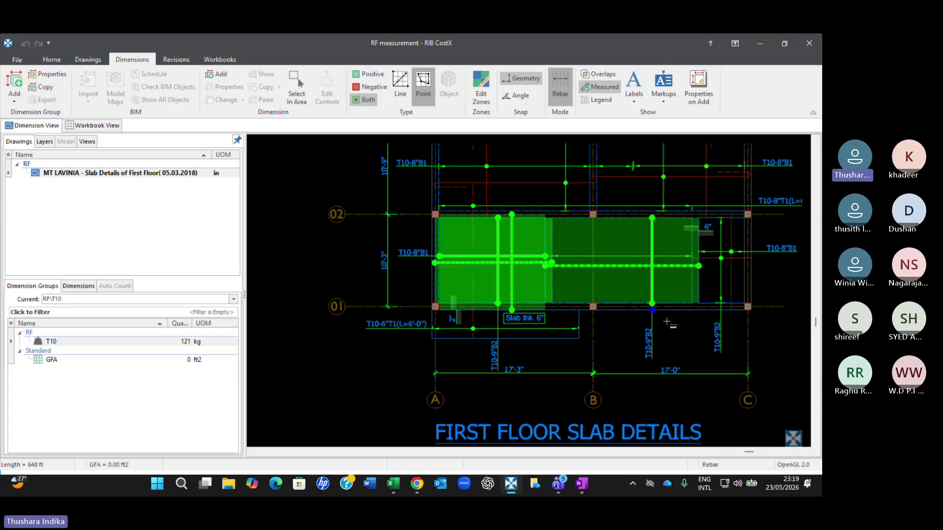
scroll(770, 233, up, 3)
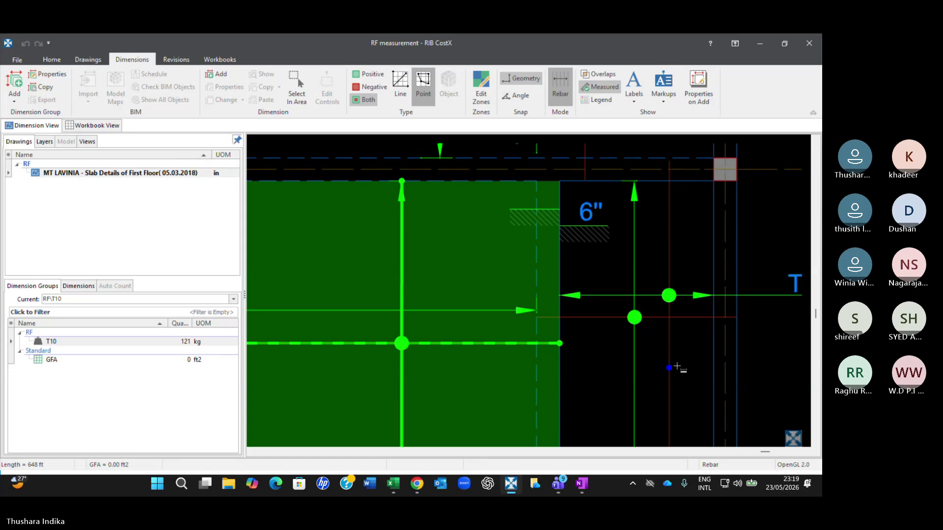
scroll(676, 367, down, 2)
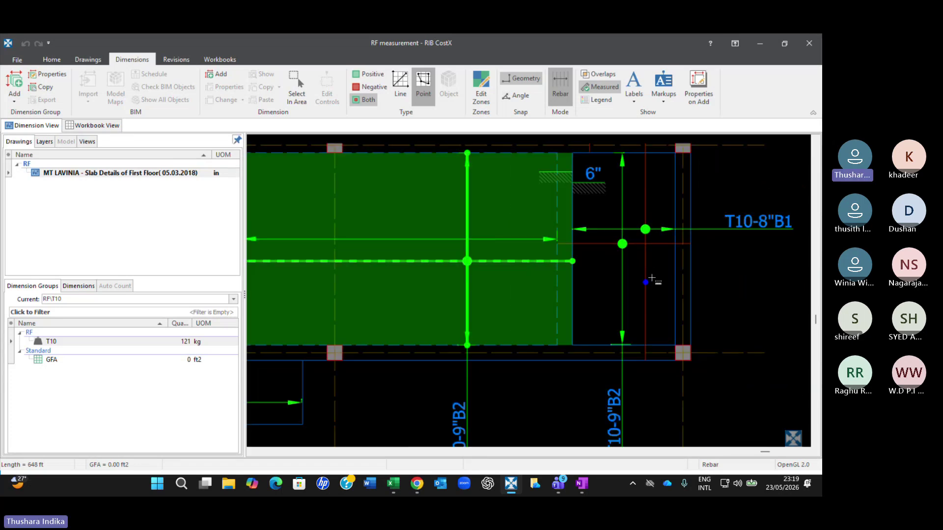
double_click(699, 246)
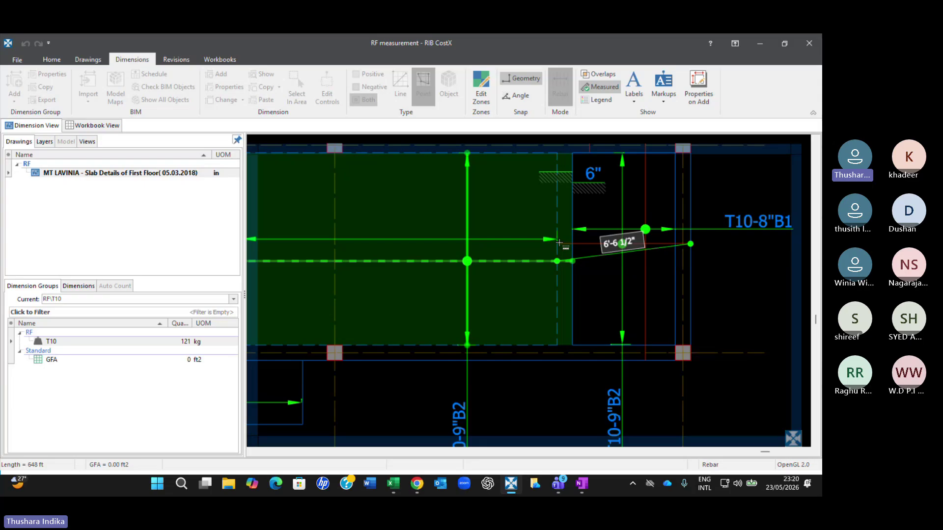
scroll(559, 243, up, 2)
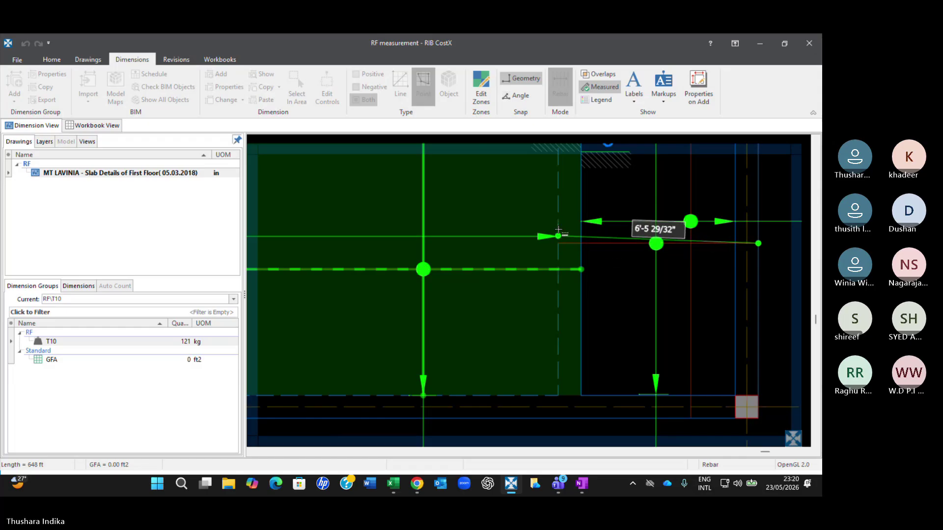
double_click(657, 246)
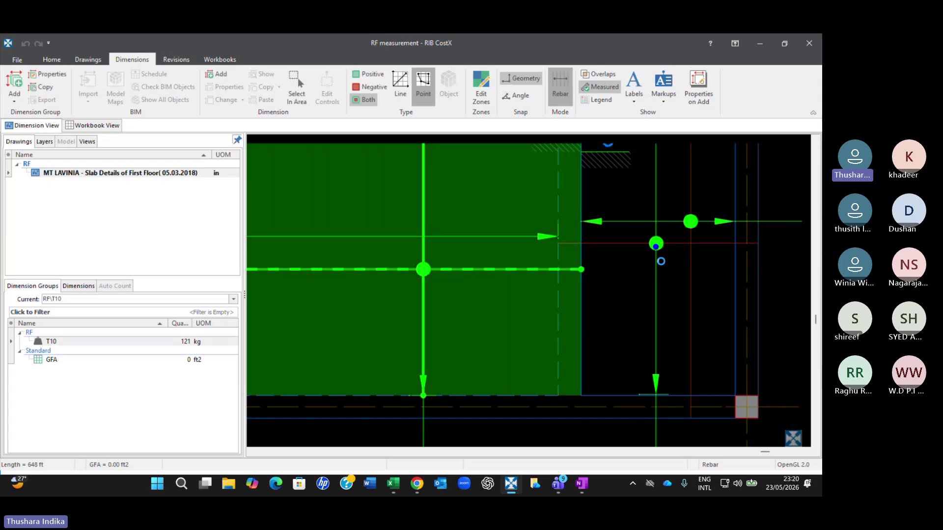
- Draw the end bay's T10-9"B2 bar about 77 in long, and its distribution line along the range arrow
click(562, 242)
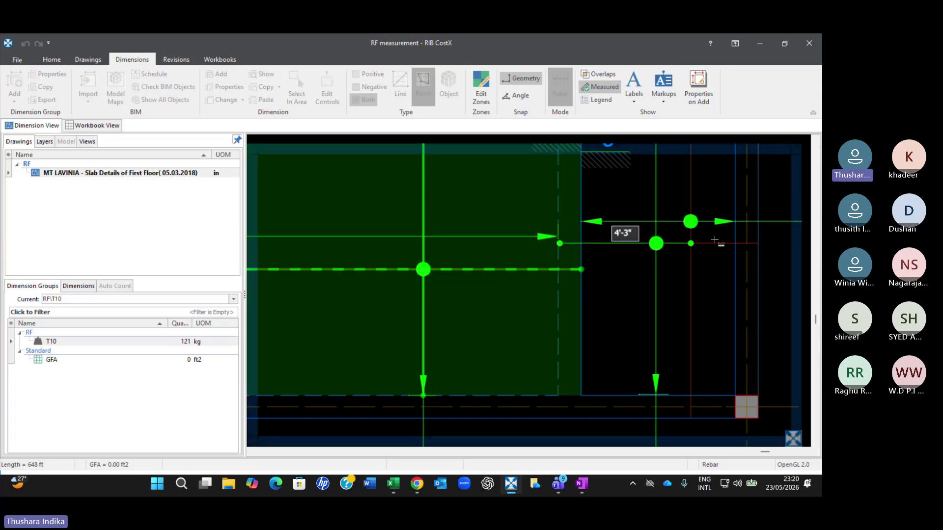
double_click(759, 243)
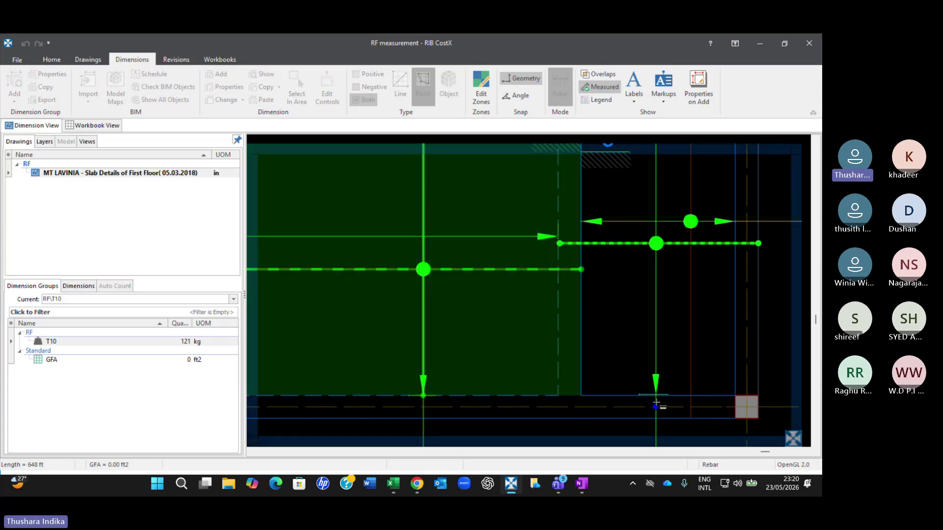
click(656, 395)
scroll(655, 240, down, 3)
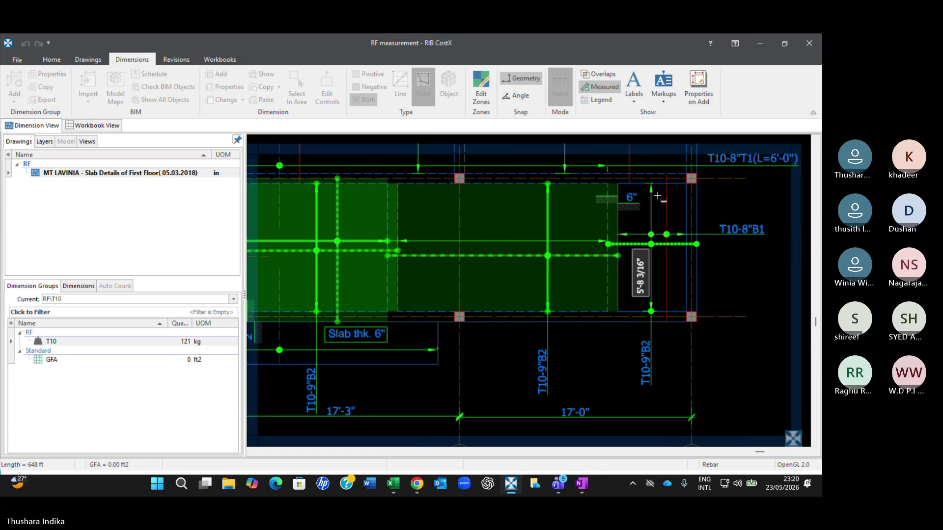
scroll(657, 182, up, 2)
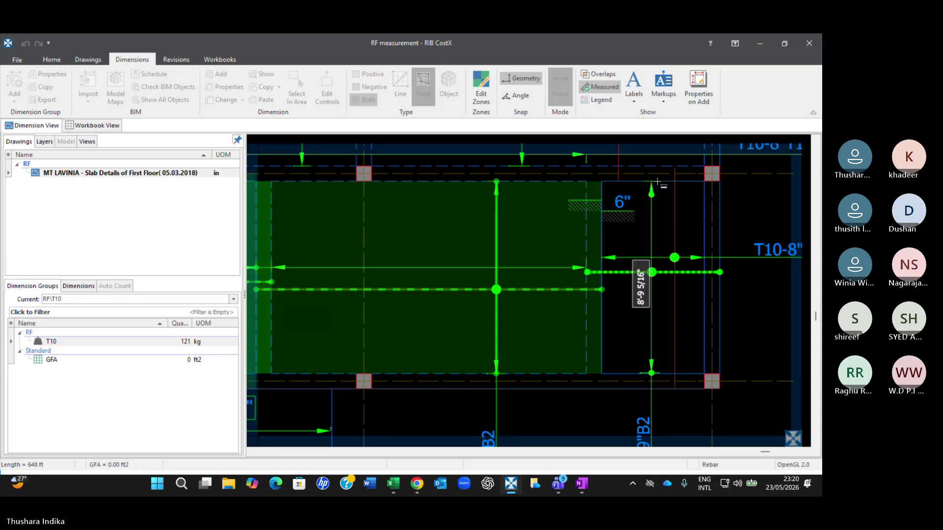
click(655, 182)
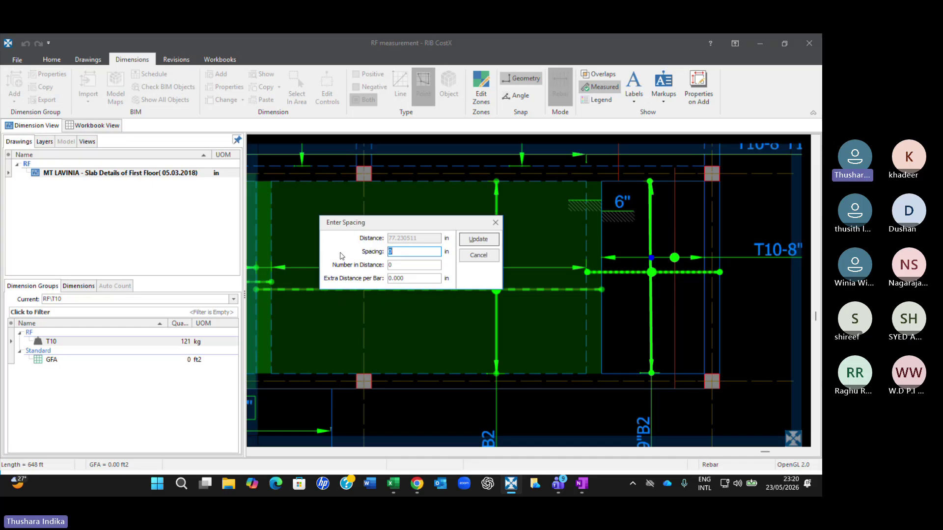
- Set the end bay bars' spacing to 8 in, calculate the number of bars, and apply the spacing
click(407, 249)
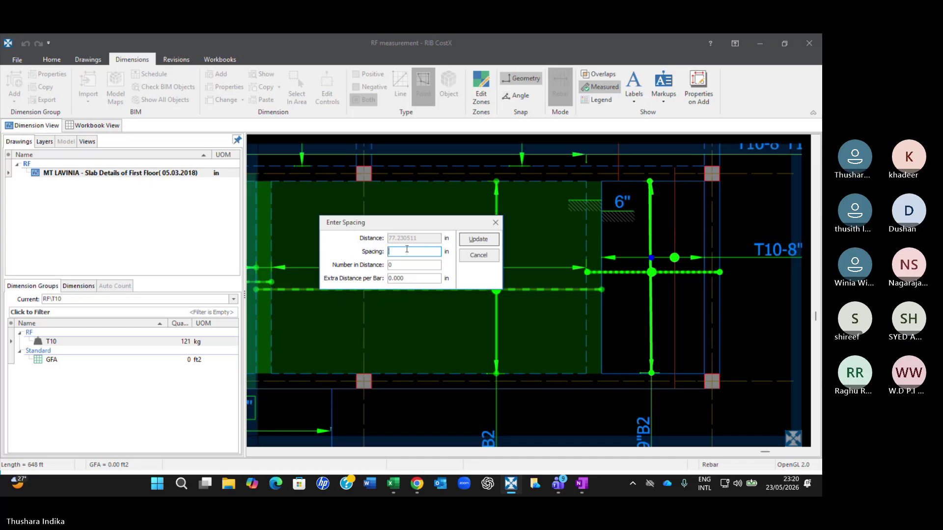
text(8)
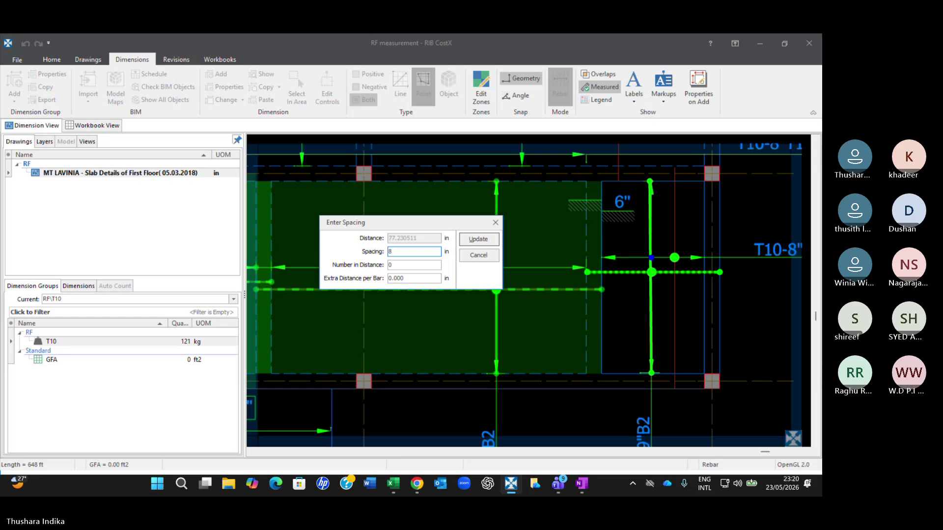
click(396, 265)
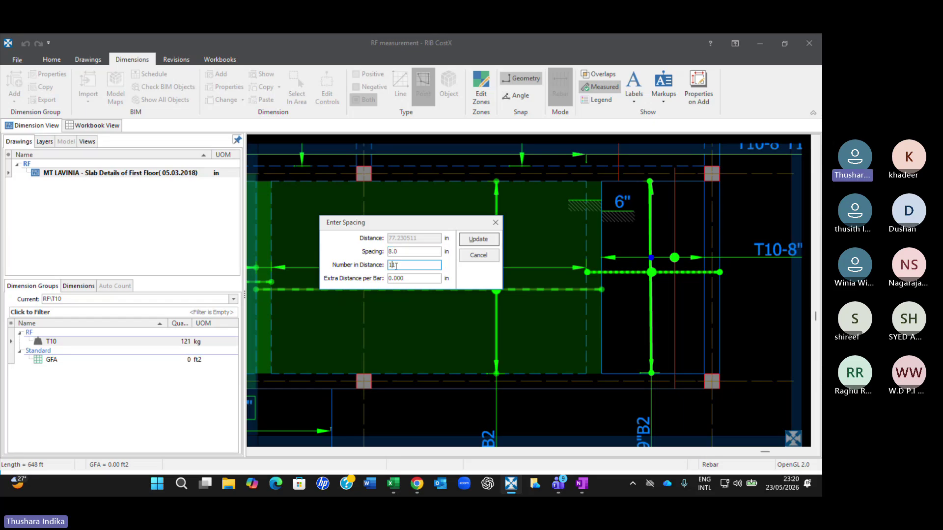
click(476, 240)
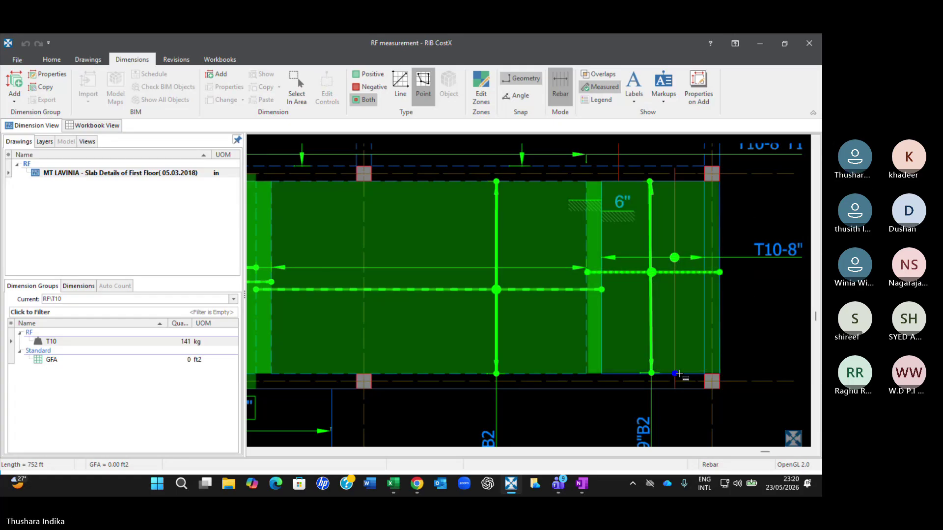
- Draw the end bay's T10-8"B1 bar about 132 in long, and its distribution line along the range arrow between the bay's inner edges
click(682, 158)
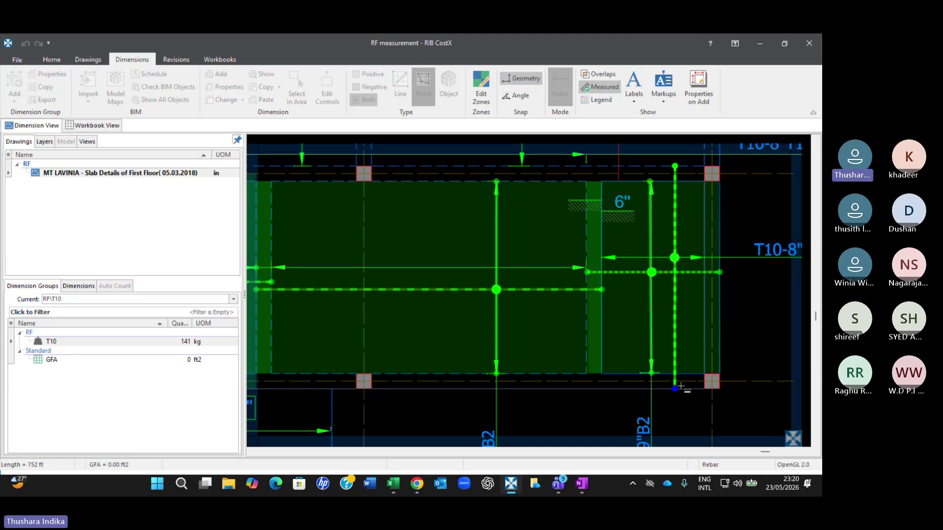
click(681, 387)
scroll(613, 254, up, 3)
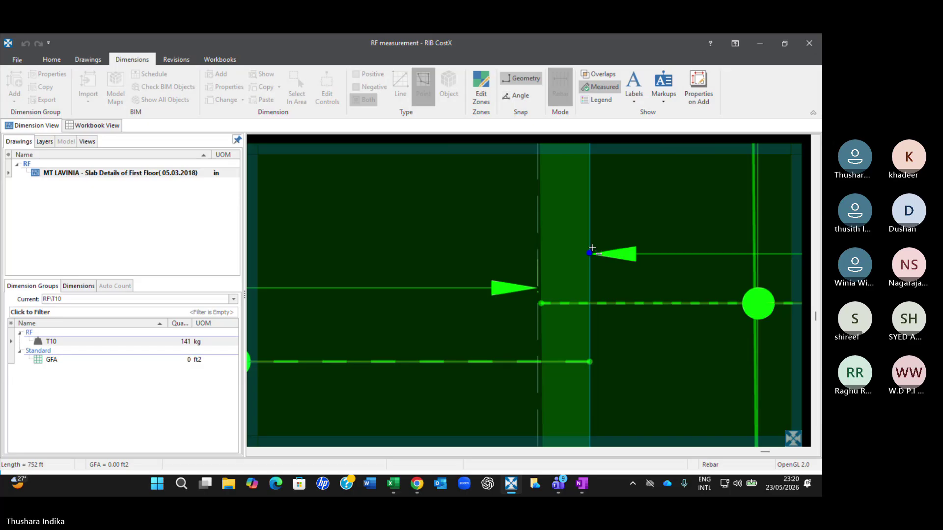
click(590, 256)
scroll(736, 258, down, 3)
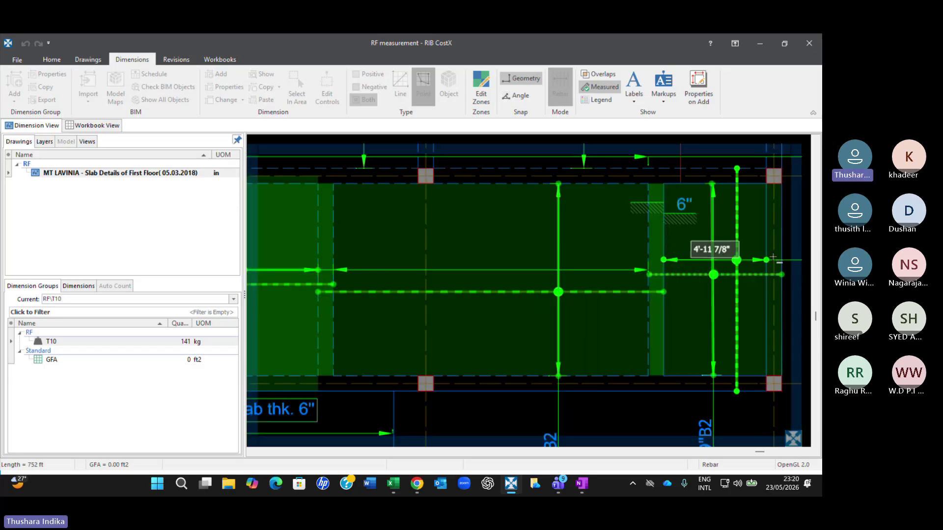
scroll(773, 257, up, 3)
click(774, 257)
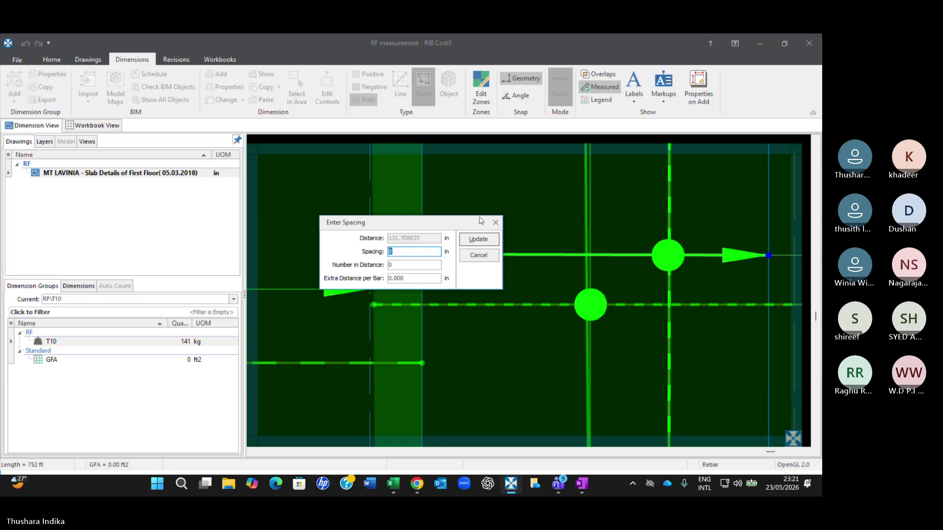
- Set the spacing of the end bay's T10-8"B1 bars to 8 in, calculate the number in distance, and update the dimension
click(495, 222)
scroll(639, 256, down, 3)
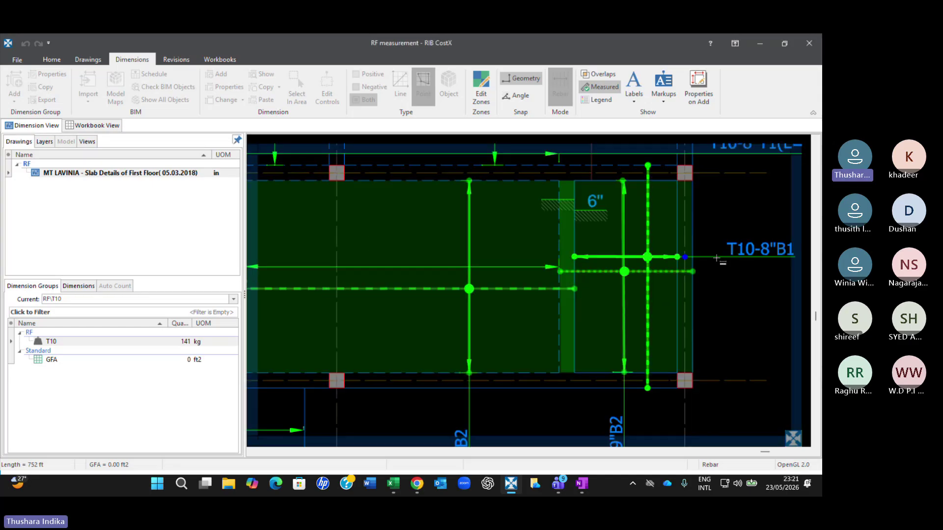
click(649, 267)
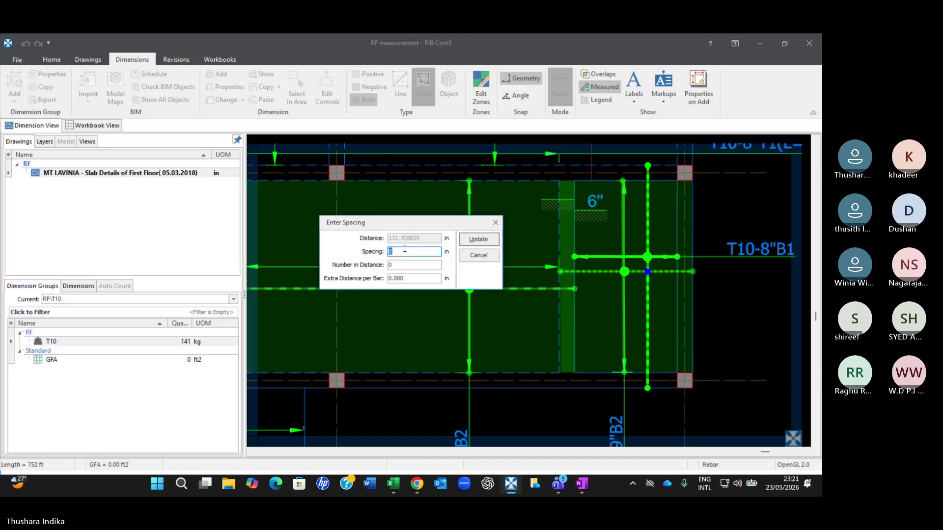
text(8)
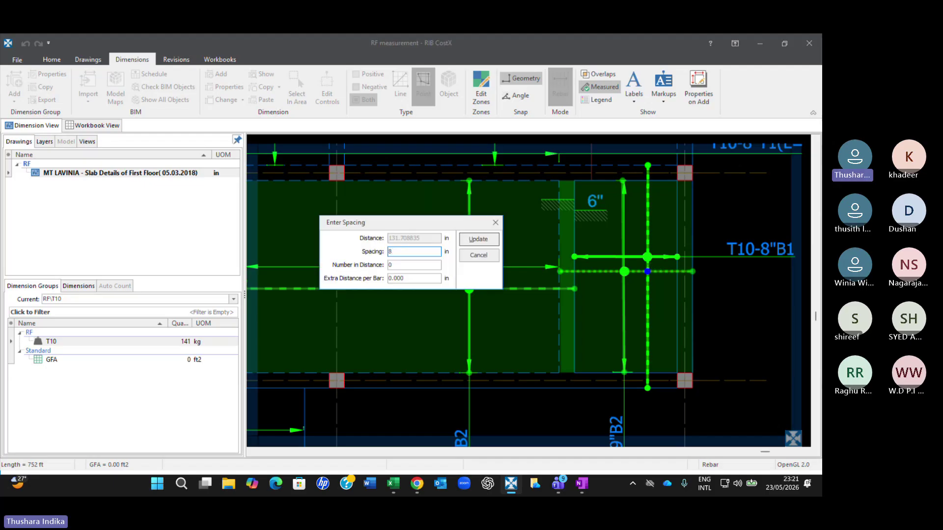
click(398, 266)
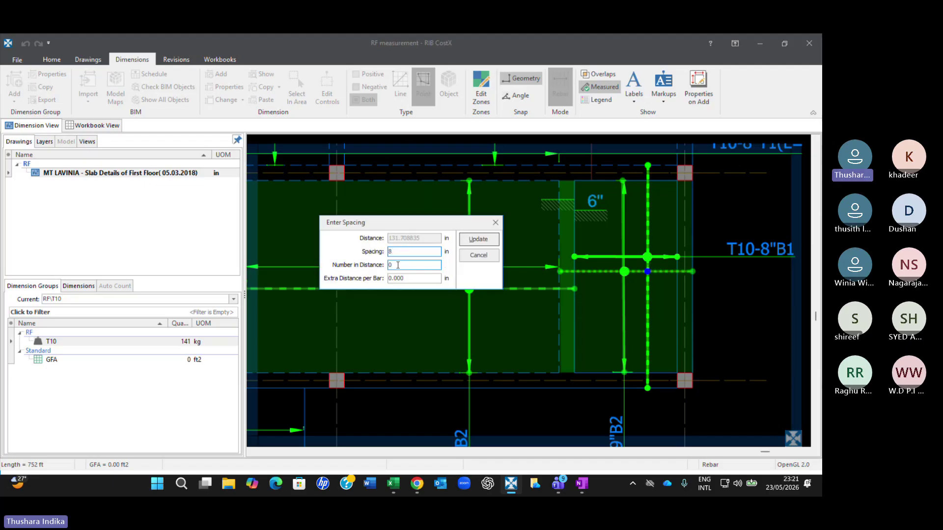
click(477, 239)
scroll(608, 319, down, 3)
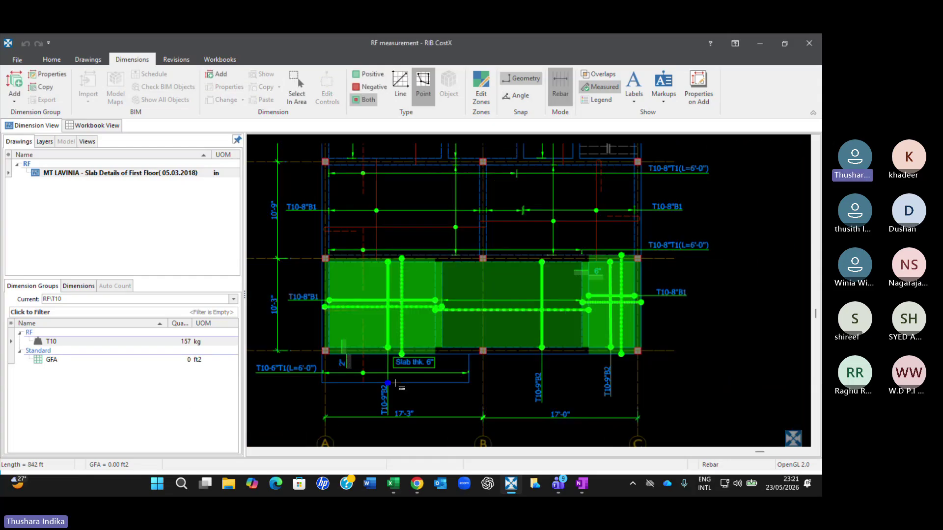
scroll(409, 302, down, 2)
click(410, 319)
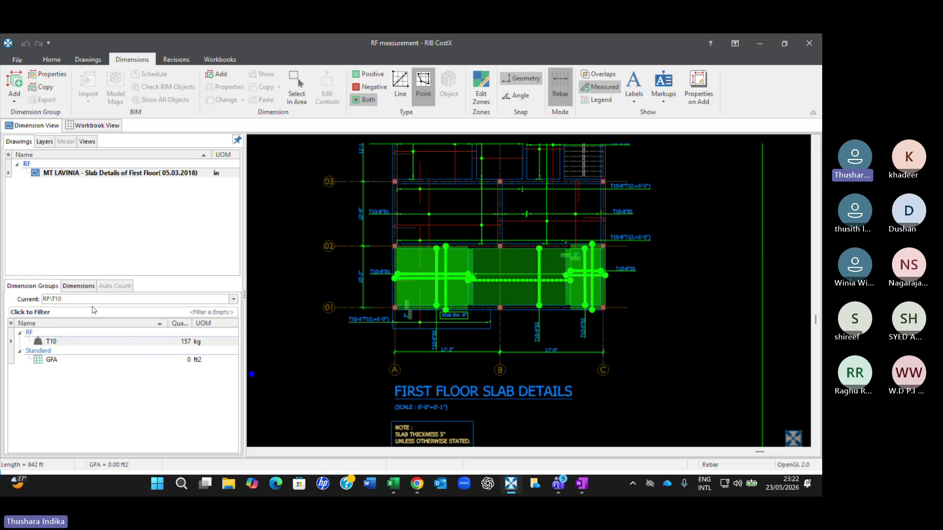
- Review the T10 group's weight unit and its weight formula, opening the formula in the expression editor
click(78, 344)
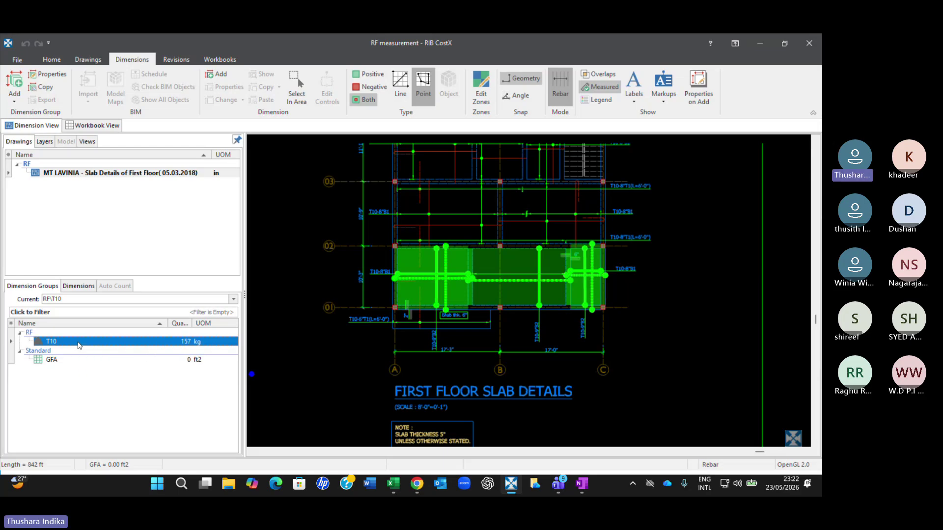
double_click(78, 344)
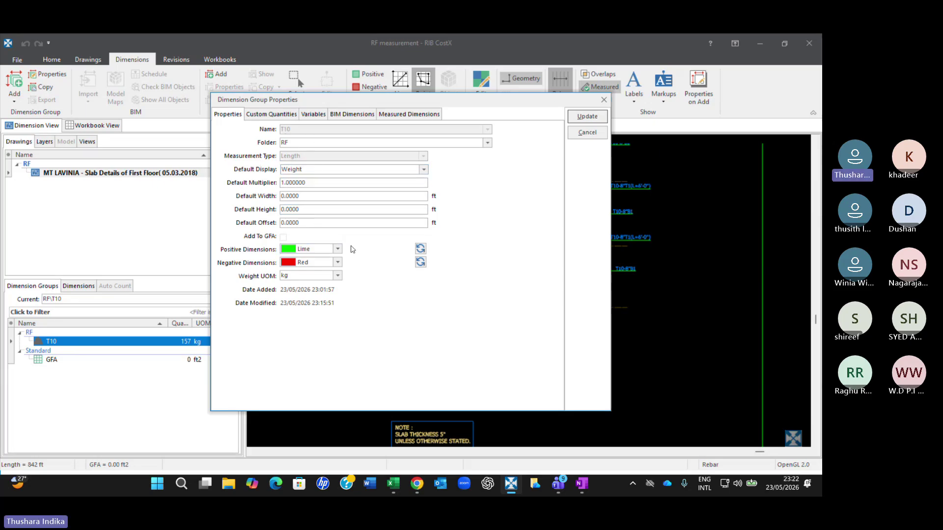
click(393, 115)
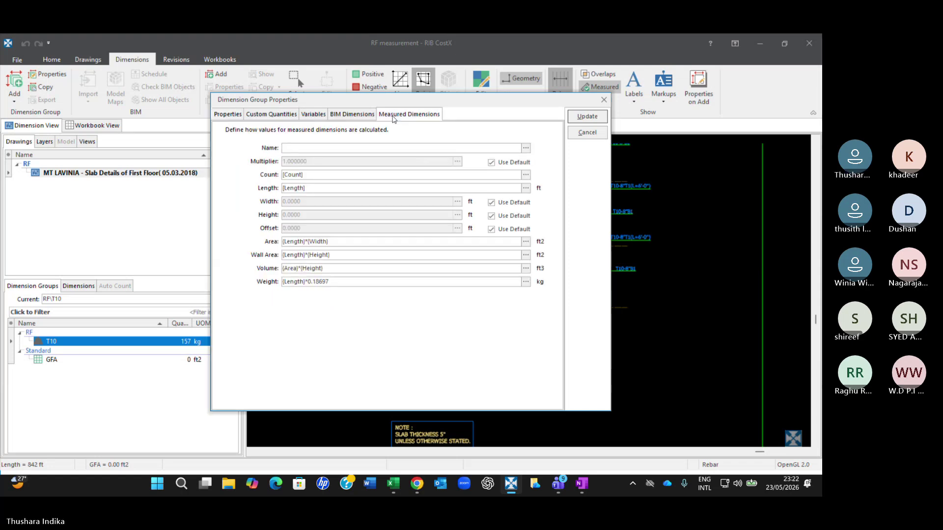
click(309, 283)
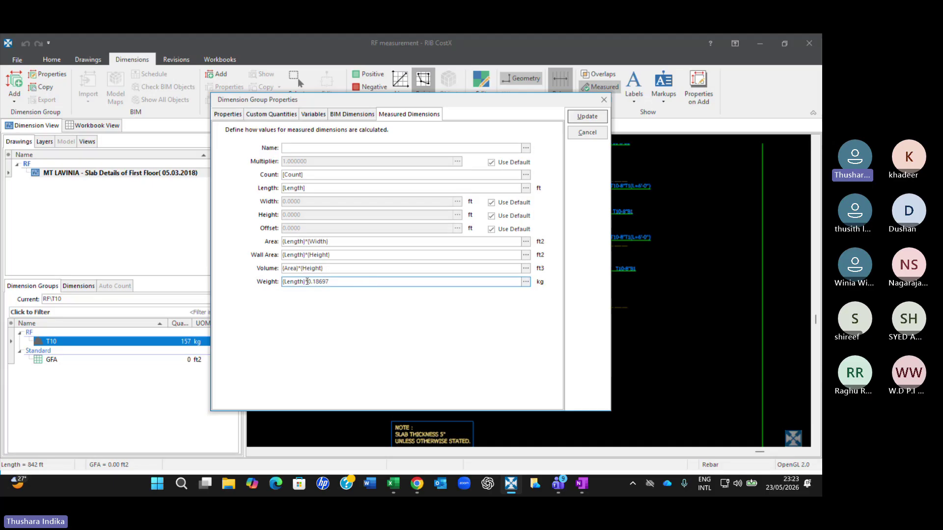
click(236, 119)
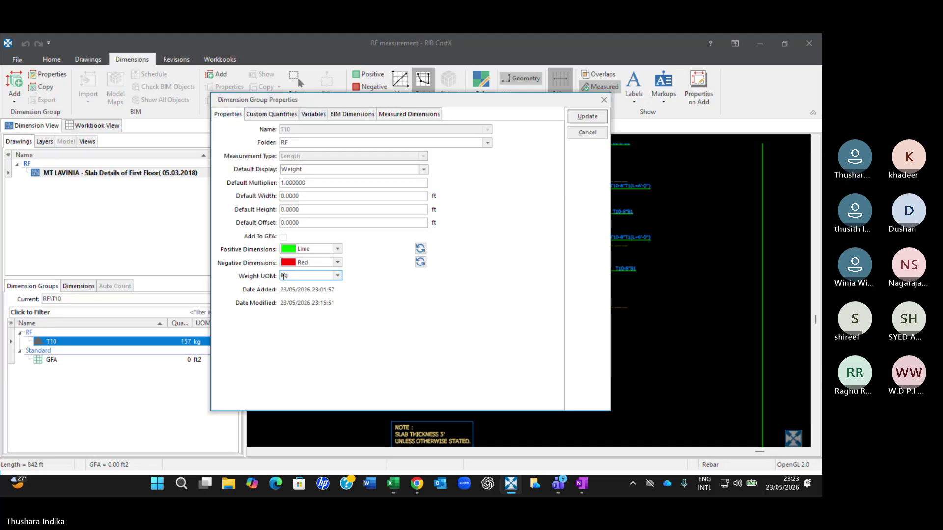
click(408, 115)
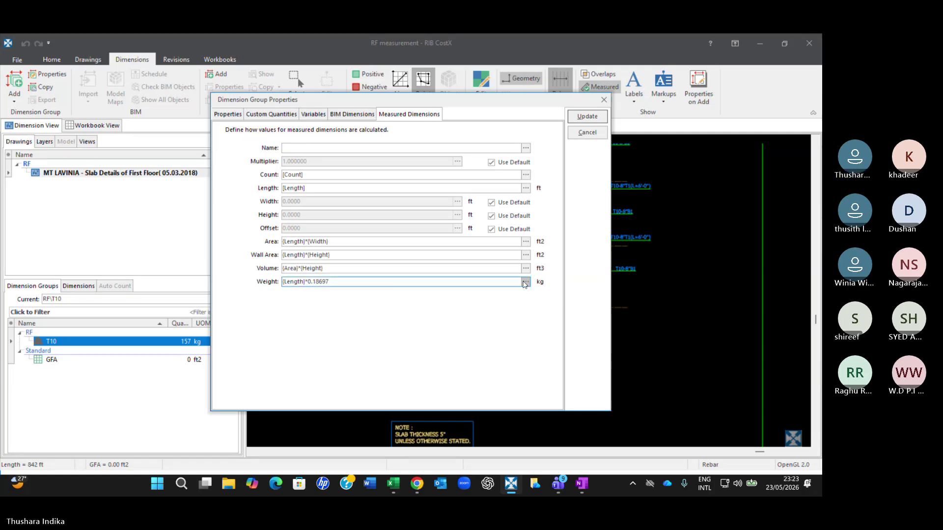
click(525, 282)
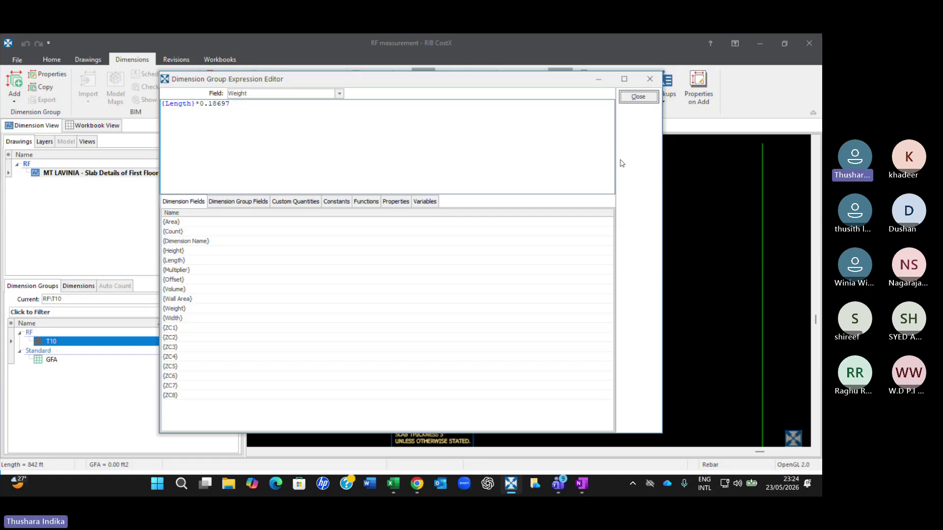
click(655, 102)
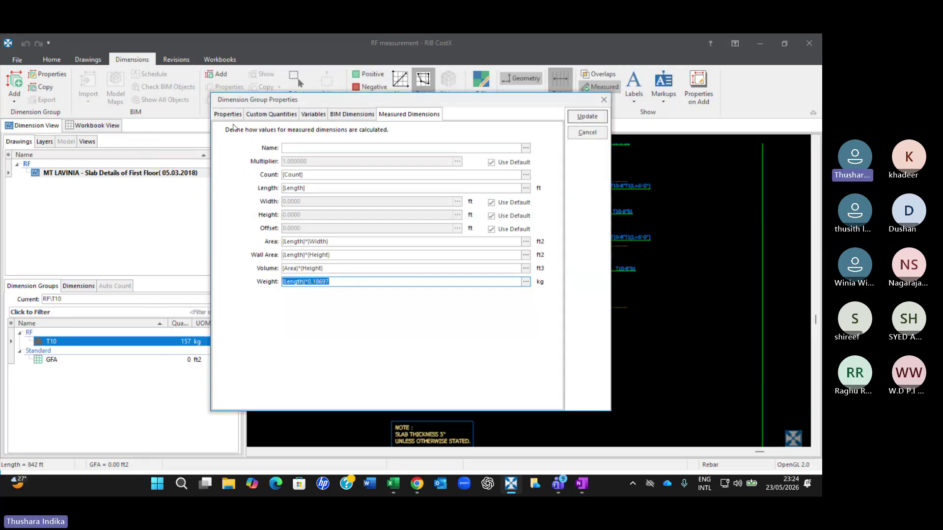
- Review the T10 group's default display options, and close its properties without saving
click(239, 117)
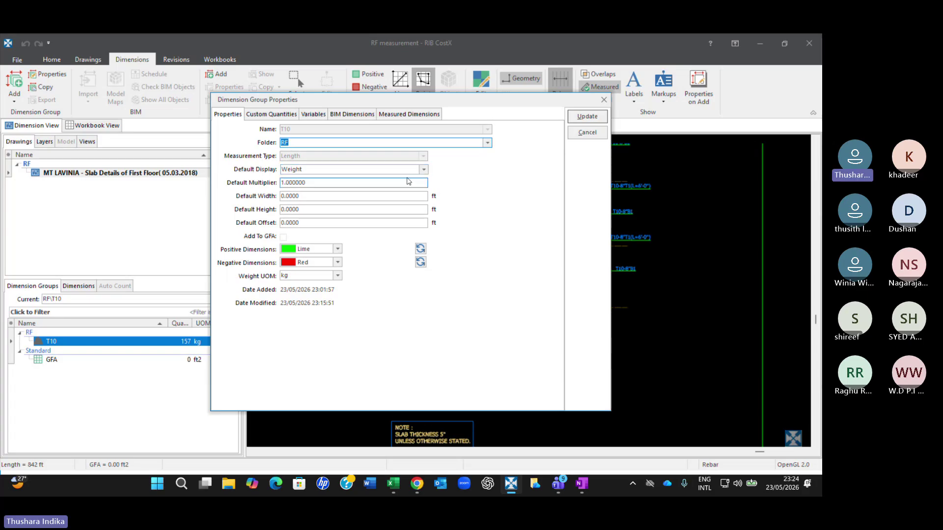
click(422, 169)
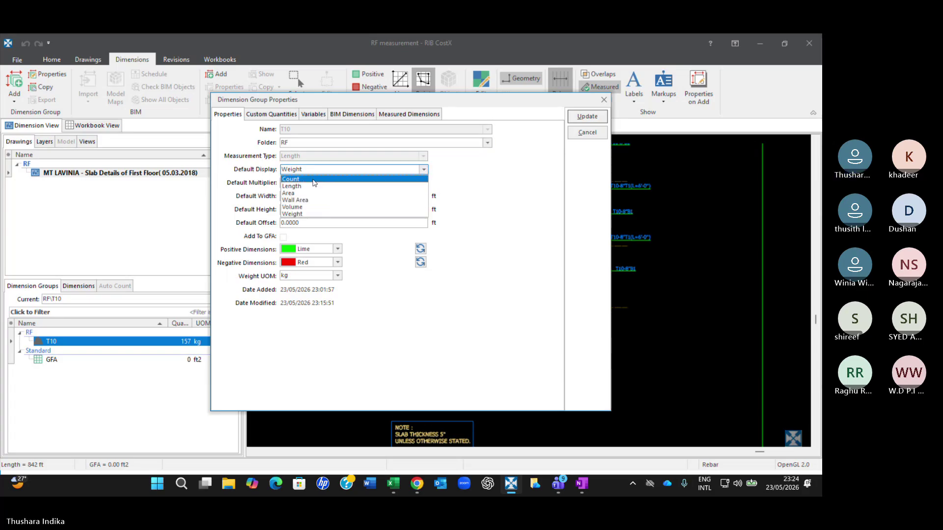
click(508, 242)
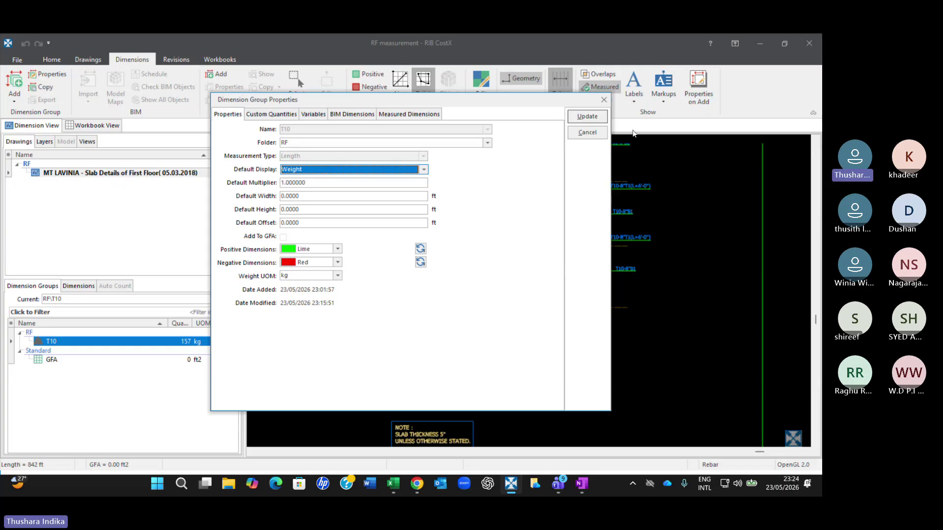
click(604, 101)
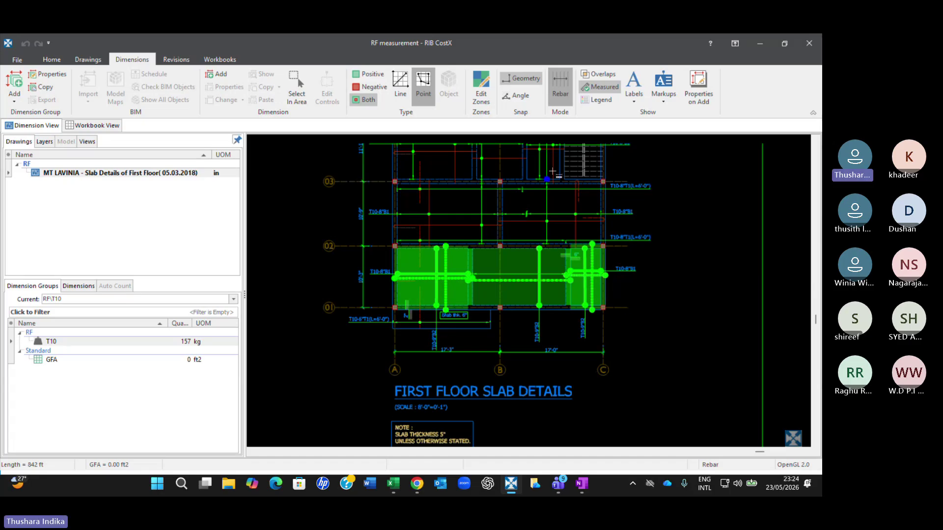
- Examine the bar call-outs in the slab bays between grids 02 and 04, and the measured bars between grids 01 and 02
scroll(537, 172, down, 6)
scroll(472, 203, up, 6)
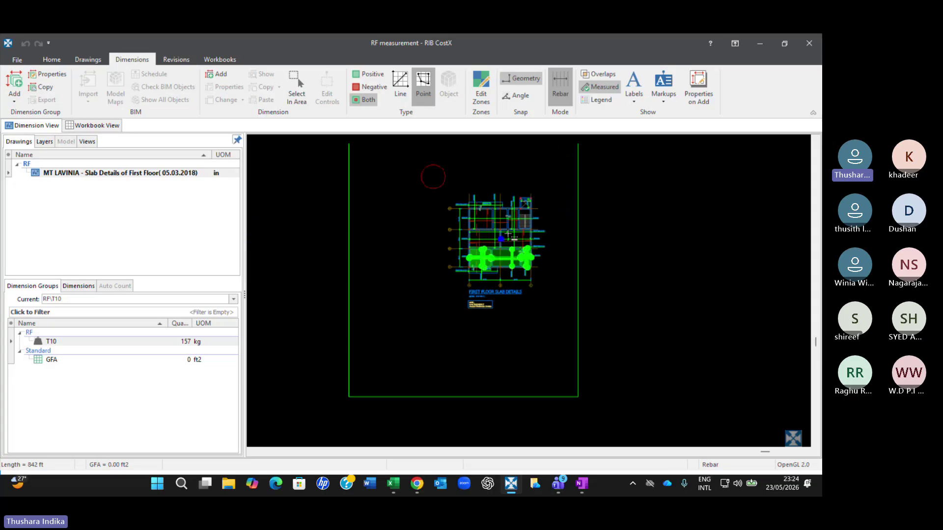
scroll(472, 203, up, 4)
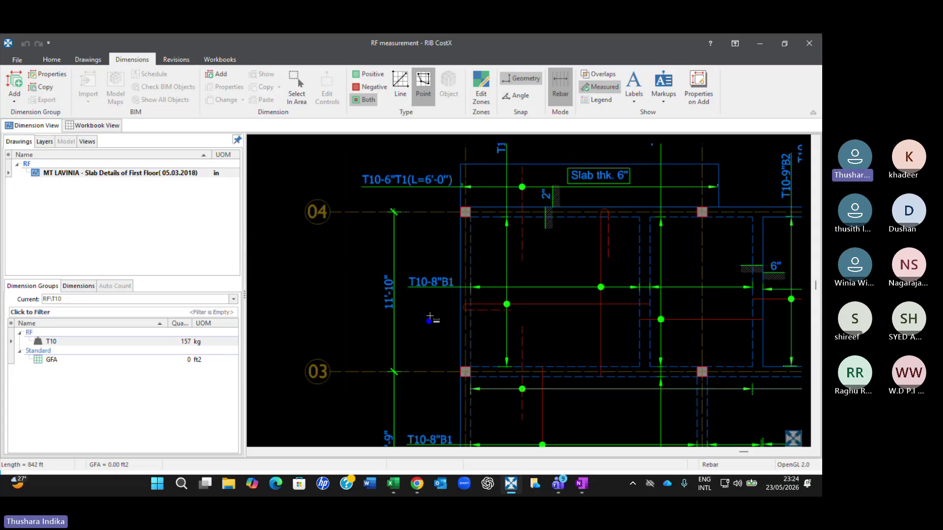
scroll(536, 270, down, 2)
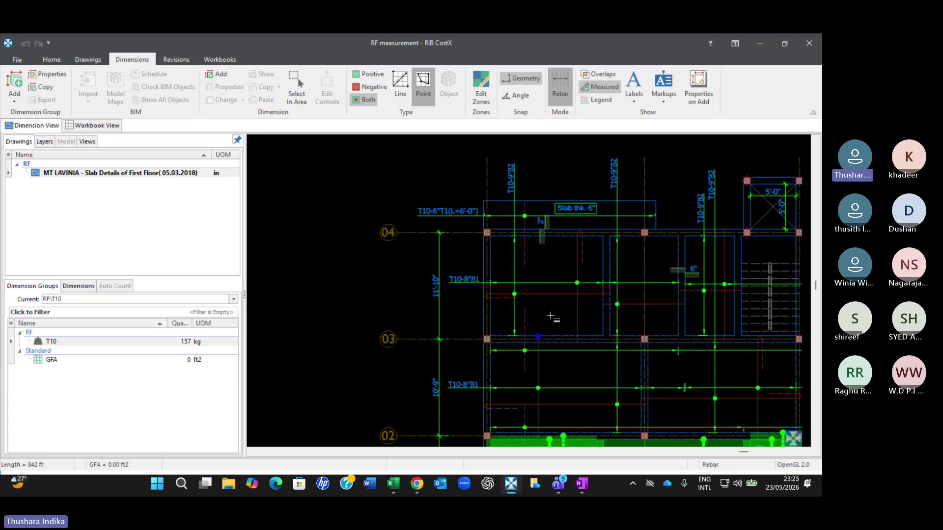
scroll(552, 320, down, 5)
scroll(540, 344, up, 3)
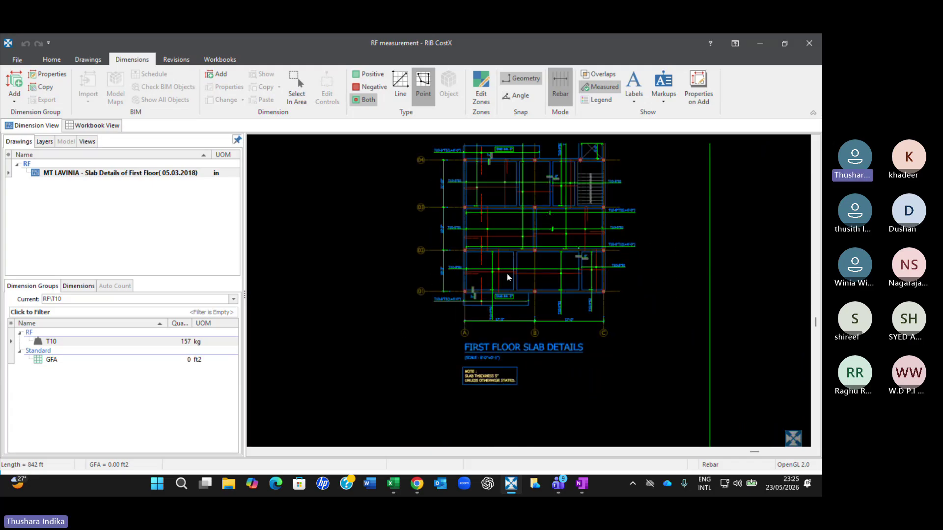
scroll(491, 314, up, 3)
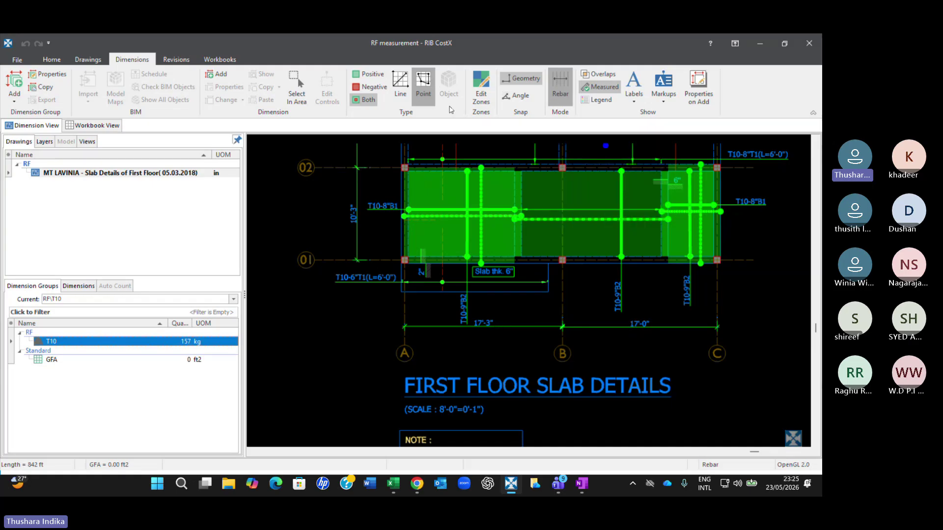
mouse_move(488, 187)
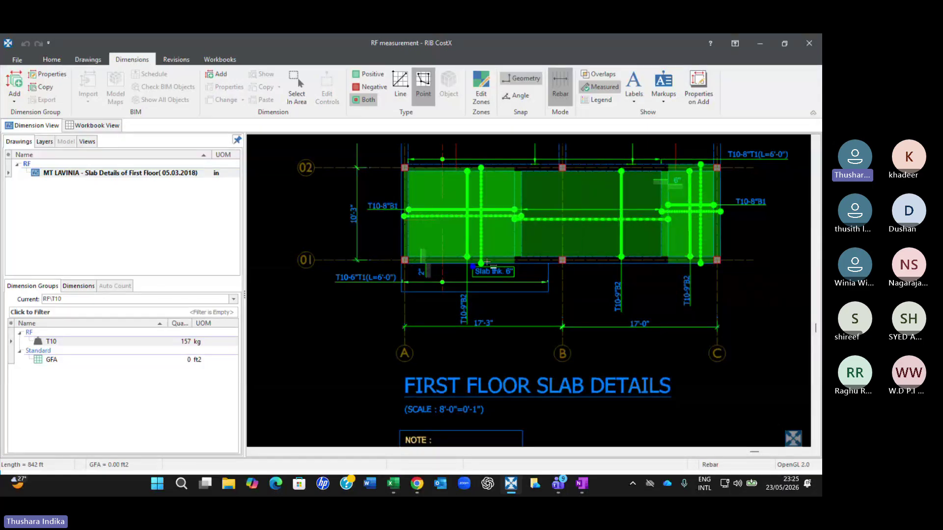
mouse_move(492, 266)
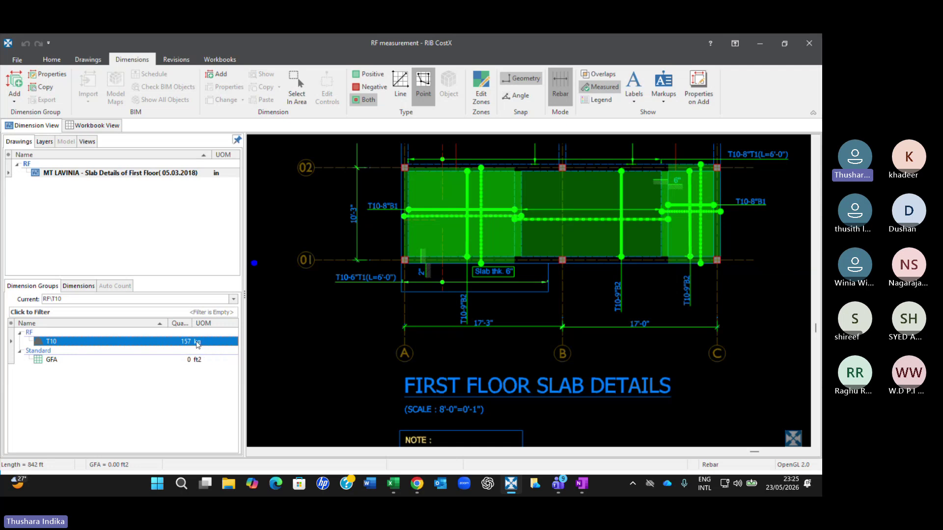
- Check how the T10 group calculates its measured dimensions, and close its properties without changes
double_click(198, 344)
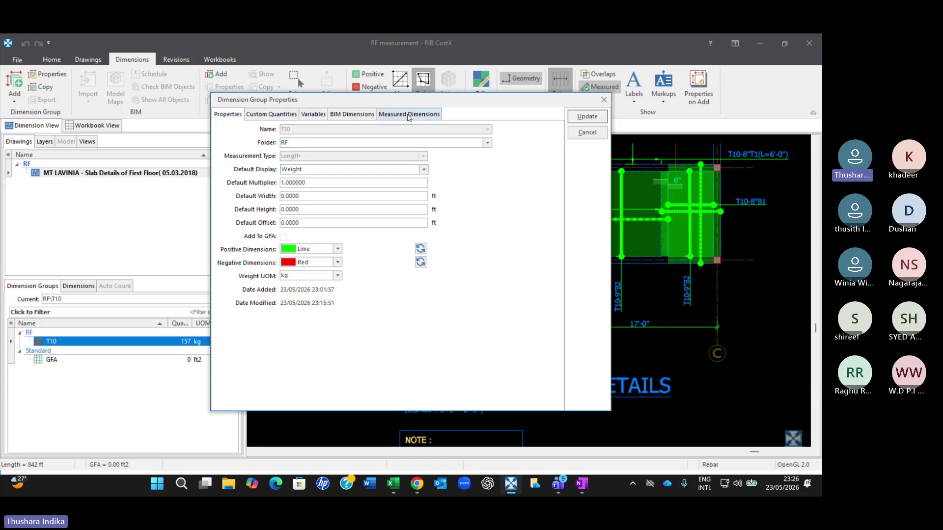
click(407, 115)
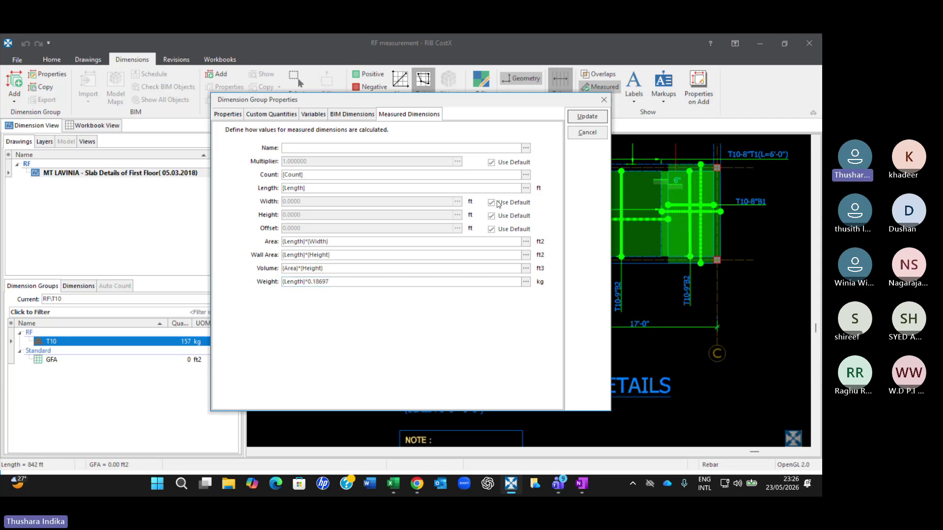
click(603, 101)
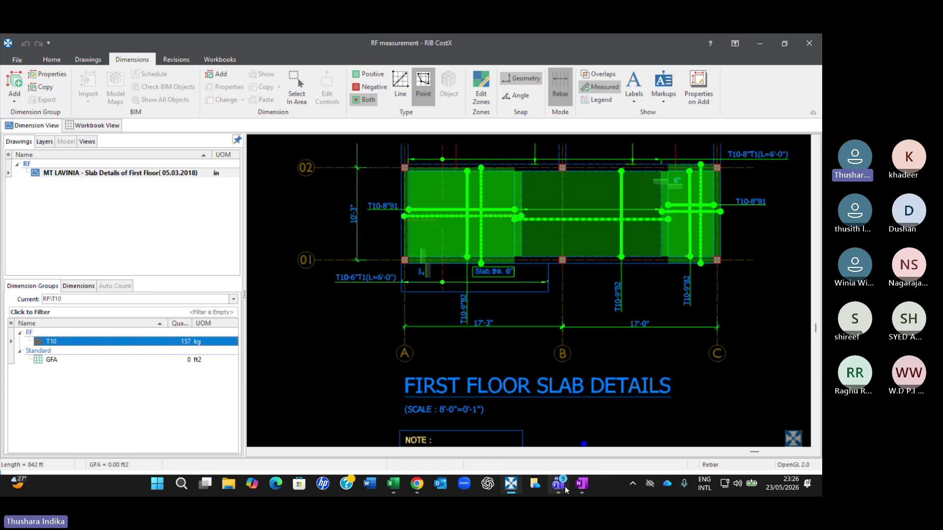
- Switch to the Teams meeting and look through the participants and the meeting chat
mouse_move(558, 484)
click(516, 438)
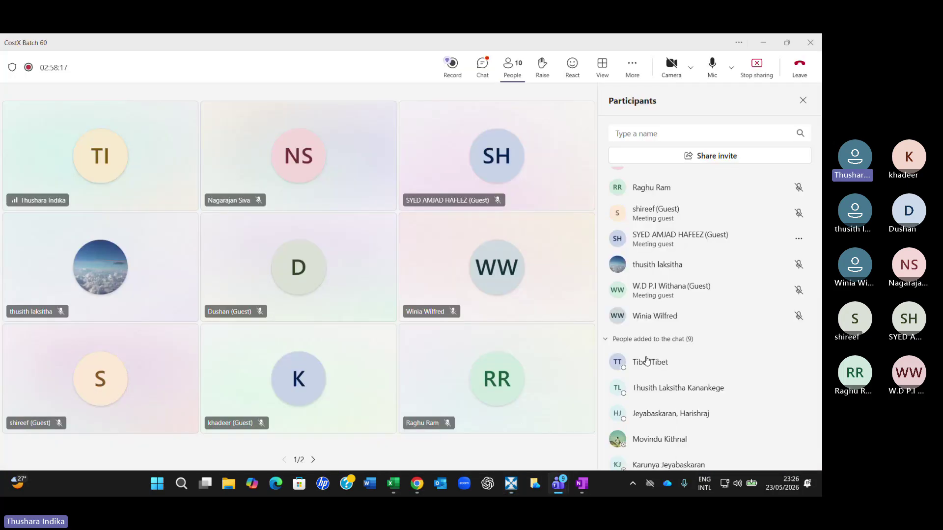
scroll(657, 344, down, 3)
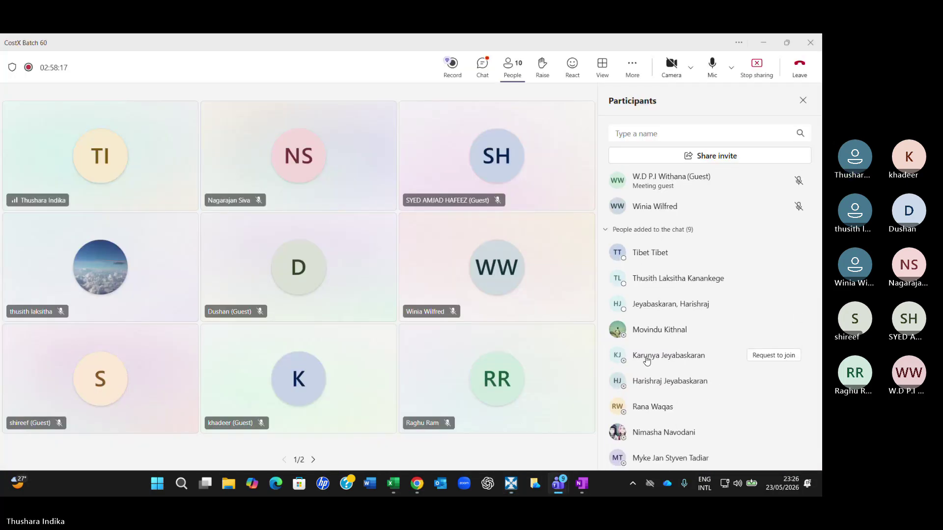
click(483, 65)
click(671, 337)
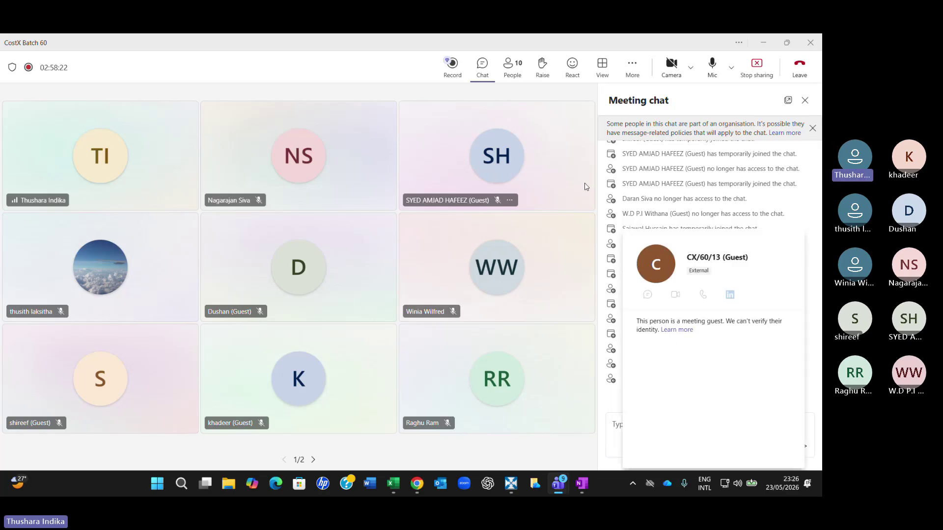
key(Escape)
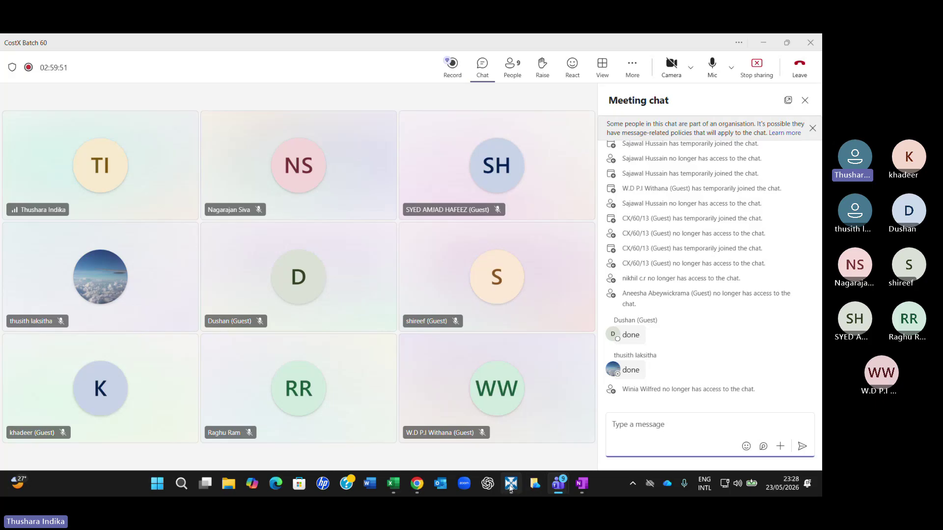
- Switch back to RIB CostX, and check the T10 group's default display options and the formula behind its measured weight
mouse_move(511, 484)
click(502, 416)
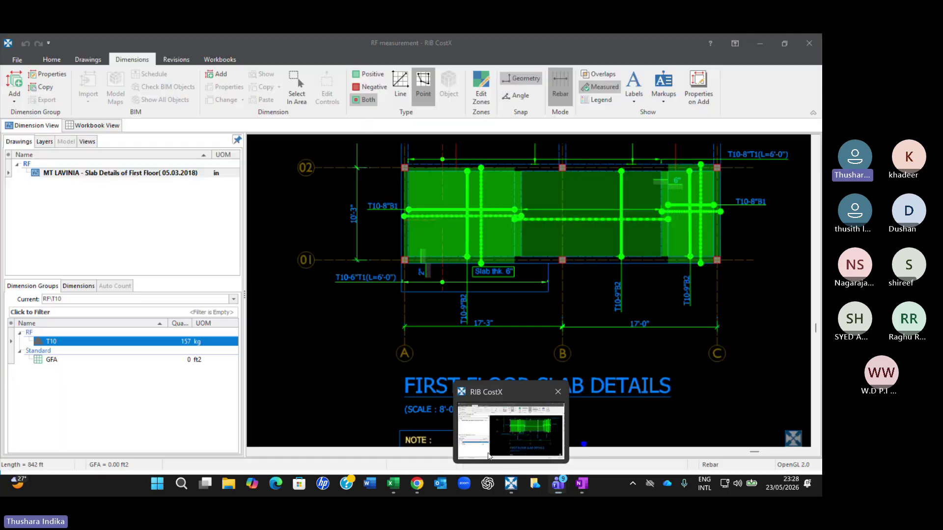
double_click(165, 342)
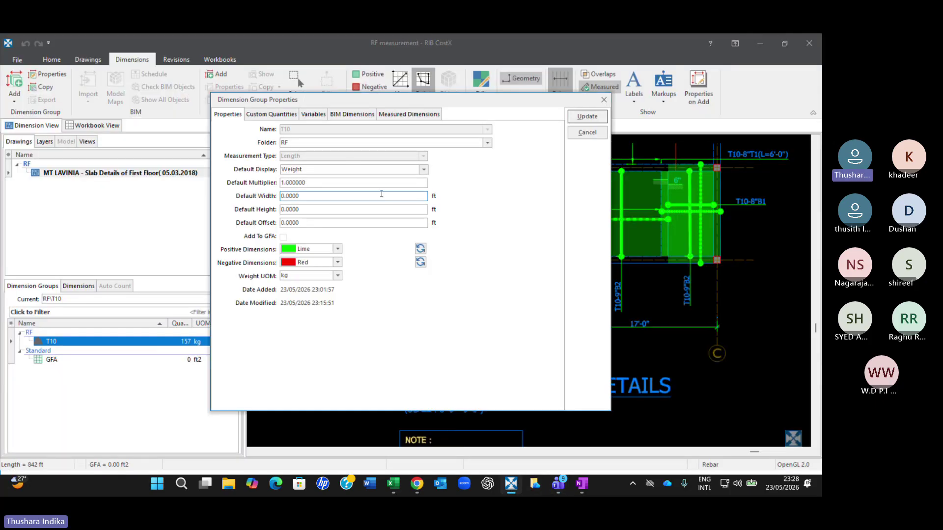
click(315, 169)
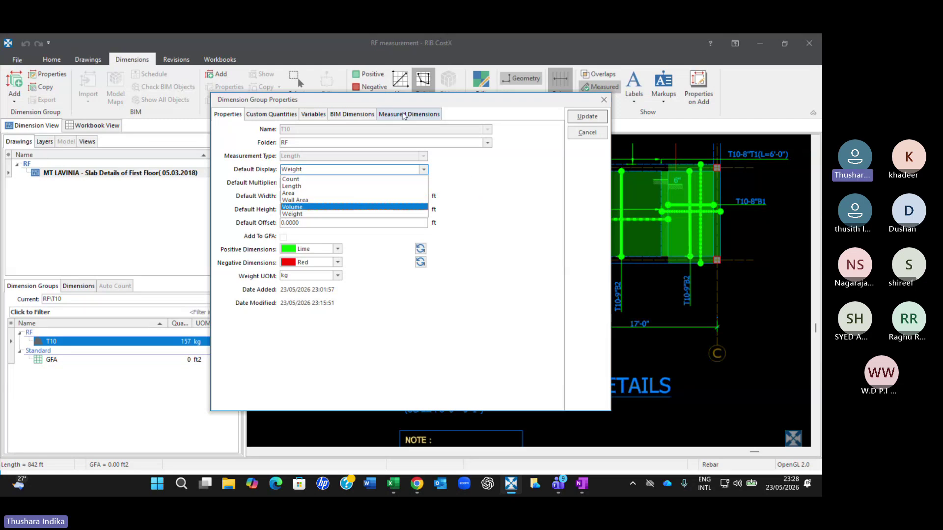
click(410, 114)
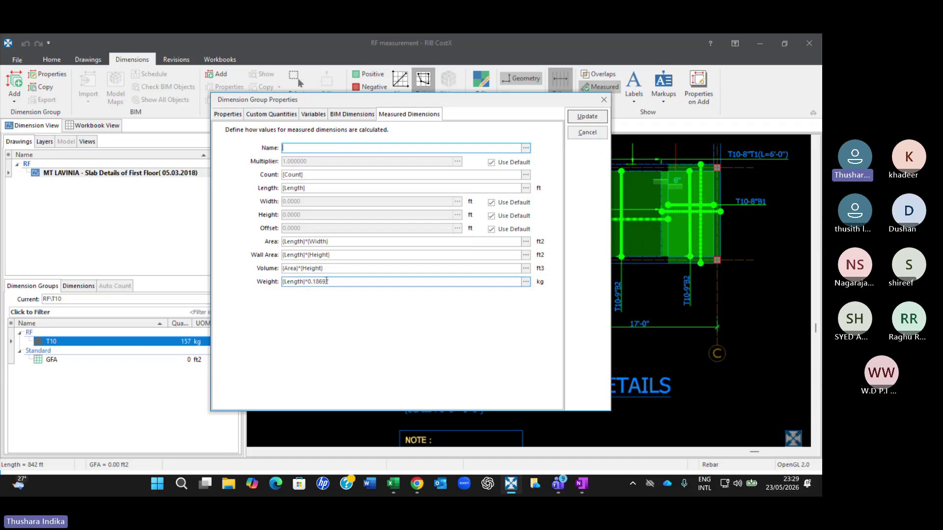
drag(327, 281, 283, 281)
- Review the quantity types available for the T10 group's default display again, keep Weight, and close its properties without saving
click(234, 115)
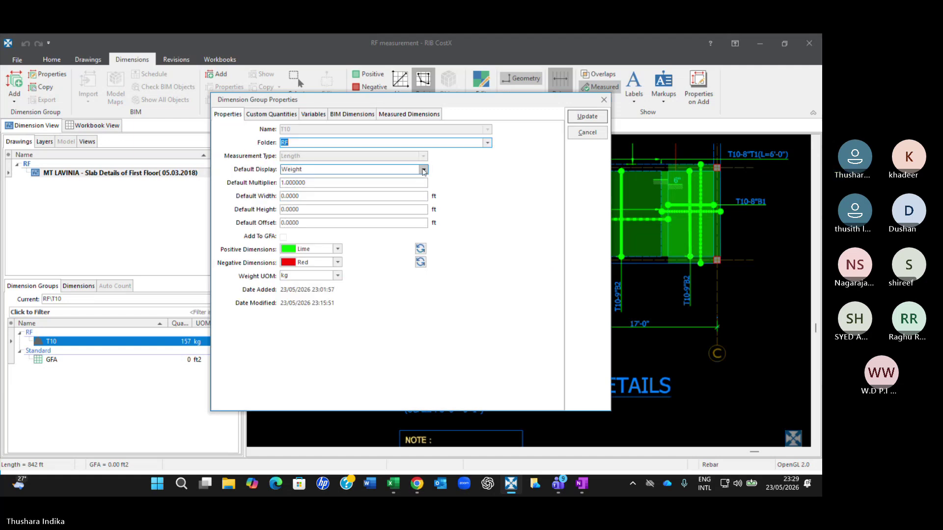
click(422, 169)
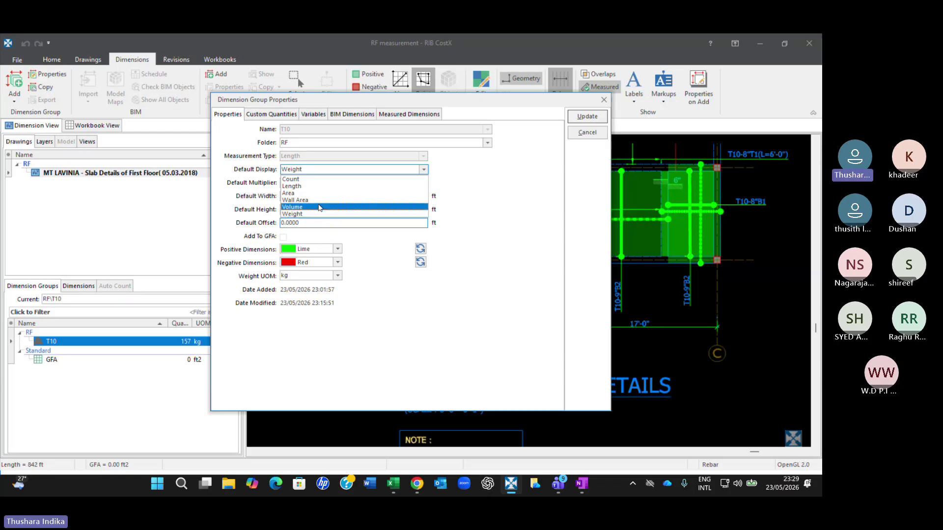
click(456, 360)
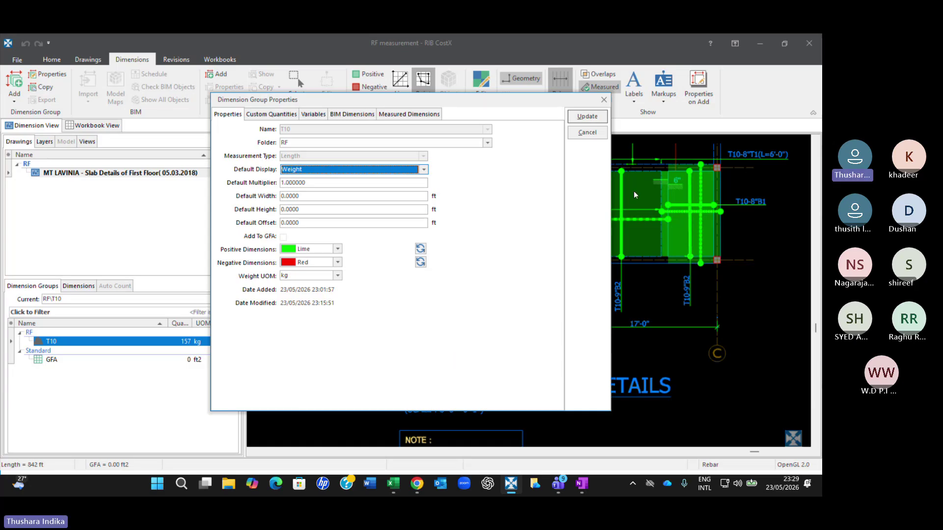
click(604, 101)
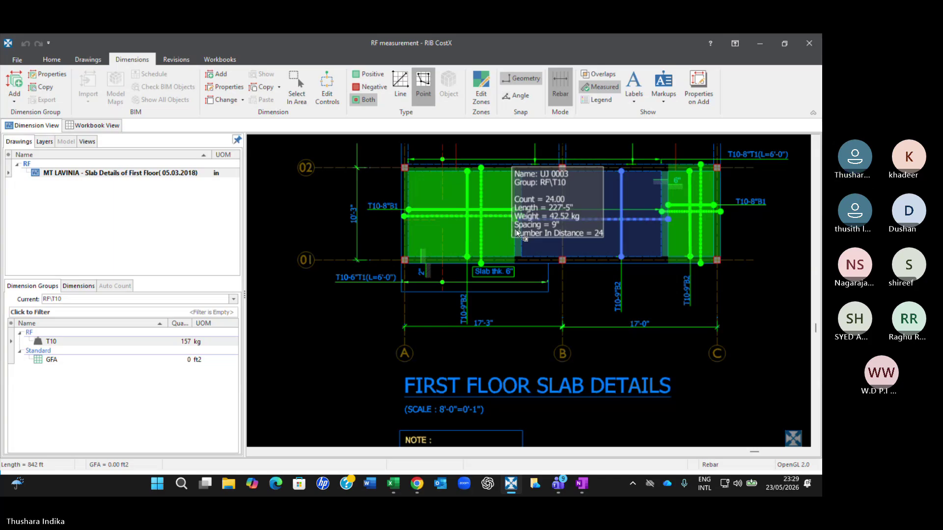
key(Escape)
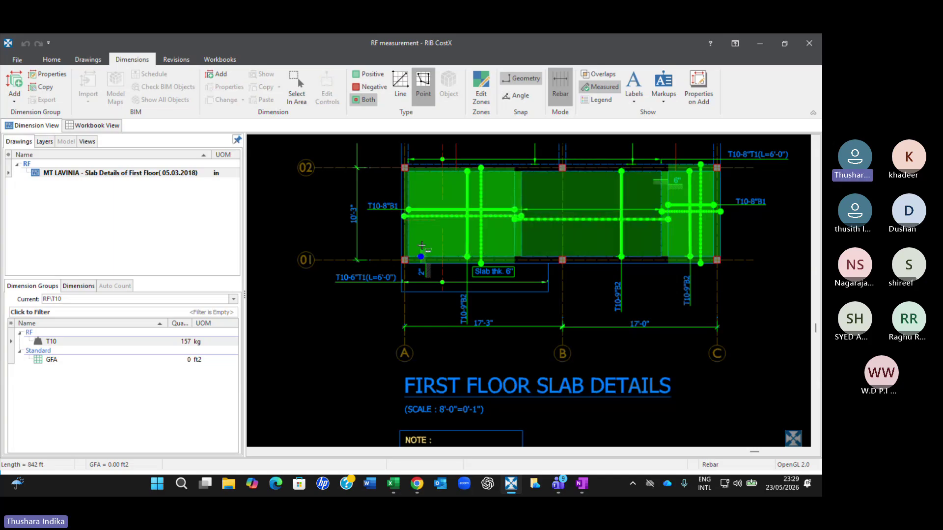